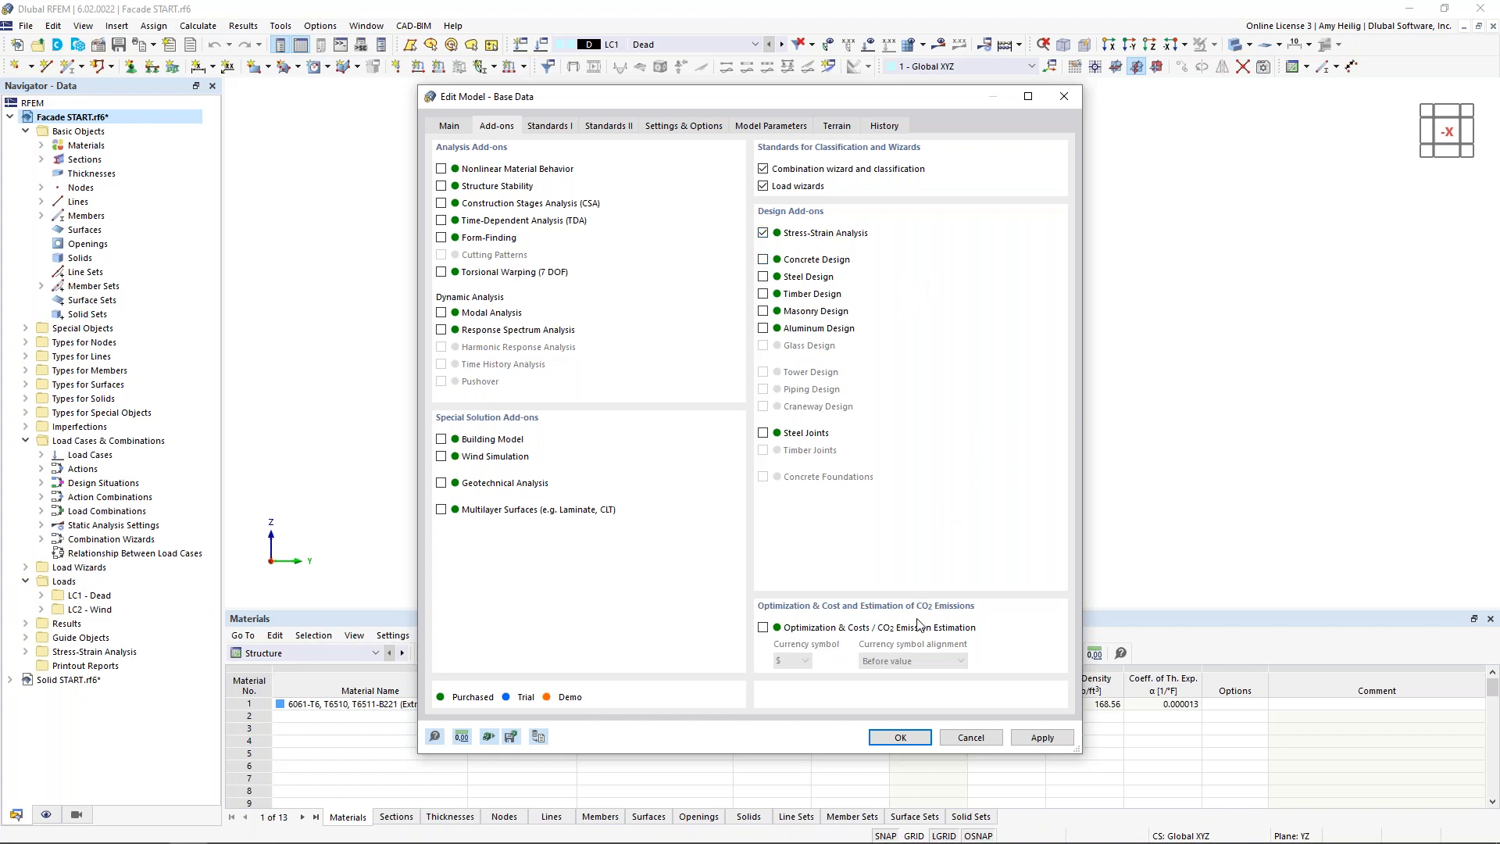
Close the model's base data without changes and inspect the upper facade frame in wireframe and solid display.
left_click(969, 737)
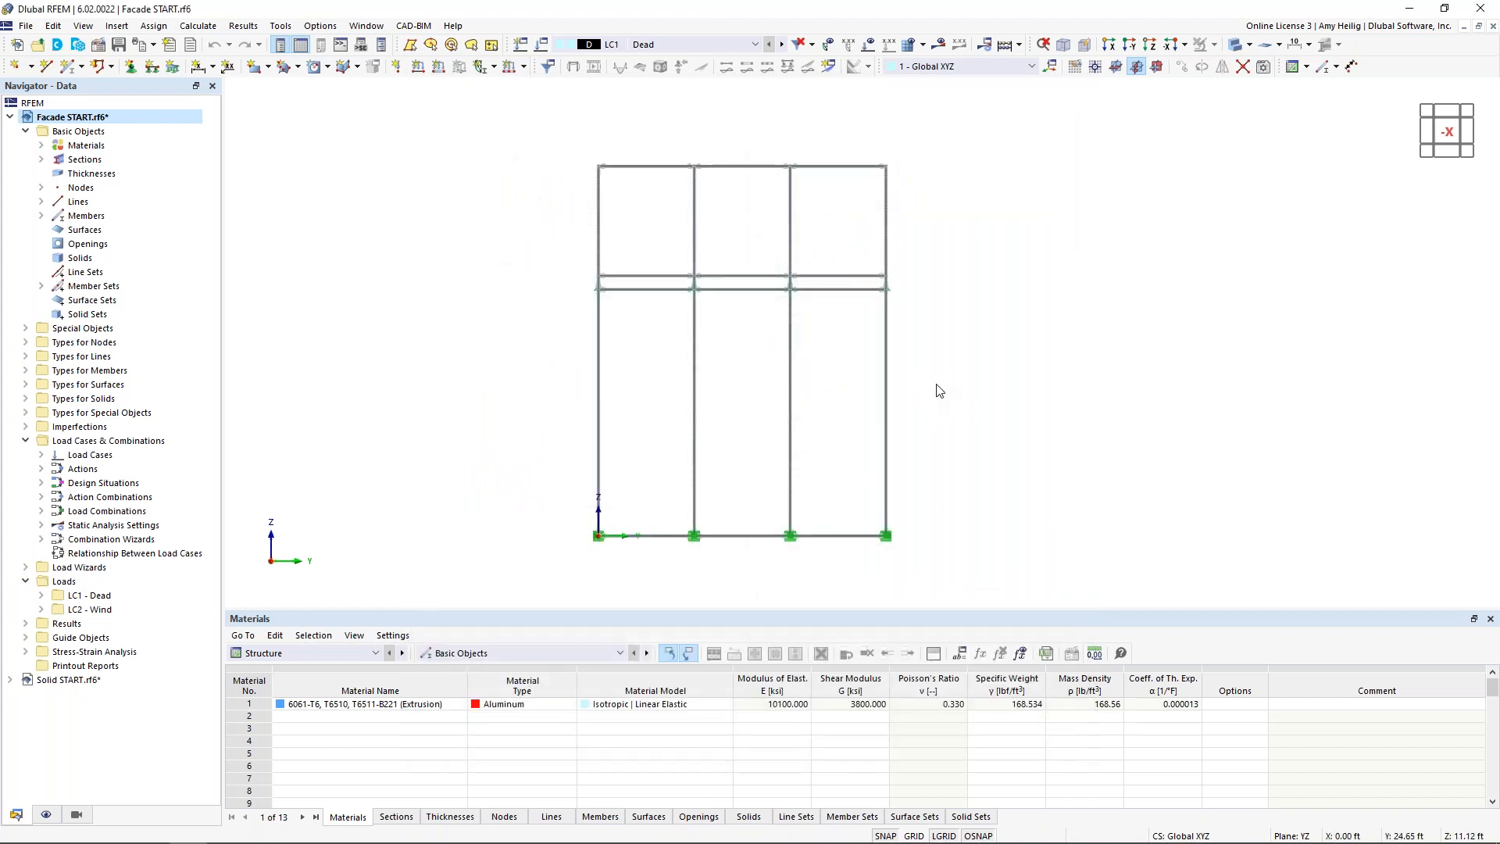
middle_click_drag(950, 354, 784, 265, "ctrl")
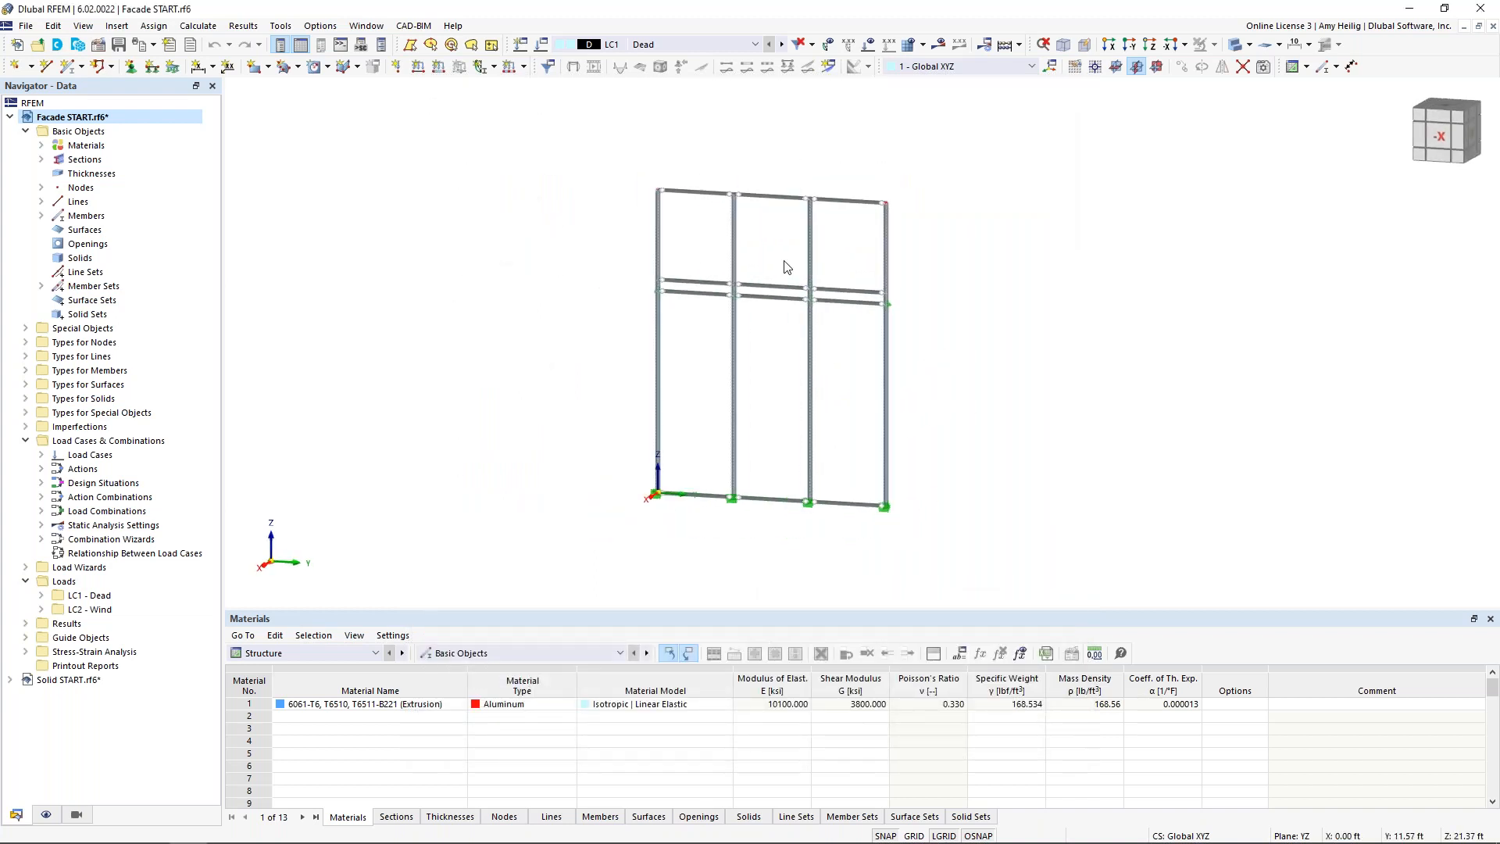
scroll(756, 242, "up", 1)
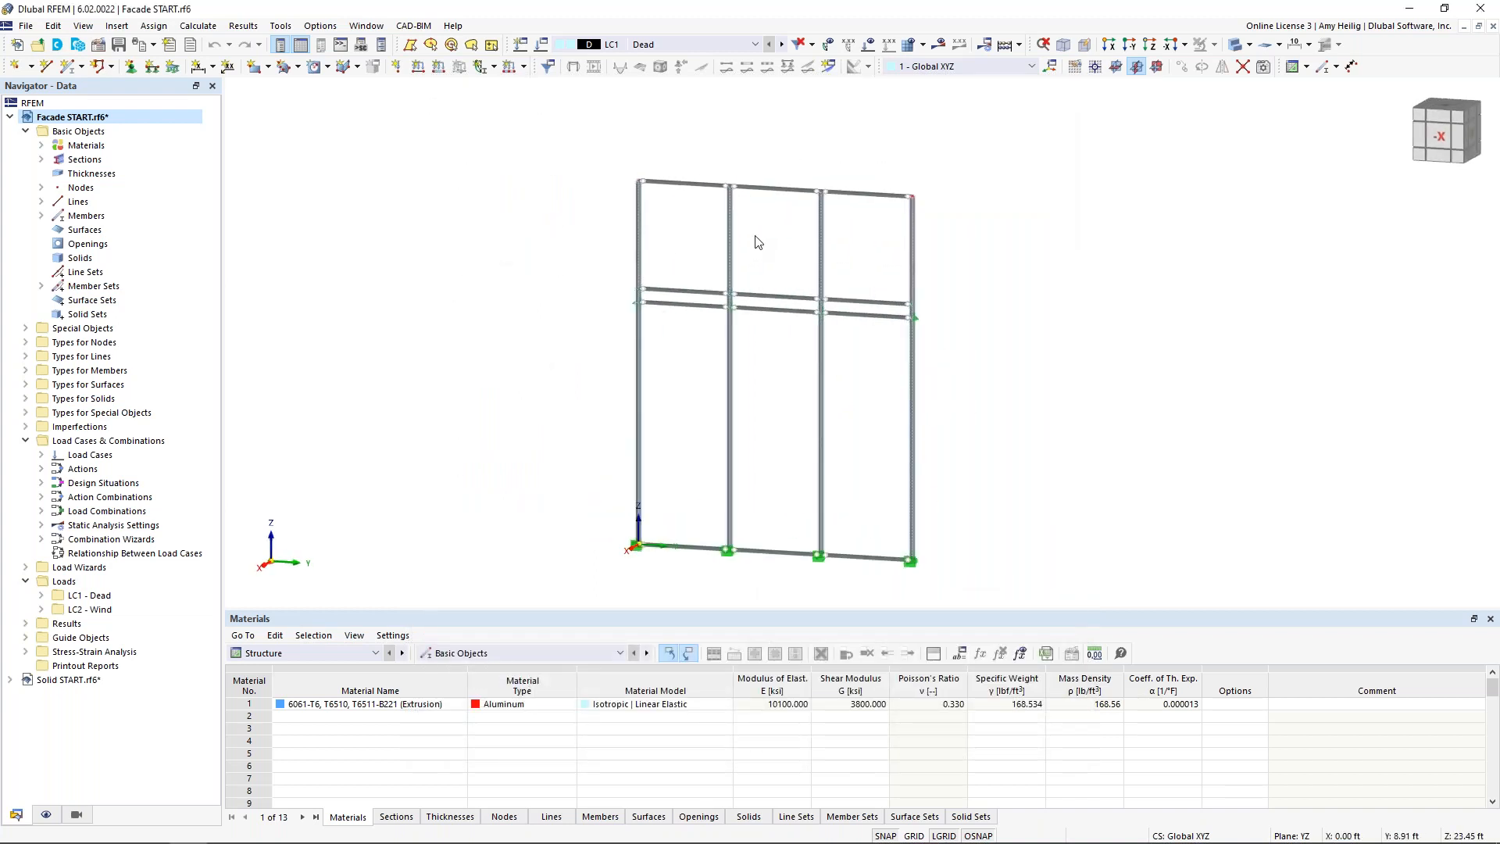
scroll(690, 205, "up", 5)
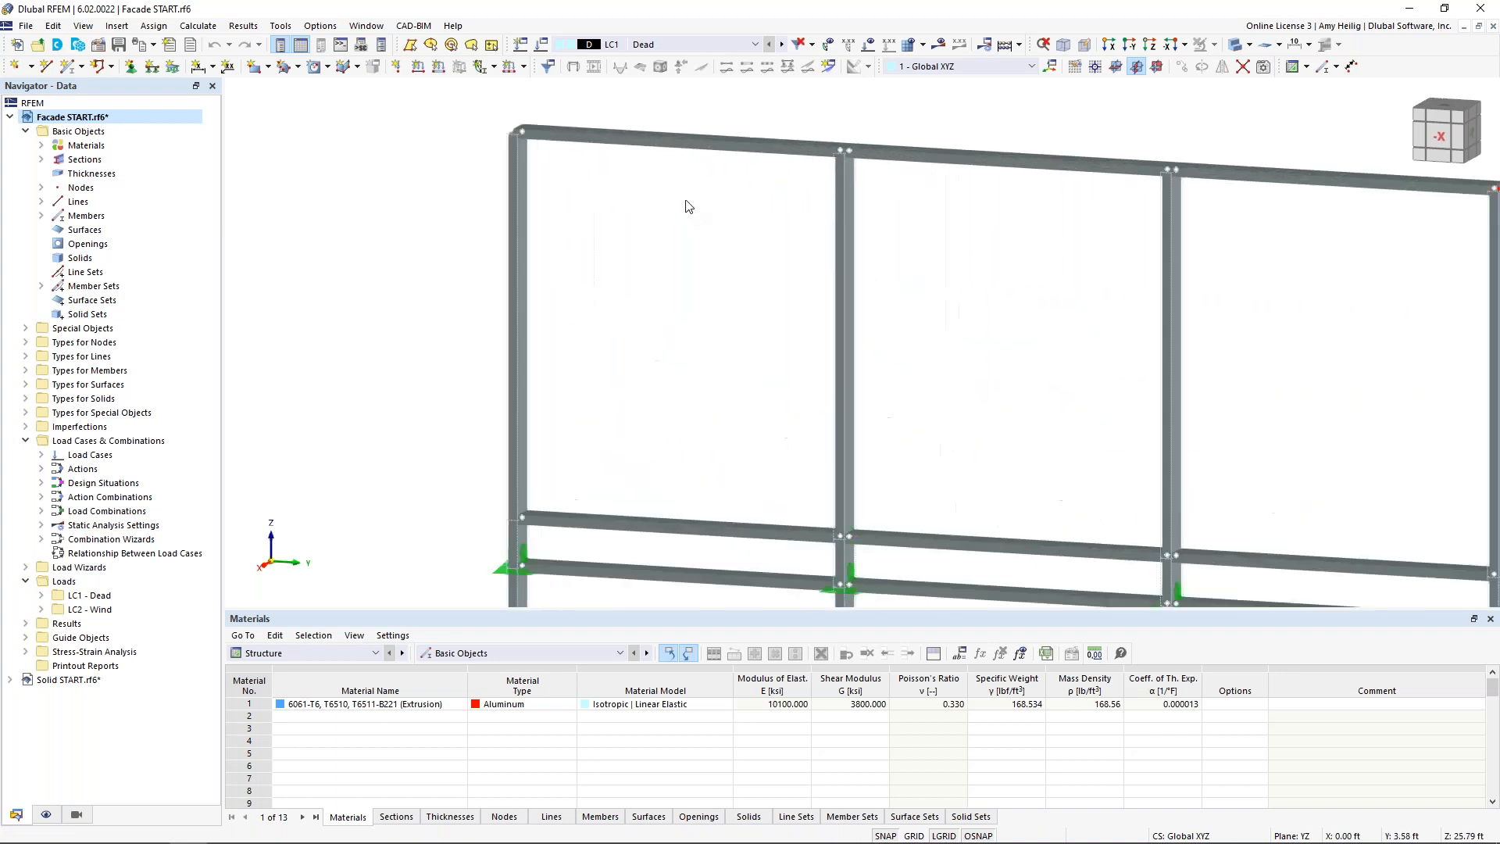
middle_click_drag(881, 215, 833, 282)
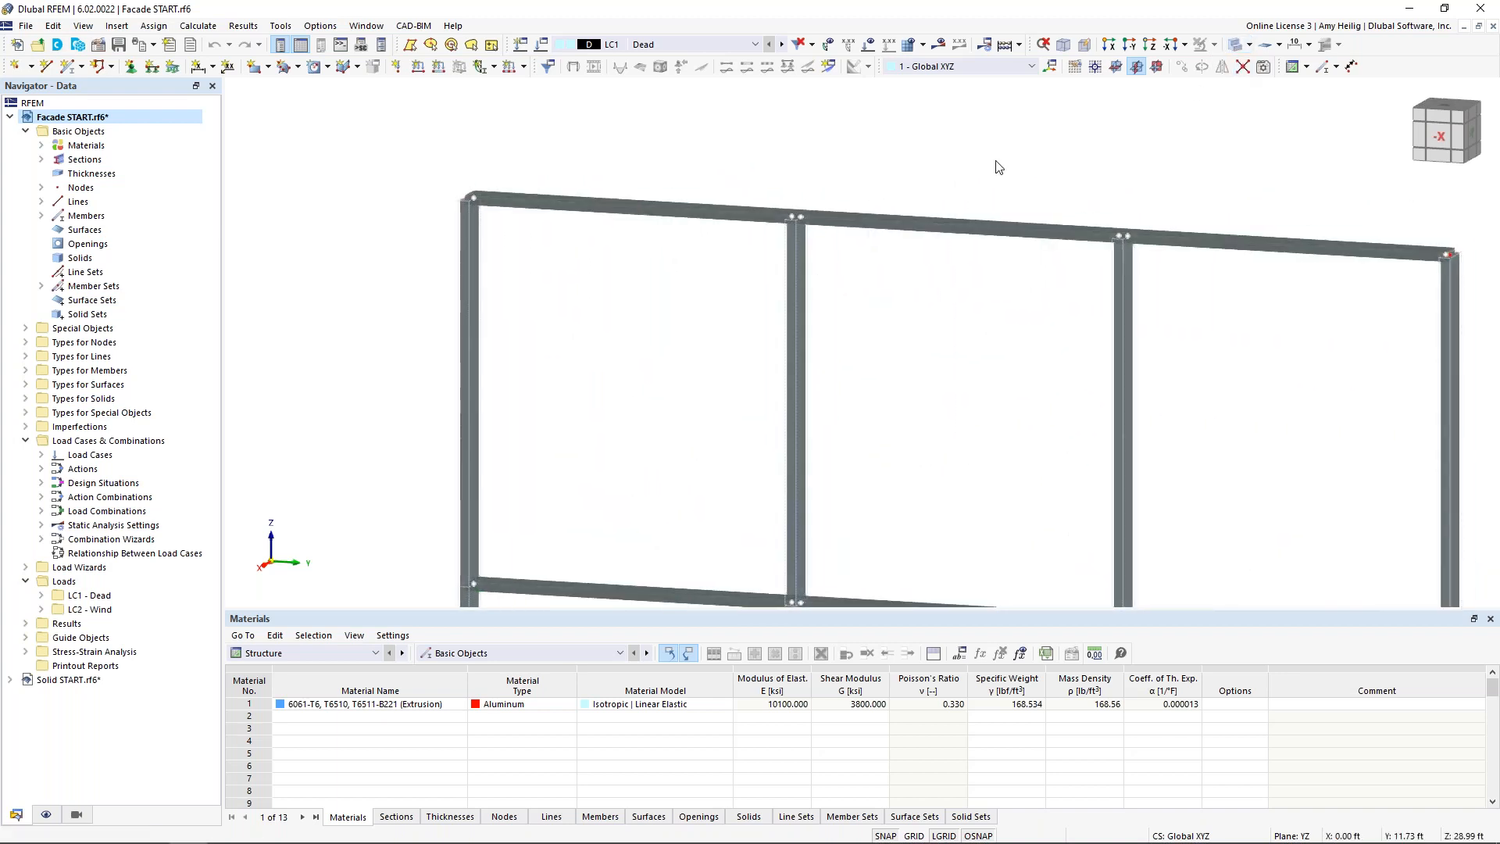
left_click(1236, 44)
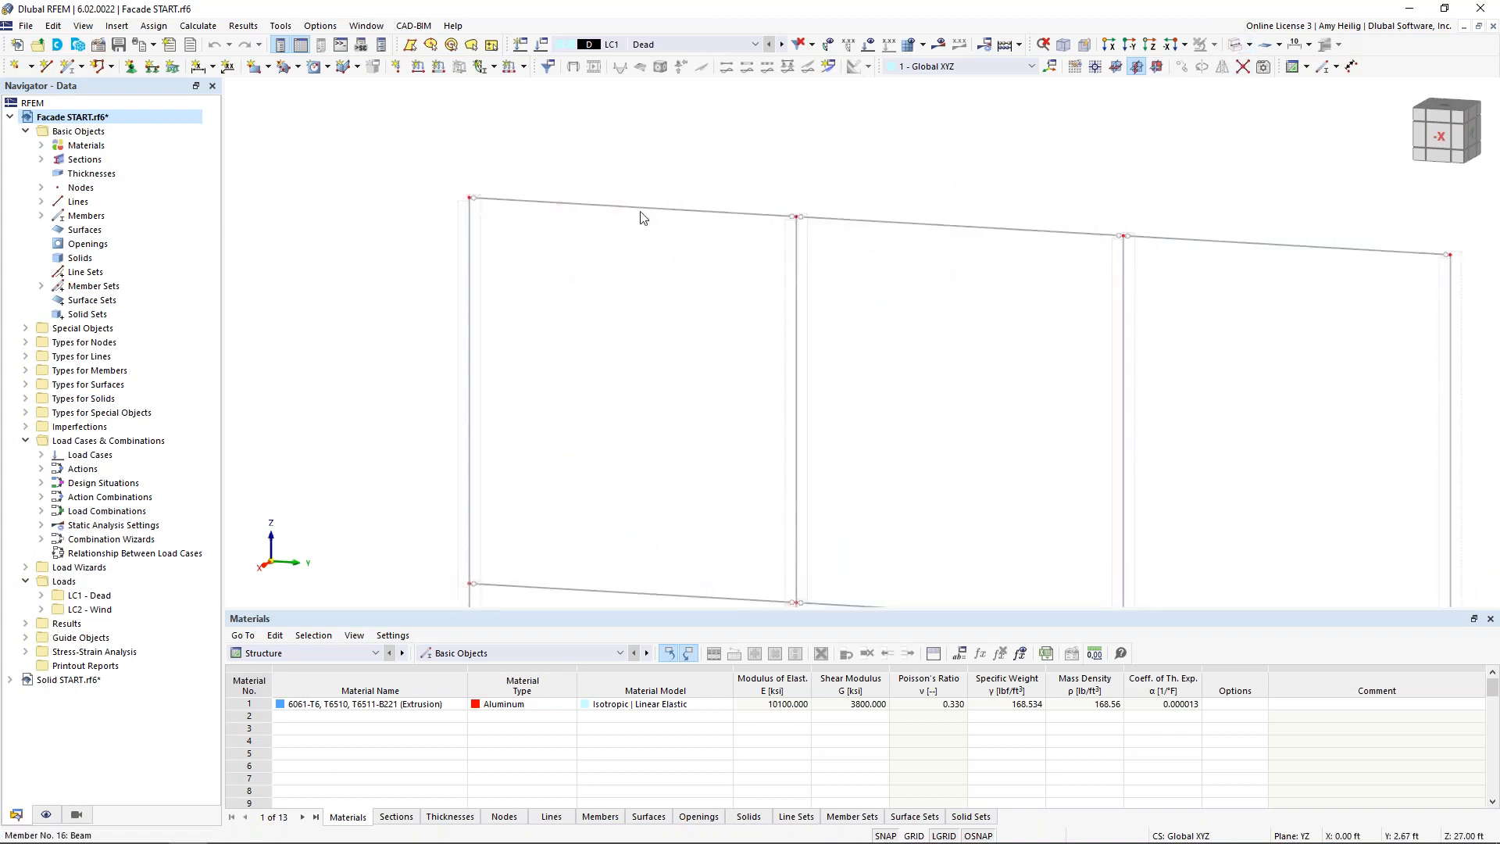
left_click(1235, 45)
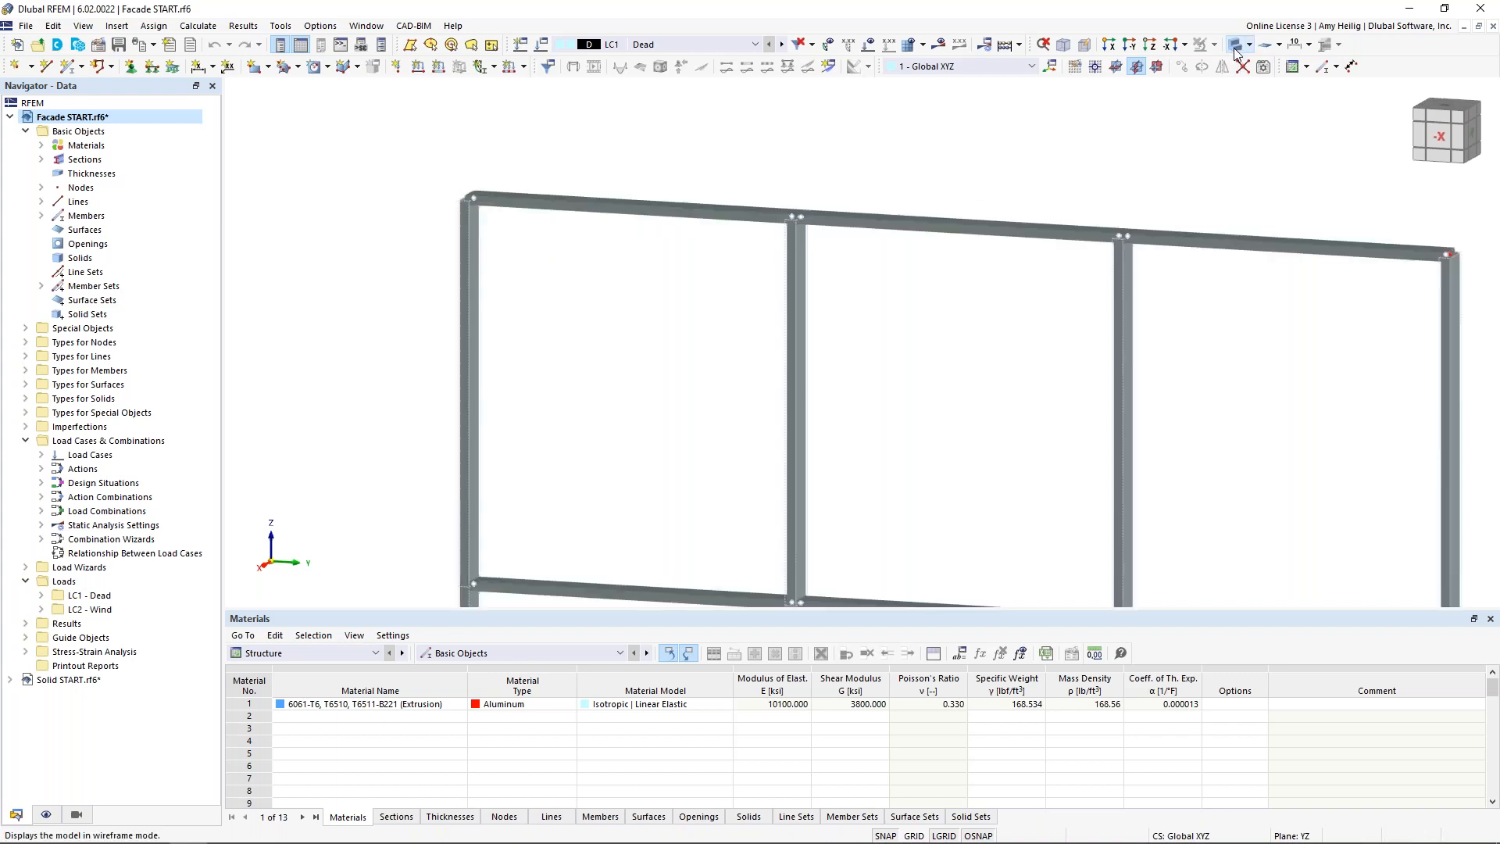
scroll(619, 318, "down", 1)
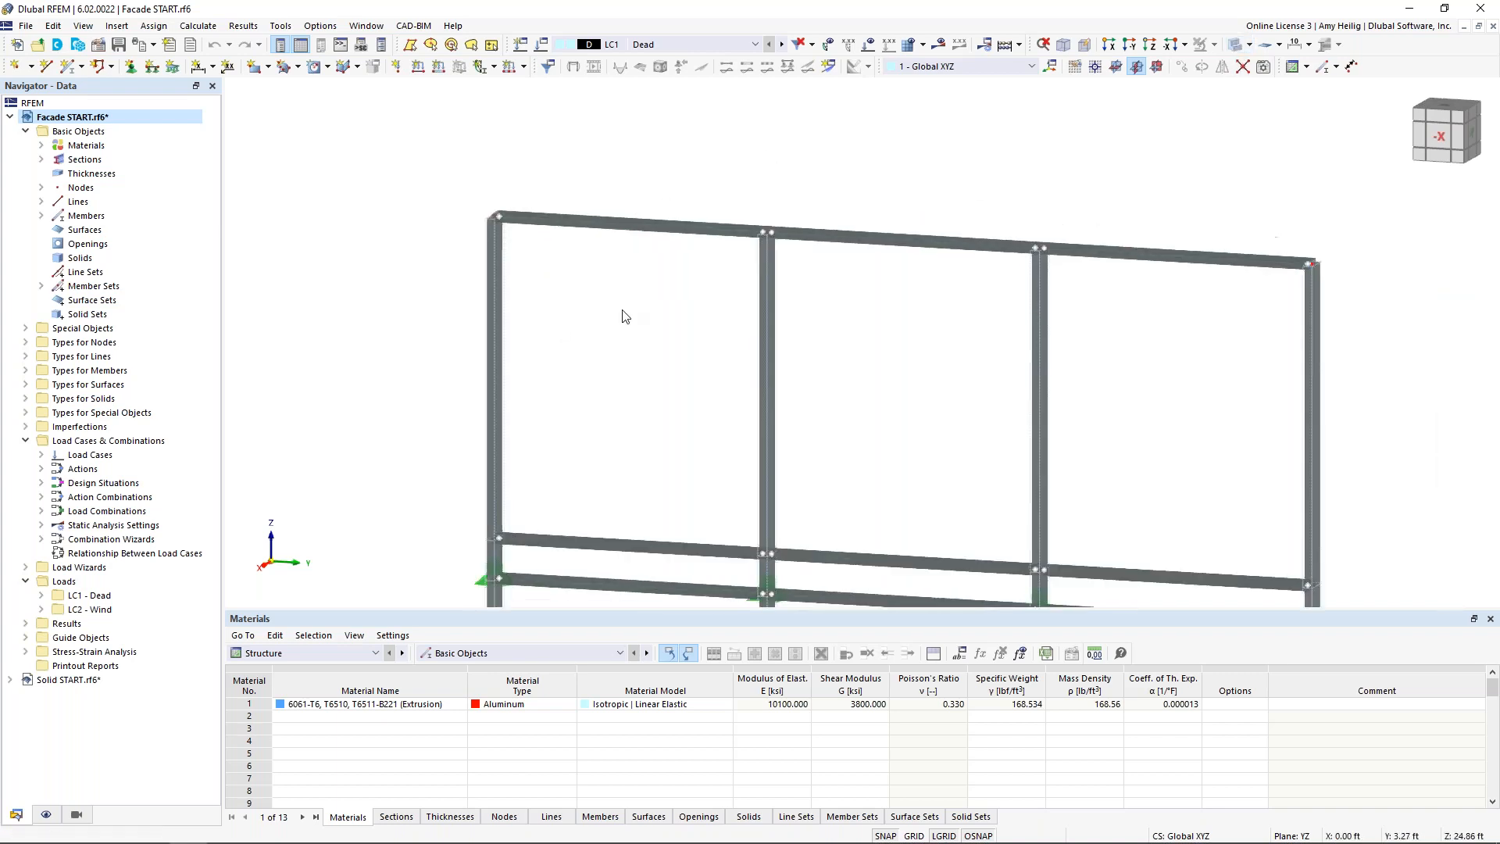
Review the aluminum extrusion material's properties and its ADM 2020 entry in the material library.
left_click(42, 145)
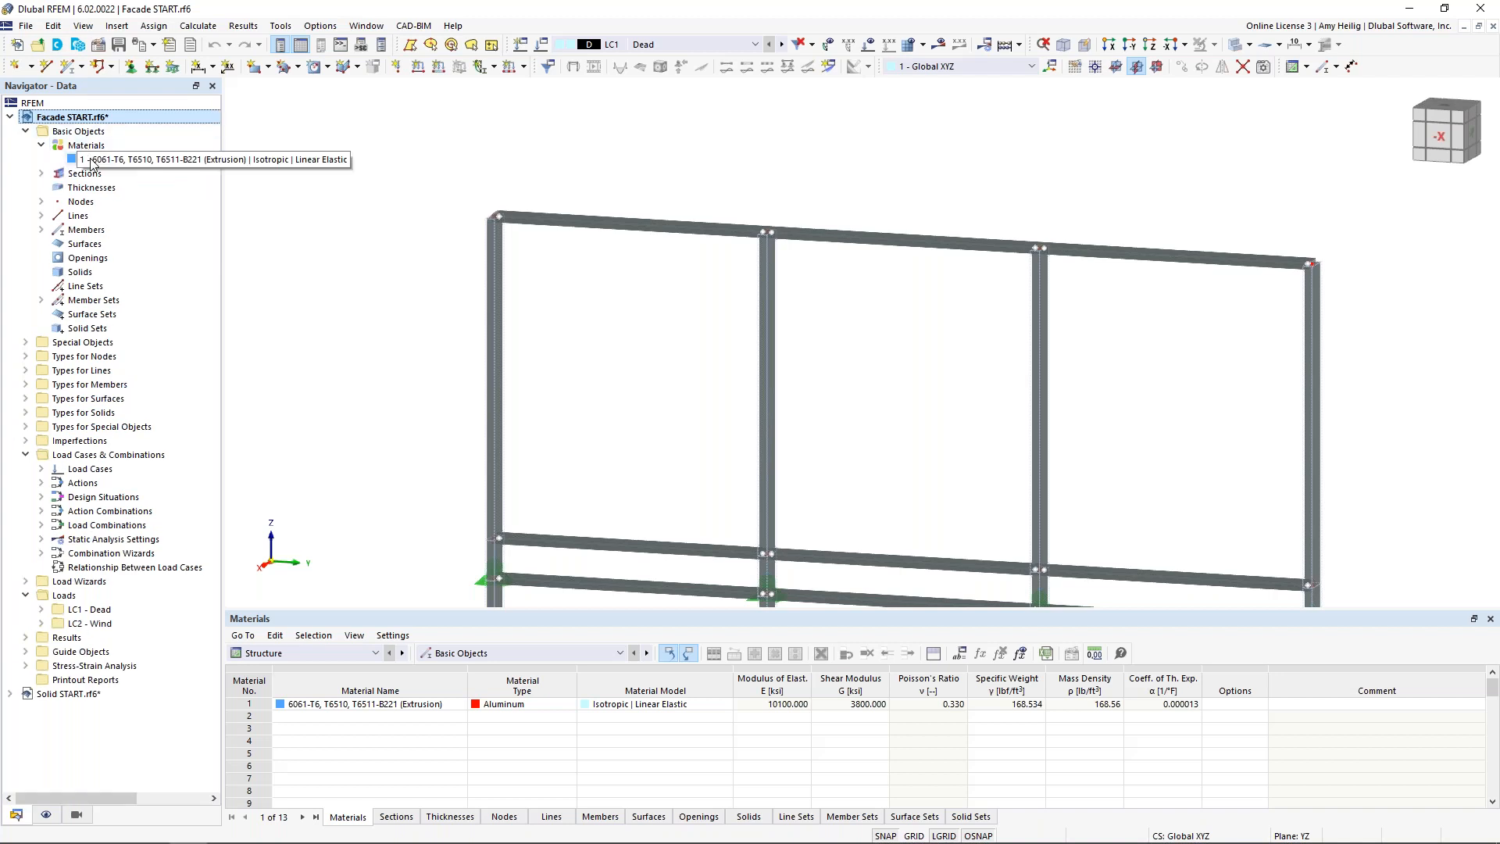
left_click(92, 161)
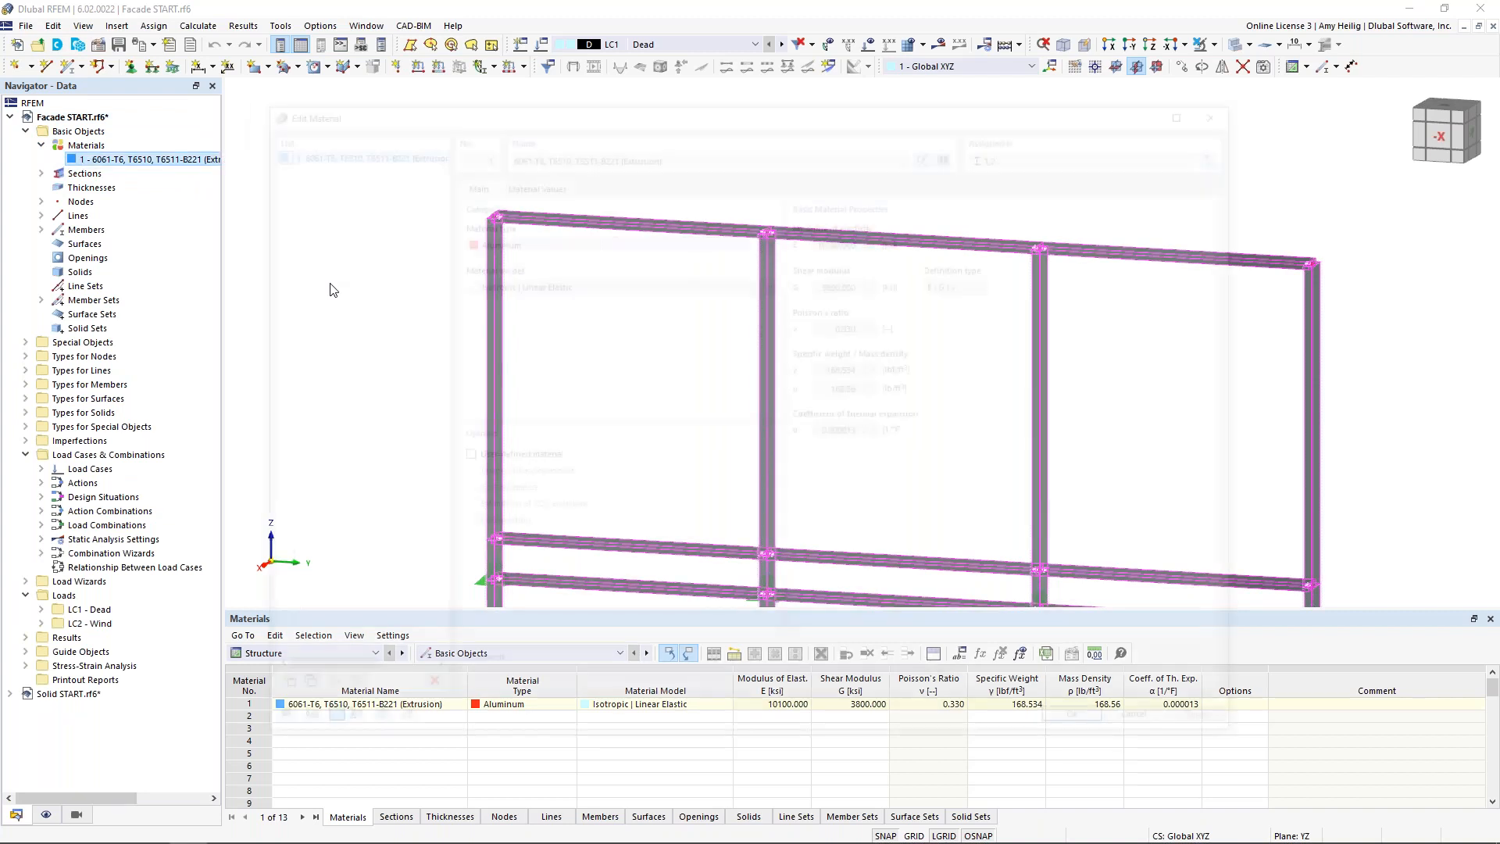
left_click(952, 151)
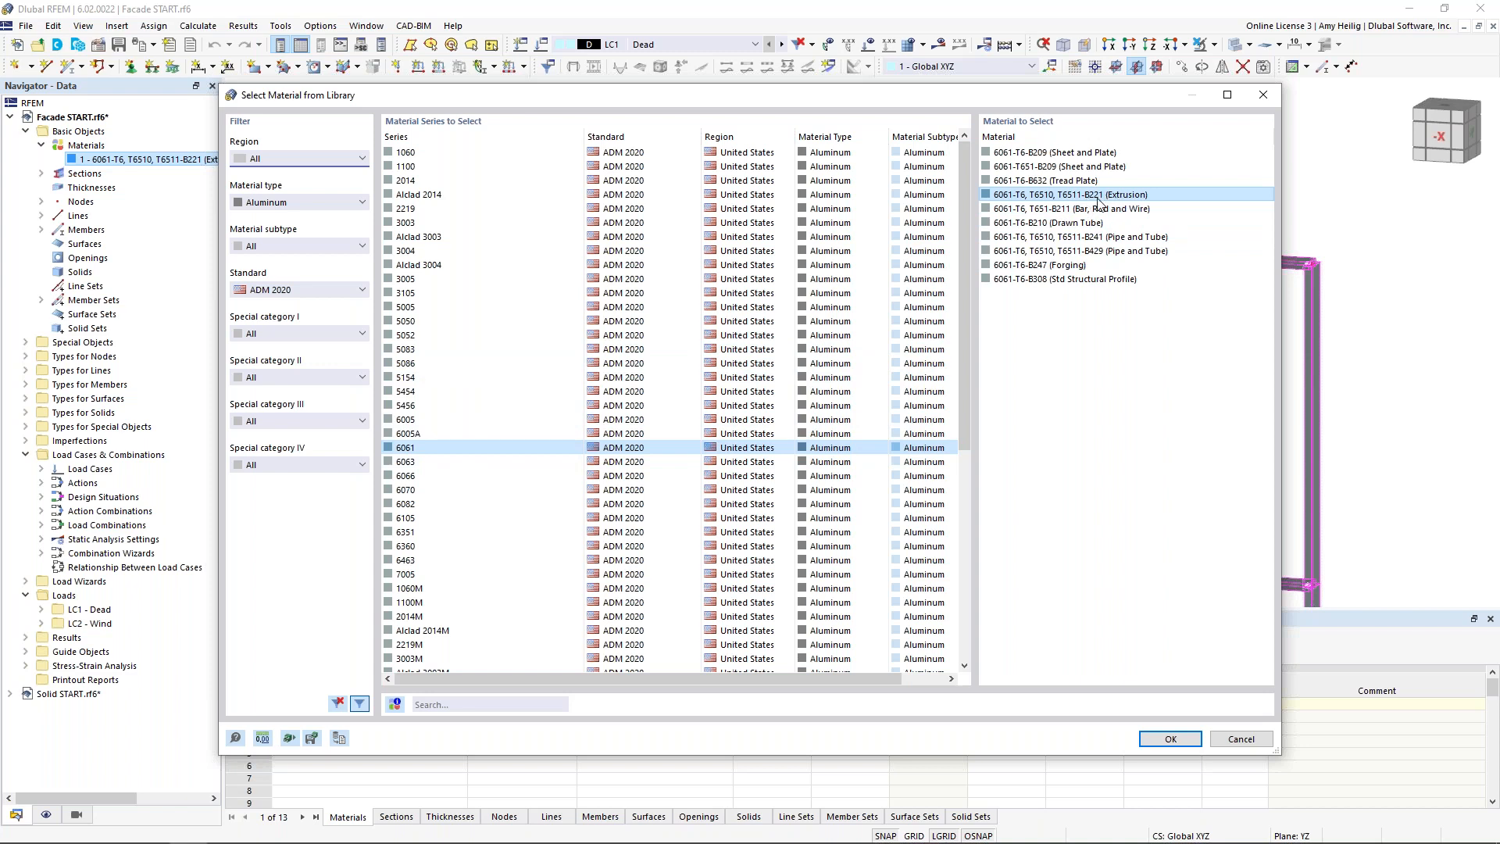
left_click(1243, 739)
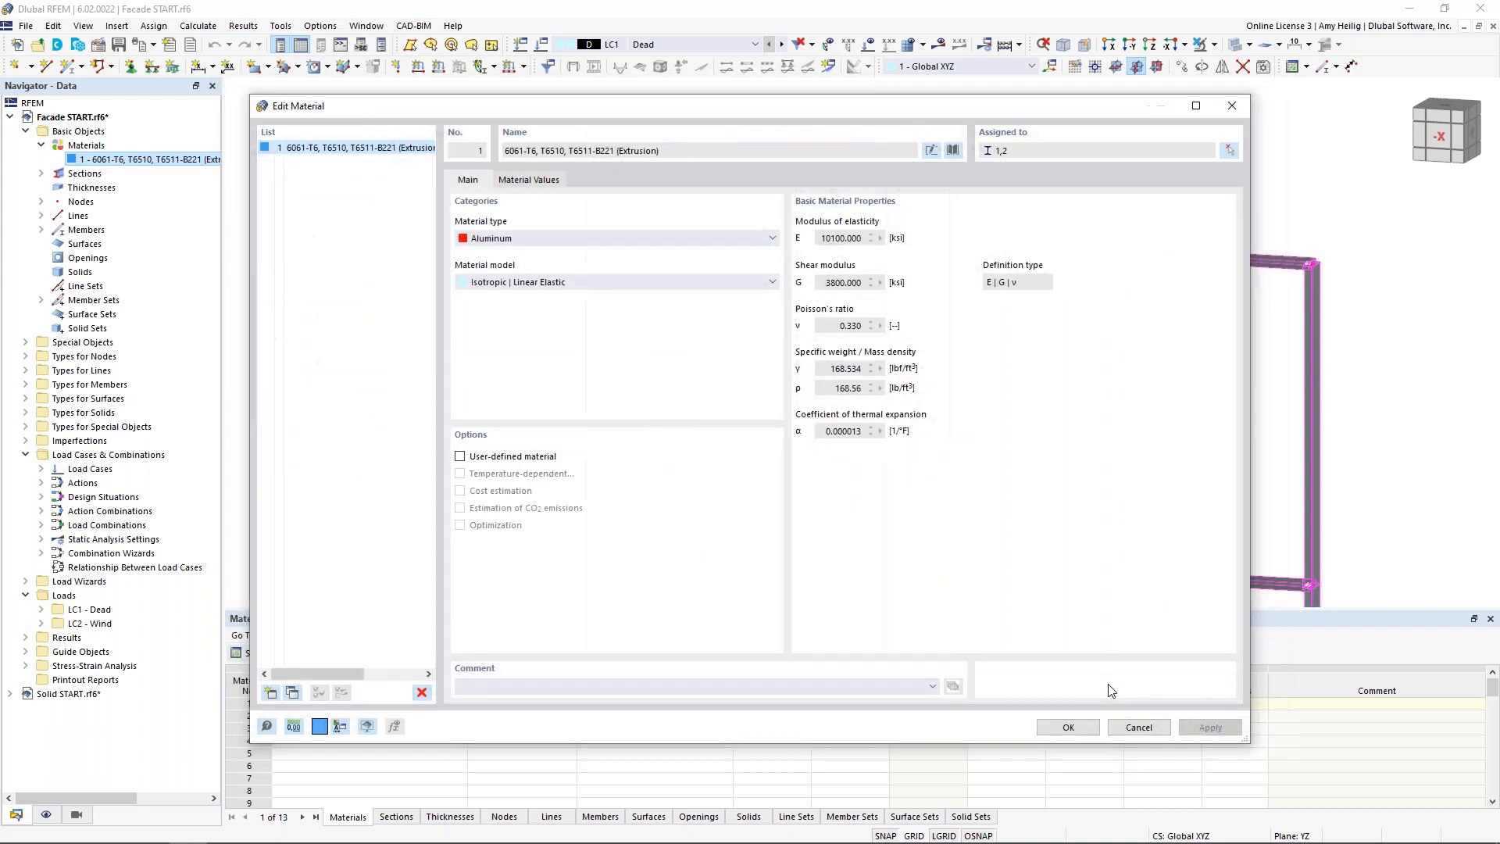
left_click(1139, 728)
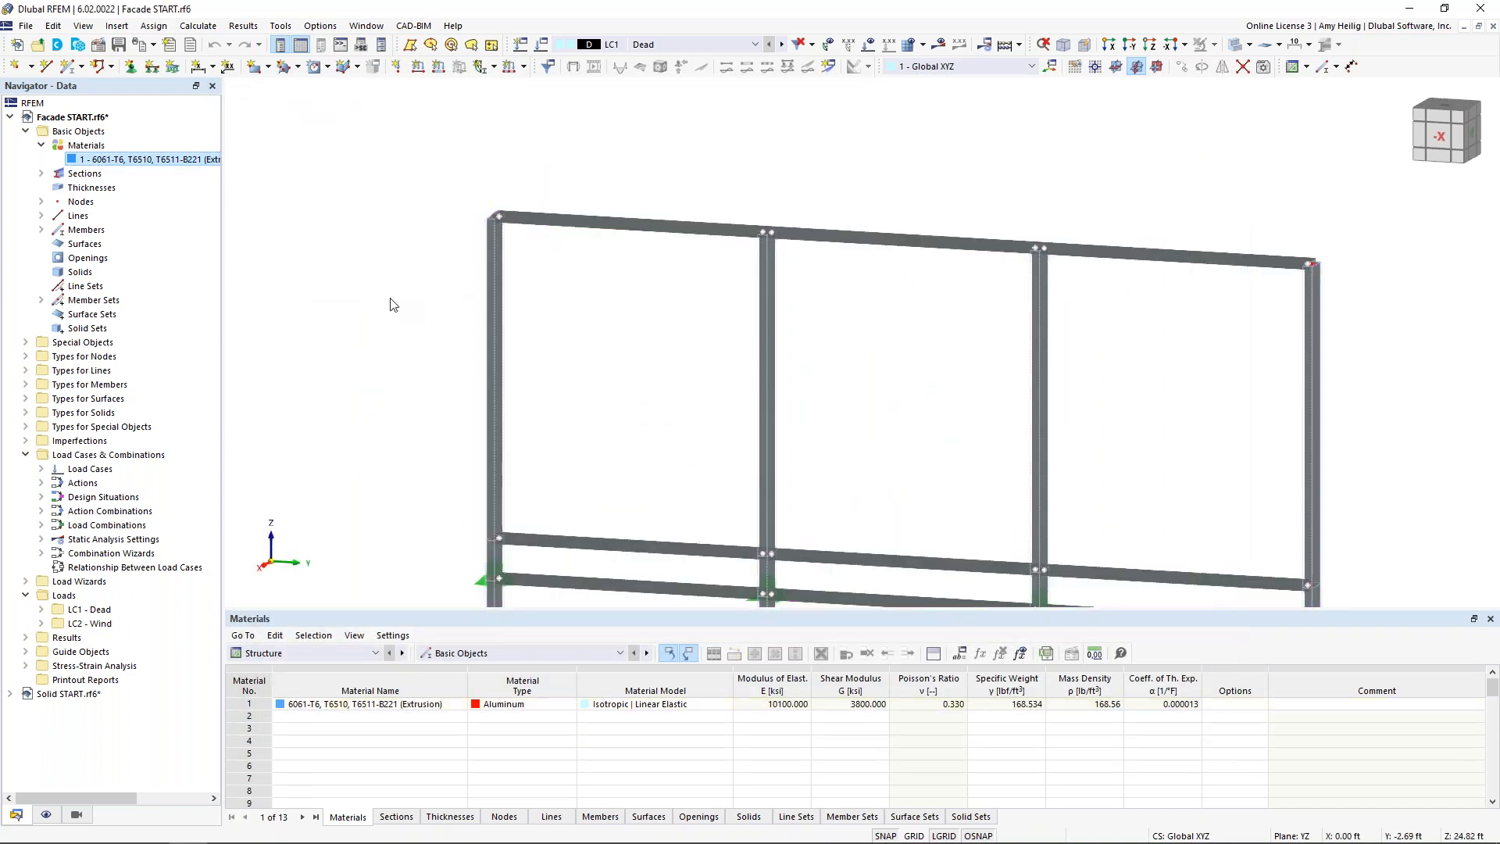
Review the thin-walled geometry parameters of the two RHSU hollow sections assigned to the facade members.
left_click(40, 174)
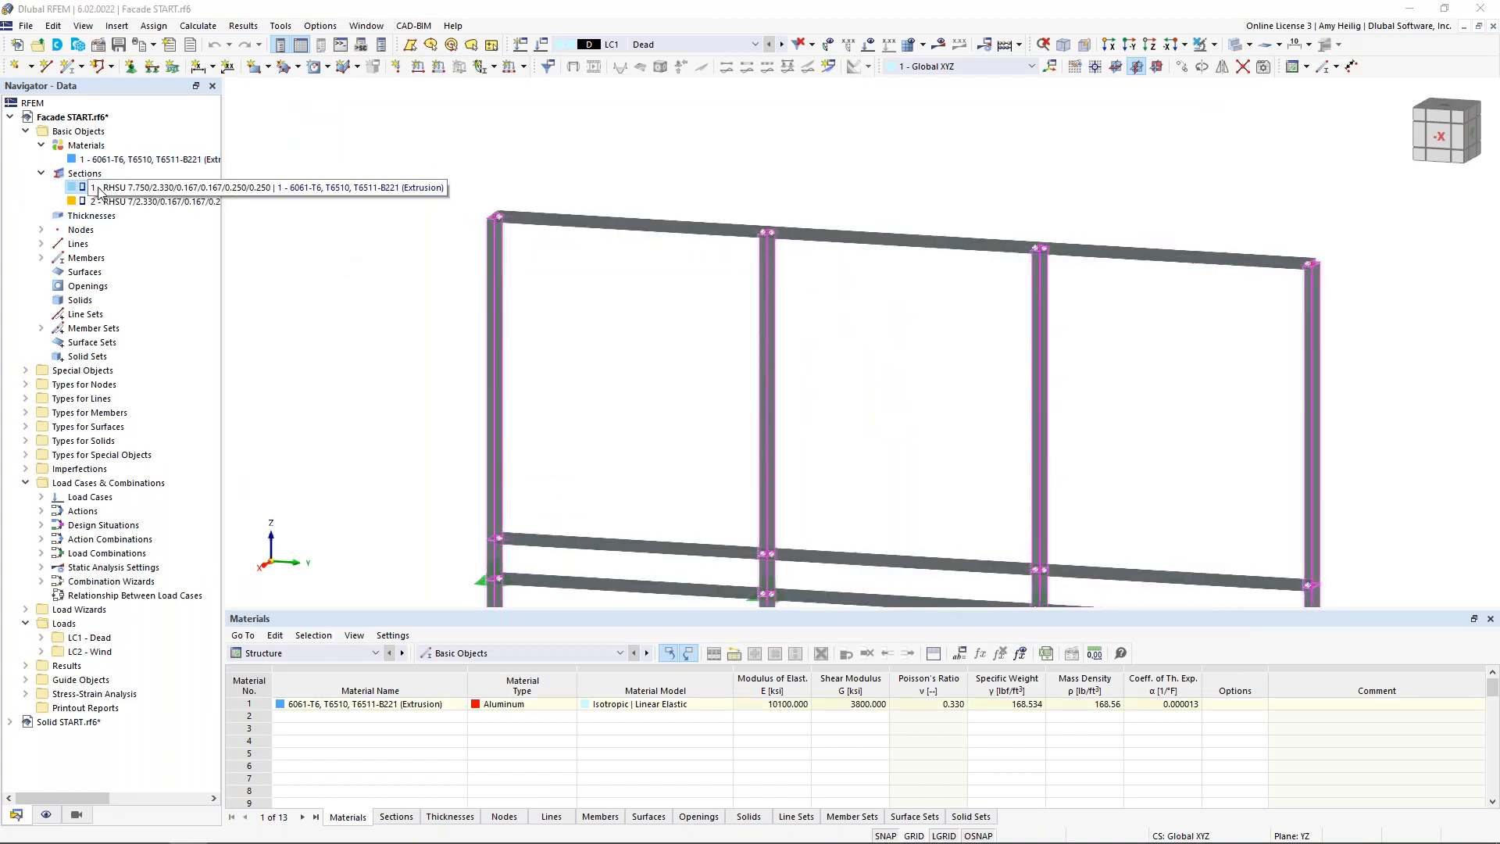
double_click(99, 190)
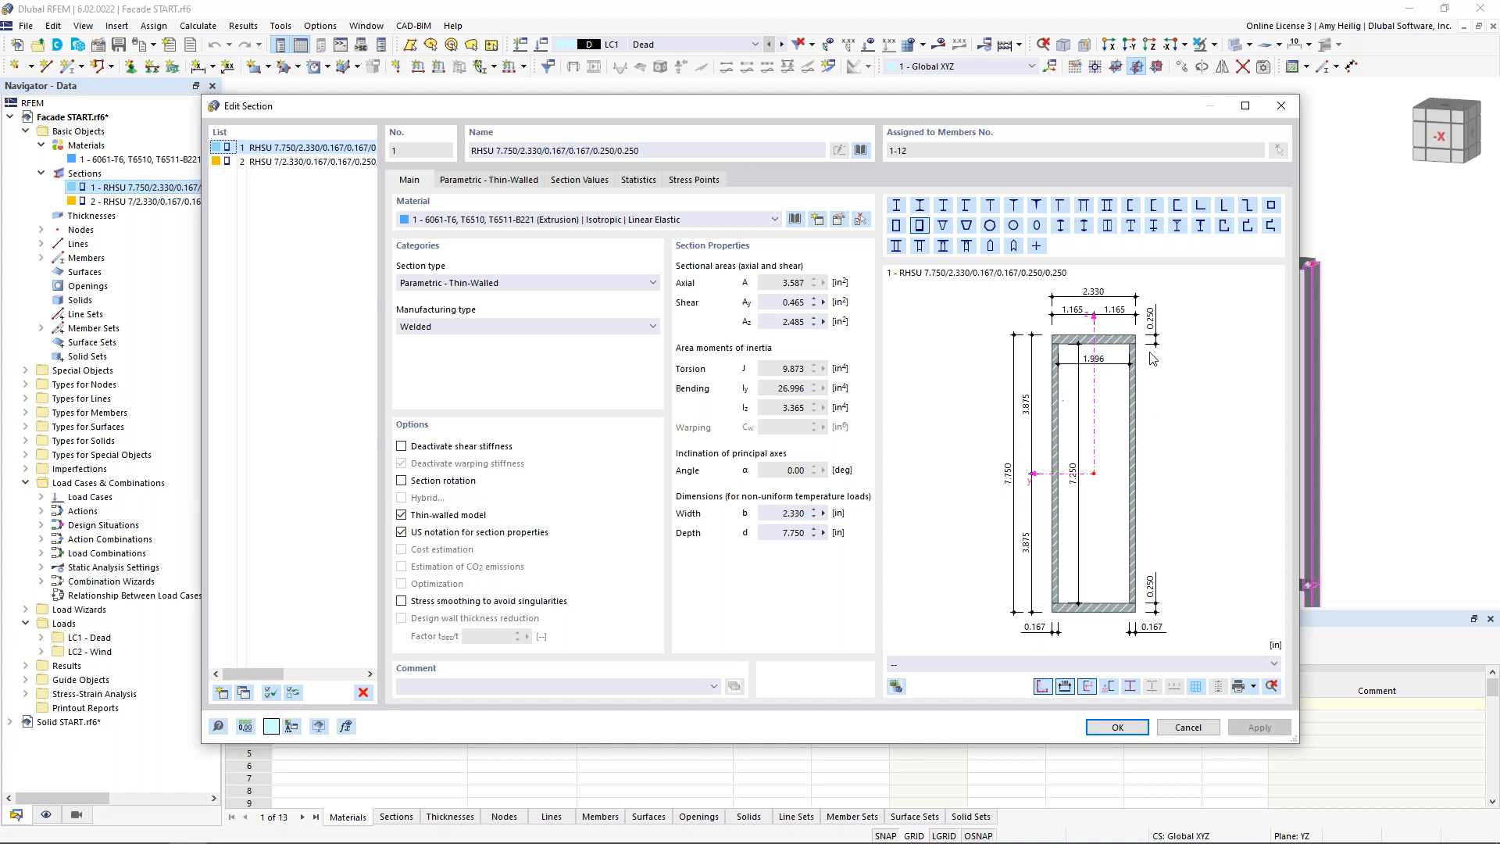
left_click(489, 180)
left_click(502, 227)
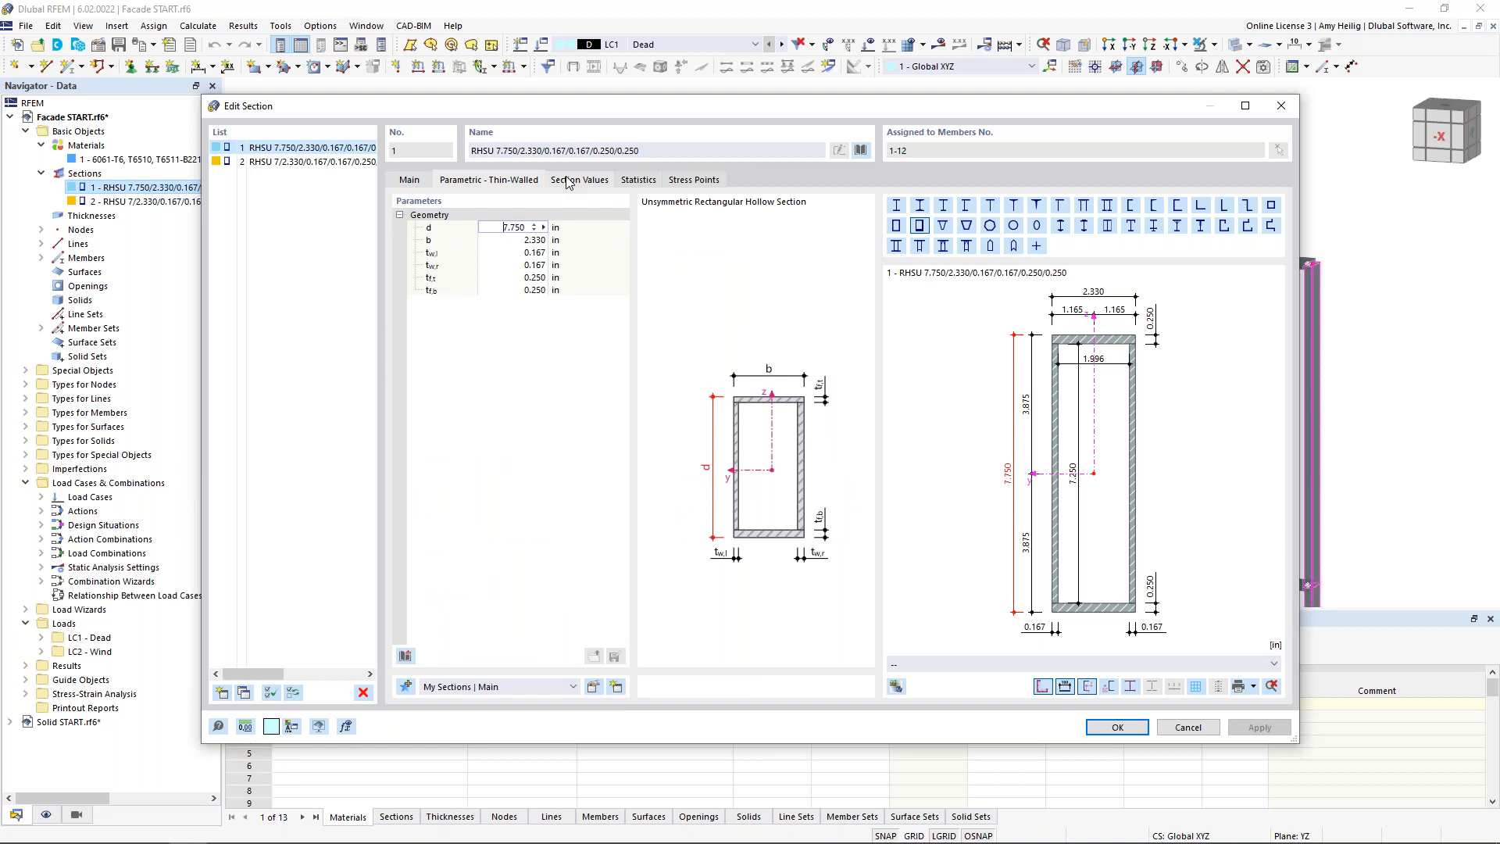
left_click(293, 162)
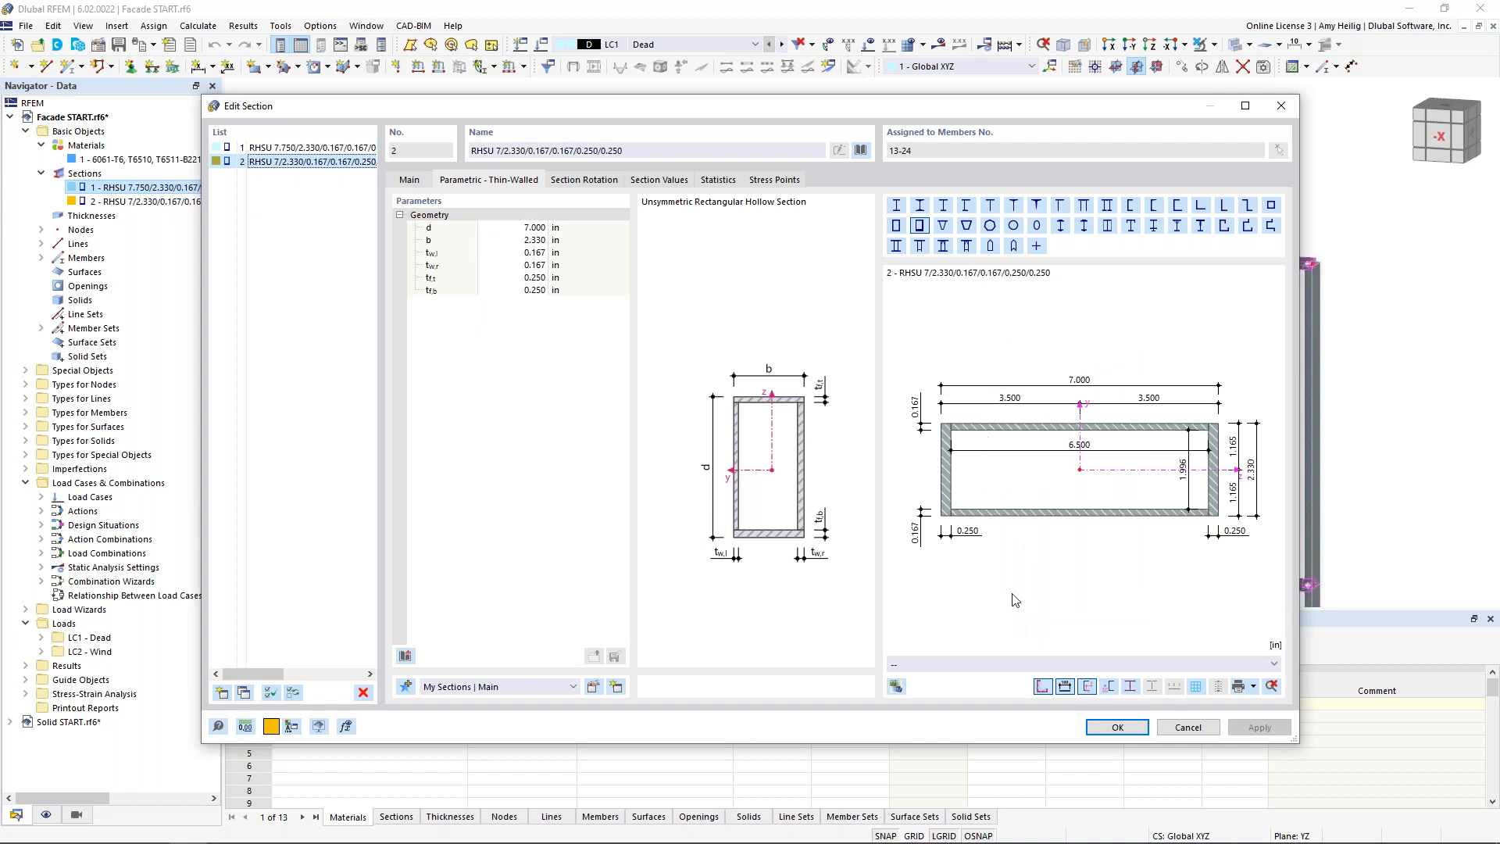
left_click(1186, 728)
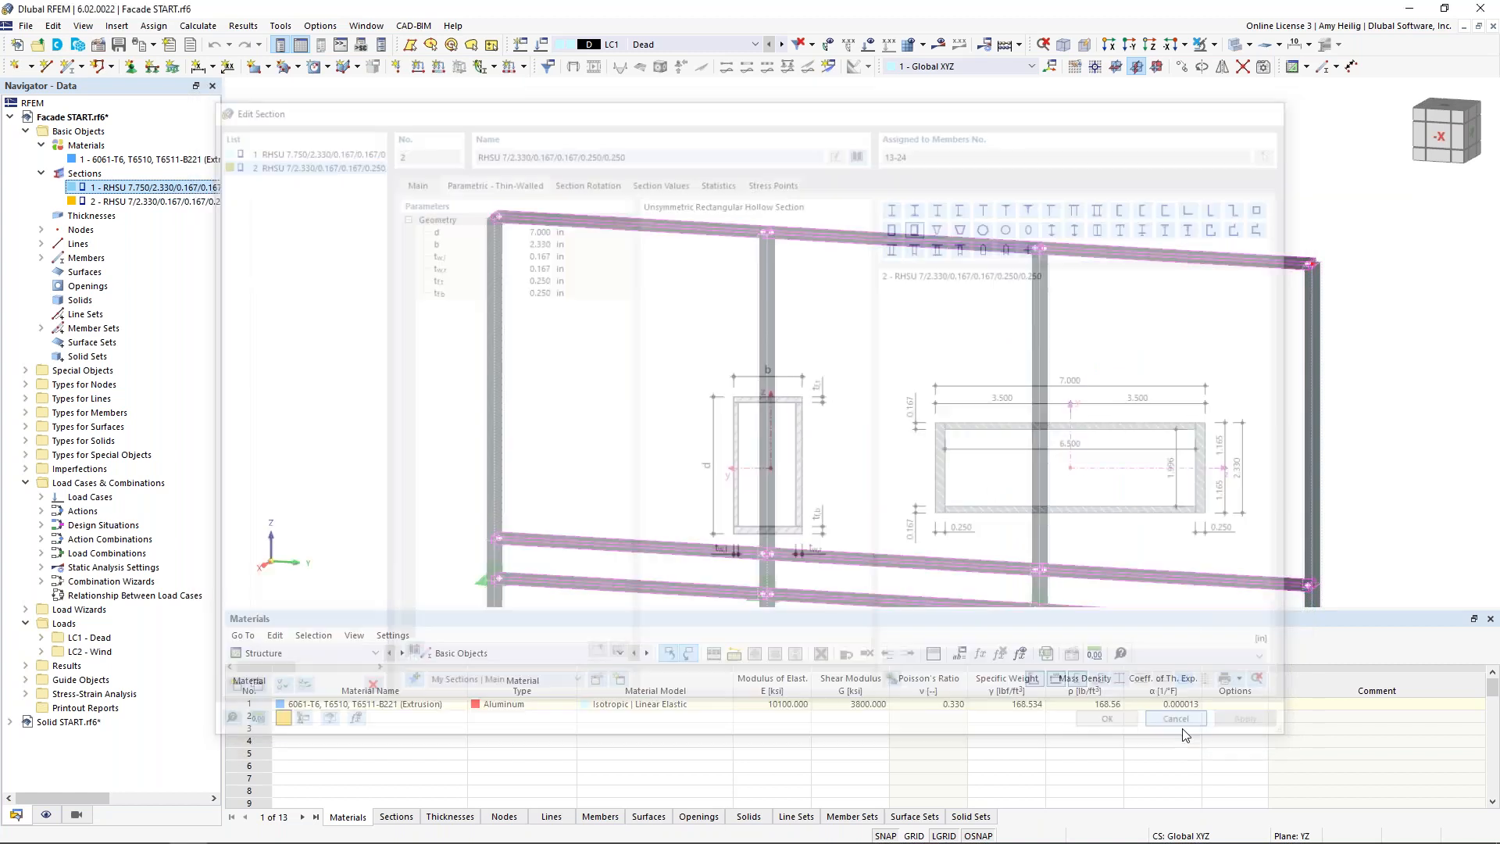
Select all vertical facade members to look up the member set creation command, and list the existing member sets.
scroll(876, 359, "down", 5)
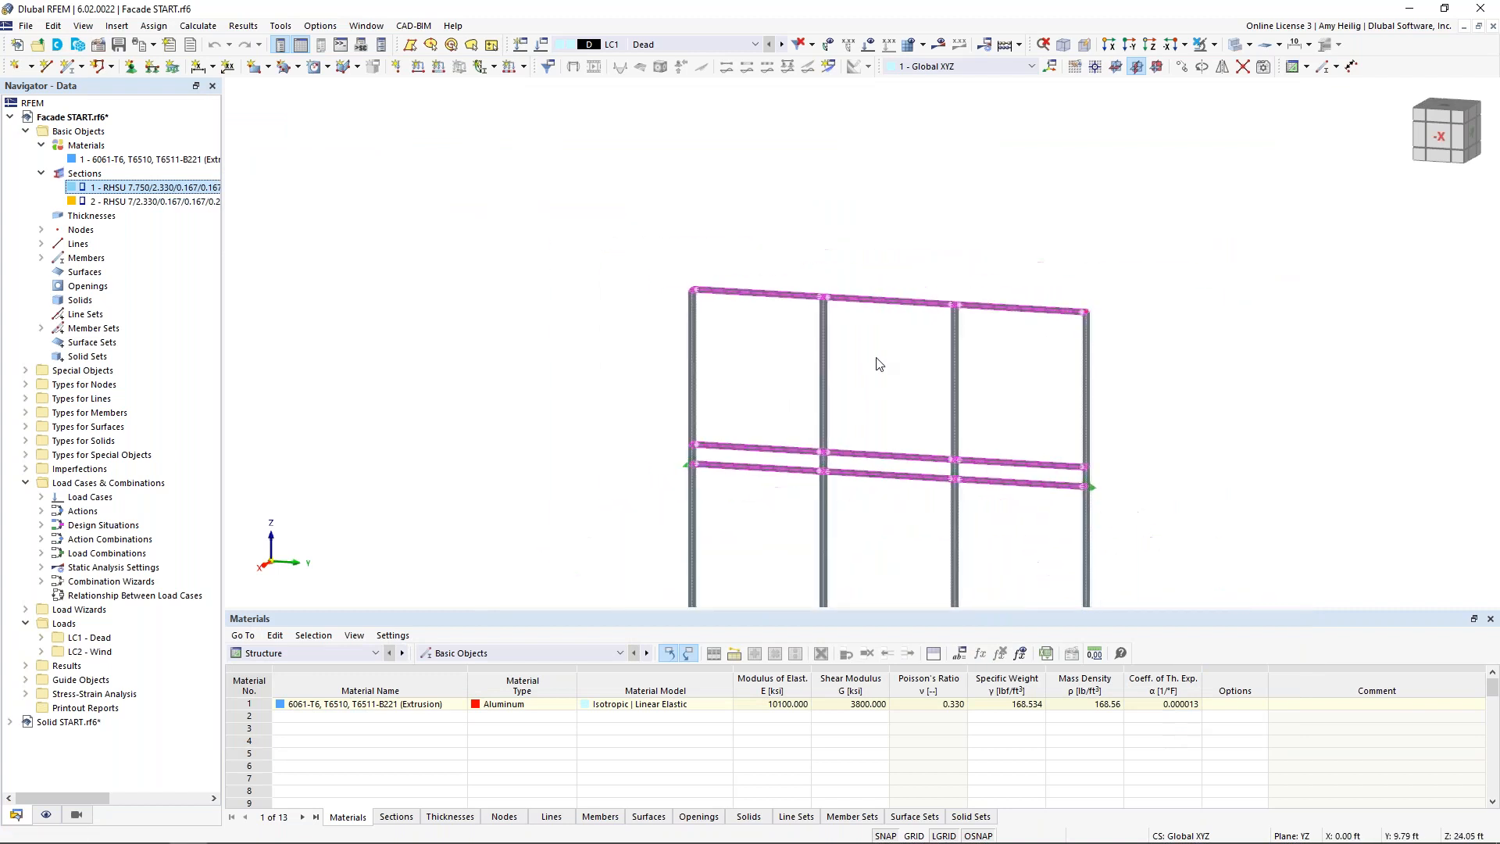
middle_click_drag(898, 405, 795, 310)
middle_click_drag(795, 310, 829, 291, "ctrl")
left_click(617, 385)
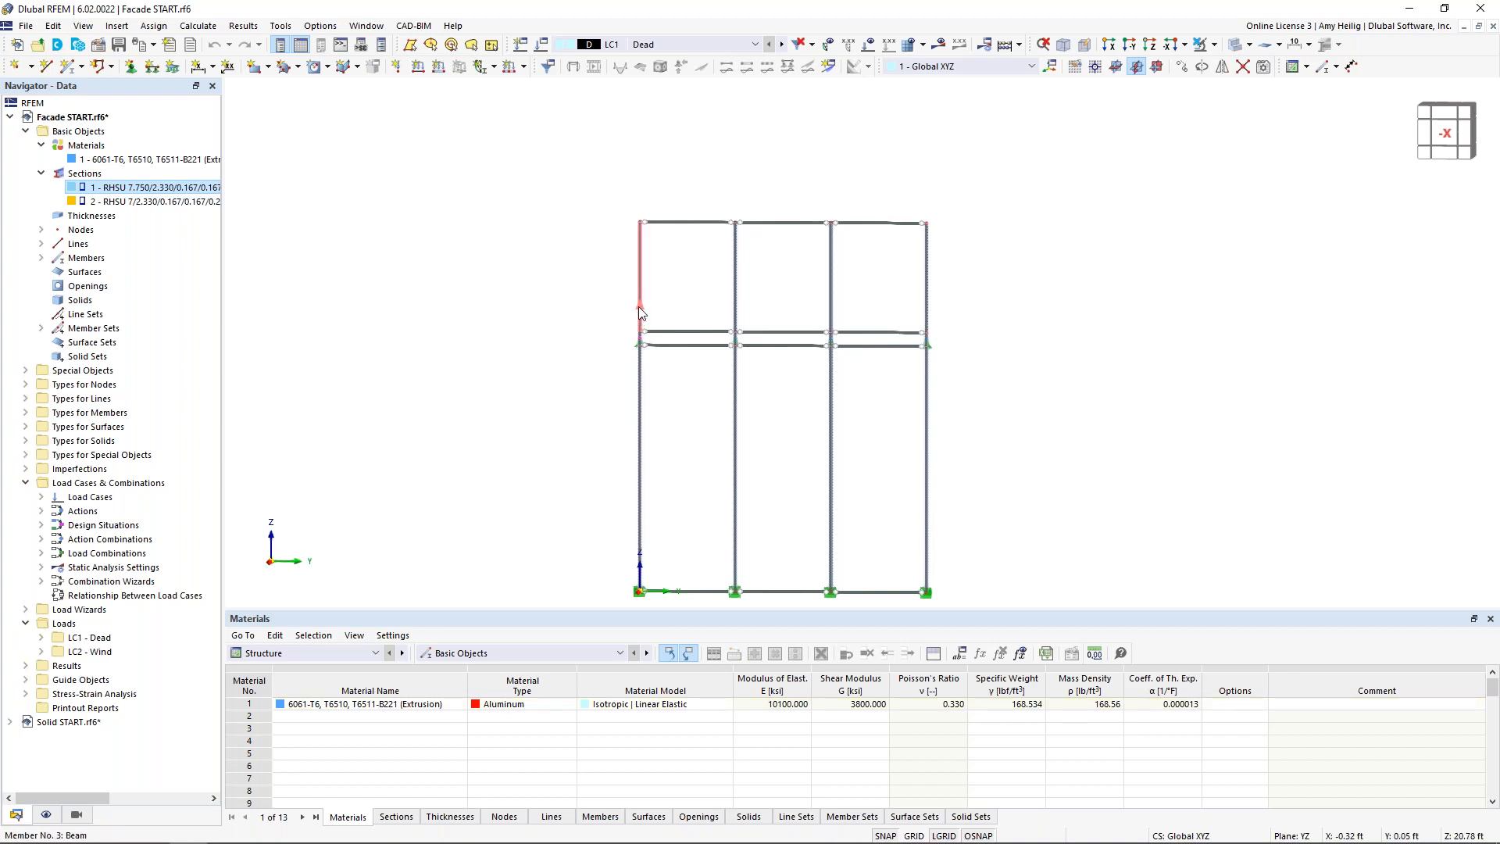
middle_click_drag(756, 470, 744, 430)
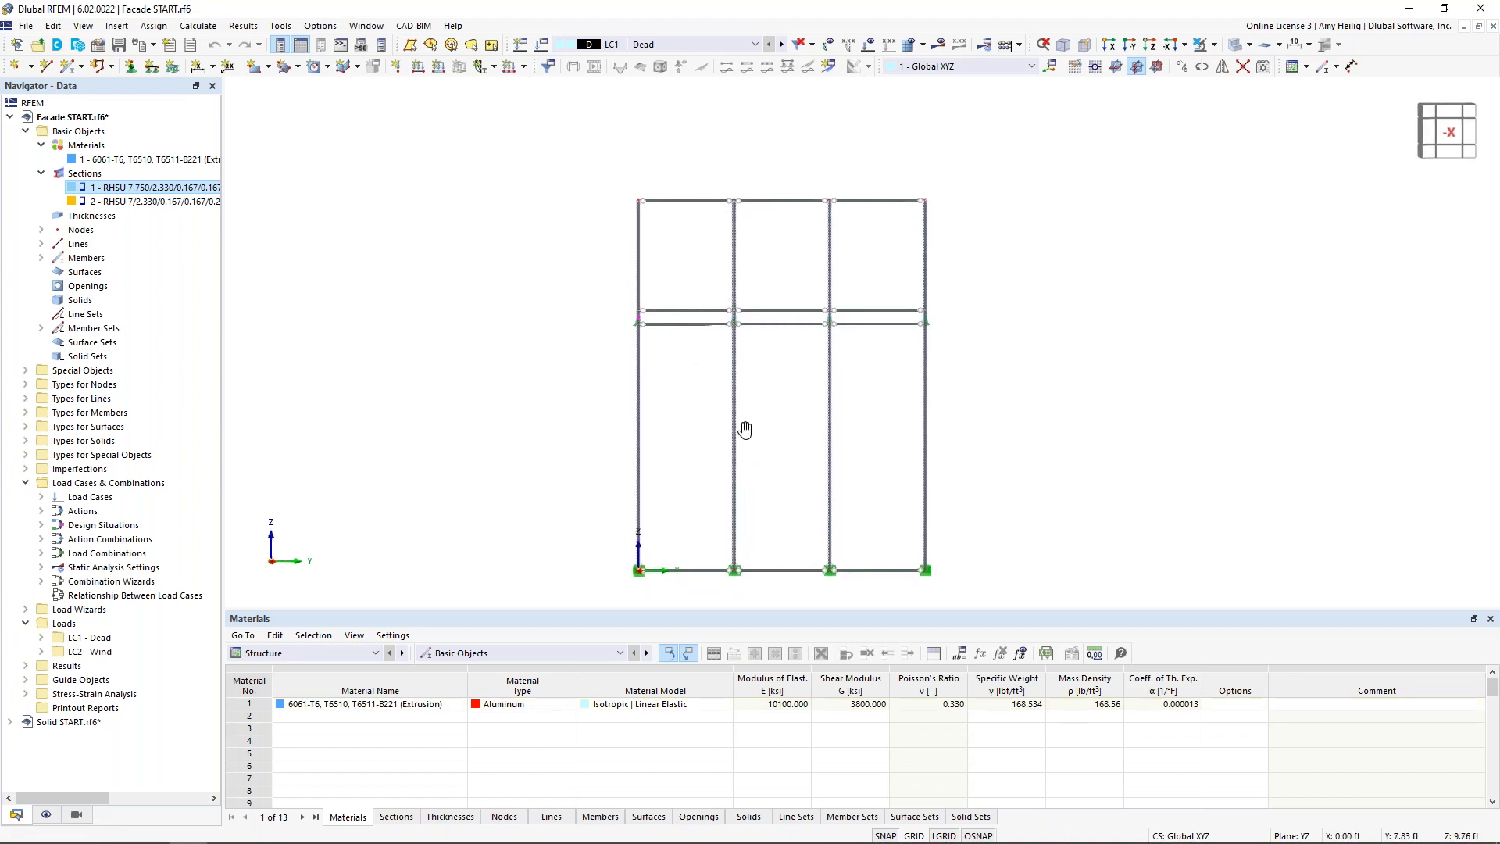
scroll(747, 428, "up", 1)
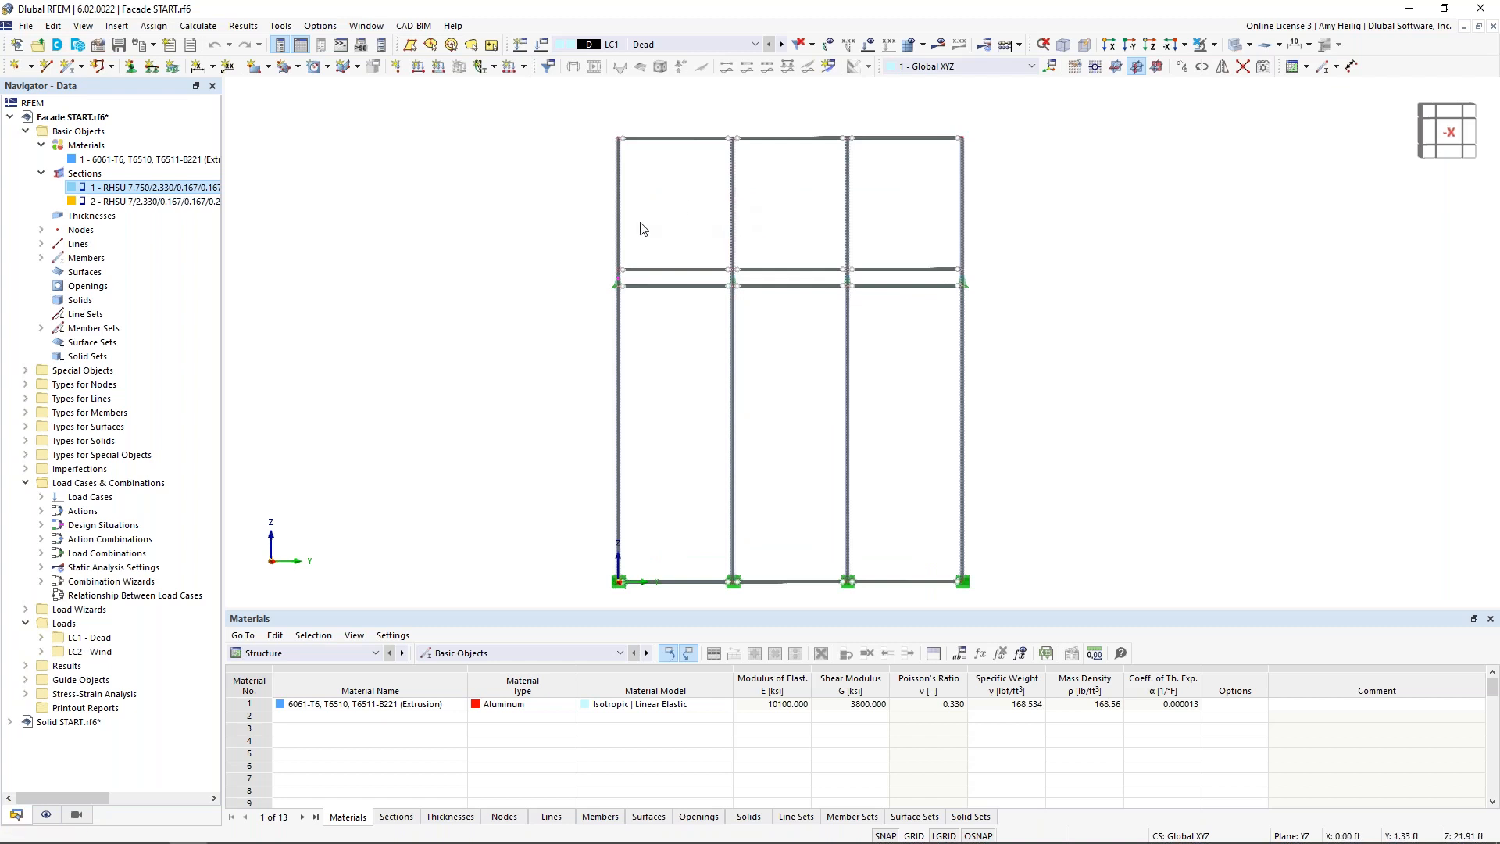
left_click_drag(609, 130, 640, 593)
left_click_drag(713, 119, 765, 569)
left_click_drag(832, 99, 887, 597)
left_click_drag(945, 108, 990, 590)
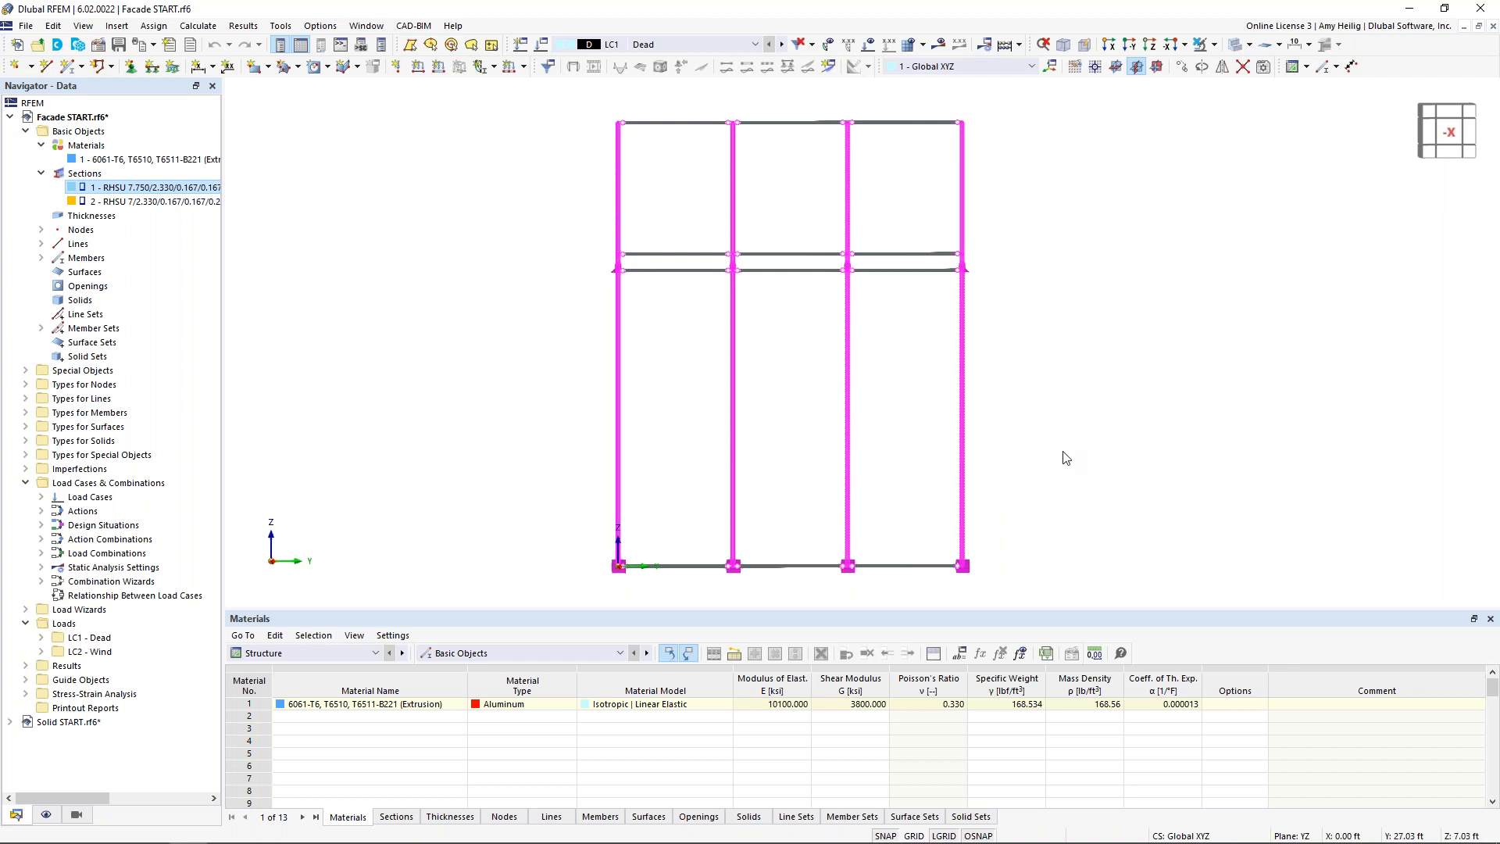
right_click(964, 420)
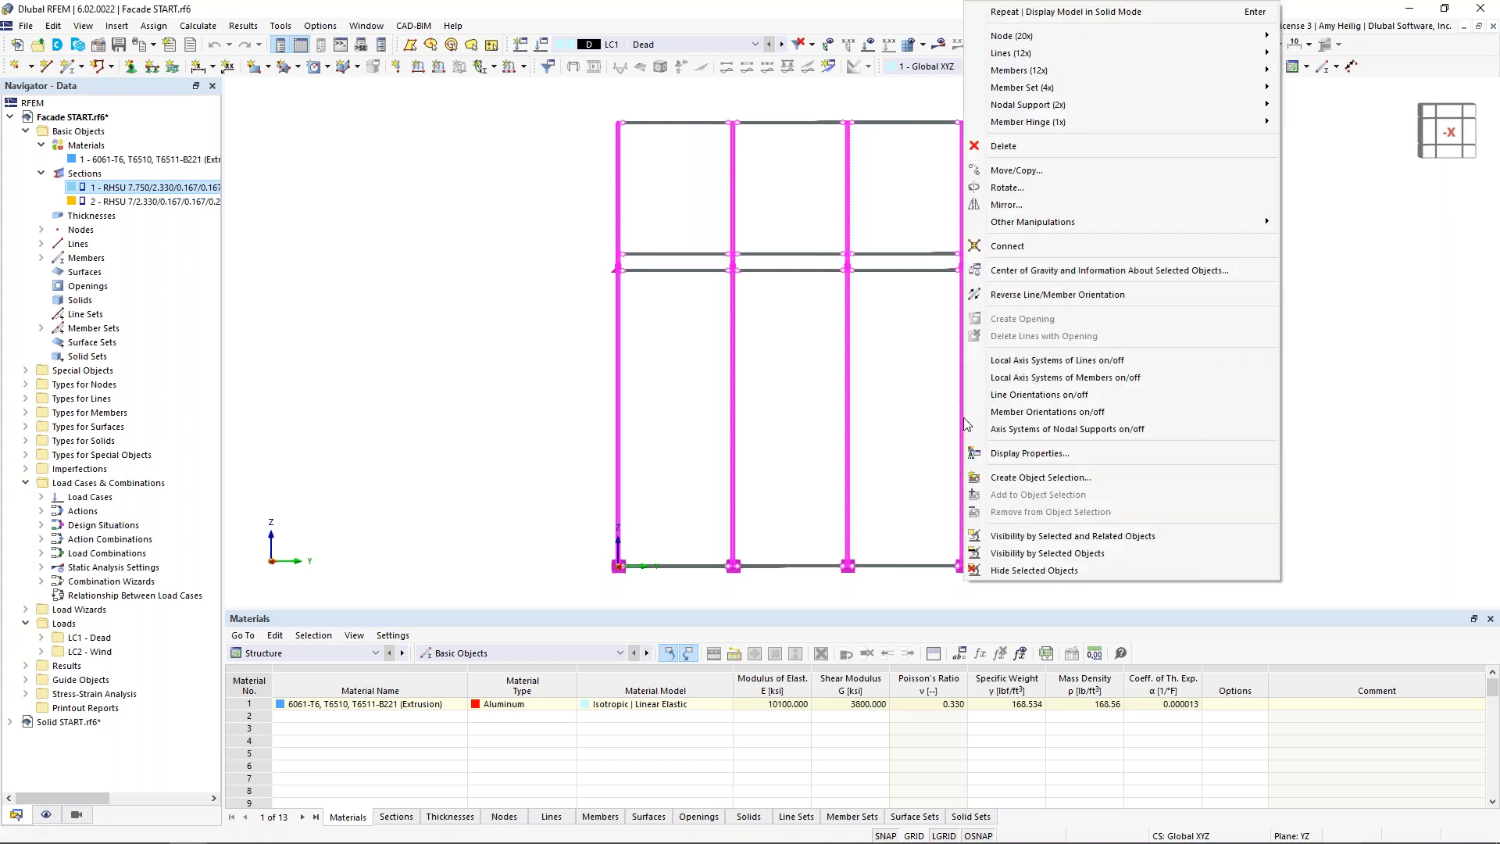
mouse_move(1172, 85)
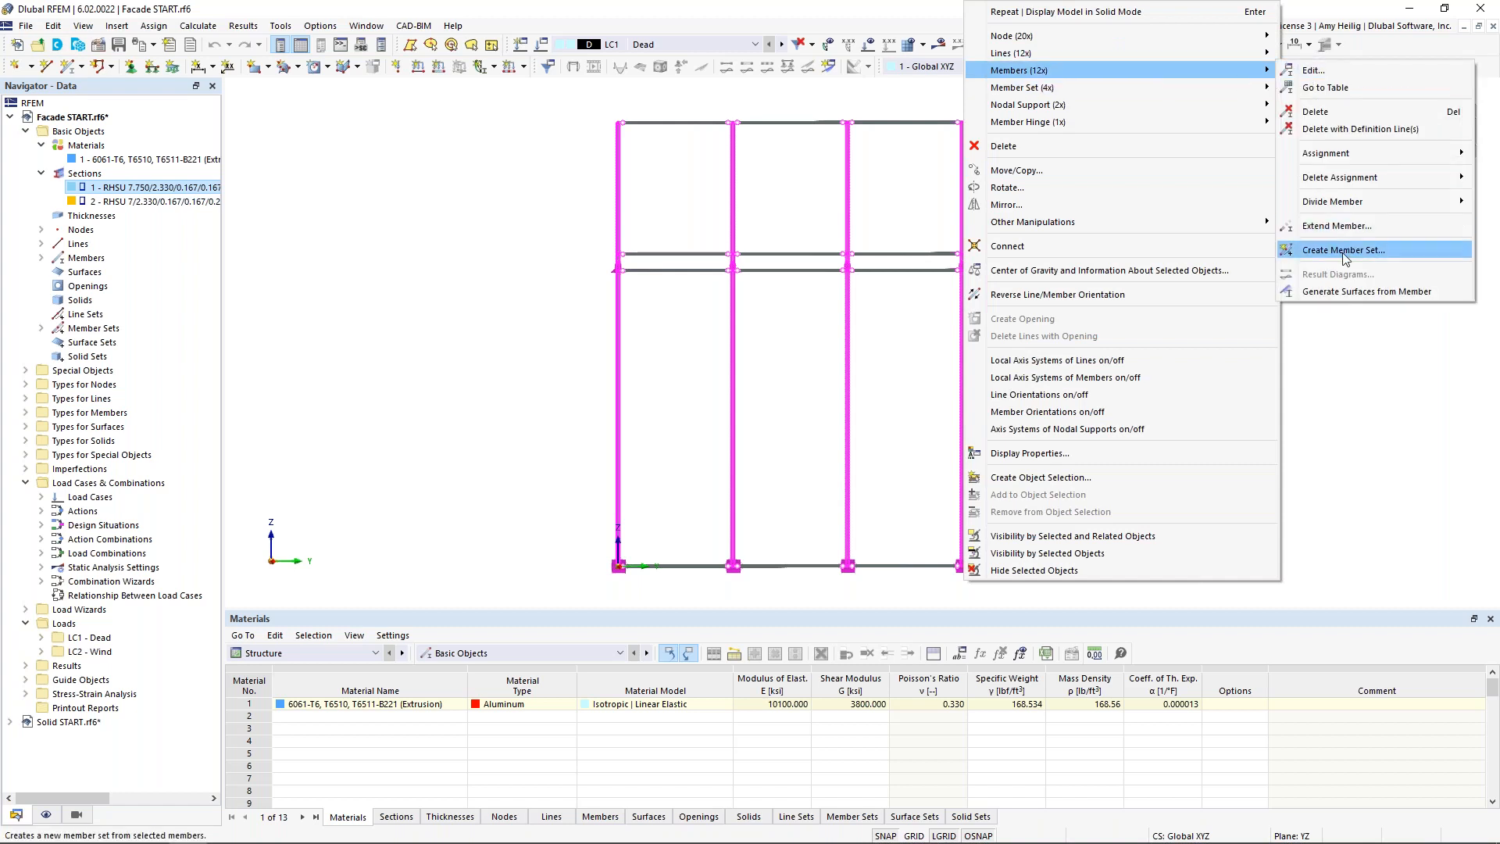
left_click(506, 310)
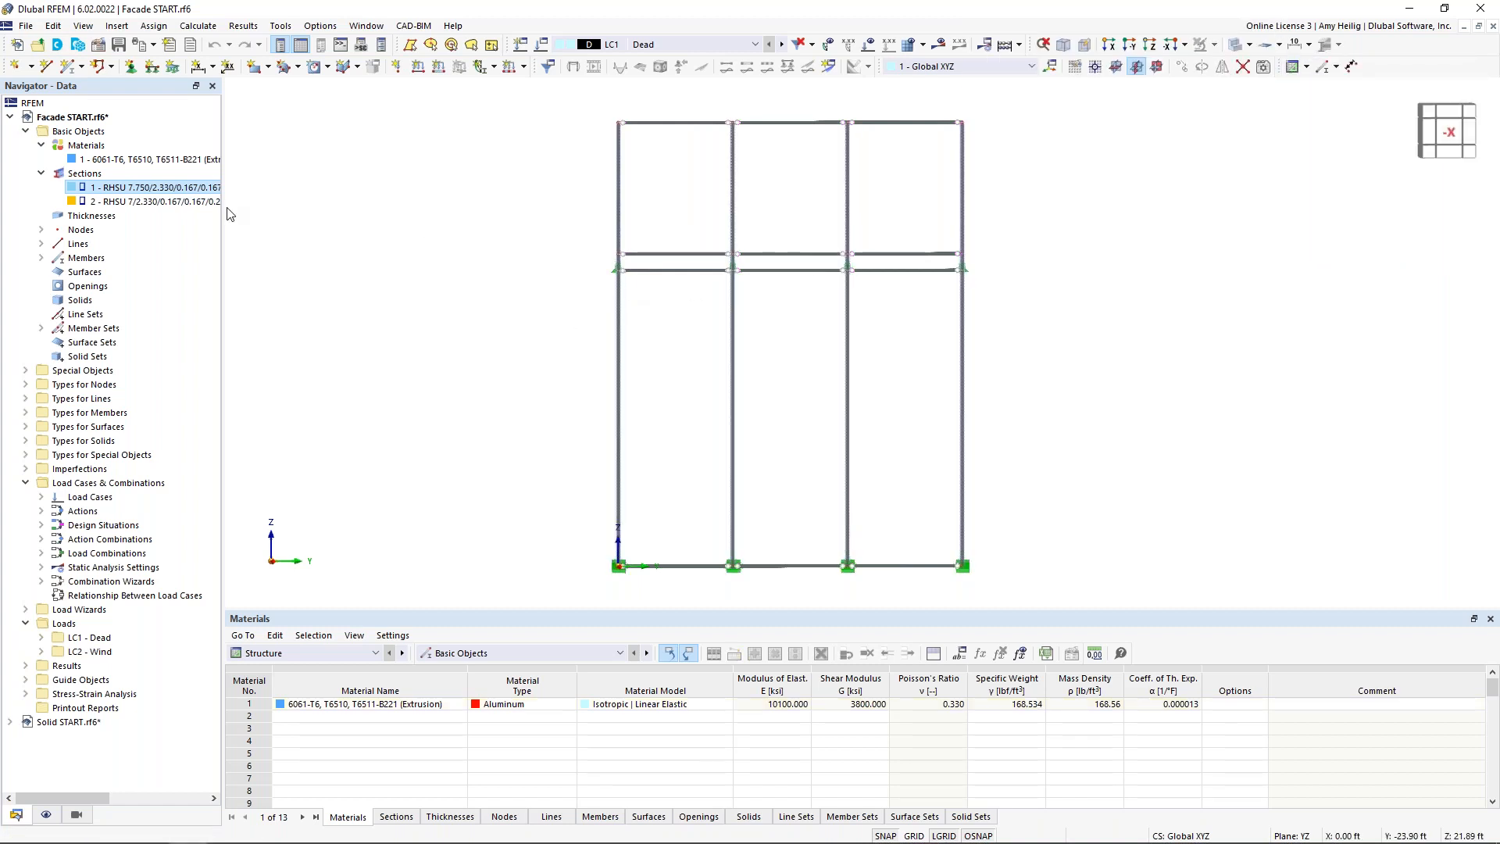
left_click(41, 329)
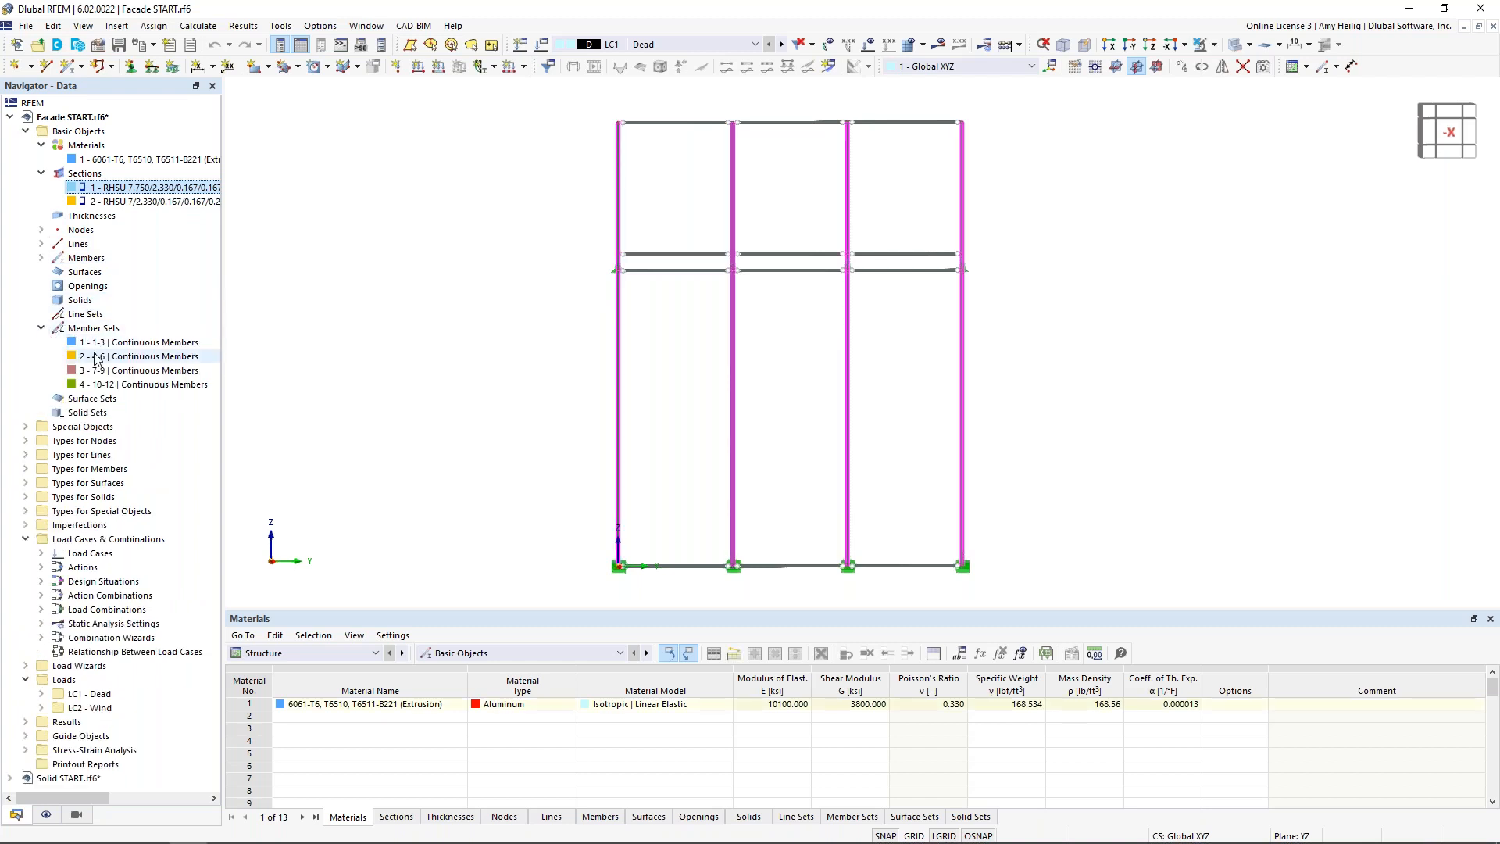
Activate Member Representatives and Member Set Representatives in the model's base data, reviewing the member properties considered for grouping.
right_click(89, 119)
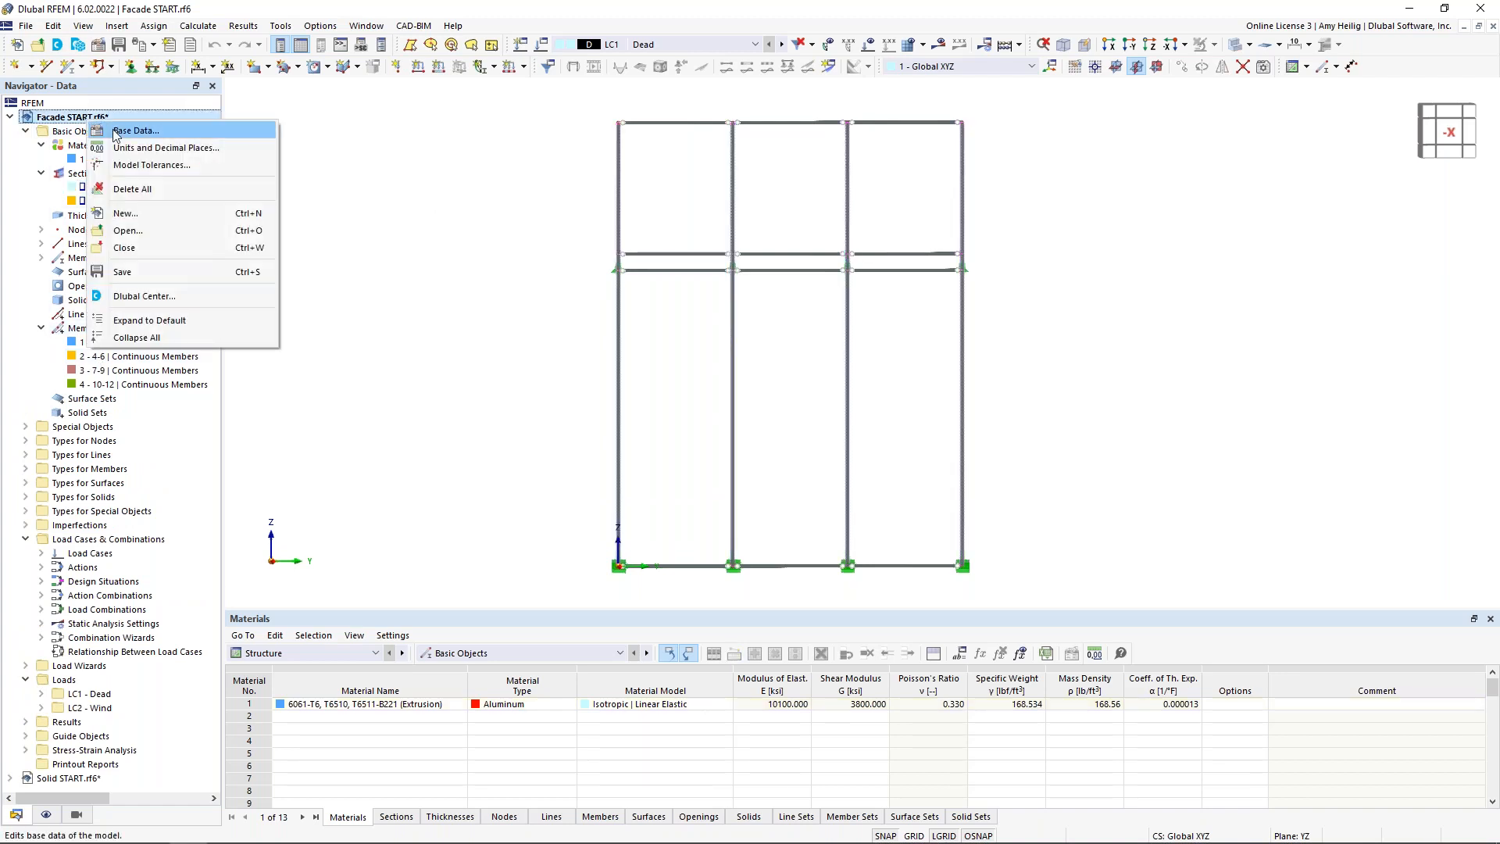
left_click(117, 131)
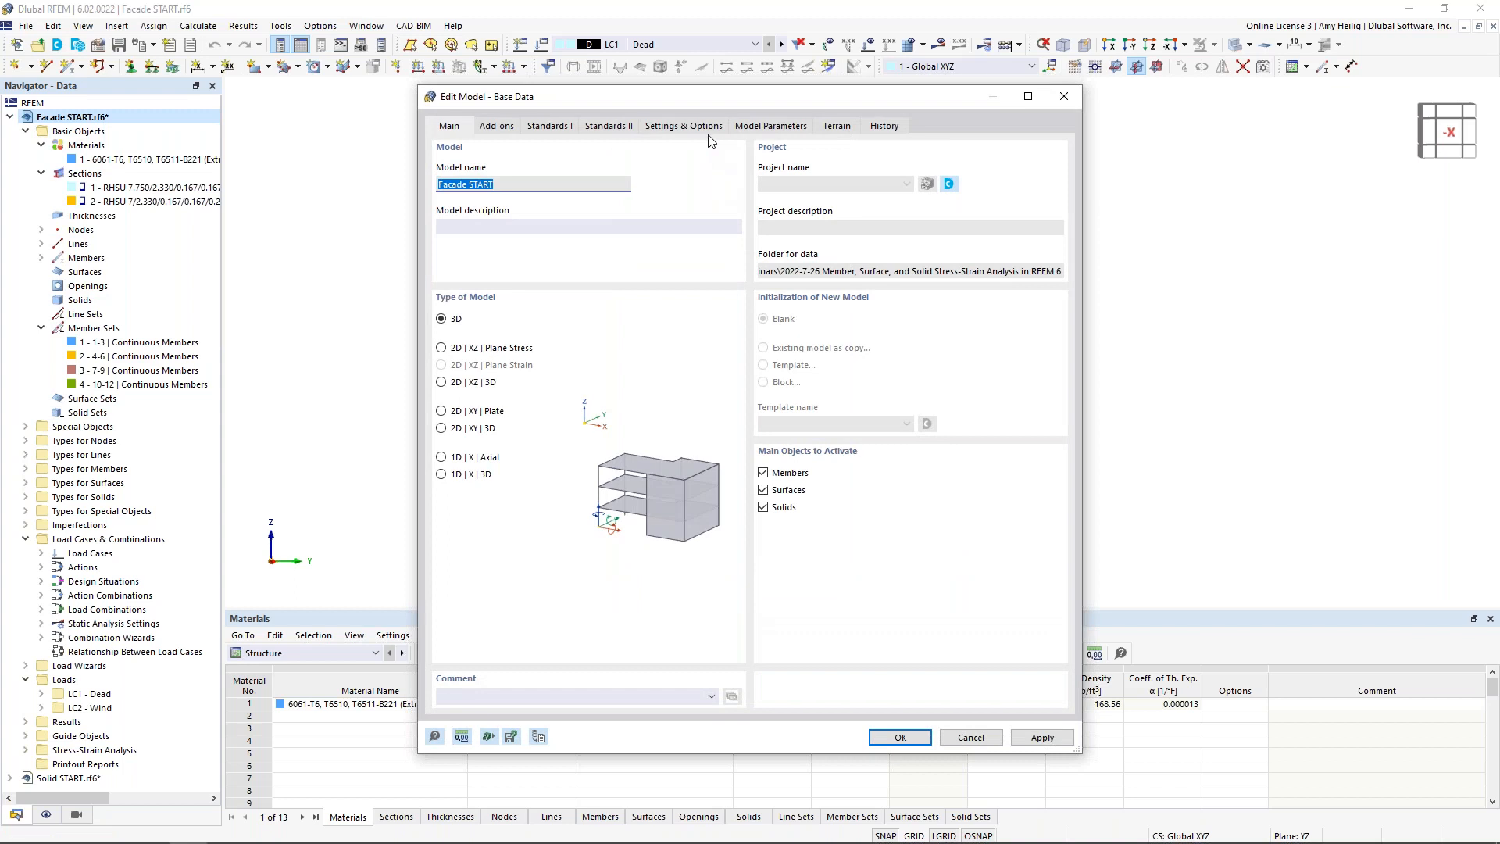
left_click(704, 129)
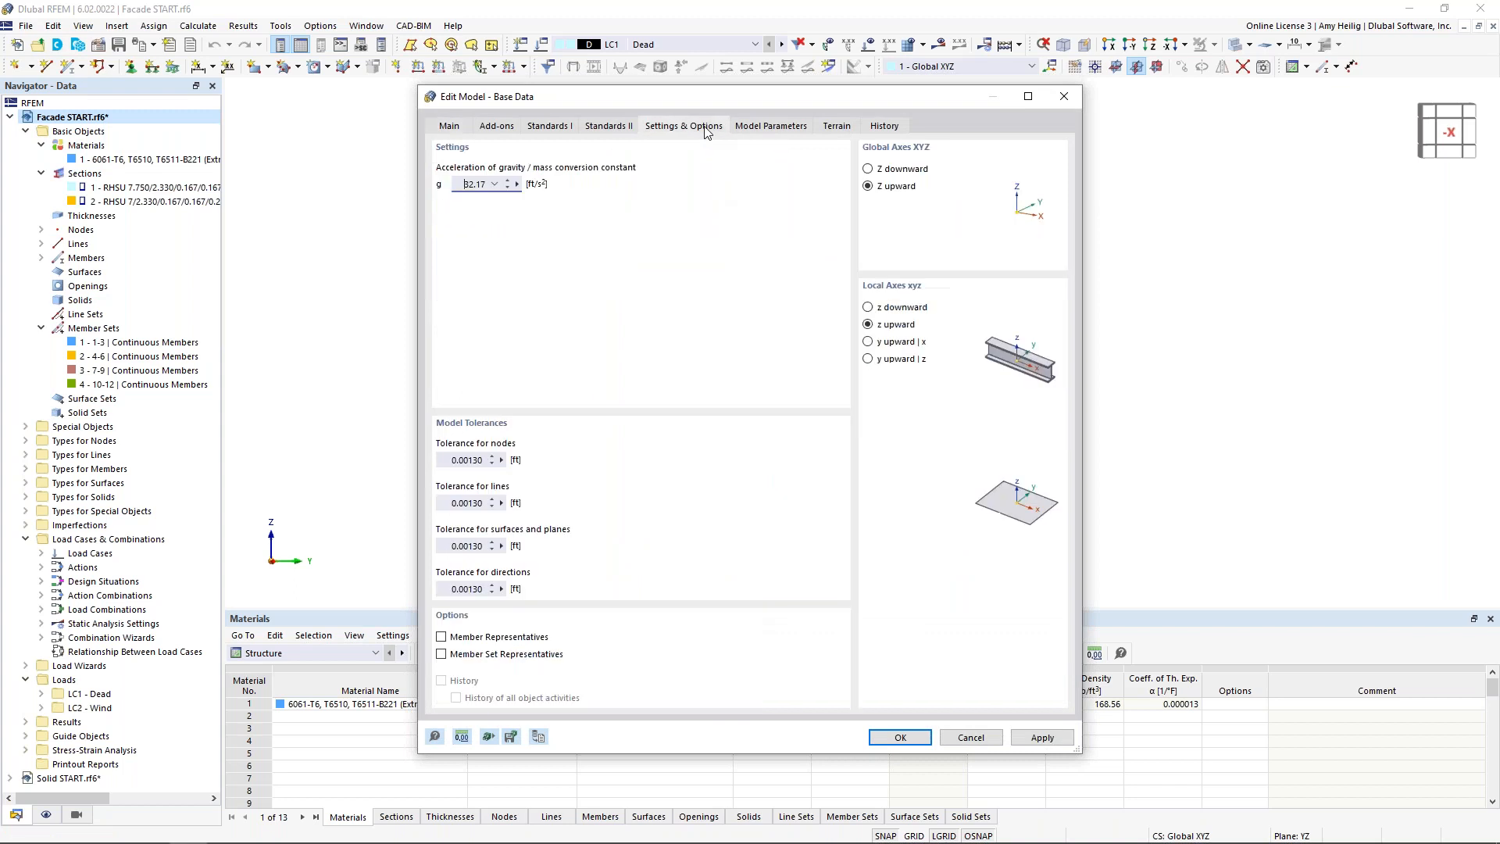
left_click(442, 637)
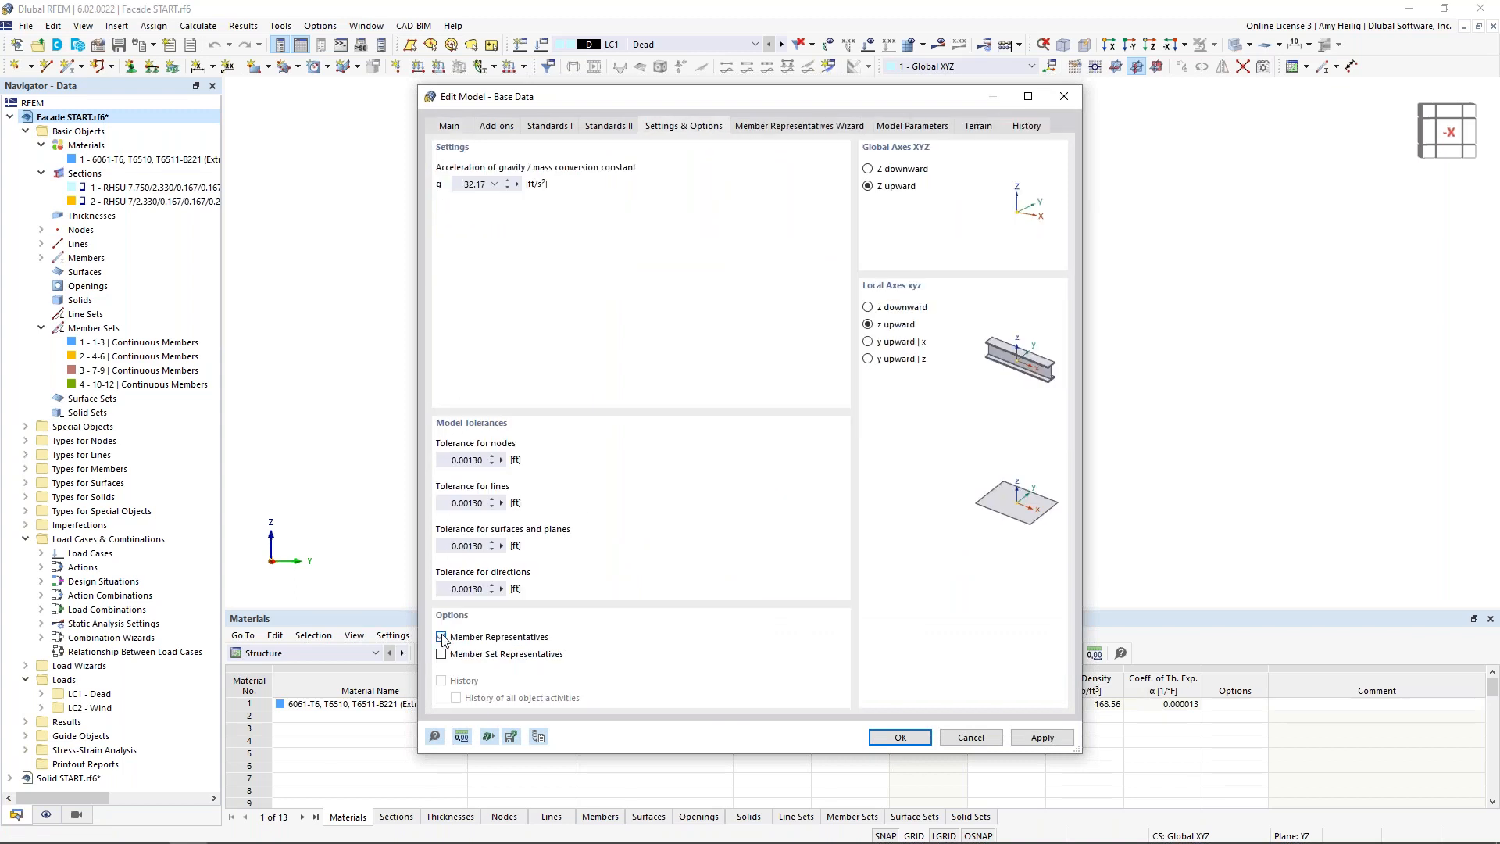
left_click(441, 655)
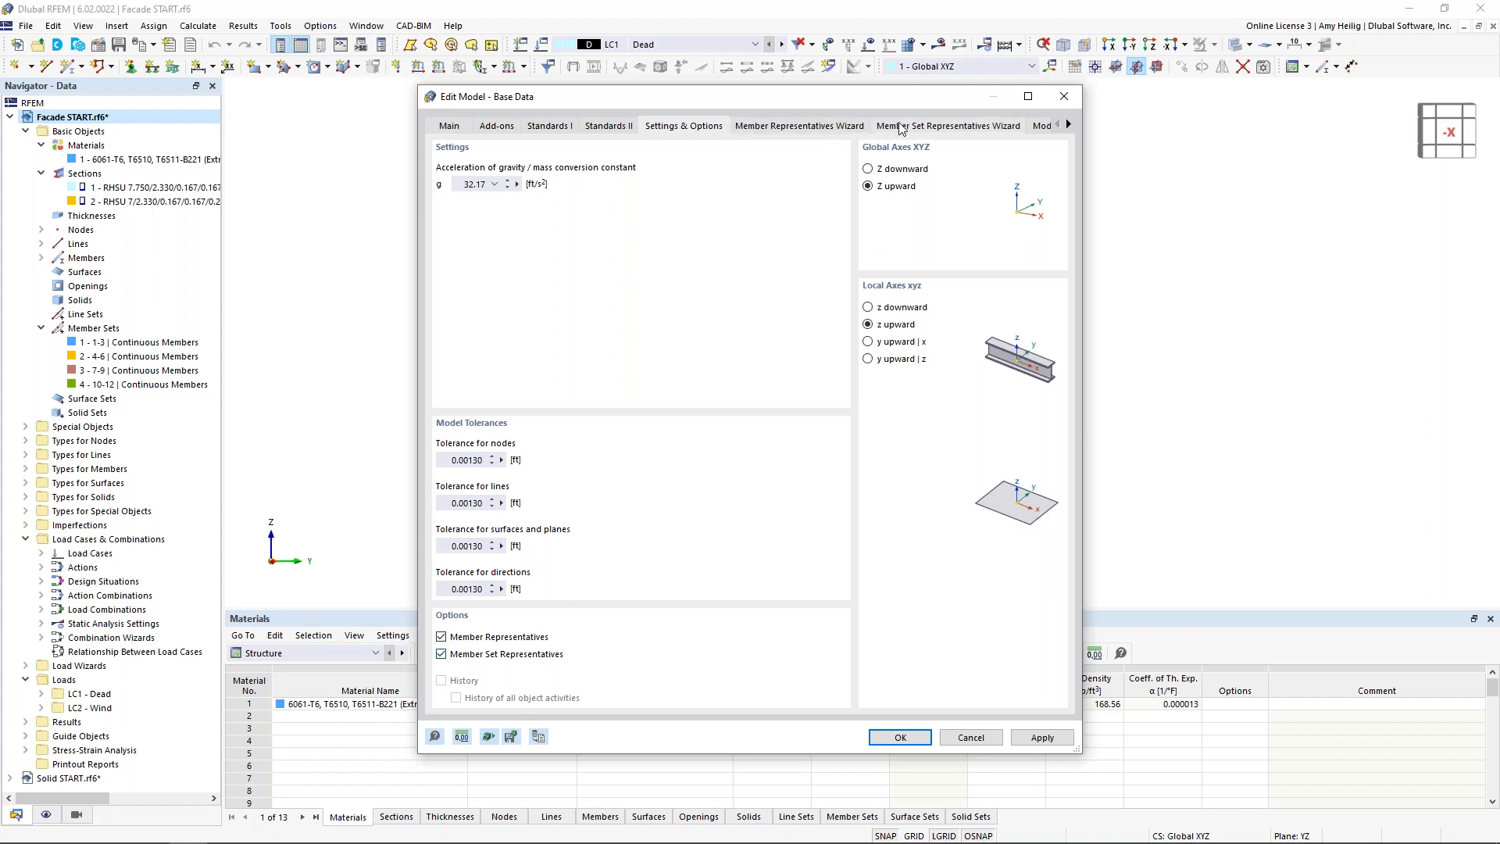
left_click(822, 128)
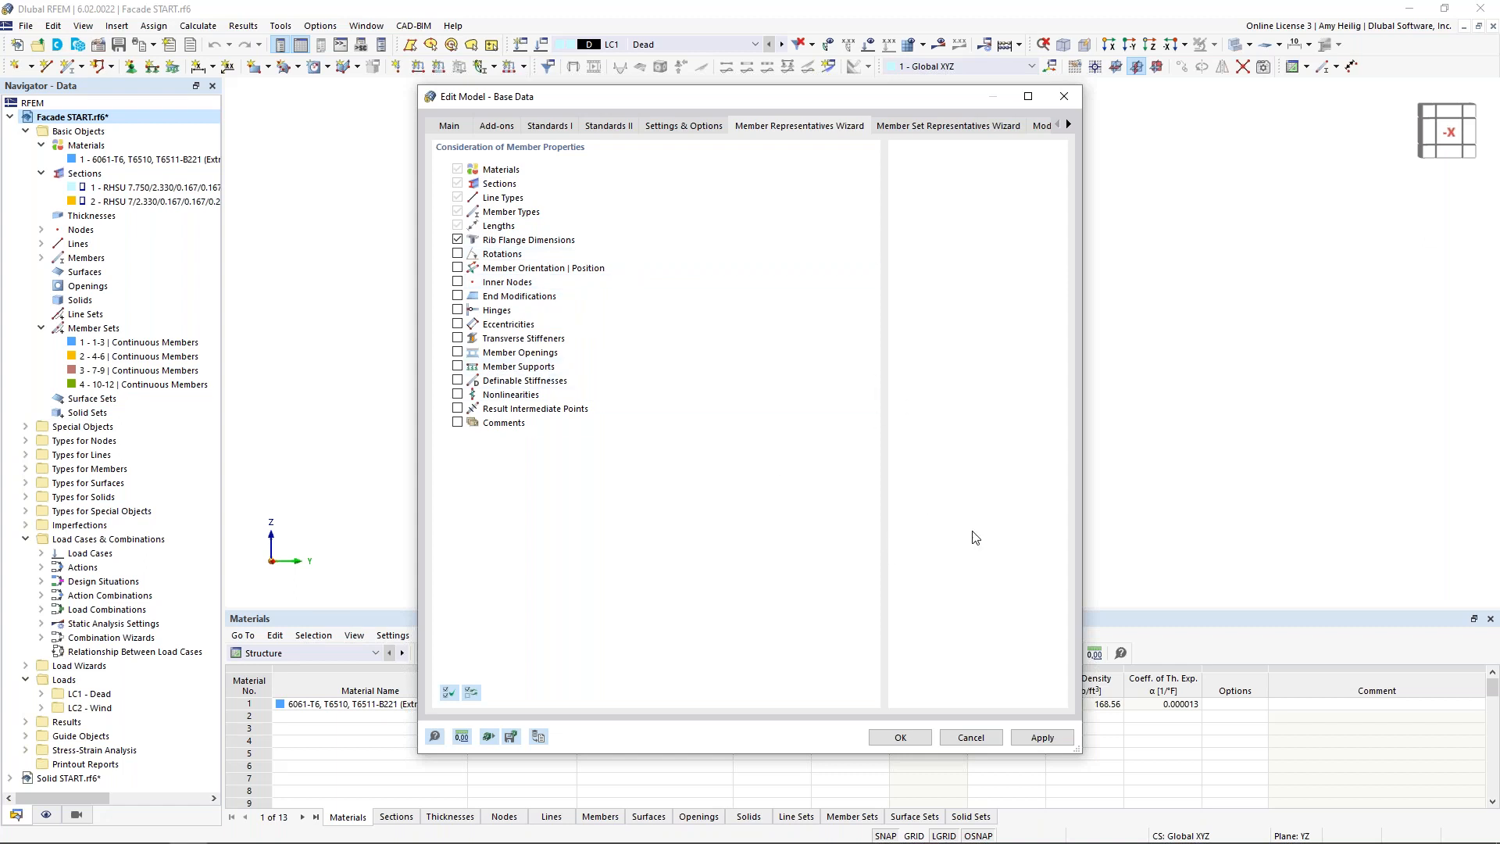
left_click(900, 737)
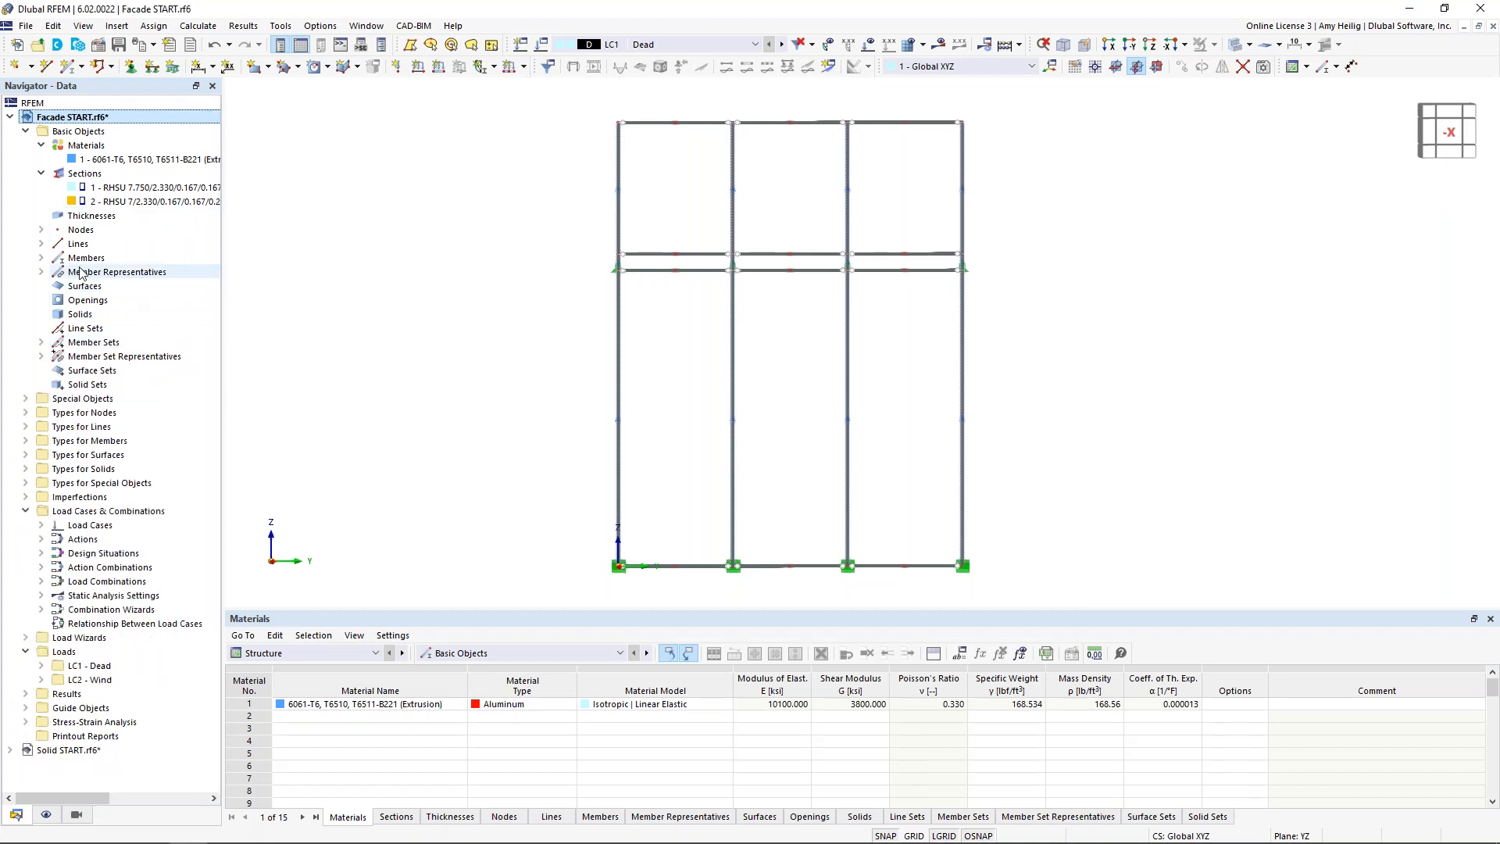
Highlight the members grouped under the beam member representative and change the model's rendering to thin member lines.
left_click(40, 272)
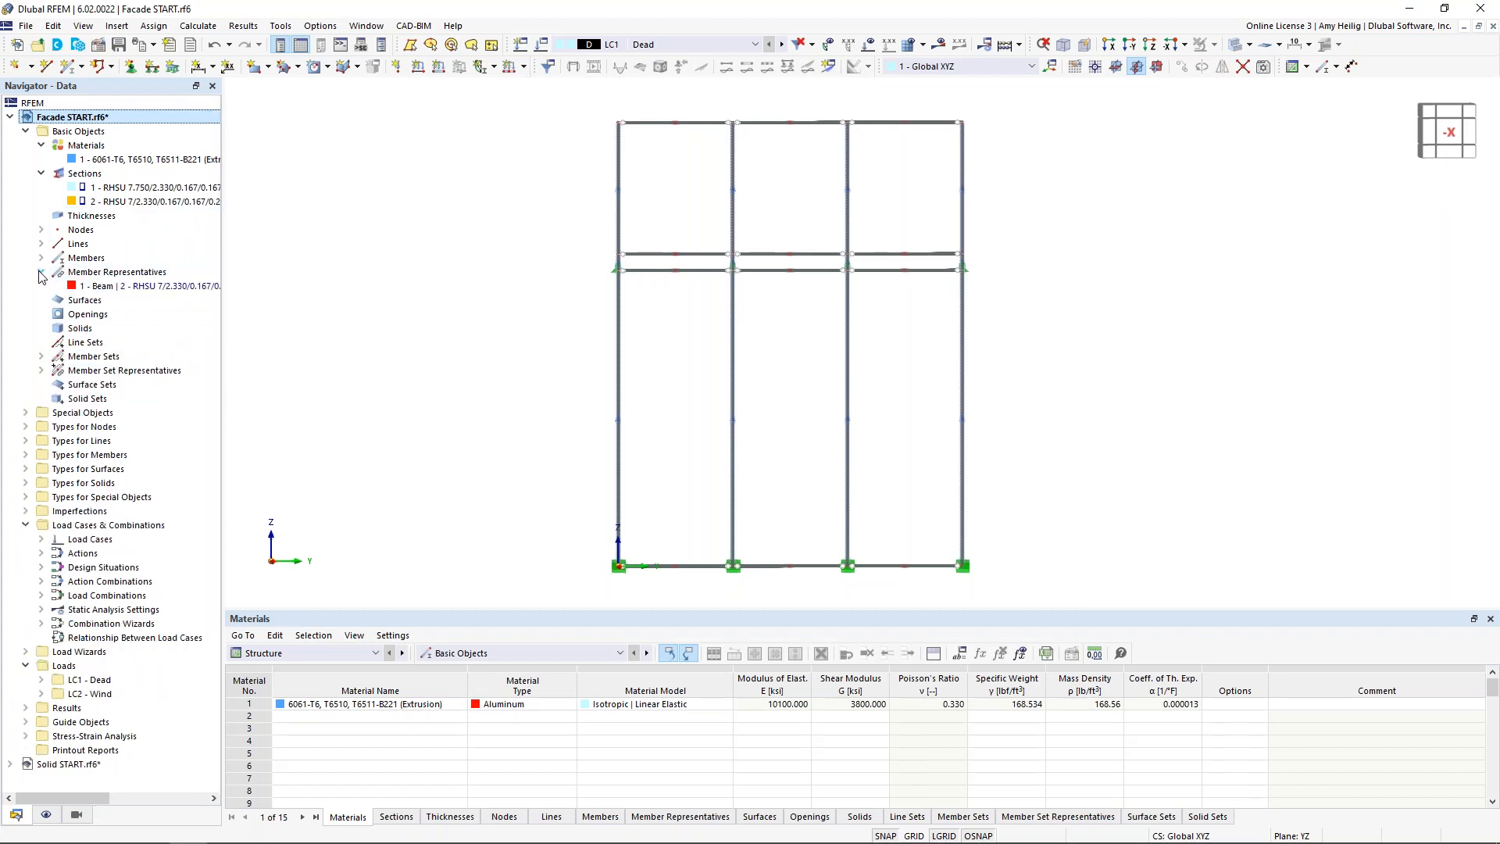
left_click(94, 286)
left_click(1237, 47)
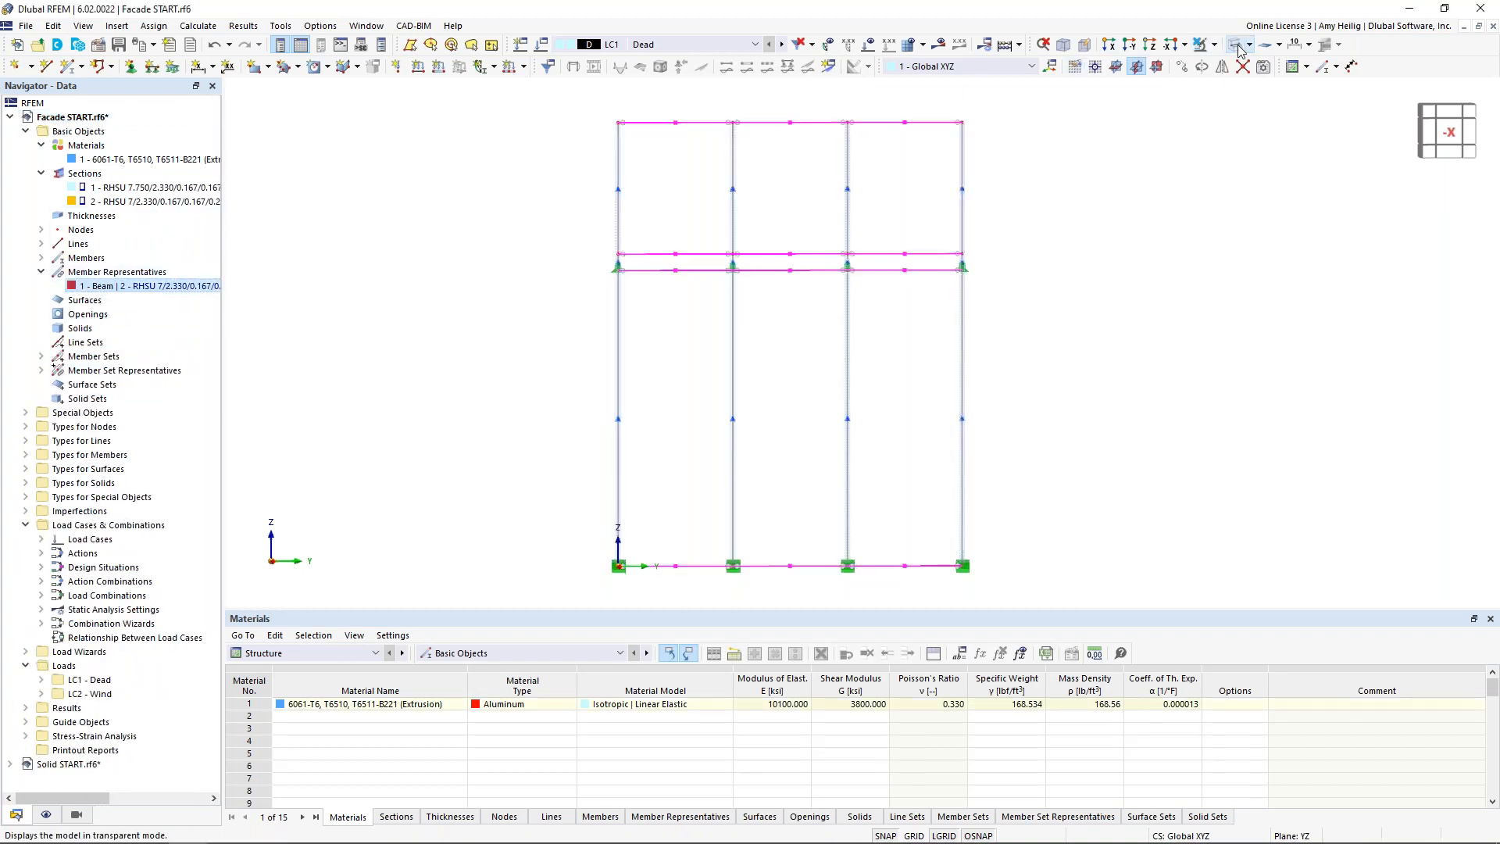
left_click(1128, 286)
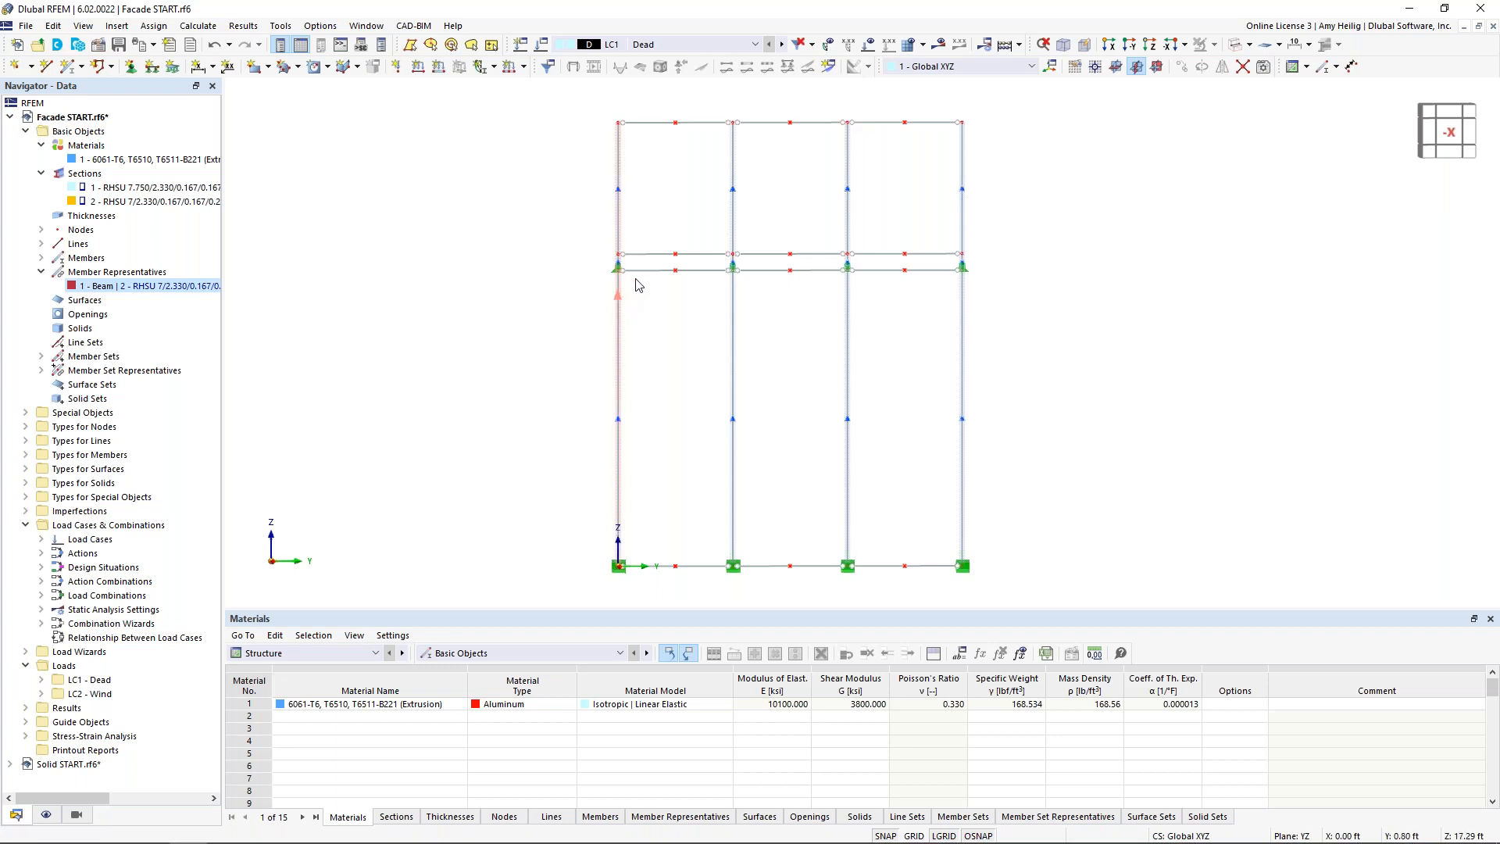
Examine the nodal supports and member end hinges at the facade's intermediate level and along its base.
scroll(664, 280, "up", 2)
scroll(682, 318, "up", 1)
middle_click_drag(682, 318, 595, 269)
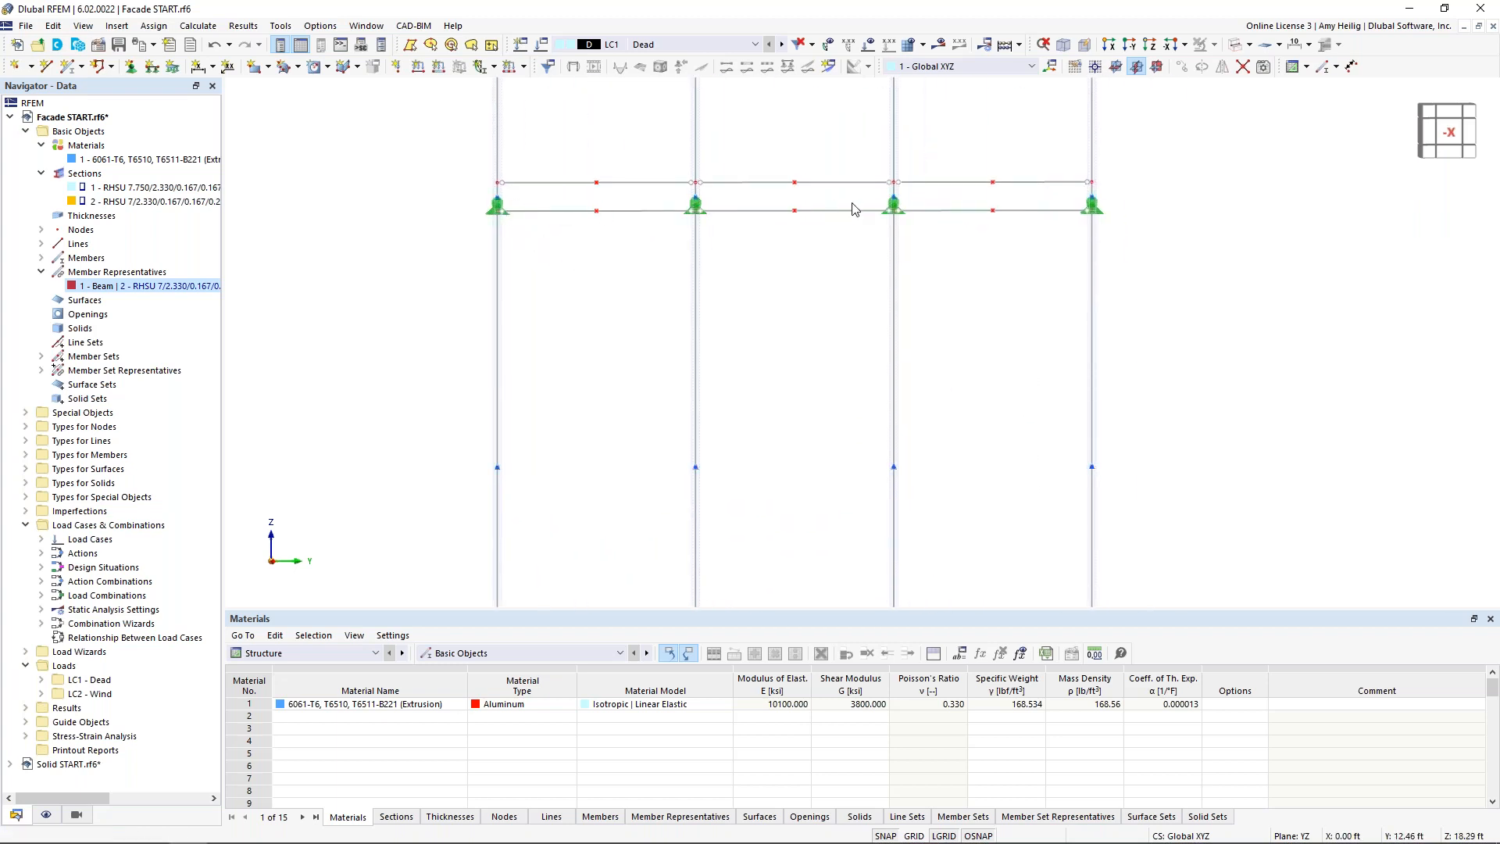
middle_click_drag(942, 392, 904, 227, "ctrl")
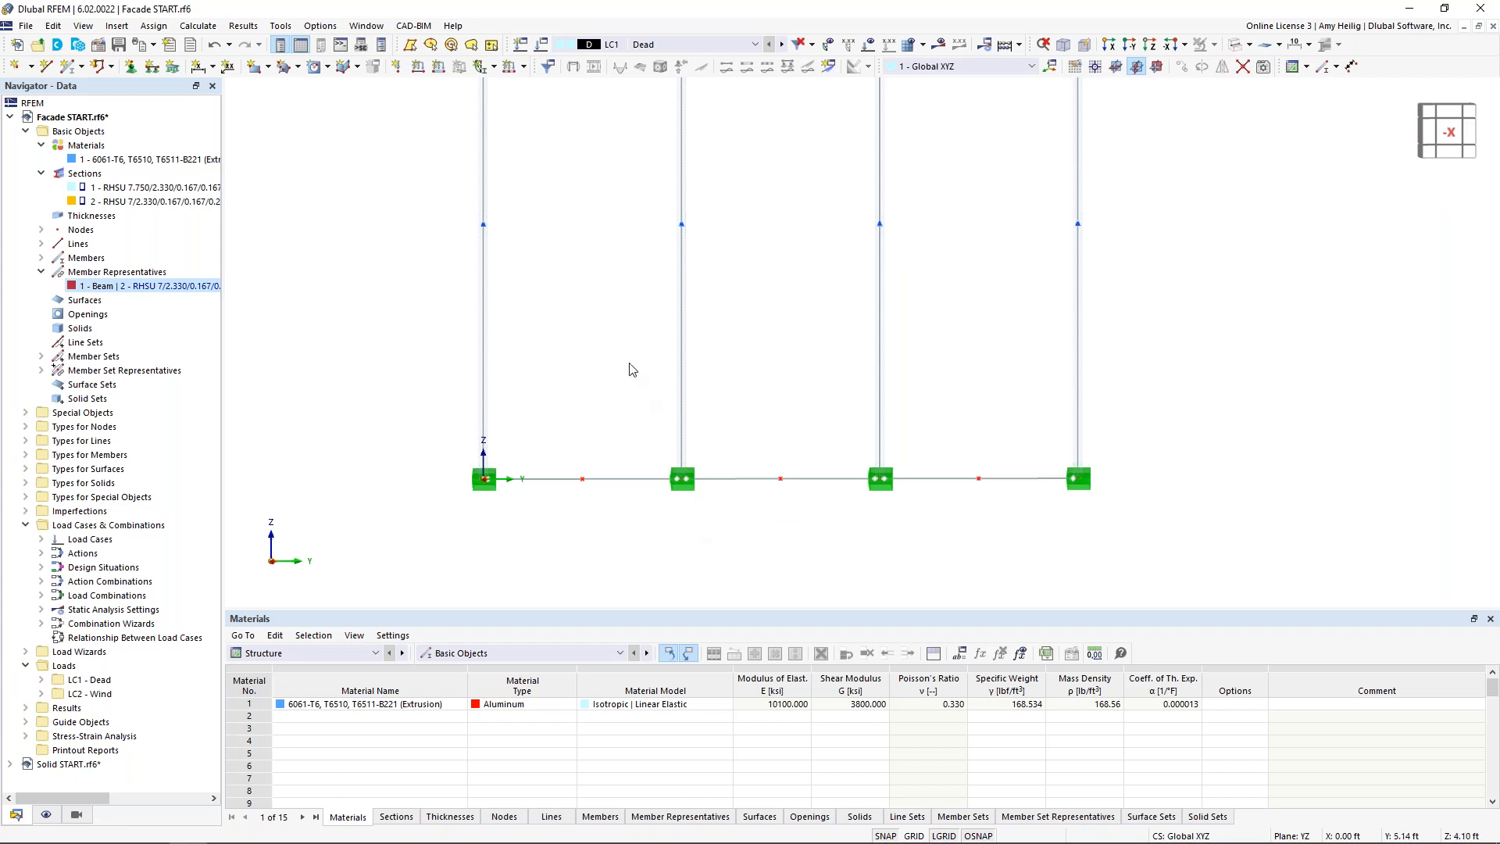
scroll(633, 344, "down", 3)
middle_click_drag(641, 324, 641, 348)
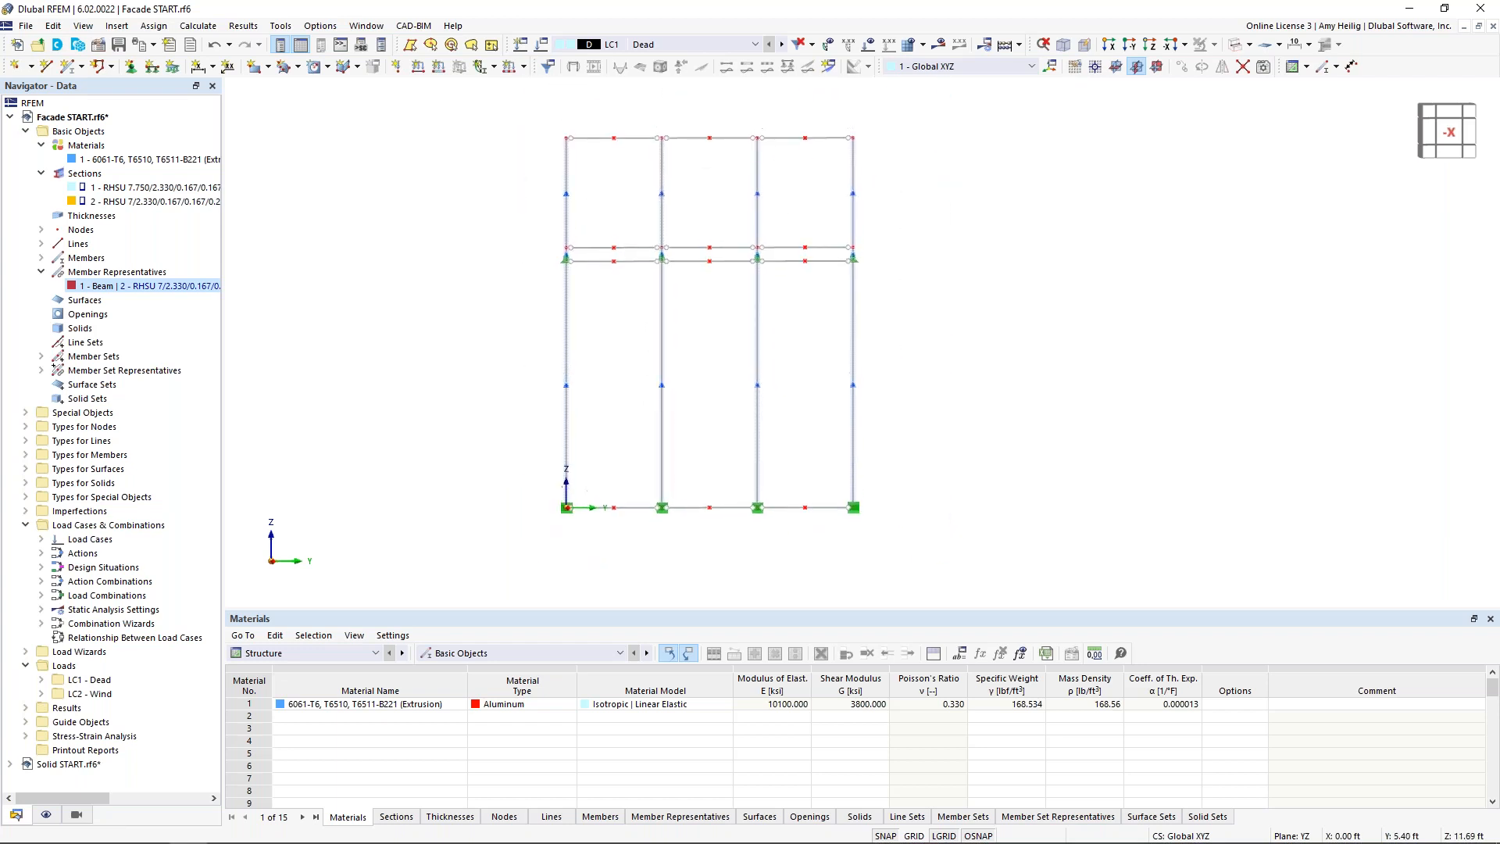
Review the analysis, action category and self-weight settings of the Dead and Wind load cases.
left_click(541, 45)
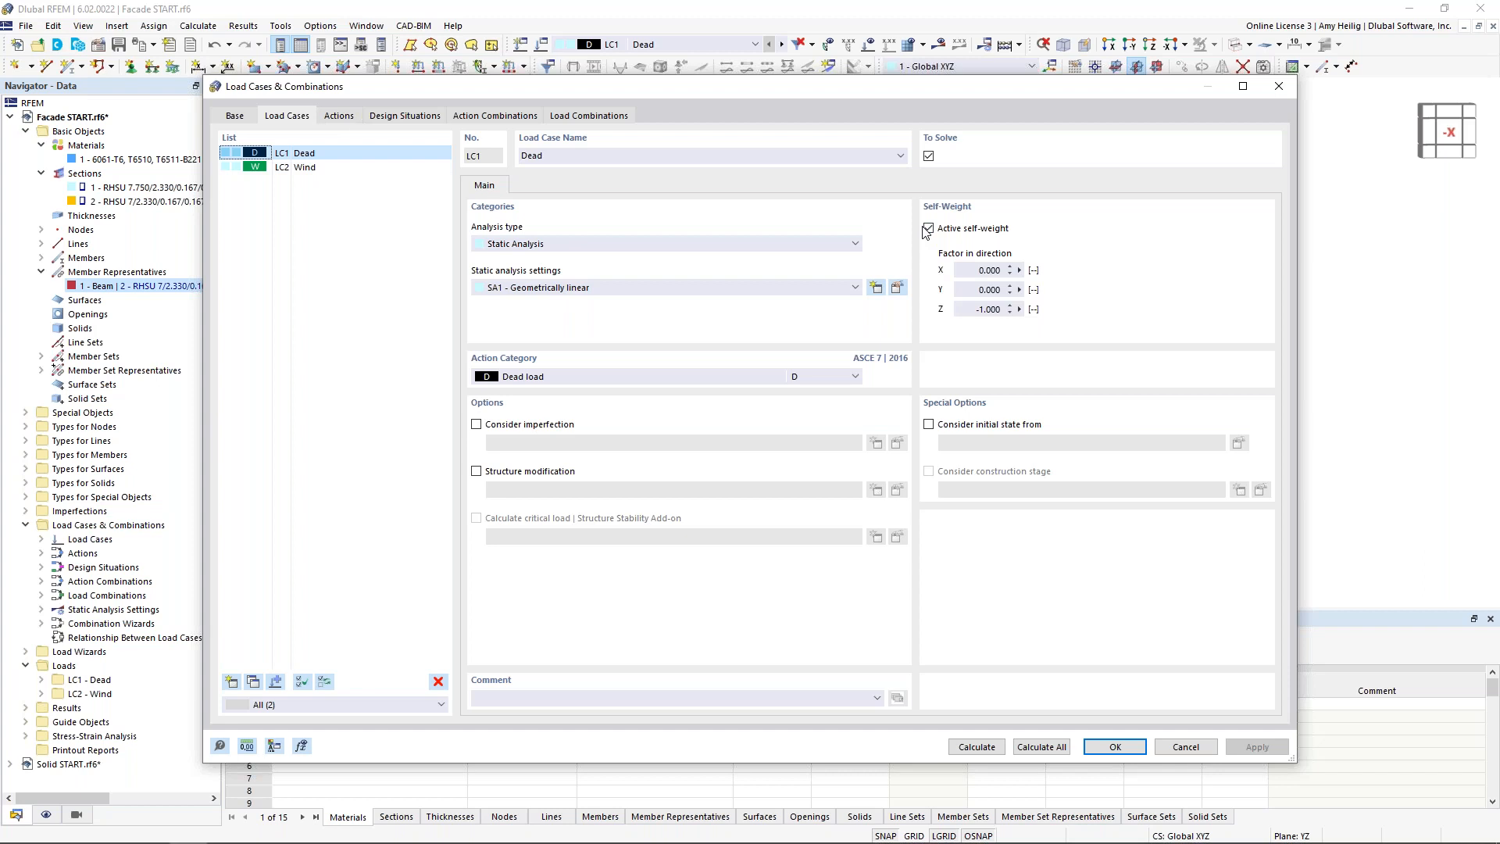
left_click(297, 172)
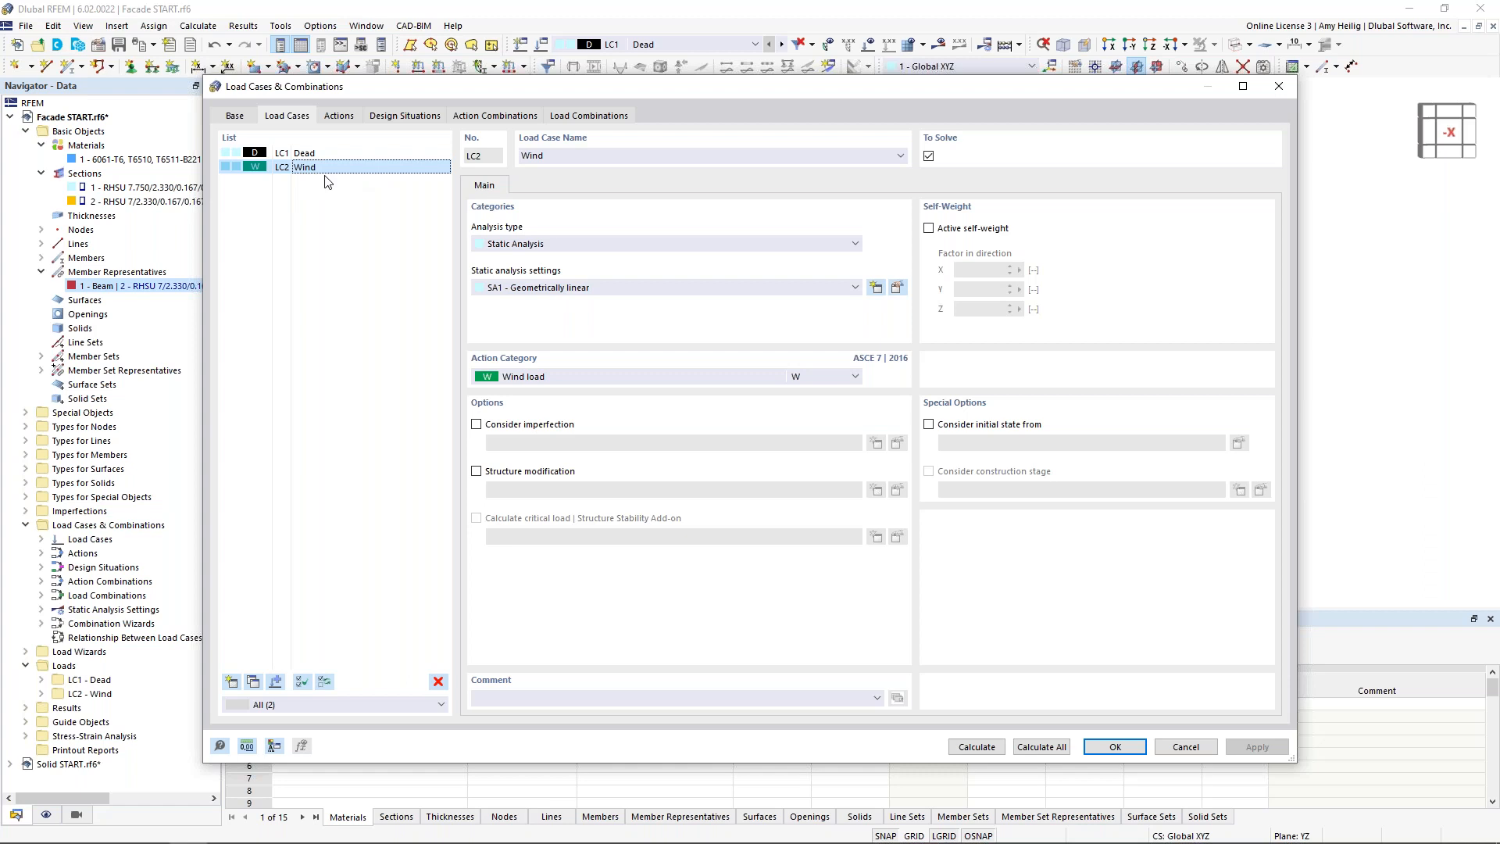
left_click(1115, 747)
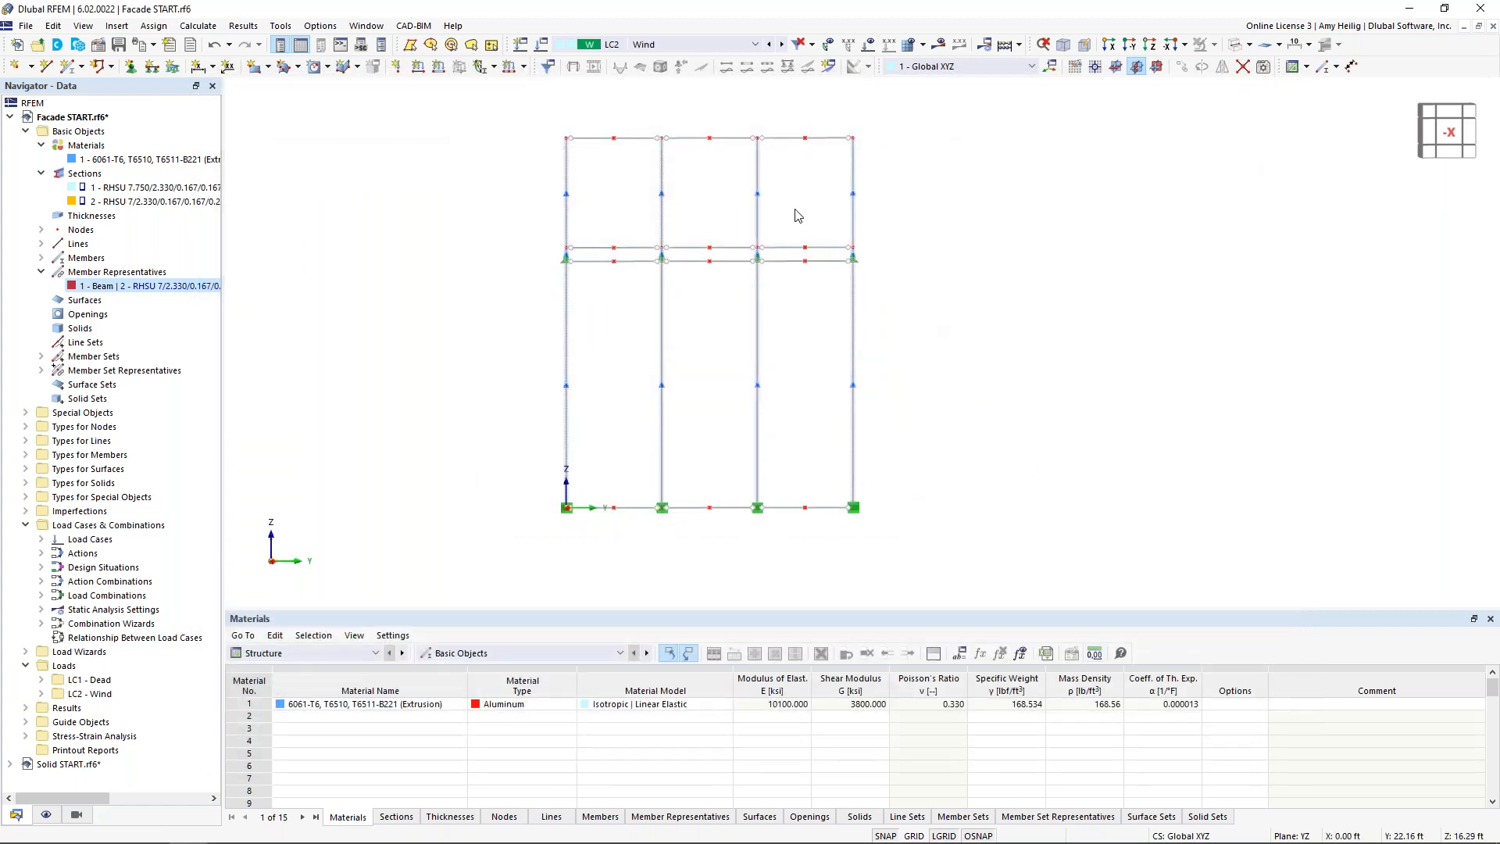
Make LC1 Dead the active load case and display its loads on the facade model.
left_click(671, 44)
left_click(672, 59)
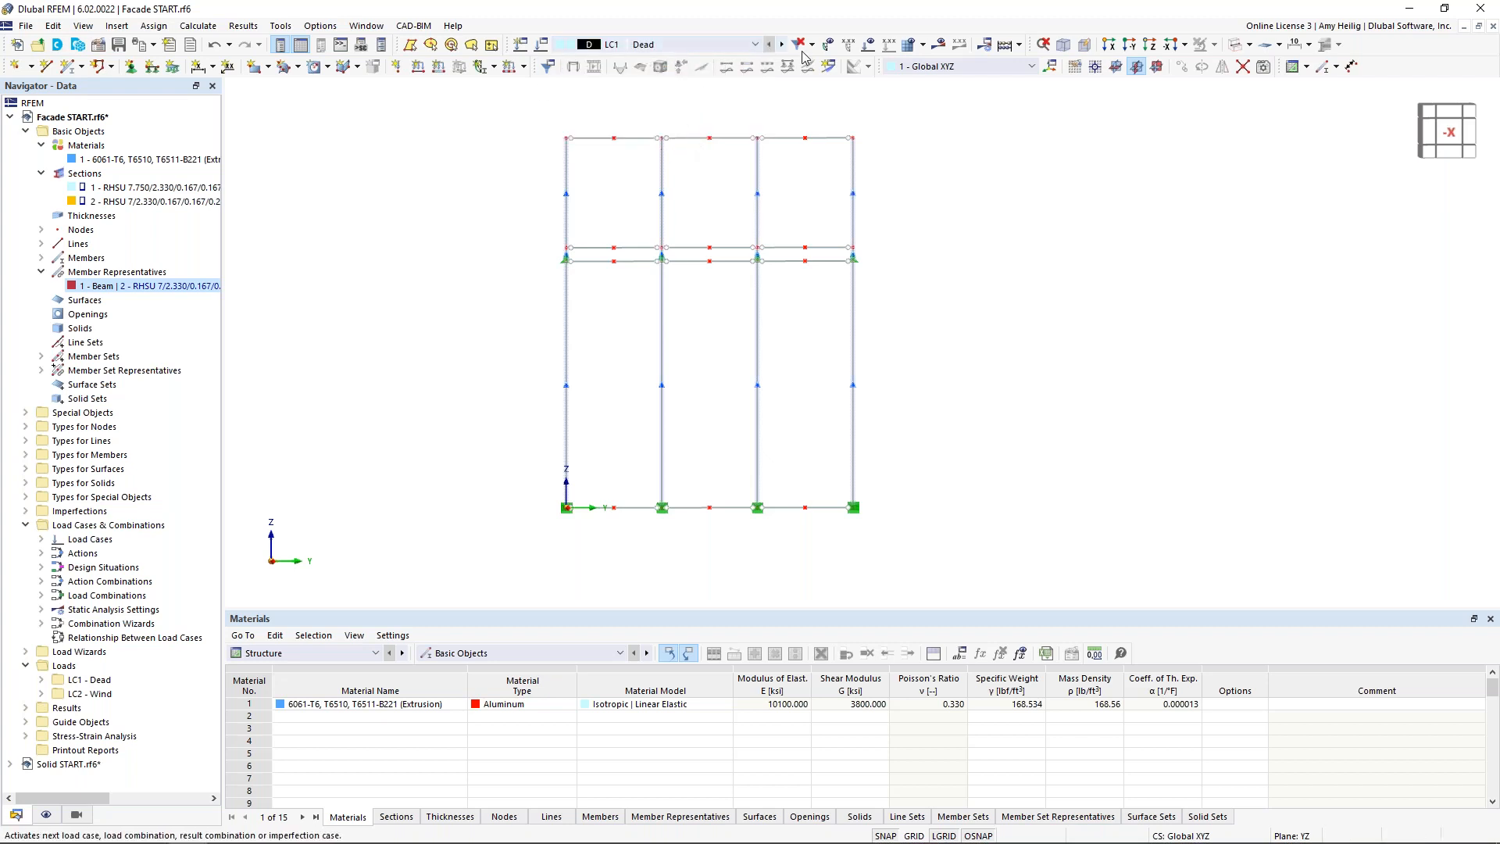
left_click(868, 44)
middle_click_drag(705, 470, 728, 512)
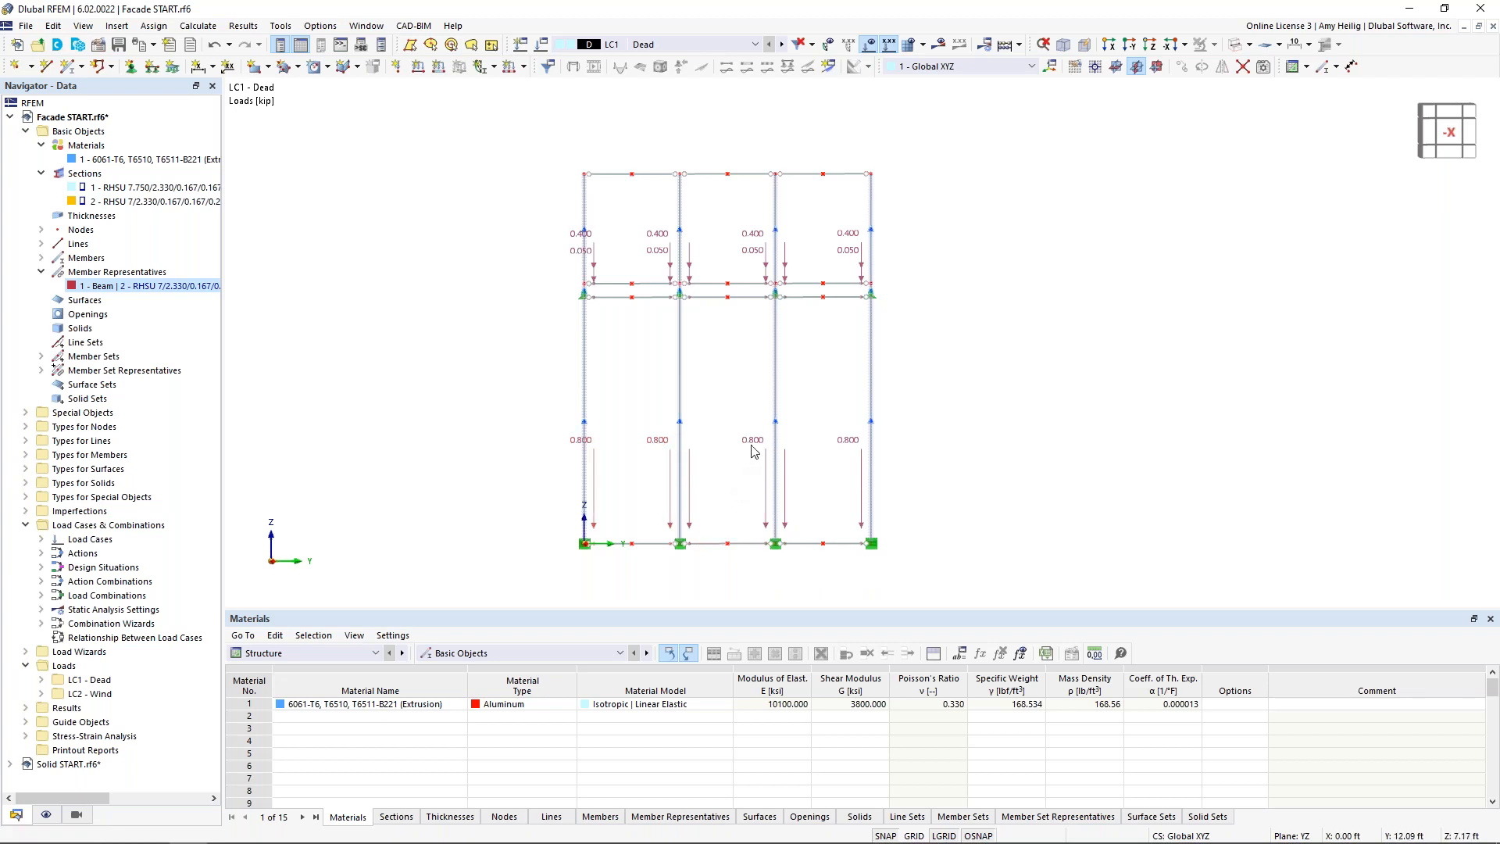
Review a lower concentrated dead load's distribution options, parameters and force eccentricity without changing the load.
mouse_move(754, 446)
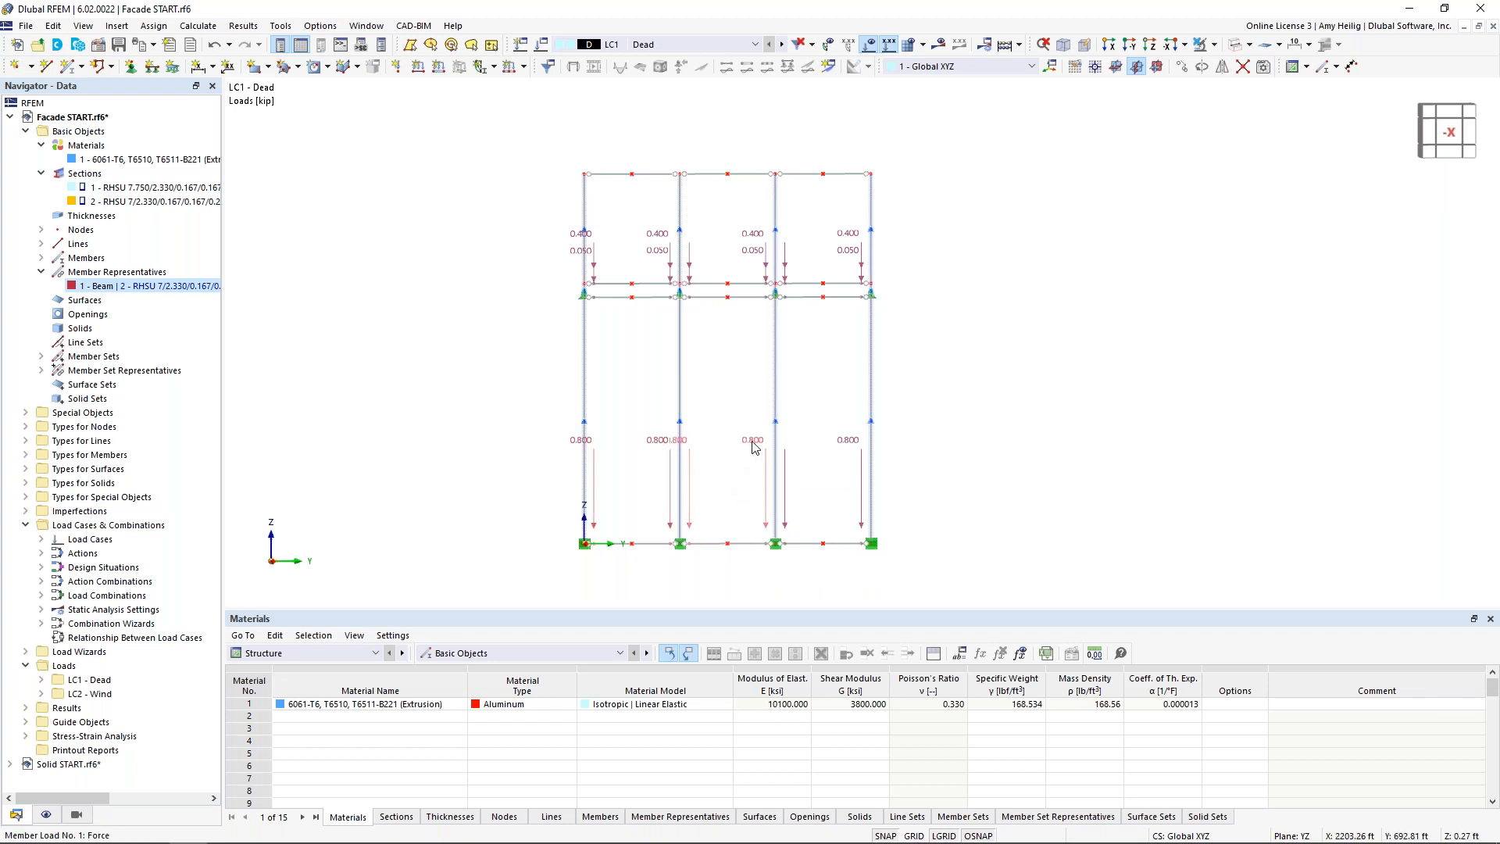
double_click(755, 447)
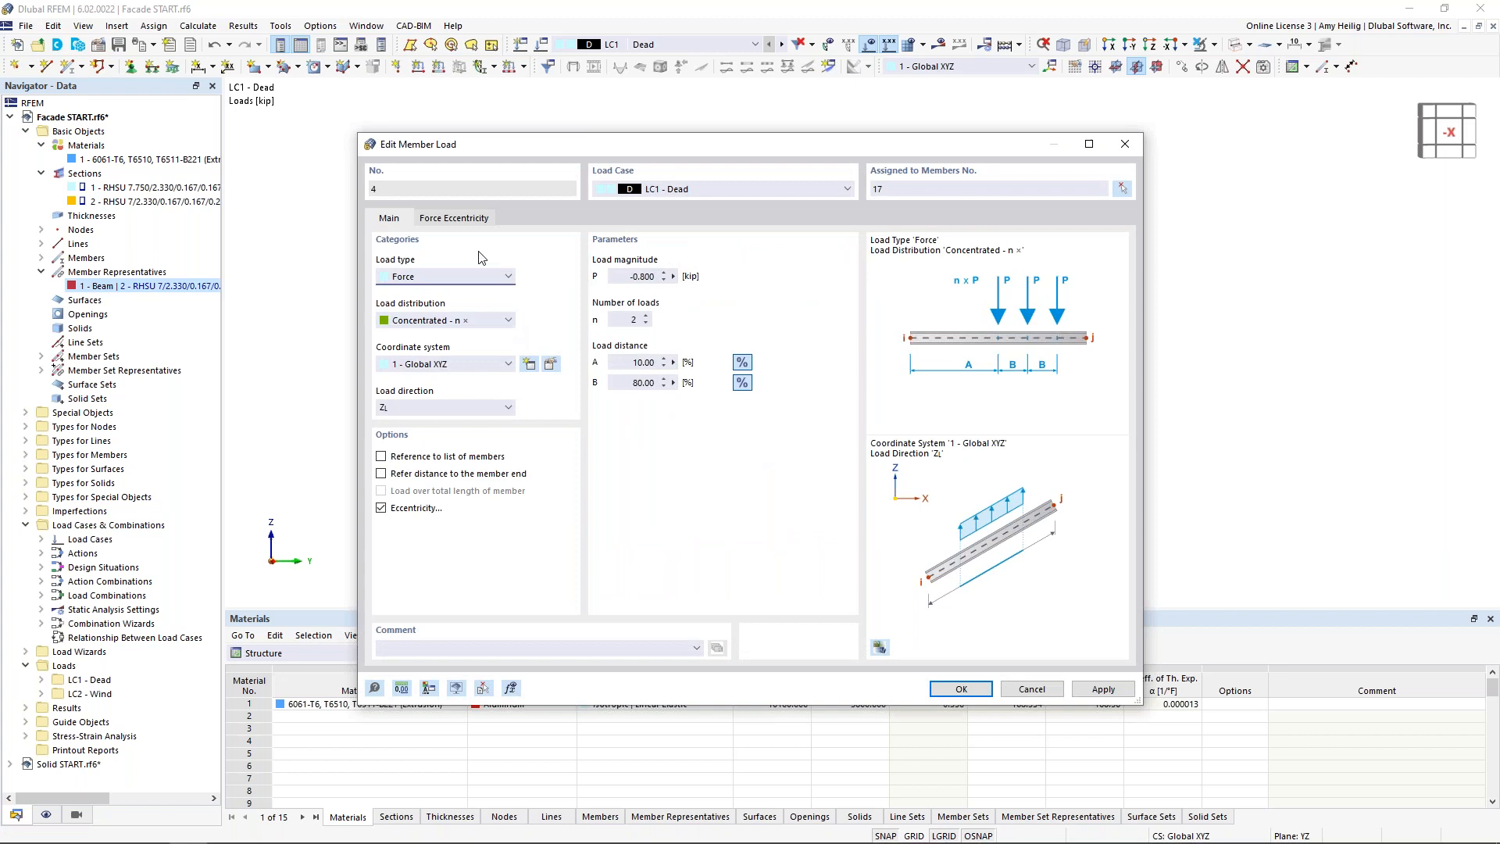
left_click(407, 322)
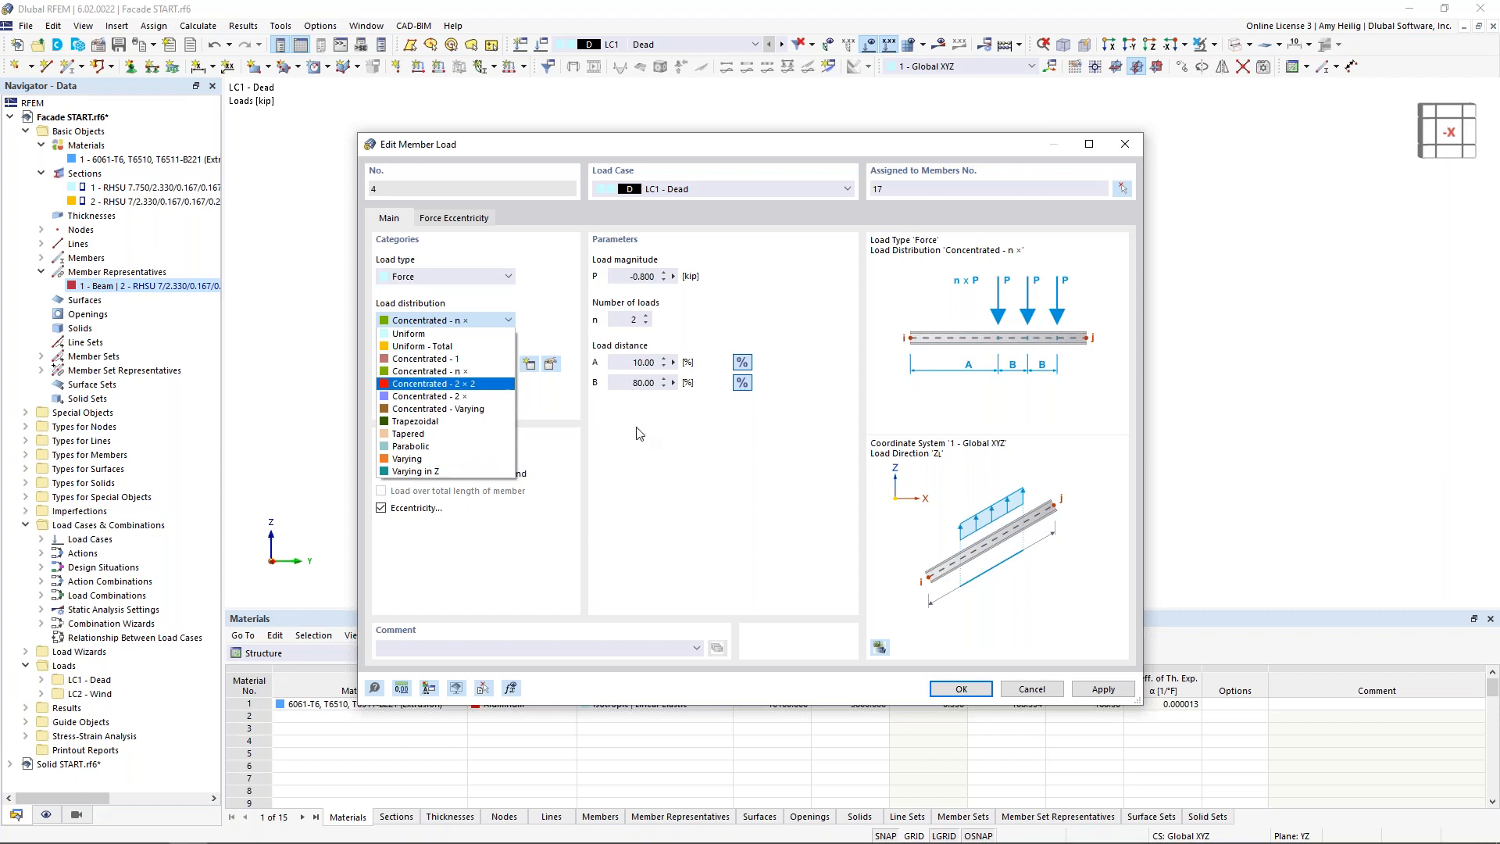
left_click(673, 435)
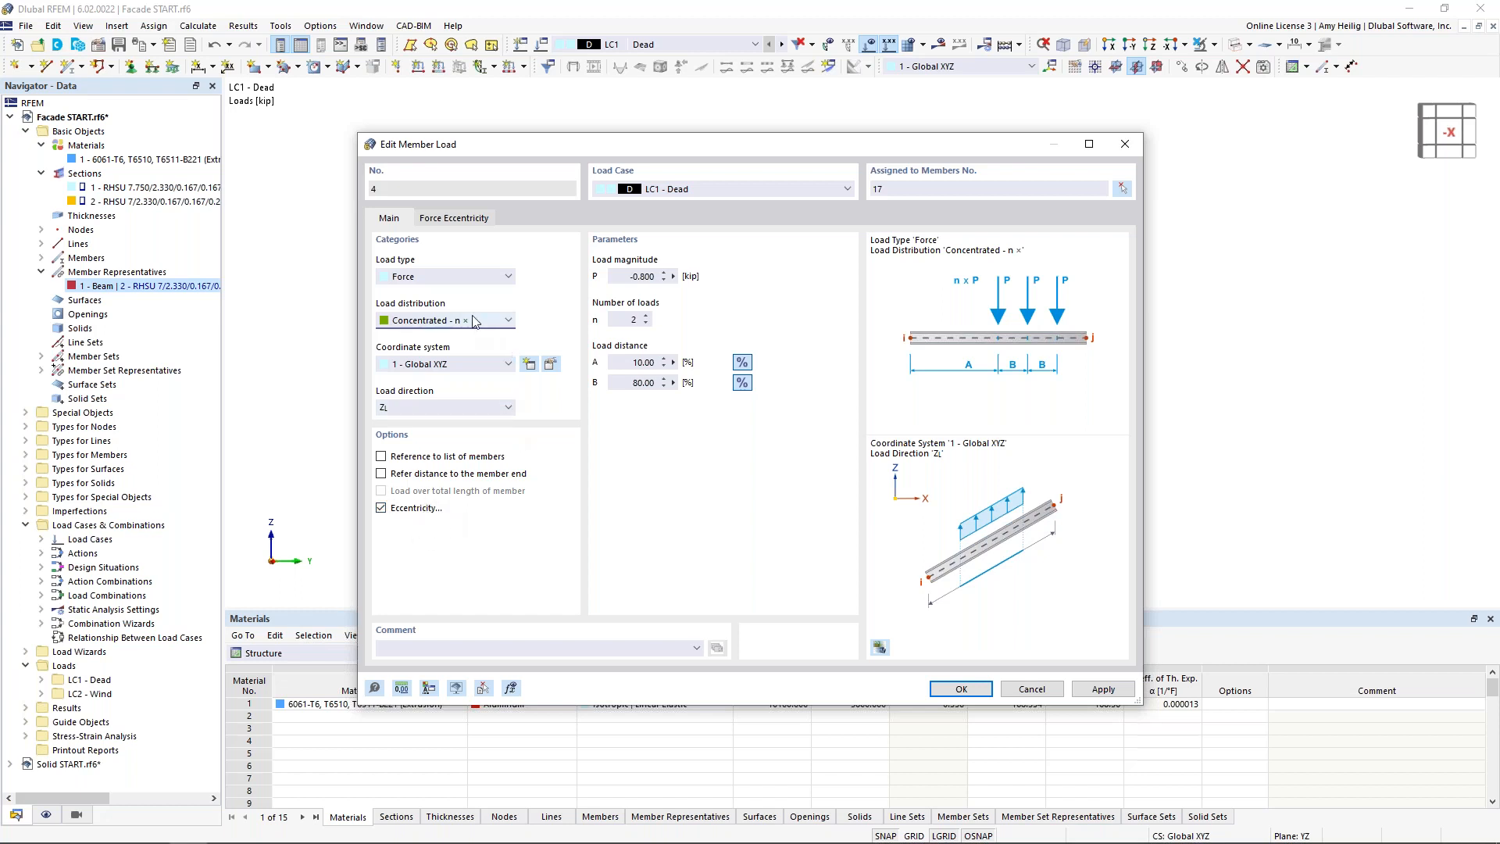
left_click(469, 222)
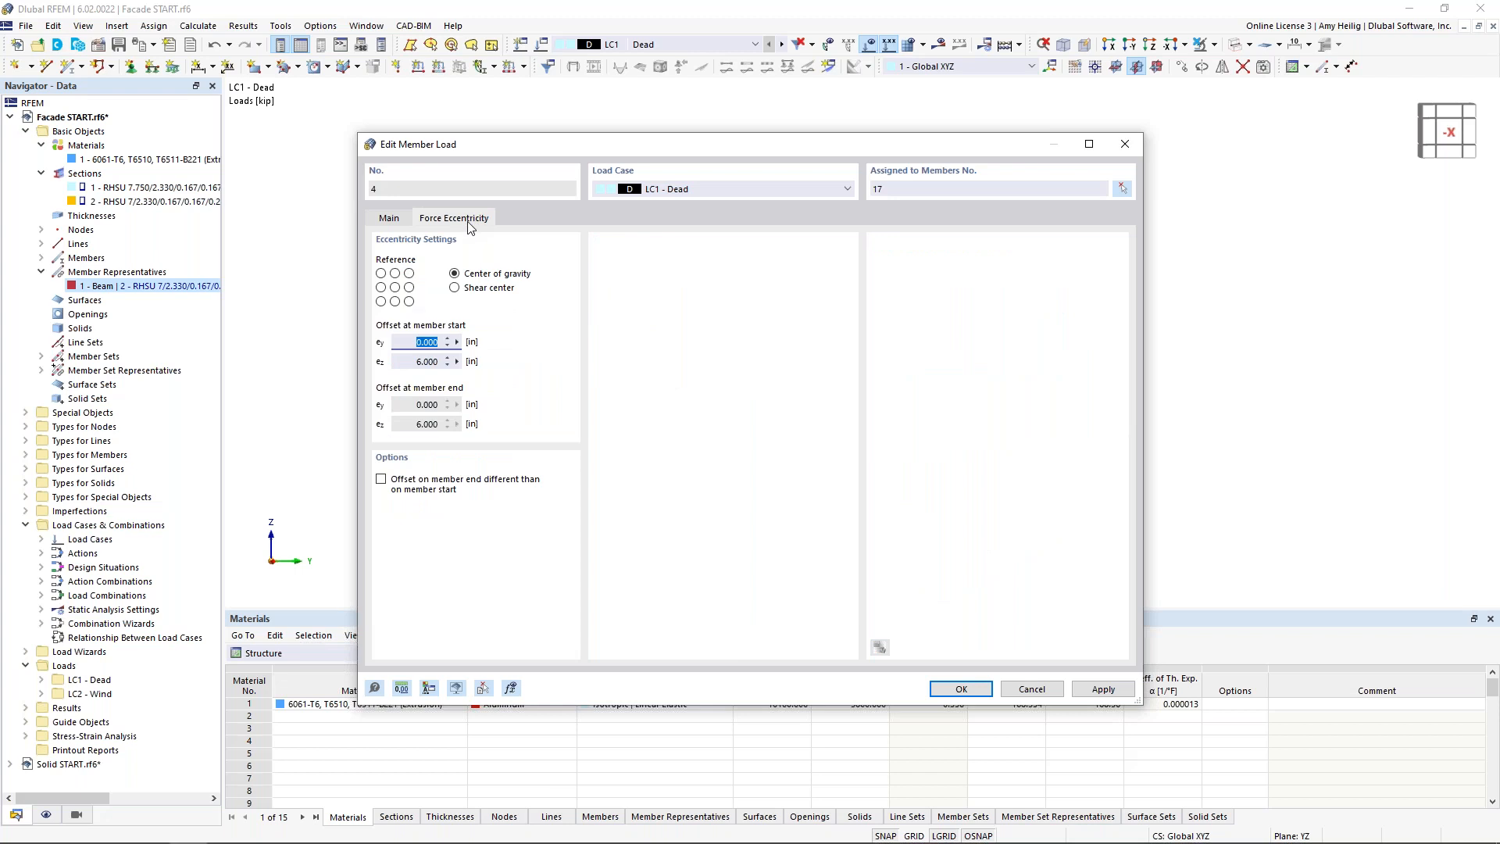
left_click(413, 341)
left_click(1033, 688)
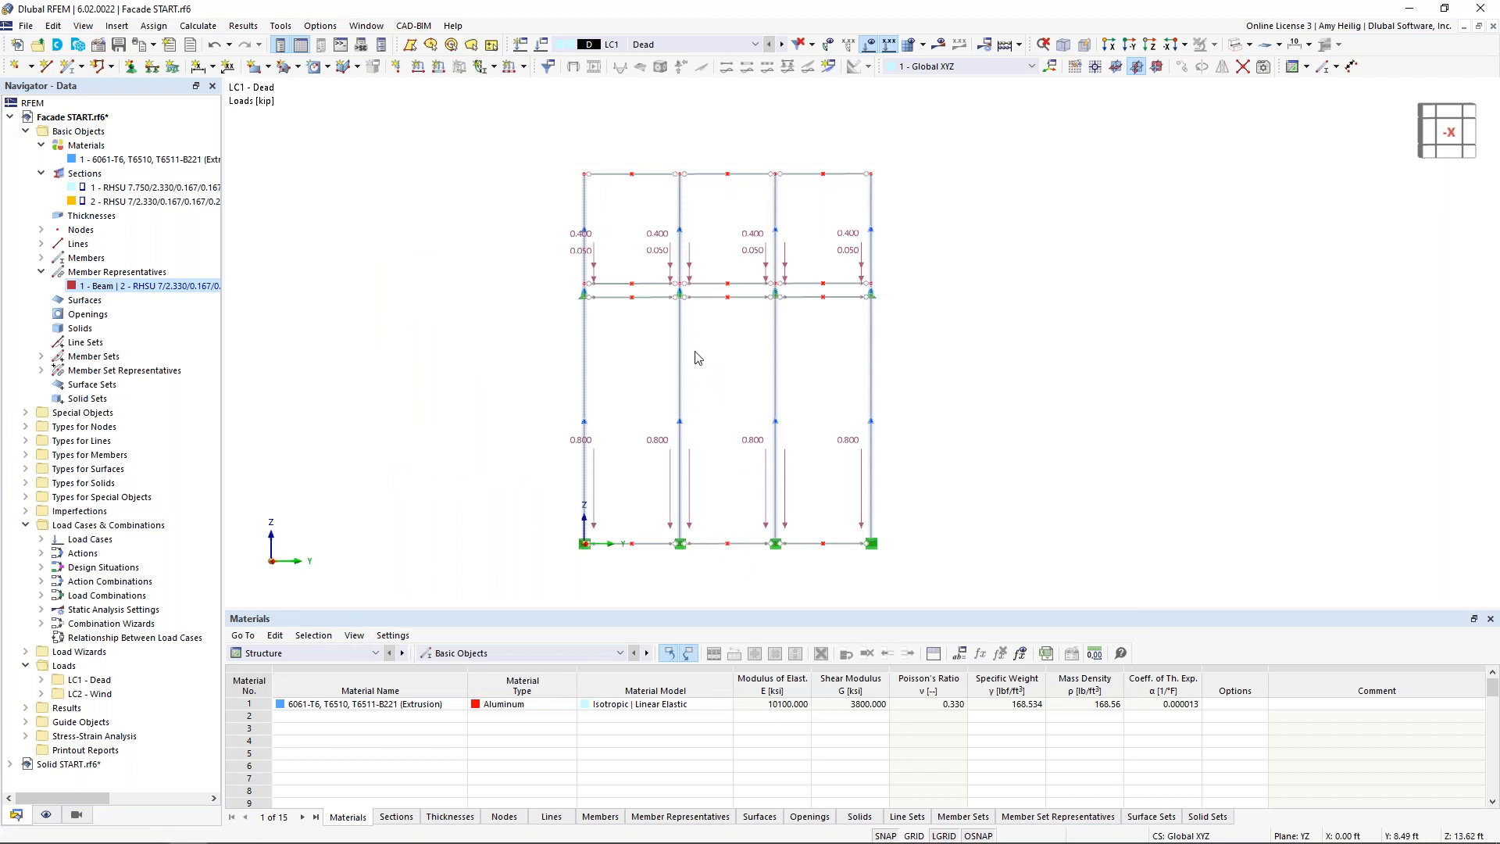
Make LC2 Wind the active load case and show its loads in a three-dimensional view.
scroll(687, 279, "up", 2)
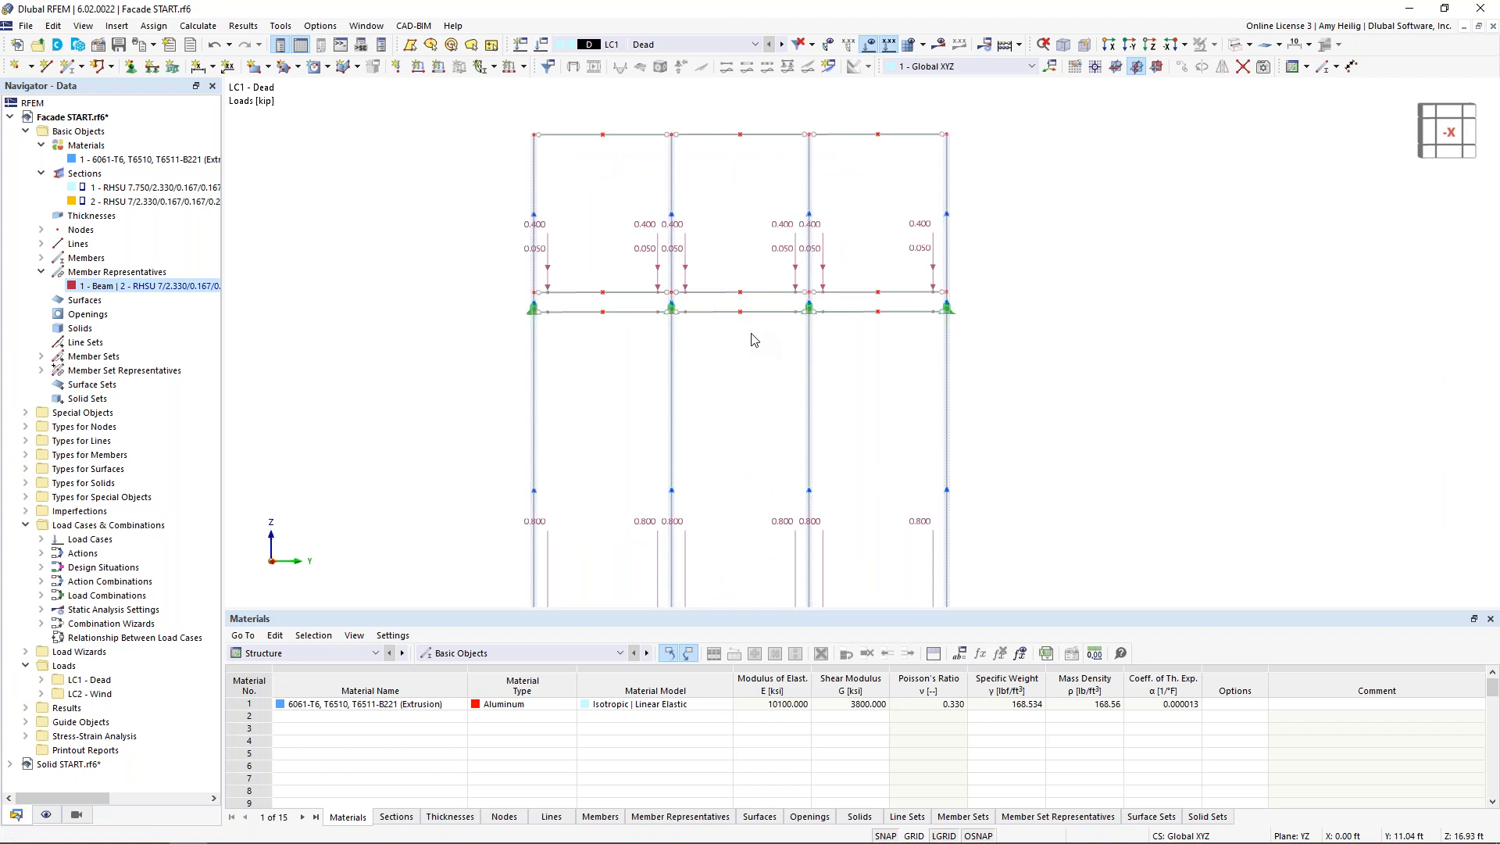
left_click(782, 44)
middle_click_drag(841, 334, 725, 357, "ctrl")
scroll(726, 349, "down", 1)
scroll(726, 354, "down", 1)
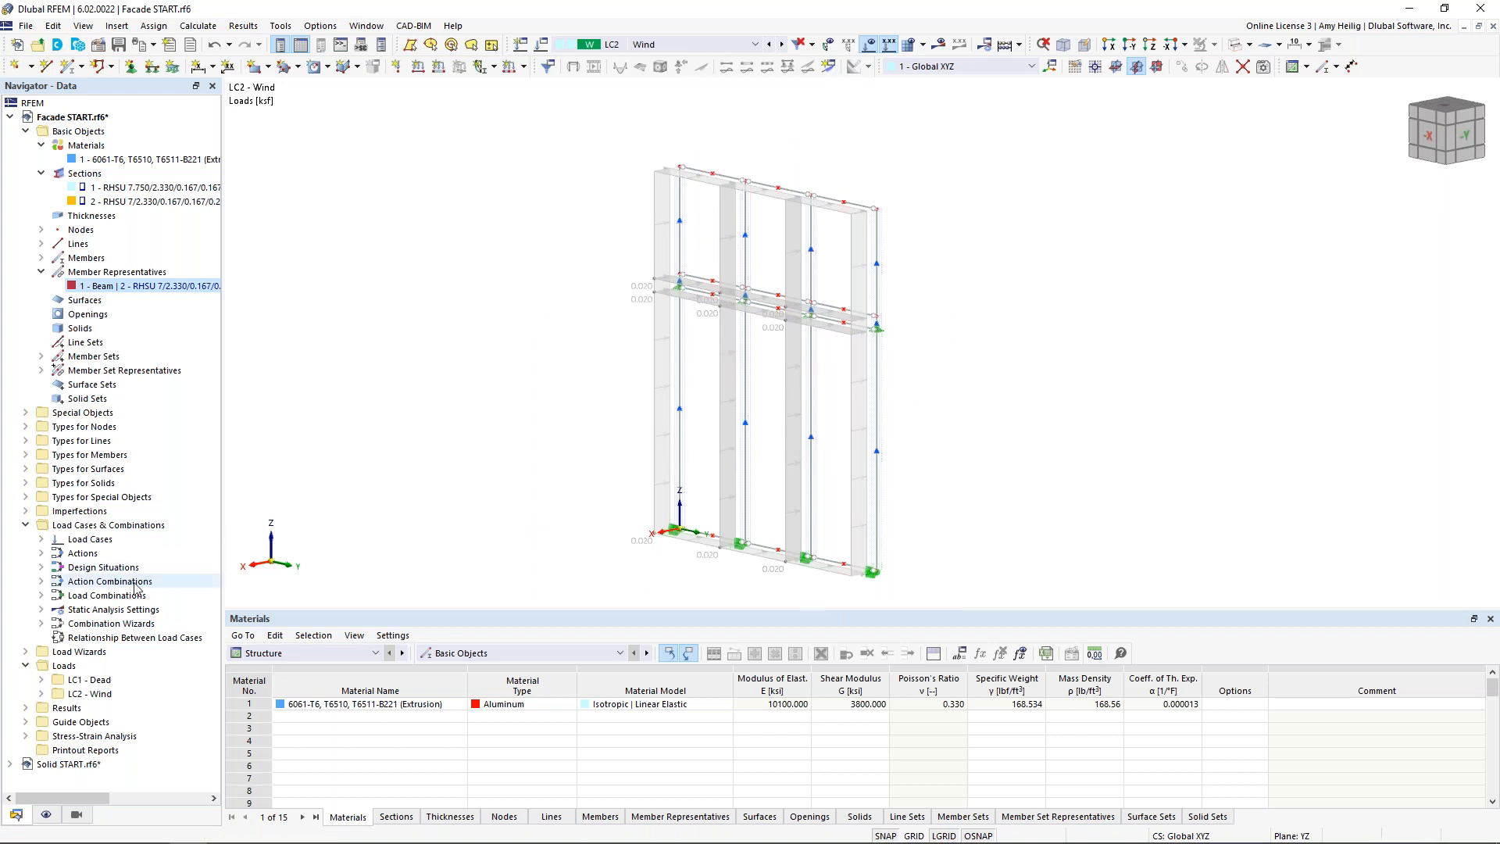
Review the load parameters and boundary corner nodes of the existing wind load in the Member Loads from Area Load wizard.
left_click(25, 653)
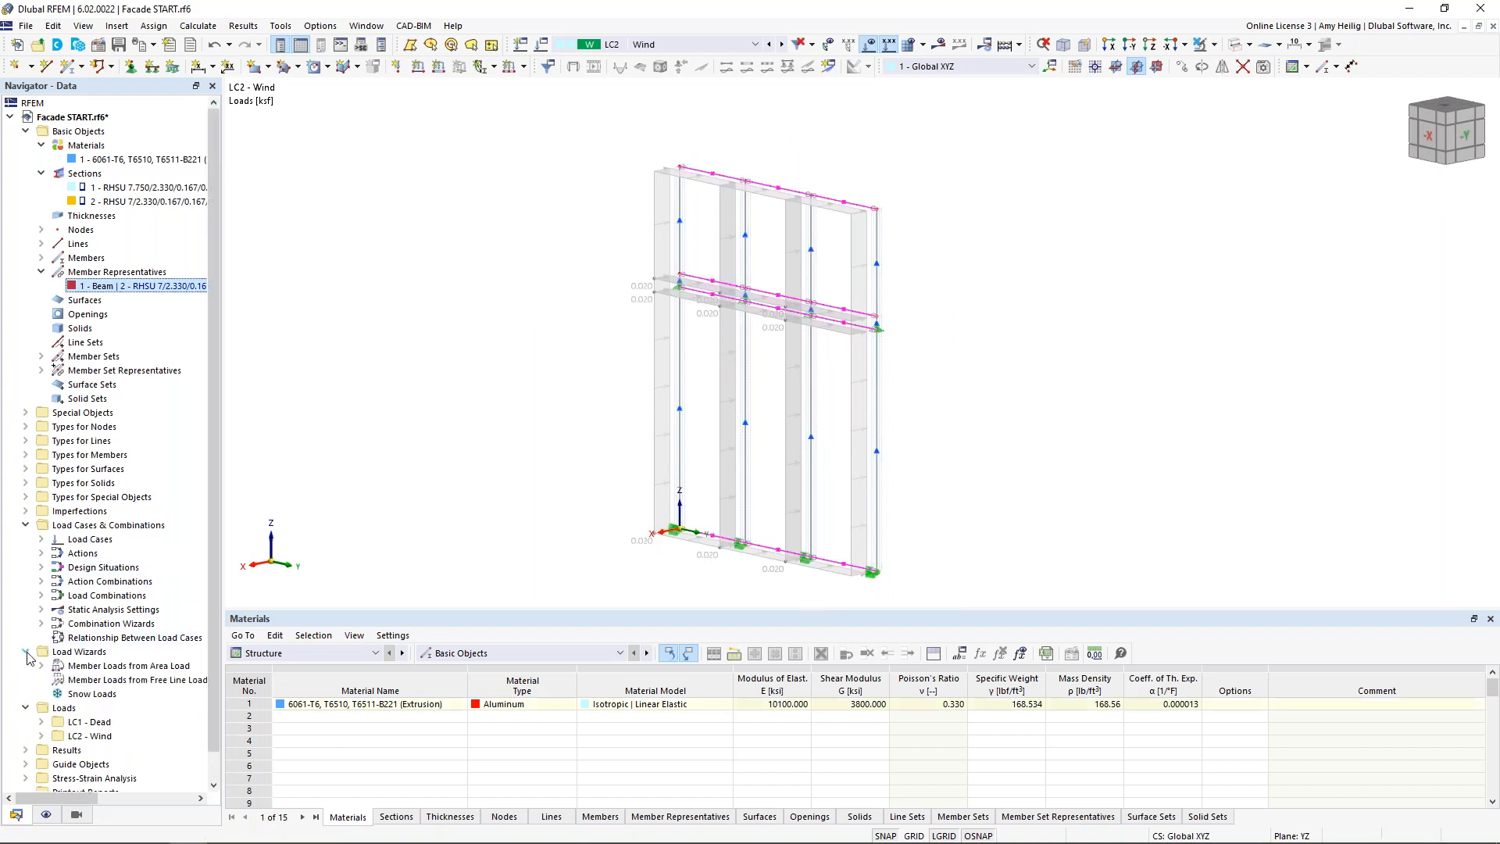
double_click(79, 667)
double_click(88, 680)
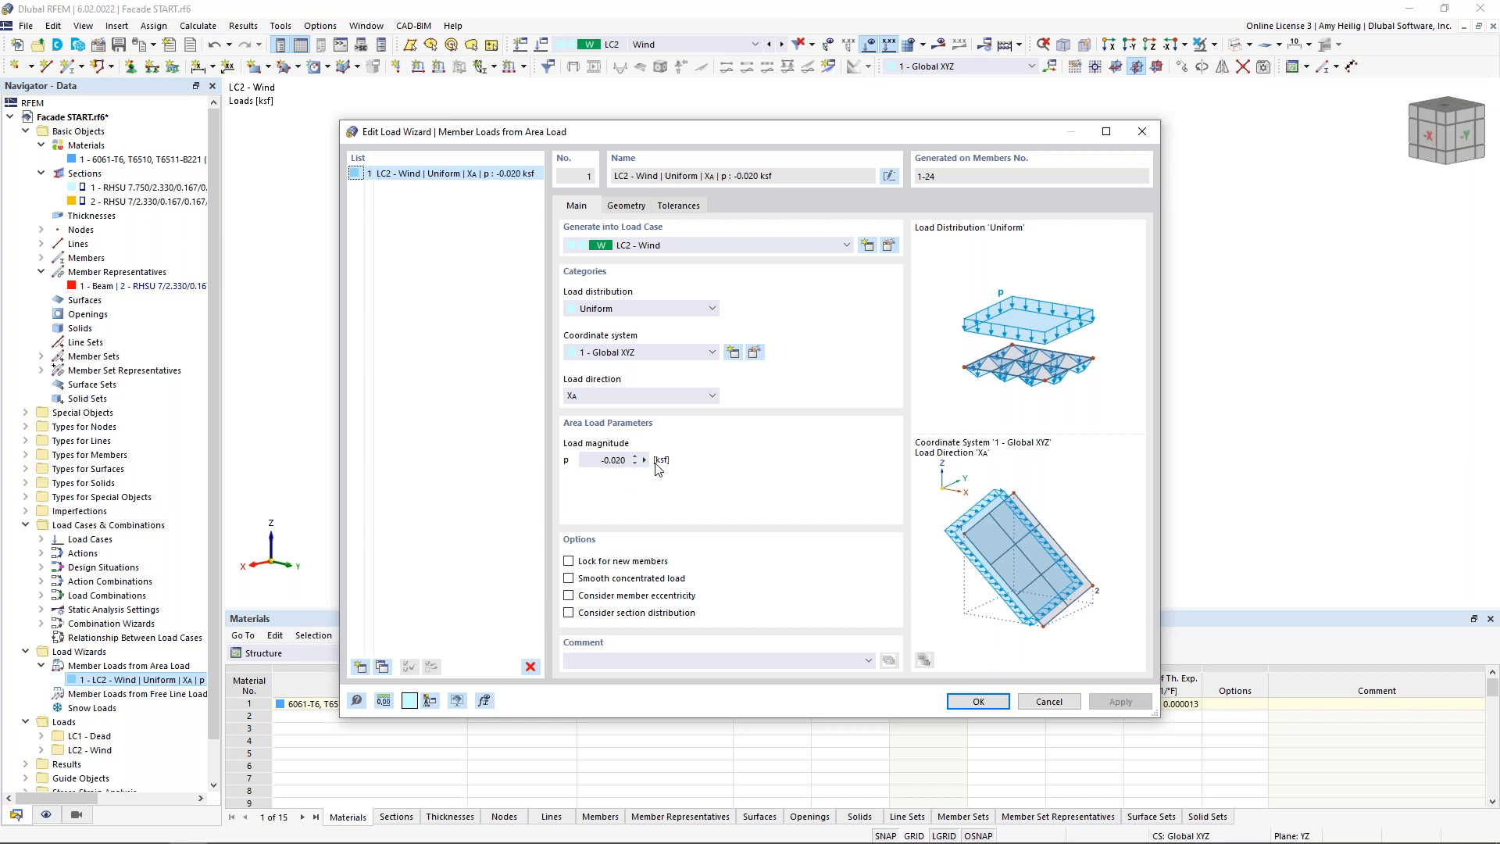
left_click(627, 207)
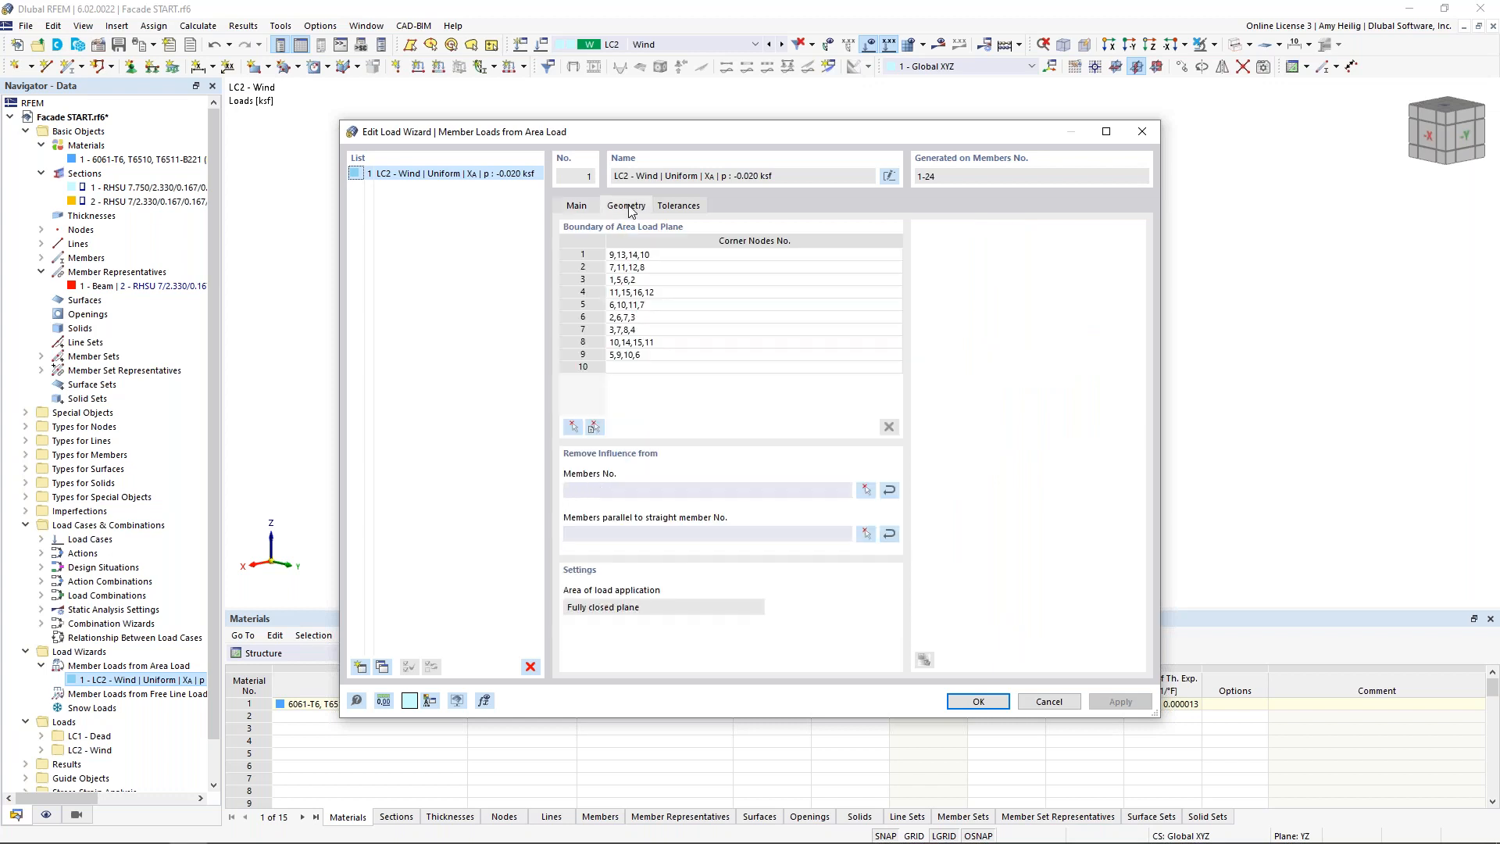
Try assigning all facade panels to the wind area load through graphical cell selection.
left_click(594, 428)
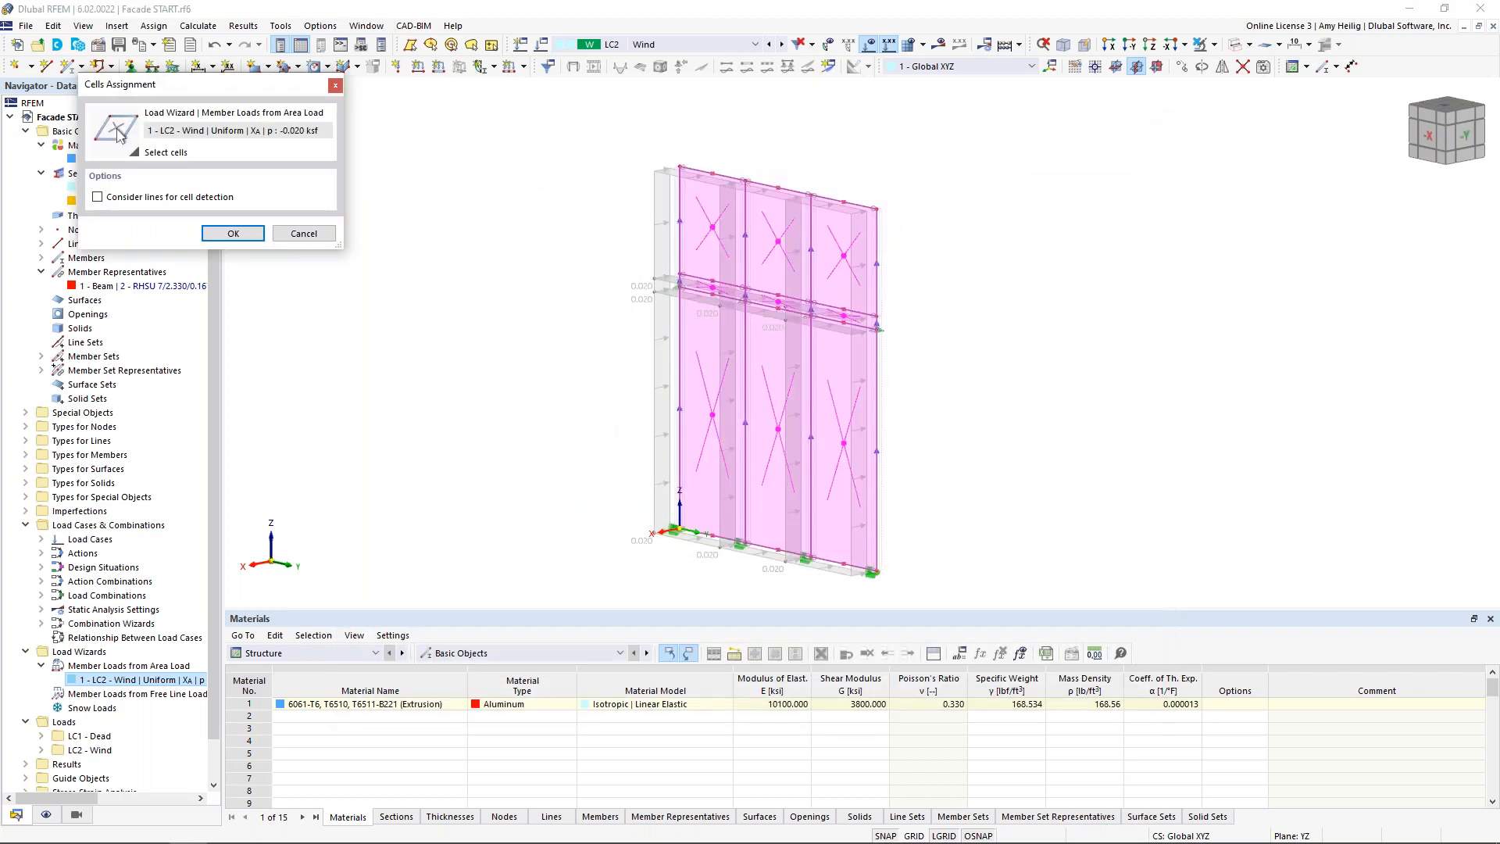
scroll(770, 434, "up", 2)
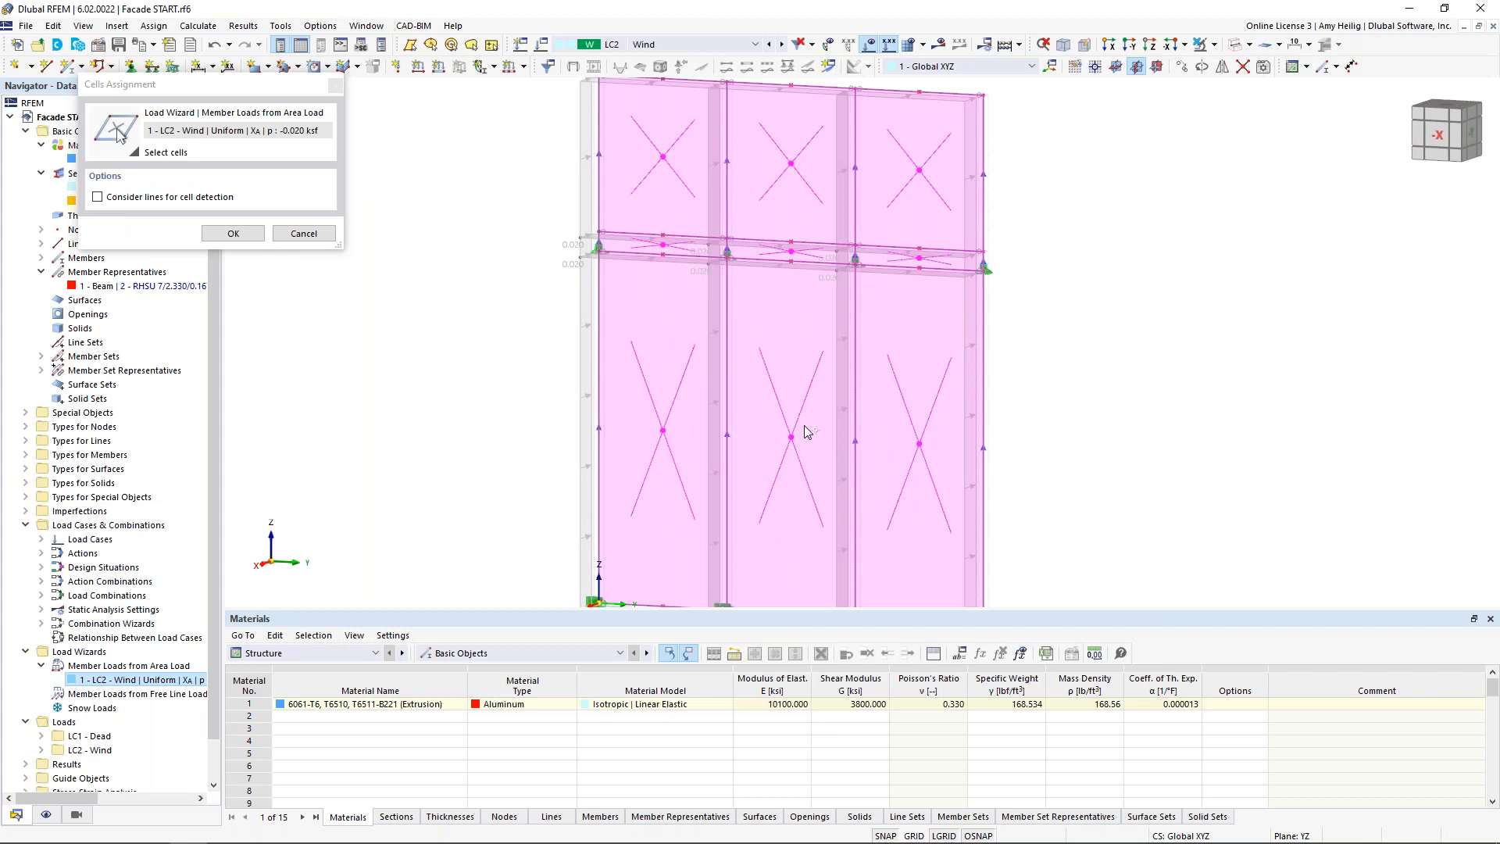
scroll(906, 435, "down", 1)
left_click_drag(1071, 557, 607, 126)
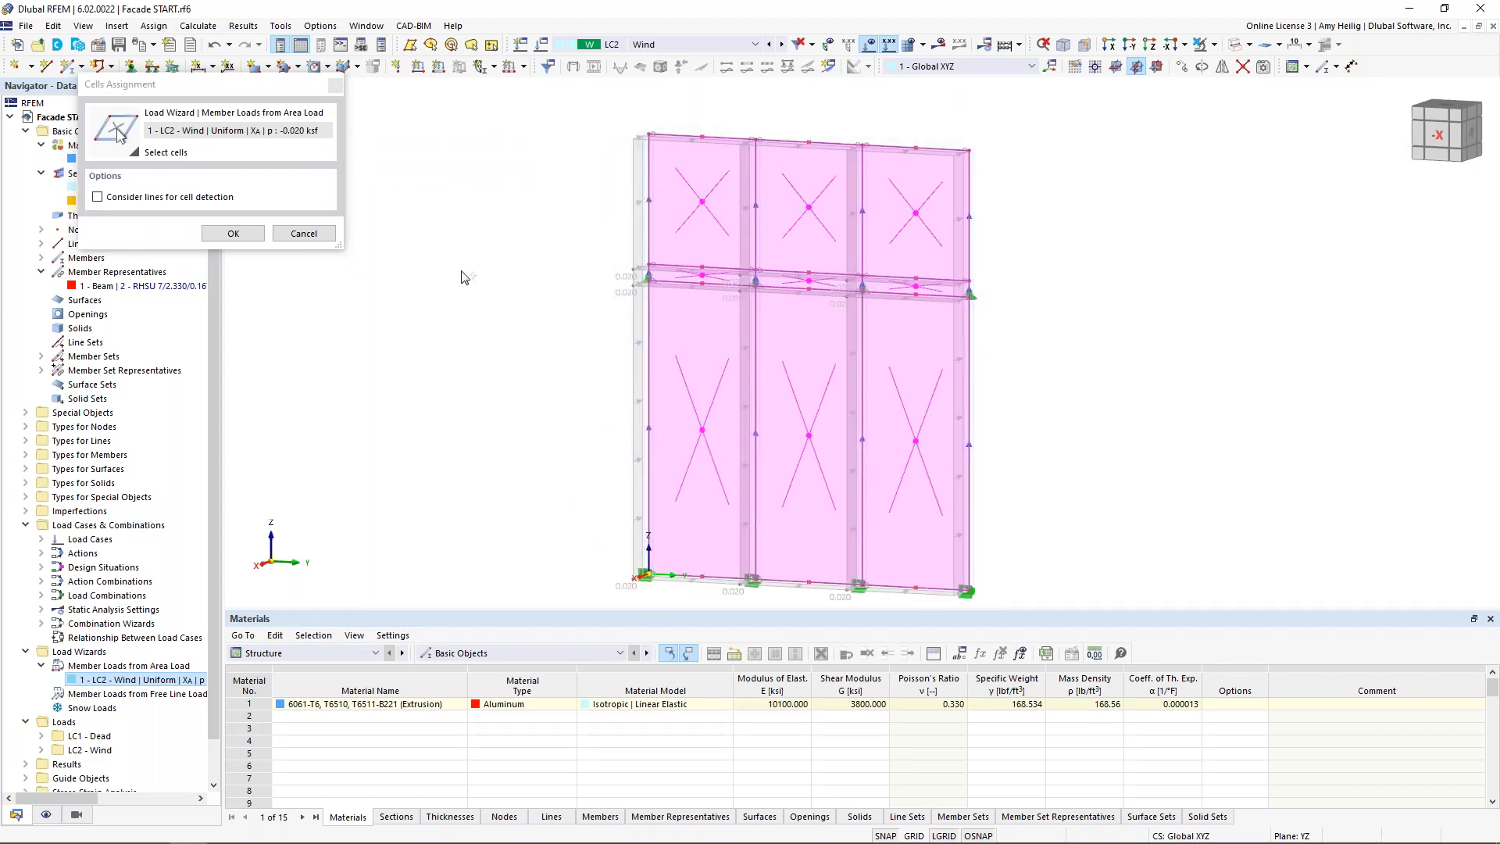
left_click(304, 234)
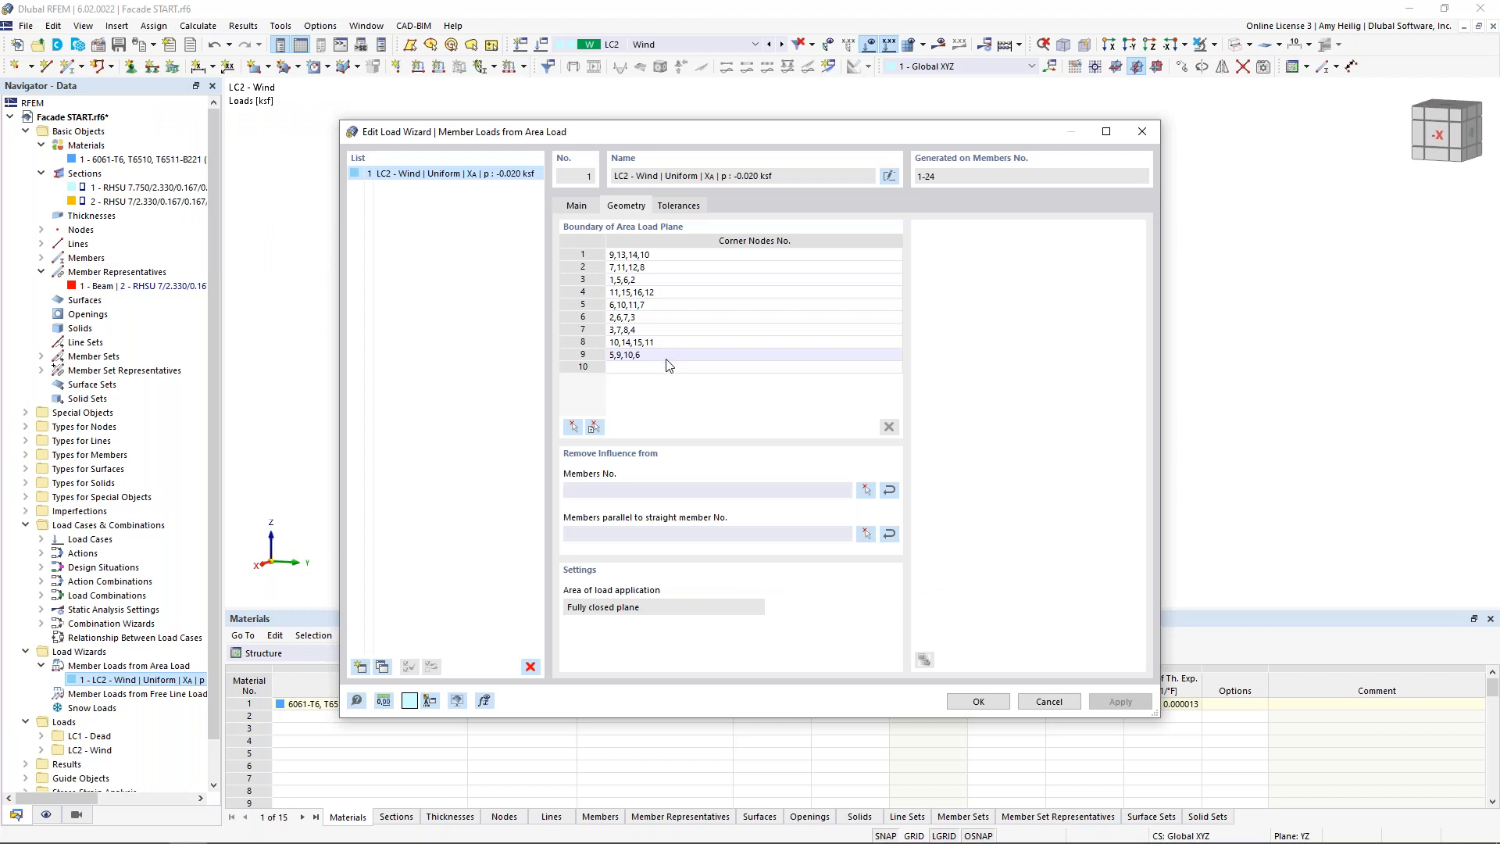
left_click(1048, 700)
Display the wind area load separately as generated member loads to examine their distribution, and restore the area load display.
middle_click_drag(1025, 419, 965, 436, "ctrl")
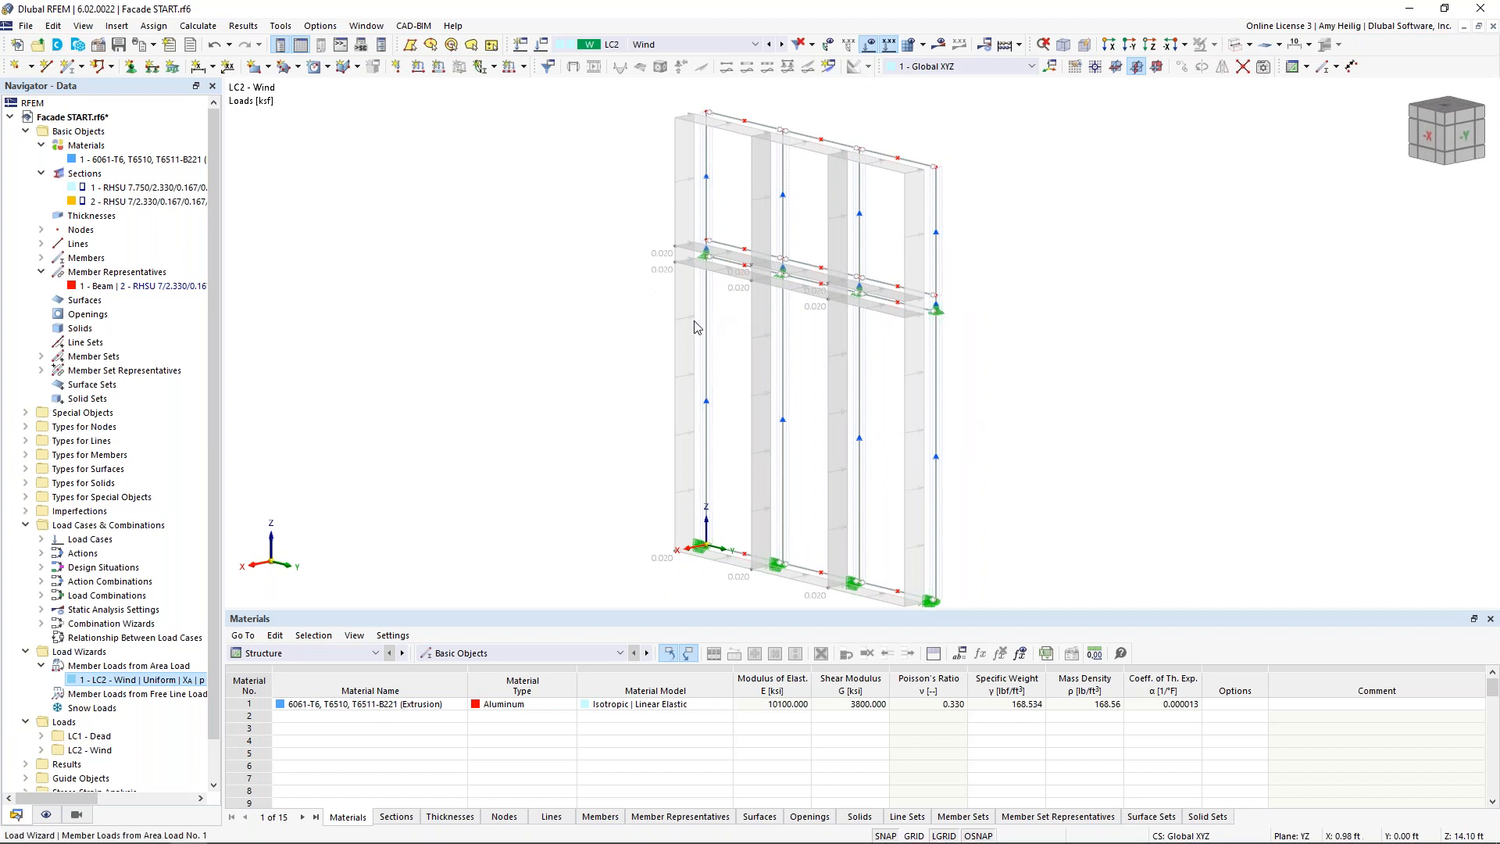
mouse_move(696, 326)
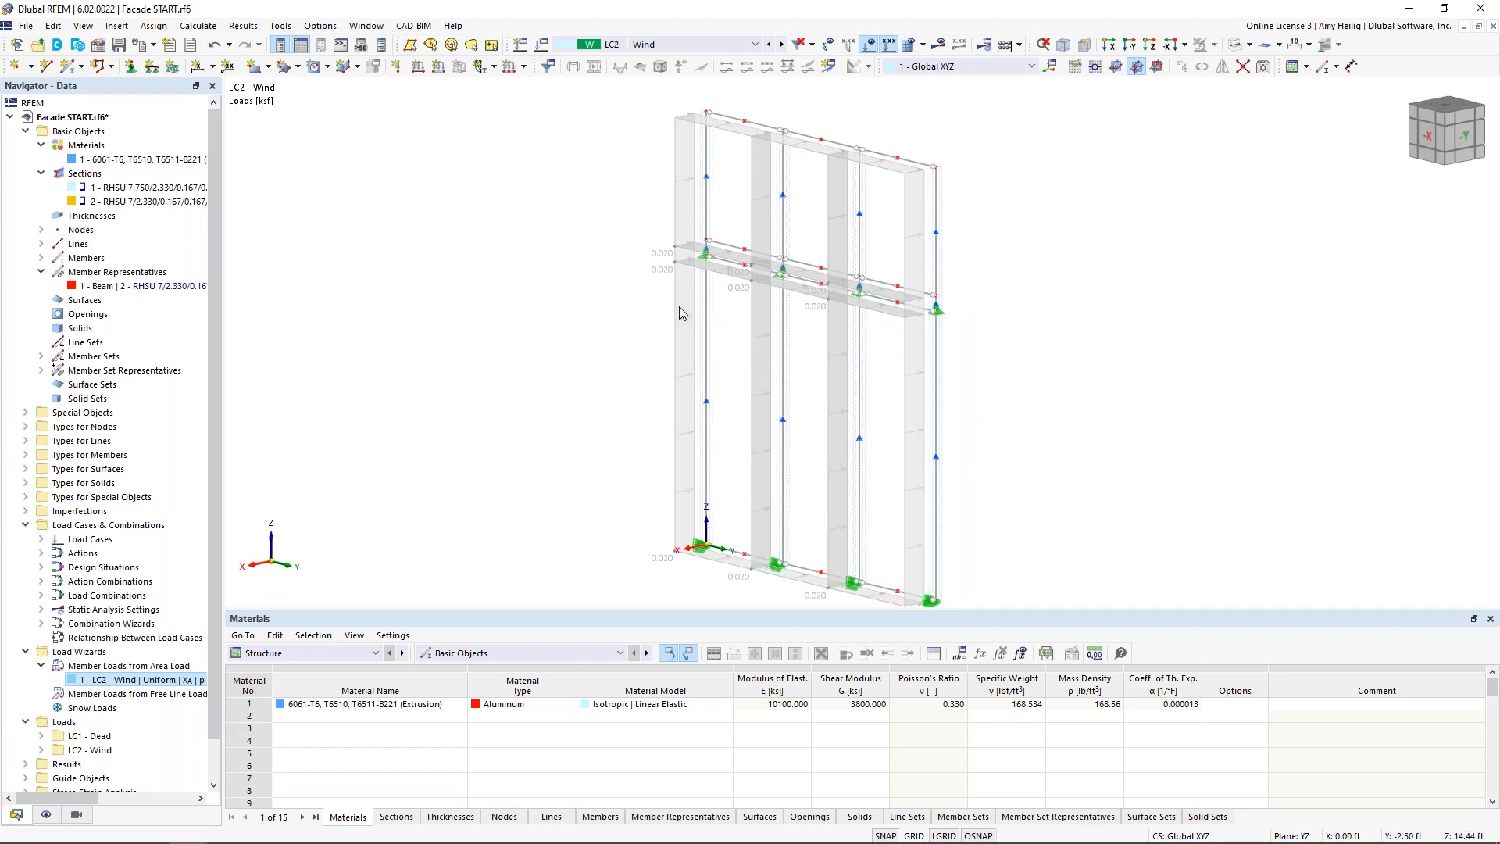
middle_click_drag(707, 286, 656, 289)
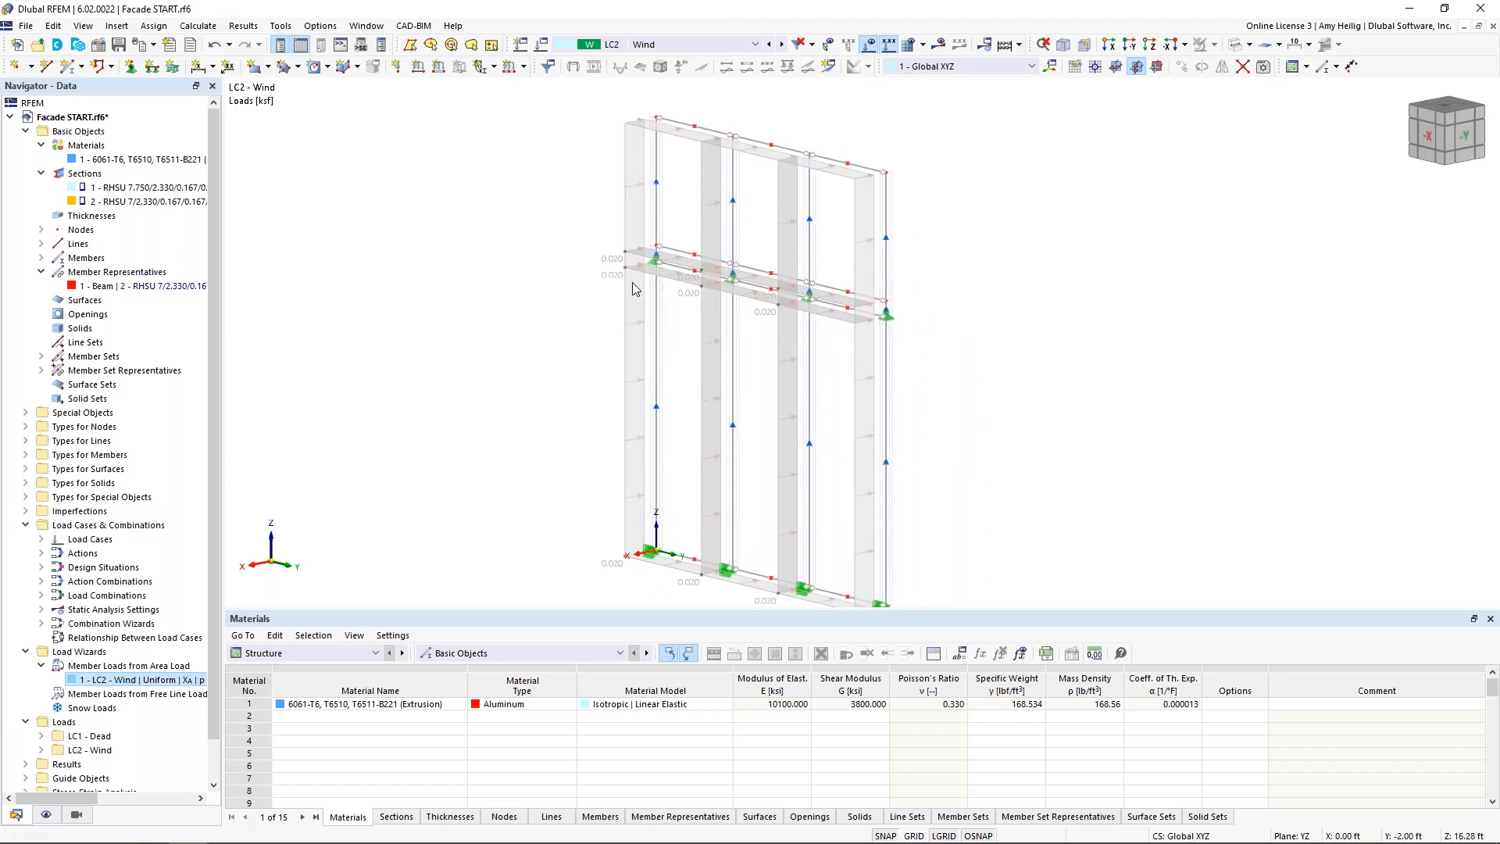
right_click(627, 268)
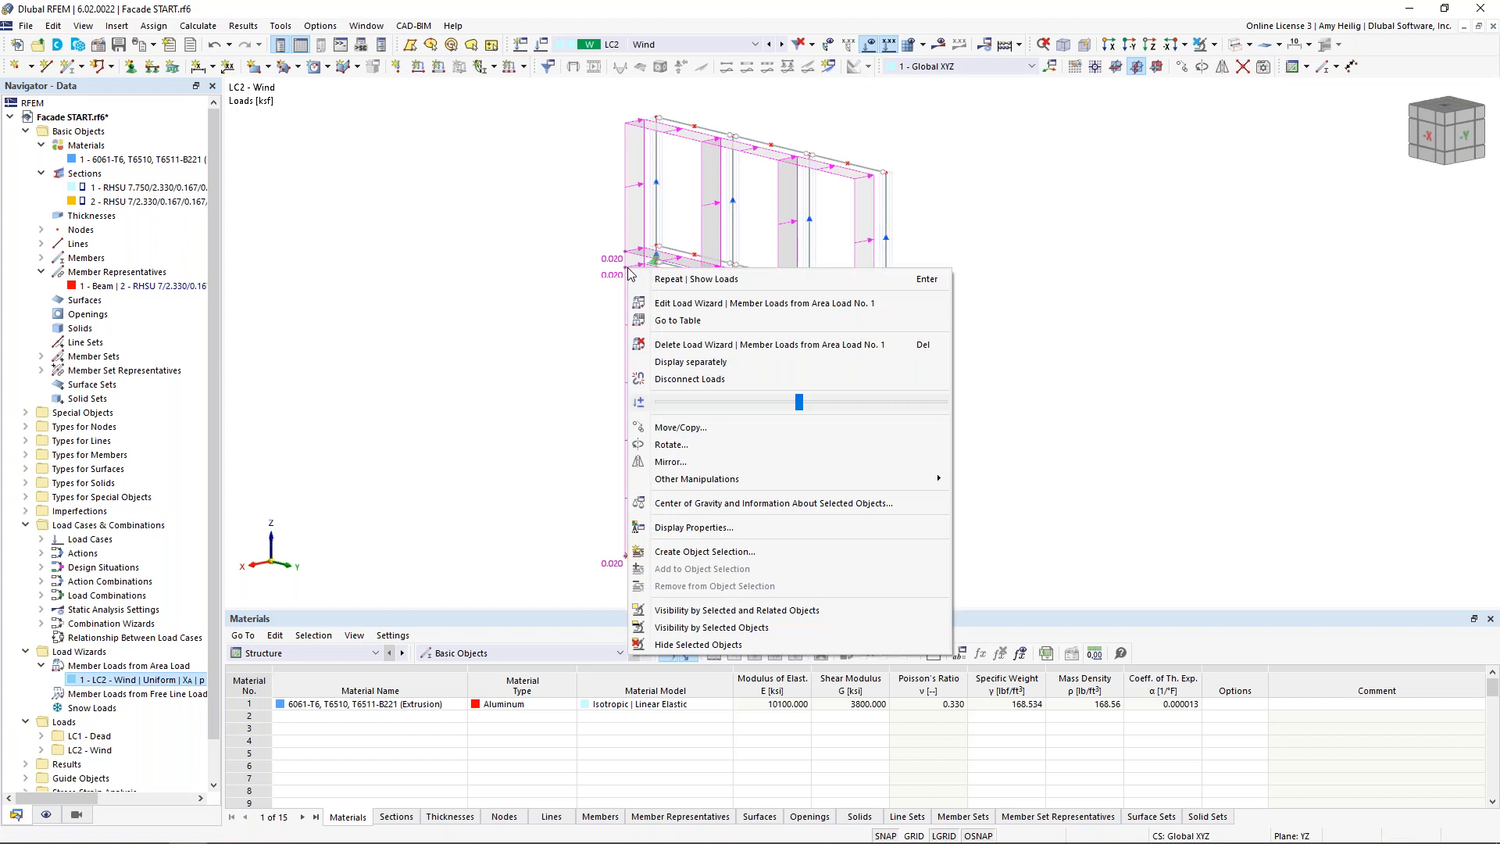
left_click(672, 362)
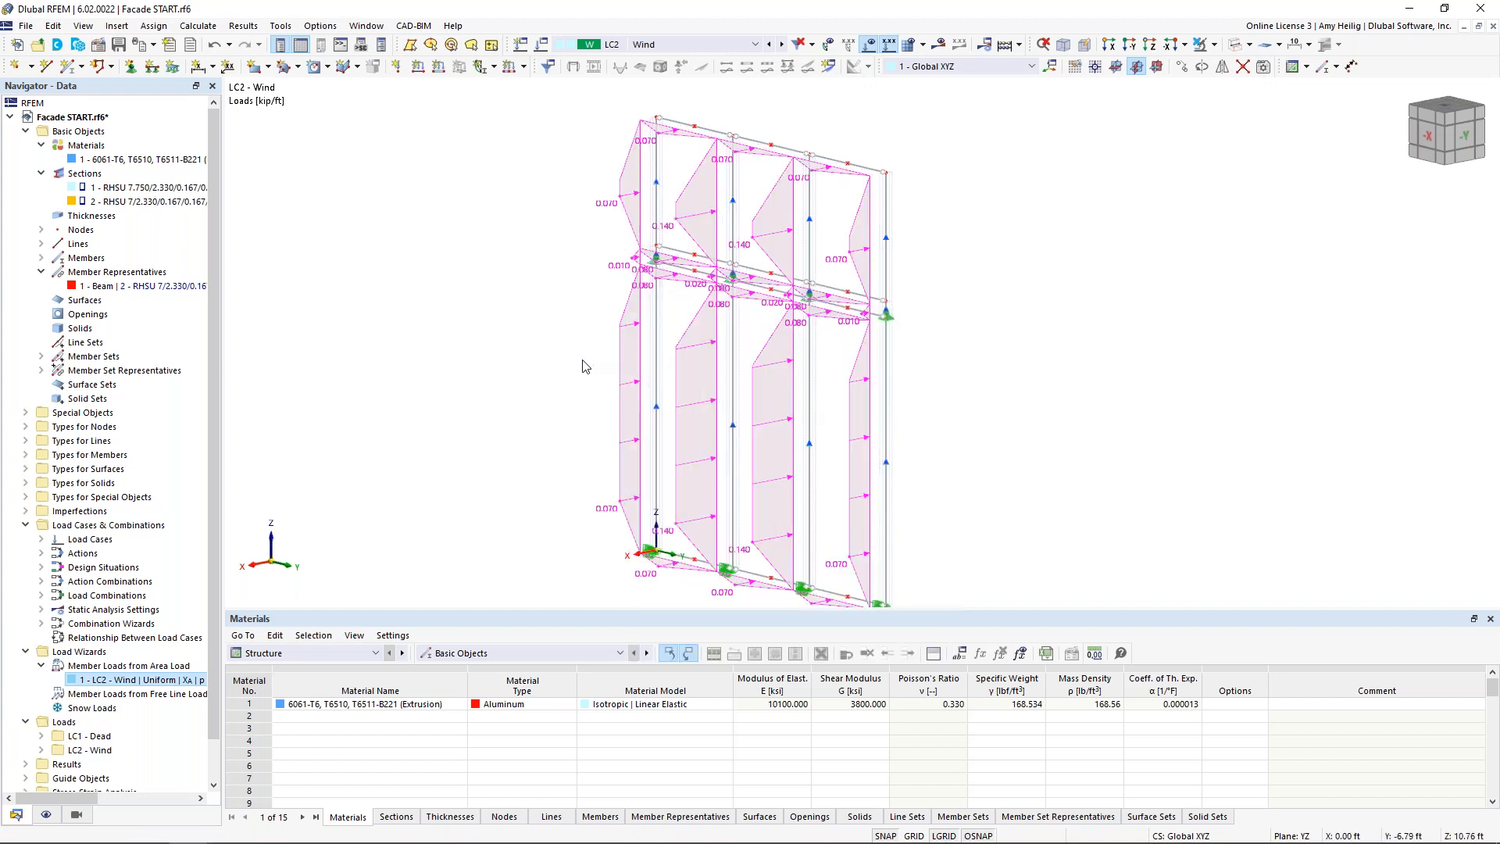
middle_click_drag(584, 366, 637, 363, "ctrl")
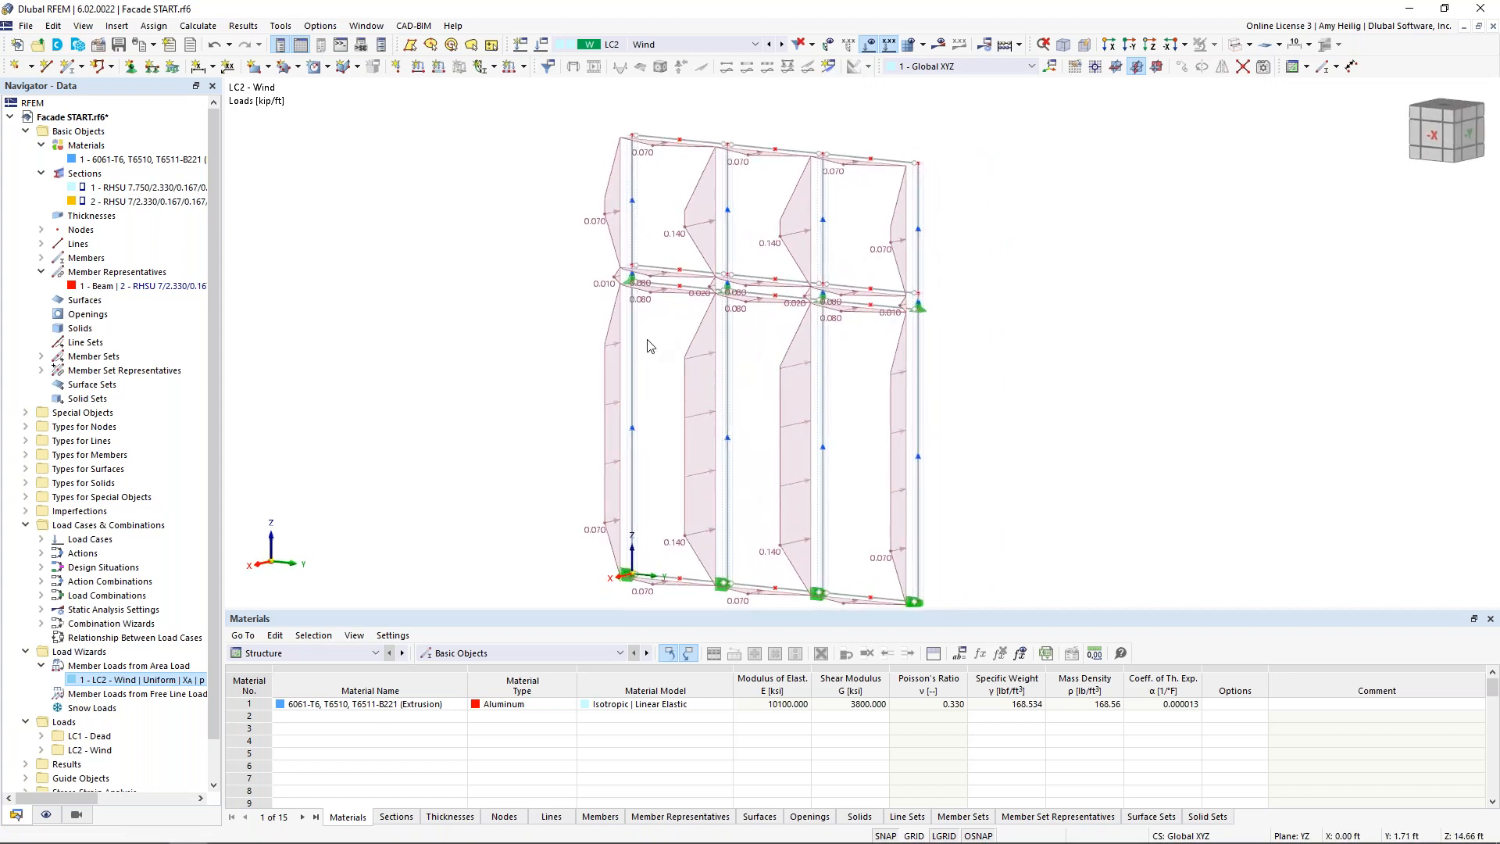
right_click(610, 349)
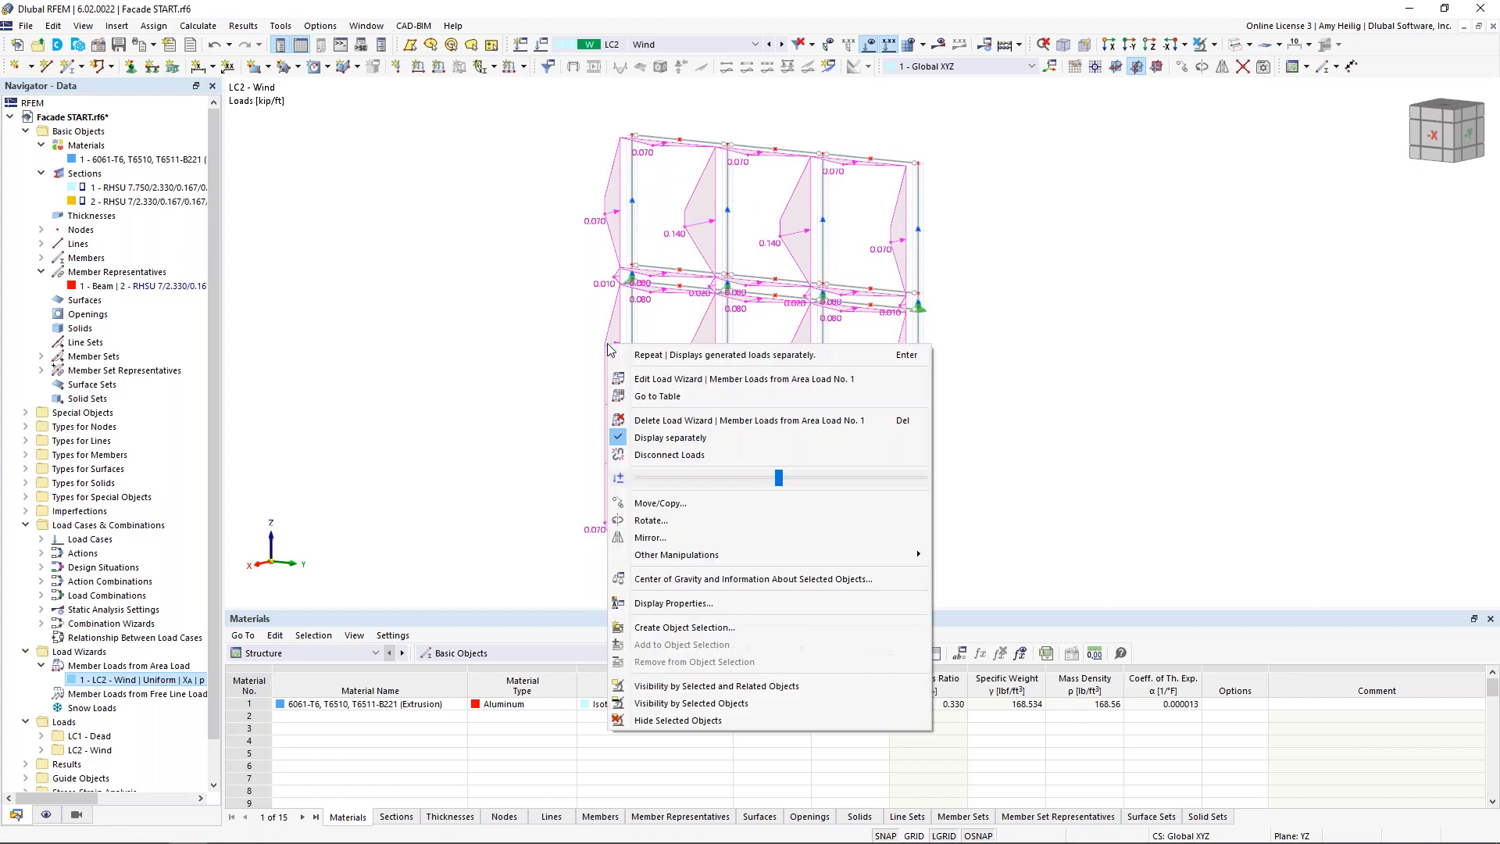
left_click(671, 439)
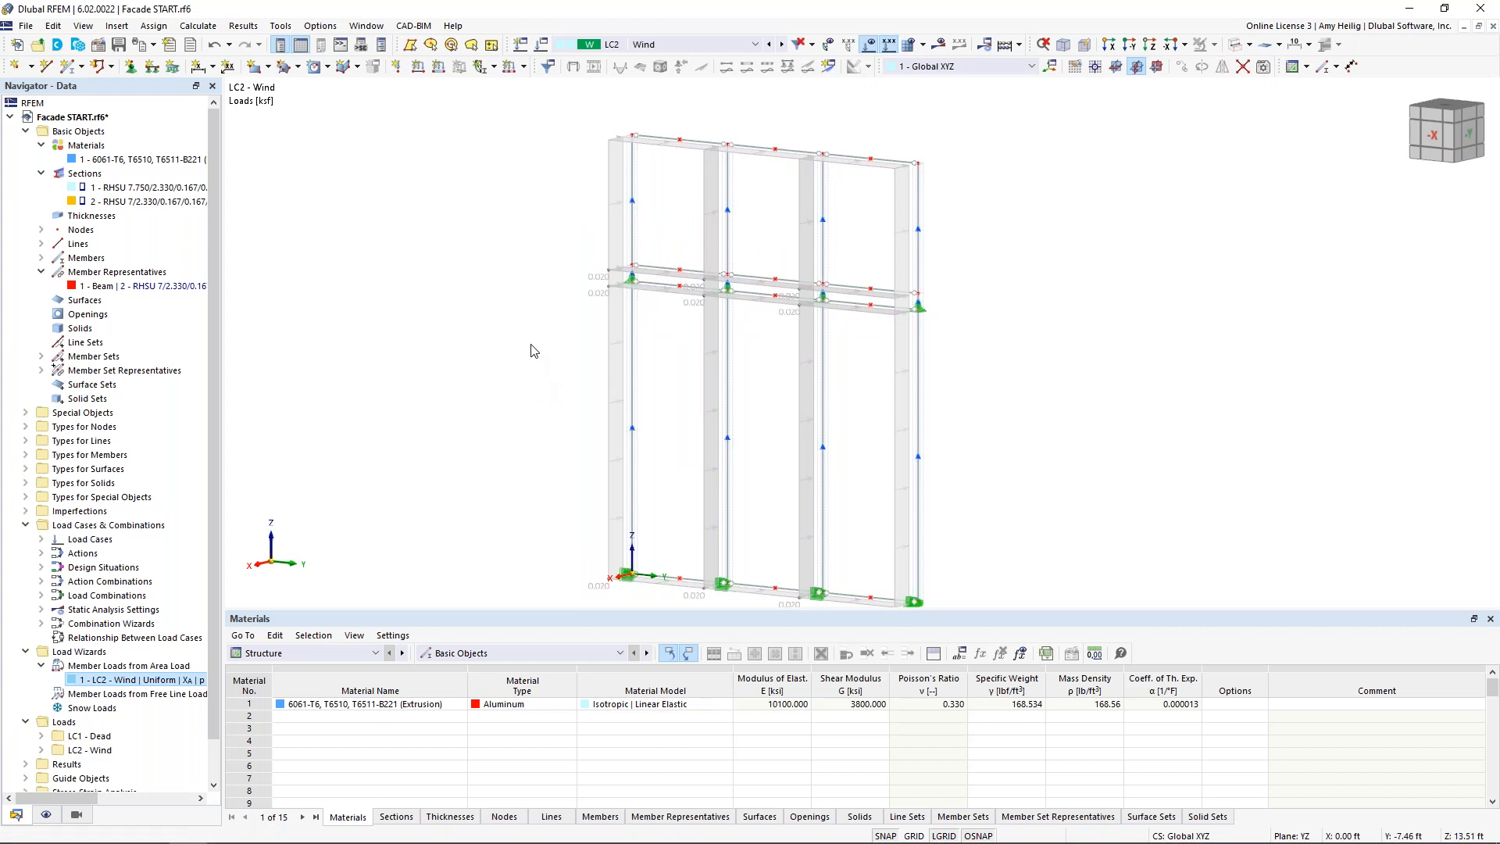
Review the load combination base settings, including the ASCE 7 2016 standard, the available standard groups and the combination wizard option.
left_click(542, 46)
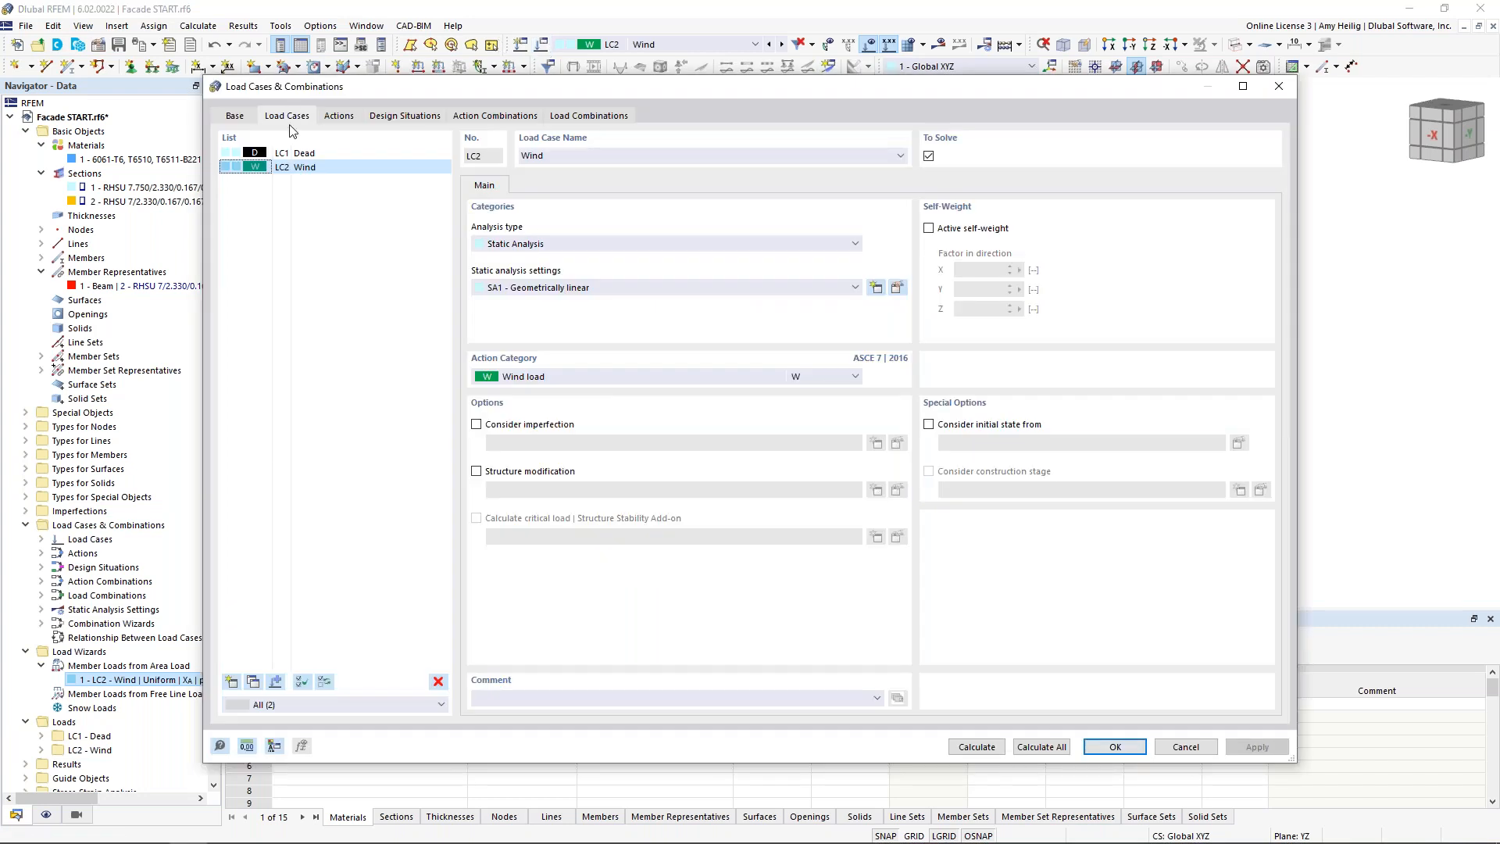
left_click(241, 121)
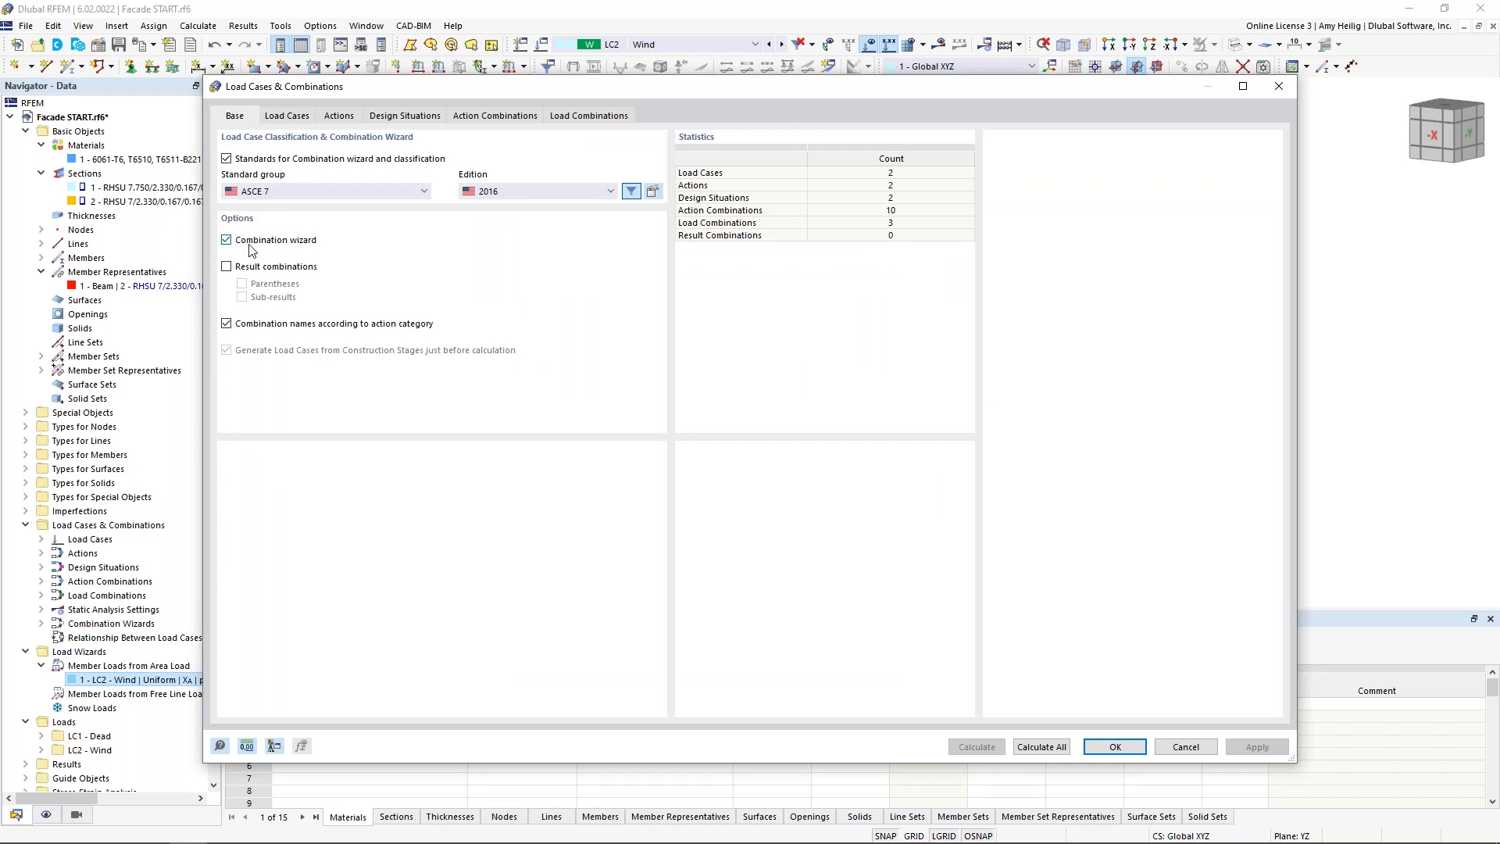
left_click(291, 193)
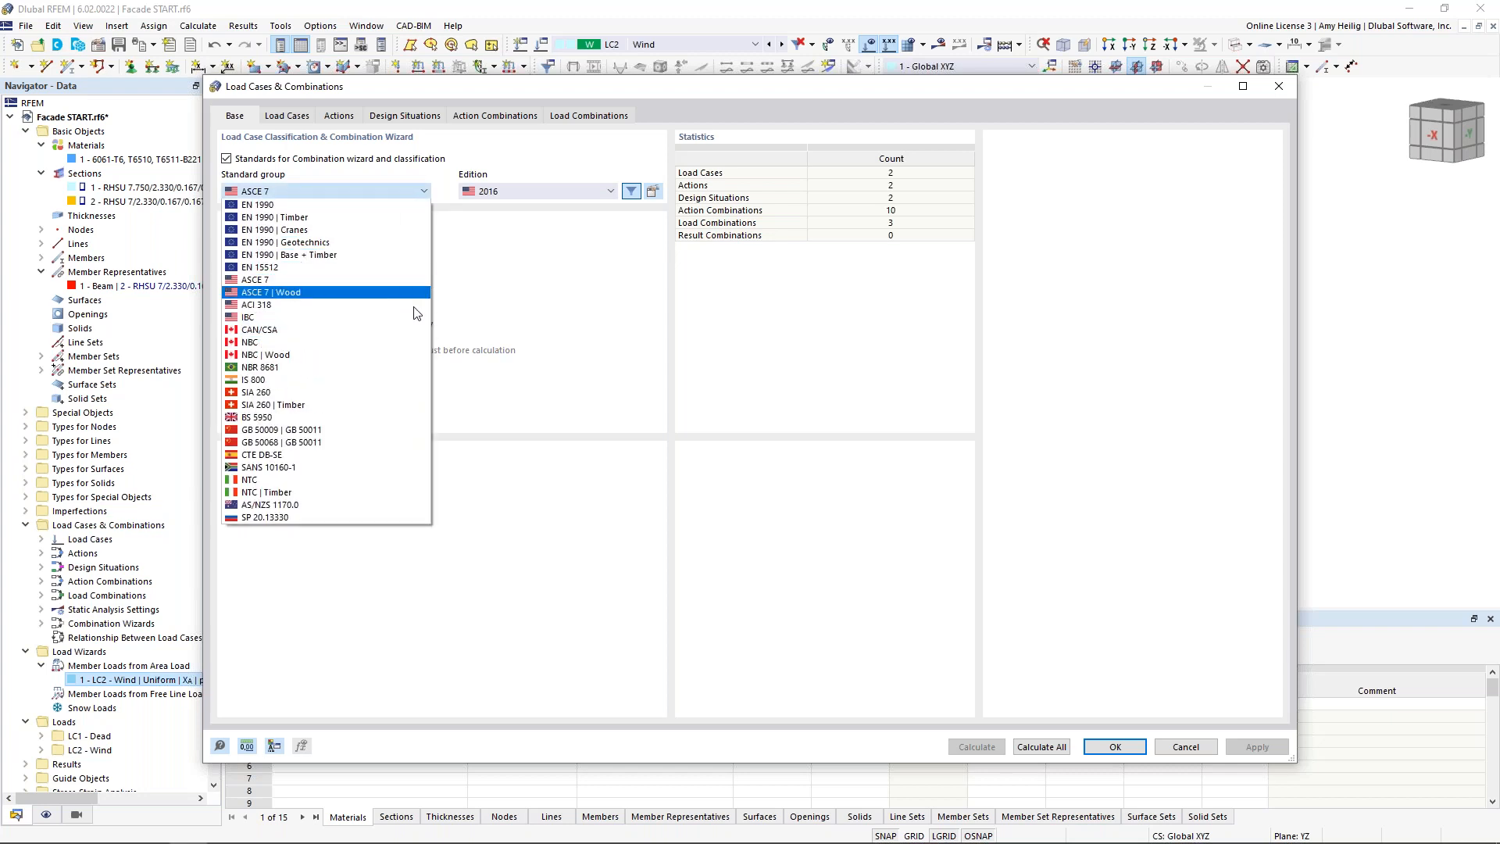
left_click(507, 310)
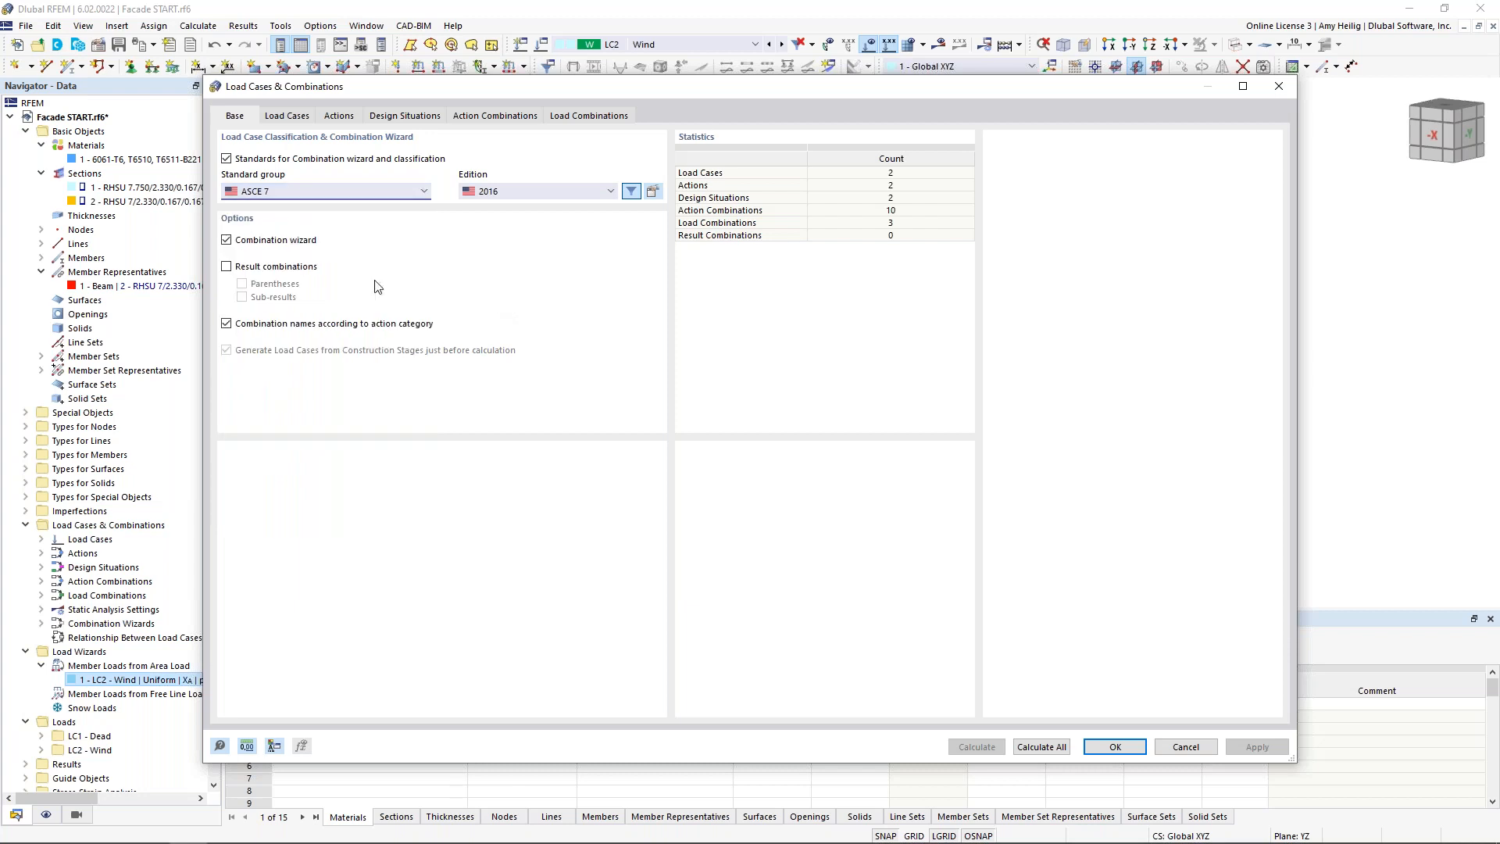
left_click(227, 240)
Review the LRFD and ASD design situations and the generated load combinations, and close the load cases and combinations settings.
left_click(390, 117)
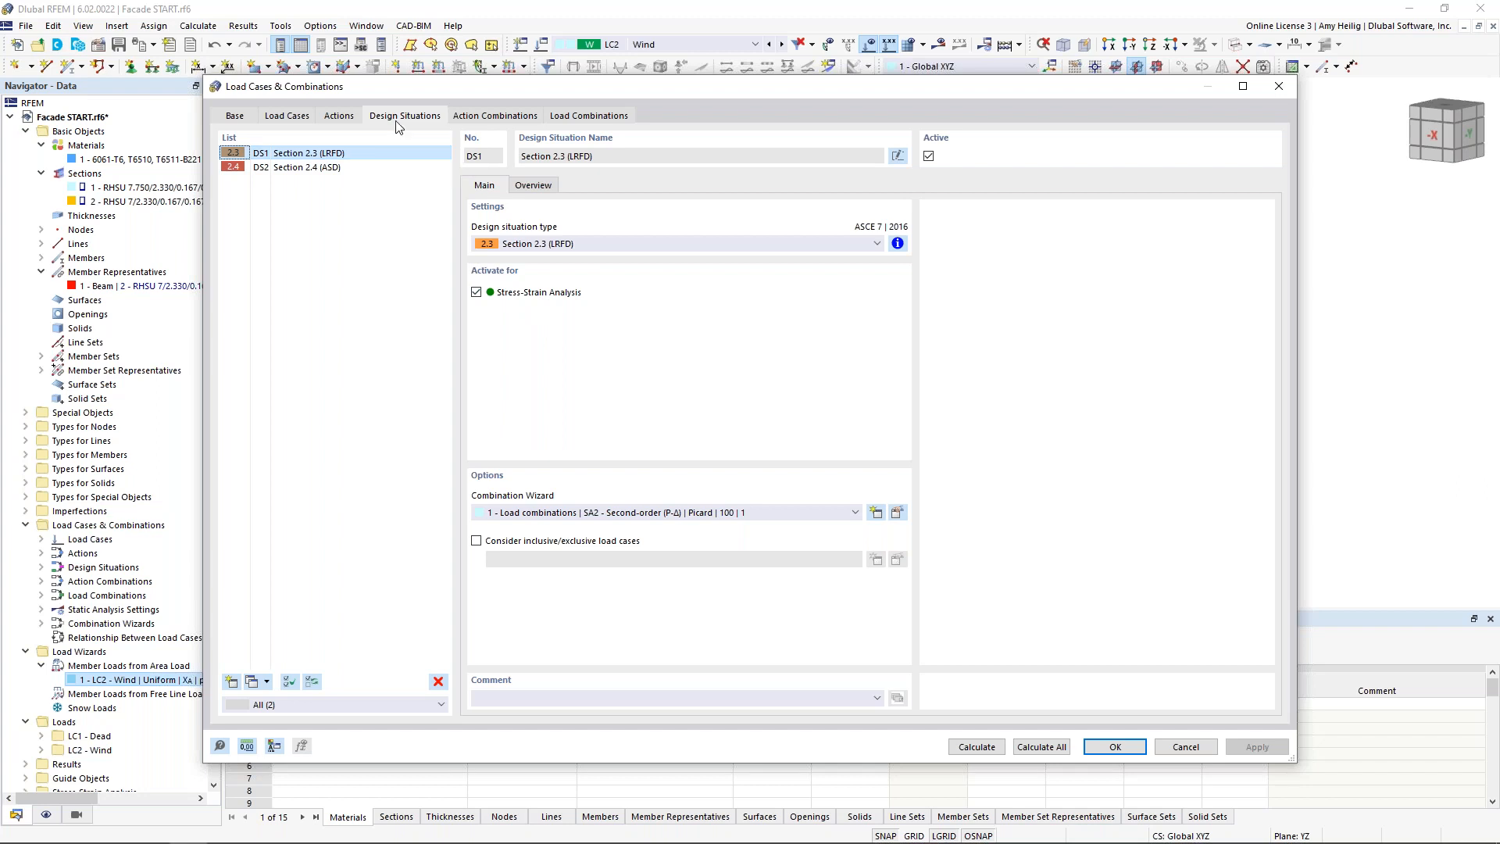
left_click(368, 169)
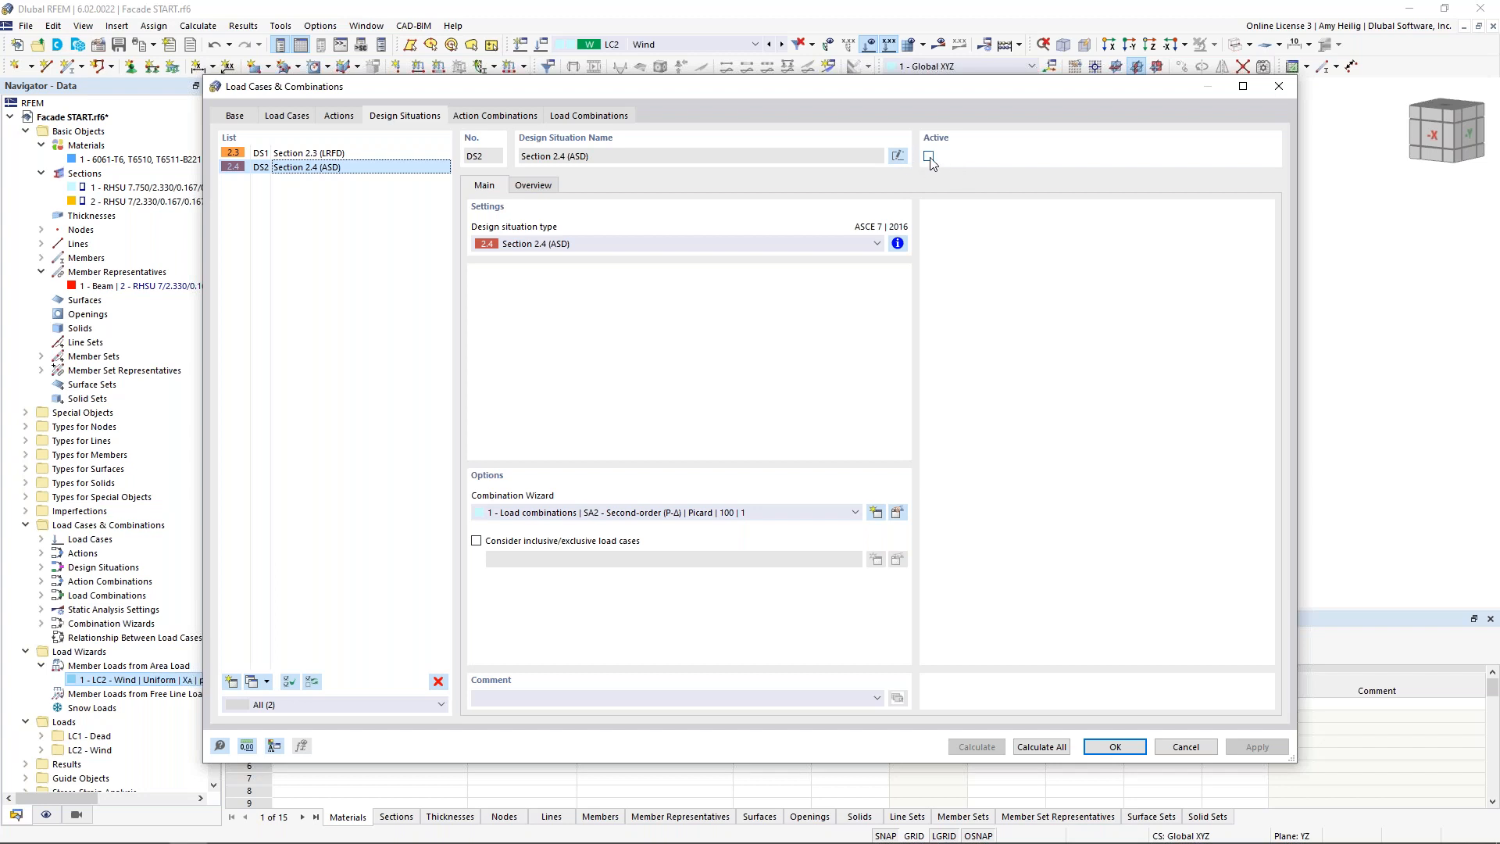
left_click(579, 117)
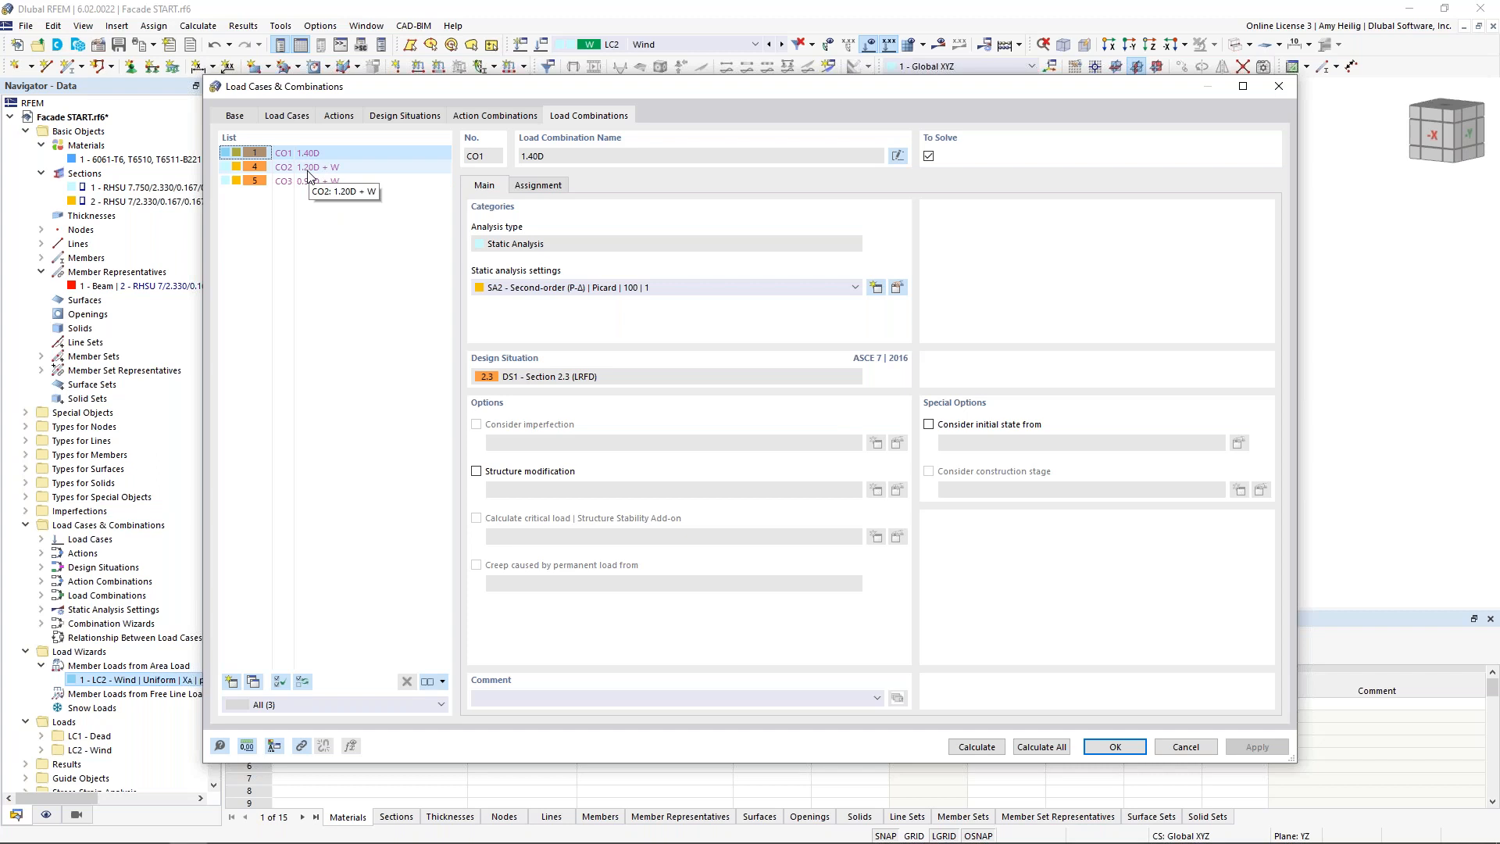
left_click(1105, 752)
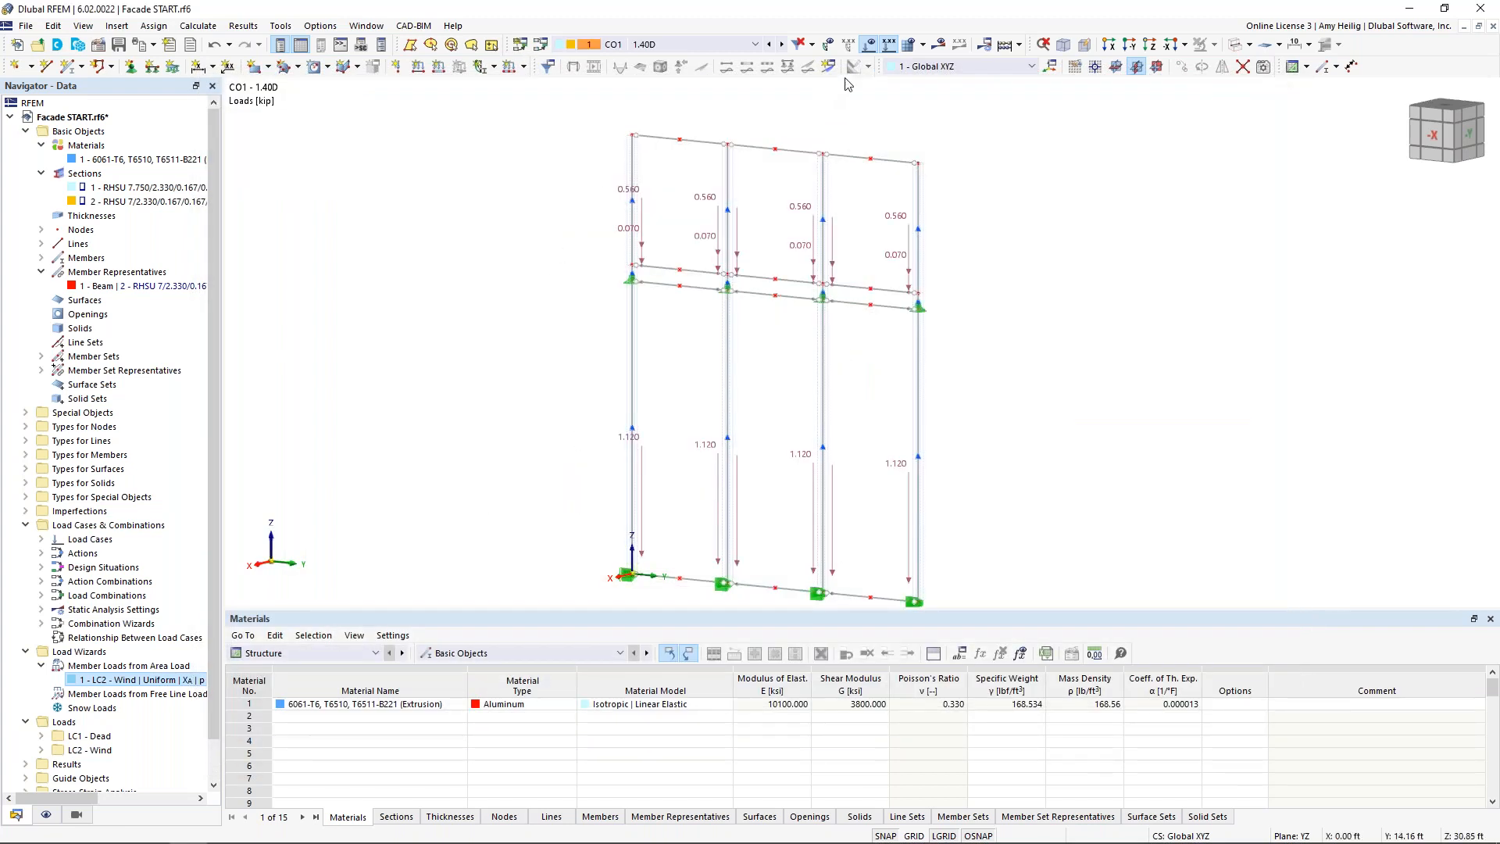
Hide the loads in a flat view of the facade along the X-axis and collapse the model's data tree.
left_click(868, 44)
middle_click_drag(547, 341, 611, 370, "ctrl")
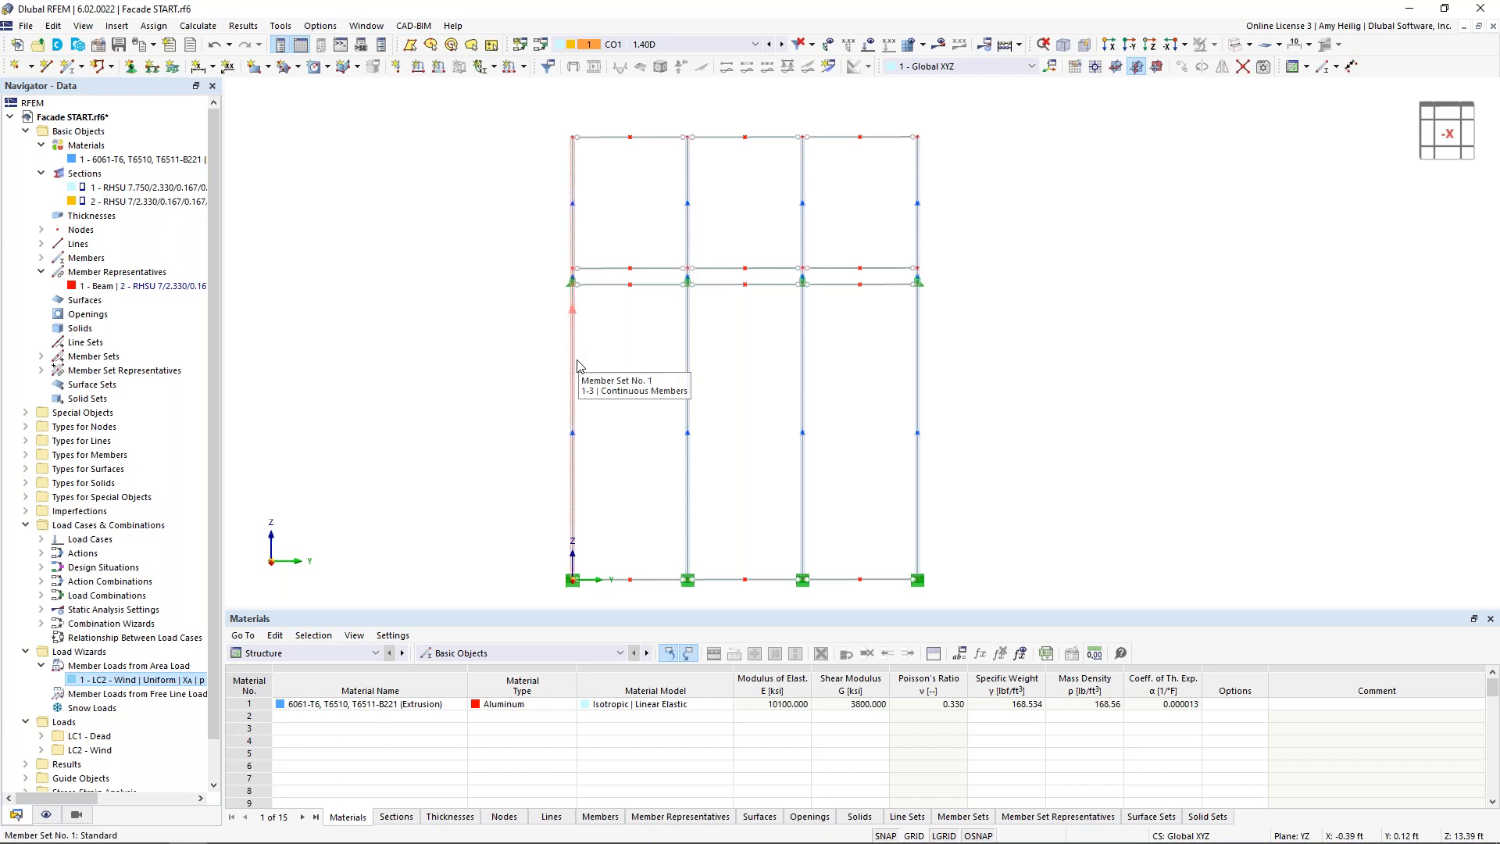
right_click(118, 134)
left_click(190, 264)
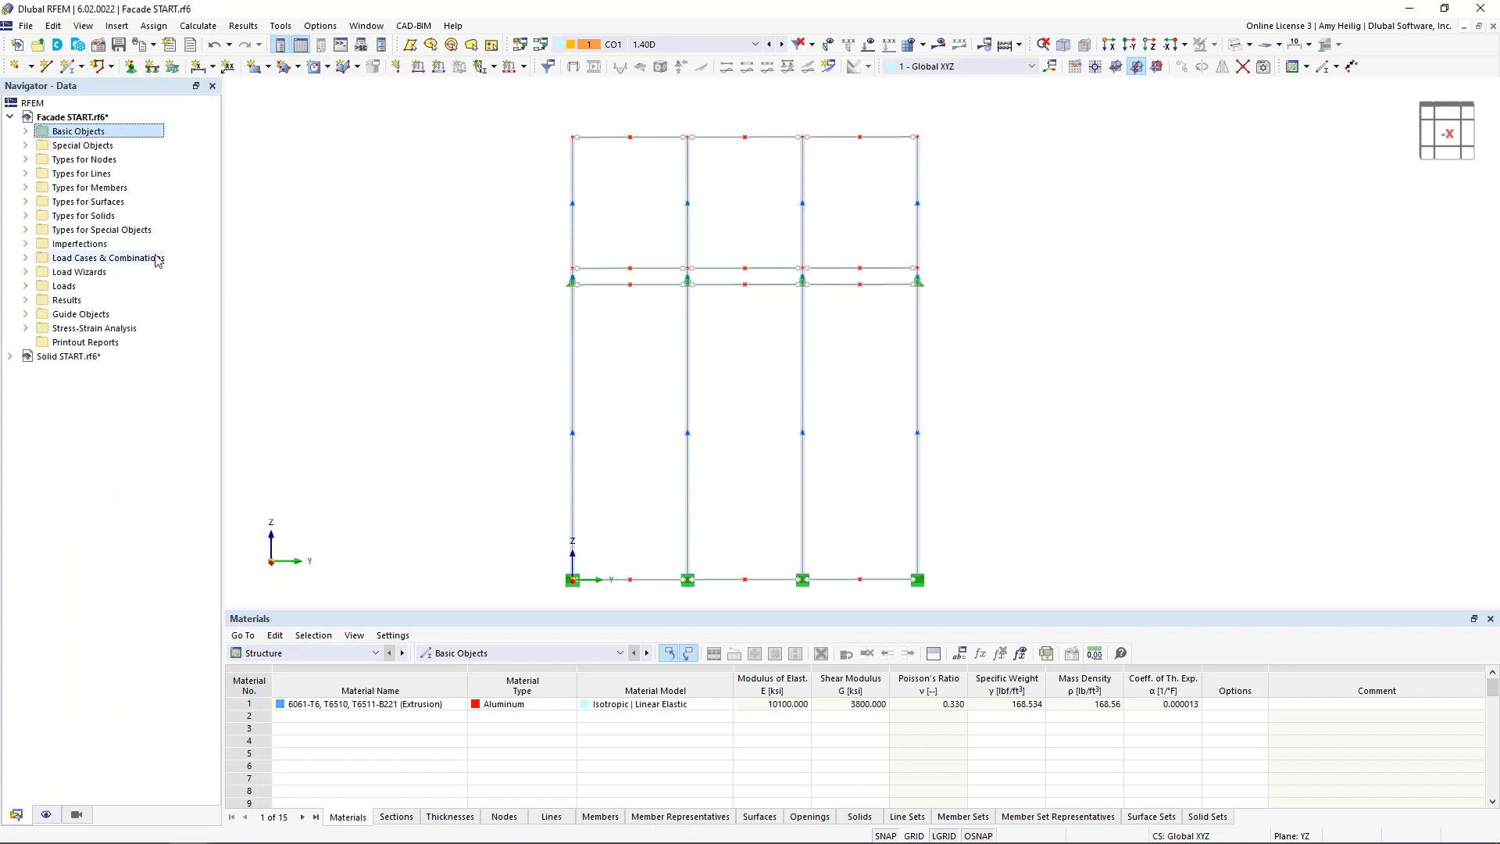
Open the Default member configuration of the Stress-Strain Analysis and examine the available stress types and the bending stress formulas.
left_click(24, 329)
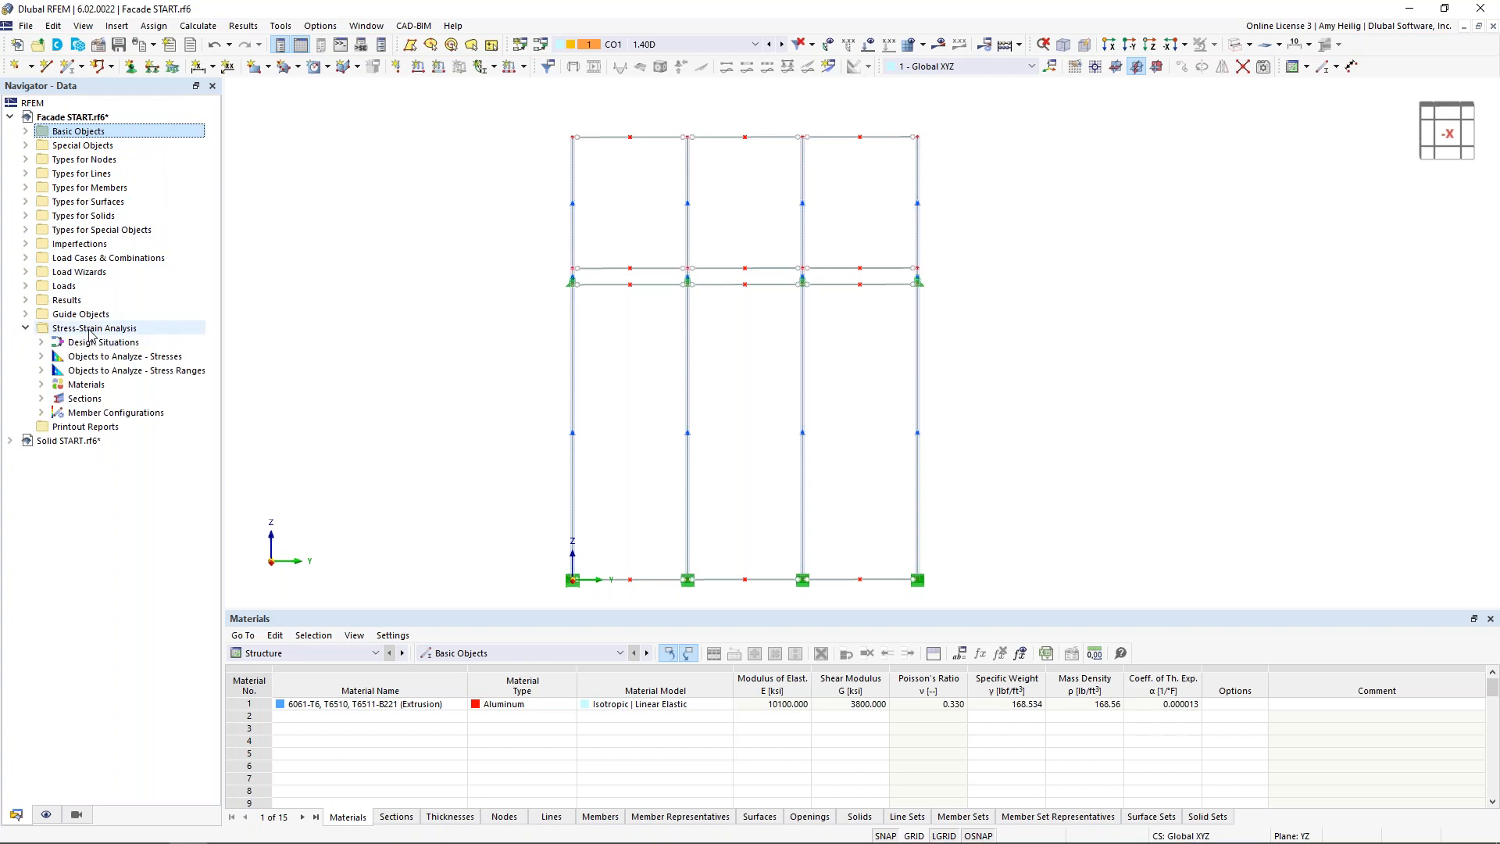
left_click(42, 414)
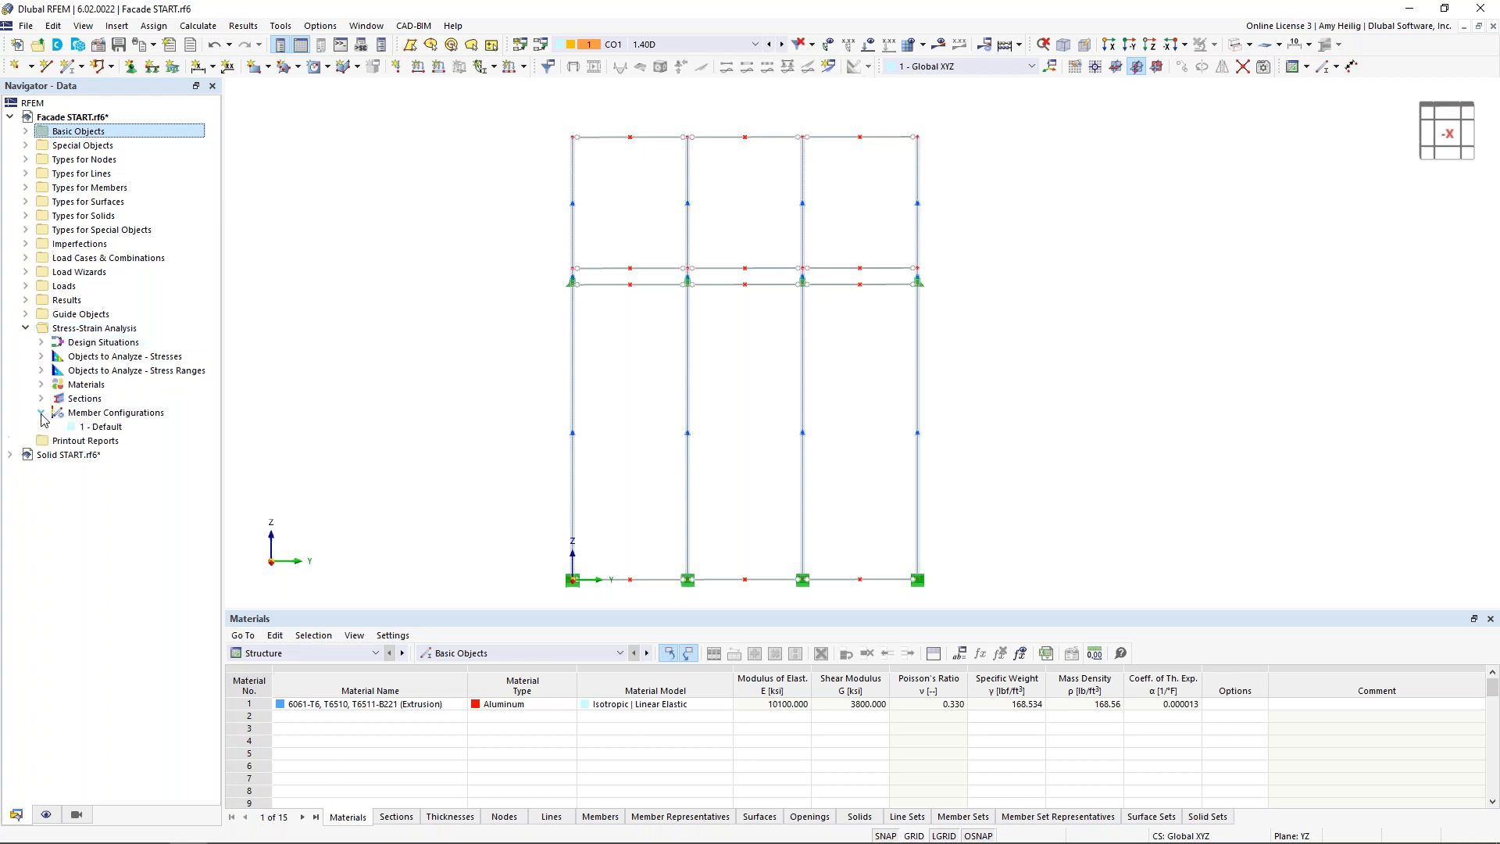
double_click(105, 428)
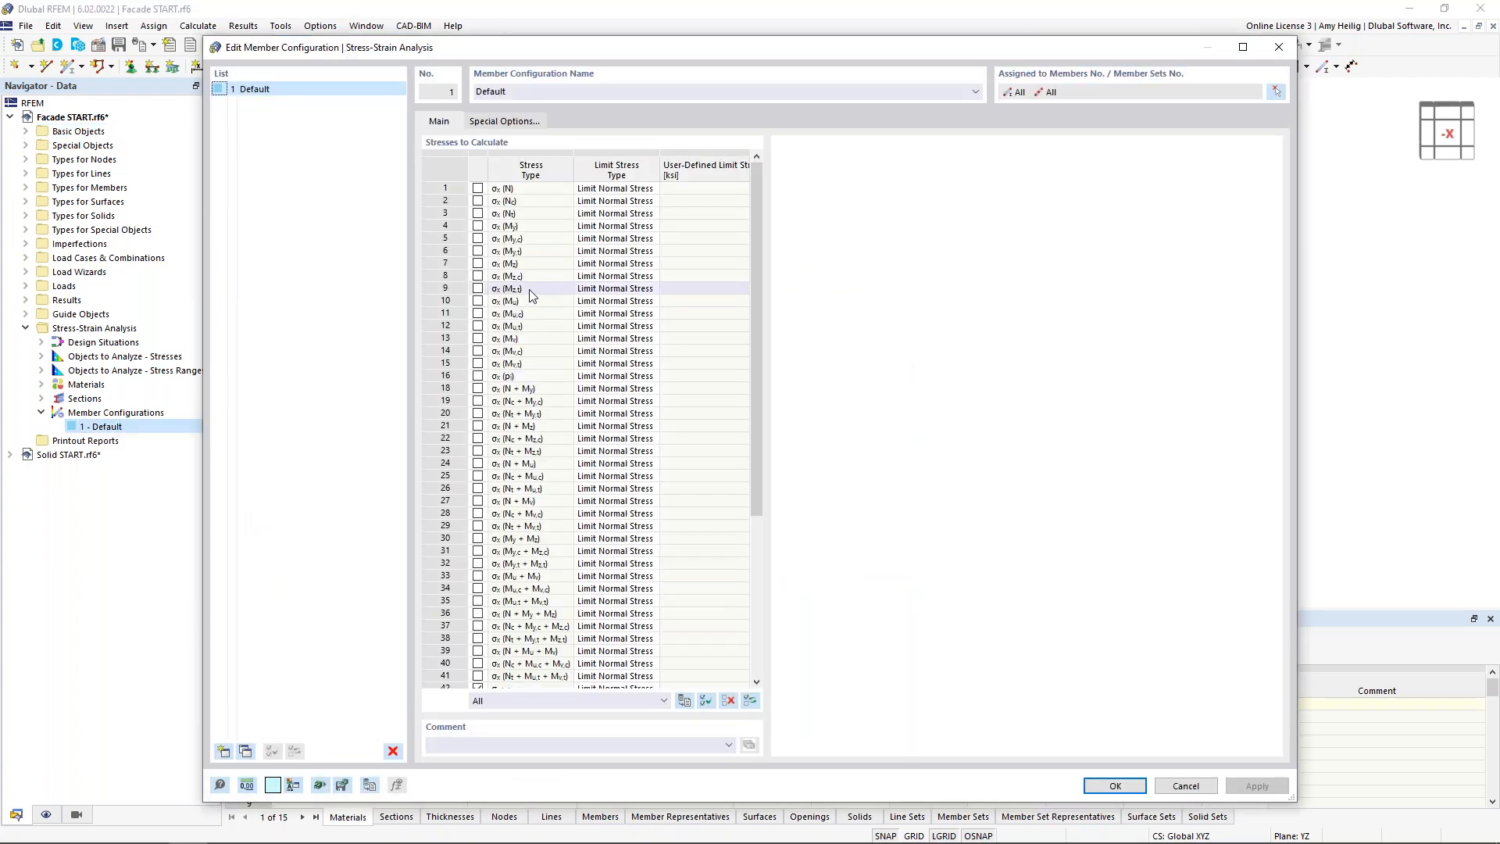
left_click(531, 203)
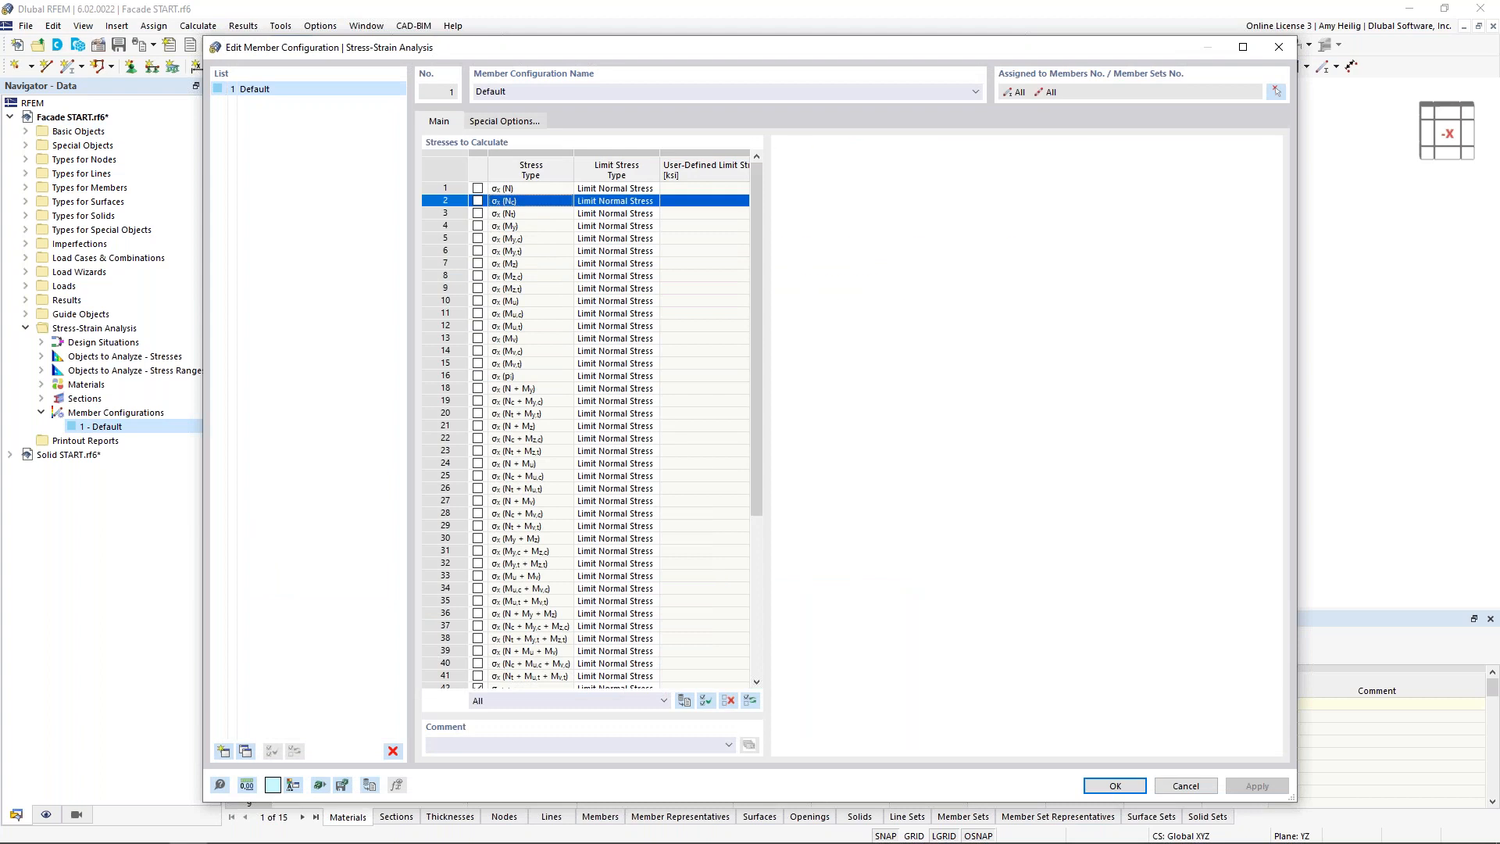
left_click(536, 265)
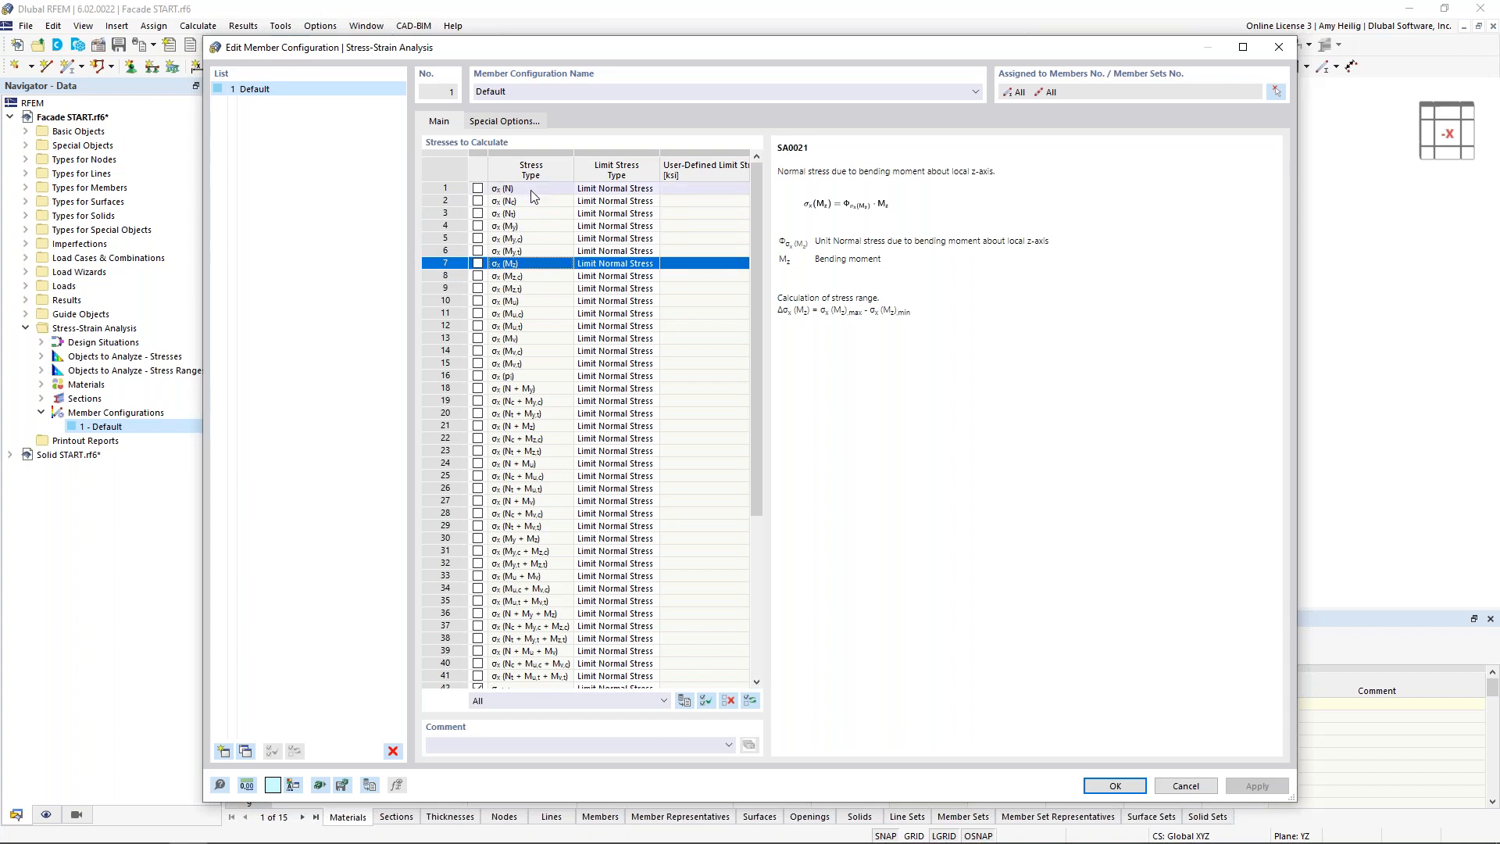
left_click(529, 232)
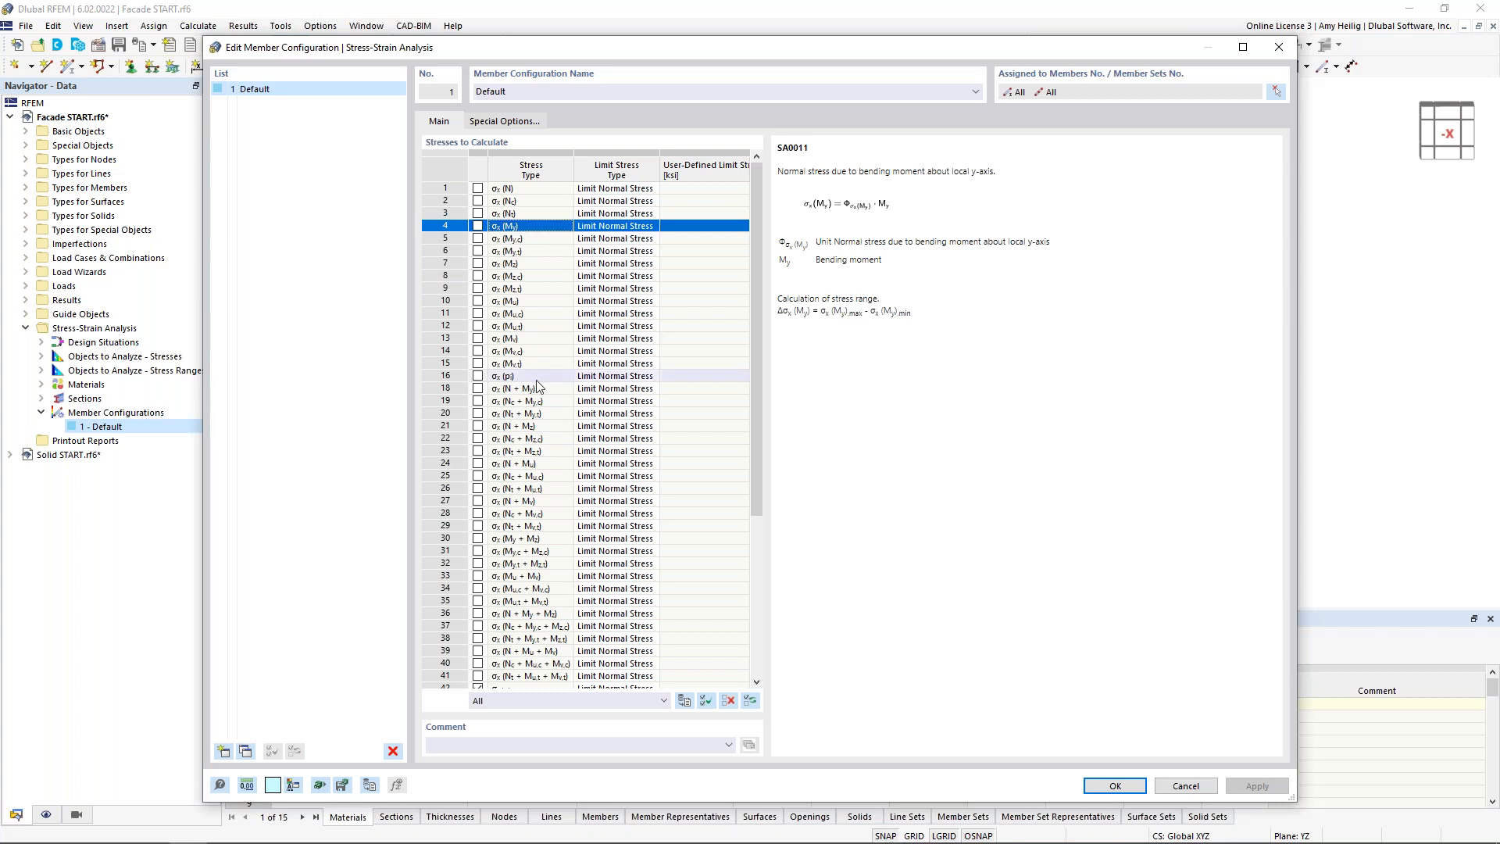
scroll(537, 384, "down", 6)
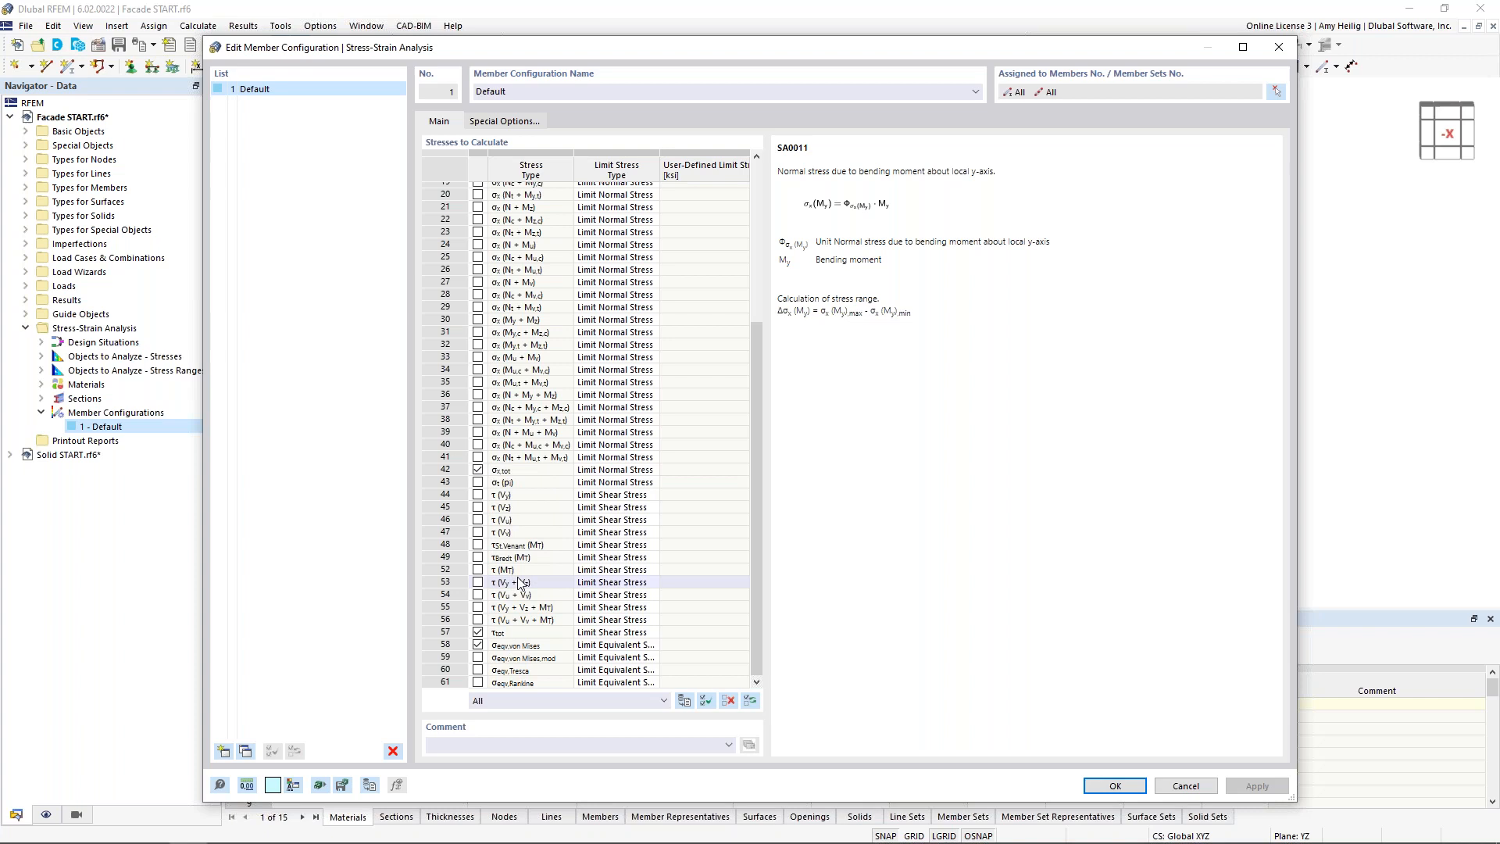
Exclude total normal and total shear stress so only von Mises equivalent stress is calculated, keeping Limit Equivalent Stress as its limit type.
left_click(477, 632)
left_click(477, 471)
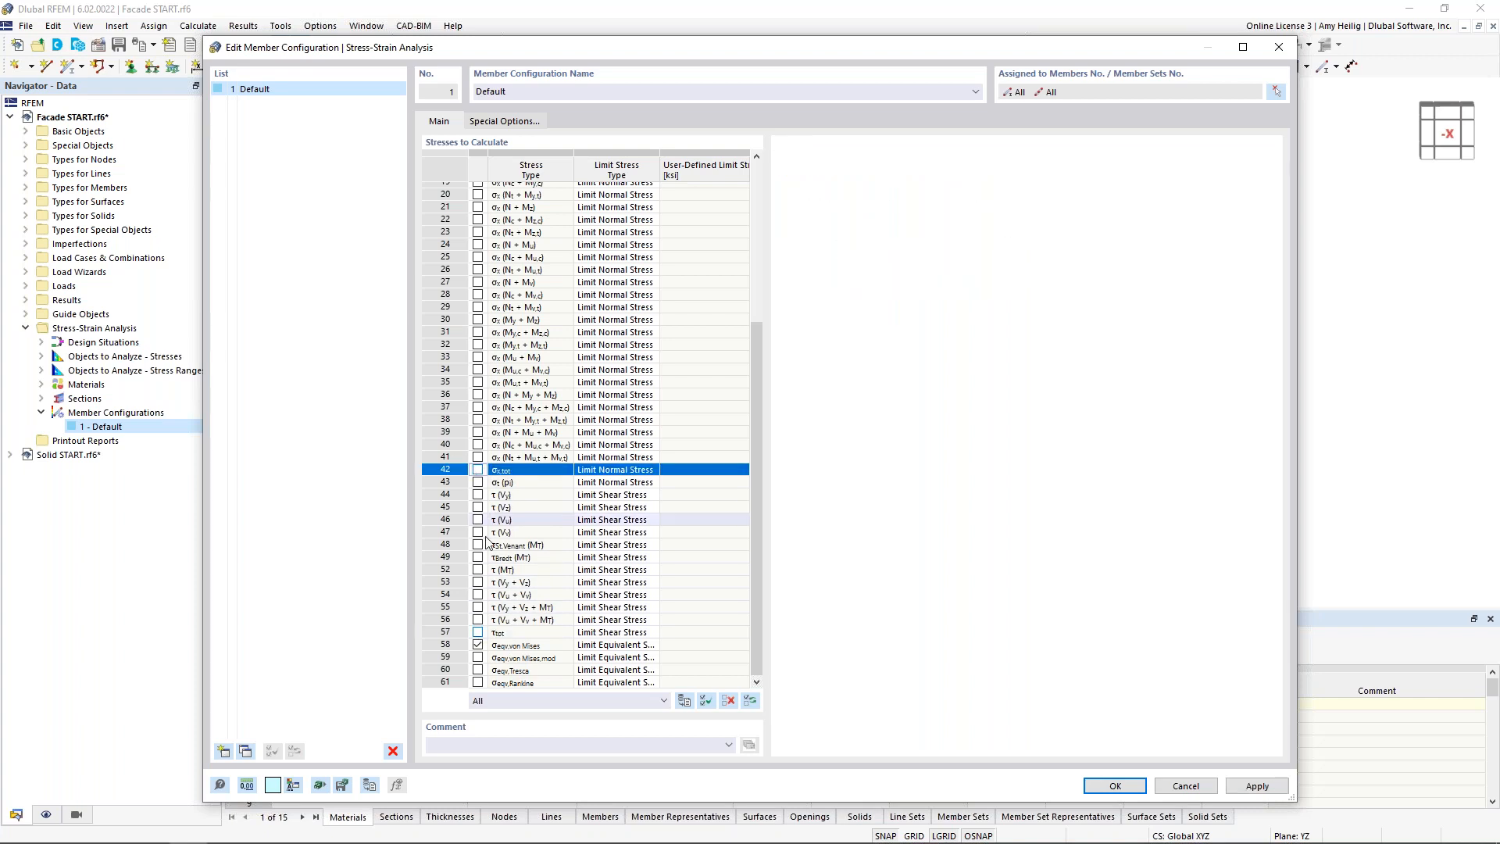
left_click(513, 647)
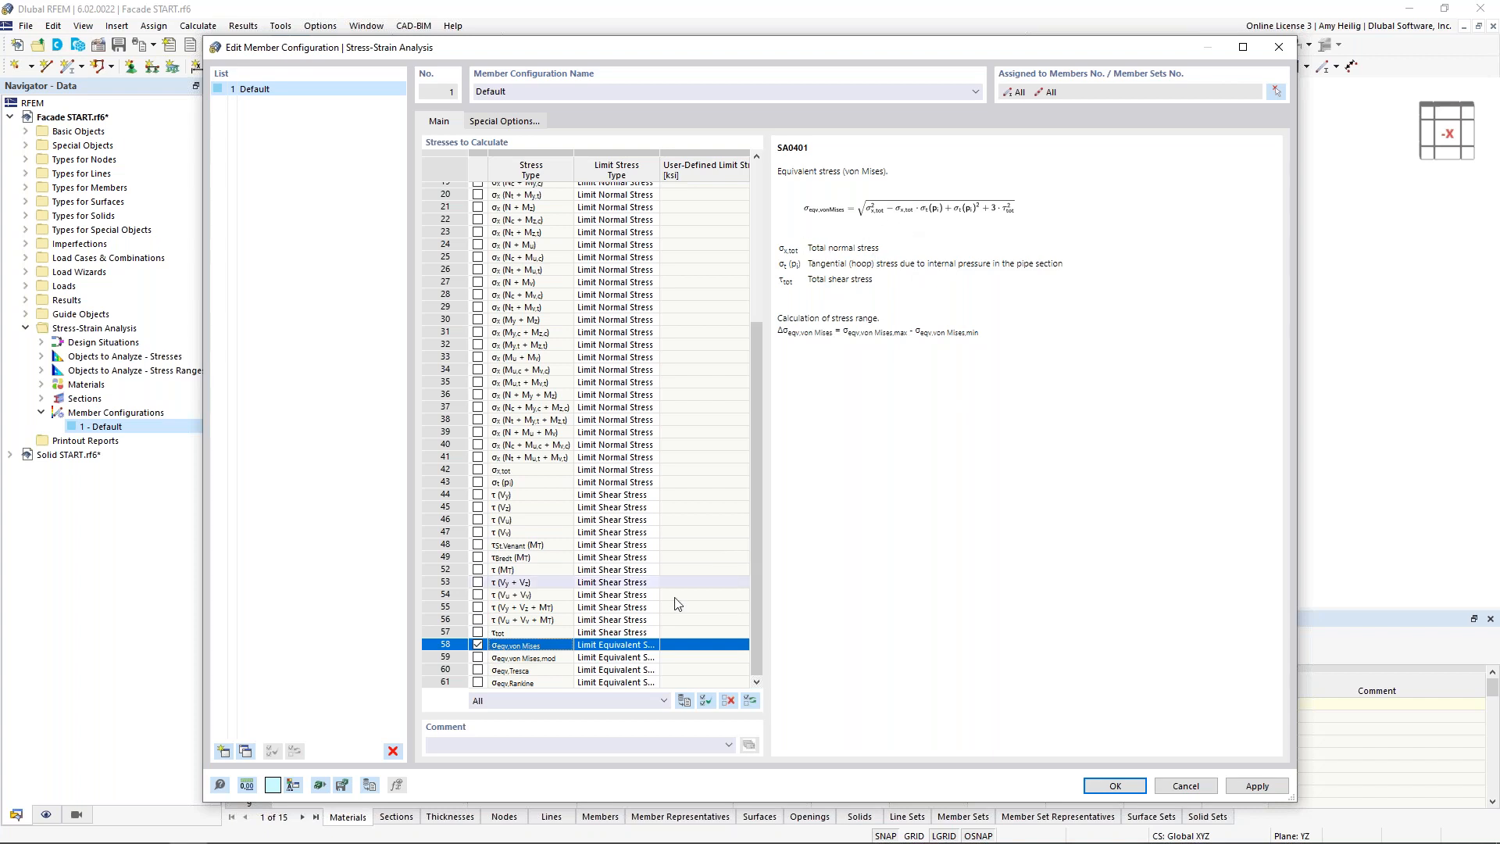
left_click(636, 646)
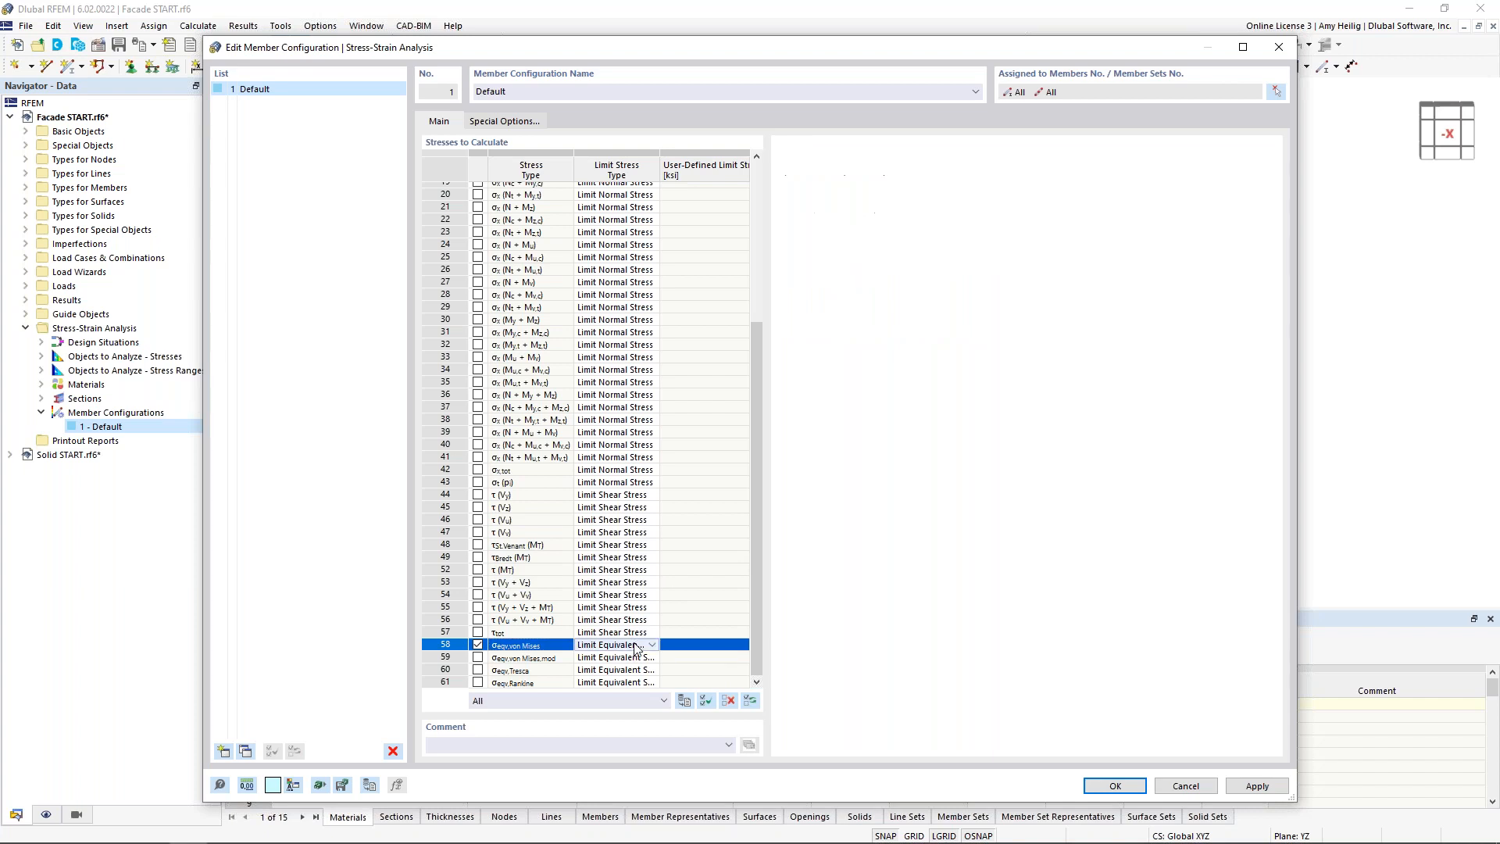
left_click(655, 645)
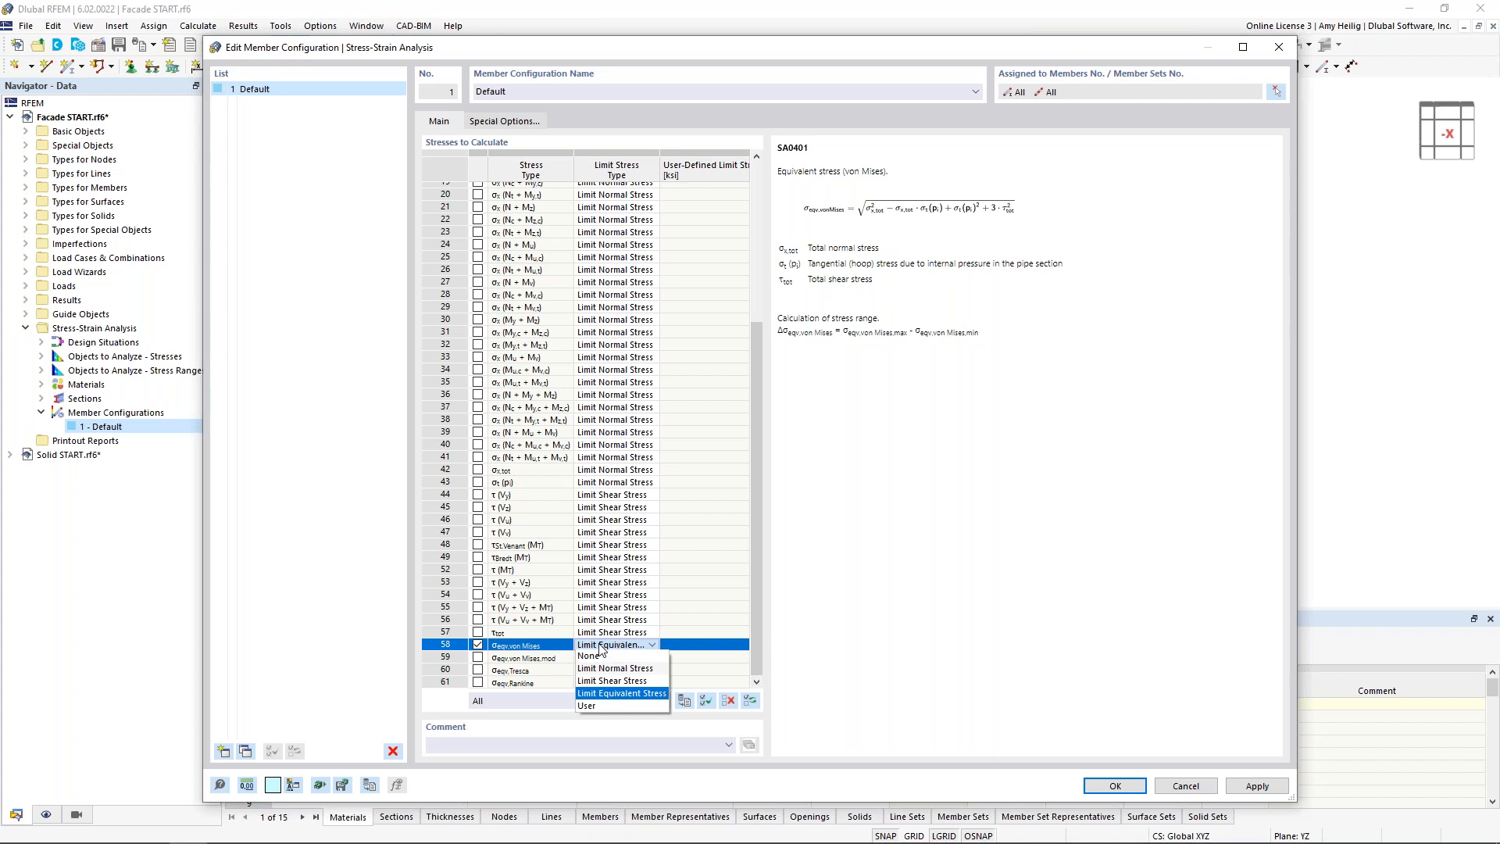
left_click(883, 606)
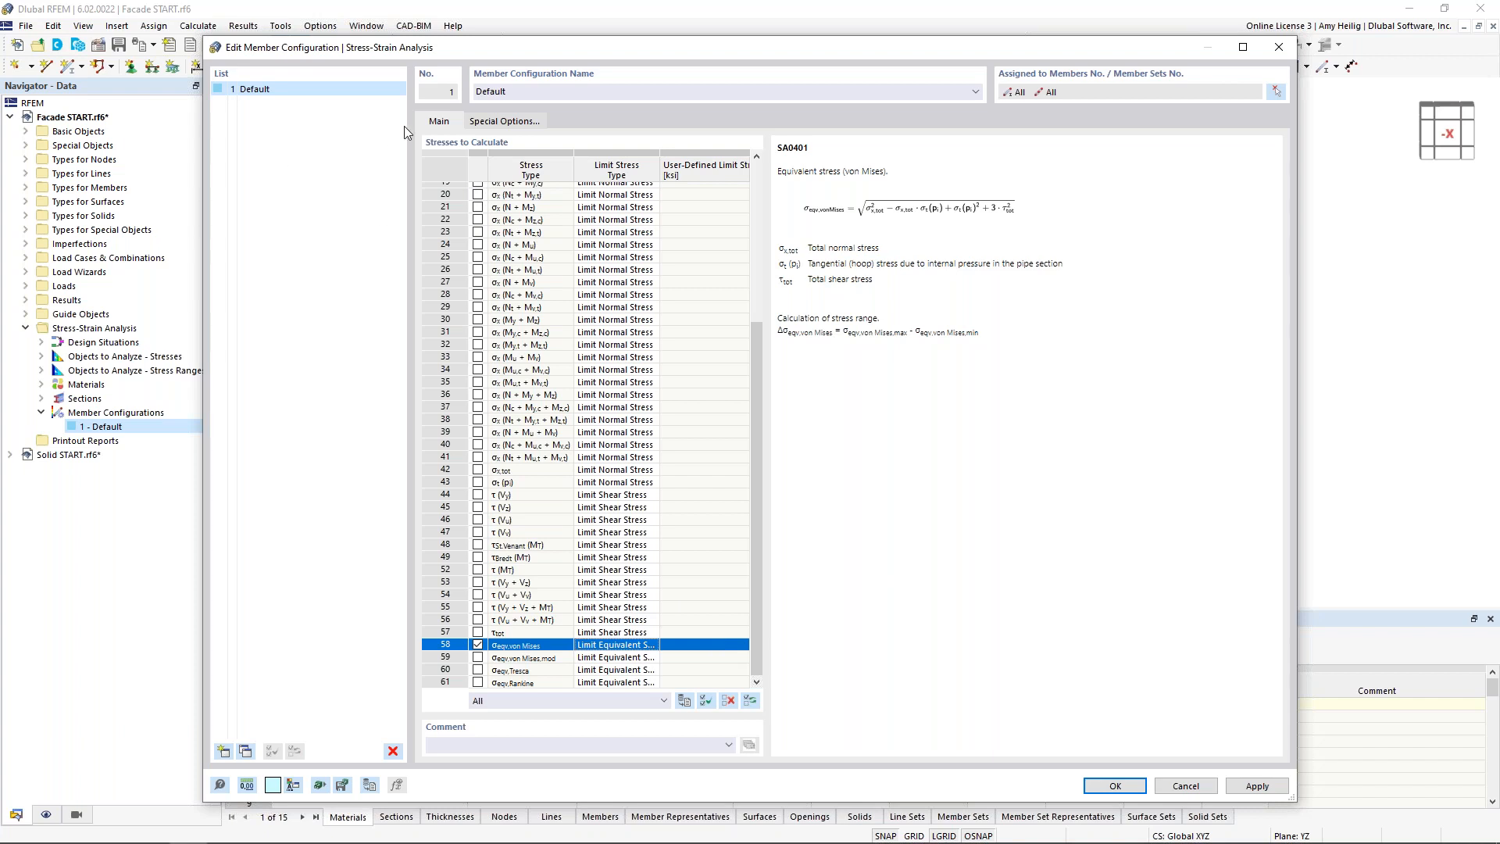
Rename the Default member configuration as Von Mises.
double_click(489, 96)
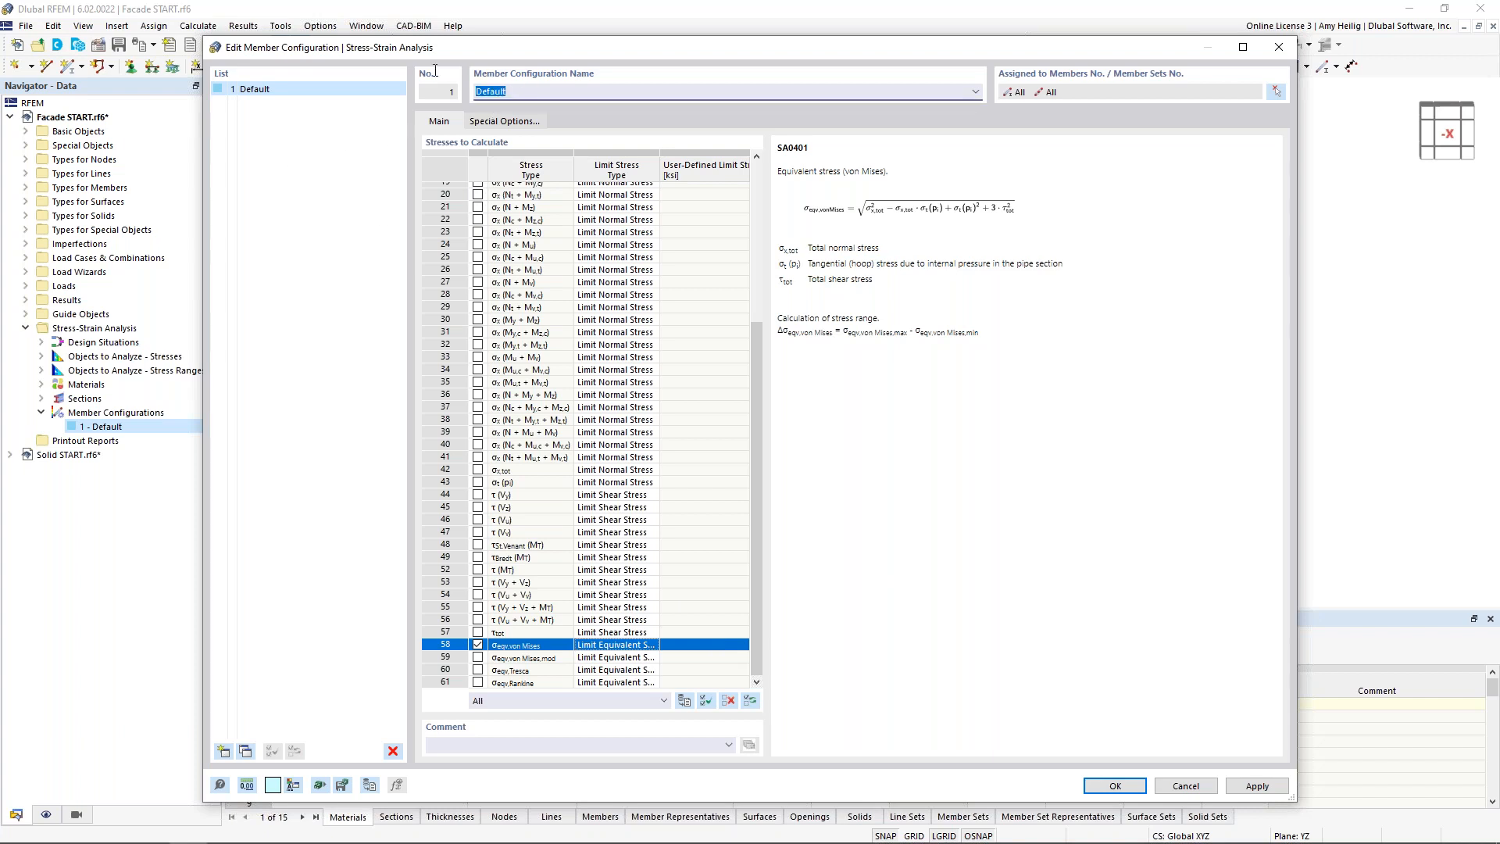
type("Von ")
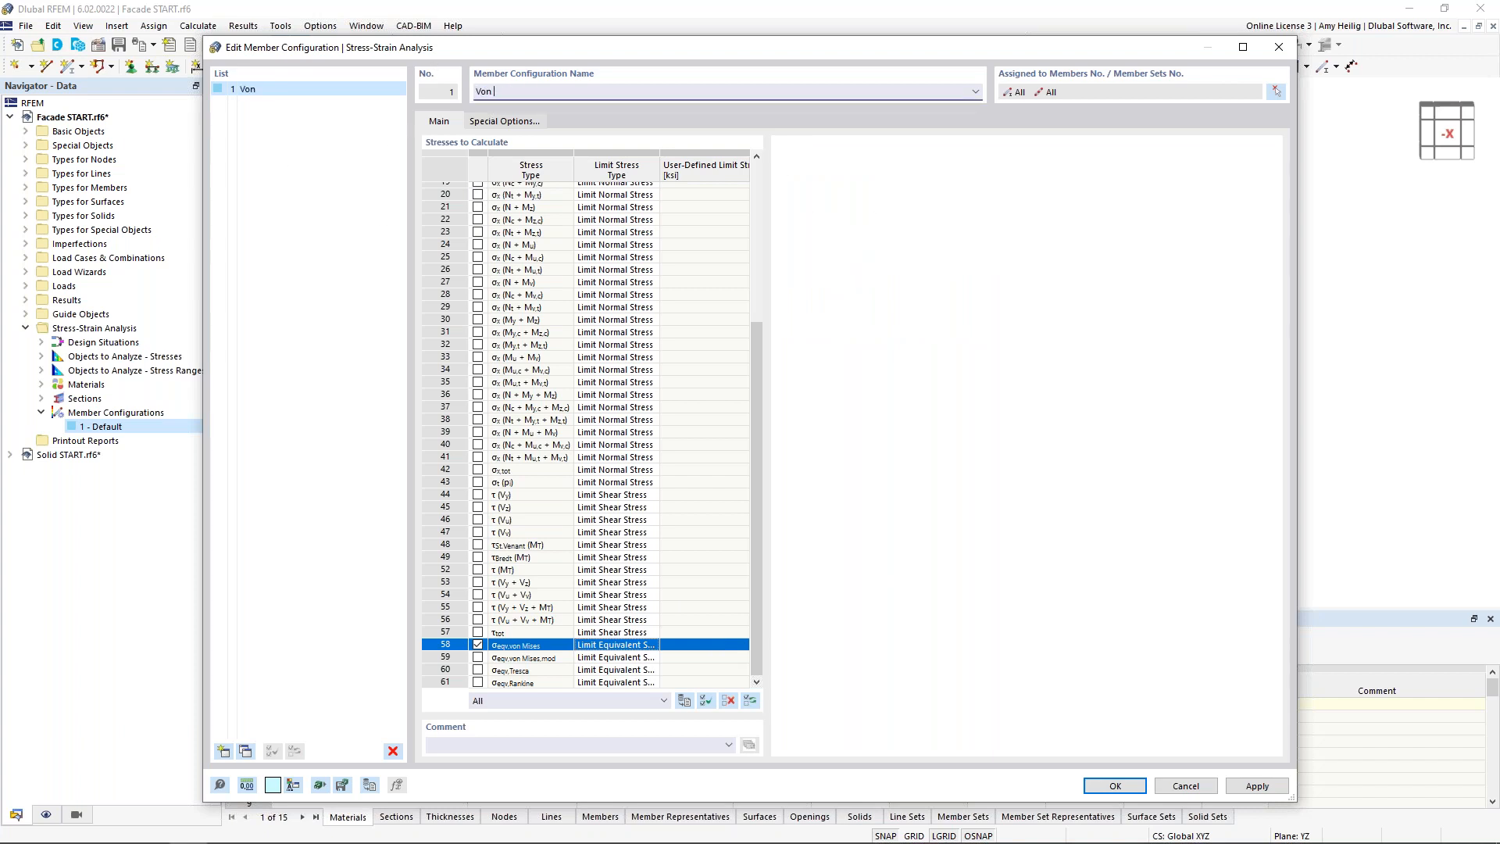
type("Mises")
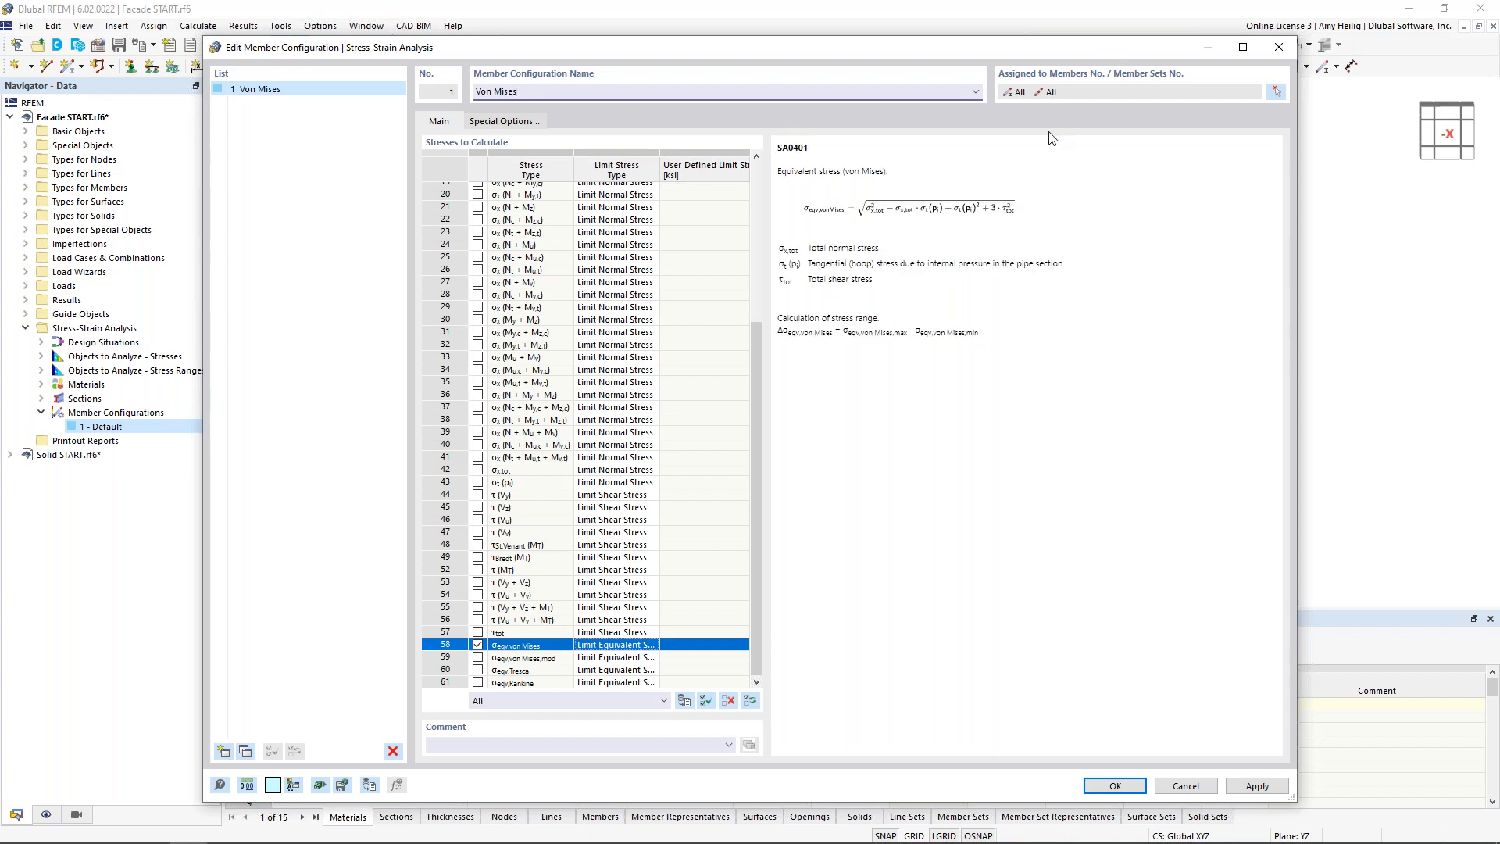
Assign the Von Mises configuration to all vertical facade members and their member sets, members 1-12 and sets 1-4.
left_click(1277, 91)
left_click_drag(545, 118, 601, 586)
left_click_drag(676, 92, 723, 579)
left_click_drag(788, 95, 830, 574)
left_click_drag(900, 88, 953, 576)
left_click(279, 286)
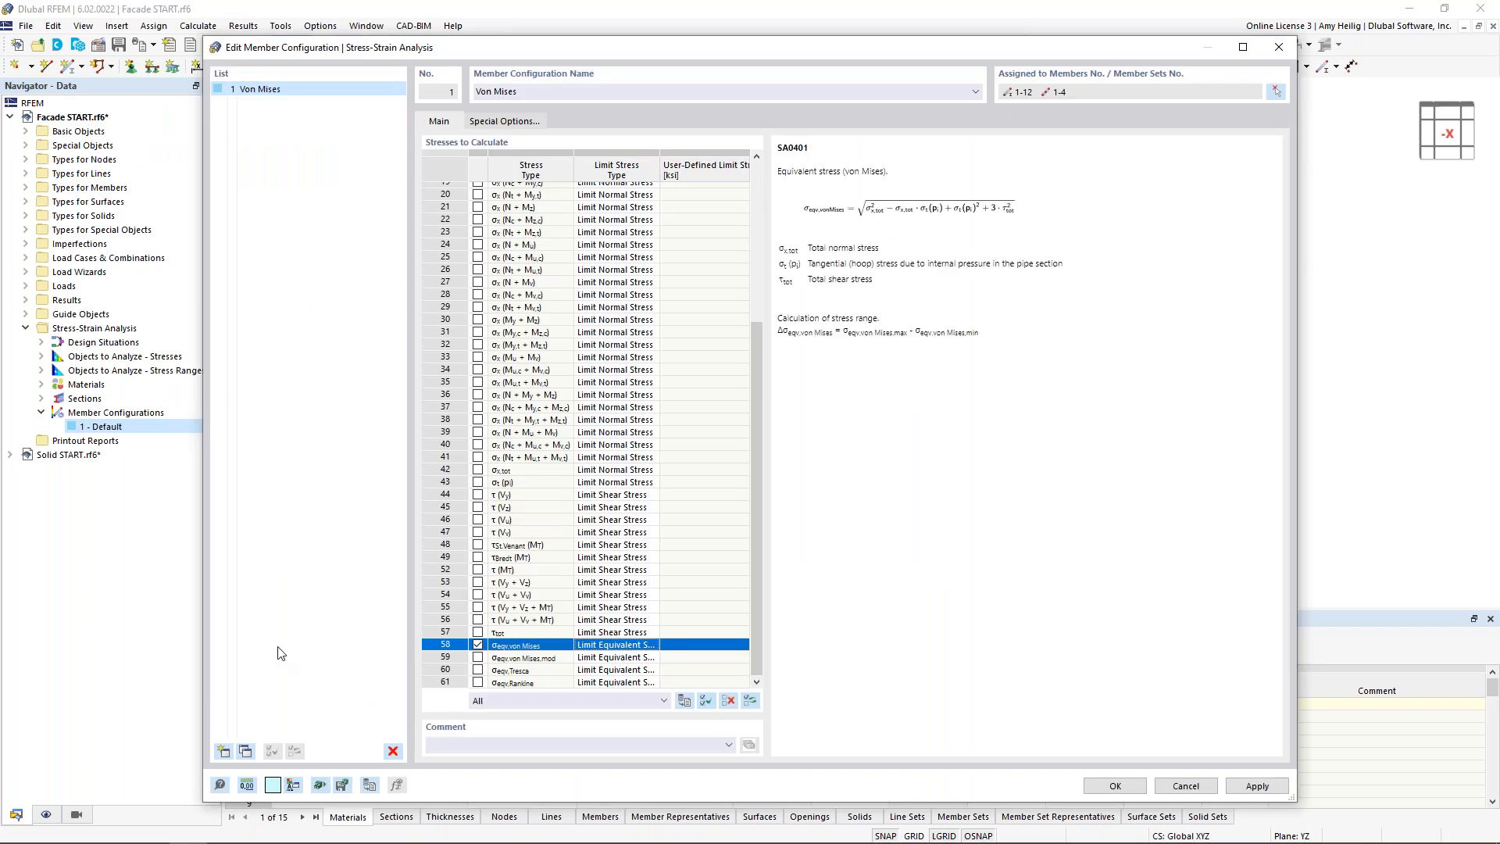
Copy the Von Mises configuration and replace von Mises with Tresca equivalent stress as the stress to calculate in the copy.
left_click(245, 751)
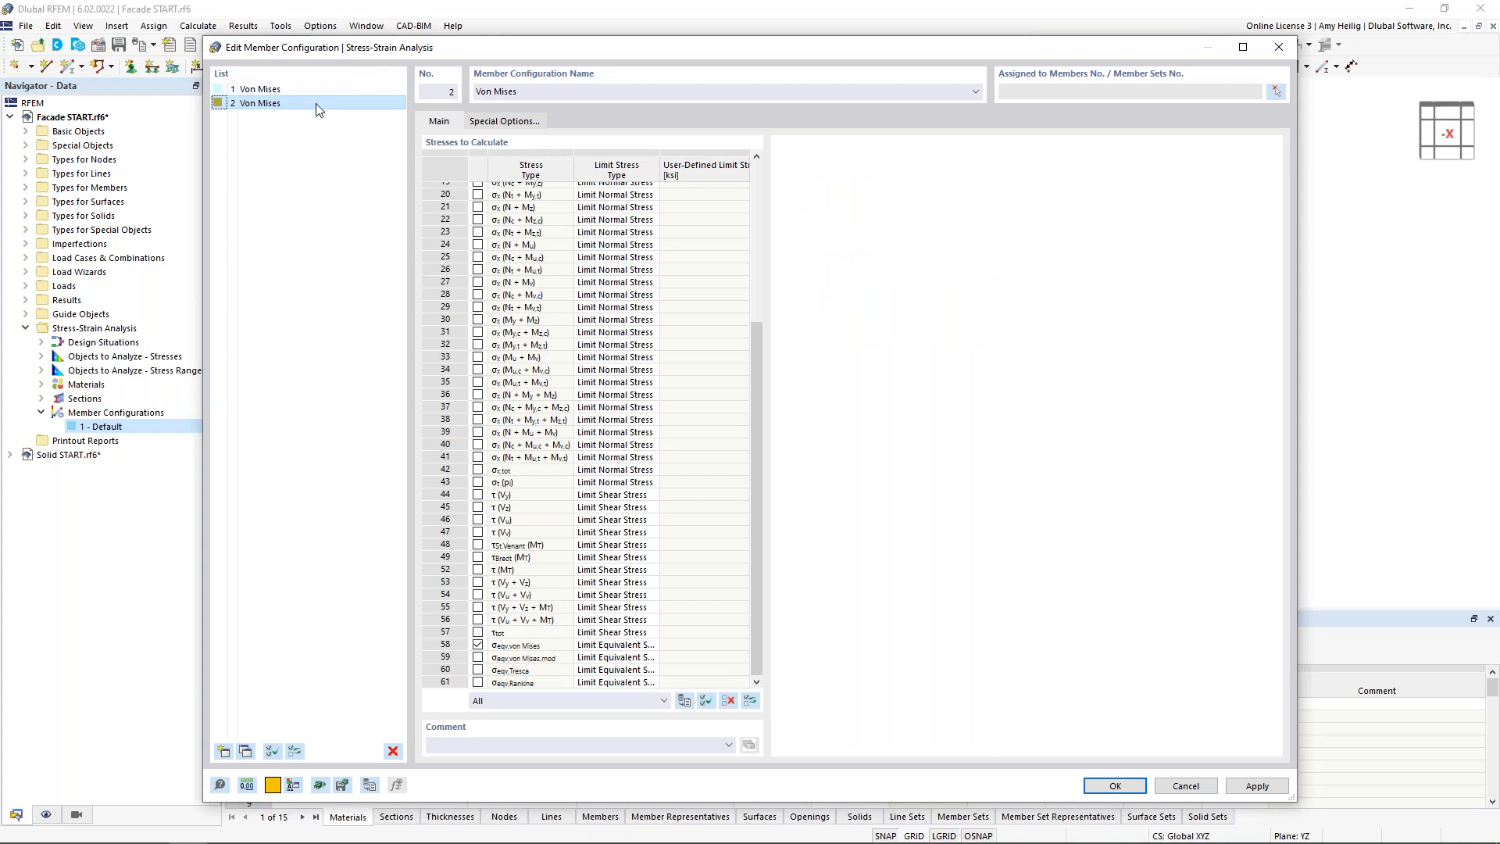
left_click(476, 648)
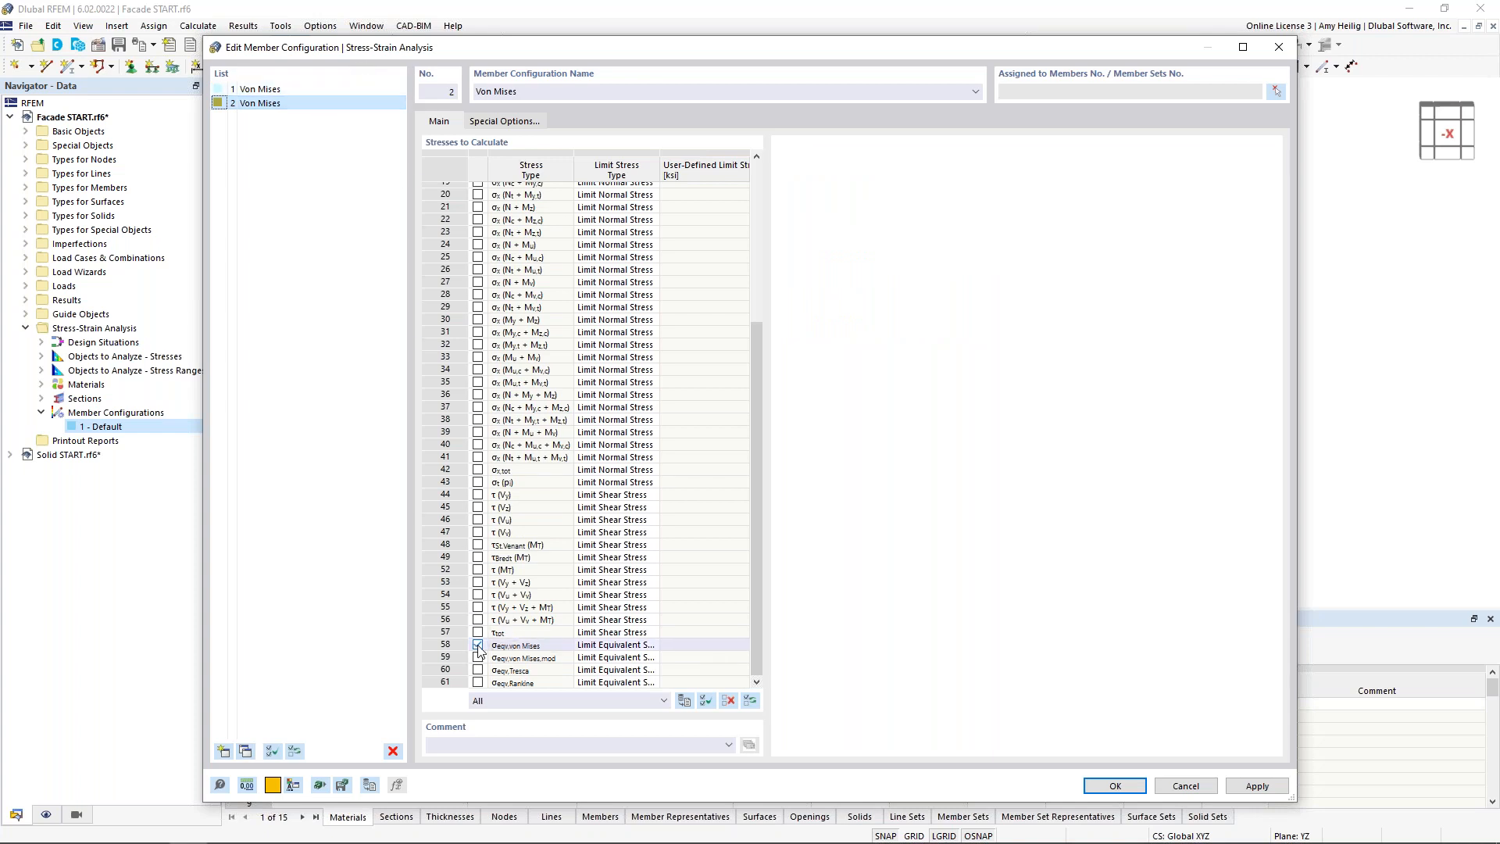
left_click(477, 669)
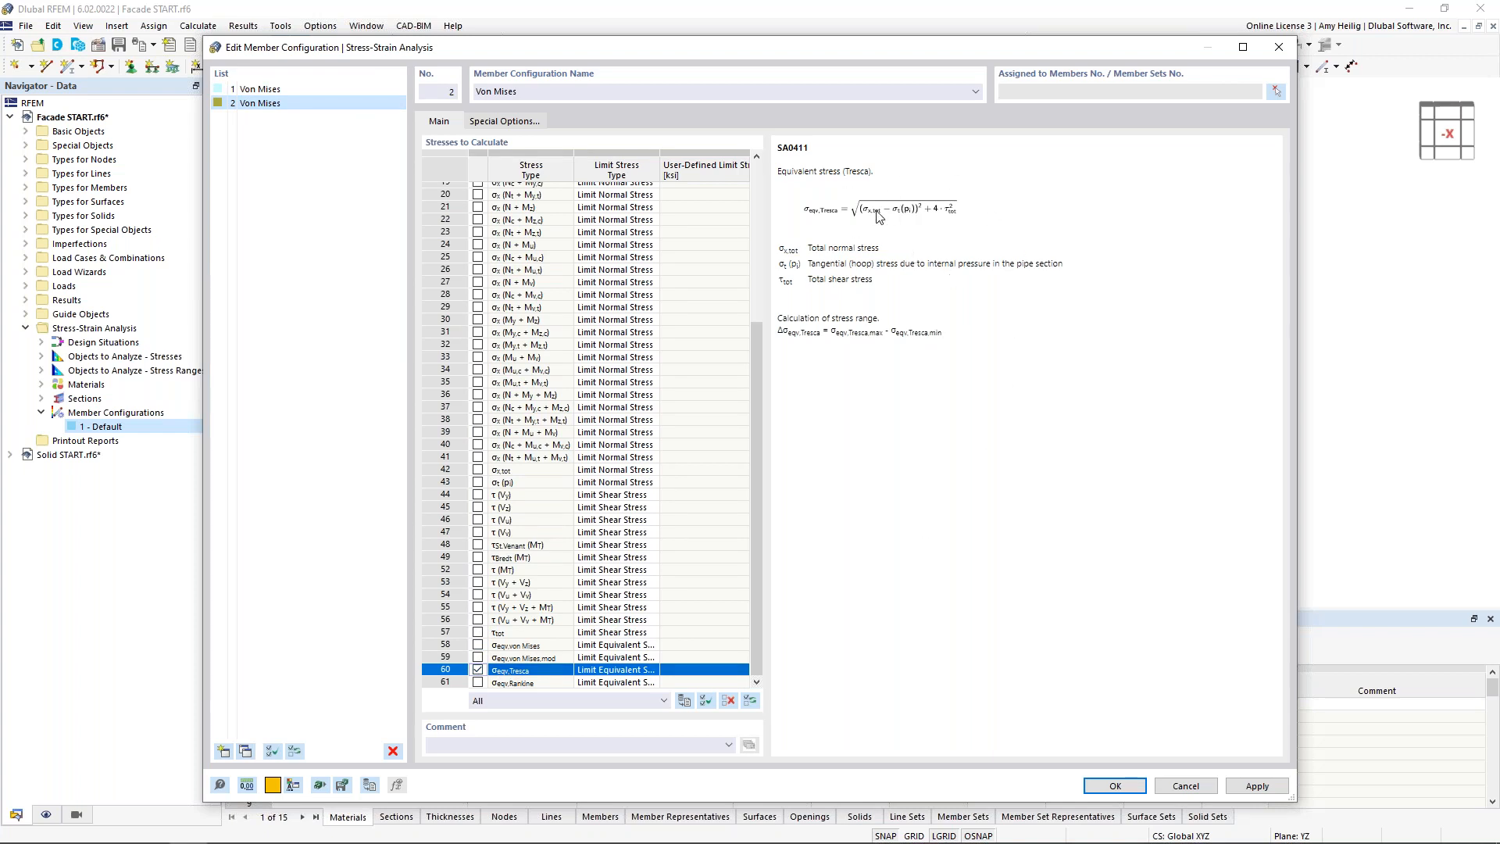
Rename the copied member configuration as Tresca.
left_click(521, 92)
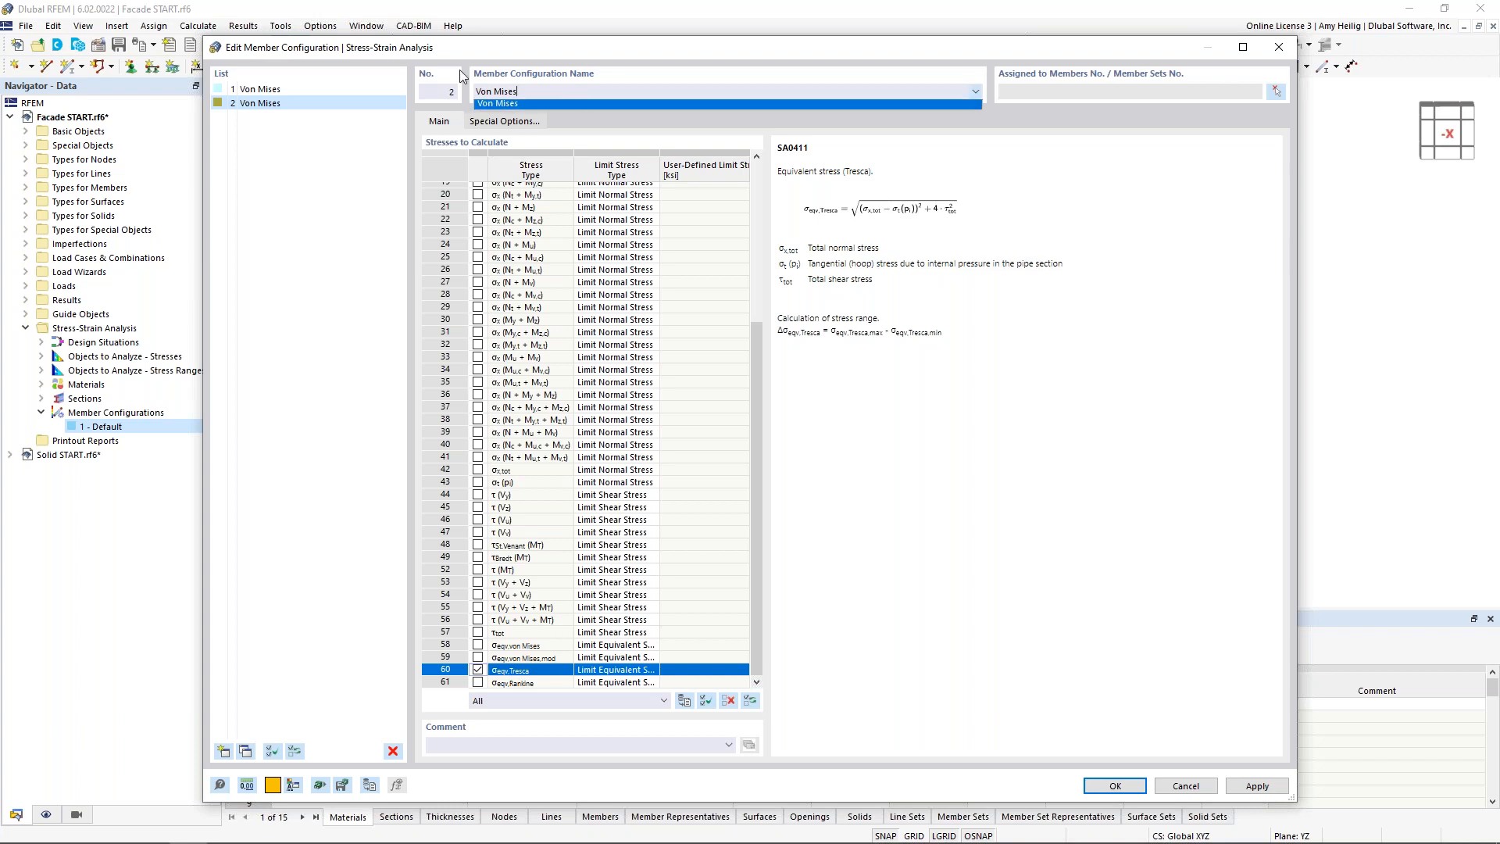
left_click(540, 99)
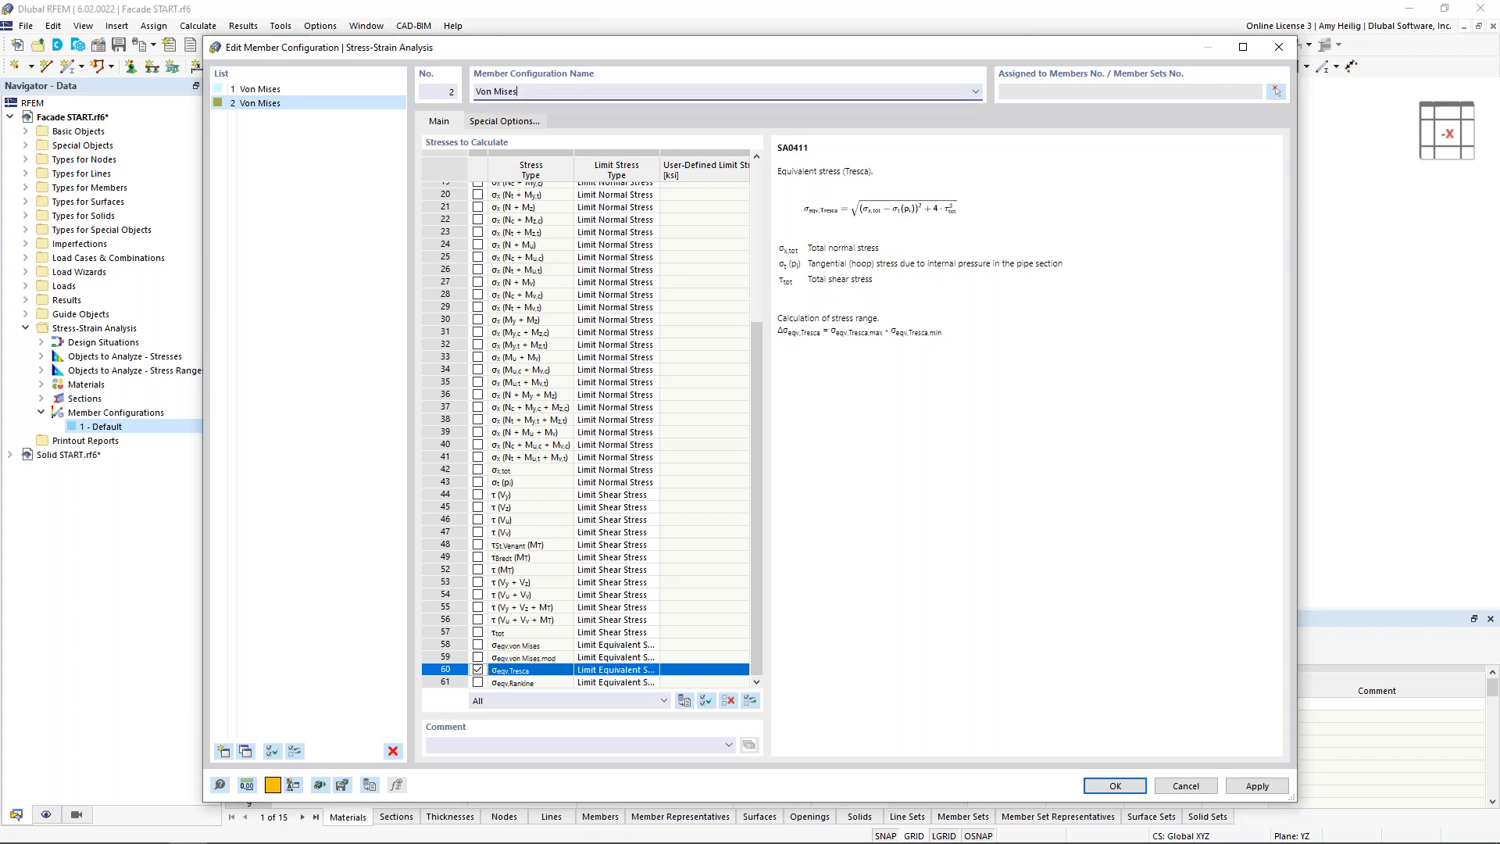
key("BackSpace")
key("BackSpace")
key("BackSpace")
key("BackSpace")
key("BackSpace")
key("BackSpace")
key("BackSpace")
key("BackSpace")
key("BackSpace")
type("Tres")
Assign the Tresca configuration to all horizontal facade members, numbers 13-24, and accept both member configurations.
left_click(1276, 92)
left_click_drag(567, 93, 975, 129)
left_click_drag(557, 227, 950, 248)
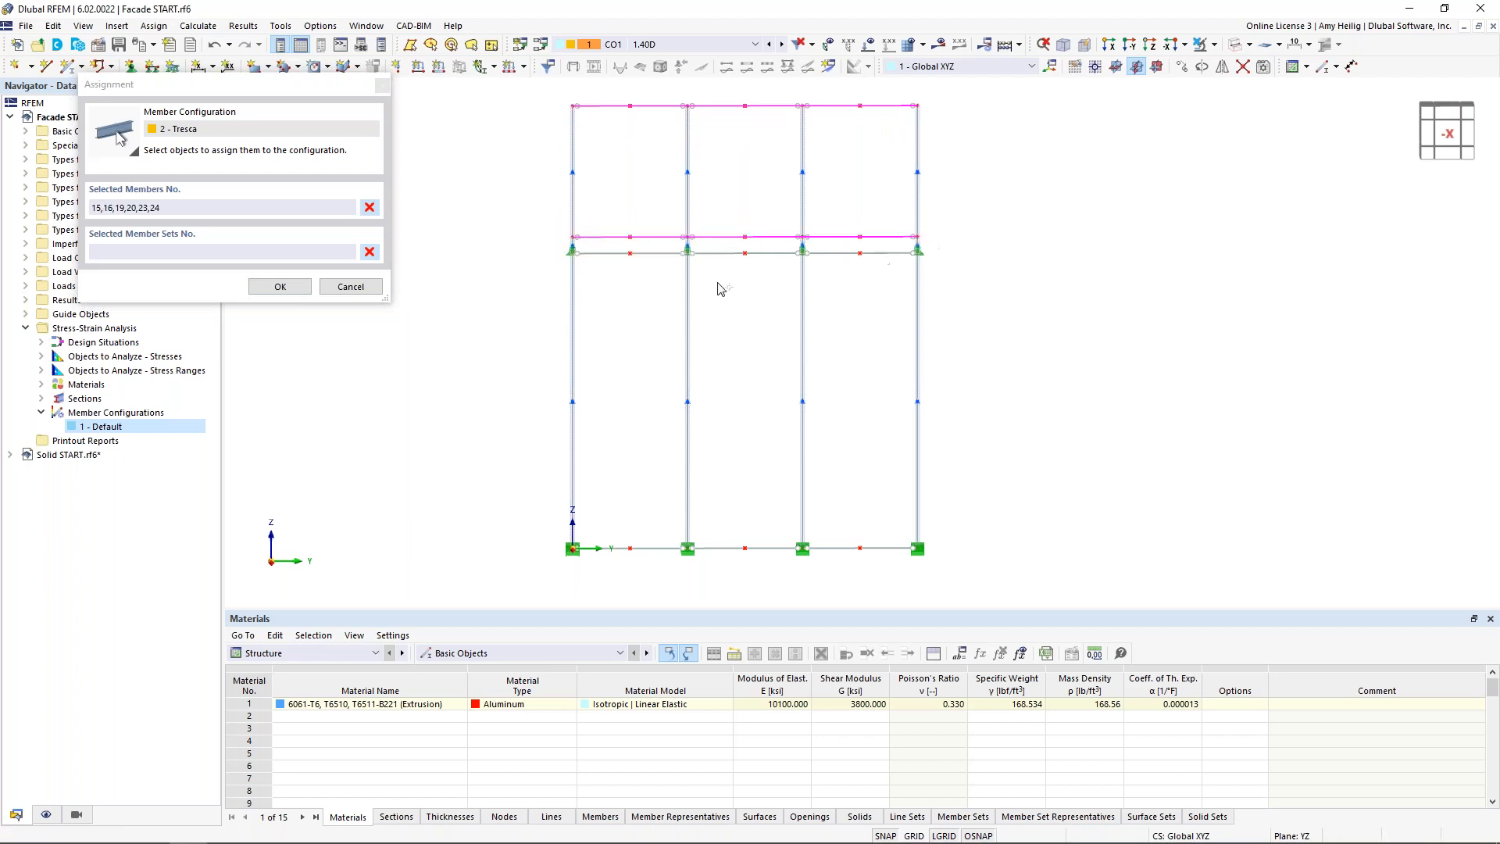
left_click_drag(539, 244, 947, 281)
left_click_drag(535, 525, 951, 568)
left_click(279, 286)
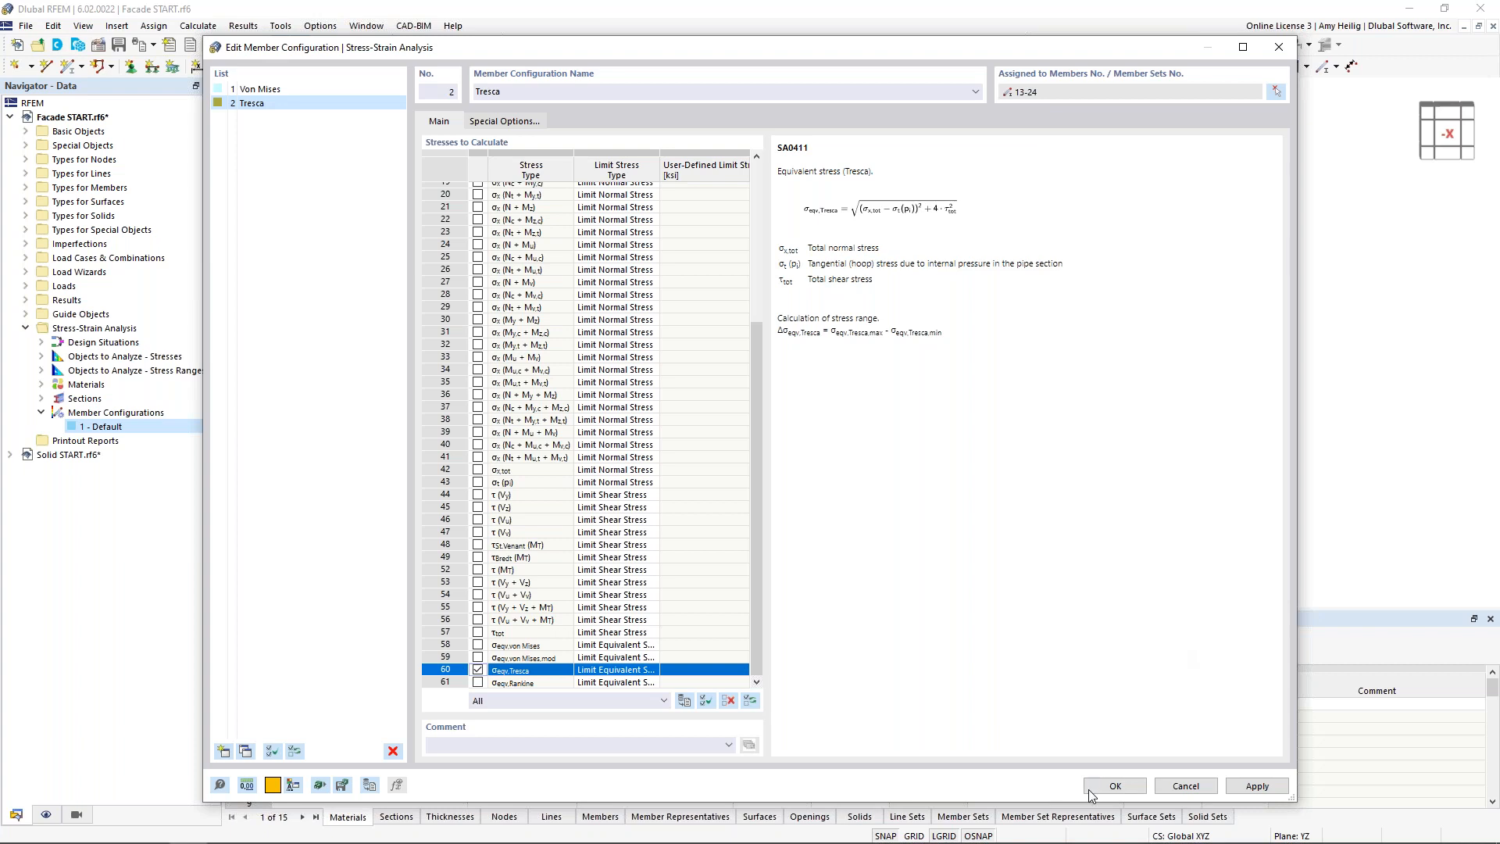
left_click(1113, 785)
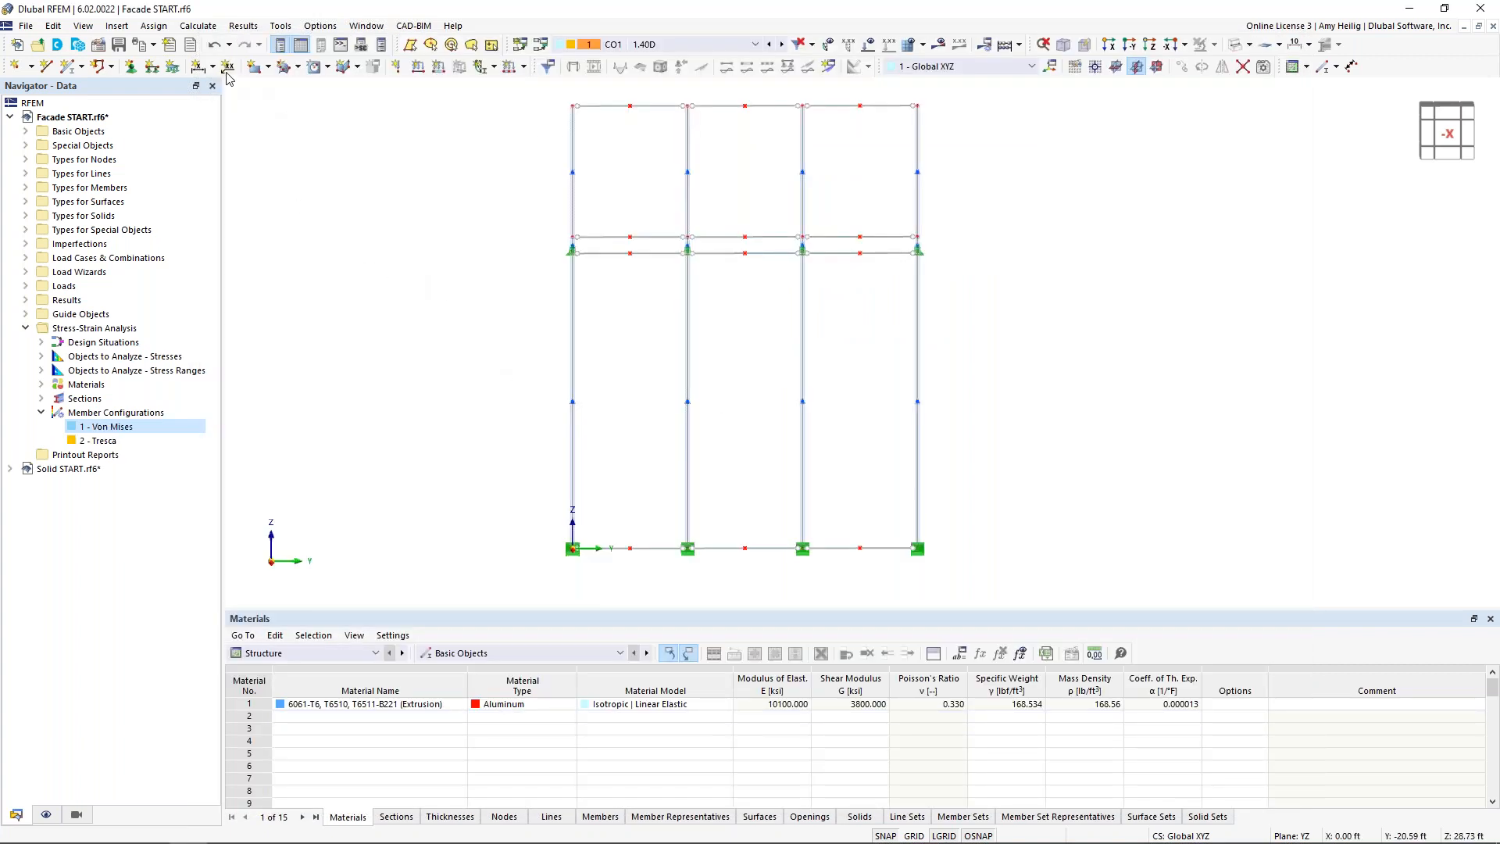
Run the full calculation of the facade model to produce its static analysis and stress results.
left_click(198, 25)
left_click(217, 61)
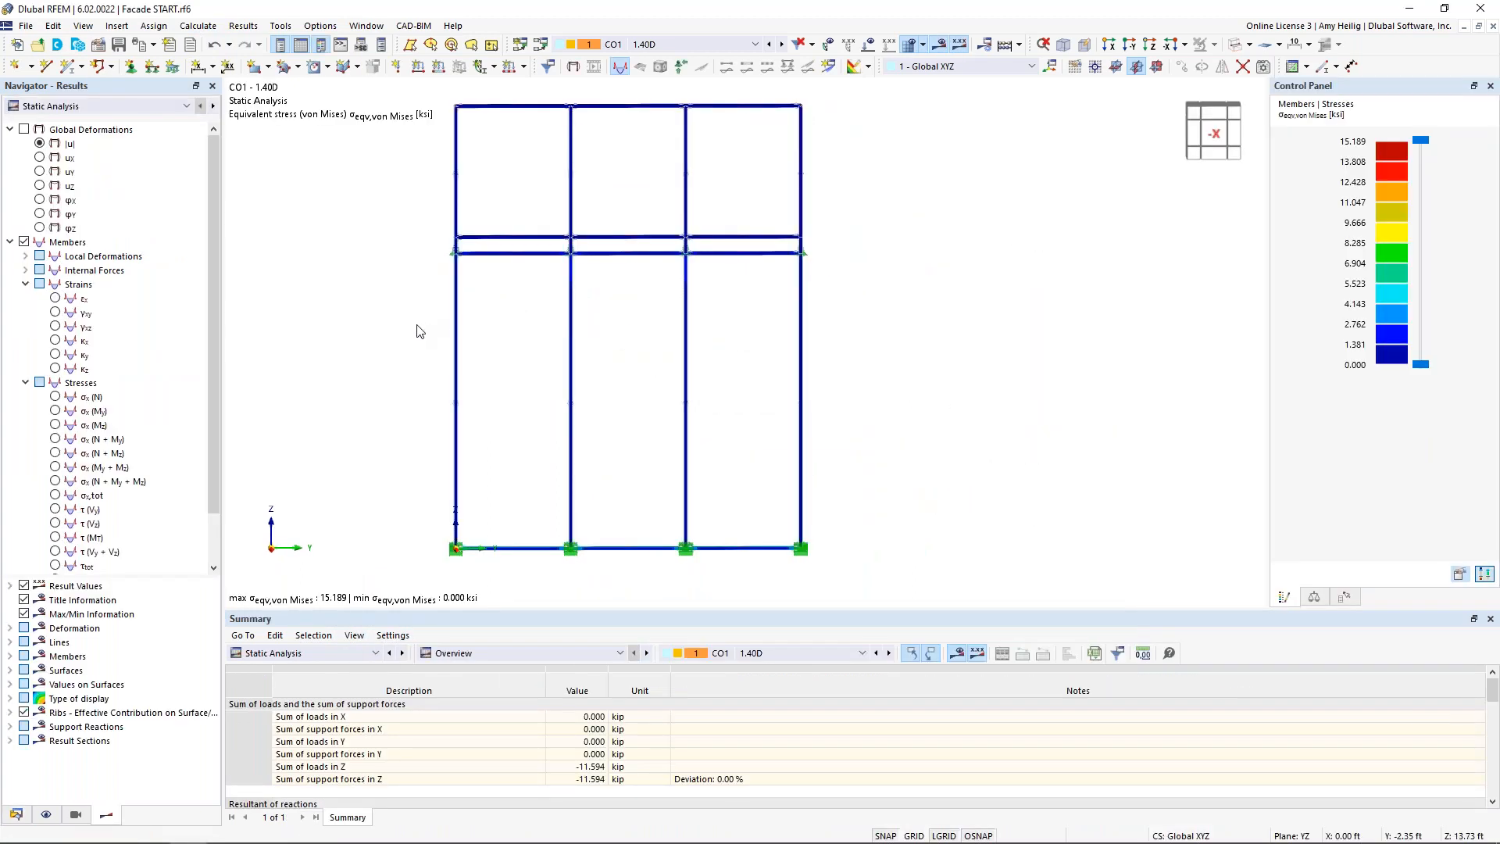
Show the static analysis results of load combination CO2 (1.20D + W) as global deformations of the facade.
middle_click_drag(412, 325, 527, 329)
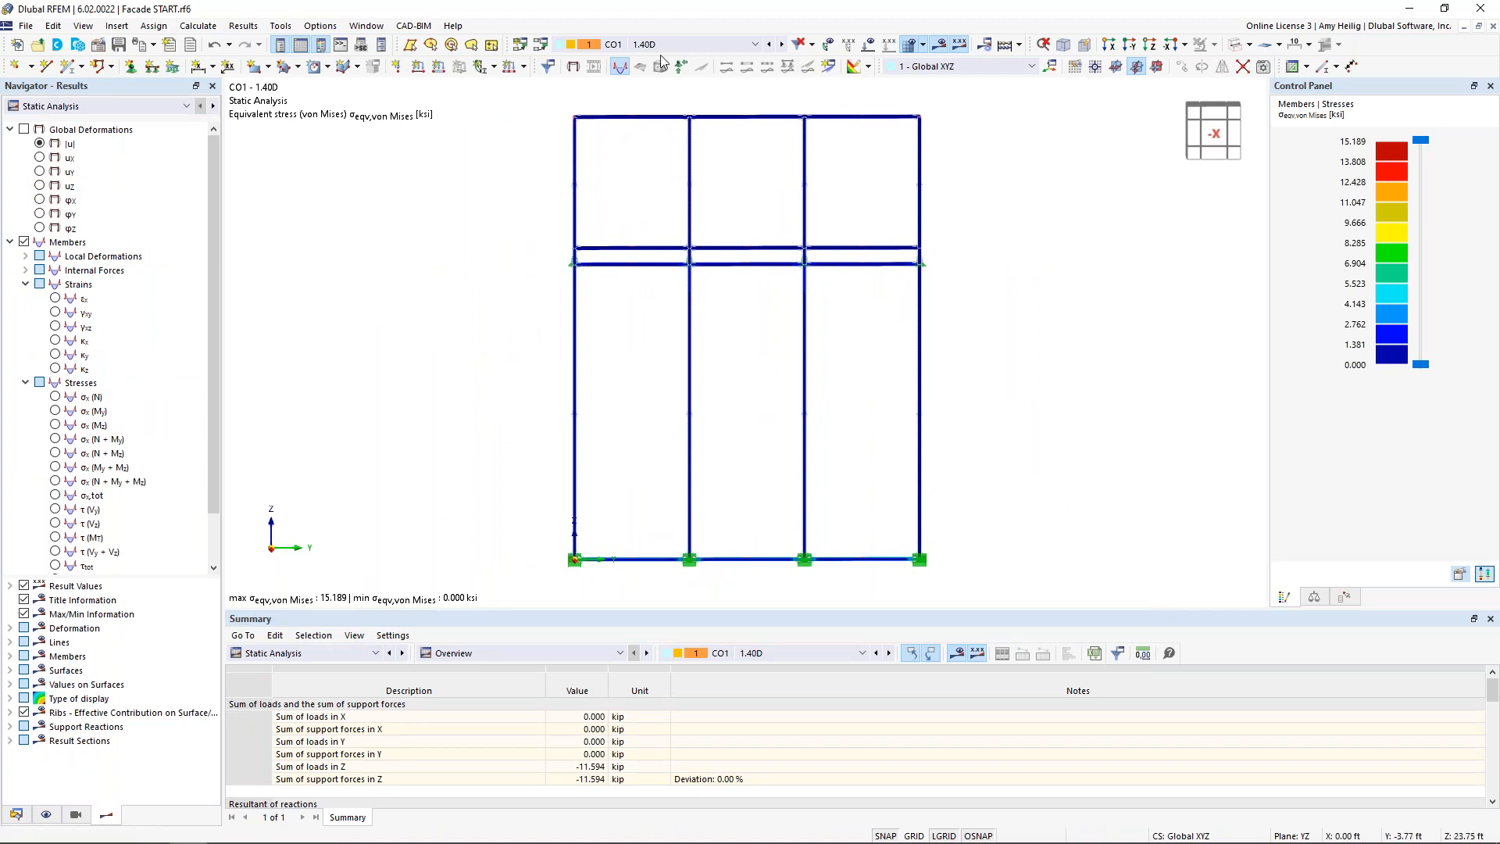
left_click(685, 46)
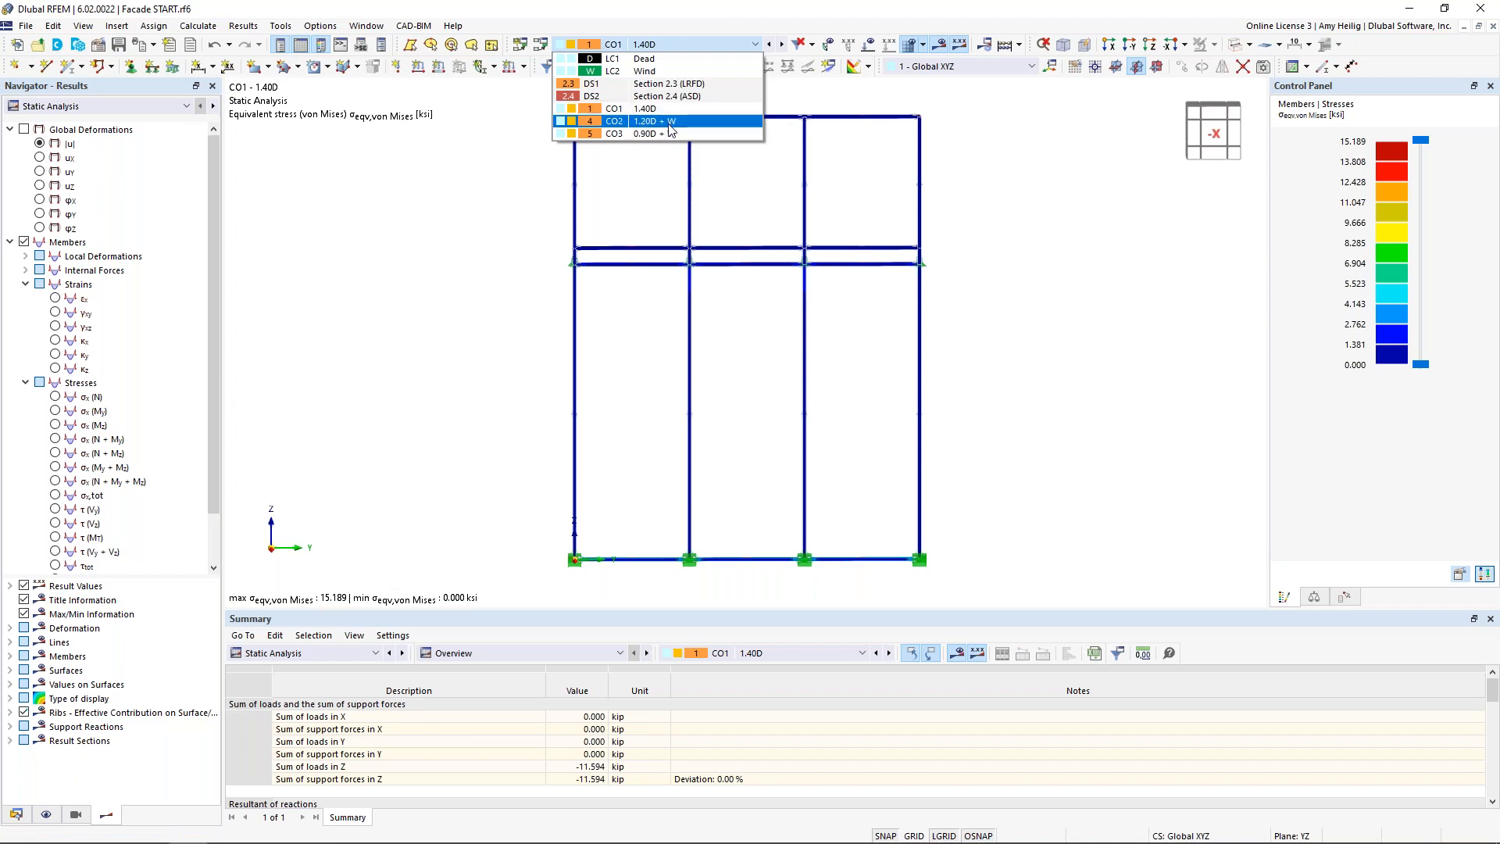
left_click(670, 125)
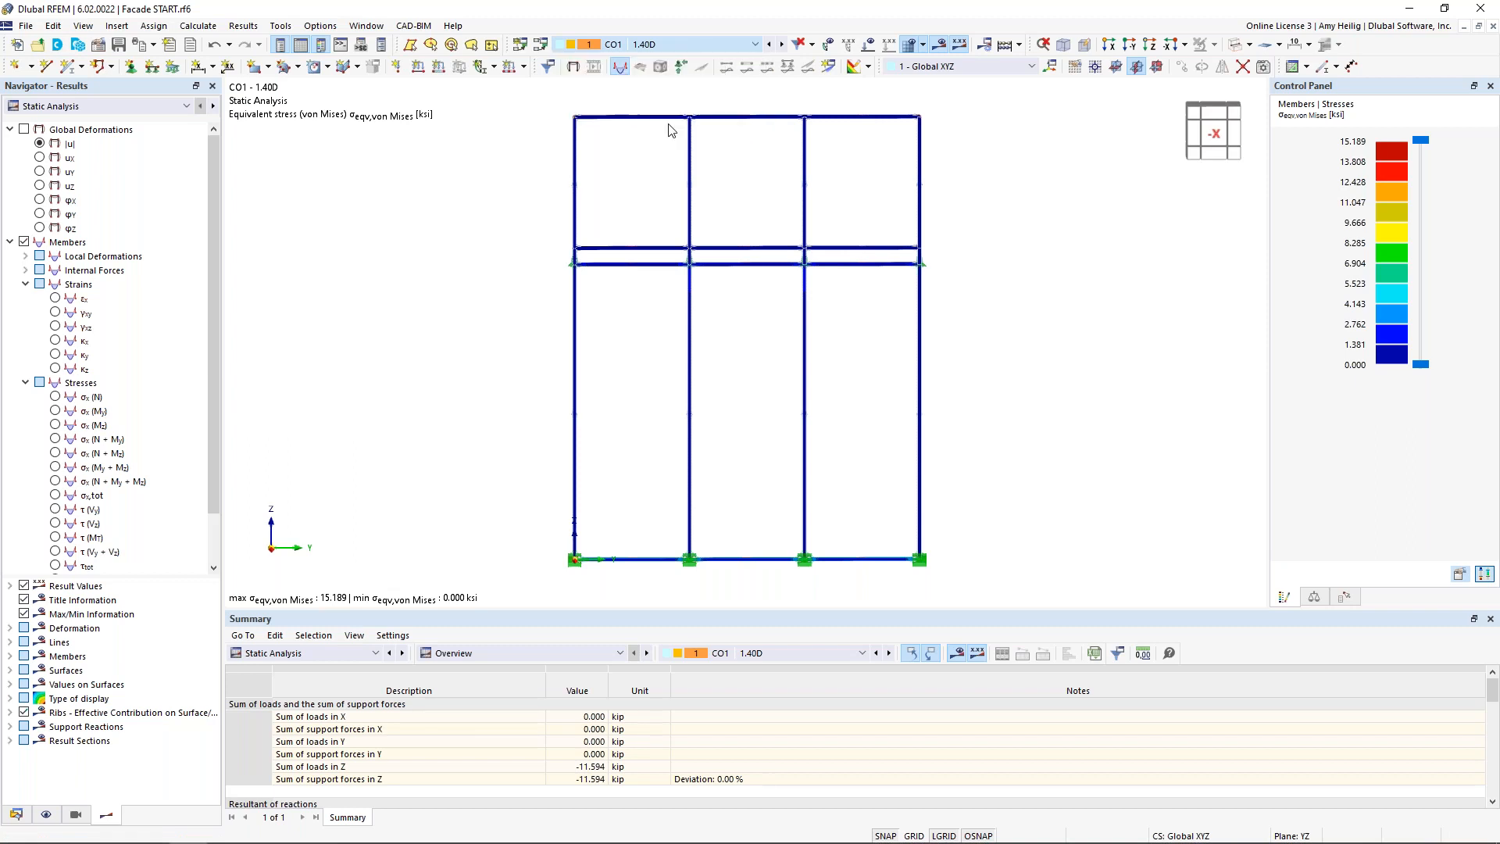
left_click(65, 108)
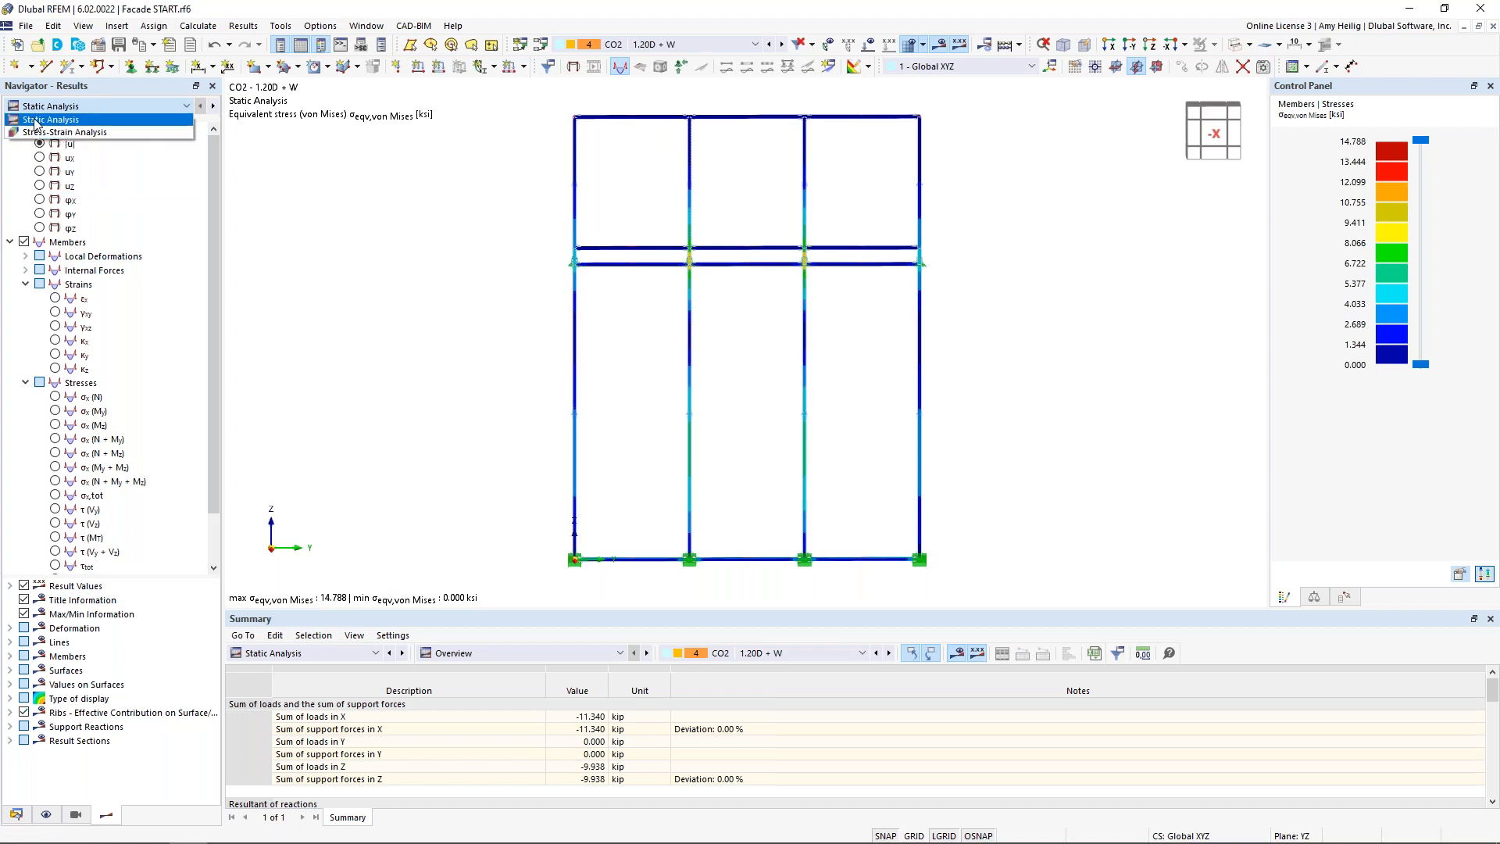
left_click(36, 121)
left_click(25, 130)
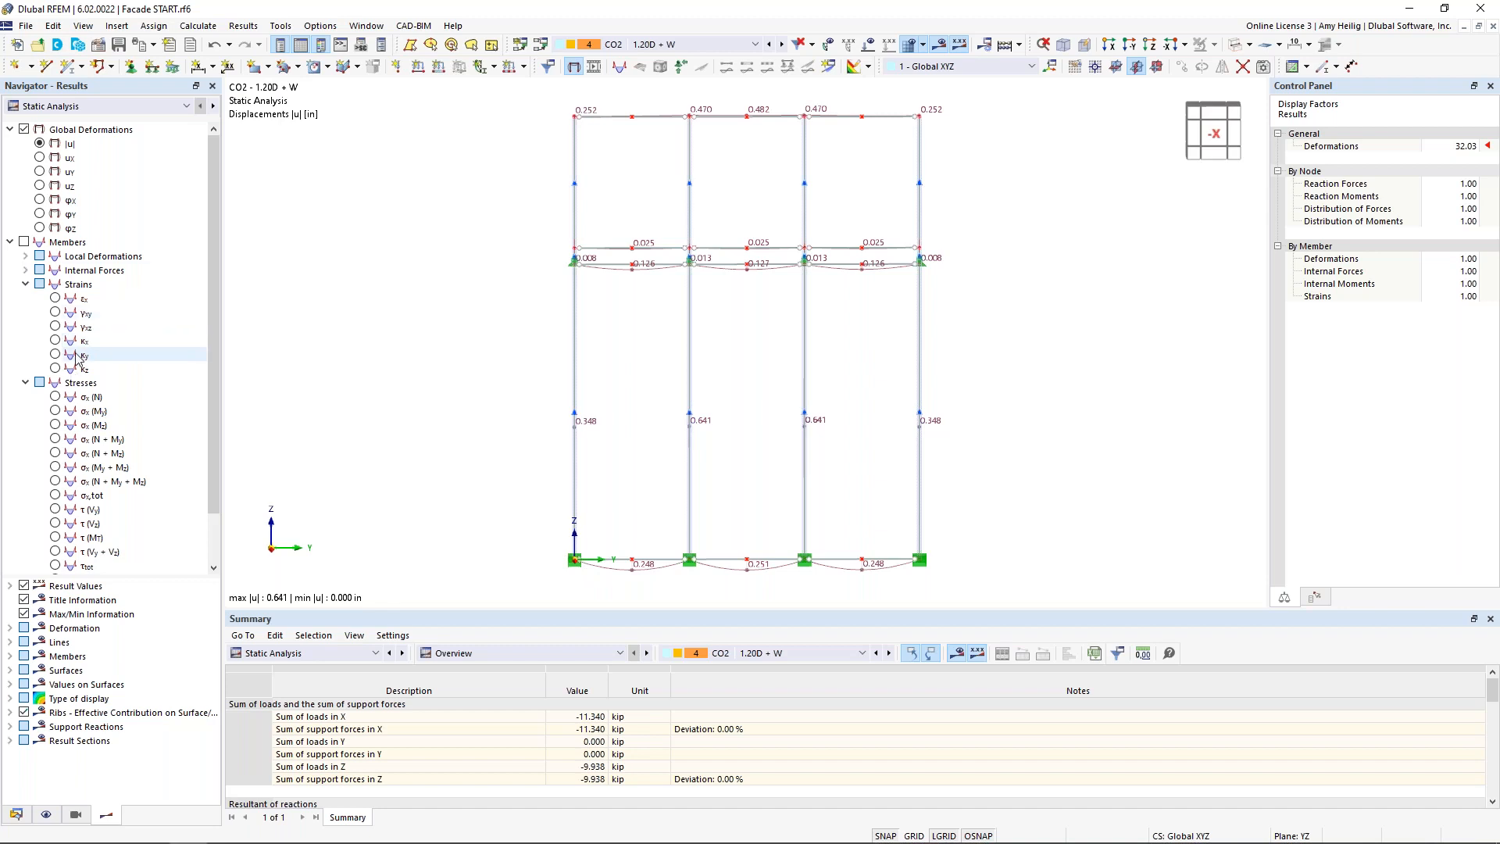
View the member stresses for CO2 one by one: normal stress from N, shear stress from Vy and von Mises equivalent stress.
scroll(84, 358, "down", 2)
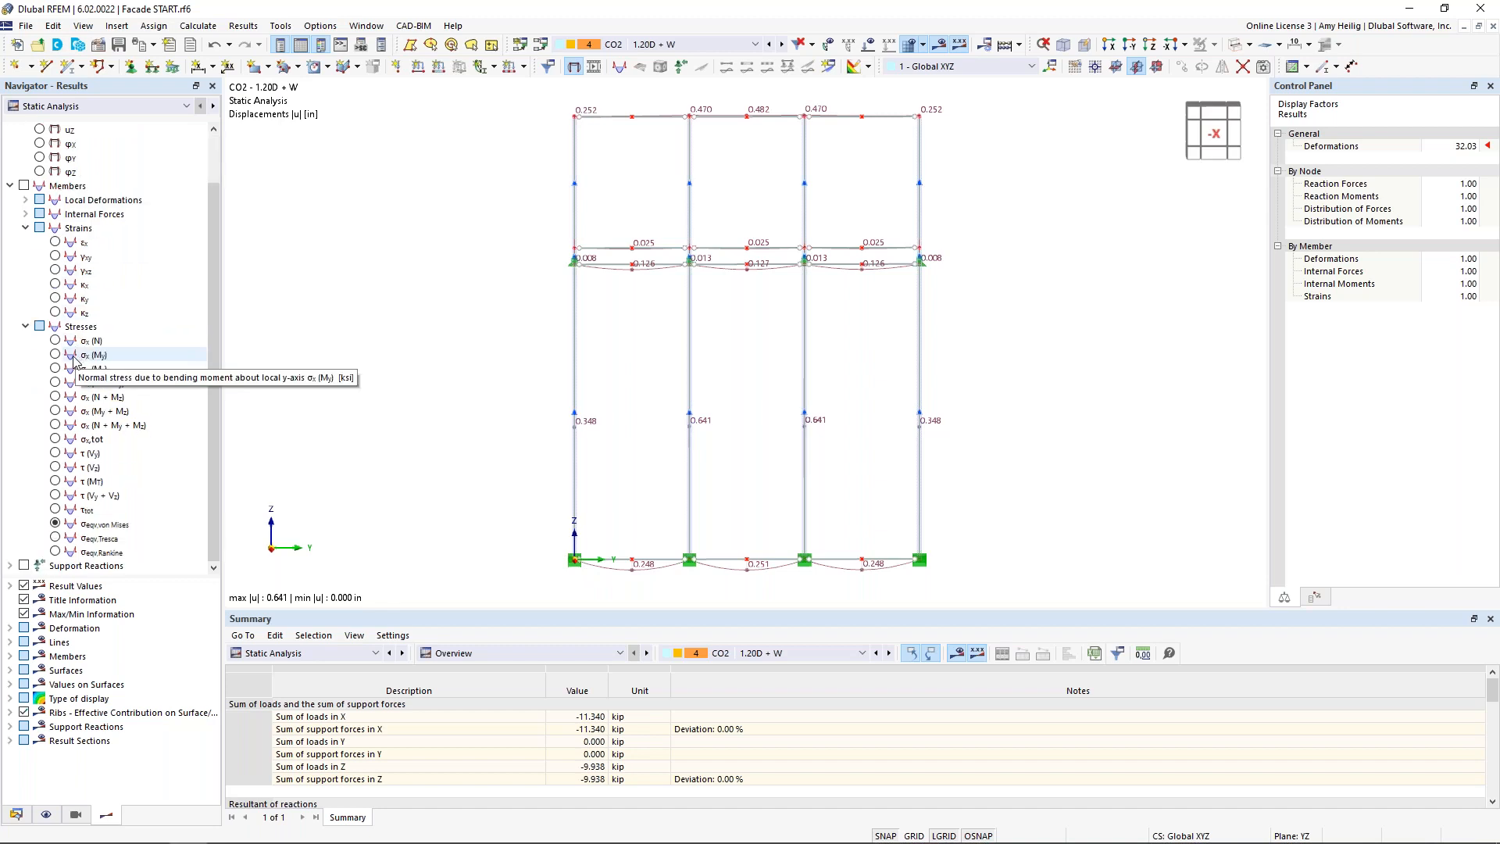
left_click(55, 340)
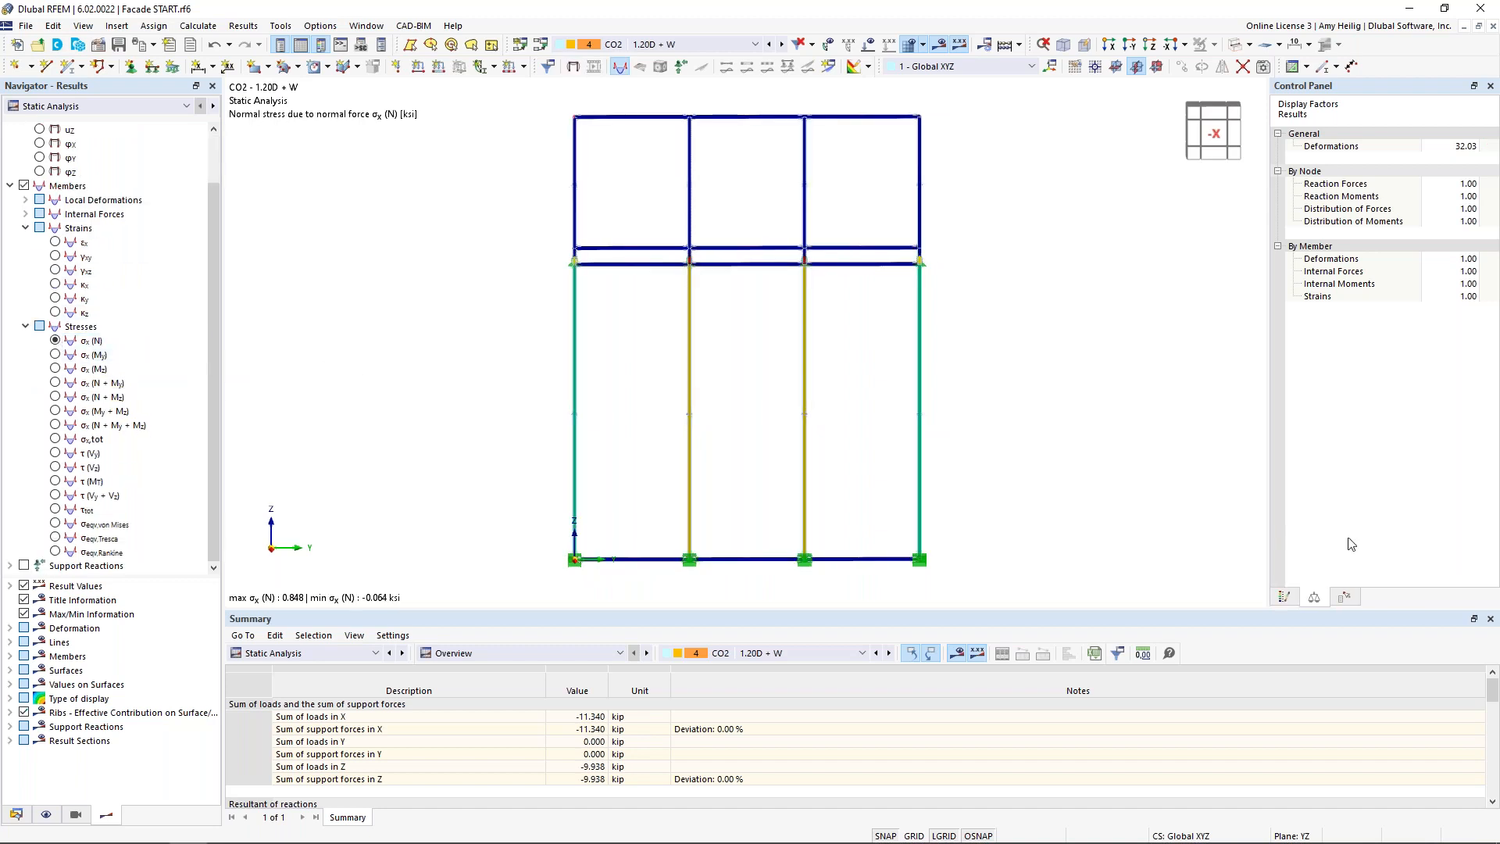
left_click(1289, 597)
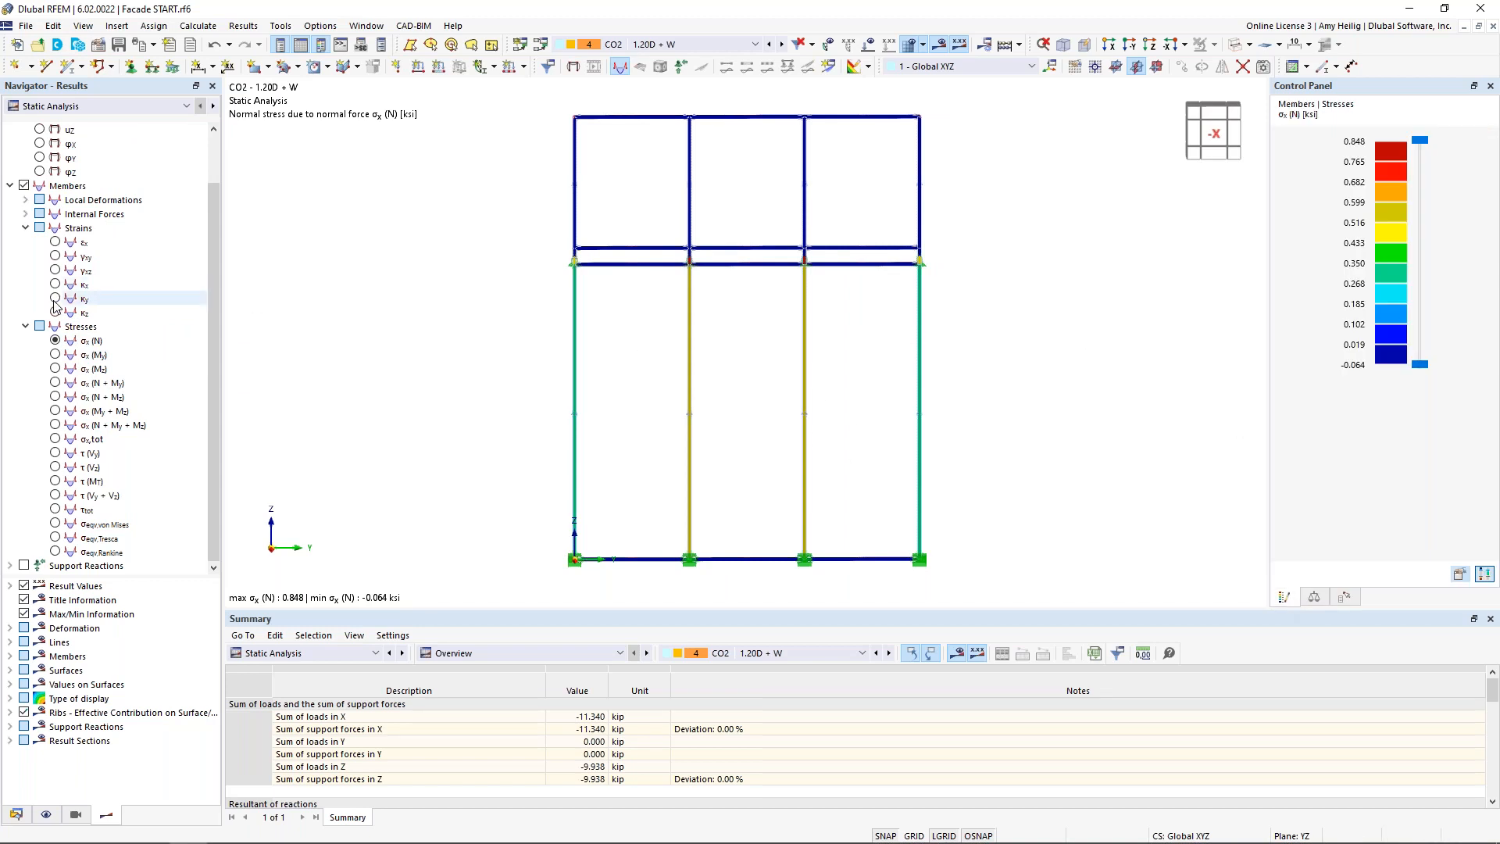
left_click(55, 452)
left_click(55, 523)
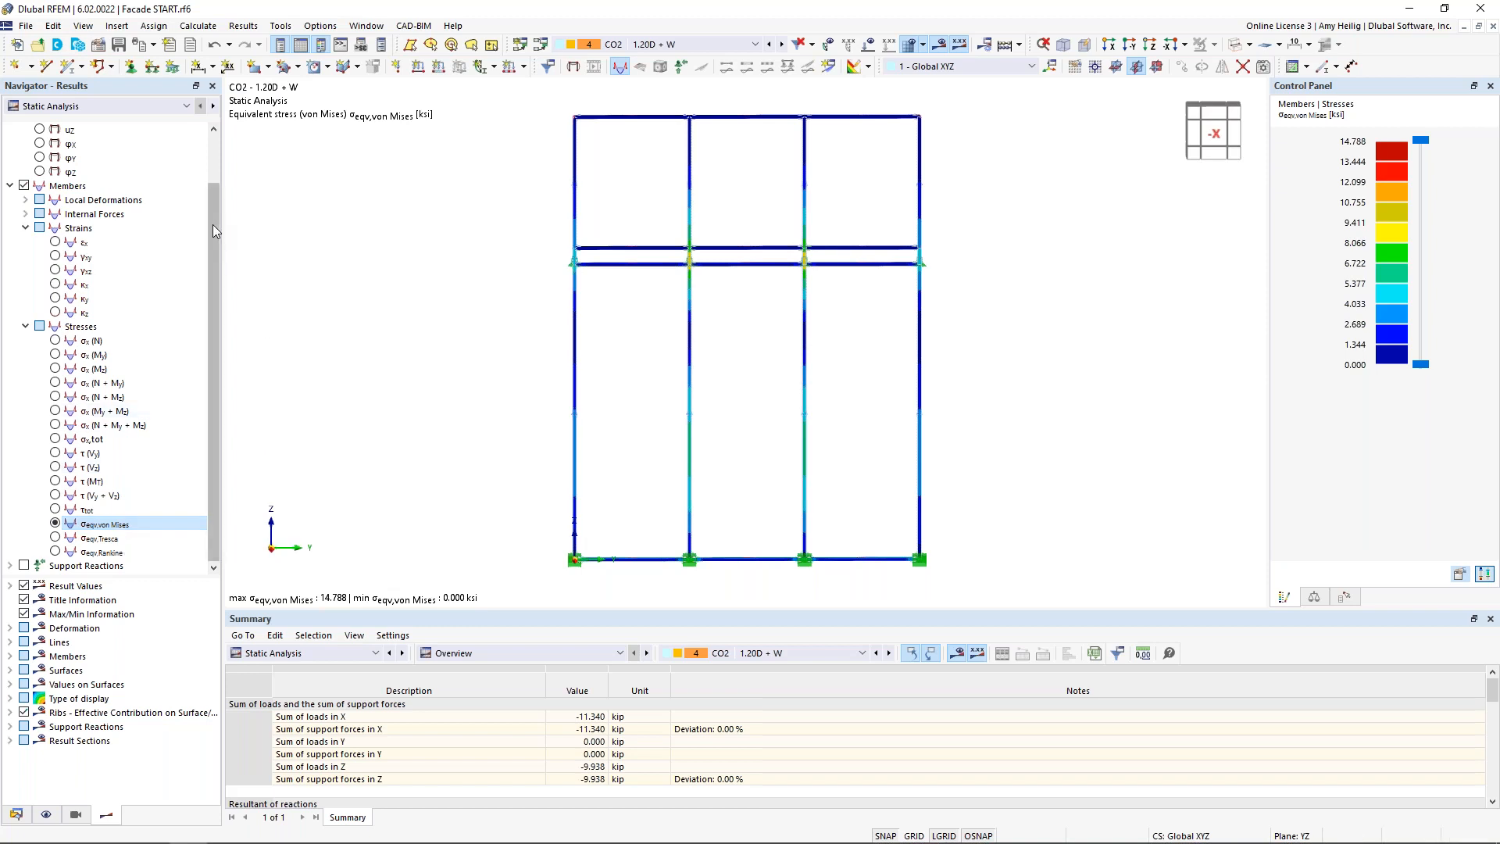
Switch to the Stress-Strain Analysis results and inspect the result details of the non-designable entry for members 1-12.
left_click(173, 105)
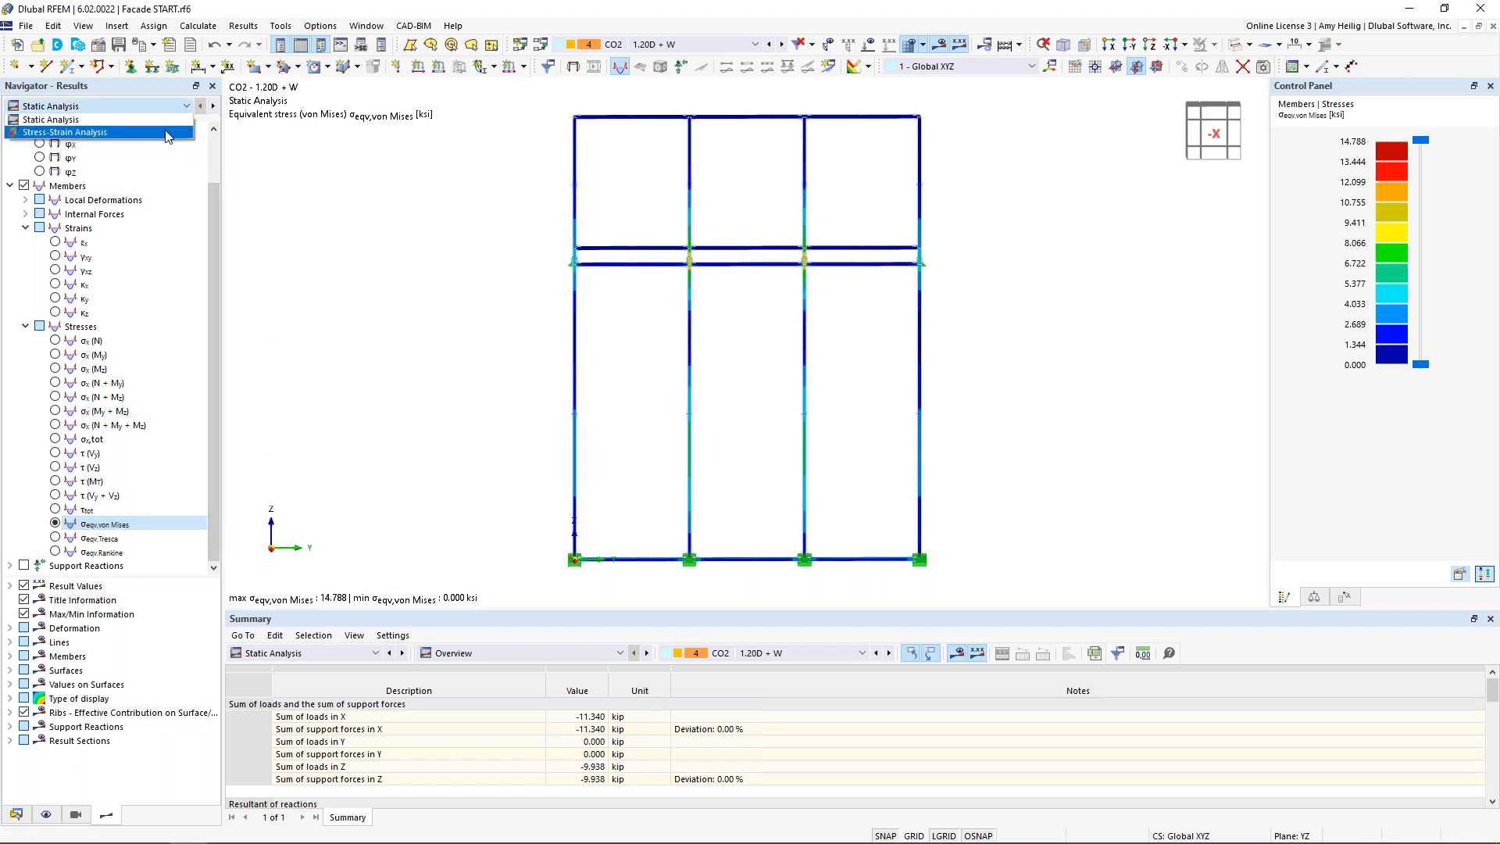
left_click(168, 134)
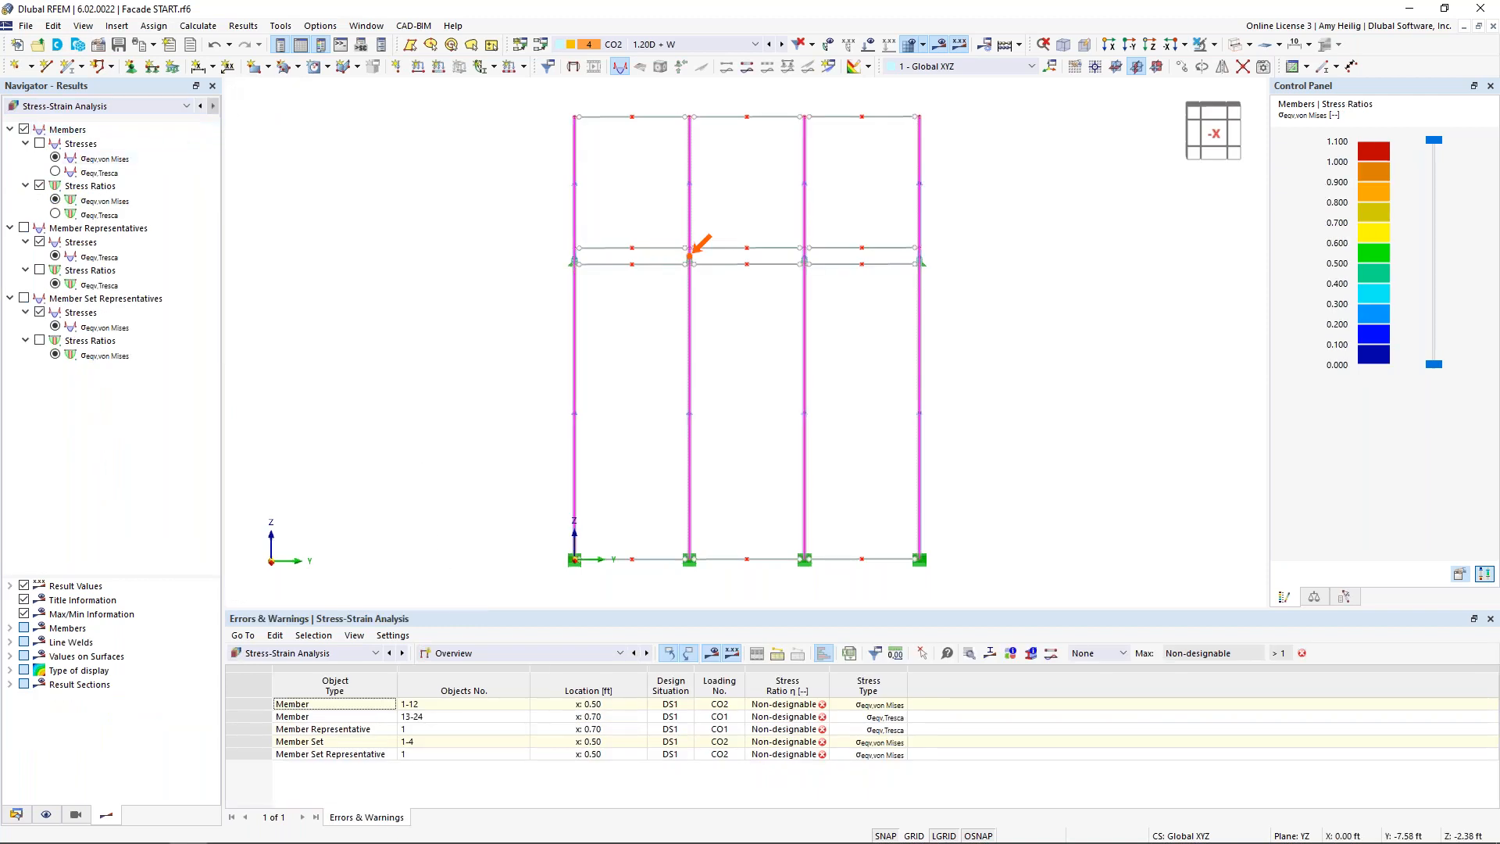
left_click_drag(454, 607, 469, 512)
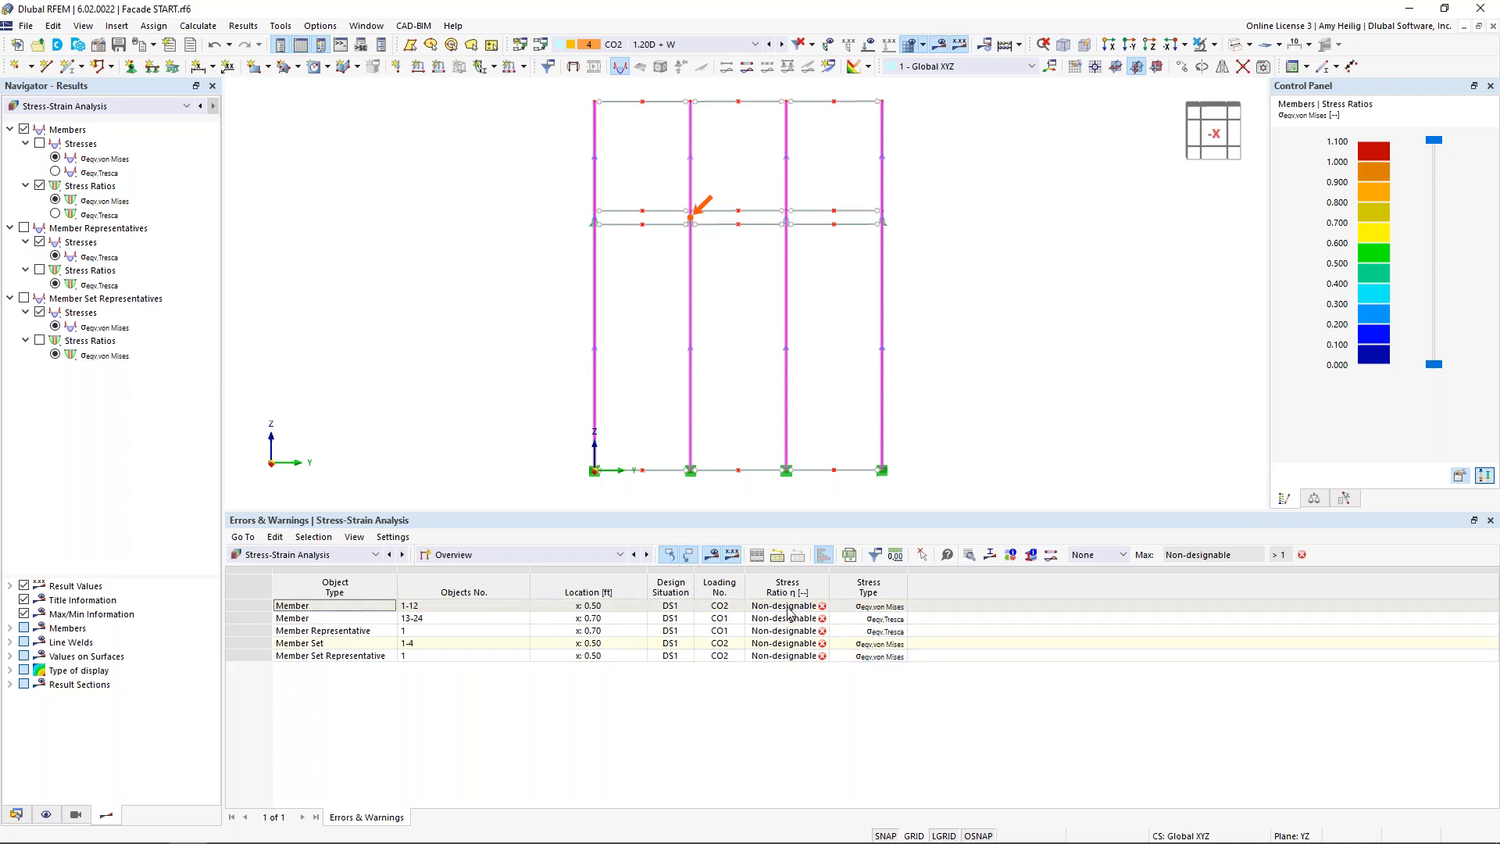
left_click(790, 607)
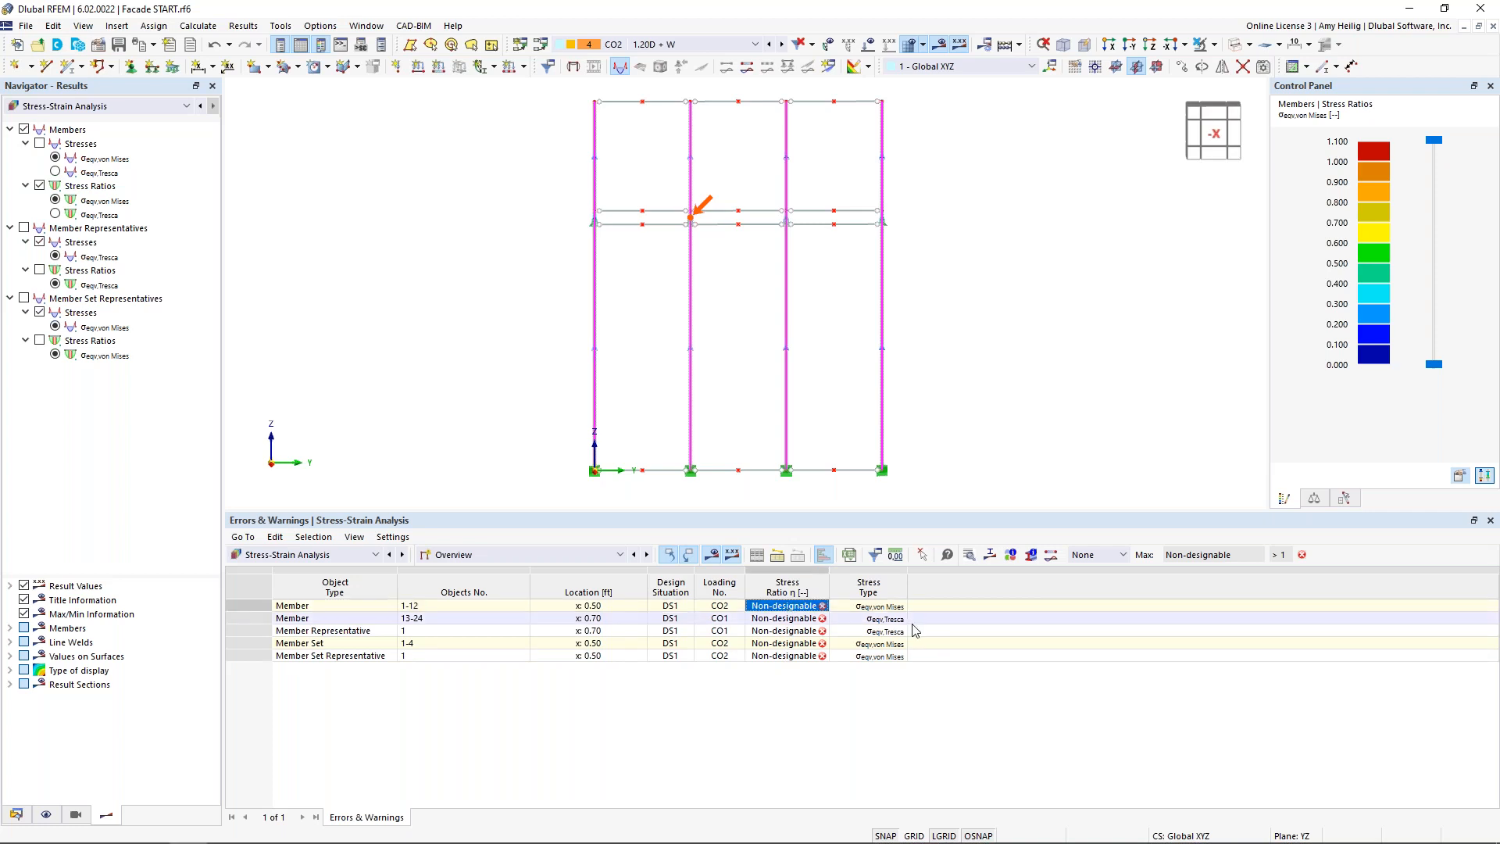
left_click(968, 556)
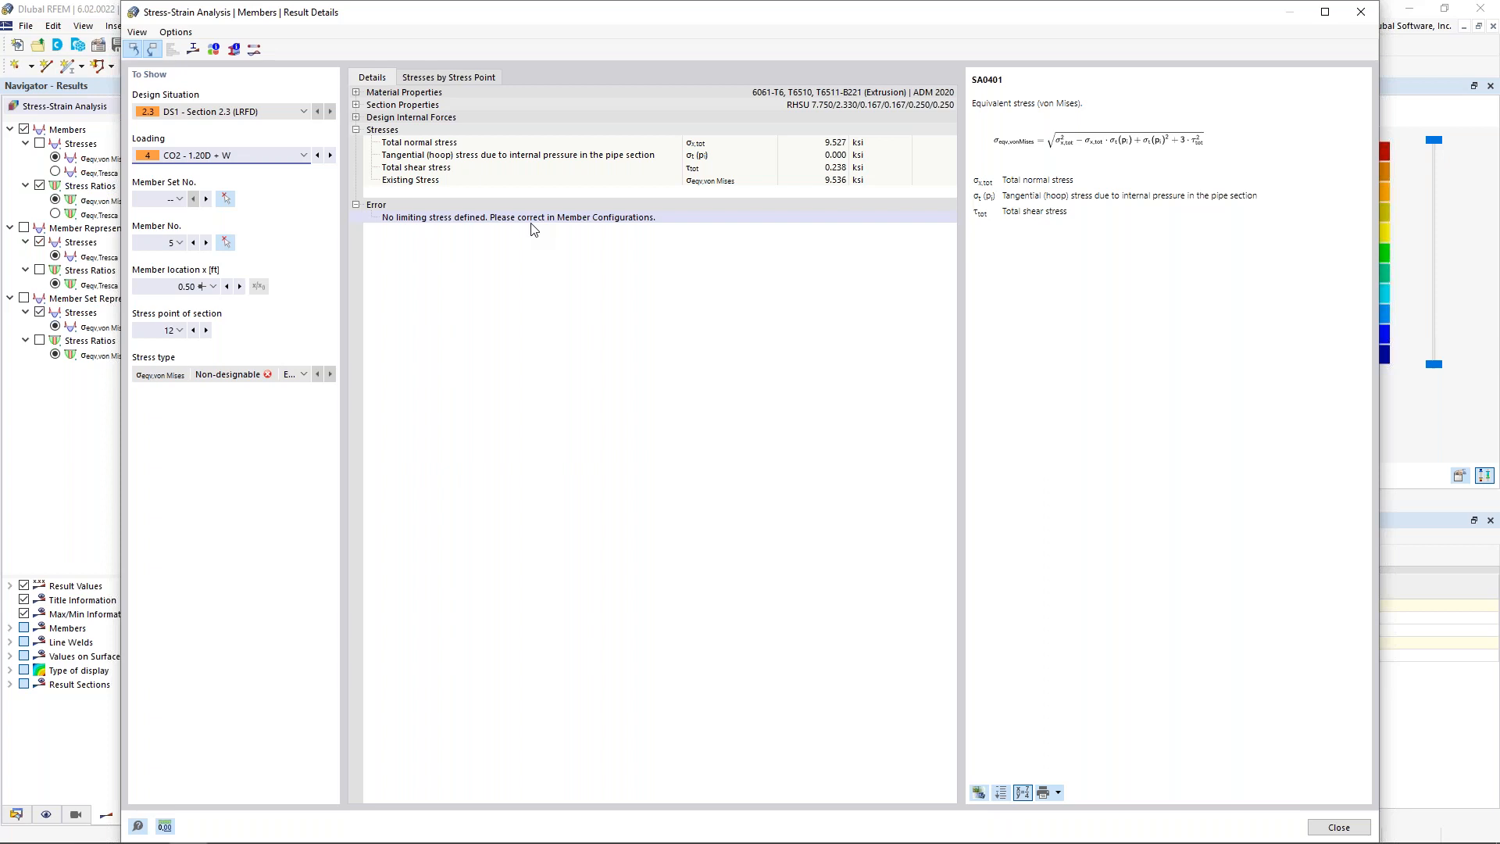
left_click(1339, 829)
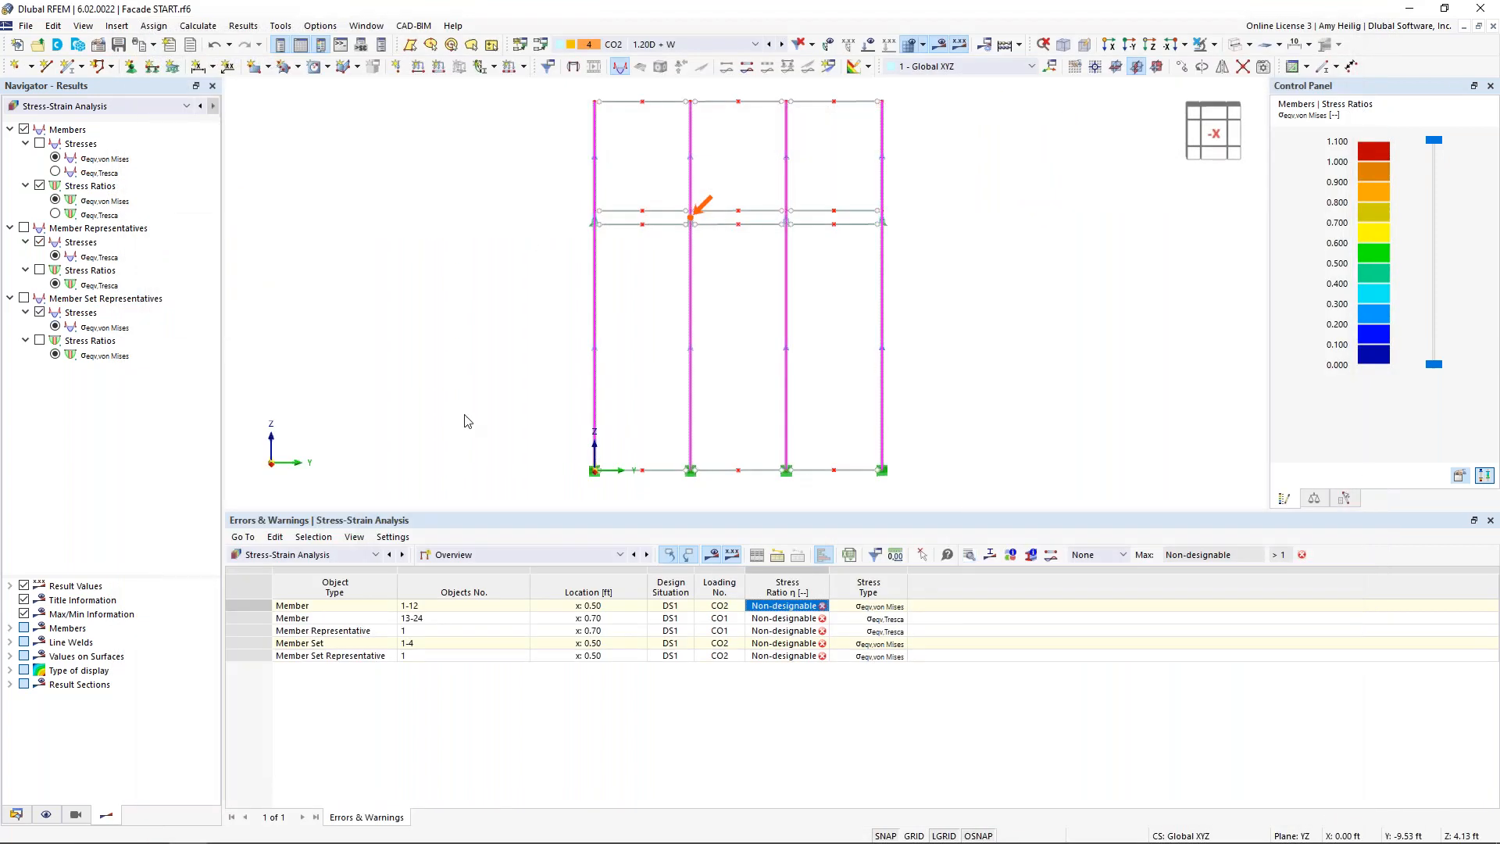
Check the strength values of the 6061-T6 aluminum extrusion material, leaving its definition as it is.
left_click(16, 814)
left_click(26, 131)
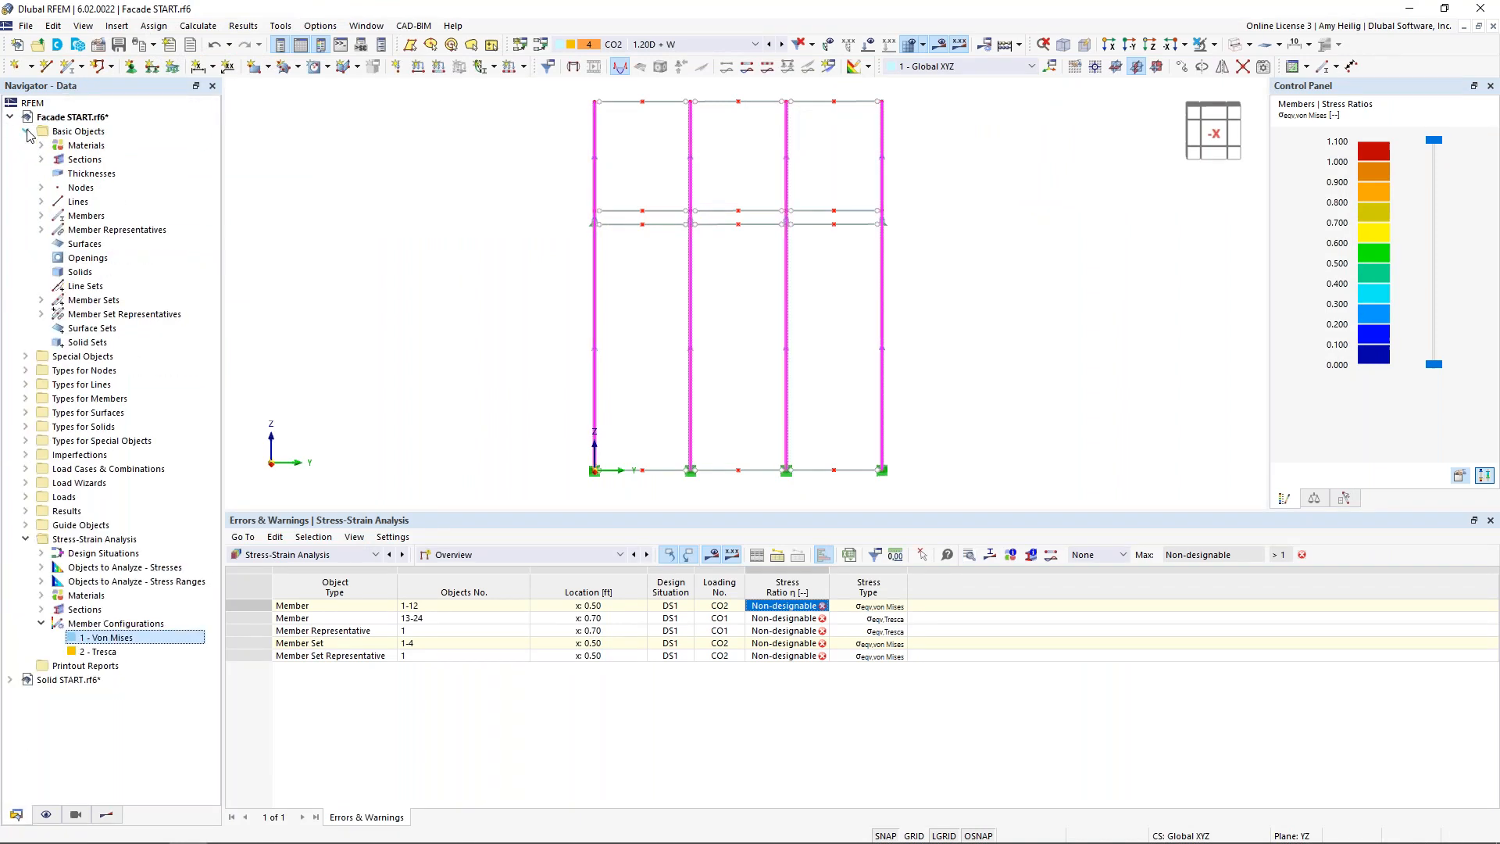
left_click(43, 146)
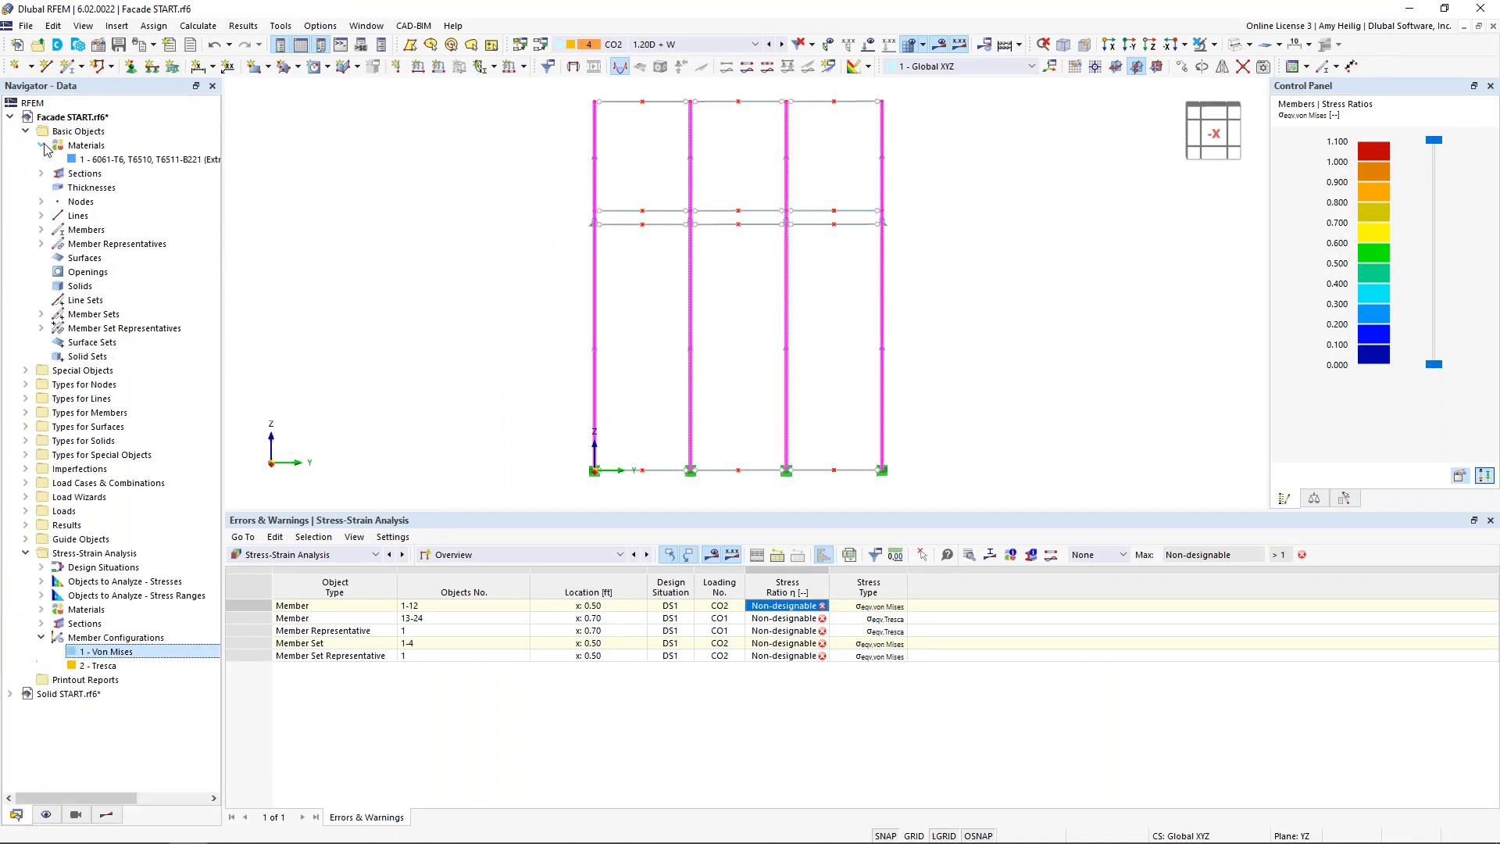
double_click(86, 160)
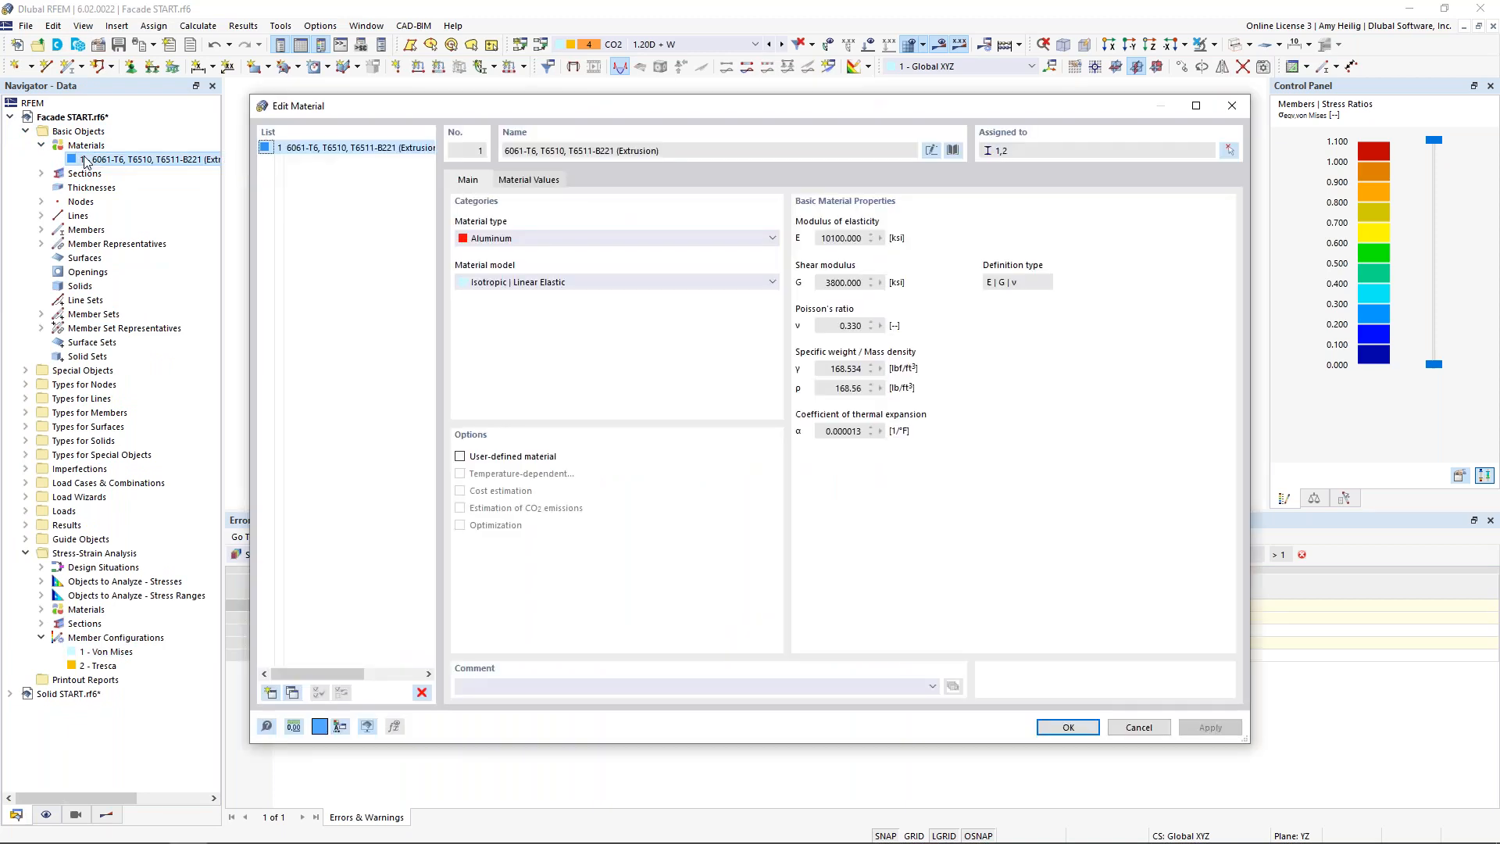
left_click(527, 181)
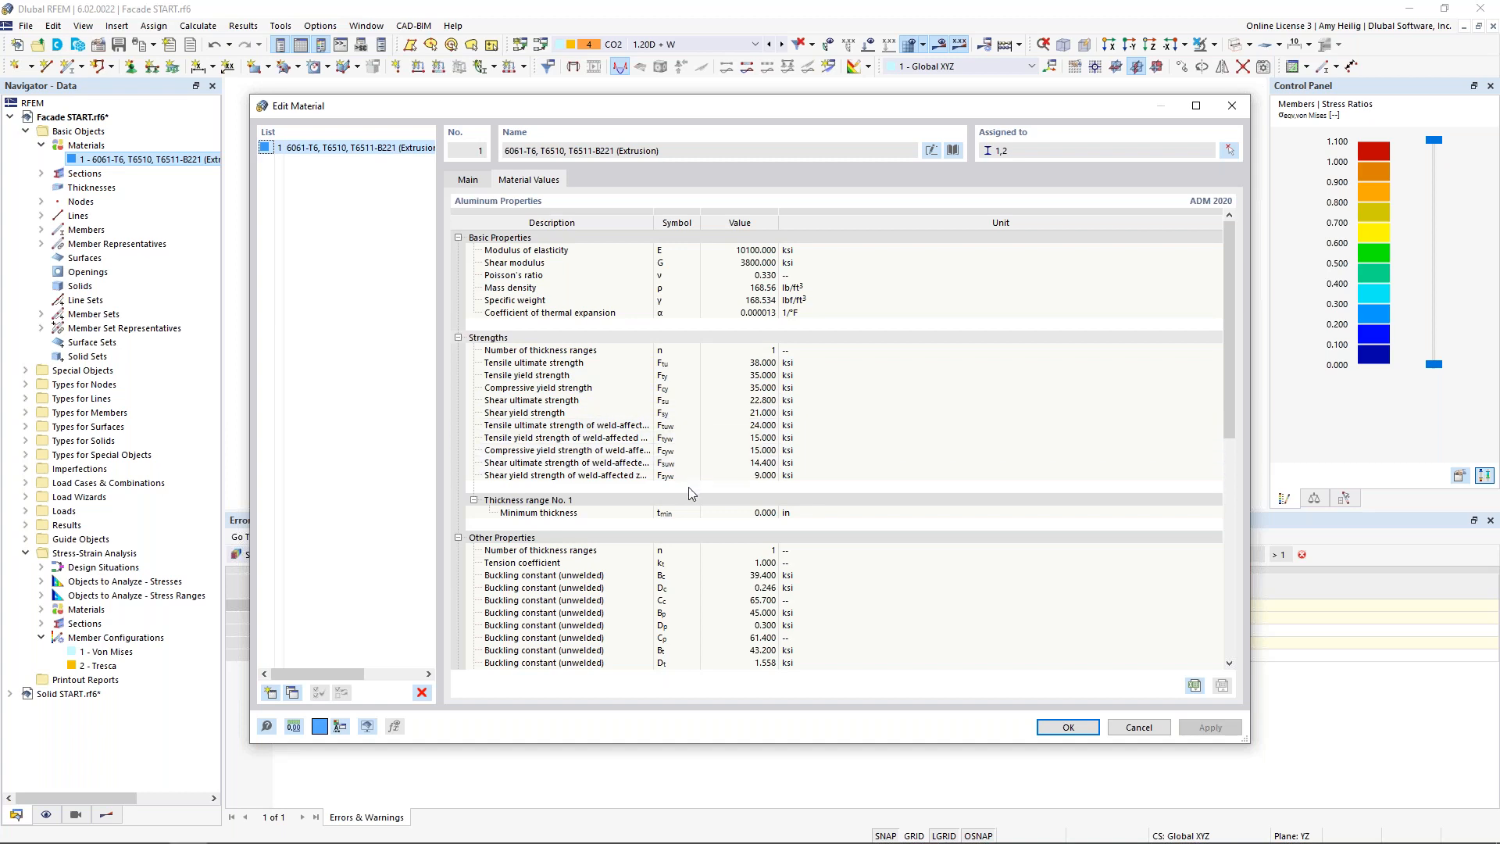
left_click(1139, 726)
Change the Von Mises configuration's limit stress type for von Mises equivalent stress to User, with a limit of 35 ksi.
double_click(128, 655)
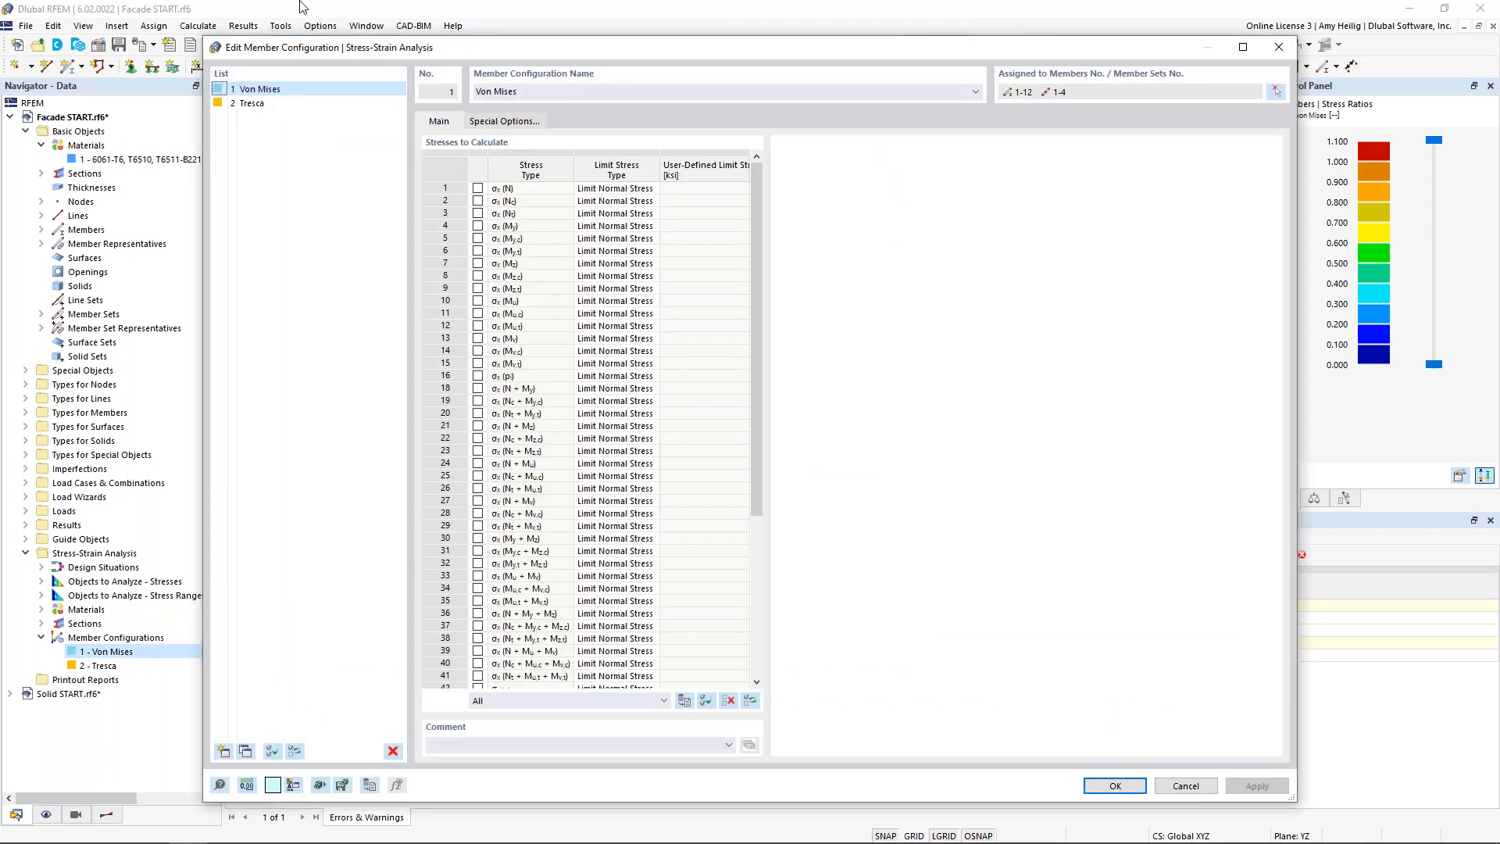
left_click_drag(754, 283, 775, 454)
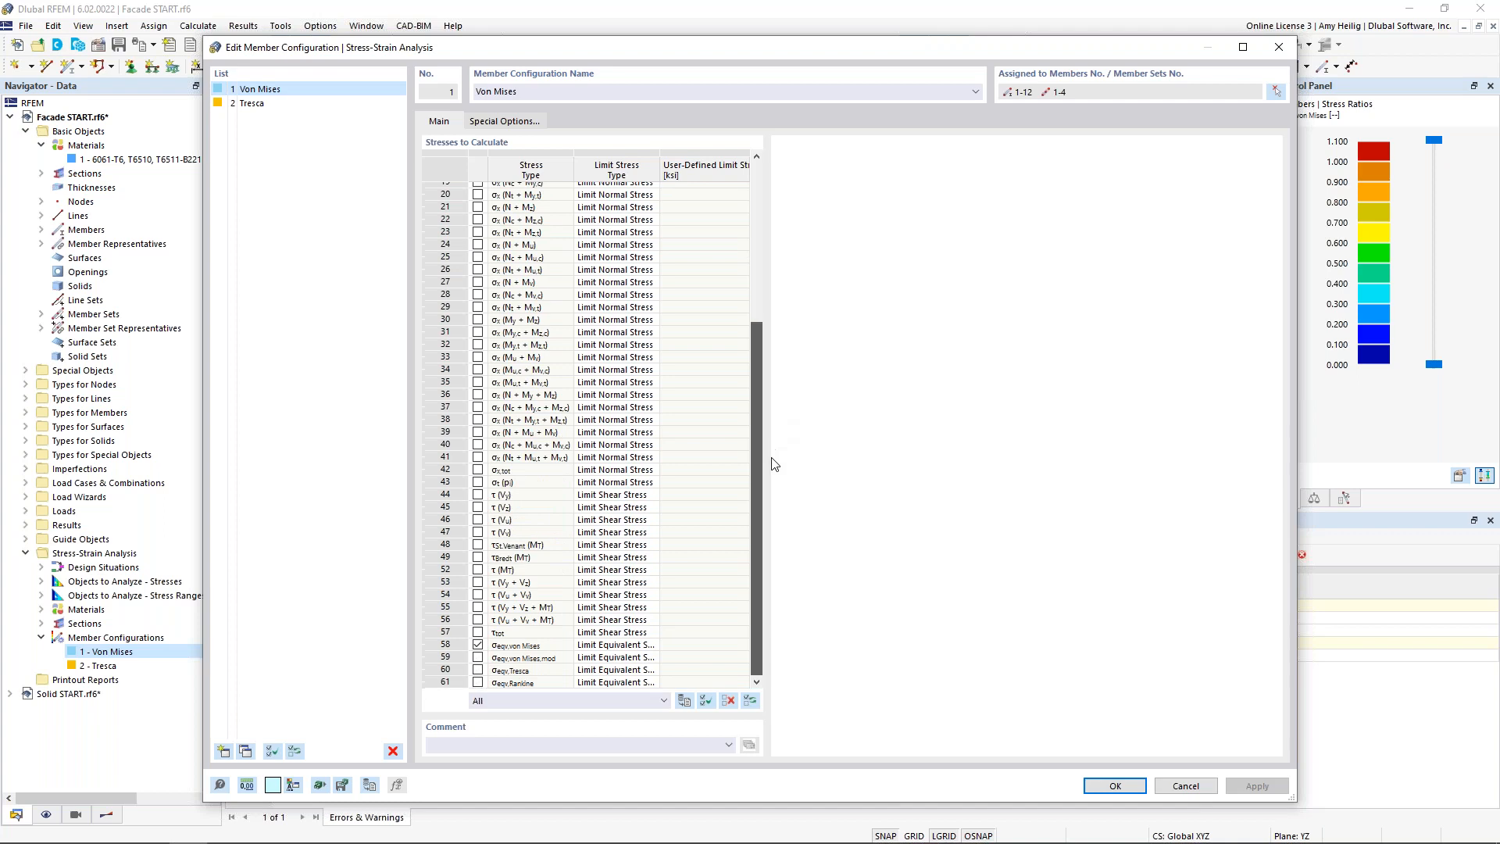
left_click(625, 644)
left_click(653, 644)
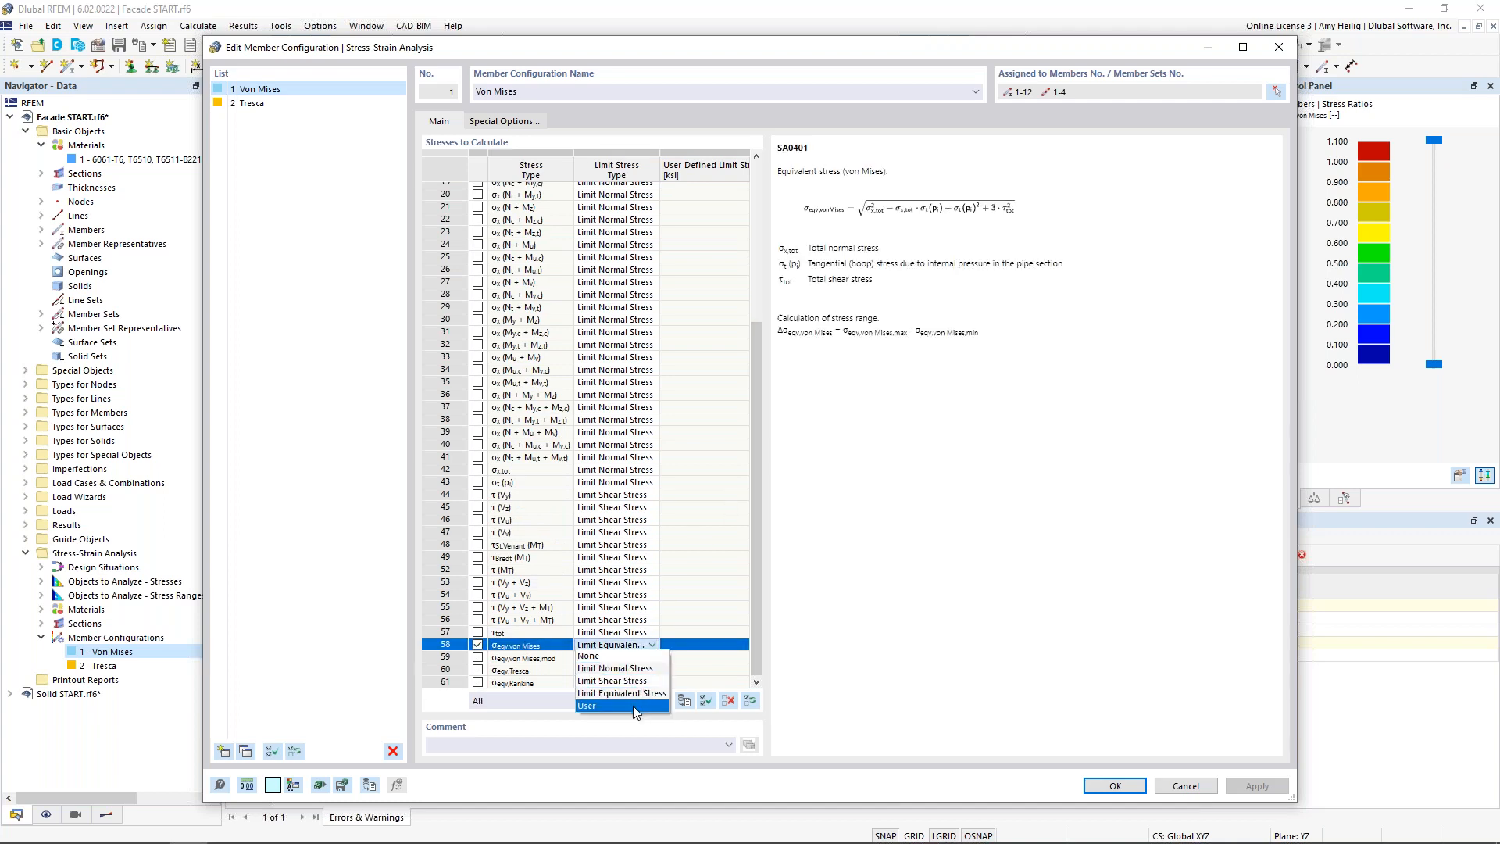
left_click(634, 706)
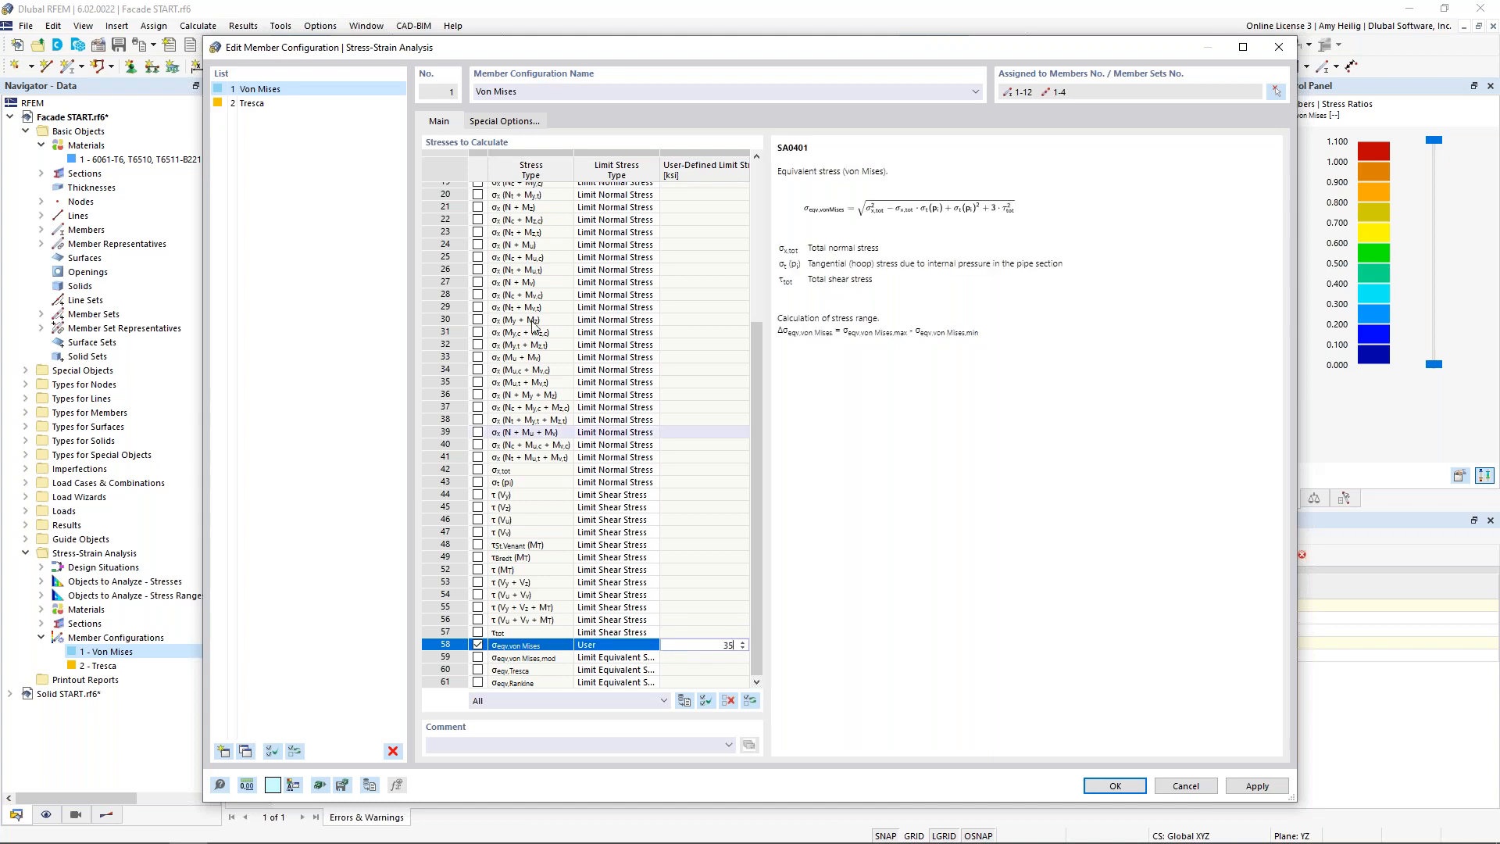
Give the Tresca configuration's equivalent stress a User limit of 35 ksi and accept both configurations, allowing deletion of the Stress-Strain Analysis results.
left_click(273, 104)
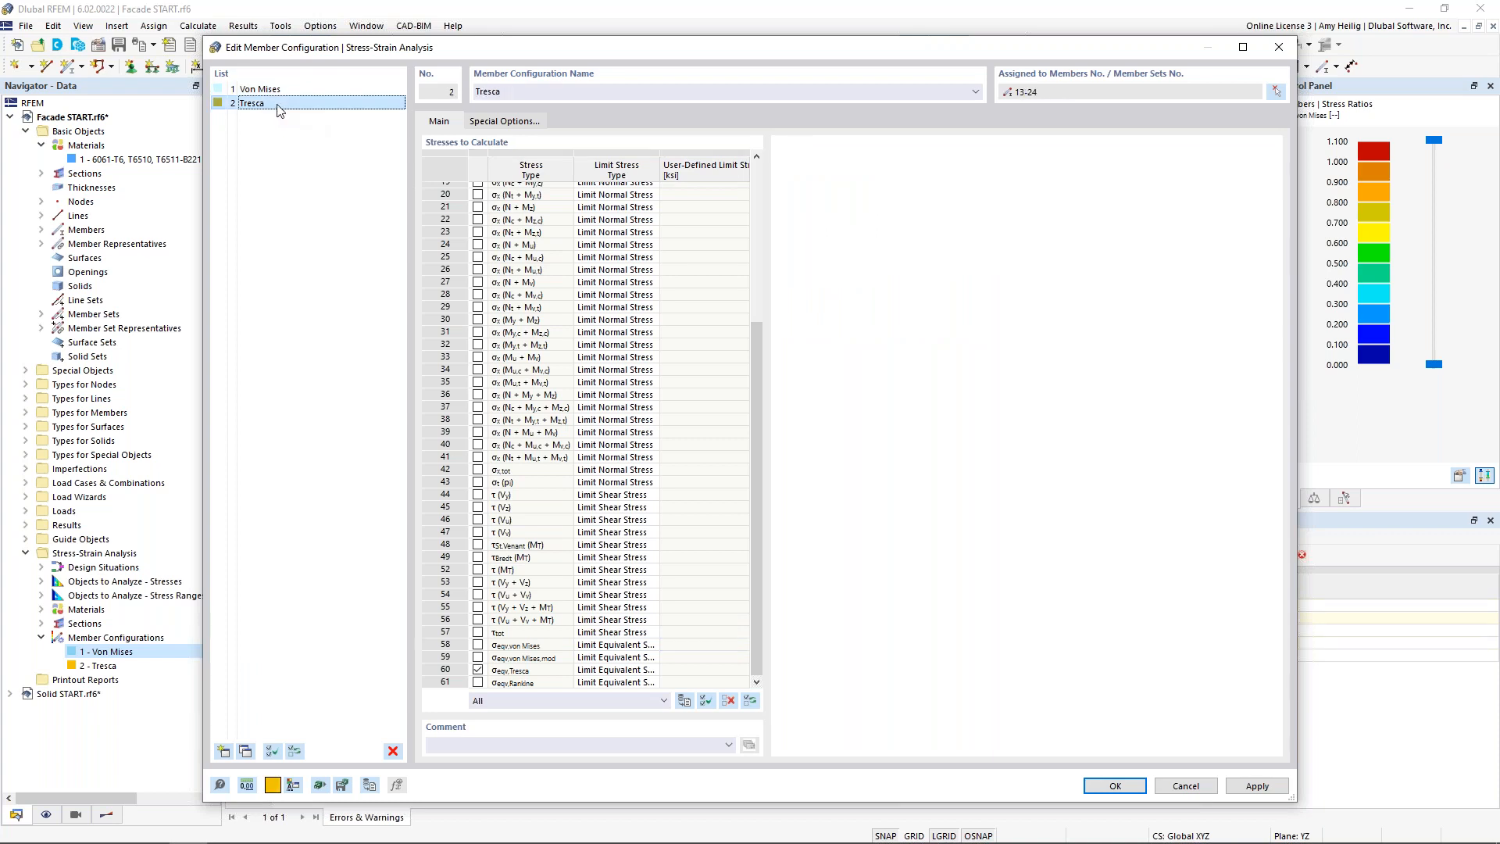
left_click(641, 672)
left_click(641, 672)
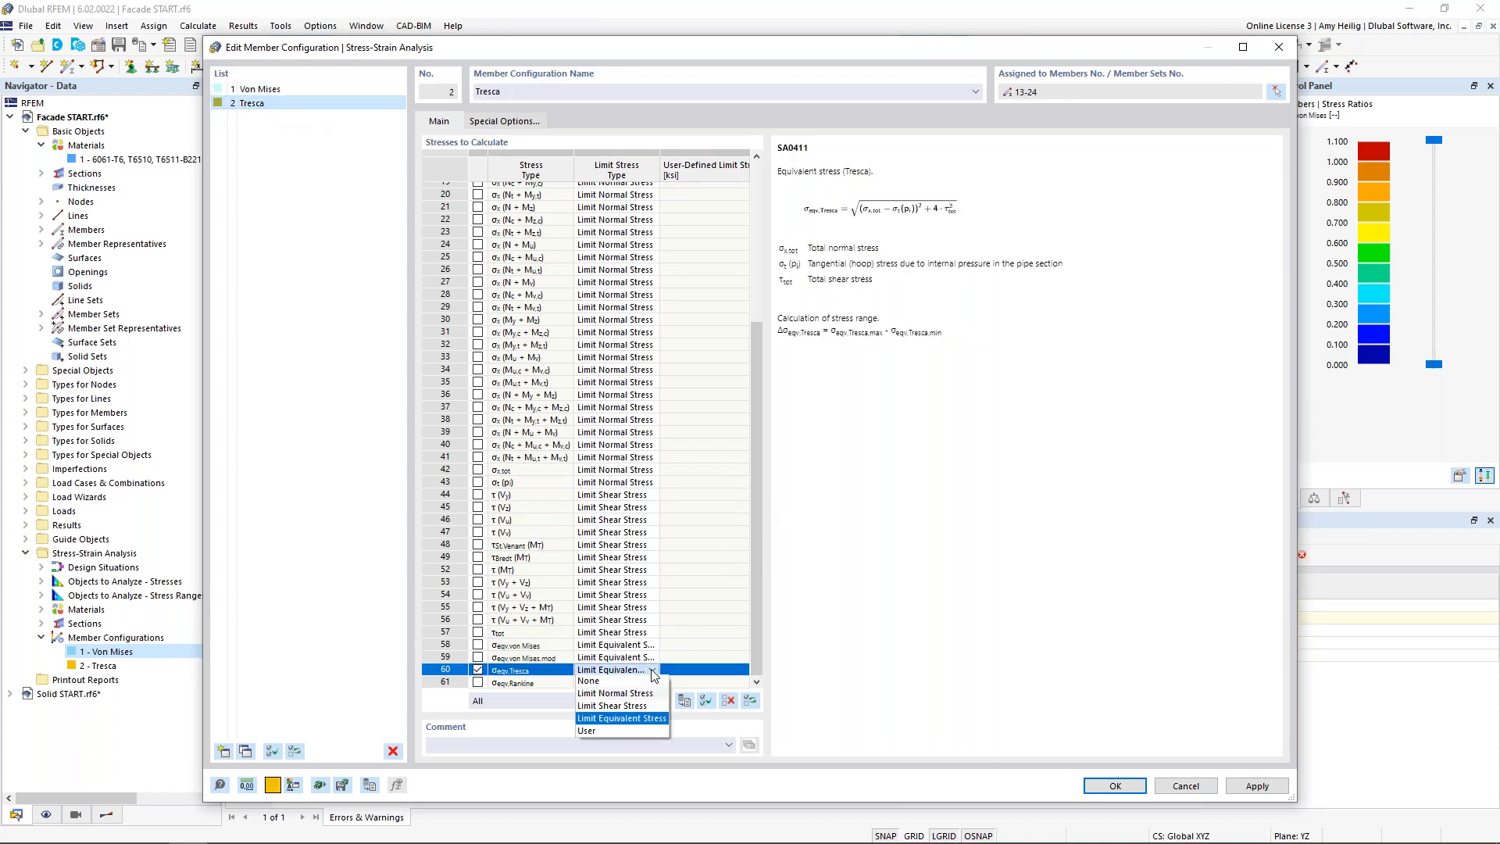
left_click(620, 729)
left_click(695, 672)
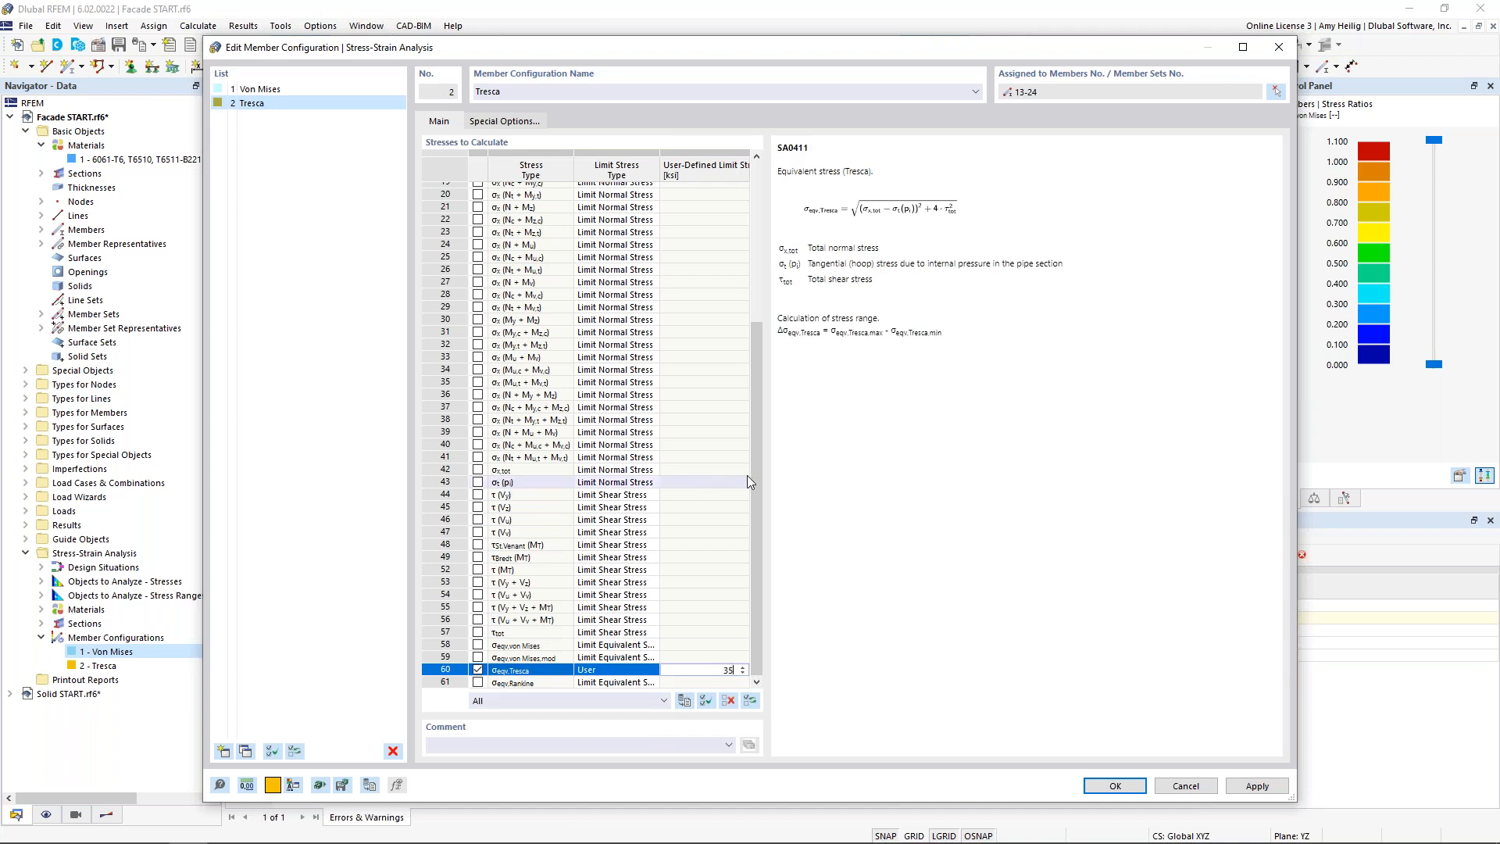
left_click(1118, 786)
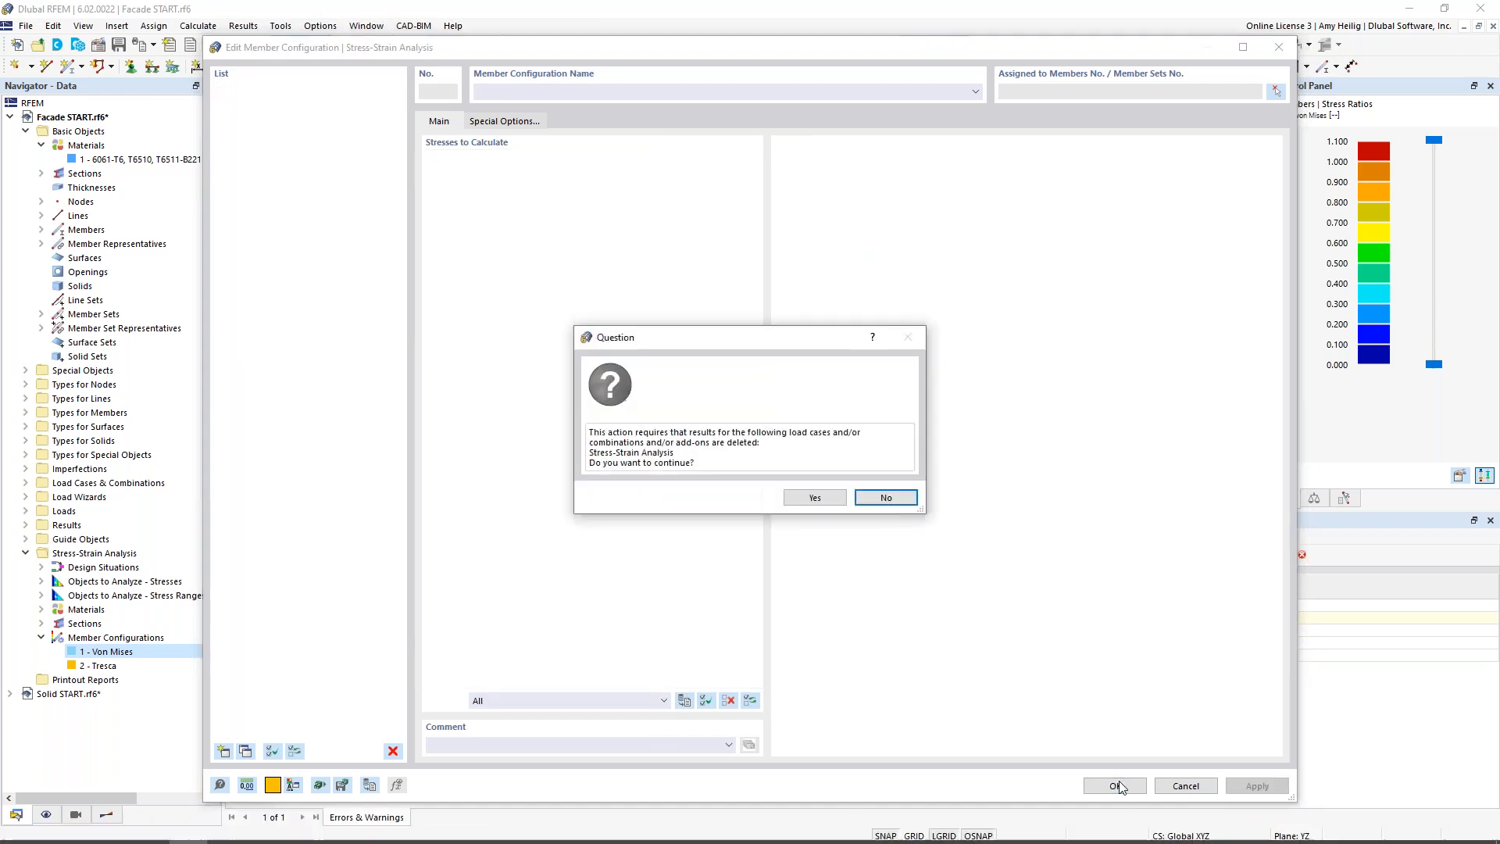
left_click(812, 497)
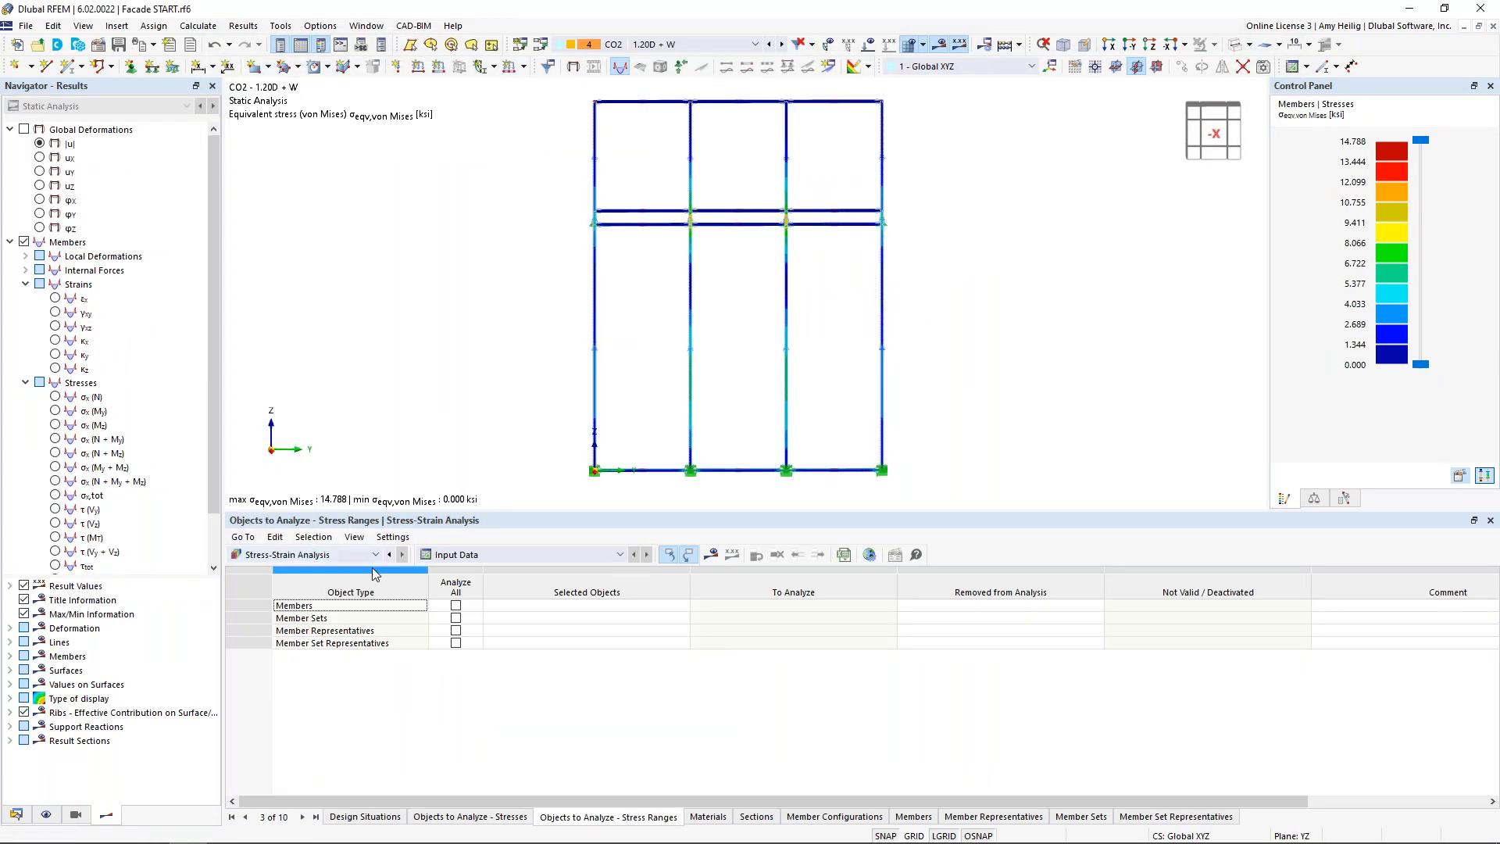
Review the design situations and objects for the stress analysis, and run the Stress-Strain Analysis calculation again.
left_click(365, 817)
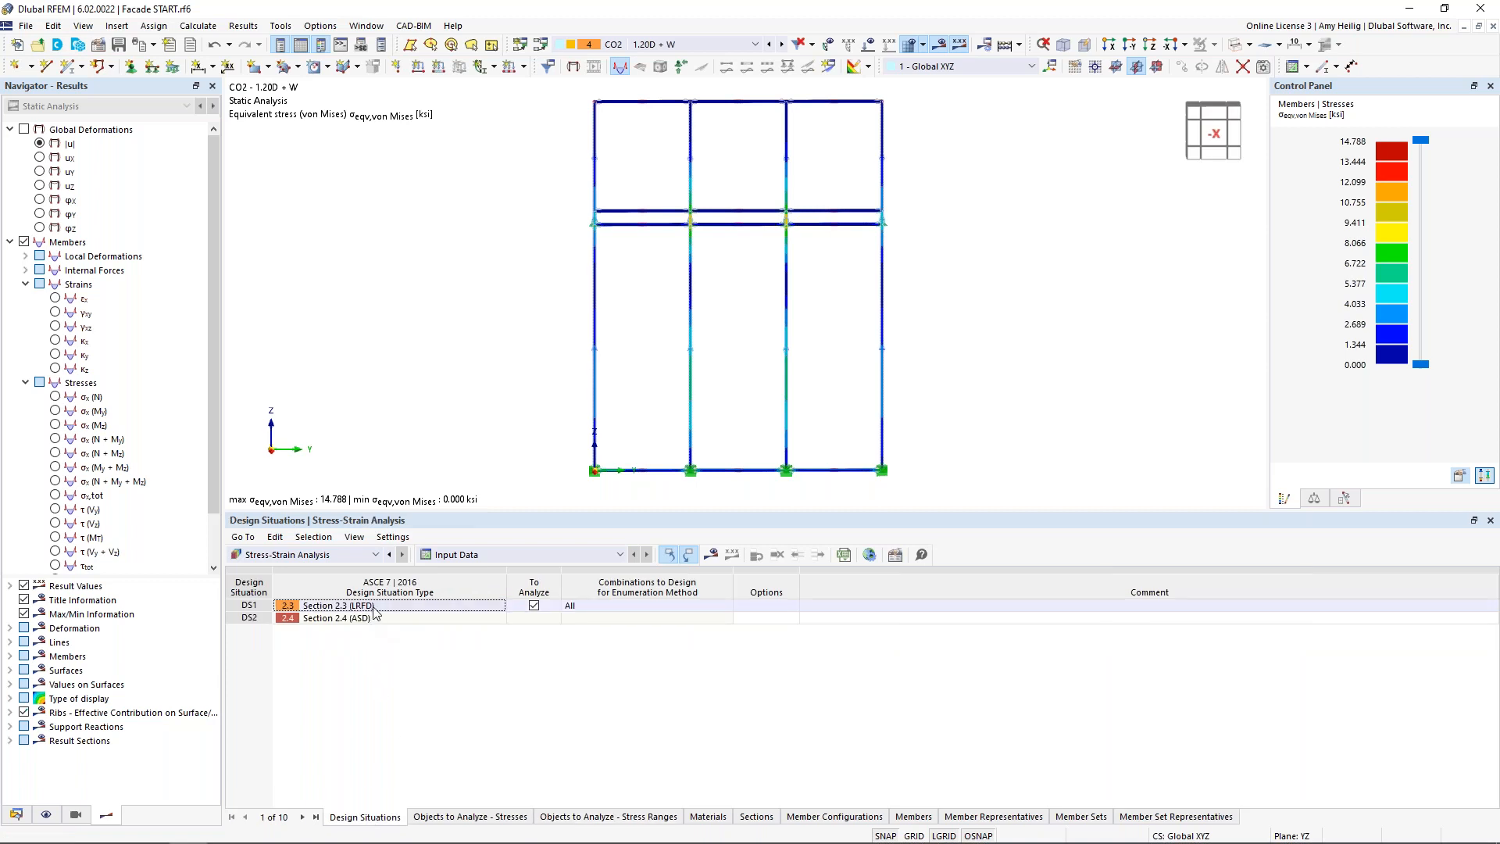
left_click(504, 817)
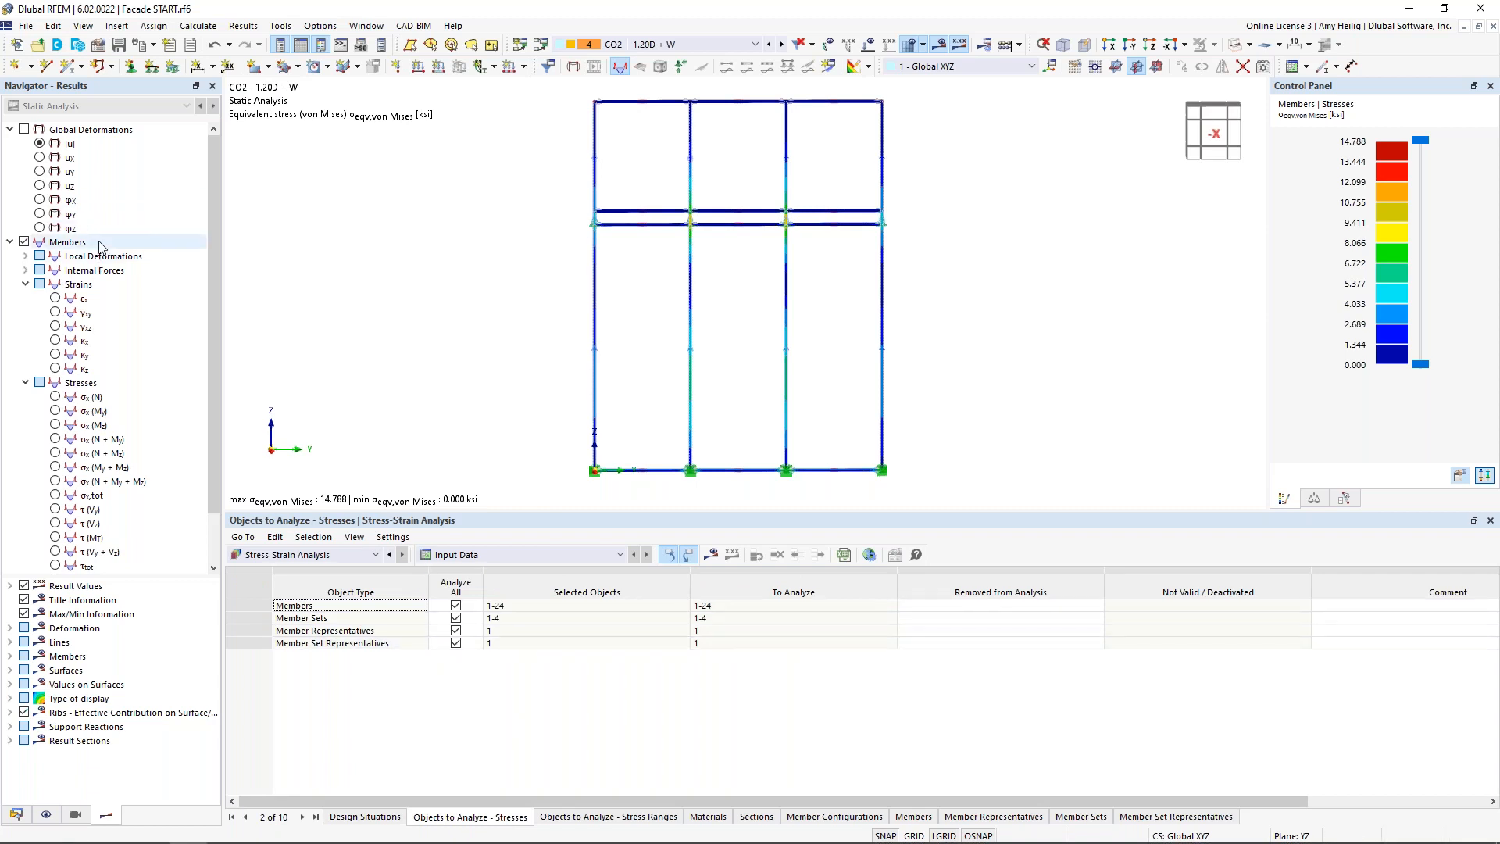
left_click(713, 555)
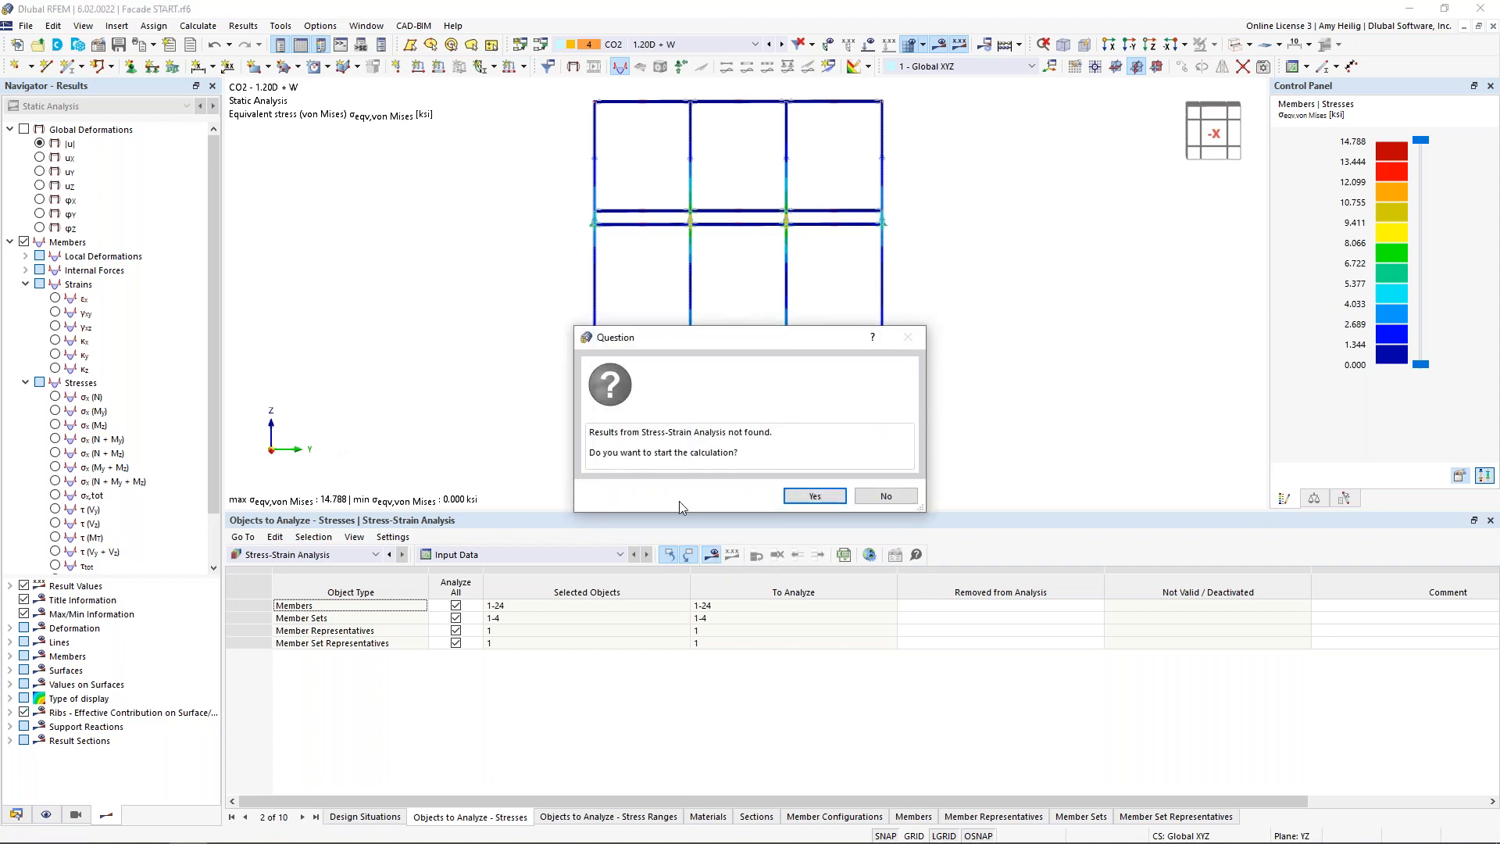
left_click(790, 499)
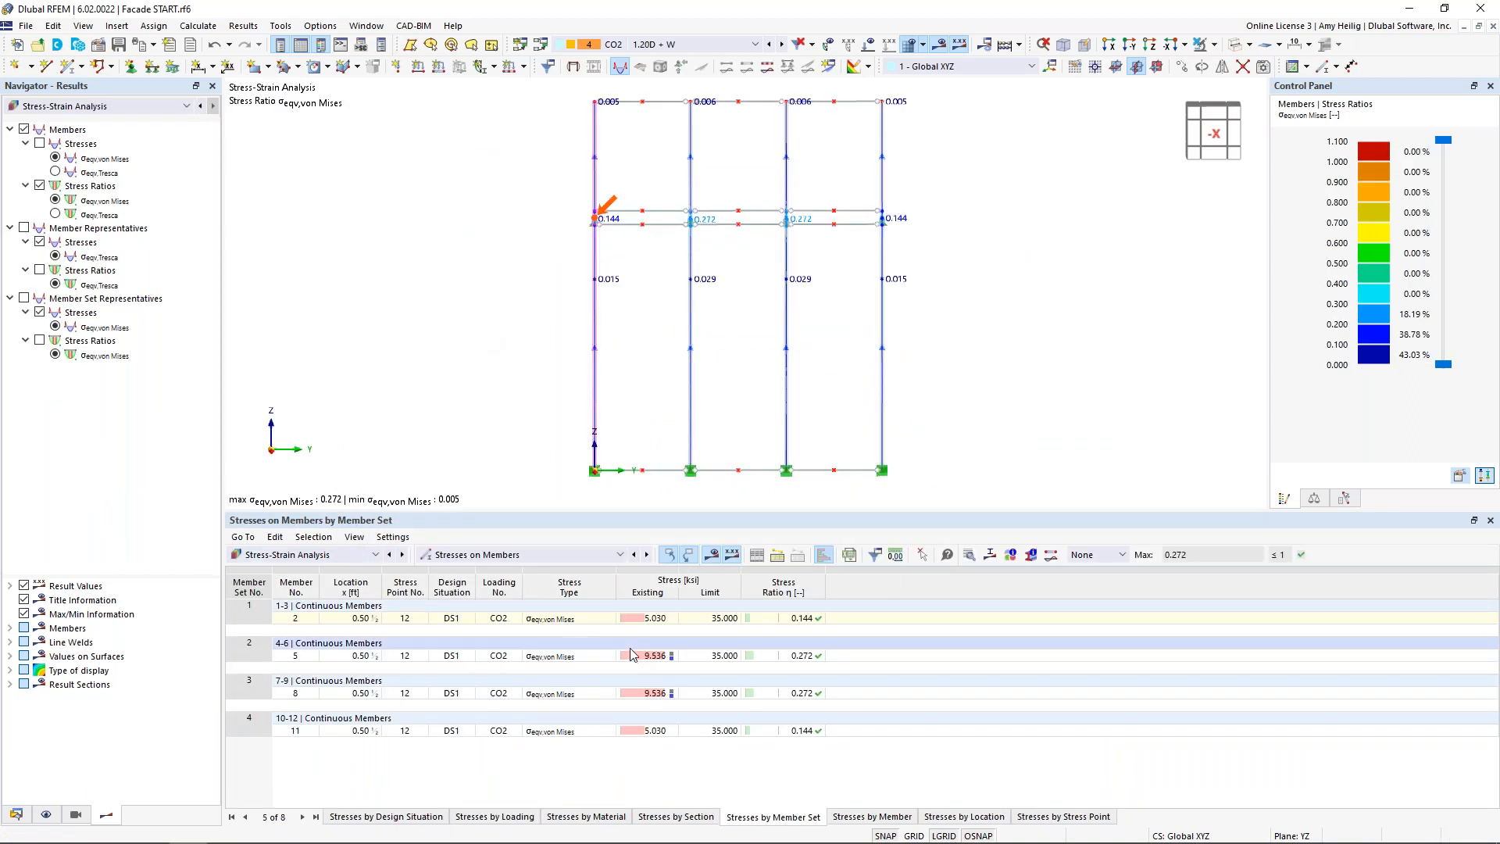
List the Stress-Strain Analysis results for stresses on members, arranged by member.
left_click(500, 554)
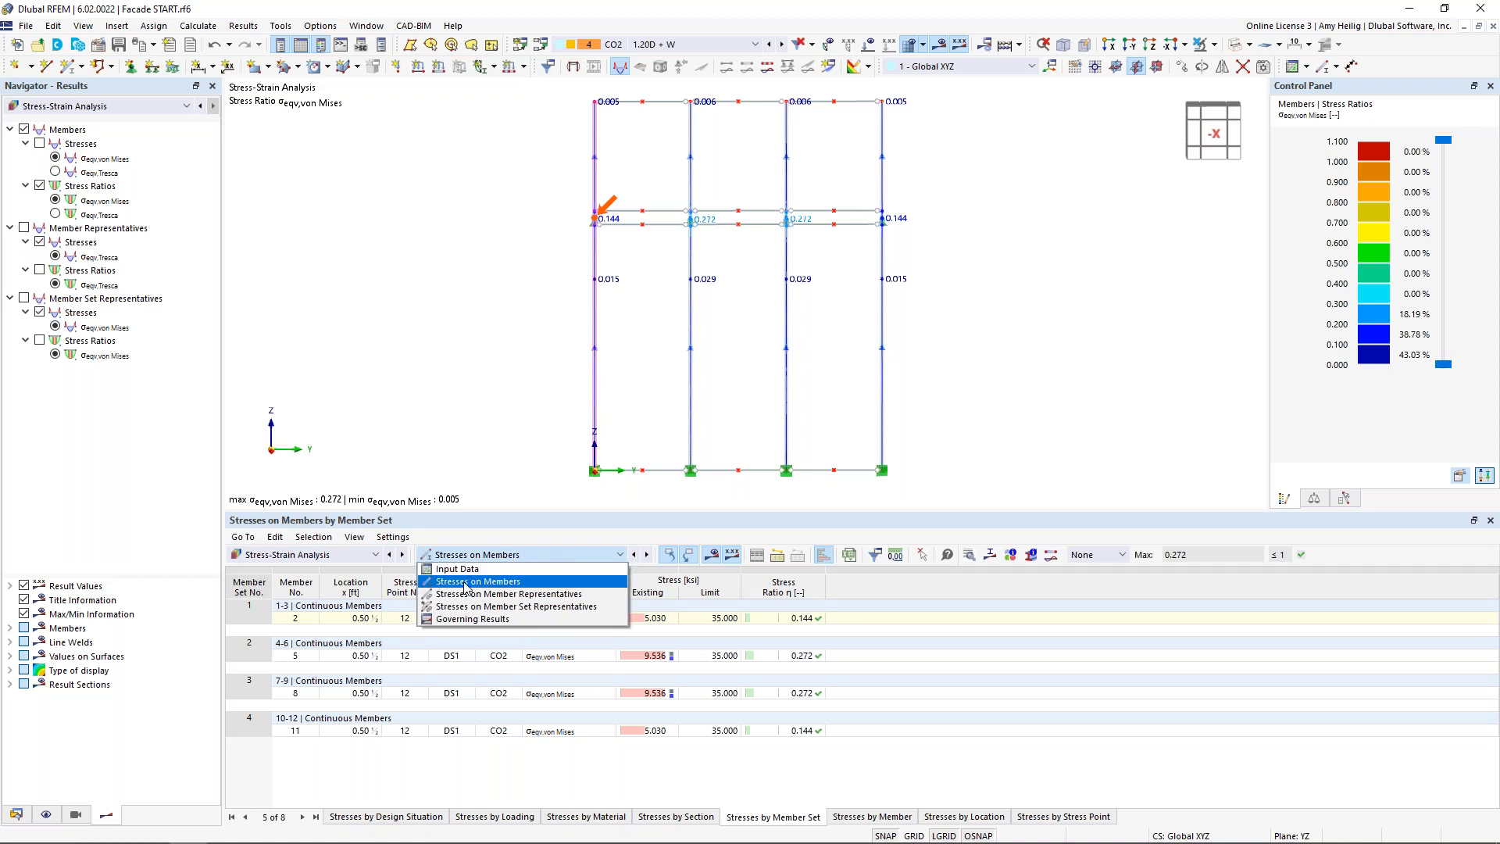
left_click(467, 583)
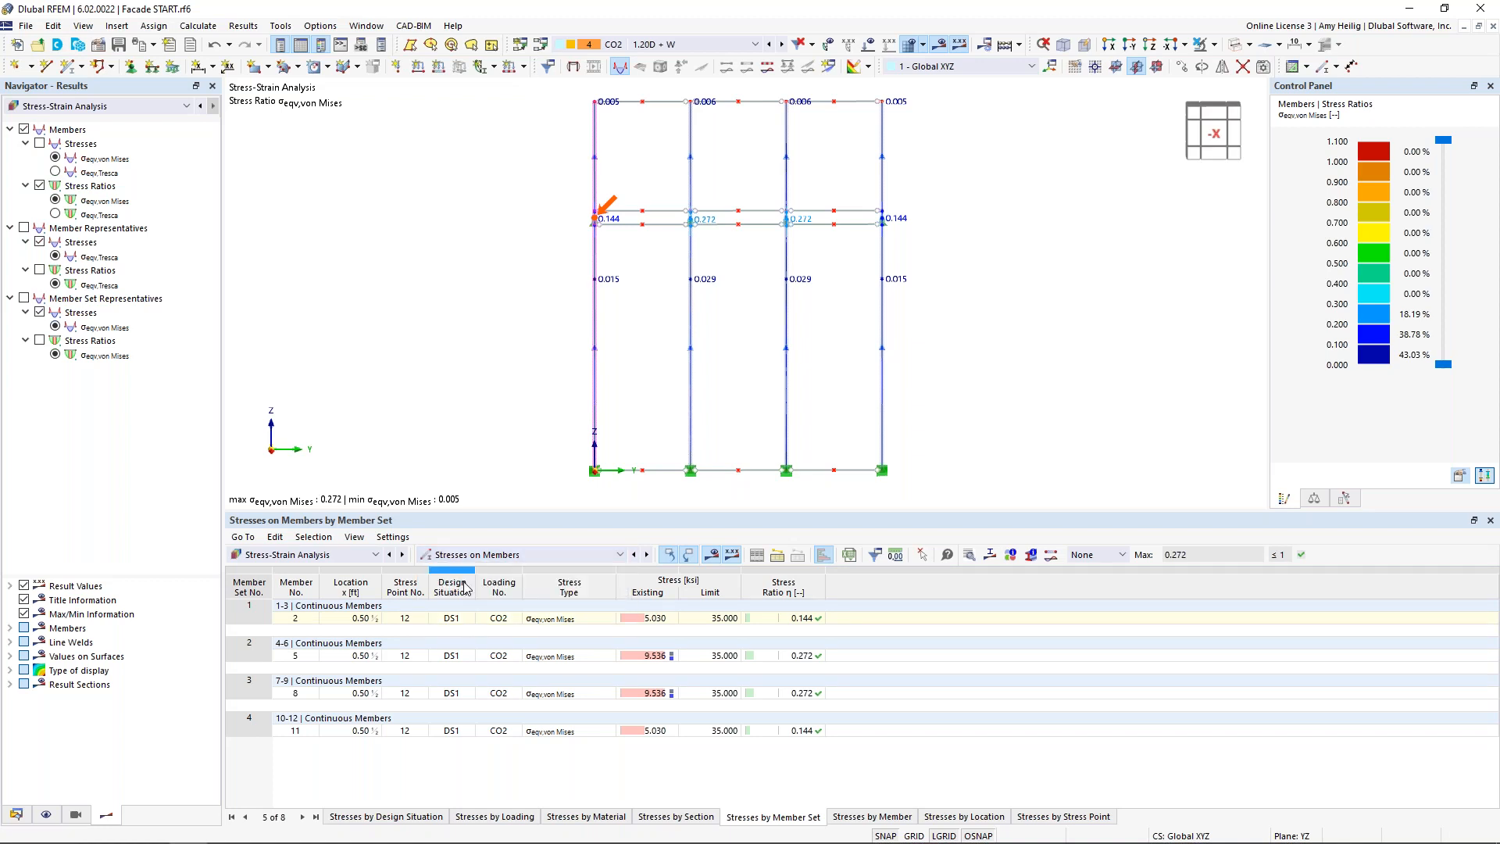
left_click(871, 818)
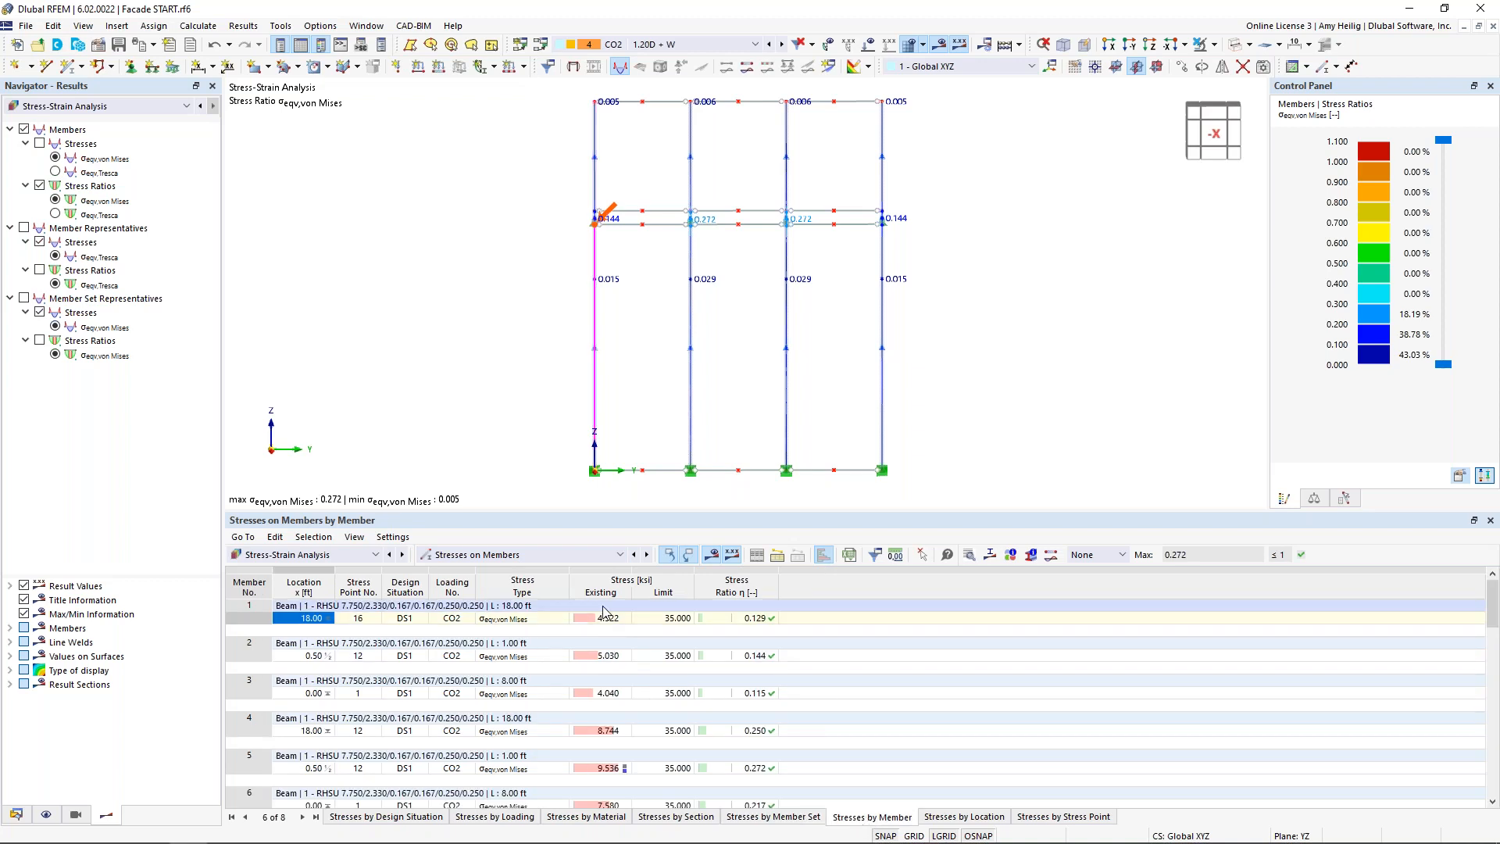
Compare the existing stress, limit stress and stress ratio of members 1 to 3 in the results by member.
left_click(599, 621)
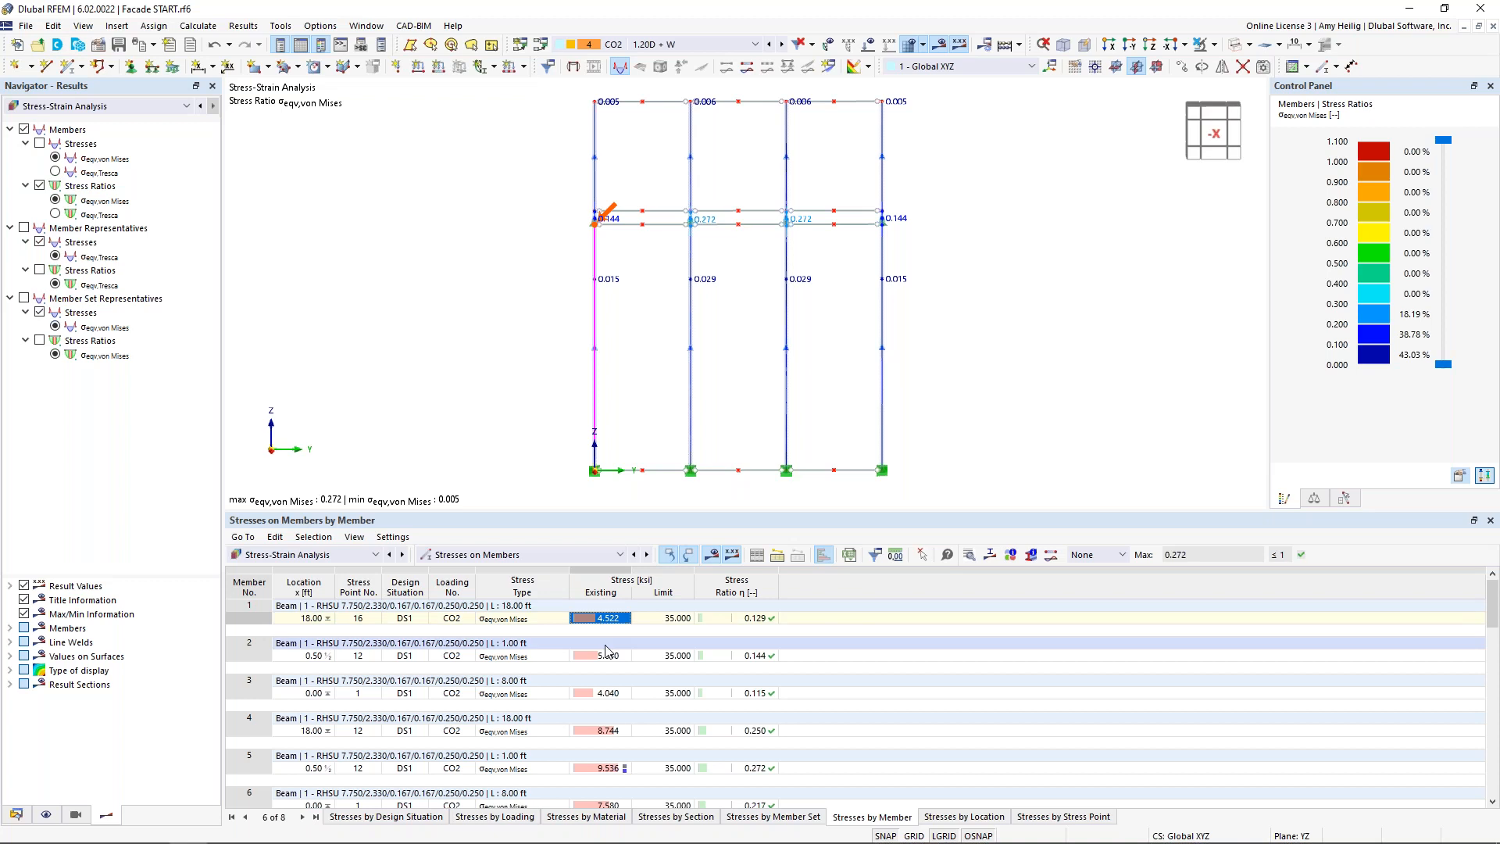
left_click(606, 656)
left_click(609, 694)
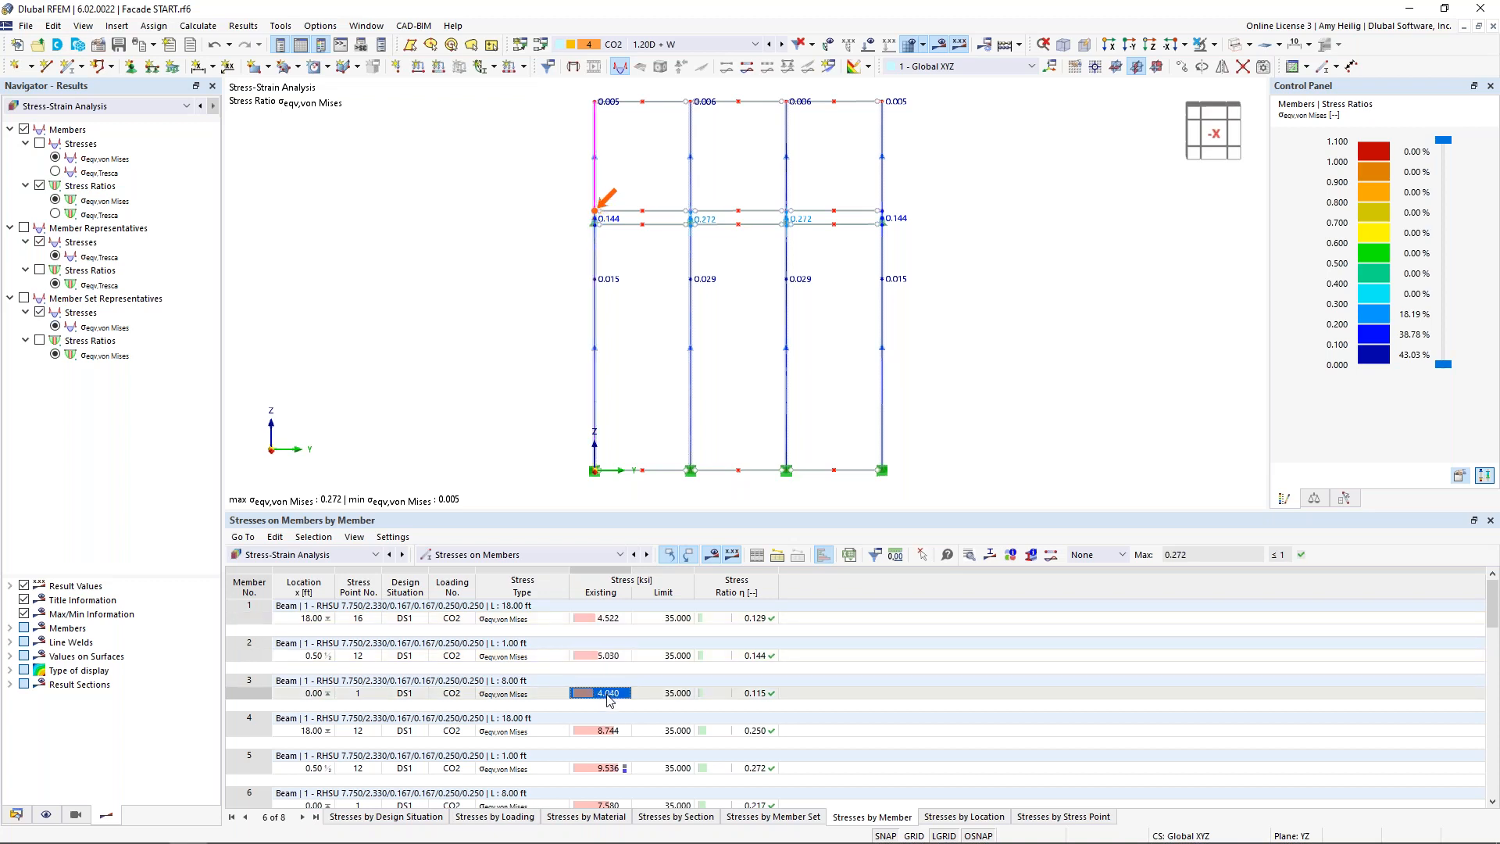
left_click(664, 619)
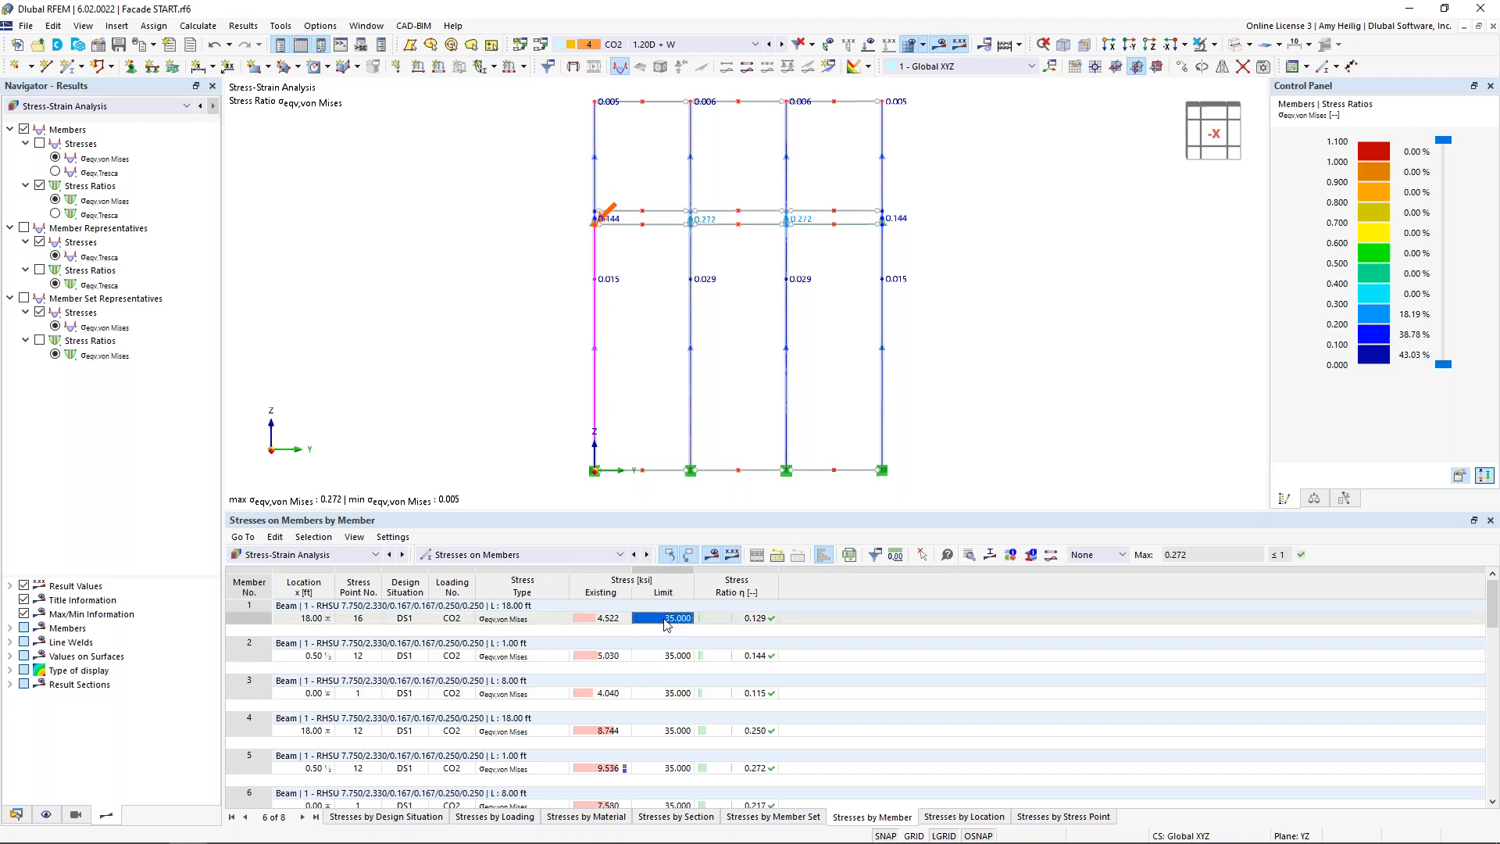
left_click(667, 656)
left_click(669, 694)
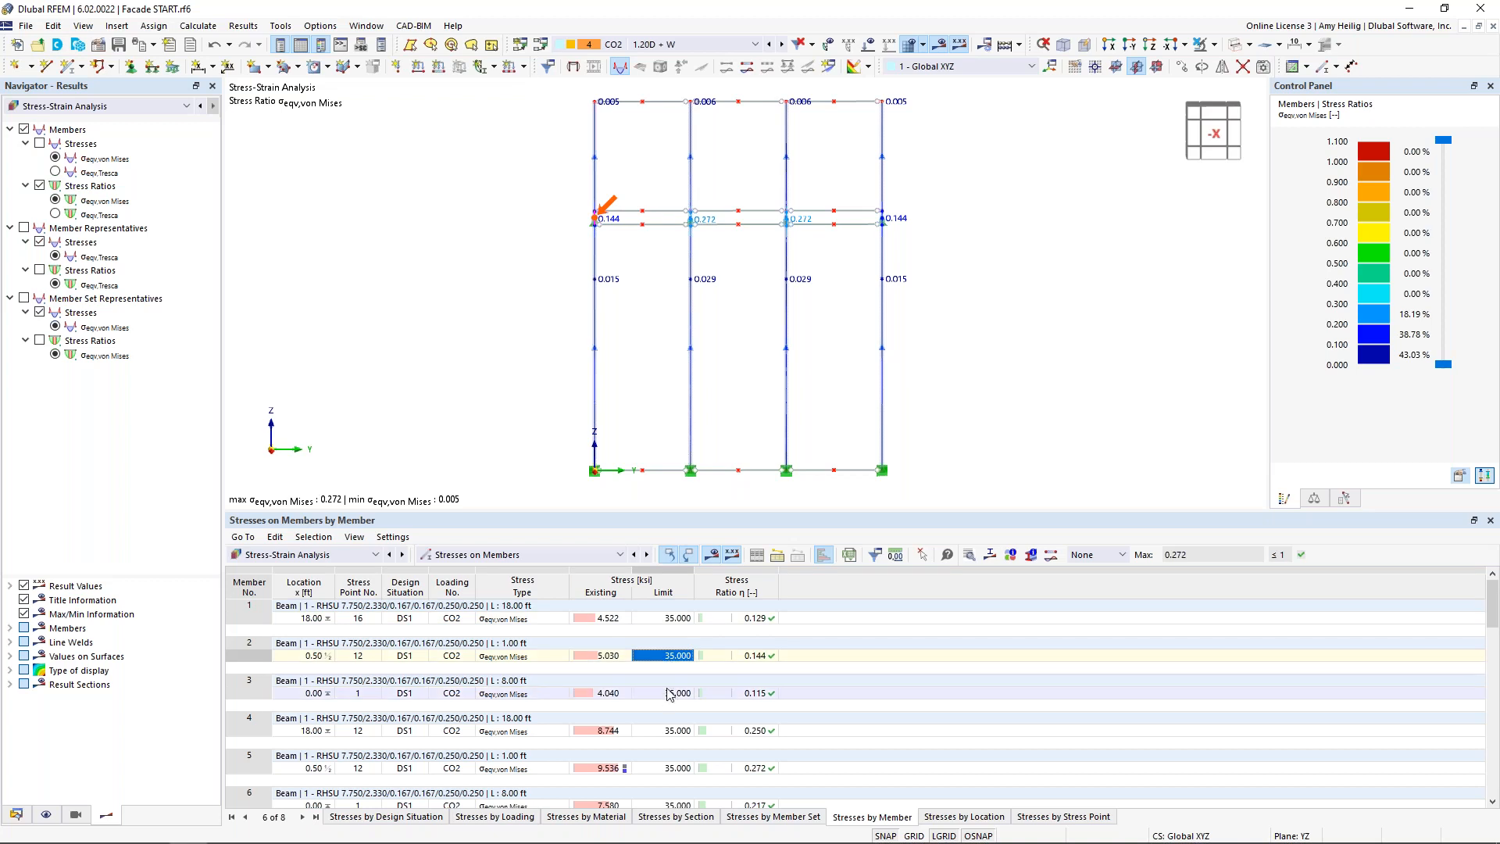
left_click(755, 620)
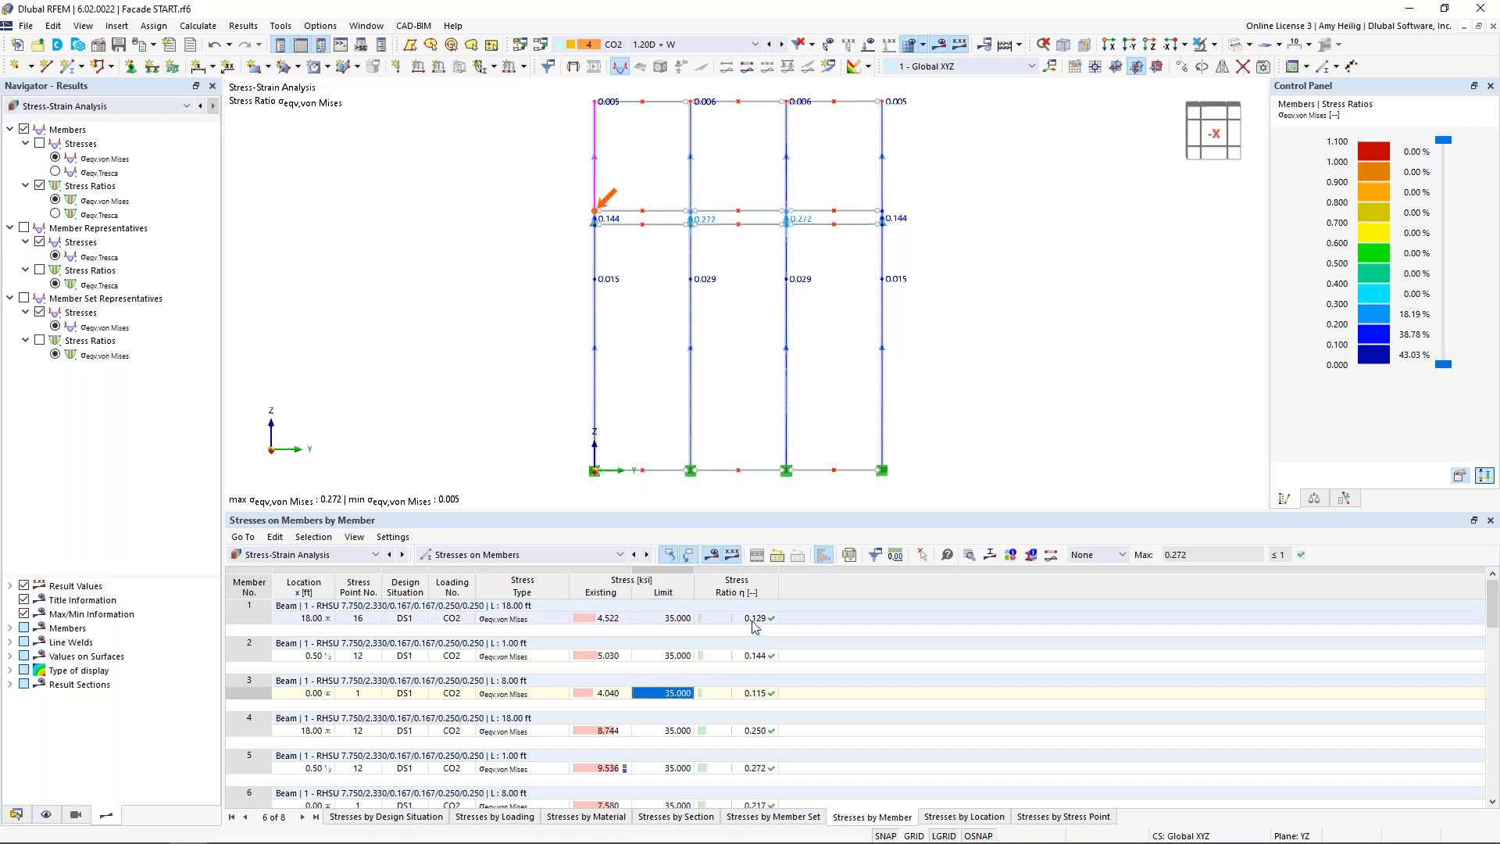
left_click(757, 657)
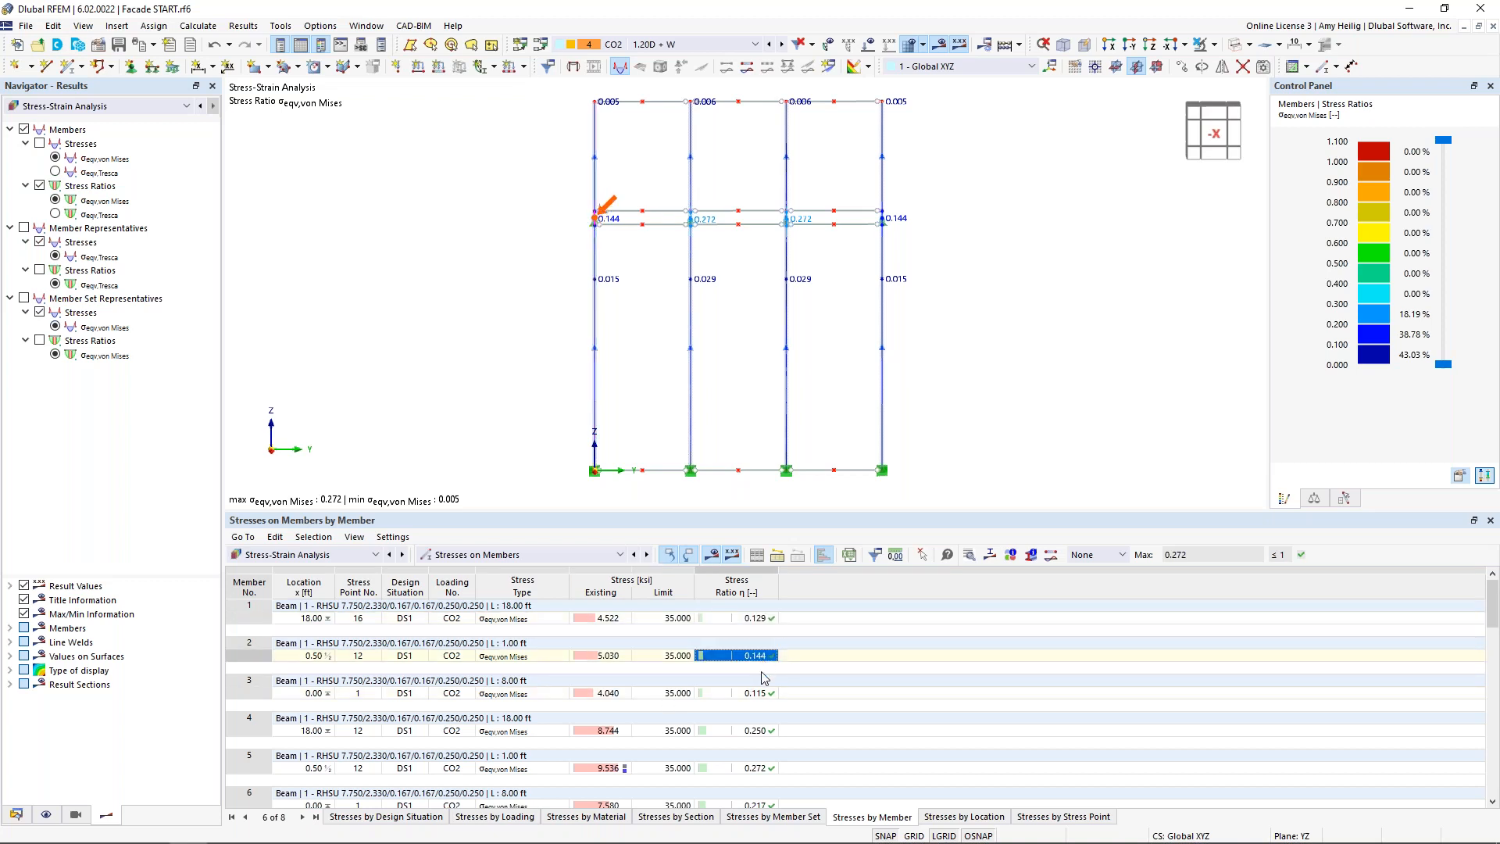
left_click(760, 694)
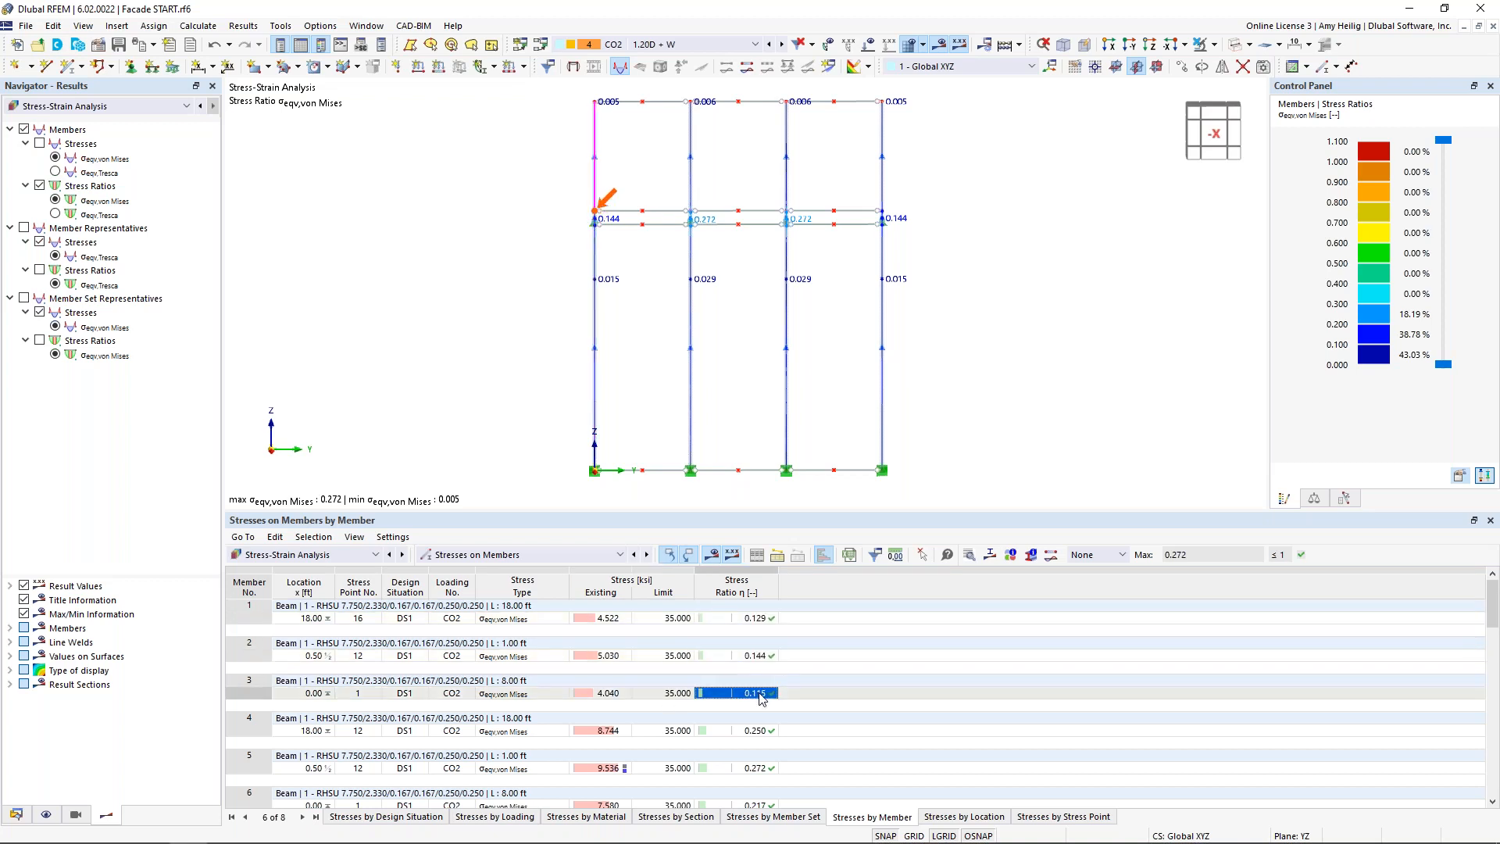
Go through the stress results by member set, for member representatives and for member set representatives.
left_click(772, 817)
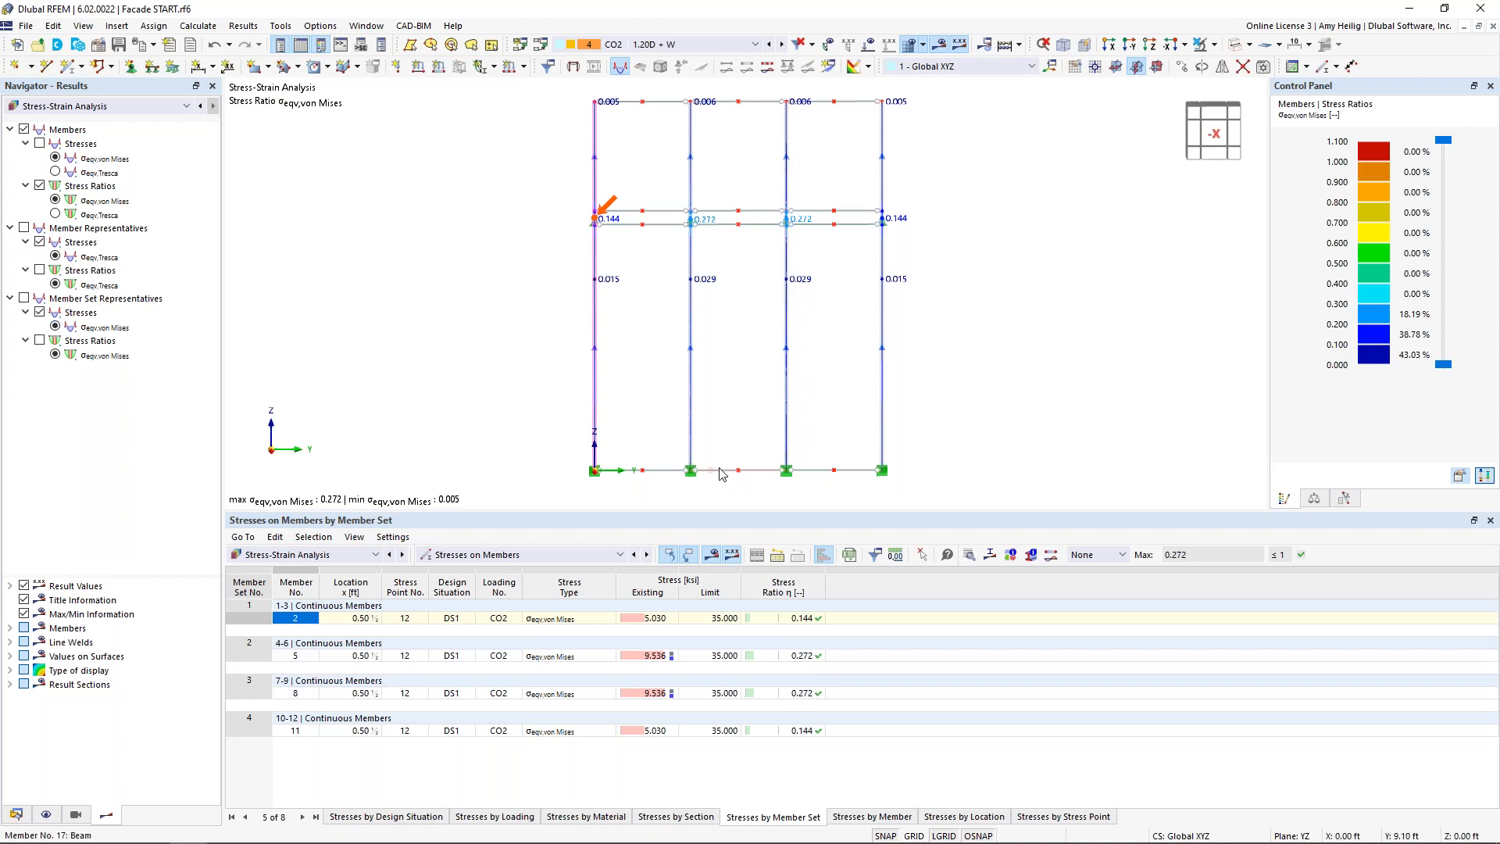
left_click(532, 556)
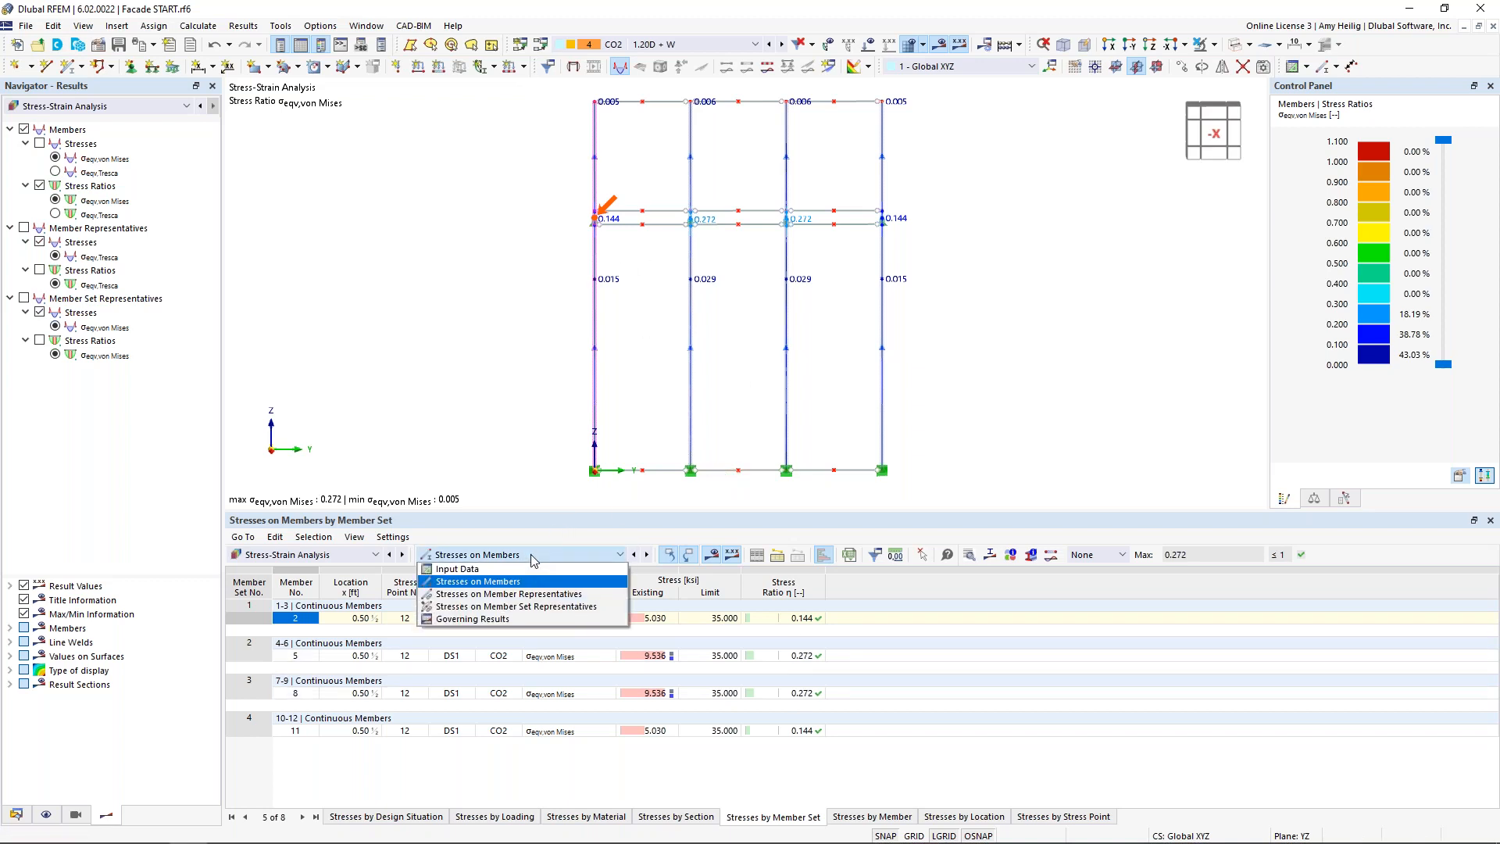
left_click(530, 595)
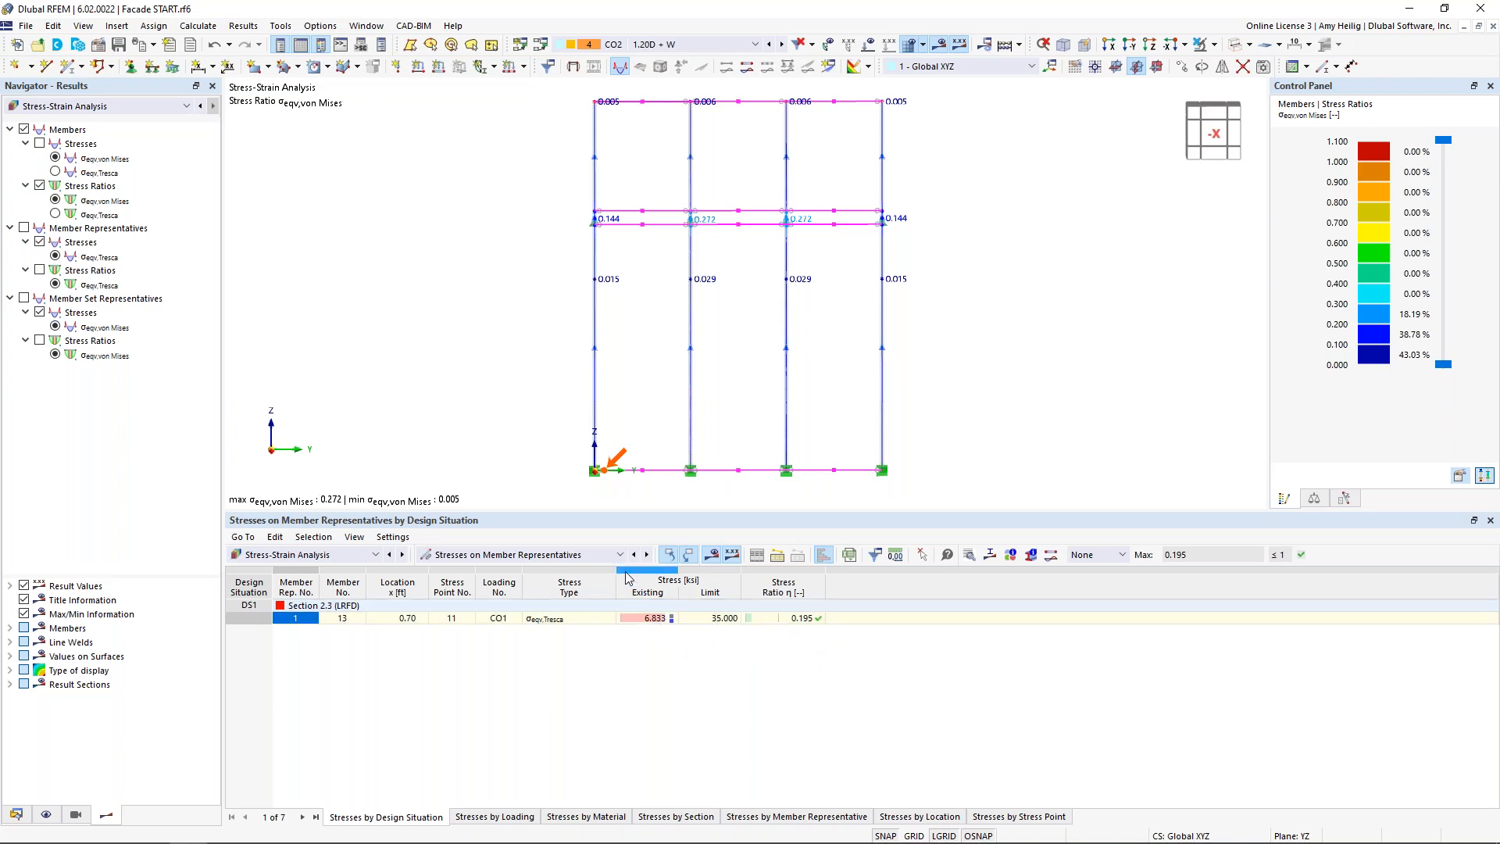
left_click(598, 556)
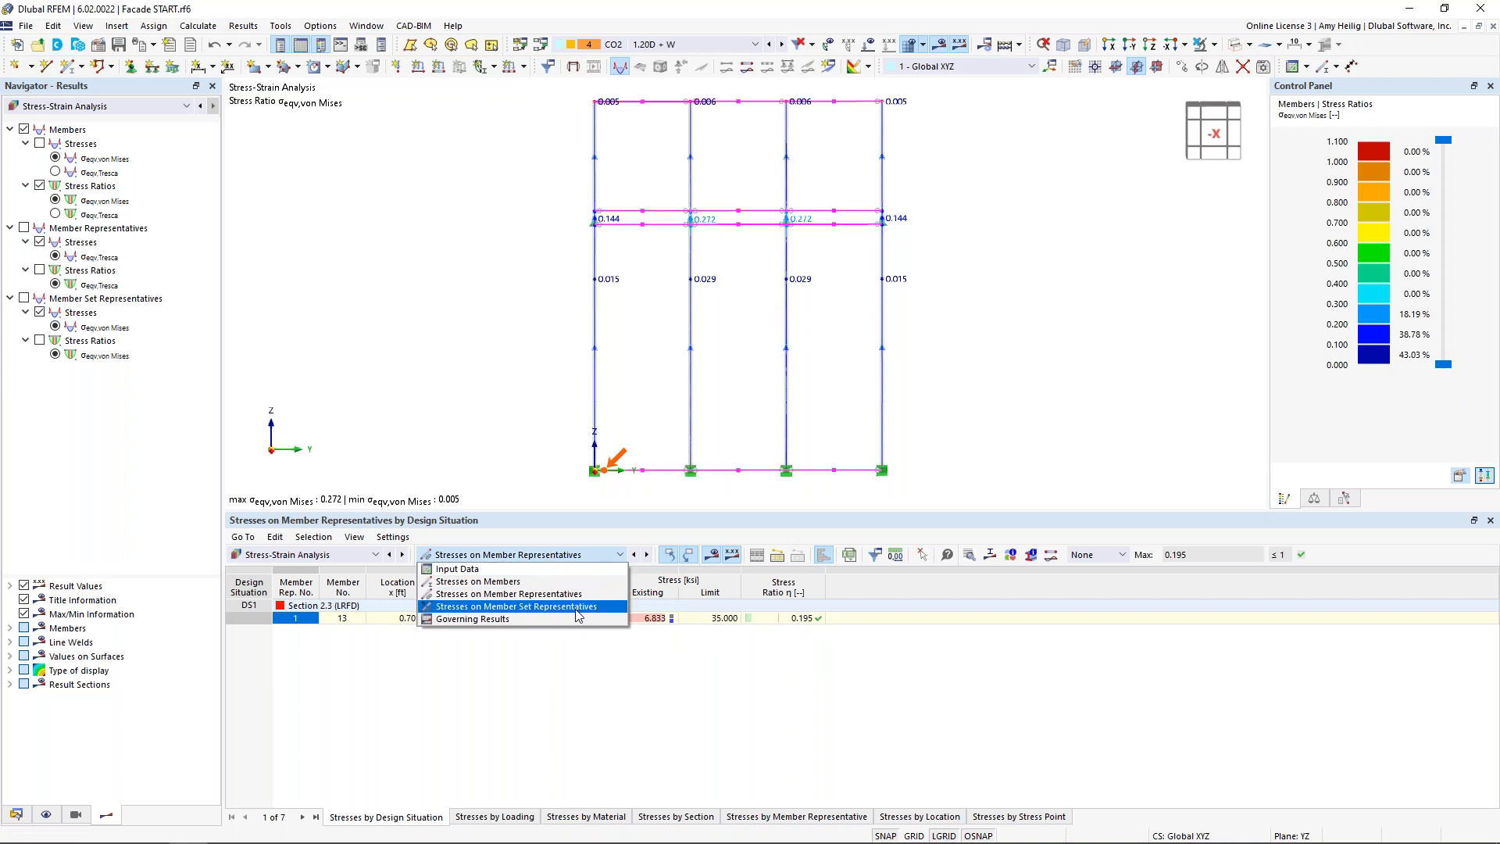
left_click(578, 607)
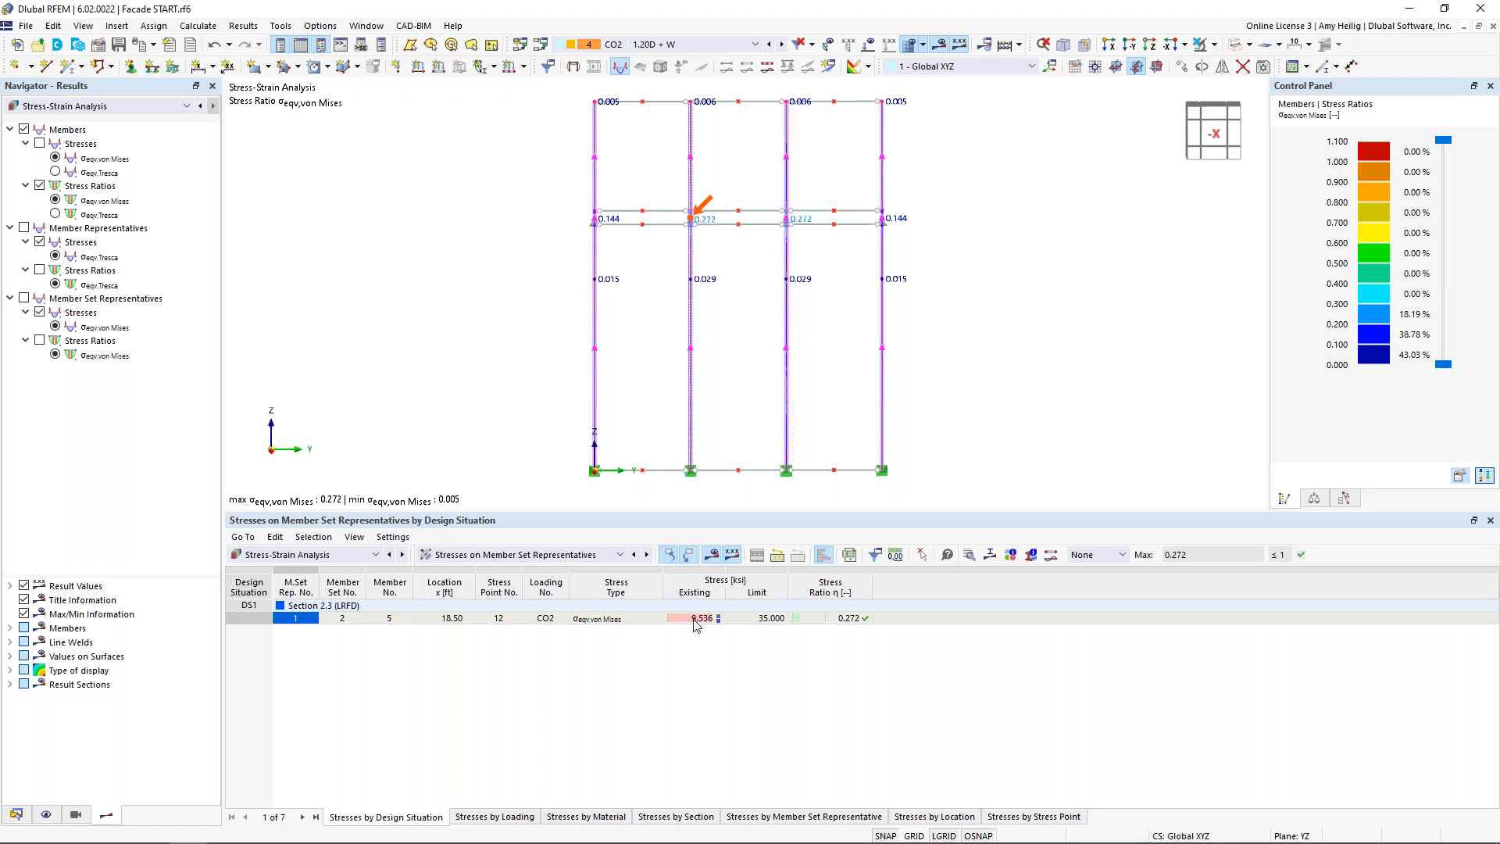
Examine the result details of the member set representative and display its stress diagram in the section.
left_click(969, 555)
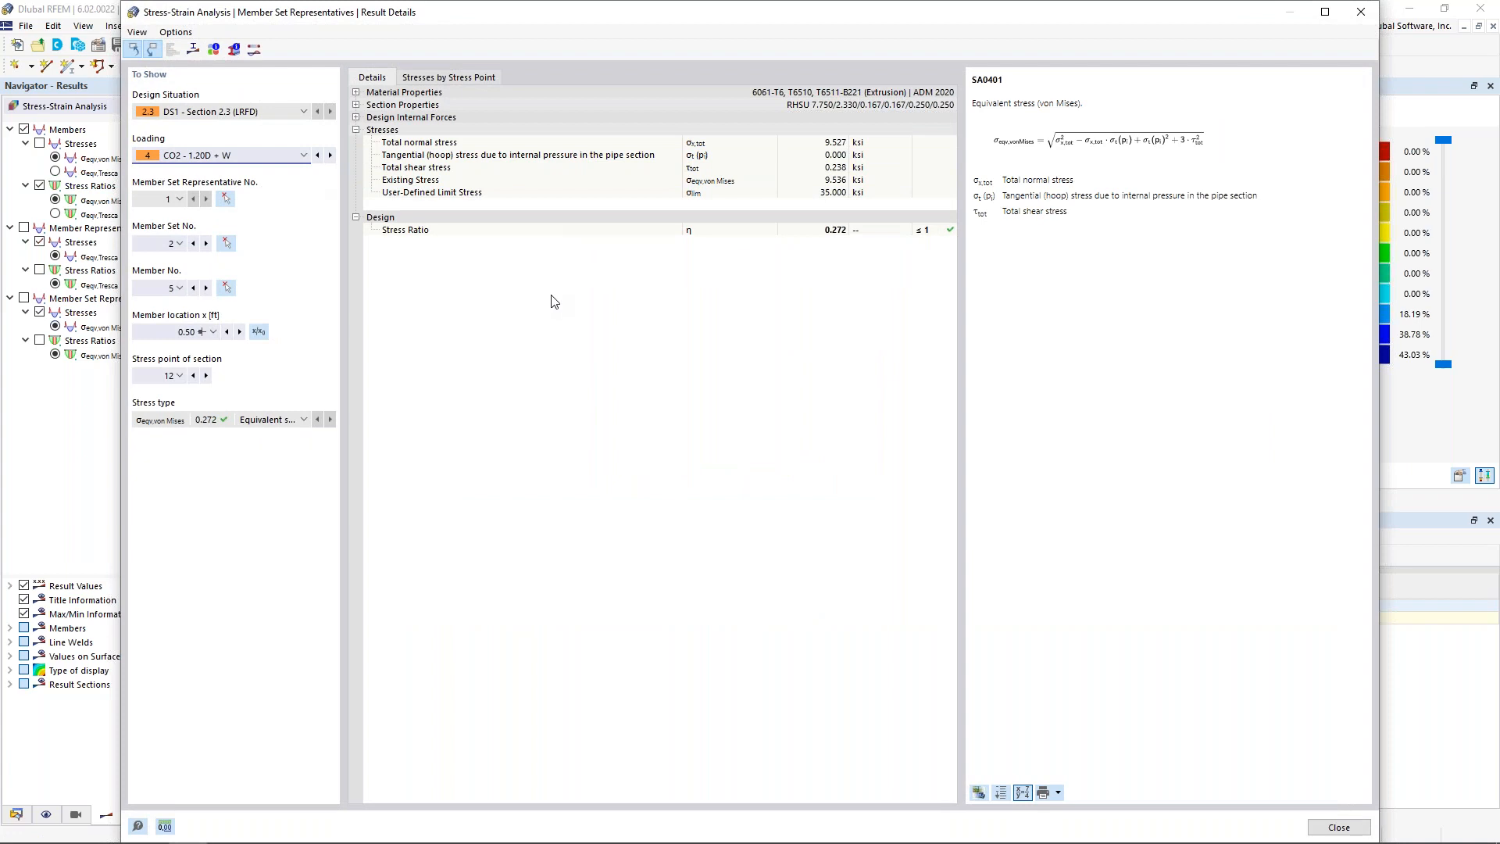
left_click(853, 230)
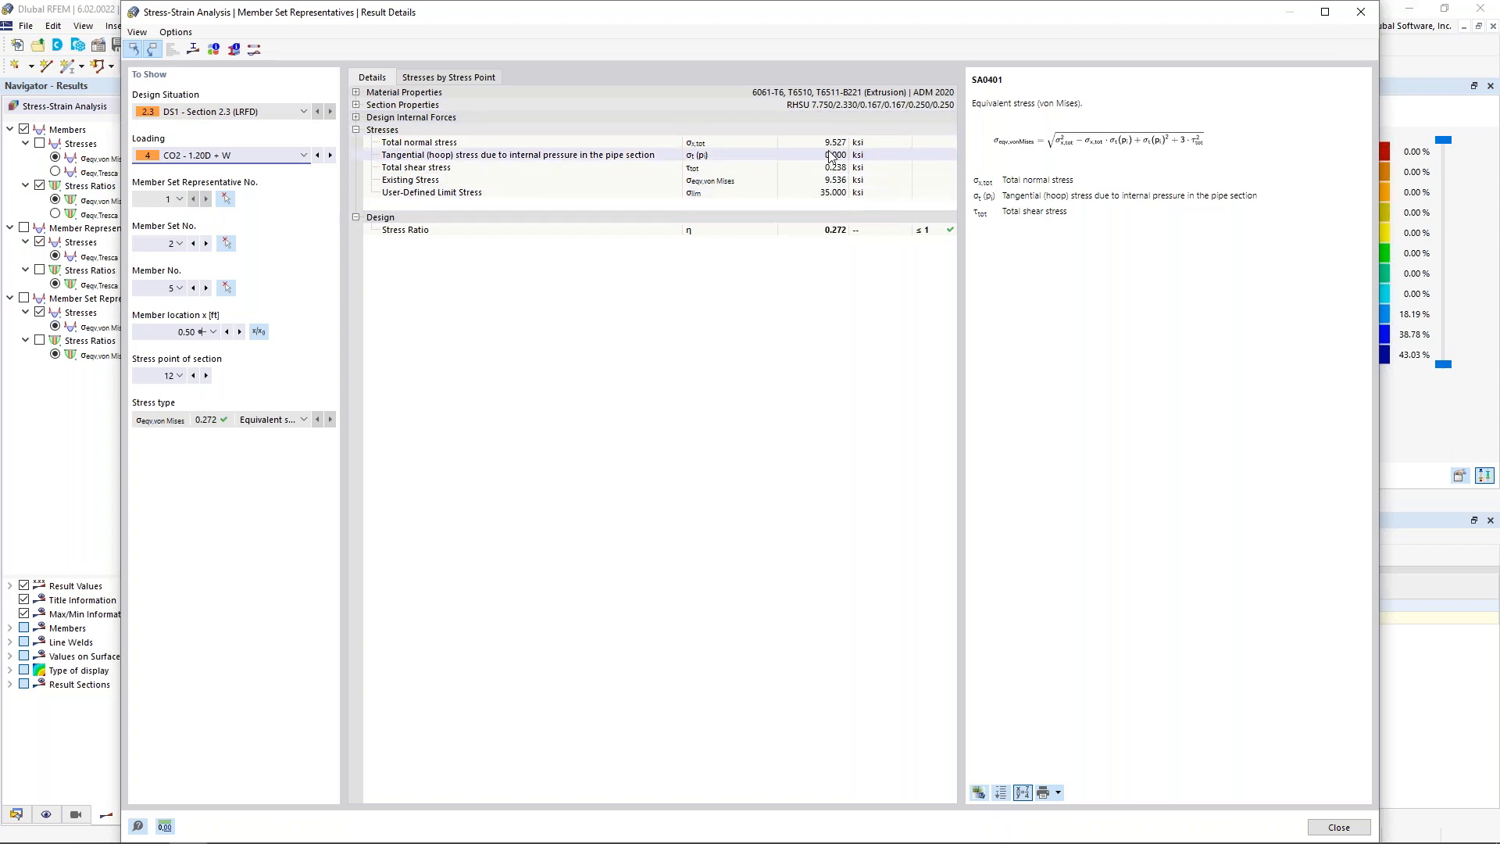
left_click(194, 51)
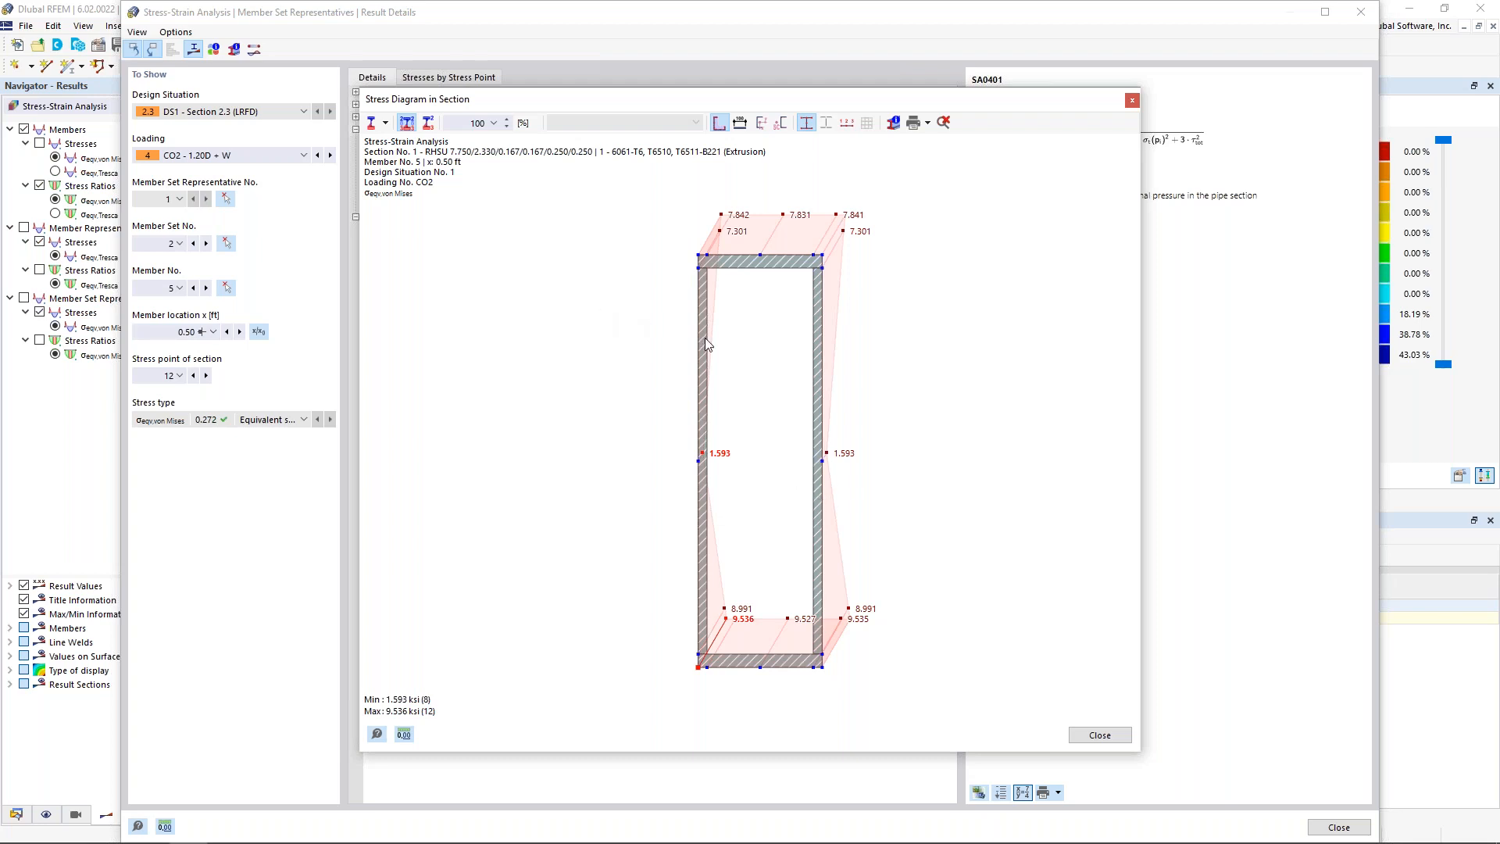
View the section's stresses from bending moment about the local y-axis and shear force in the local z-axis, and close the result details.
left_click(386, 124)
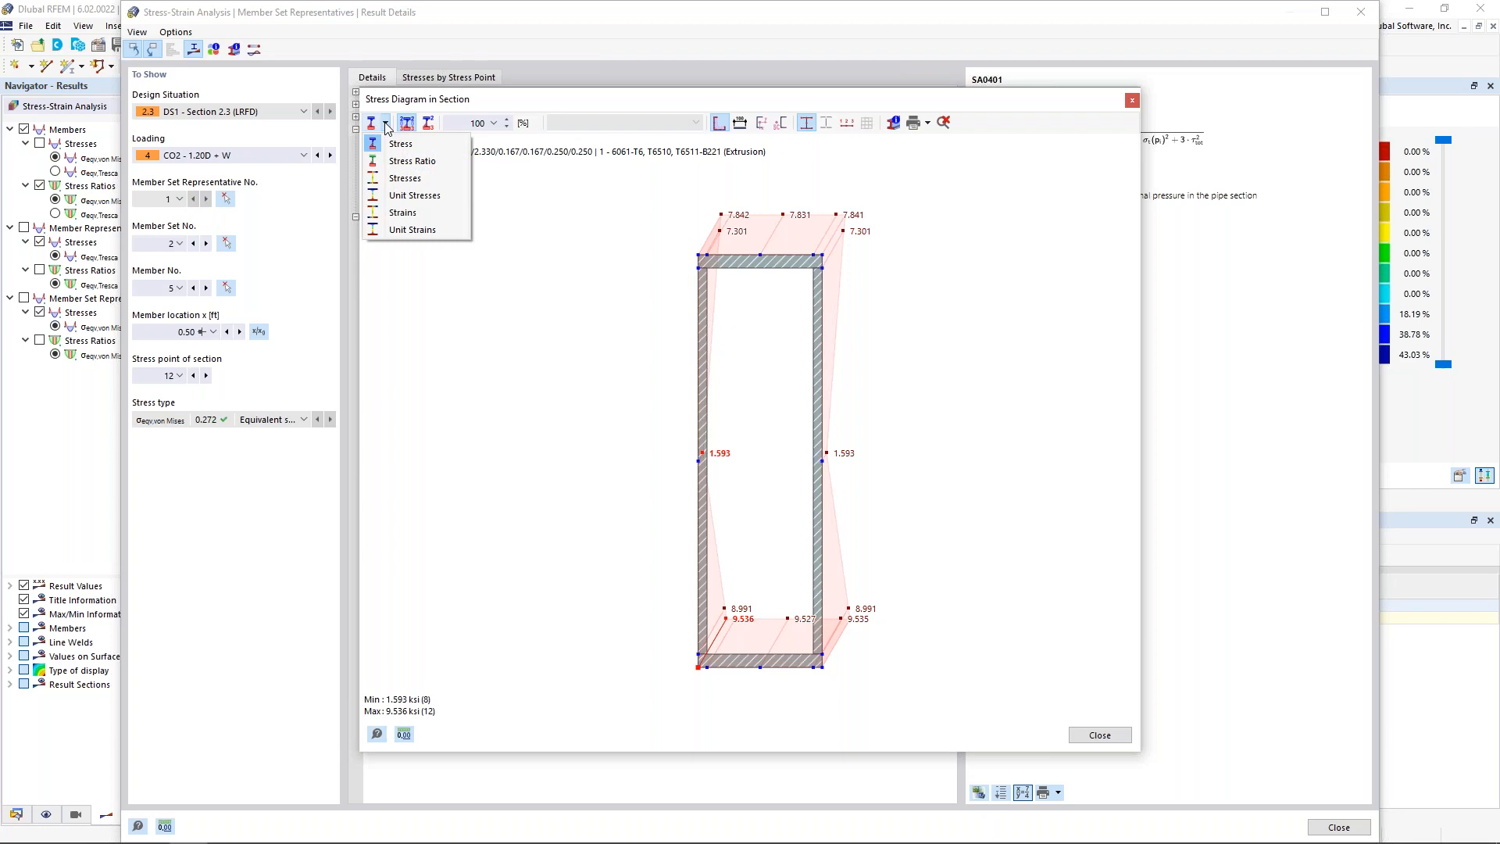
left_click(404, 179)
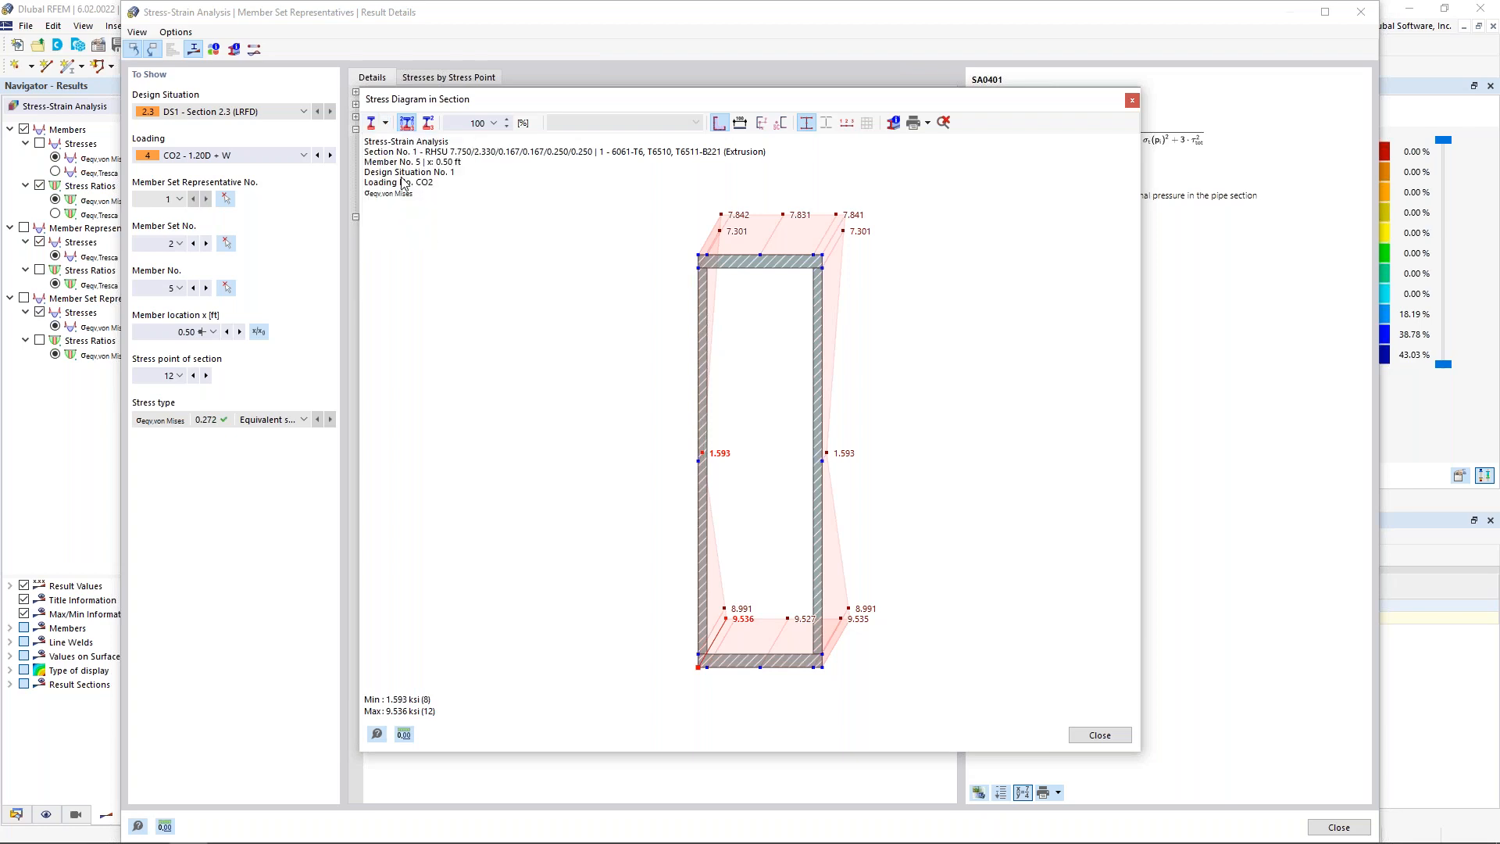
left_click(695, 122)
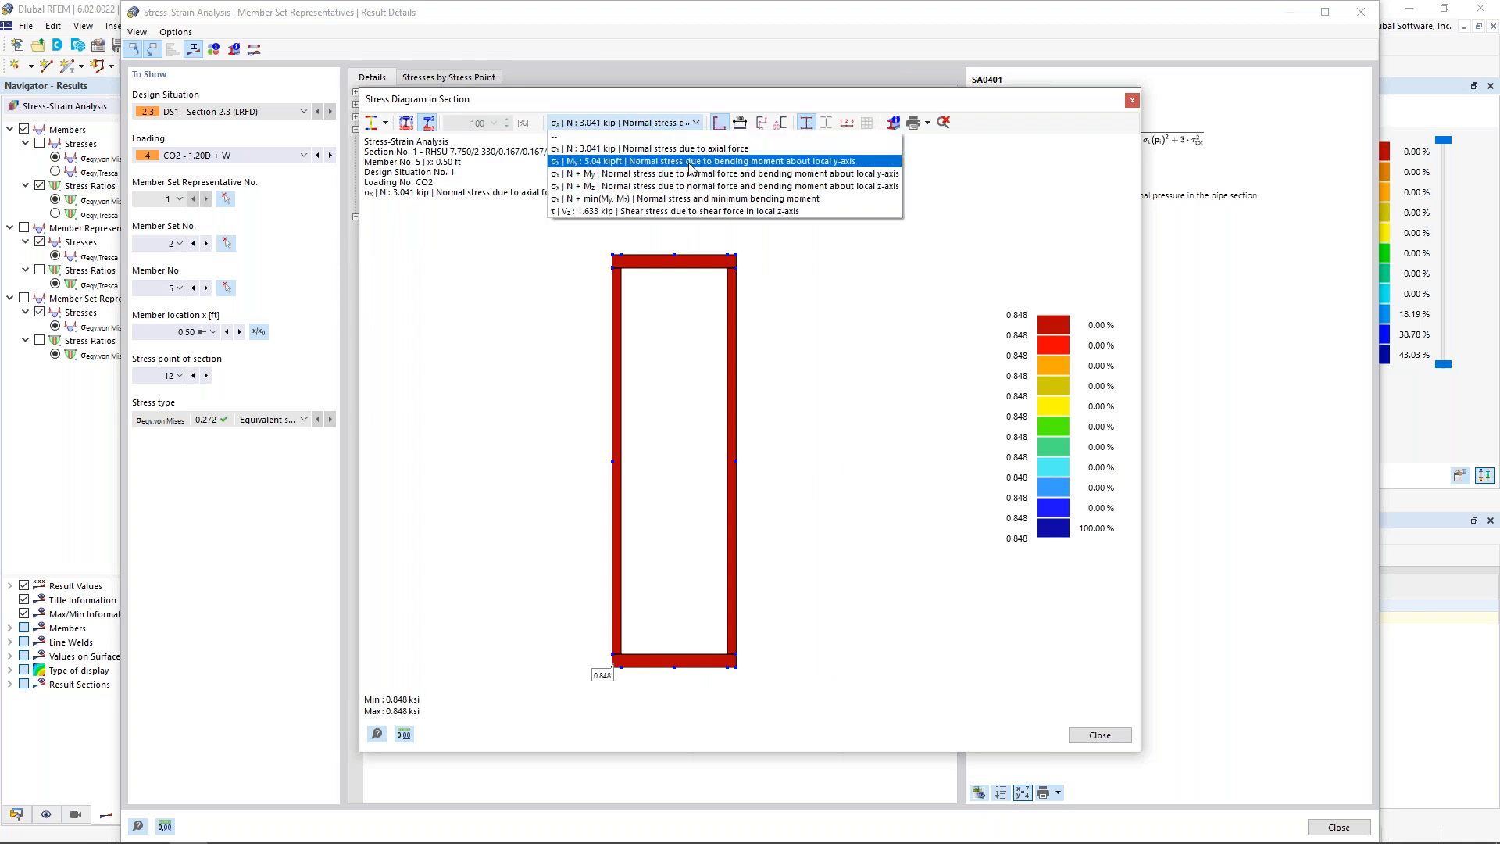
left_click(690, 163)
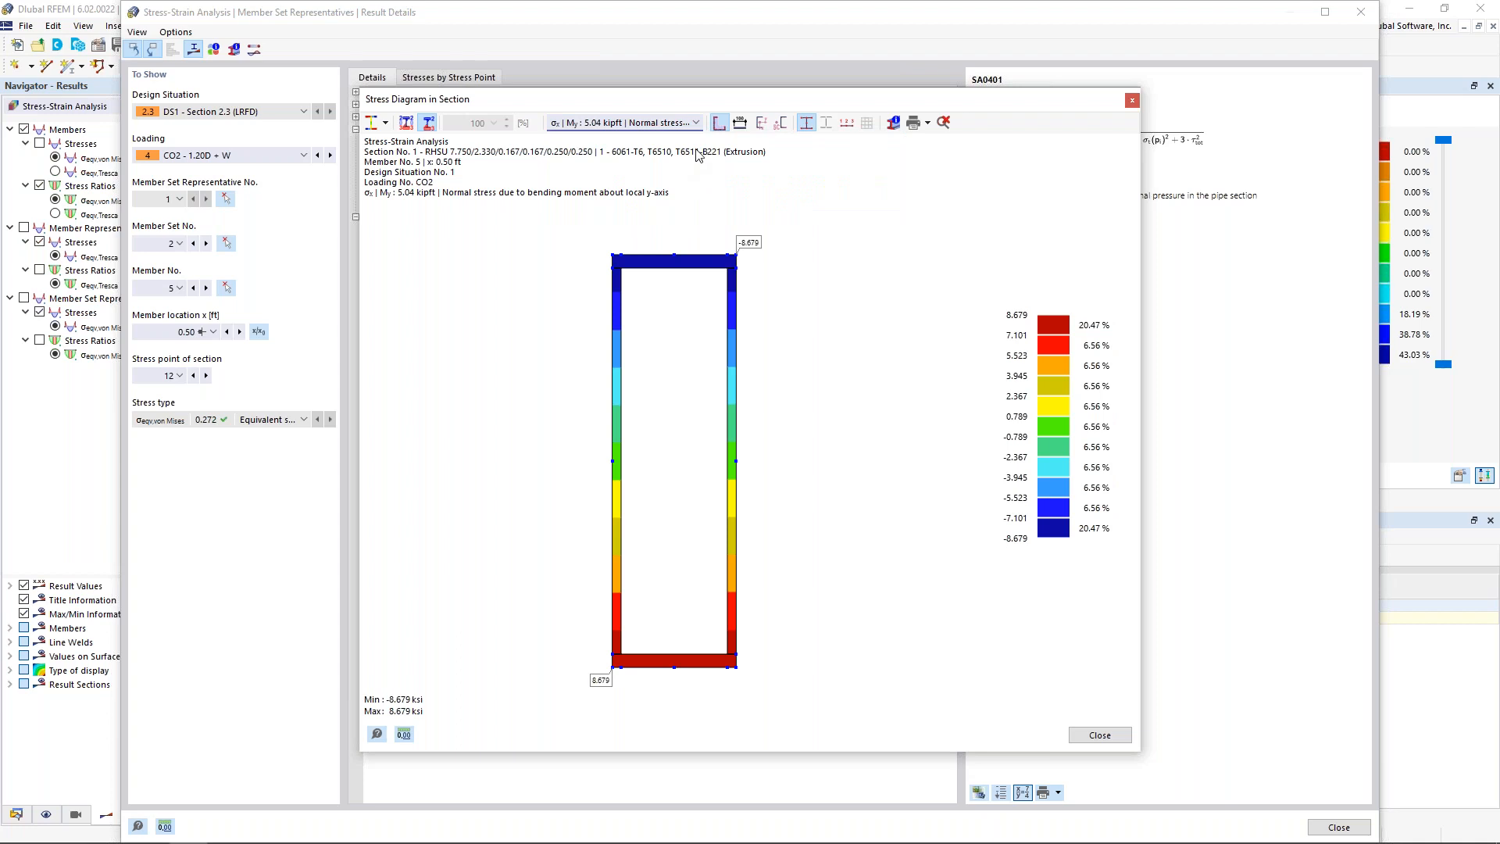
left_click(698, 124)
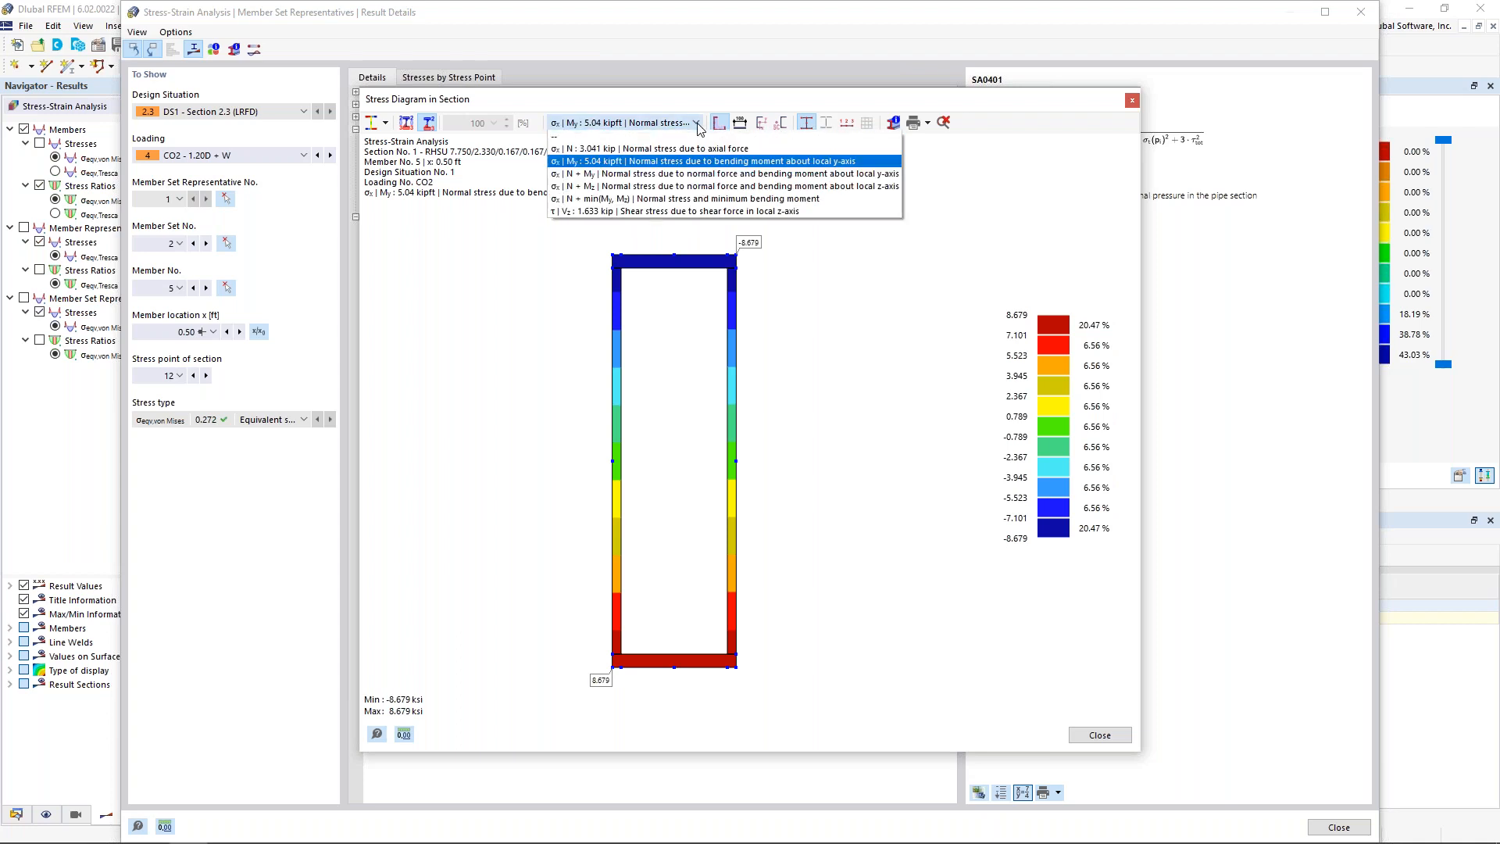
left_click(673, 211)
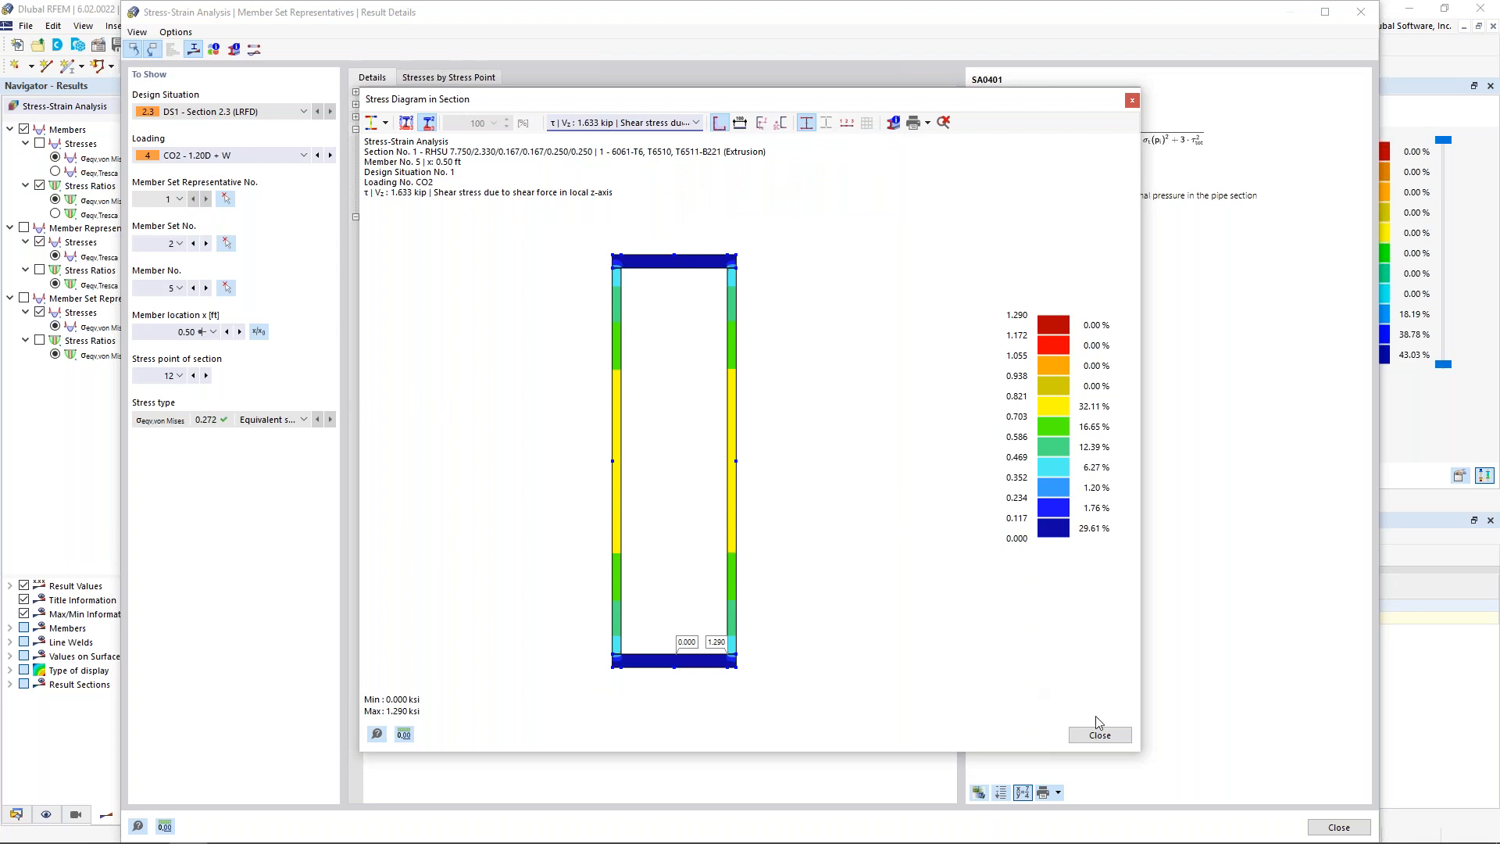
left_click(1099, 735)
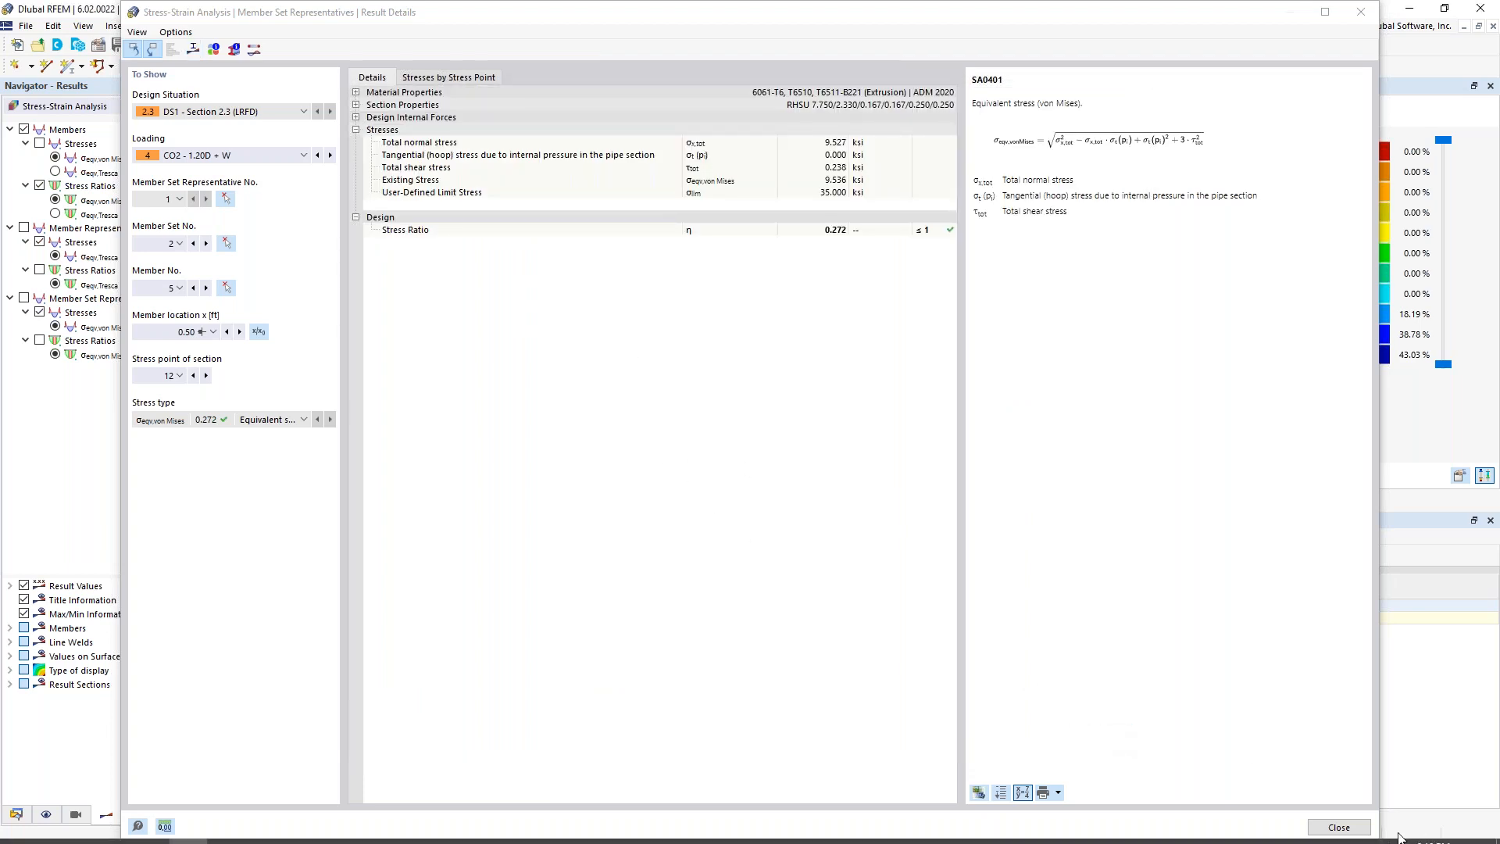
left_click(1338, 826)
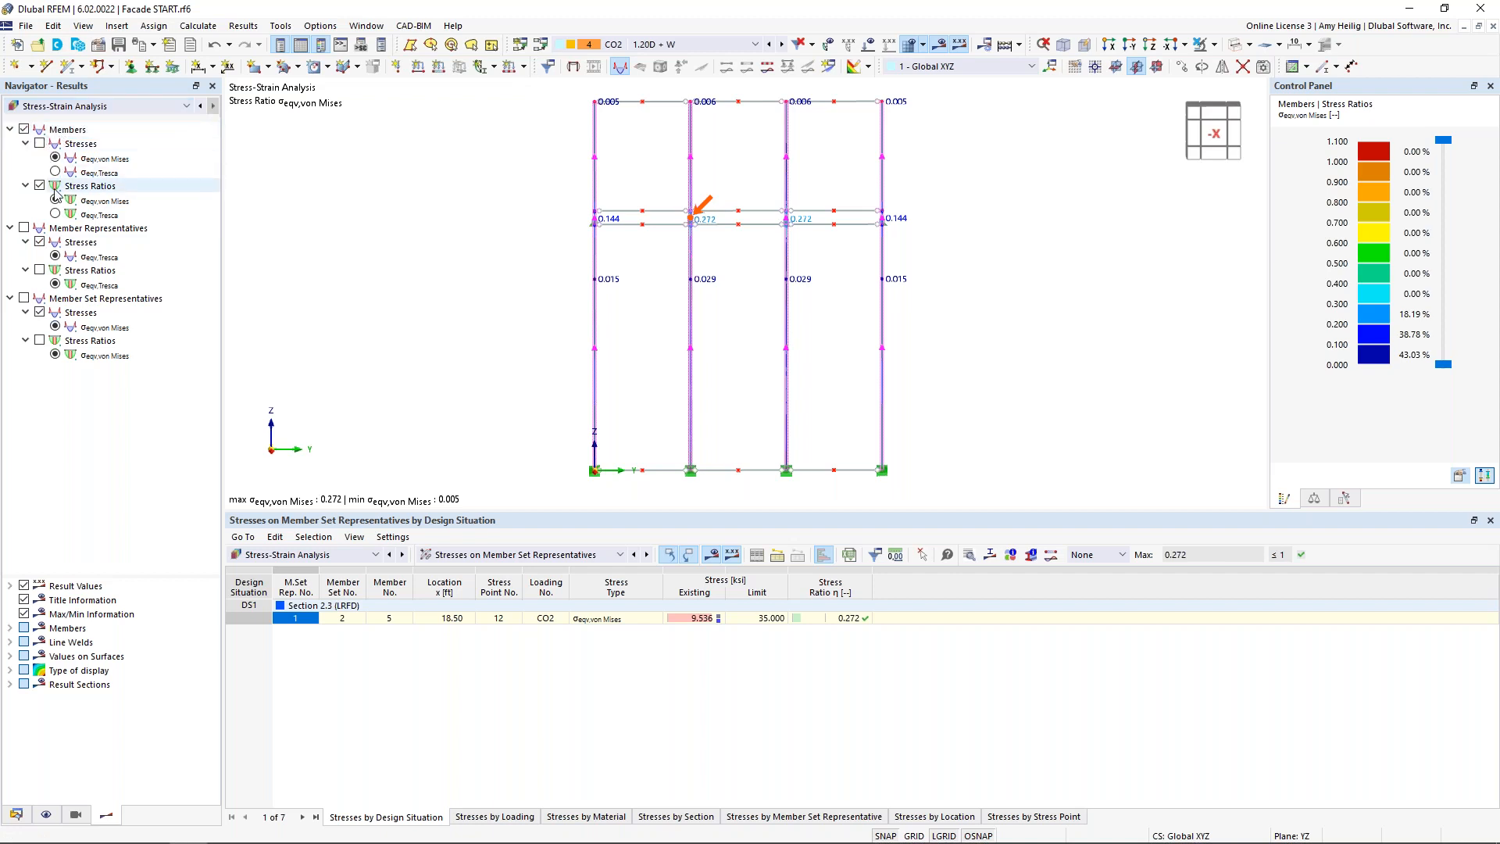
Show the Tresca stress ratios of the member representatives on the facade in an isometric view.
middle_click_drag(507, 306, 664, 346, "ctrl")
left_click(934, 406)
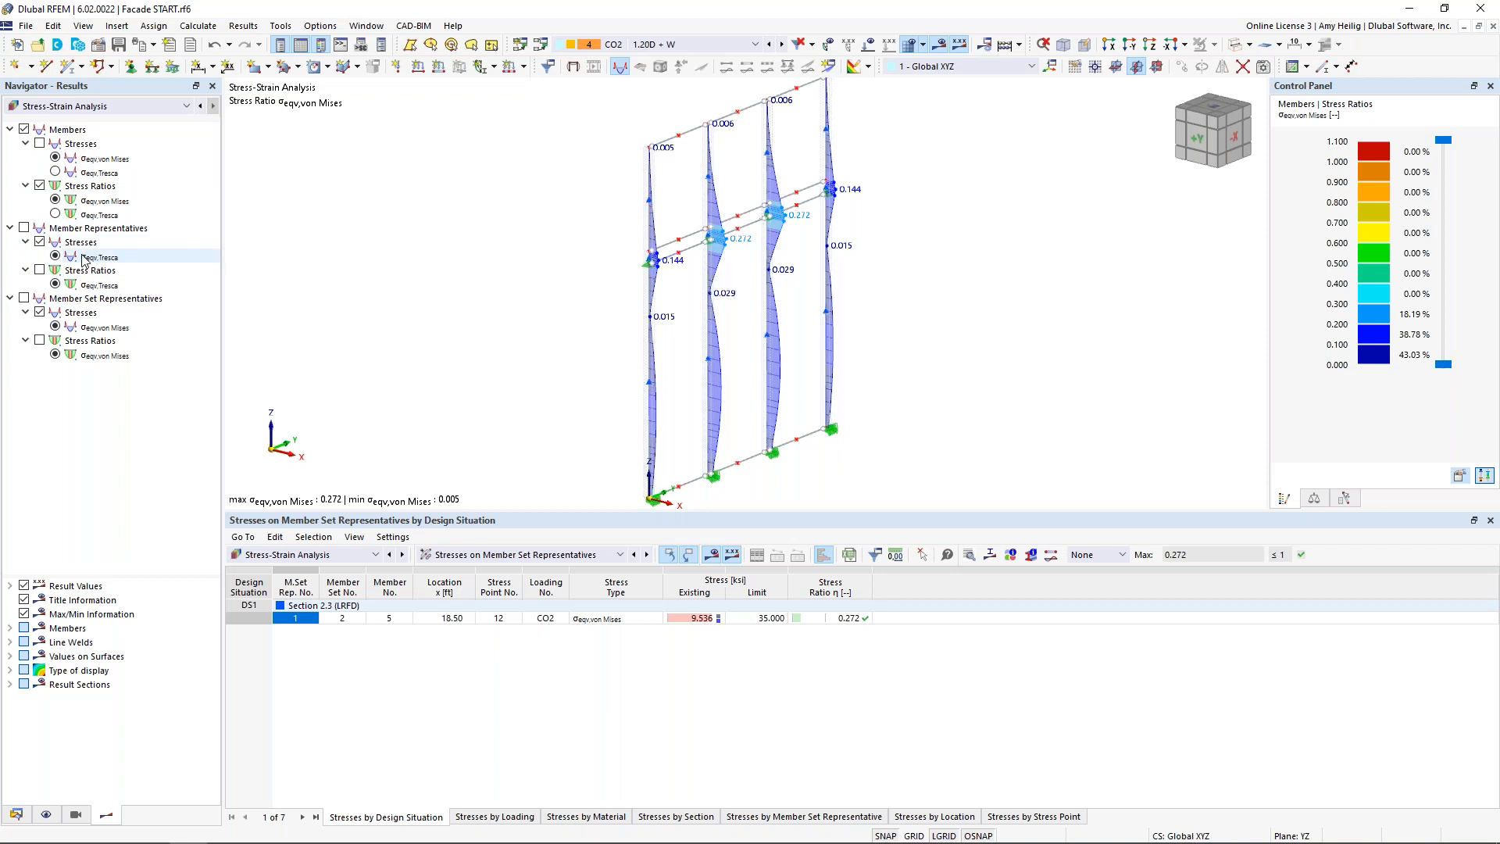
left_click(40, 270)
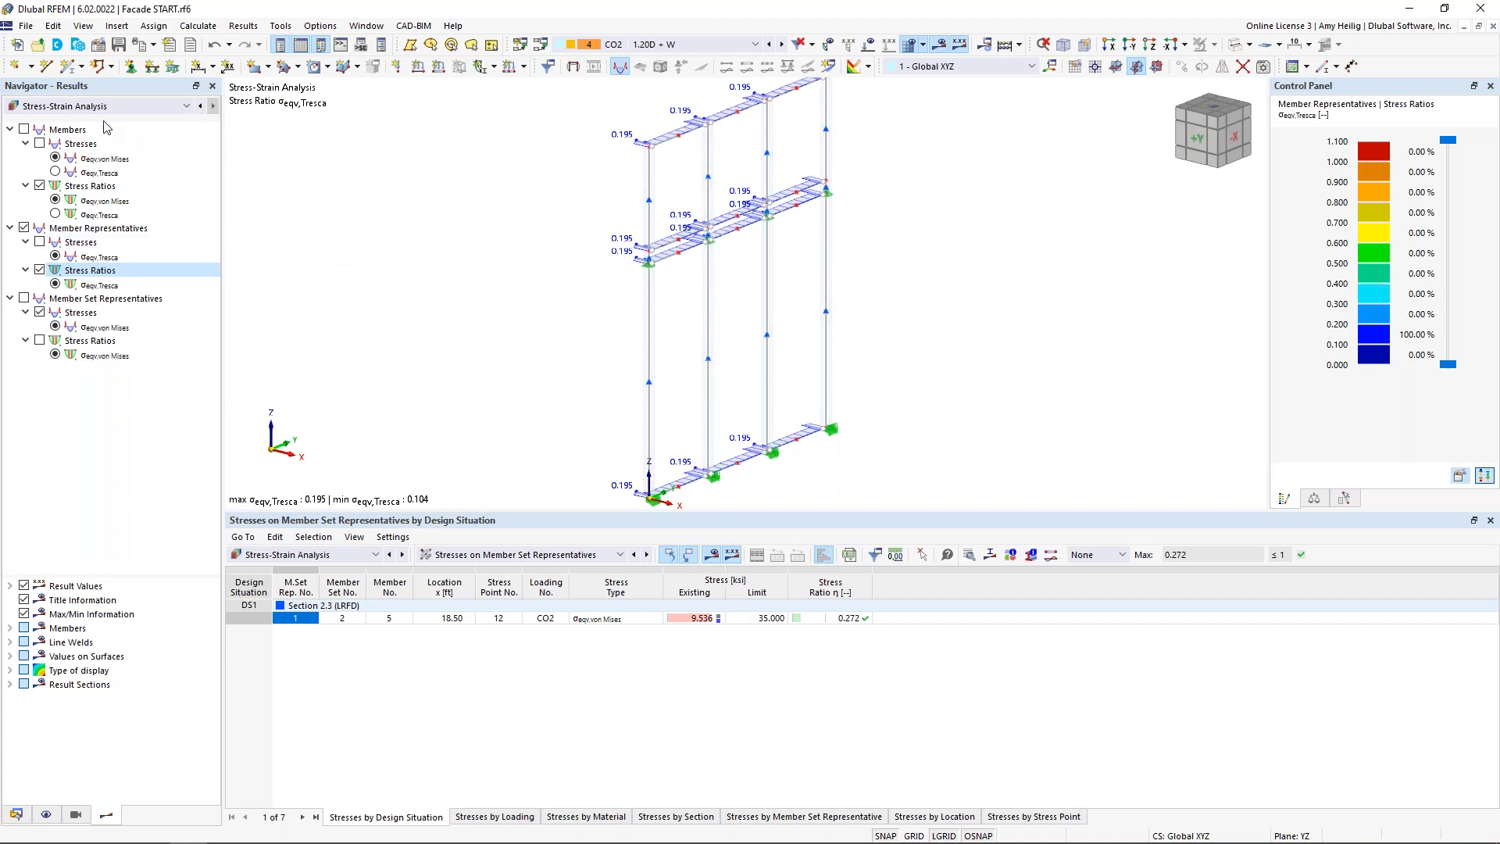
Create a blank 3D model named Base Plate 10 with the Stress-Strain Analysis add-on activated.
left_click(27, 26)
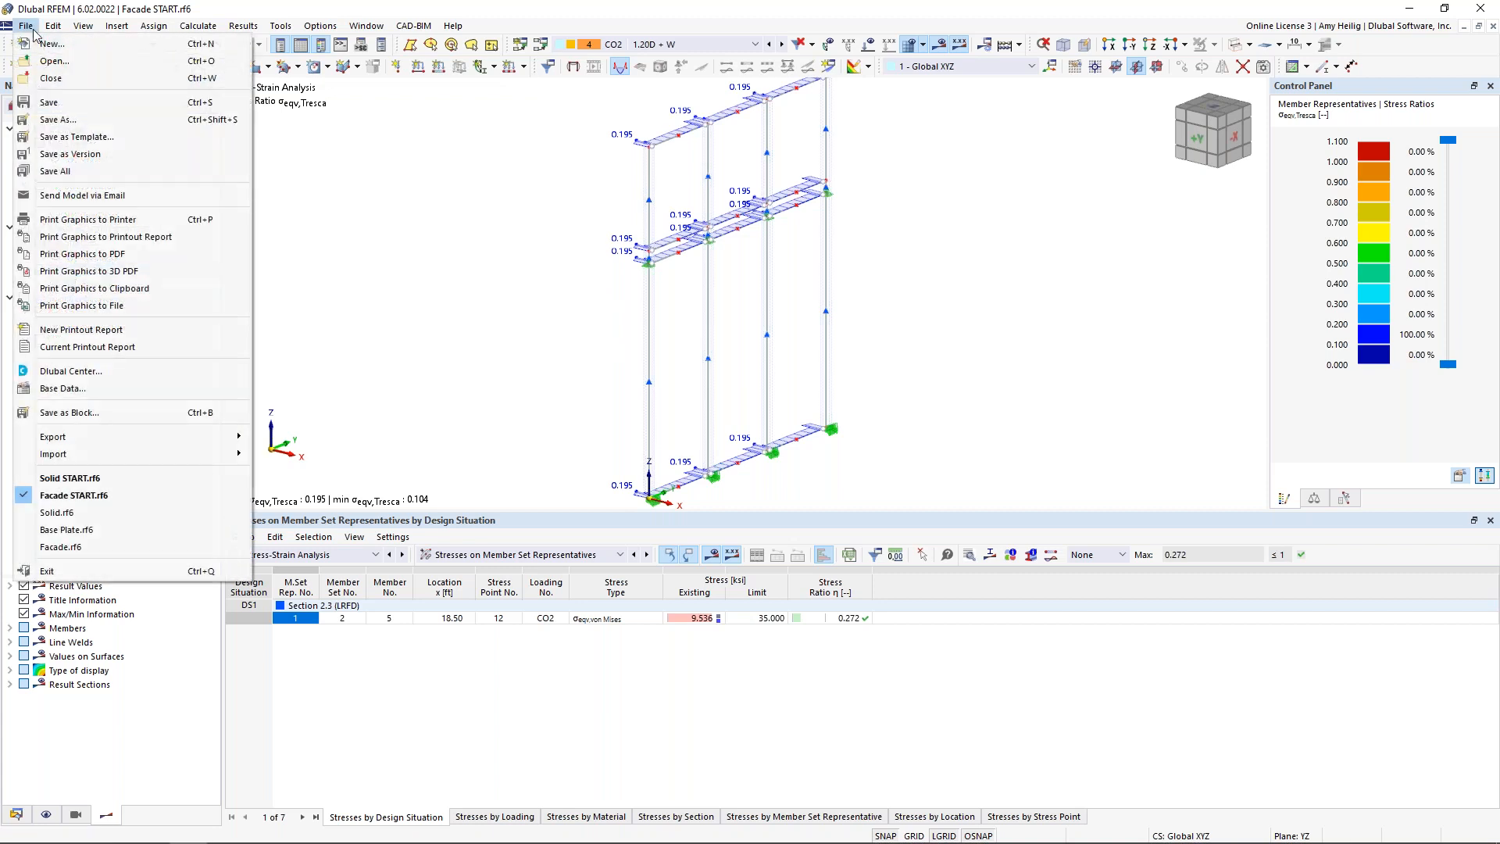
left_click(46, 46)
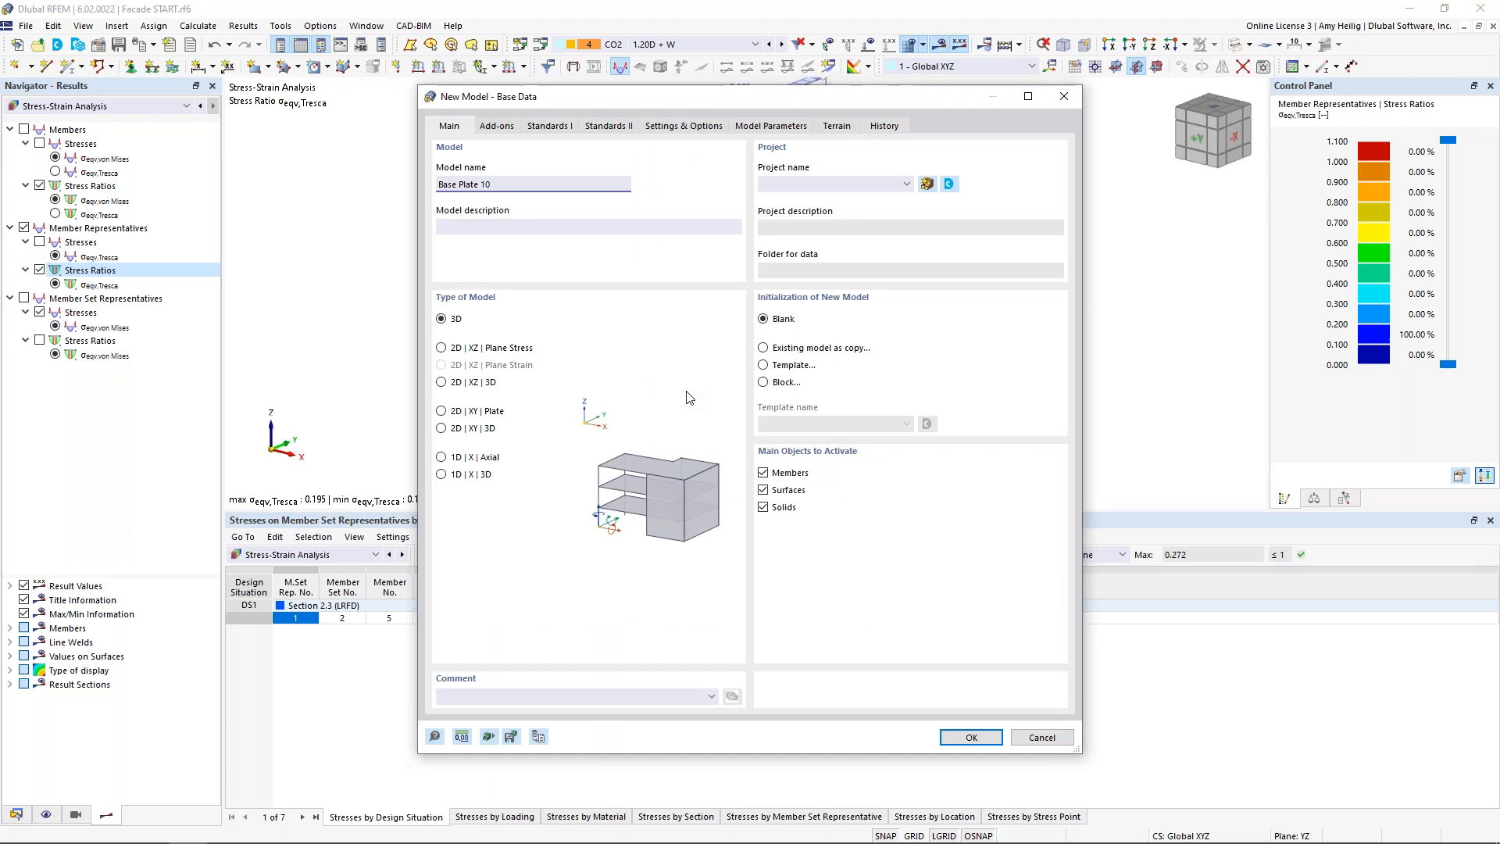
left_click(498, 127)
left_click(763, 234)
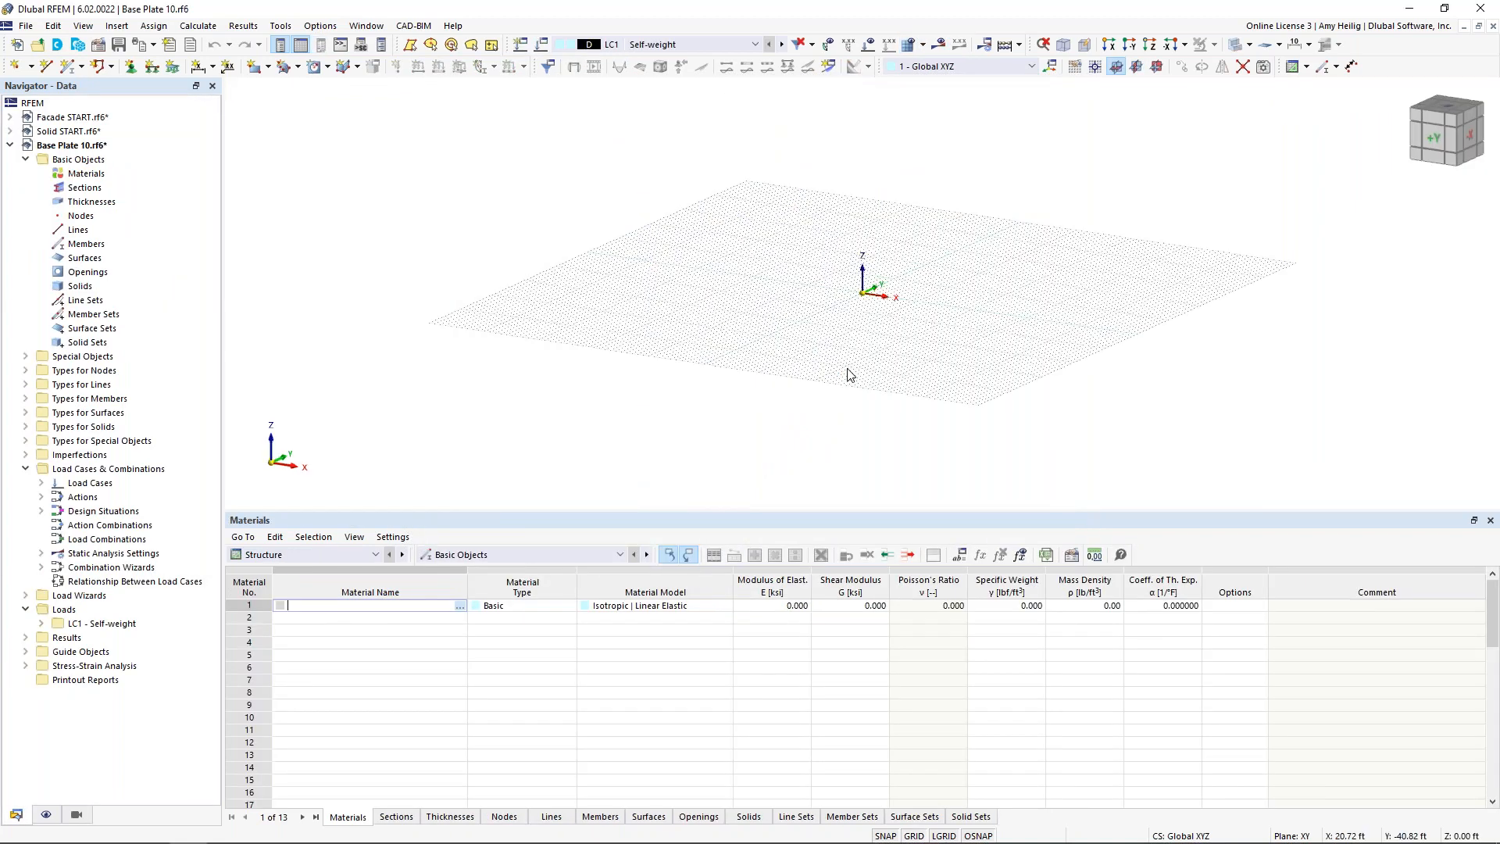
Enlarge the graphics area and, from the work plane grid settings, change the model's length unit to inches.
middle_click_drag(864, 349, 781, 312)
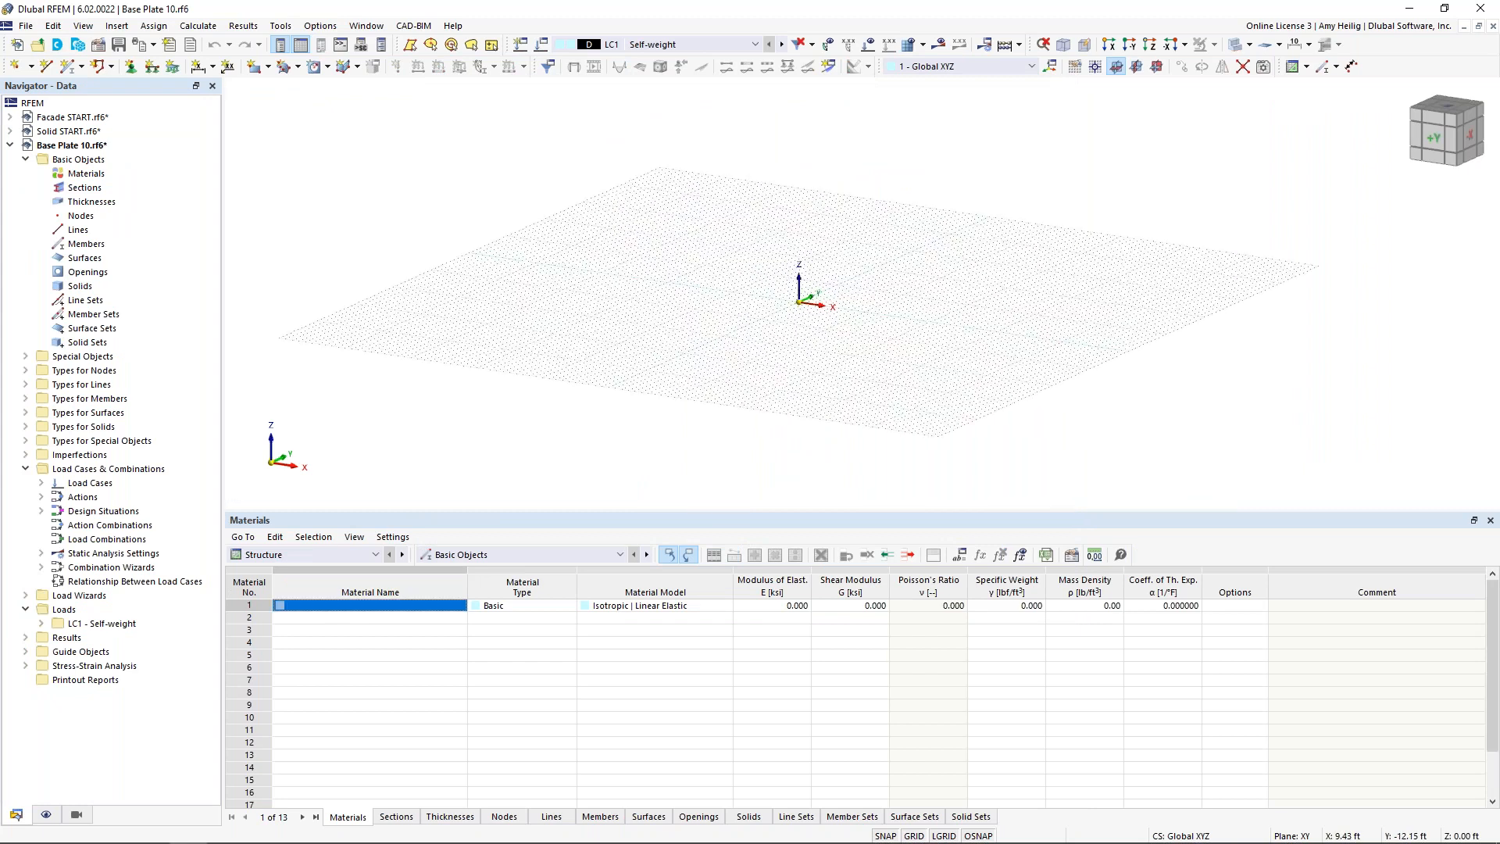
left_click_drag(843, 511, 865, 614)
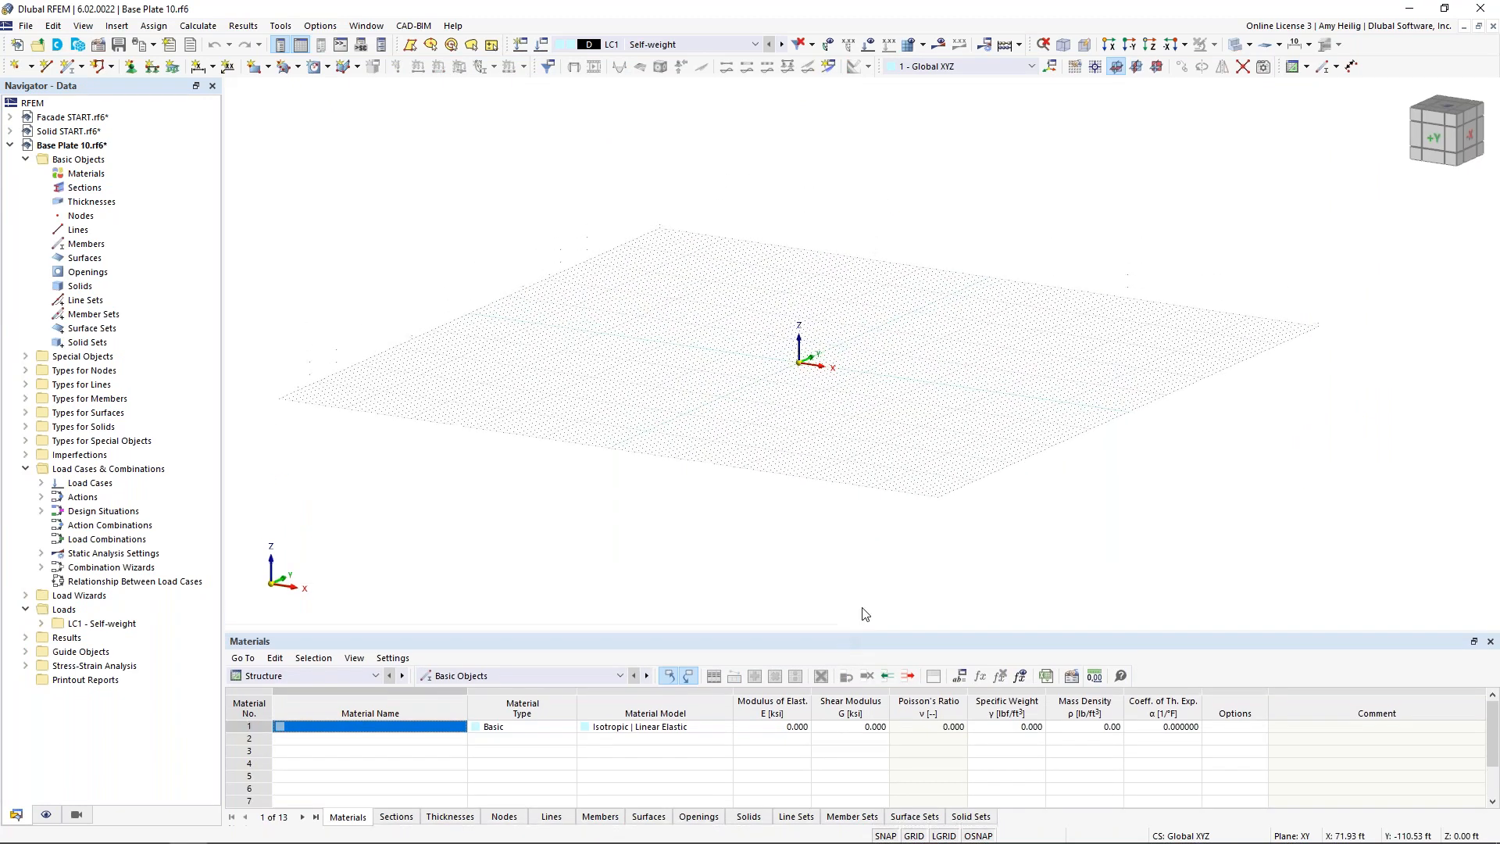
right_click(914, 835)
left_click(950, 823)
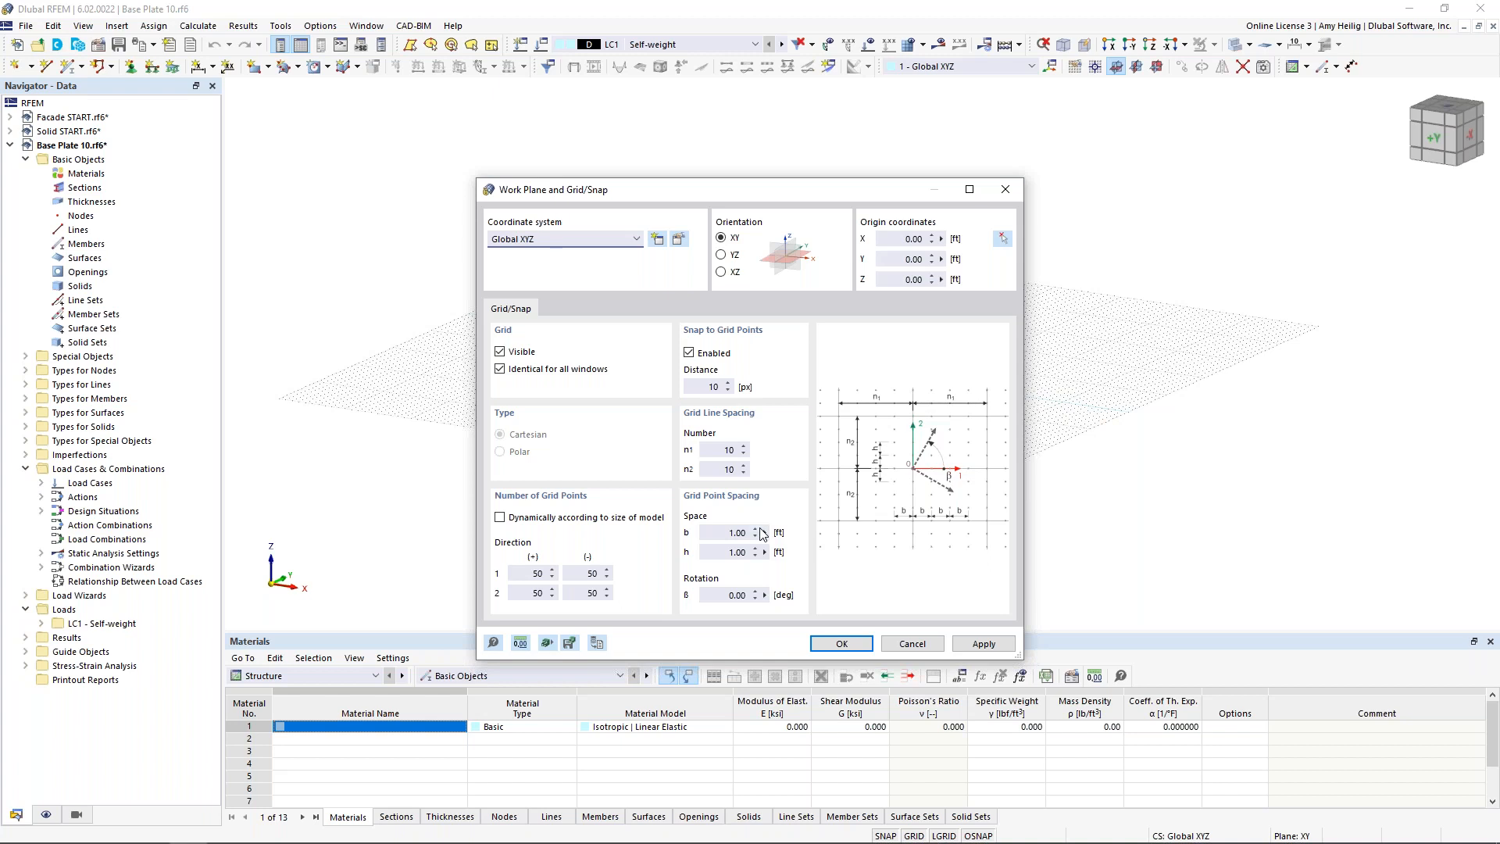
left_click(520, 642)
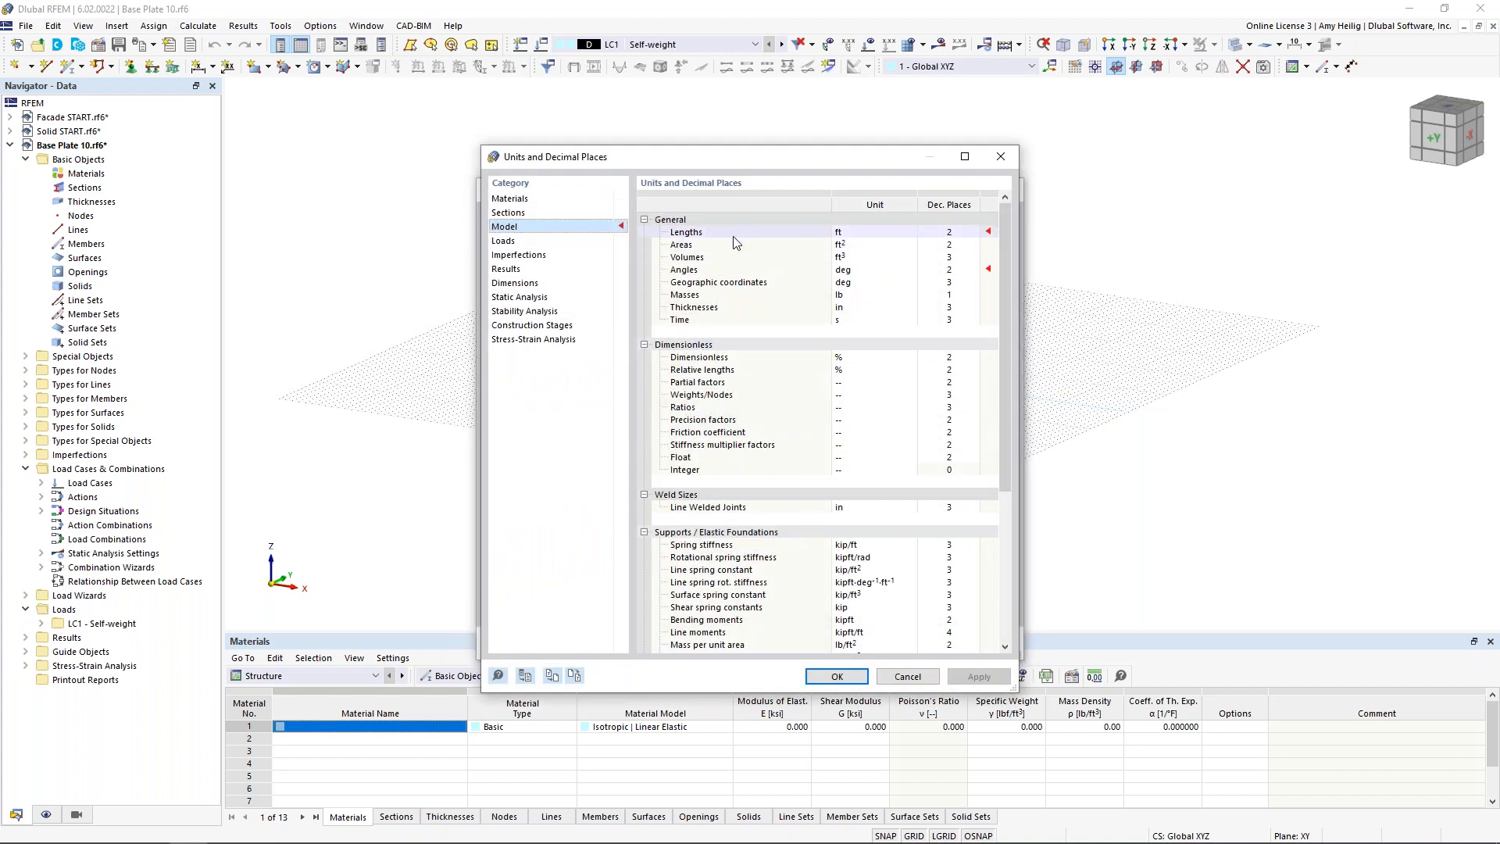
left_click(850, 234)
left_click(908, 233)
left_click(885, 295)
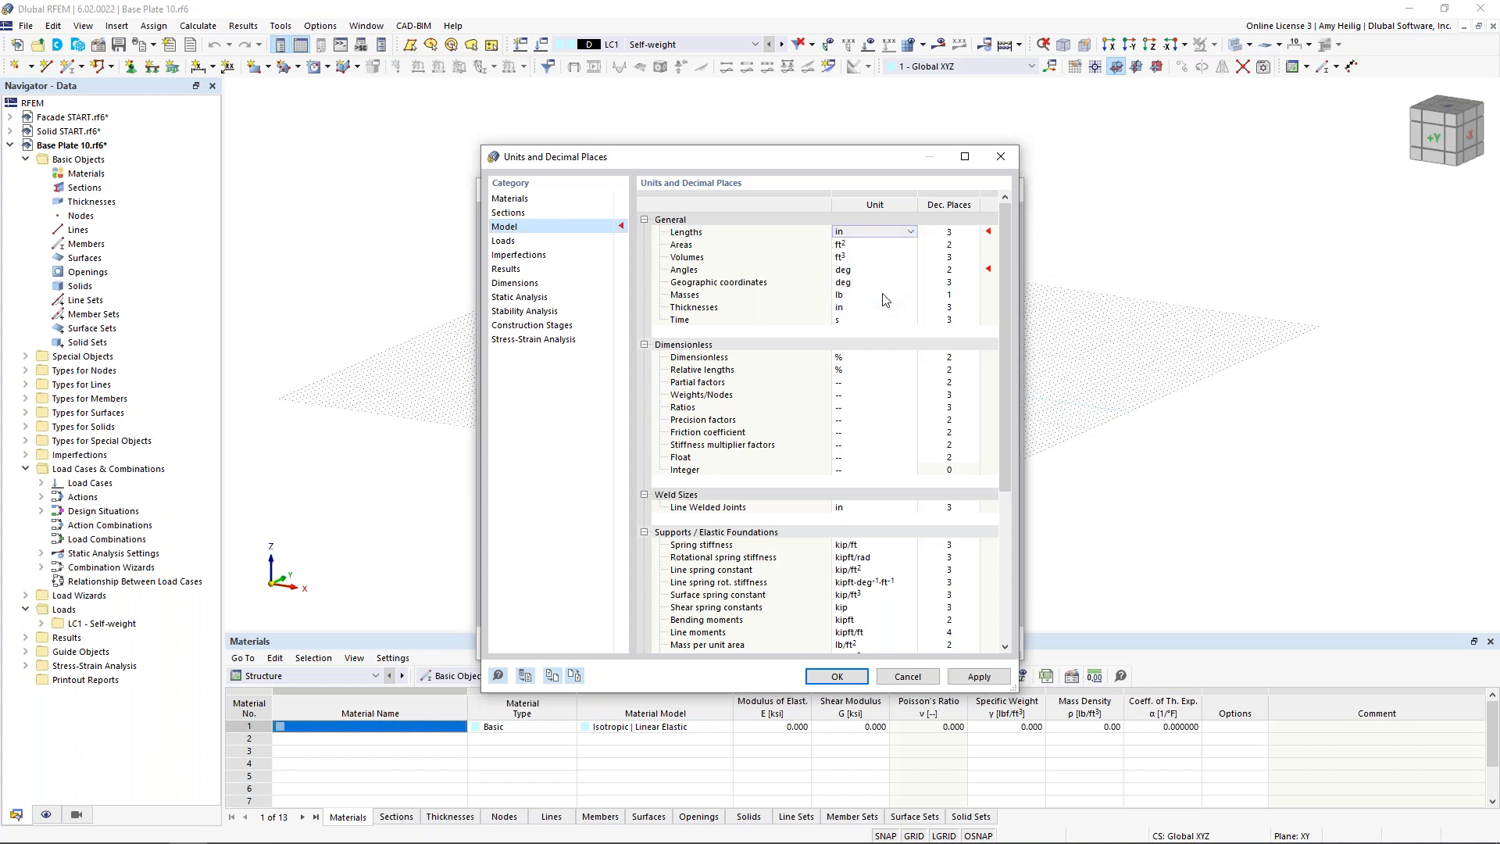
left_click(842, 677)
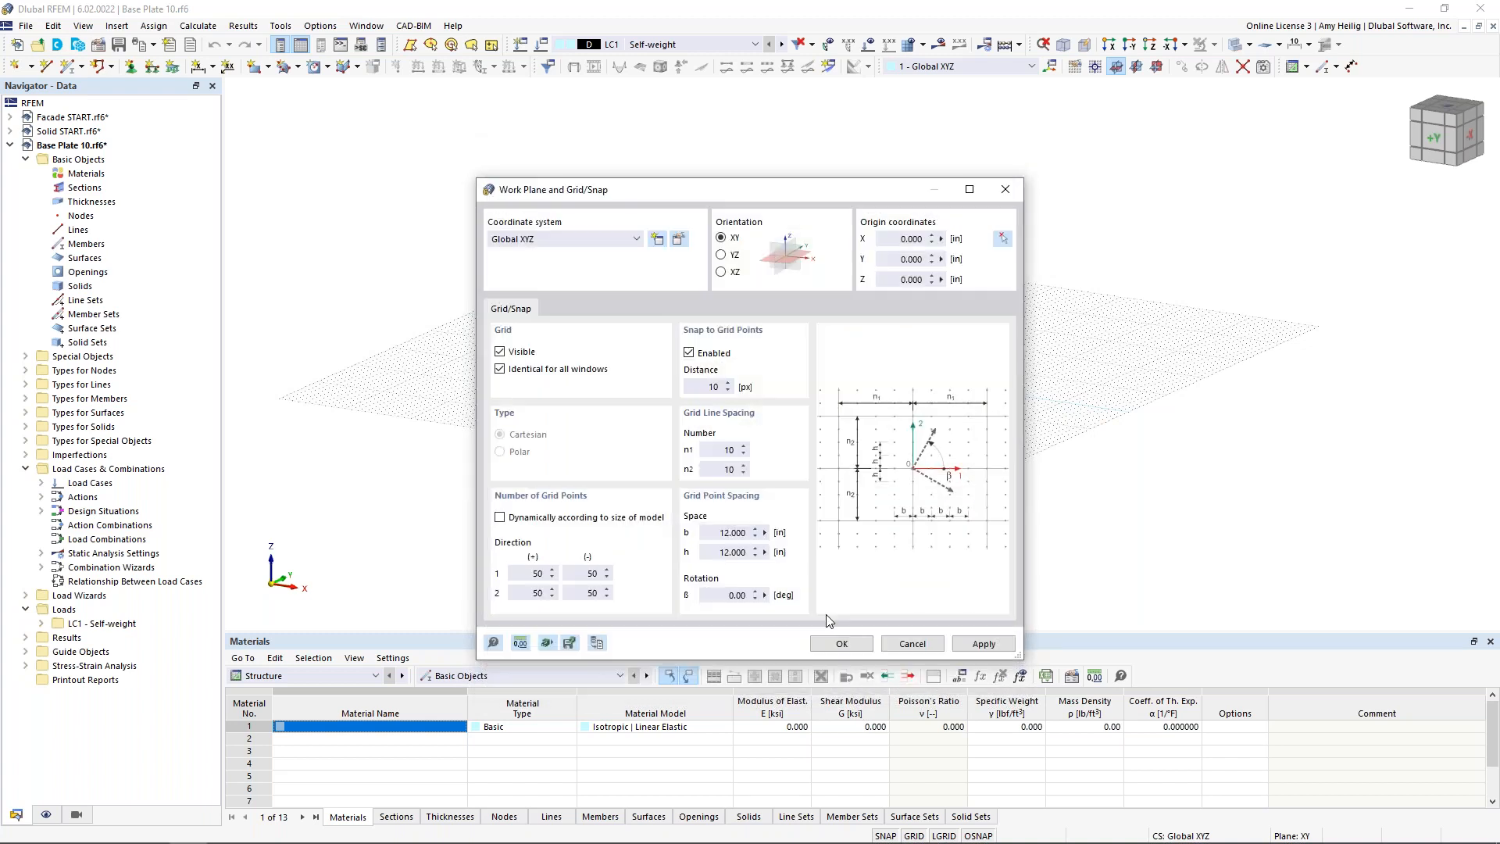
Set the grid point spacing b and h to 1 in each and accept the grid settings.
double_click(718, 532)
type("1")
key("Tab")
type("1")
key("Tab")
left_click(829, 645)
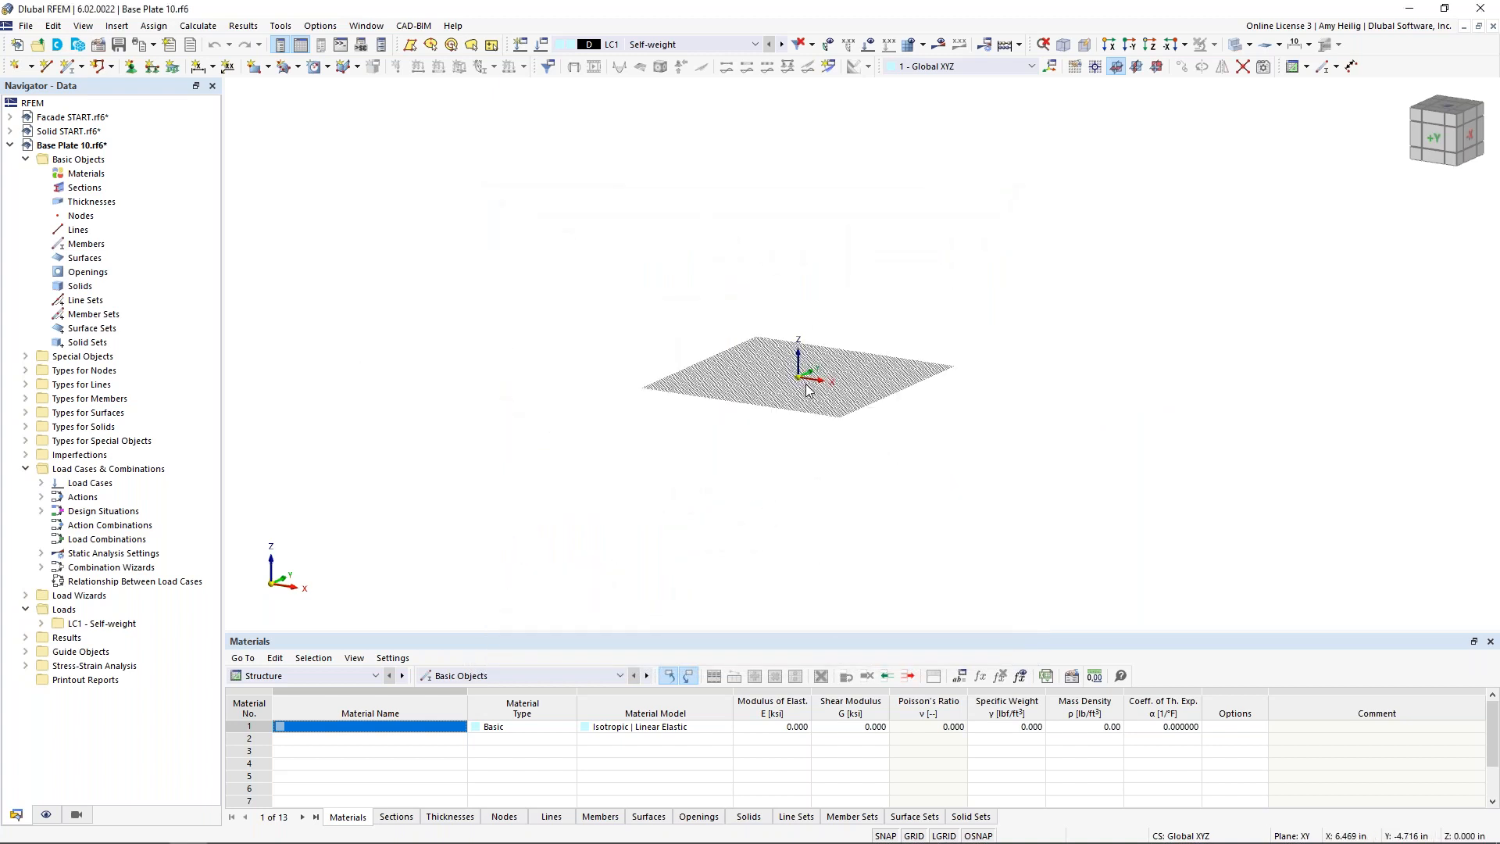
Start a rectangular surface defined via its center and create a new uniform thickness of 0.5 in for it.
scroll(807, 388, "up", 6)
scroll(749, 351, "up", 1)
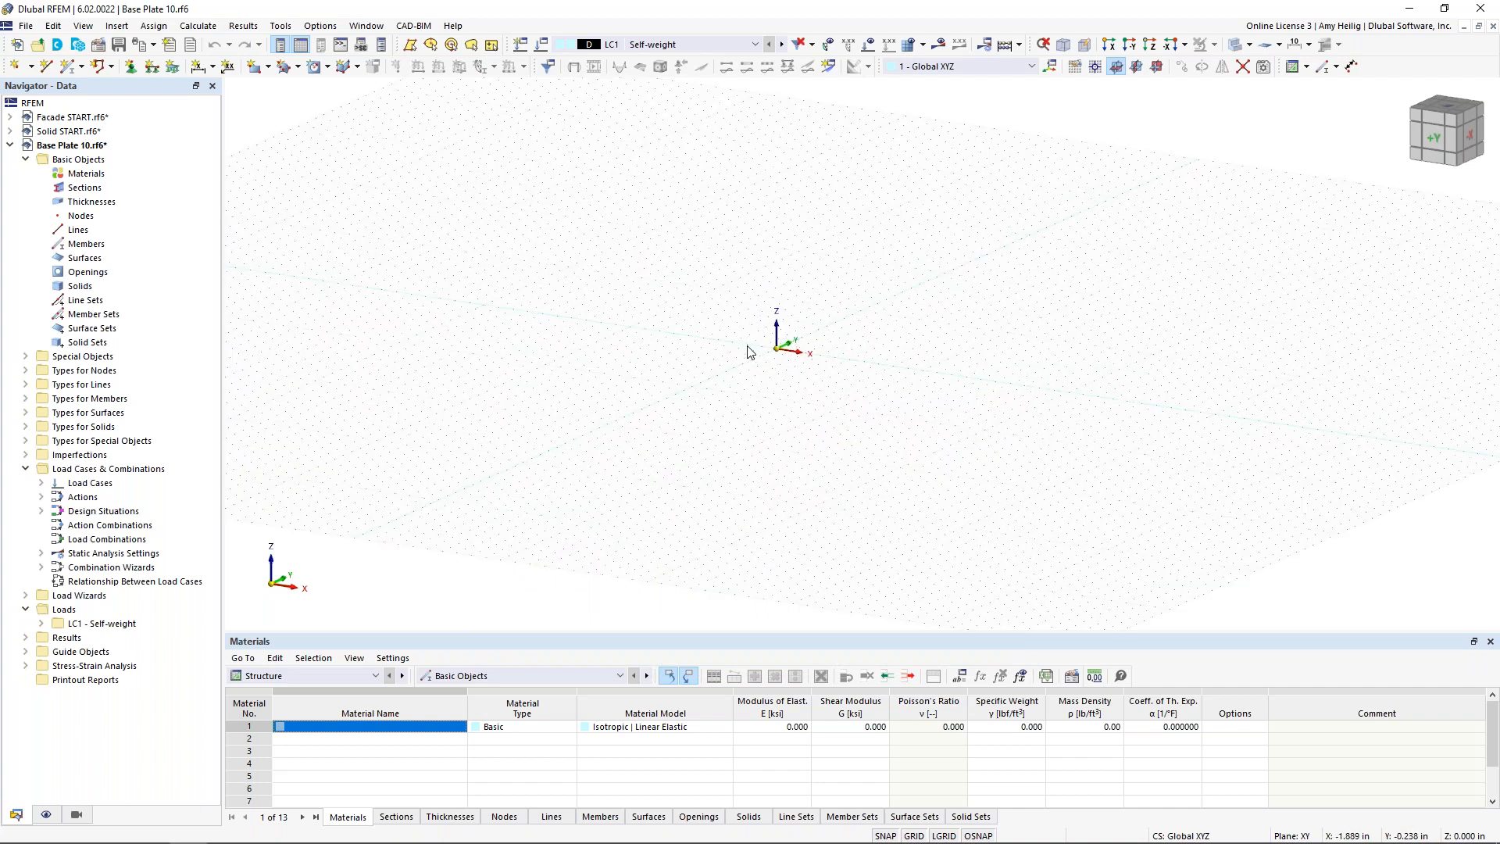
left_click(268, 67)
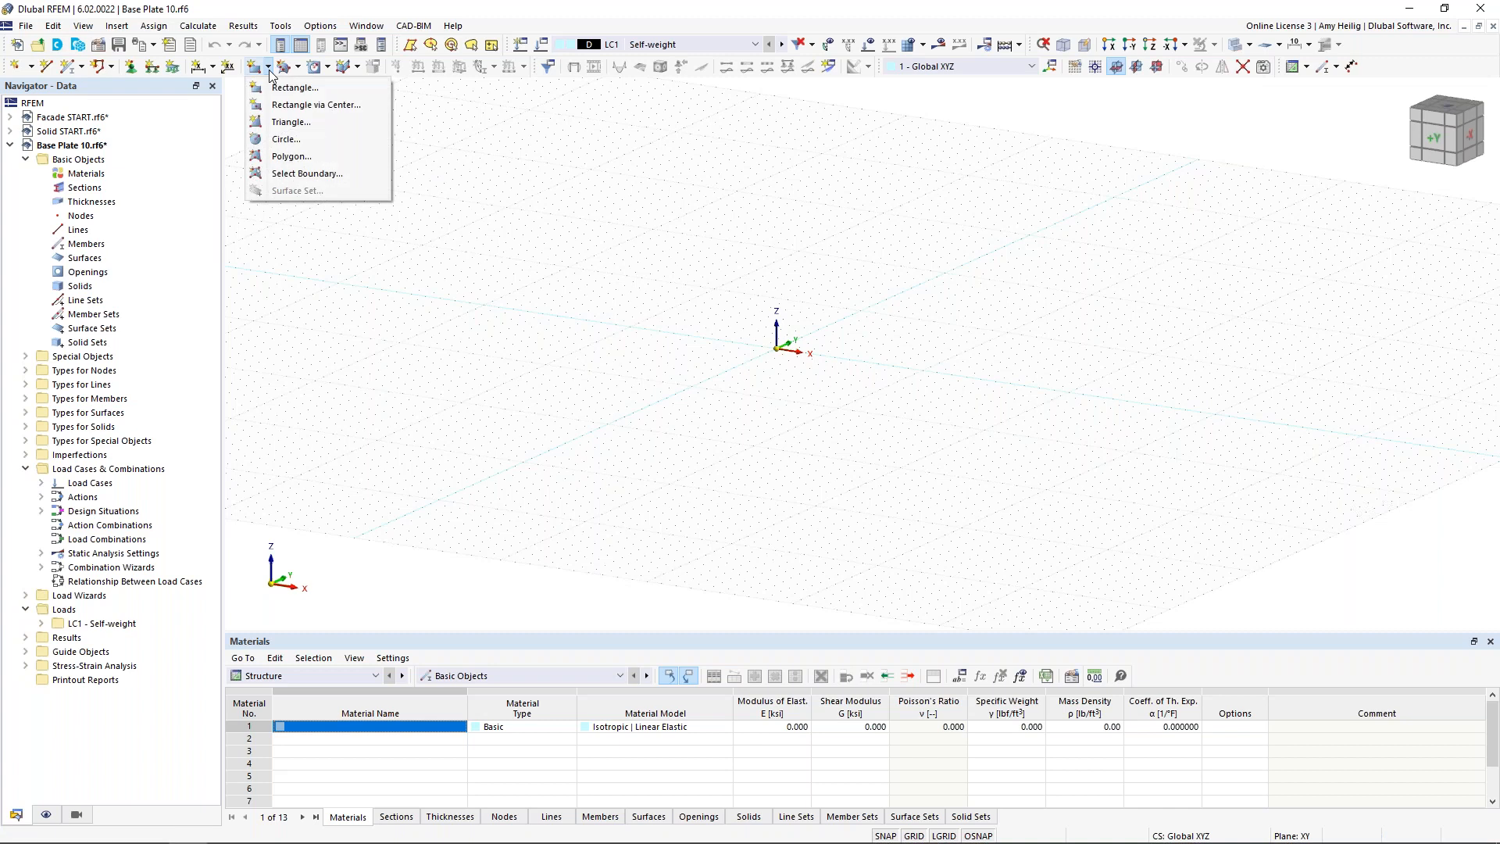
left_click(296, 107)
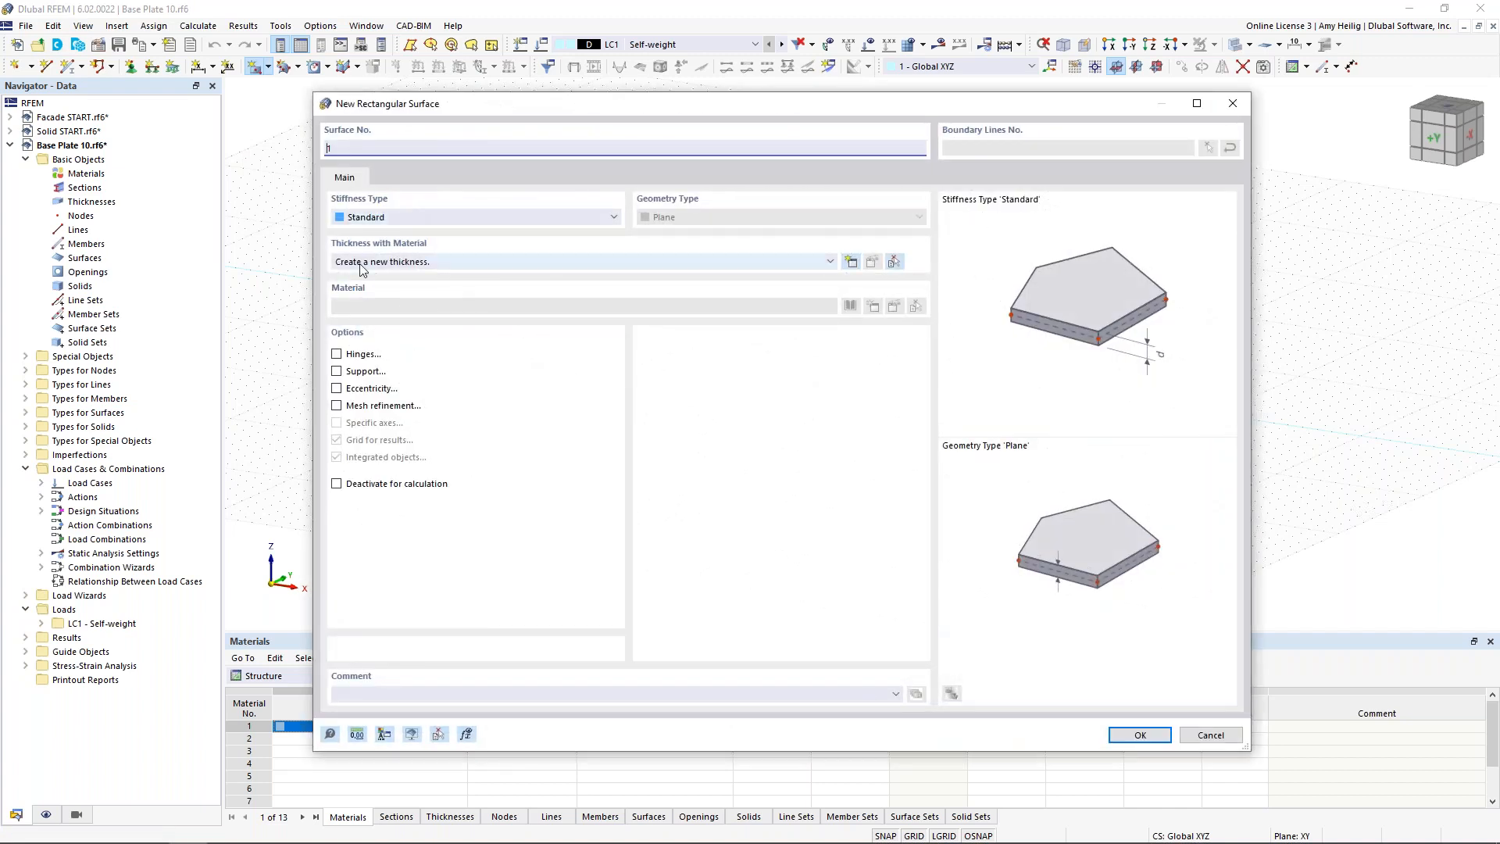
left_click(852, 263)
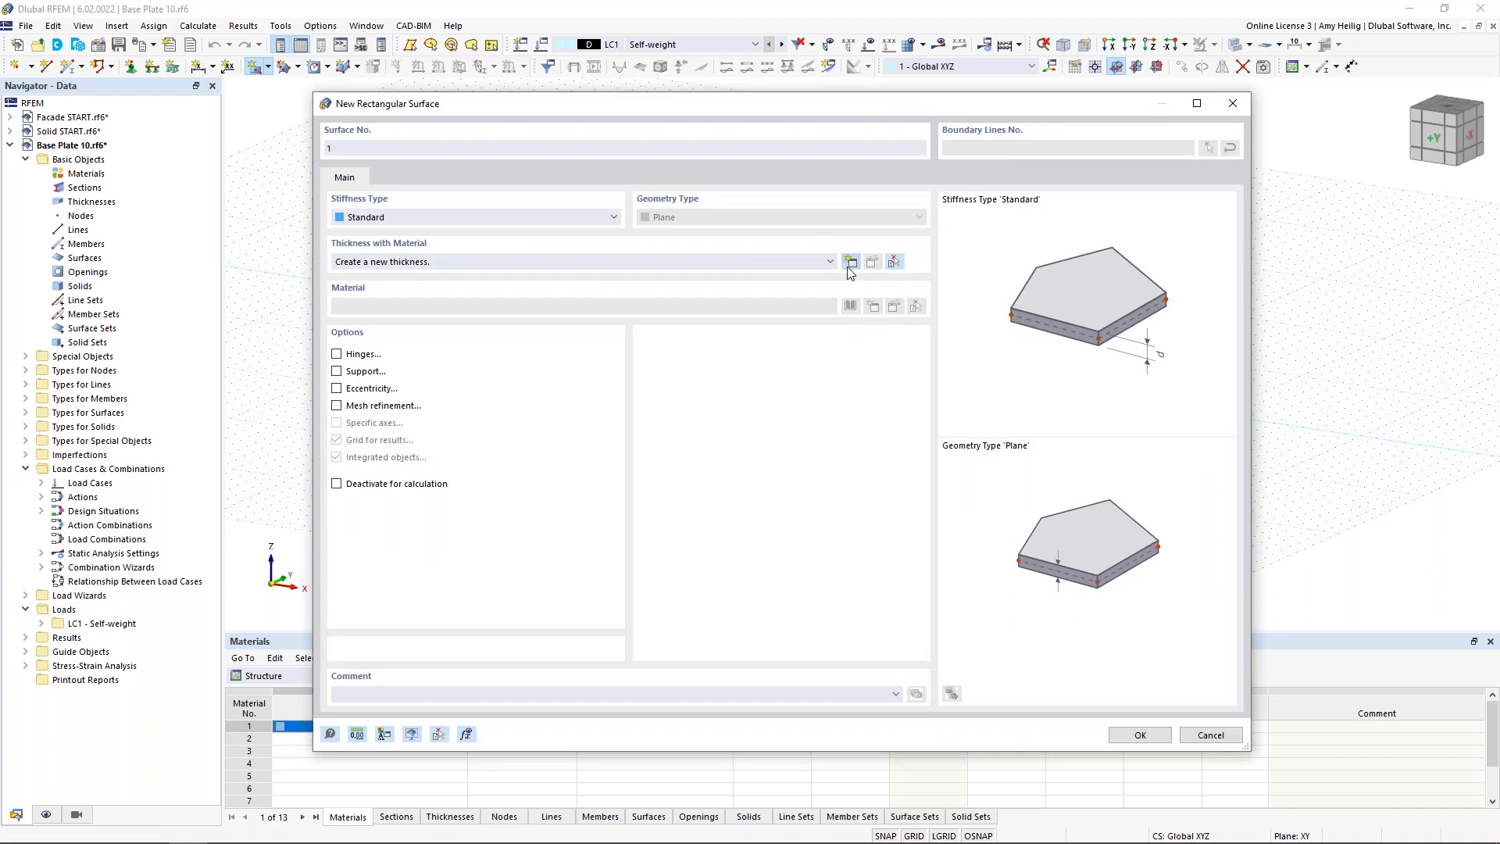
double_click(562, 313)
type("0.5")
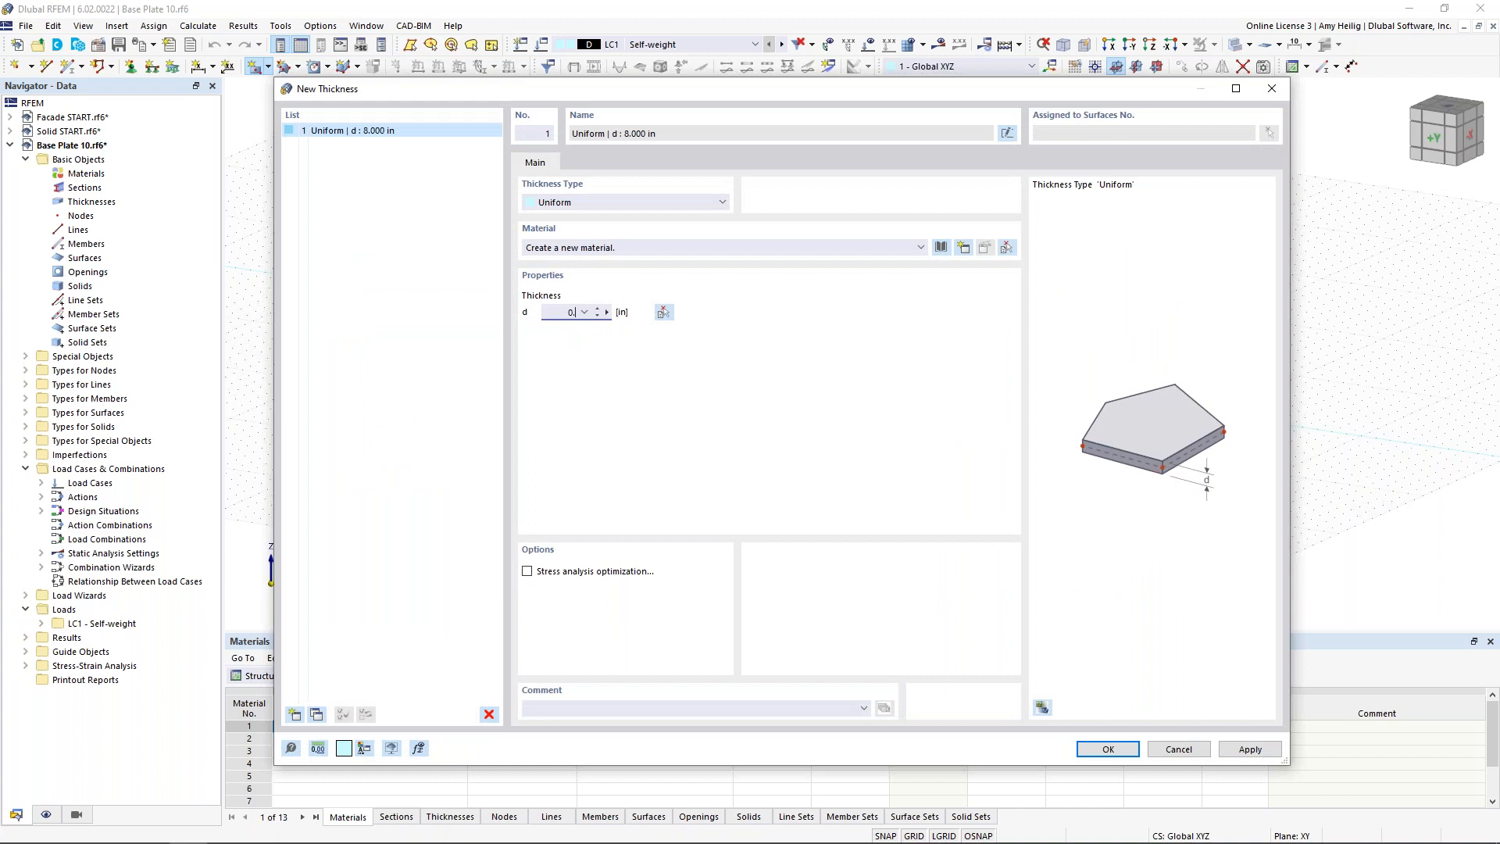
Assign the AISC 360-16 library steel A36 (Plates, Strips and Sheets) to the new thickness and accept the thickness.
left_click(941, 246)
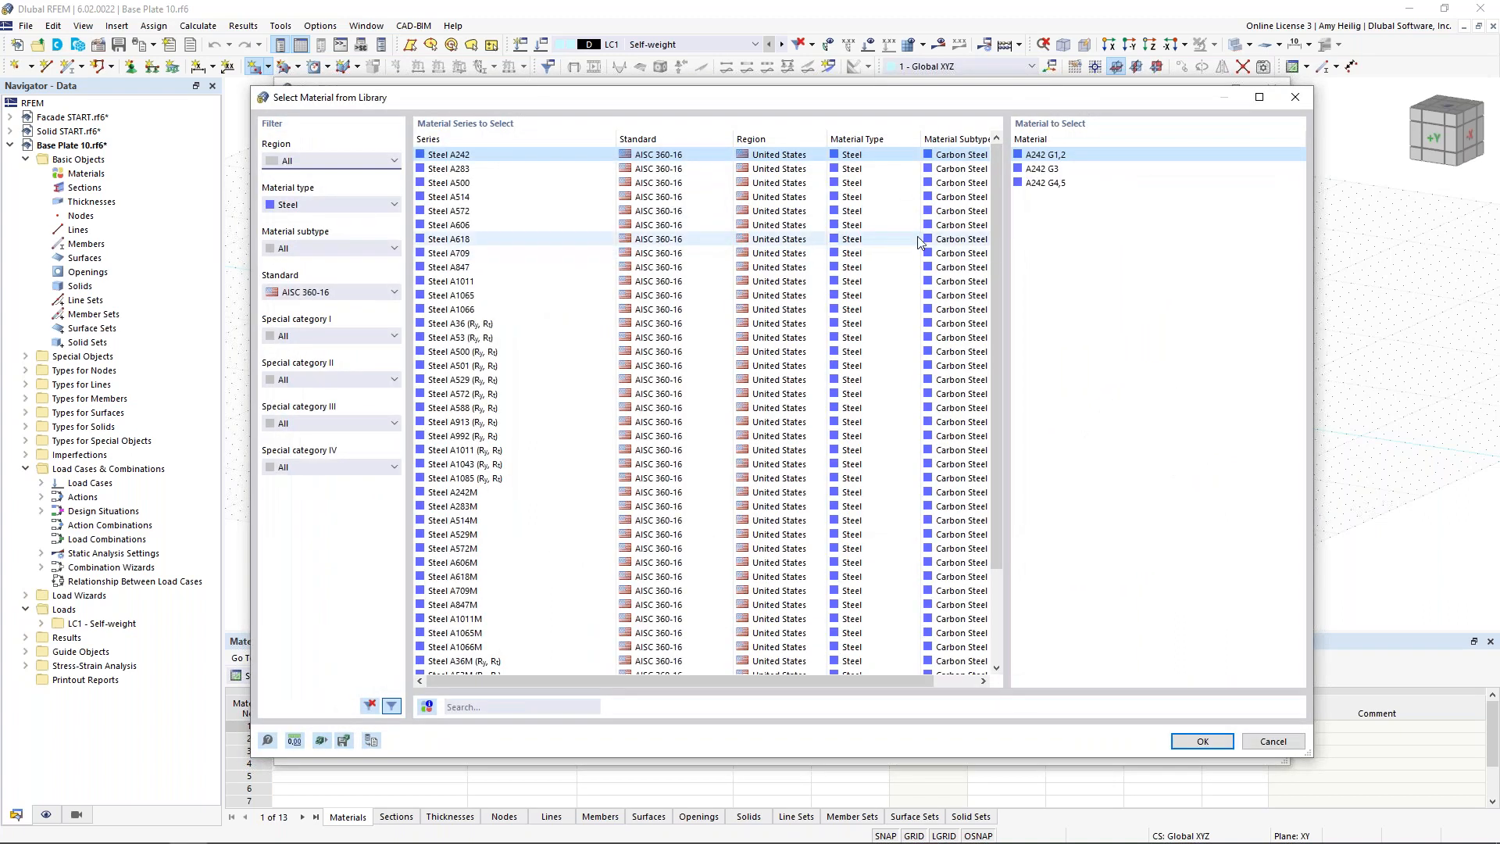
left_click(320, 206)
left_click(311, 243)
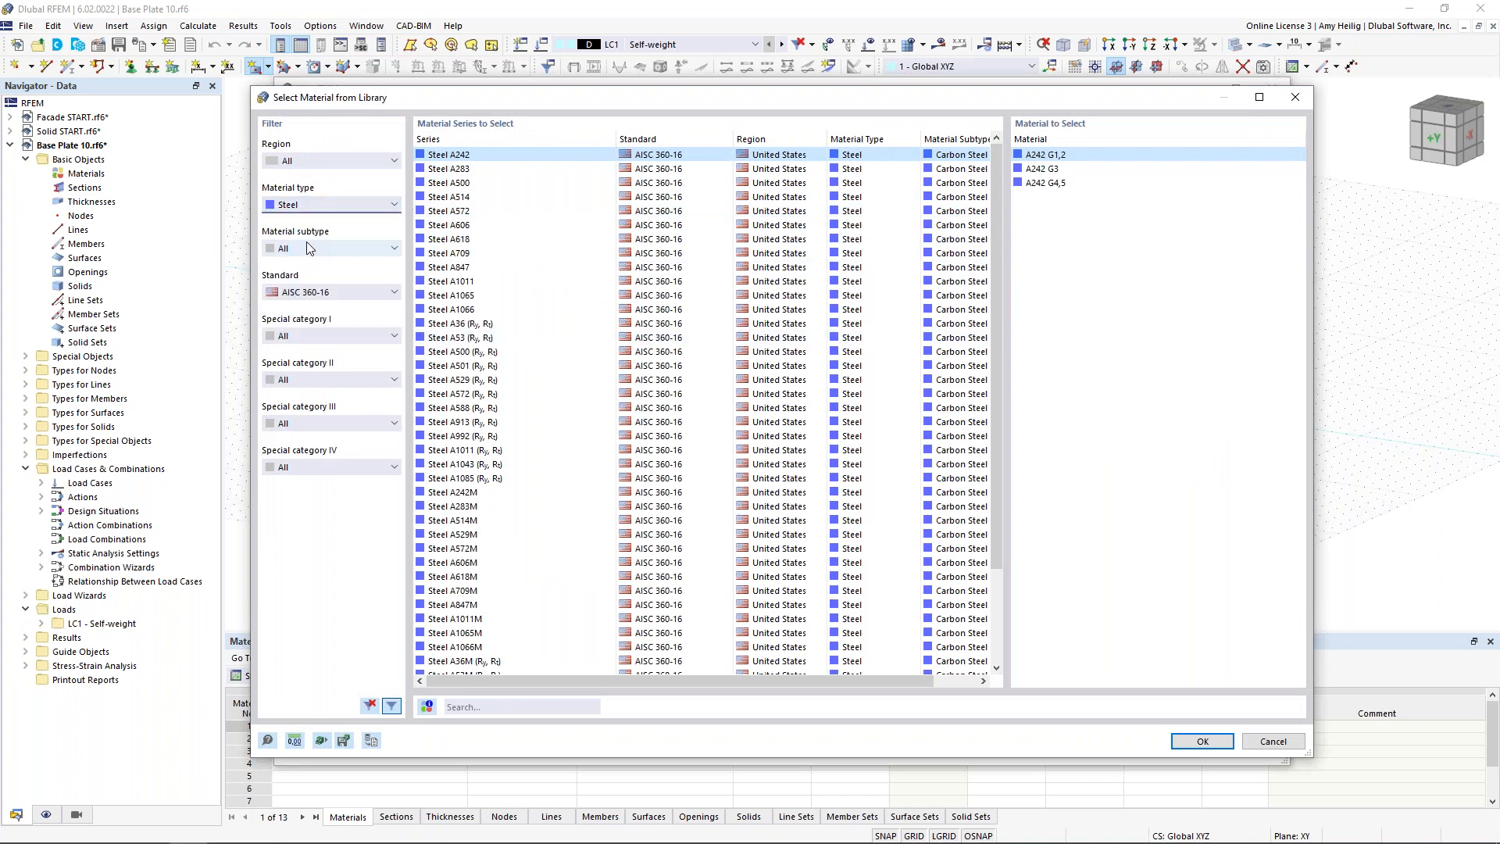
left_click(326, 295)
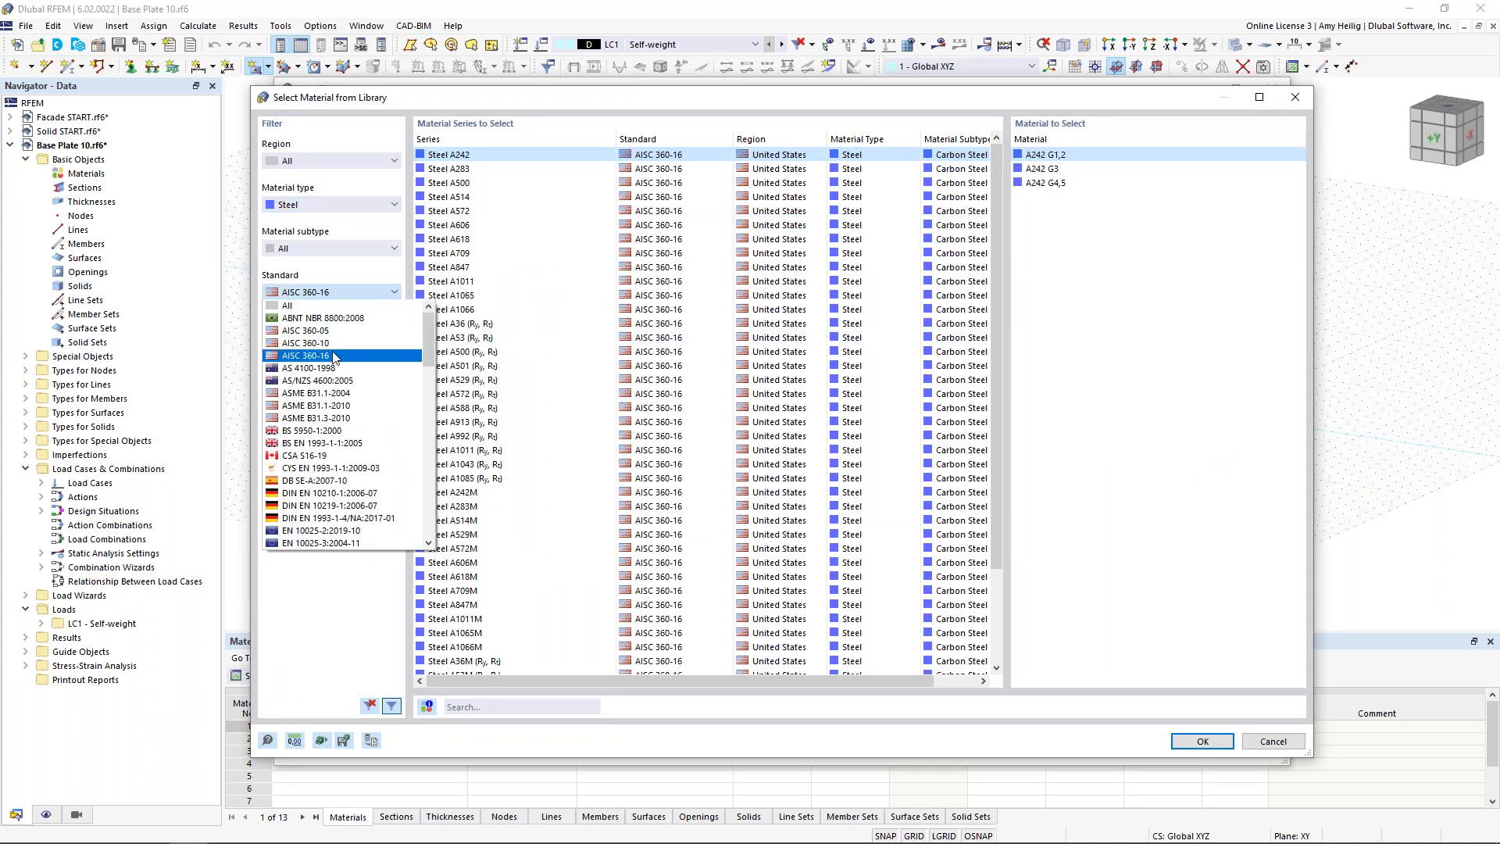
left_click(361, 275)
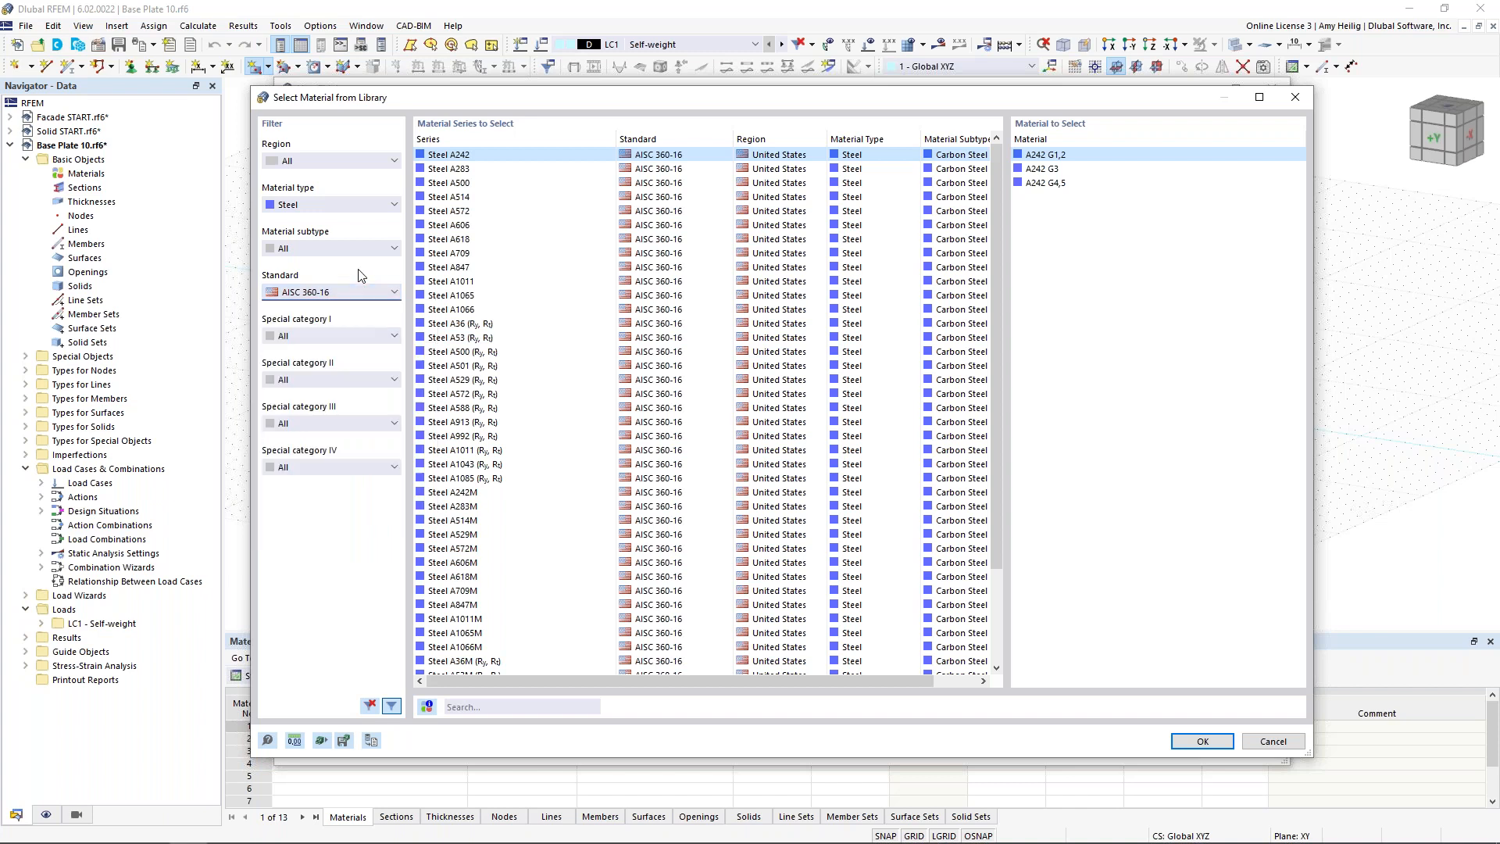
left_click(458, 322)
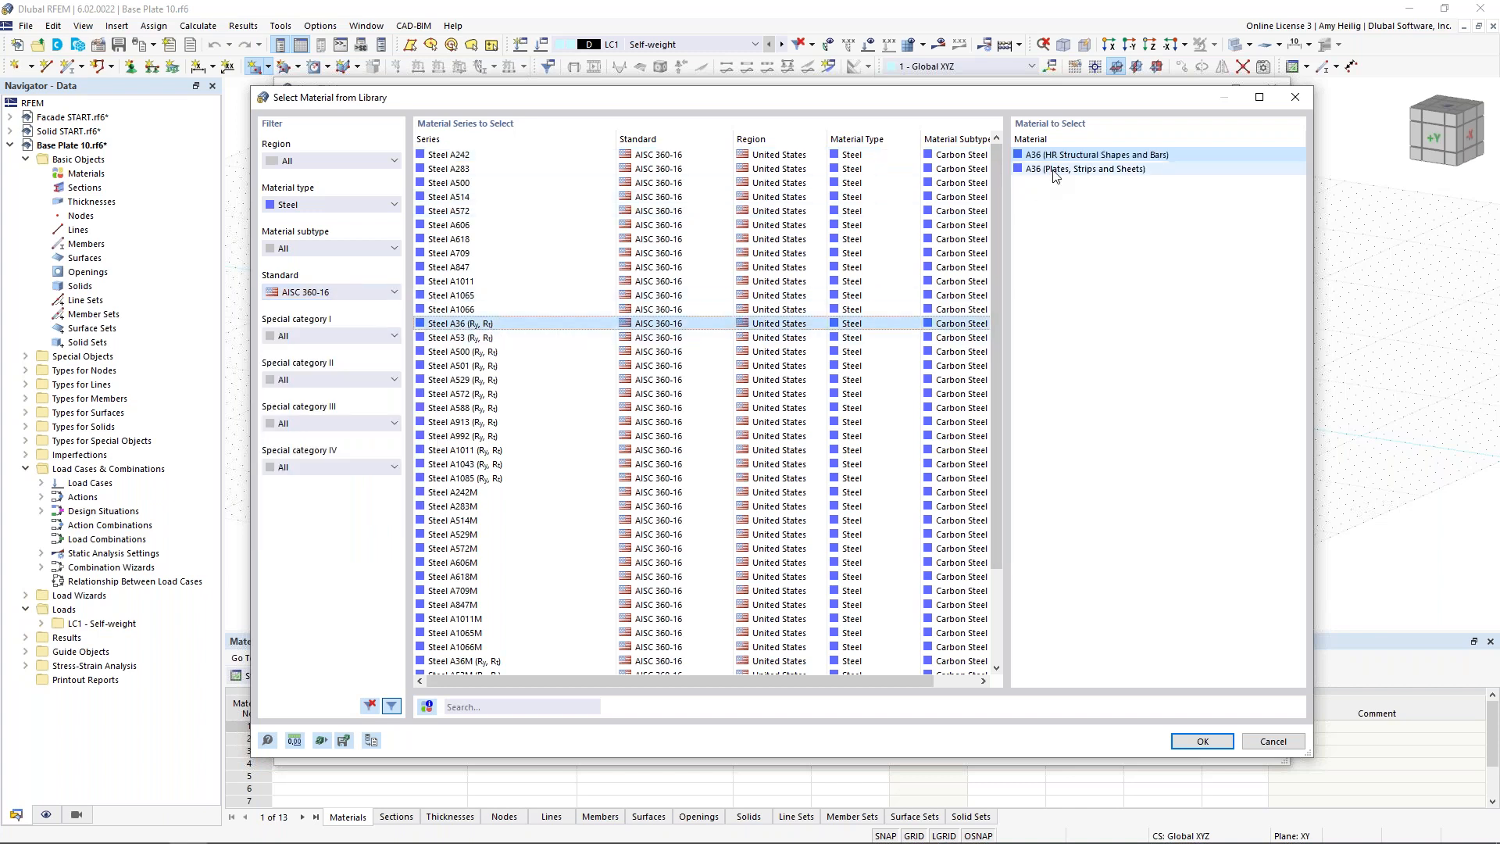
left_click(1071, 168)
left_click(1214, 744)
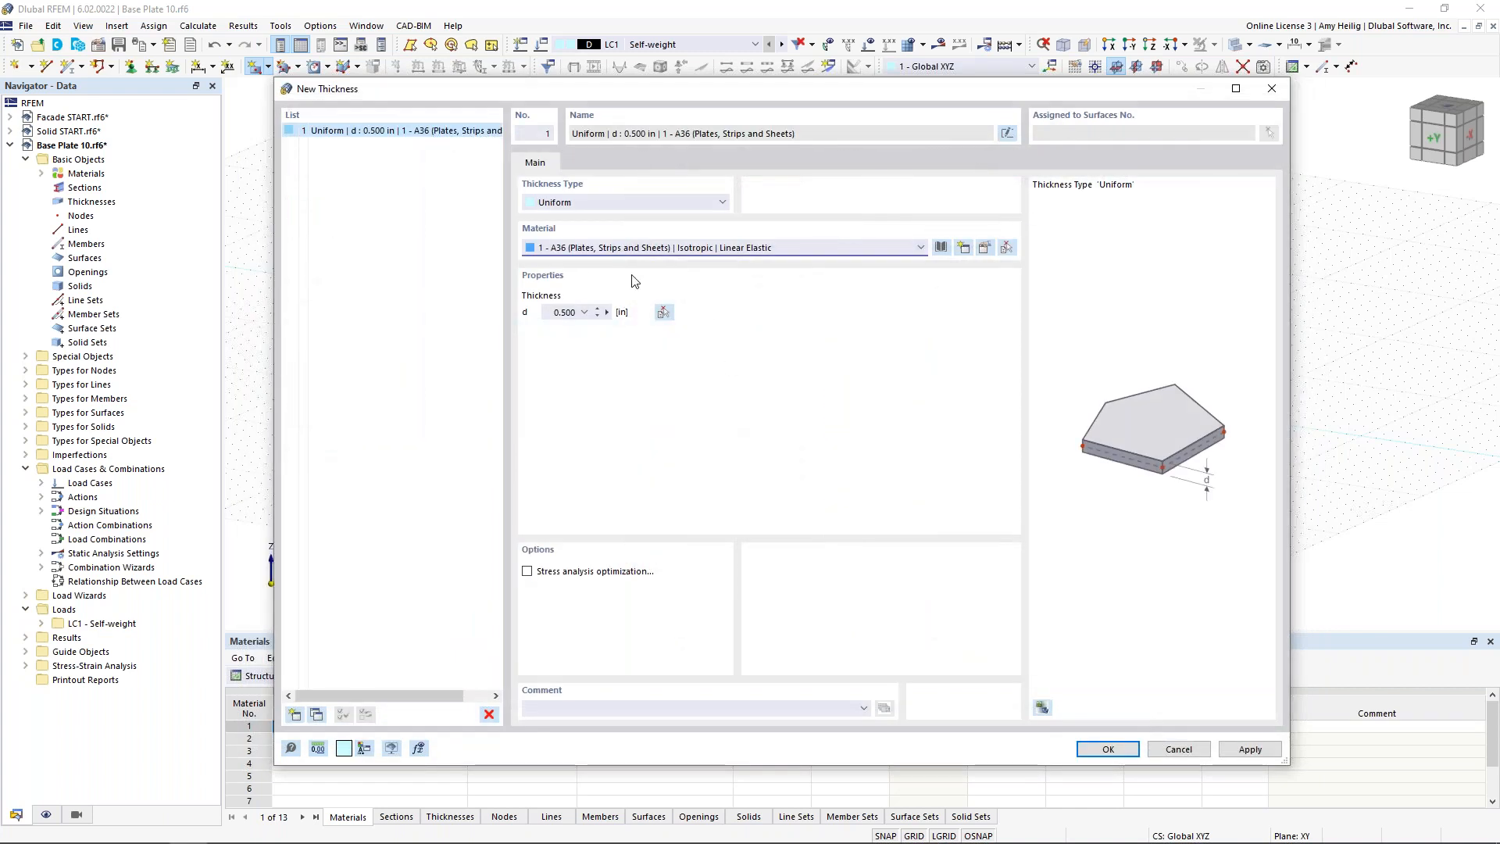
left_click(1089, 752)
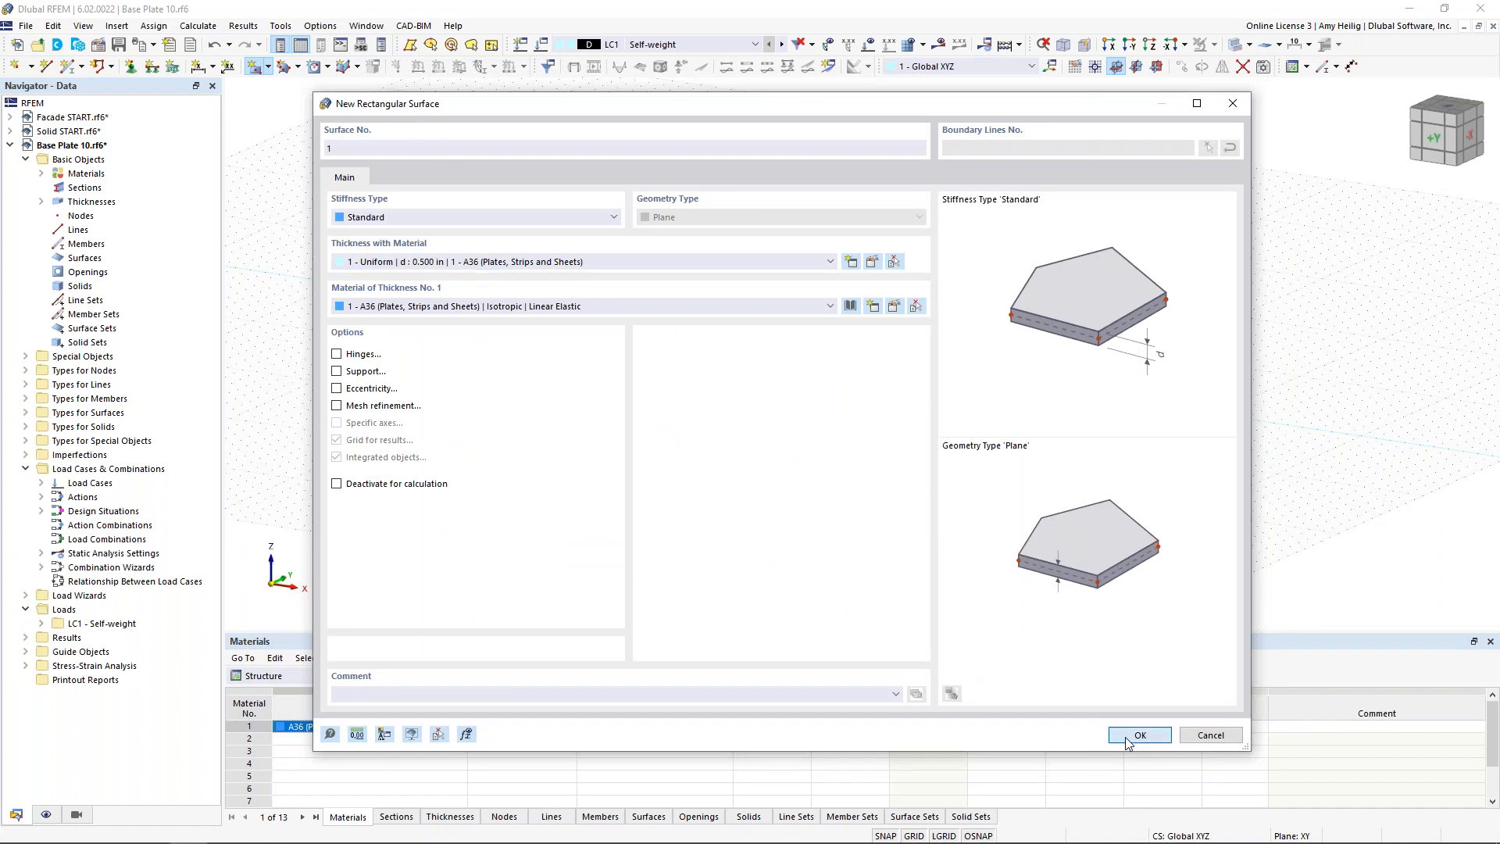
Place the rectangular plate surface centered on the origin with a corner at X 10, Y 10 in.
left_click(1138, 735)
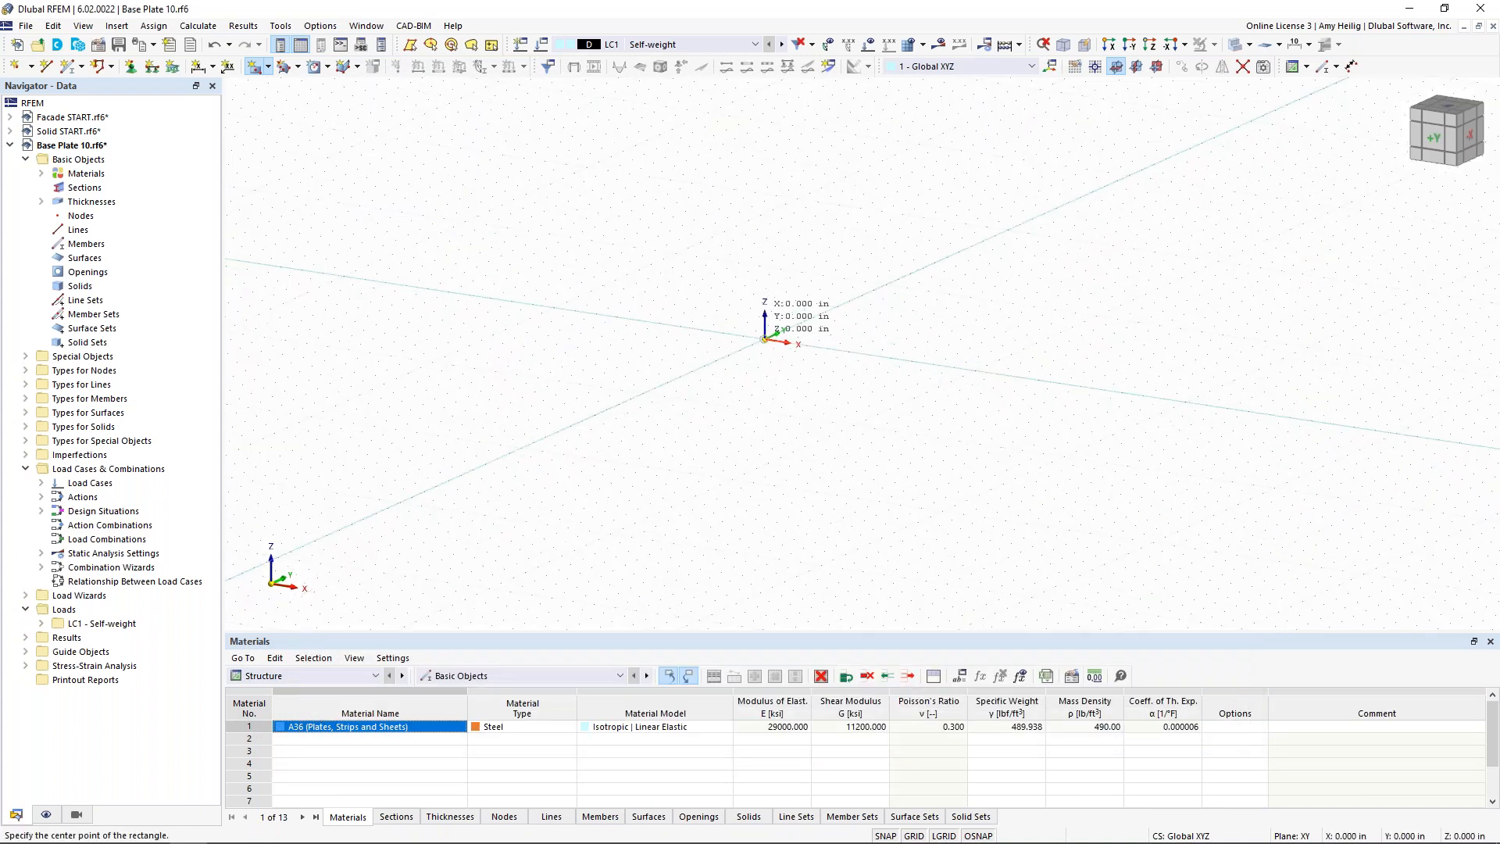
left_click(818, 359)
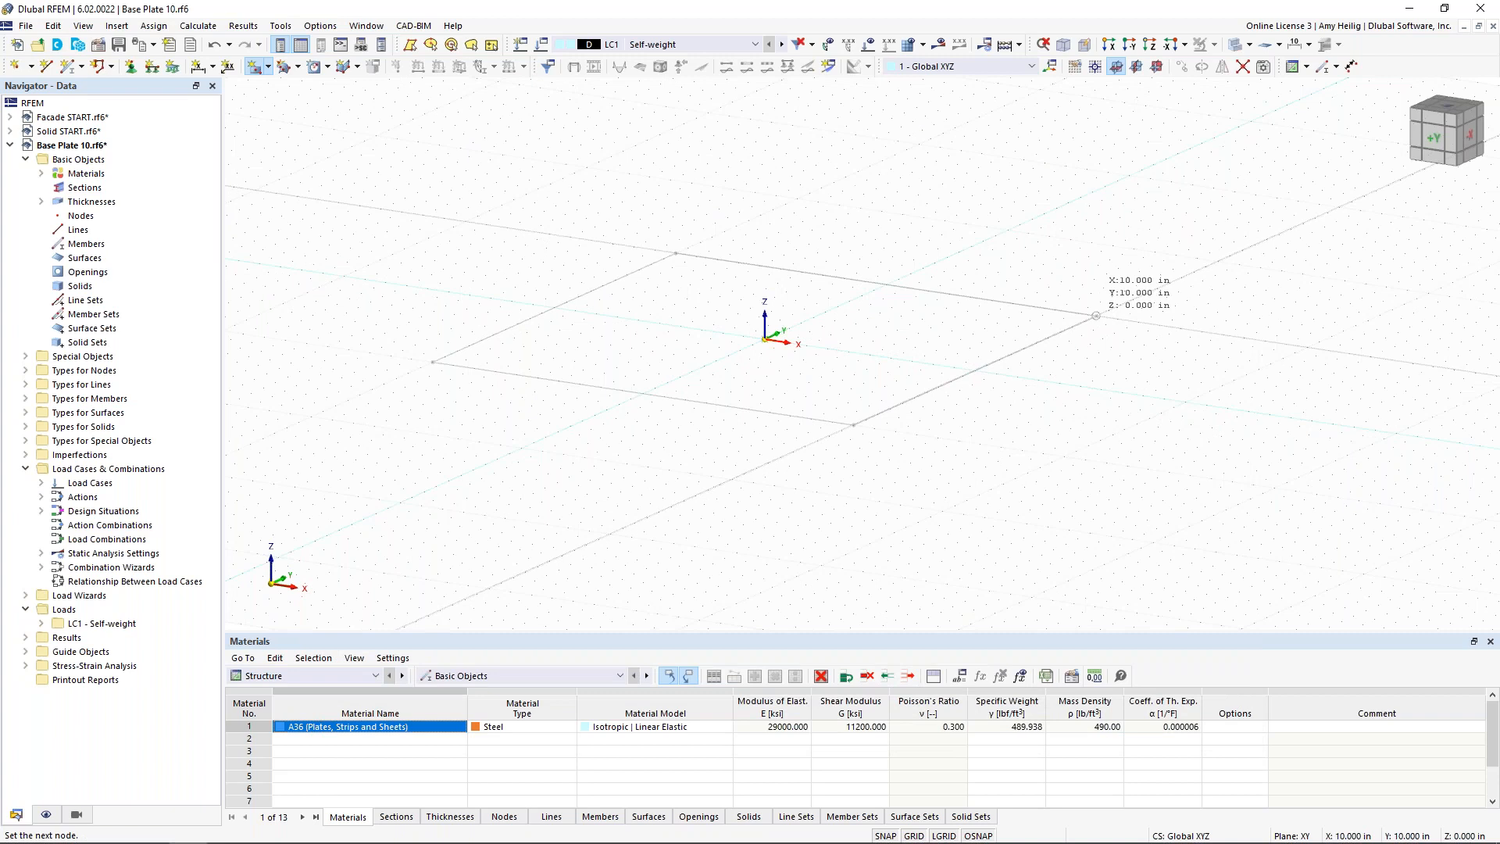
left_click(1096, 316)
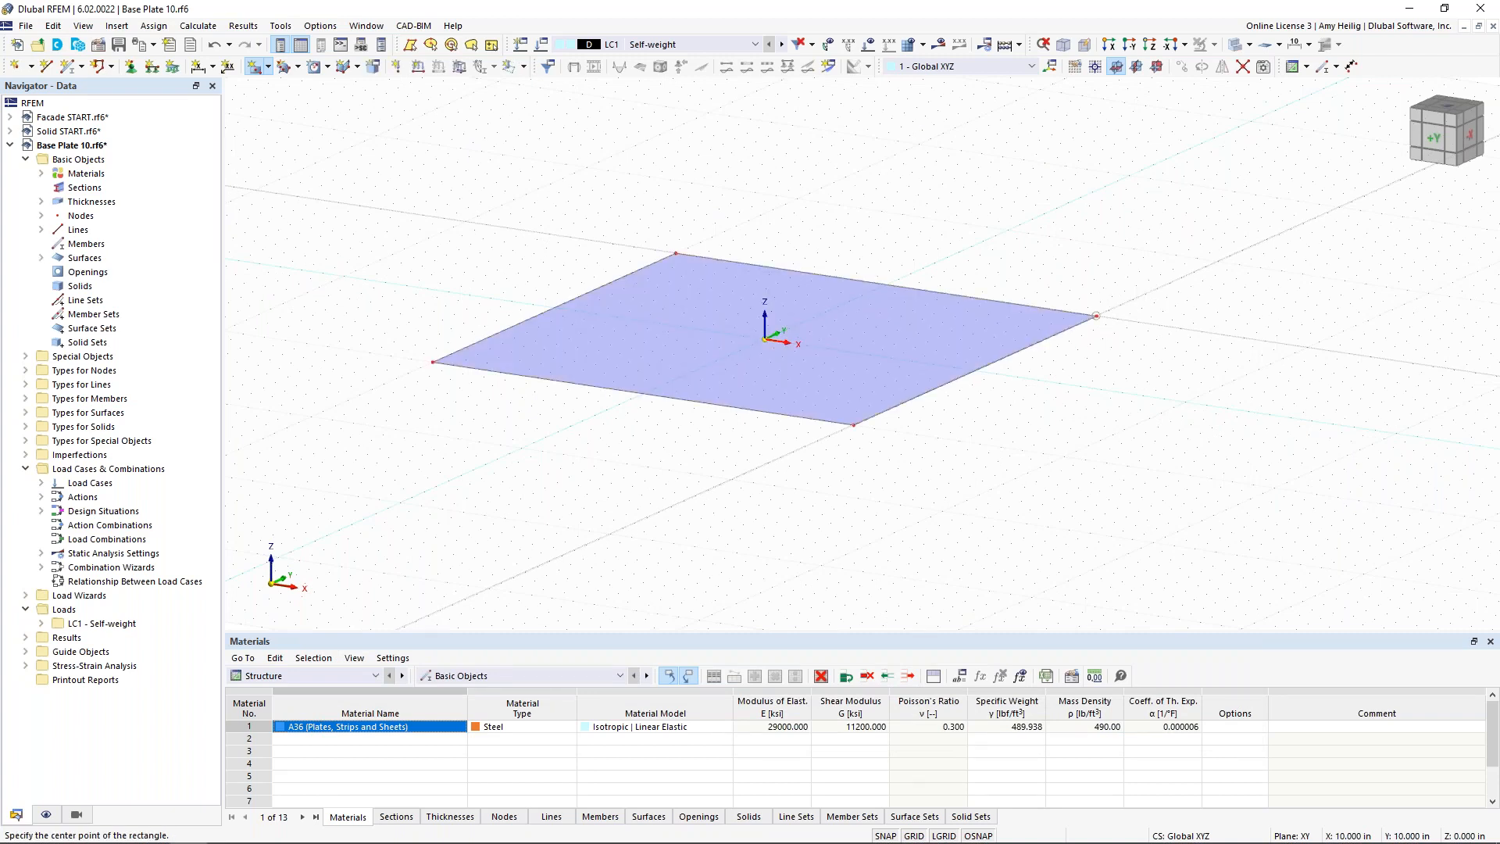
Cut a circular opening of radius 0.75 in centered at X 7, Y -7 in near the plate's front corner.
middle_click_drag(1079, 401, 1027, 441, "ctrl")
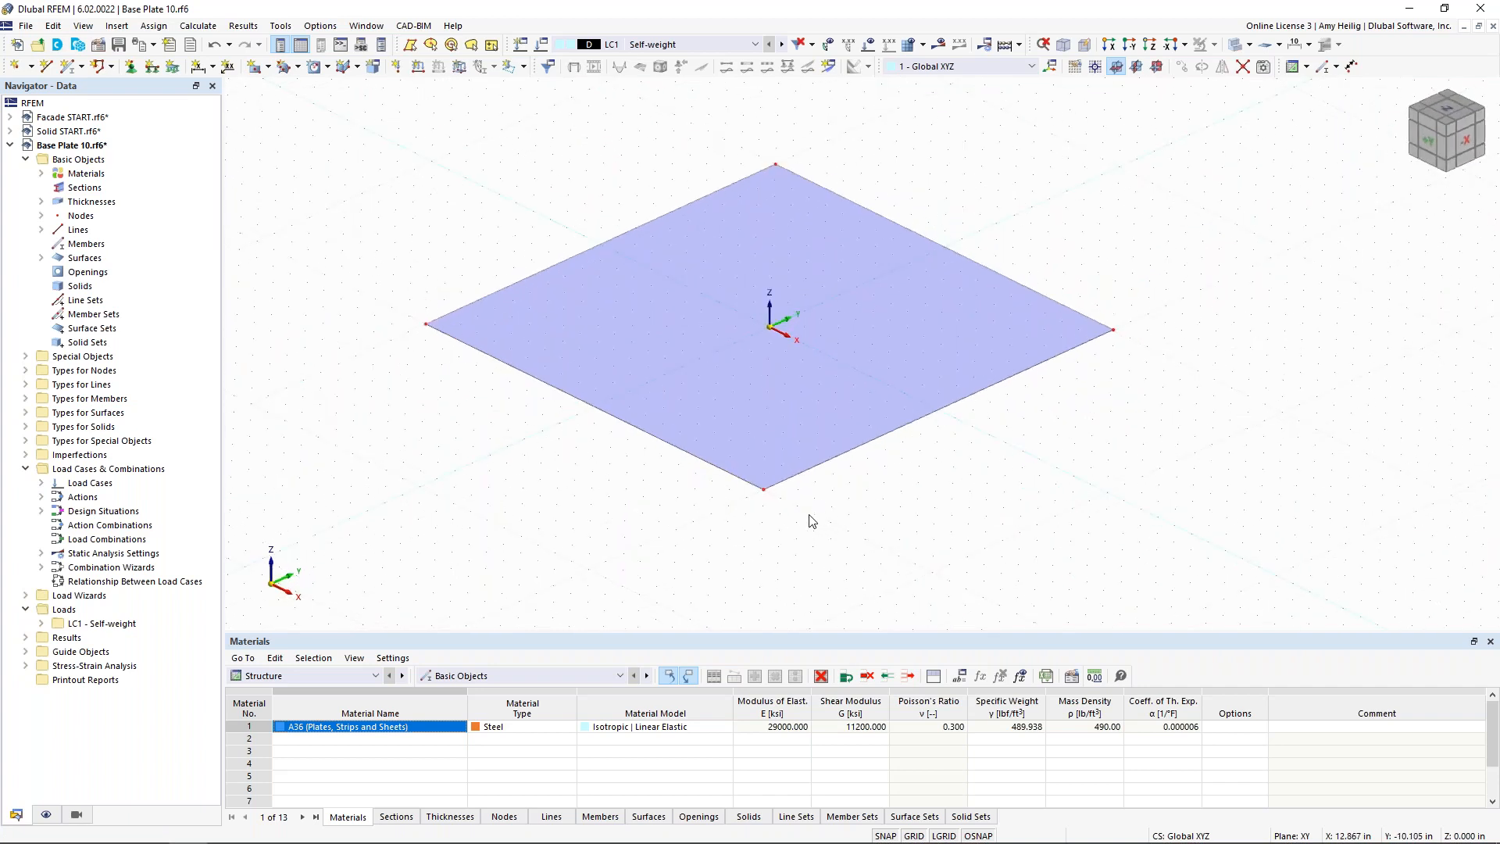
middle_click_drag(807, 519, 789, 486, "ctrl")
scroll(790, 487, "up", 2)
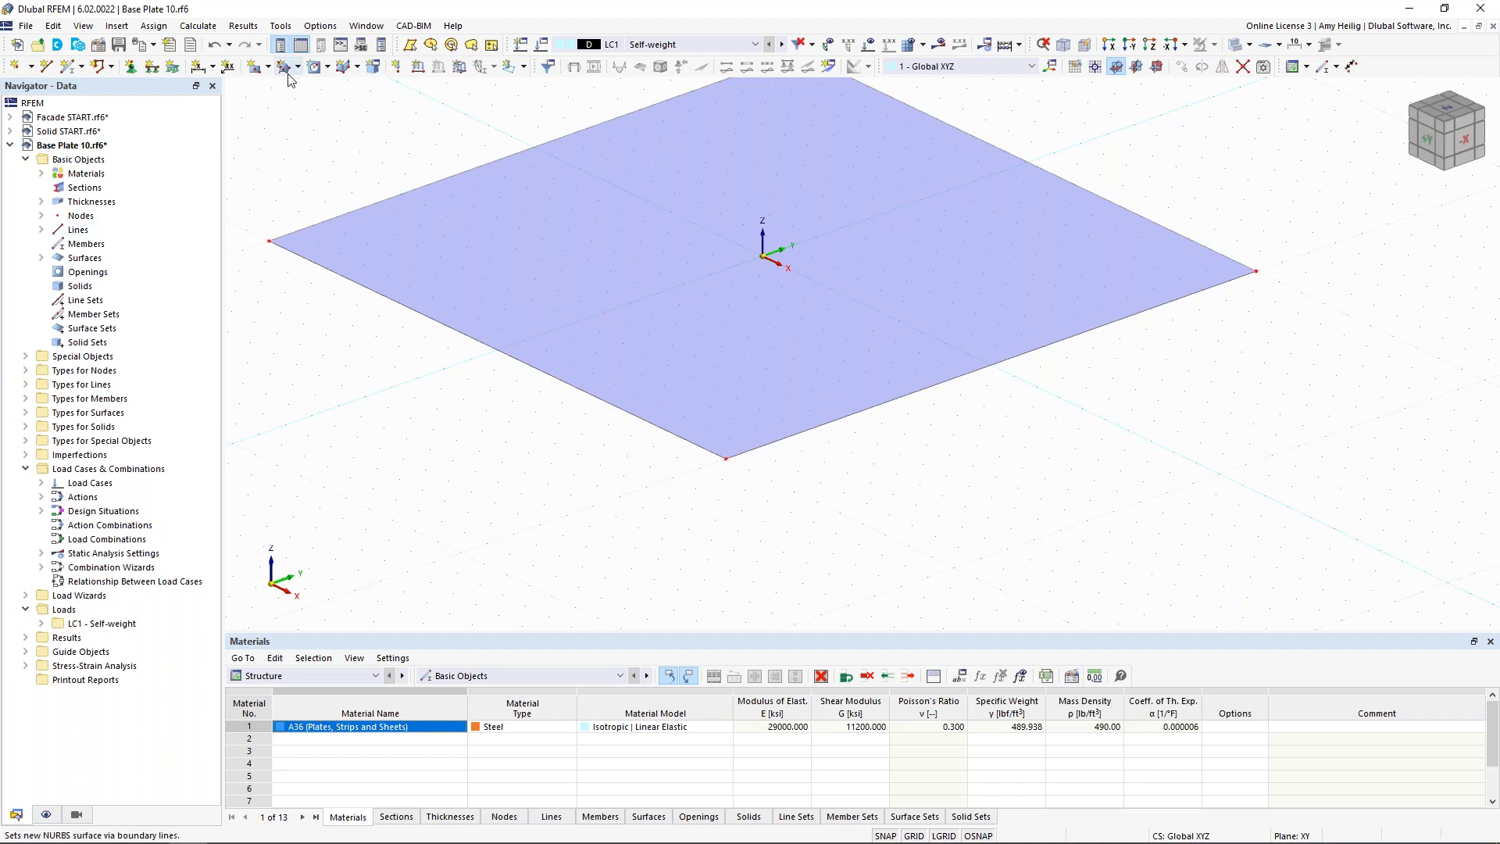
left_click(328, 68)
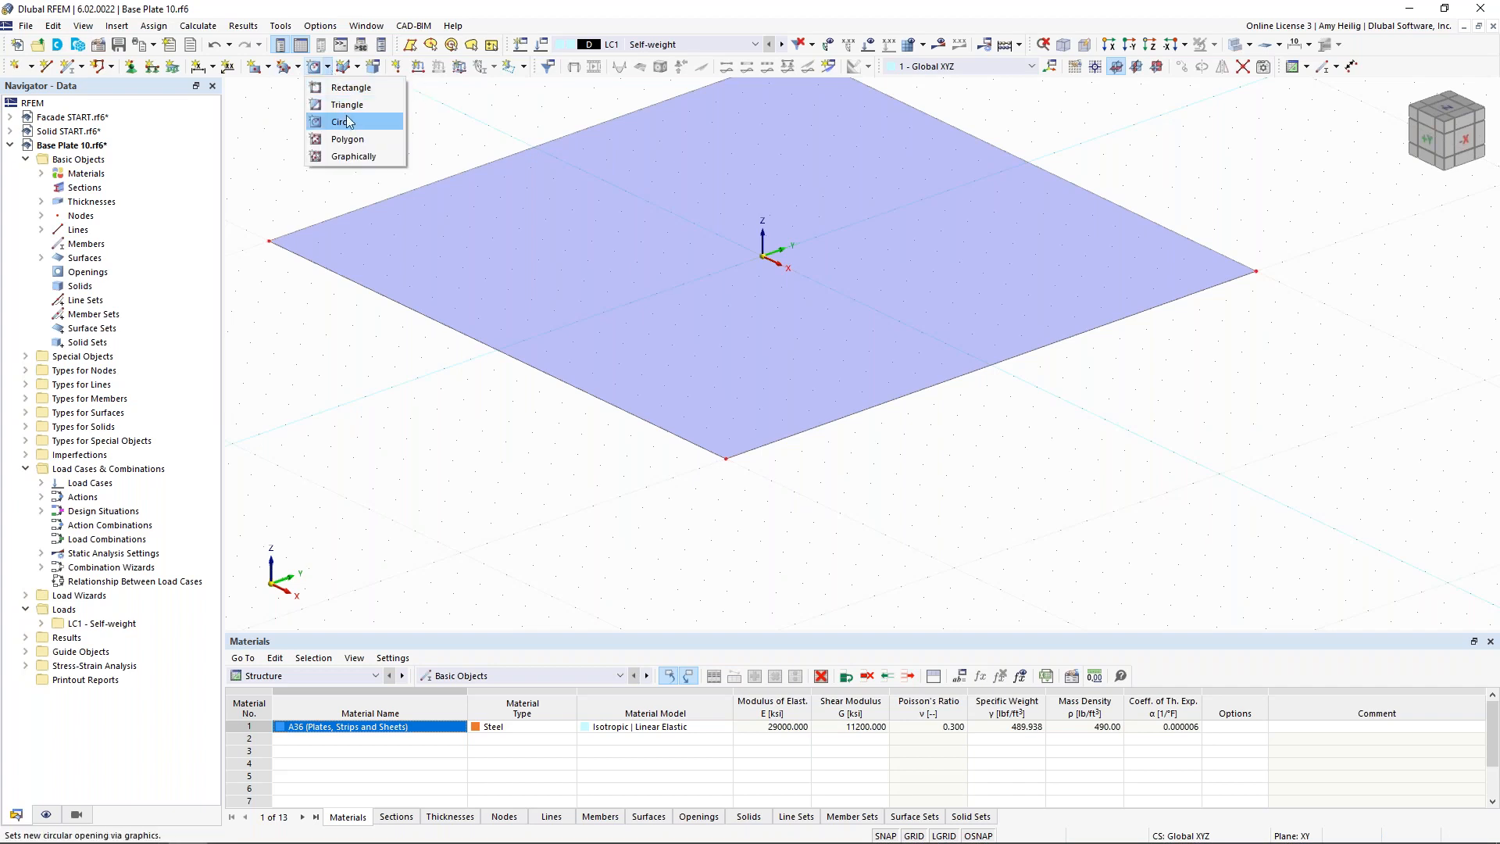
left_click(359, 123)
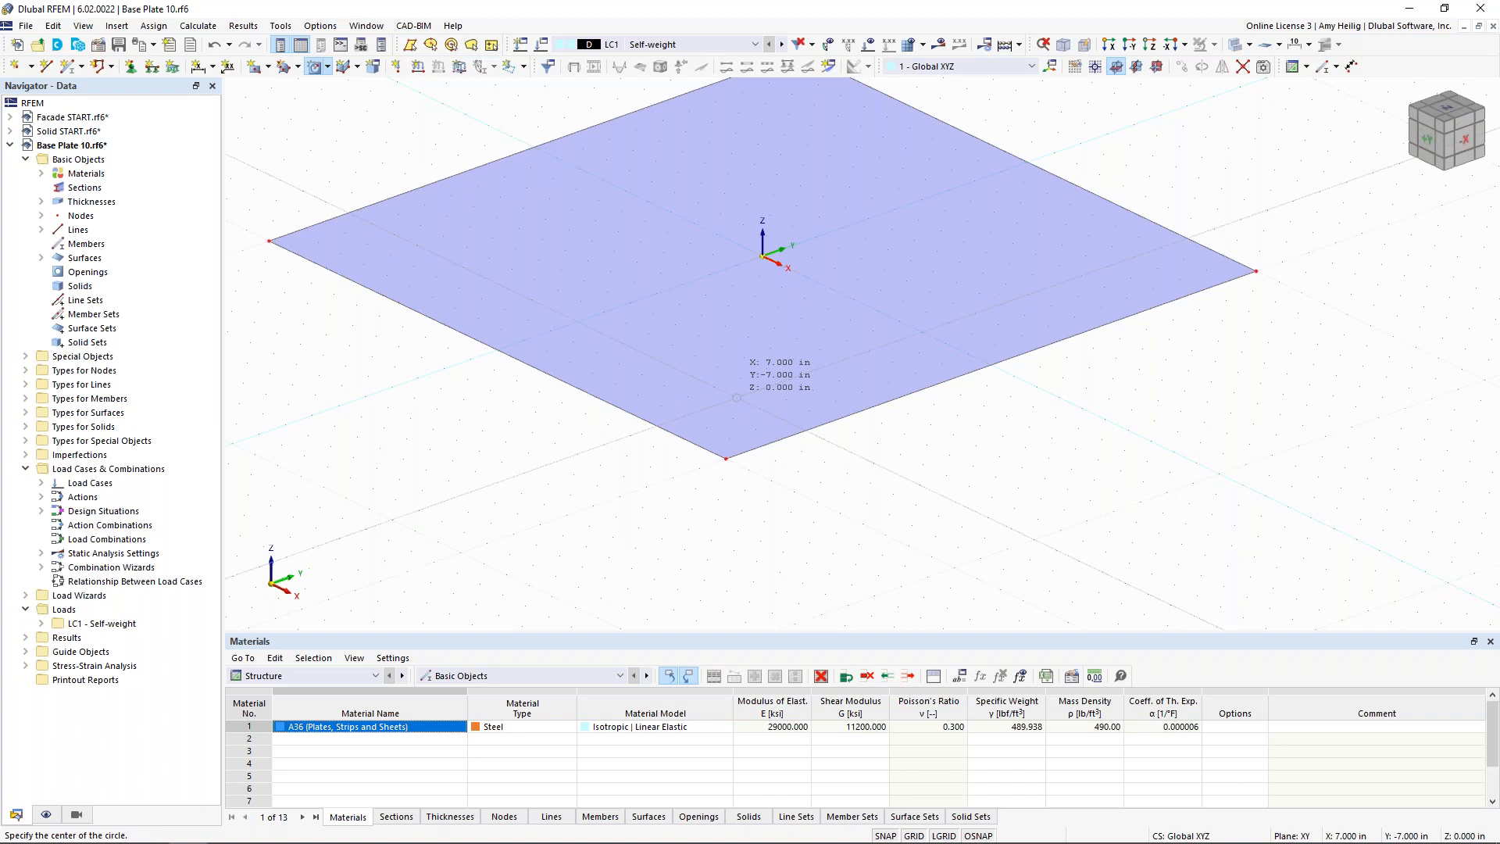
left_click(736, 398)
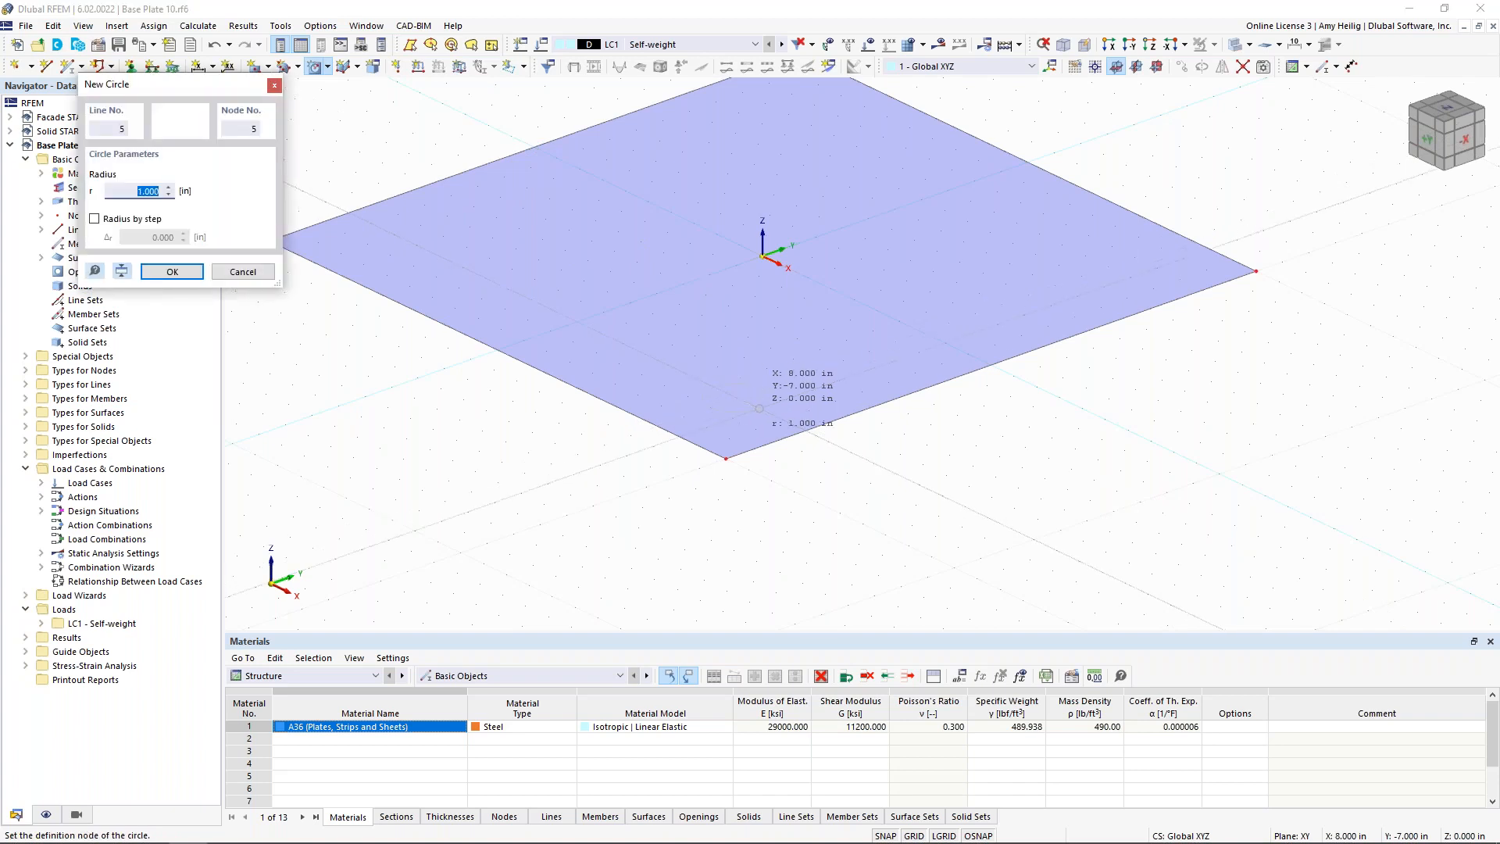
type("0.75")
key("Return")
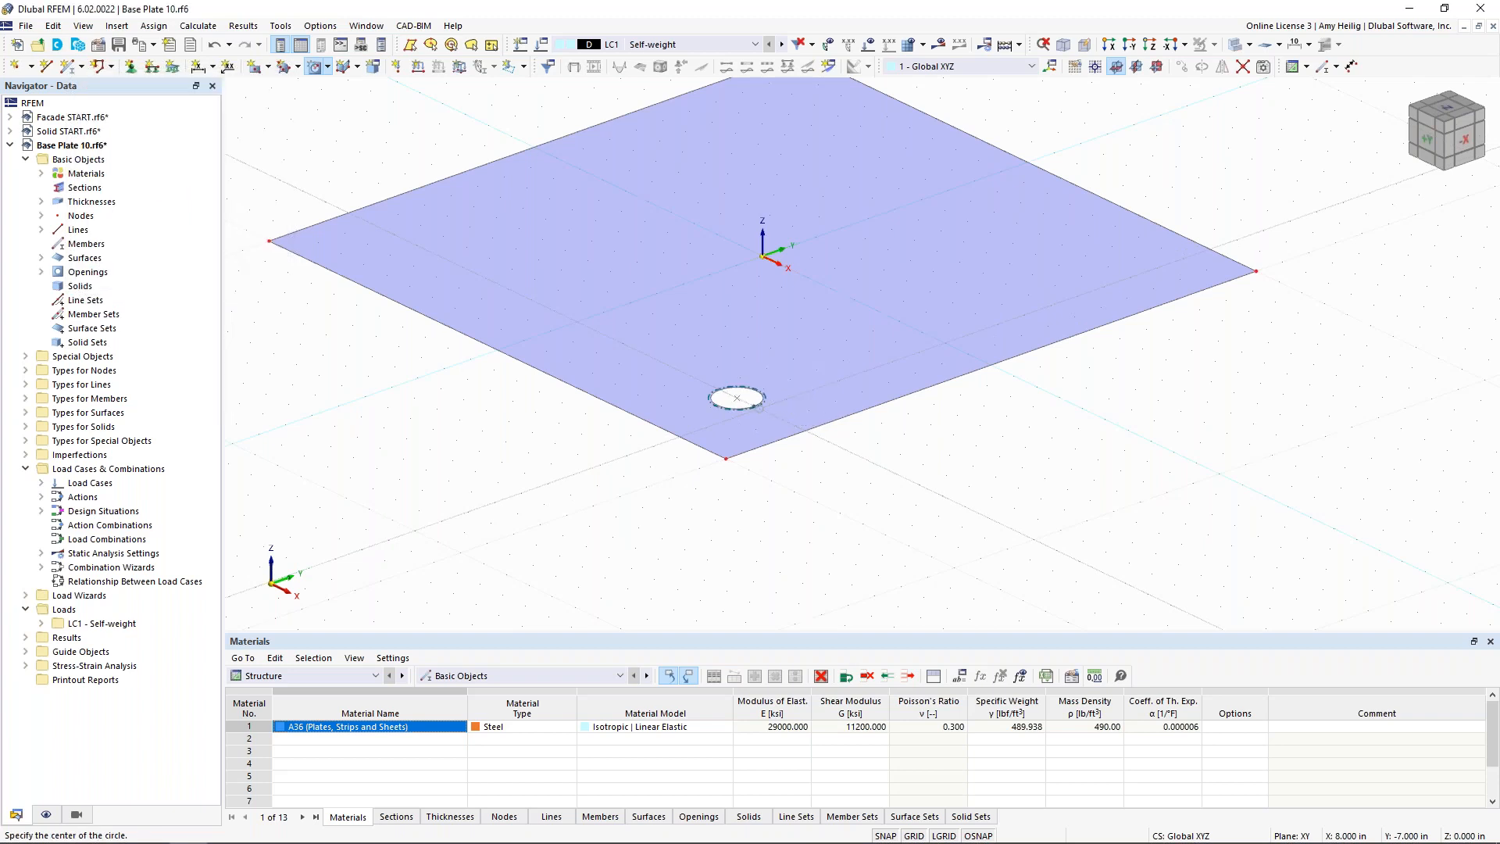
left_click(730, 400)
Add a node at the center of the circular opening, at X 7, Y -7, Z 0 in.
scroll(778, 393, "up", 1)
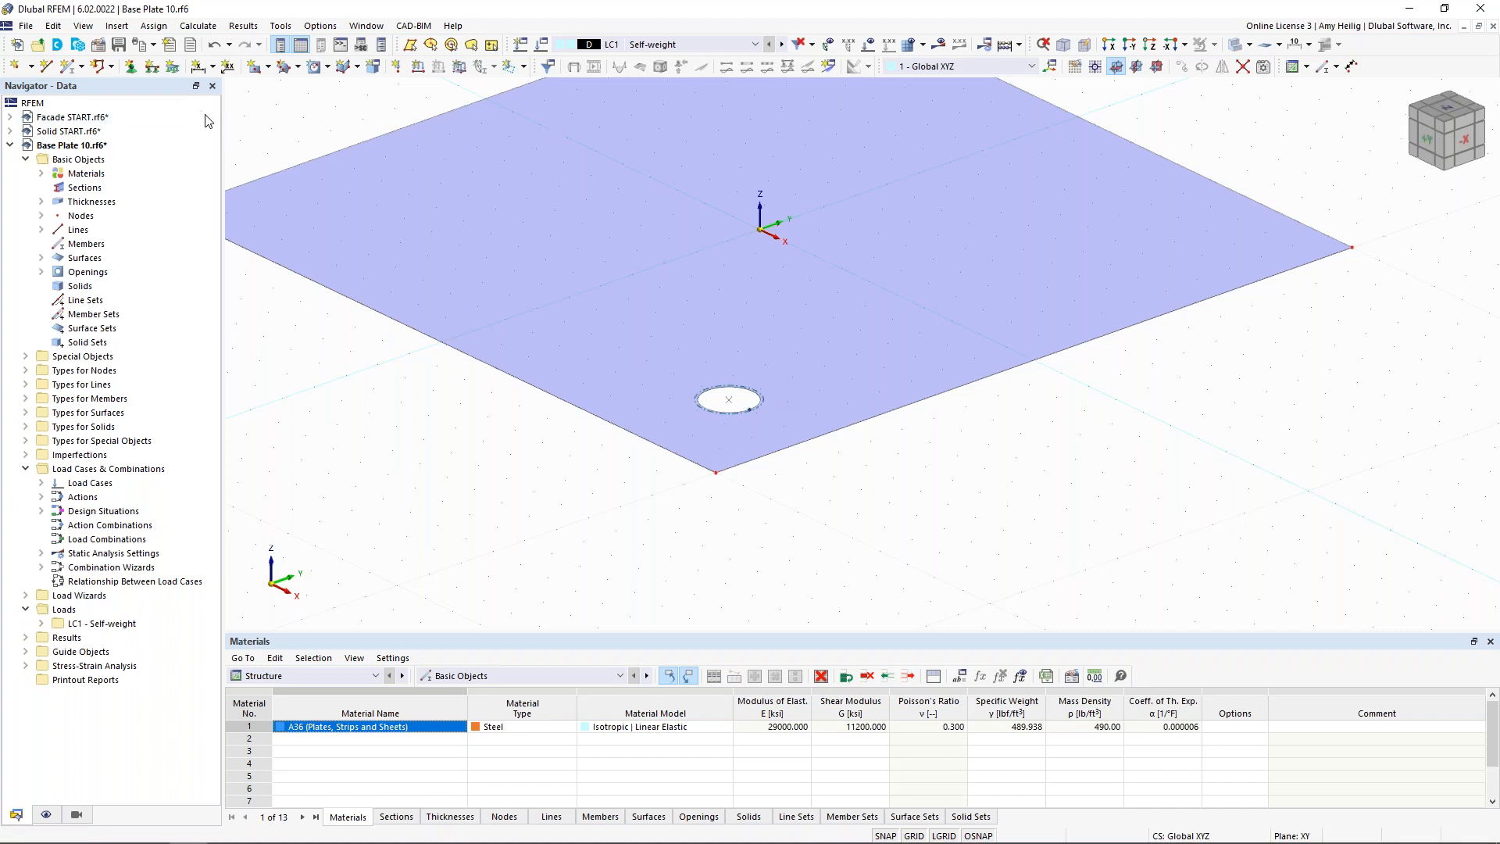
left_click(17, 68)
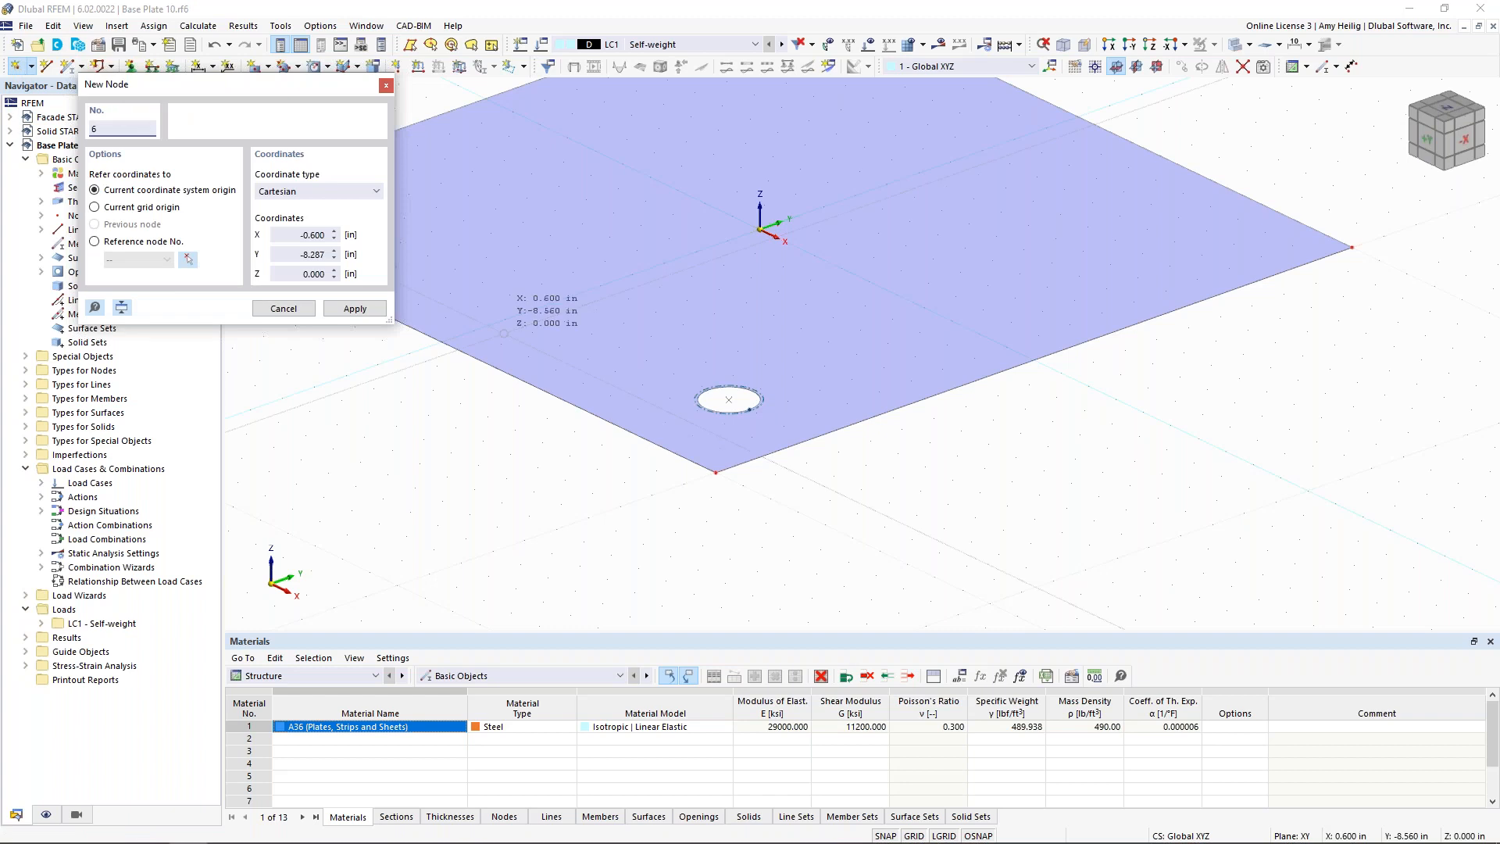
left_click(729, 400)
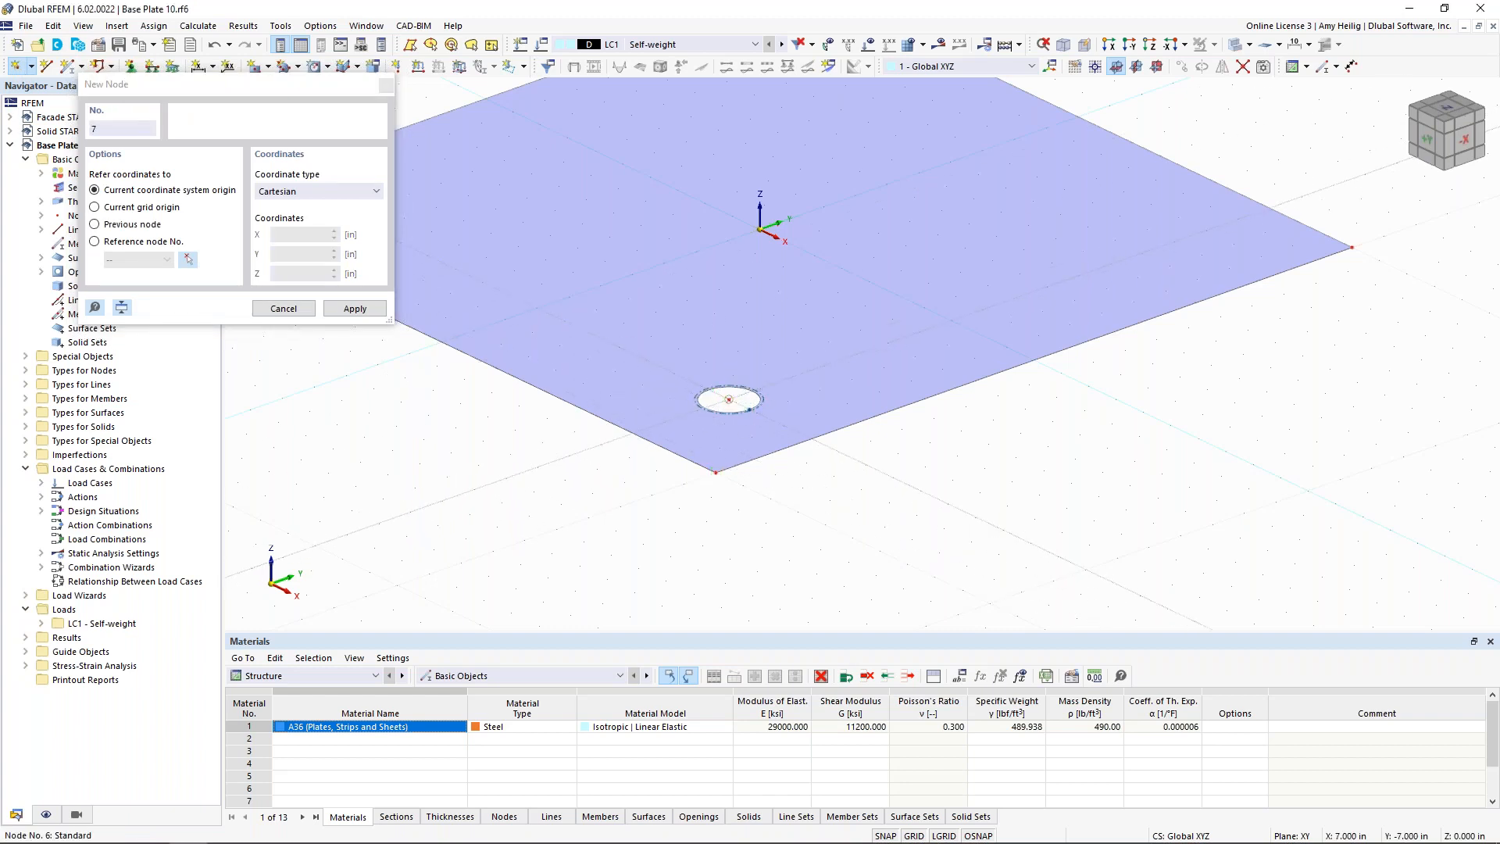
key("Escape")
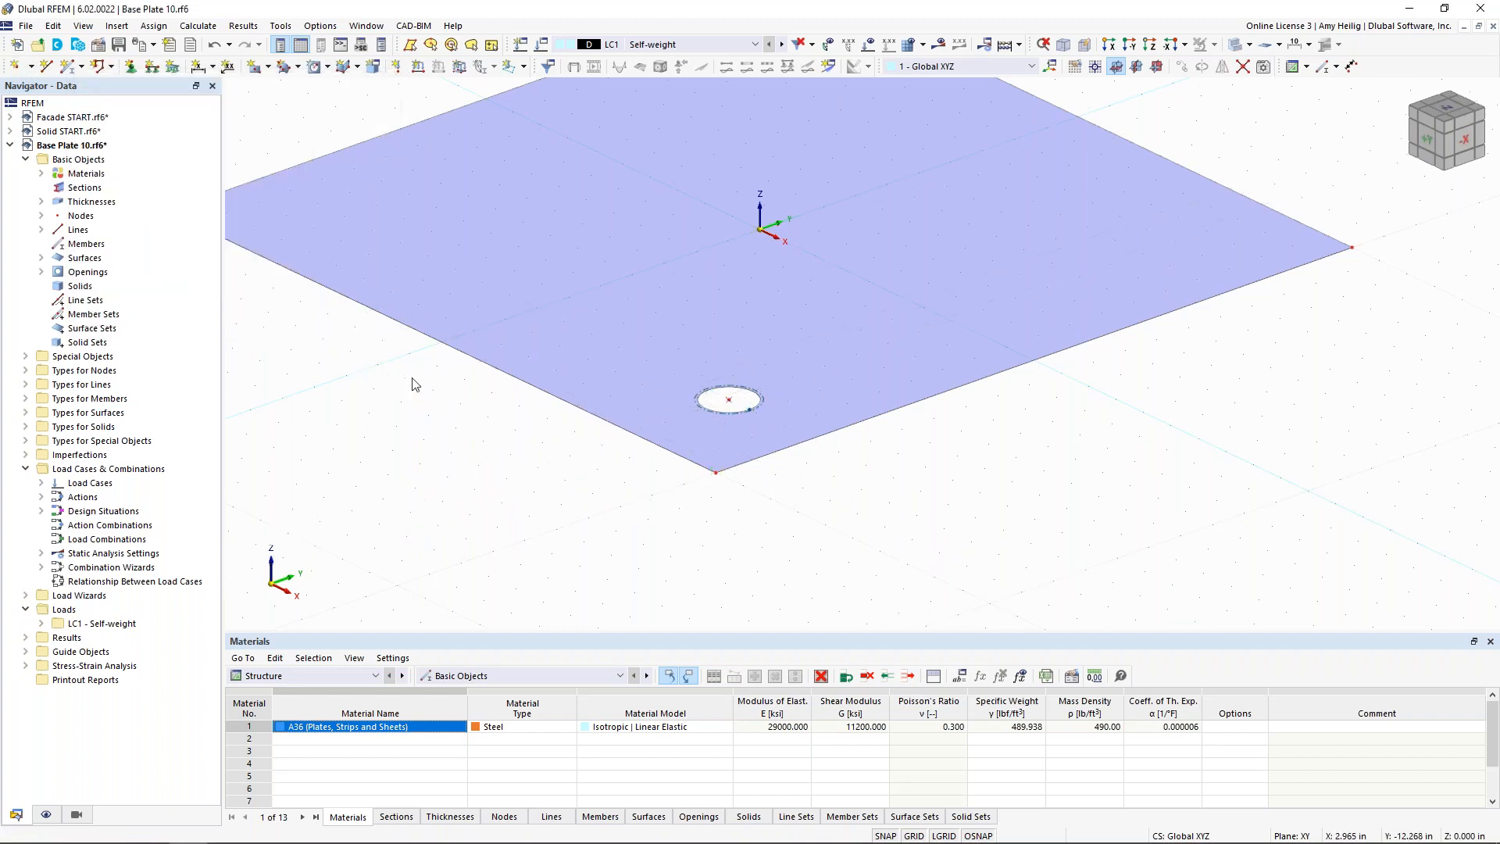
Create a nodal support restraining uX, uY and uZ with all rotations free, and assign it to the opening's center node.
left_click(131, 68)
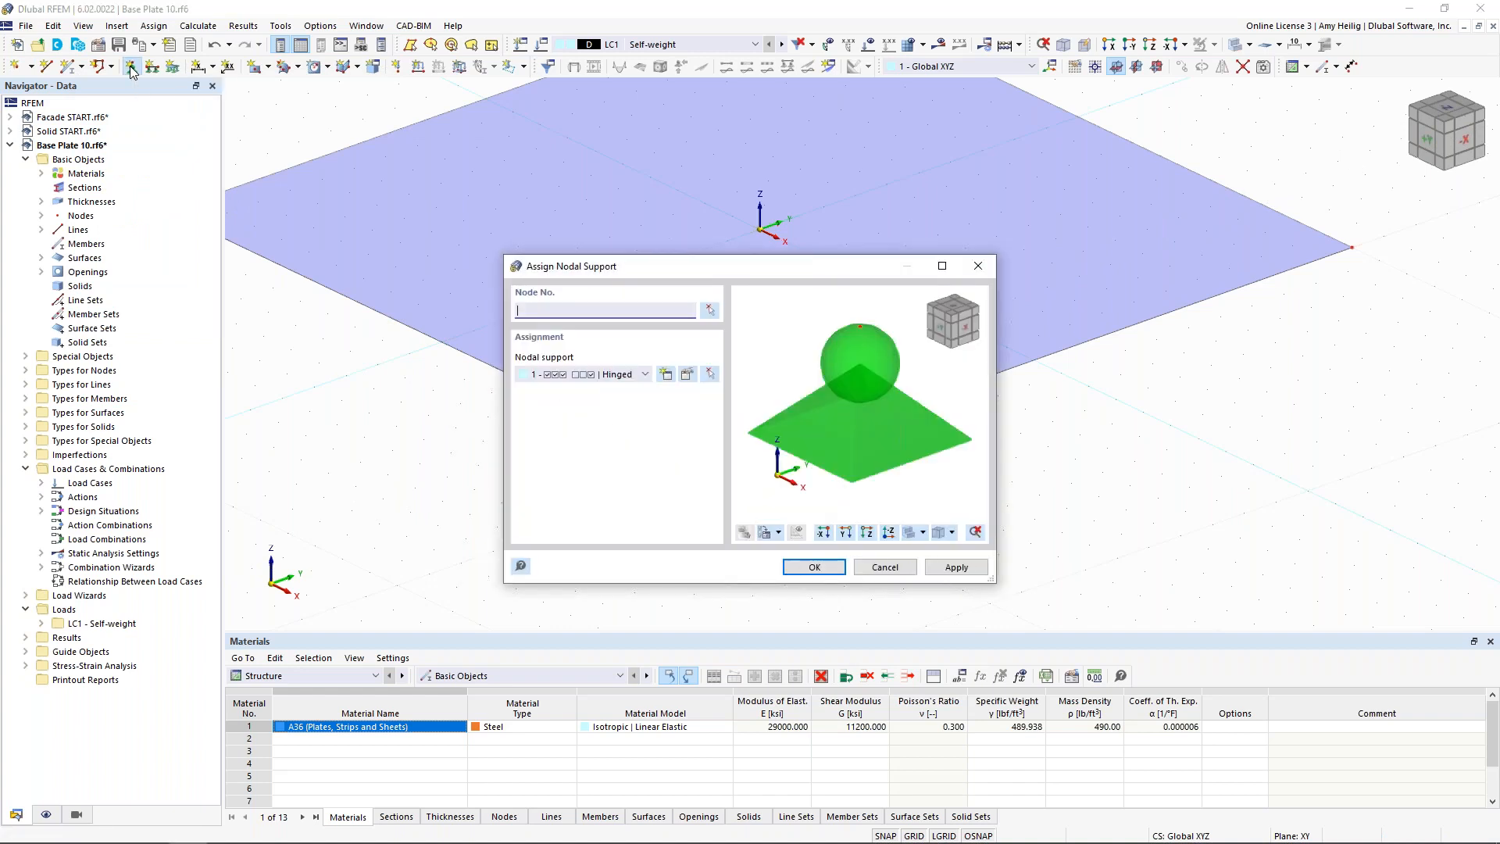
left_click(670, 378)
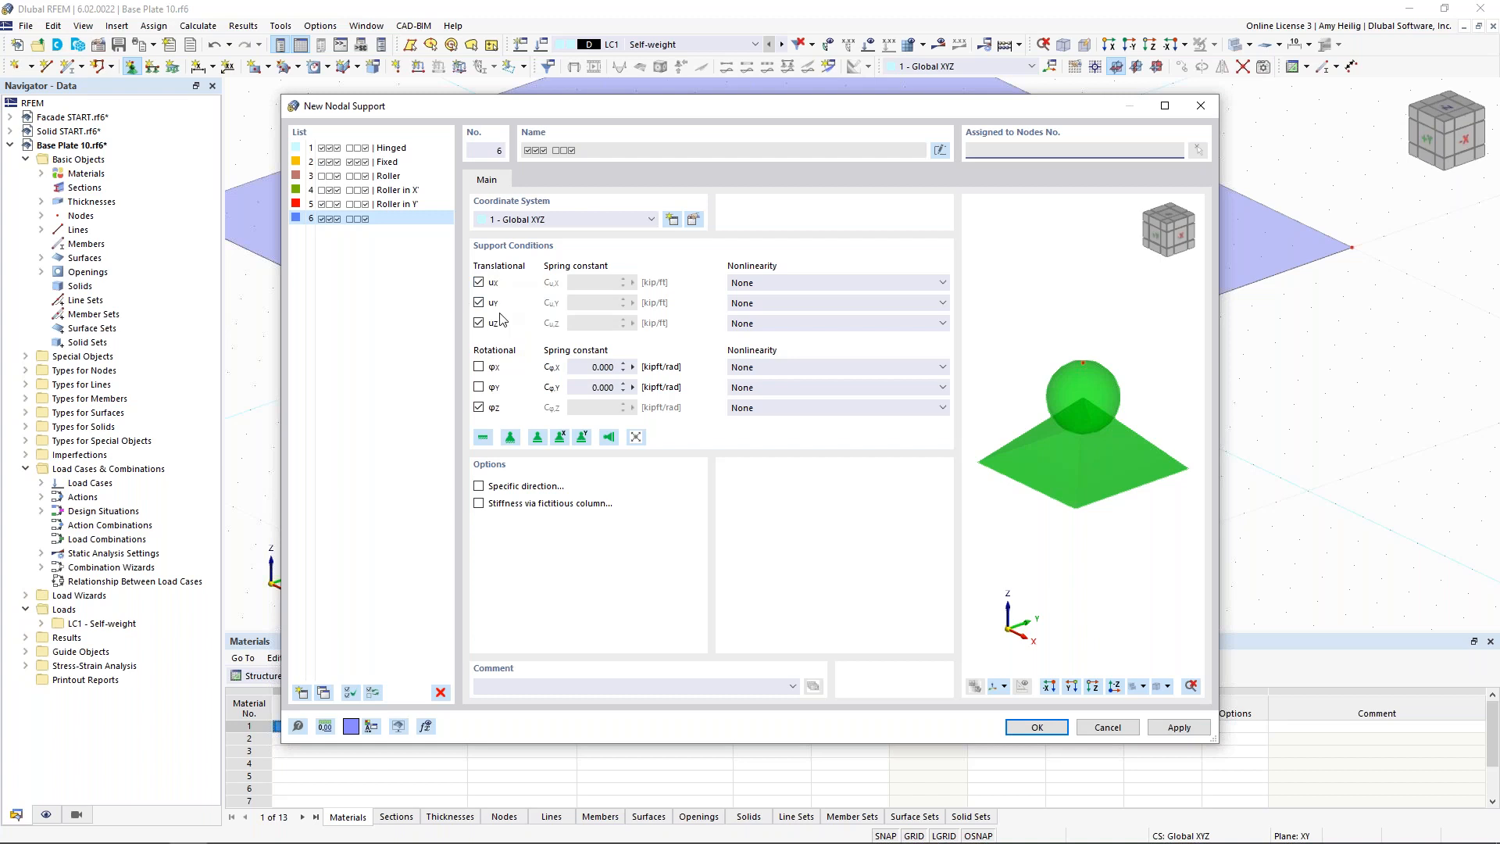
left_click(480, 407)
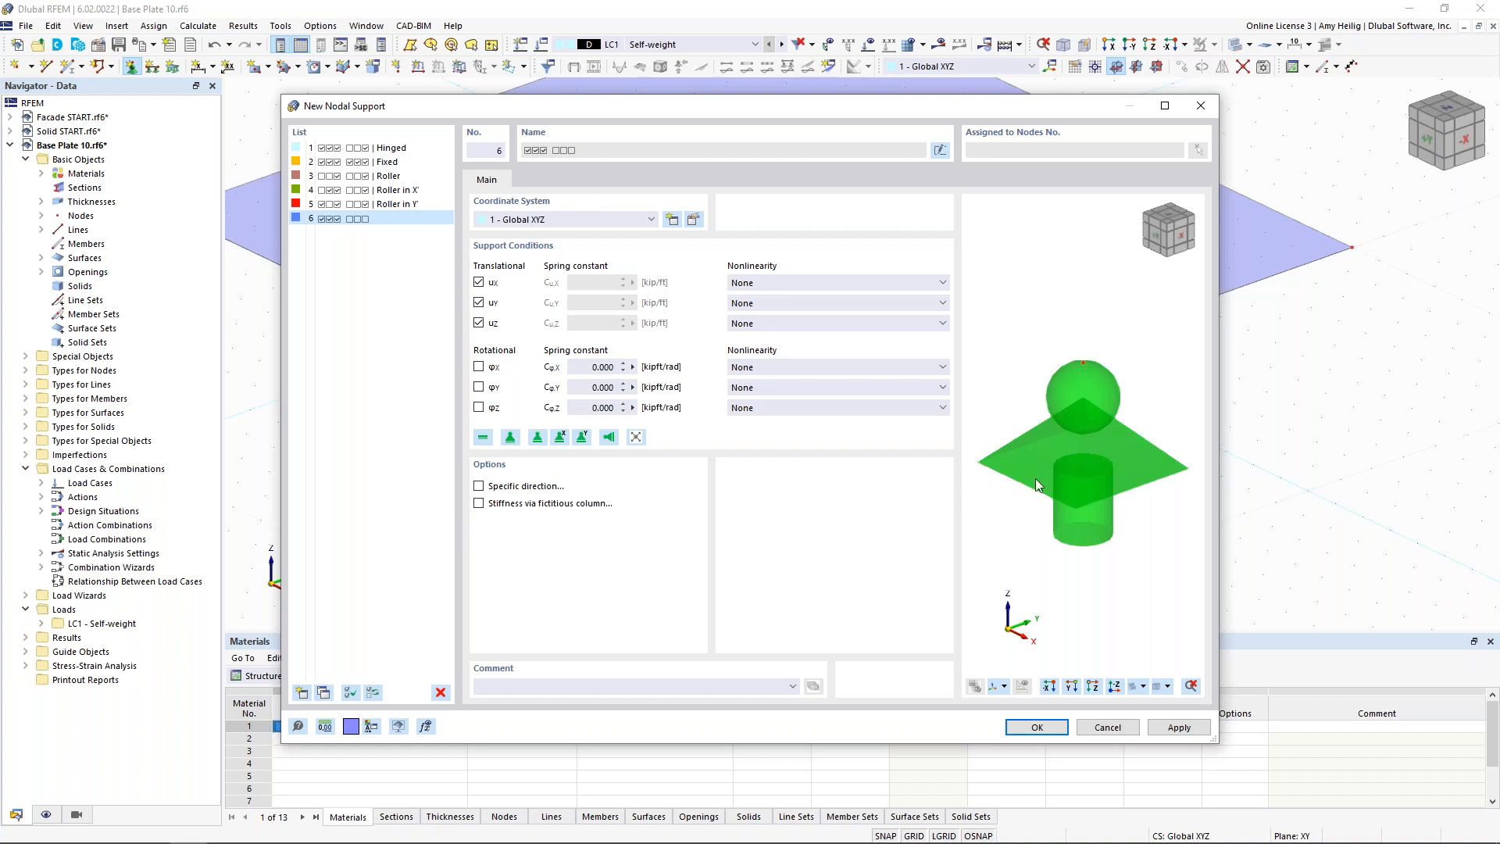
left_click(1037, 727)
left_click(814, 565)
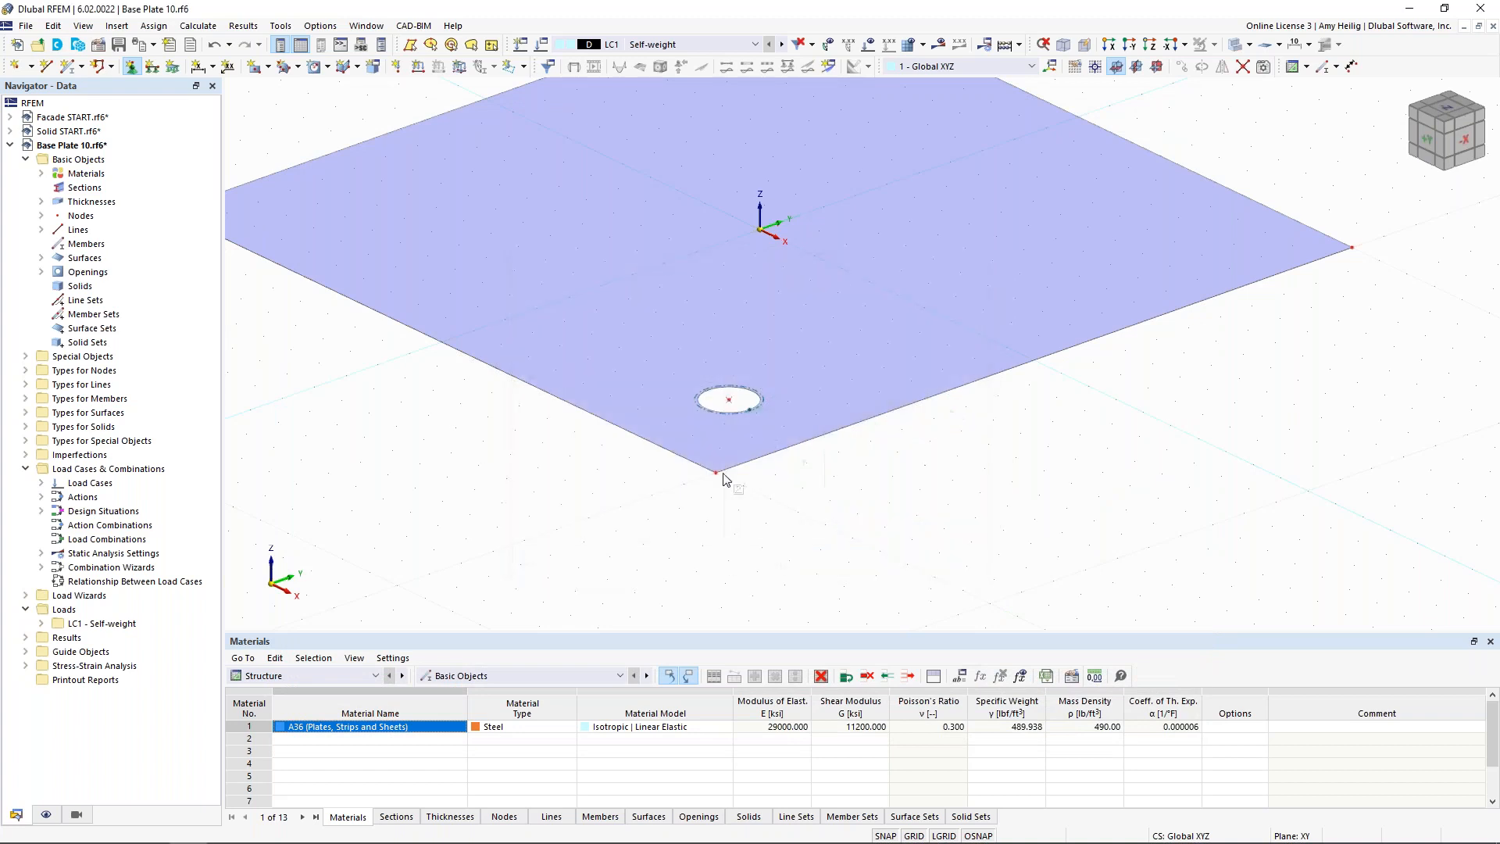
left_click(729, 400)
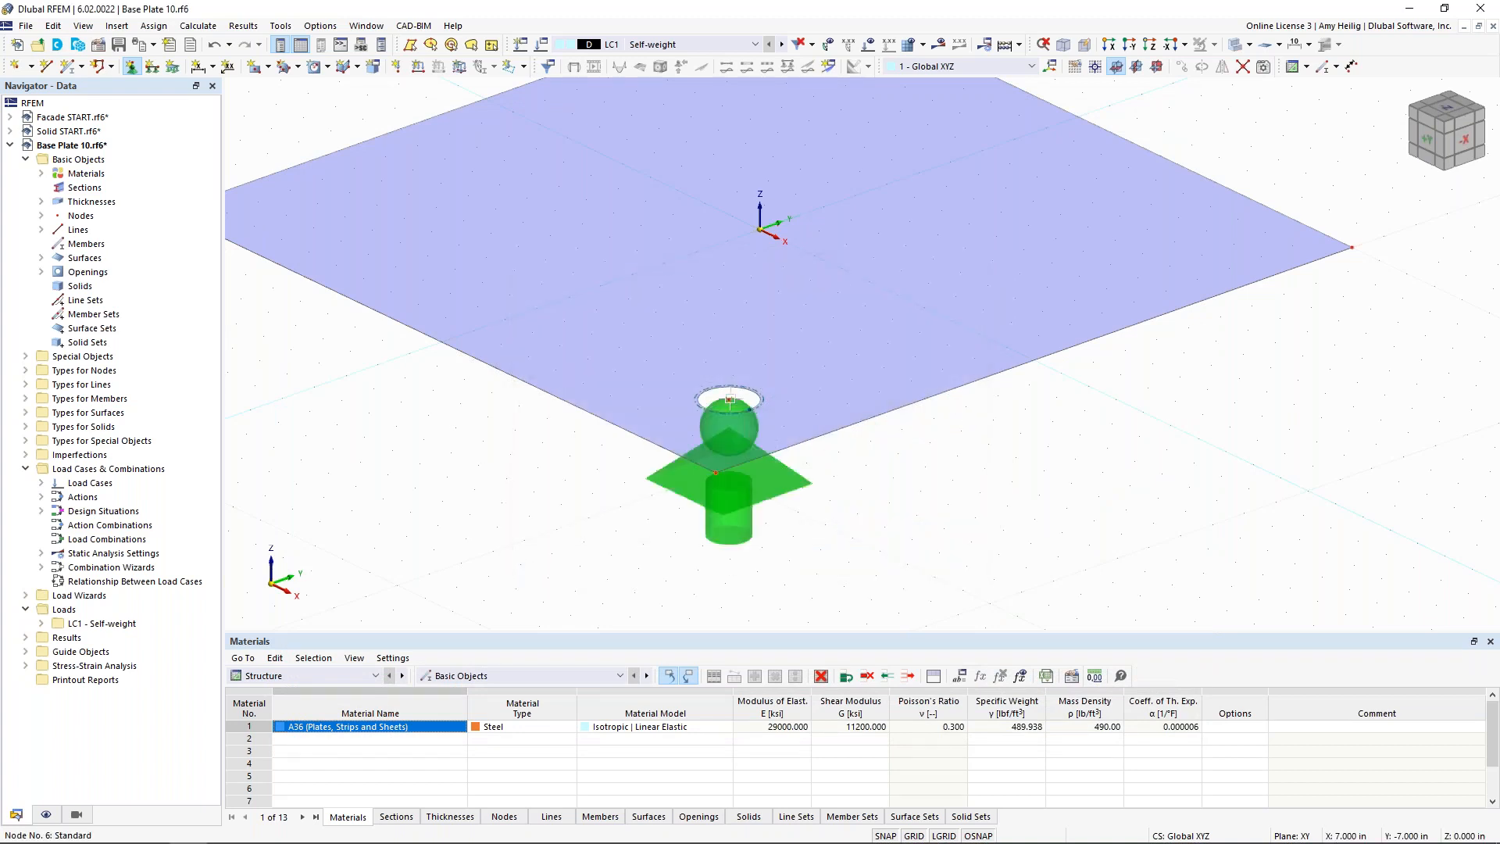
key("Escape")
Reduce the display size of the nodal support symbol at the opening.
right_click(763, 486)
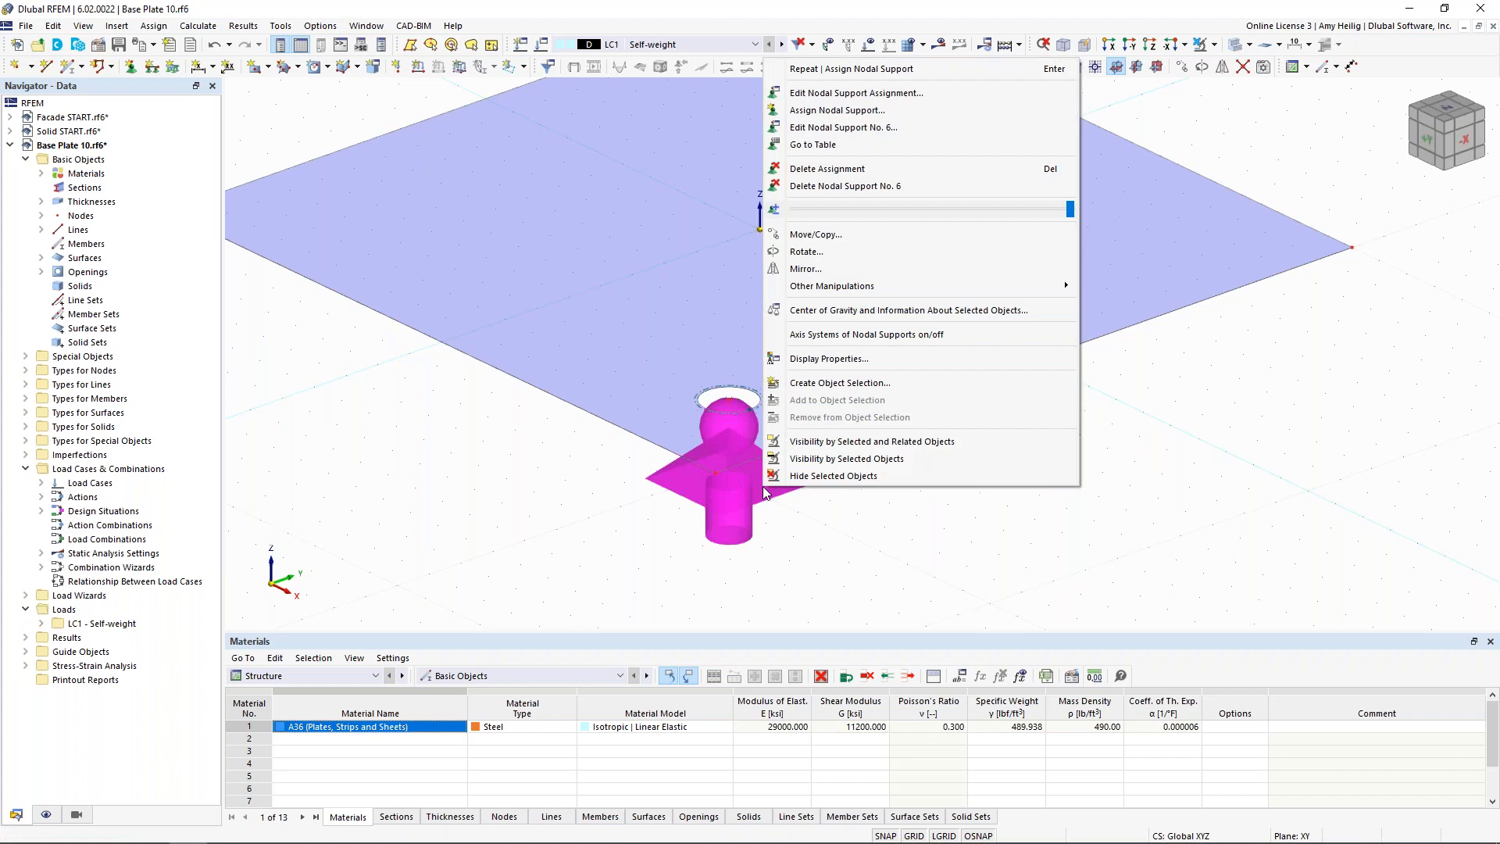
left_click_drag(1070, 209, 889, 199)
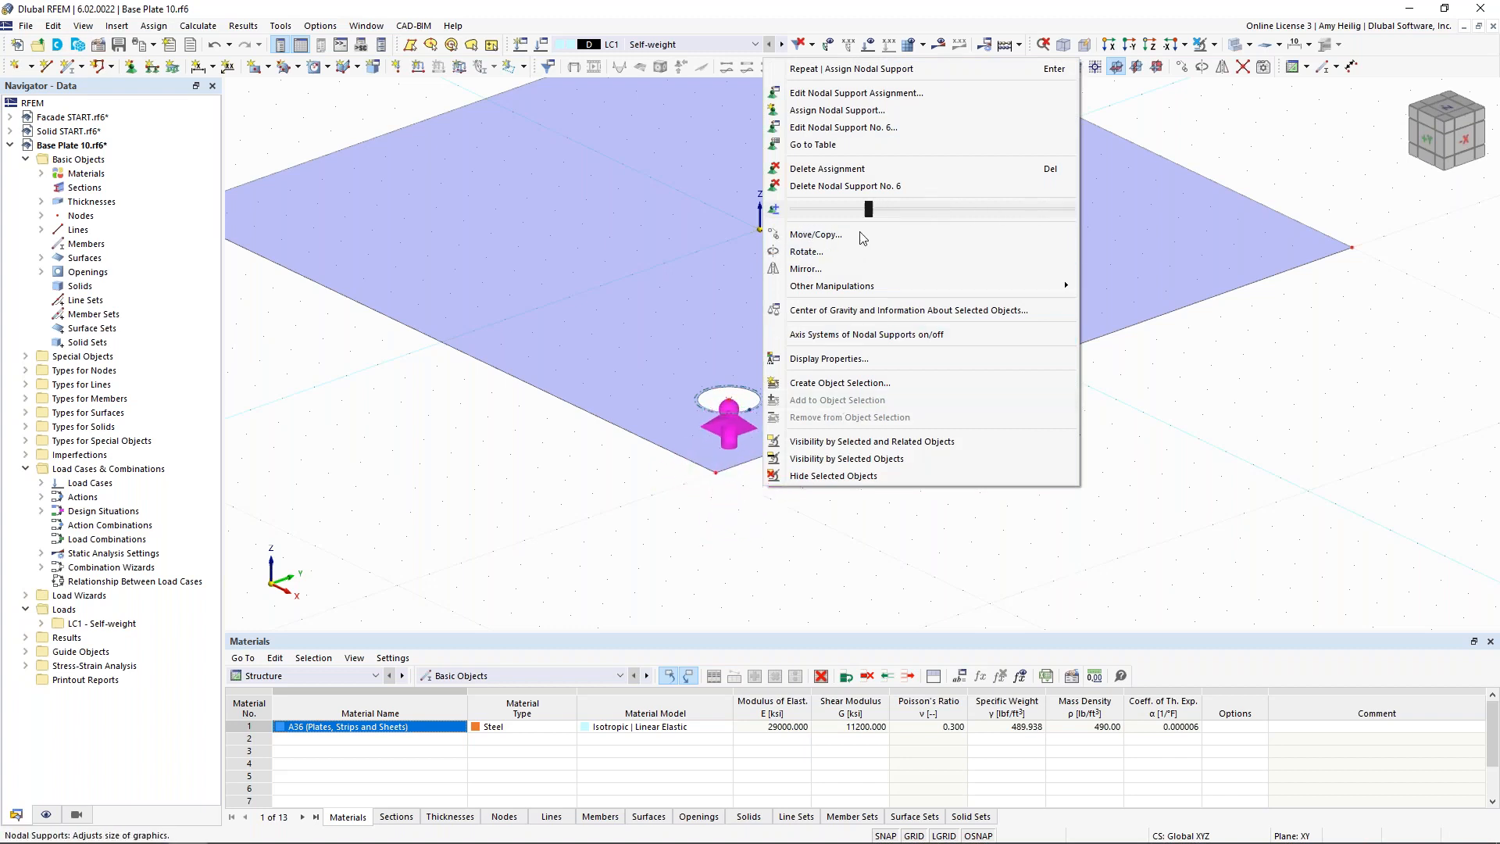
left_click(857, 552)
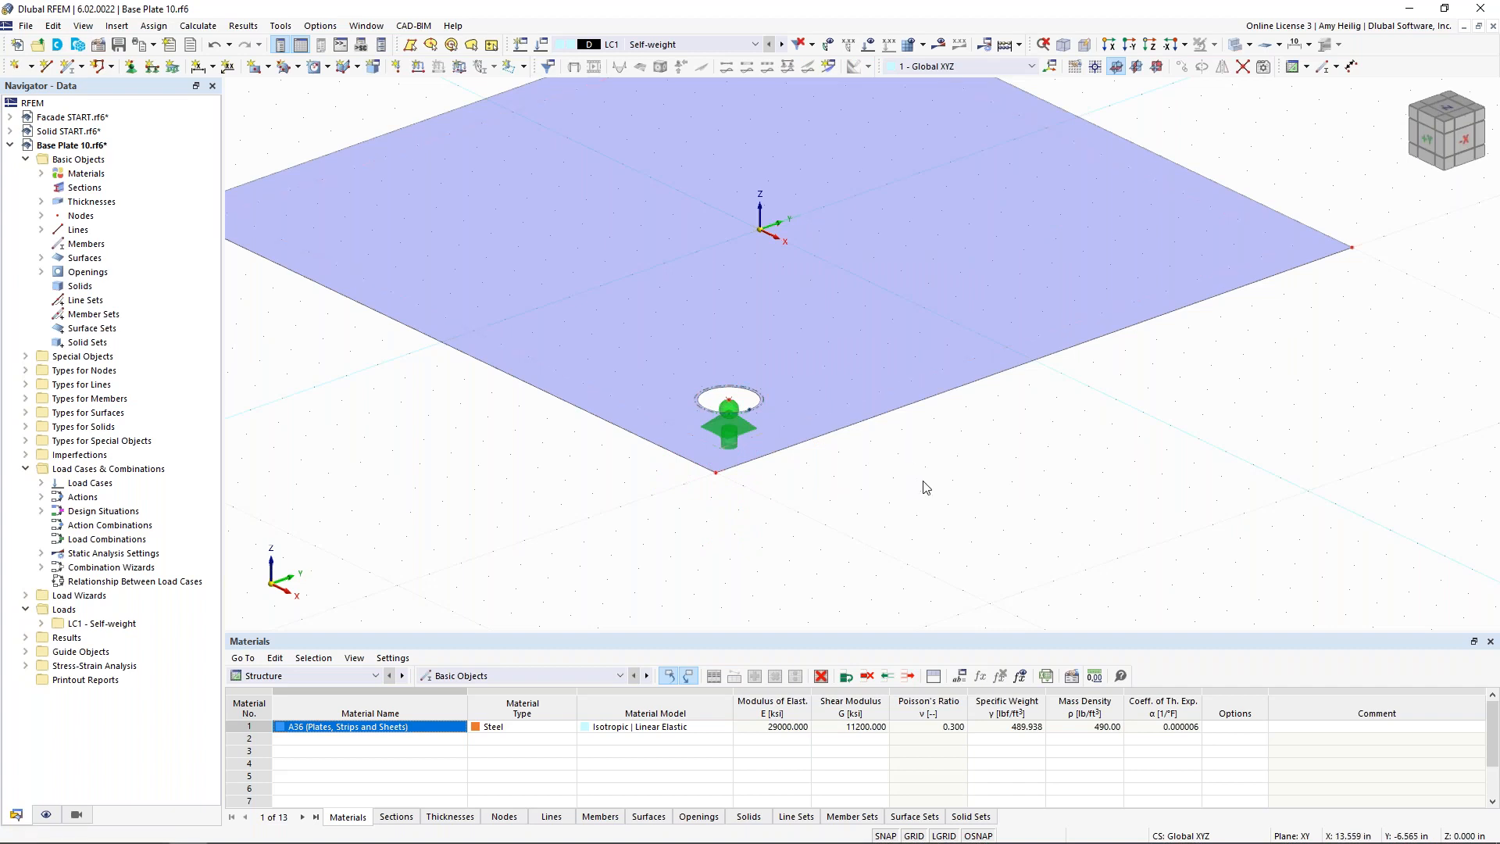
Switch the plate model to wireframe display and focus on the supported circular opening.
left_click(1235, 45)
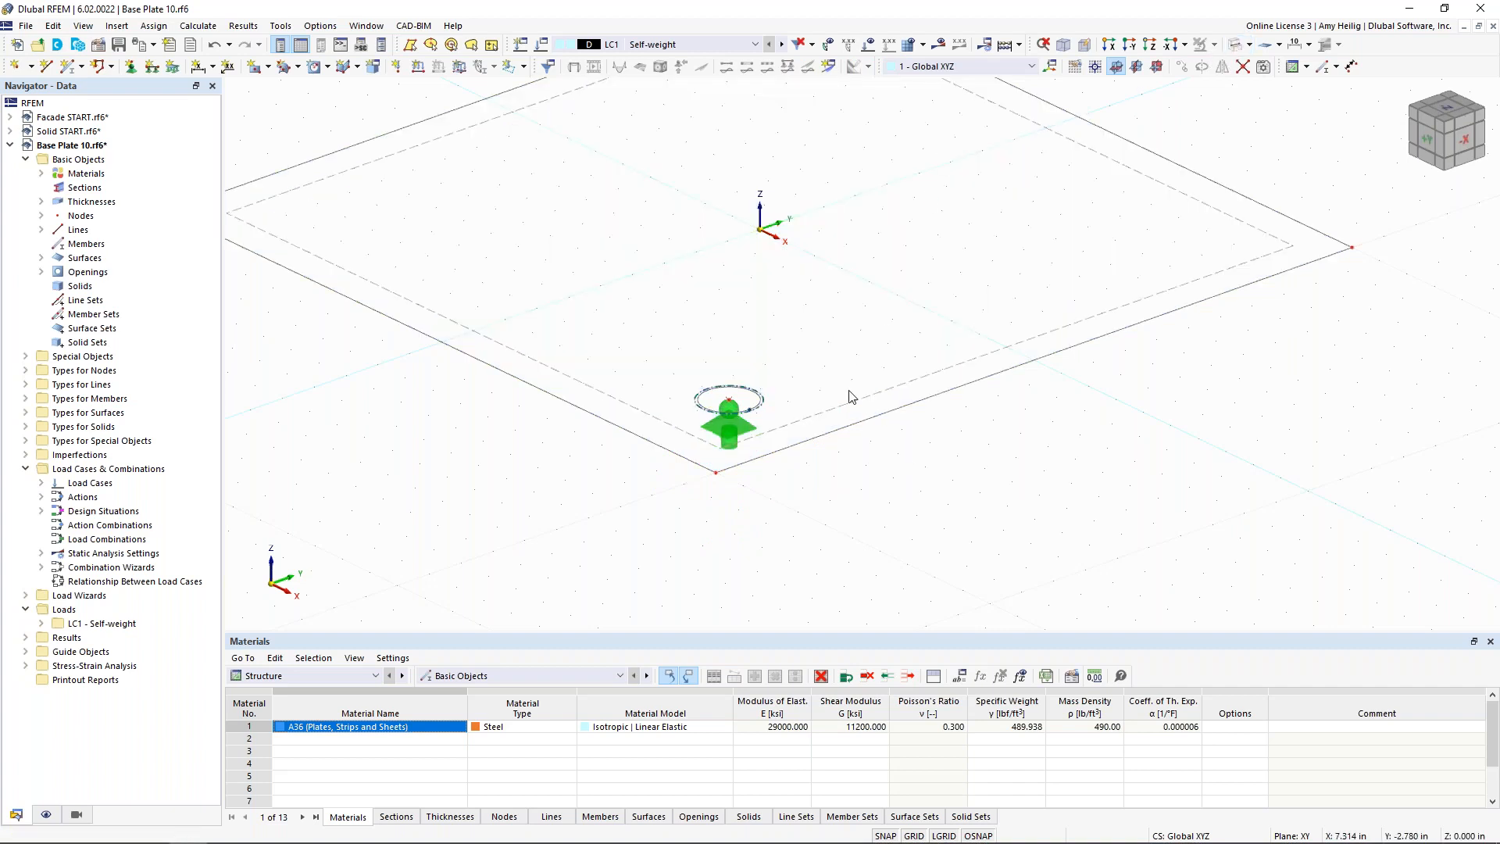
left_click_drag(688, 370, 772, 423)
mouse_move(690, 368)
middle_mouse_down("ctrl")
mouse_move(689, 342)
mouse_move(696, 395)
mouse_move(689, 345)
middle_mouse_up("ctrl")
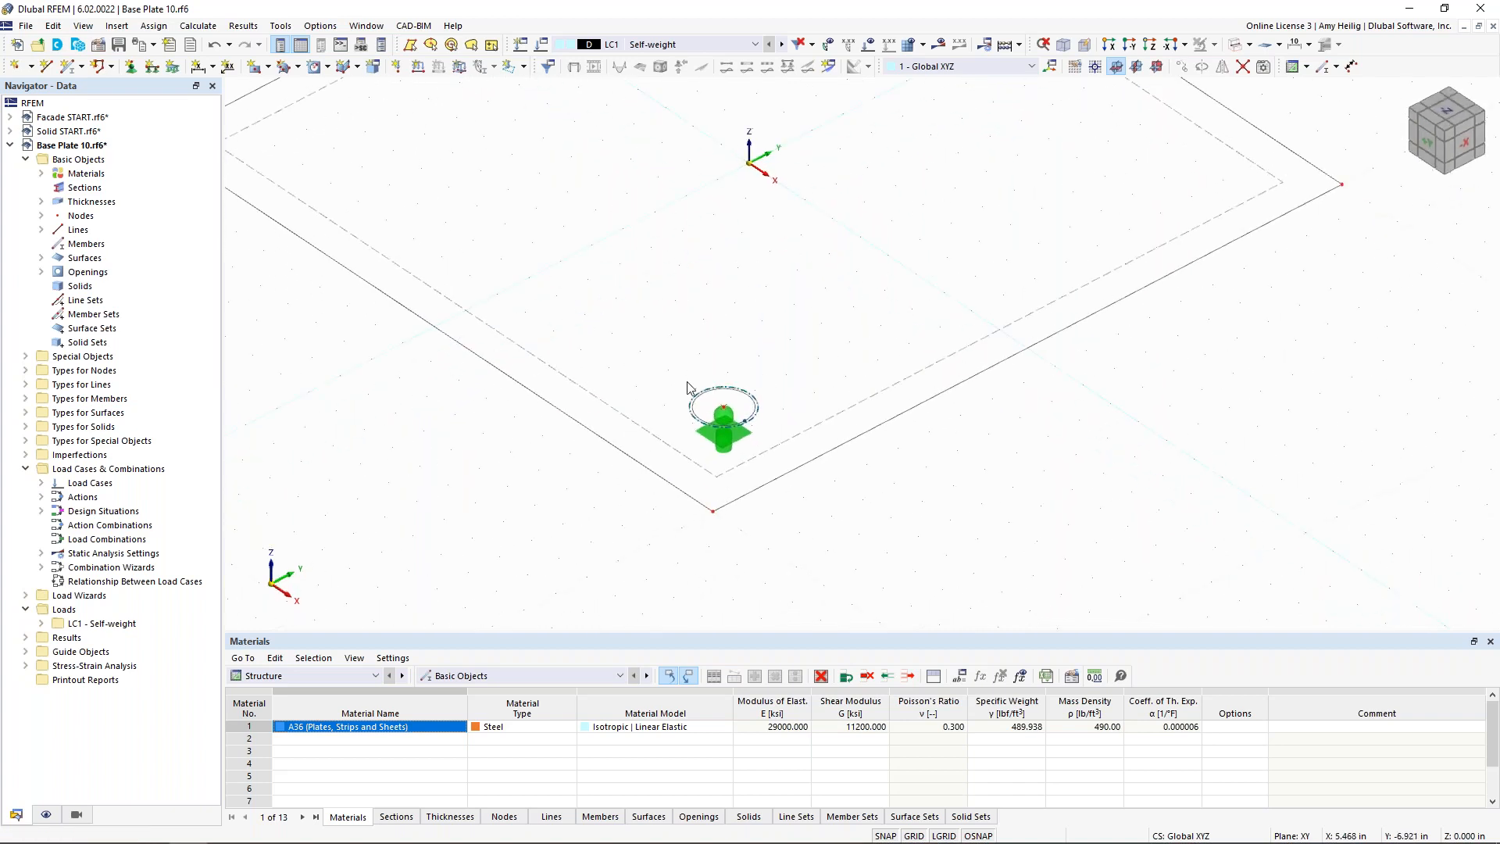
Rotate-copy the circular opening with its center node and support three times by 90° about the Z axis through the origin.
left_click(768, 451)
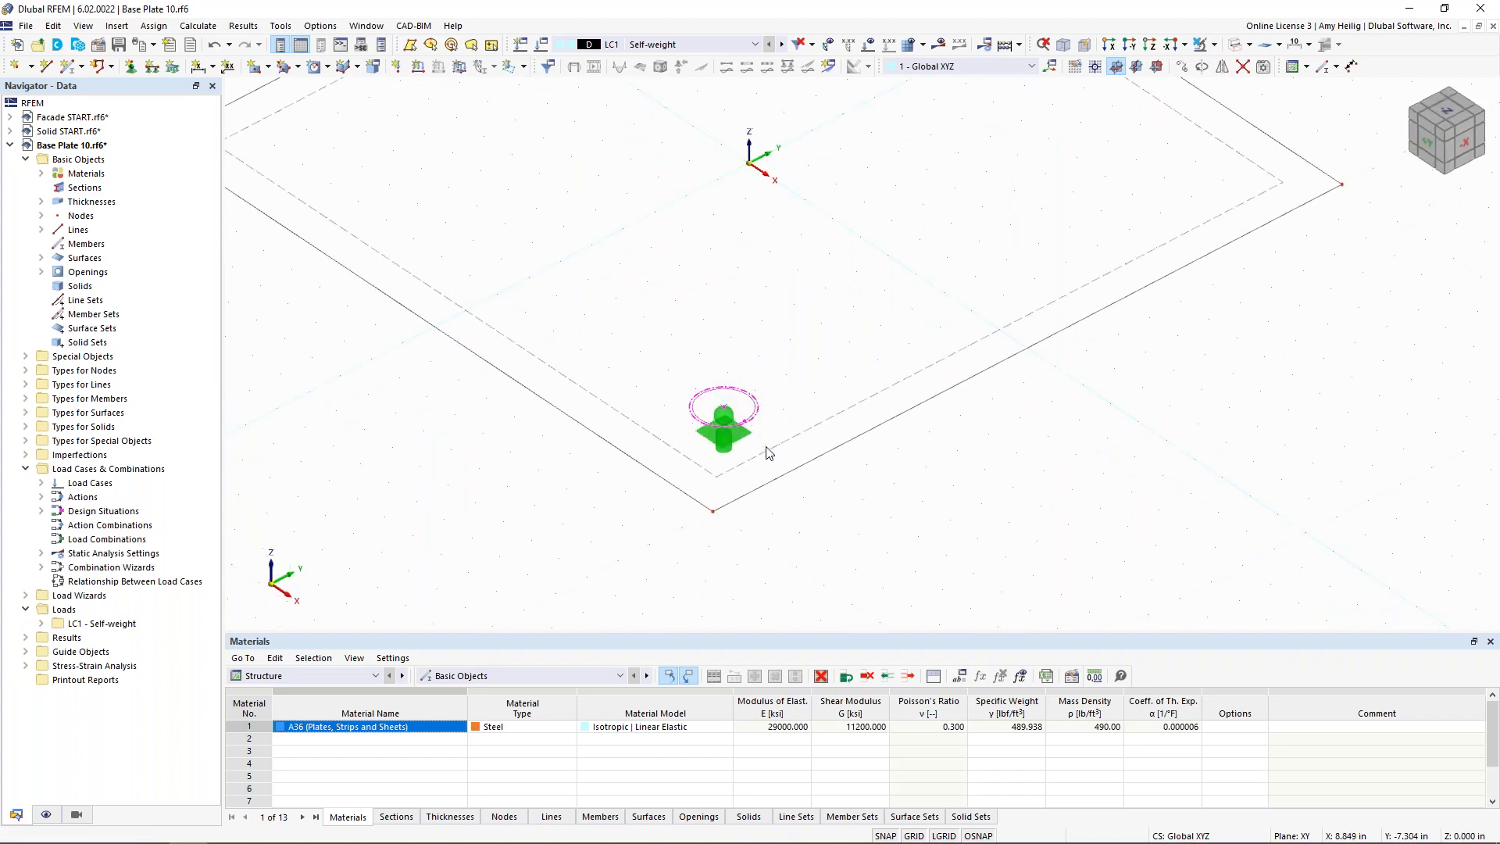
left_click(1203, 69)
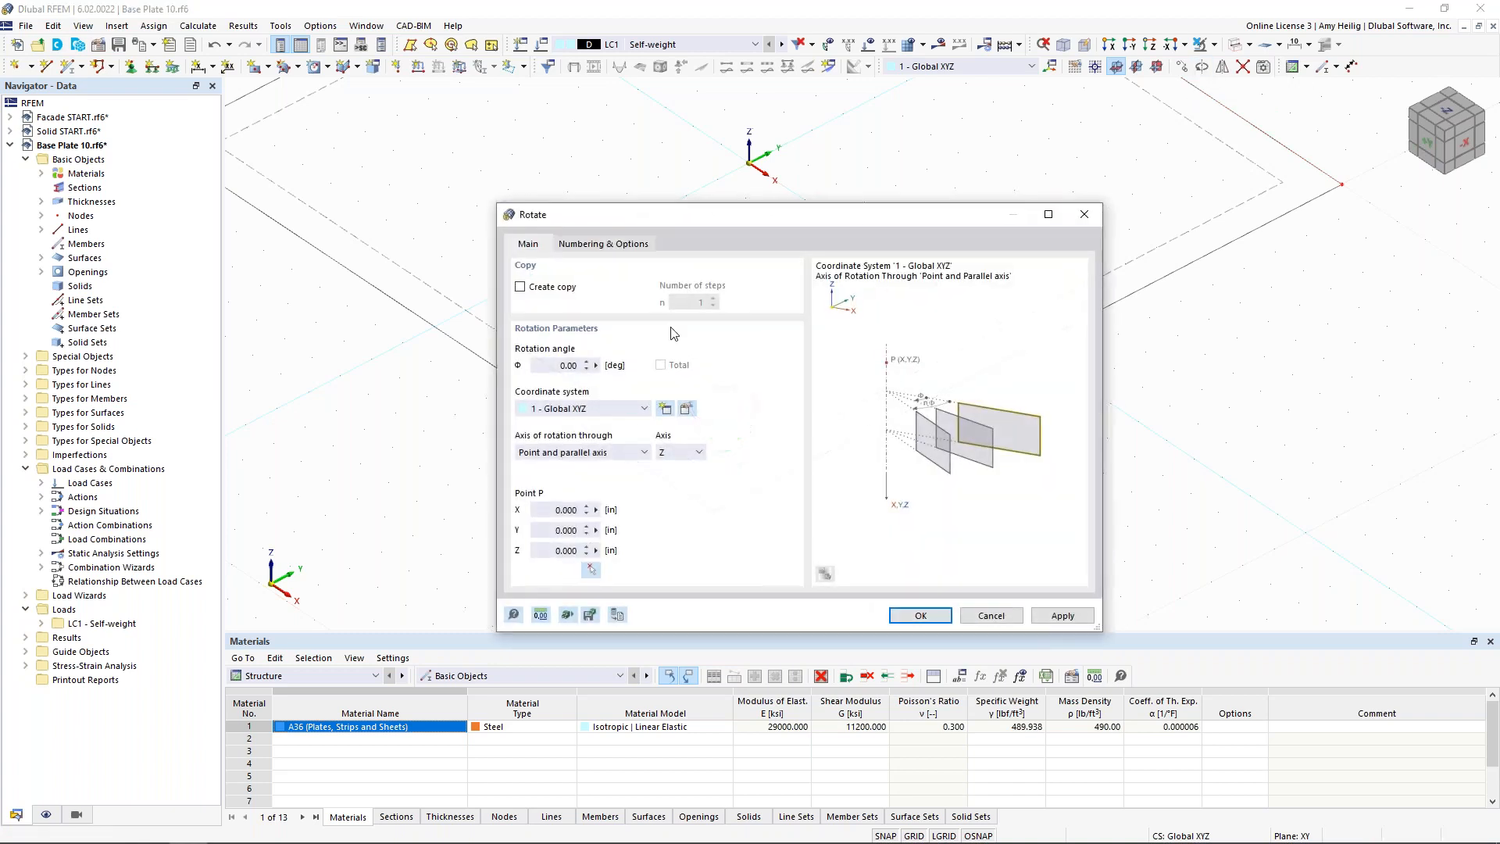
left_click(521, 288)
left_click(714, 299)
left_click(562, 366)
type("90")
left_click(930, 615)
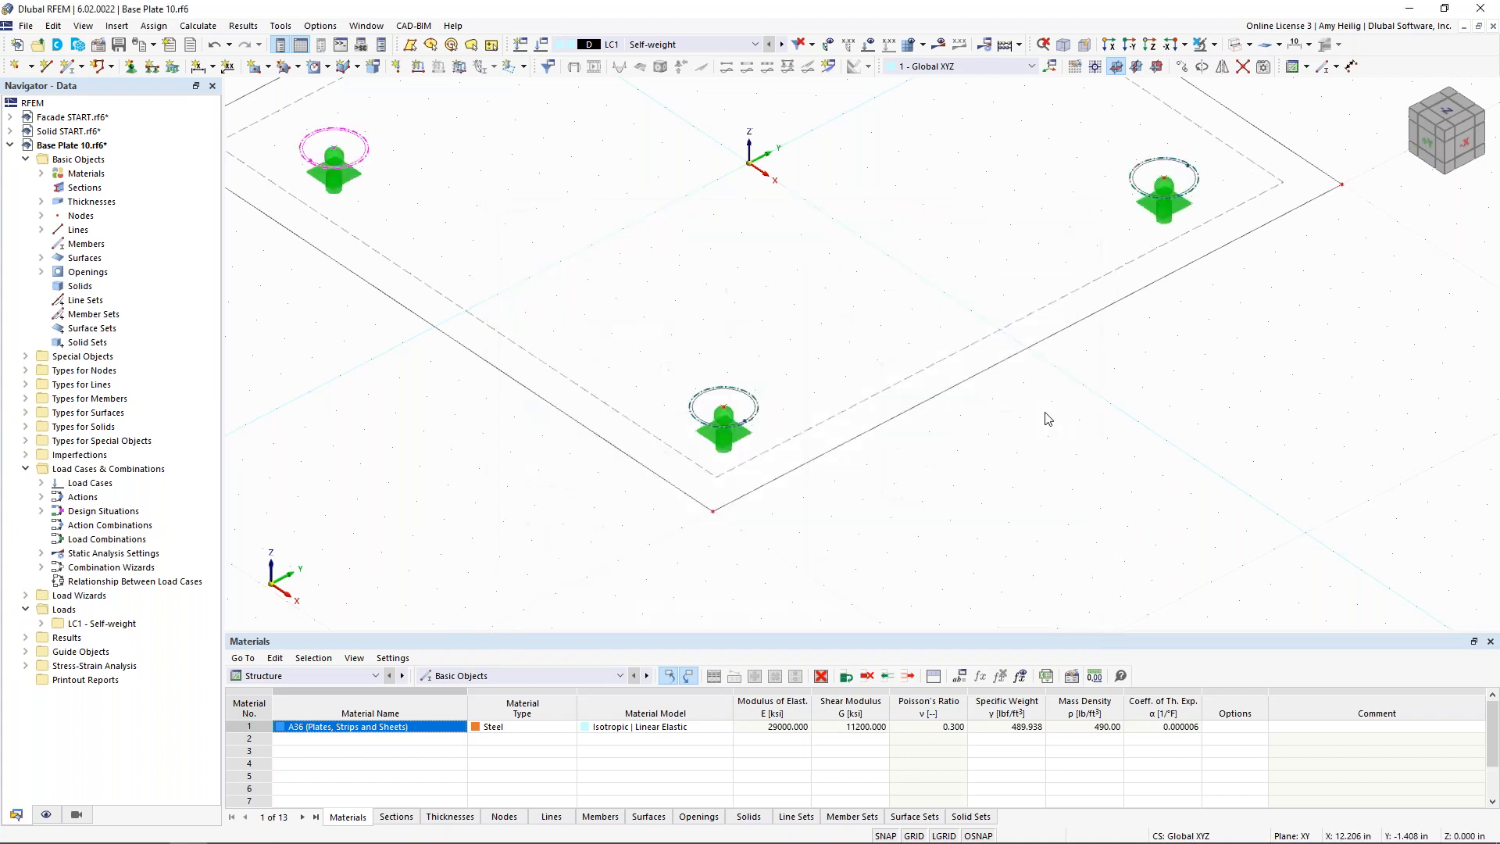
Switch the plate model from wireframe back to shaded display with the supported openings in view.
scroll(947, 411, "down", 2)
middle_click_drag(945, 412, 851, 424)
left_click(1236, 47)
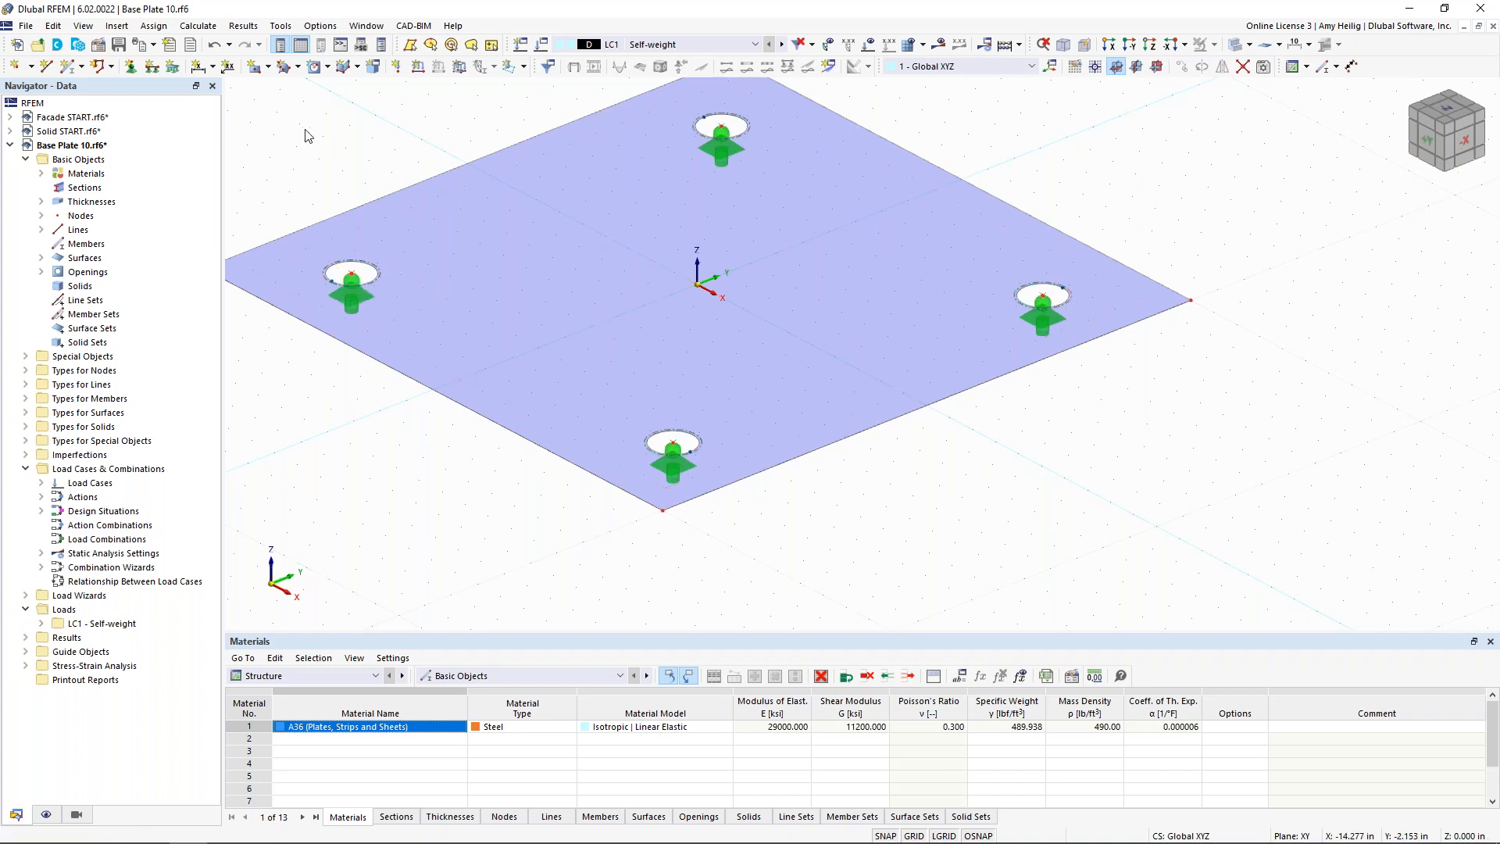
Create plane surfaces of stiffness type Rigid inside the four circular openings by selecting each opening's boundary line.
left_click(268, 67)
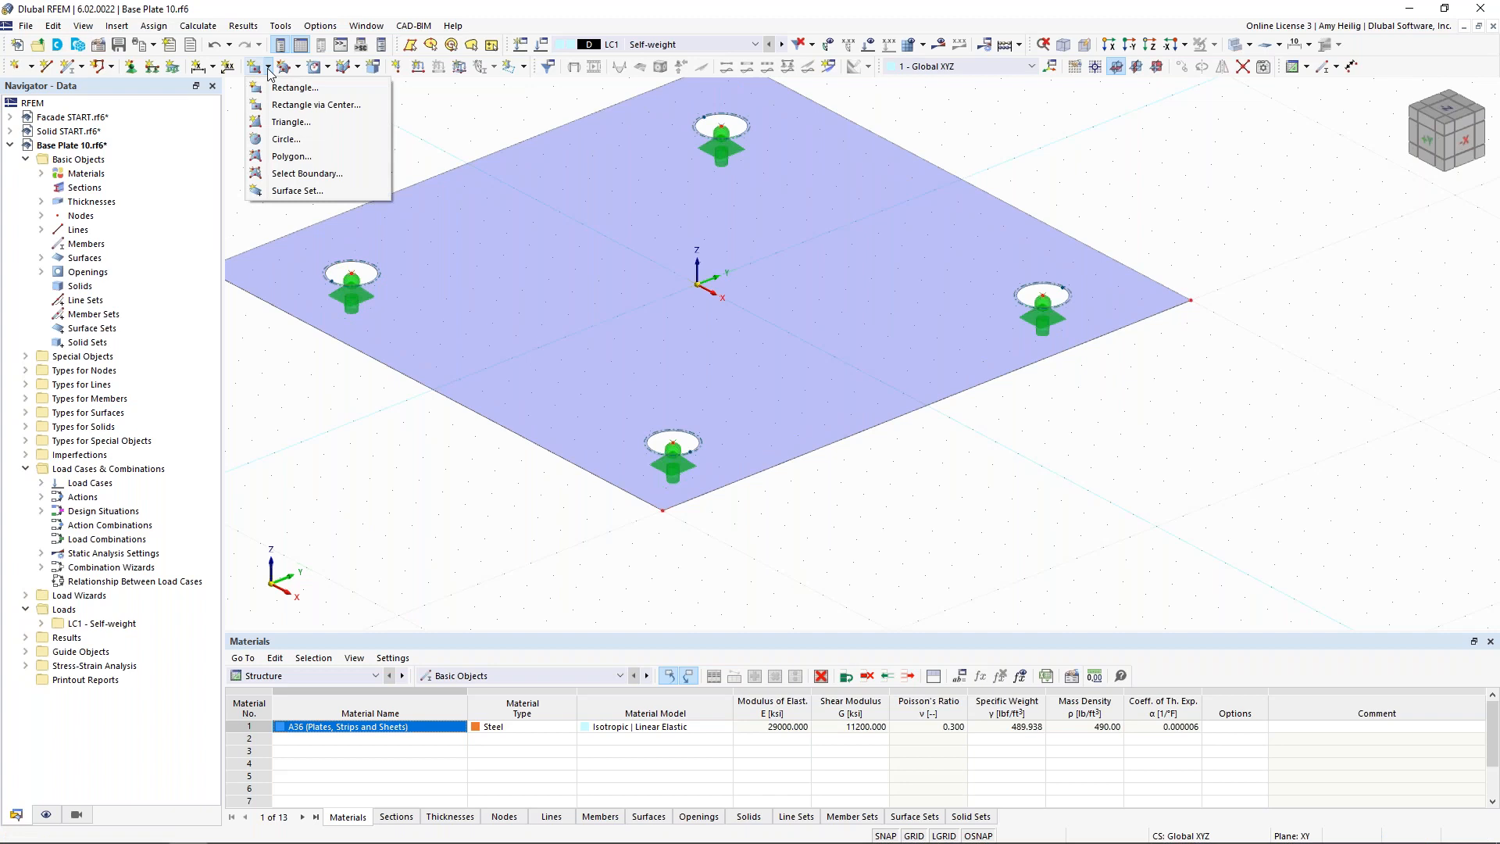
left_click(290, 173)
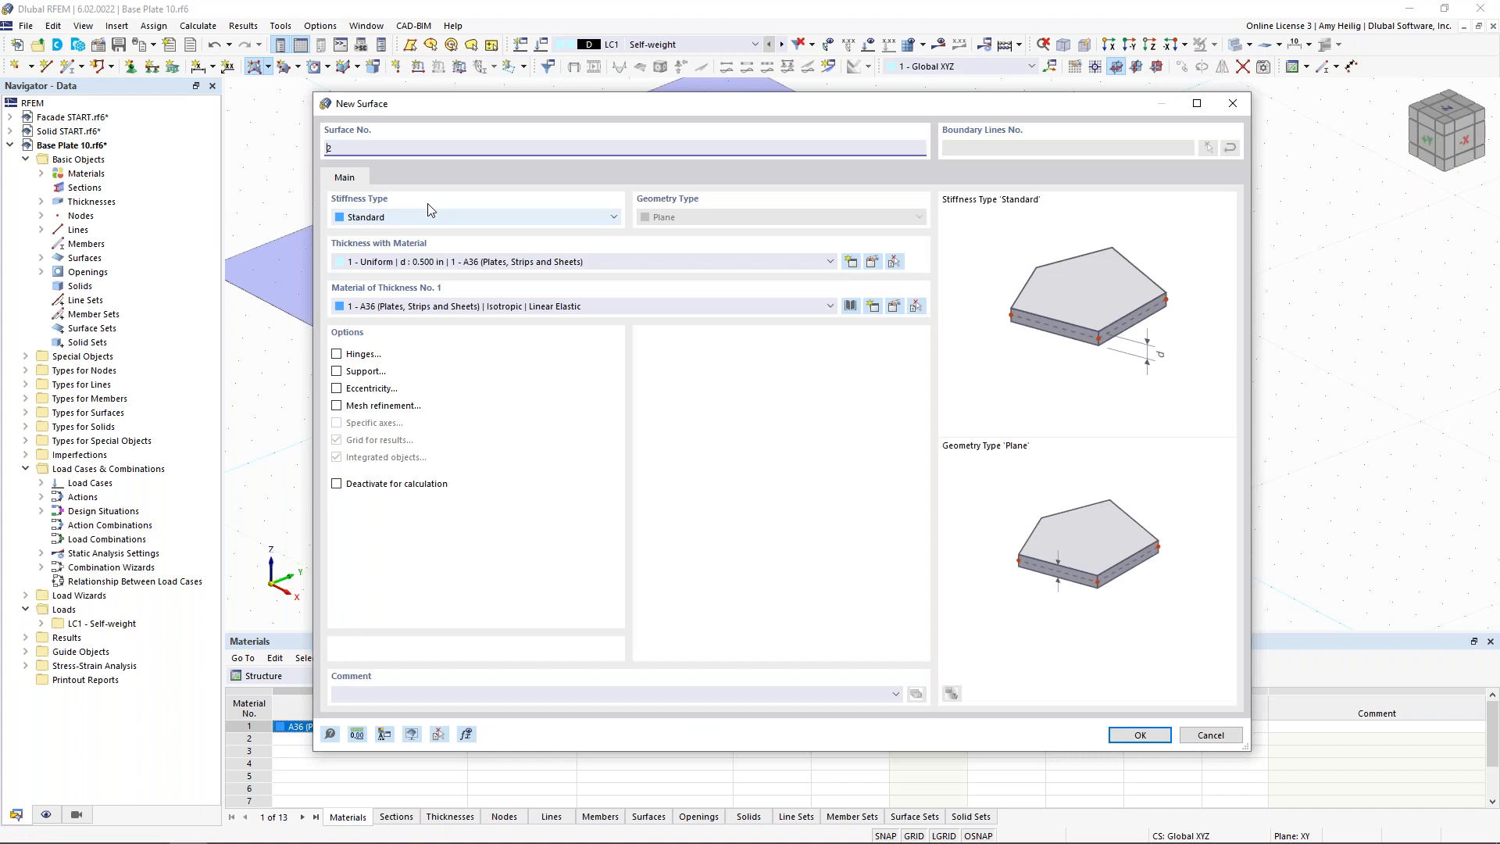
left_click(399, 216)
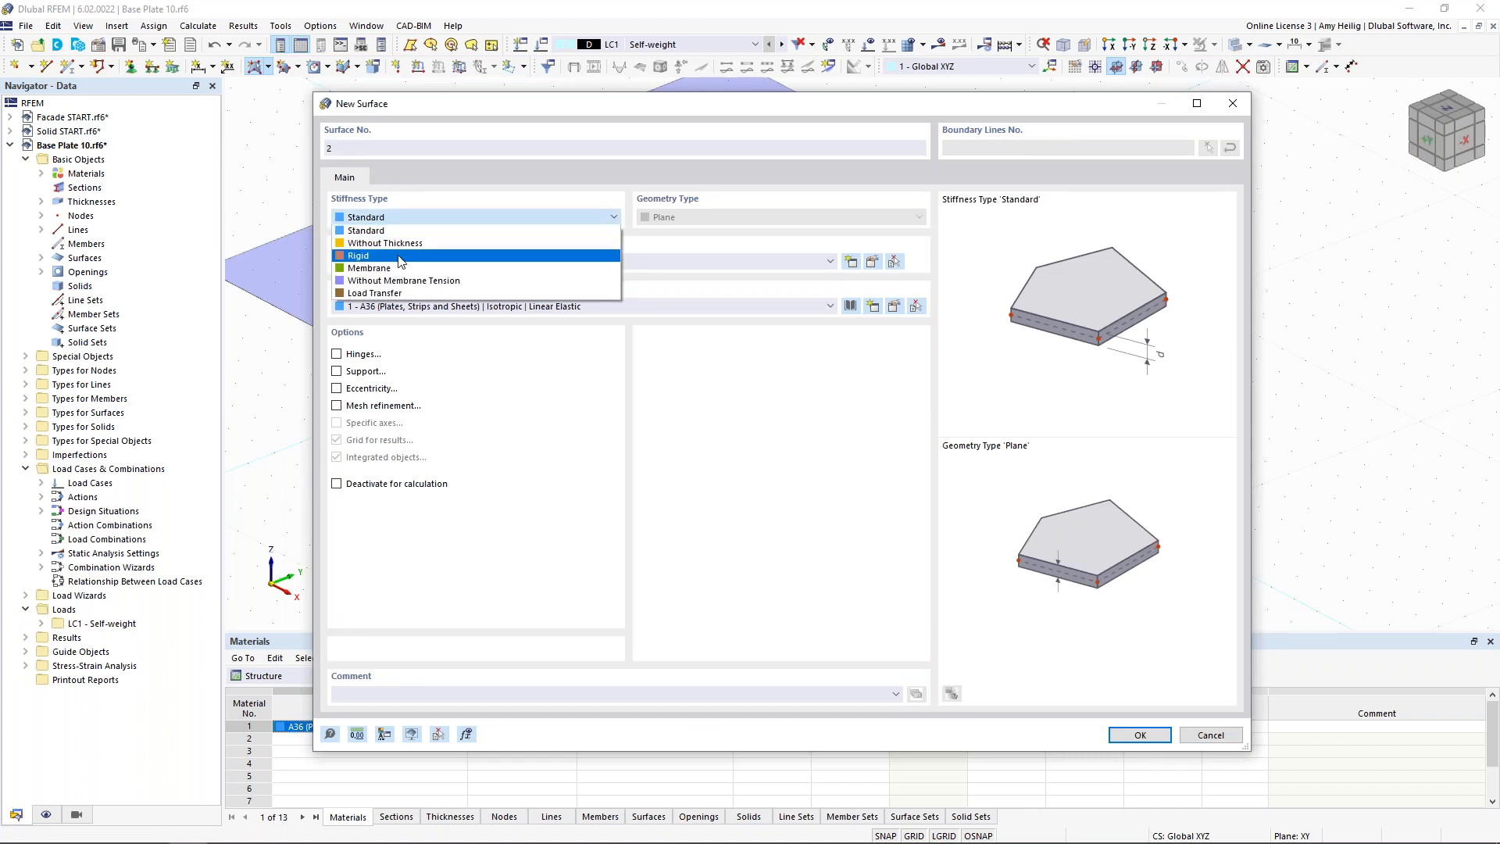
left_click(400, 256)
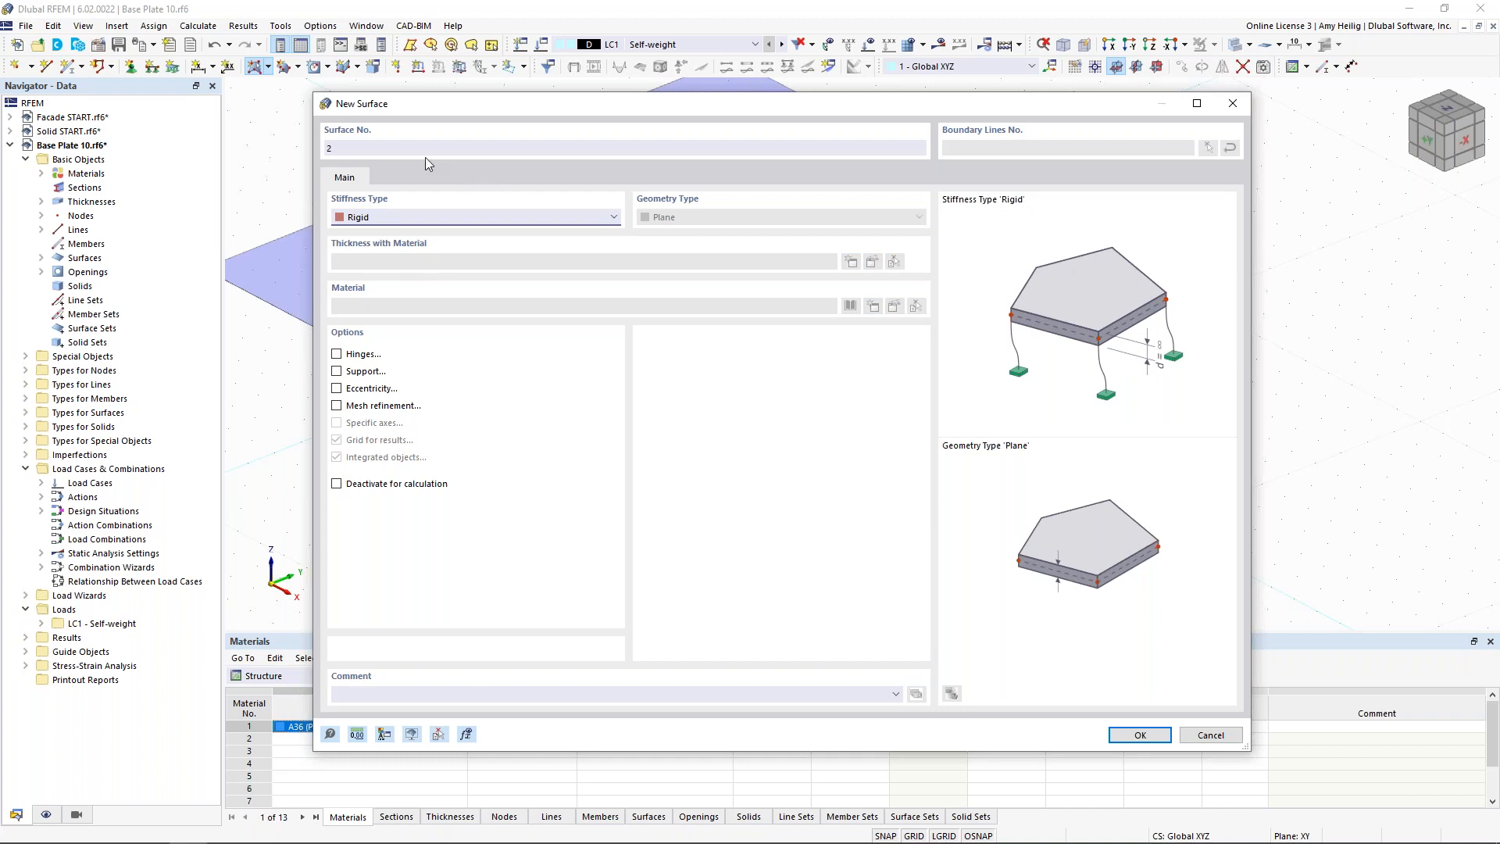
left_click(1140, 734)
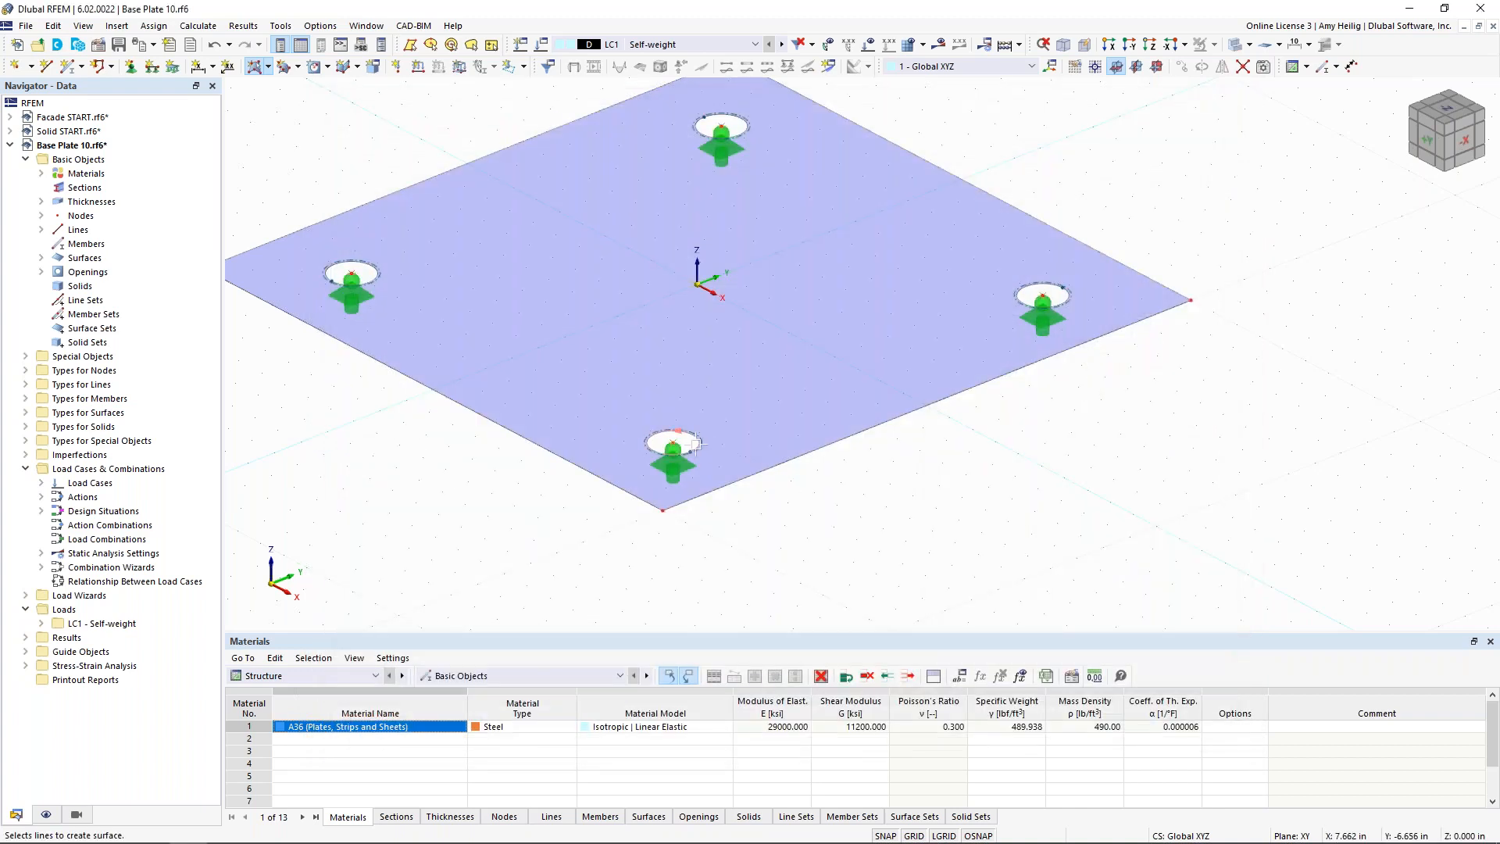
left_click(701, 446)
left_click(1068, 300)
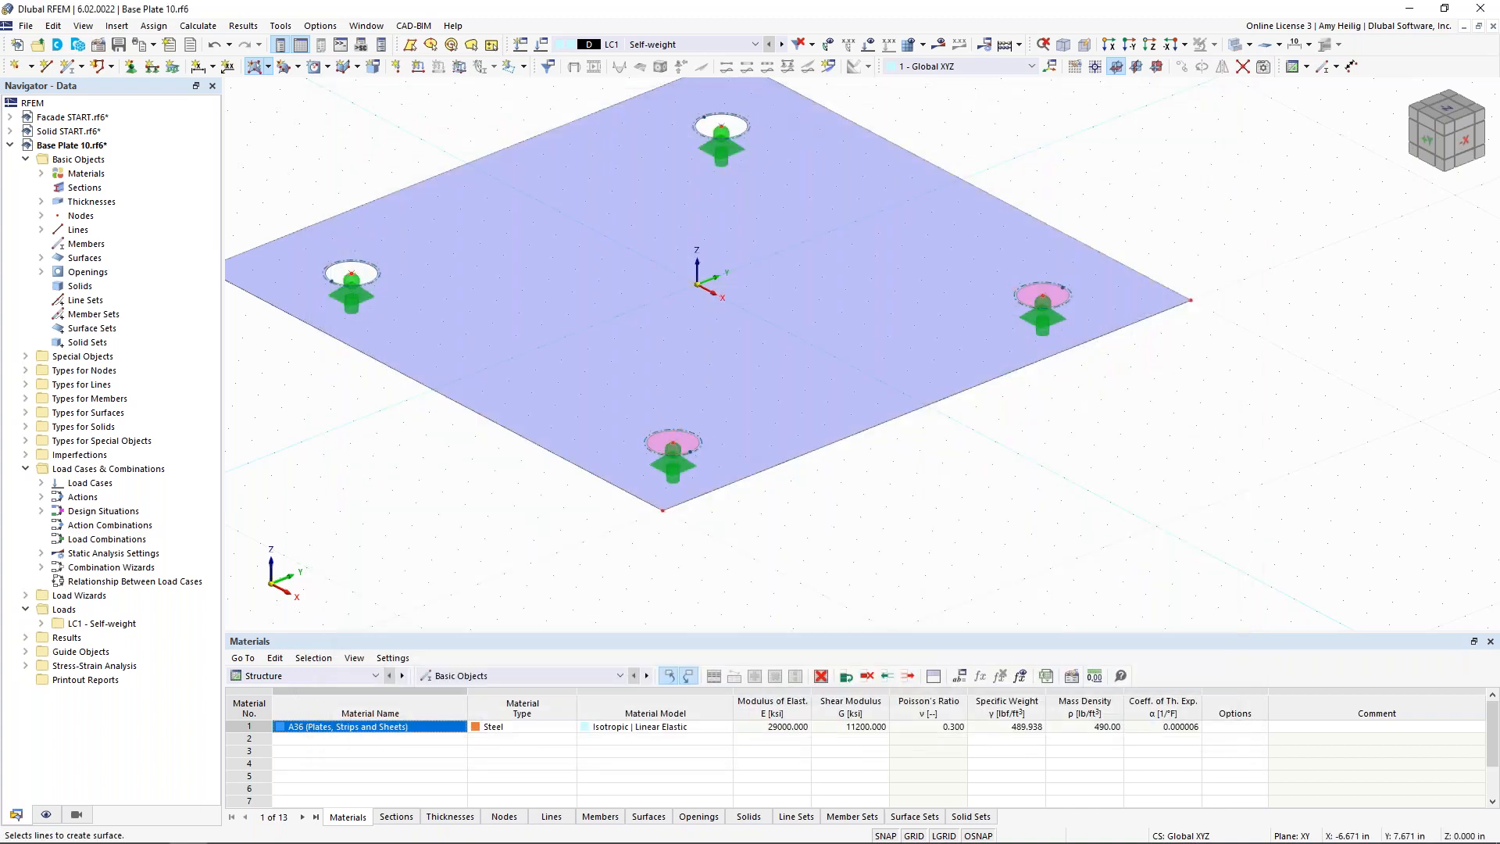
left_click(749, 125)
left_click(375, 269)
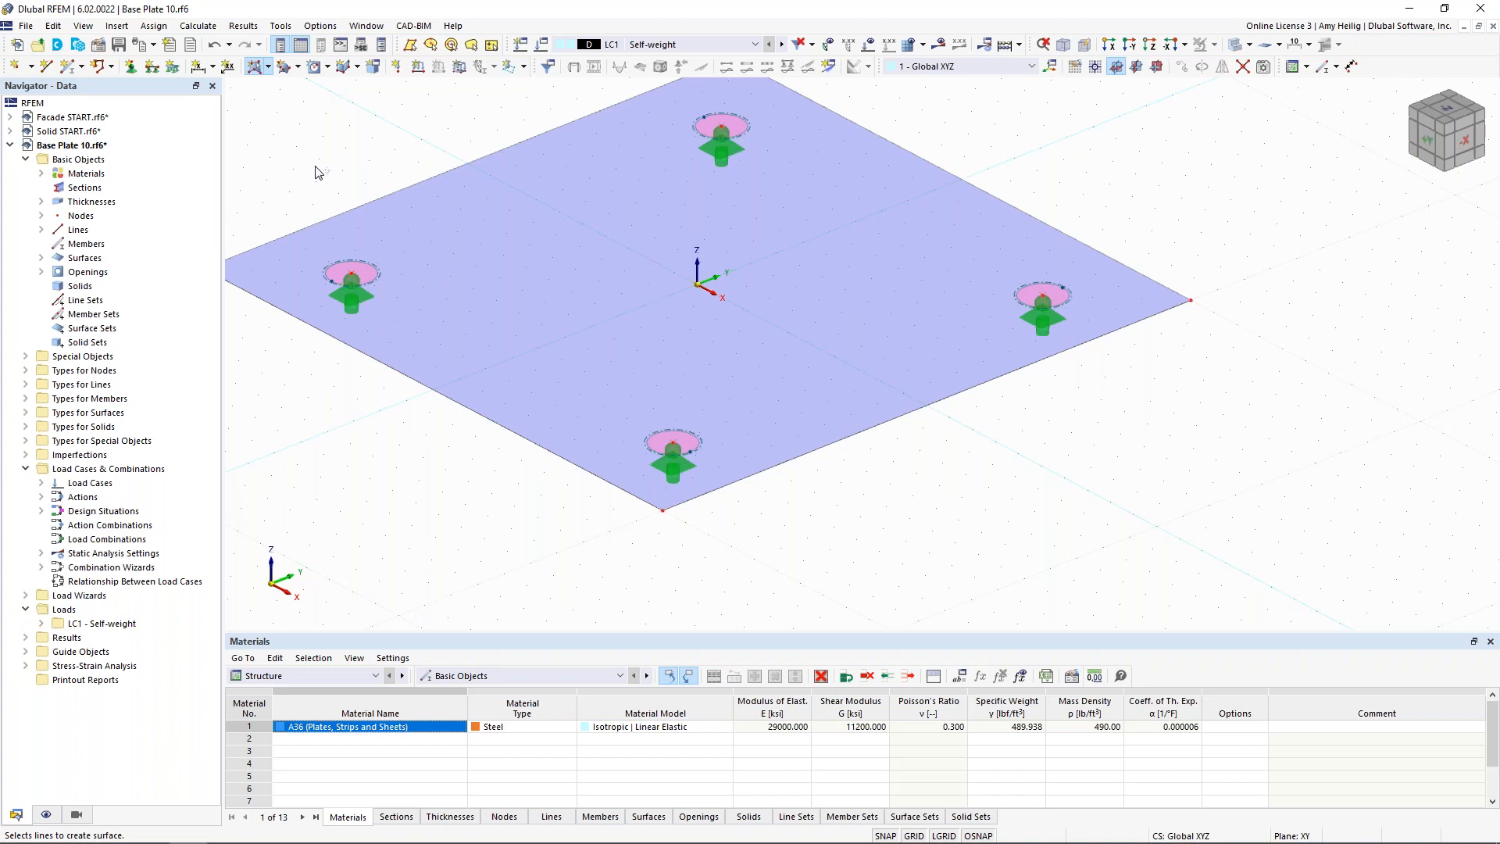
key("Escape")
Set the YZ plane as the current work plane, with the whole base plate in view.
scroll(314, 167, "down", 1)
middle_click_drag(315, 167, 389, 277)
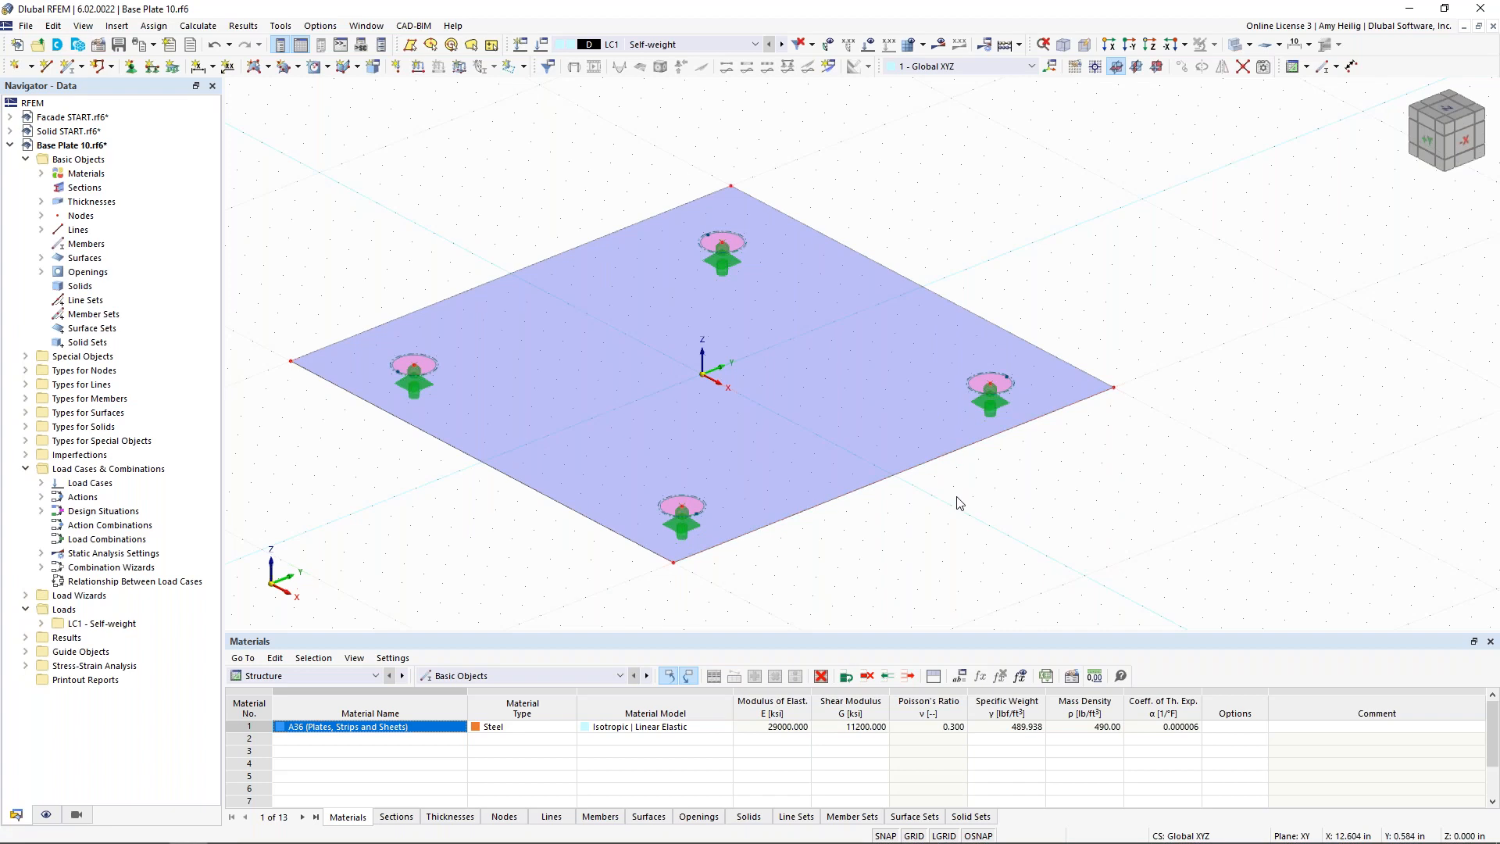
left_click(1136, 65)
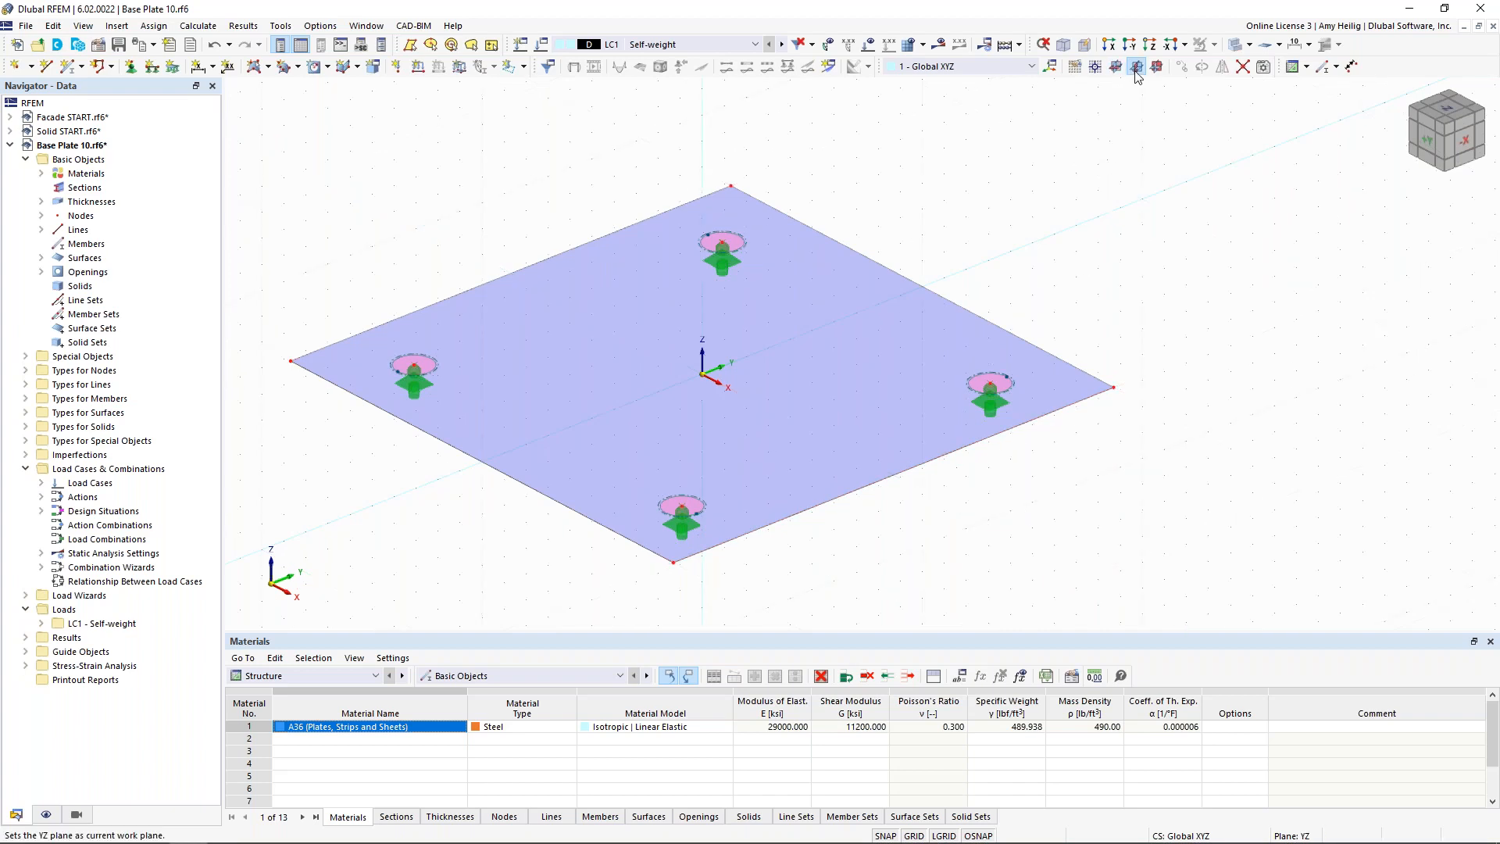
scroll(748, 403, "down", 2)
mouse_move(749, 403)
middle_mouse_down("ctrl")
mouse_move(899, 349)
mouse_move(740, 375)
middle_mouse_up("ctrl")
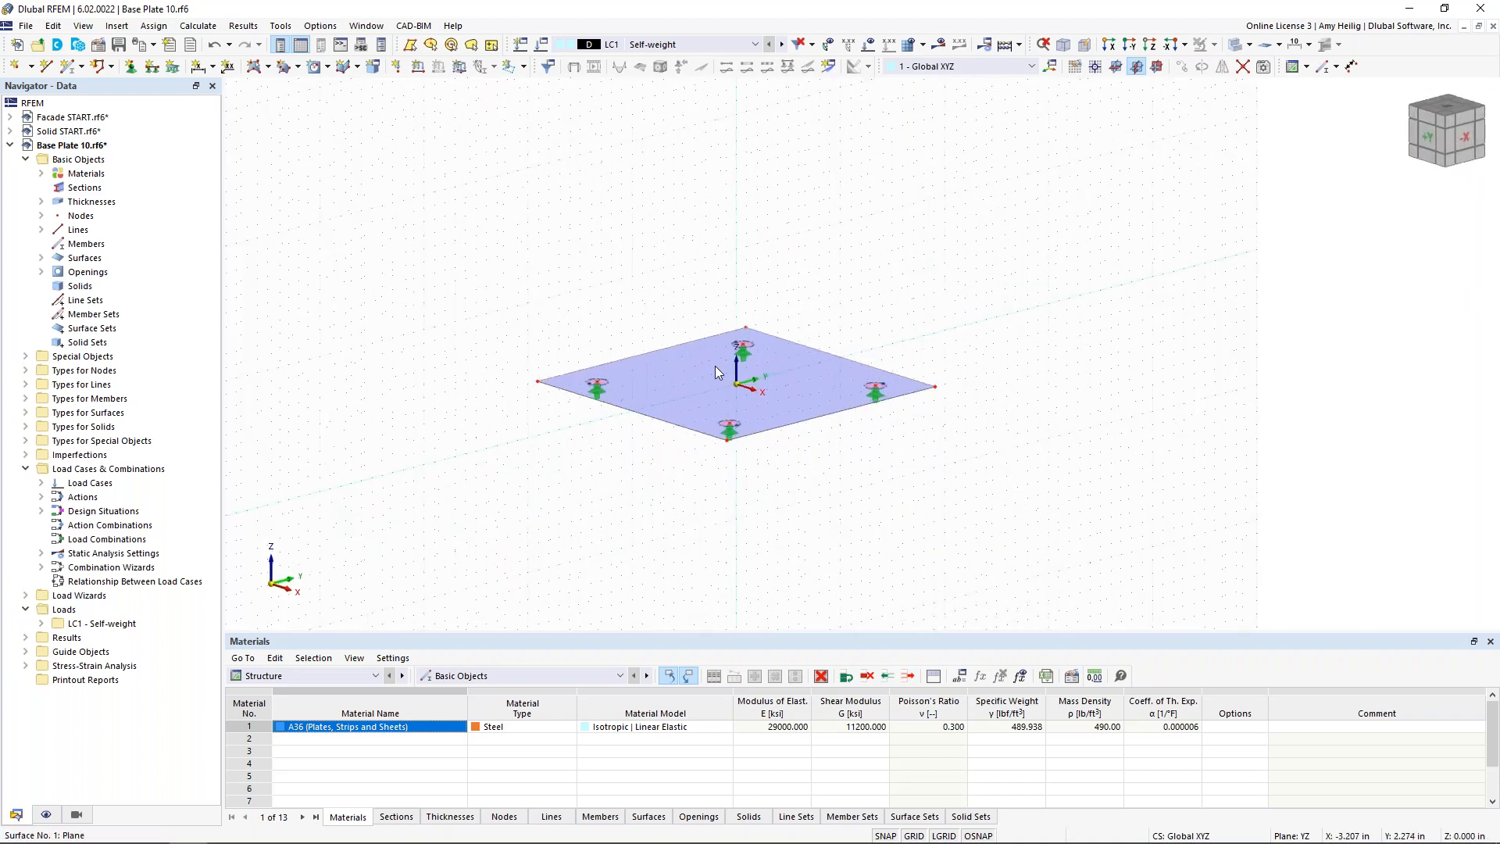
scroll(738, 391, "up", 3)
scroll(741, 396, "up", 1)
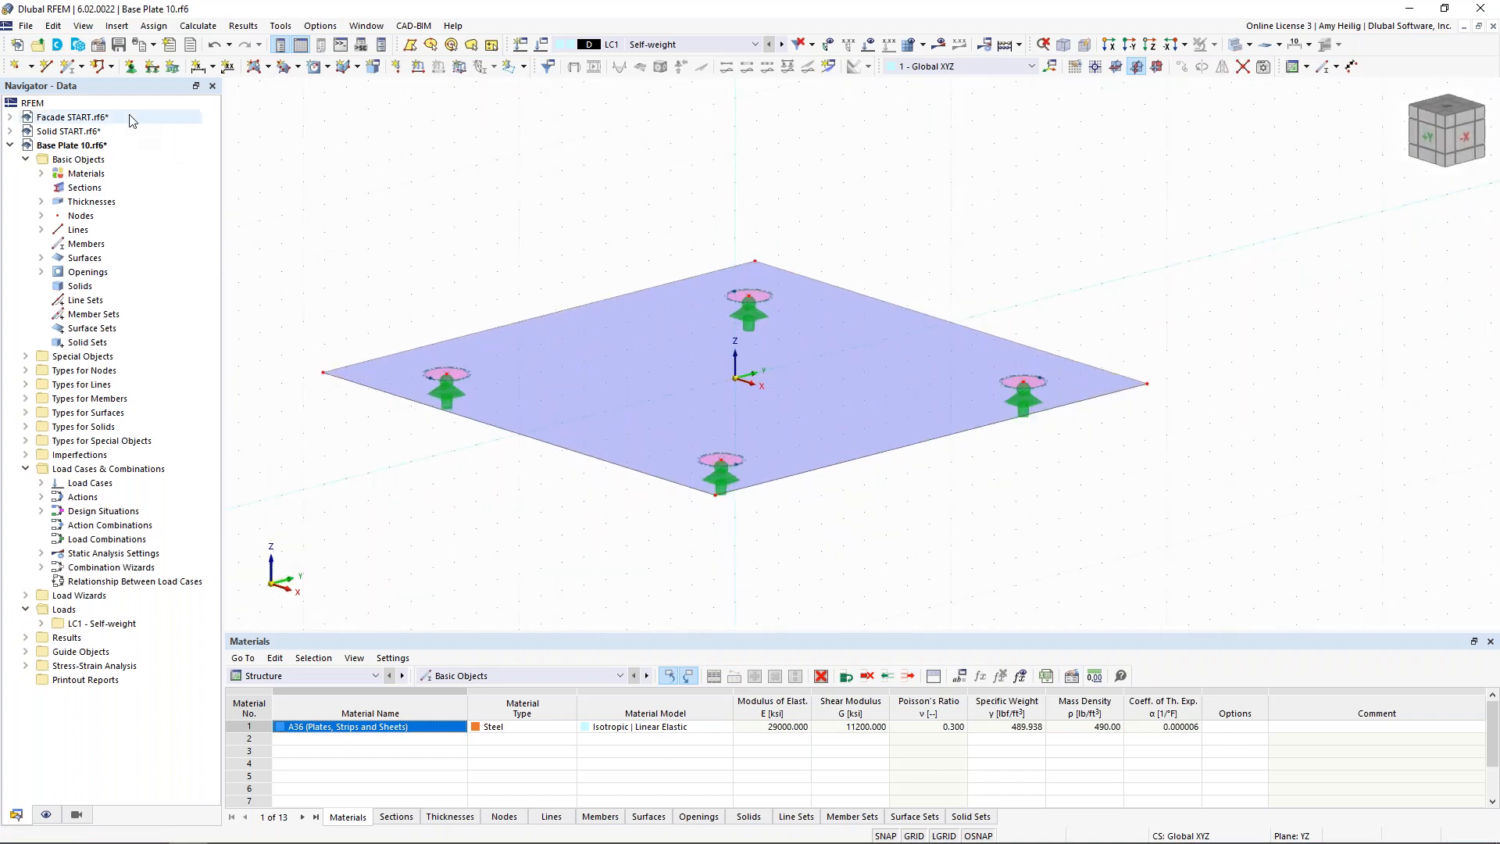
Start a new beam member and choose the W 8x35 section from the AISC 15 I-beam library.
left_click(69, 69)
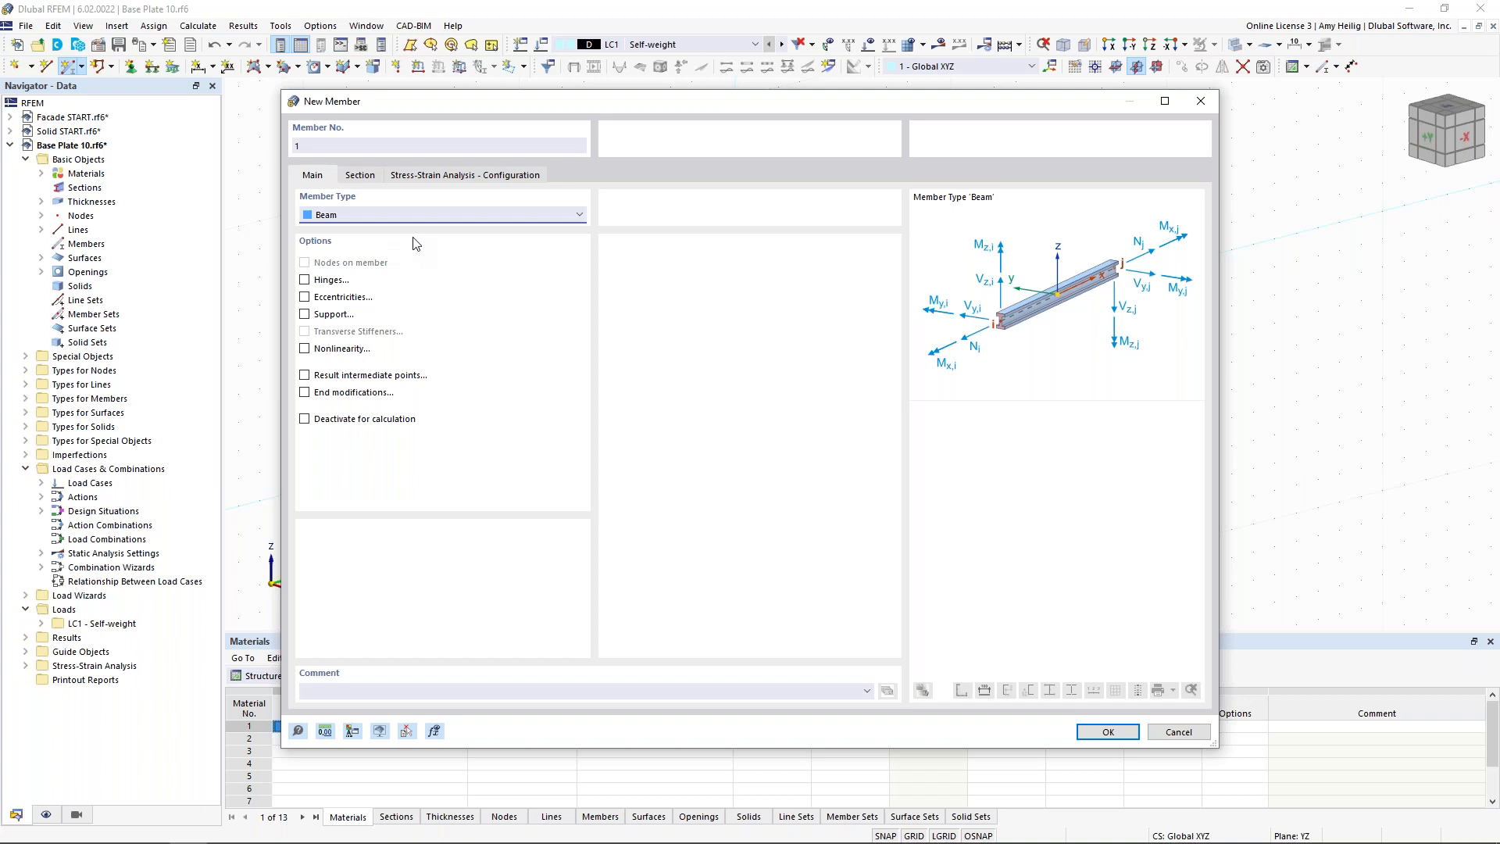
left_click(360, 176)
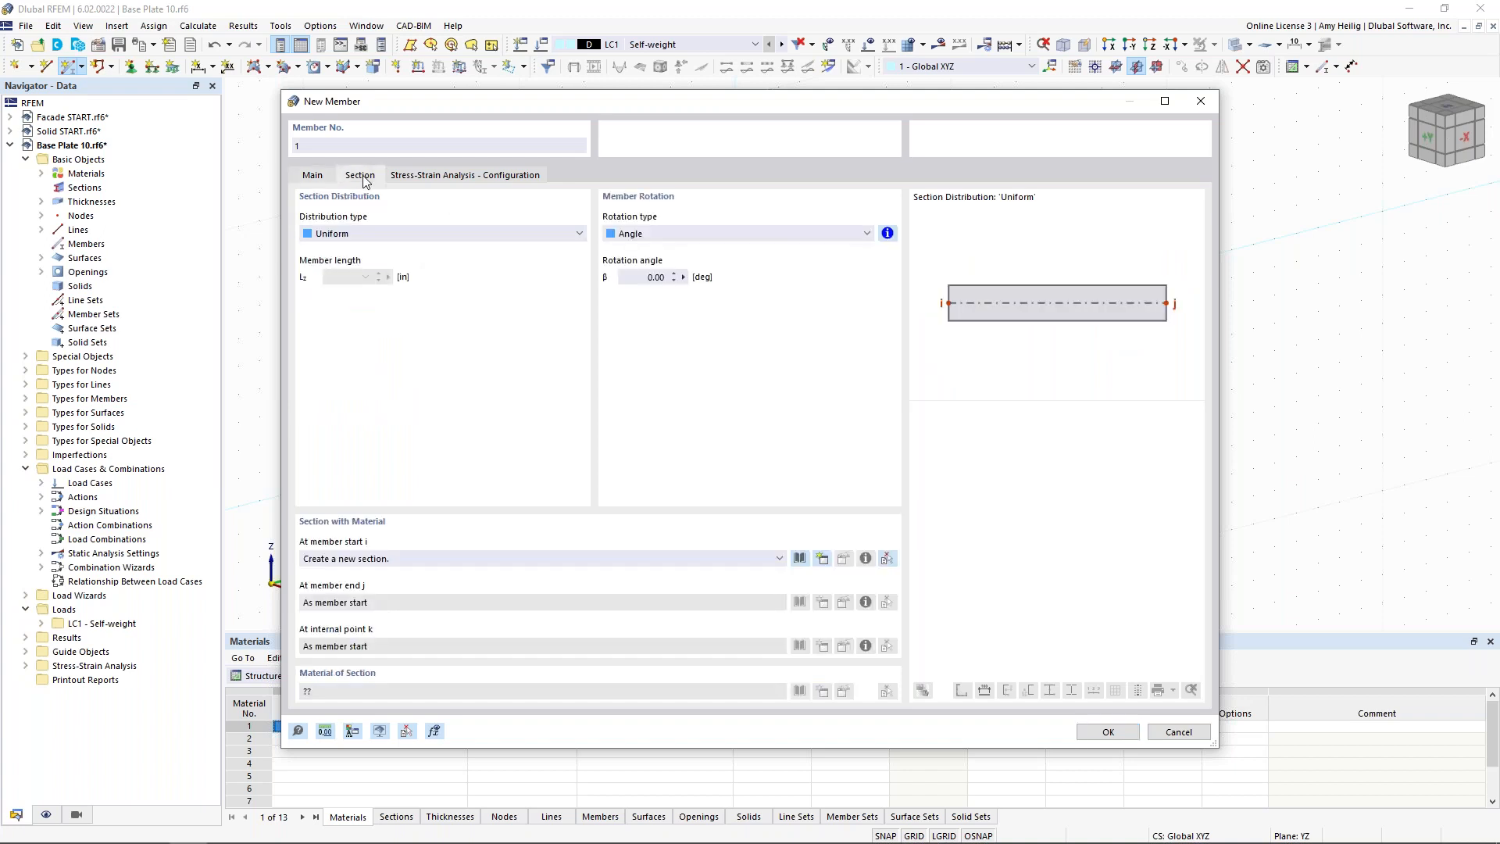
left_click(799, 559)
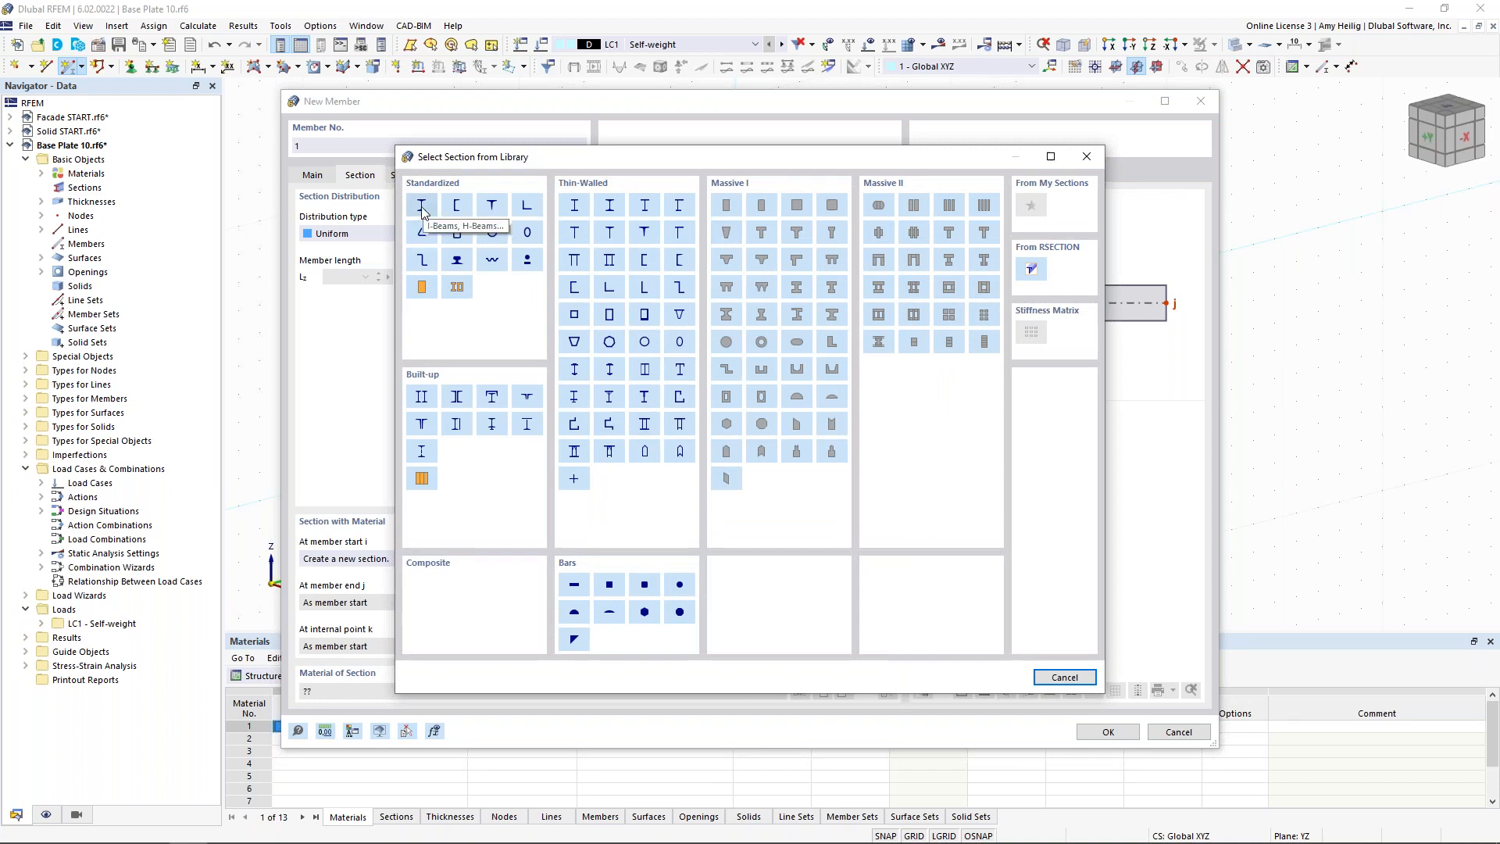
left_click(422, 206)
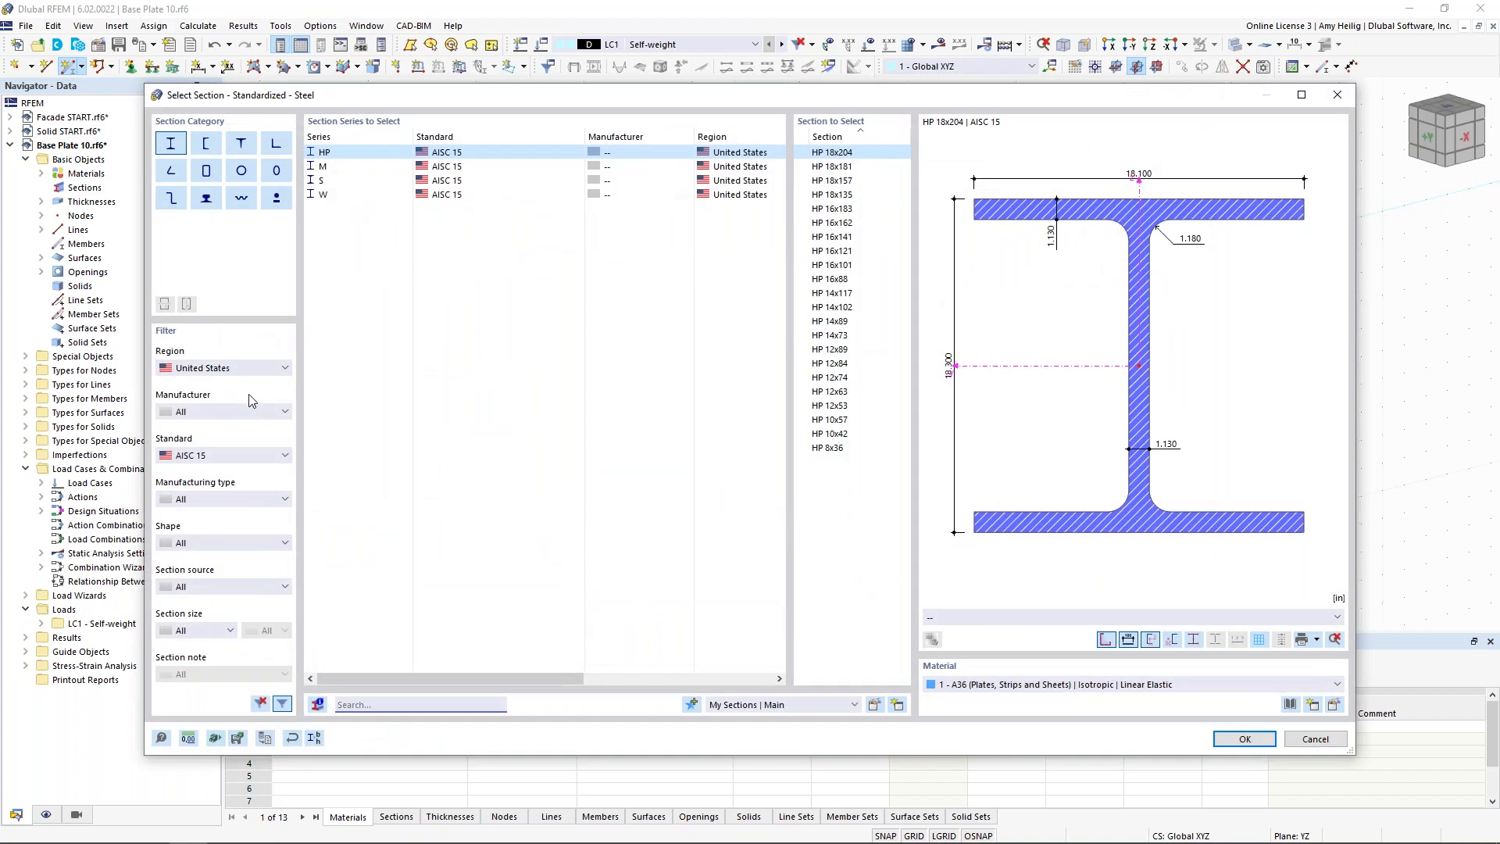
left_click(232, 455)
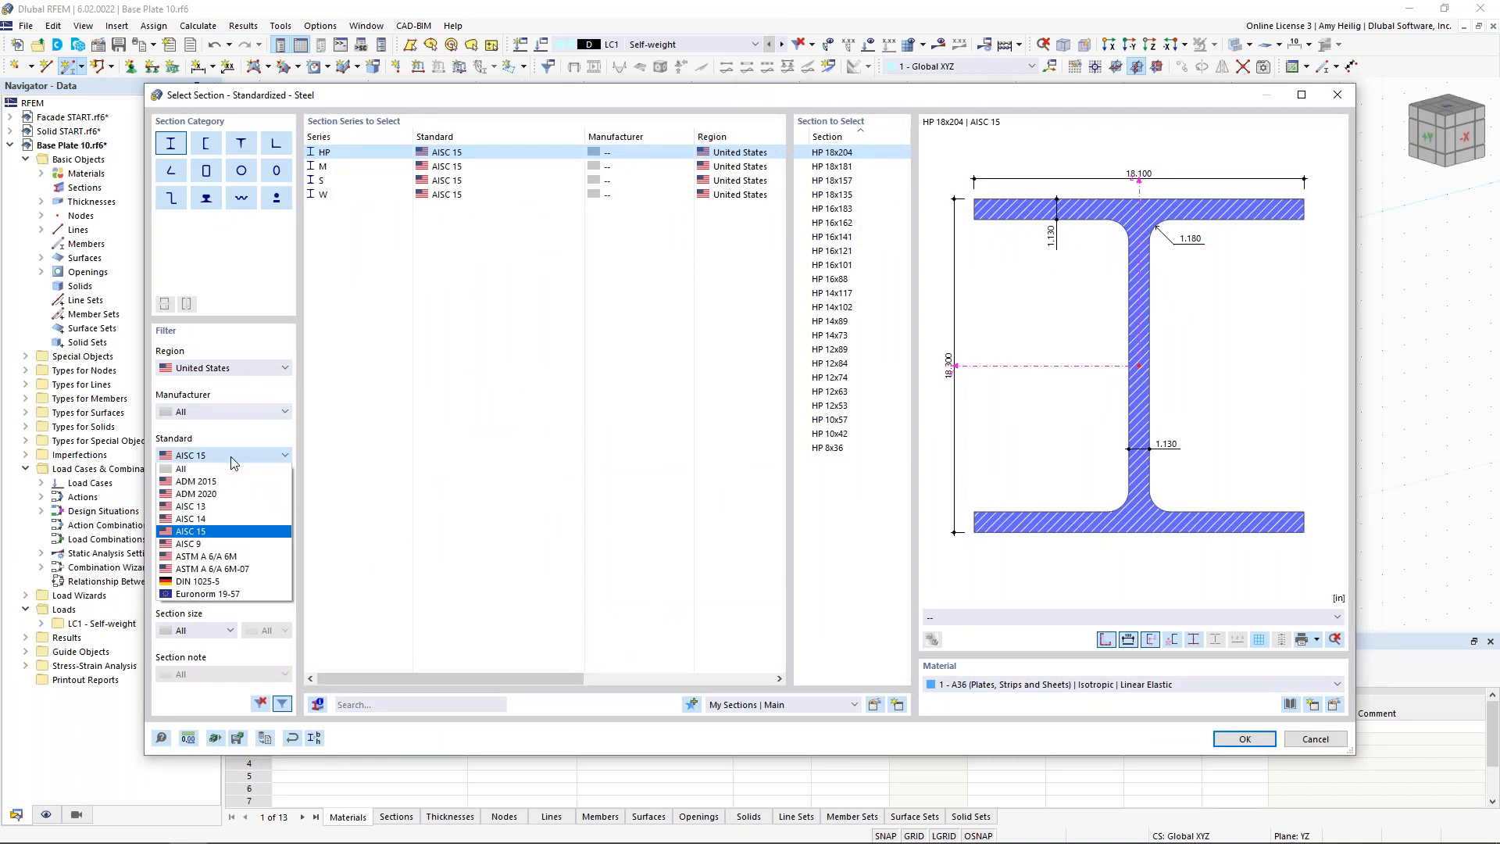
left_click(224, 538)
left_click(370, 197)
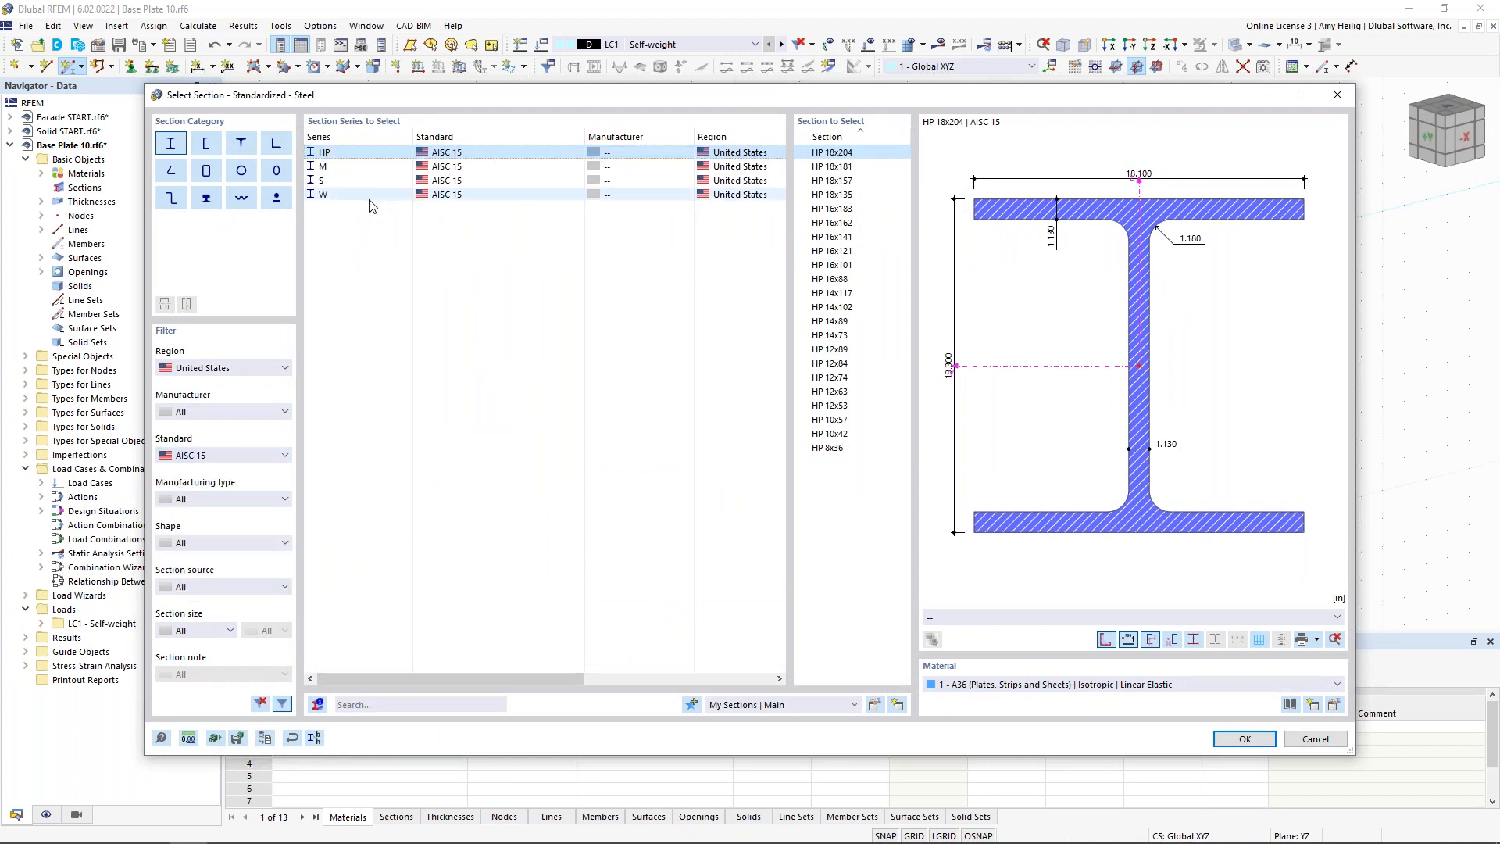
left_click_drag(905, 181, 903, 622)
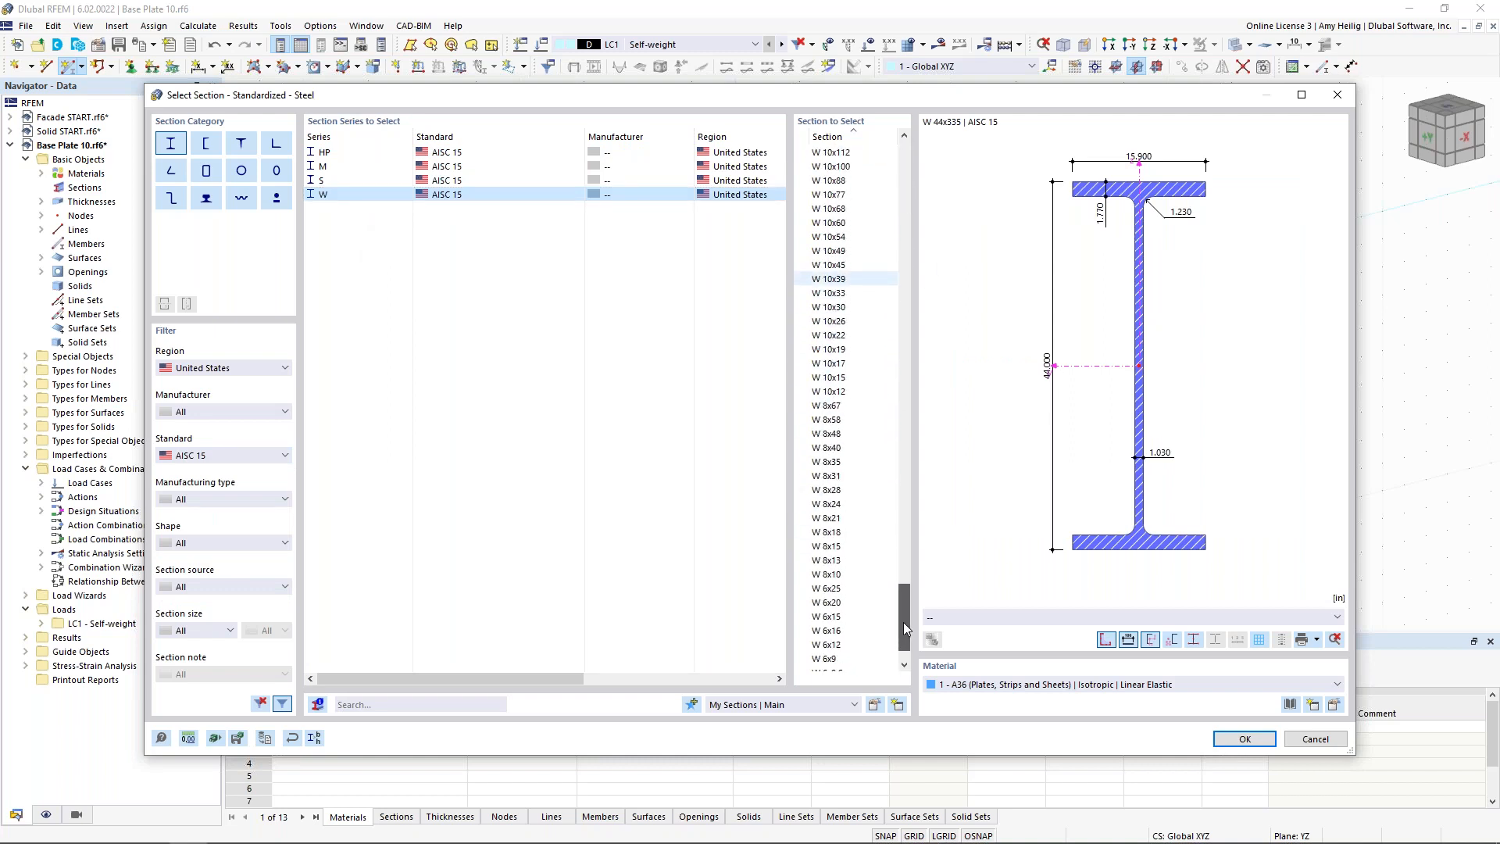
left_click(842, 464)
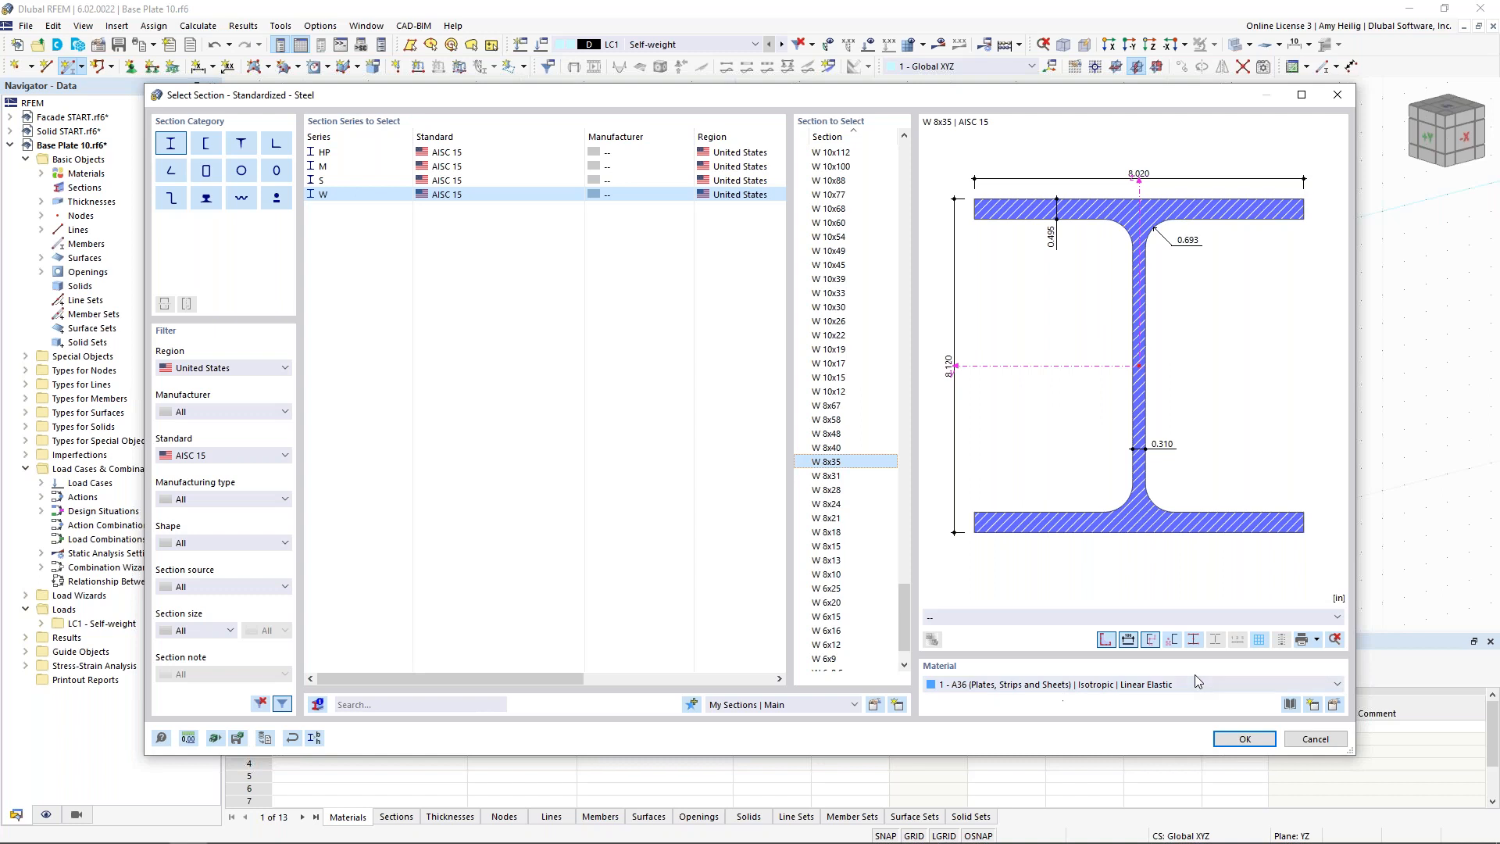
Assign A992 steel from the material library to the W 8x35 section and accept the member definition.
left_click(1290, 705)
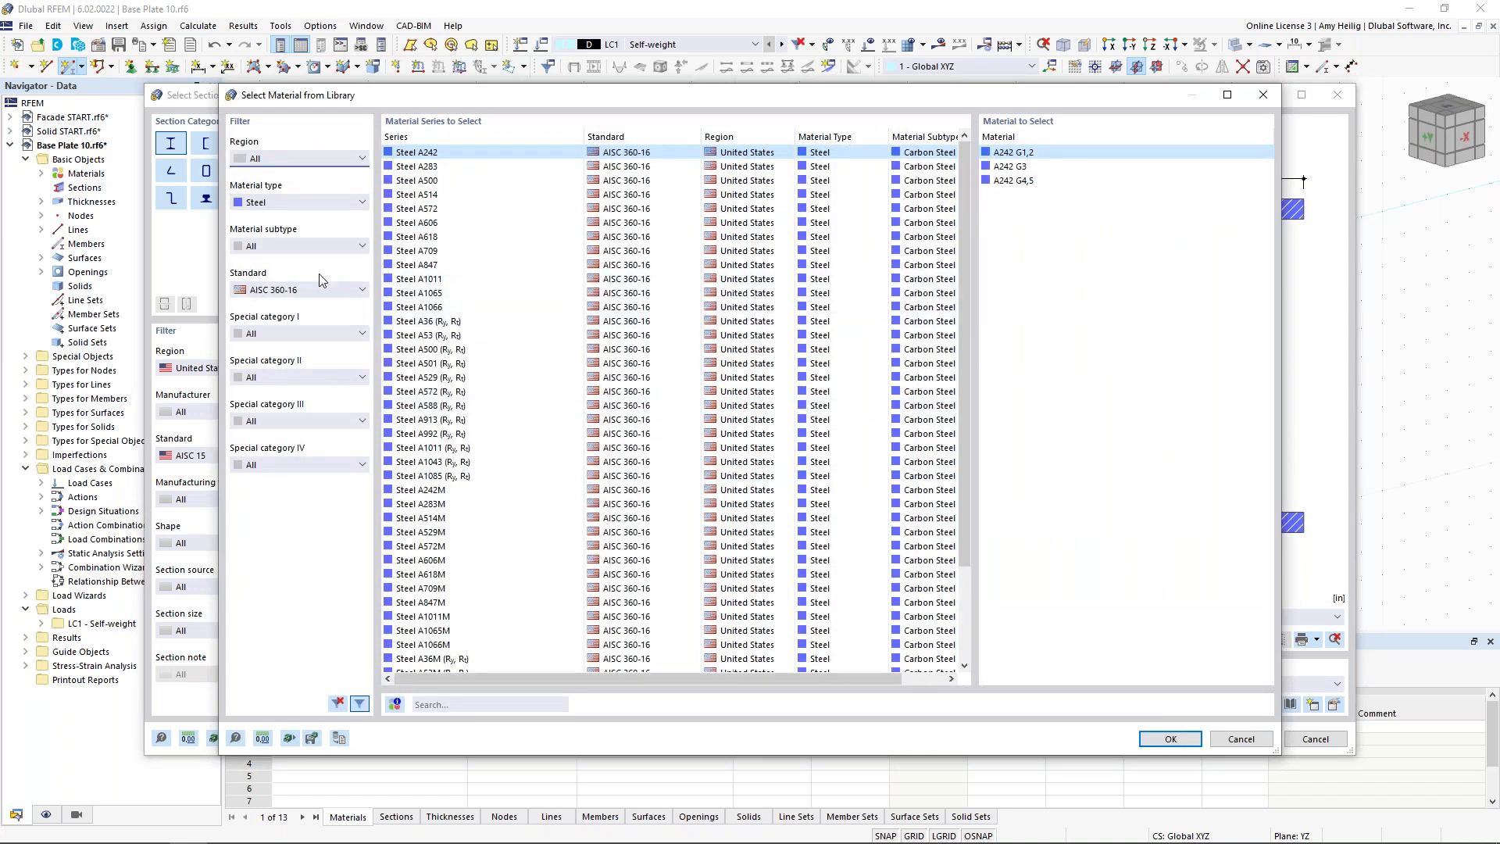
left_click(441, 435)
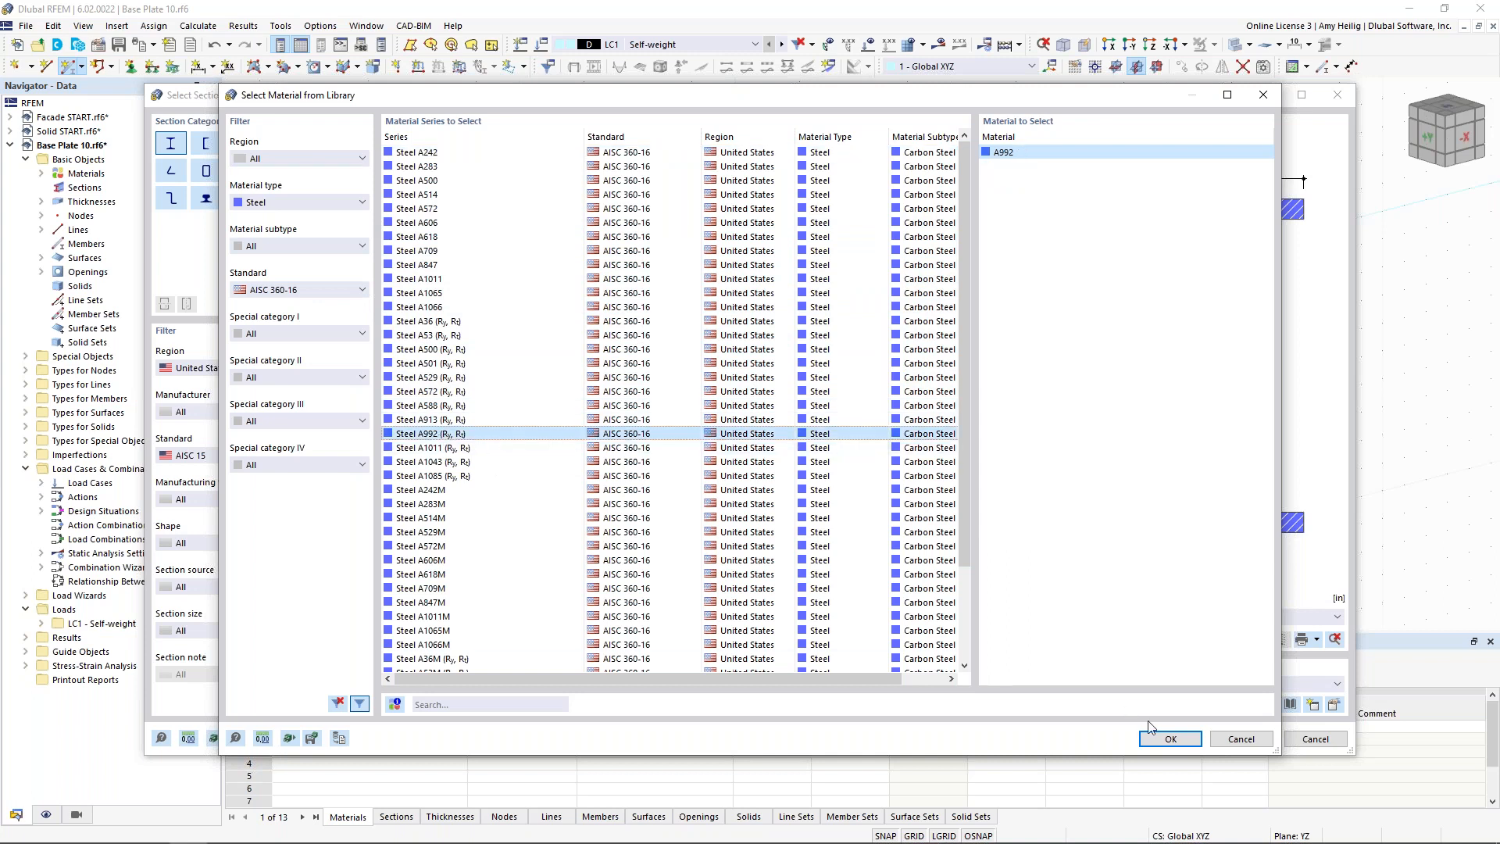
left_click(1165, 740)
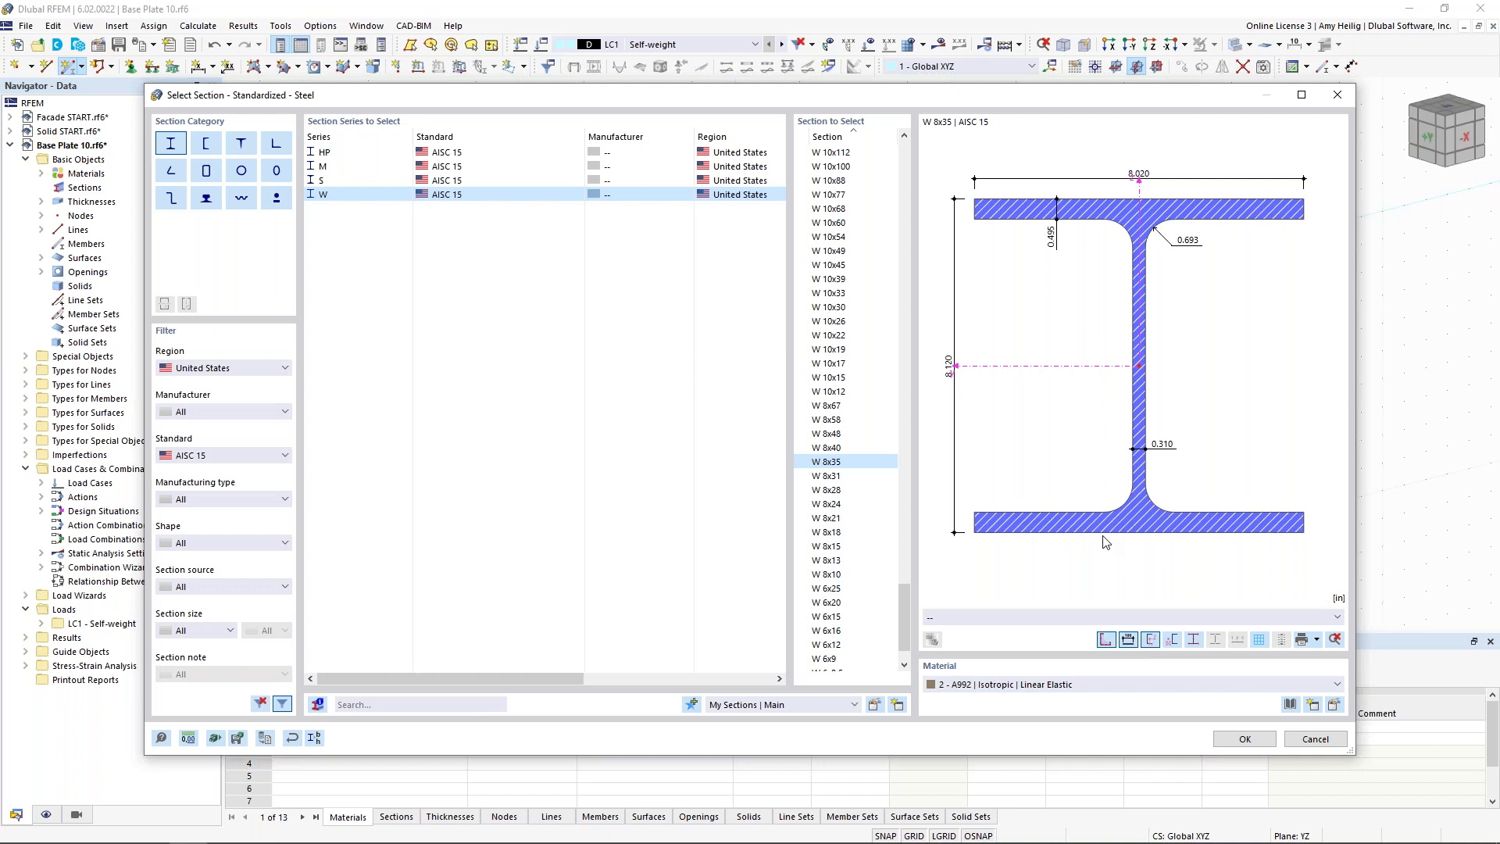
left_click(1244, 740)
left_click(1108, 732)
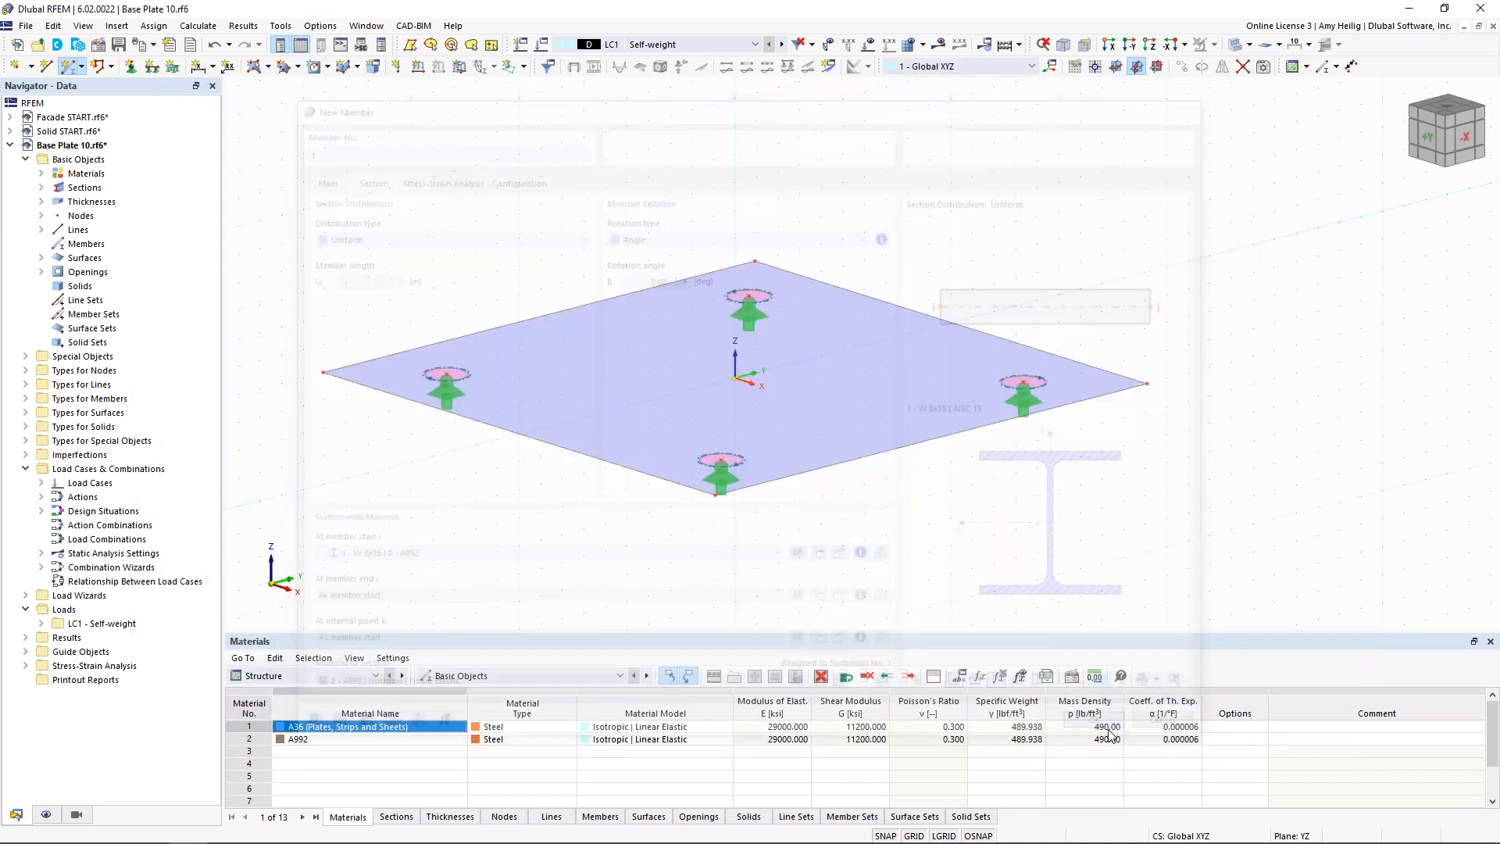
Place the column member vertically from the plate's center at the origin up to Z 40 in.
left_click(734, 378)
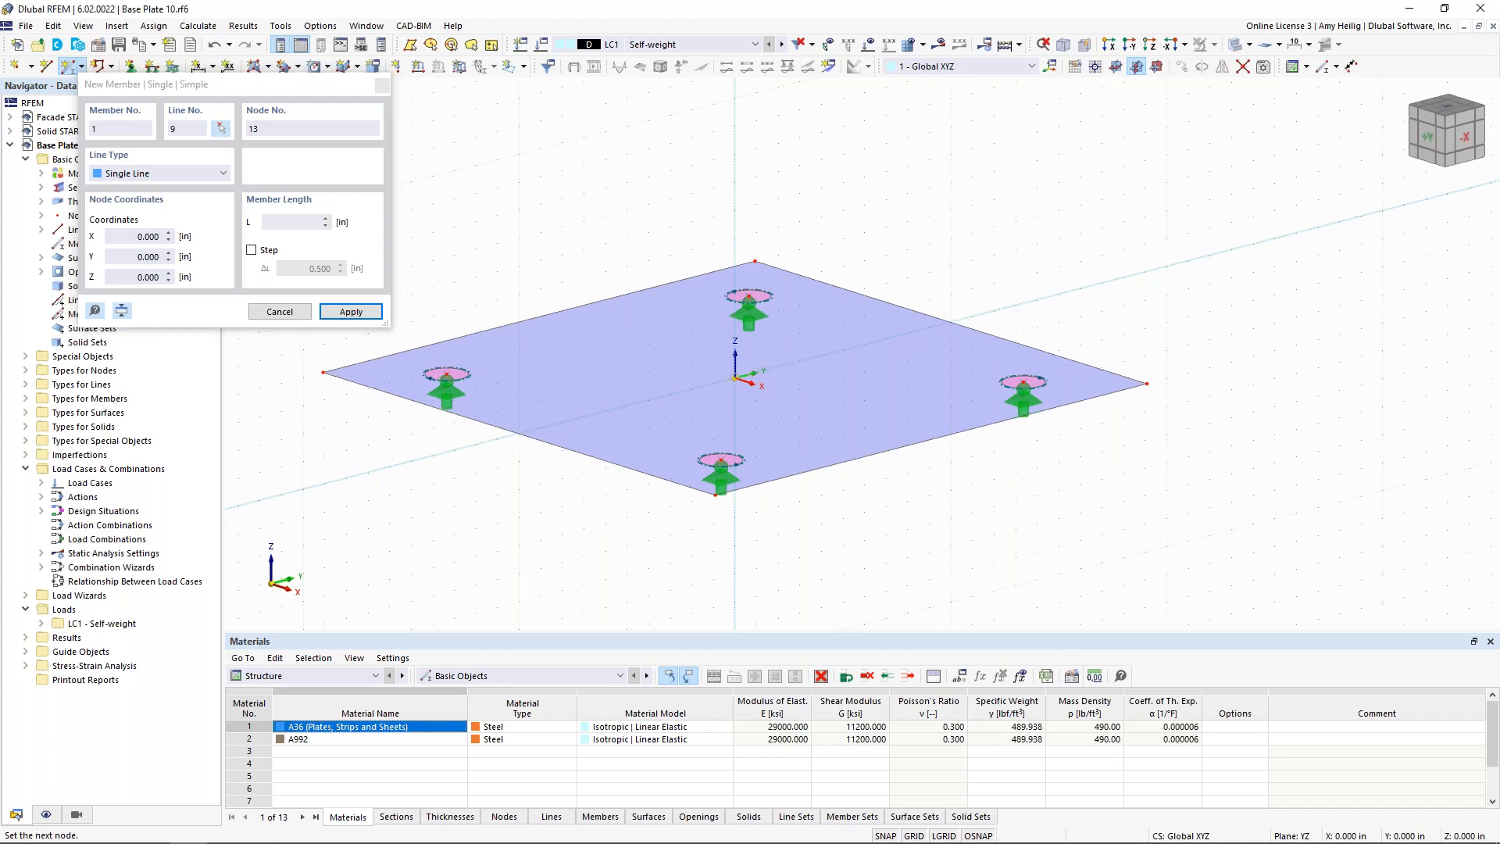
scroll(821, 367, "down", 3)
scroll(821, 364, "down", 2)
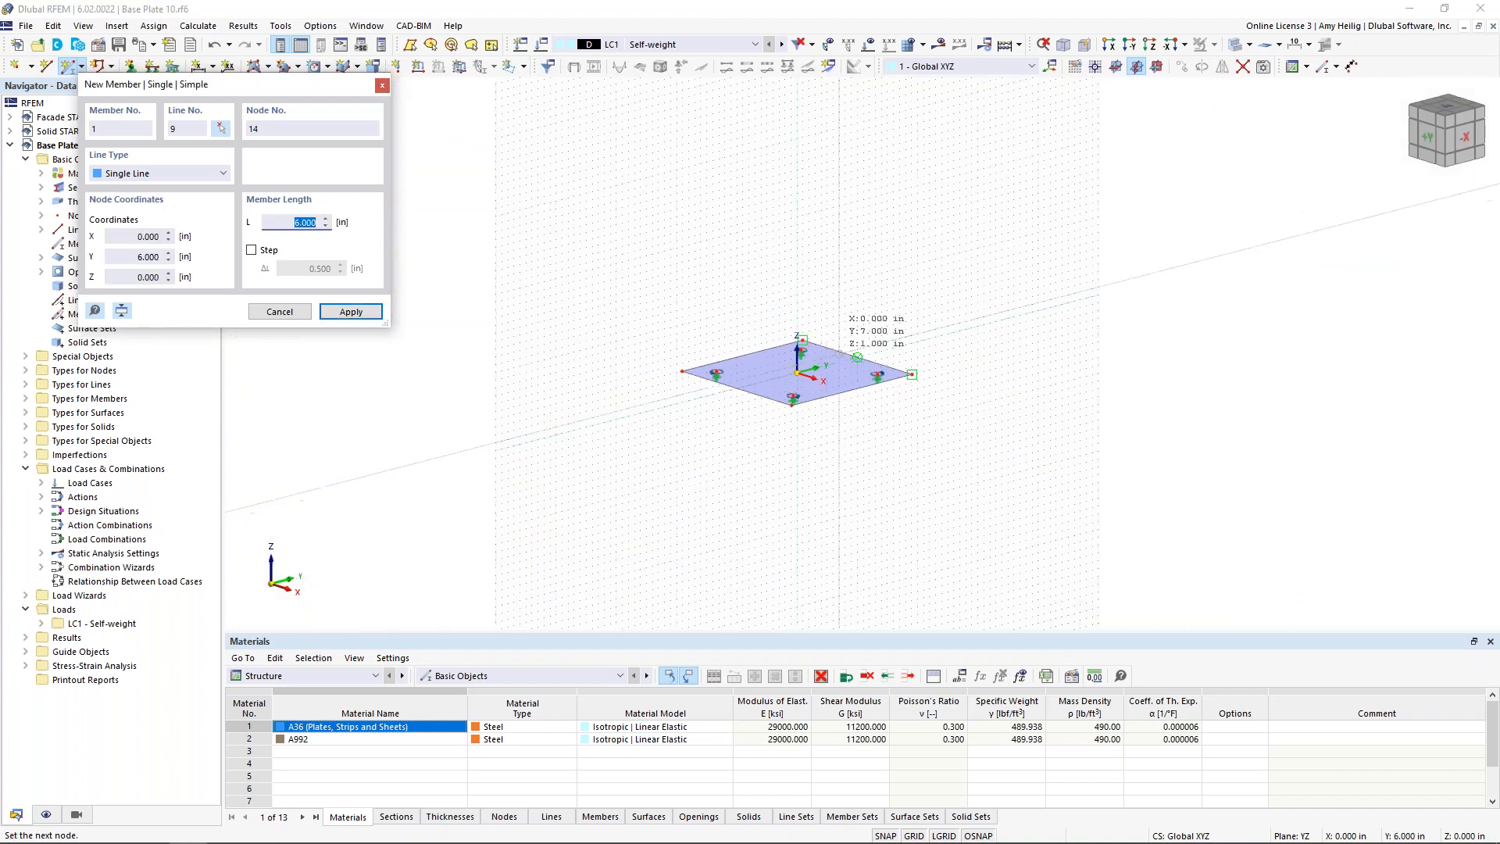
middle_click_drag(842, 362, 814, 502)
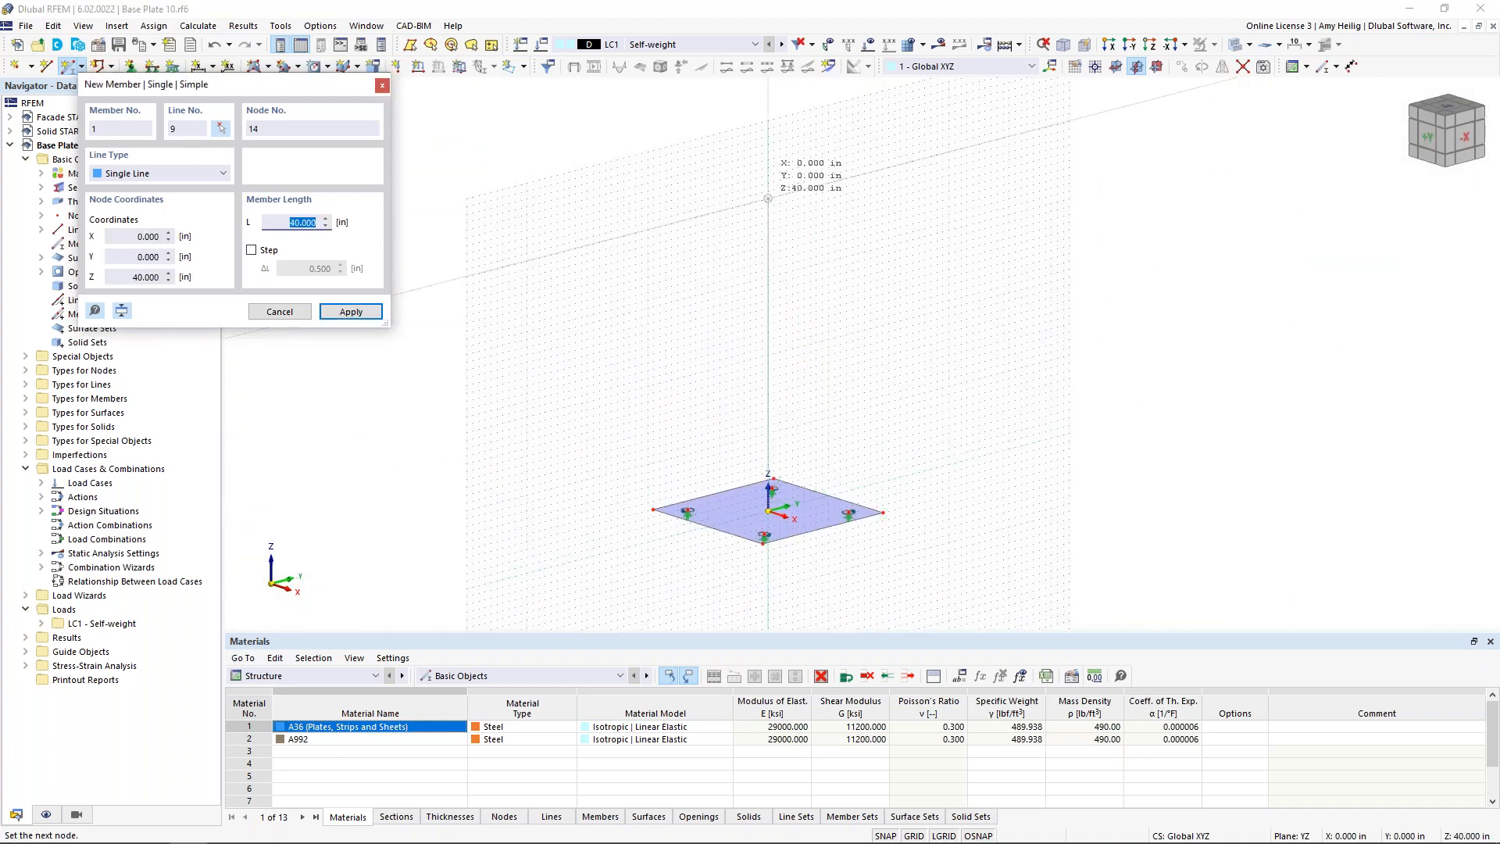
left_click(768, 198)
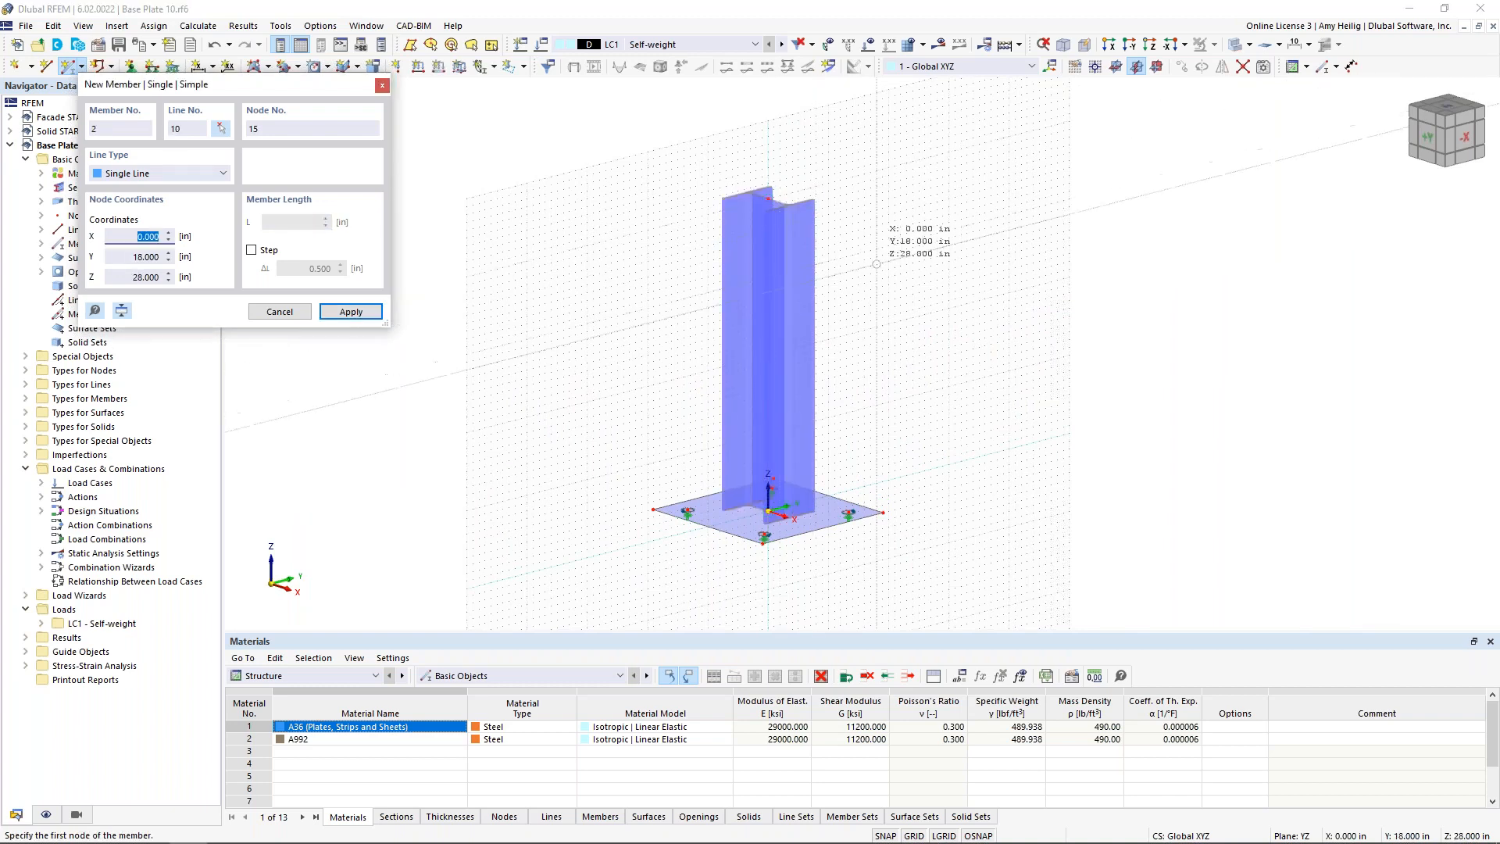
key("Escape")
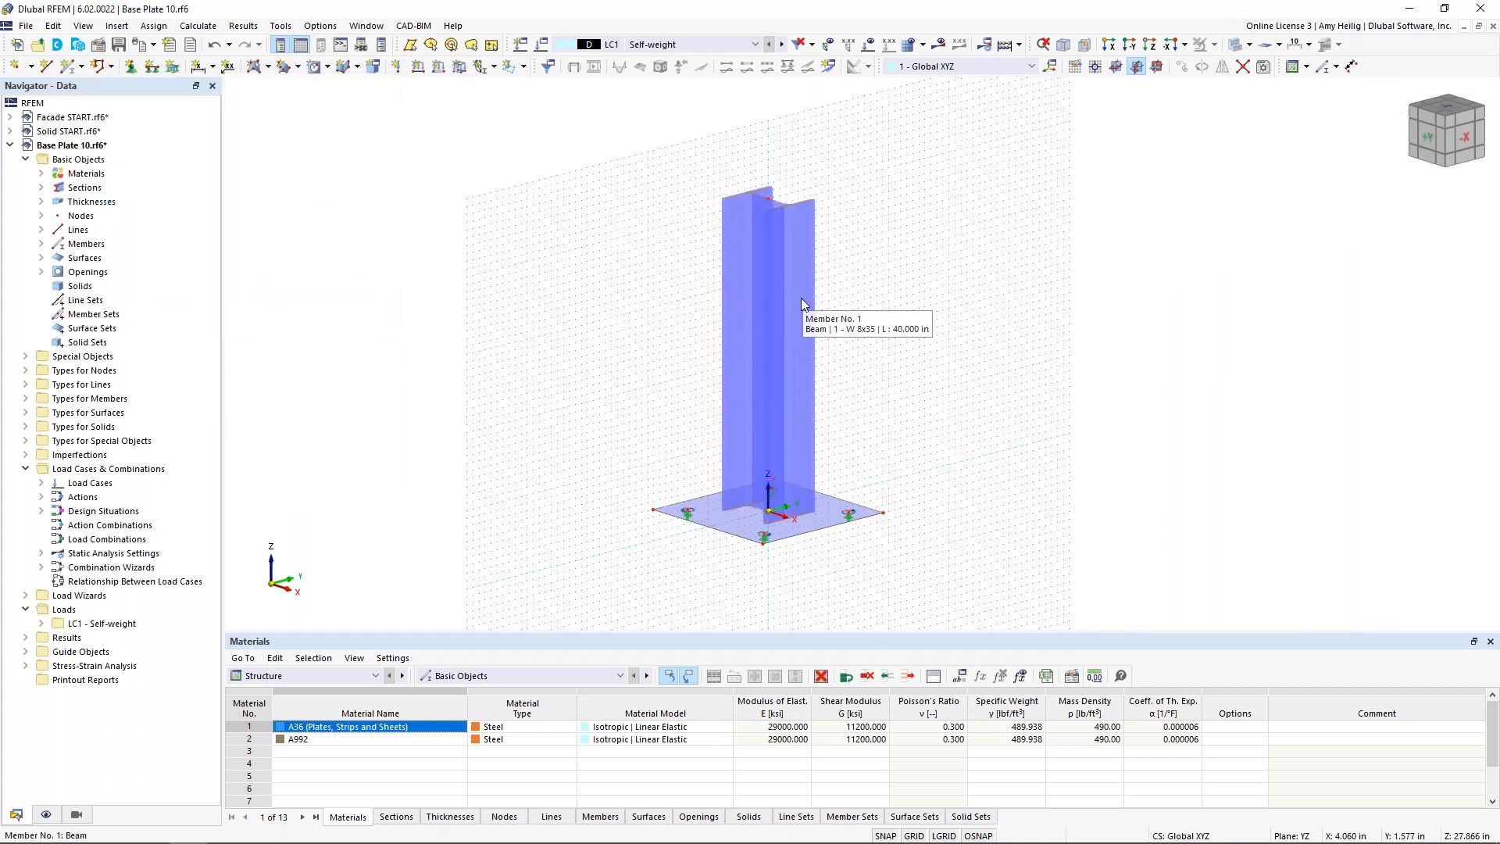
With the work plane grid turned off and the model shown as wireframe, generate surfaces from the column member.
left_click(914, 835)
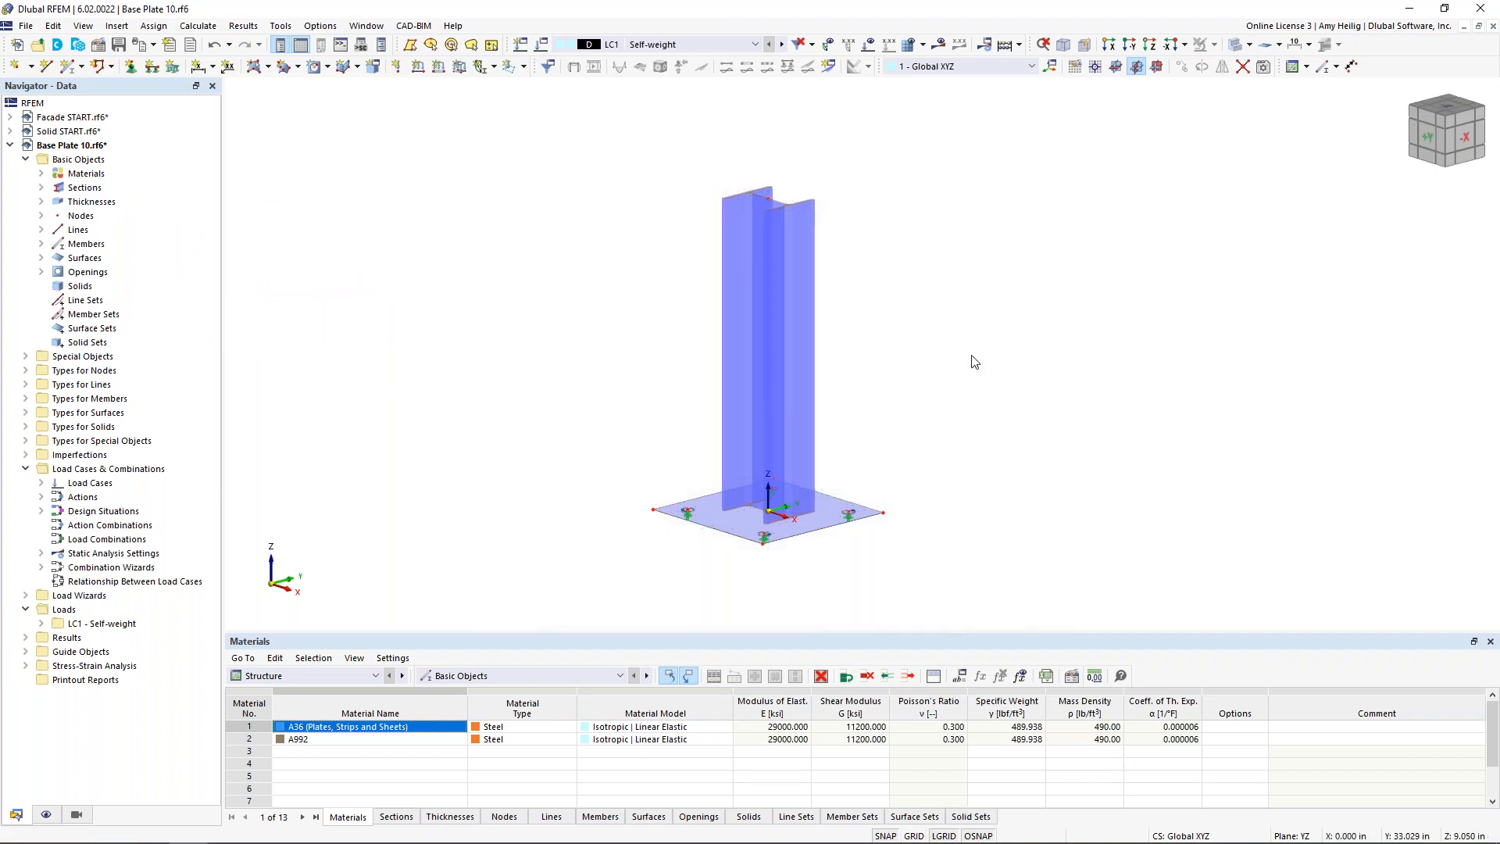
left_click(1235, 45)
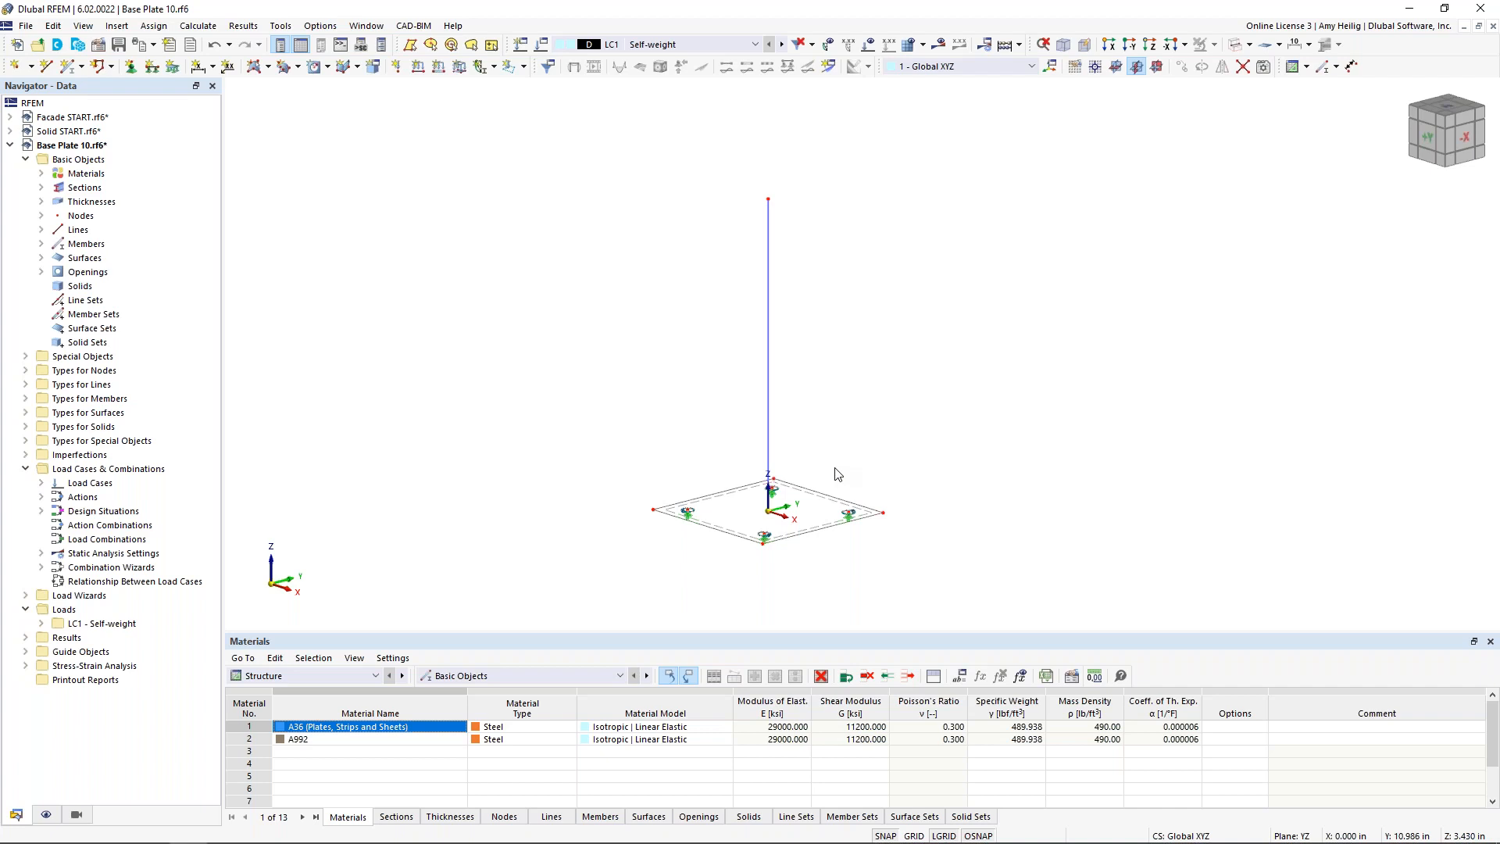
left_click_drag(836, 395, 723, 336)
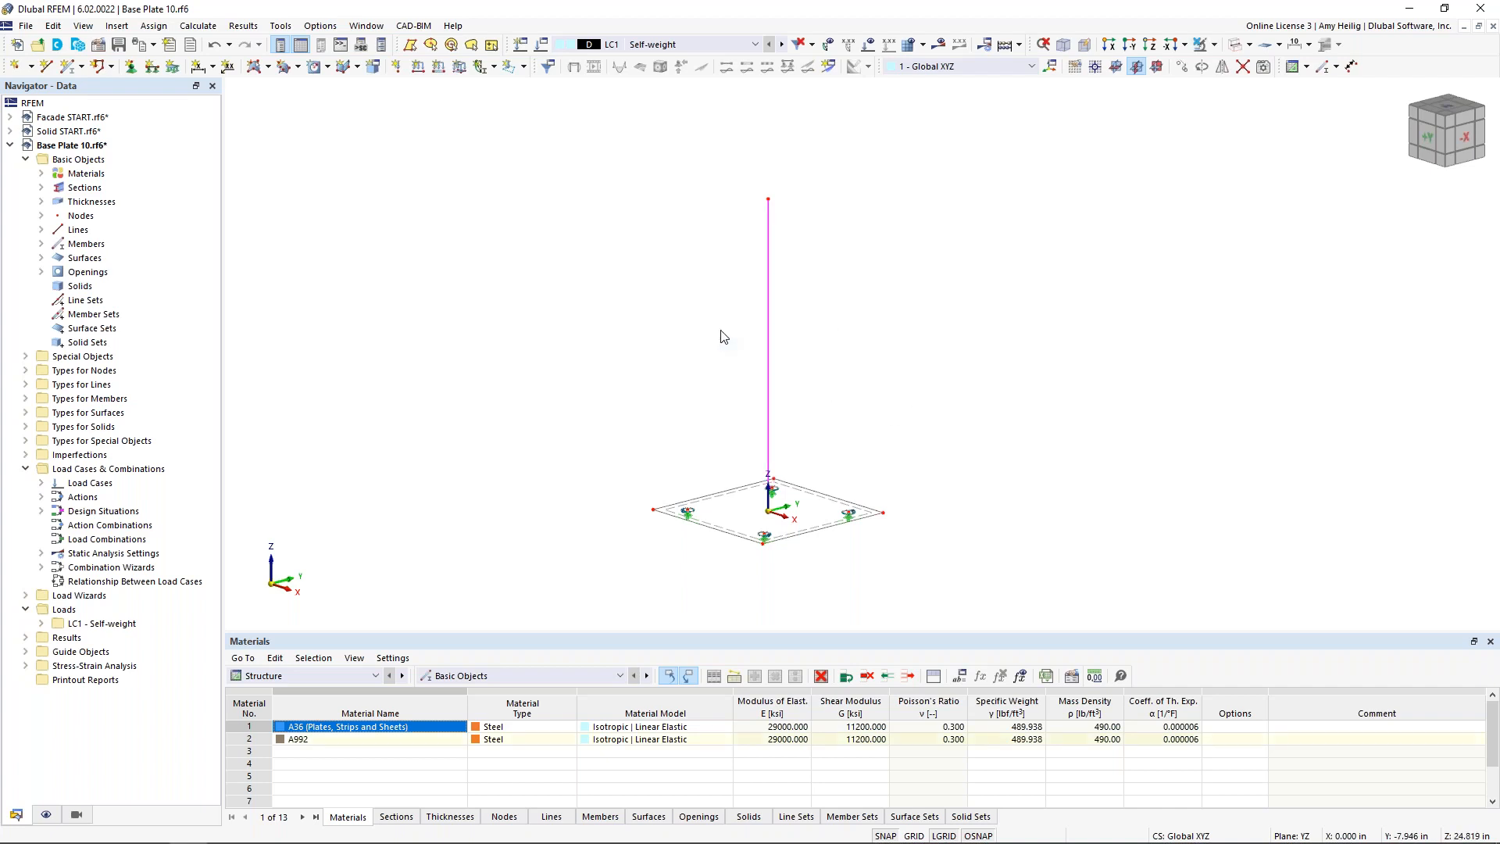
right_click(769, 328)
mouse_move(821, 378)
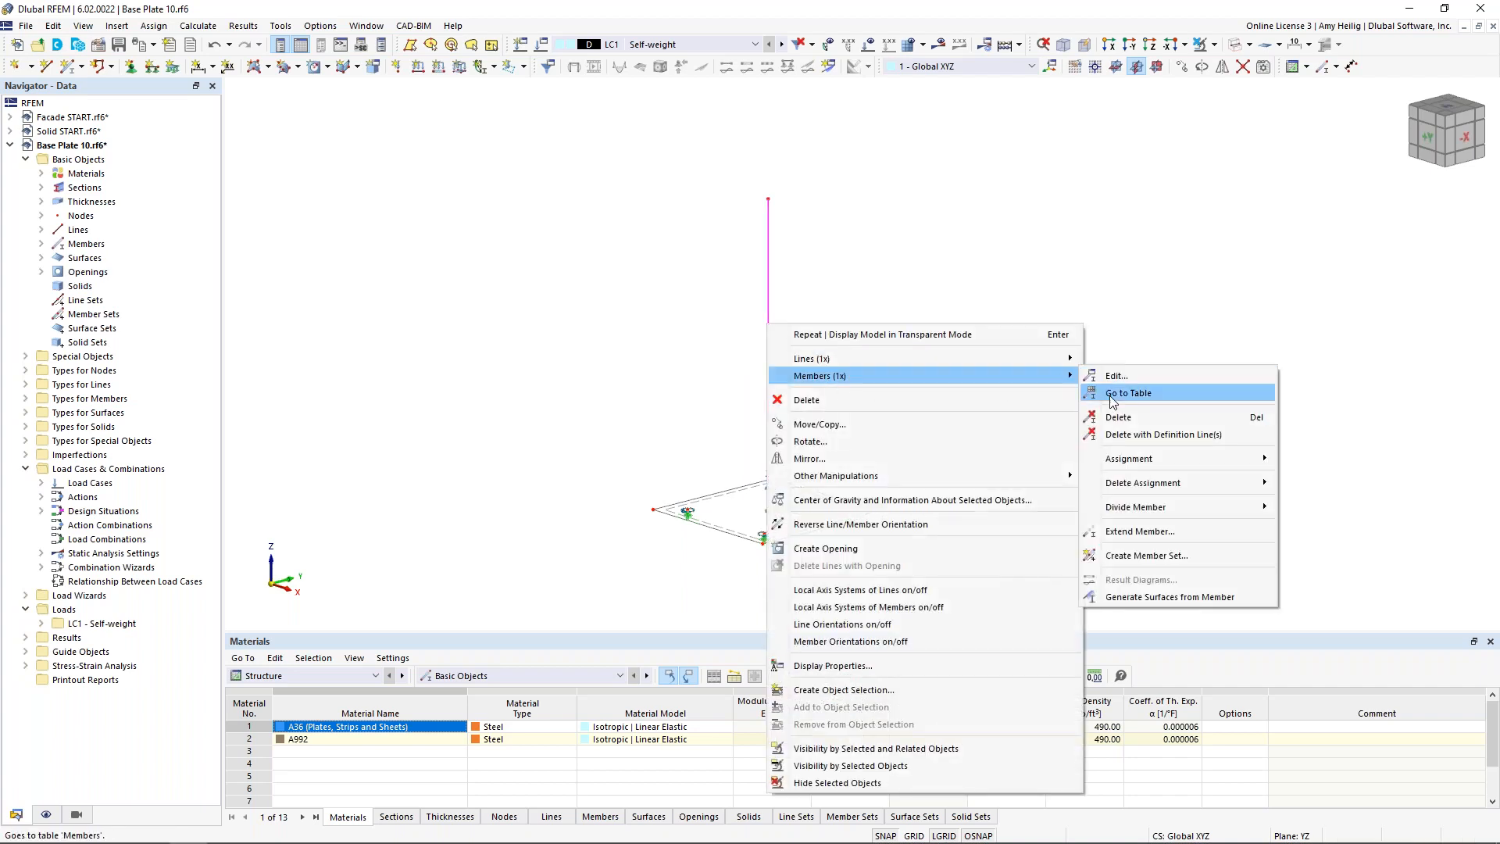
left_click(1161, 597)
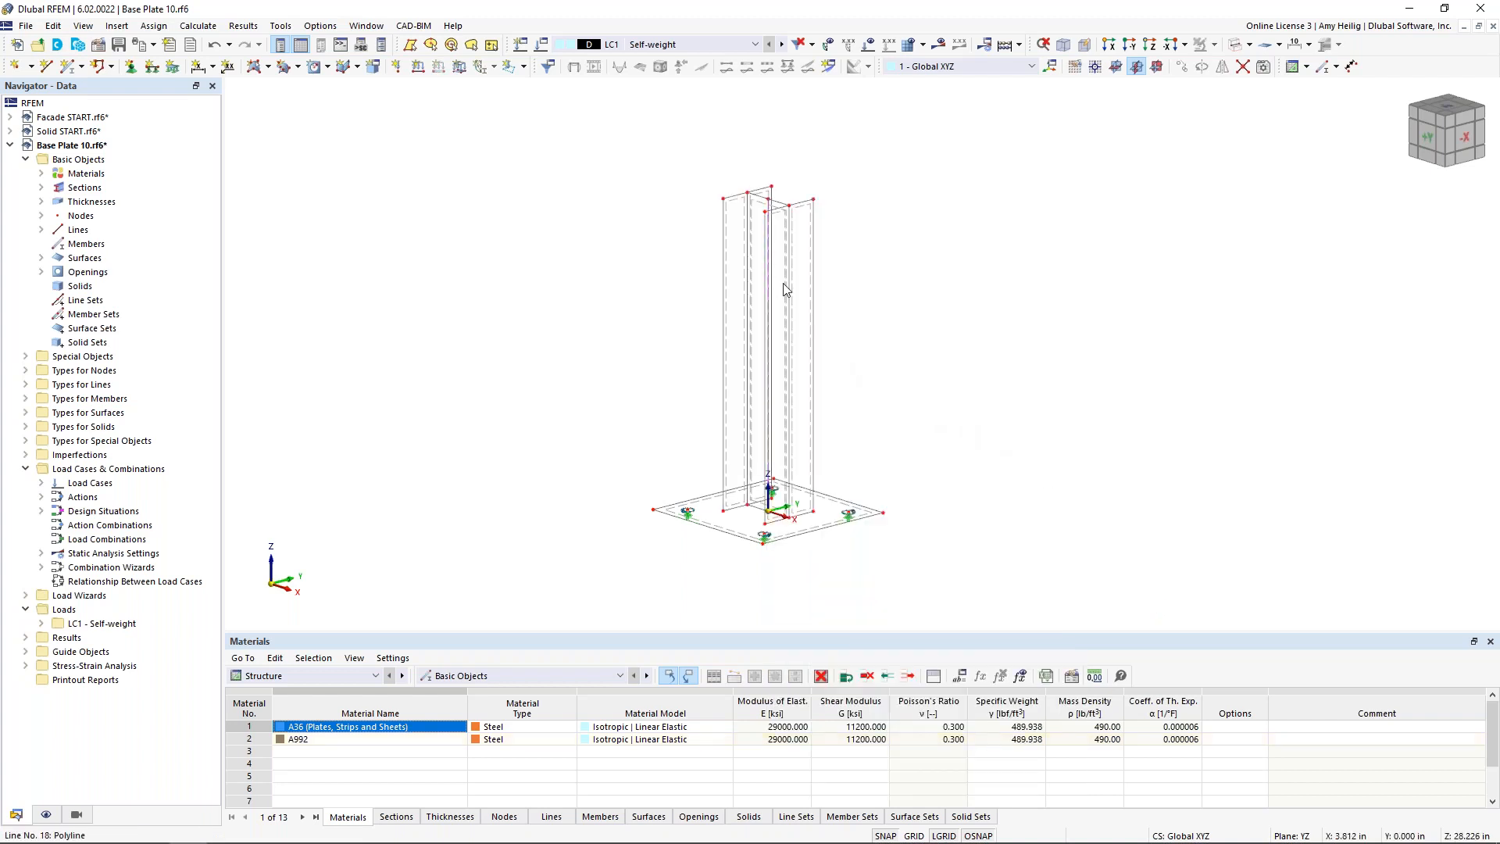
Check the thickness and material of the column's flange surface in its properties, leaving them unedited.
scroll(783, 278, "up", 3)
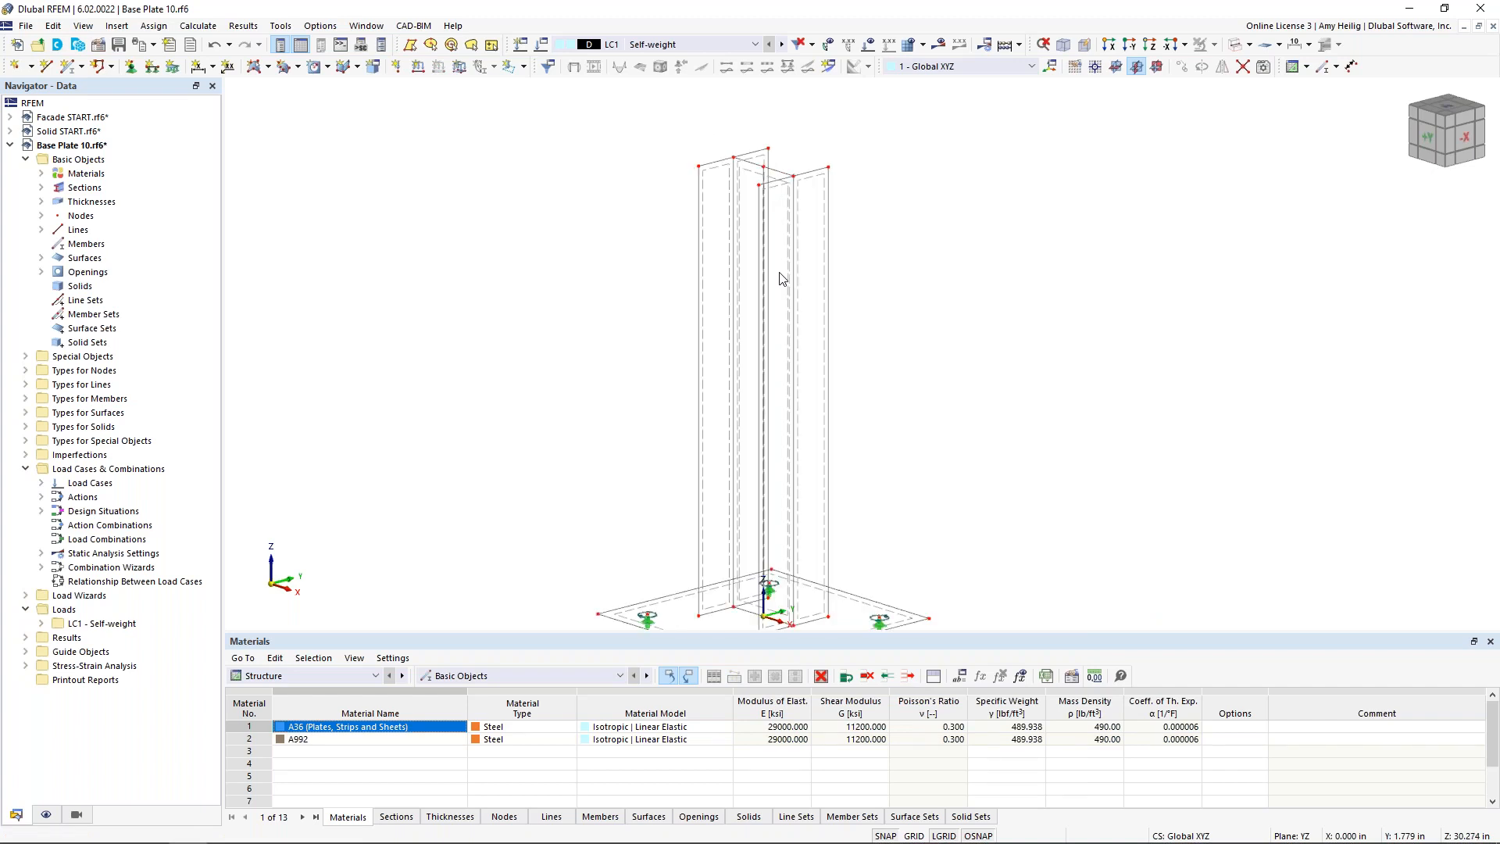
double_click(718, 173)
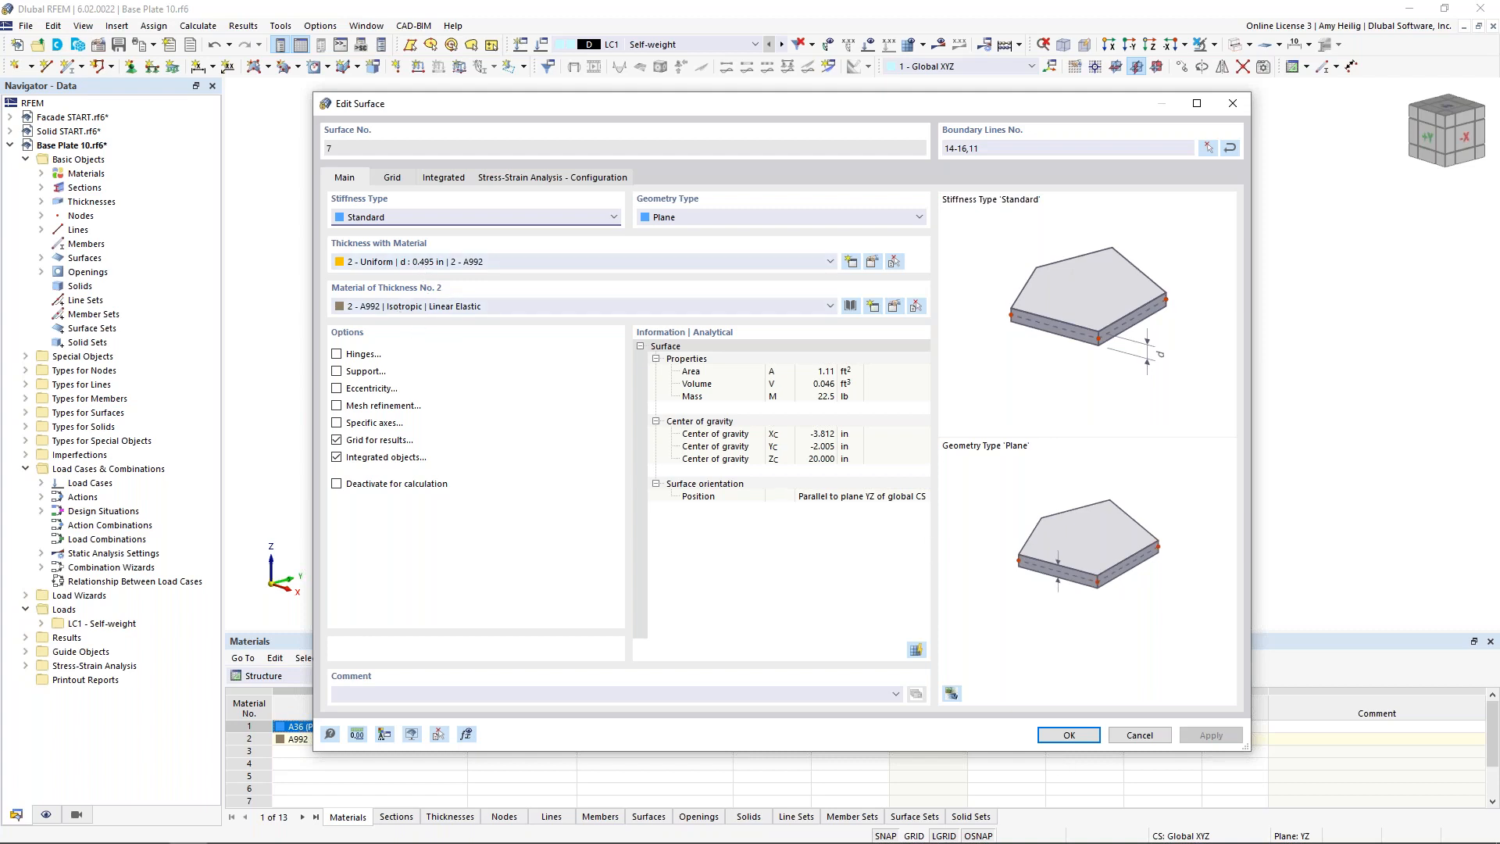
left_click(1135, 737)
middle_click_drag(921, 495, 910, 460)
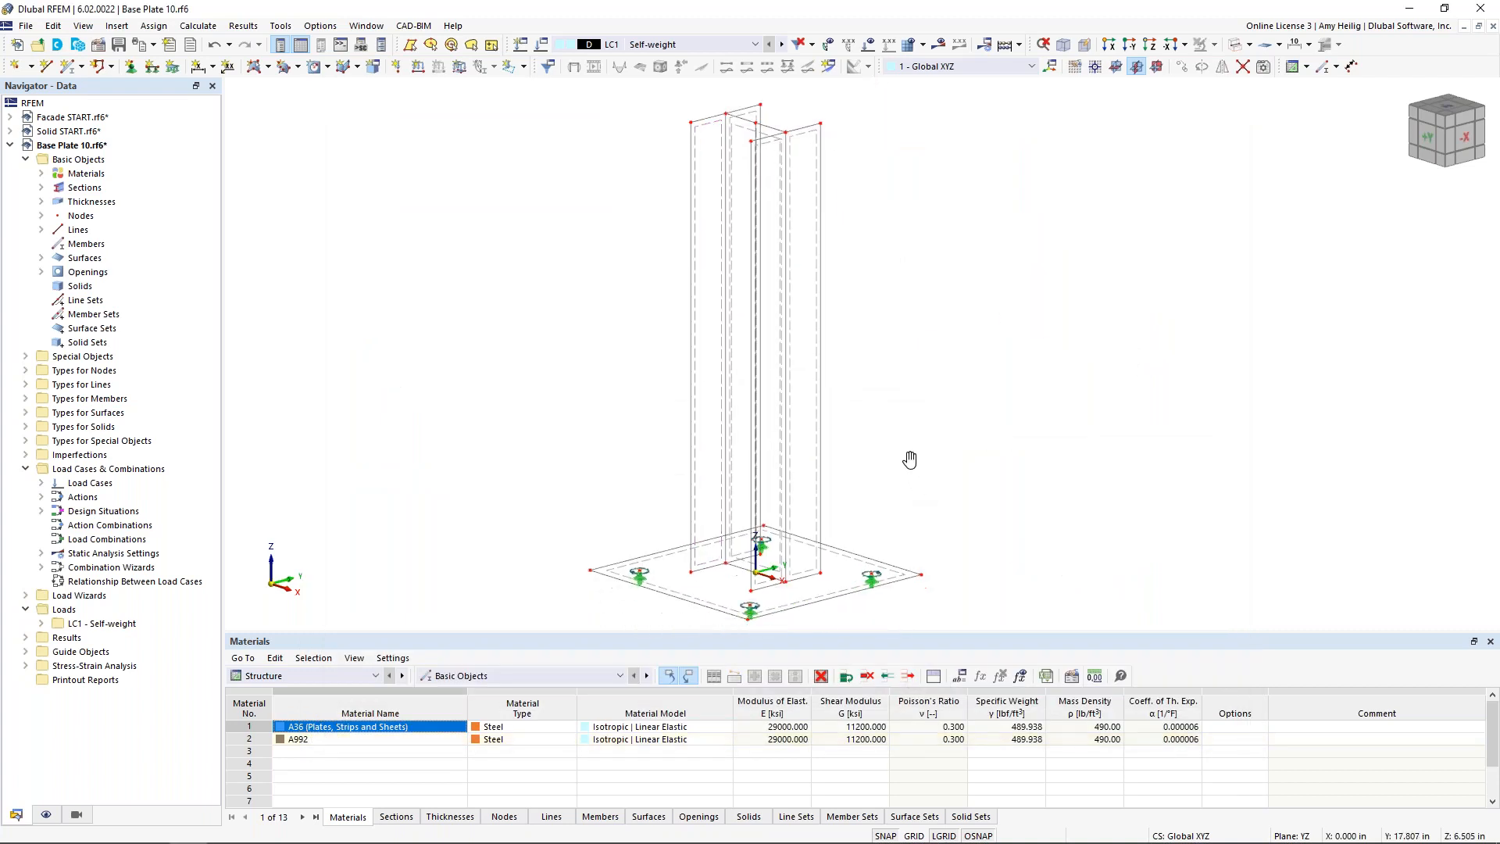
scroll(910, 459, "down", 2)
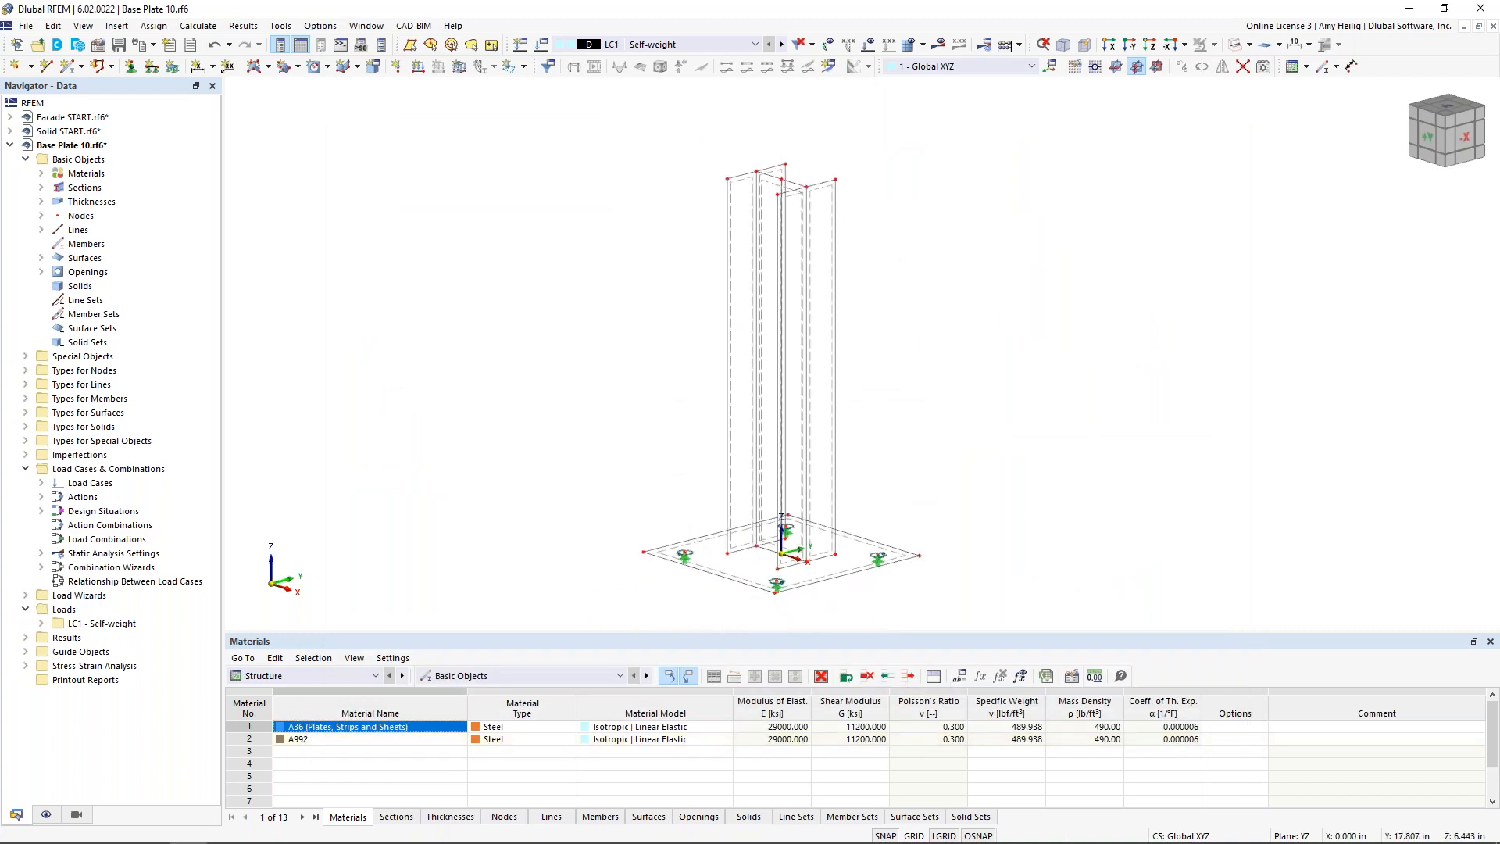
Create a new surface support type with the shear conditions vxz and vyz fixed.
scroll(863, 507, "up", 5)
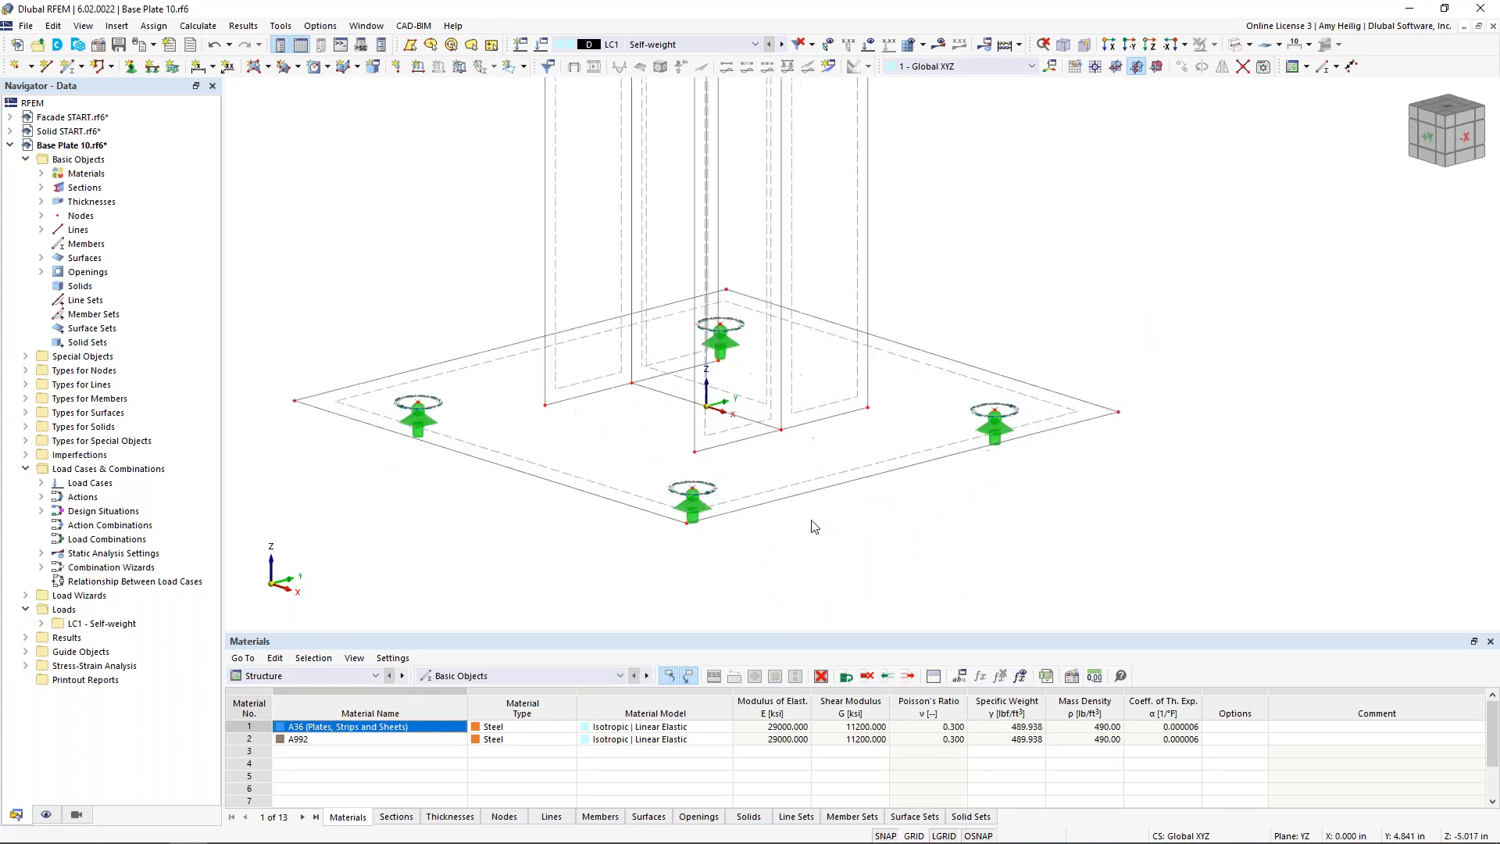
scroll(812, 527, "up", 2)
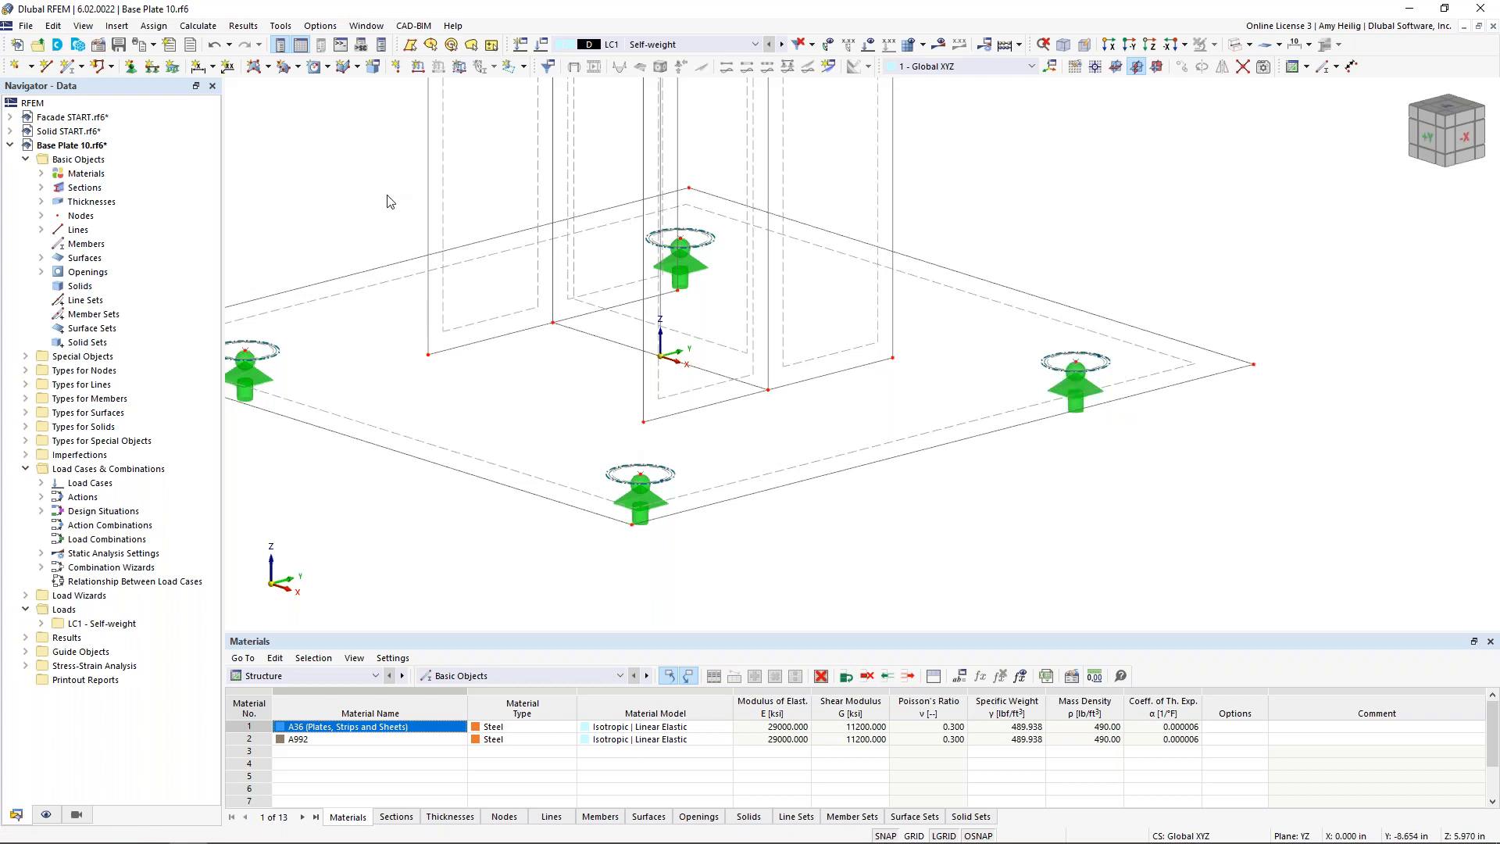
left_click(173, 68)
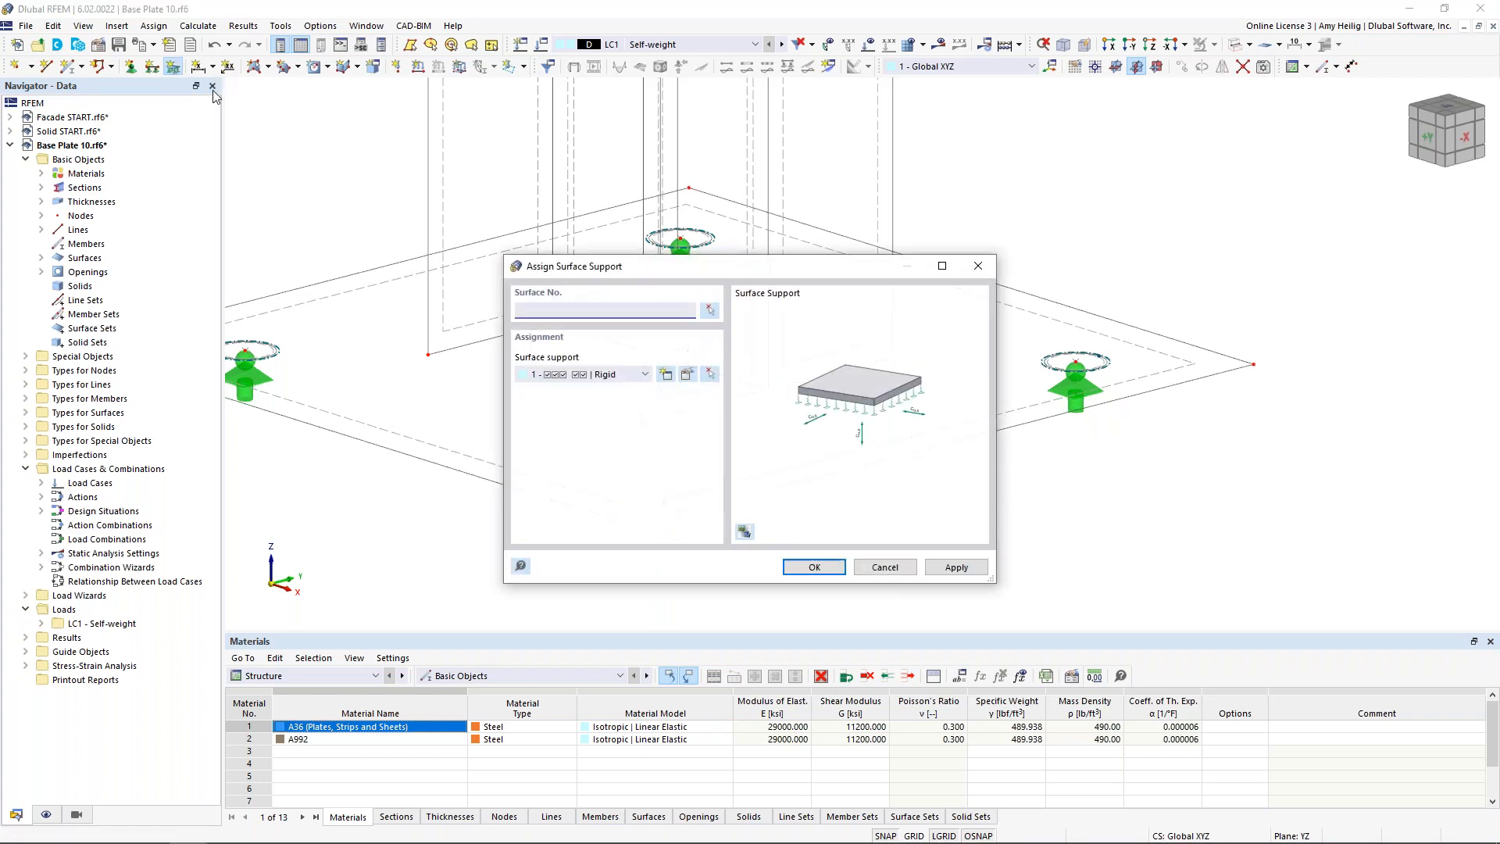
left_click(669, 376)
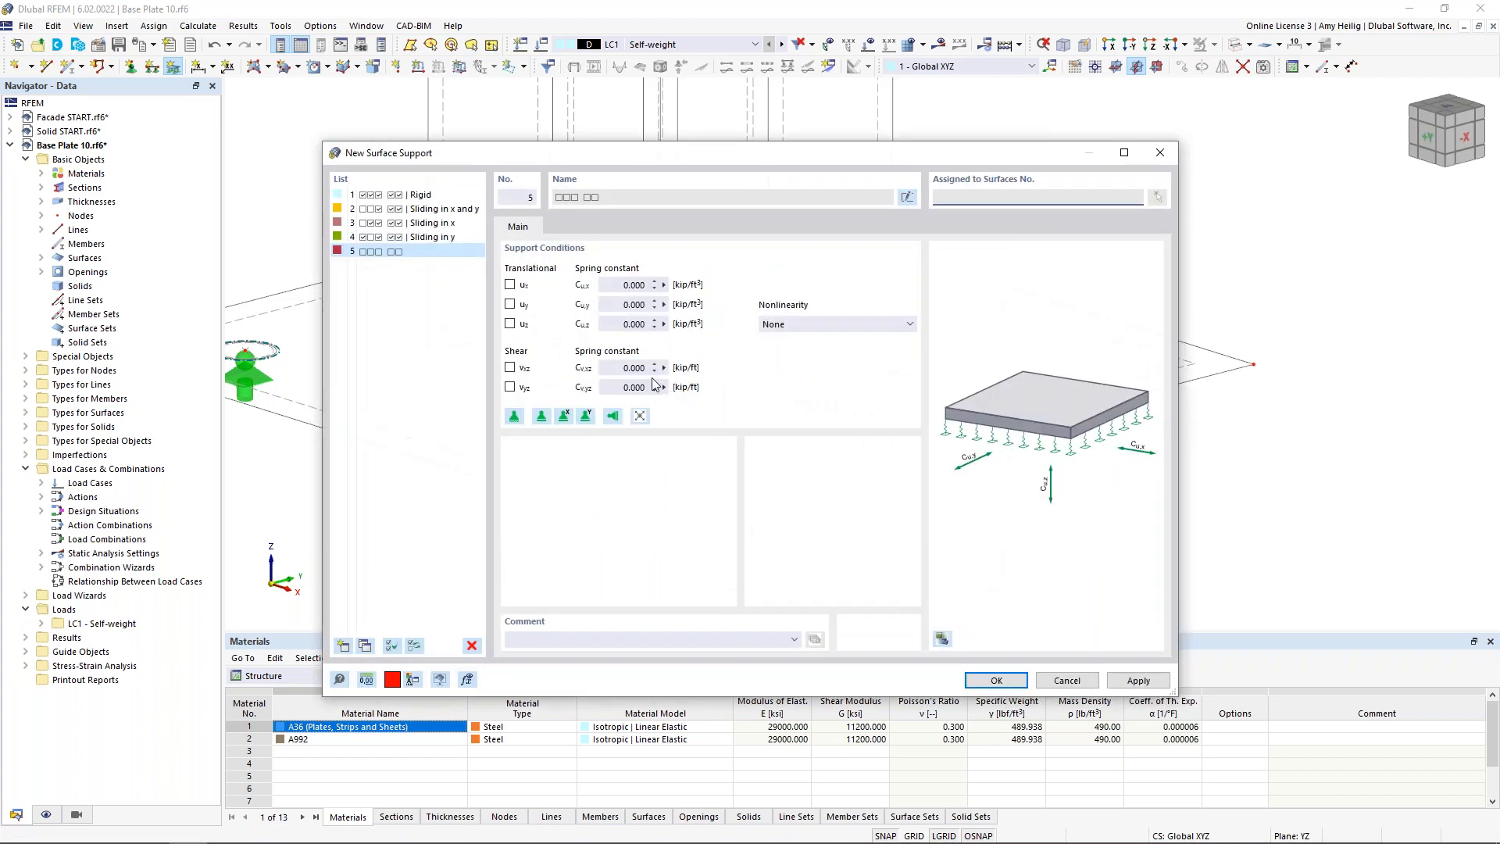
left_click(510, 368)
left_click(510, 387)
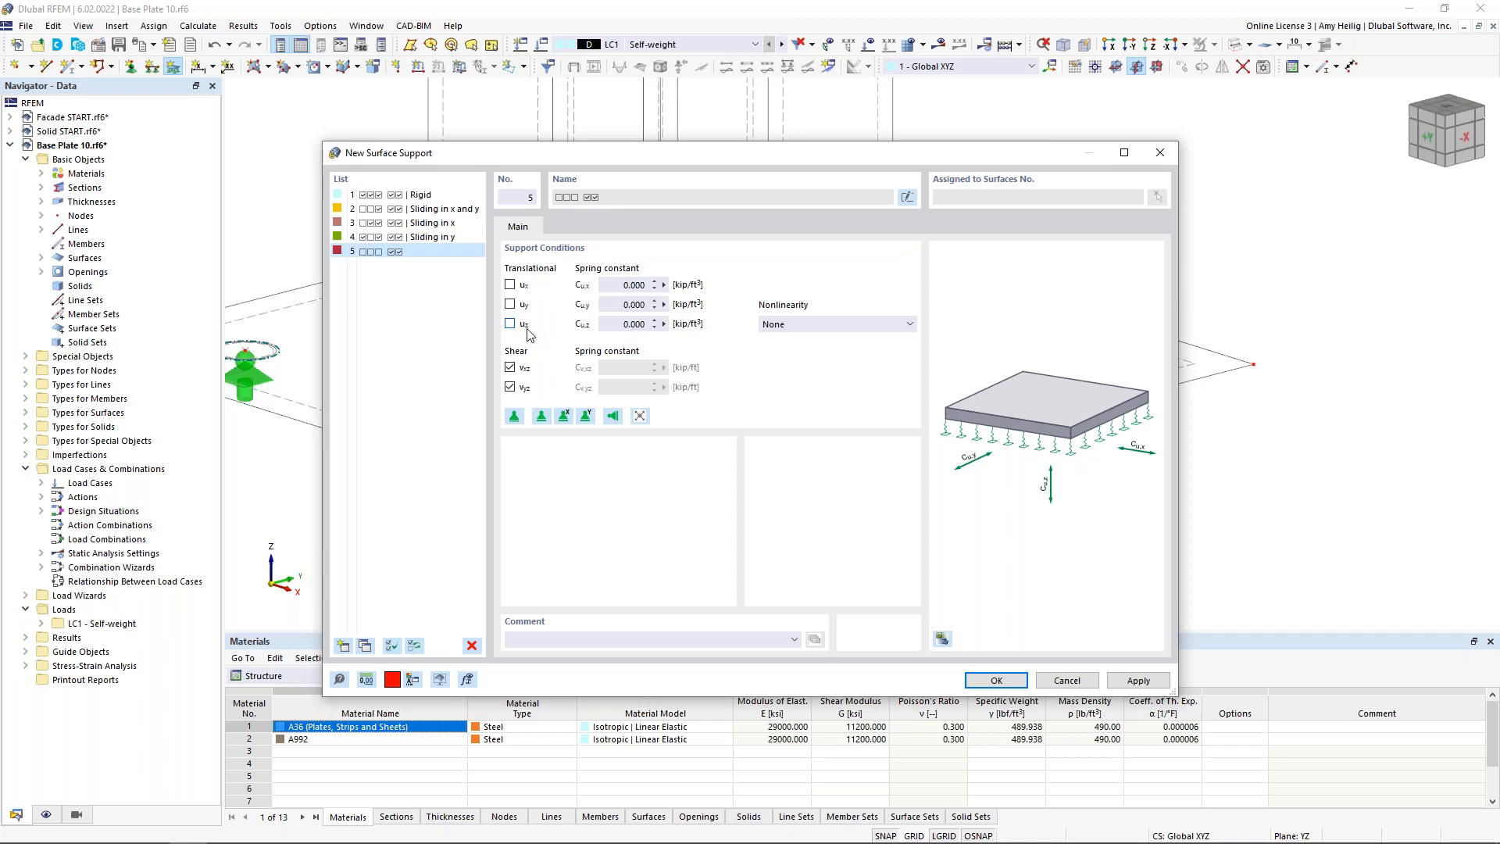
Set the surface support's Cu,z spring constant to 1000000 kip/ft³ with the nonlinearity "Failure if positive contact stress σz".
left_click(634, 324)
type("1e6")
left_click(807, 326)
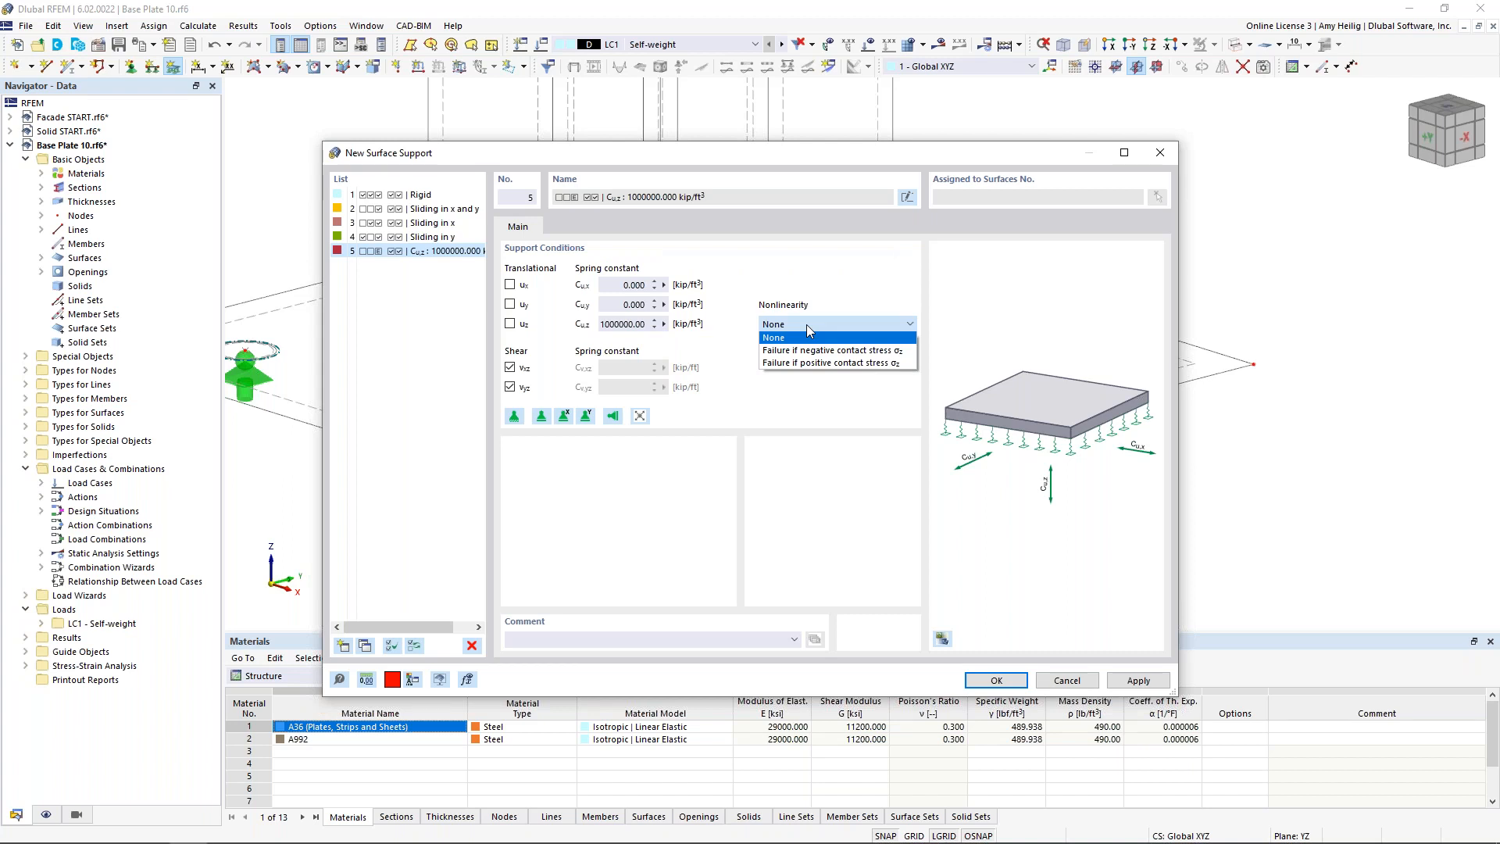
left_click(813, 364)
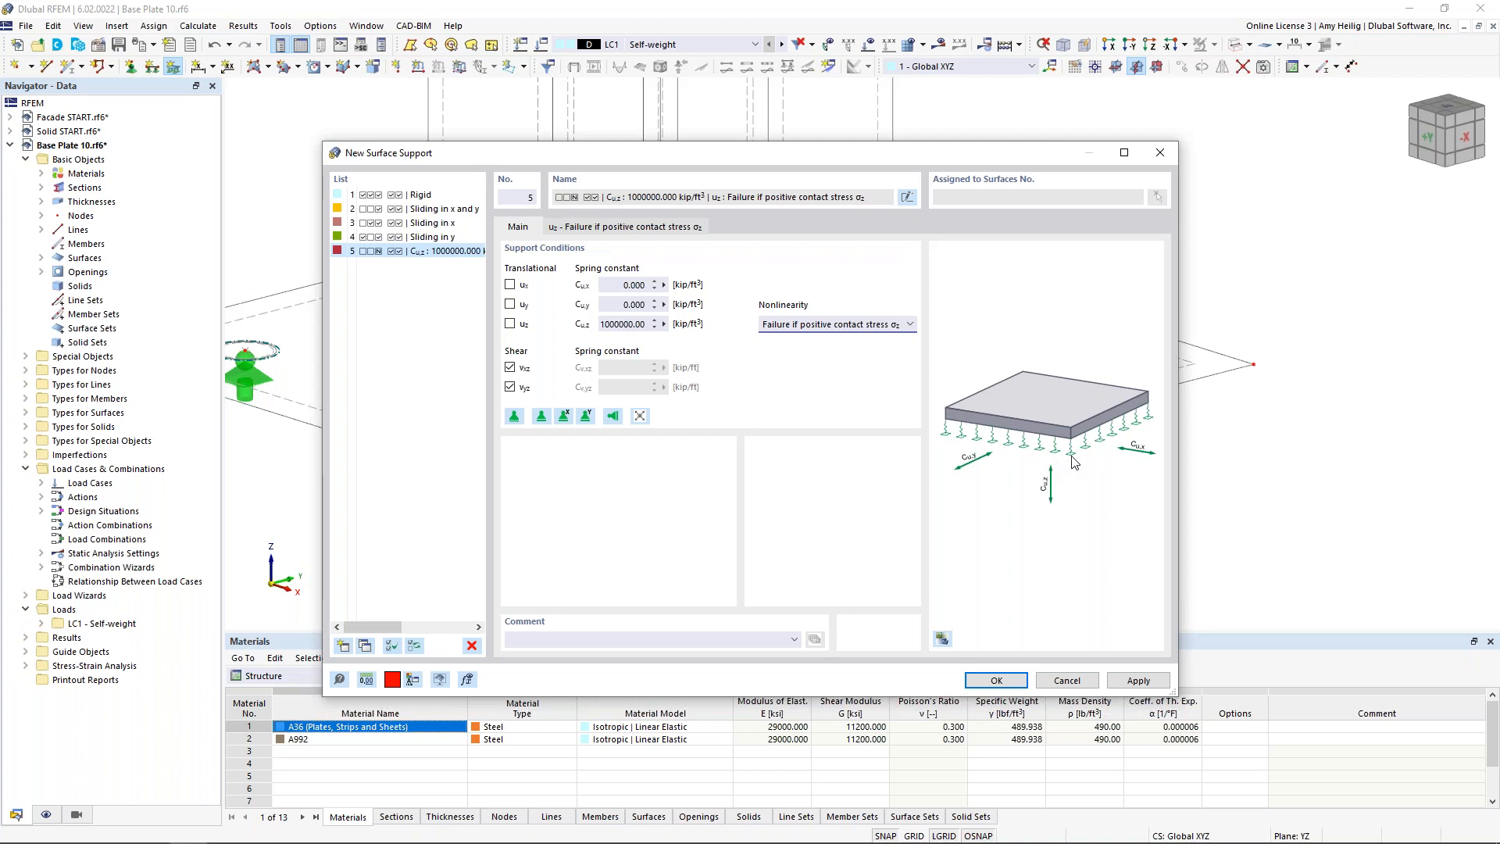
Accept the surface support definition and assign it to the base plate surface.
left_click(995, 680)
left_click(829, 567)
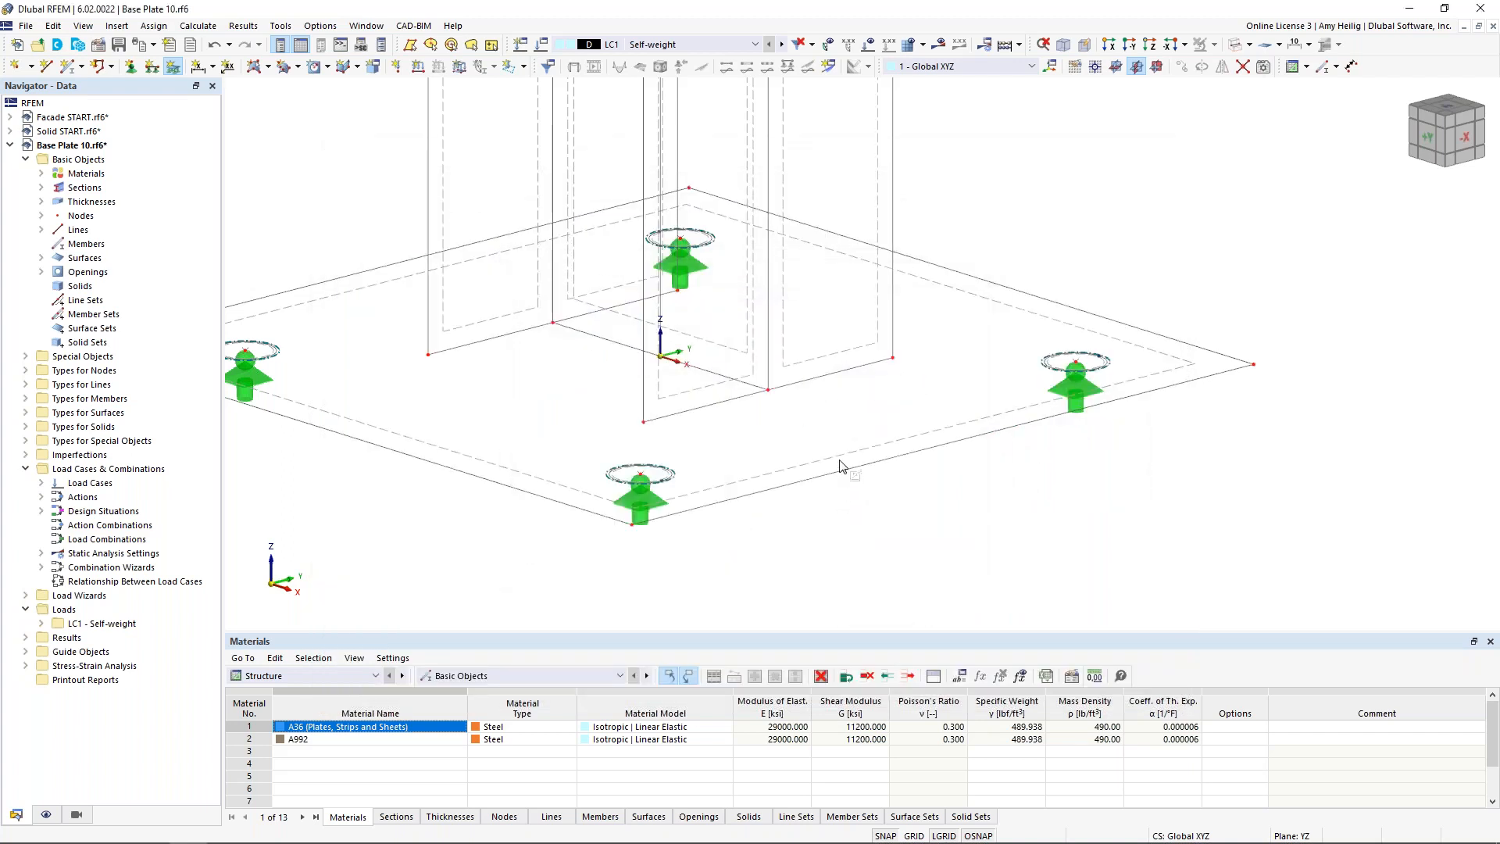
left_click(886, 411)
Reduce the display size of the base plate's surface support symbols and slightly adjust their spacing.
scroll(886, 410, "down", 3)
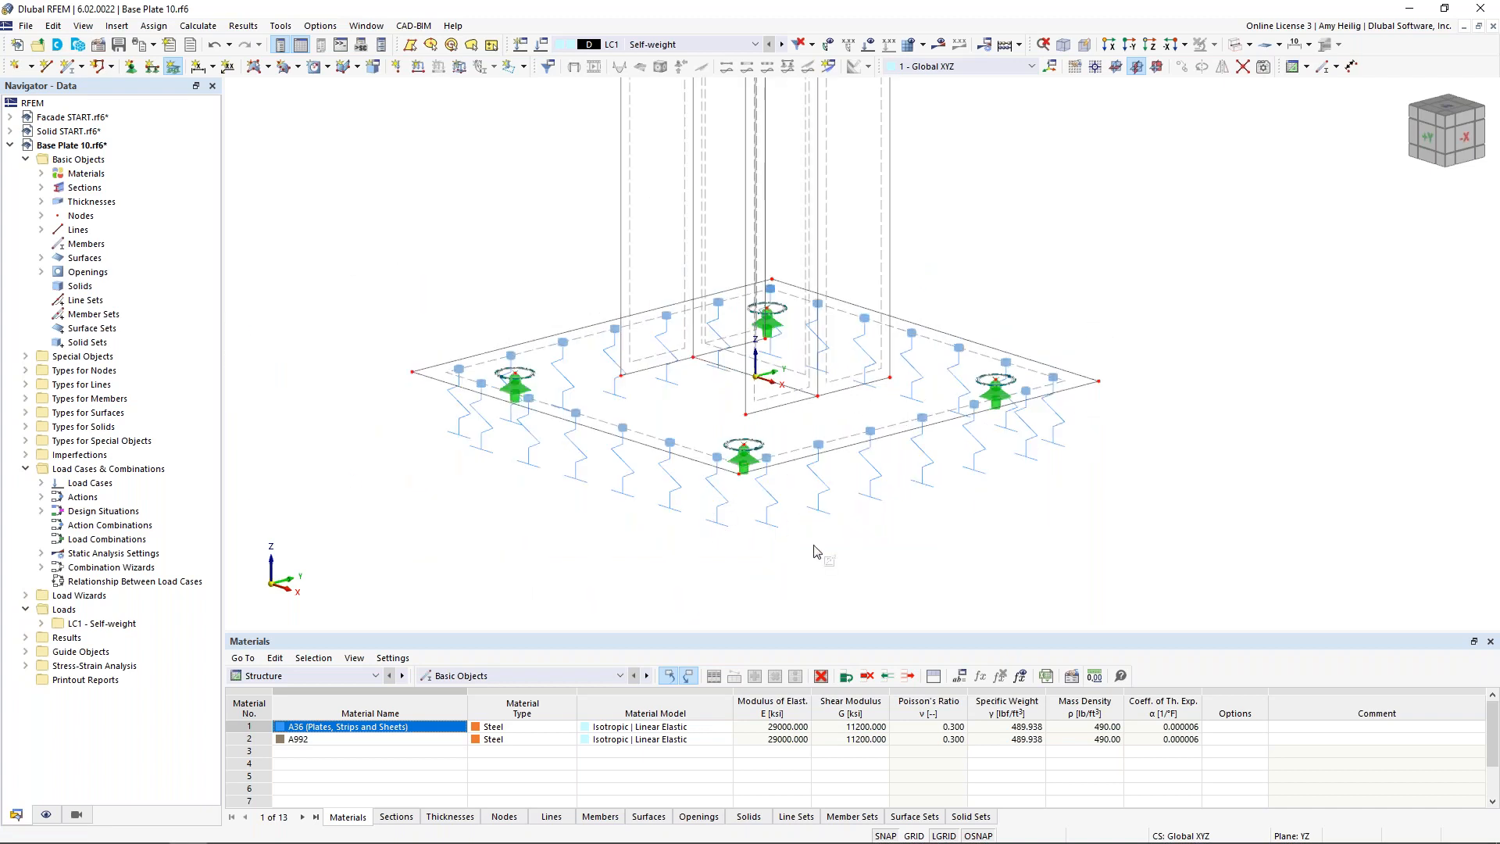
right_click(824, 493)
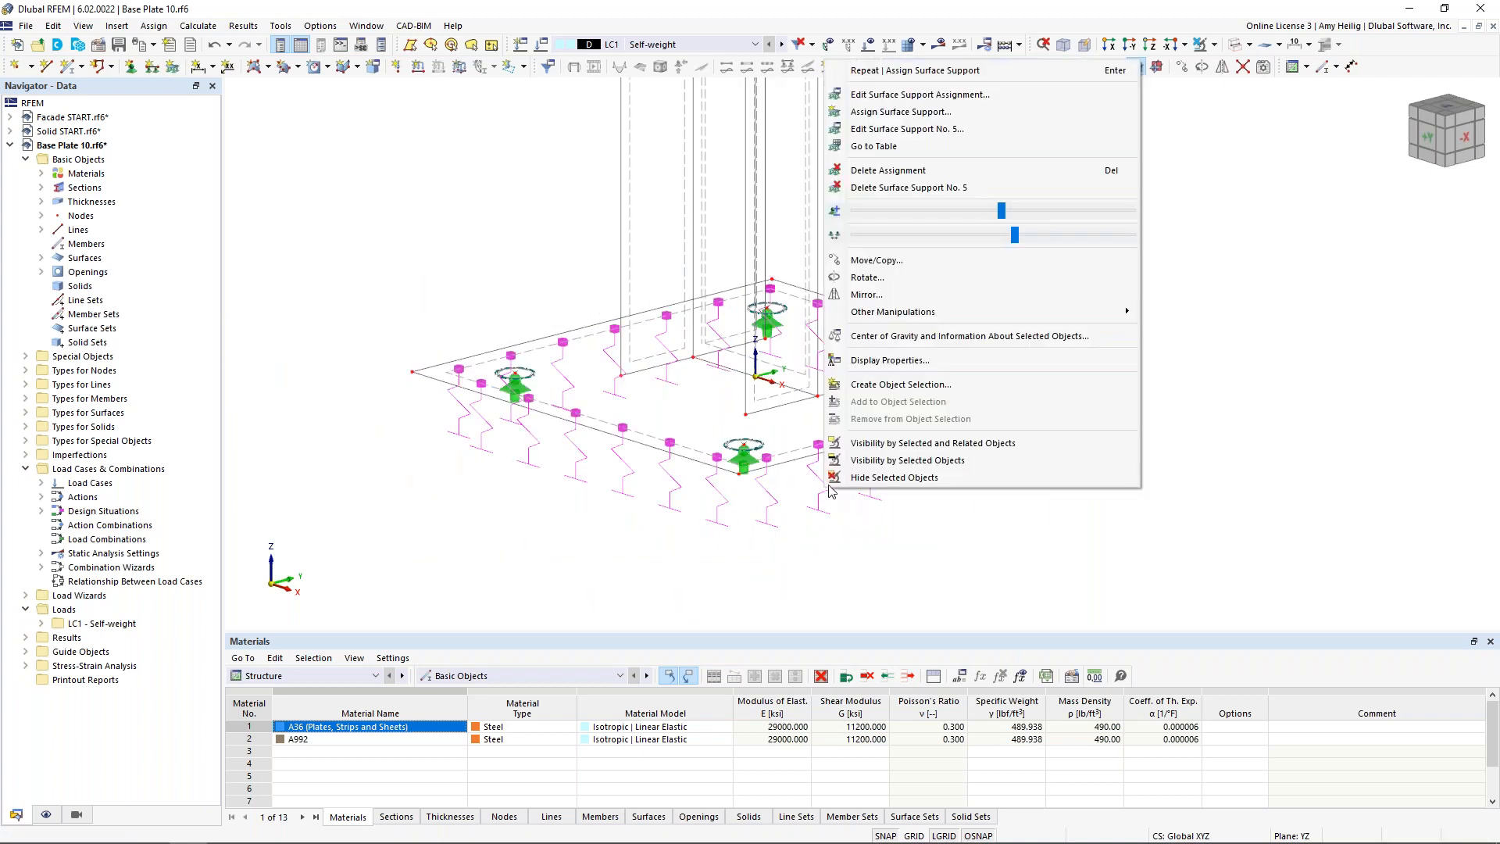
left_click_drag(994, 214, 907, 211)
mouse_move(1015, 235)
left_mouse_down()
mouse_move(921, 241)
mouse_move(1001, 237)
left_mouse_up()
key("Escape")
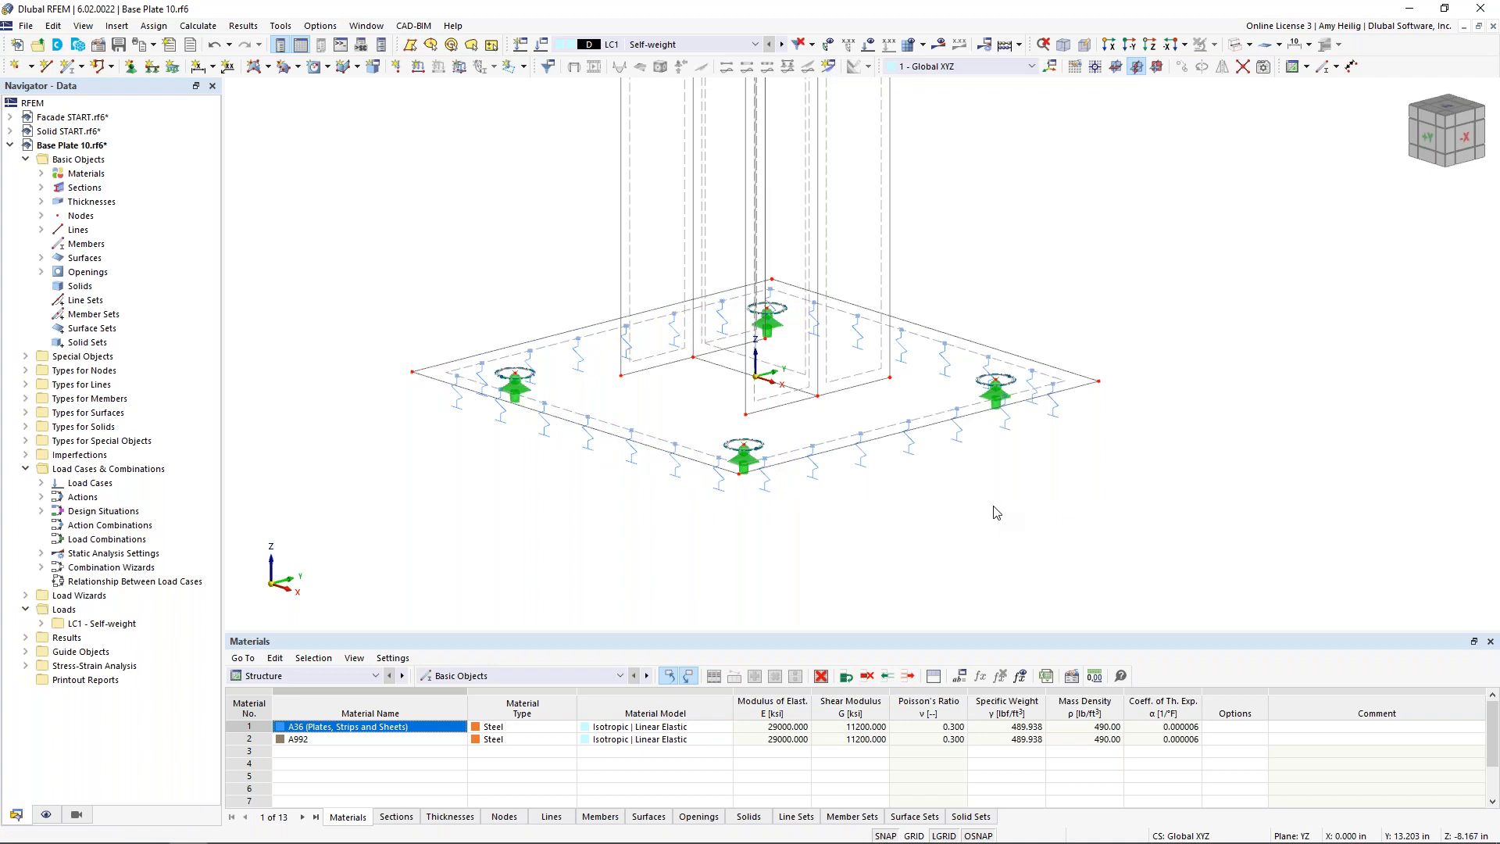
Generate the finite element mesh for the model and examine it on the base plate and column.
scroll(990, 516, "down", 4)
middle_click_drag(991, 515, 869, 575)
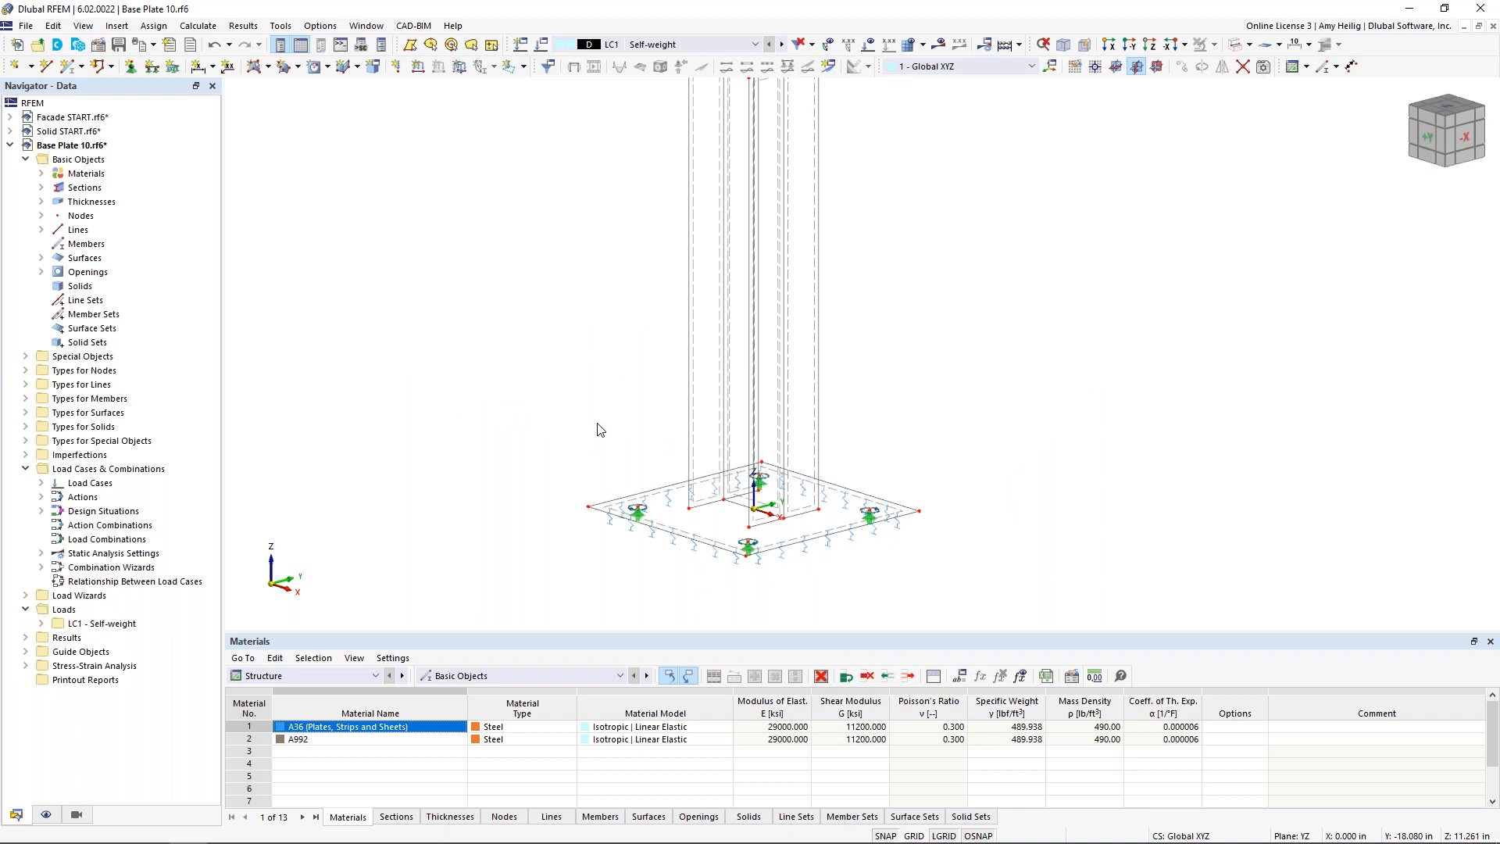
left_click(199, 31)
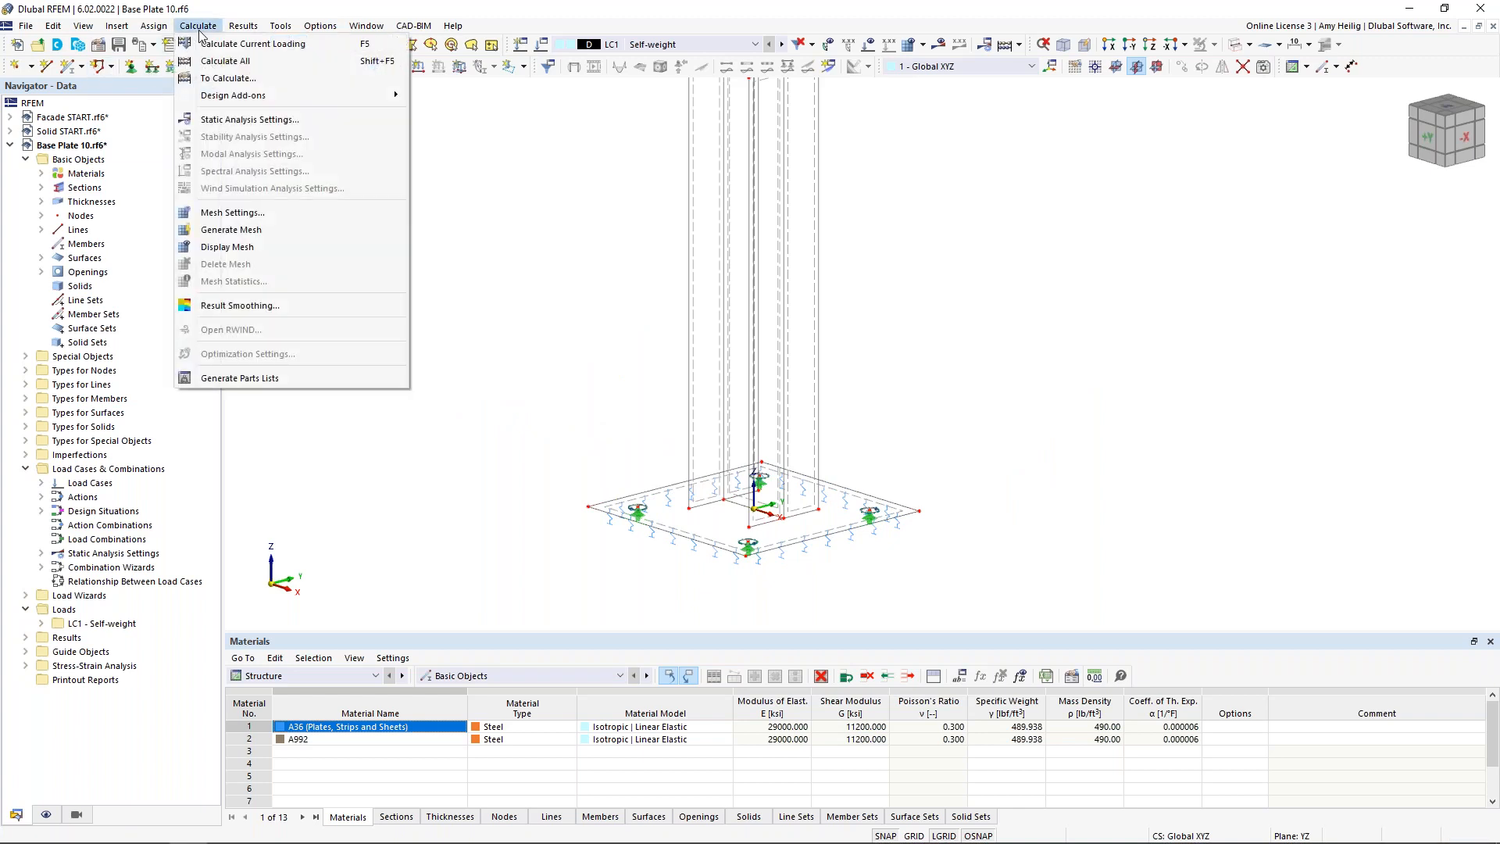
left_click(246, 229)
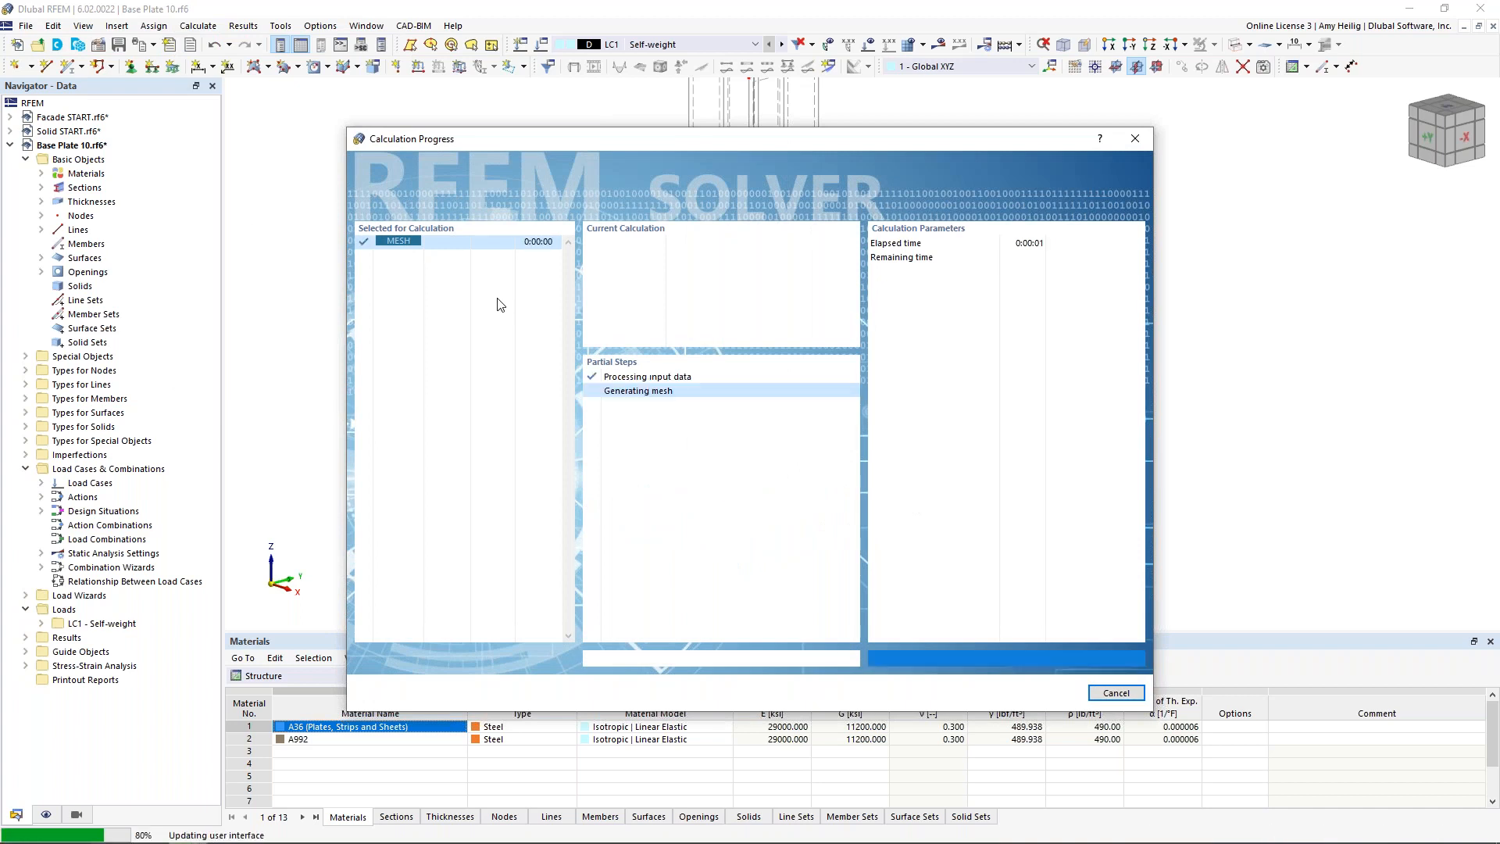
middle_click_drag(602, 326, 592, 366, "ctrl")
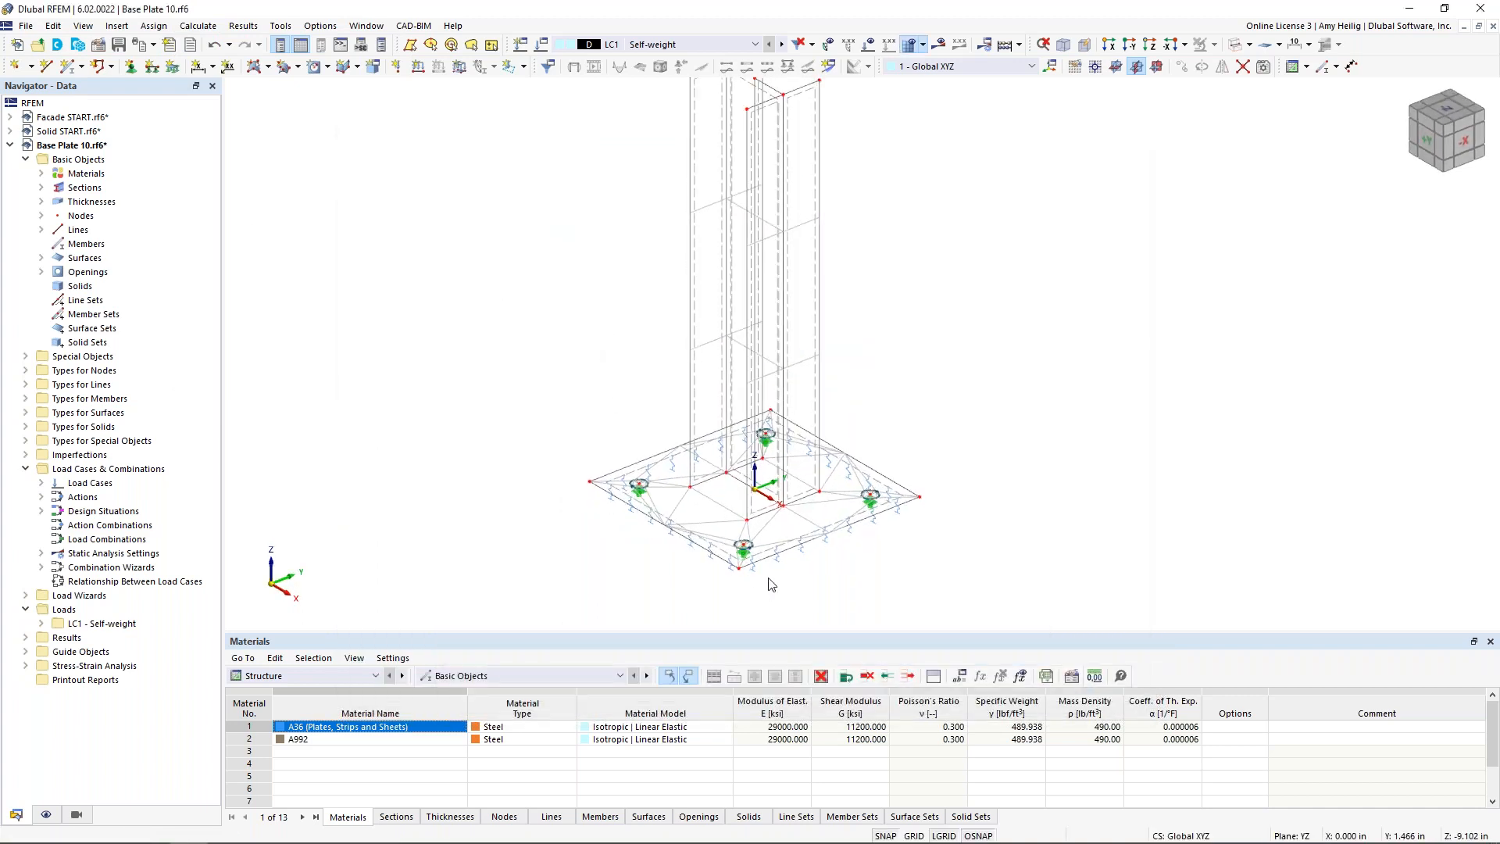
scroll(769, 566, "up", 5)
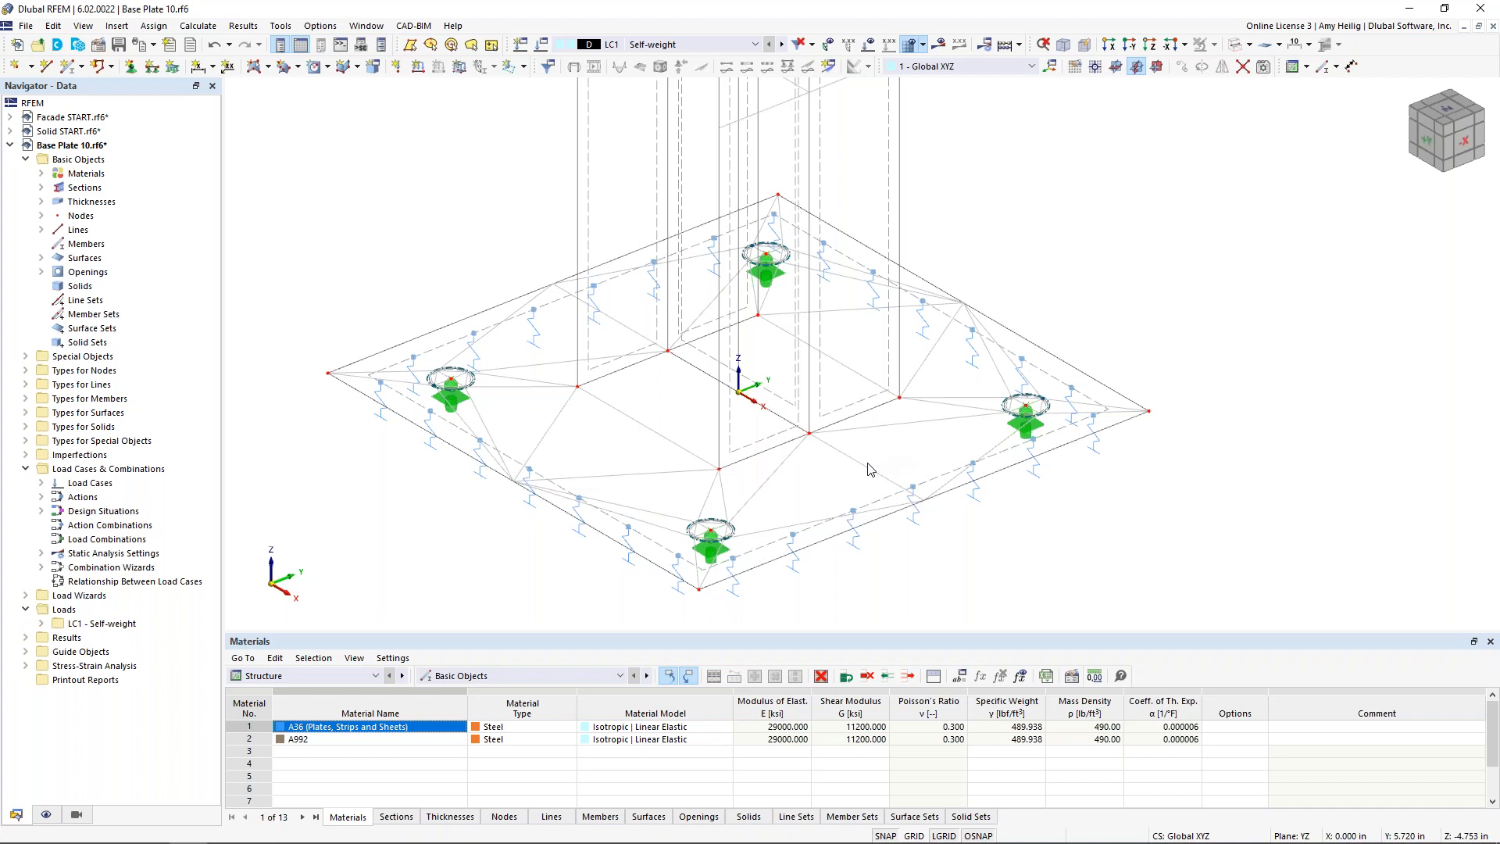
scroll(869, 468, "down", 5)
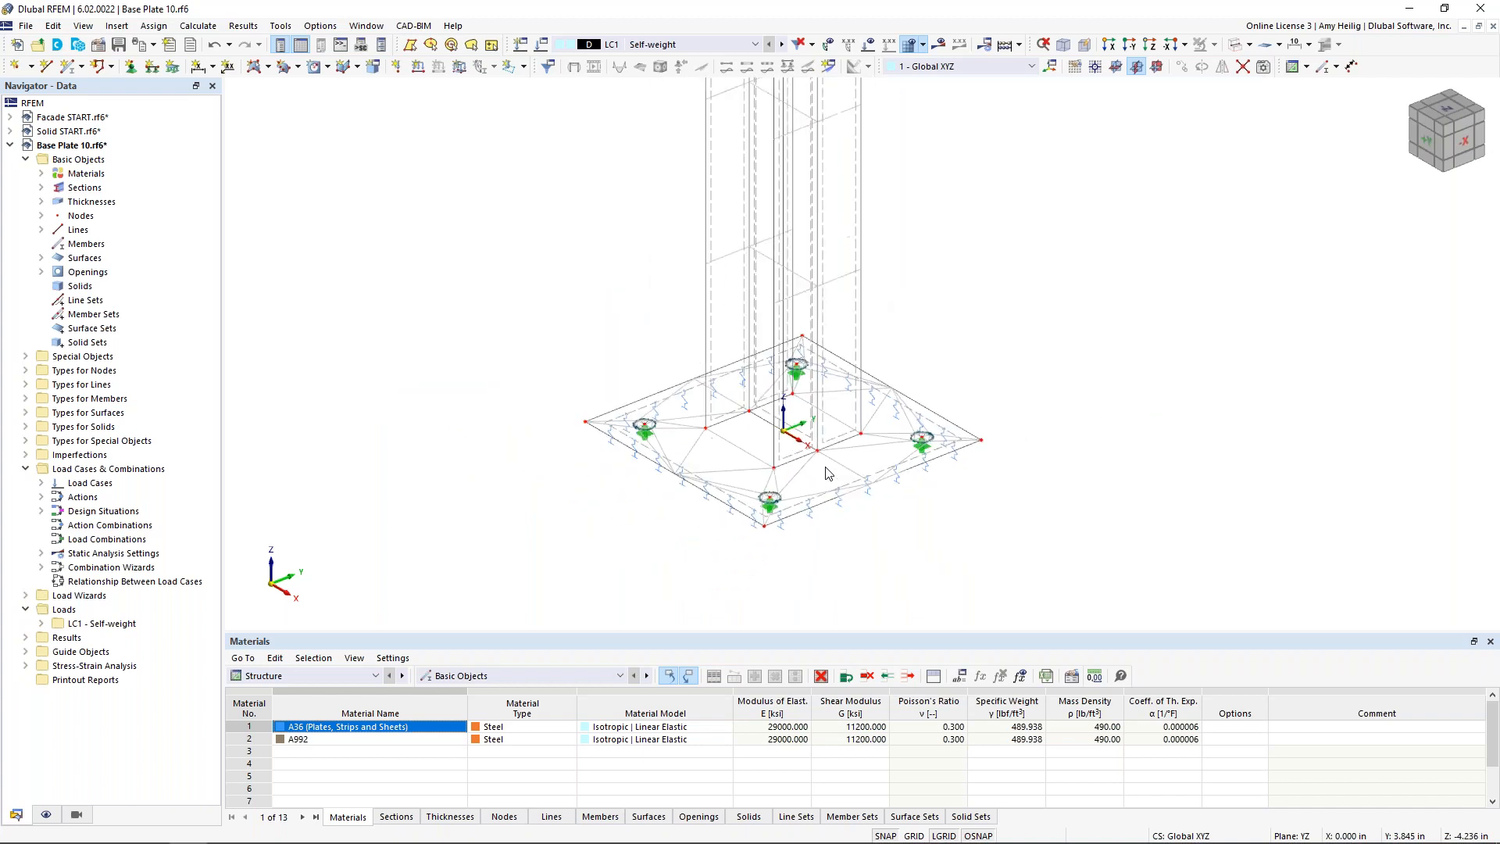
Set the mesh's target length of finite elements to 1.0 in and regenerate the mesh.
left_click(205, 25)
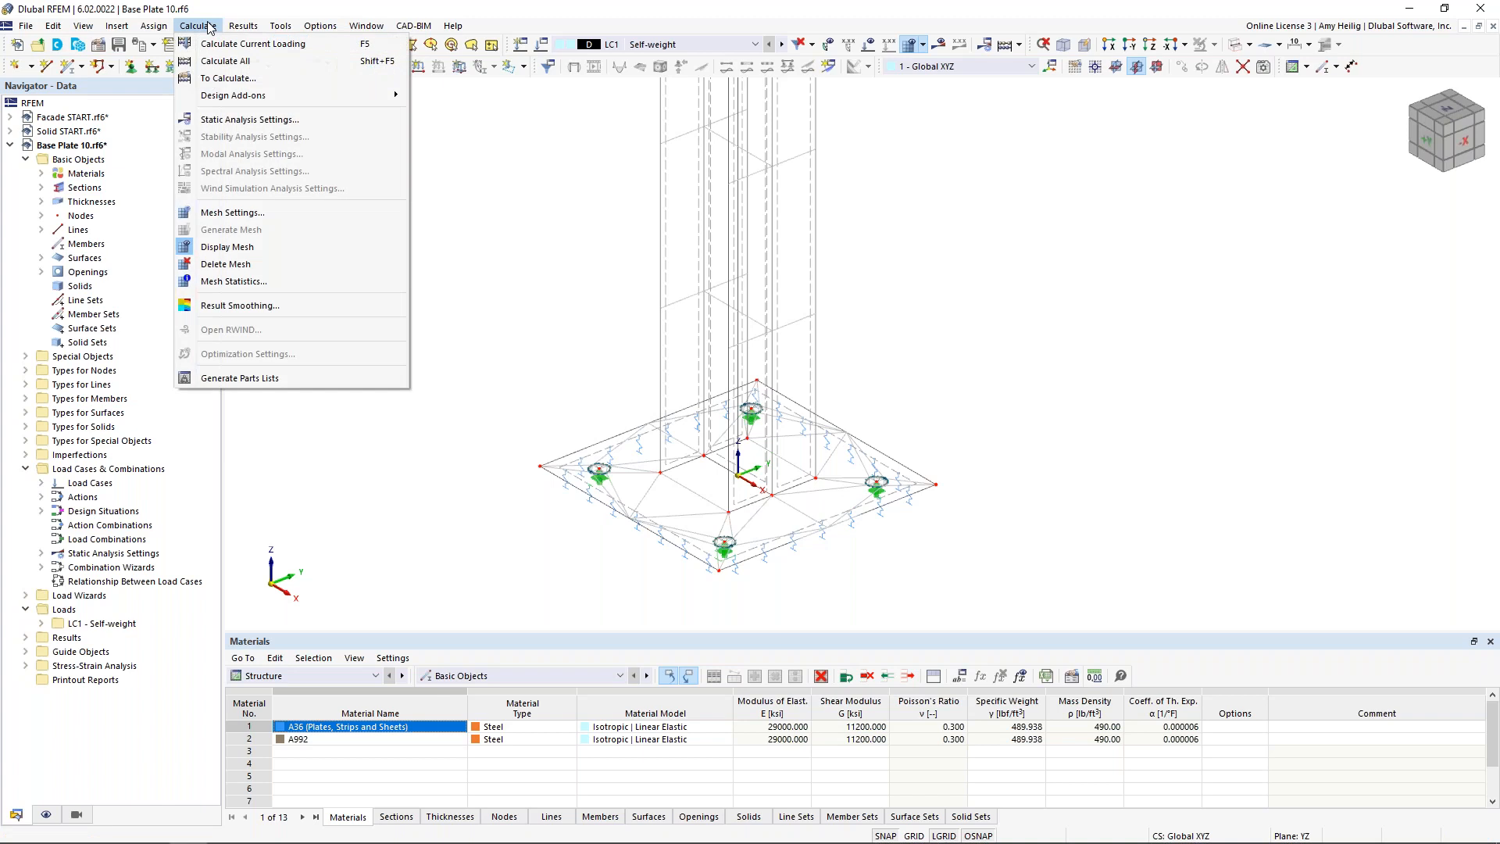
left_click(237, 213)
double_click(471, 219)
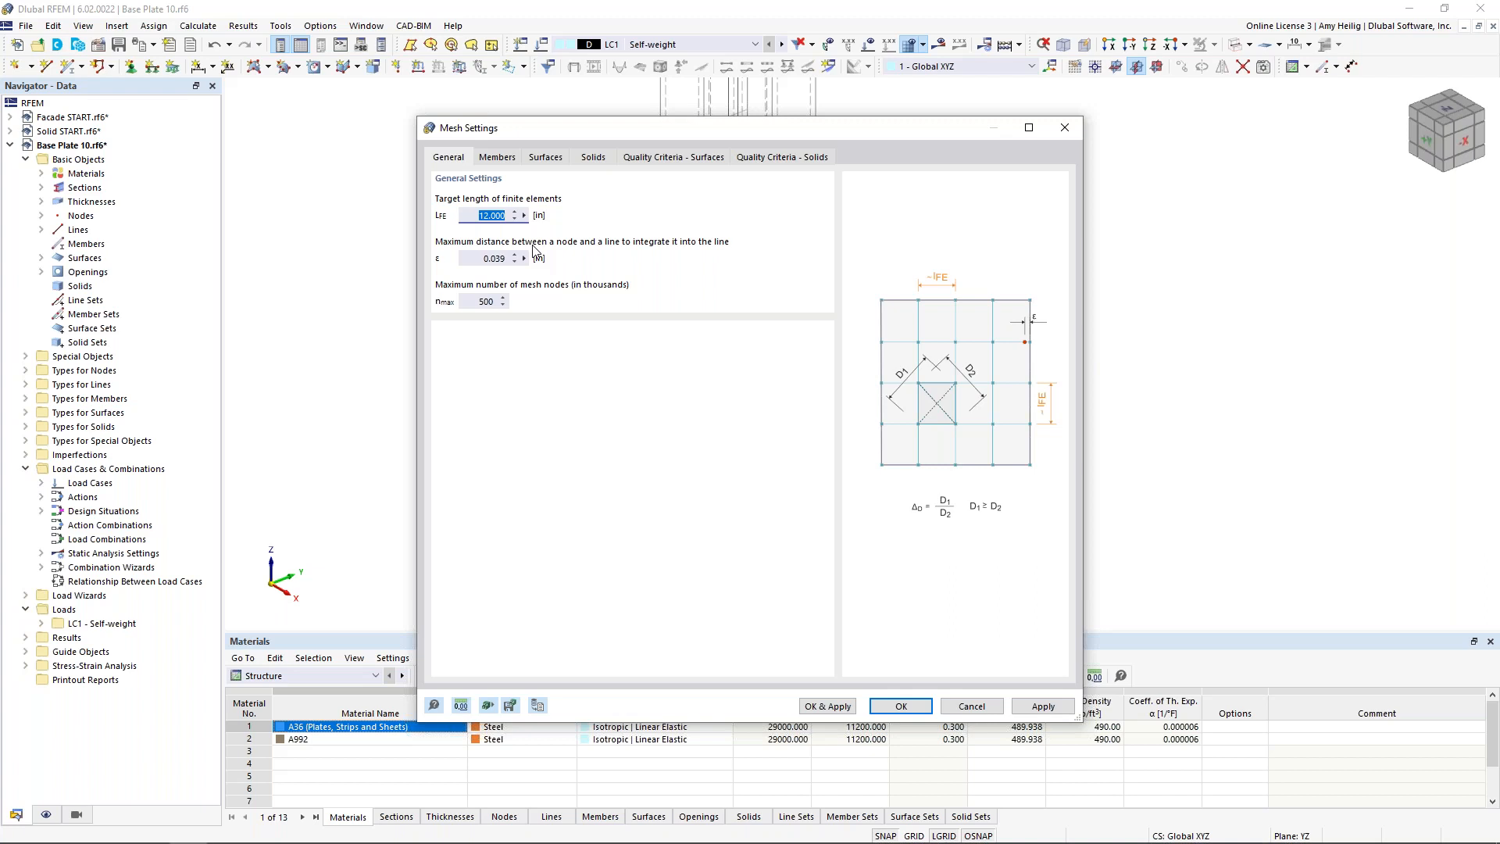
type("1.0")
left_click(829, 707)
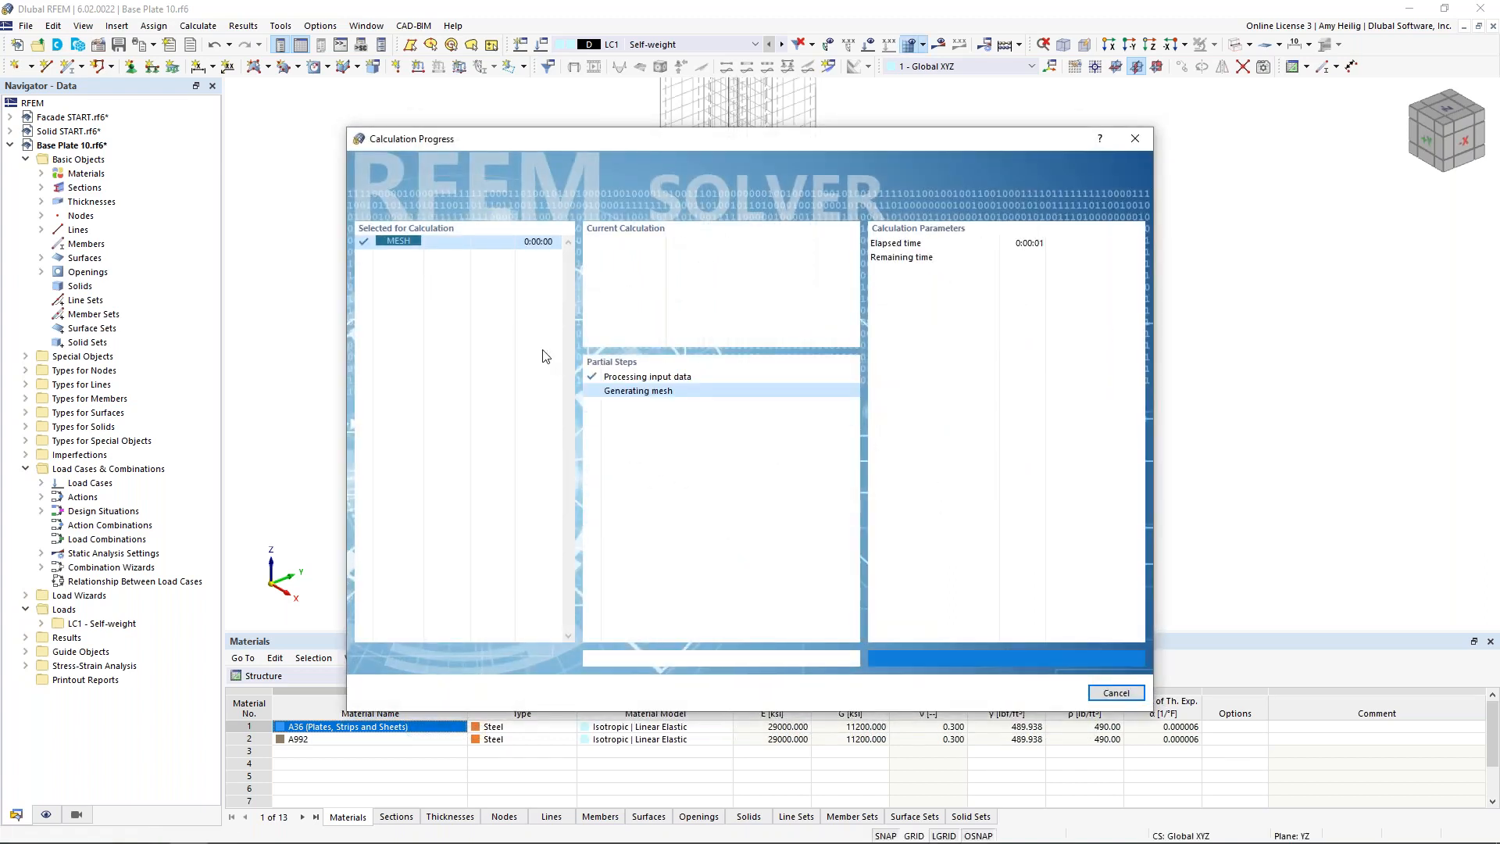
Examine the refined mesh closely around the bolt hole at the plate's near corner and across the base plate.
mouse_move(578, 334)
middle_mouse_down()
mouse_move(560, 405)
mouse_move(571, 342)
middle_mouse_up()
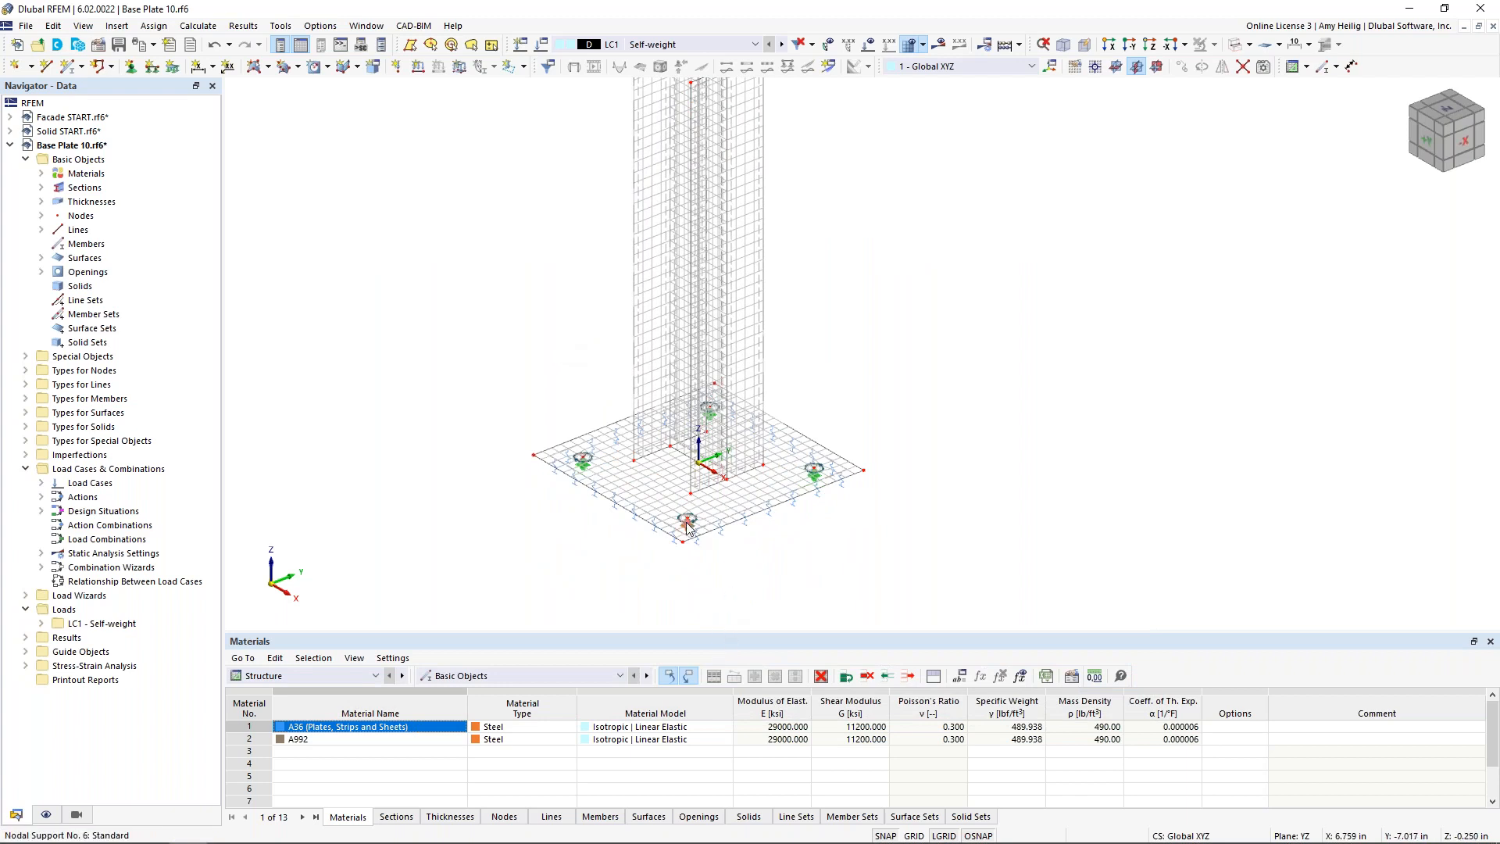
scroll(686, 522, "up", 10)
scroll(686, 522, "up", 1)
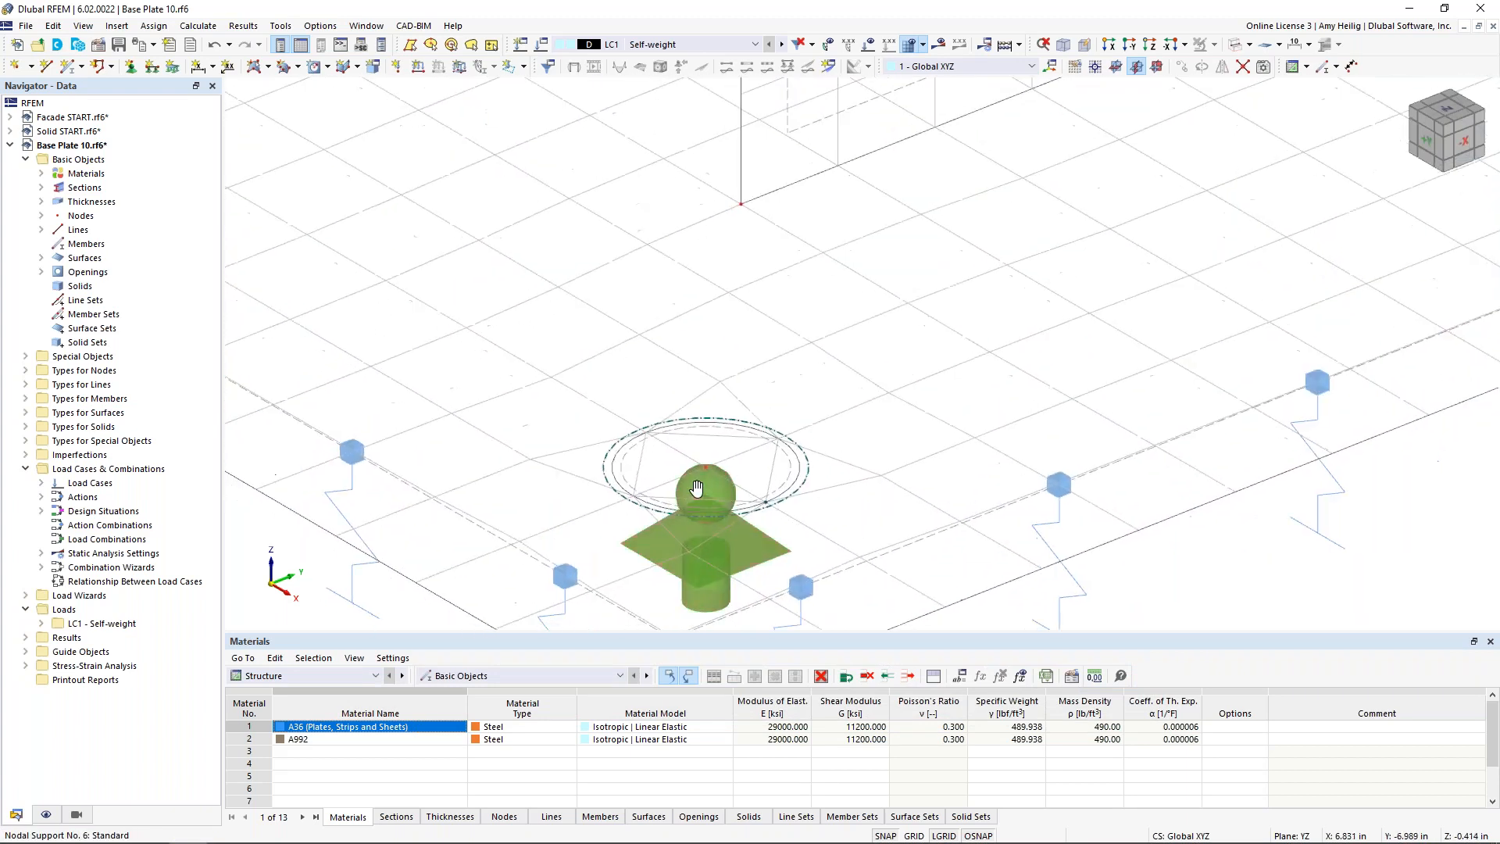
middle_click_drag(686, 522, 723, 410)
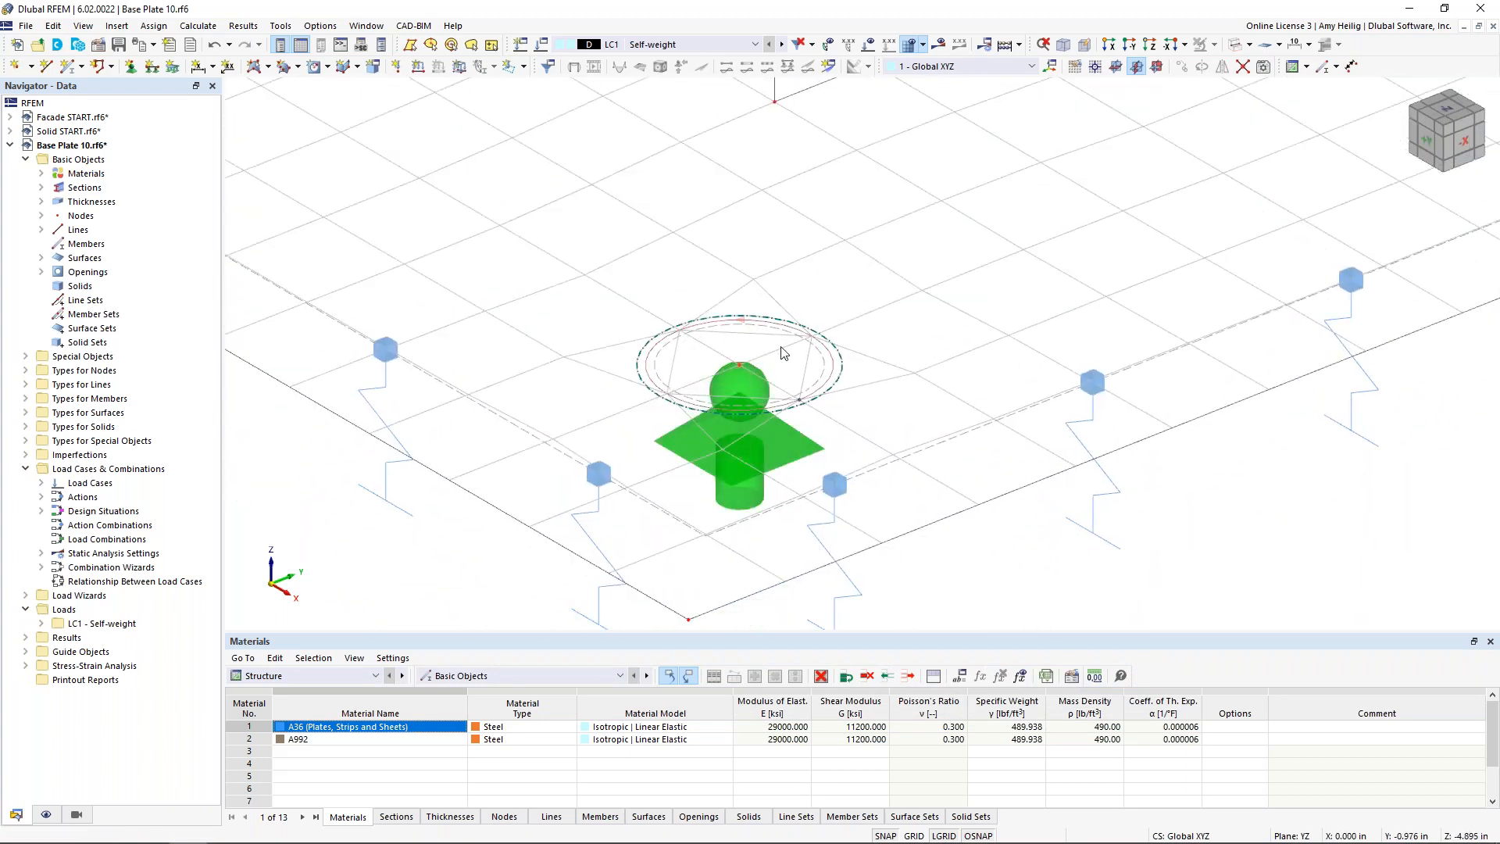
mouse_move(803, 408)
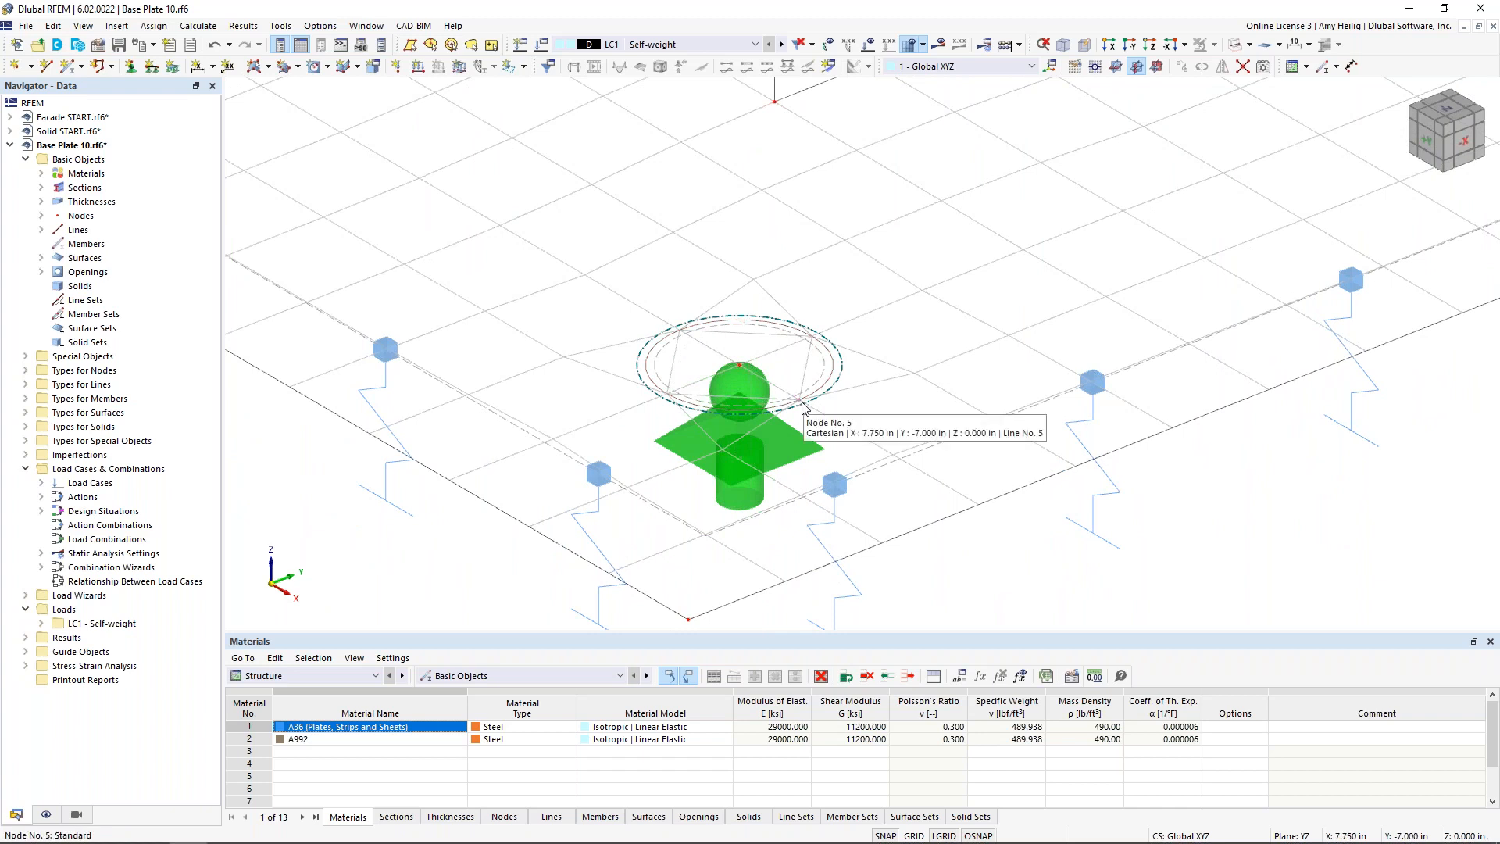
scroll(803, 408, "down", 5)
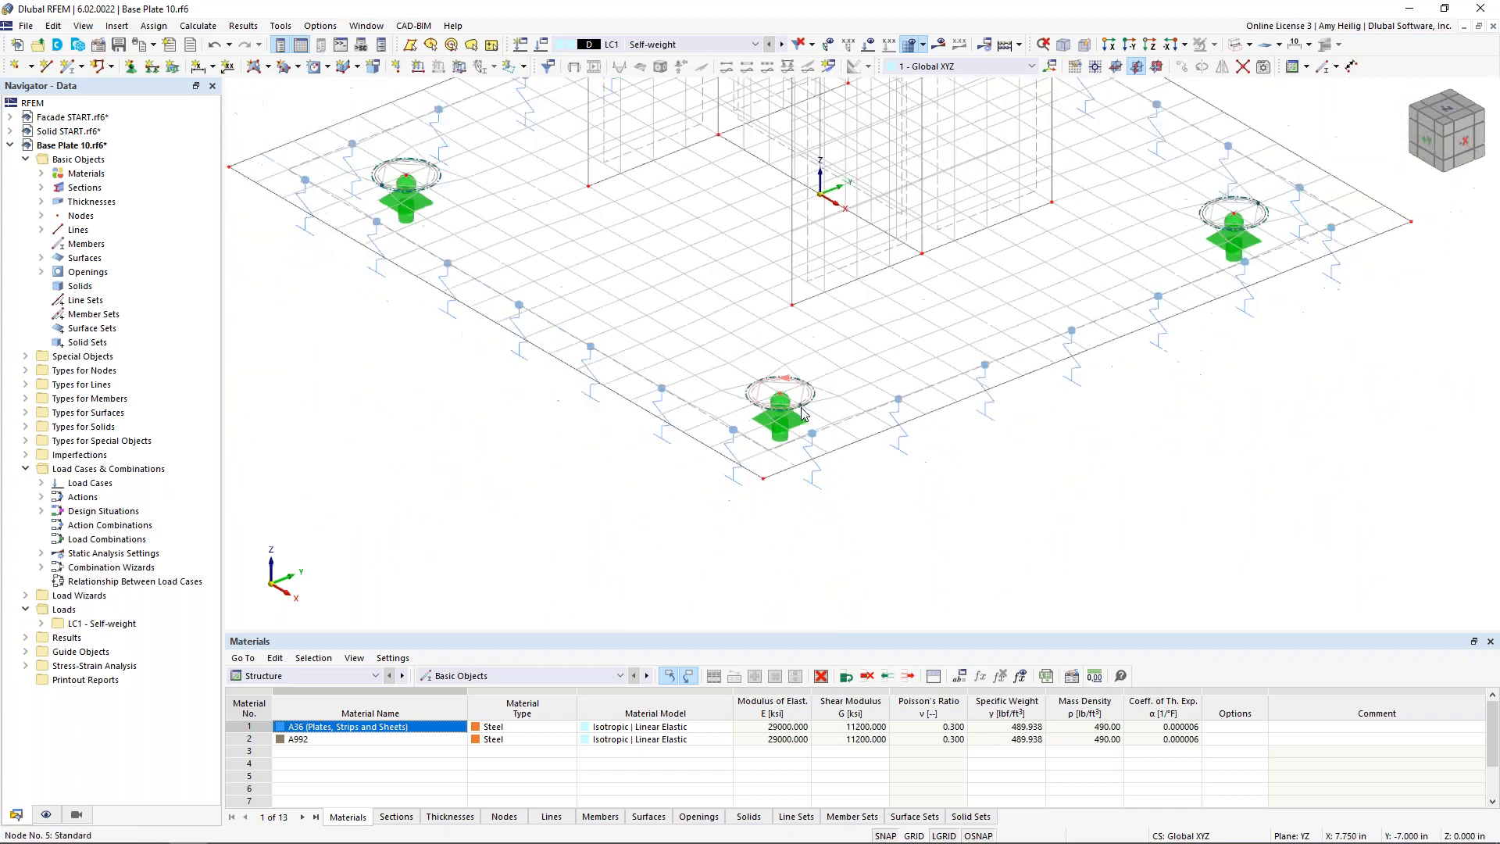
middle_click_drag(841, 401, 750, 472)
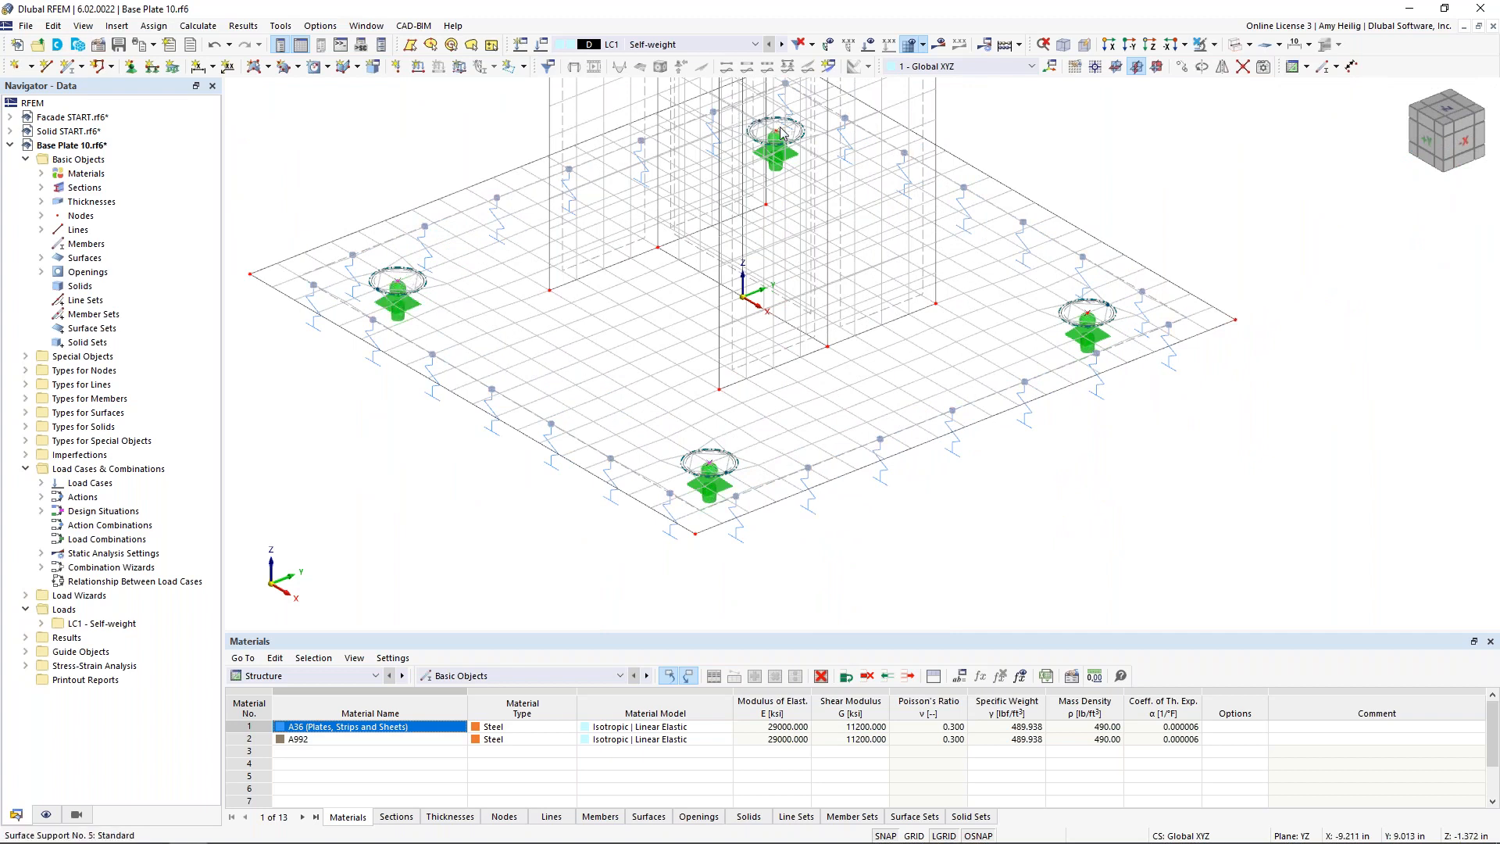
Assign a new circular mesh refinement with a 3.0 in radius to the four bolt-hole centre nodes and adjust its inner target FE length.
double_click(1091, 319)
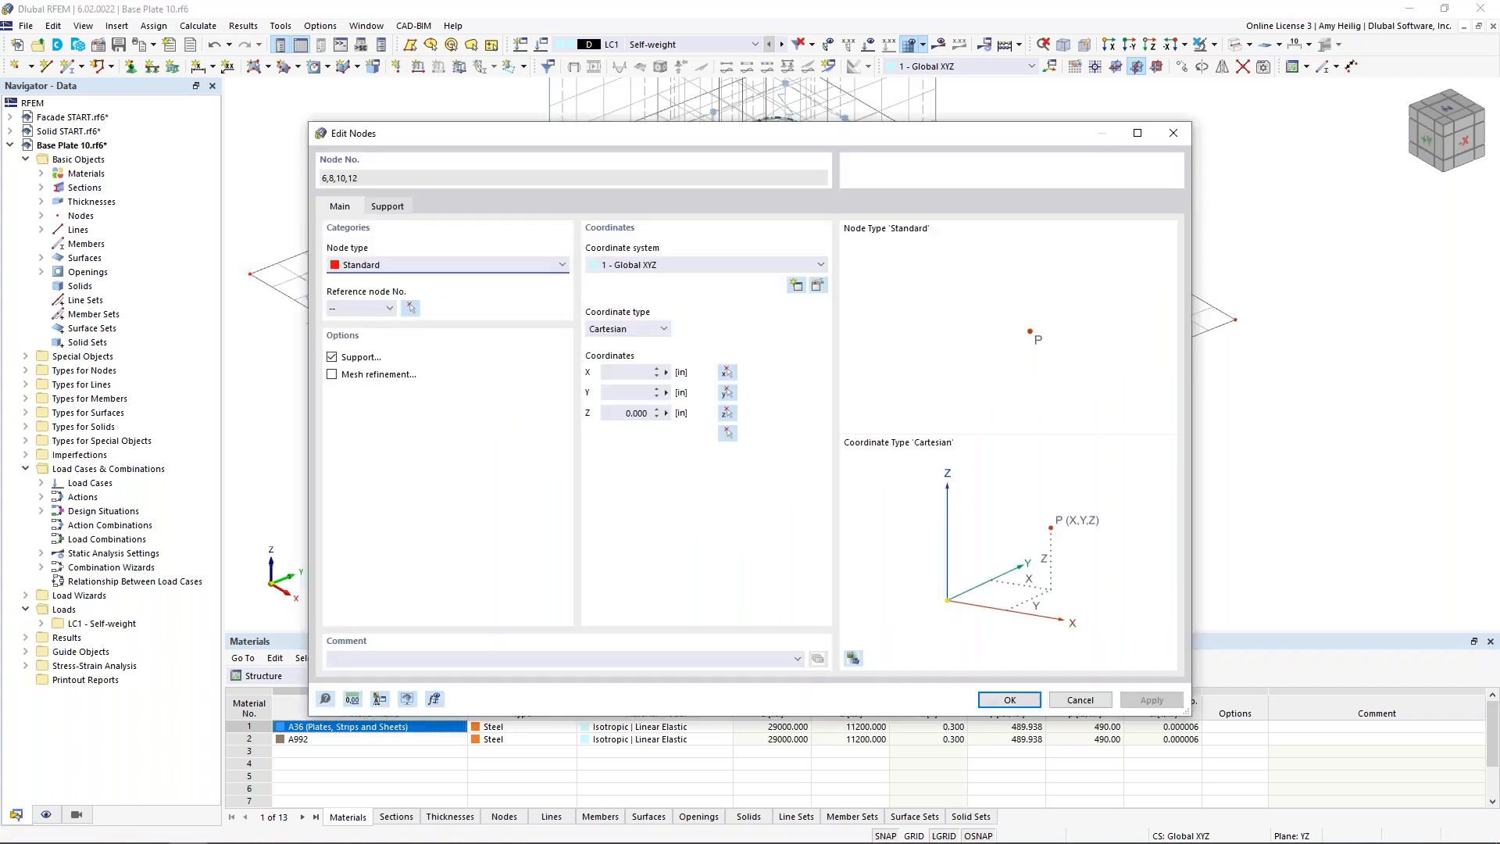
left_click(332, 375)
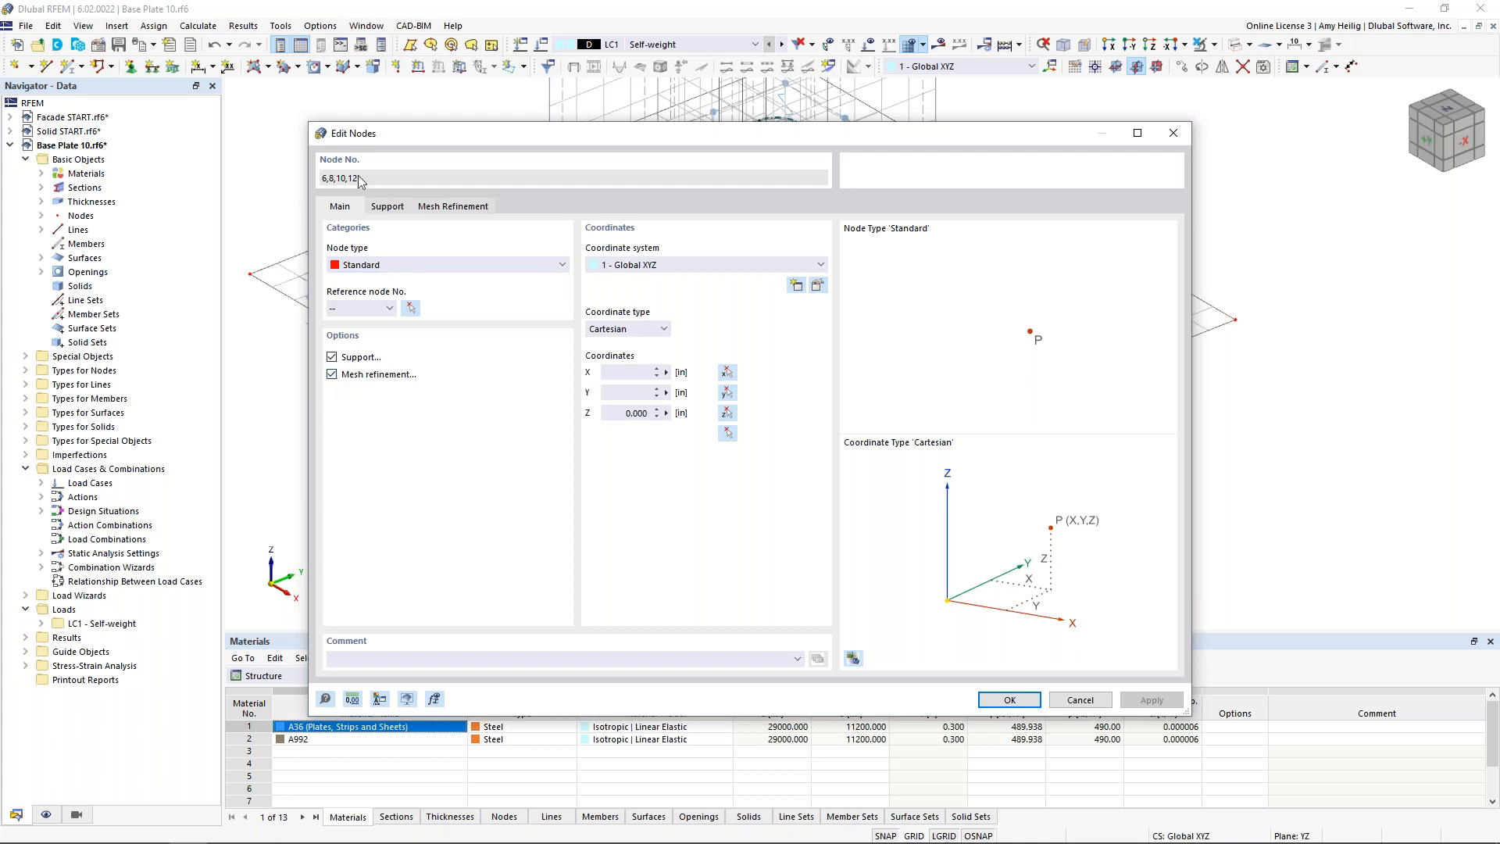
left_click(434, 207)
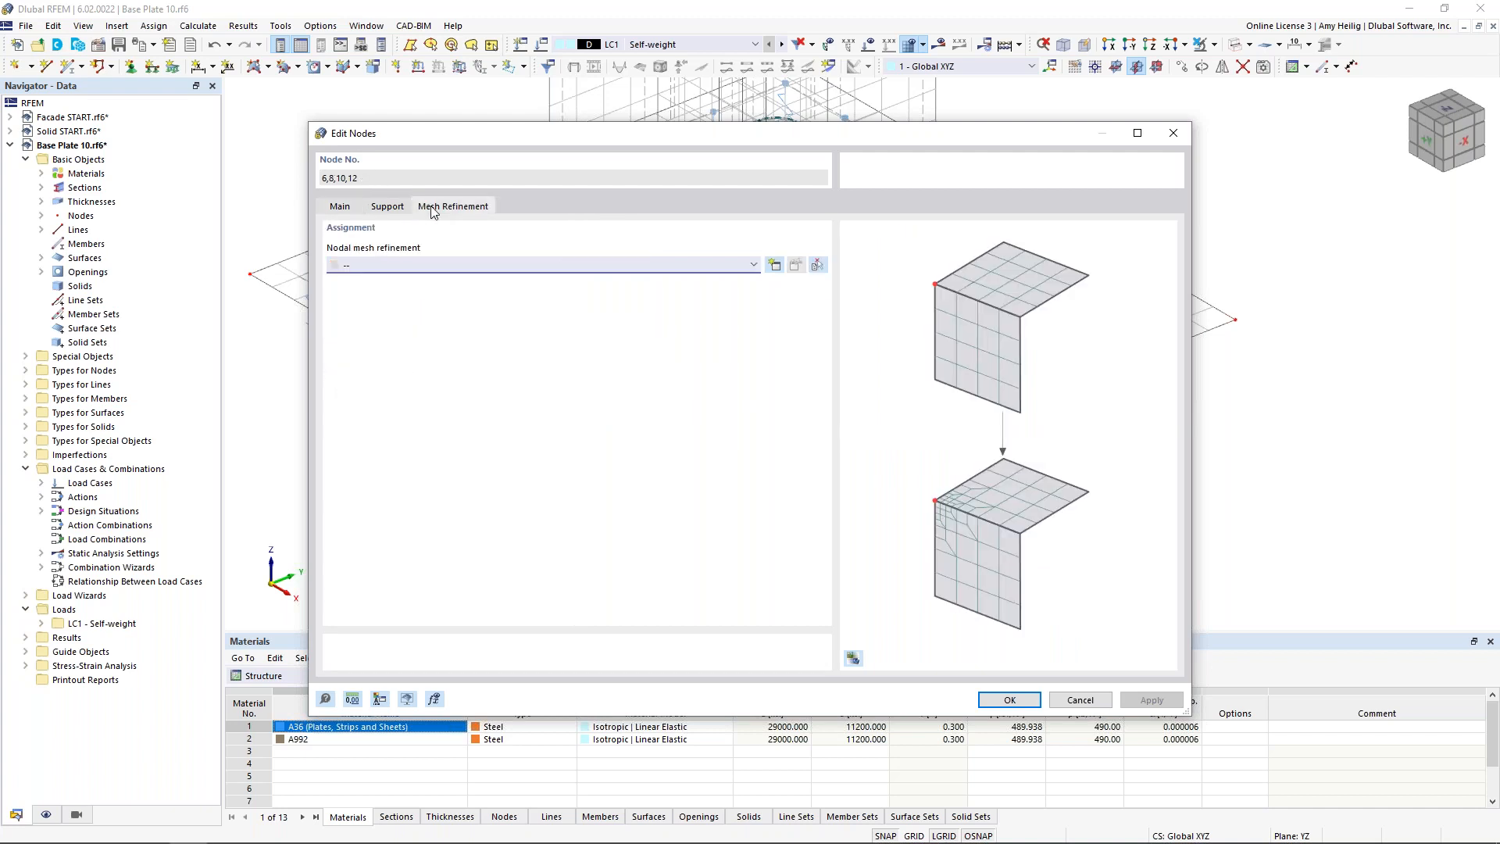
left_click(776, 265)
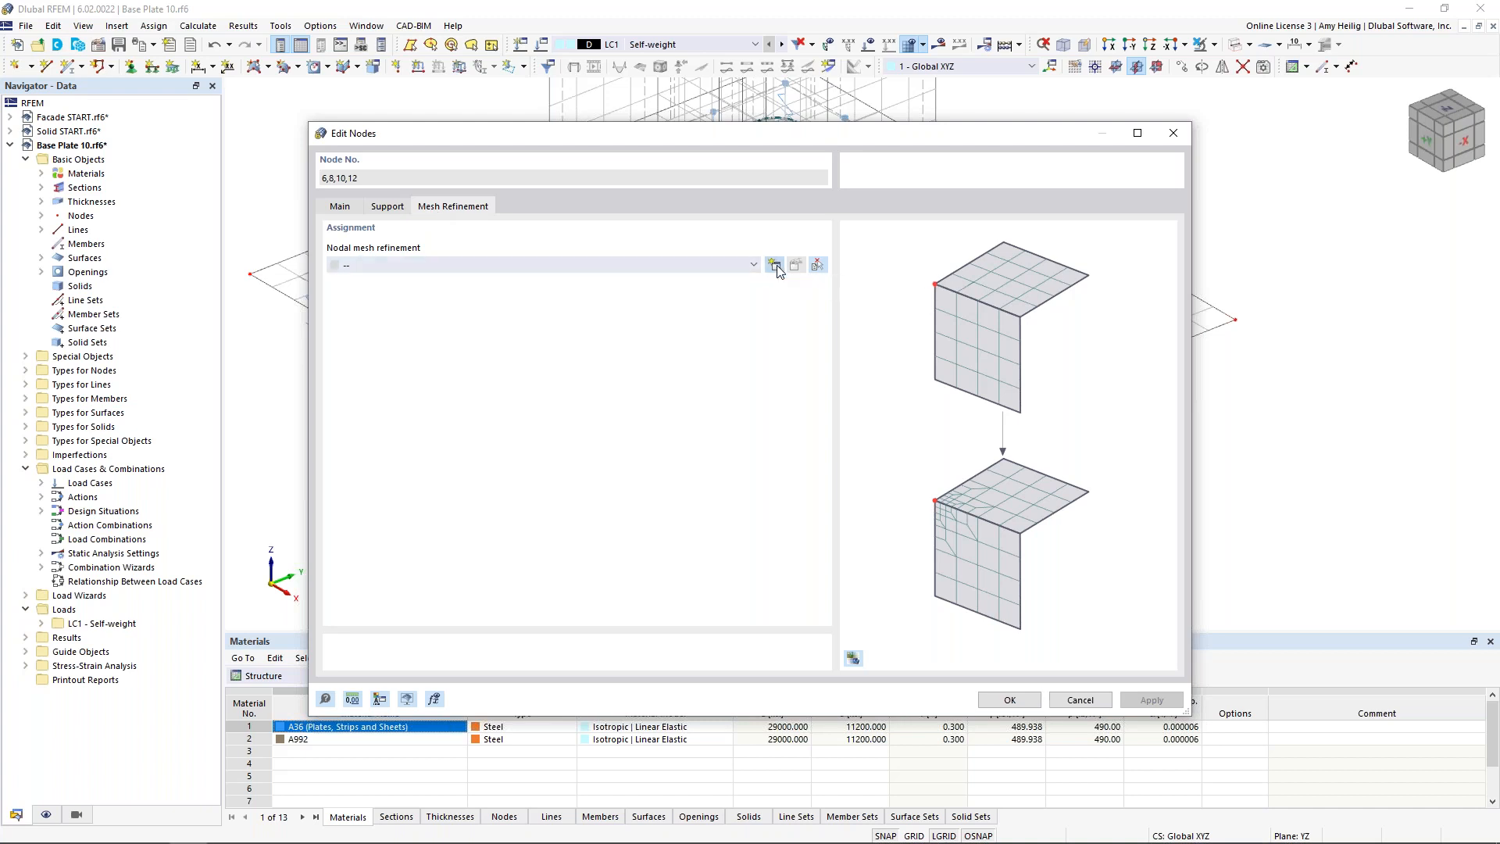
left_click(772, 289)
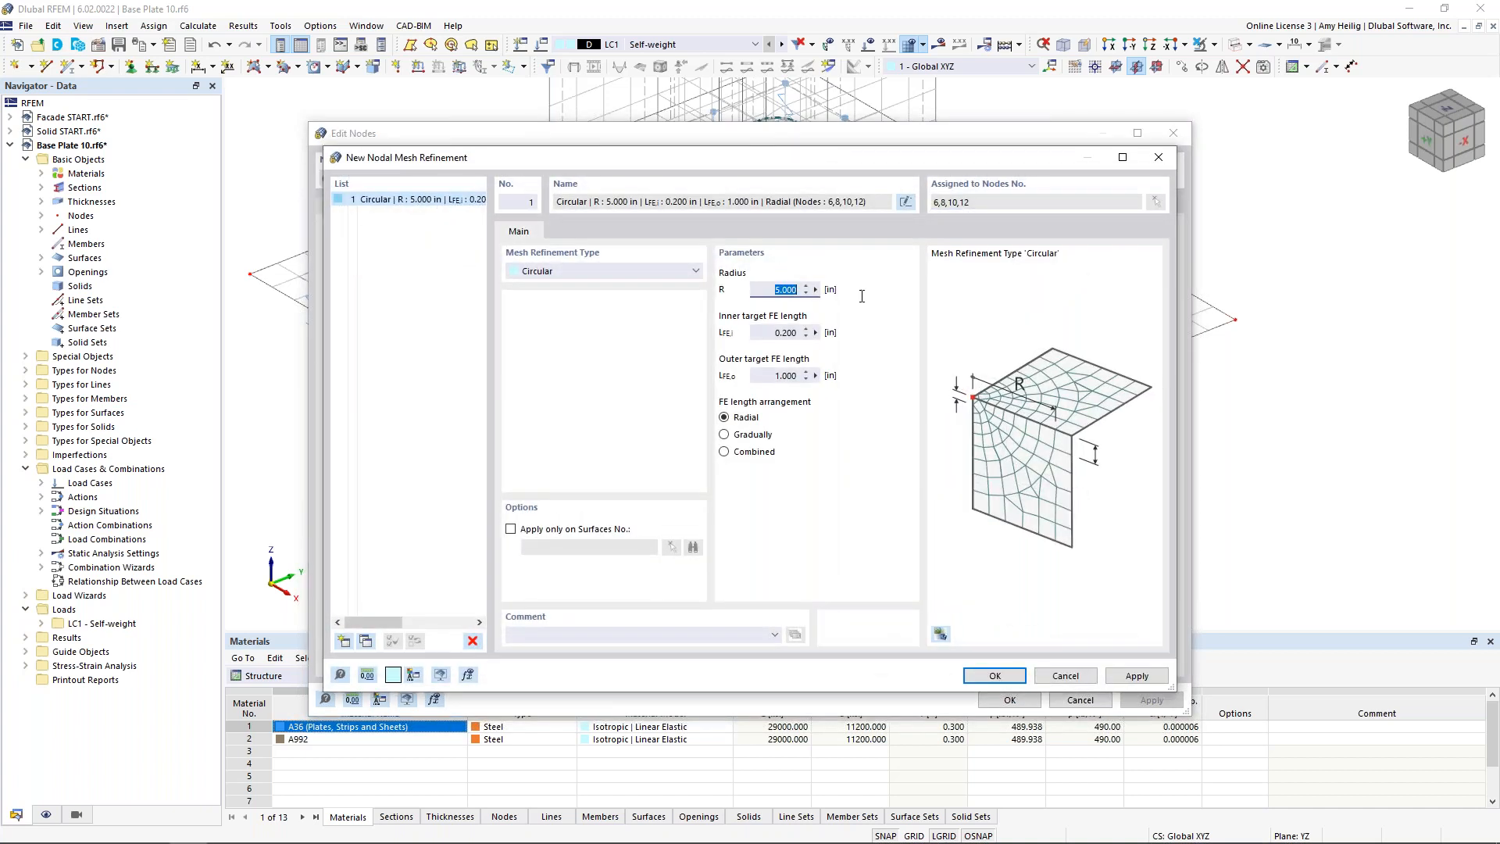
type("3.0")
left_click(757, 329)
type("0")
left_click(995, 675)
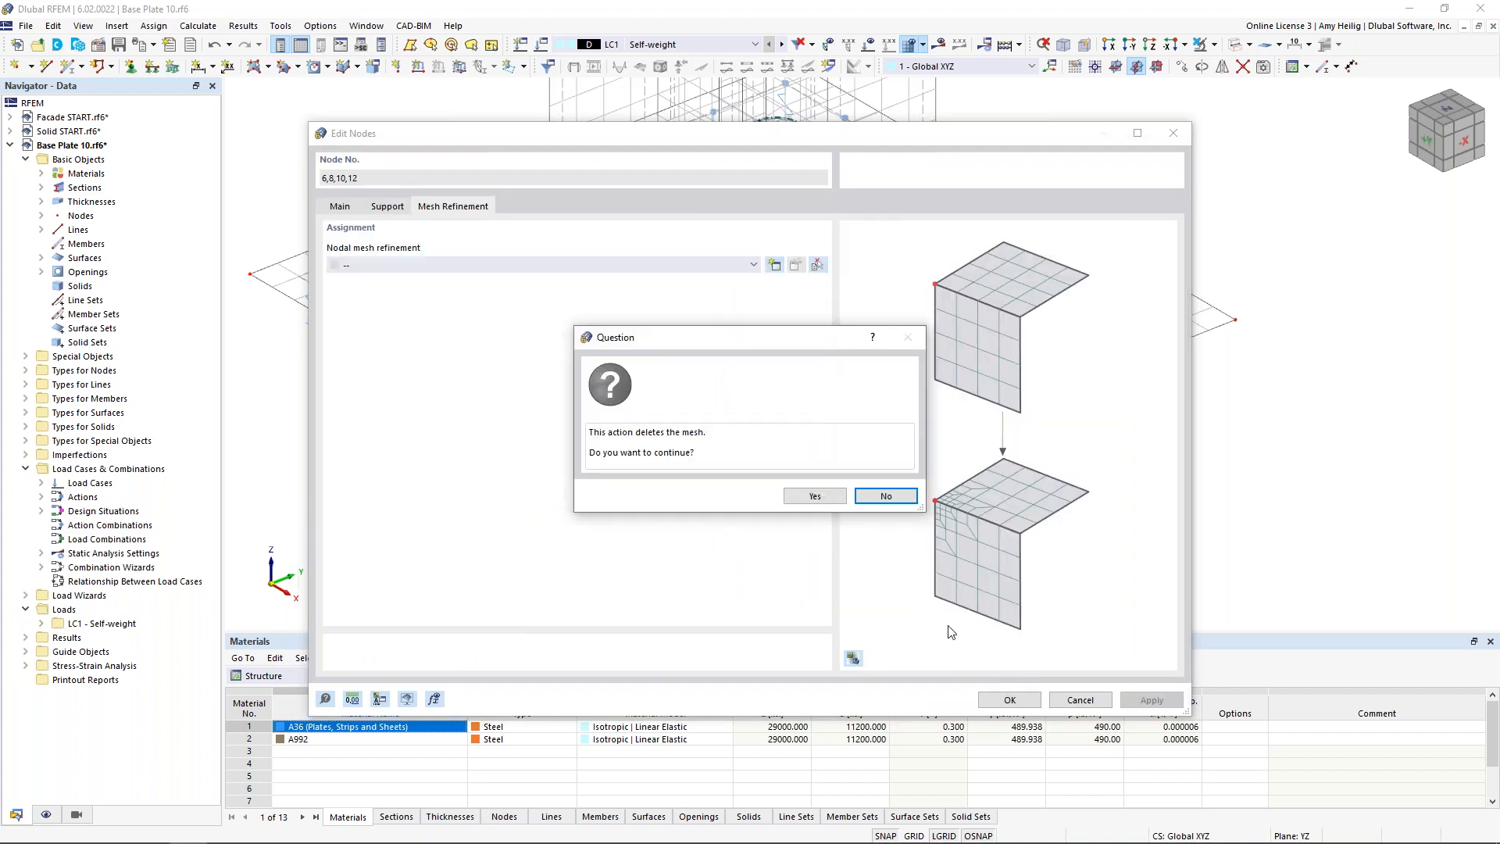
left_click(825, 499)
left_click(998, 702)
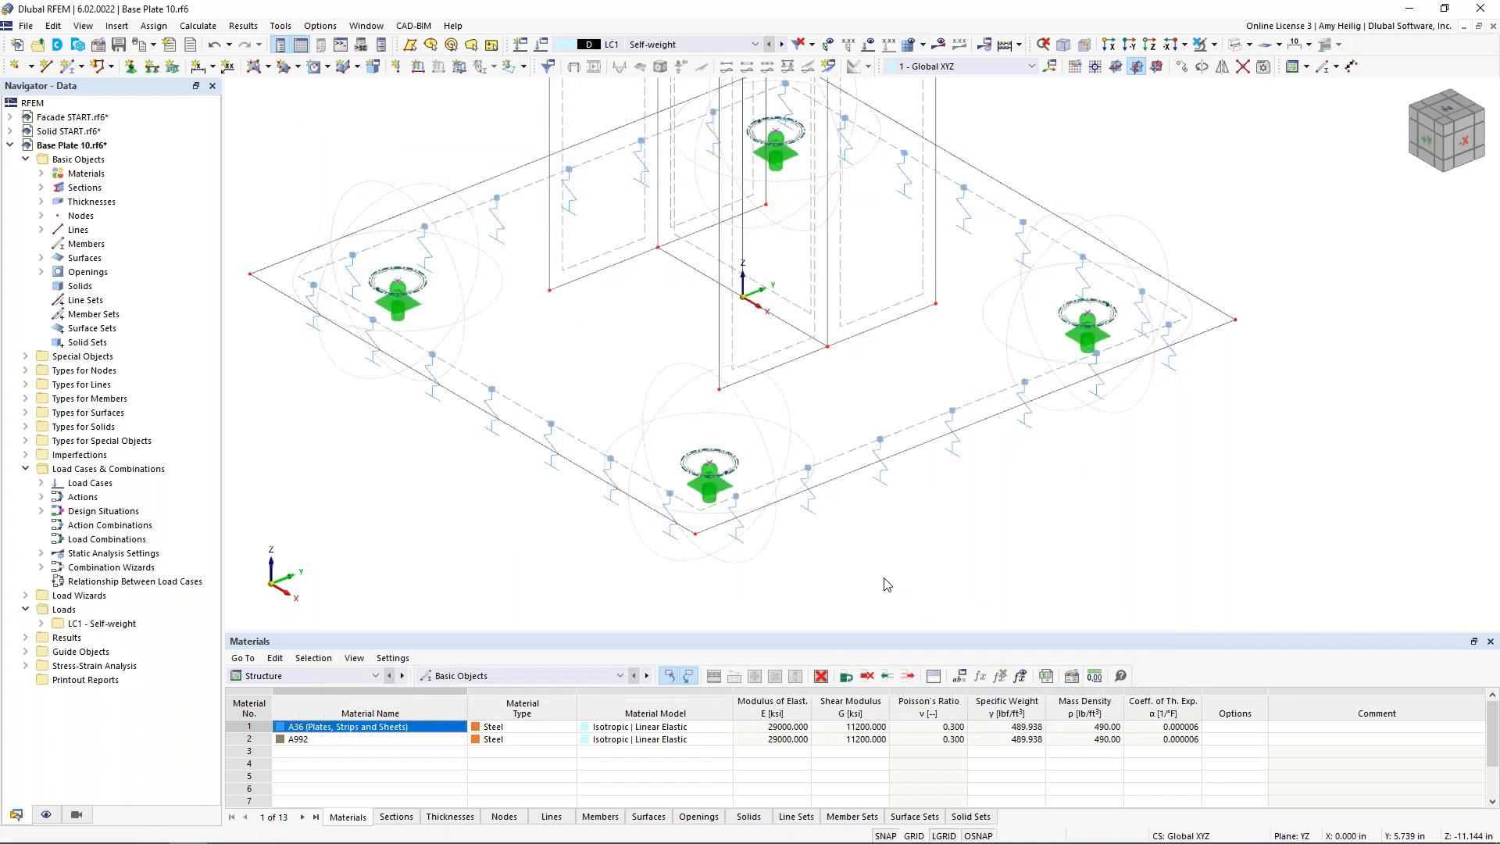
Assign a line mesh refinement with a target FE length of 0.2 in to the five lines where the column meets the base plate.
scroll(797, 463, "down", 1)
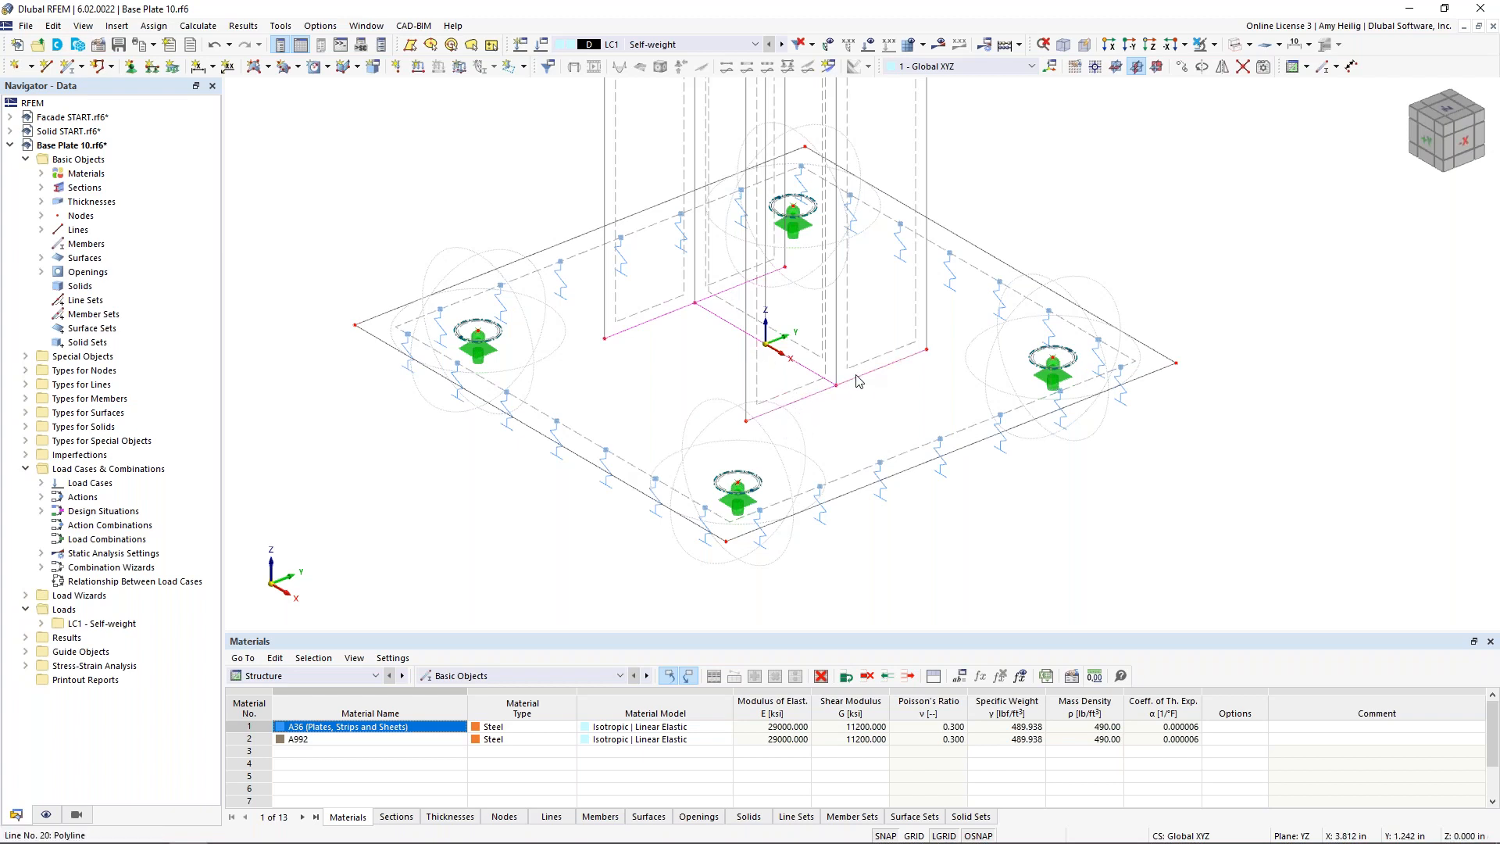
double_click(659, 323)
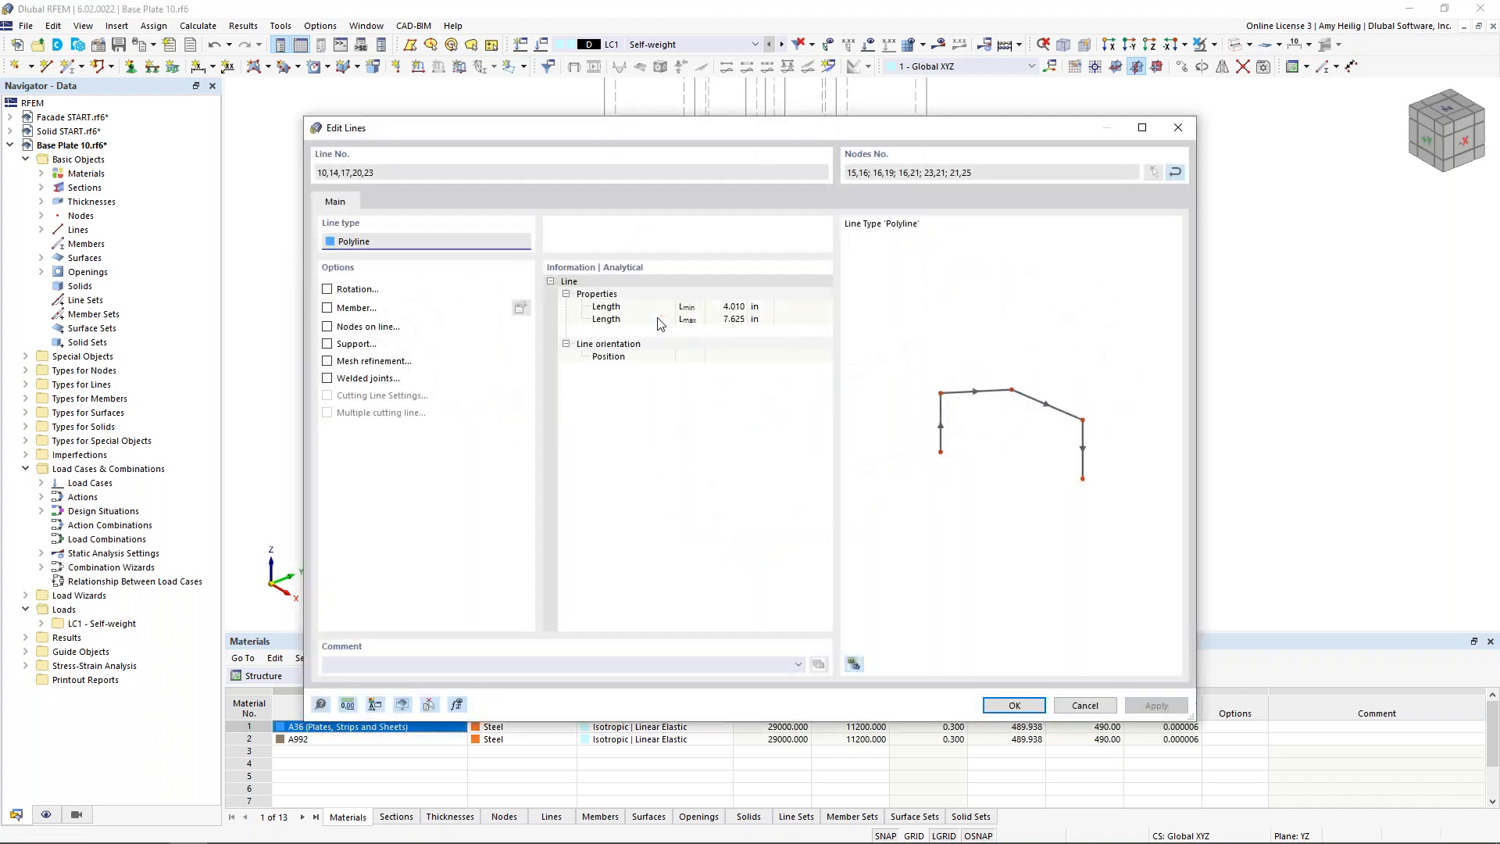
left_click(328, 362)
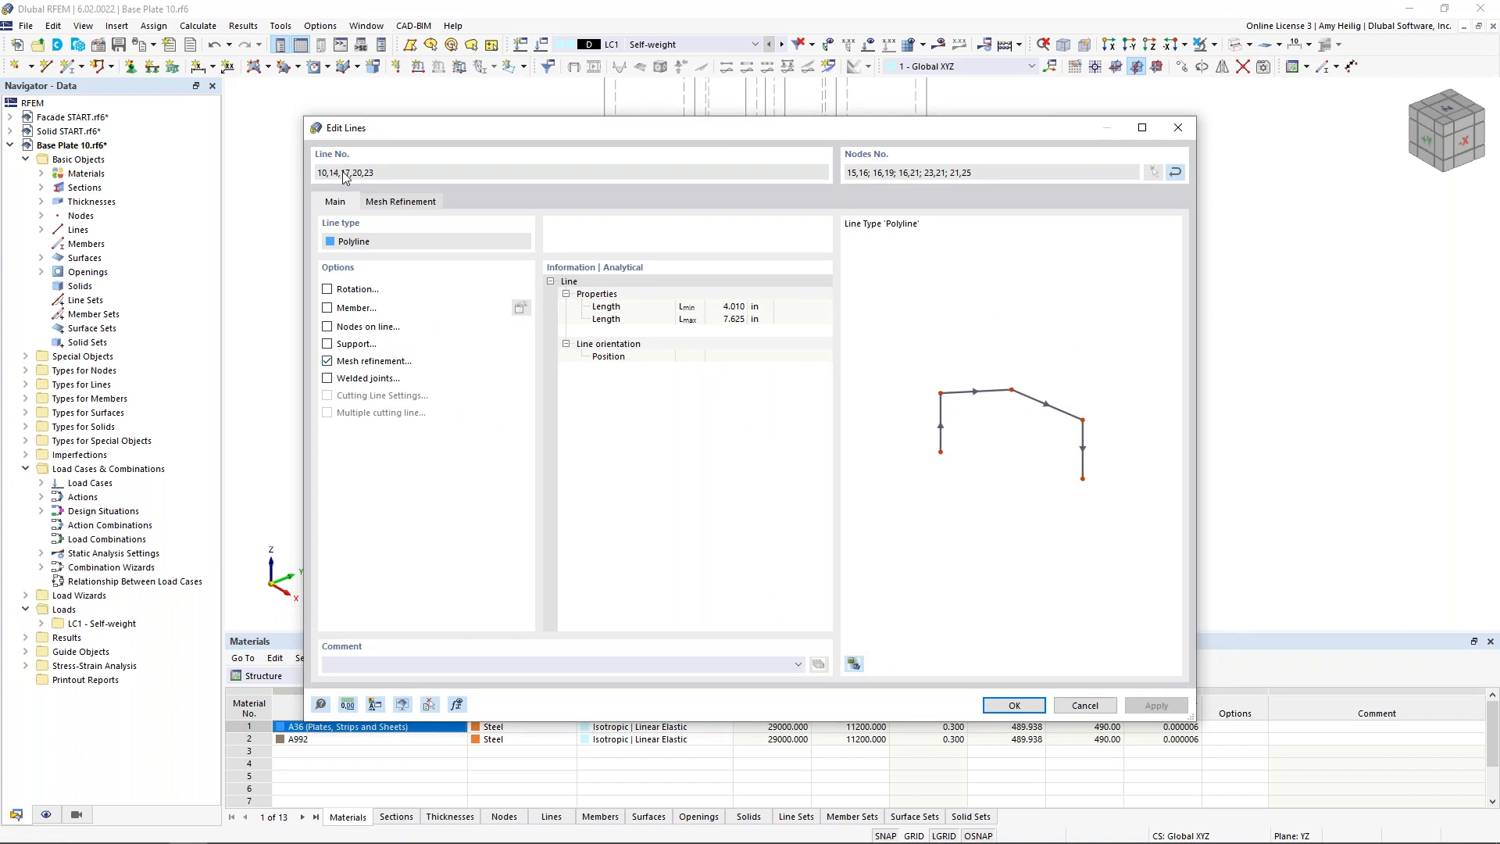
left_click(415, 203)
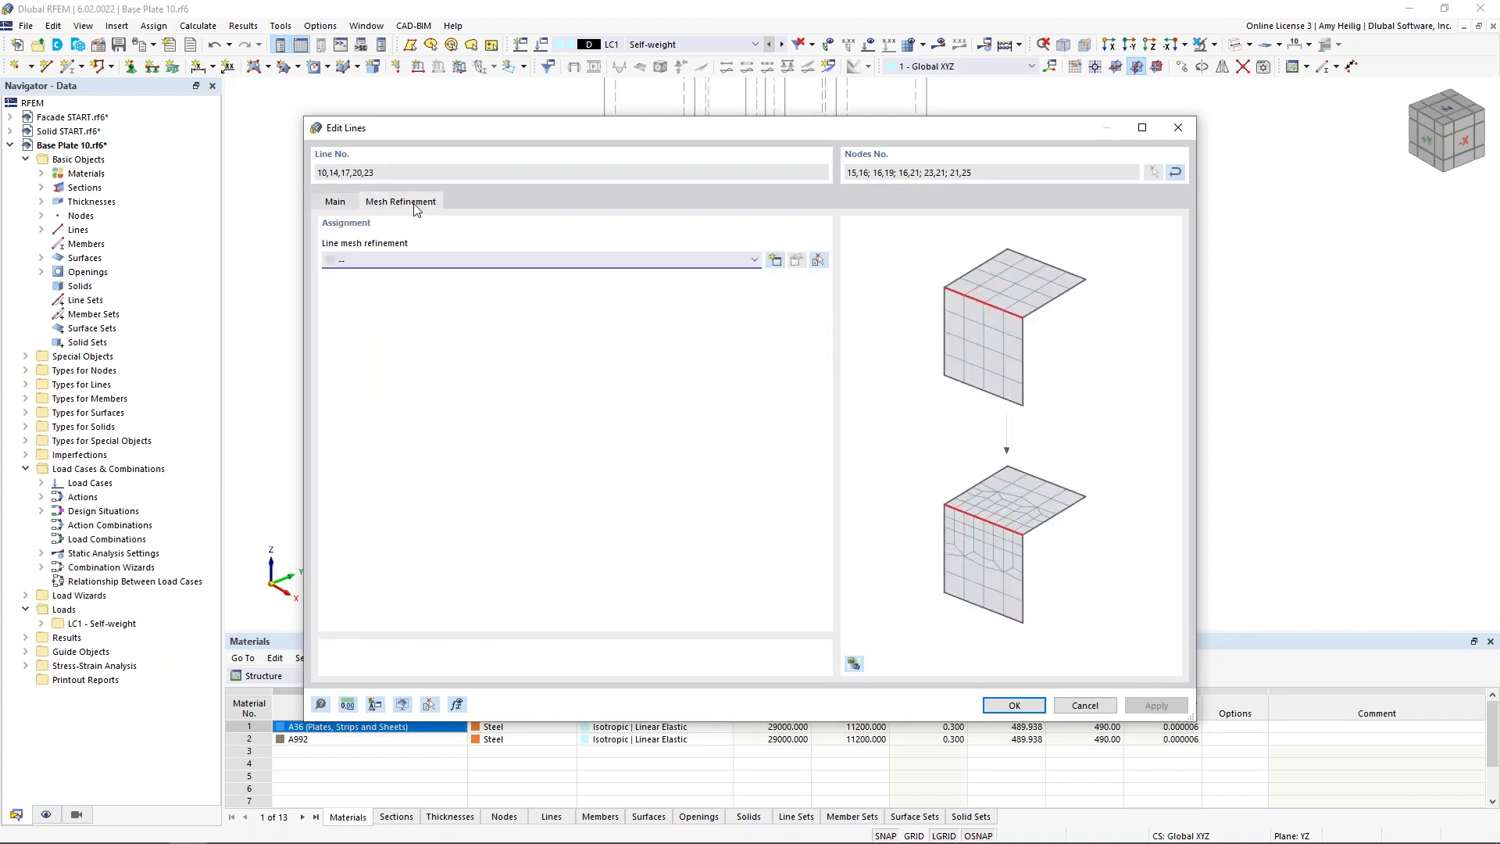
left_click(777, 262)
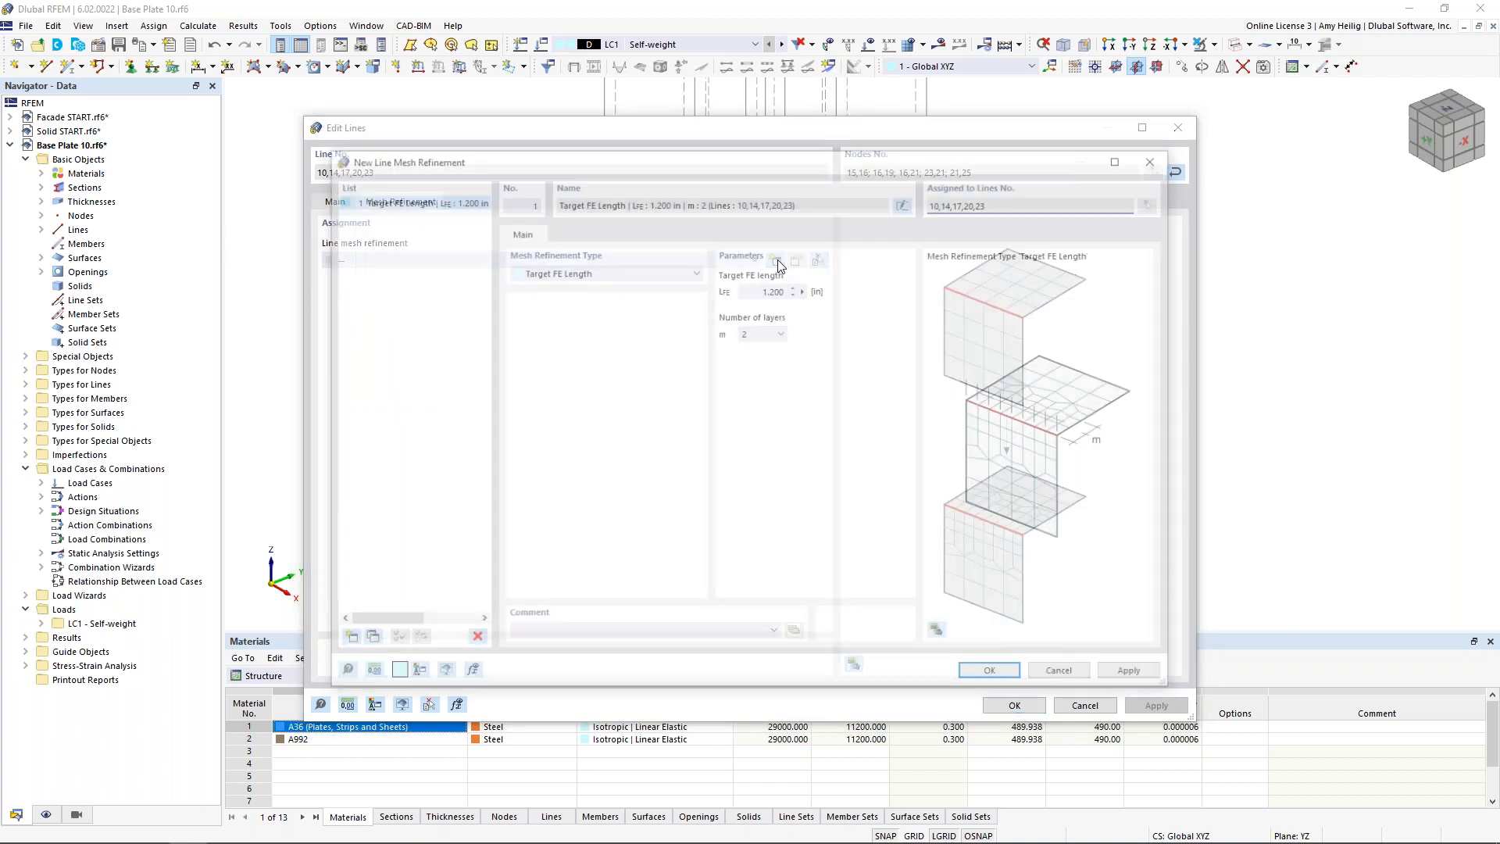
left_click(768, 290)
double_click(768, 290)
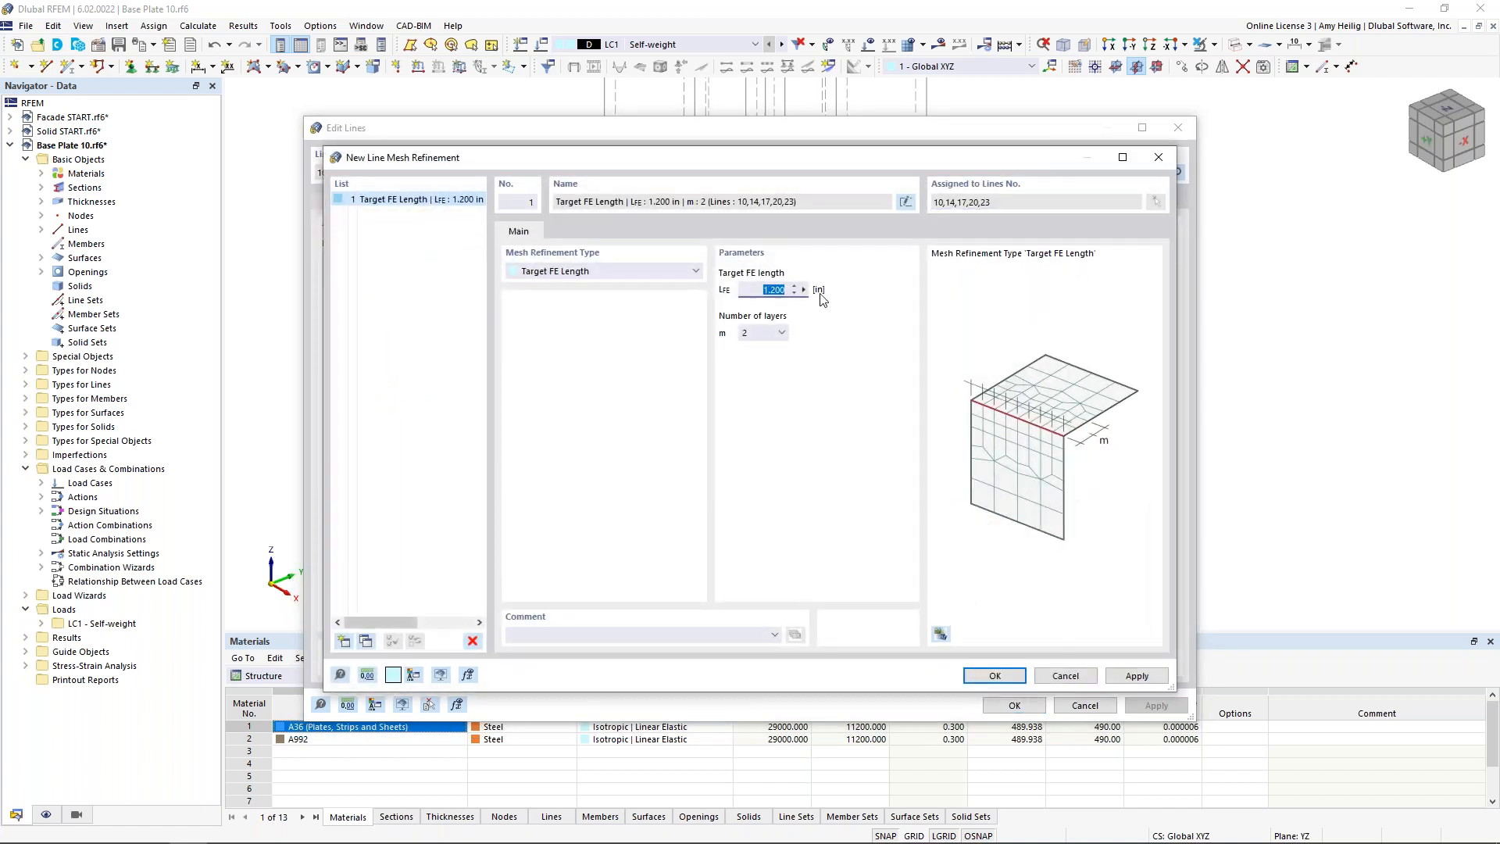
type("0.2")
left_click(995, 675)
left_click(1012, 705)
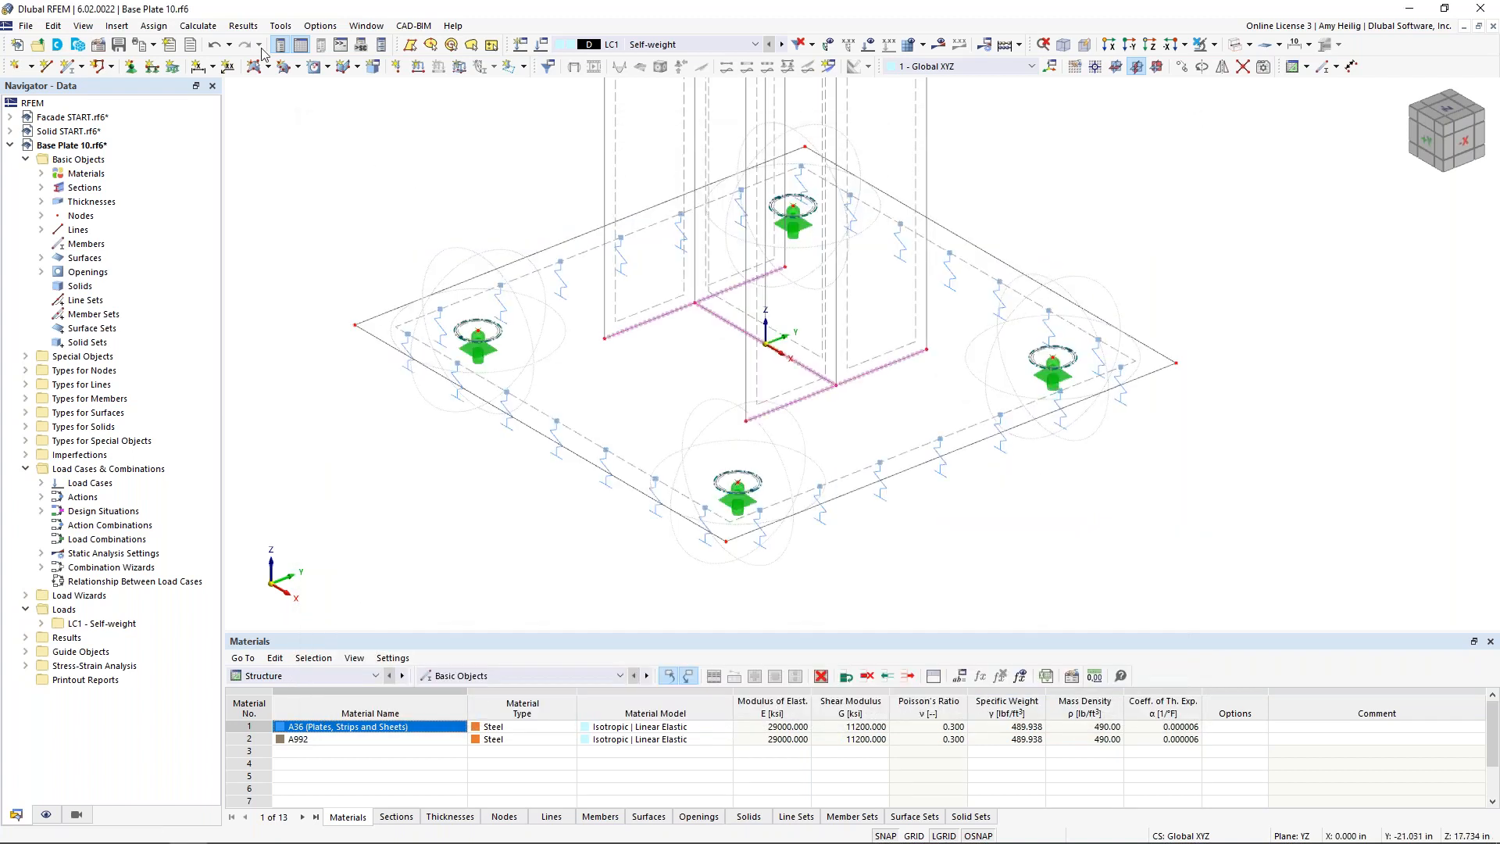
Generate the mesh with the new node and line refinements and examine it on the plate and column.
left_click(200, 28)
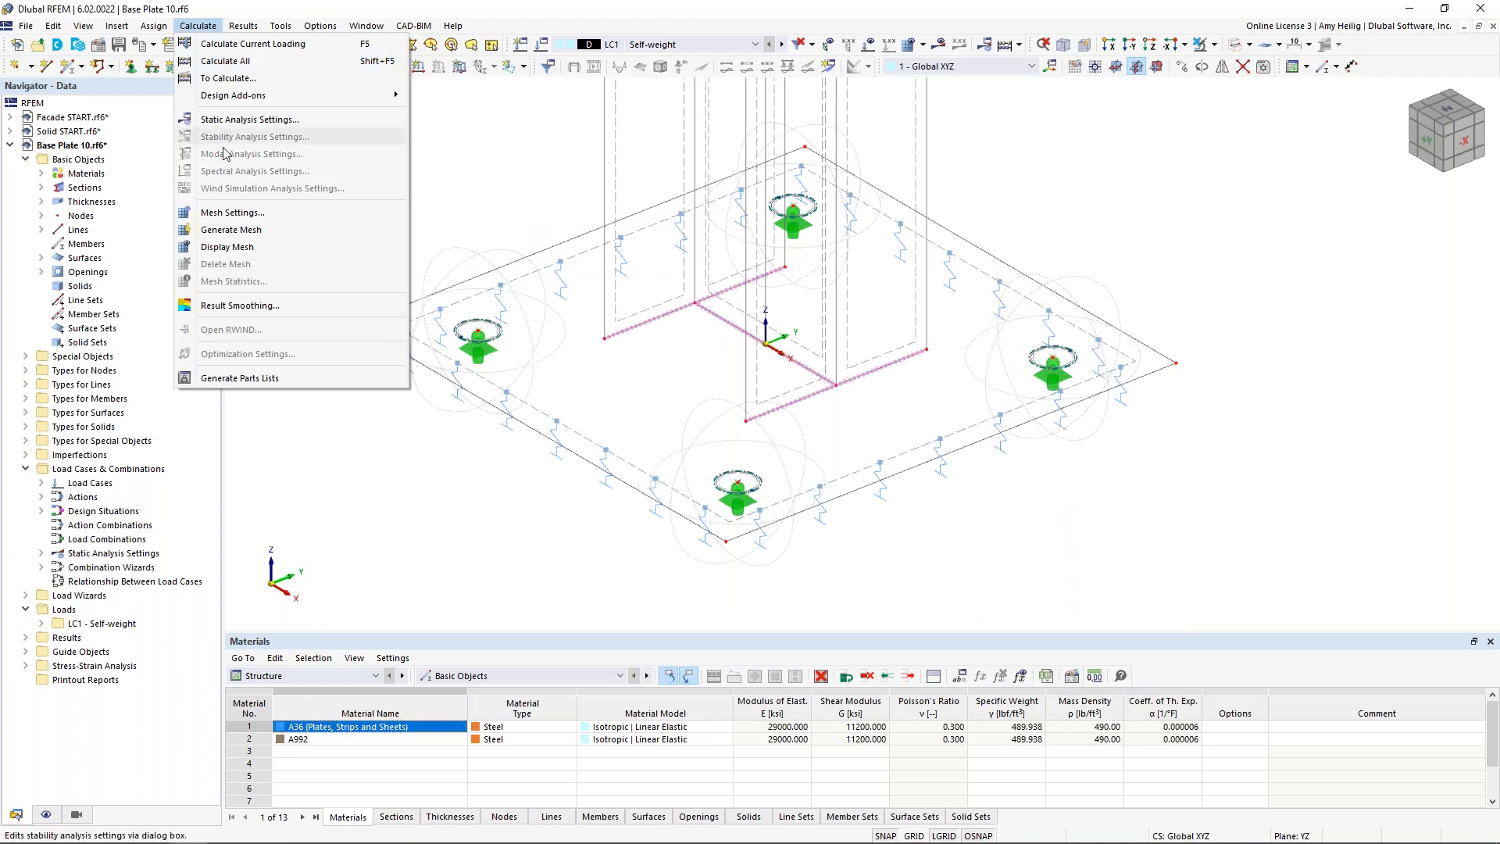
left_click(231, 230)
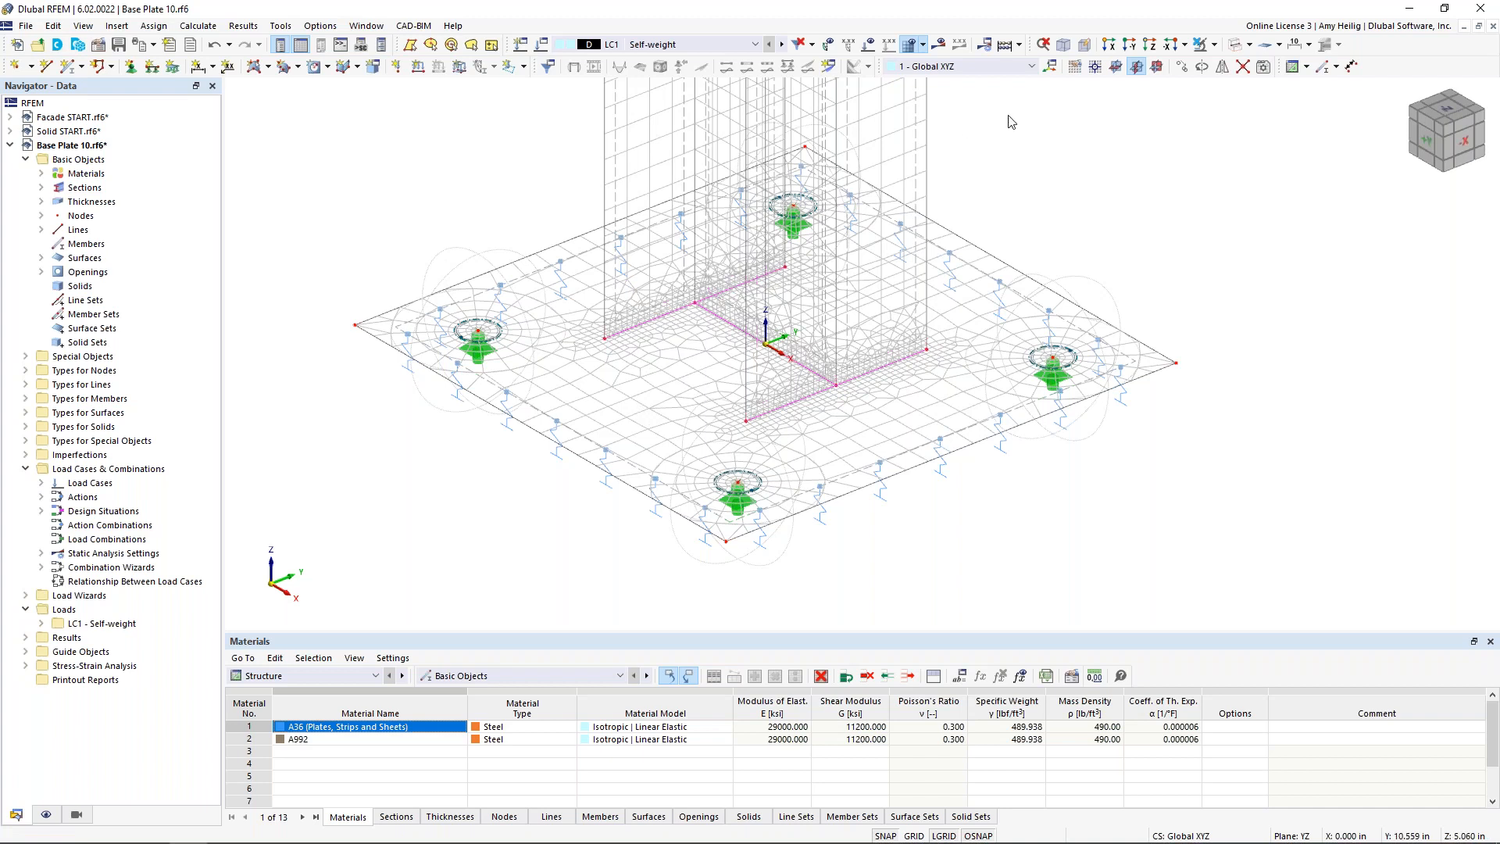
scroll(1016, 179, "down", 3)
middle_click_drag(995, 199, 804, 433)
middle_click_drag(900, 219, 887, 256)
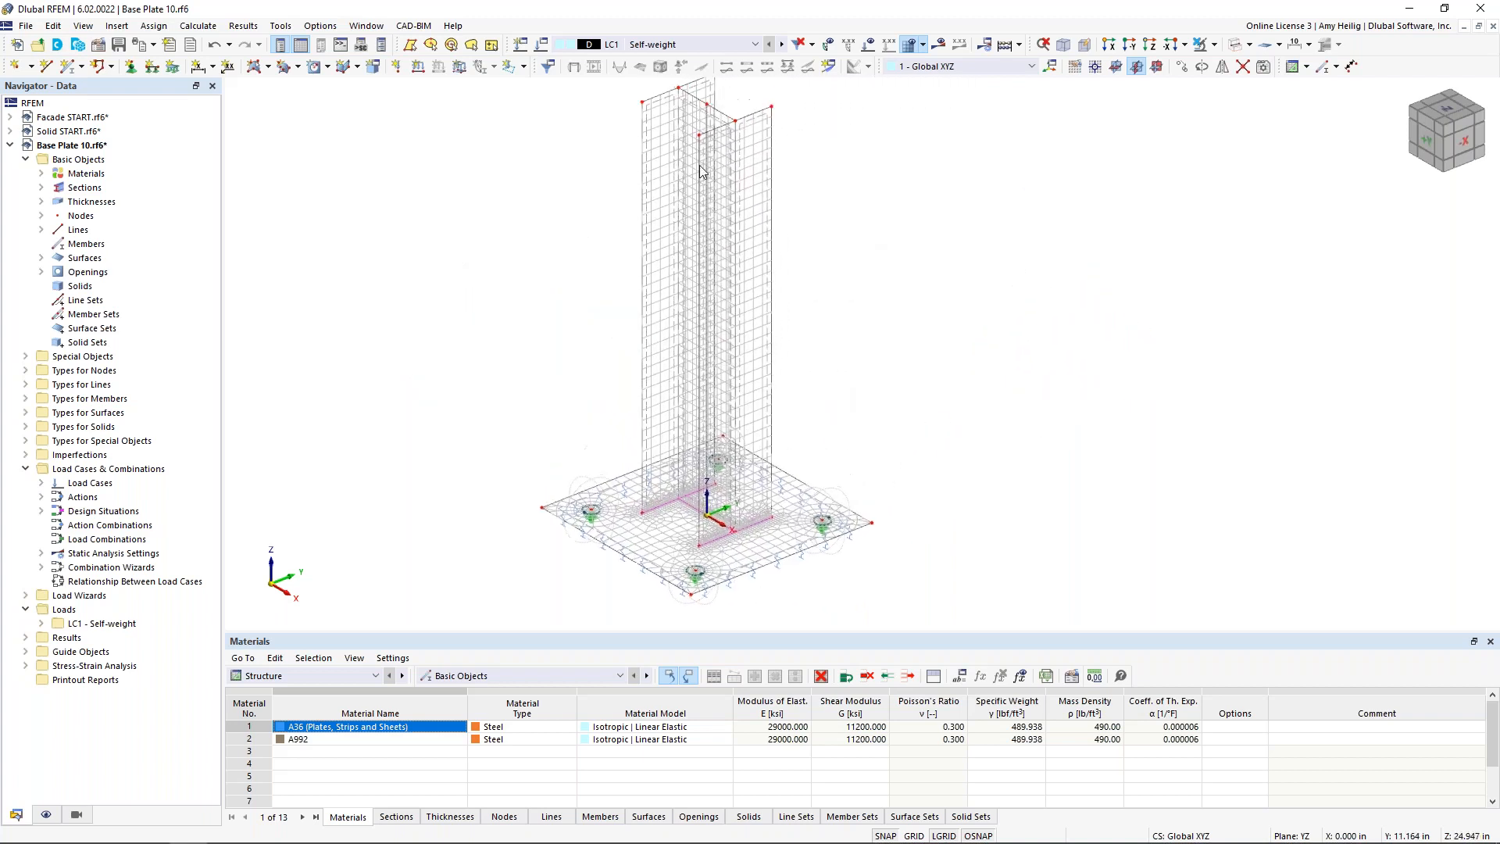
Rename load case LC1 to Dead and add load case LC2 named Live with the Live load action category.
left_click(539, 46)
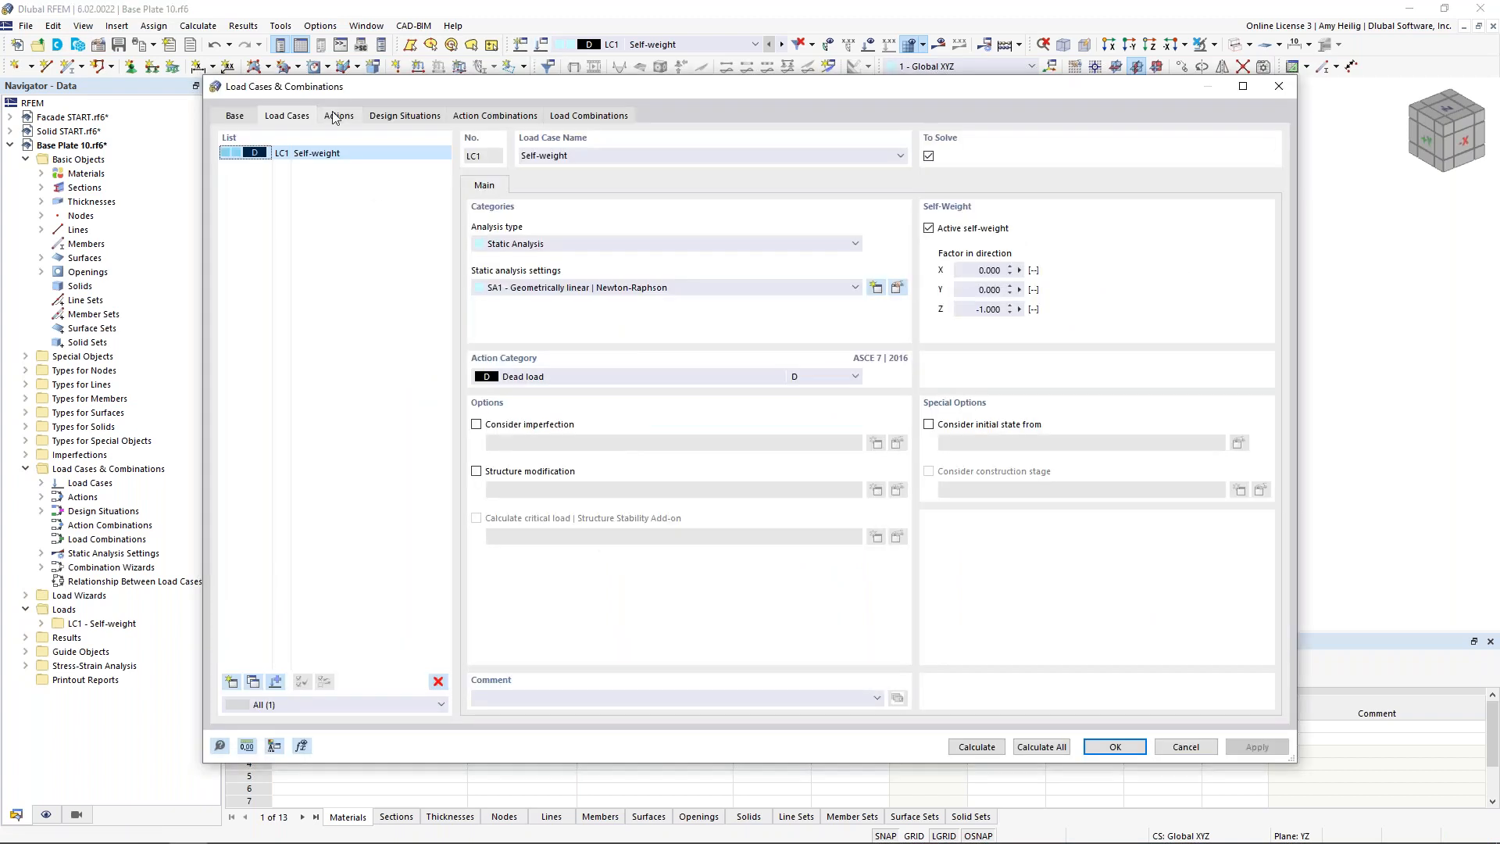
left_click(580, 157)
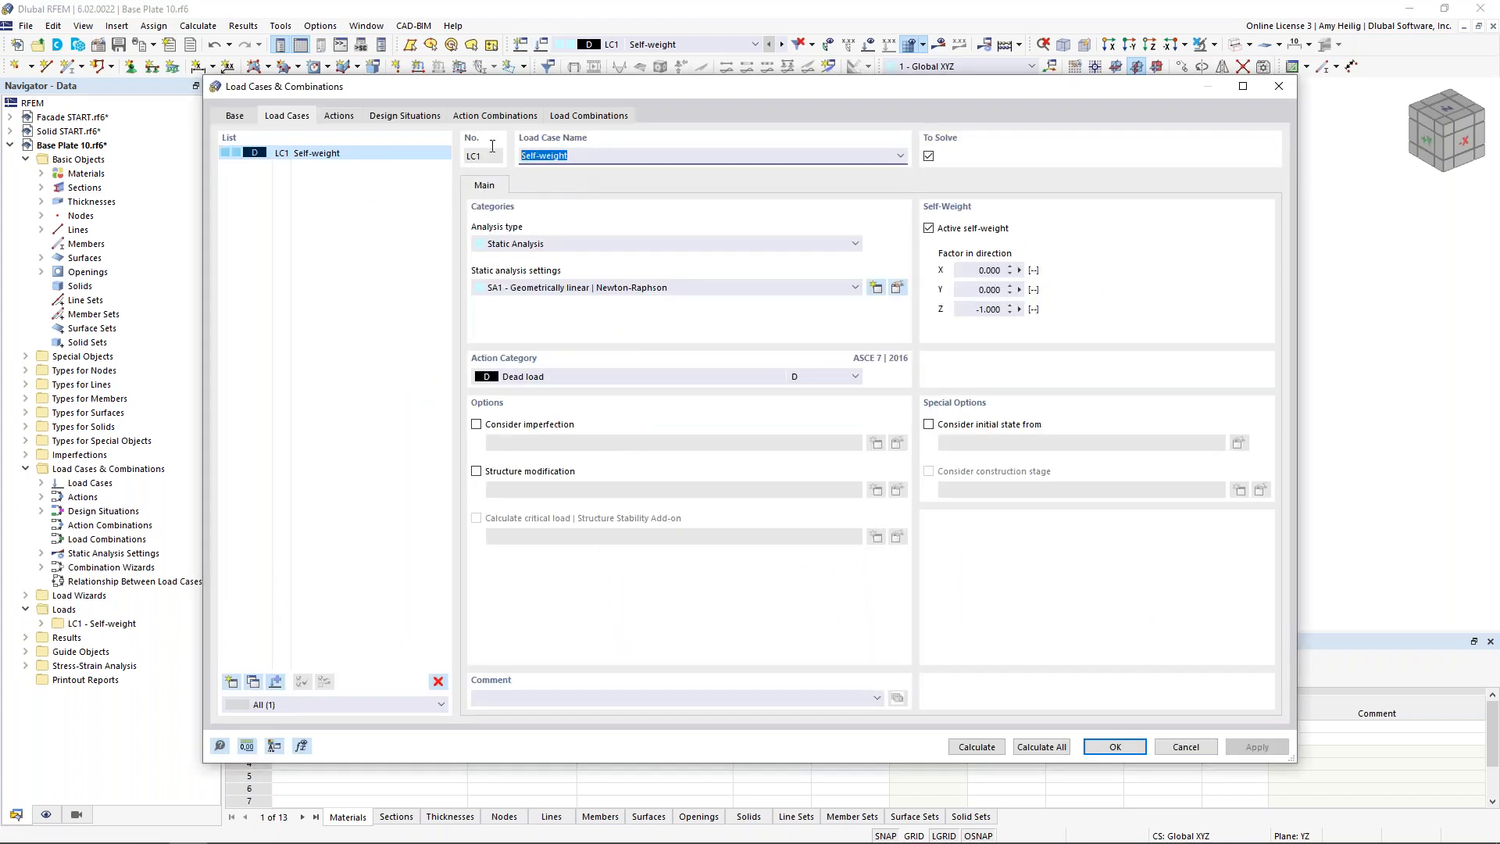
type("D")
left_click(232, 681)
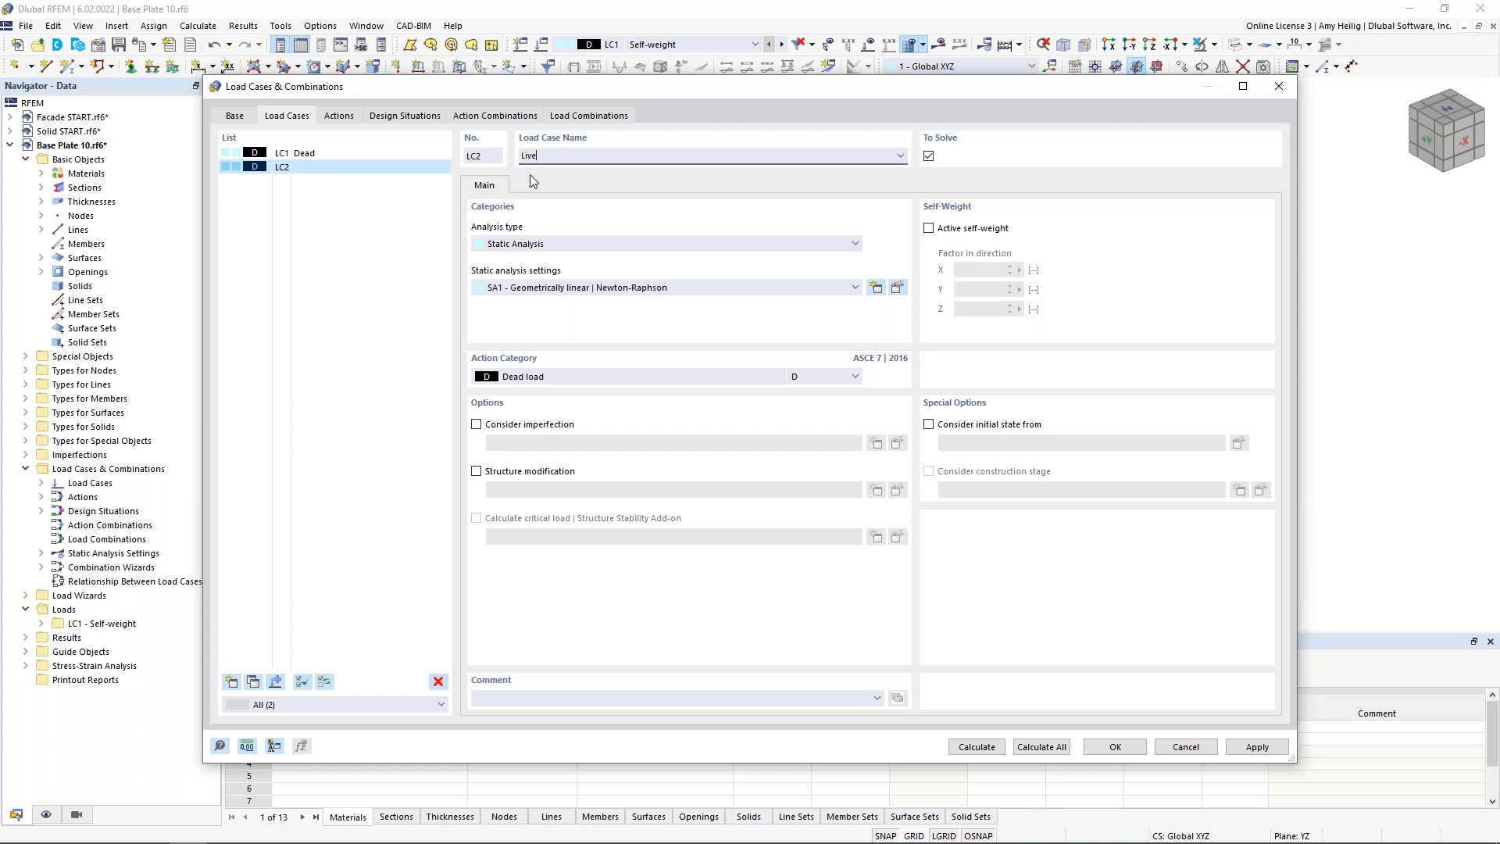
left_click(538, 378)
left_click(557, 463)
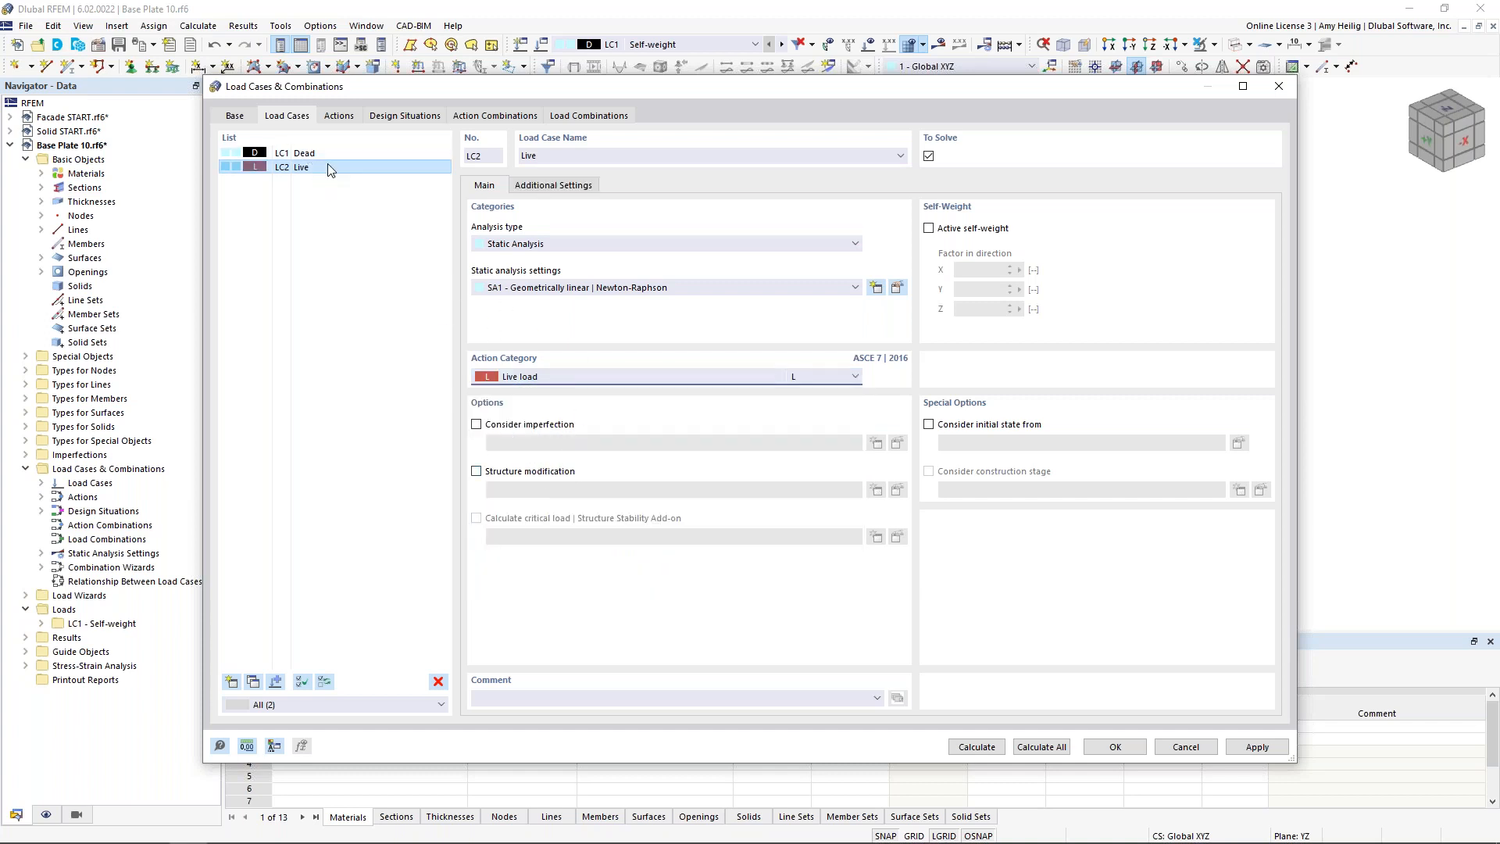
left_click(1133, 750)
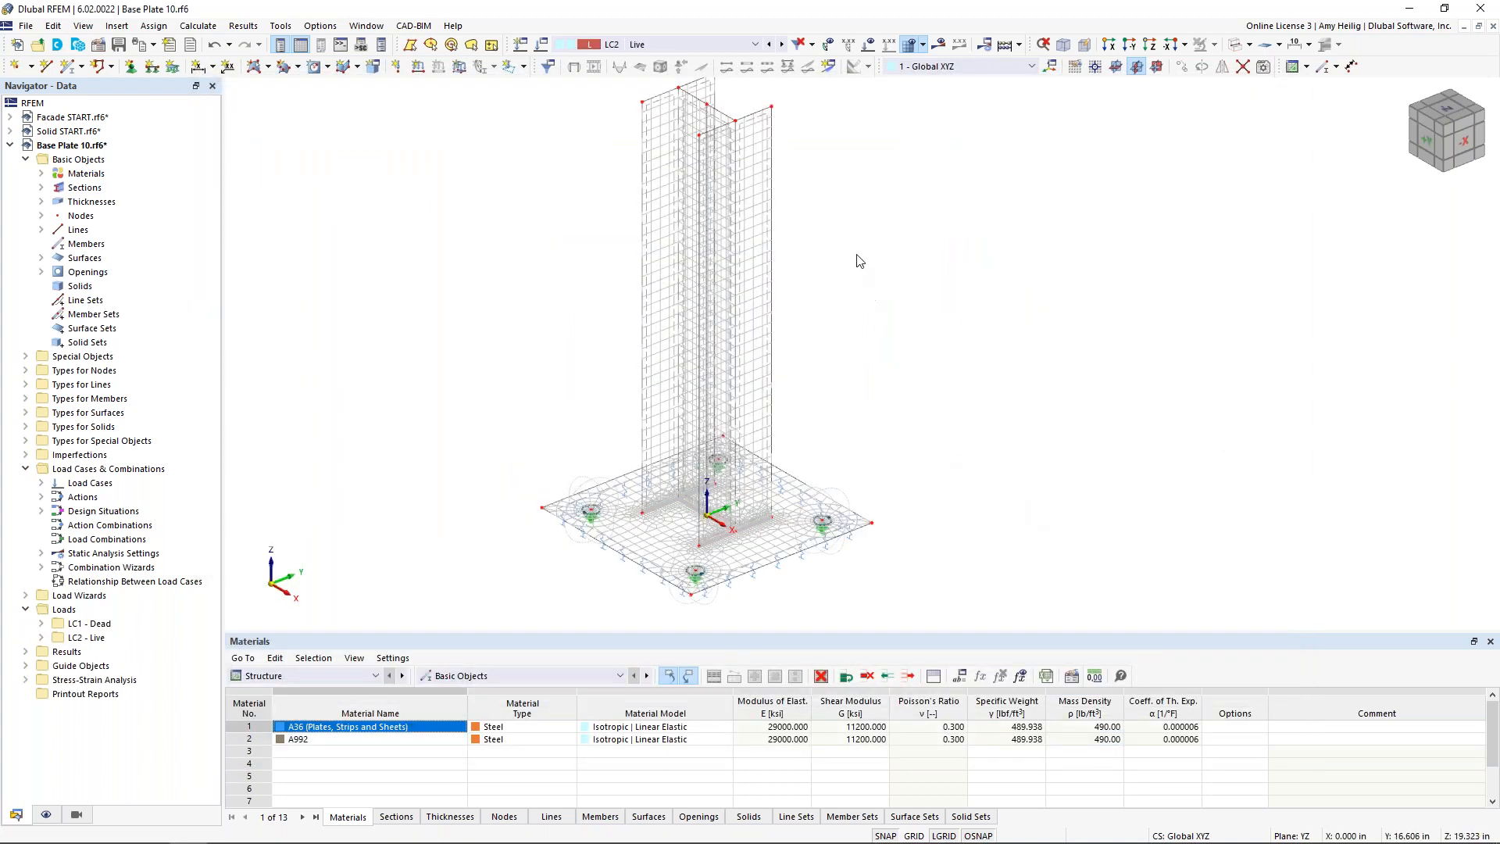
Create a rectangular surface with Rigid stiffness across the column's top, between opposite flange corners, accepting deletion of the mesh.
middle_click_drag(857, 264, 834, 321)
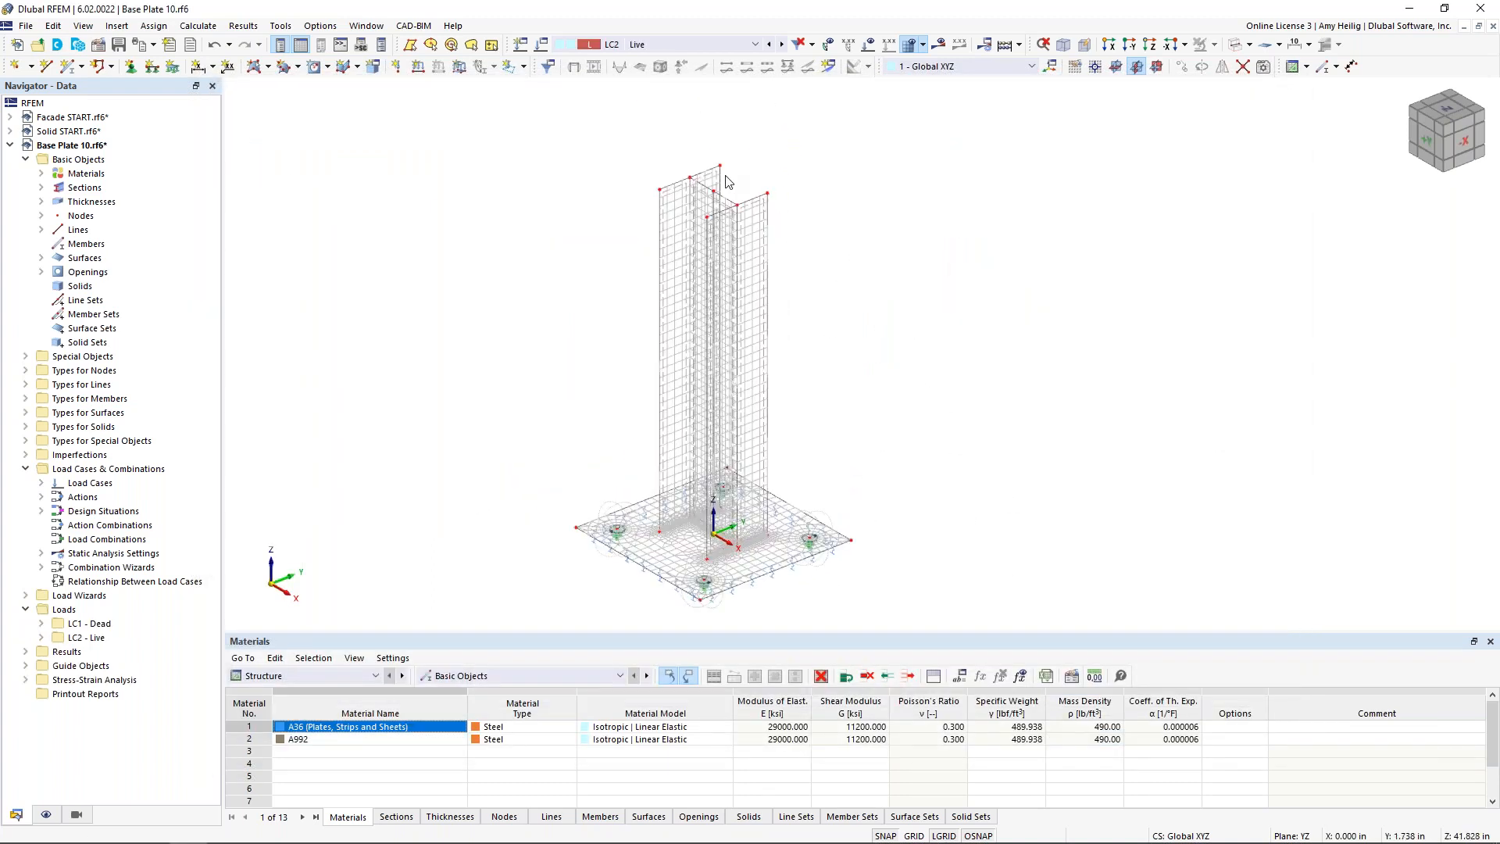
mouse_move(715, 193)
scroll(714, 188, "up", 1)
middle_click_drag(714, 193, 718, 234)
scroll(716, 227, "up", 5)
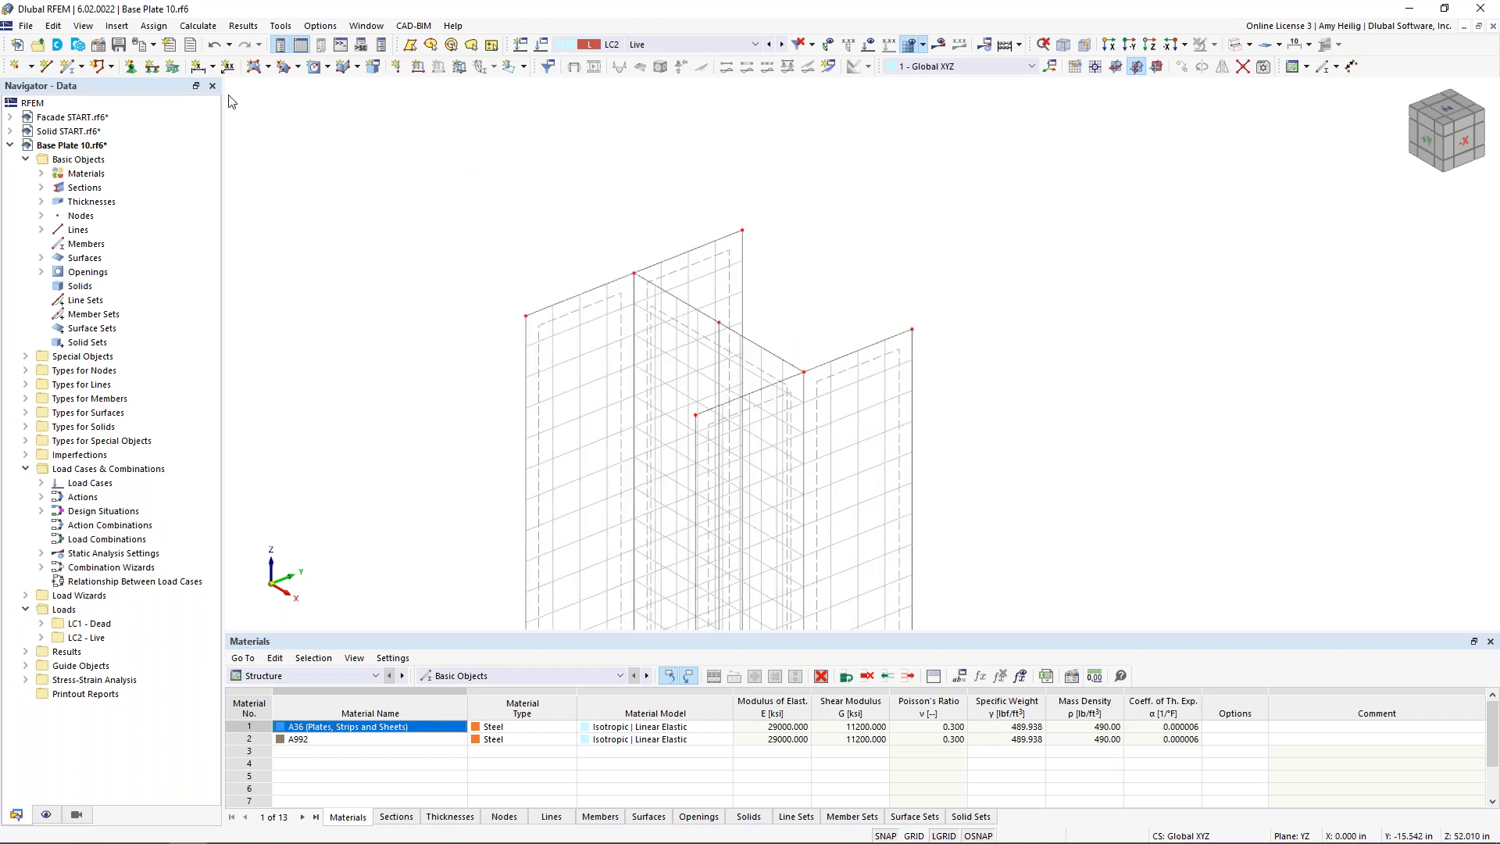
left_click(268, 67)
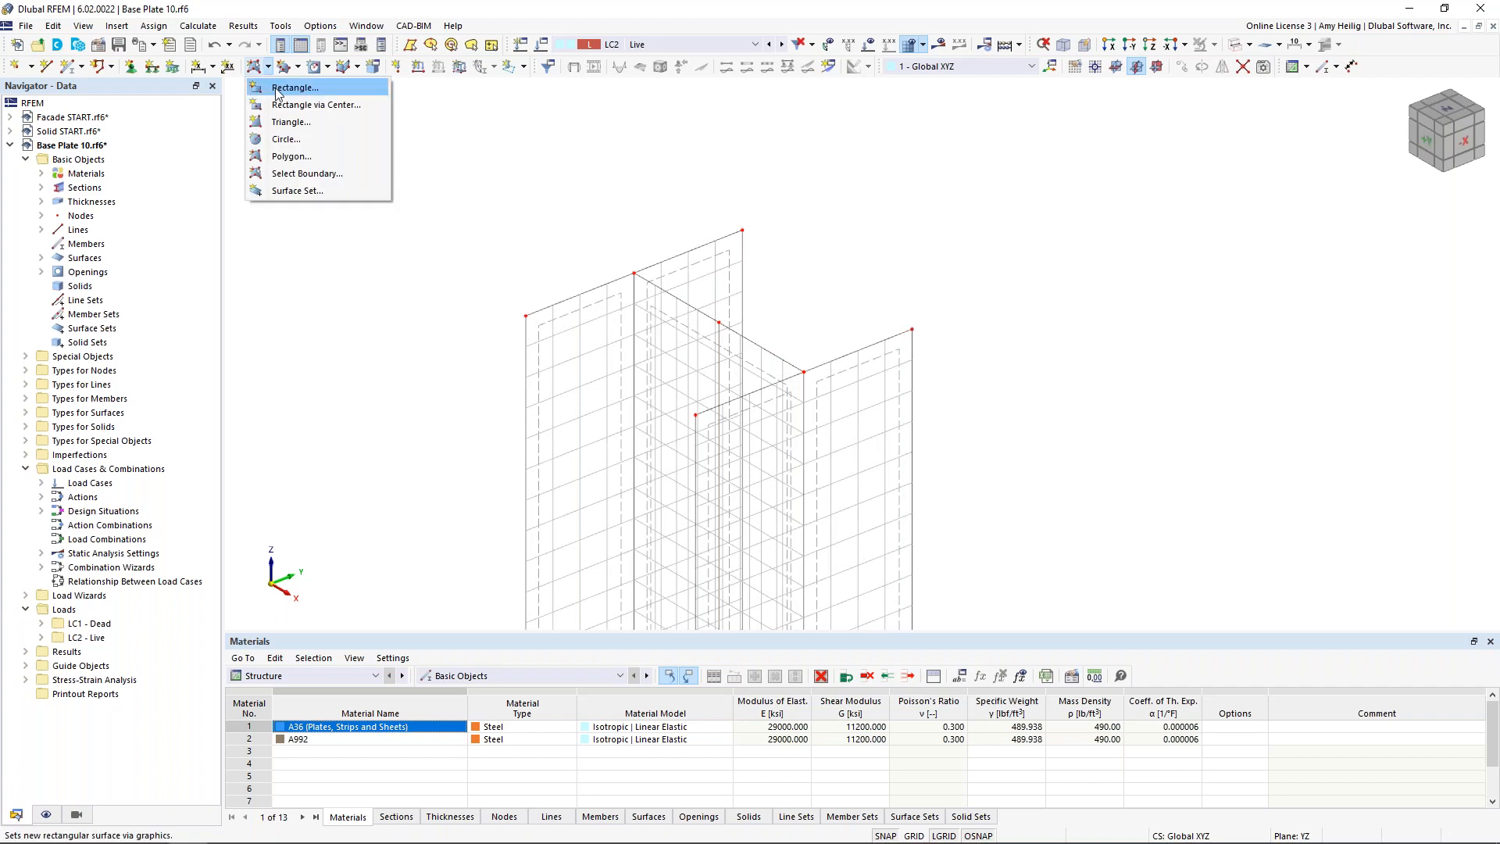
left_click(277, 89)
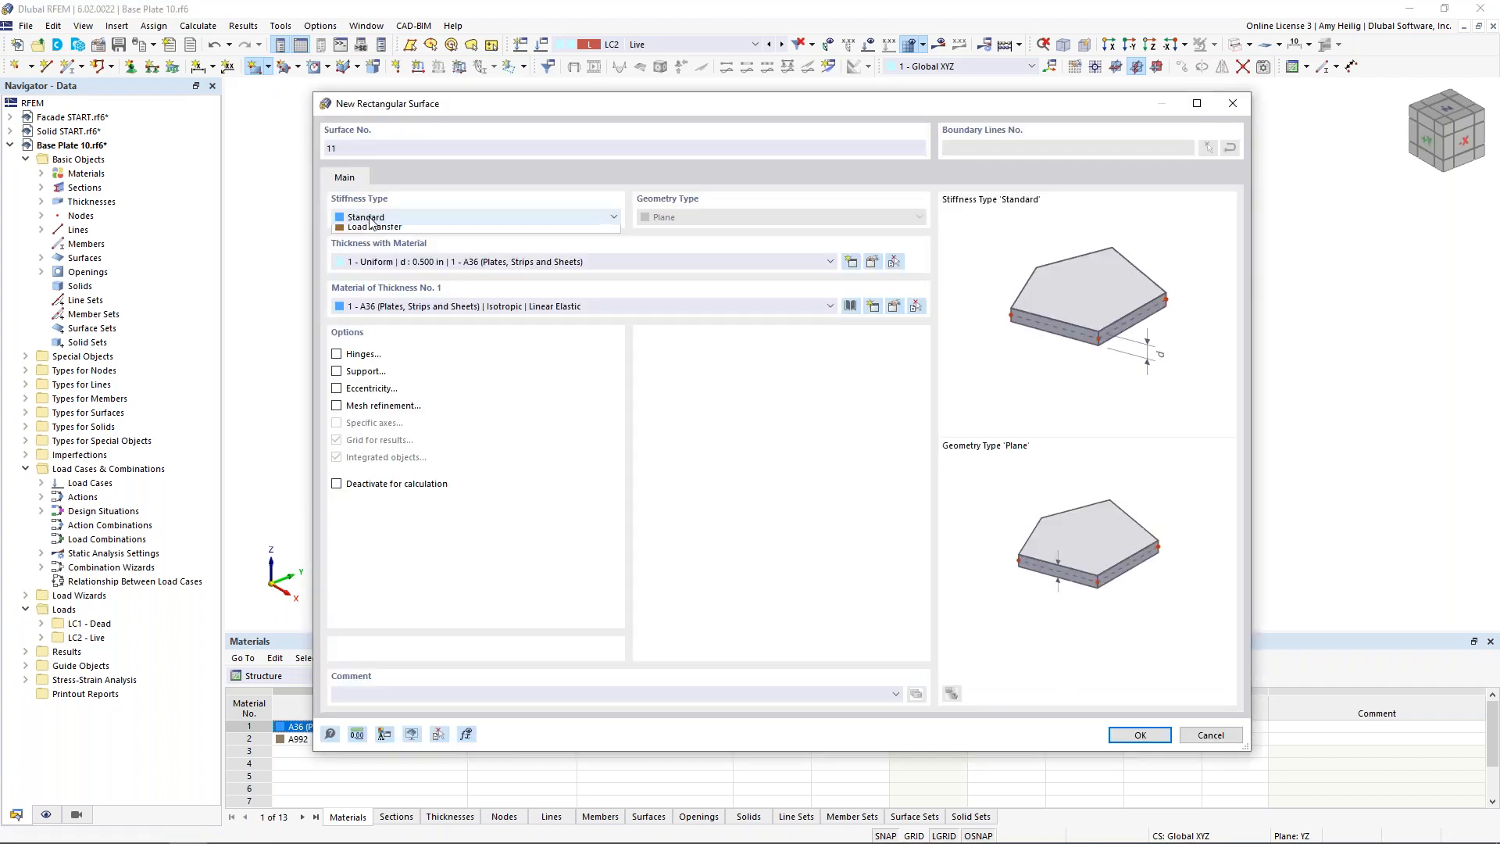
left_click(370, 220)
left_click(372, 252)
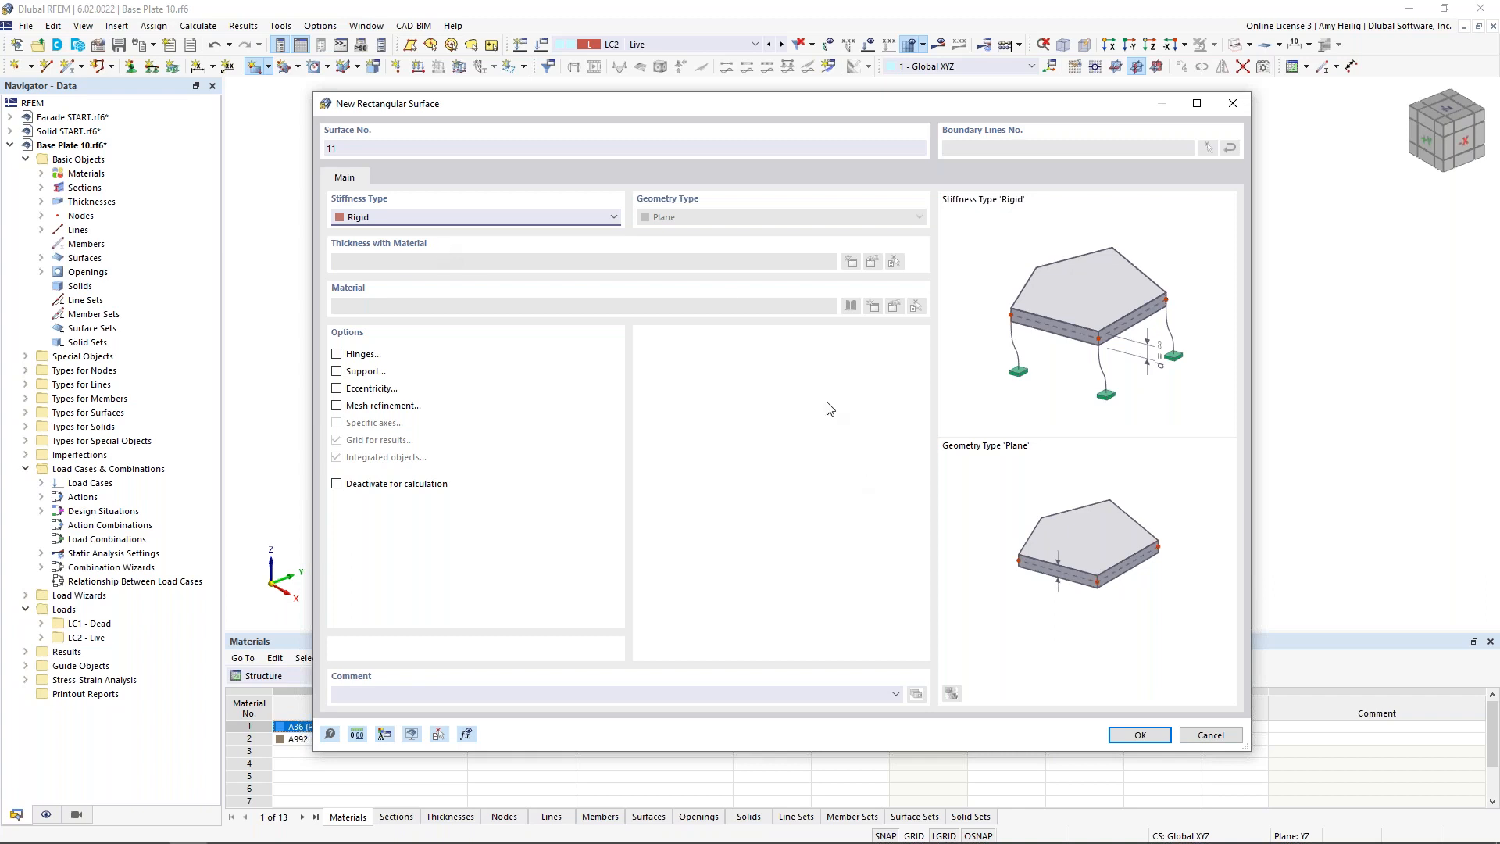
left_click(1137, 735)
left_click(526, 315)
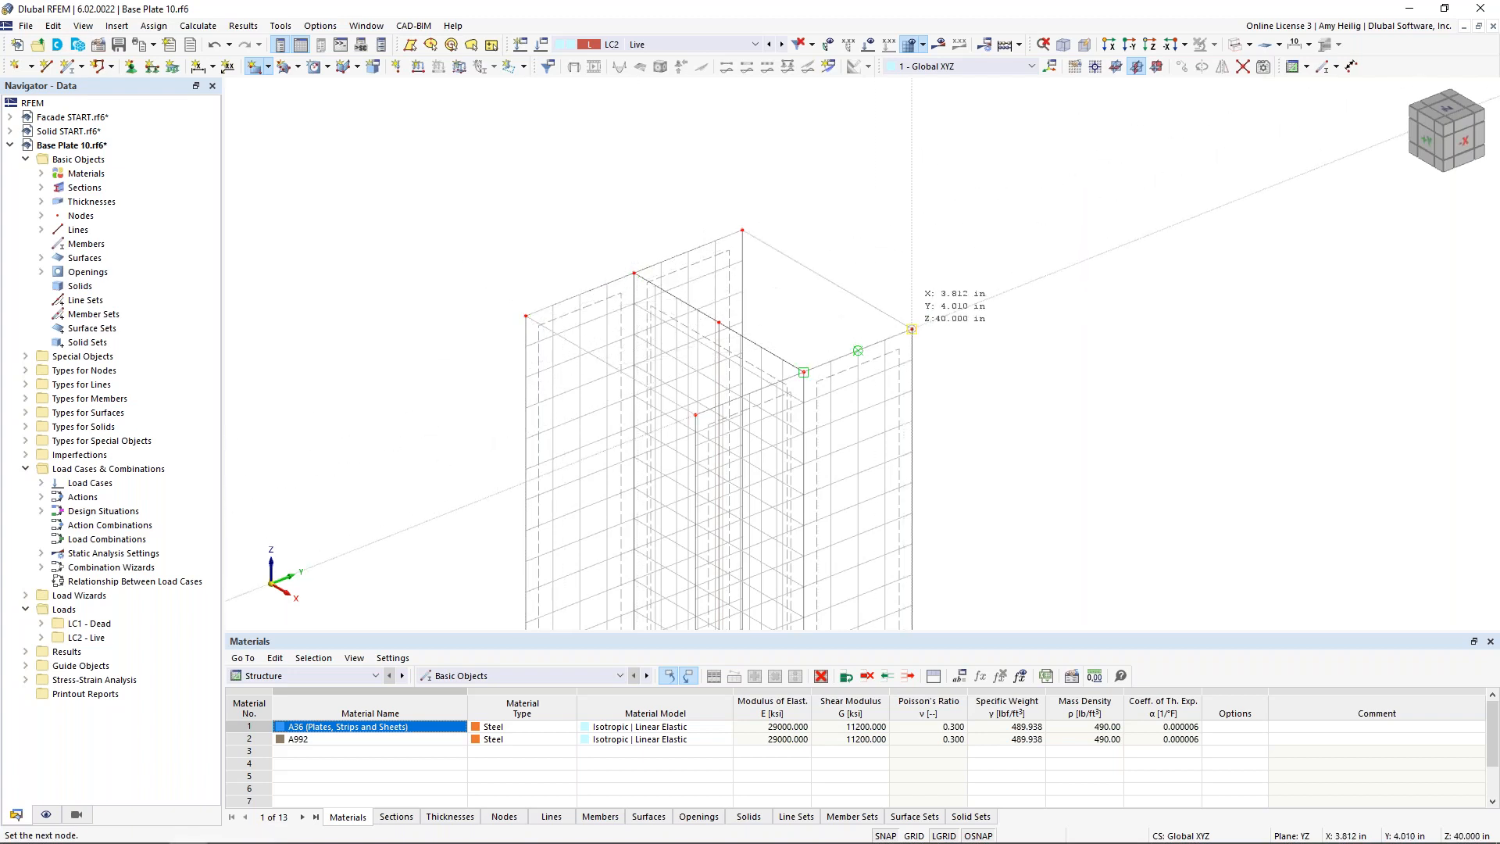
left_click(911, 329)
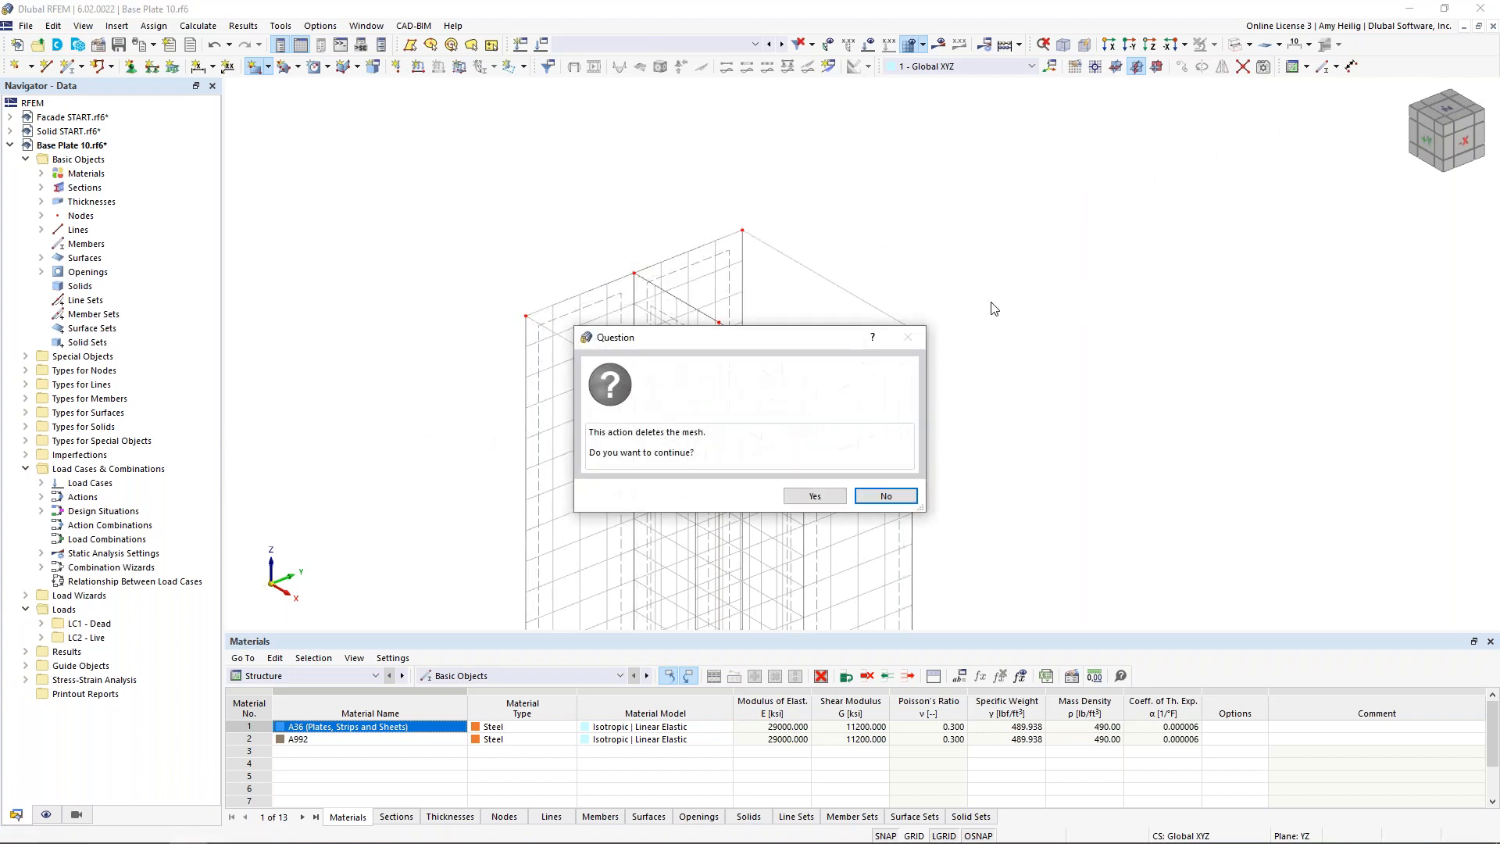
left_click(815, 497)
Switch the model display to a shaded transparent rendering of the column and its rigid top surface.
left_click(1236, 51)
left_click(1236, 52)
scroll(1015, 332, "down", 2)
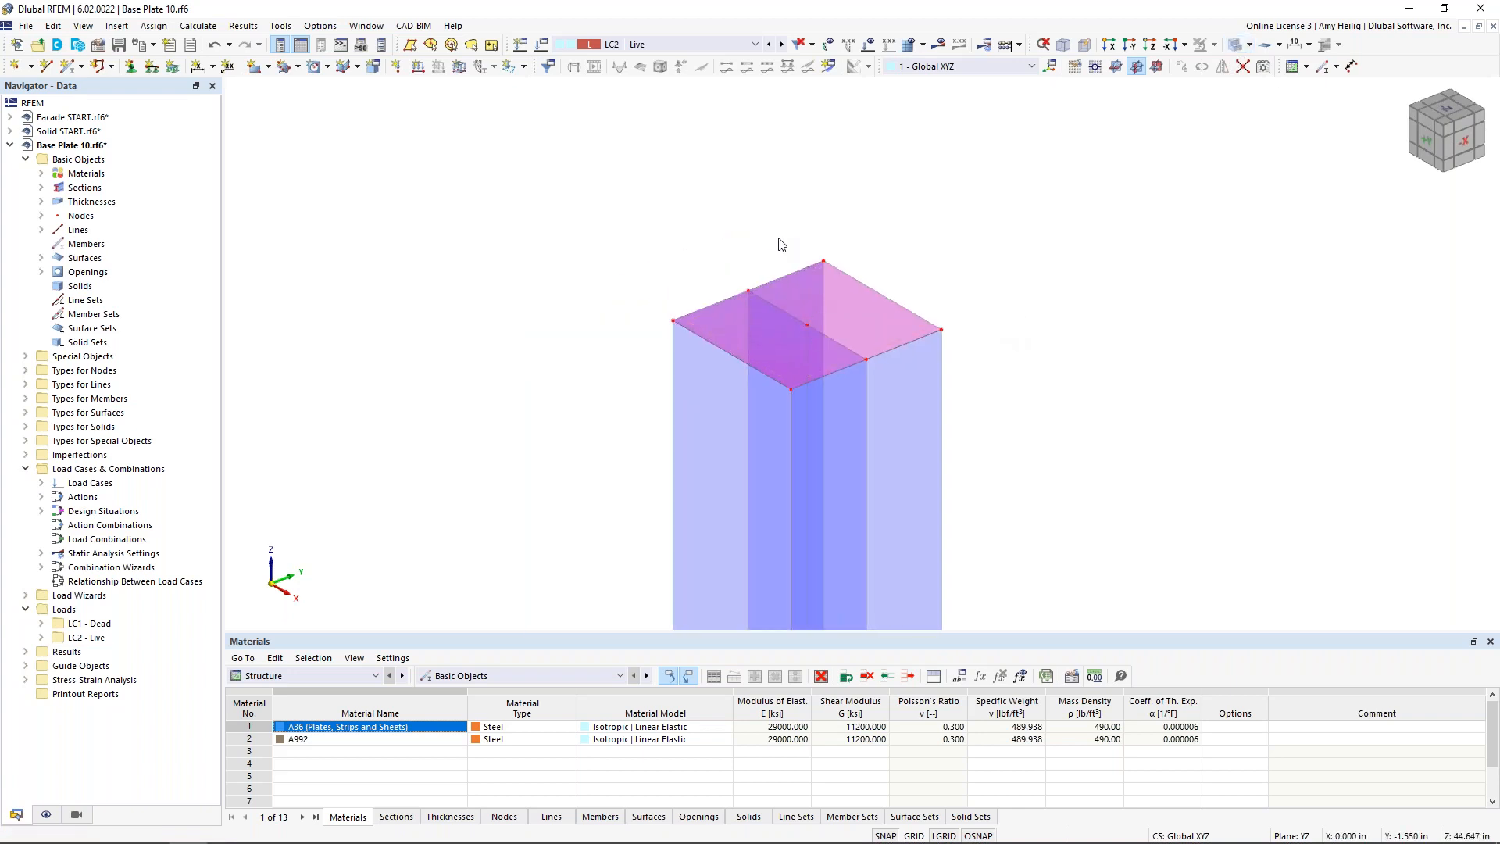
middle_click_drag(750, 212, 641, 164)
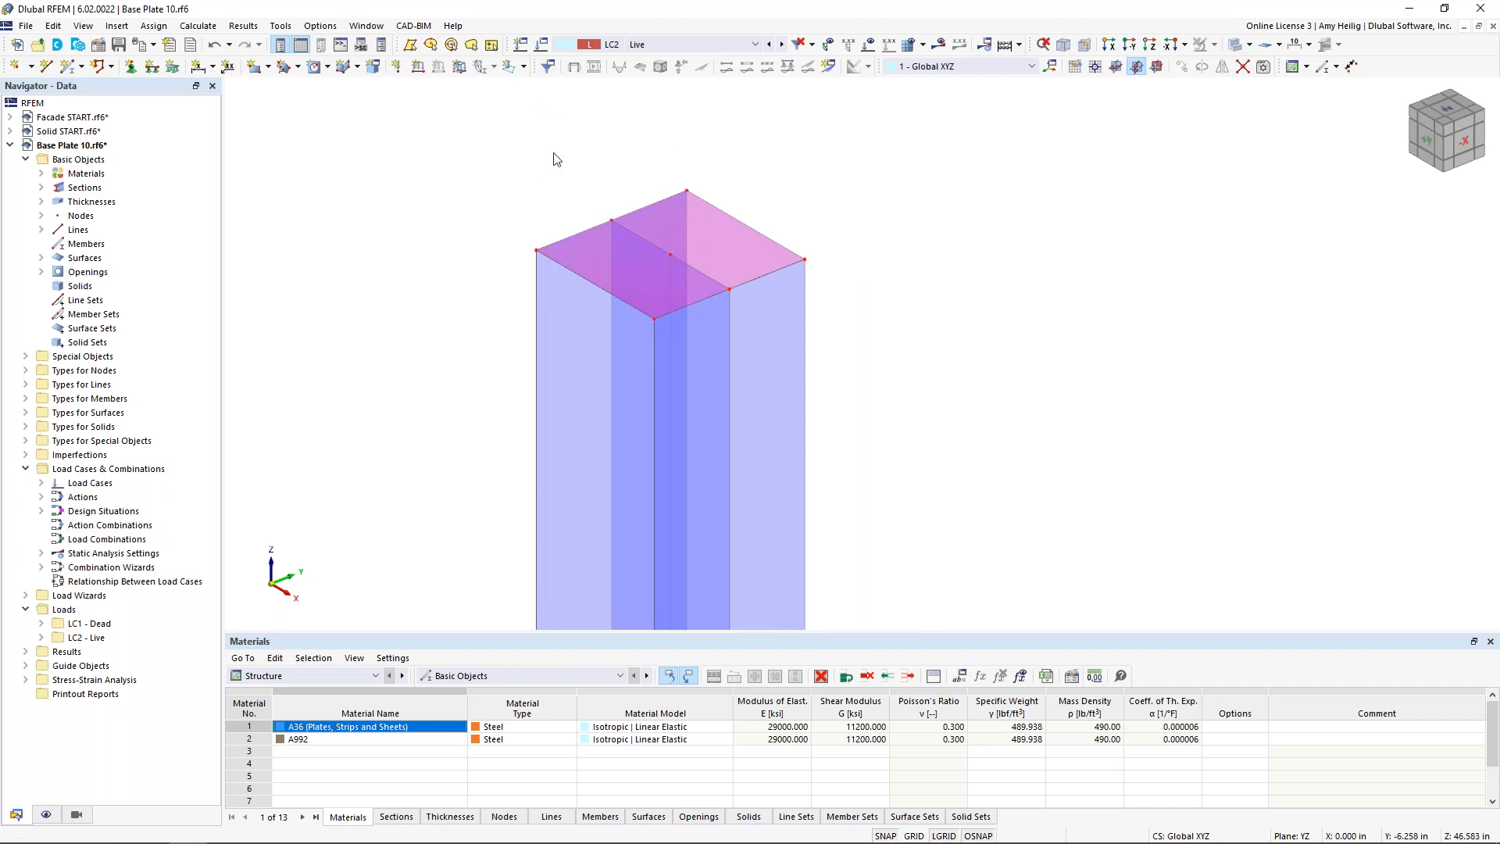
scroll(536, 201, "down", 5)
middle_click_drag(572, 251, 696, 297)
scroll(697, 298, "up", 2)
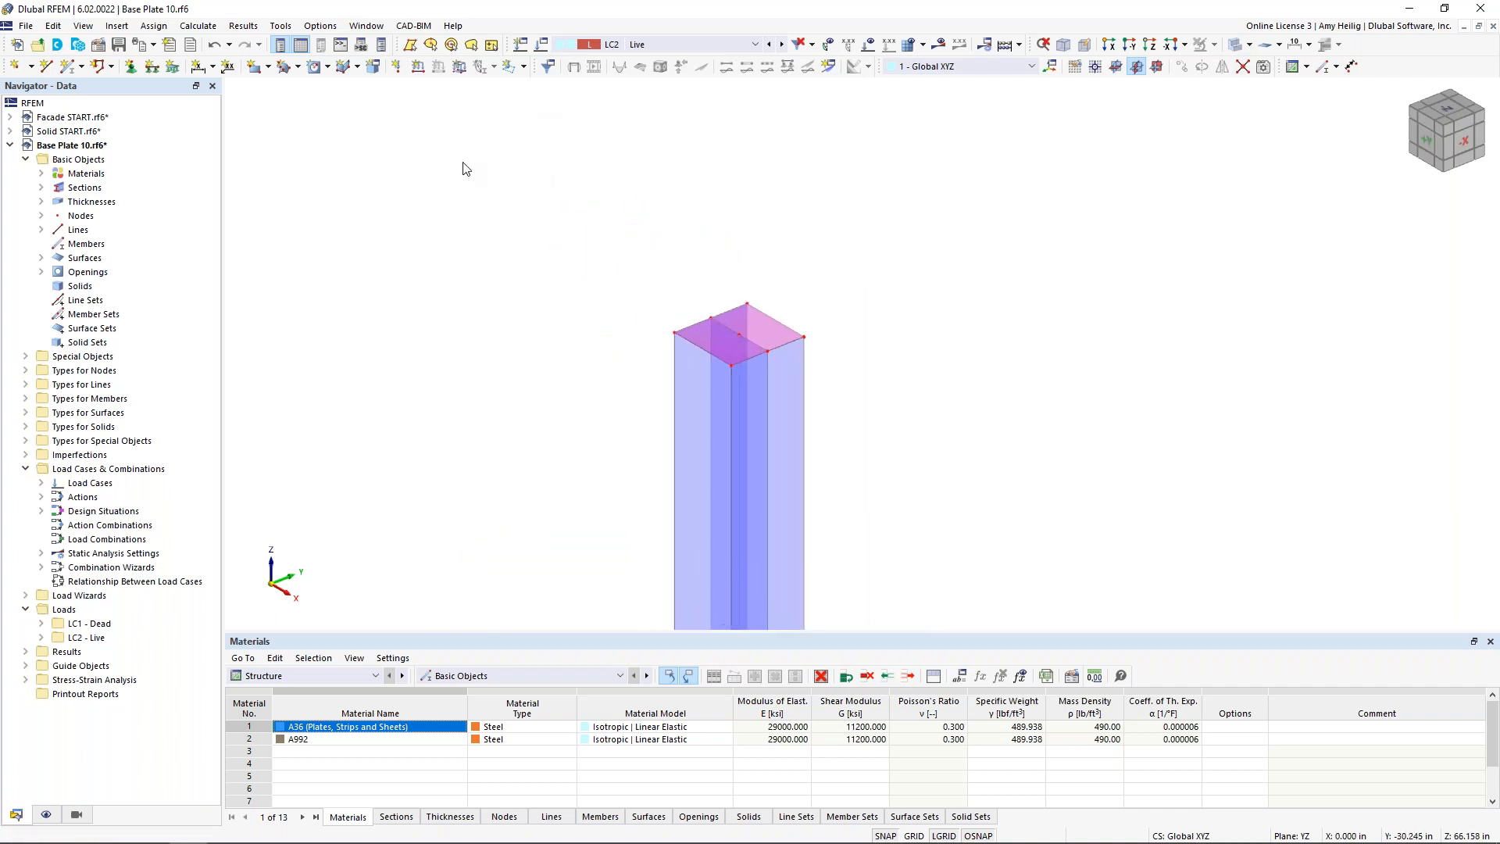
Define a -20 kip nodal force in Z for load case LC1 - Dead and select the centre node at the column's top.
left_click(397, 67)
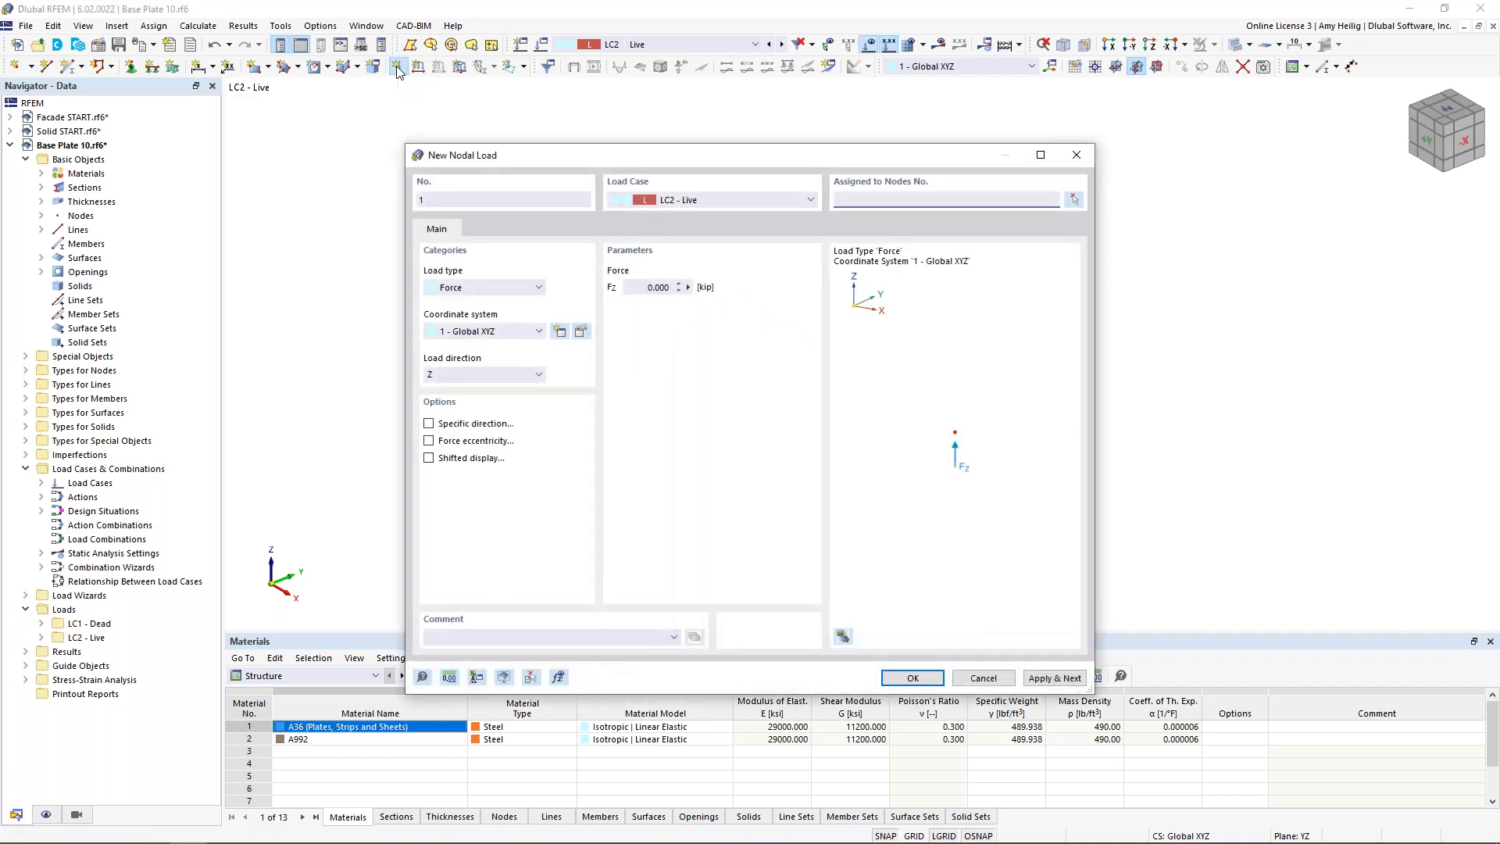
left_click(679, 202)
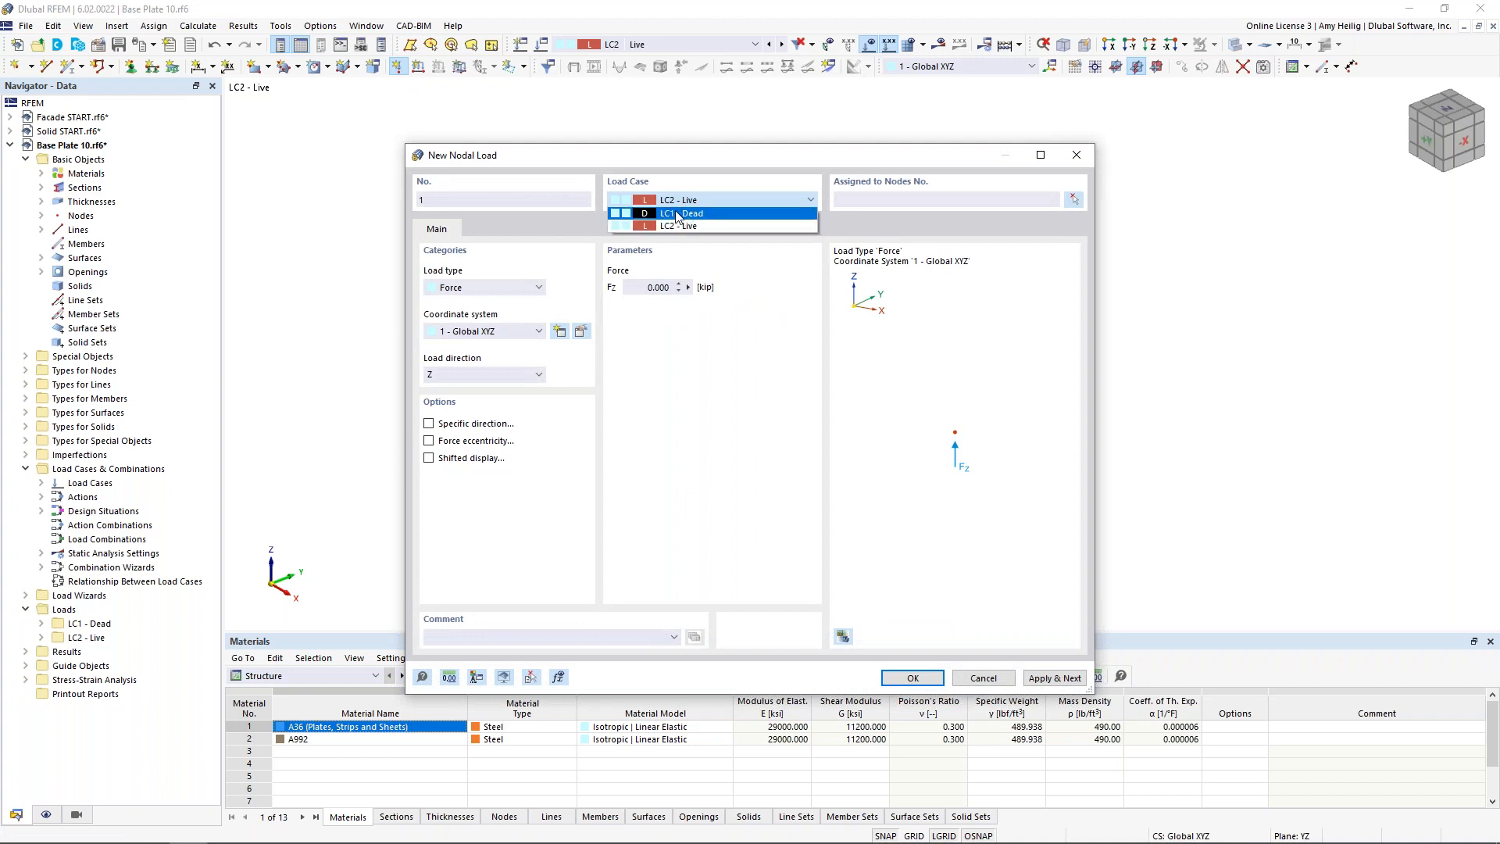
left_click(677, 214)
key("Tab")
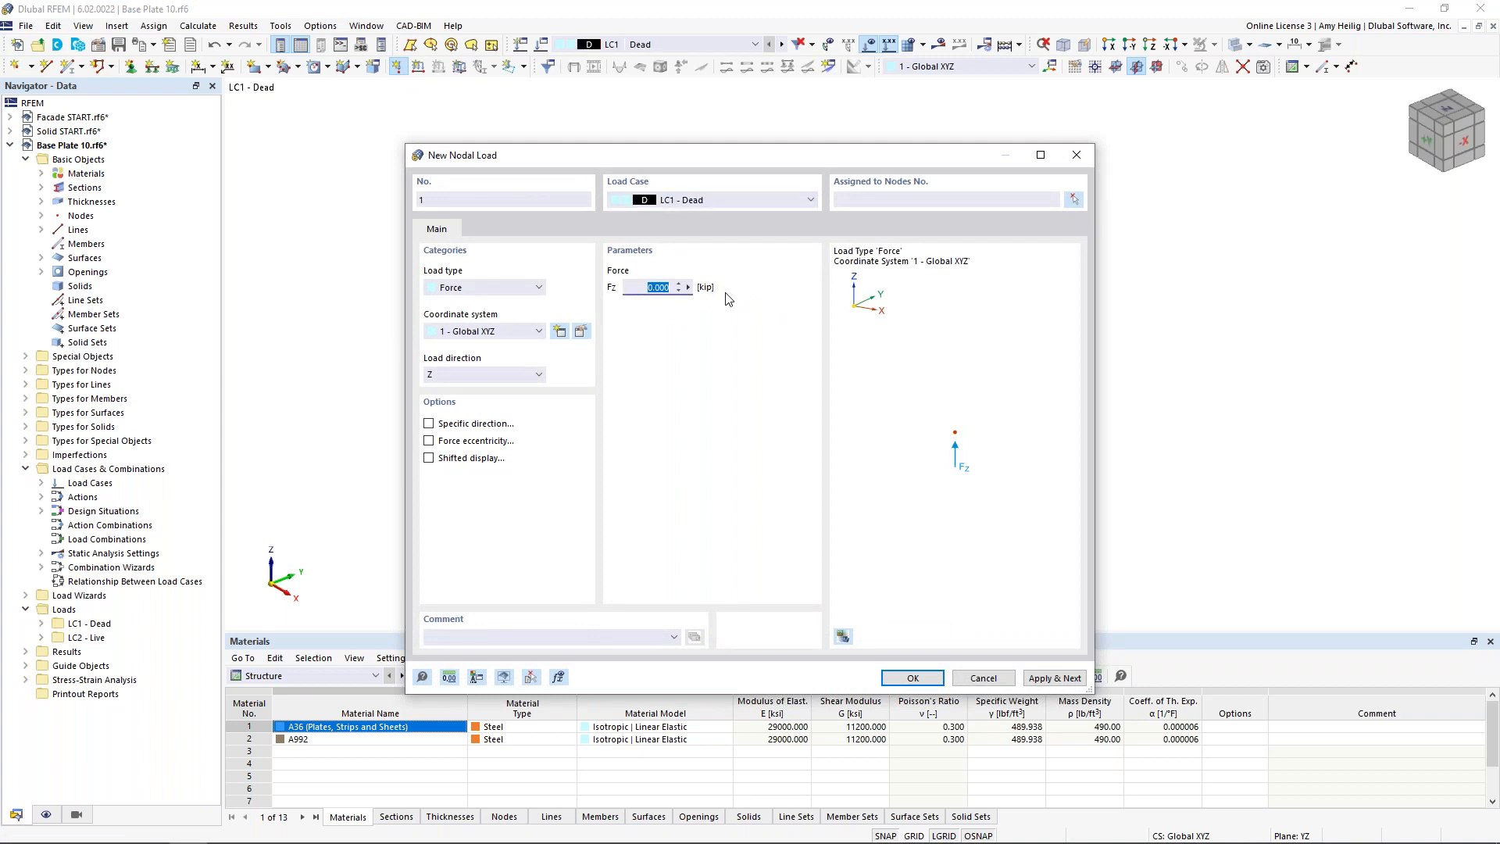
type("-2")
left_click(1076, 200)
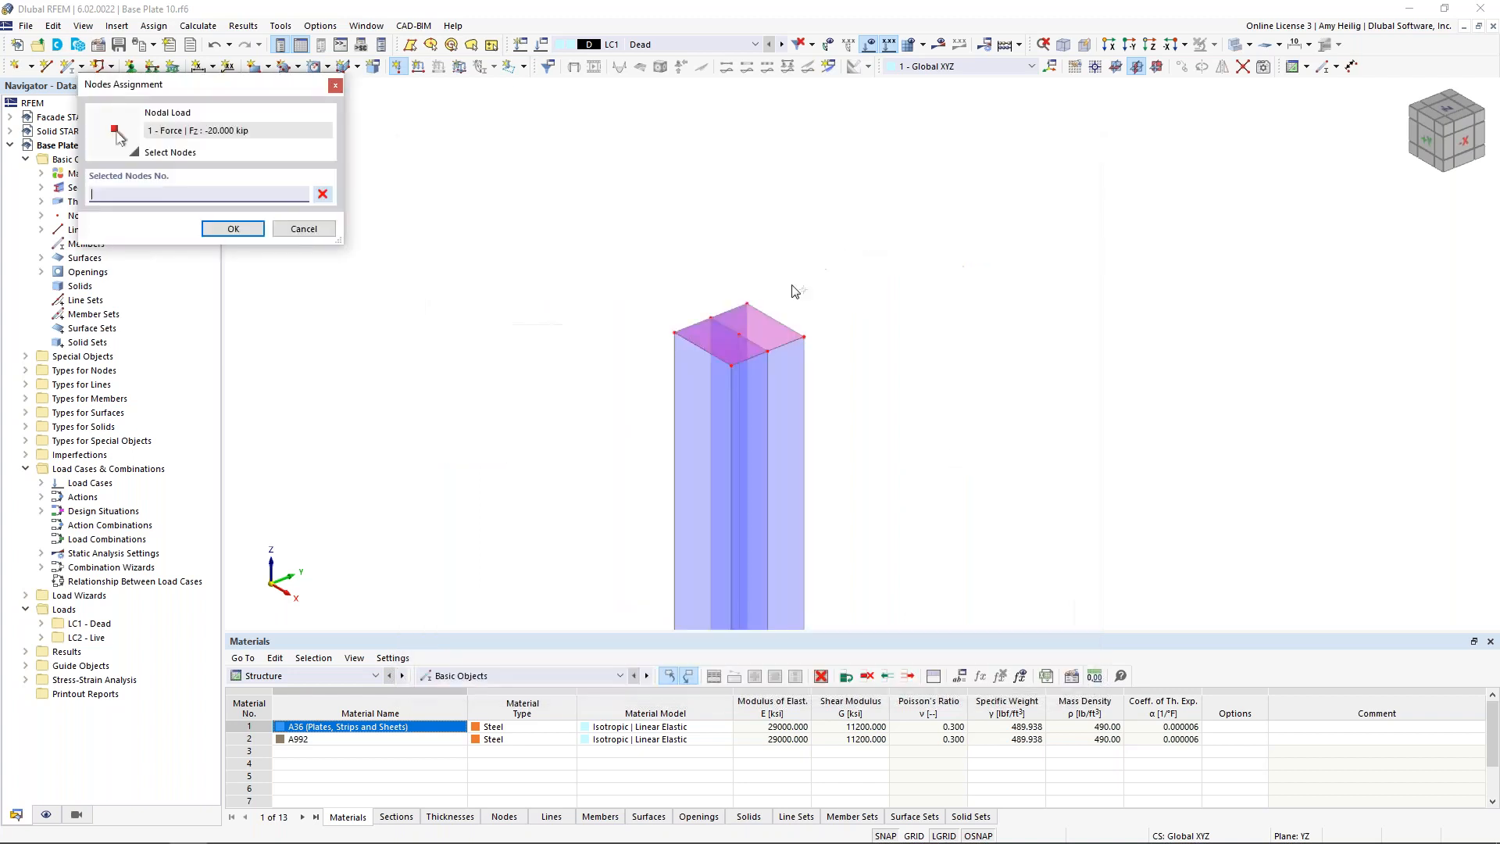
left_click(738, 337)
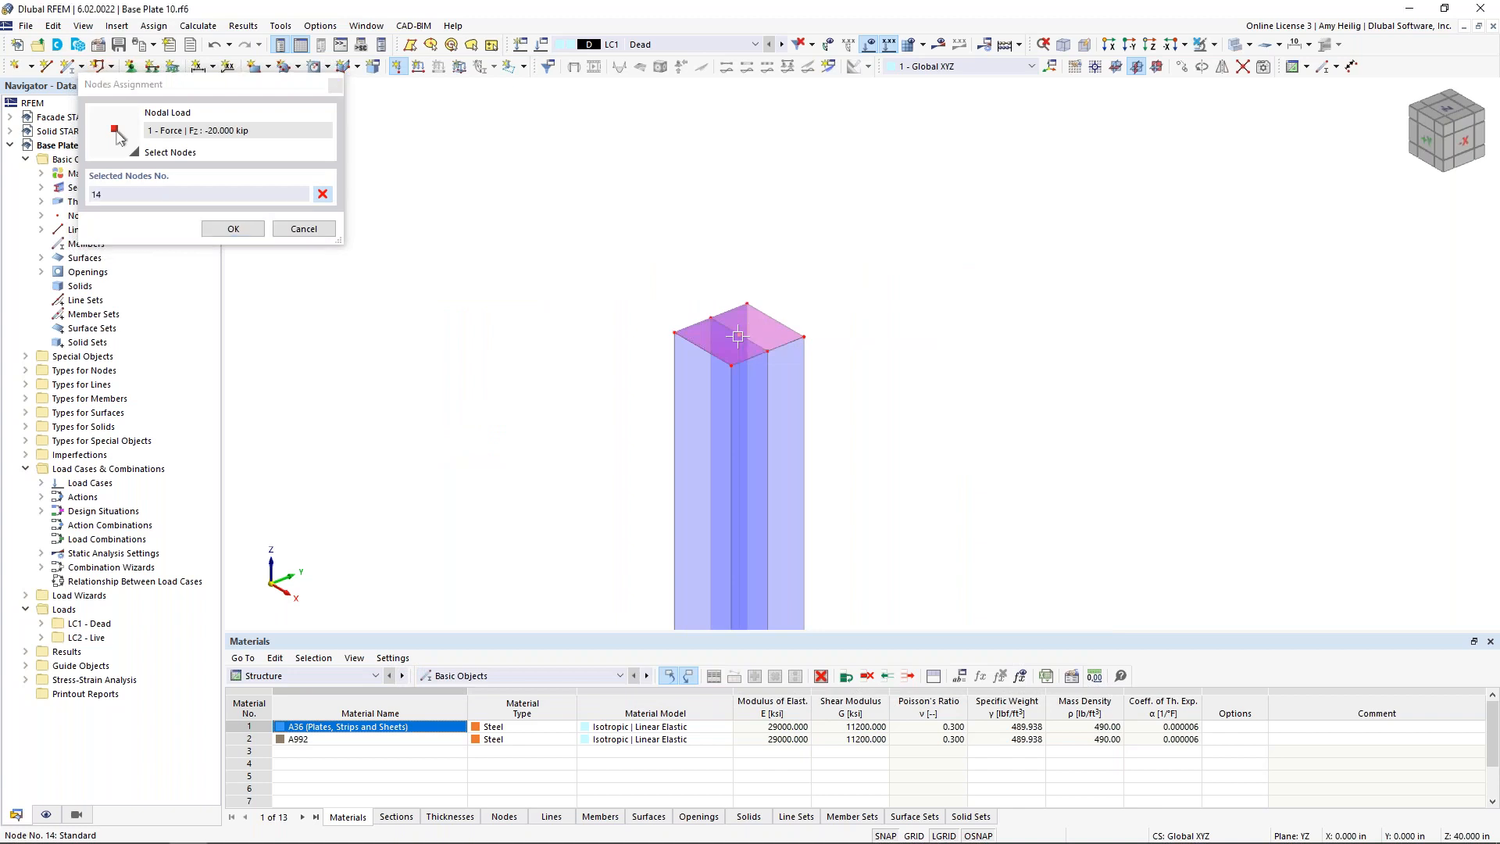
Apply the -20 kip Z-direction nodal force to node 14 at the column top in load case LC1 - Dead.
left_click(233, 228)
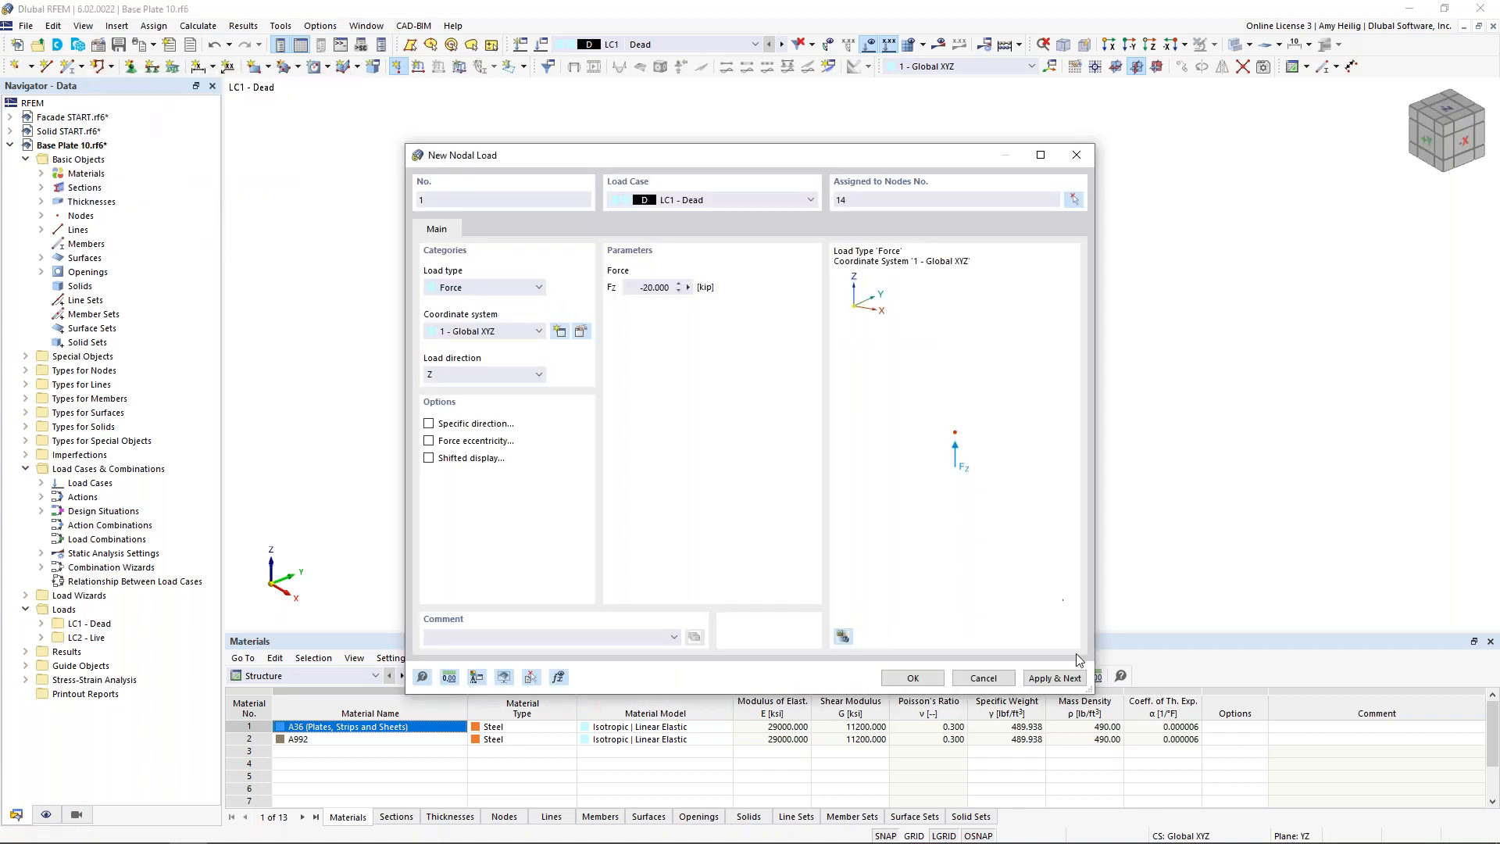
left_click(1054, 678)
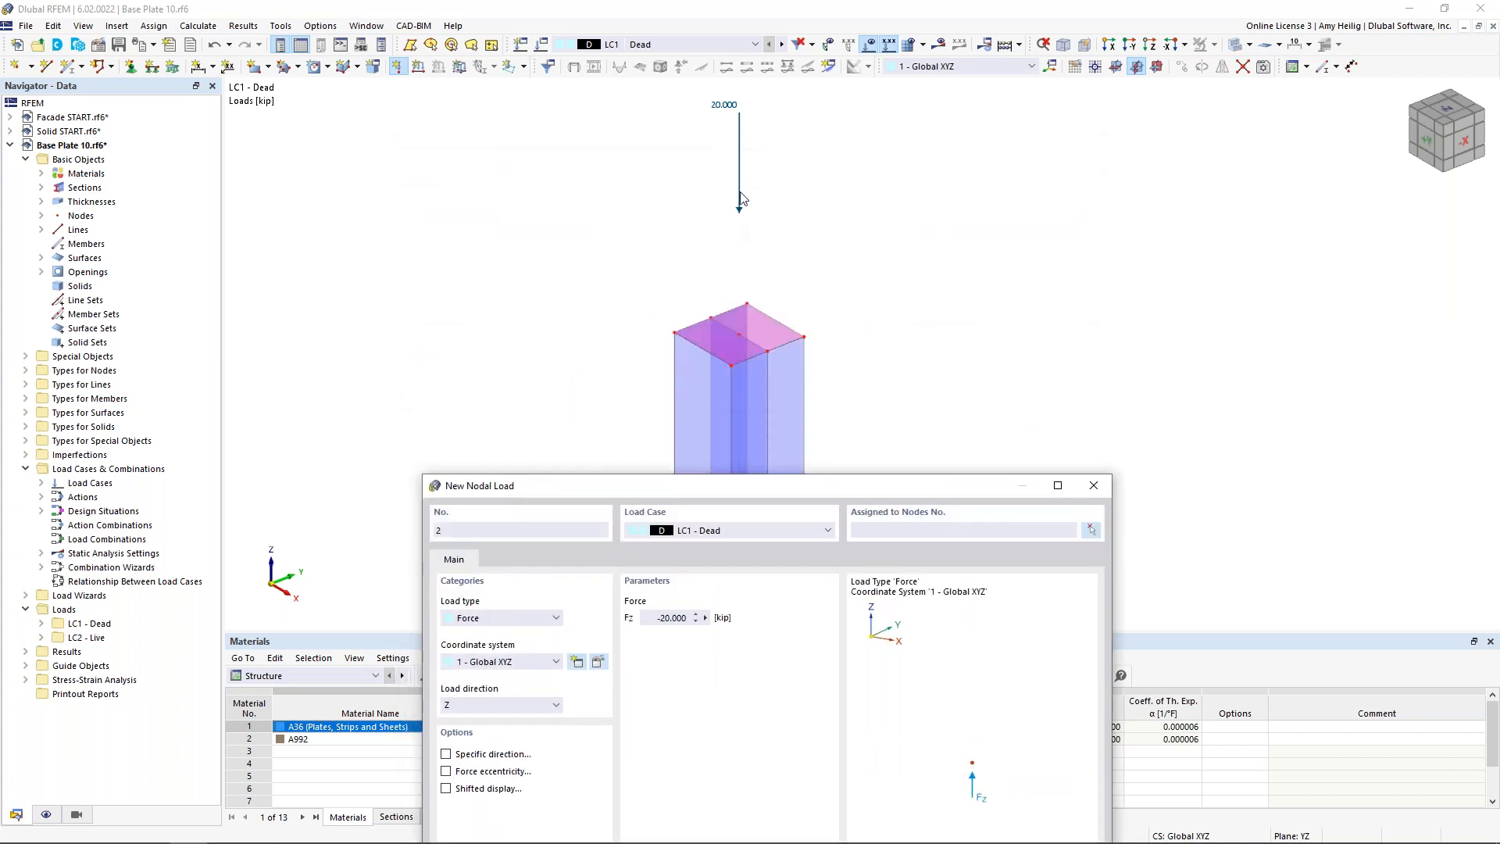
Add a 5 kip nodal force in the Y direction at node 14 on the column top in load case LC2 - Live.
left_click_drag(840, 485, 841, 178)
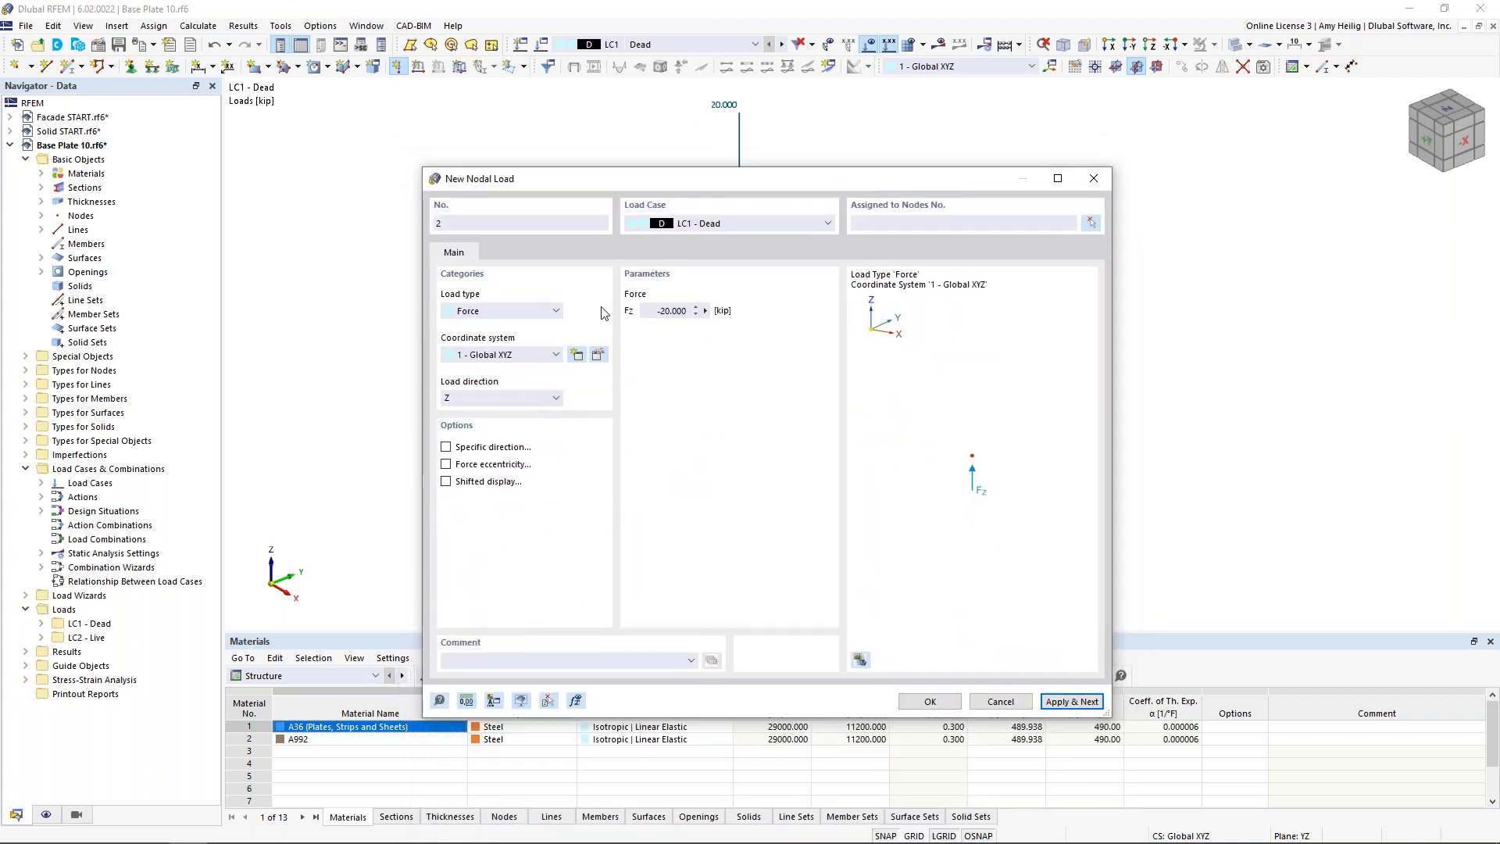
left_click(733, 222)
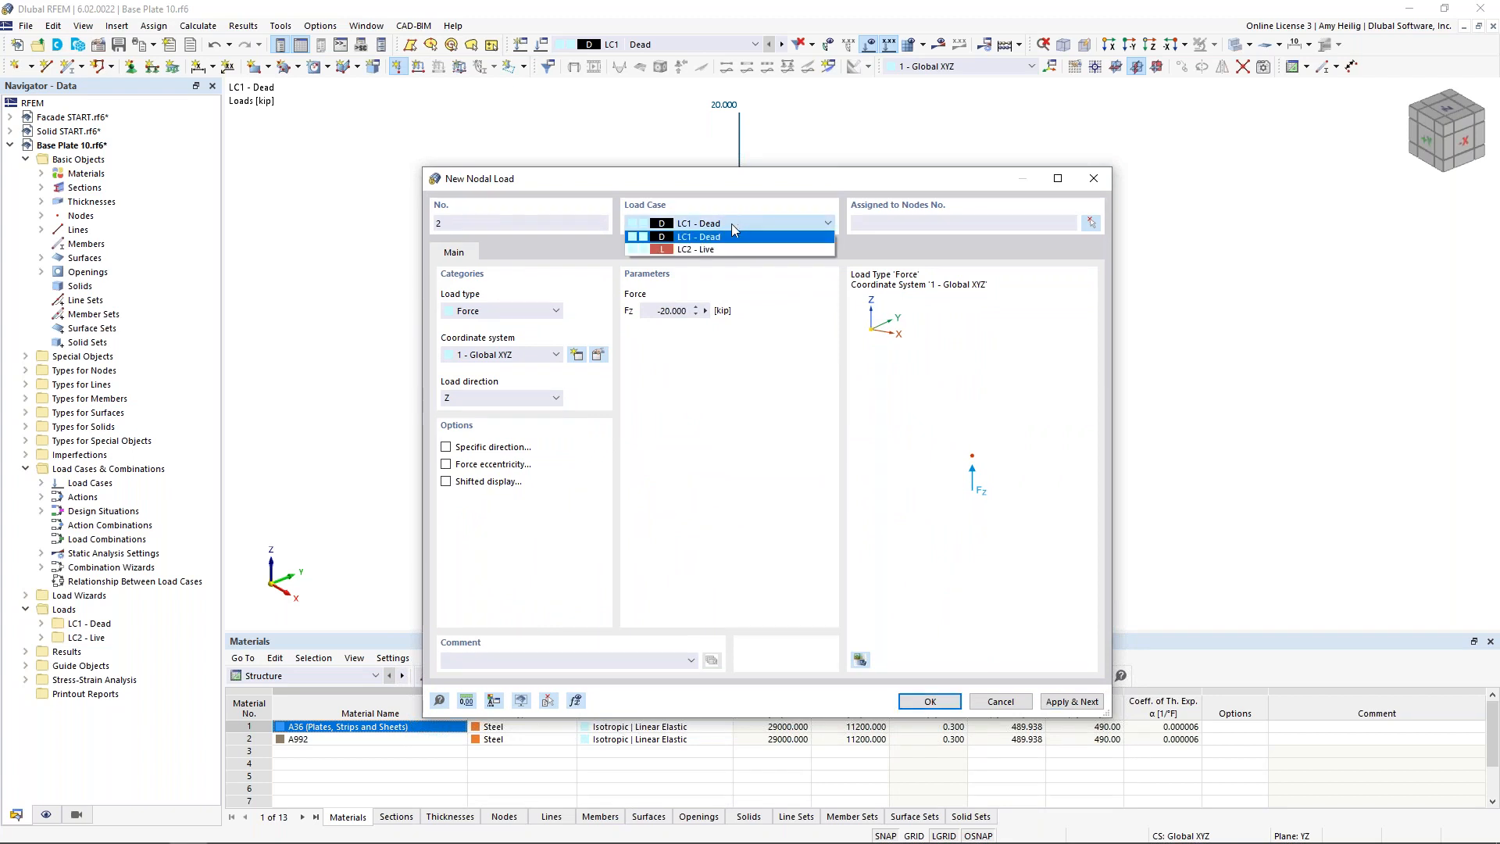
left_click(720, 248)
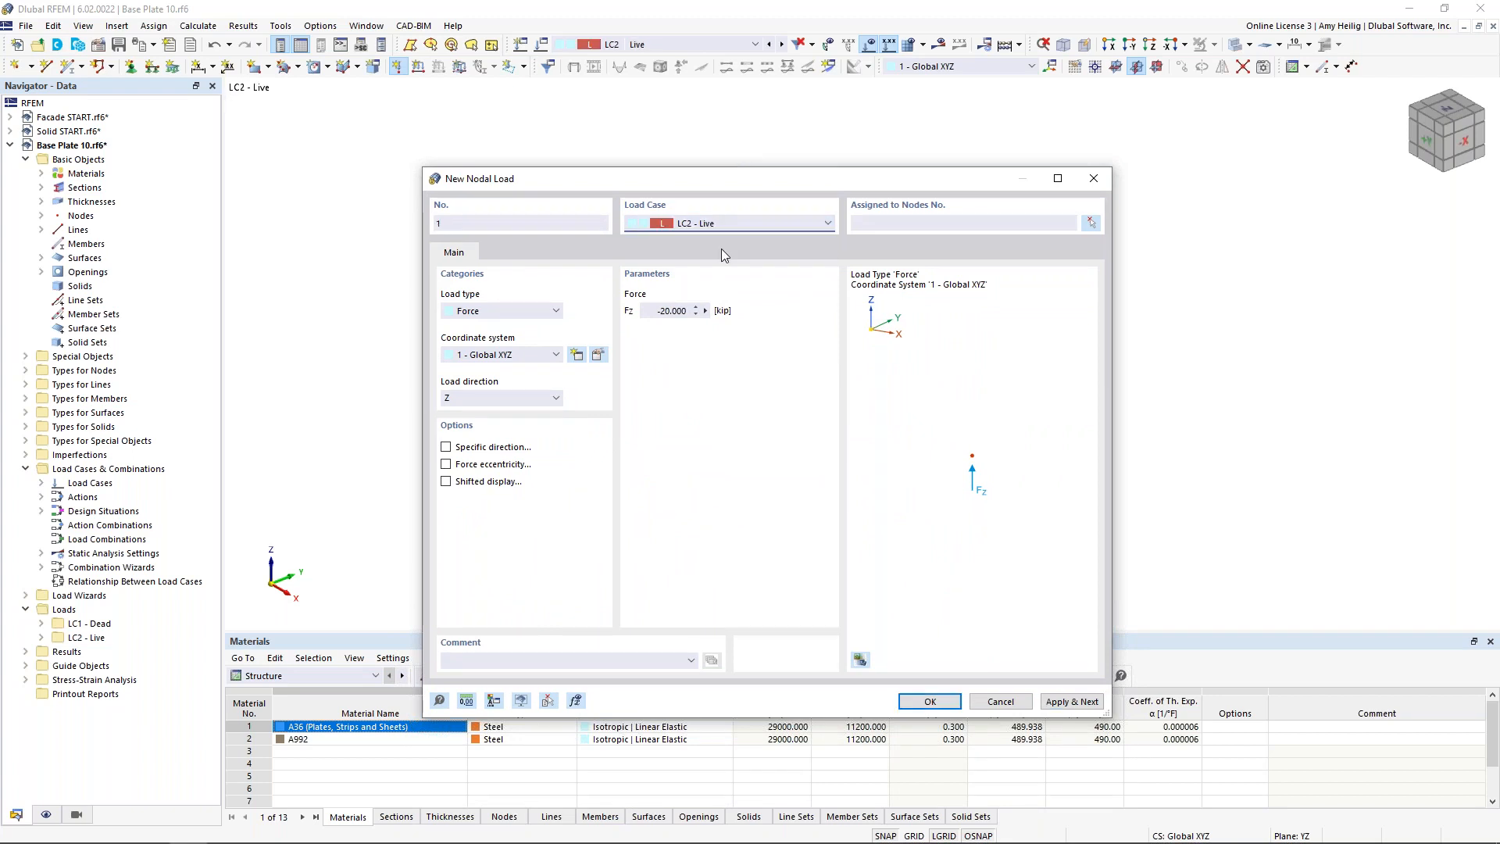
left_click(672, 310)
left_click(536, 397)
left_click(524, 421)
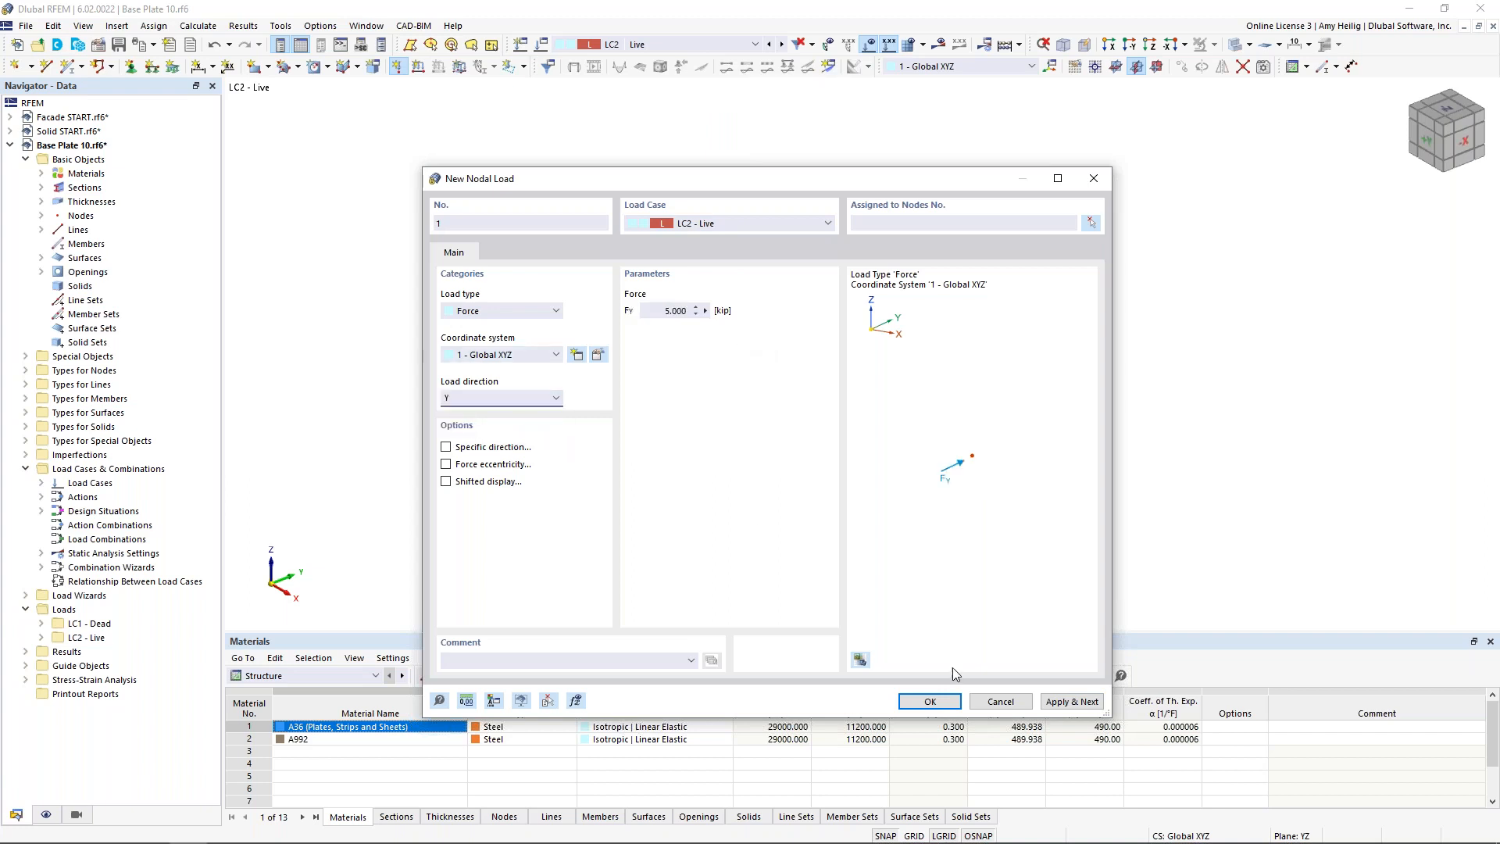
left_click(930, 701)
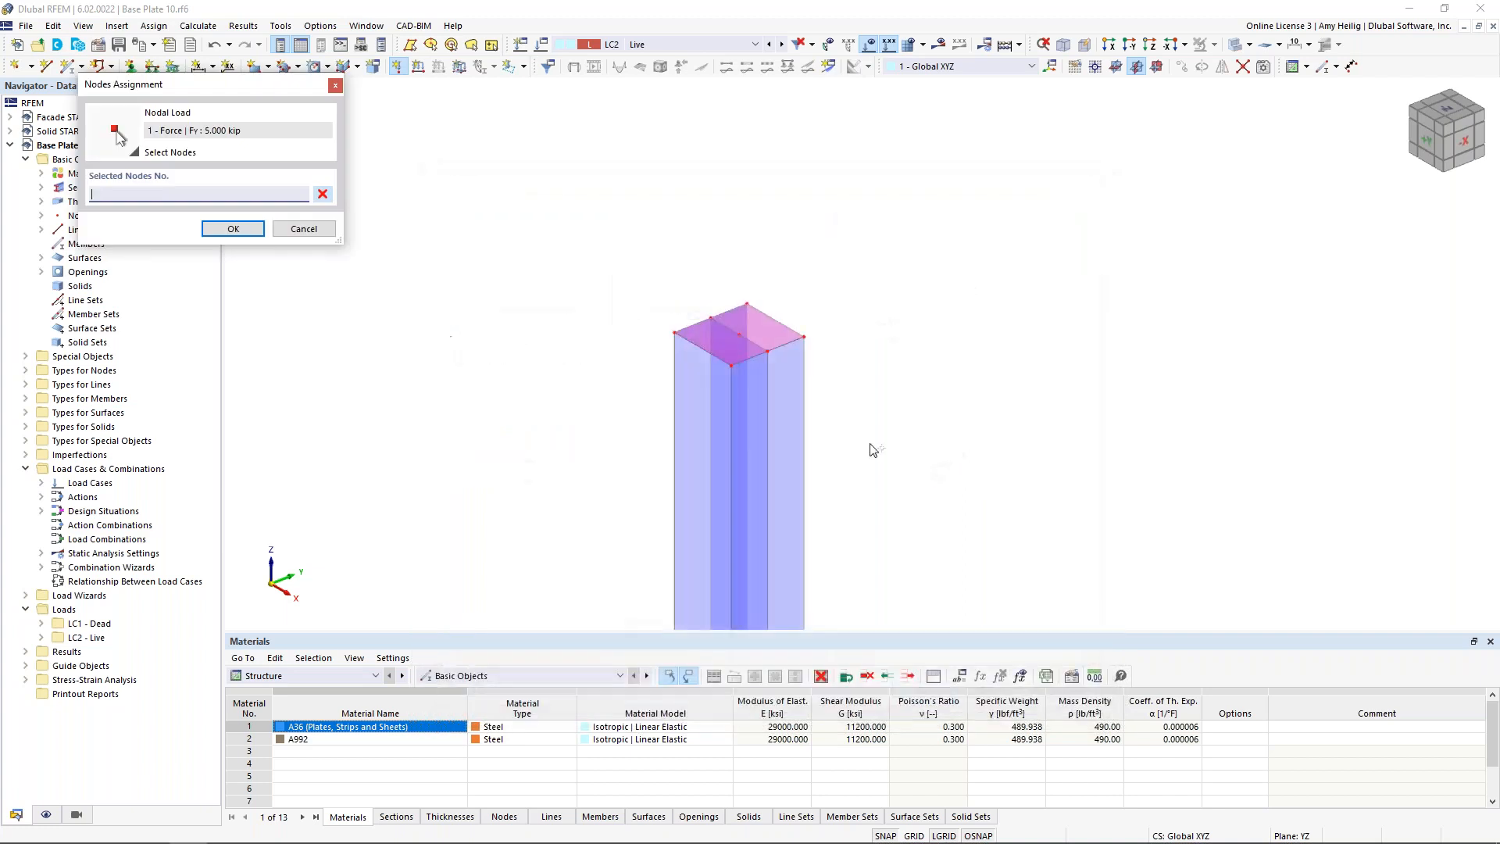
left_click(741, 336)
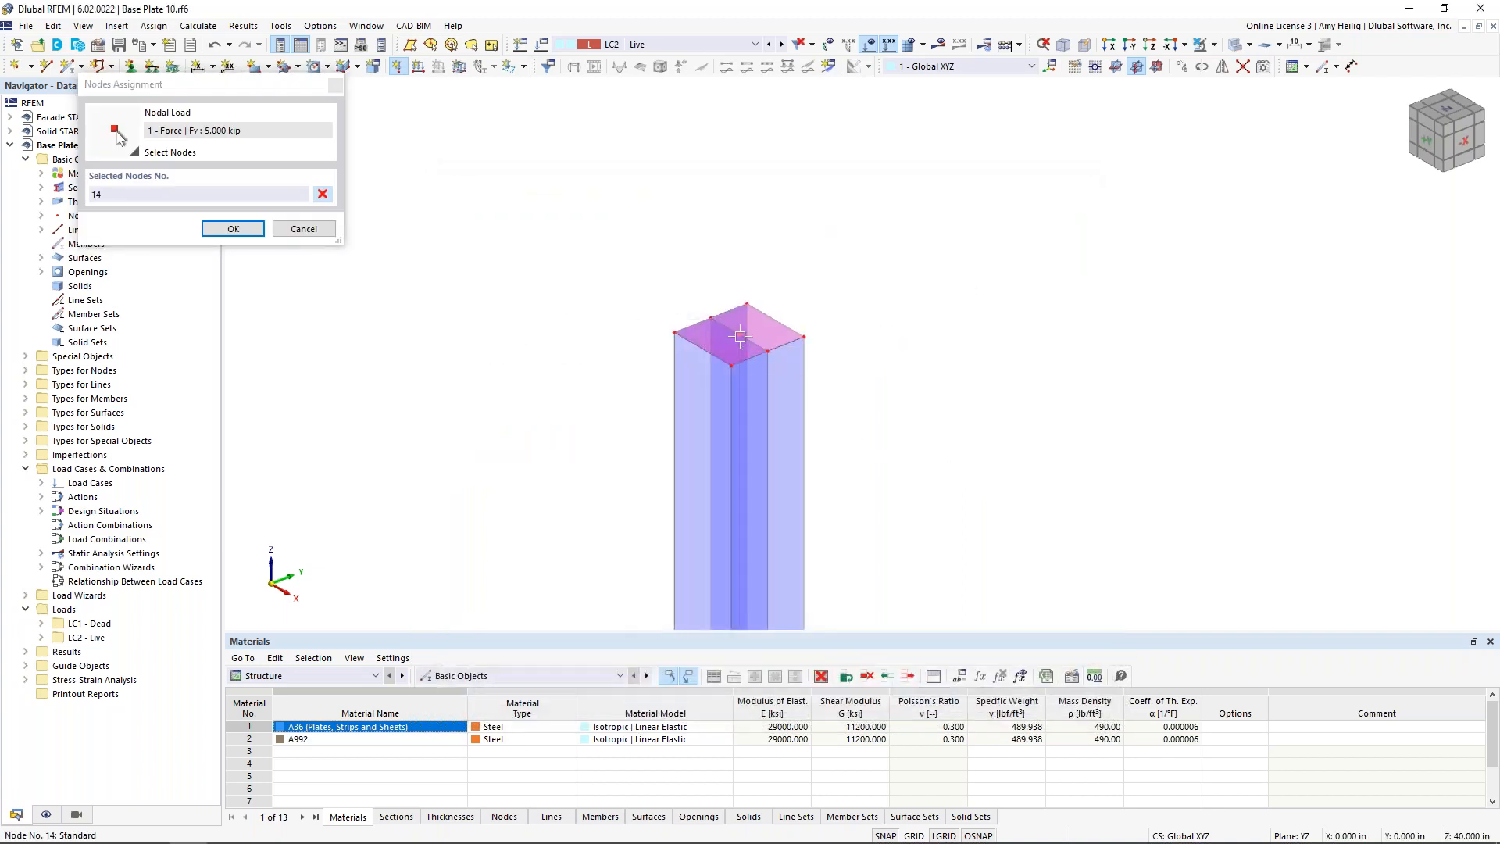
left_click(250, 230)
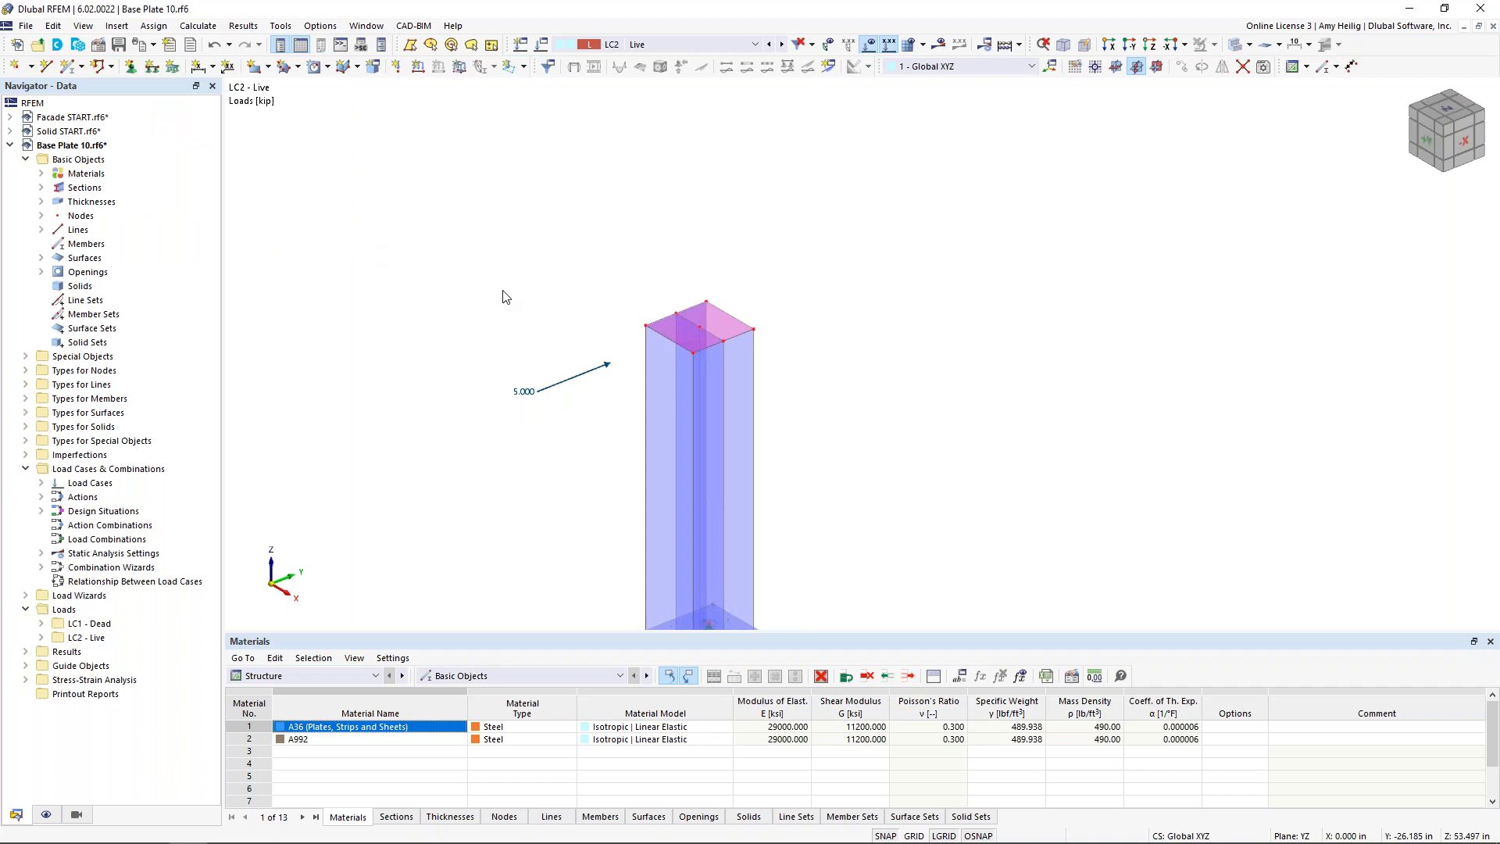
Examine the nodal loads displayed on the column for the dead and live load cases.
scroll(506, 297, "down", 1)
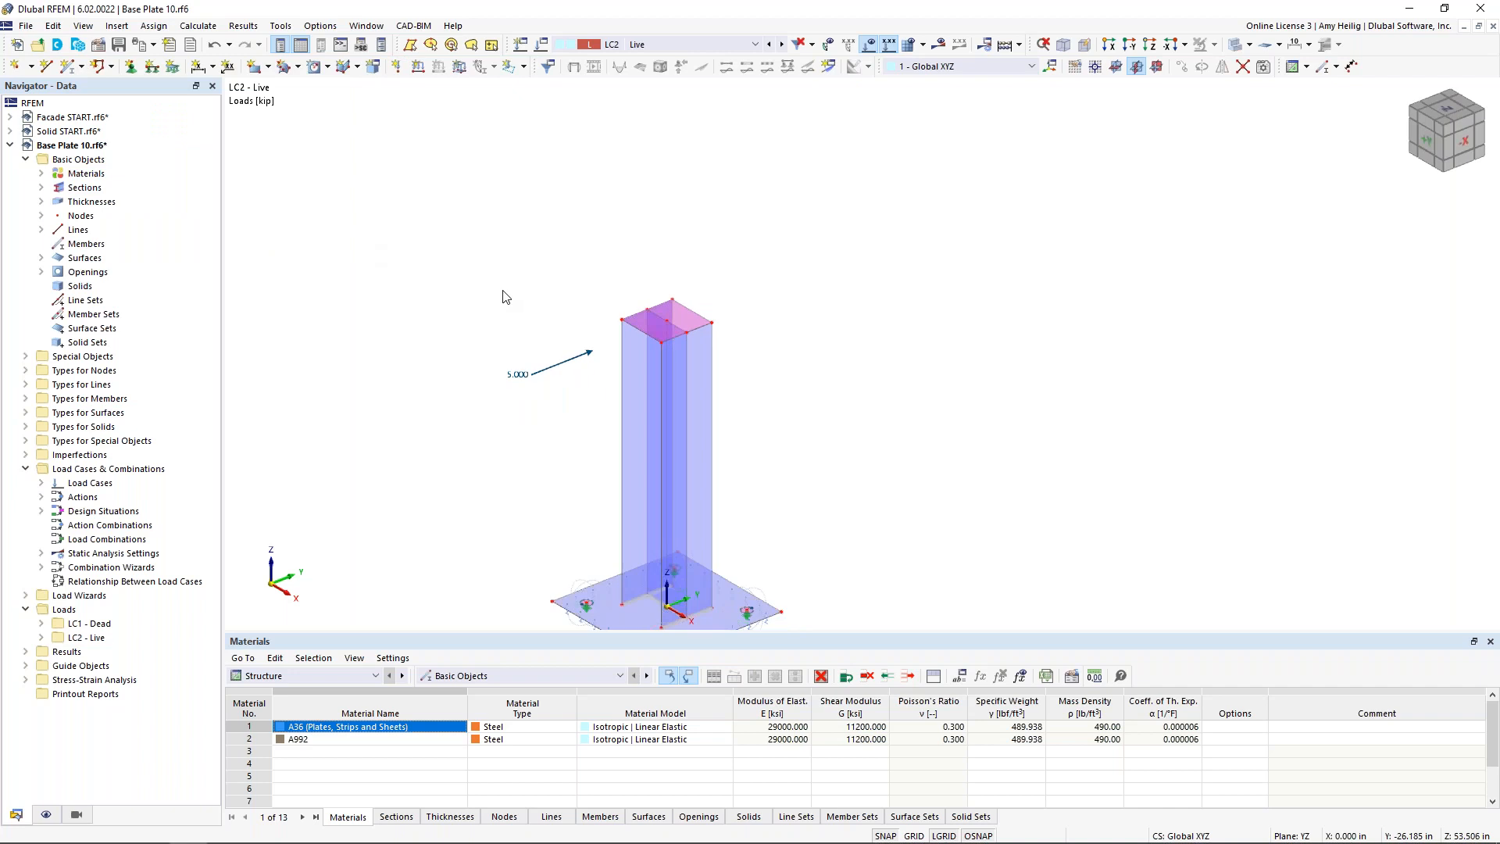
left_click(770, 46)
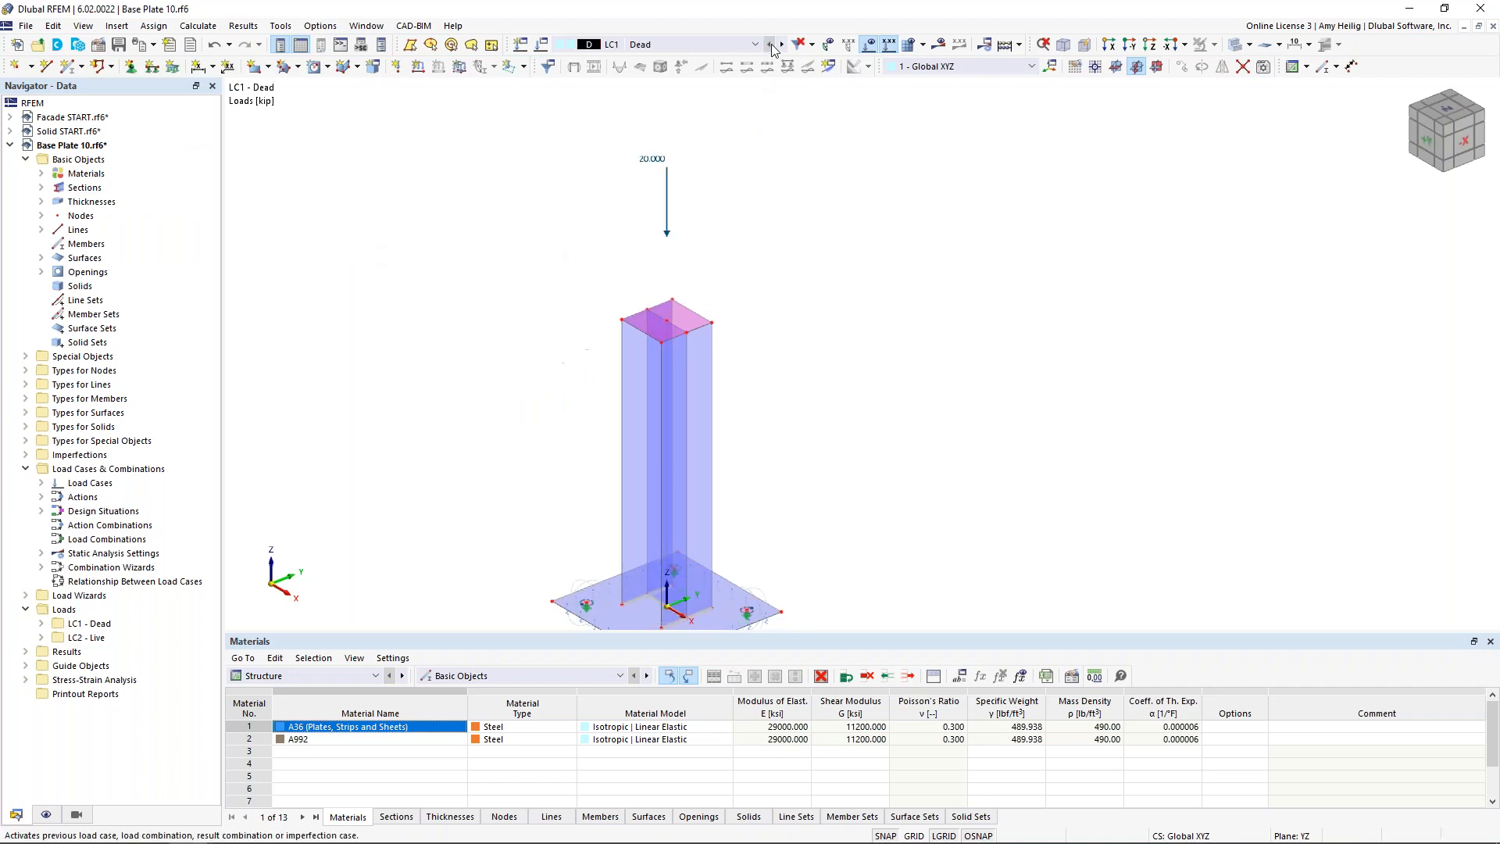
left_click(781, 45)
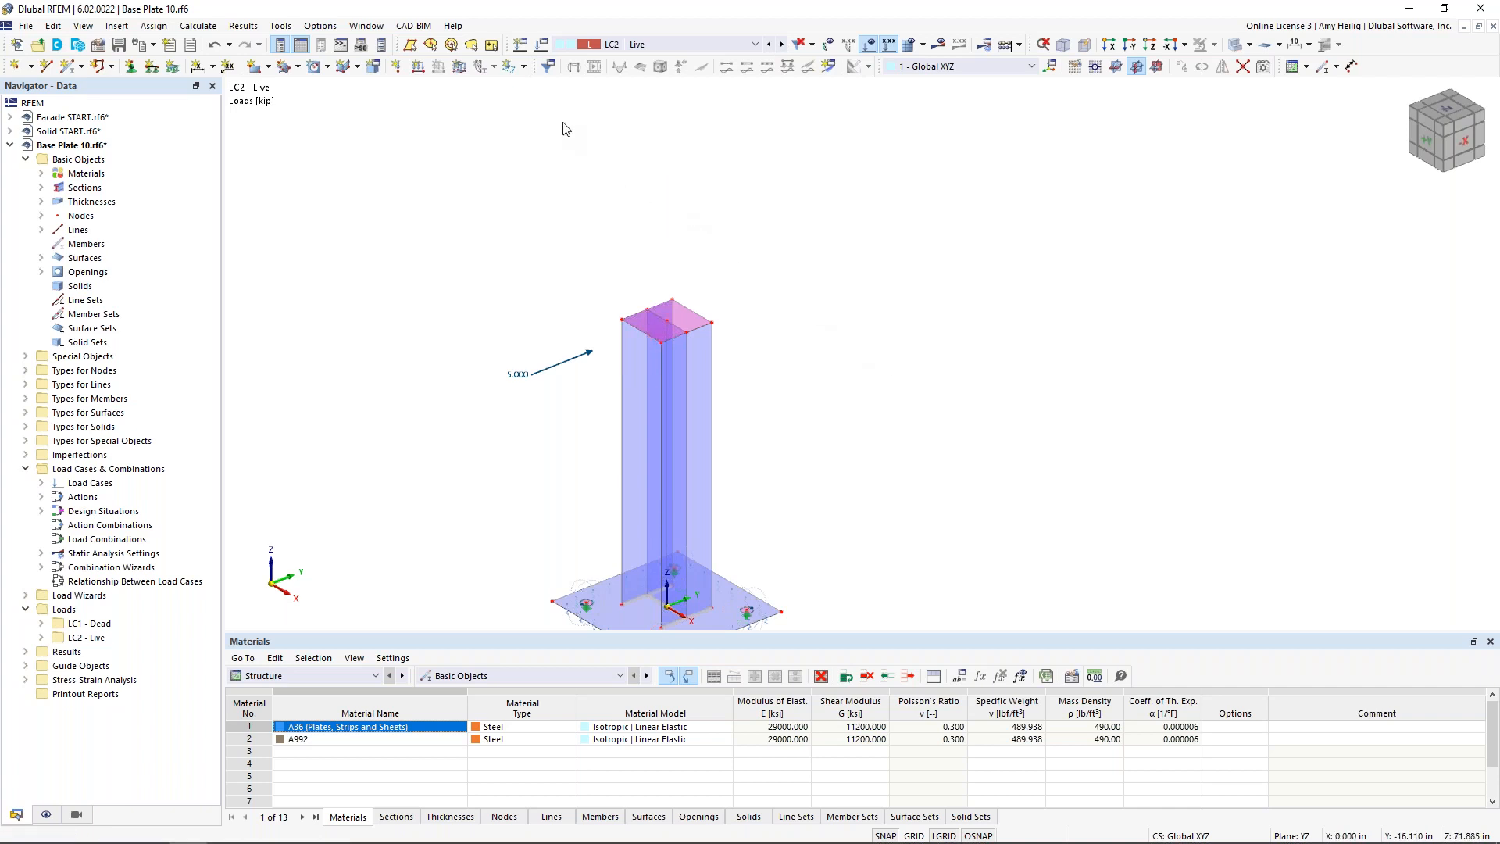
Disable the combination wizard in the base settings for load cases and combinations.
left_click(543, 45)
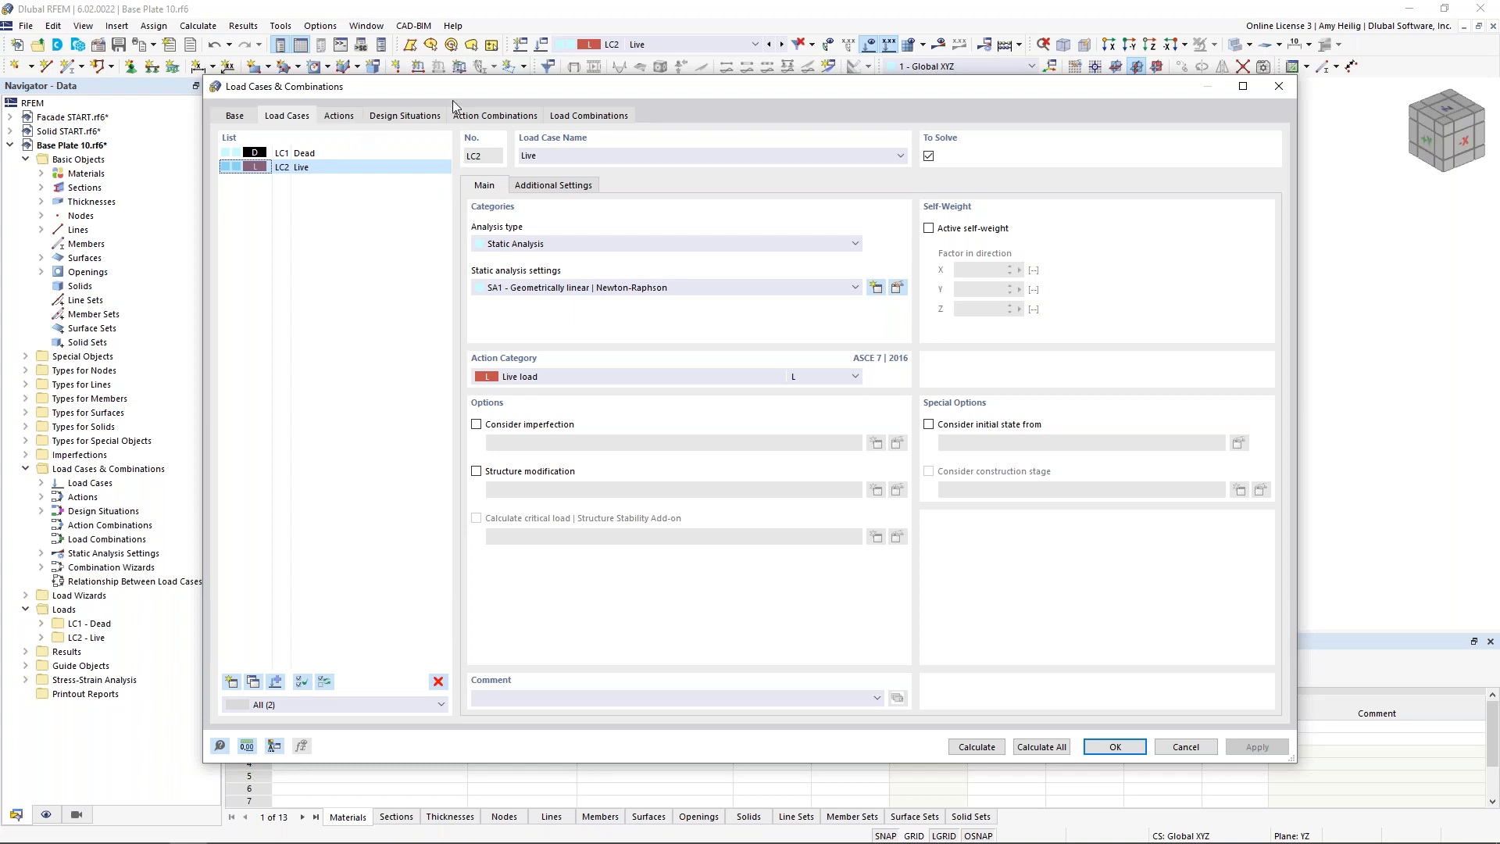
left_click(236, 117)
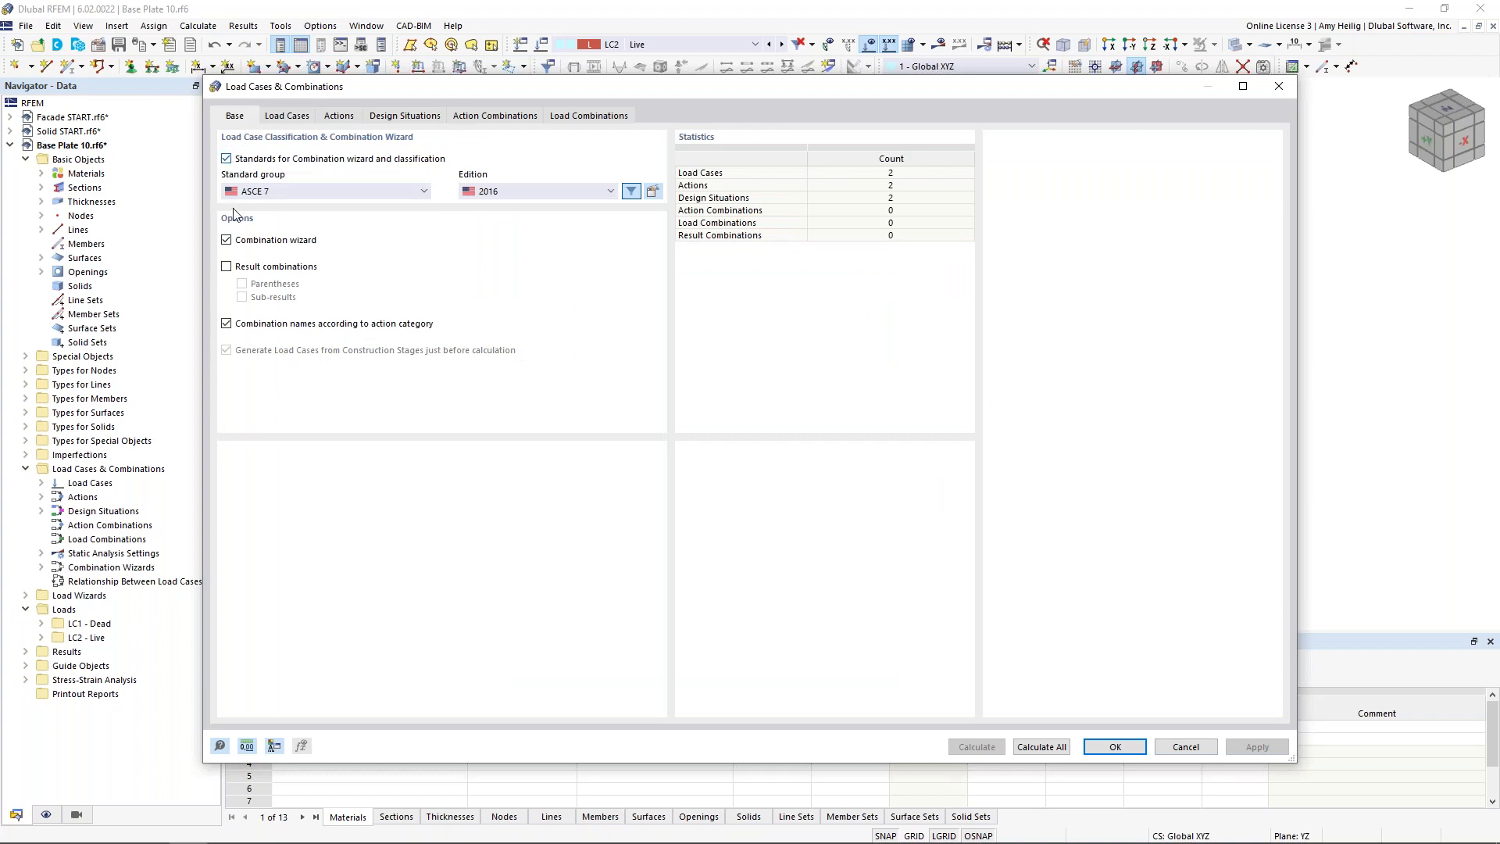
left_click(227, 241)
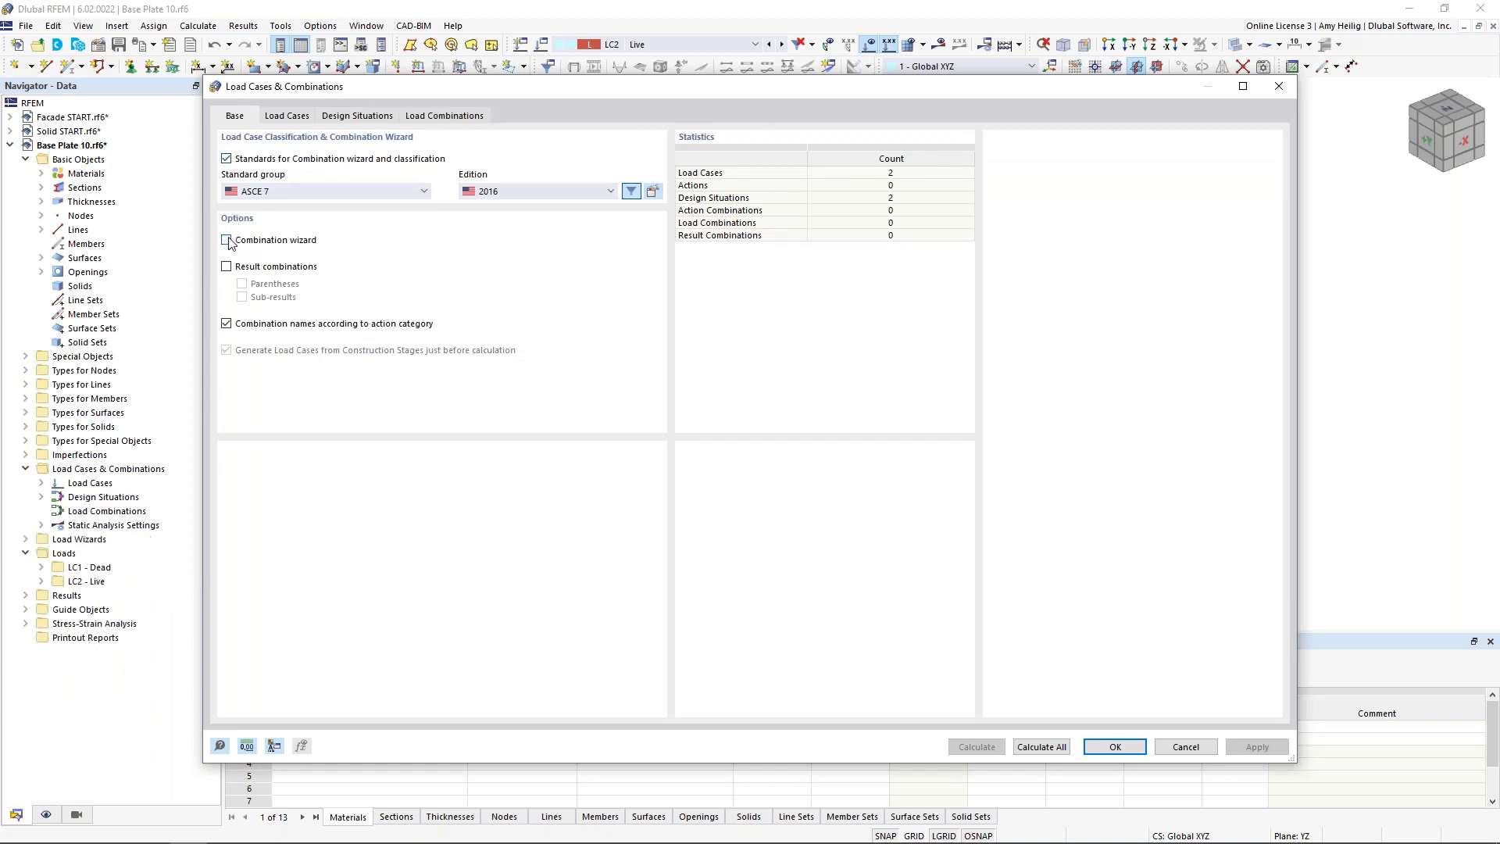
Delete the Section 2.4 (ASD) design situation and rename the Section 2.3 (LRFD) one as Design Situation 1.
left_click(365, 117)
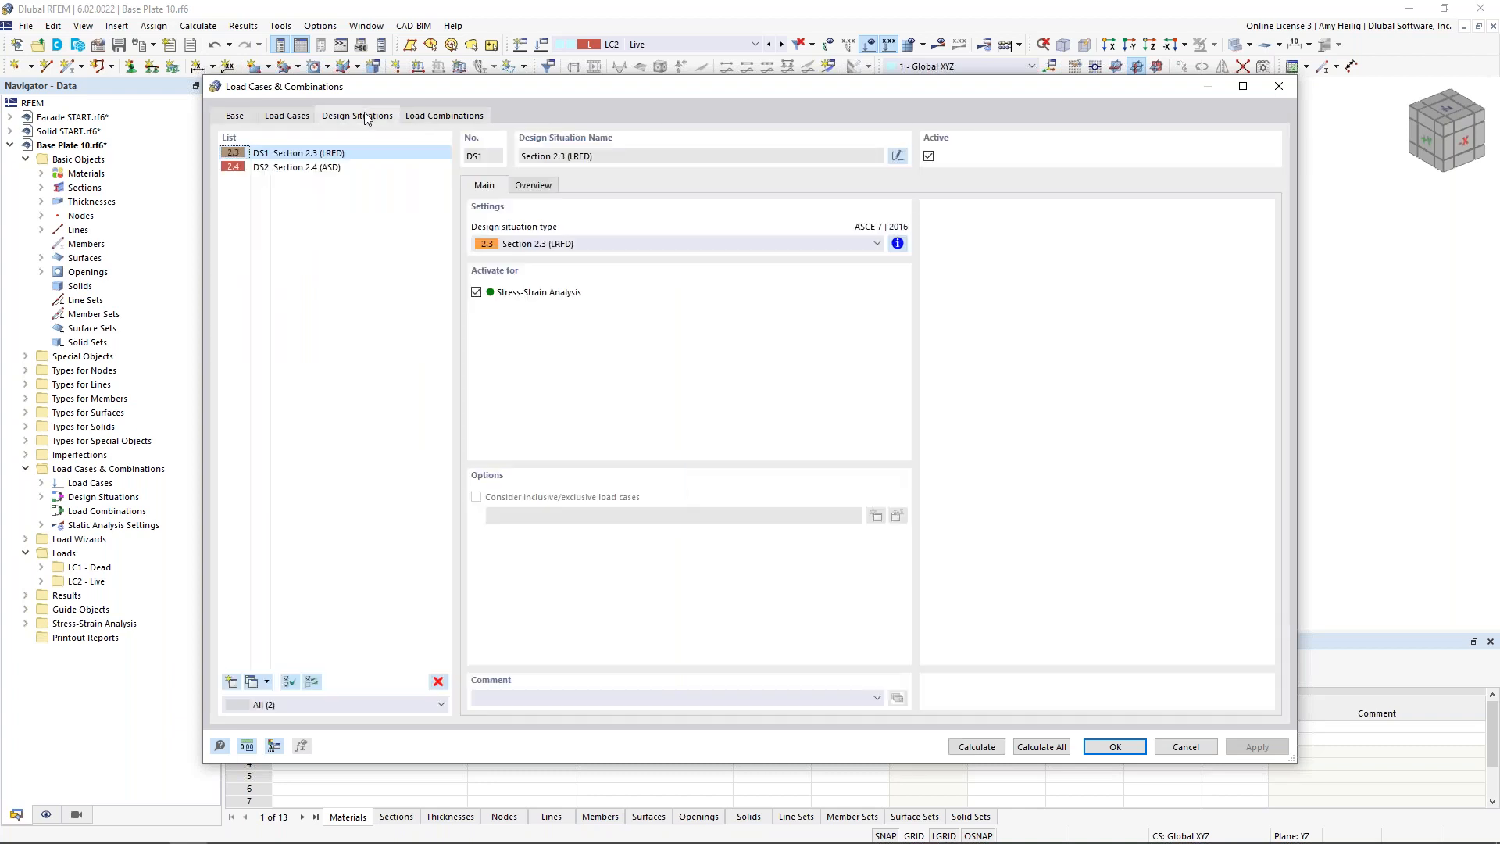
left_click(351, 171)
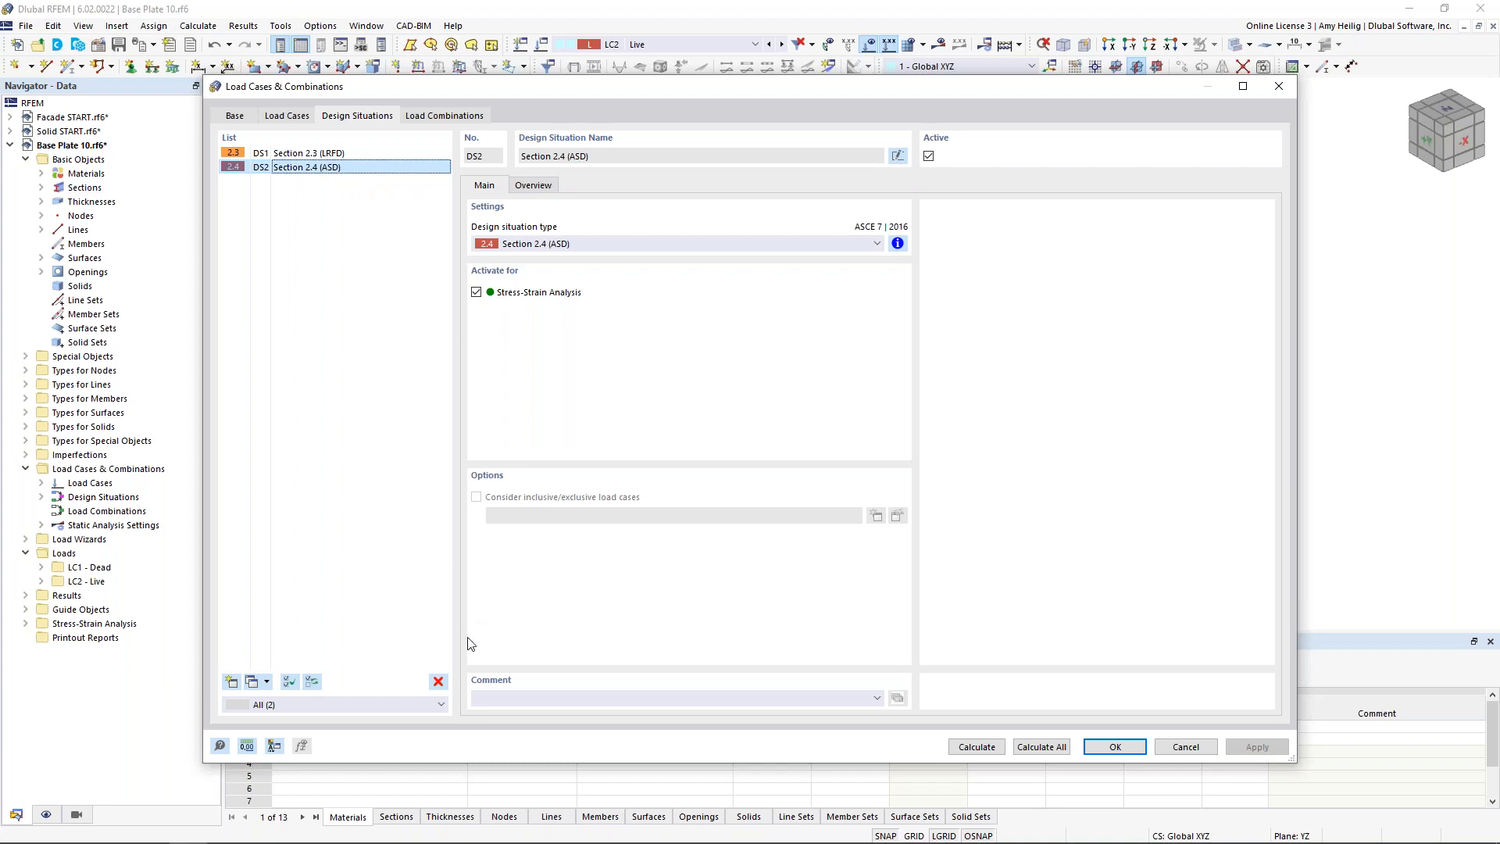
left_click(439, 681)
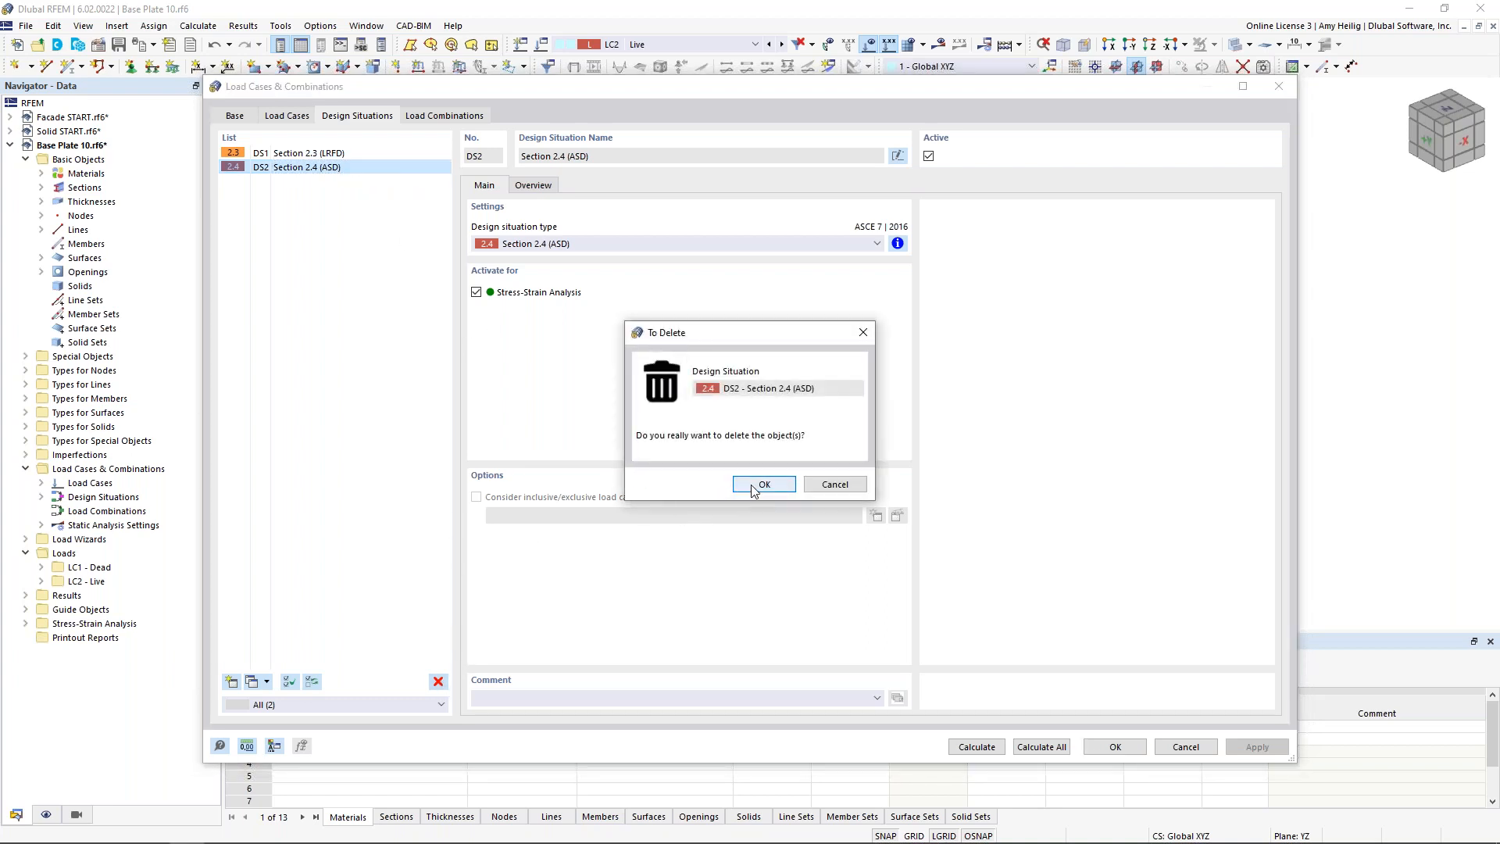
left_click(762, 486)
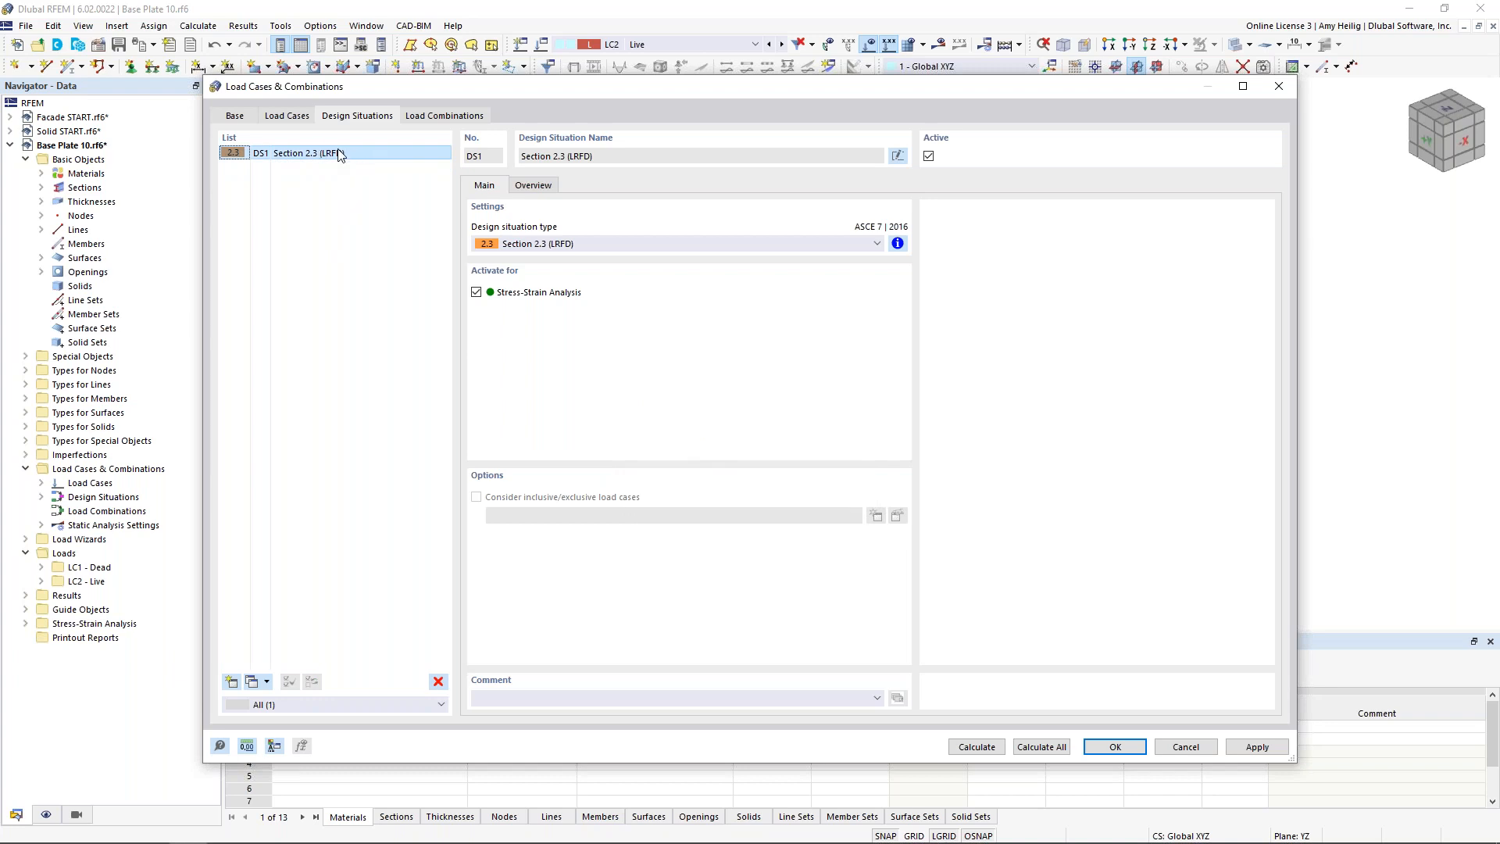
left_click(898, 156)
type("Design Situation 1")
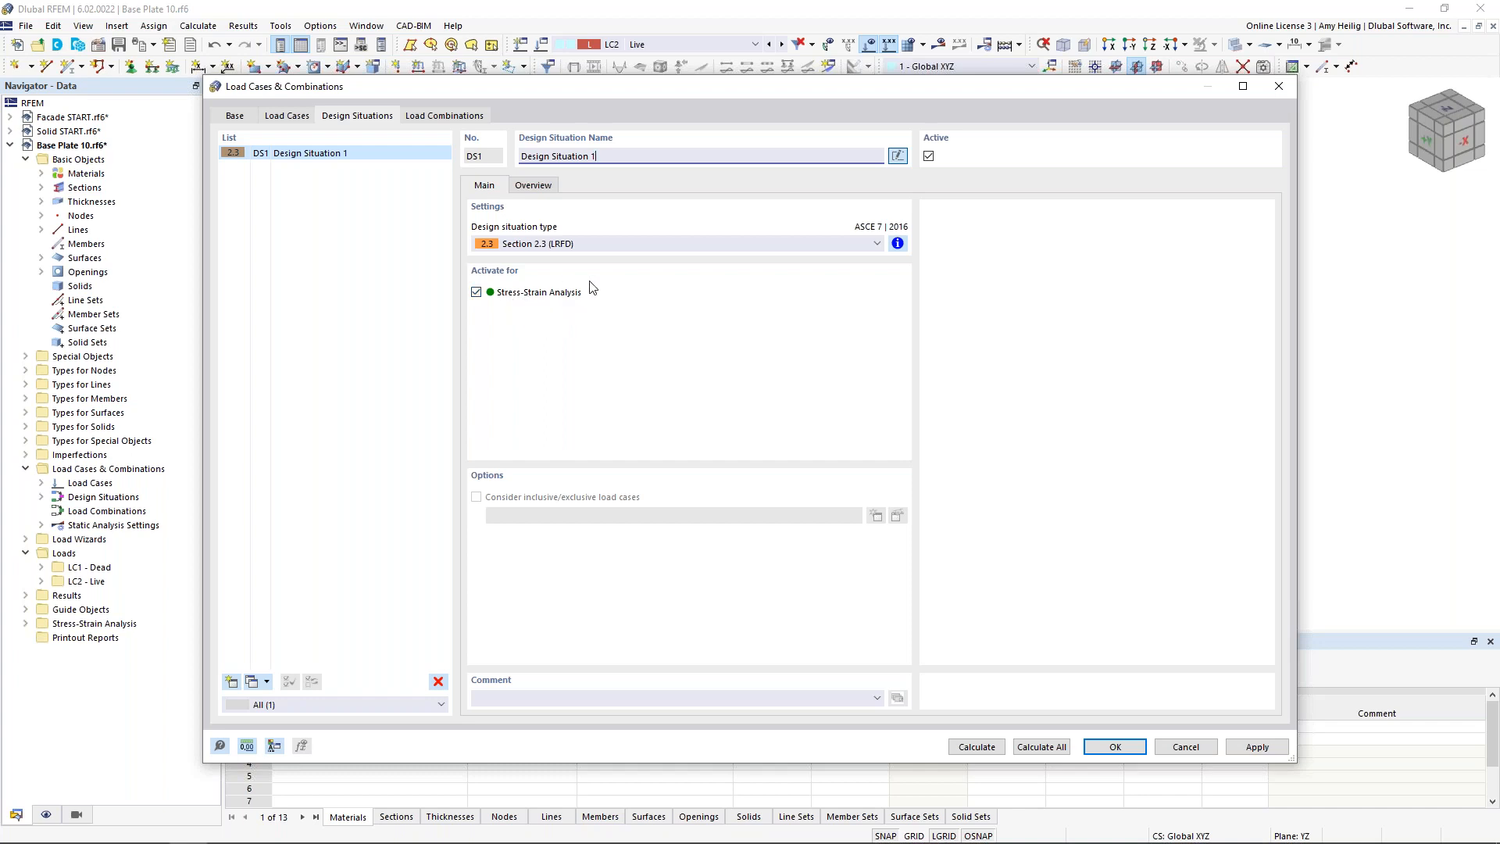
Create a load combination that uses the SA1 - Geometrically linear | Newton-Raphson static analysis settings.
left_click(444, 116)
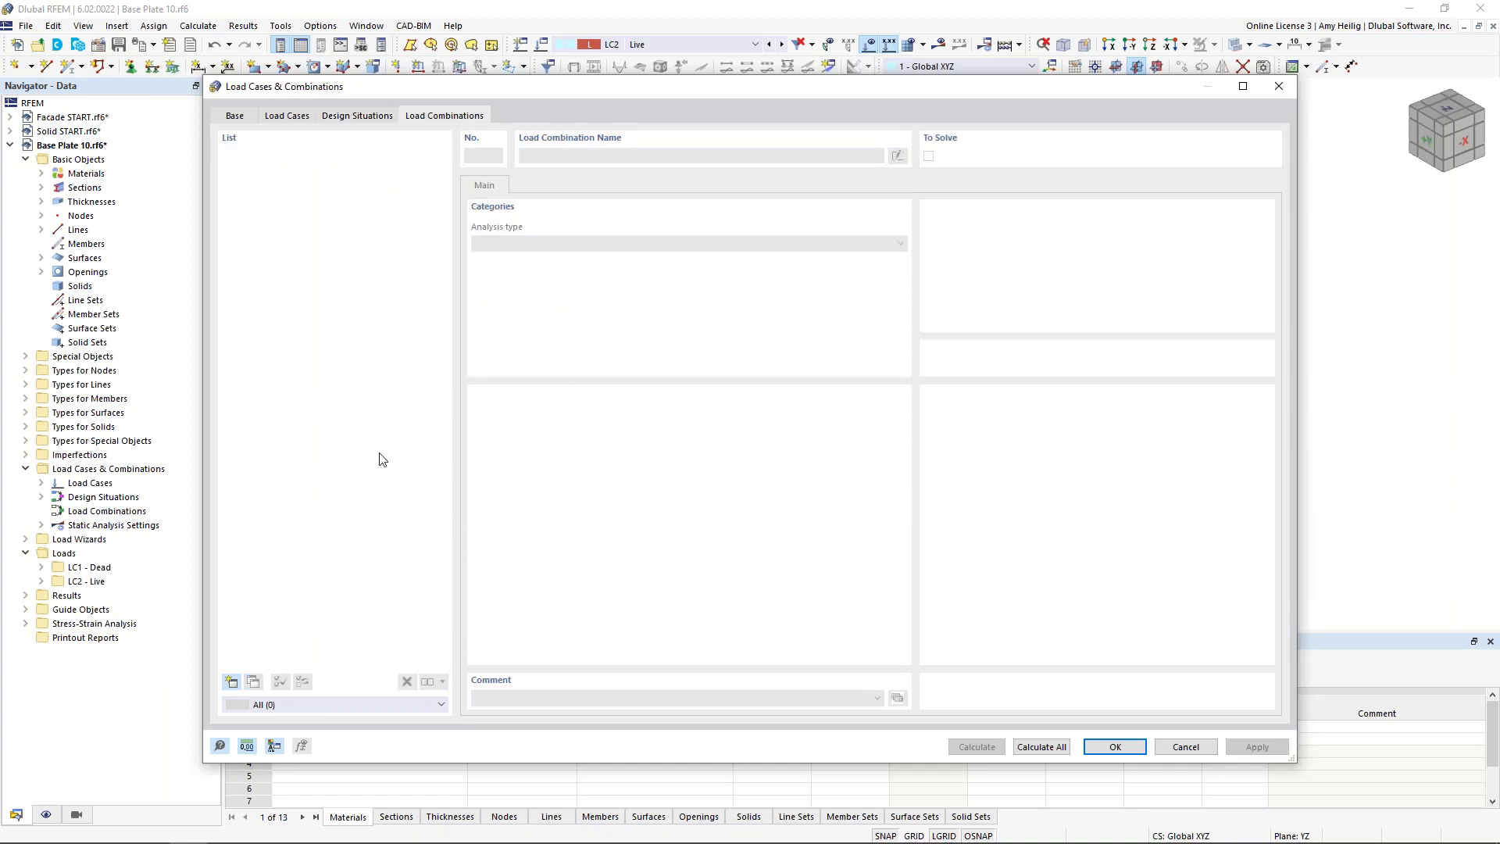
left_click(231, 682)
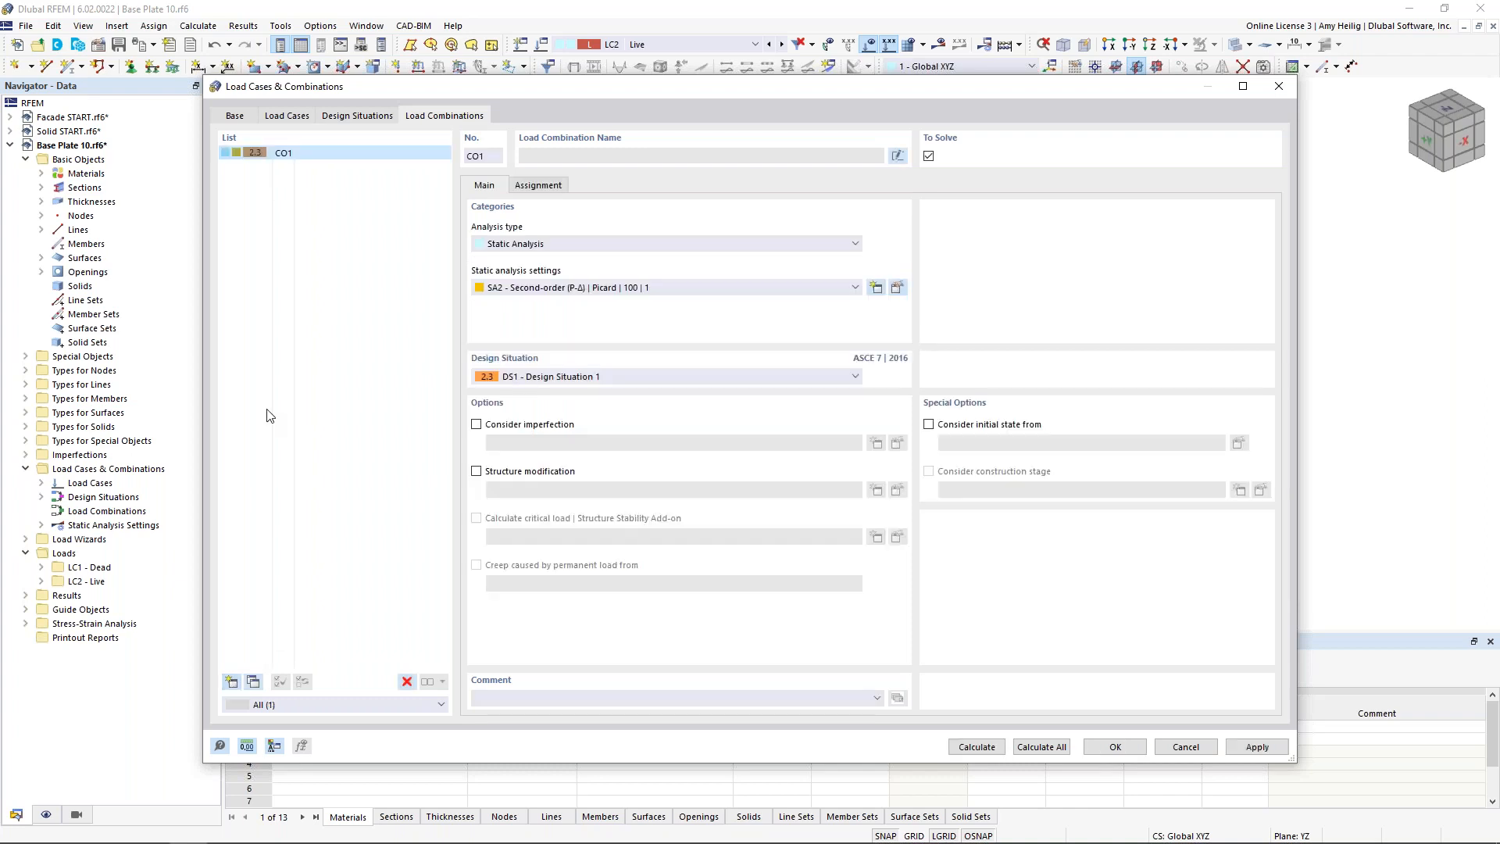
left_click(520, 290)
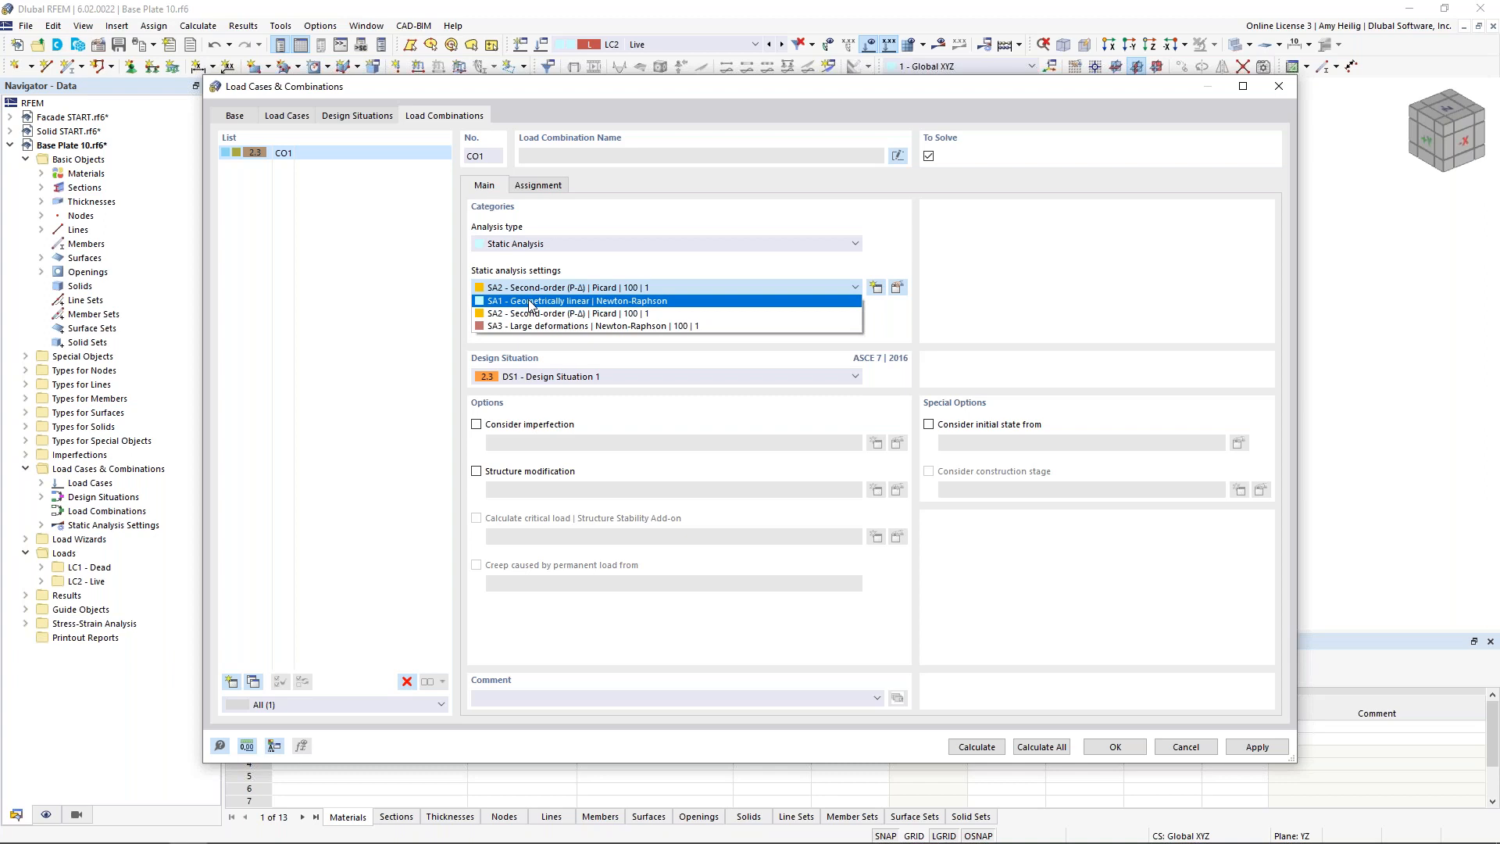
left_click(529, 302)
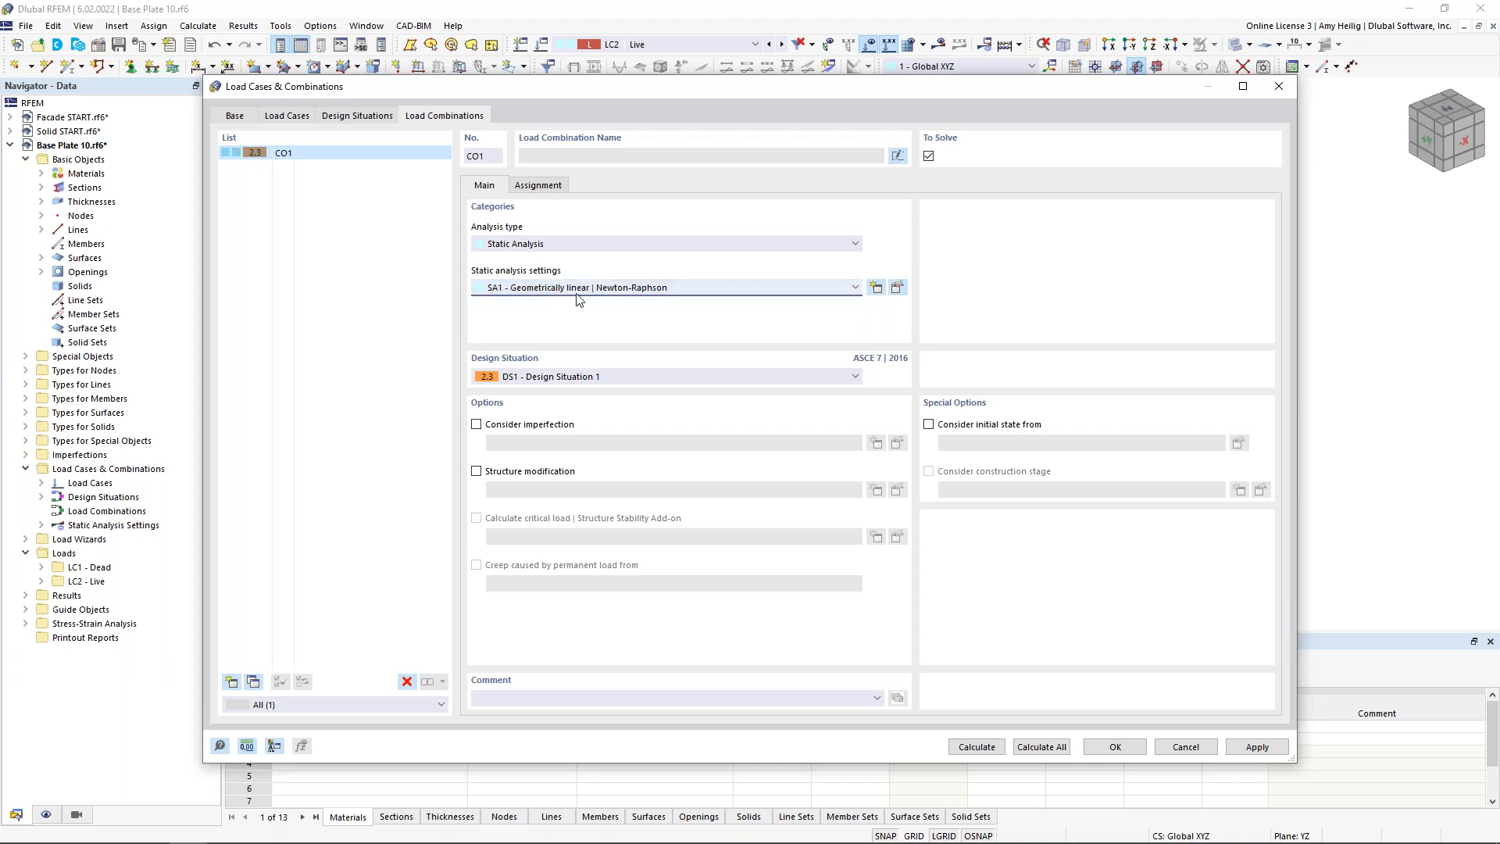
Assign load cases LC1 Dead and LC2 Live to the combination with factors of 1.00 and accept the settings.
left_click(550, 187)
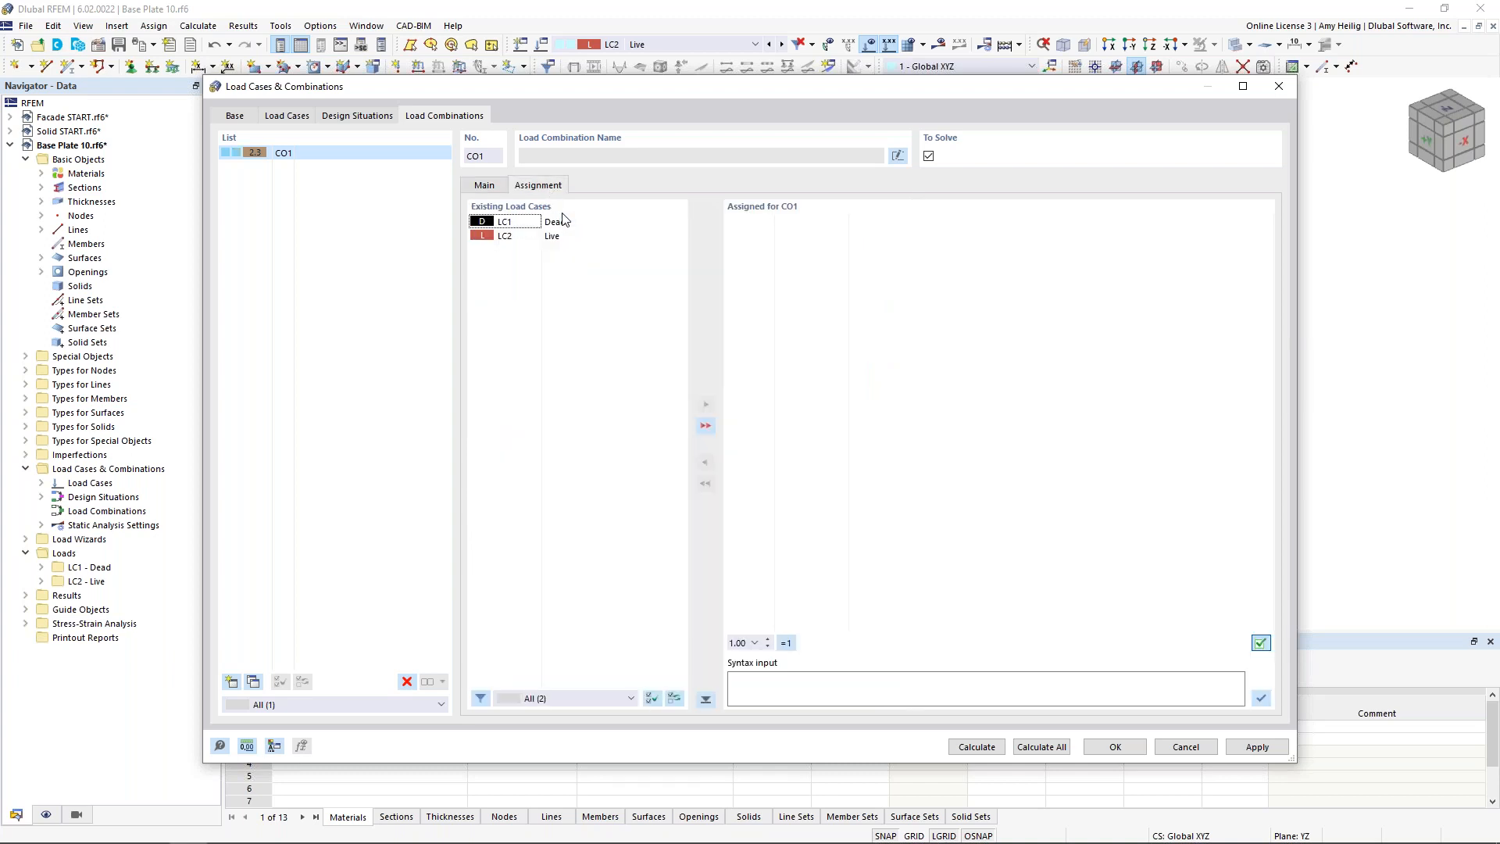
double_click(561, 222)
left_click(566, 236)
double_click(566, 236)
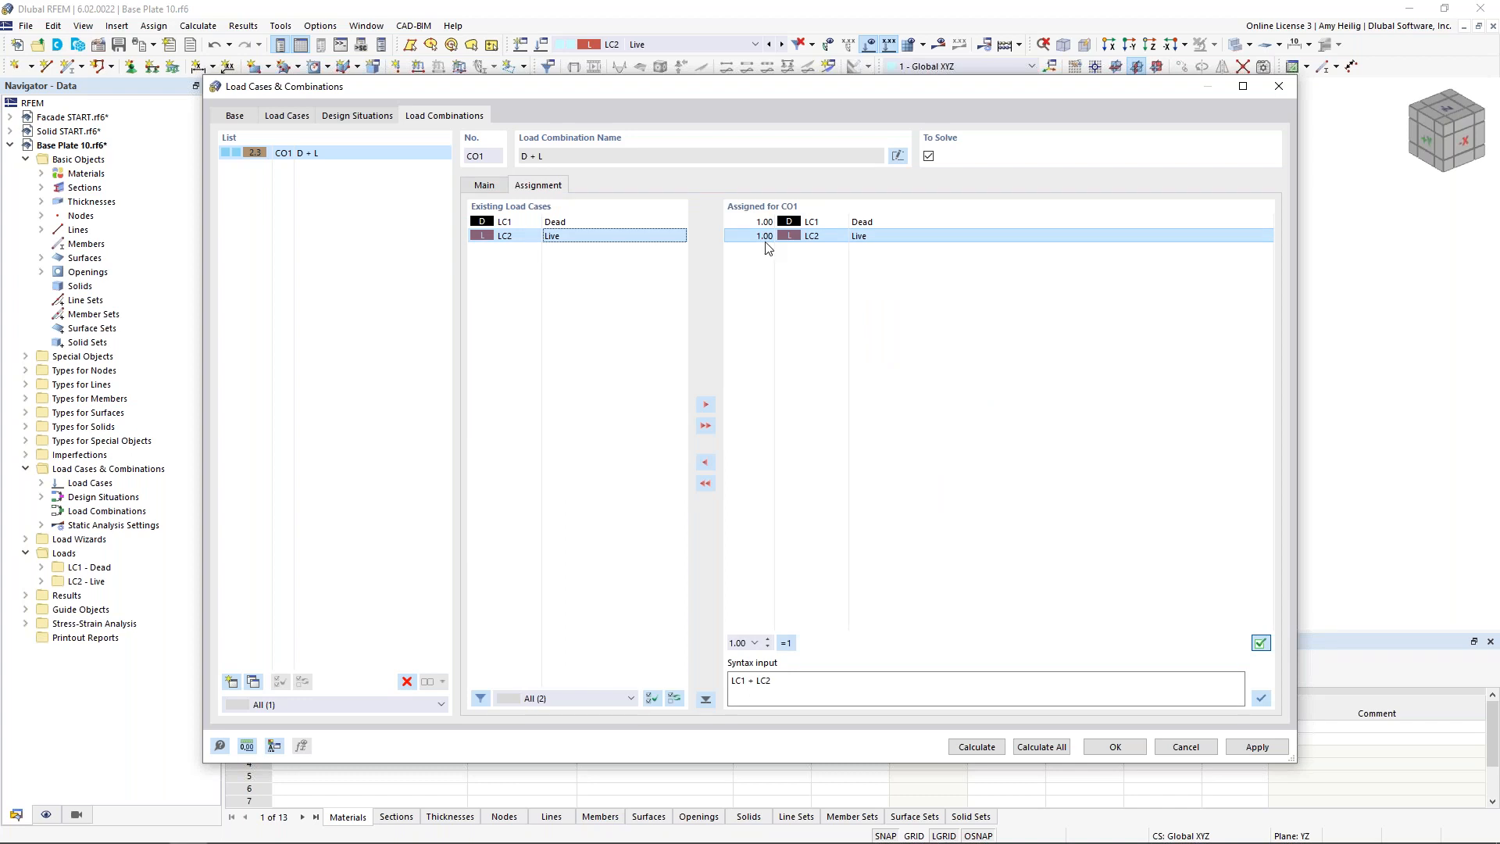
left_click(1115, 747)
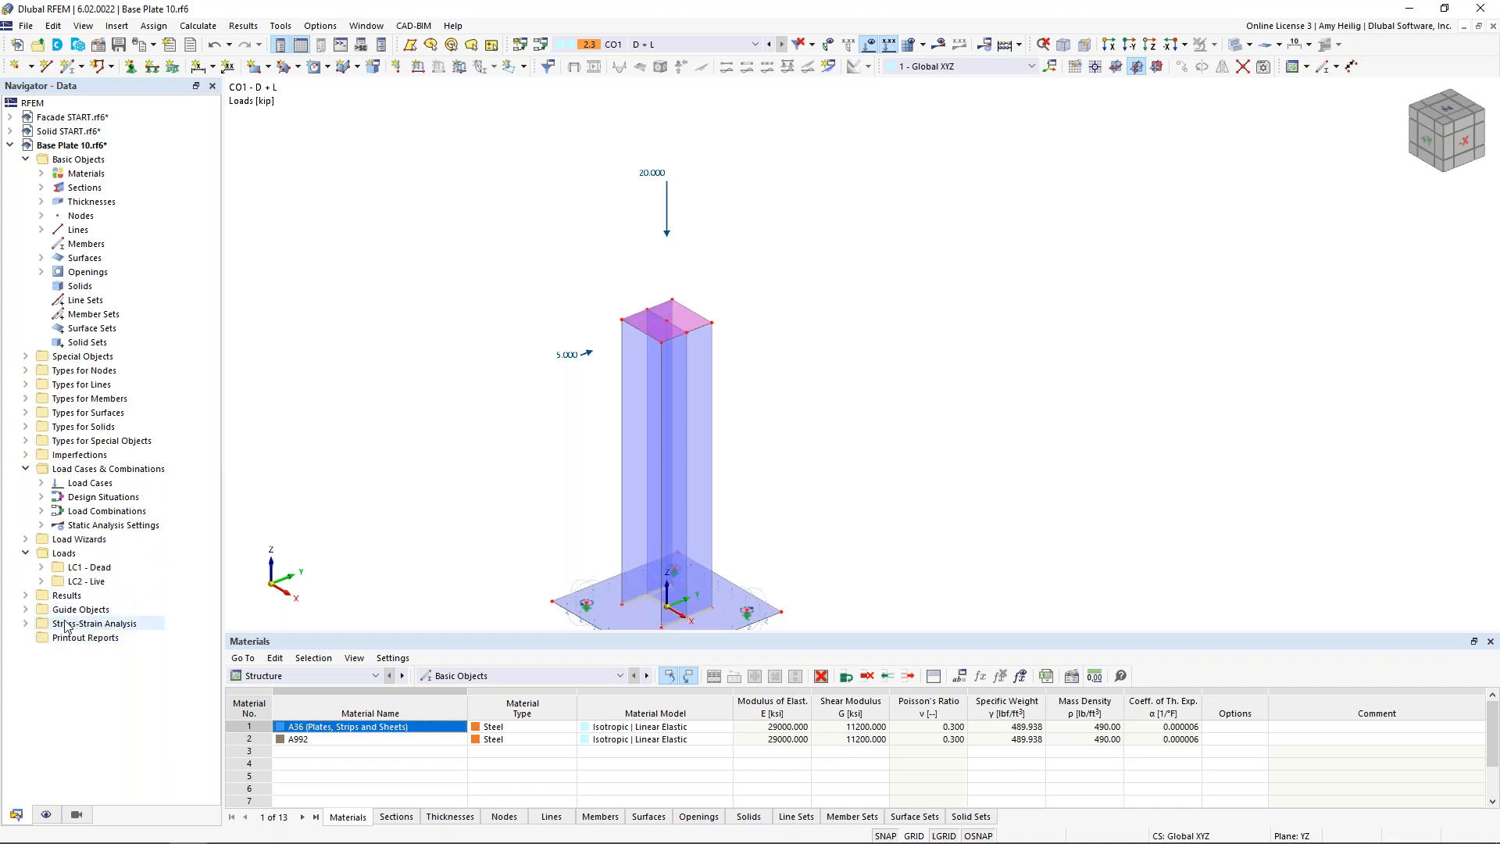
Collapse the Base Plate 10 model's data tree and leave only the Stress-Strain Analysis branch expanded.
left_click(26, 625)
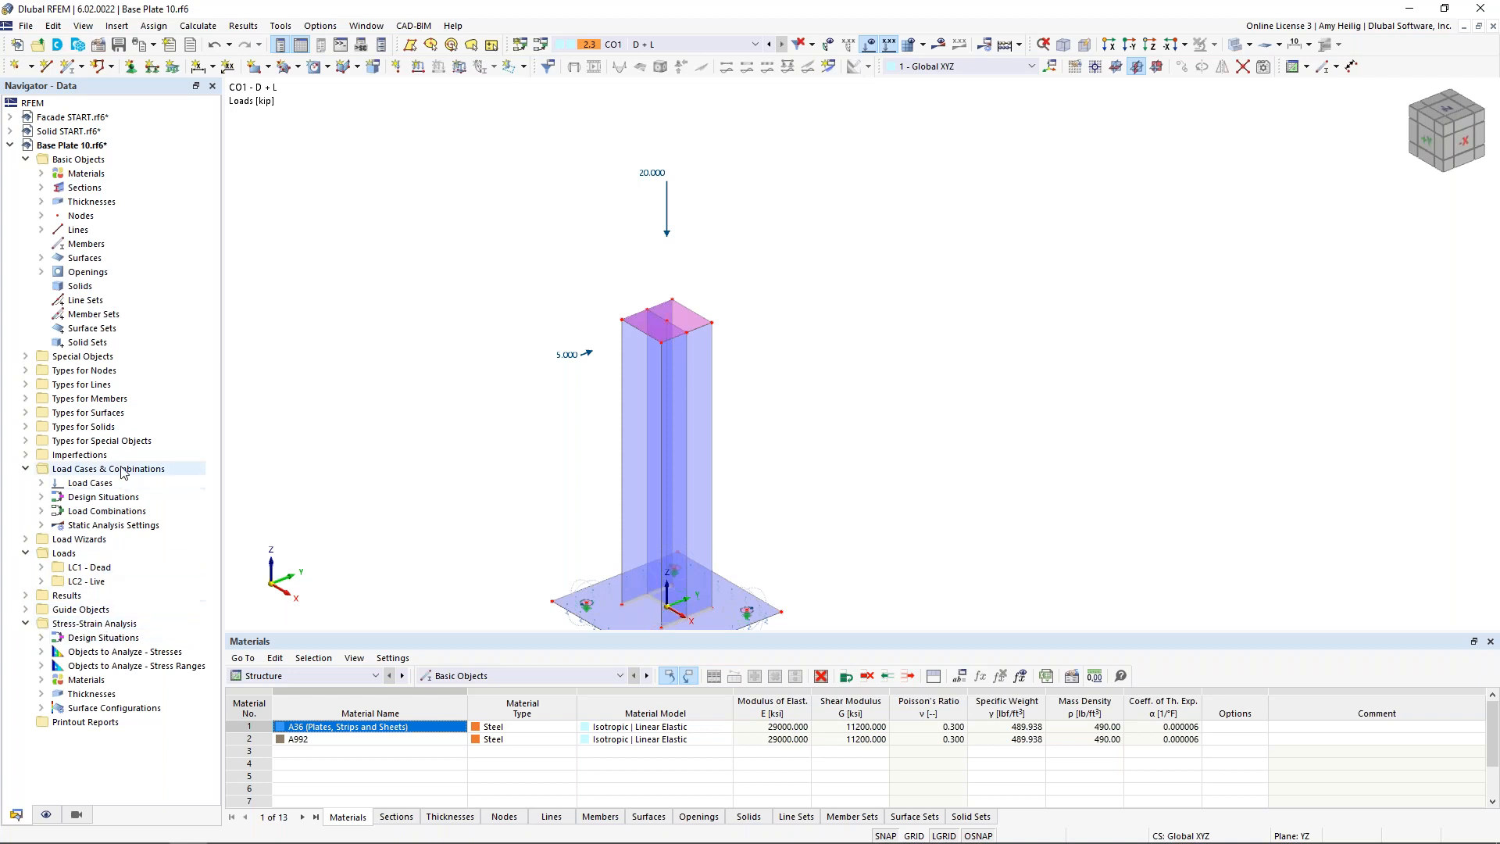
right_click(118, 403)
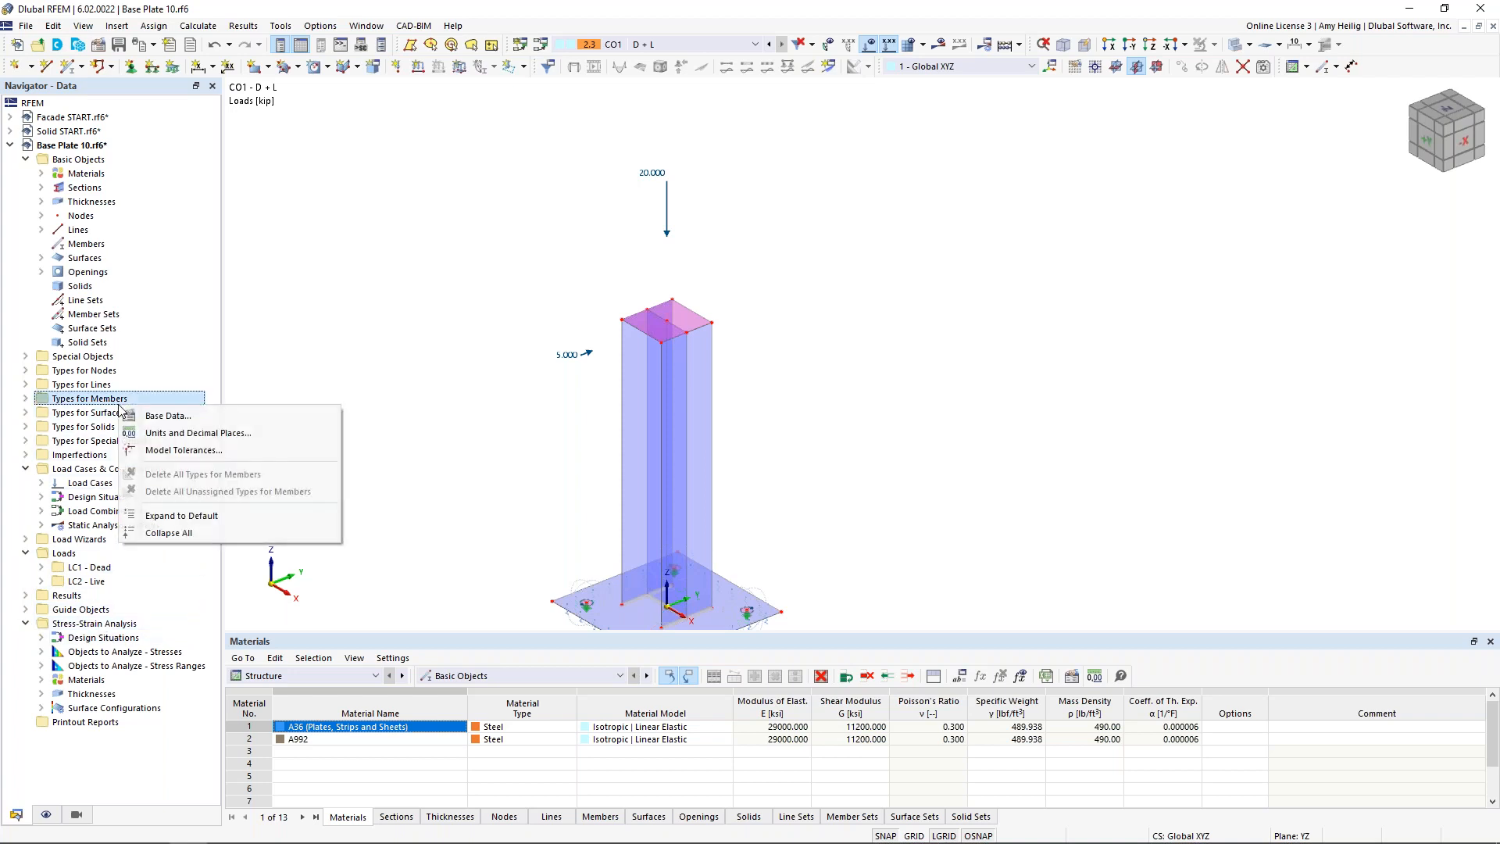
left_click(196, 533)
left_click(27, 357)
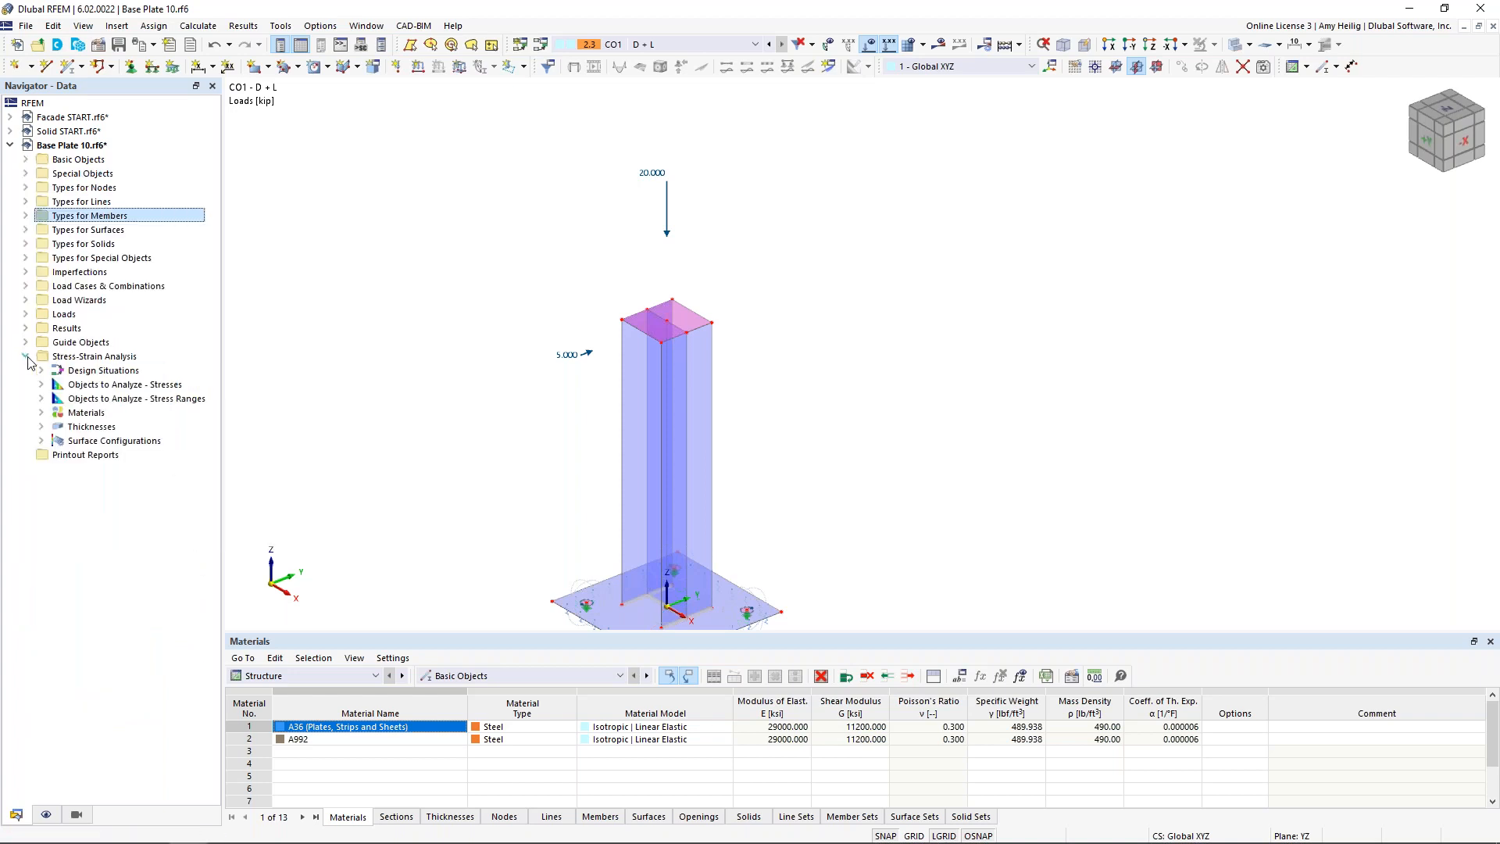
Enable strain analysis in the global settings of the Stress-Strain Analysis.
right_click(103, 362)
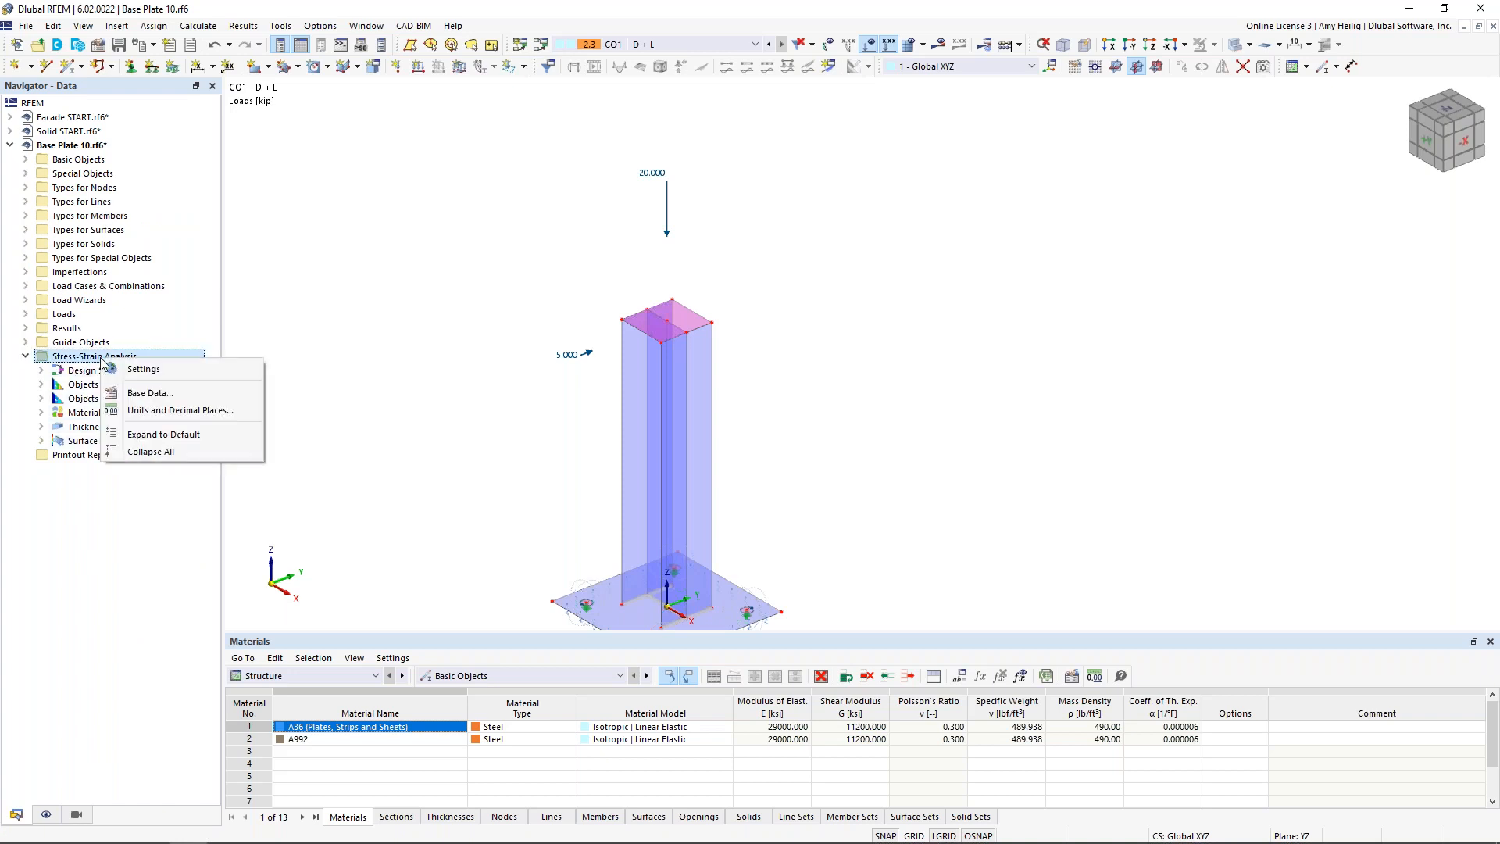
left_click(125, 368)
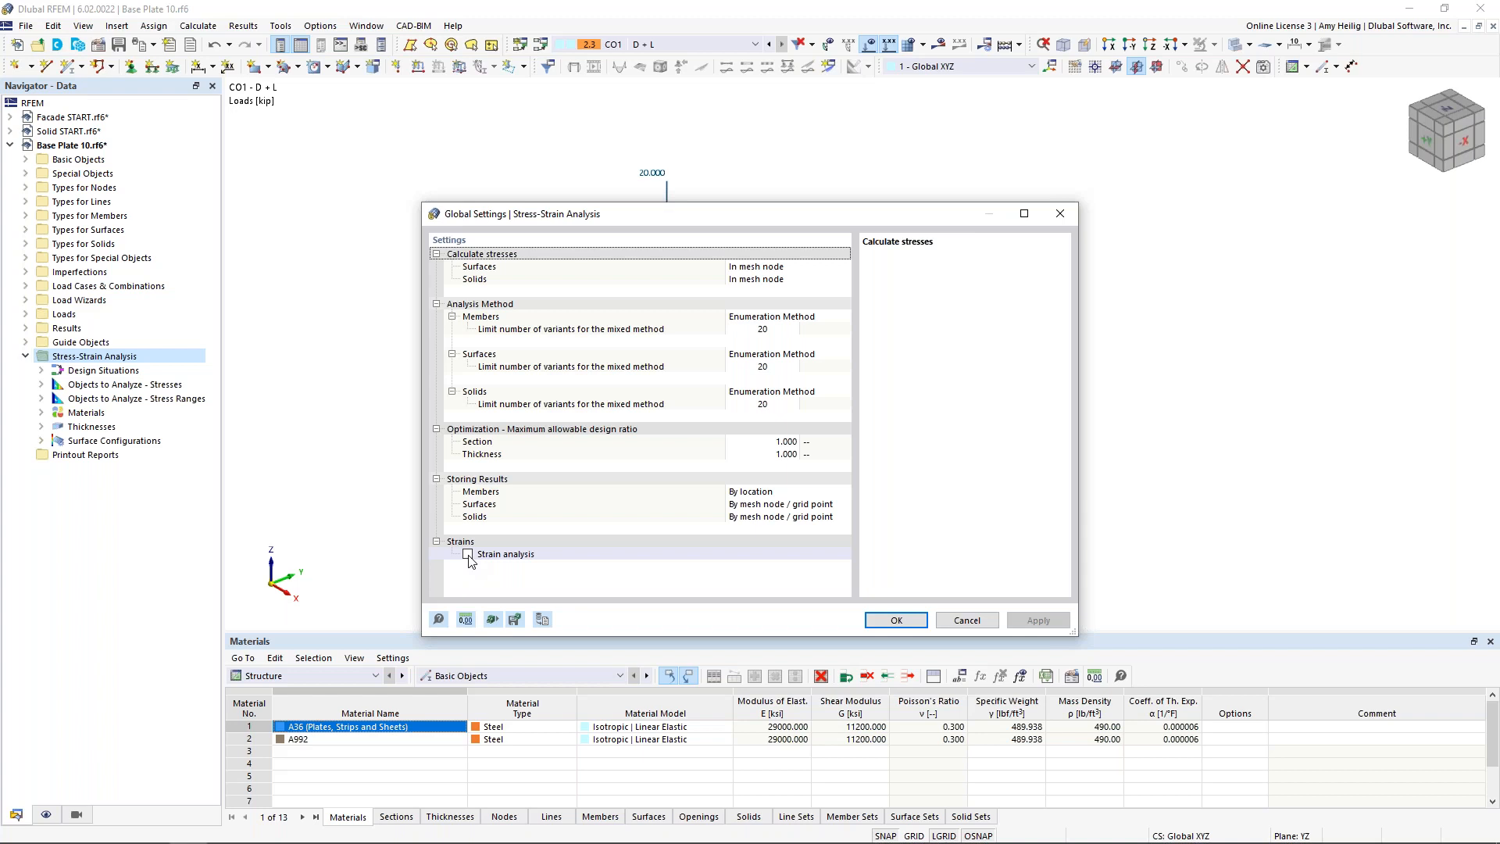
left_click(468, 554)
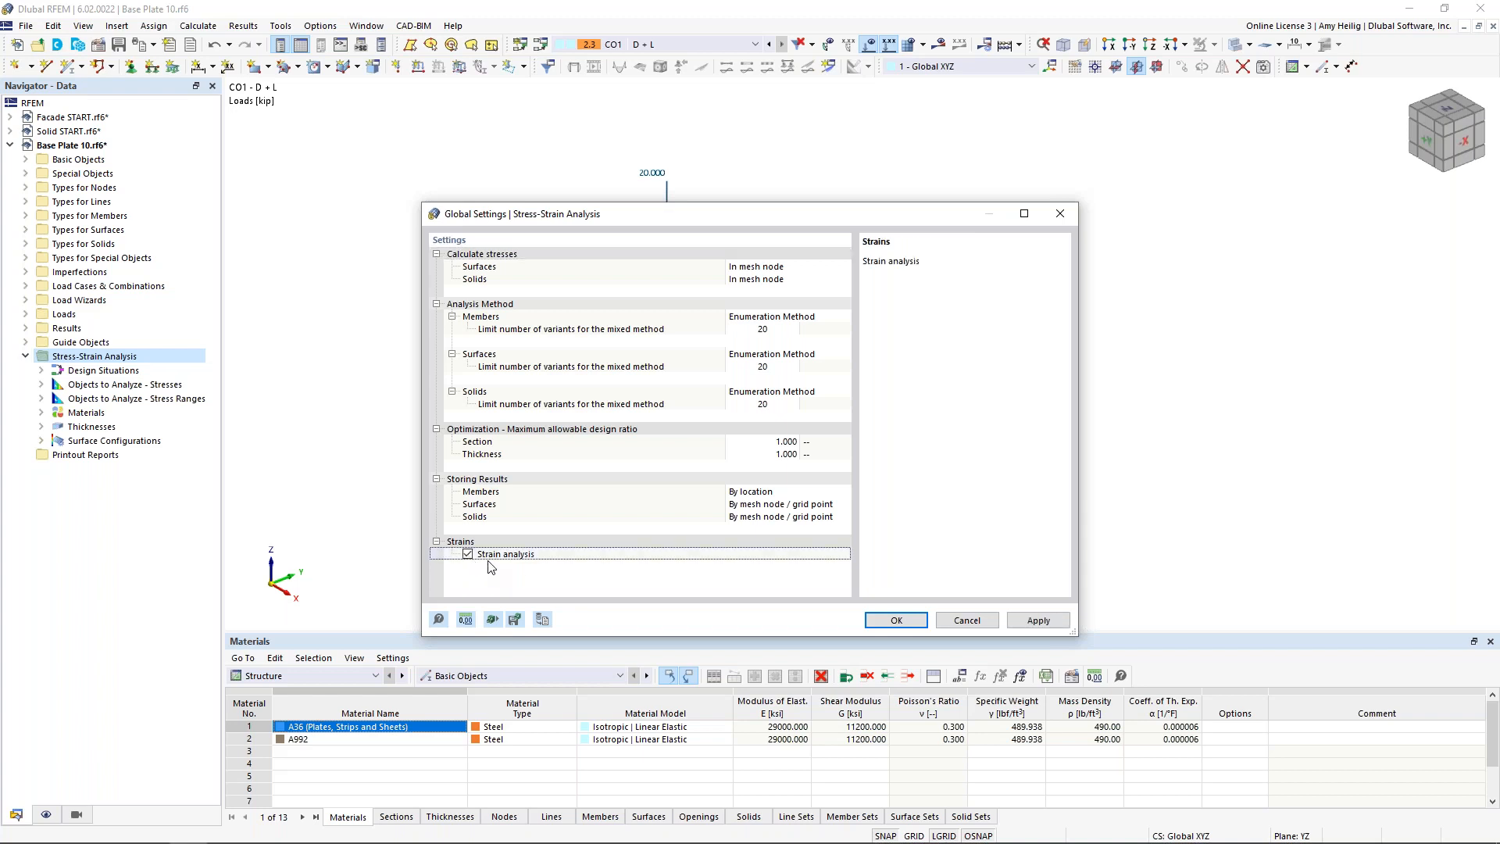
left_click(890, 620)
In the Default surface configuration, calculate only the σeqv,max,von Mises stress, with Limit Equivalent Stress as its limit stress type.
left_click(41, 441)
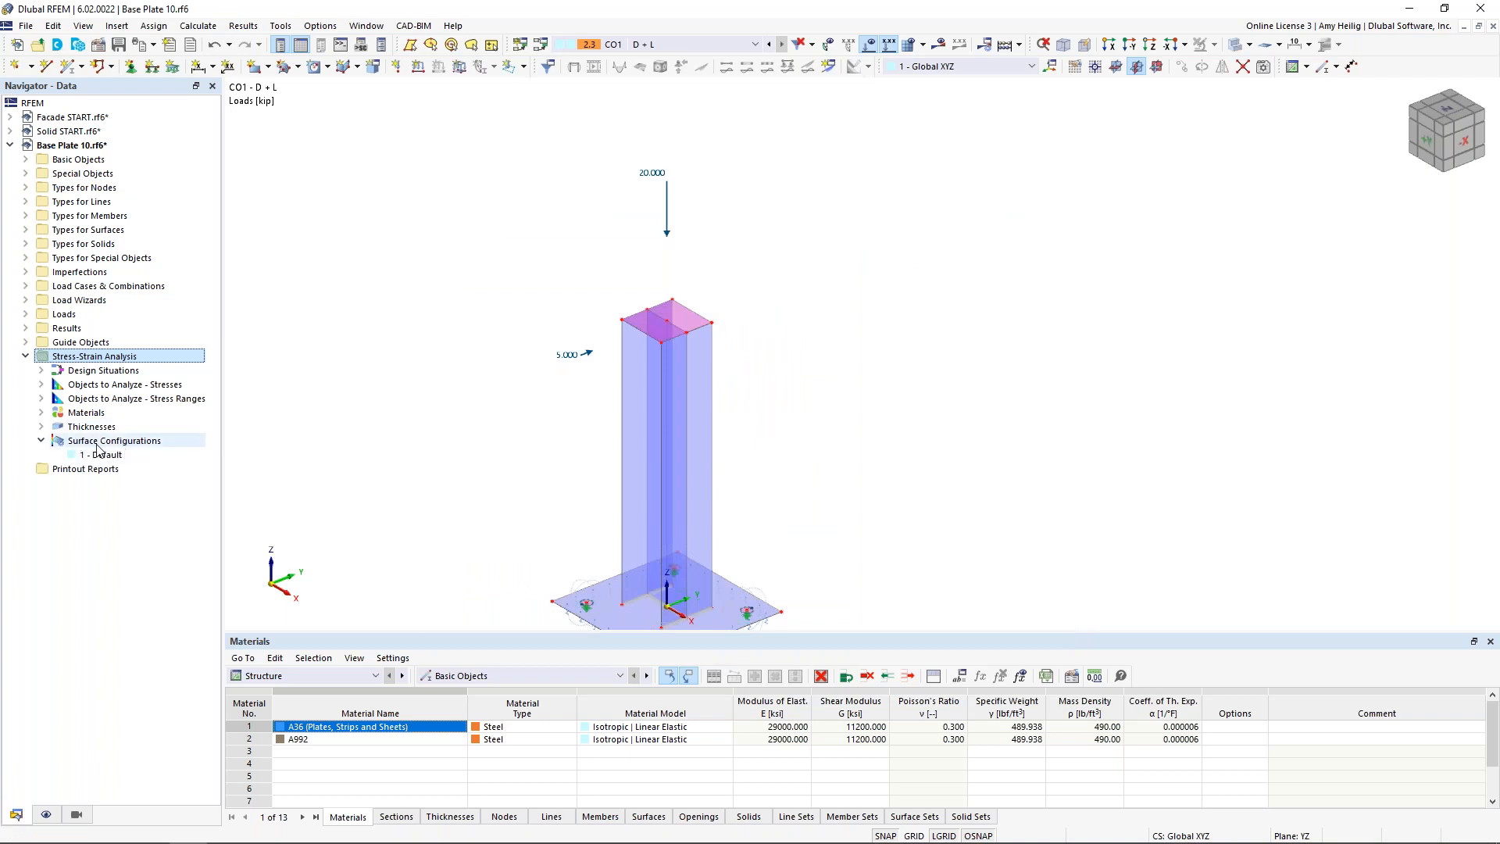
middle_click_drag(570, 555, 674, 488)
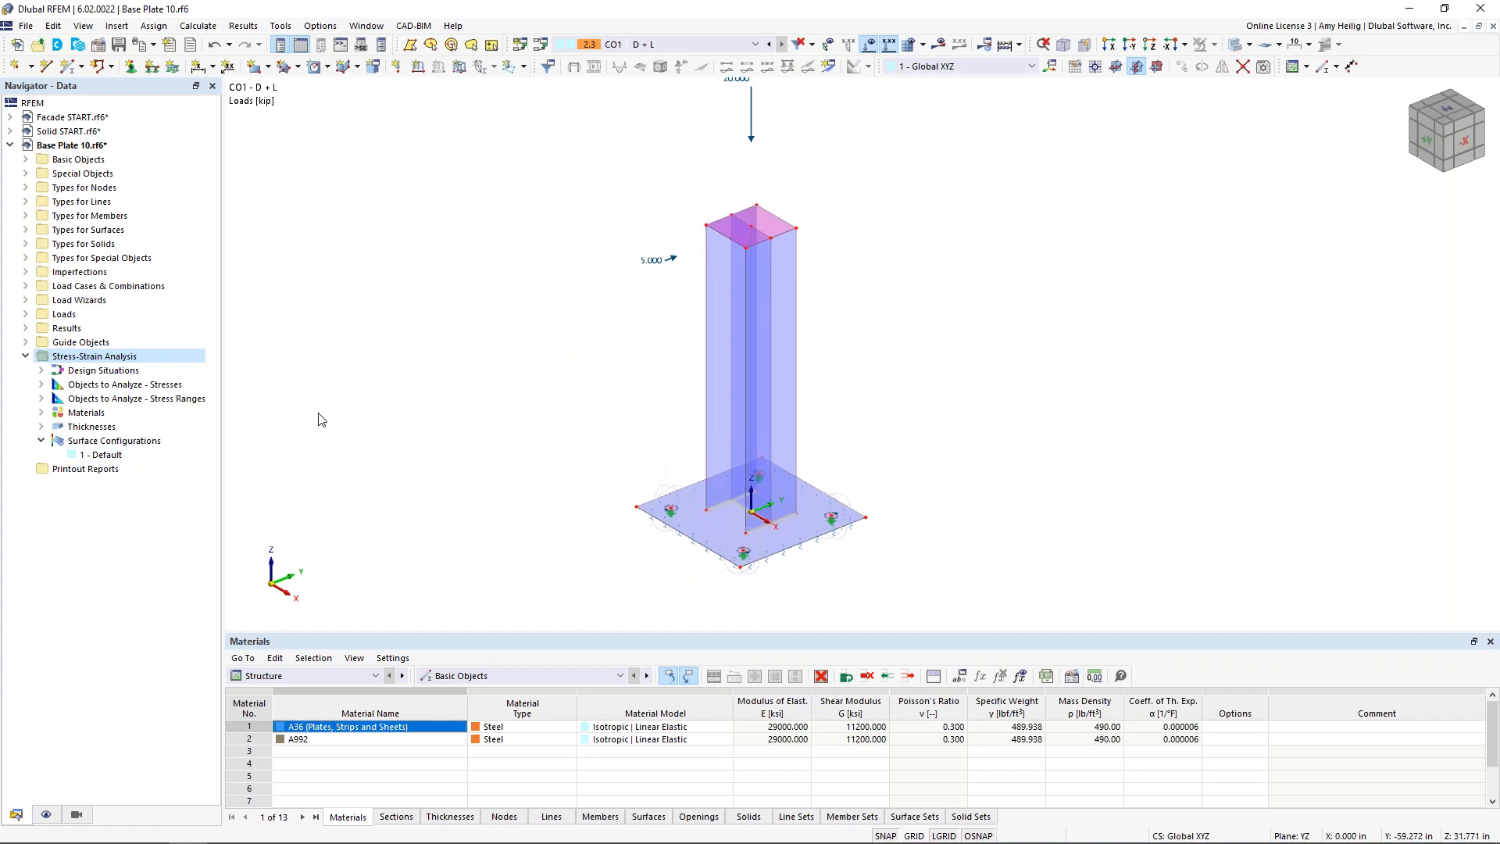
double_click(115, 454)
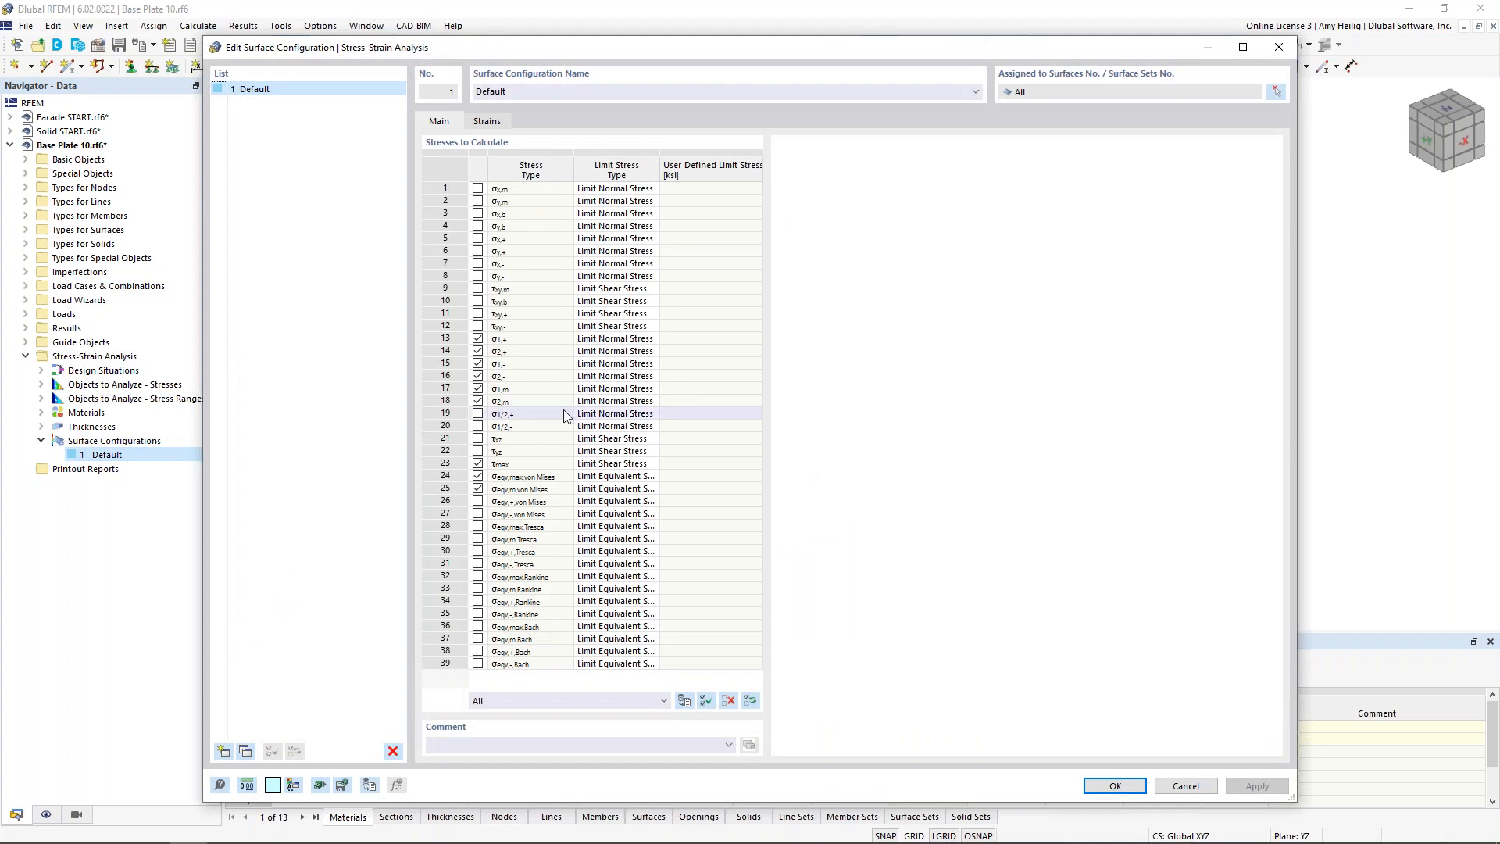
left_click(533, 351)
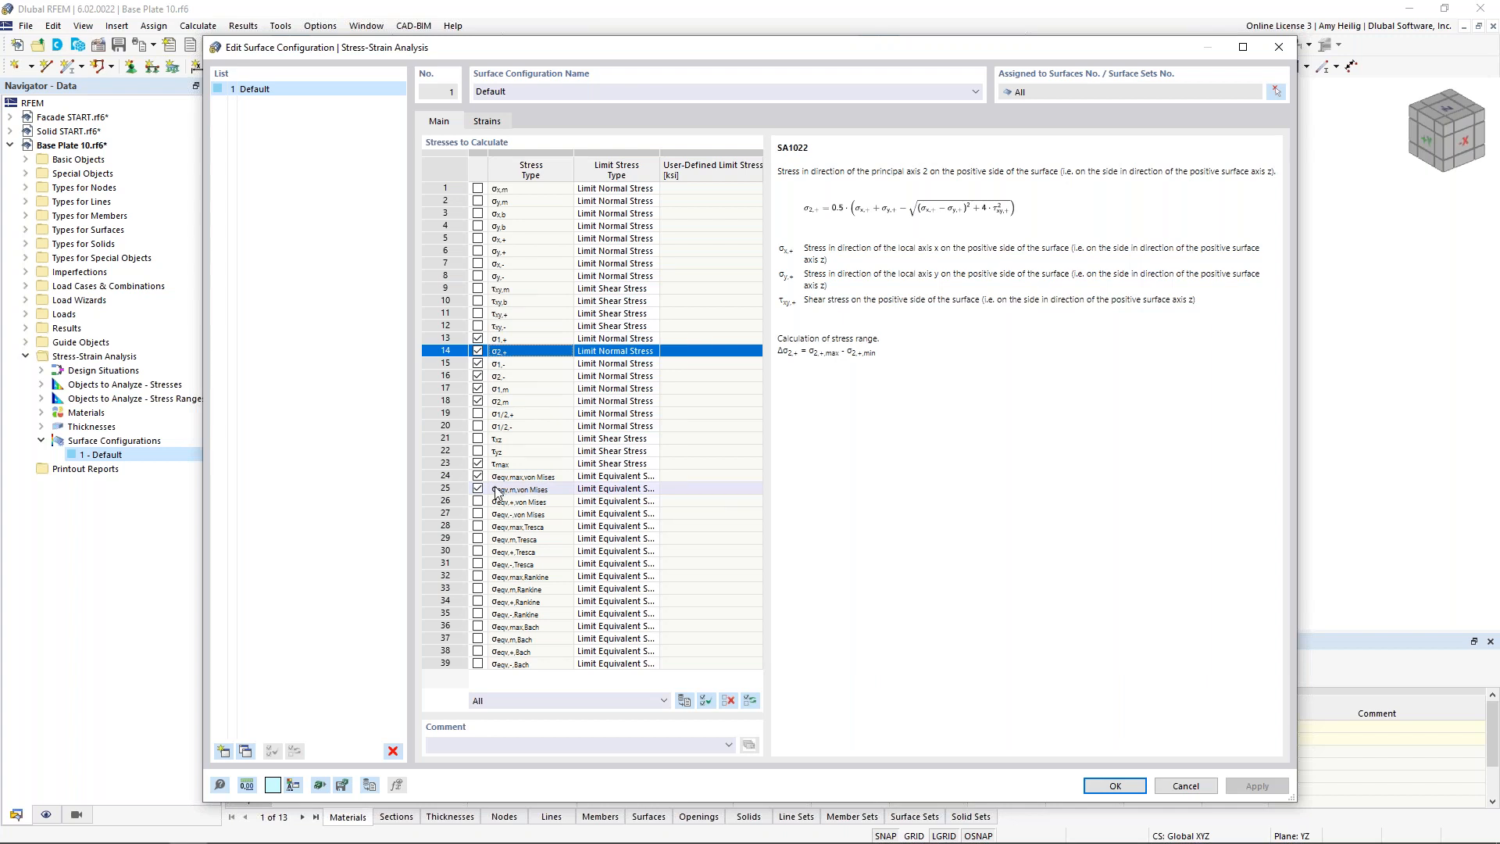
left_click(728, 701)
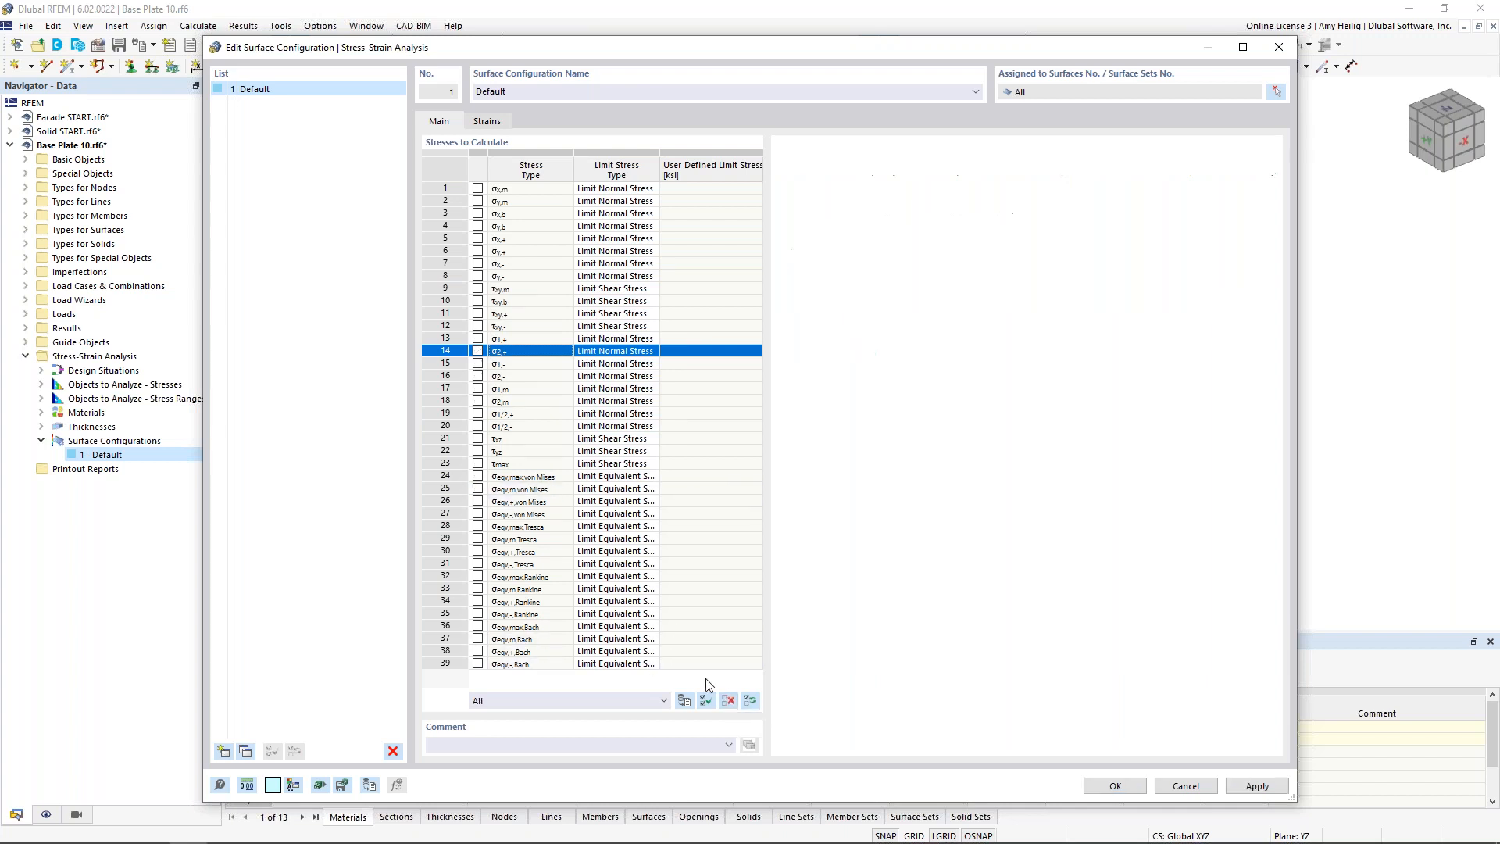
left_click(478, 479)
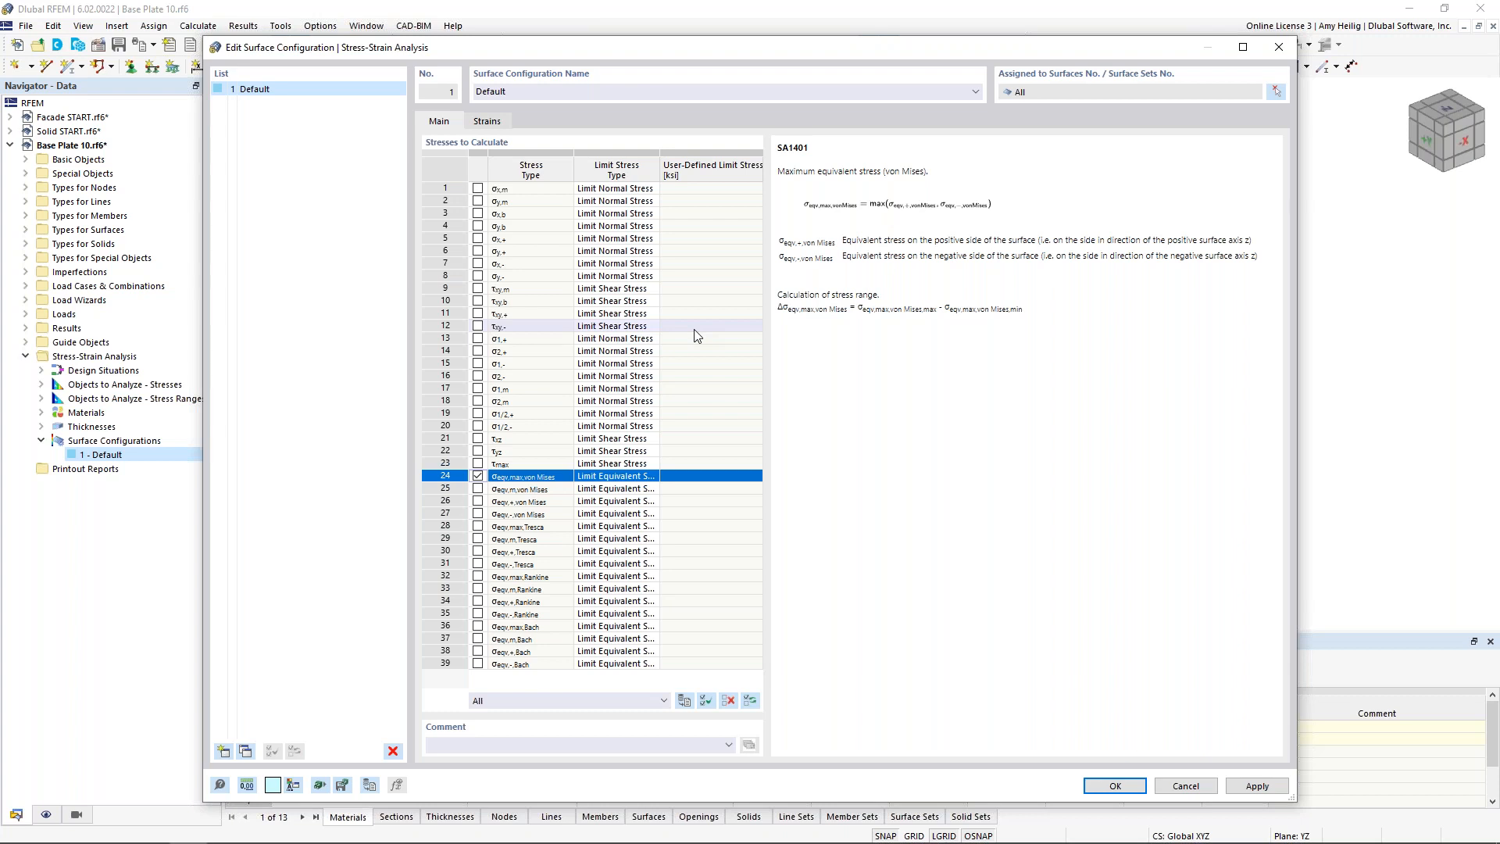
left_click(621, 481)
left_click(653, 475)
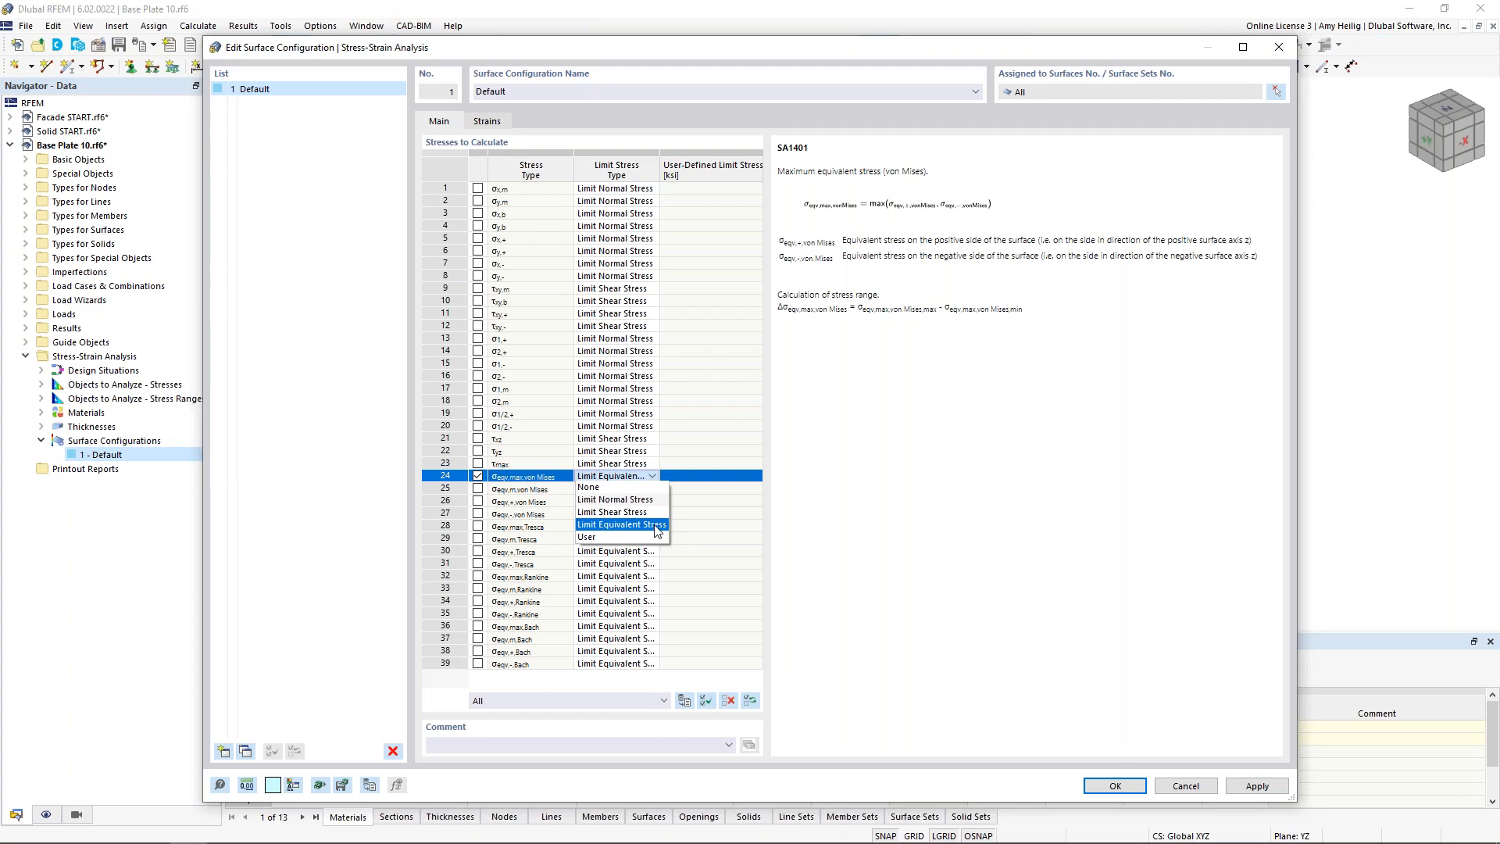
left_click(656, 524)
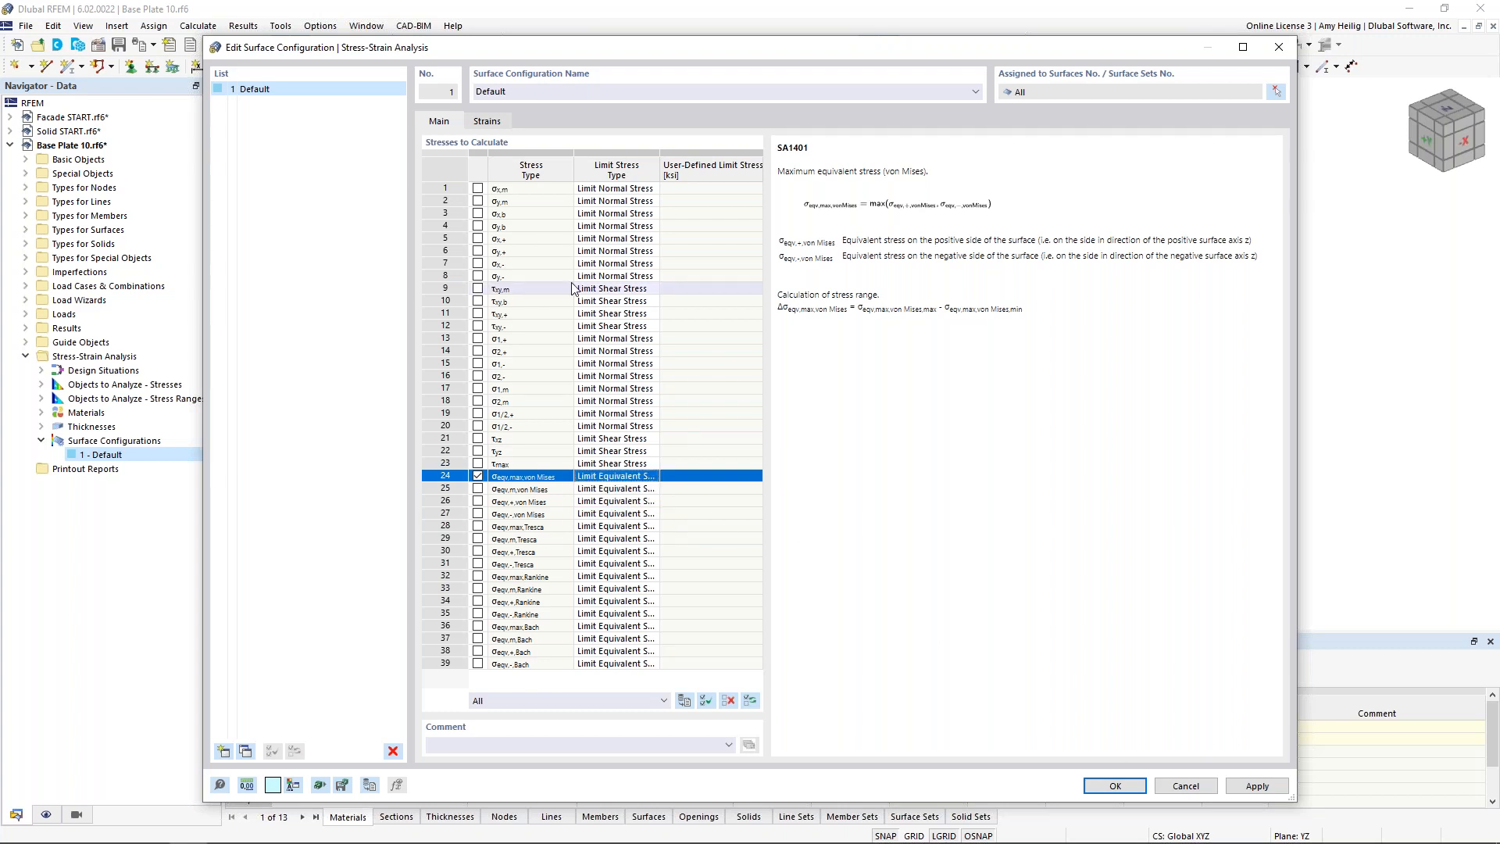
Limit the Default surface configuration's calculated strains to εMises only and accept the configuration.
left_click(488, 122)
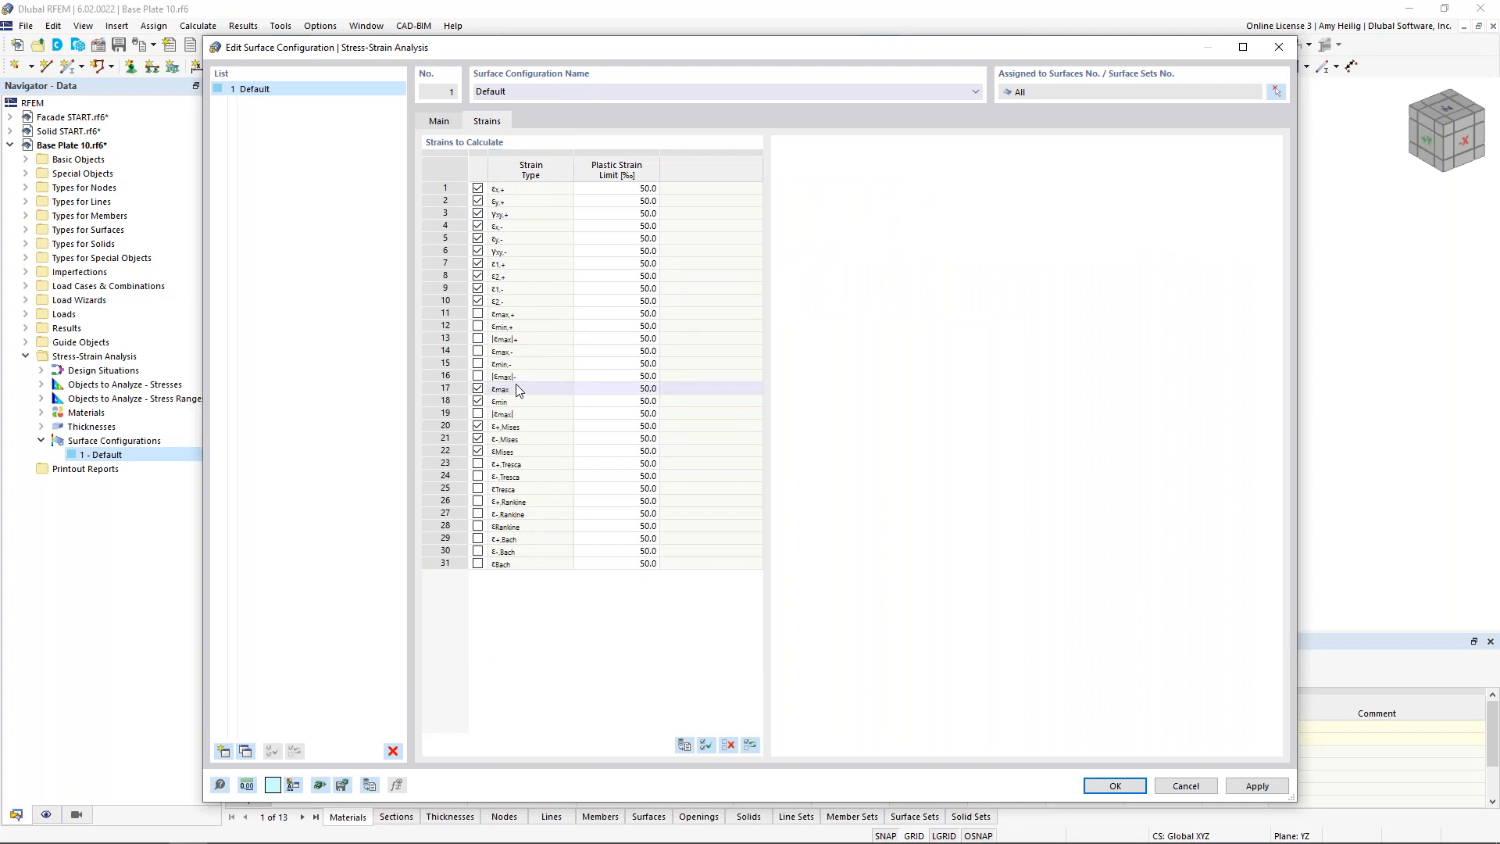
left_click(728, 745)
left_click(477, 452)
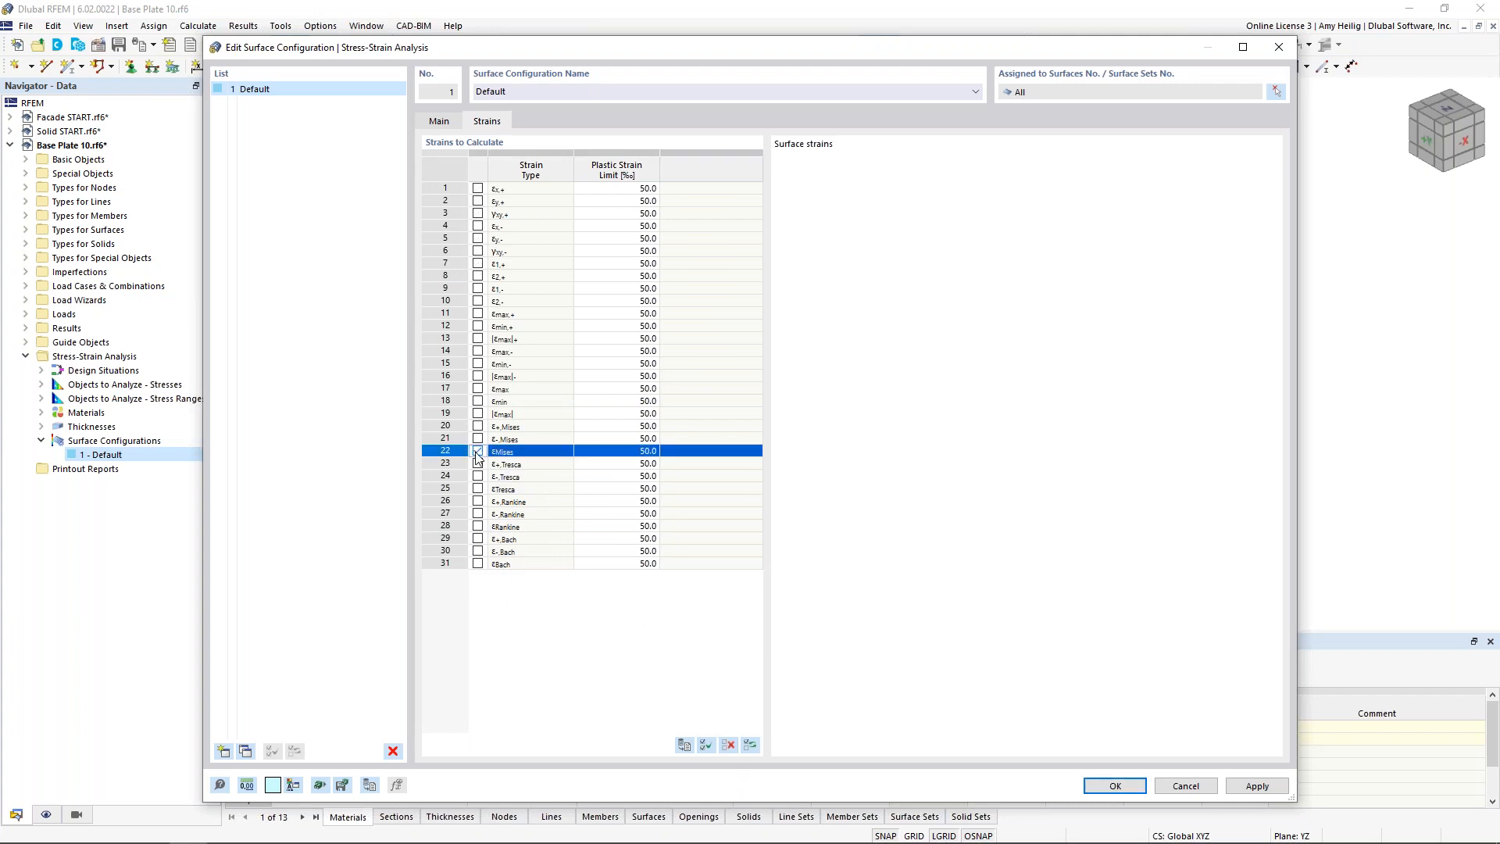
left_click(477, 452)
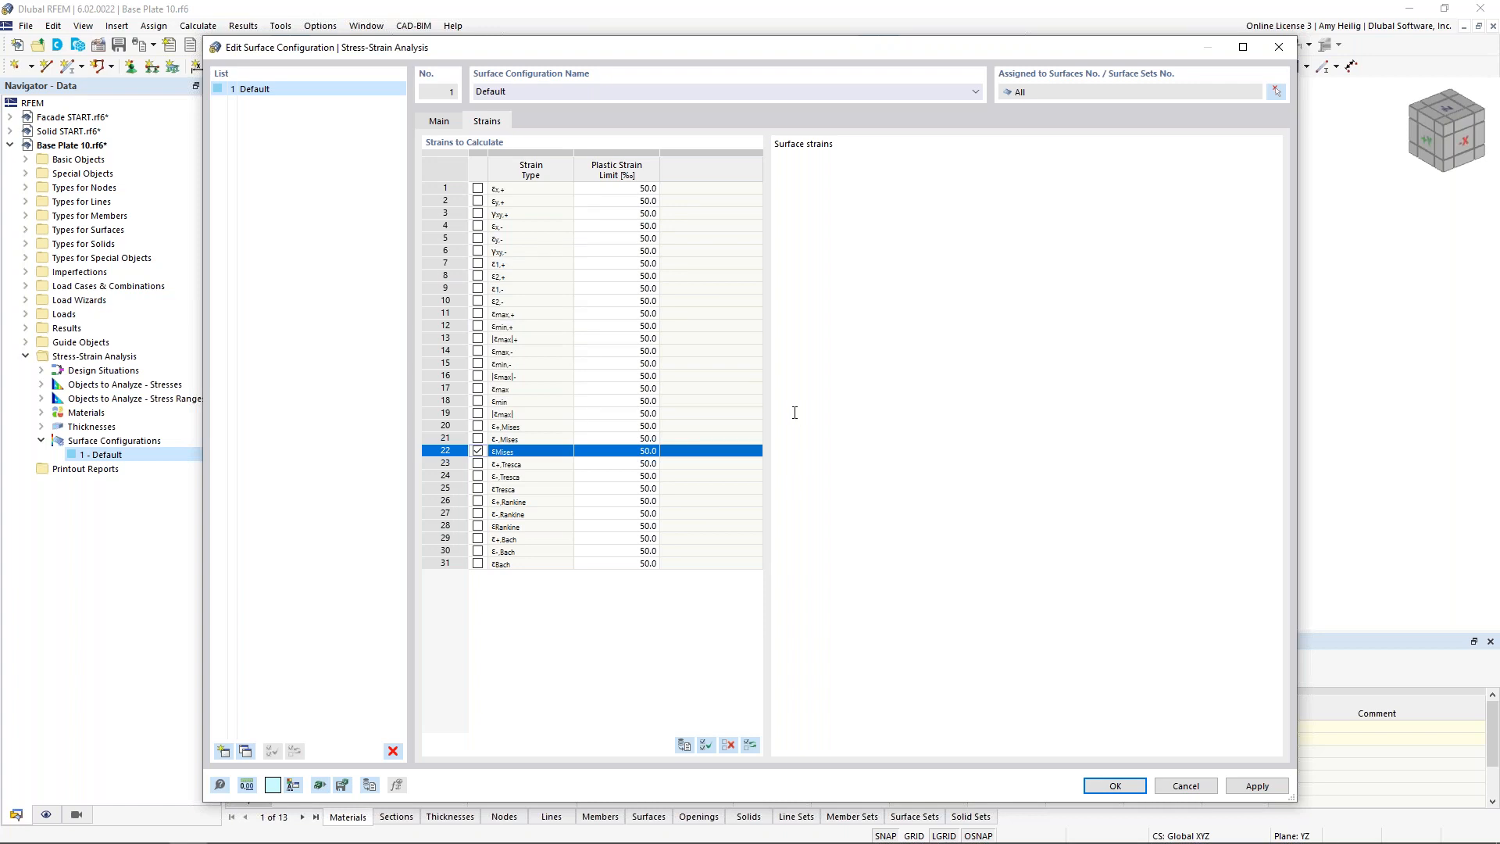
left_click(436, 123)
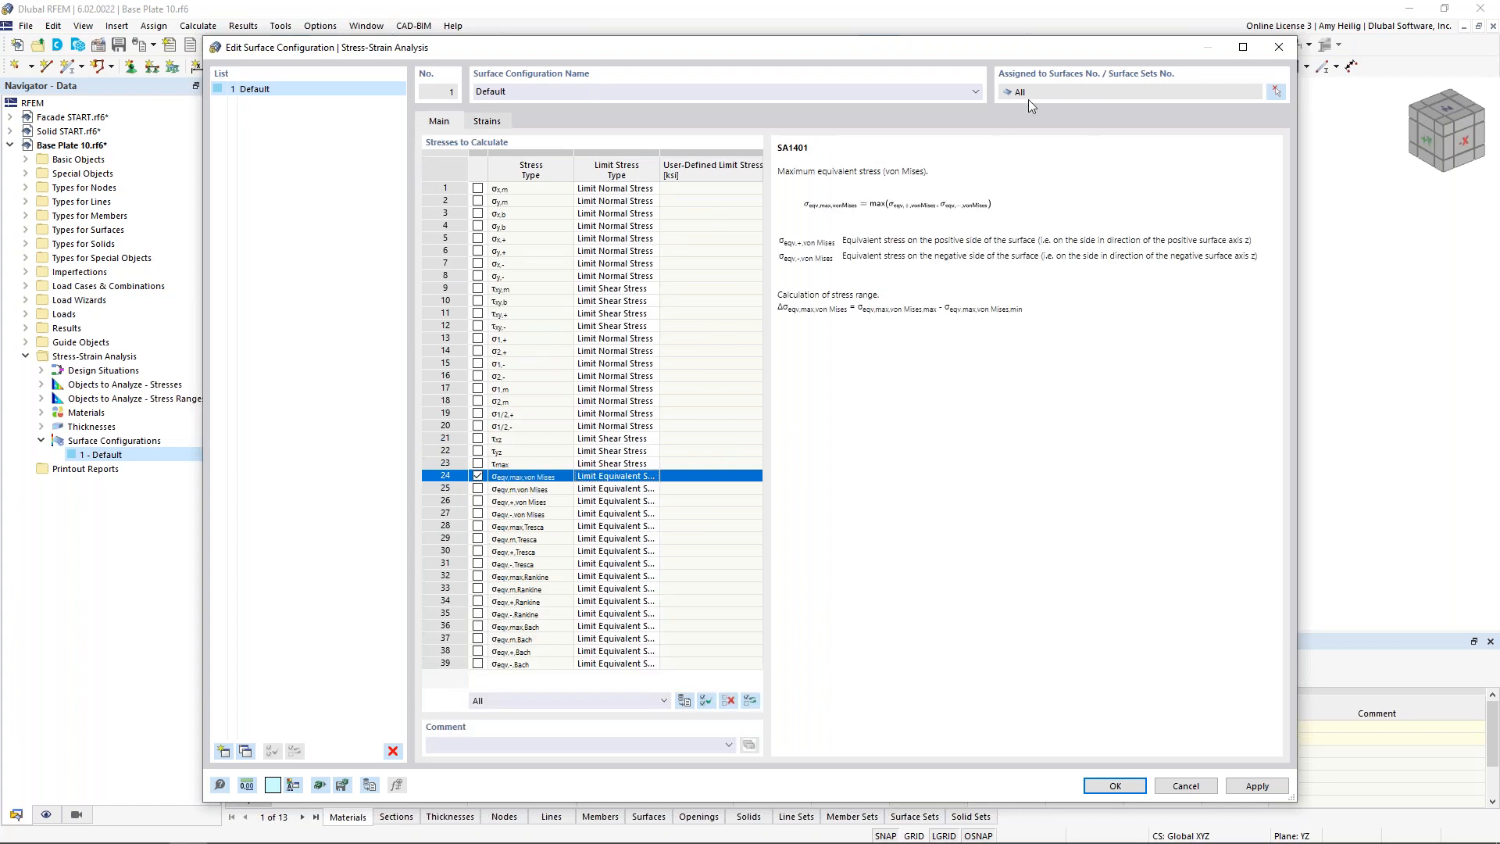
left_click(1115, 785)
Show the Stress-Strain Analysis input data, review the design situations and stress objects, and enable stress range analysis for all surfaces.
left_click_drag(482, 633, 510, 490)
left_click(375, 532)
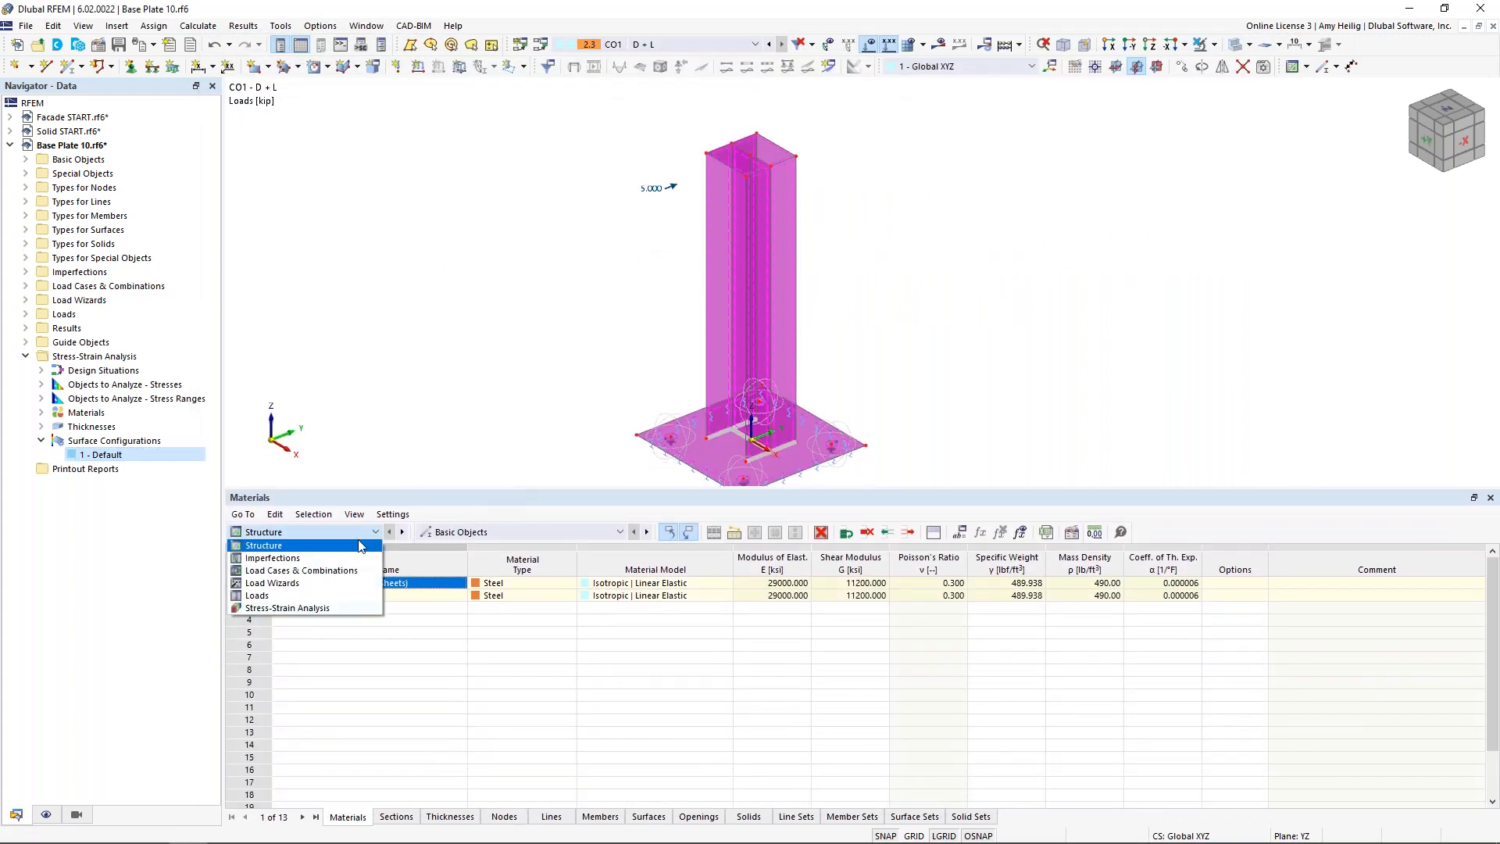
left_click(330, 607)
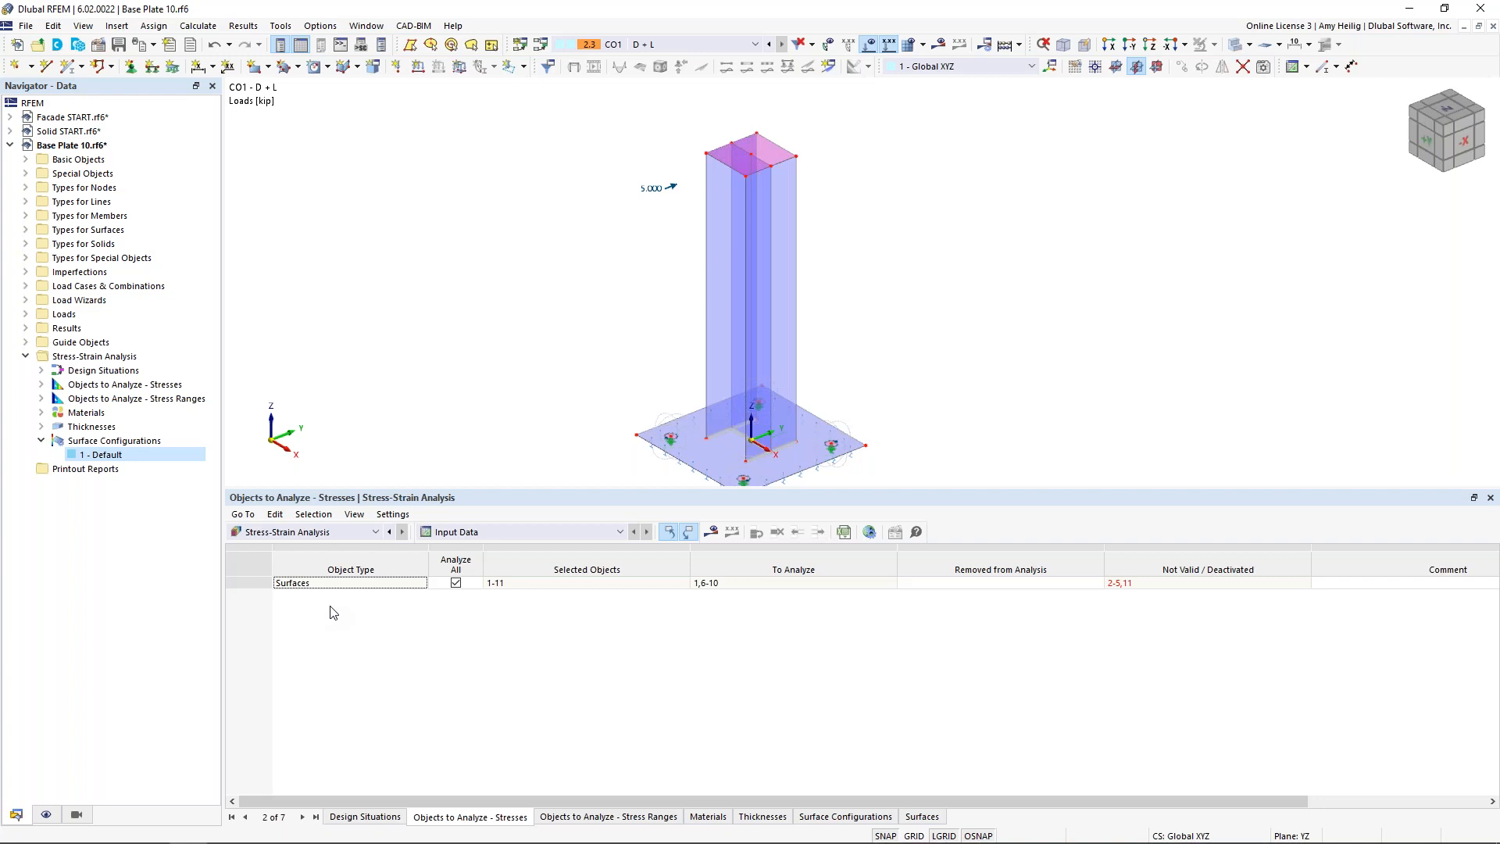
left_click(375, 818)
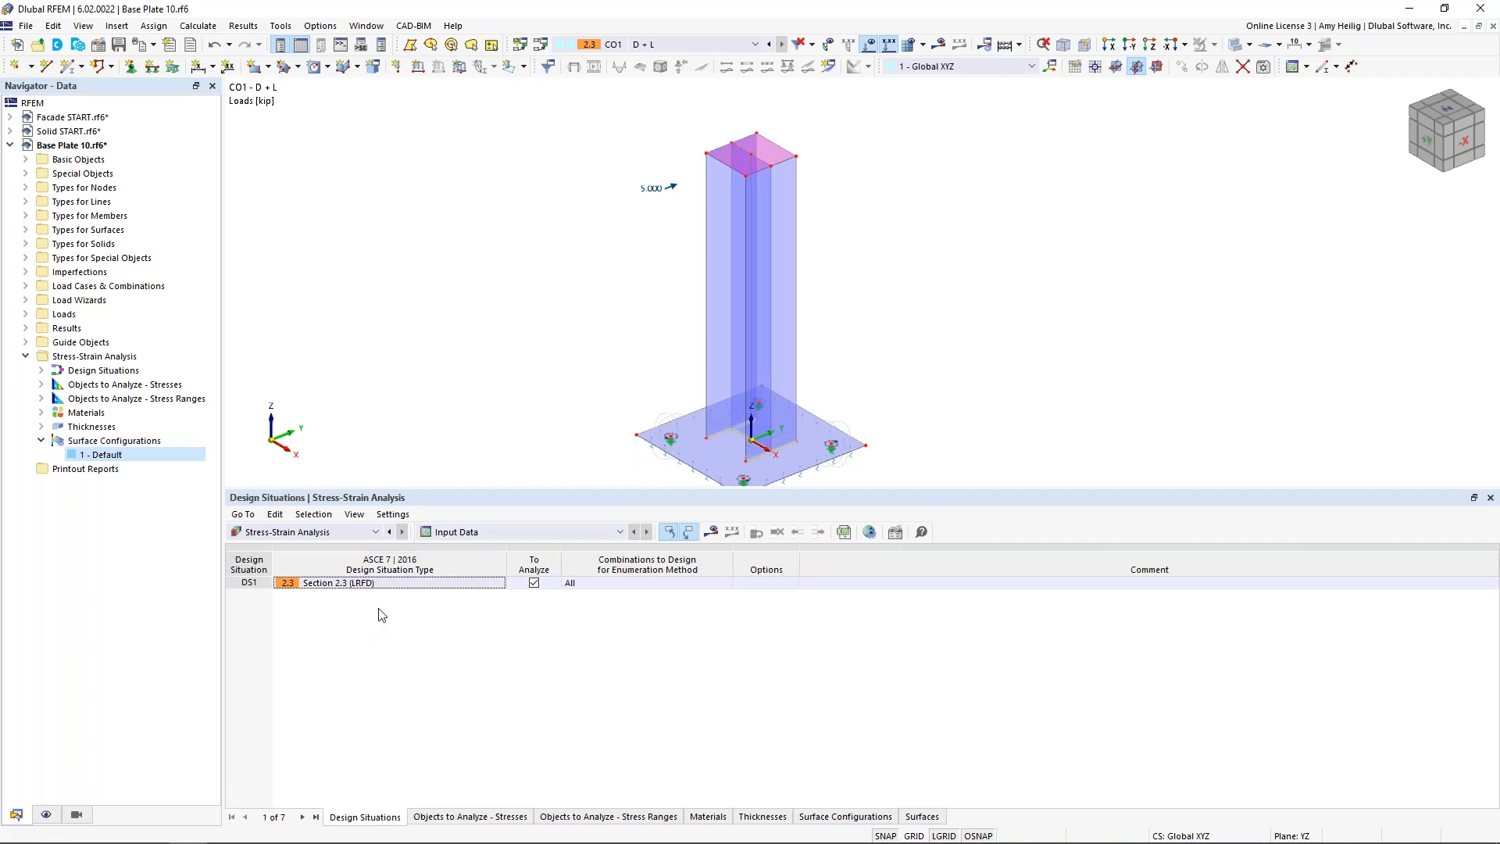
left_click(478, 818)
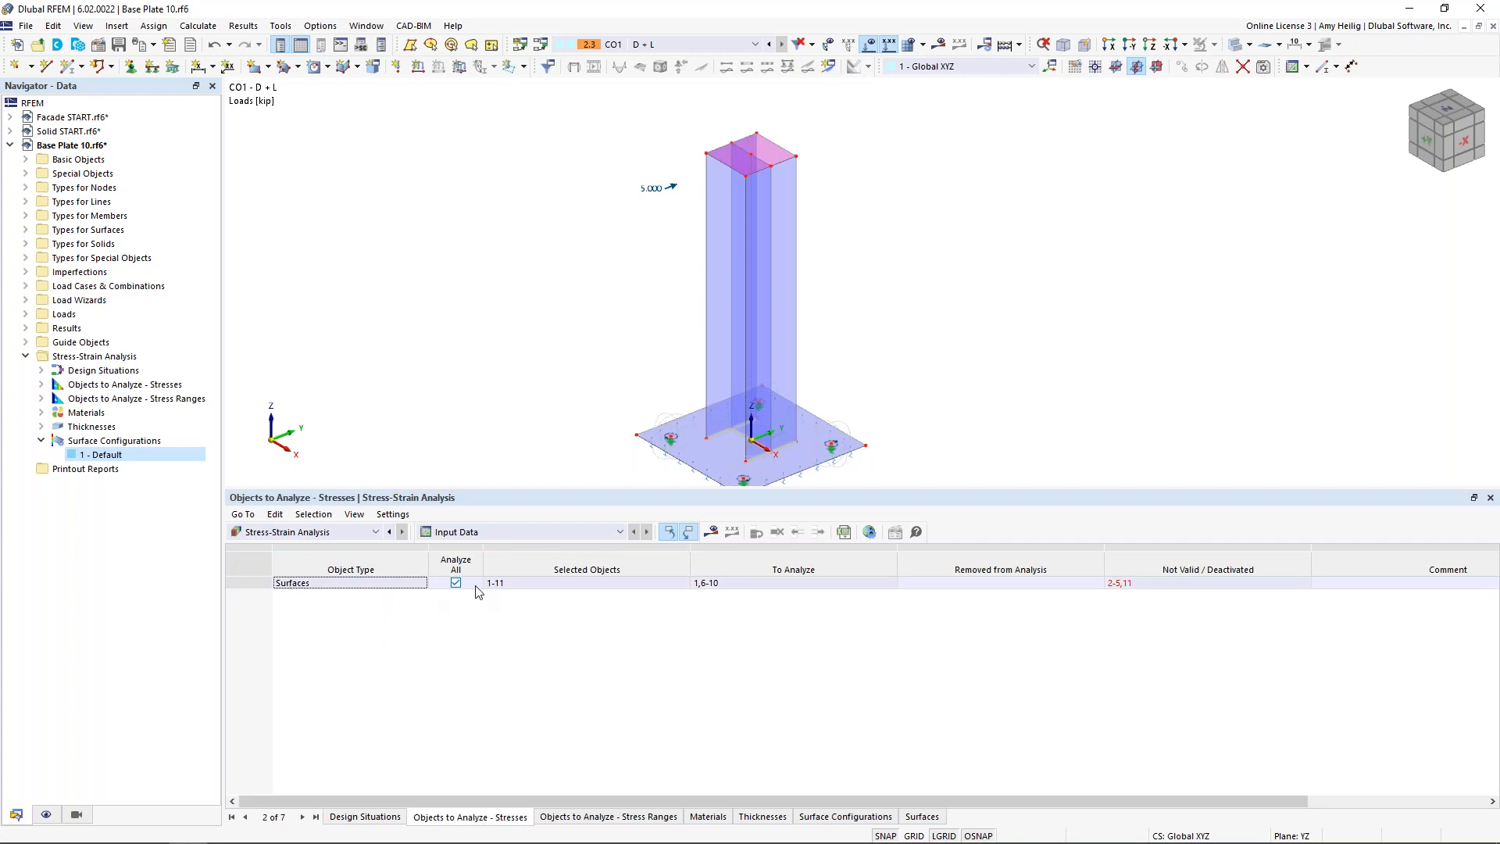
left_click(590, 817)
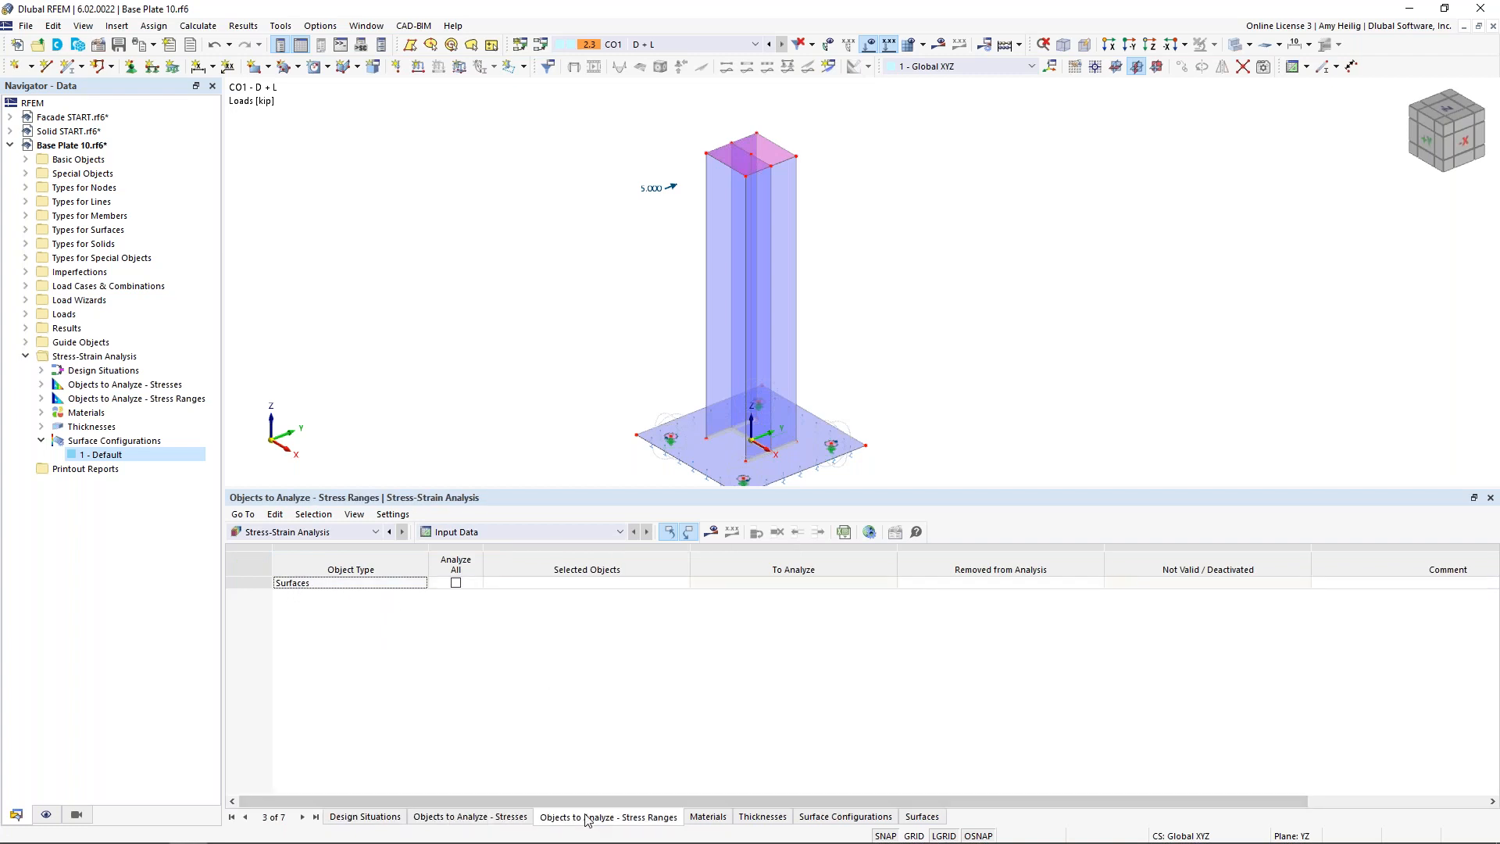
left_click(456, 583)
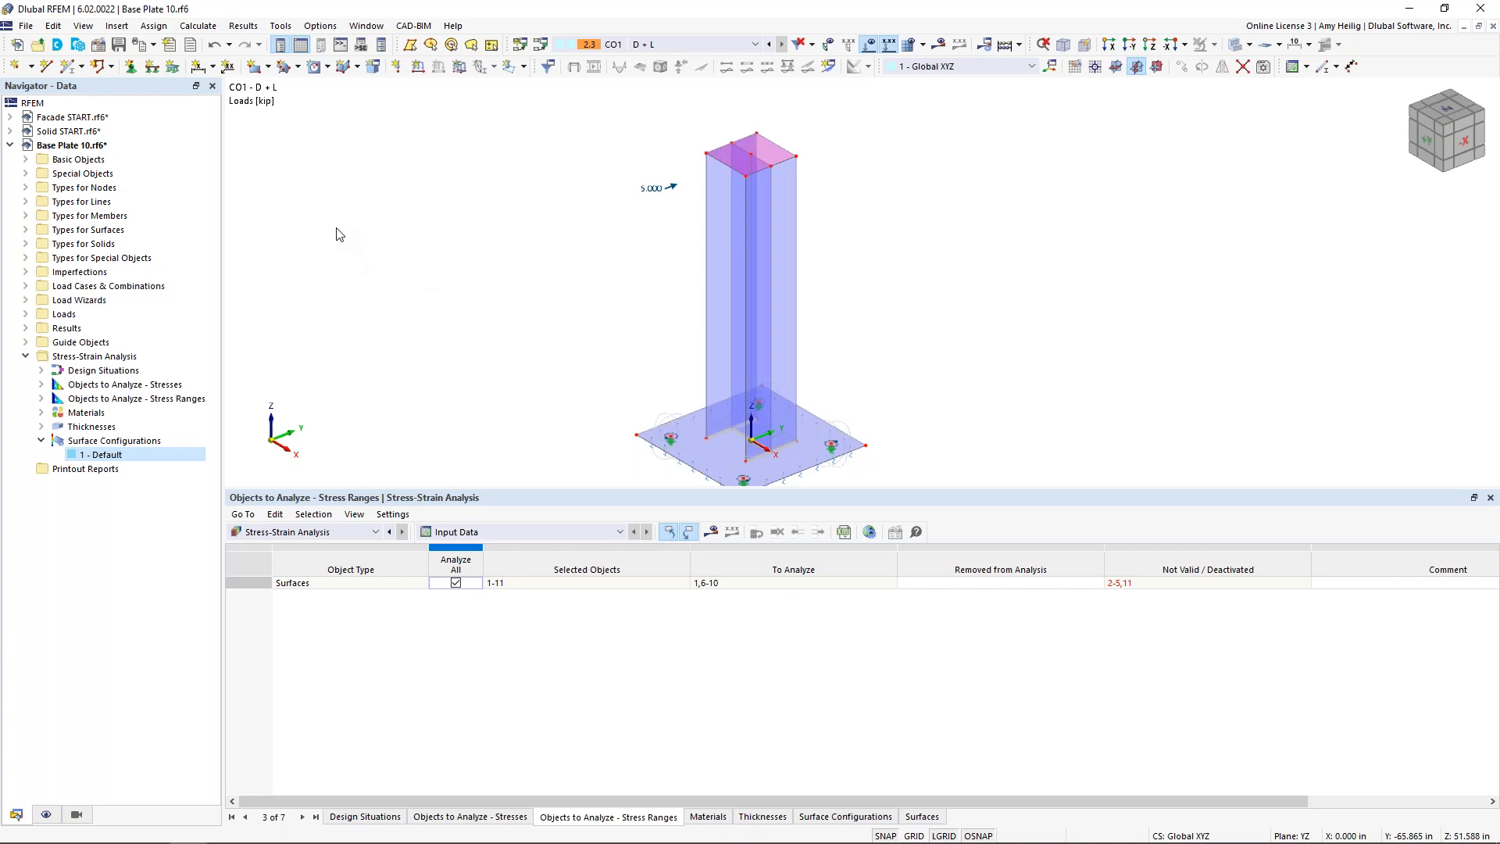
Run the calculation of all load cases, combinations and designs, and enlarge the model view.
left_click(197, 26)
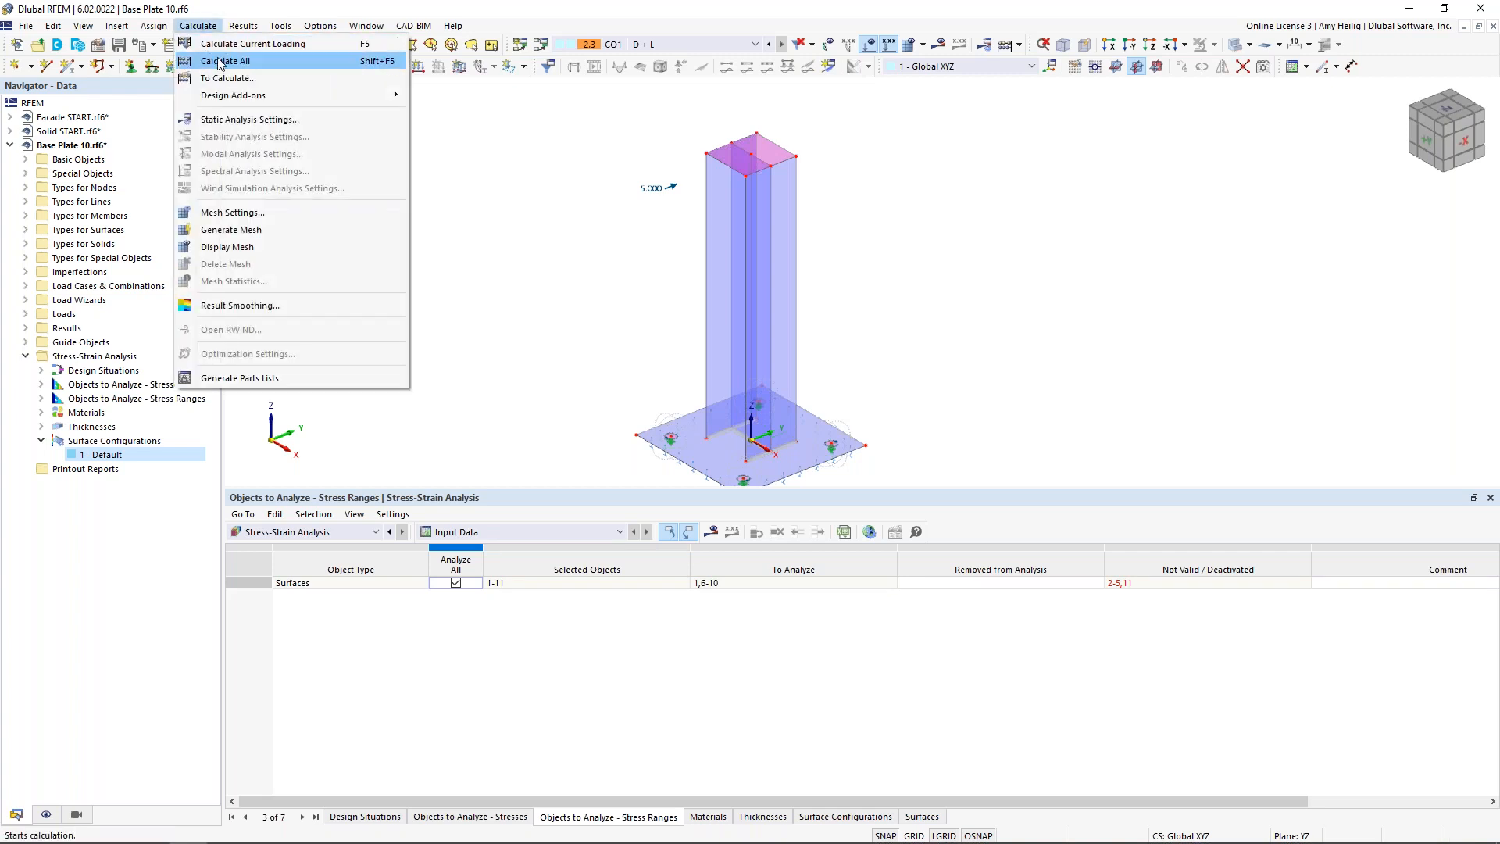
left_click(219, 61)
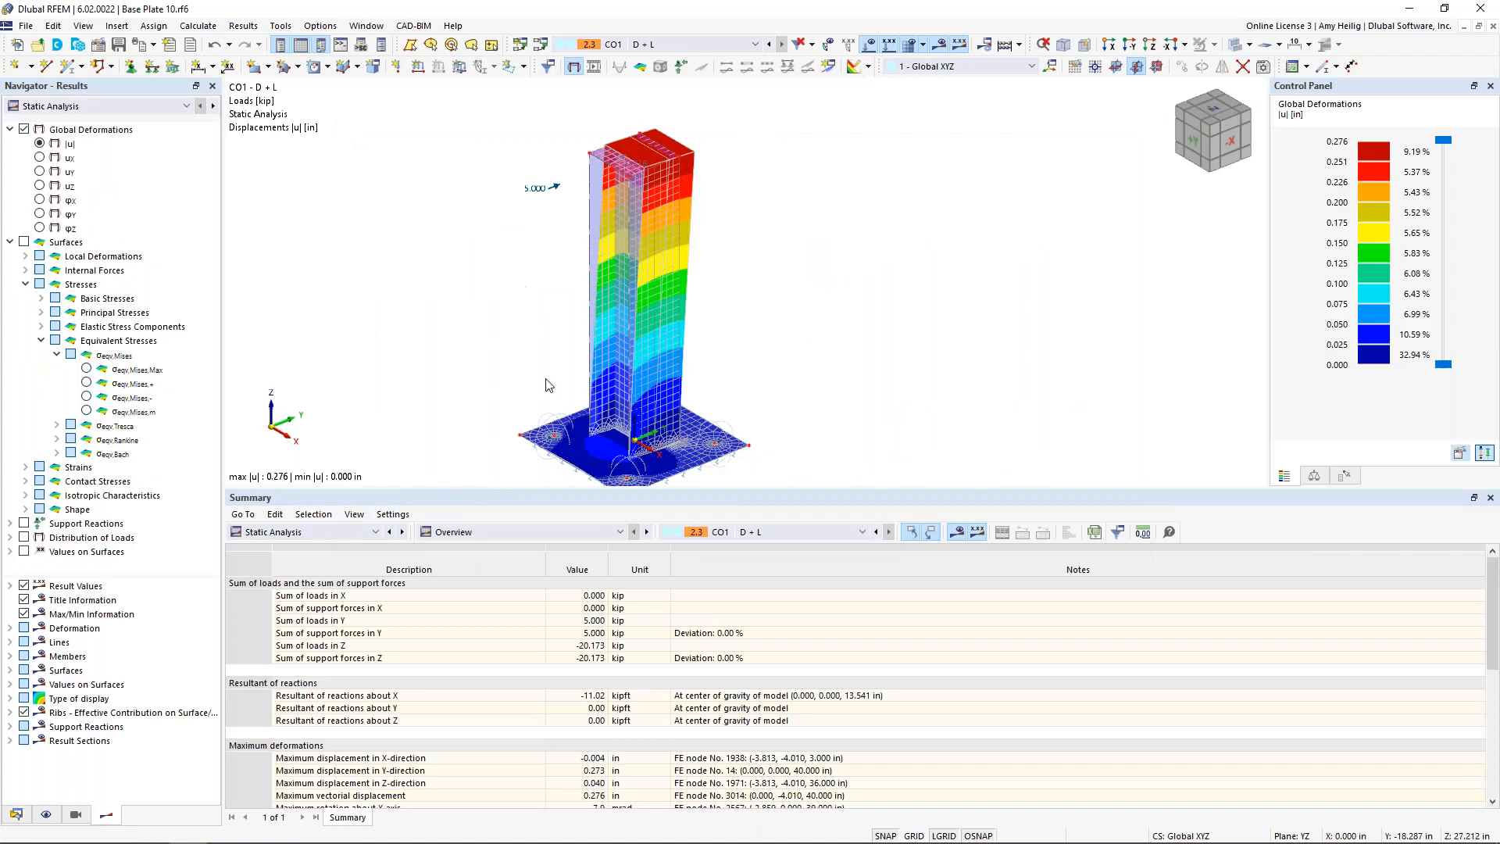
left_click_drag(568, 497, 587, 578)
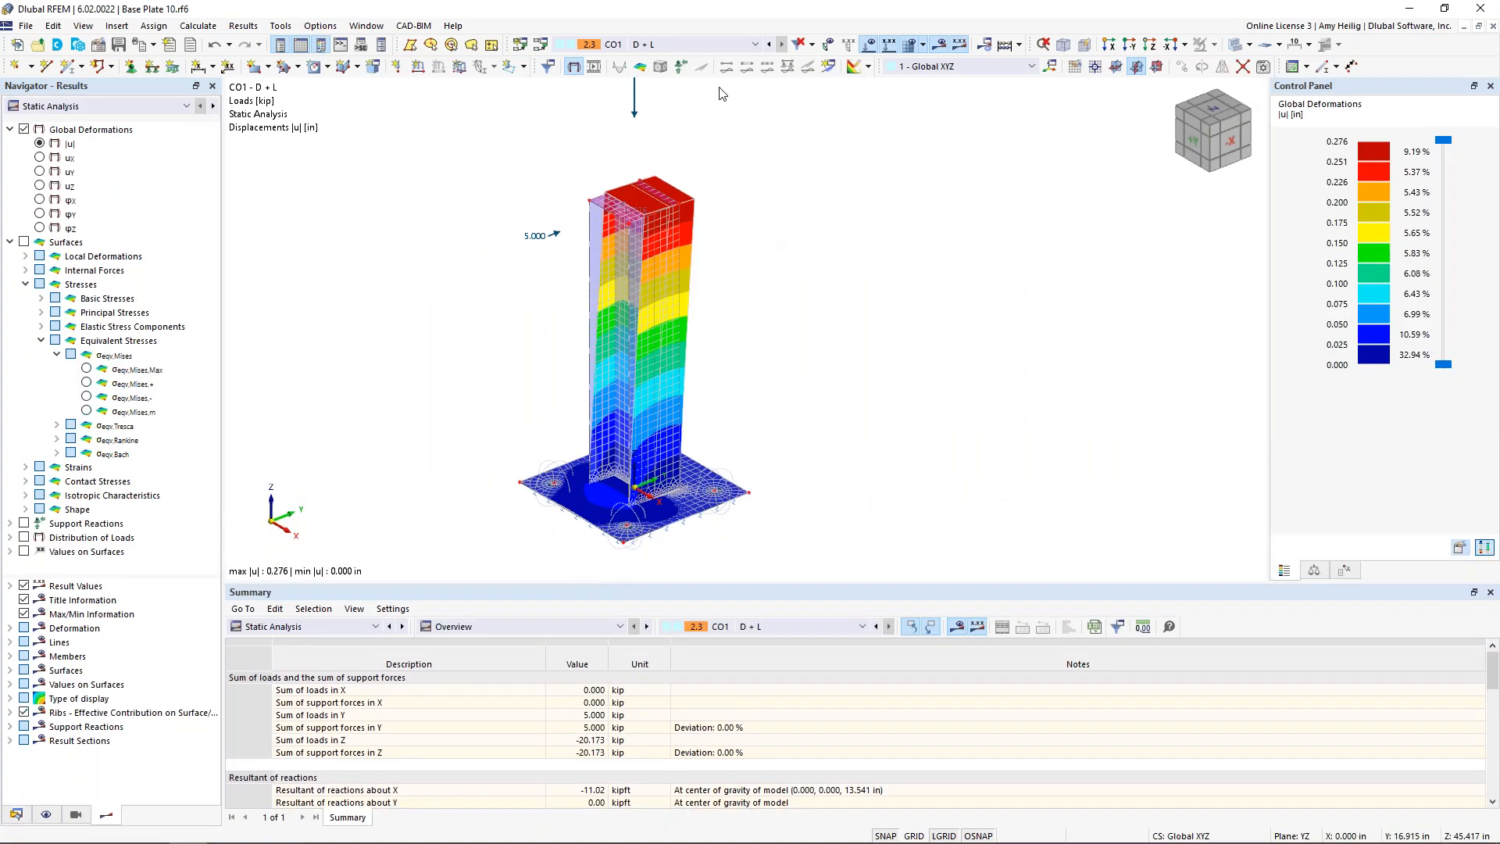
Display the static analysis von Mises equivalent stress σeqv,Mises,Max on the surfaces and inspect the stress concentrations around the column base.
left_click(176, 107)
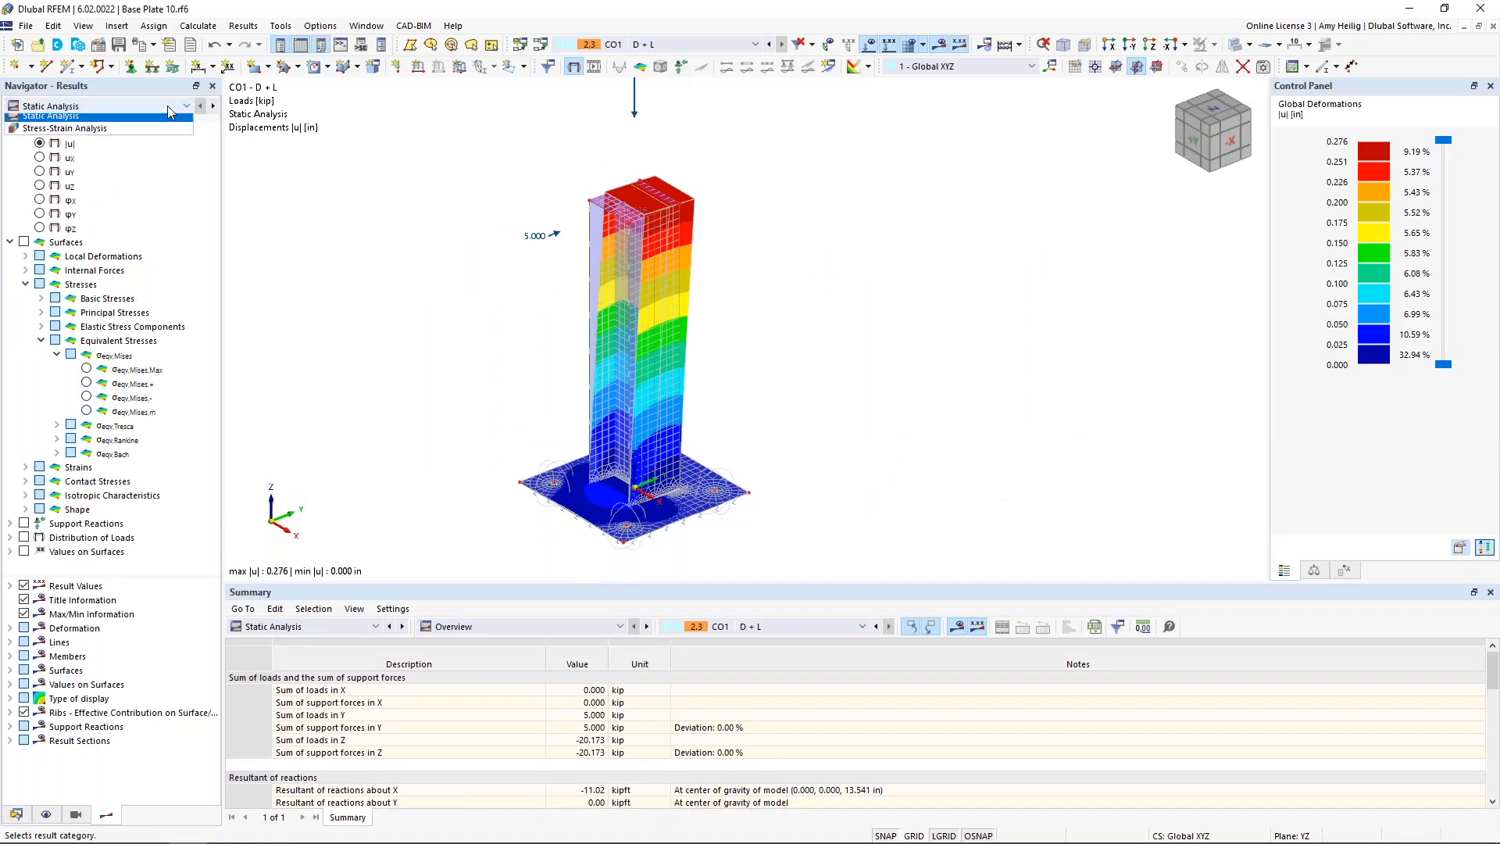
left_click(88, 121)
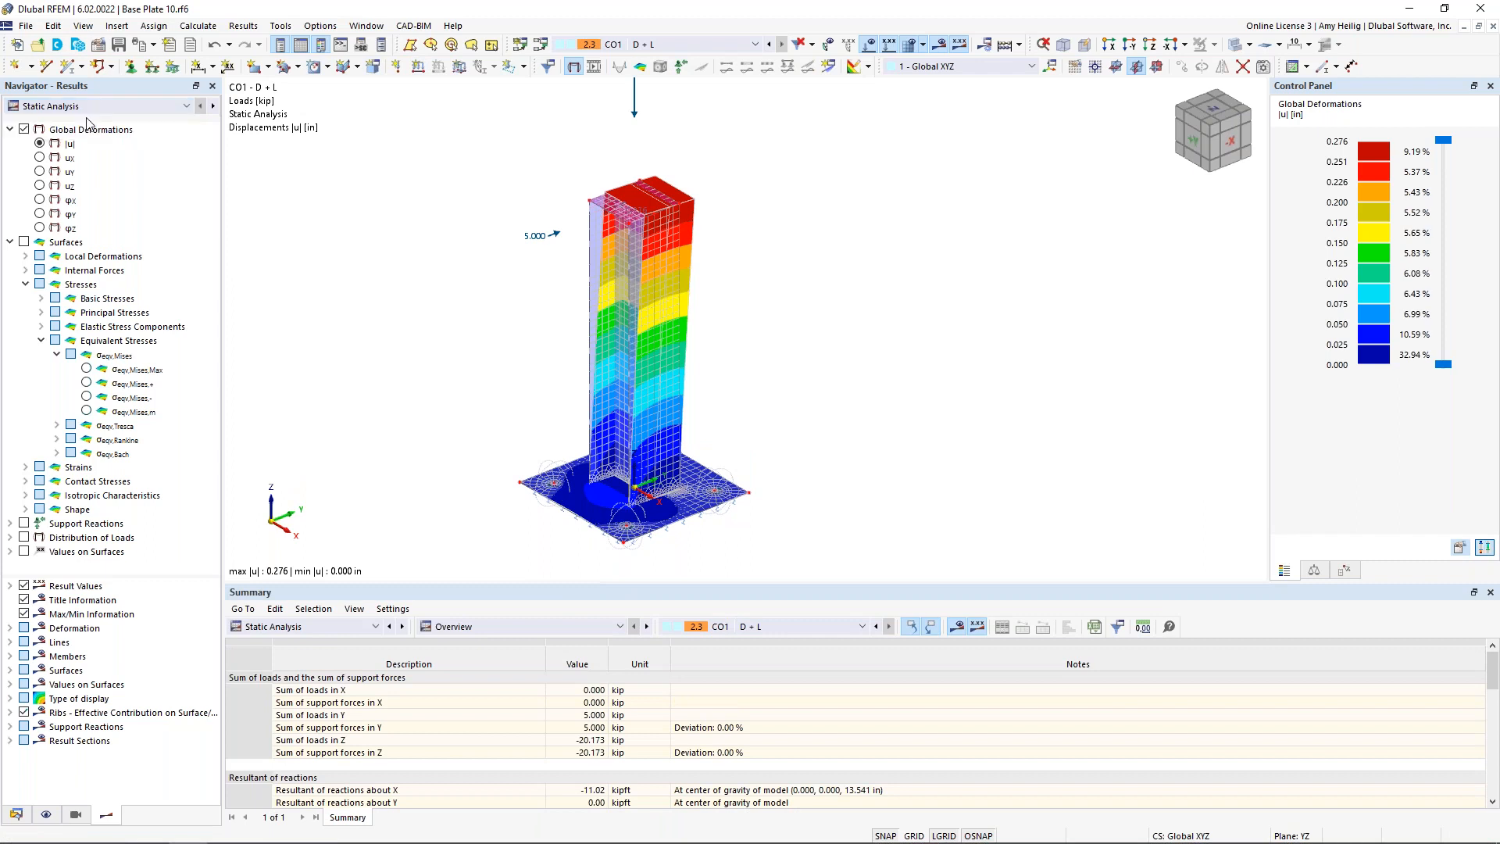
middle_click_drag(456, 409, 580, 409)
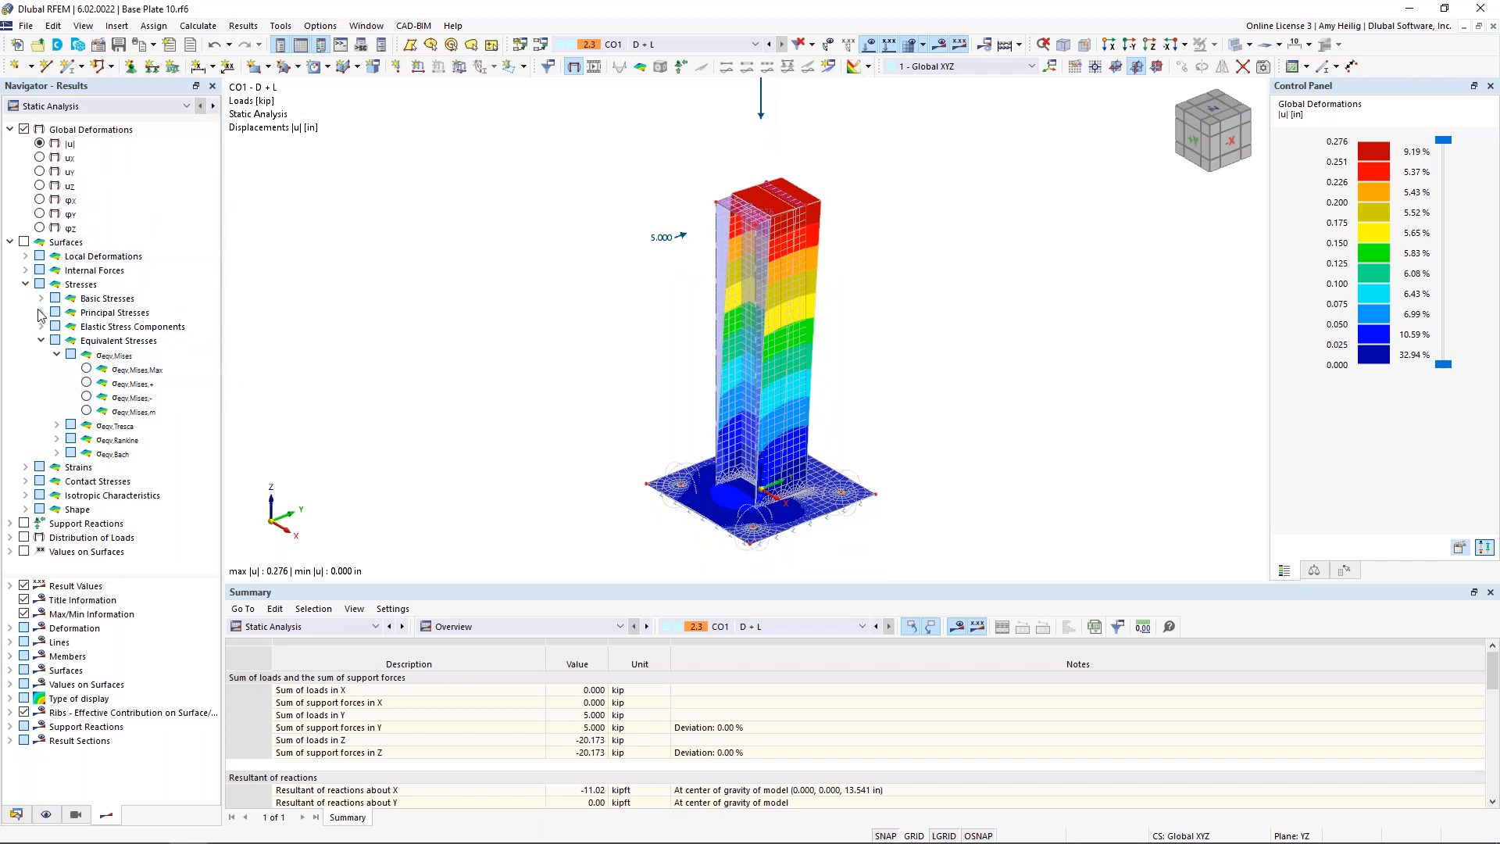
left_click(24, 242)
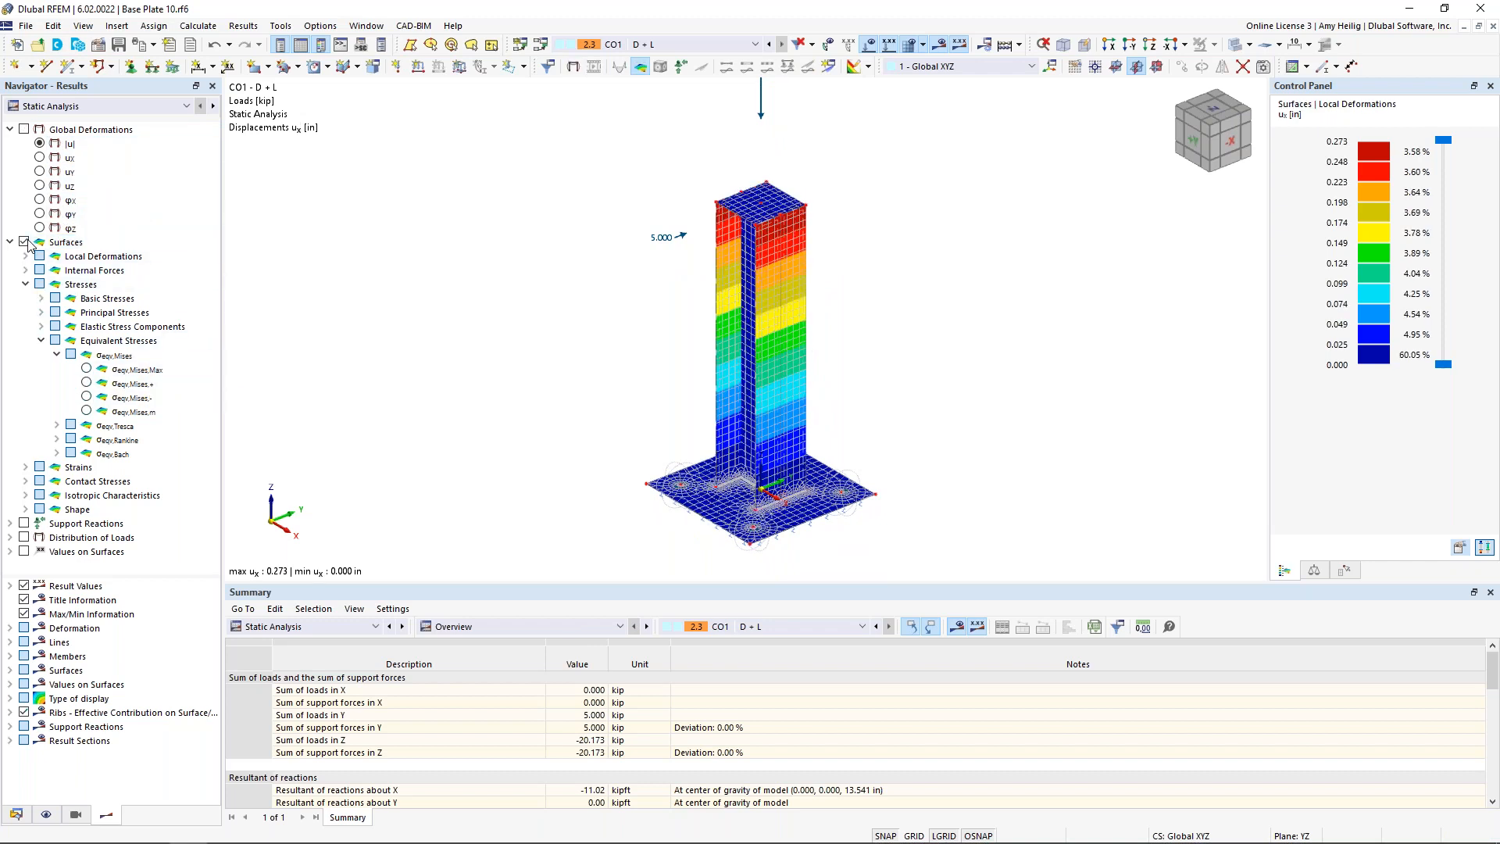
left_click(26, 466)
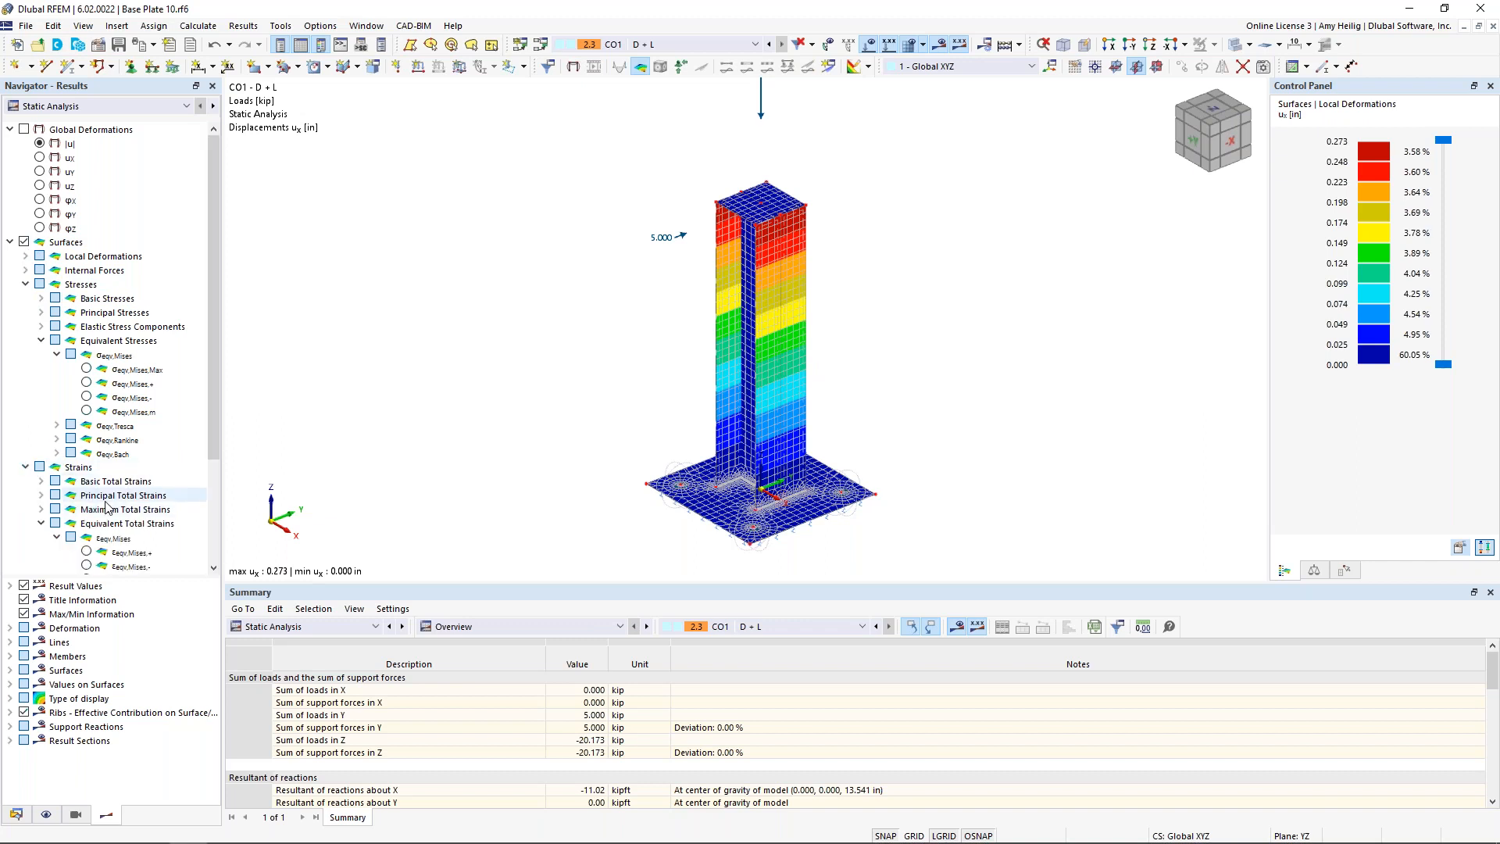
scroll(107, 507, "down", 1)
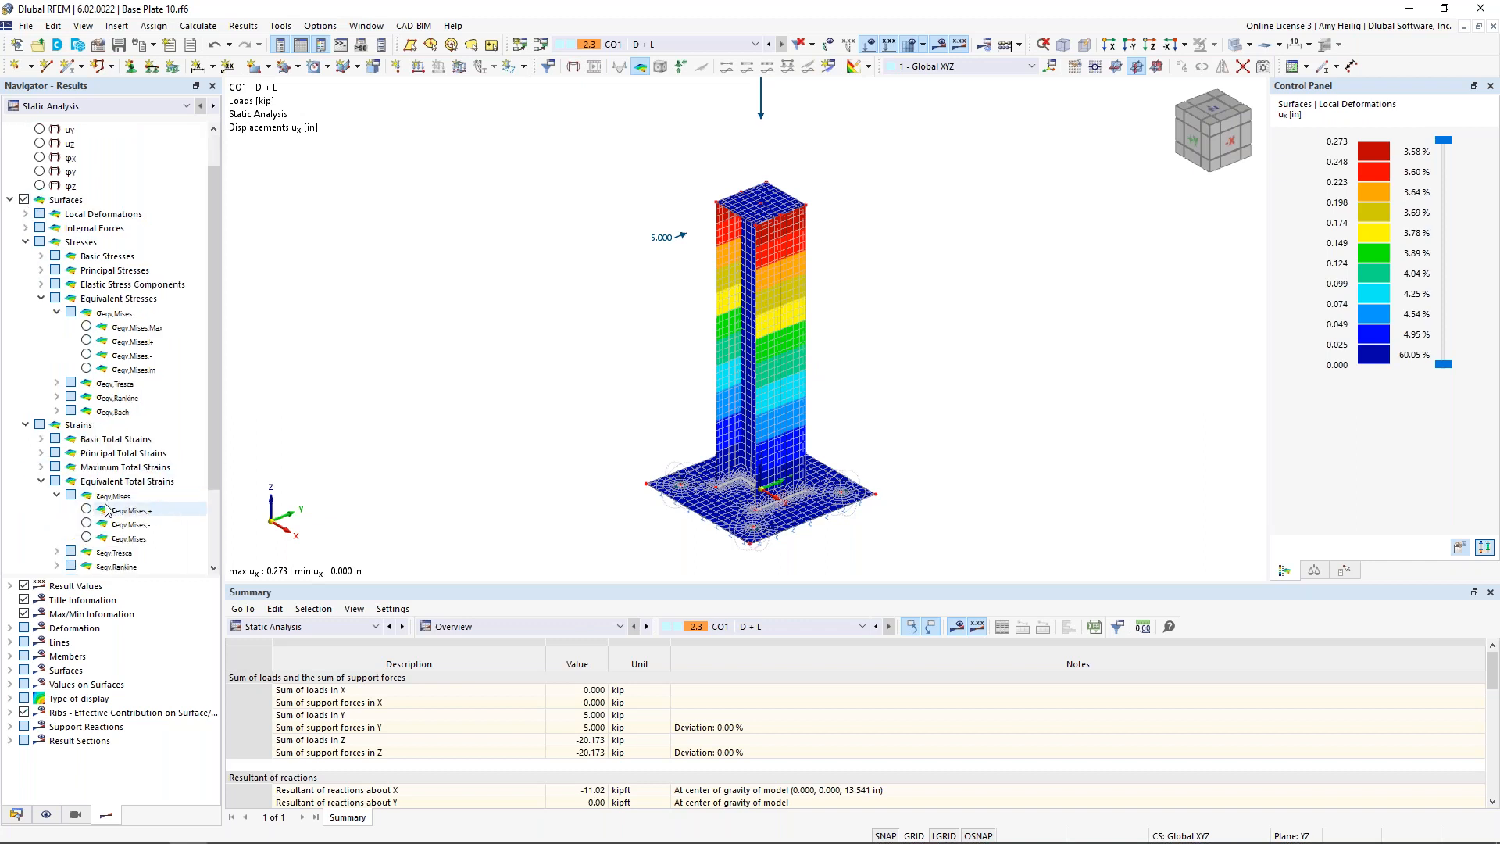
left_click(88, 329)
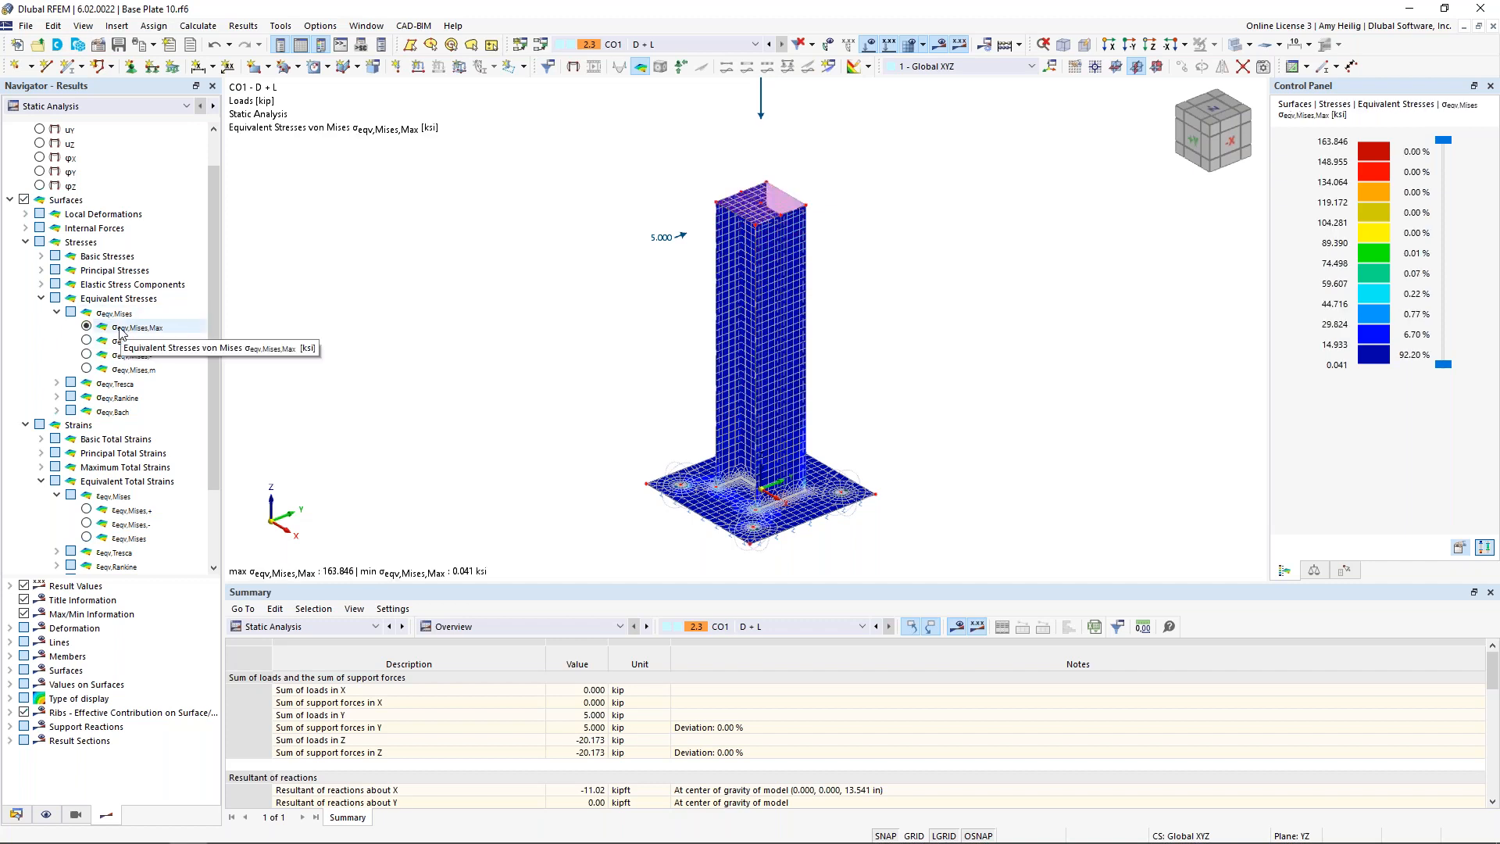
scroll(764, 522, "up", 5)
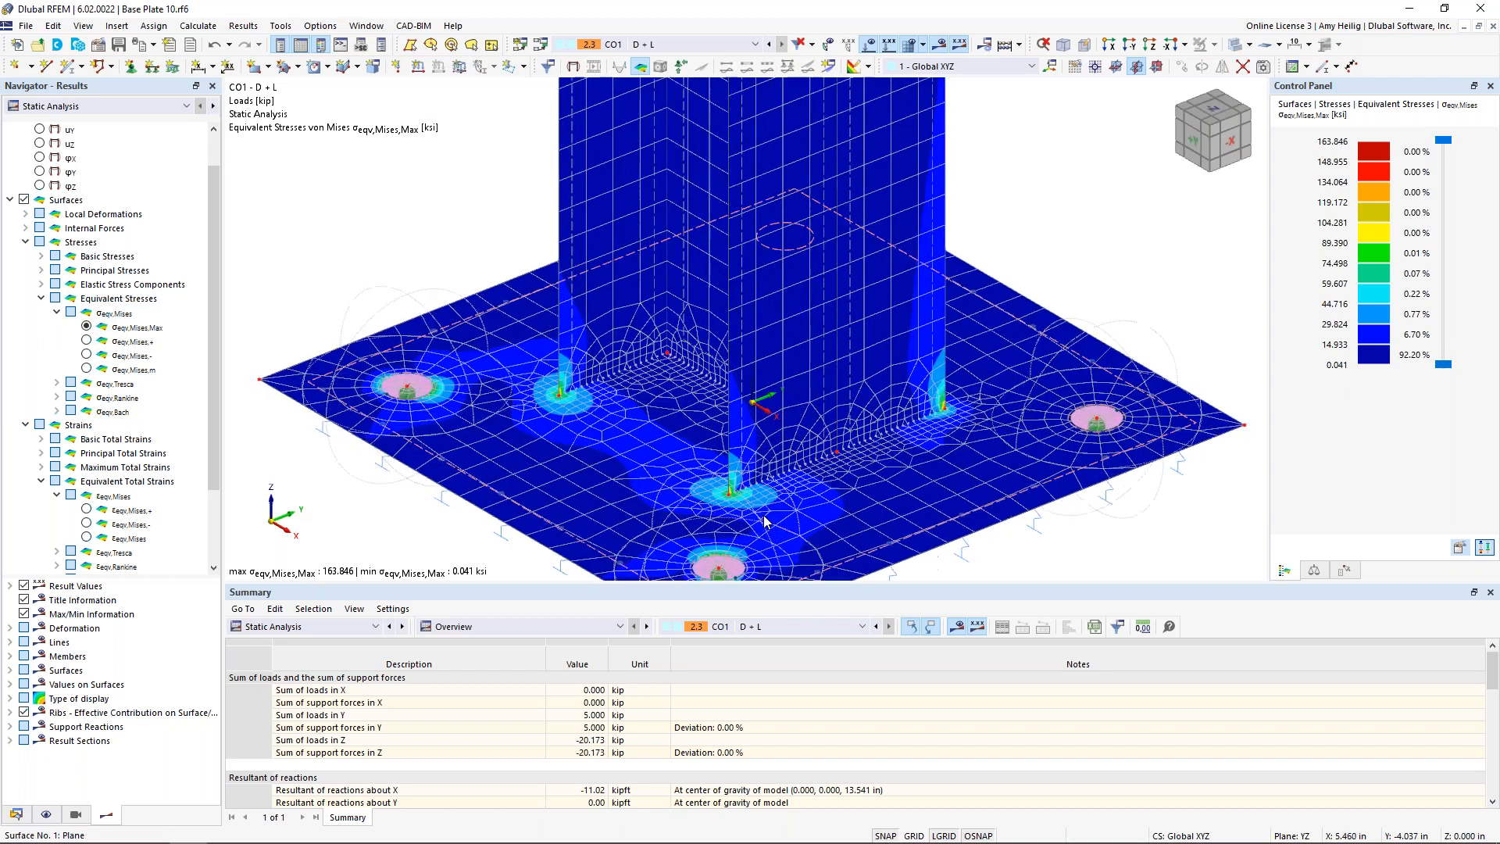
scroll(764, 522, "up", 1)
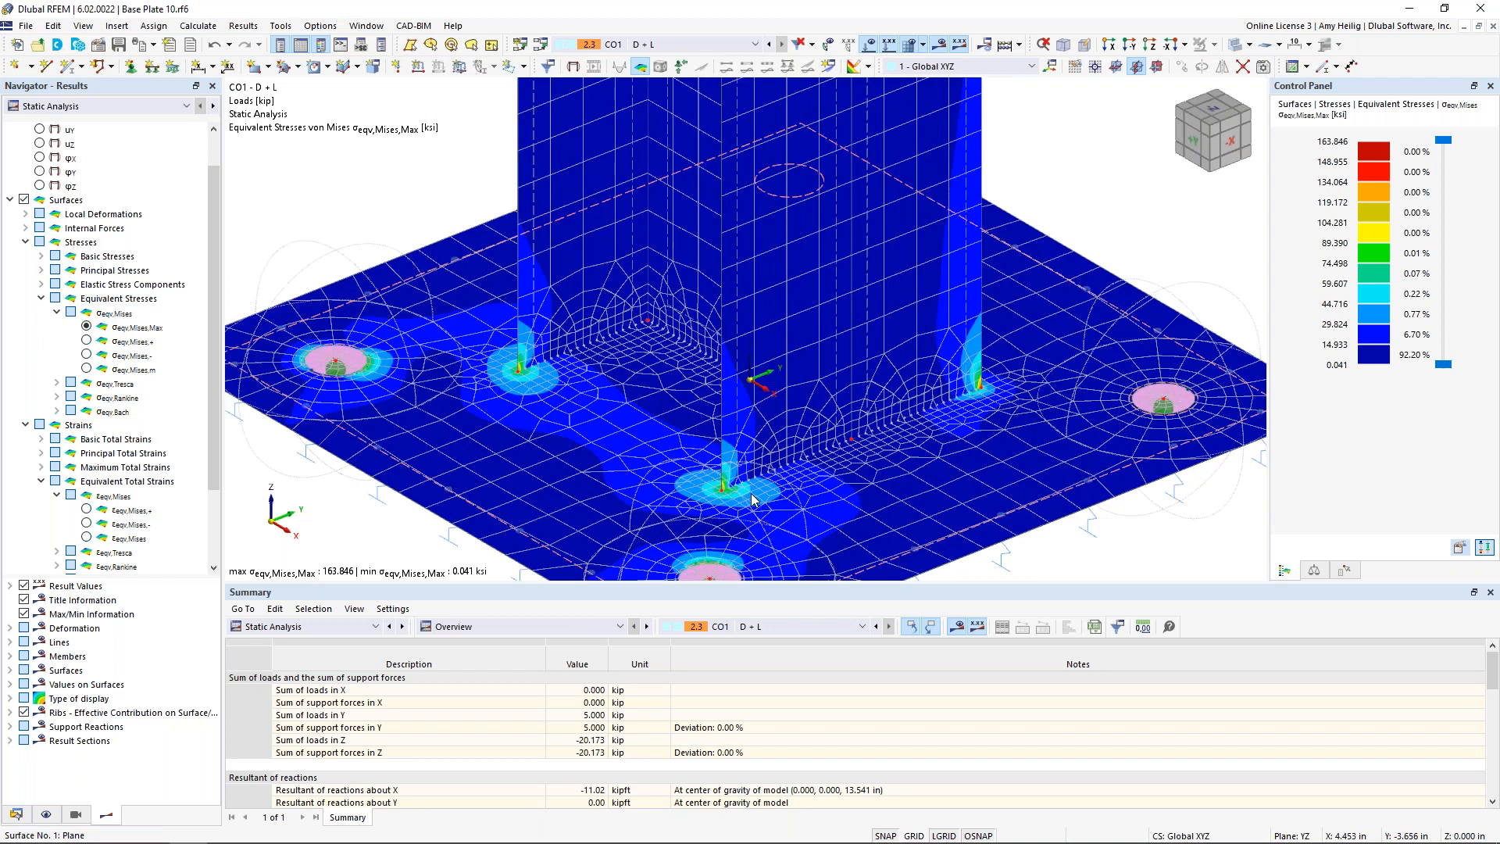
scroll(752, 500, "up", 1)
scroll(742, 497, "up", 2)
scroll(742, 497, "down", 4)
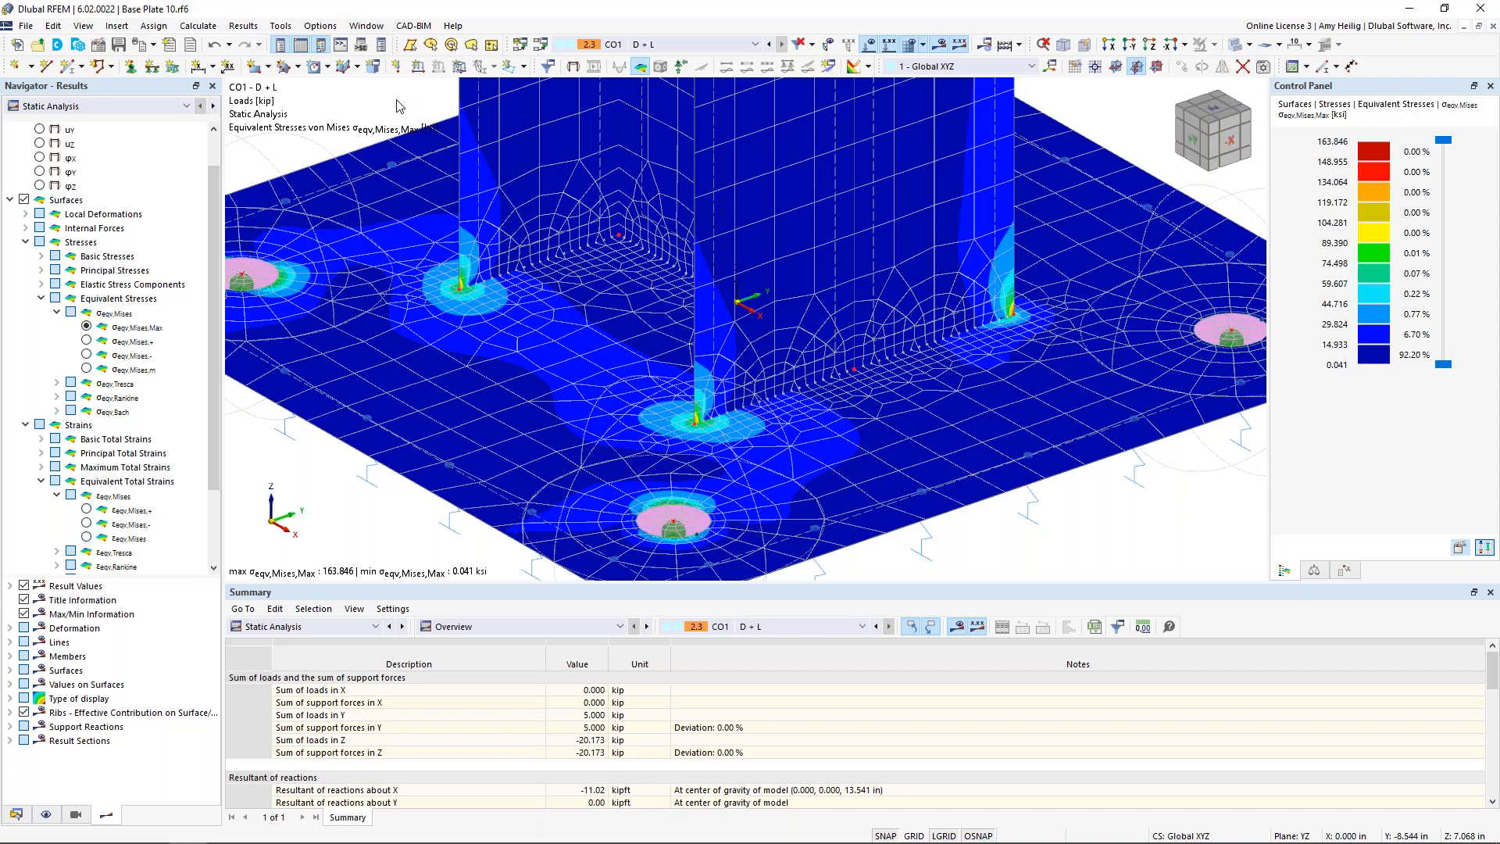
Set the surface result smoothing type to Constant on mesh elements and accept it.
left_click(198, 26)
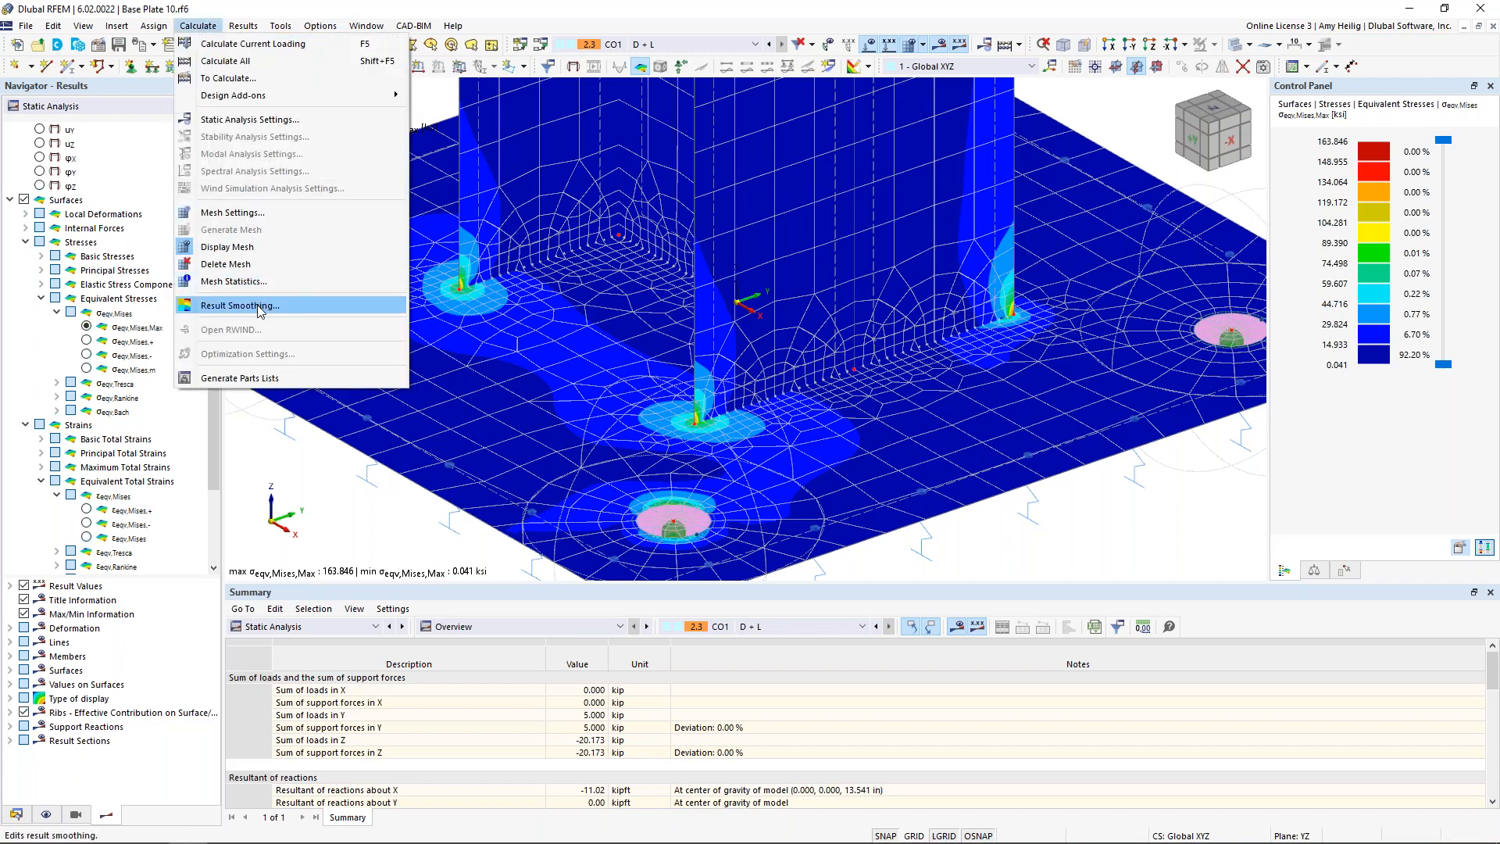
left_click(240, 305)
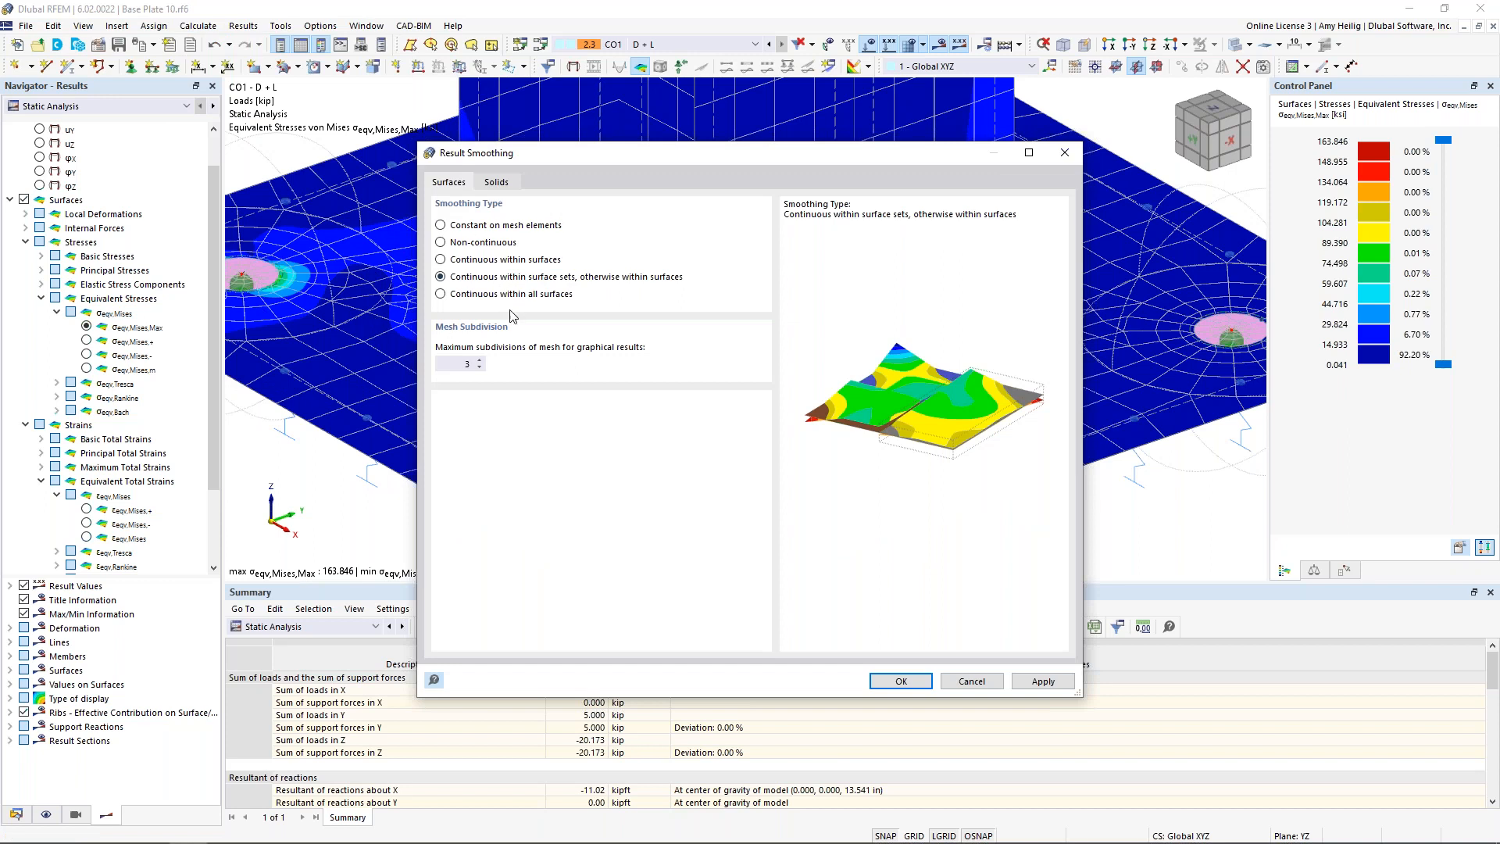
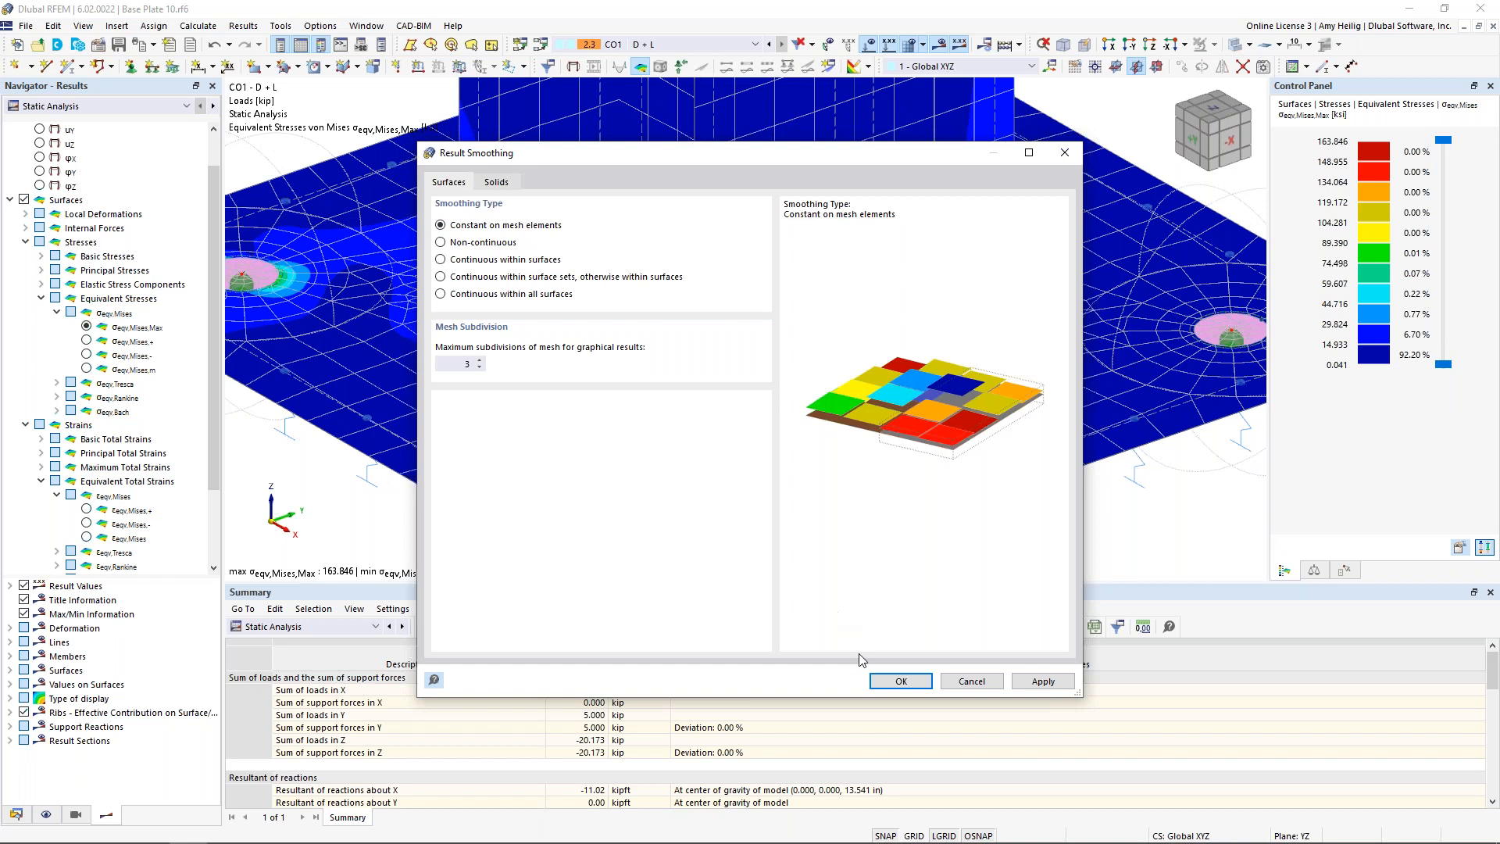
left_click(901, 680)
left_click(815, 497)
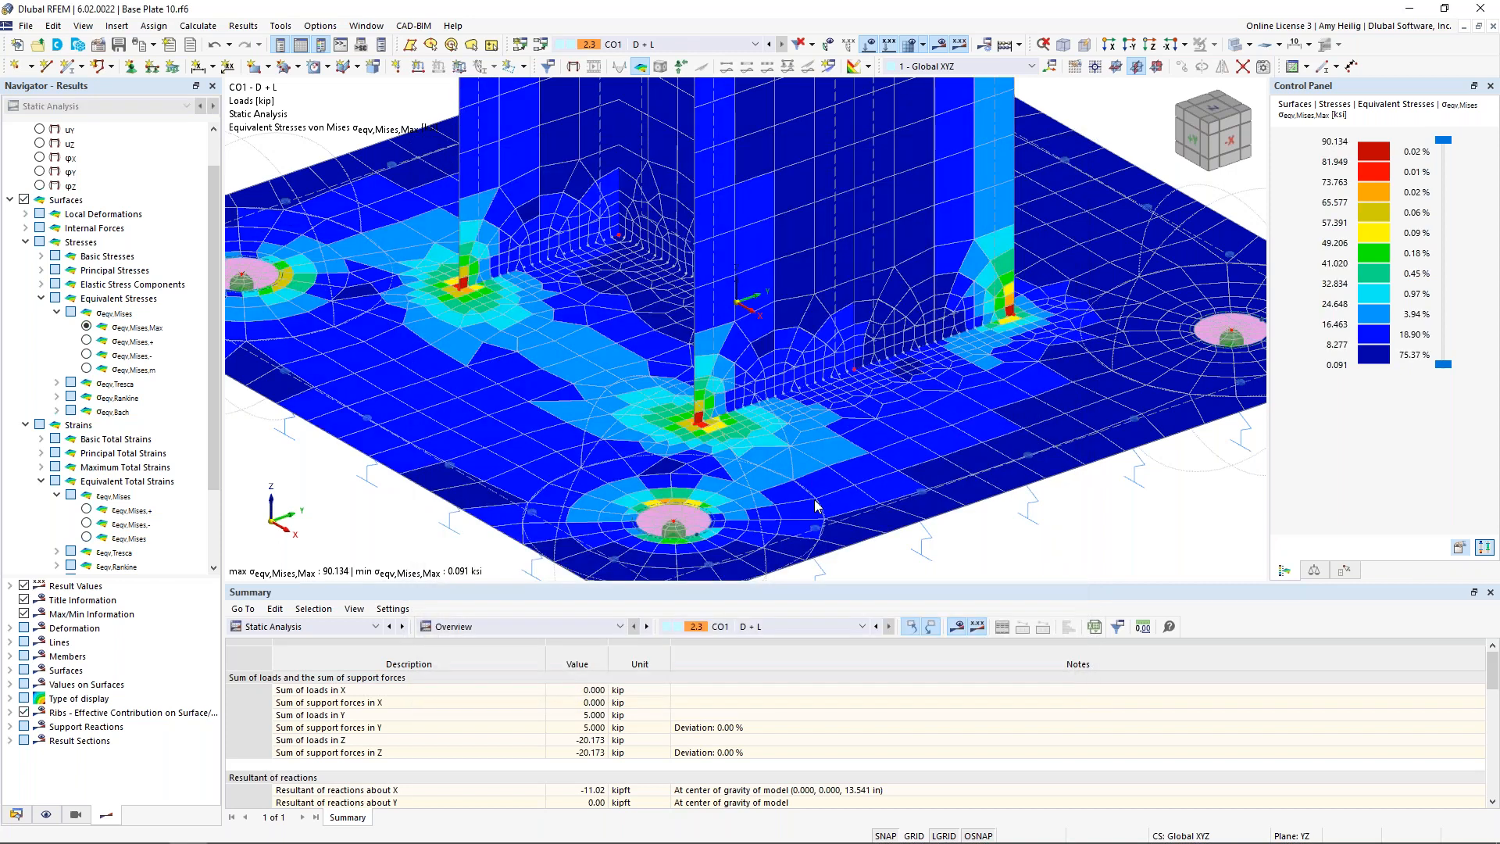
Inspect the stress concentrations at the column base, and calculate and show the Stress-Strain Analysis results.
scroll(692, 420, "up", 5)
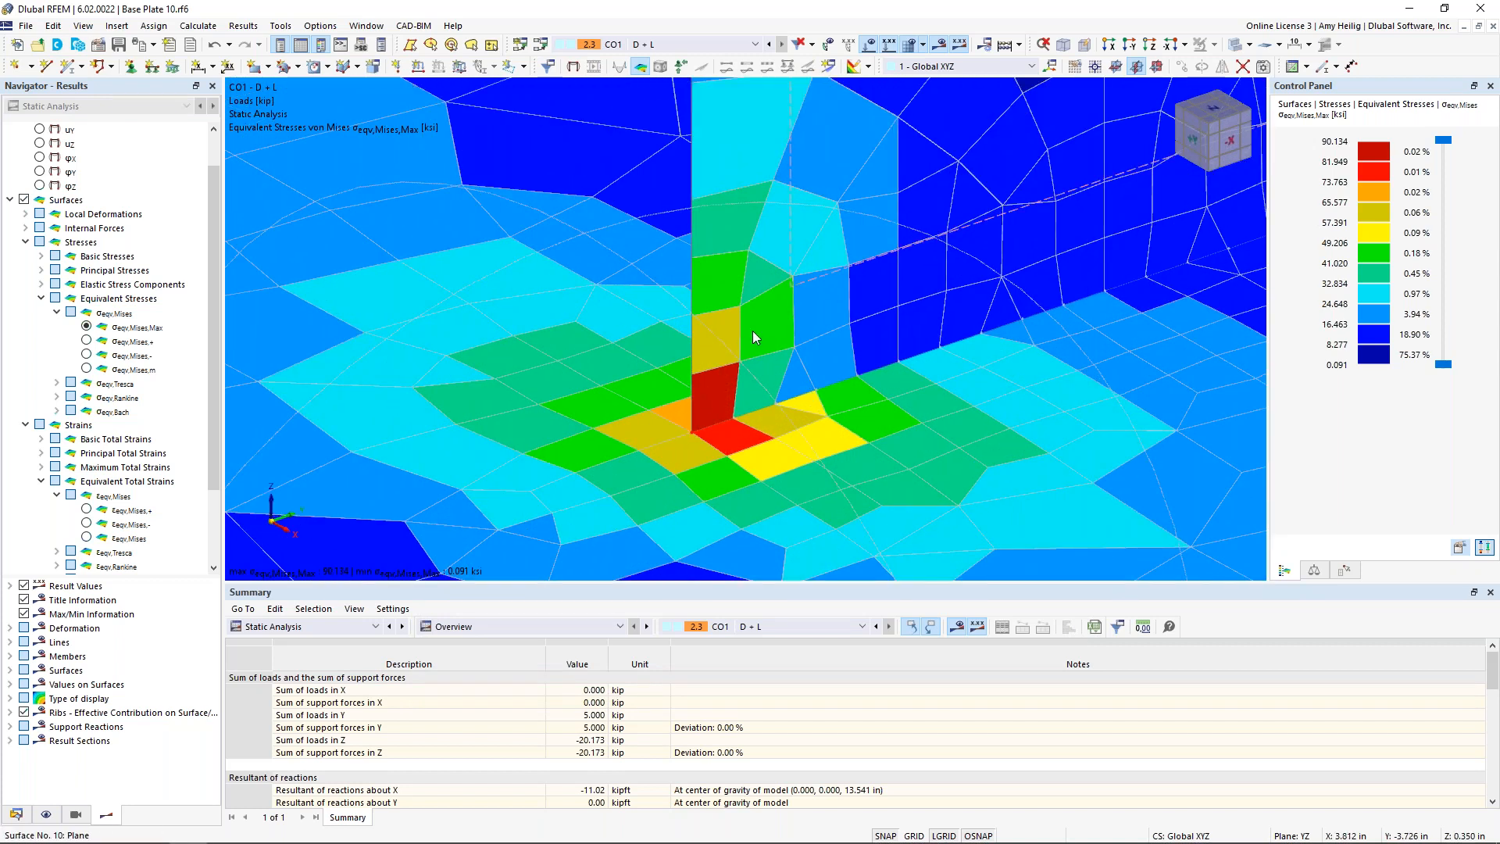
scroll(752, 330, "down", 5)
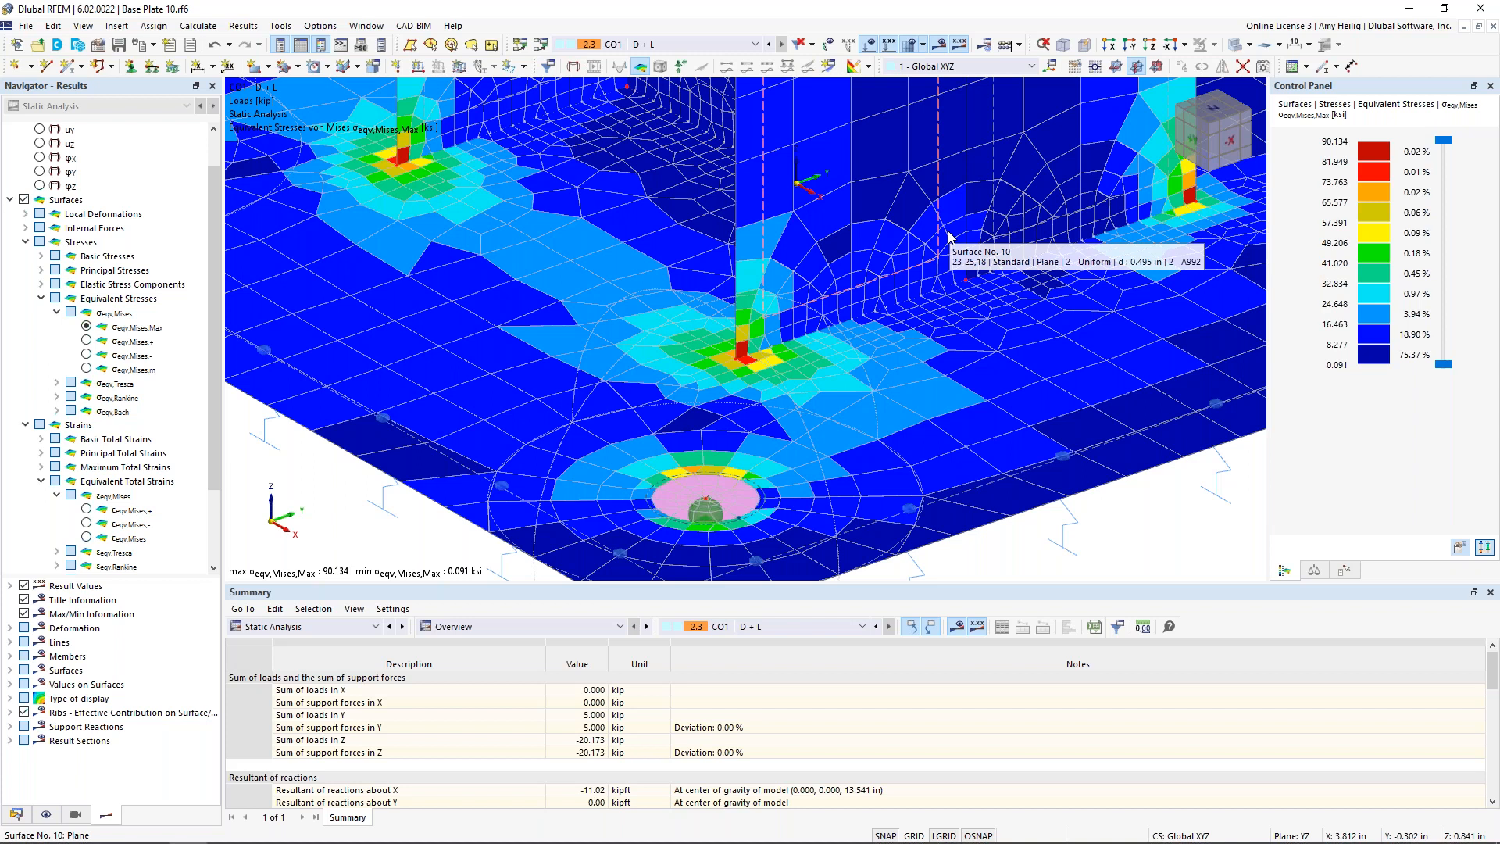
scroll(850, 314, "down", 1)
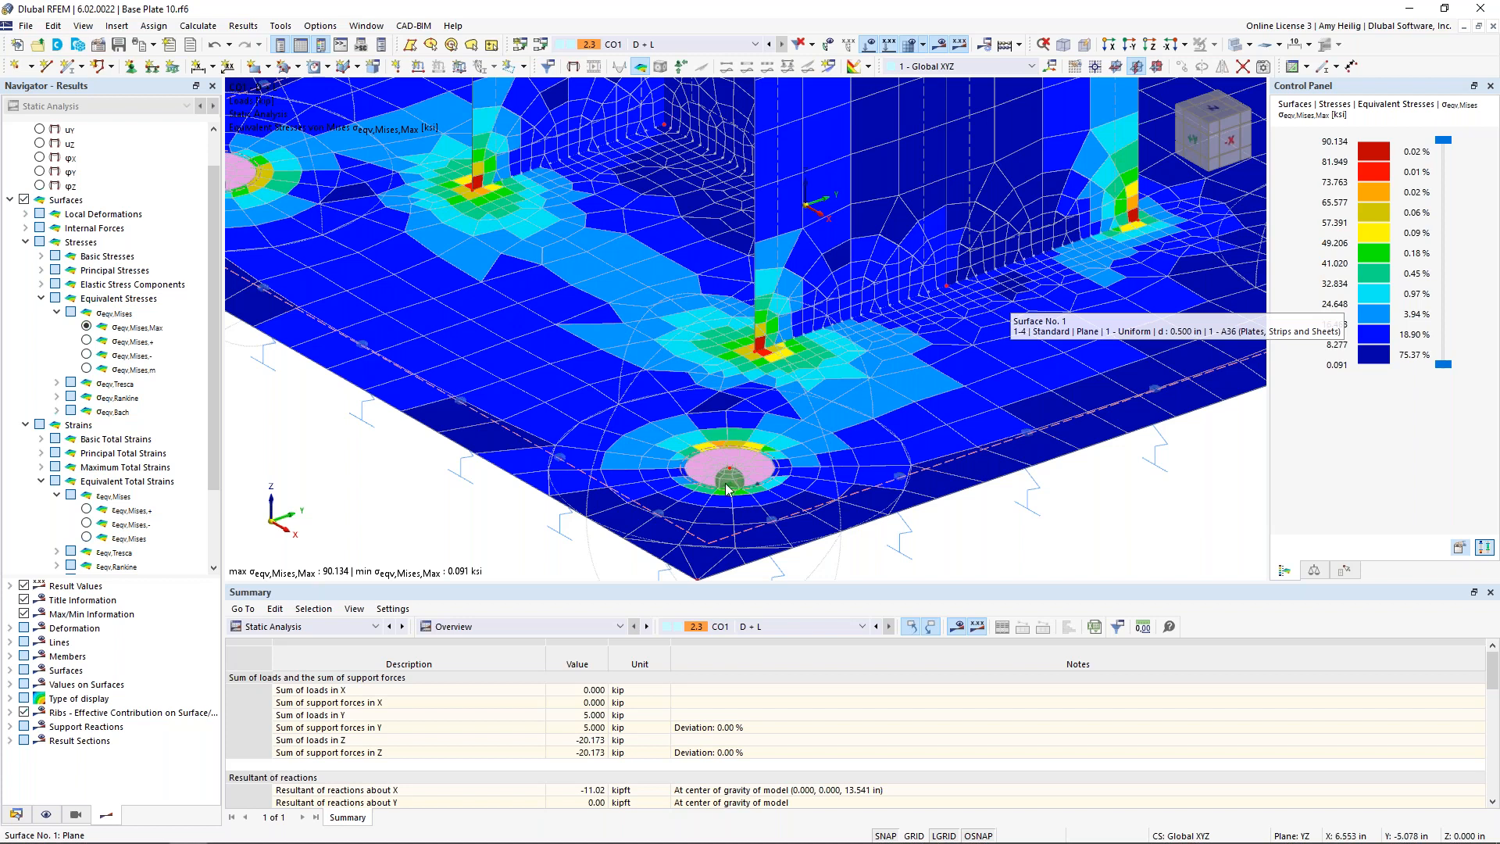
left_click(348, 627)
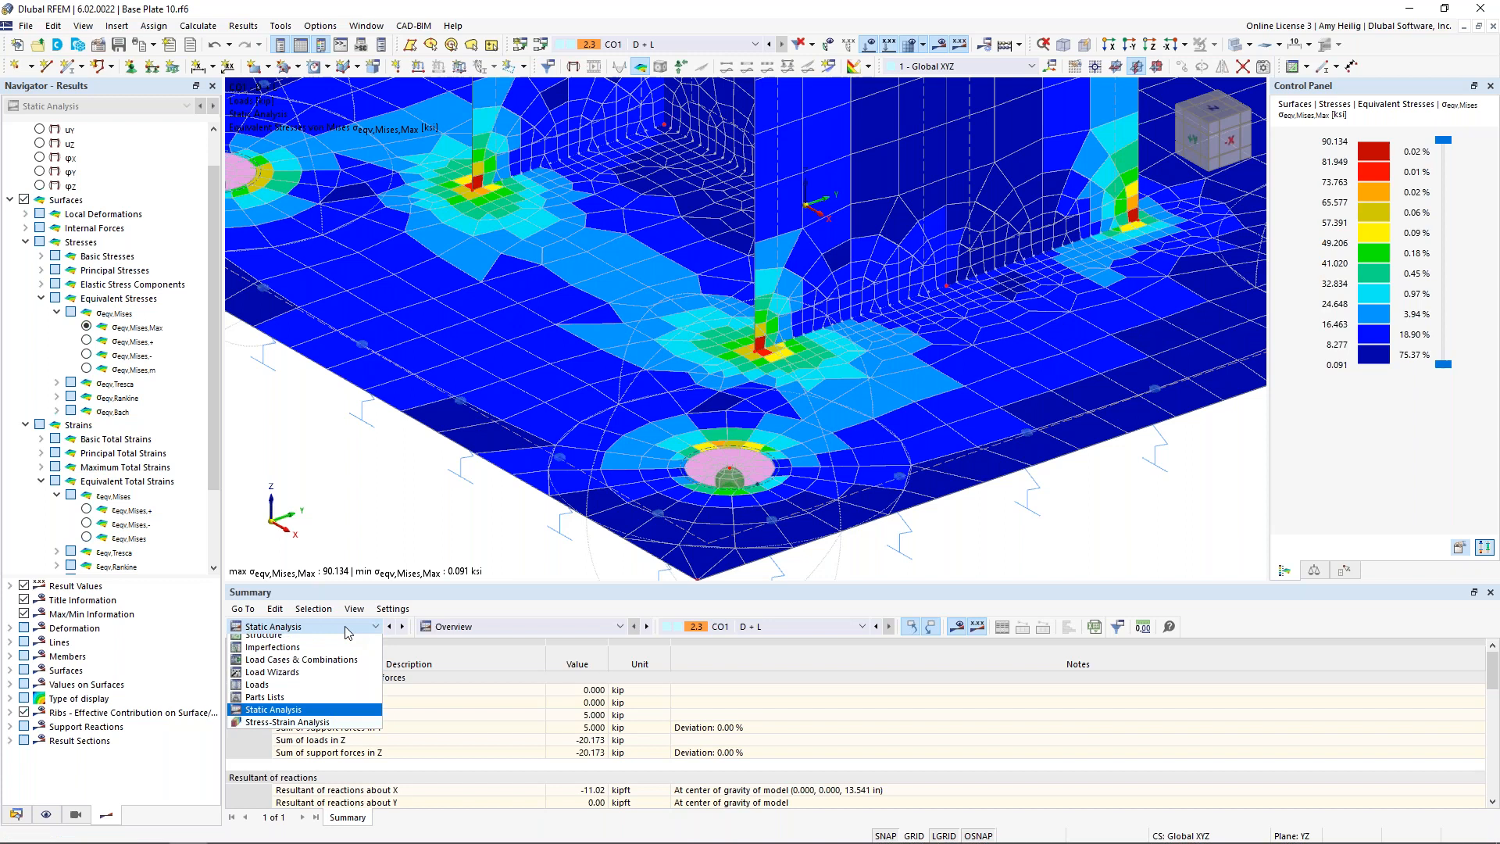
left_click(328, 729)
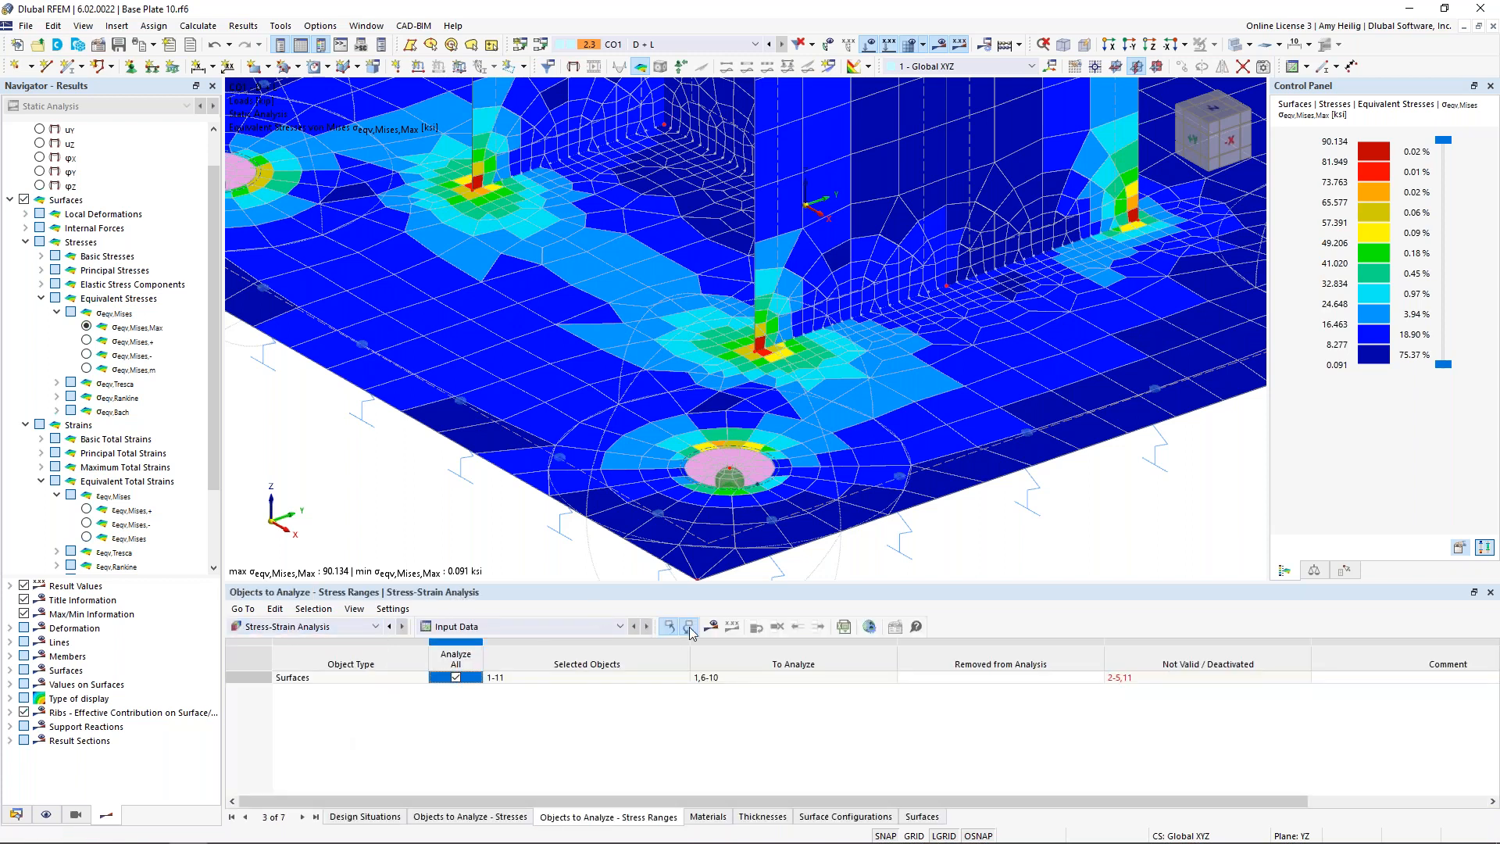
left_click(710, 628)
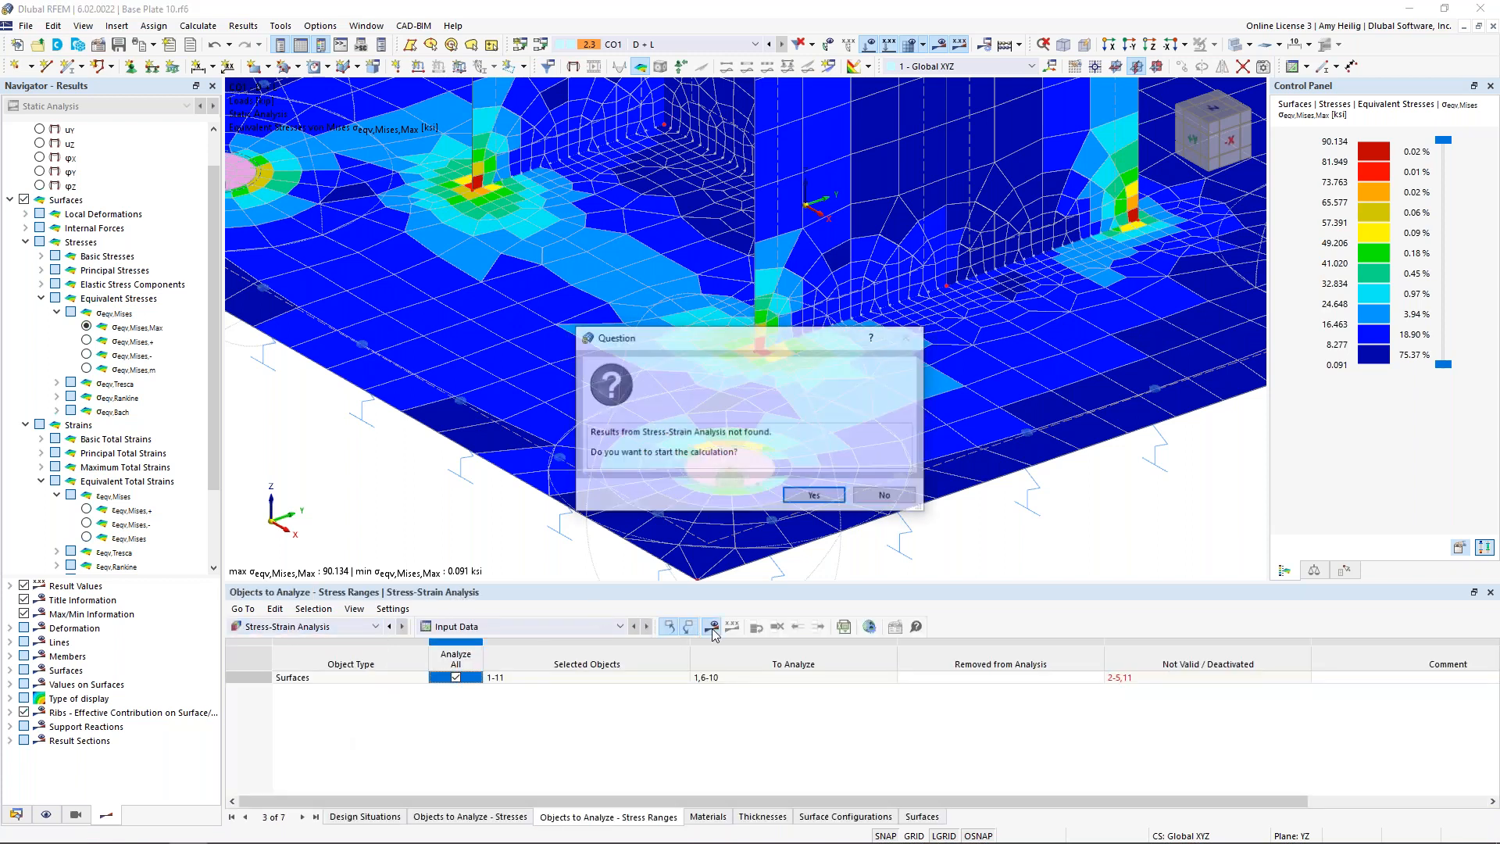
left_click(814, 496)
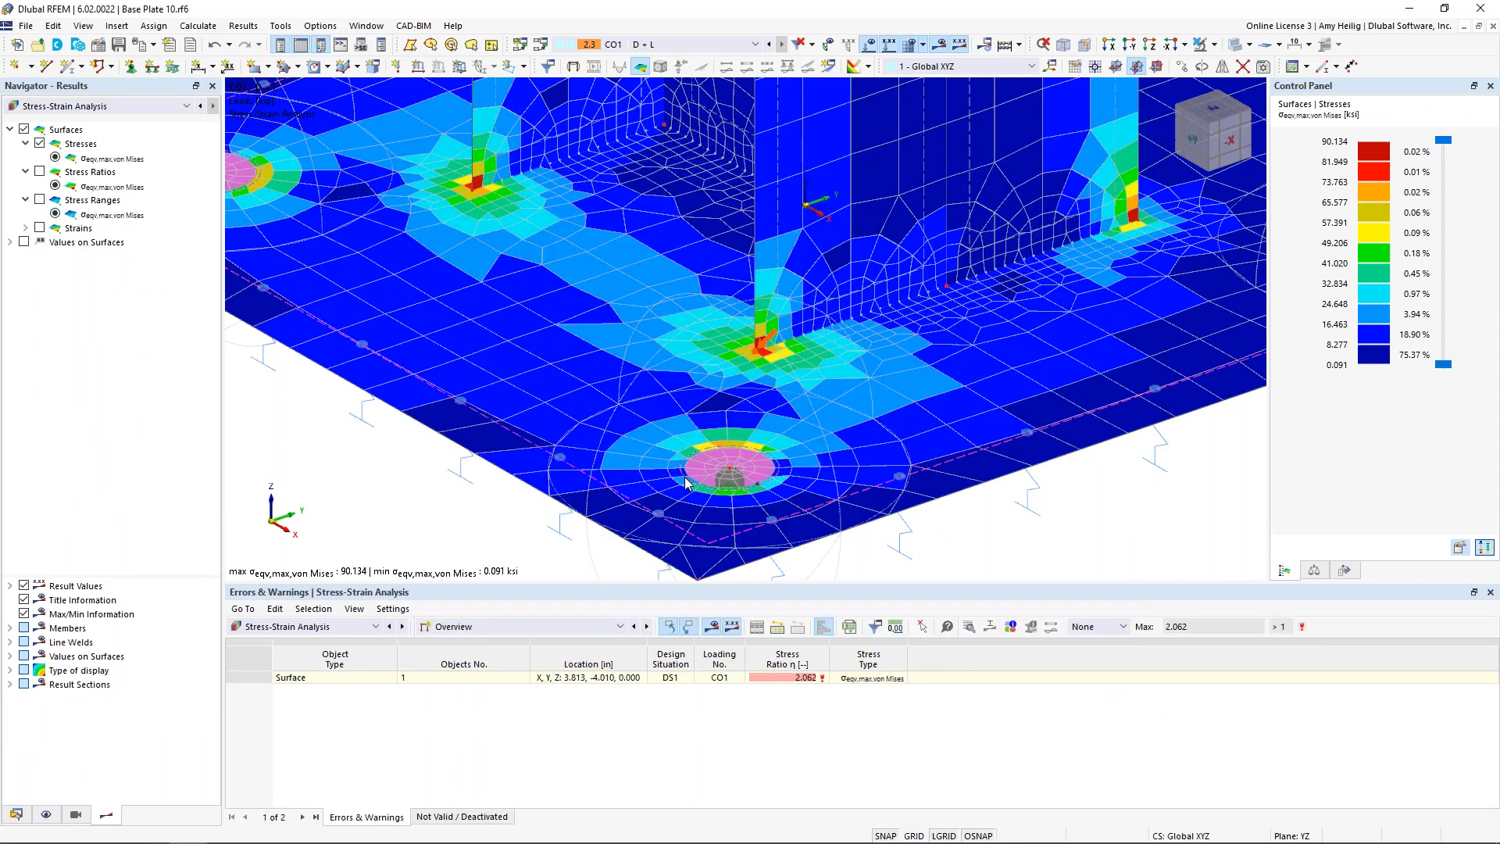
List the Stress-Strain Analysis stresses on surfaces and review the existing stresses, limits and stress ratios by surface.
left_click(542, 625)
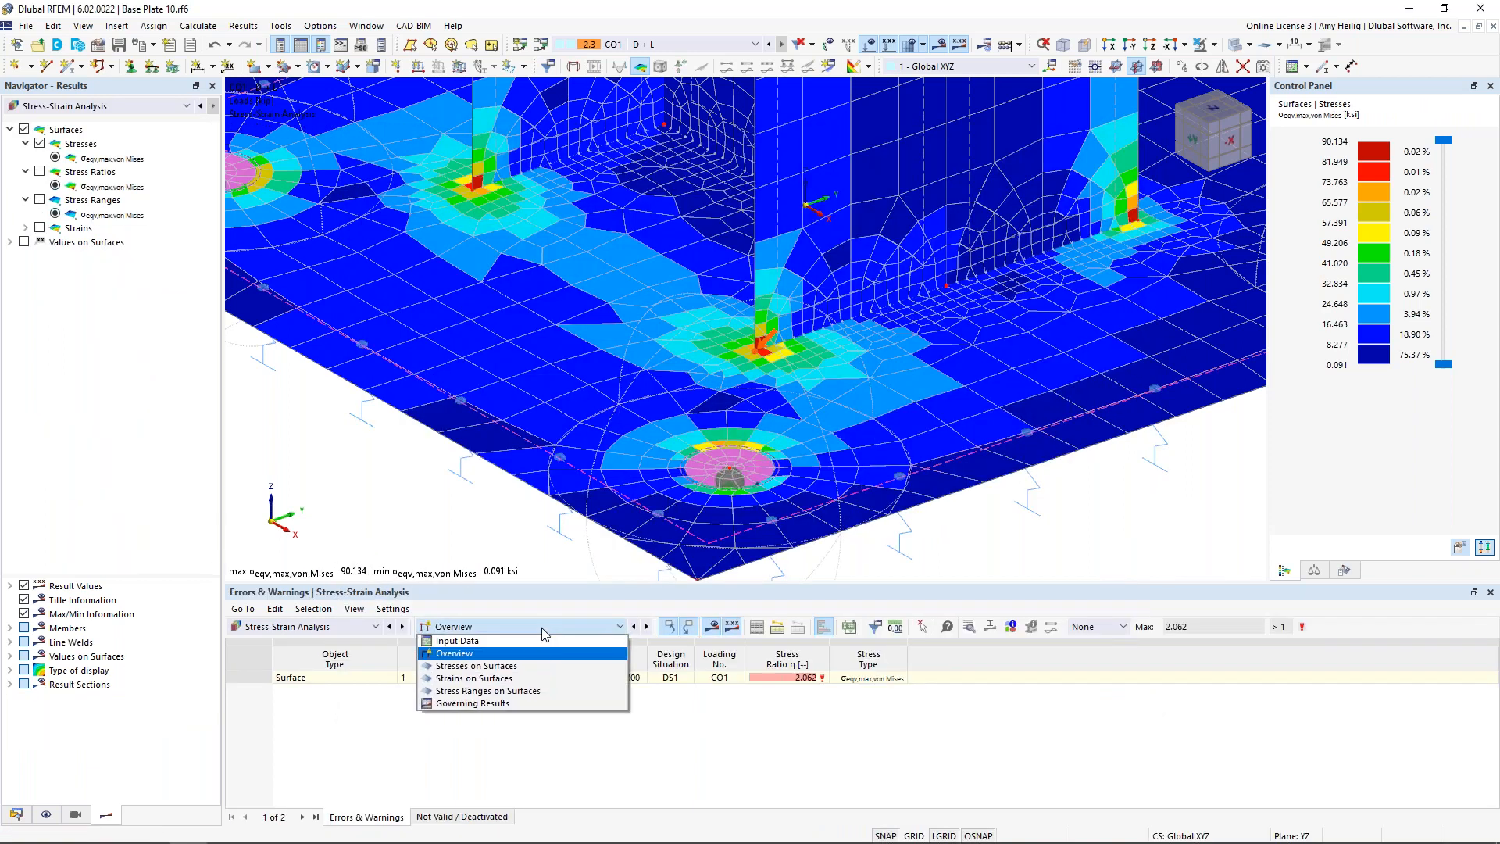
left_click(537, 666)
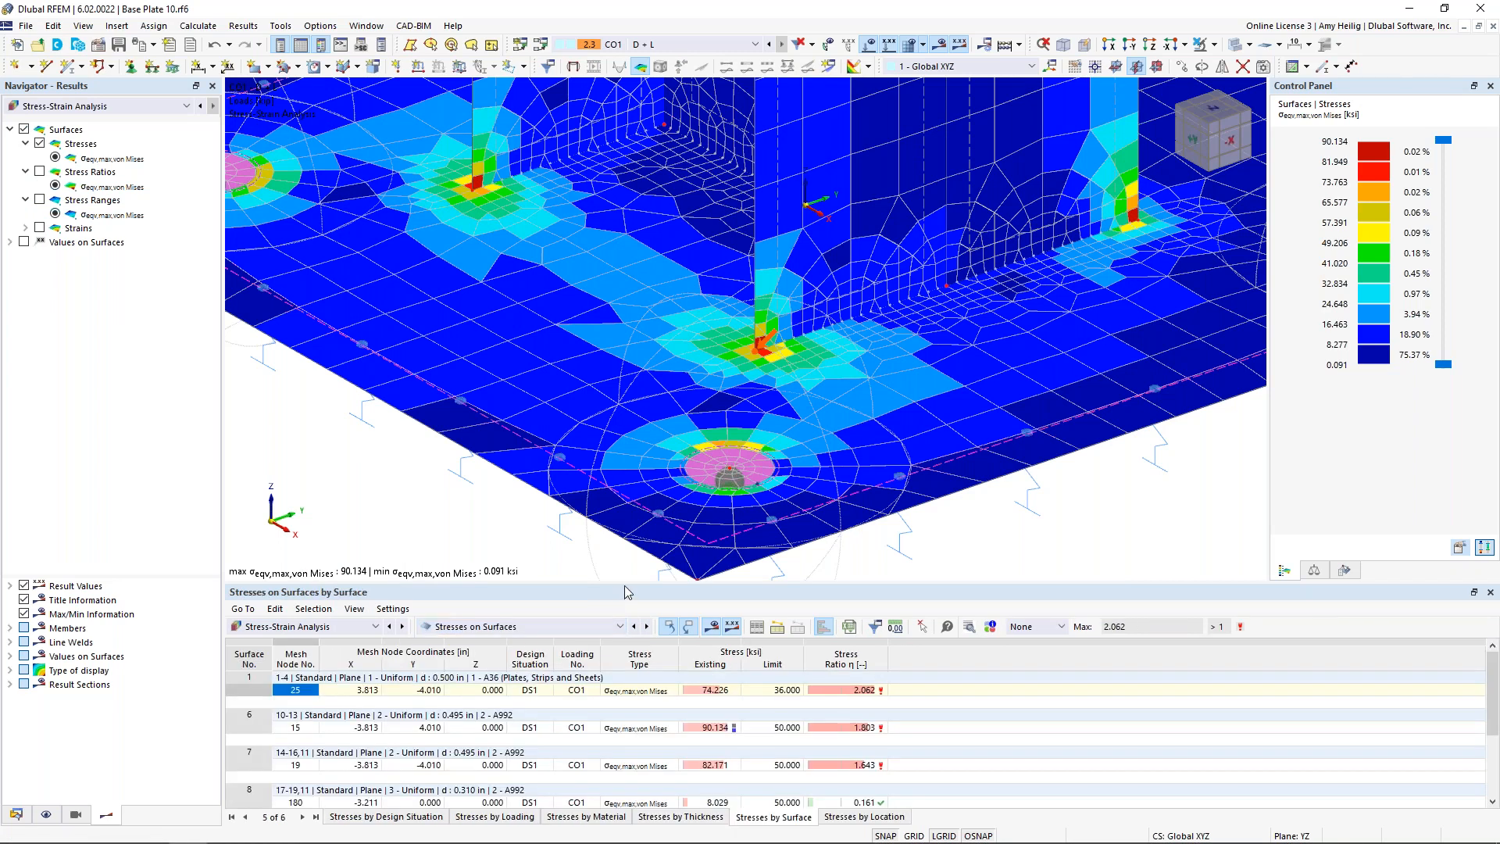
left_click_drag(625, 584, 625, 425)
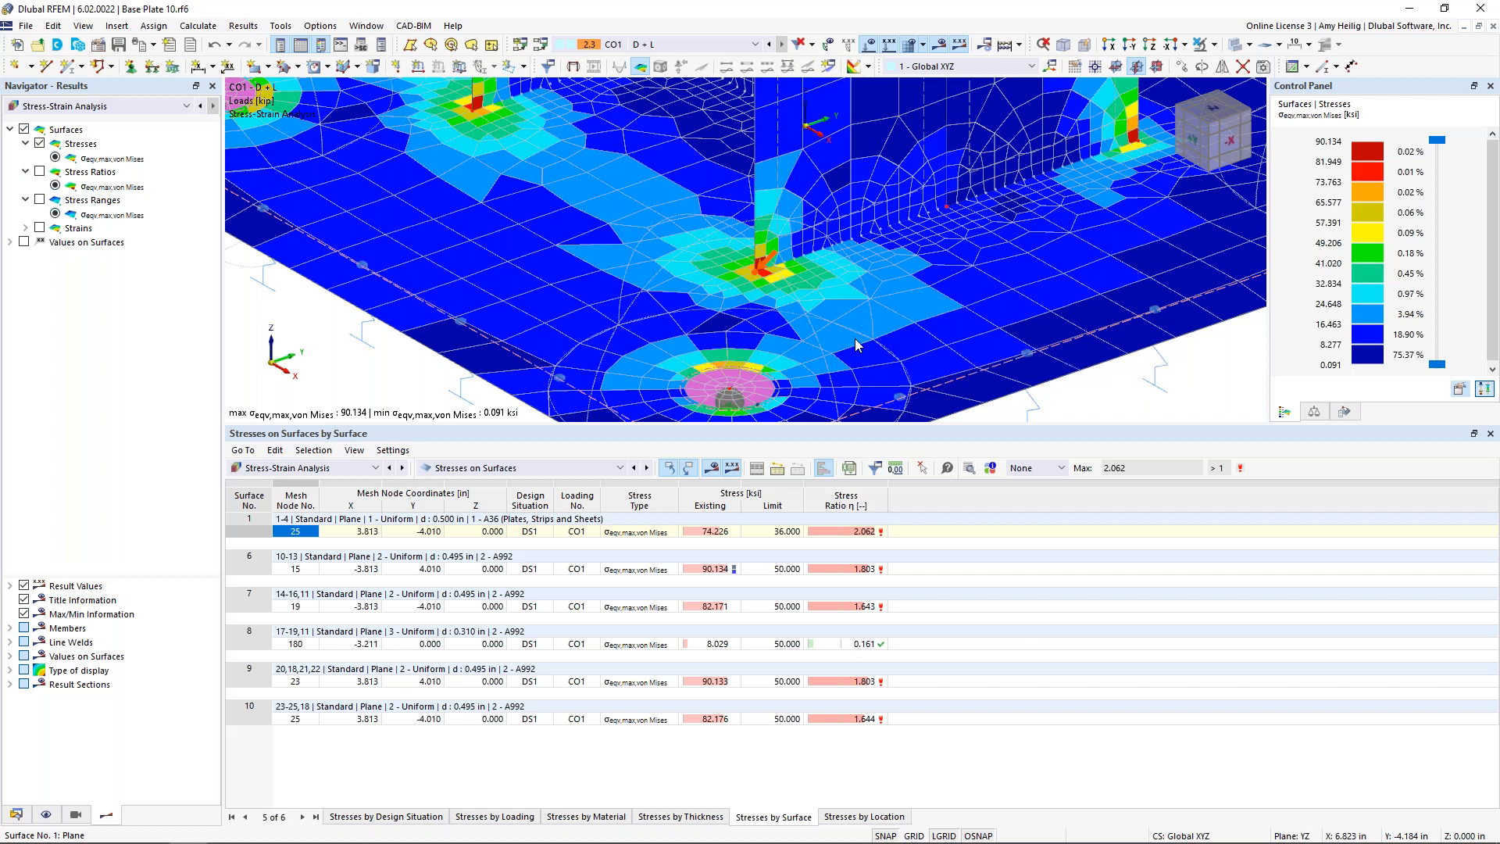
scroll(854, 343, "down", 5)
middle_click_drag(837, 405, 756, 416)
left_click_drag(753, 424, 753, 559)
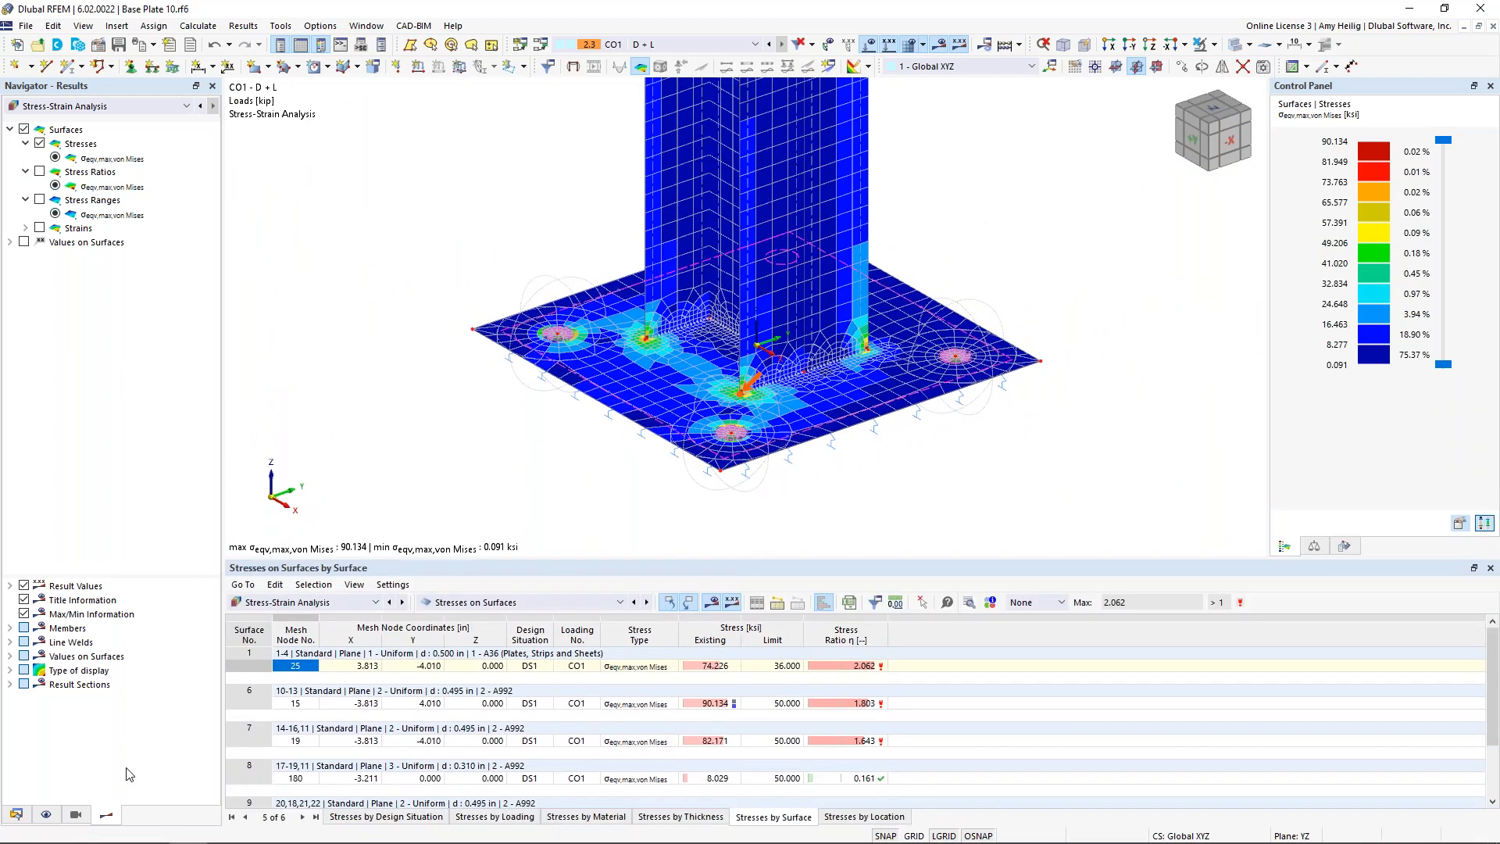
Set the A36 plate material's model to Isotropic | Plastic (Surfaces/Solids) and review its plastic parameters.
left_click(16, 814)
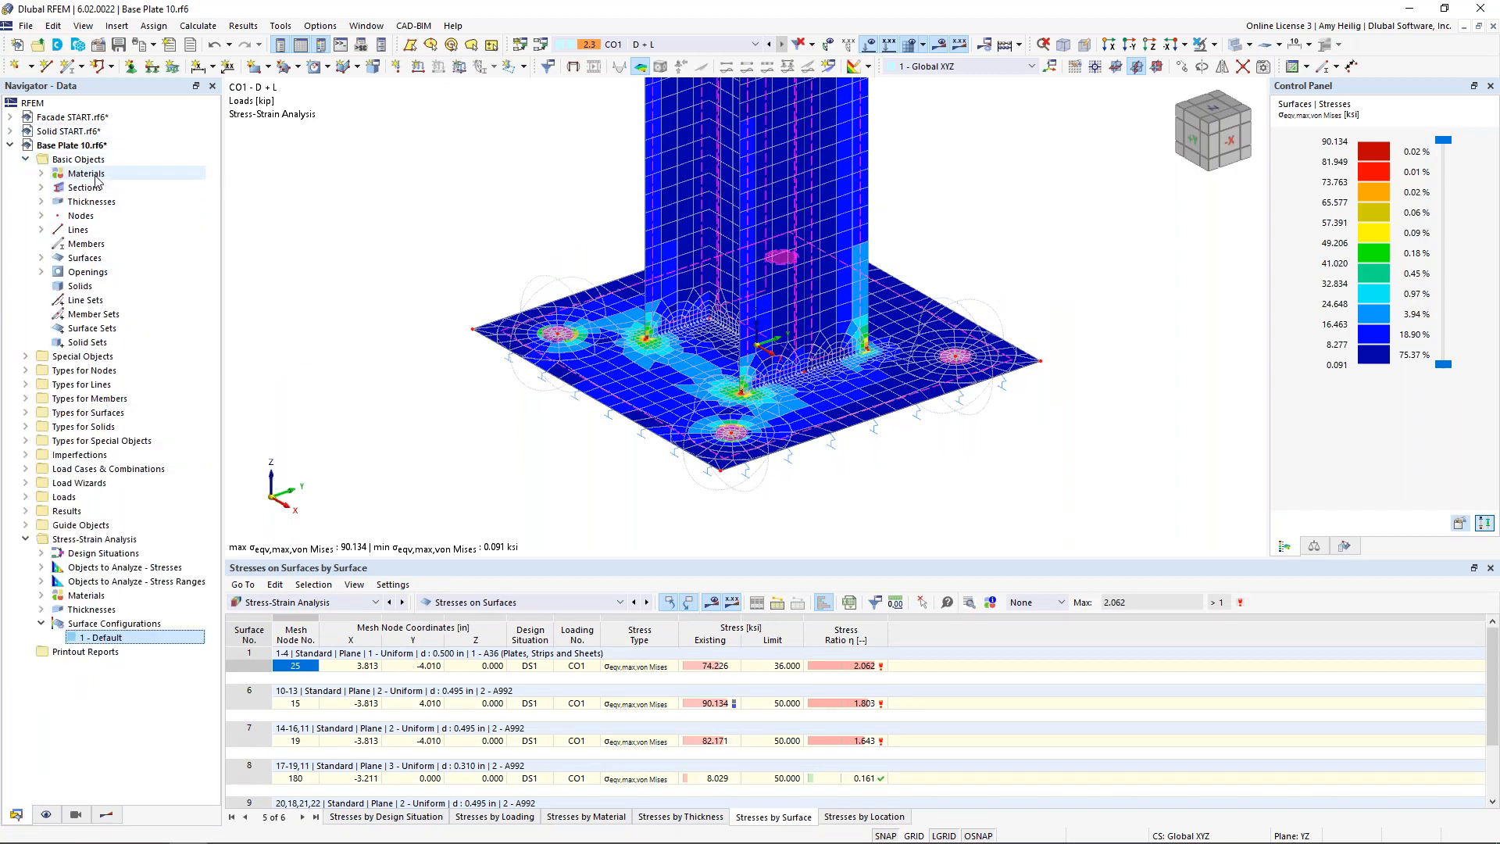
left_click(41, 173)
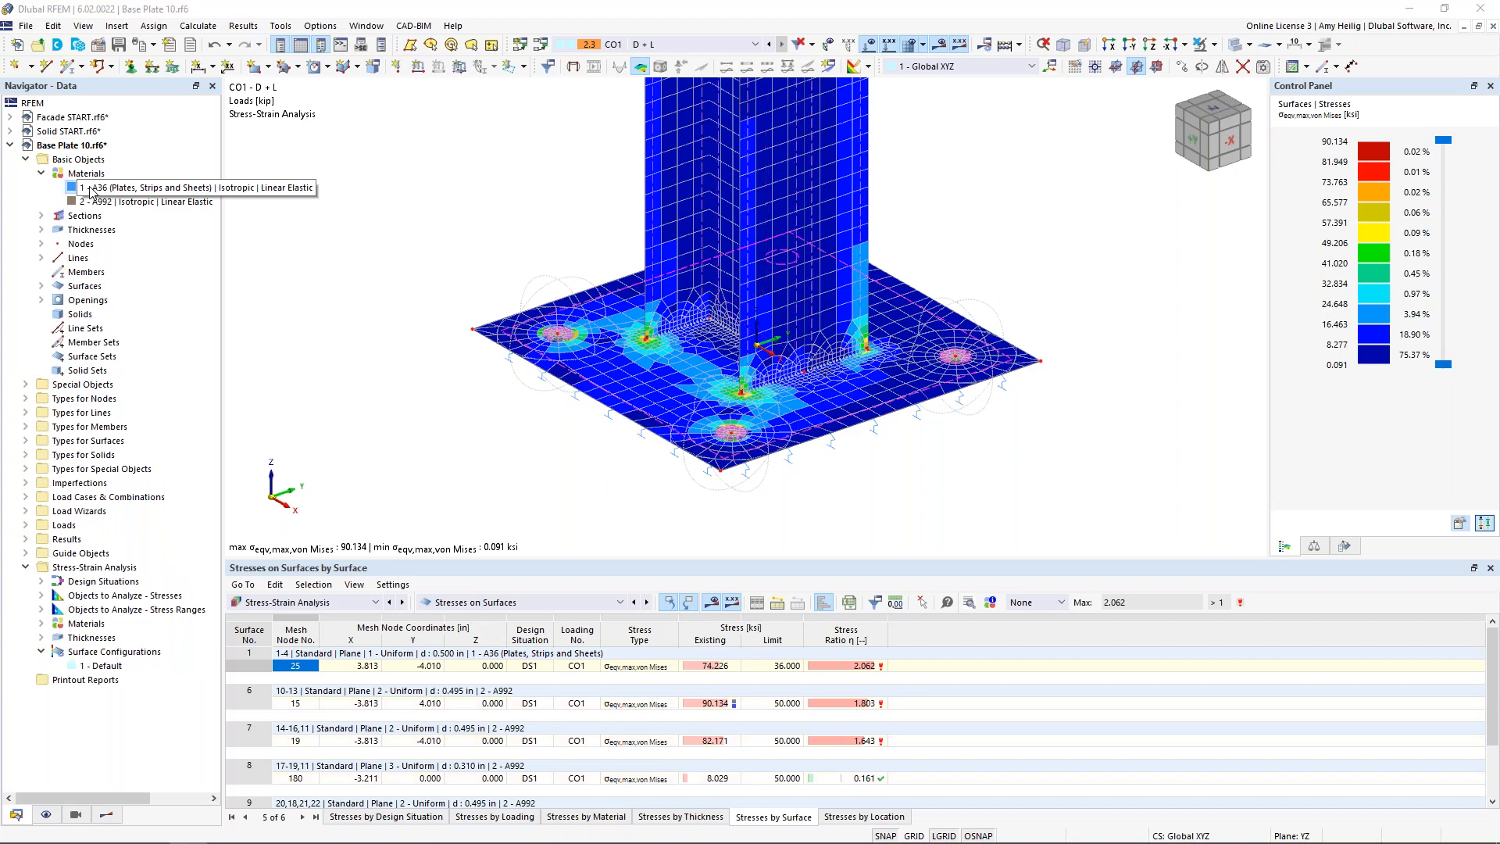
double_click(91, 191)
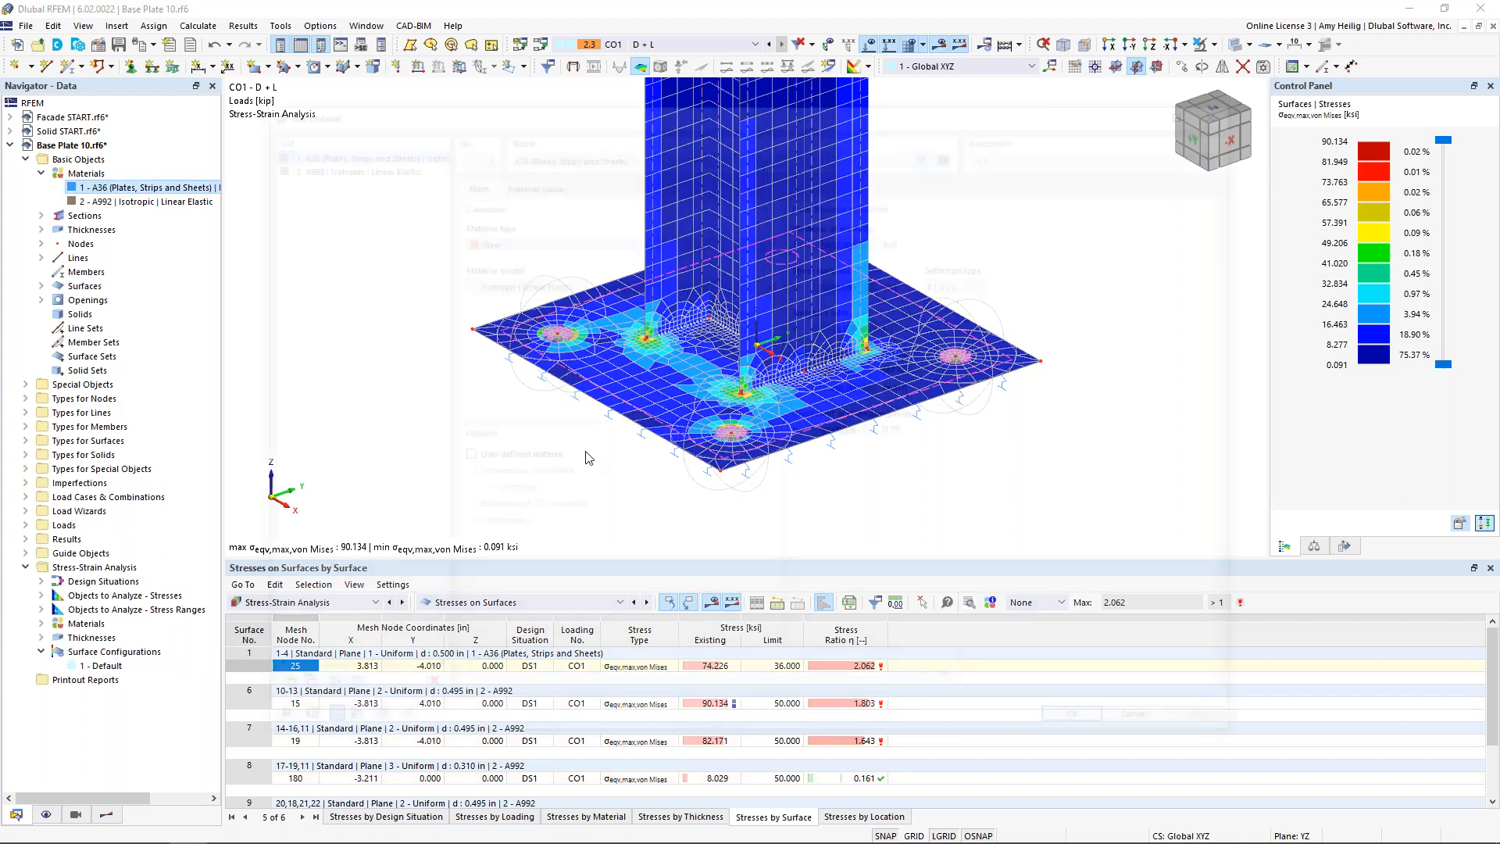
left_click(530, 284)
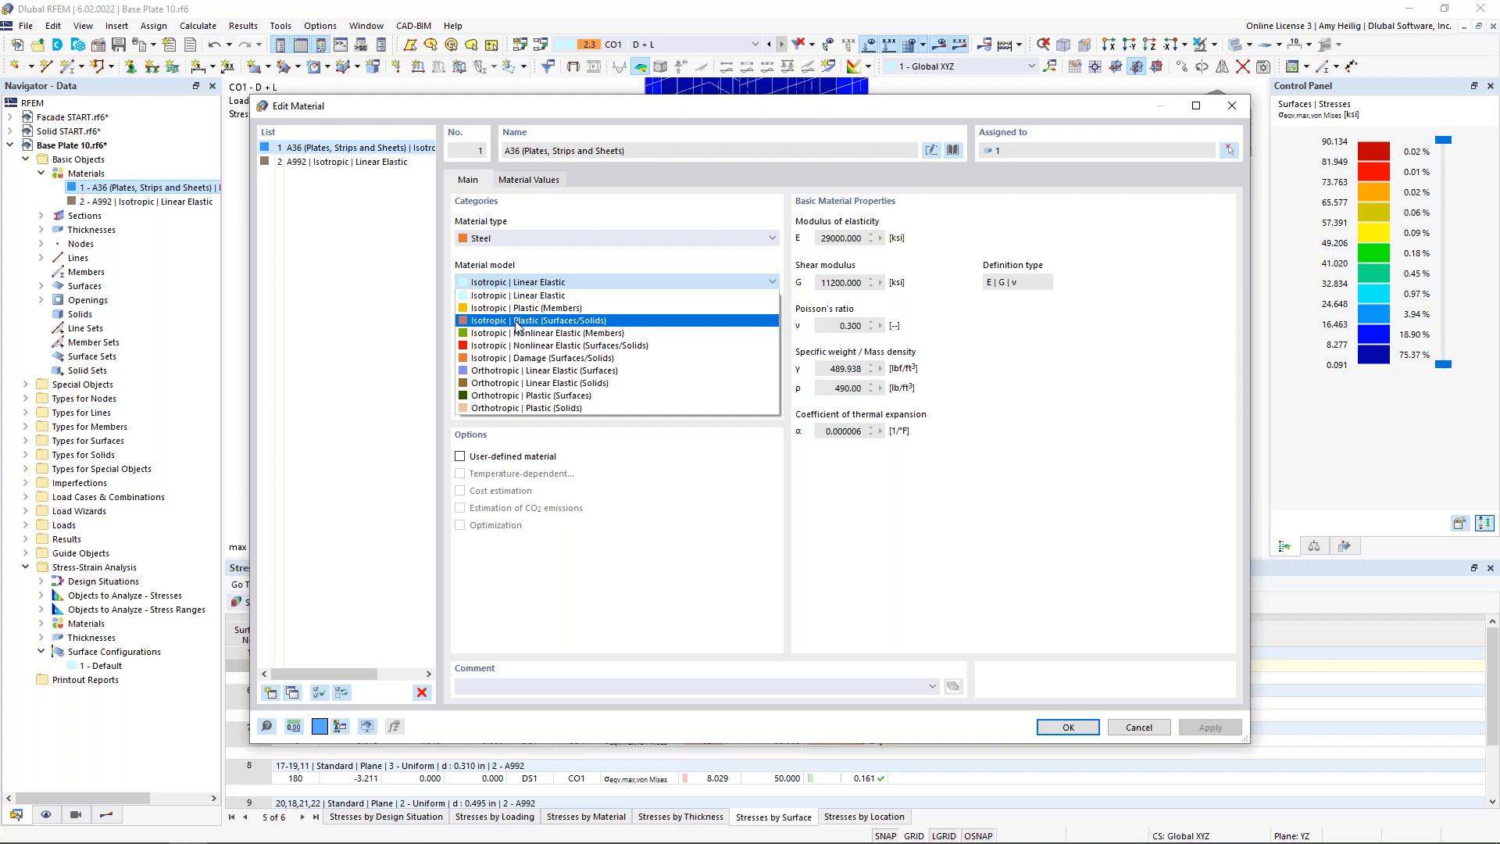
left_click(516, 326)
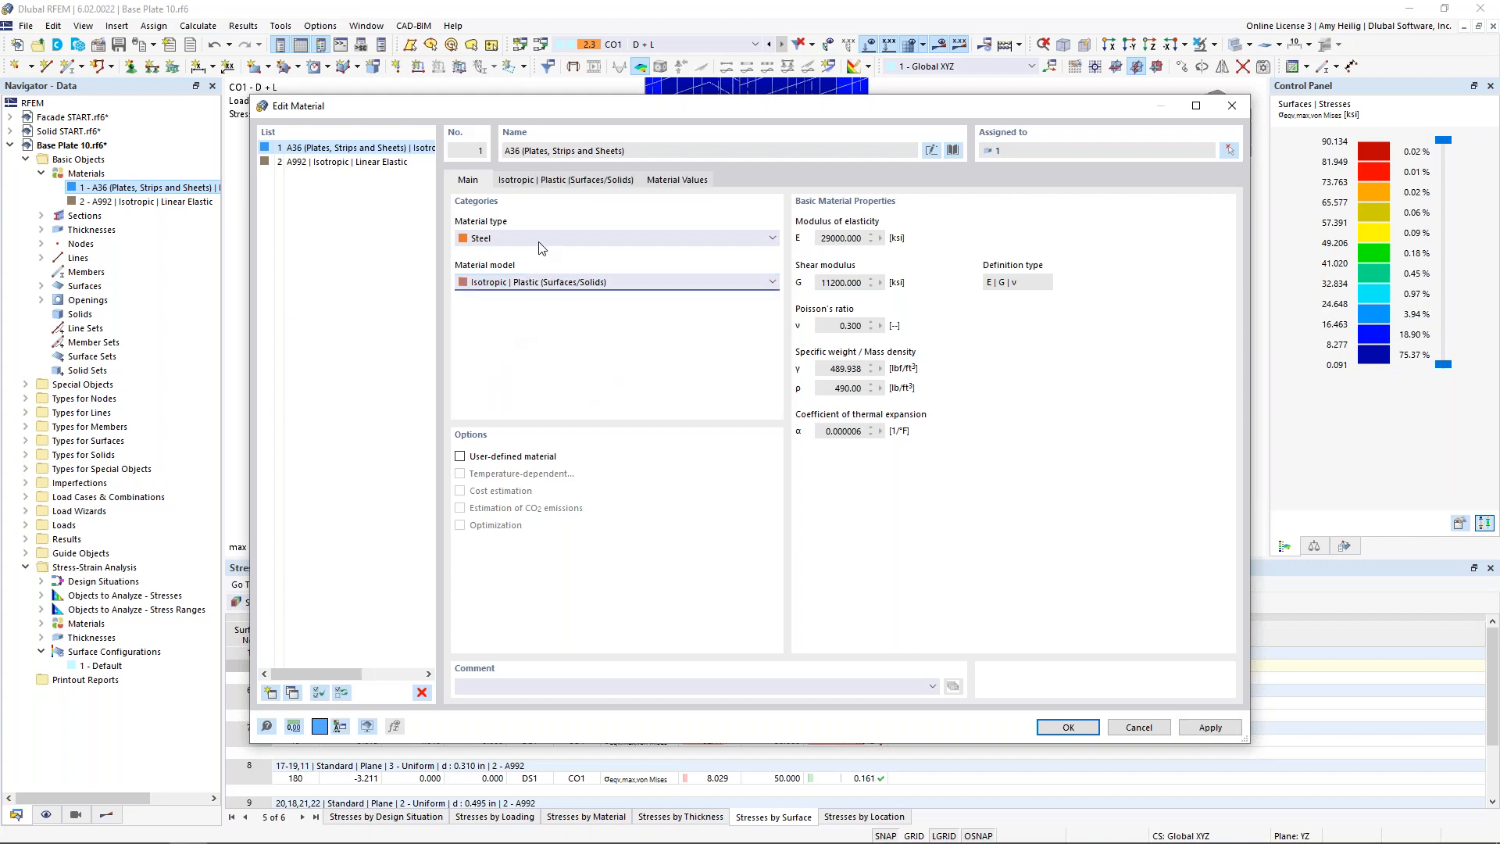
left_click(549, 182)
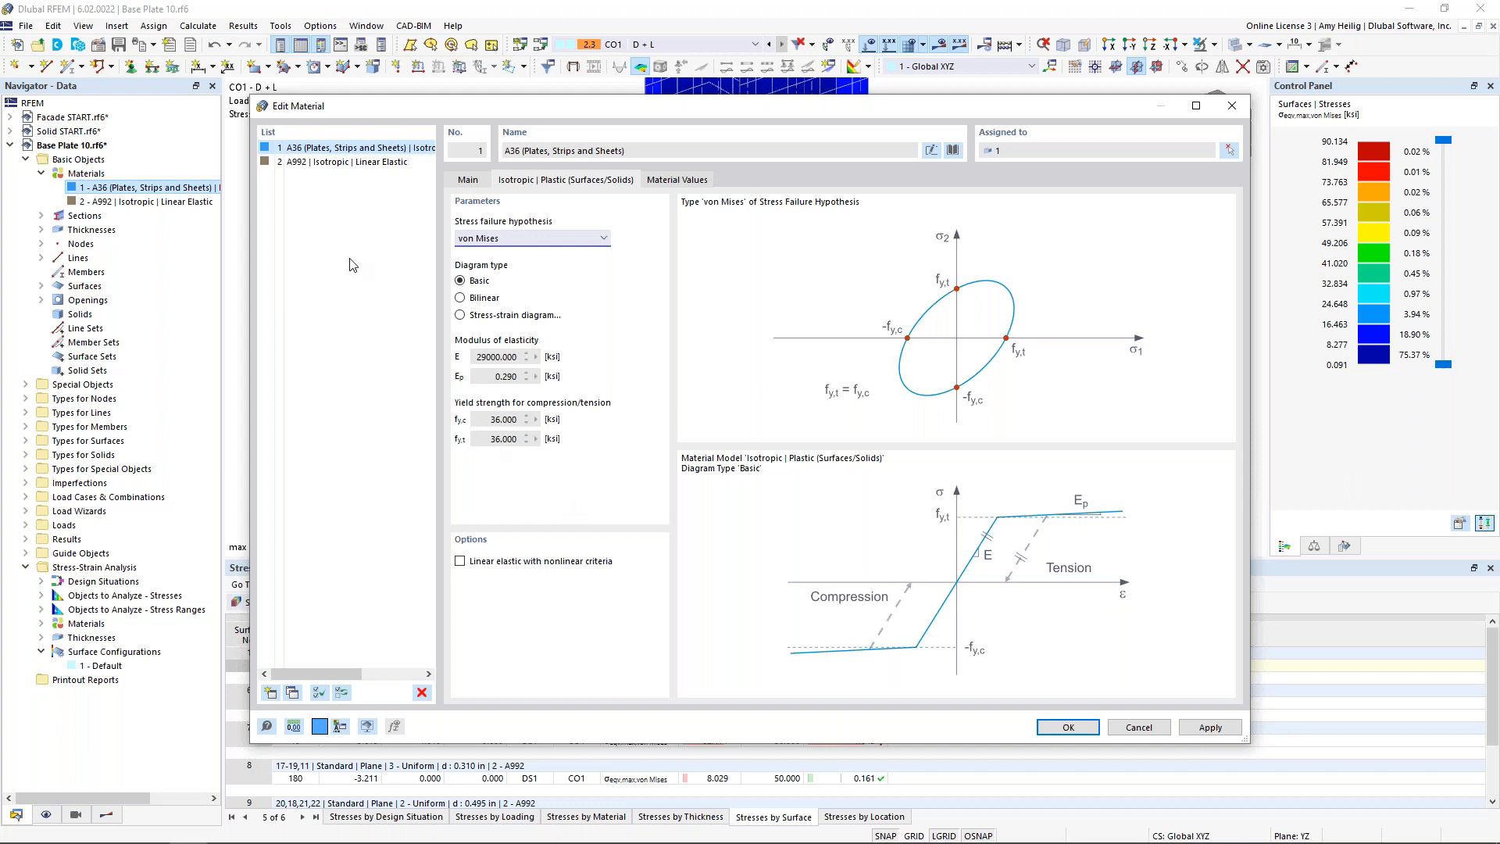
Set the A992 material's model to Isotropic | Plastic (Surfaces/Solids), review its plastic parameters, and accept the material changes.
left_click(298, 166)
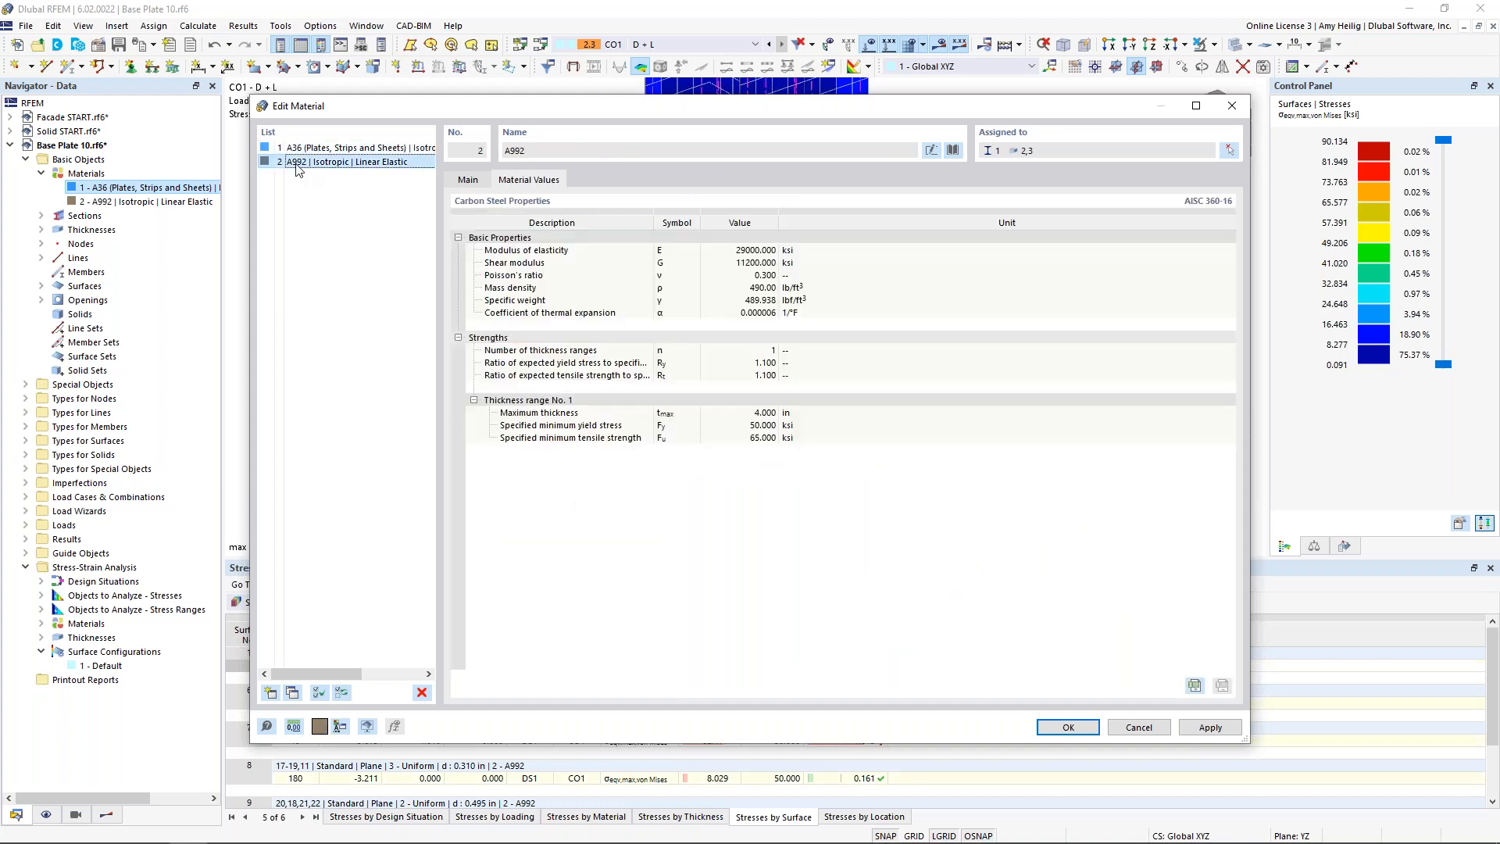
left_click(472, 182)
left_click(546, 283)
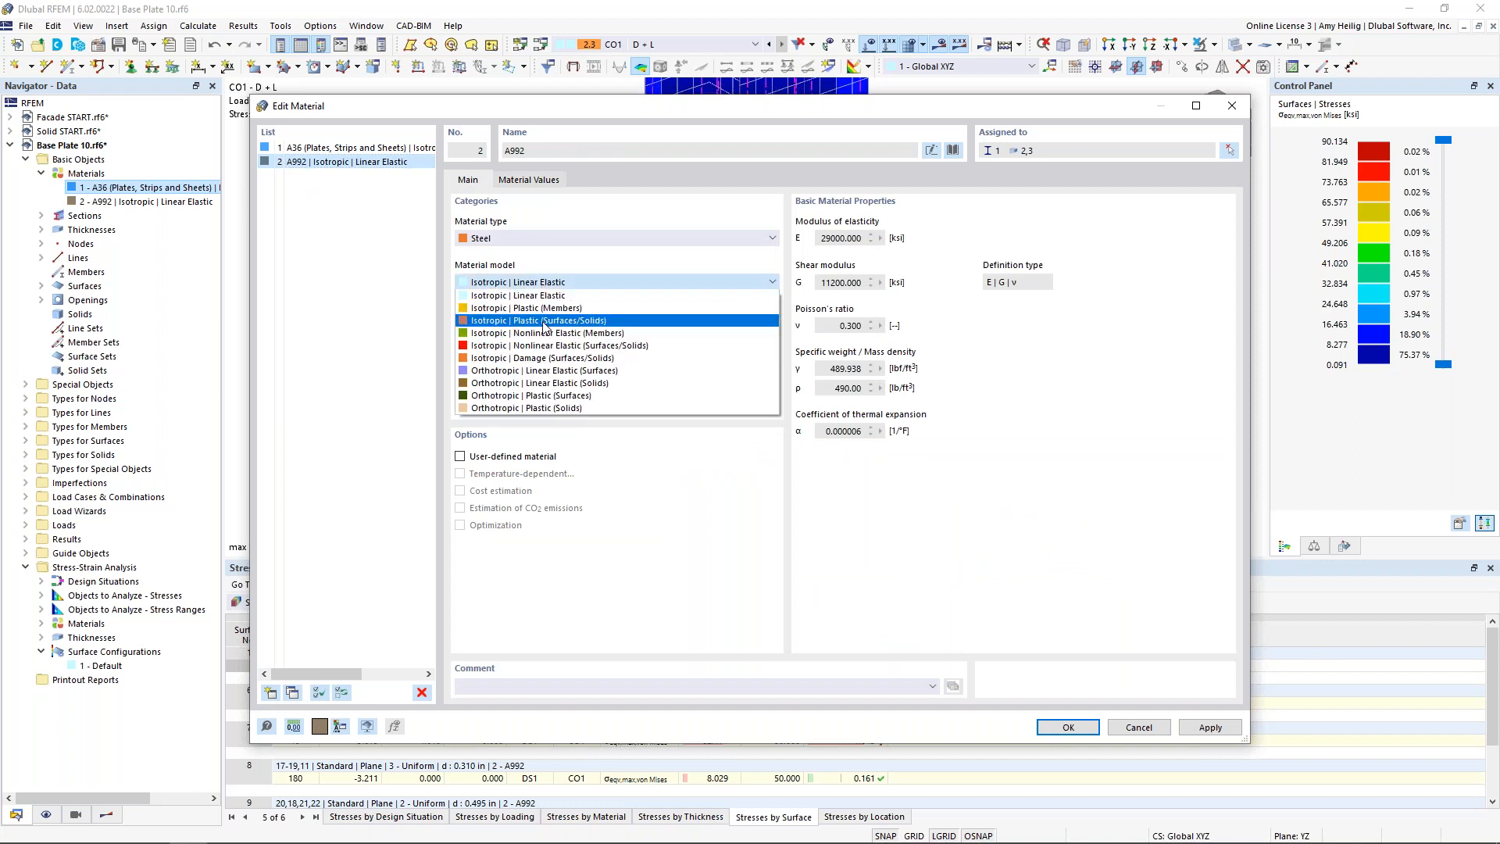
left_click(545, 320)
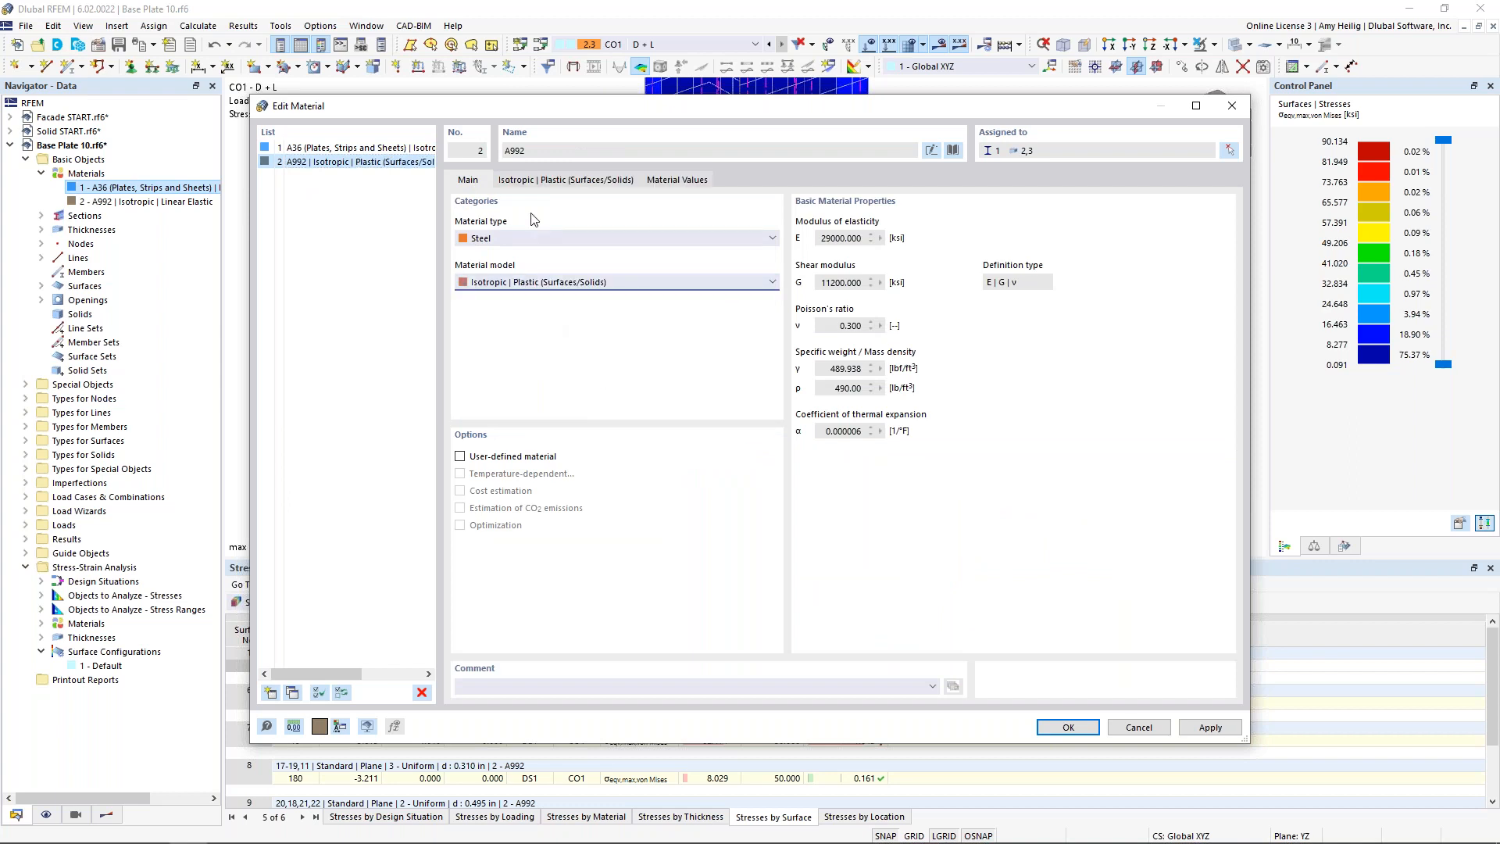
left_click(536, 180)
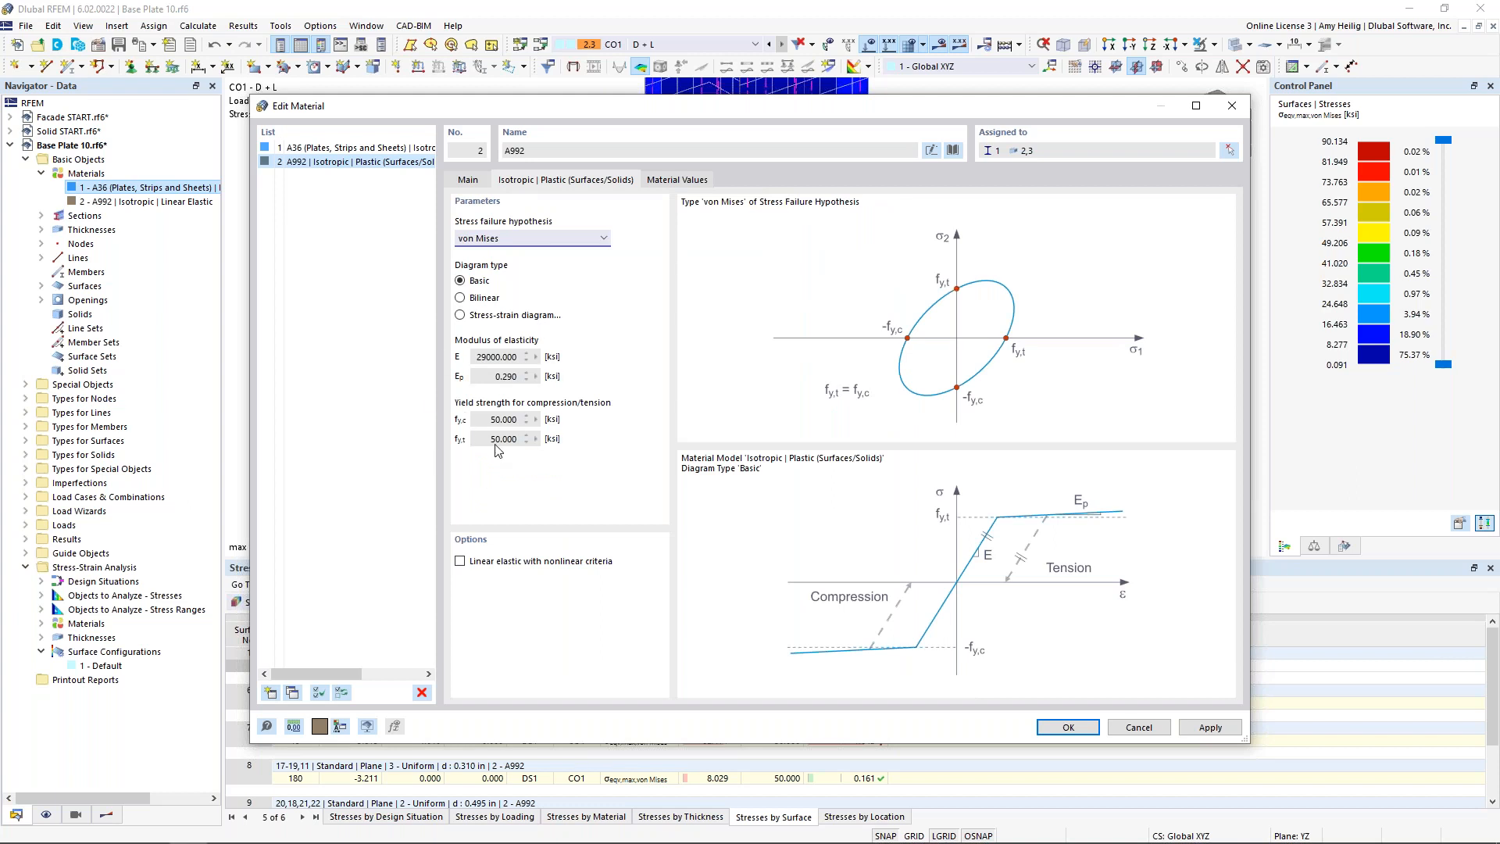
left_click(1055, 729)
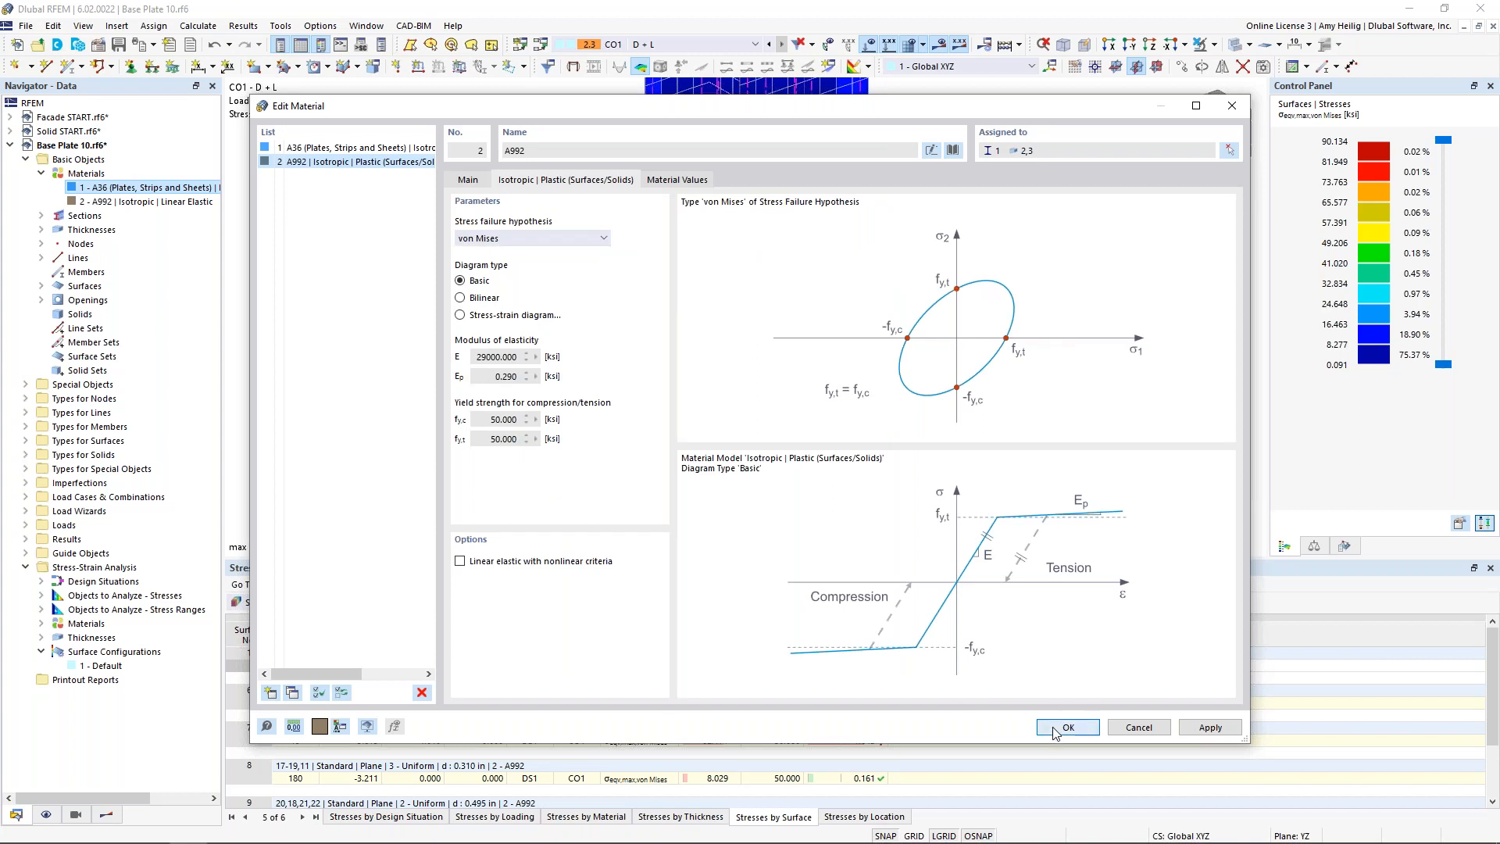
left_click(812, 496)
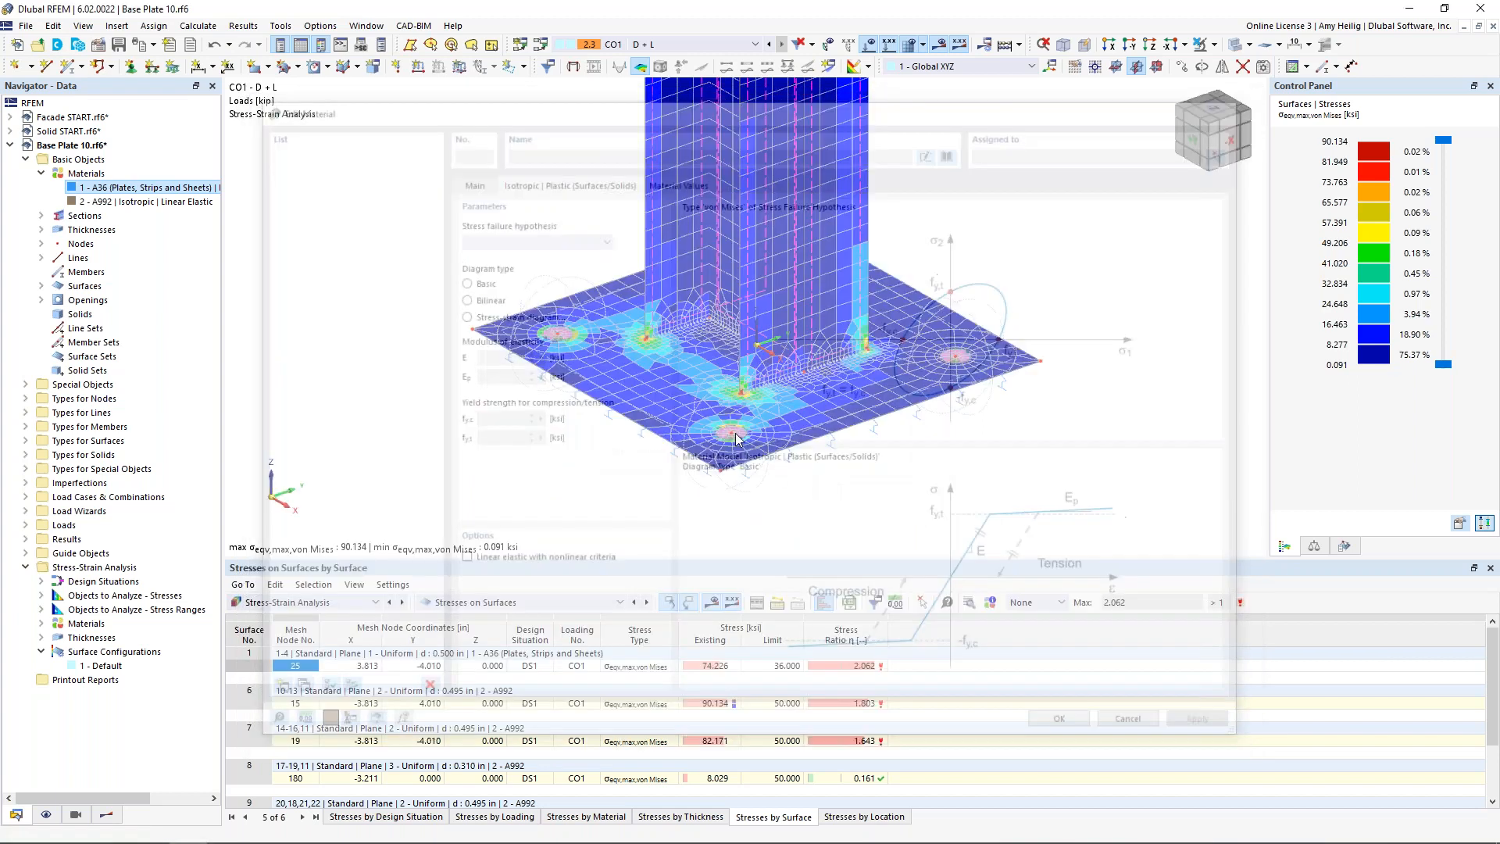
Recalculate the whole model with the plastic materials and inspect the von Mises equivalent stresses around the column base.
left_click(210, 25)
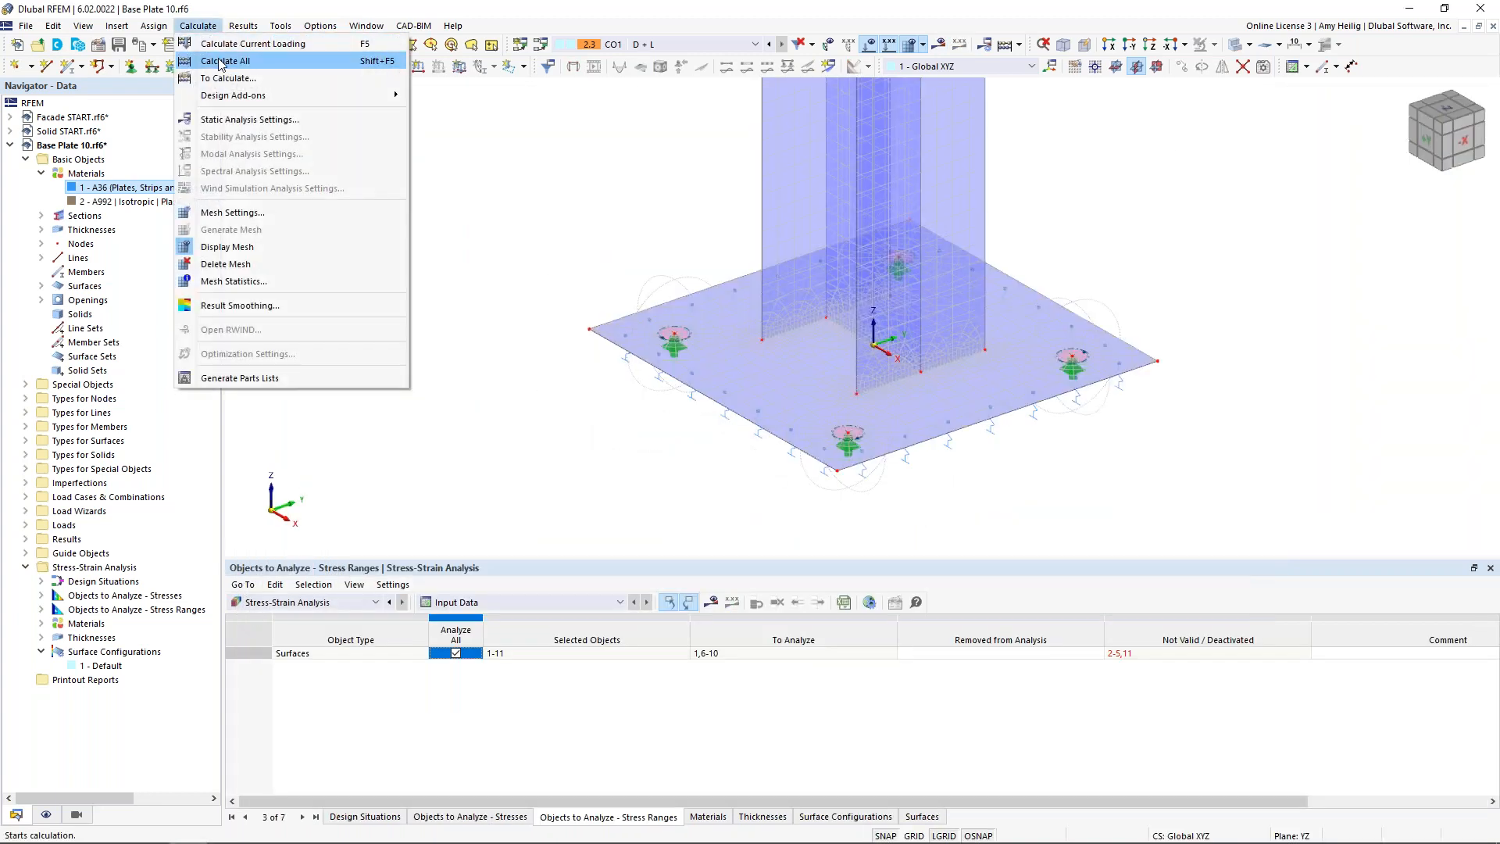
left_click(221, 62)
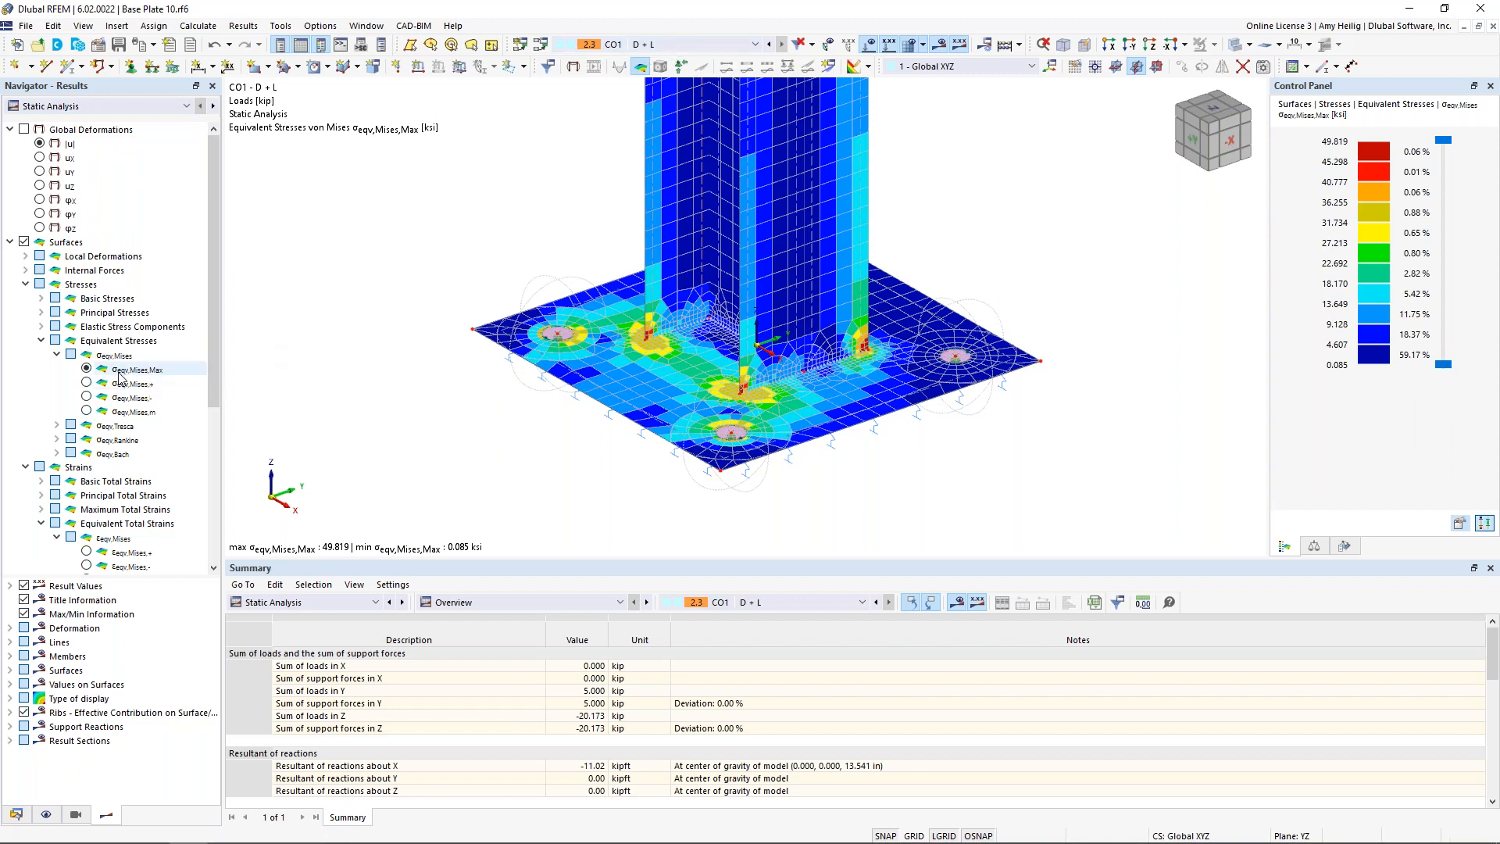
scroll(830, 451, "up", 3)
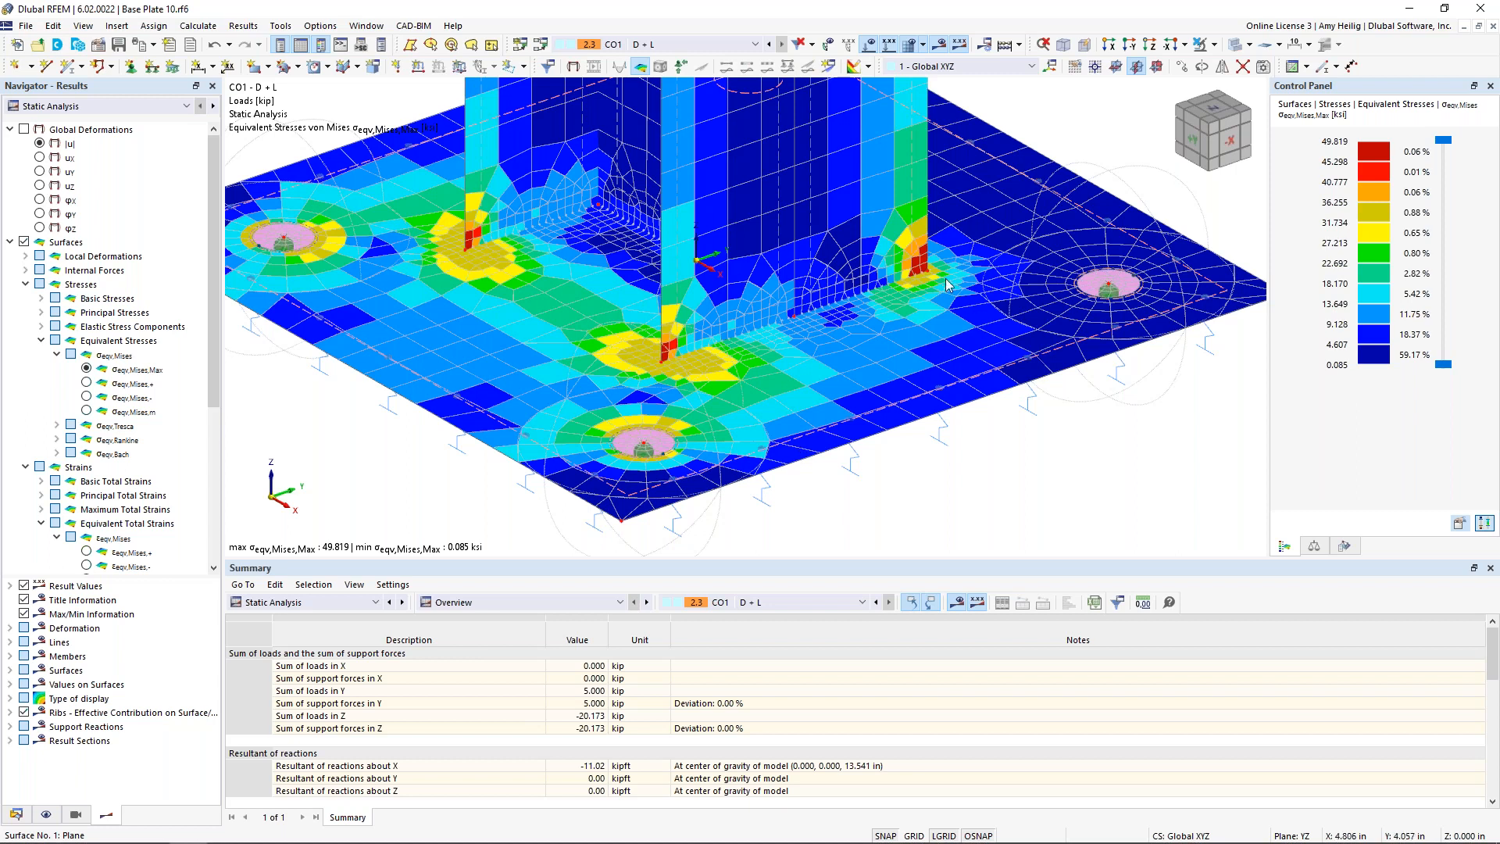
Isolate the base plate with its related objects and display the nonlinearity rate ηpl criterion on it.
left_click(1214, 45)
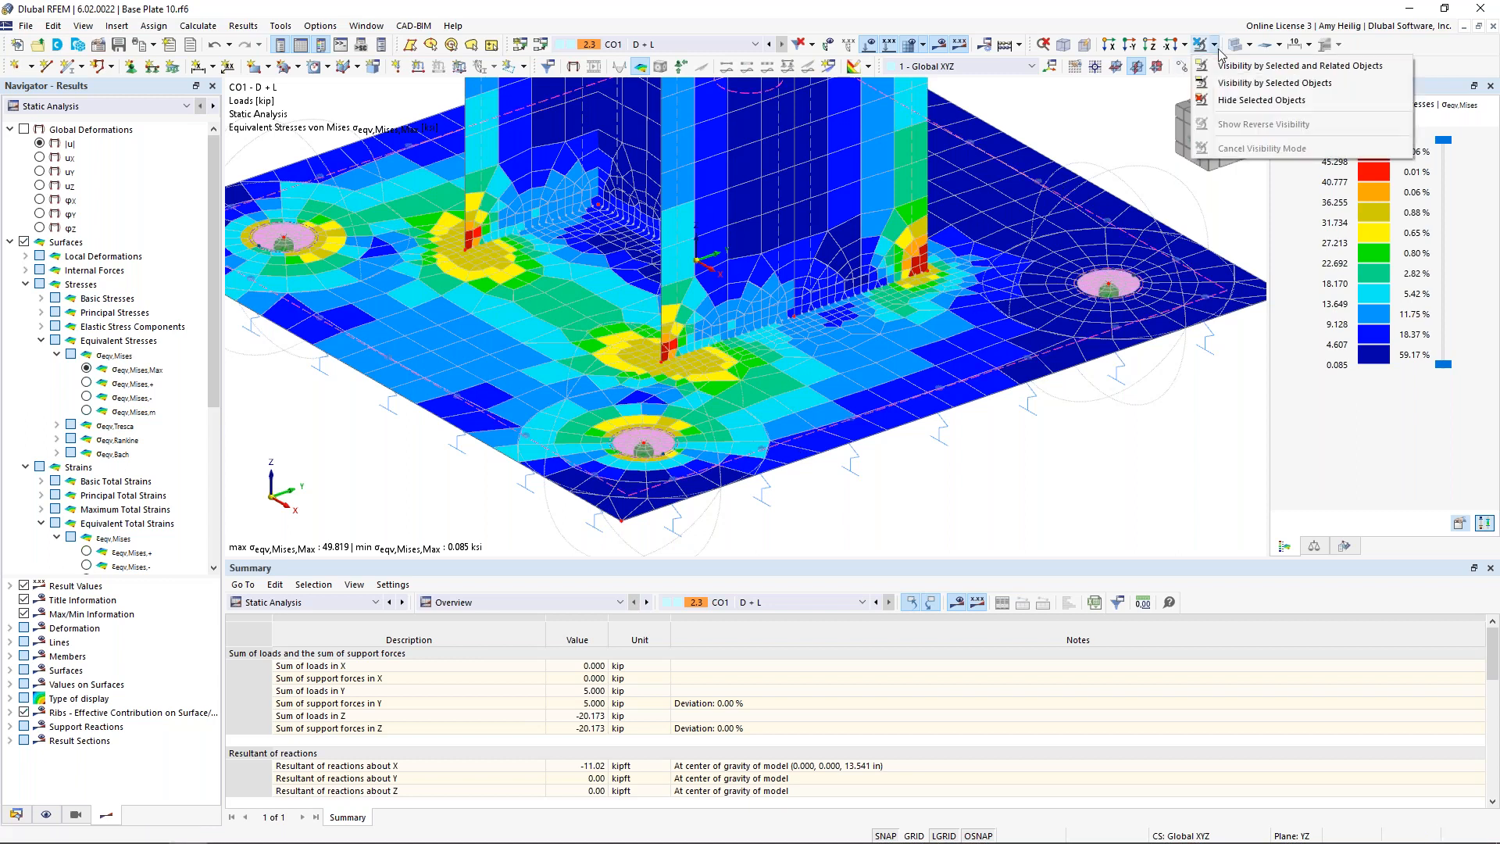
left_click(1240, 67)
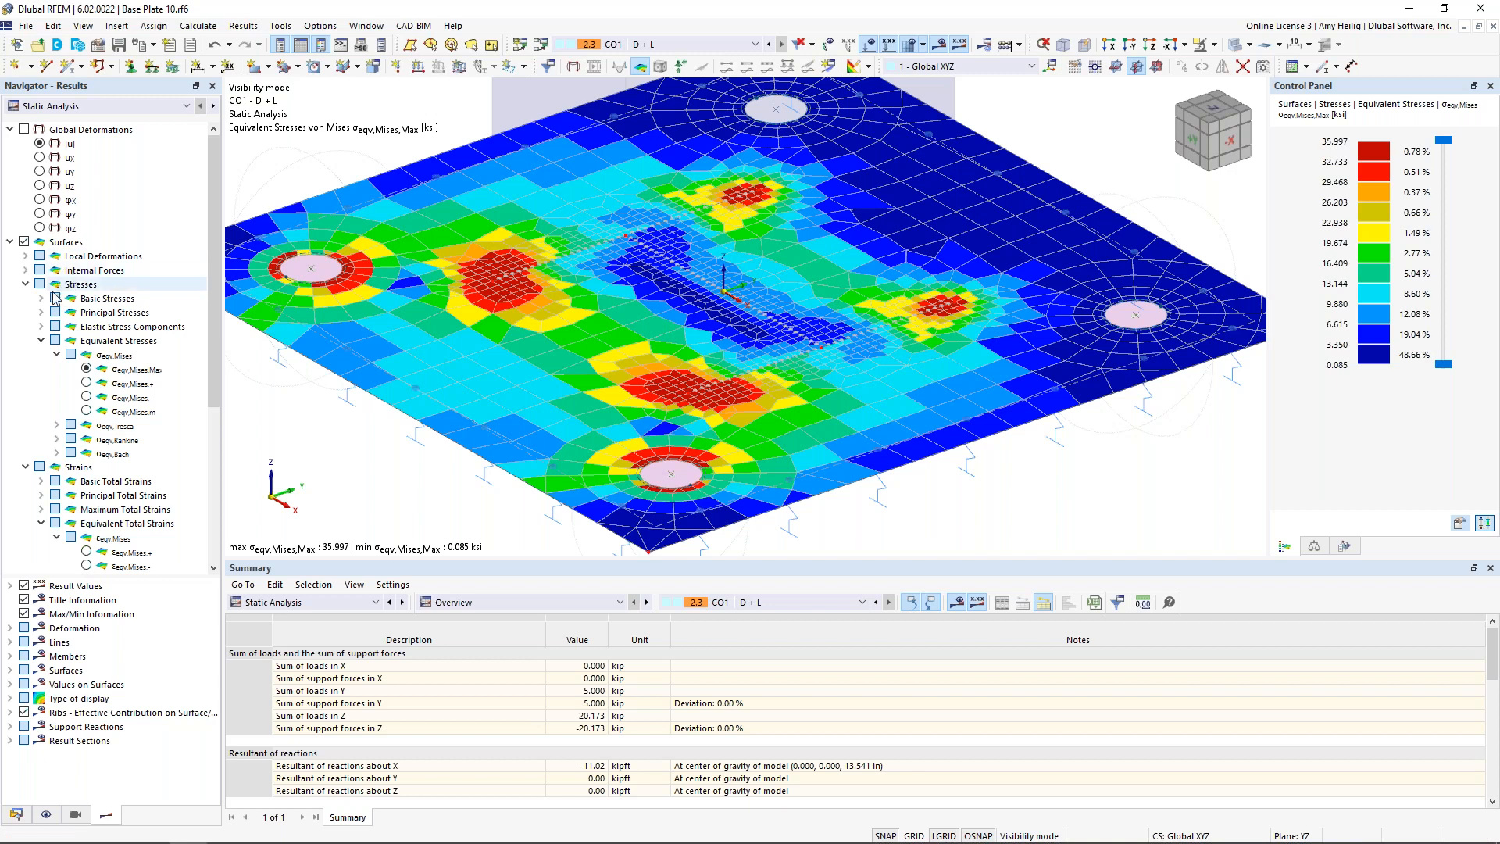
left_click(25, 467)
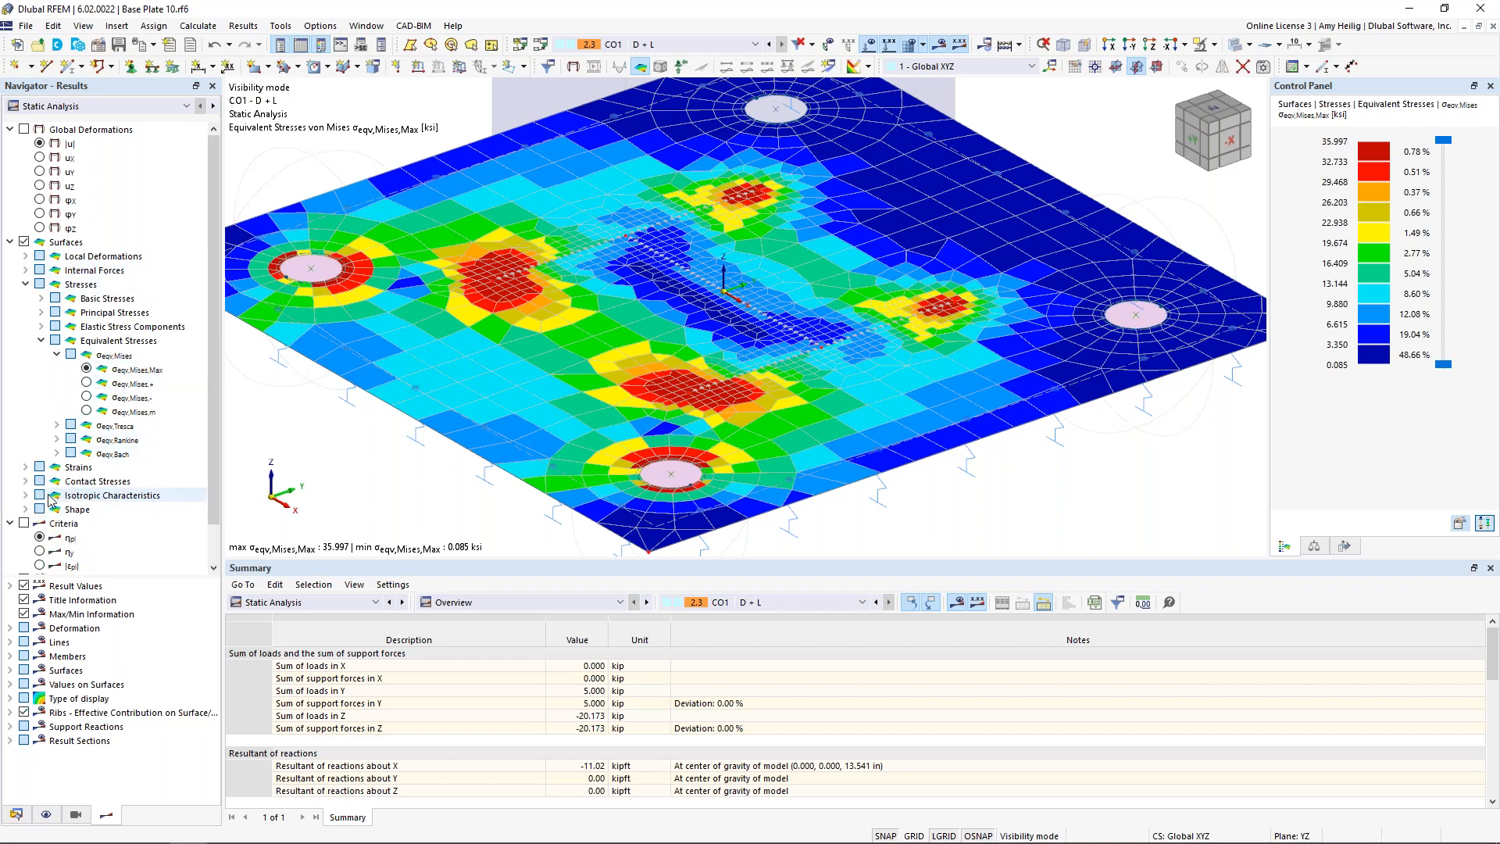
scroll(50, 500, "down", 1)
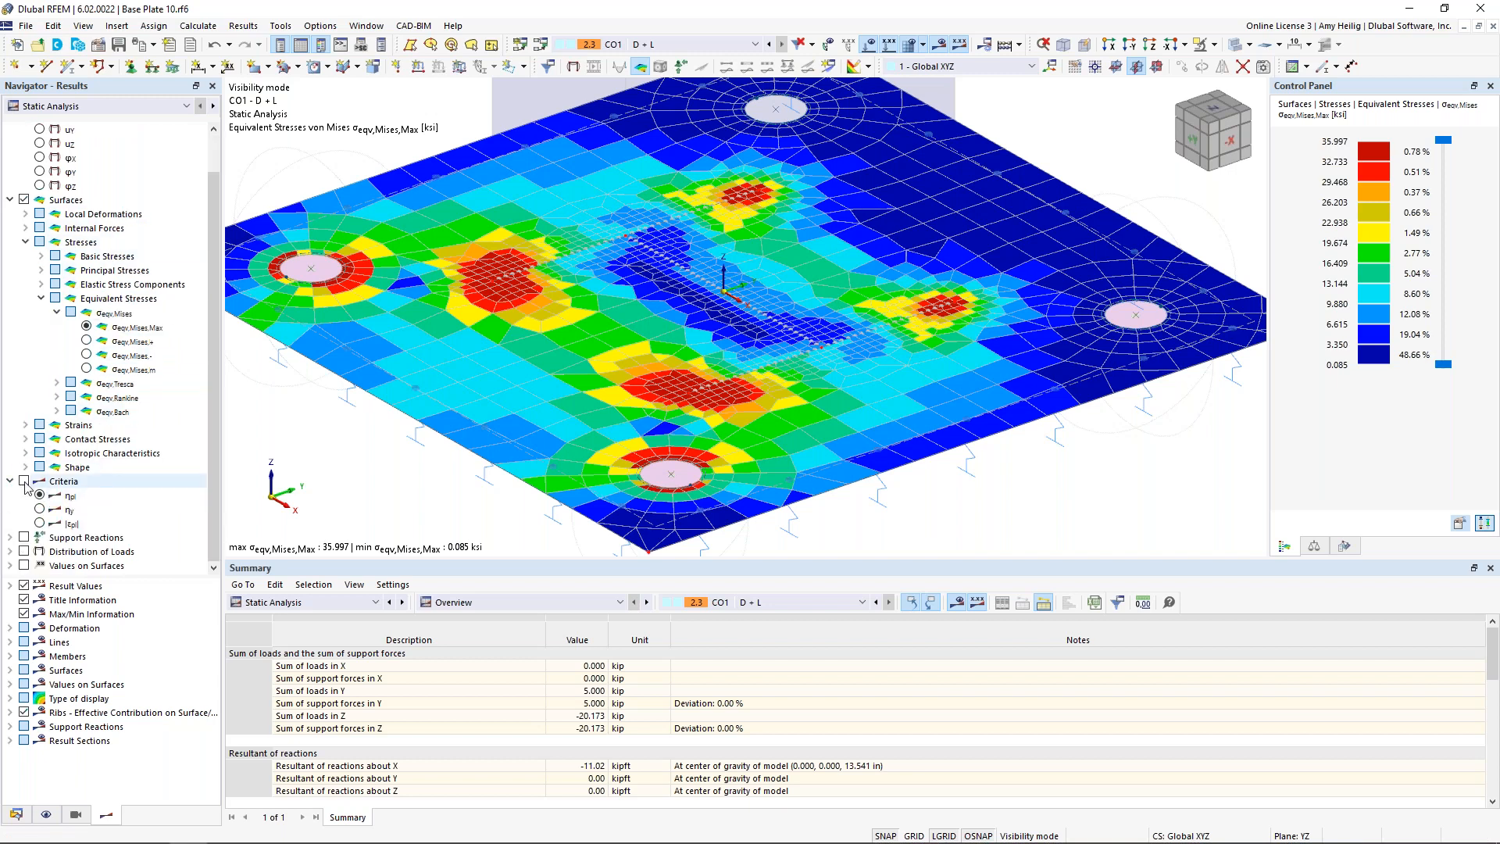
left_click(25, 482)
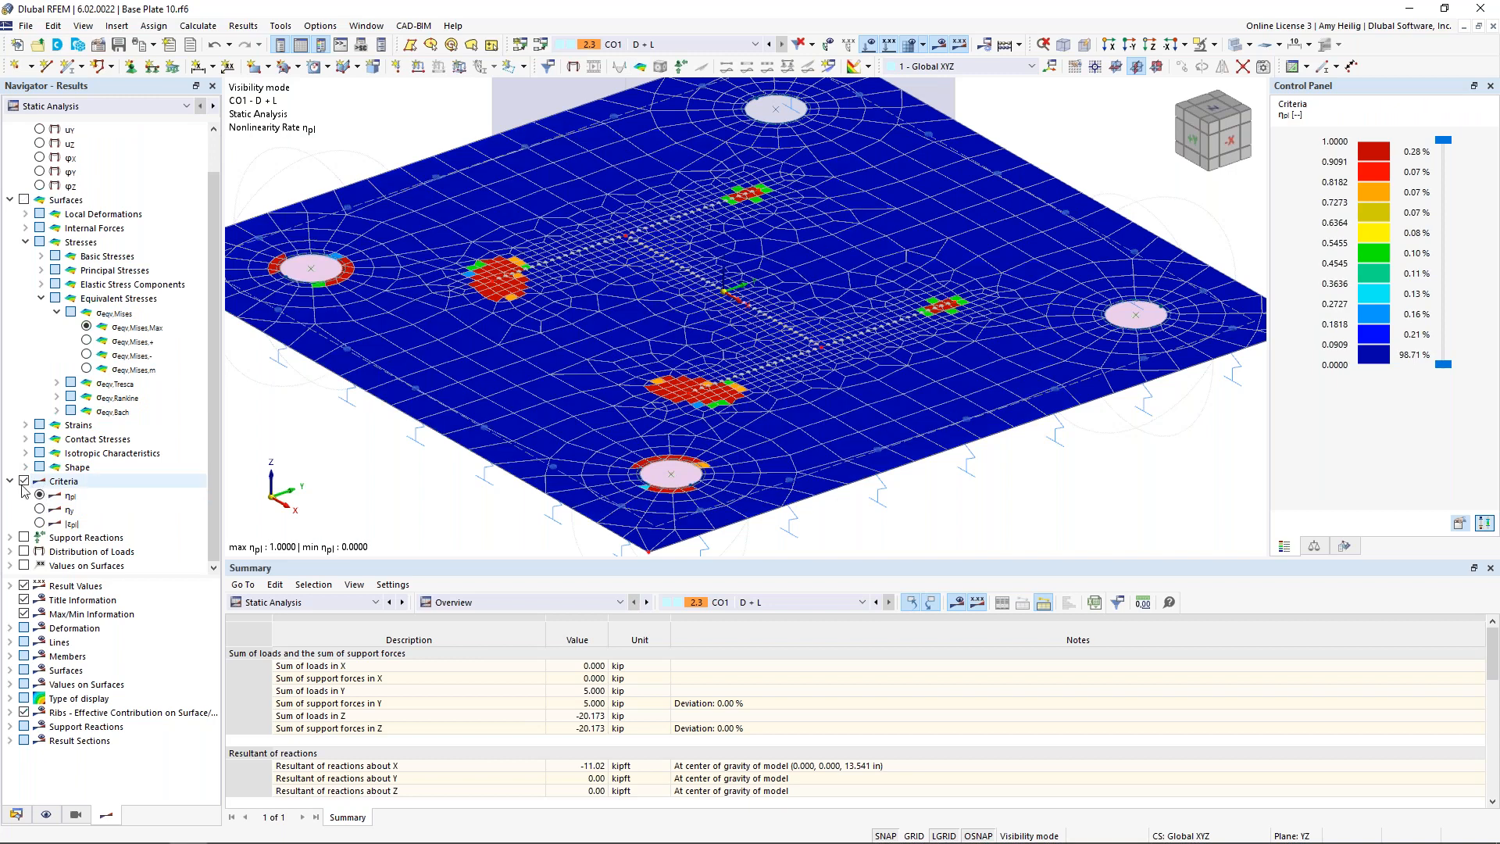
scroll(682, 412, "up", 2)
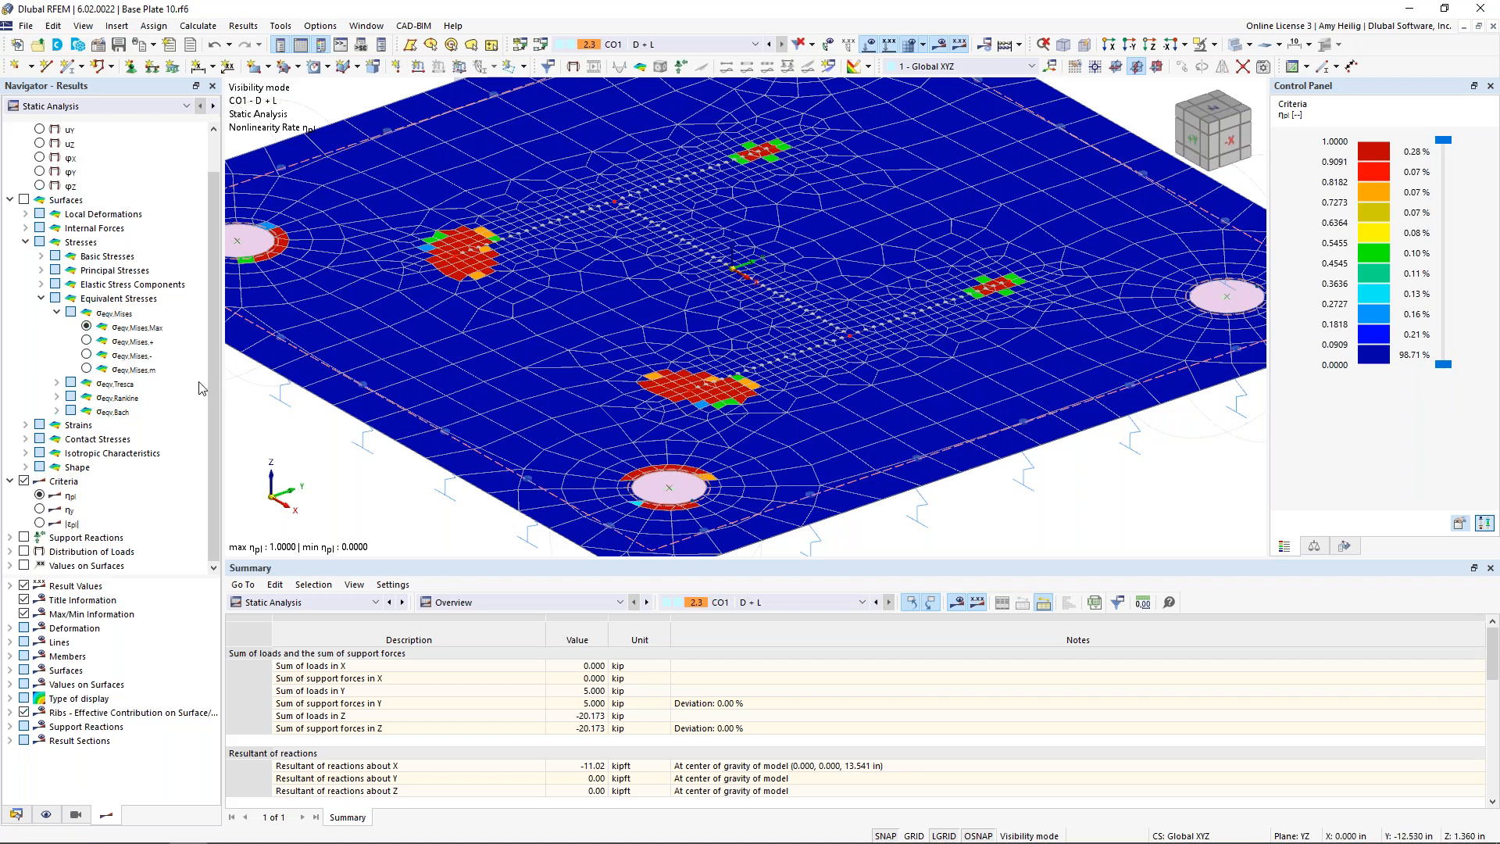
Display the von Mises equivalent stress σeqv,Mises,Max again and reverse the visibility to show the objects hidden around the base plate.
left_click(86, 329)
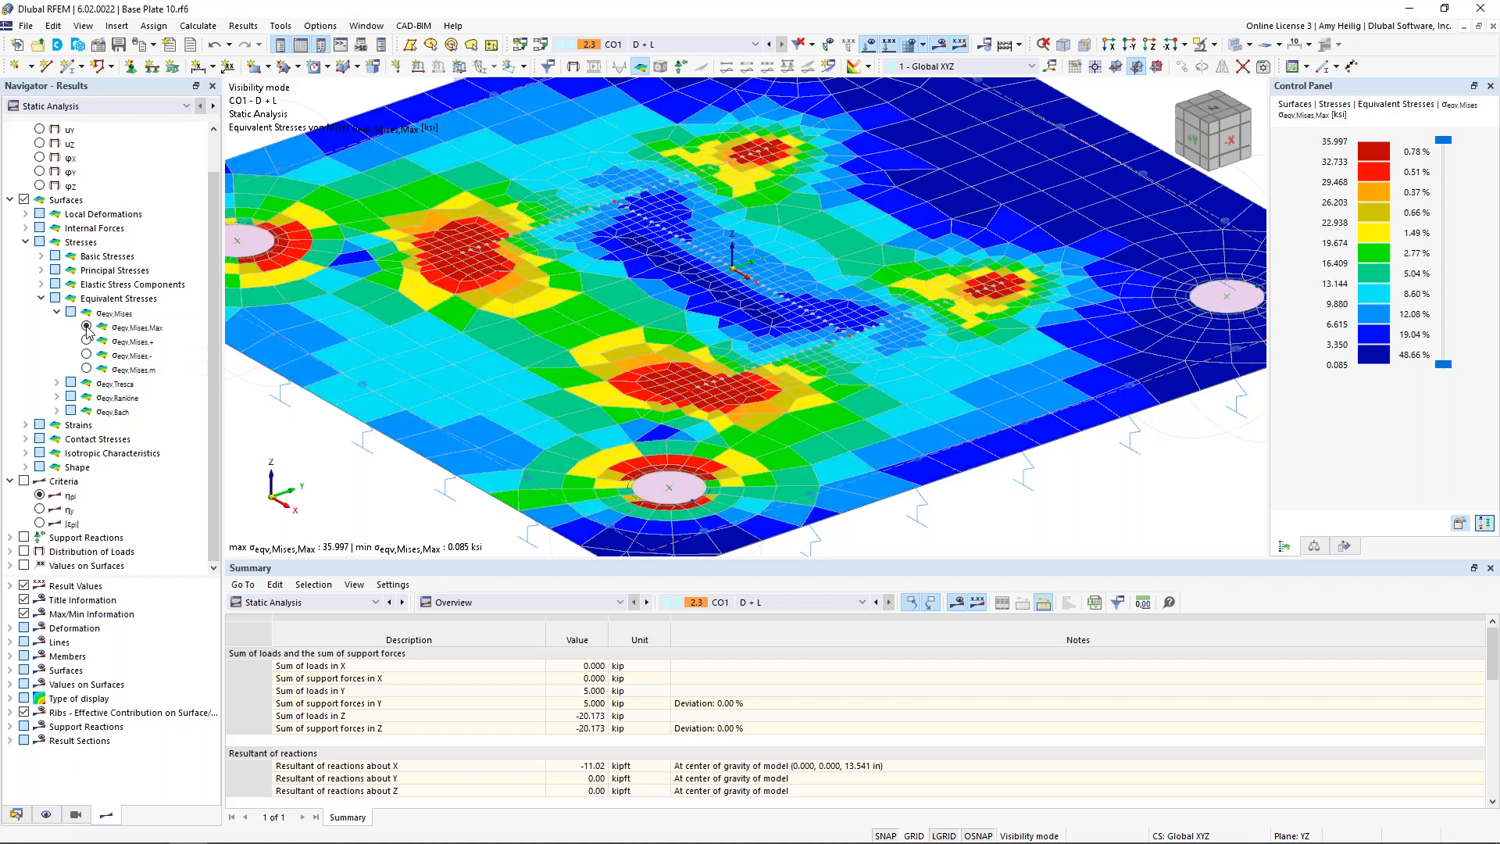
left_click(1213, 46)
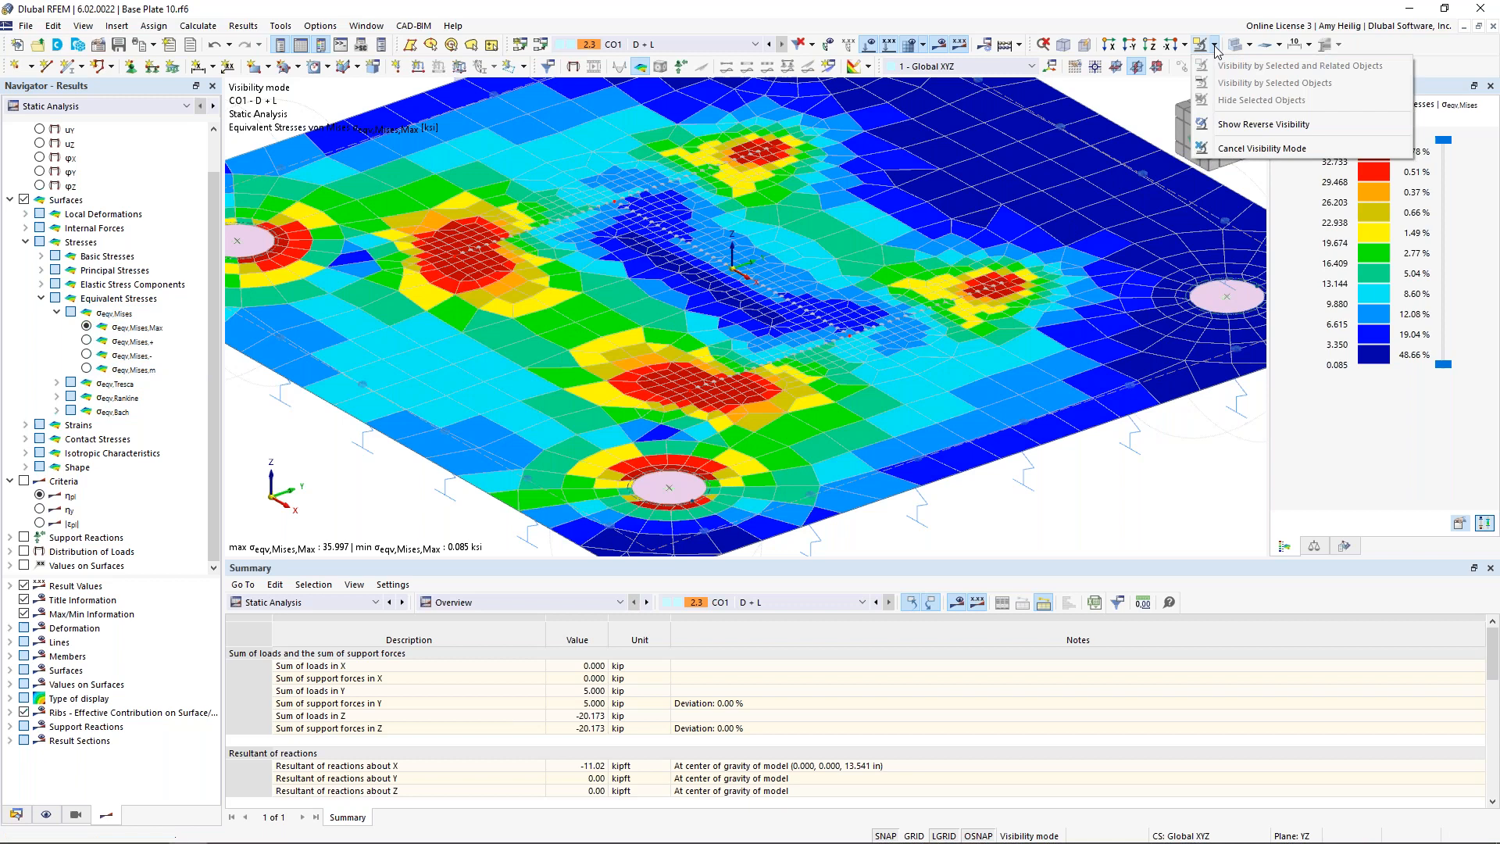
left_click(1240, 124)
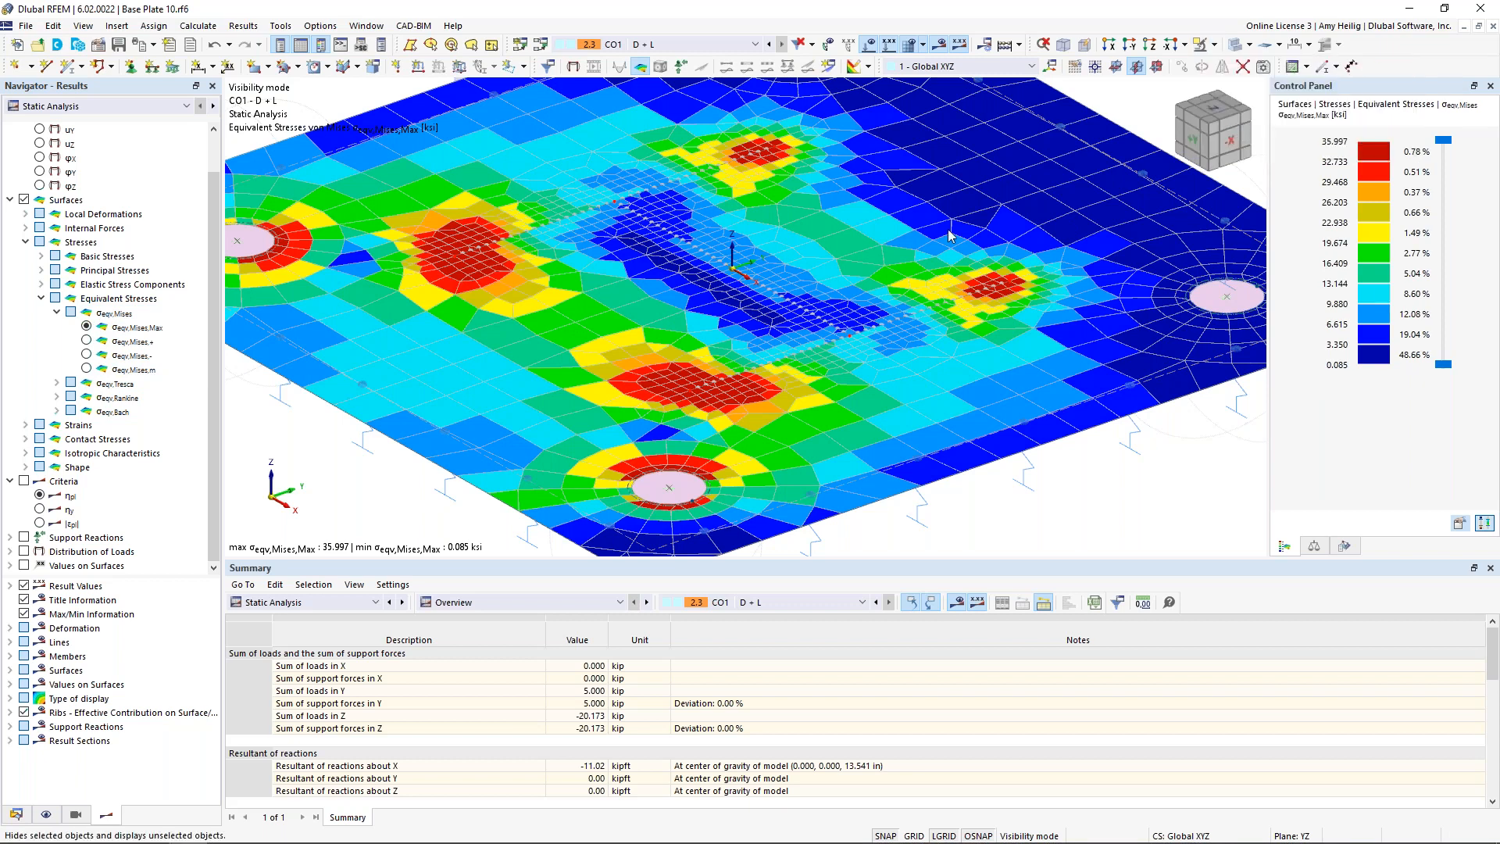
Display the Stress-Strain Analysis table of stresses on surfaces, listed by surface, for the column surfaces in CO1.
scroll(974, 378, "up", 2)
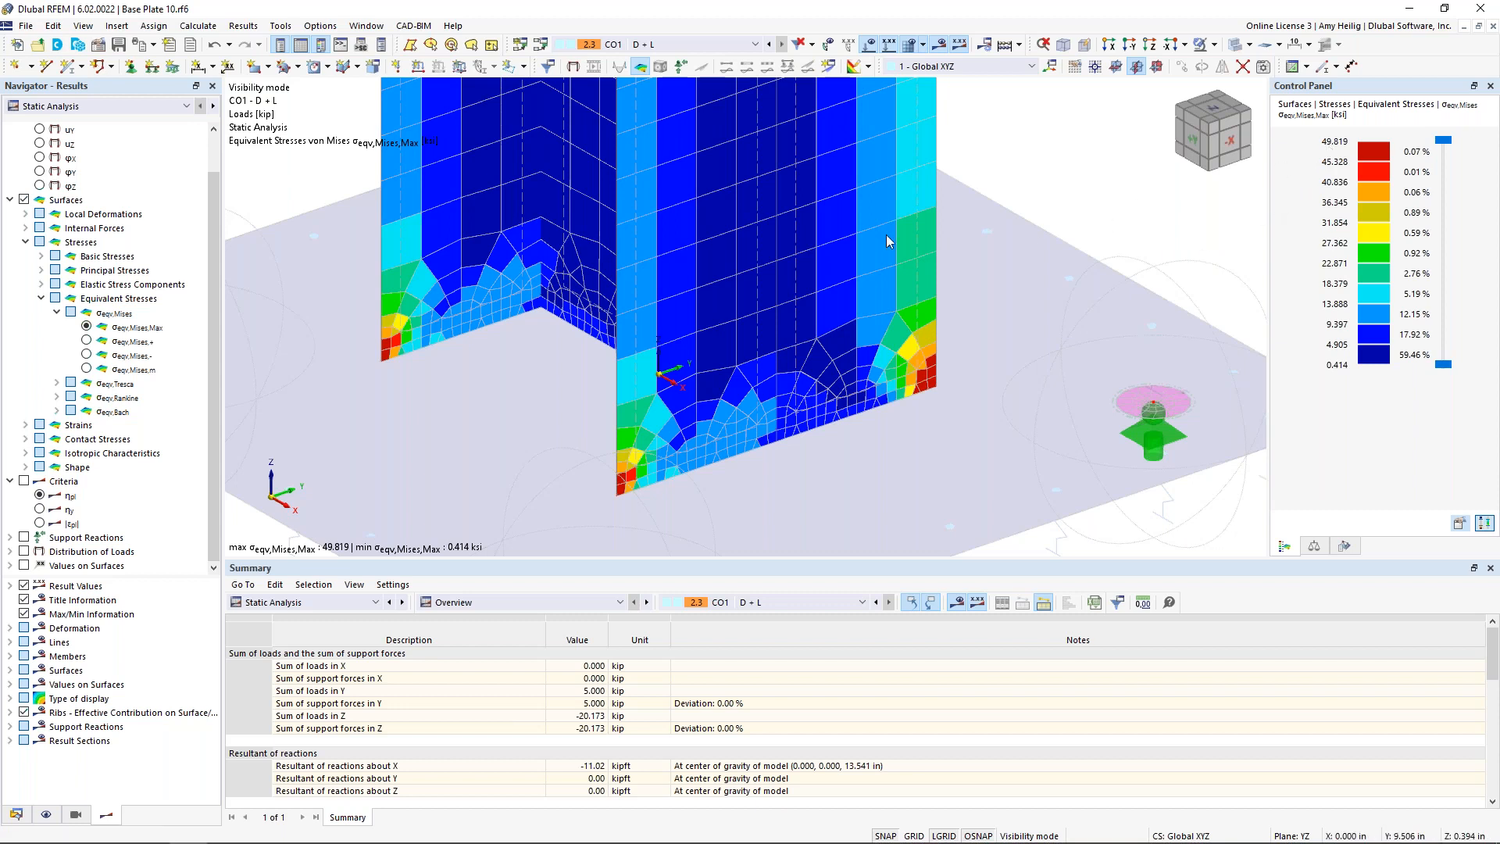
left_click(357, 607)
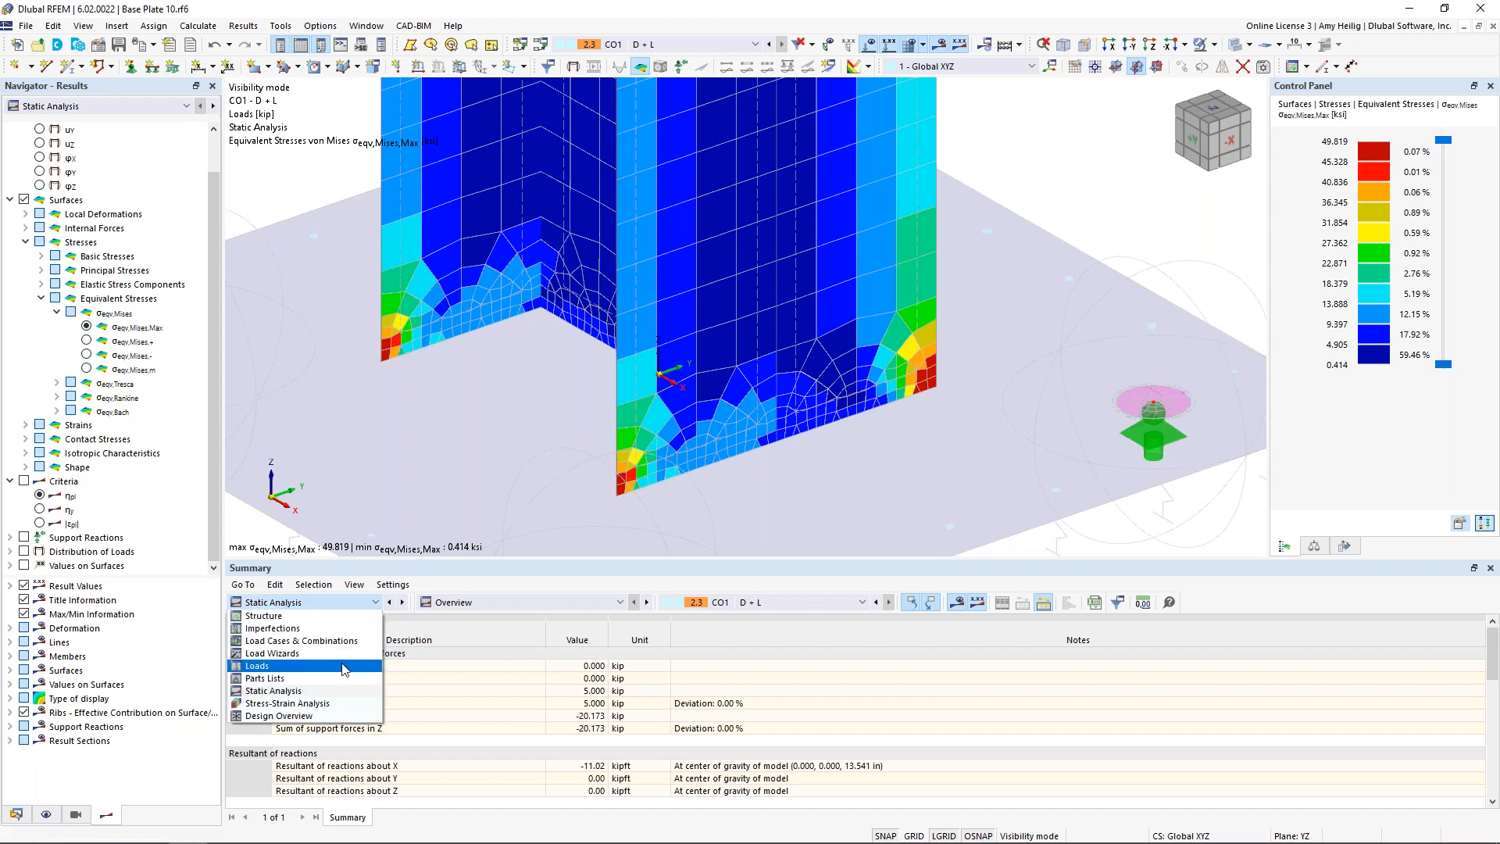
left_click(335, 703)
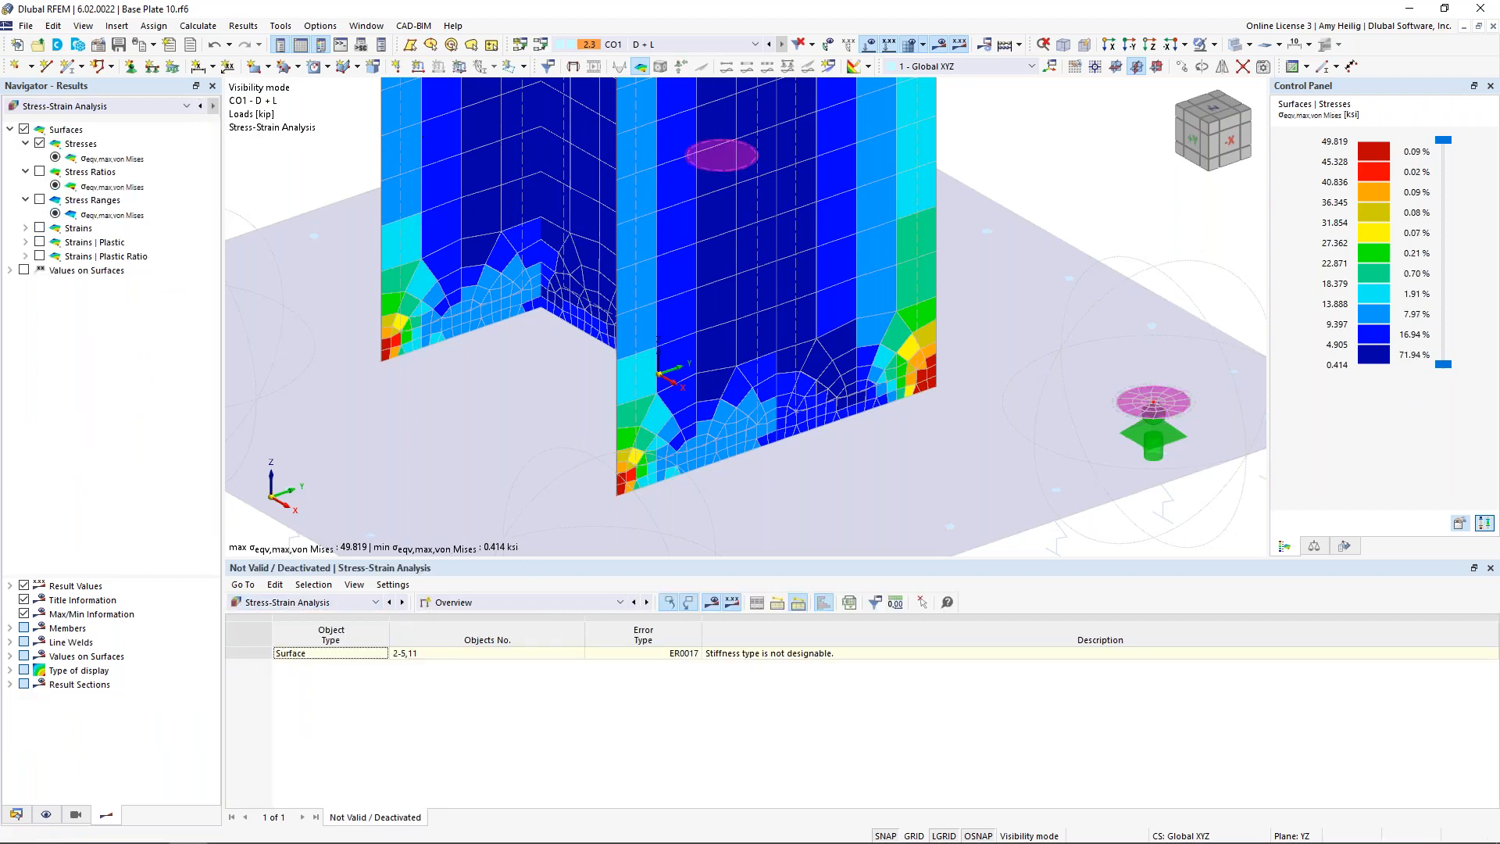
left_click(529, 463)
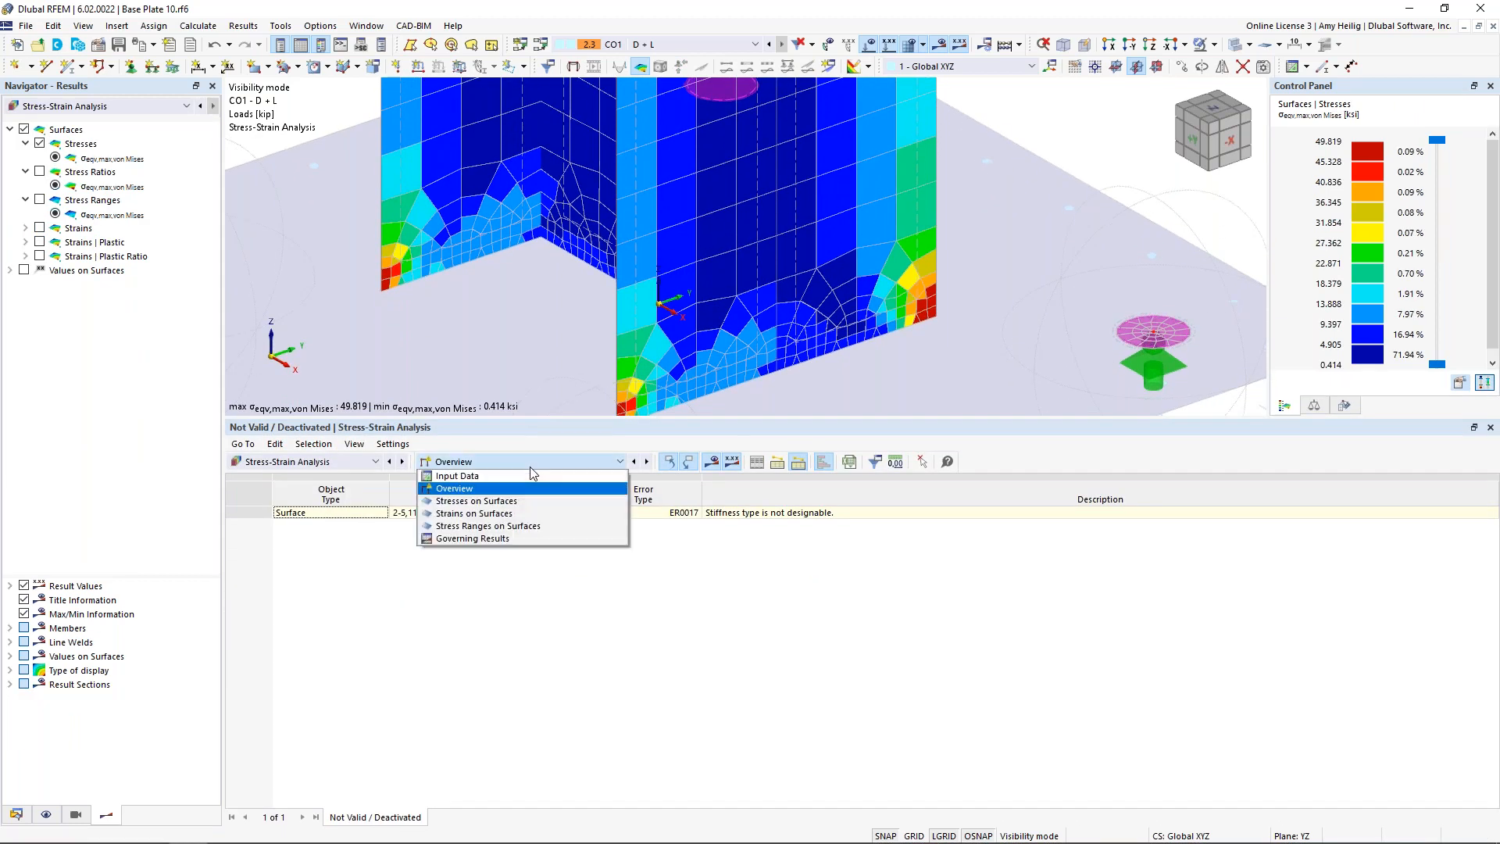
left_click(530, 502)
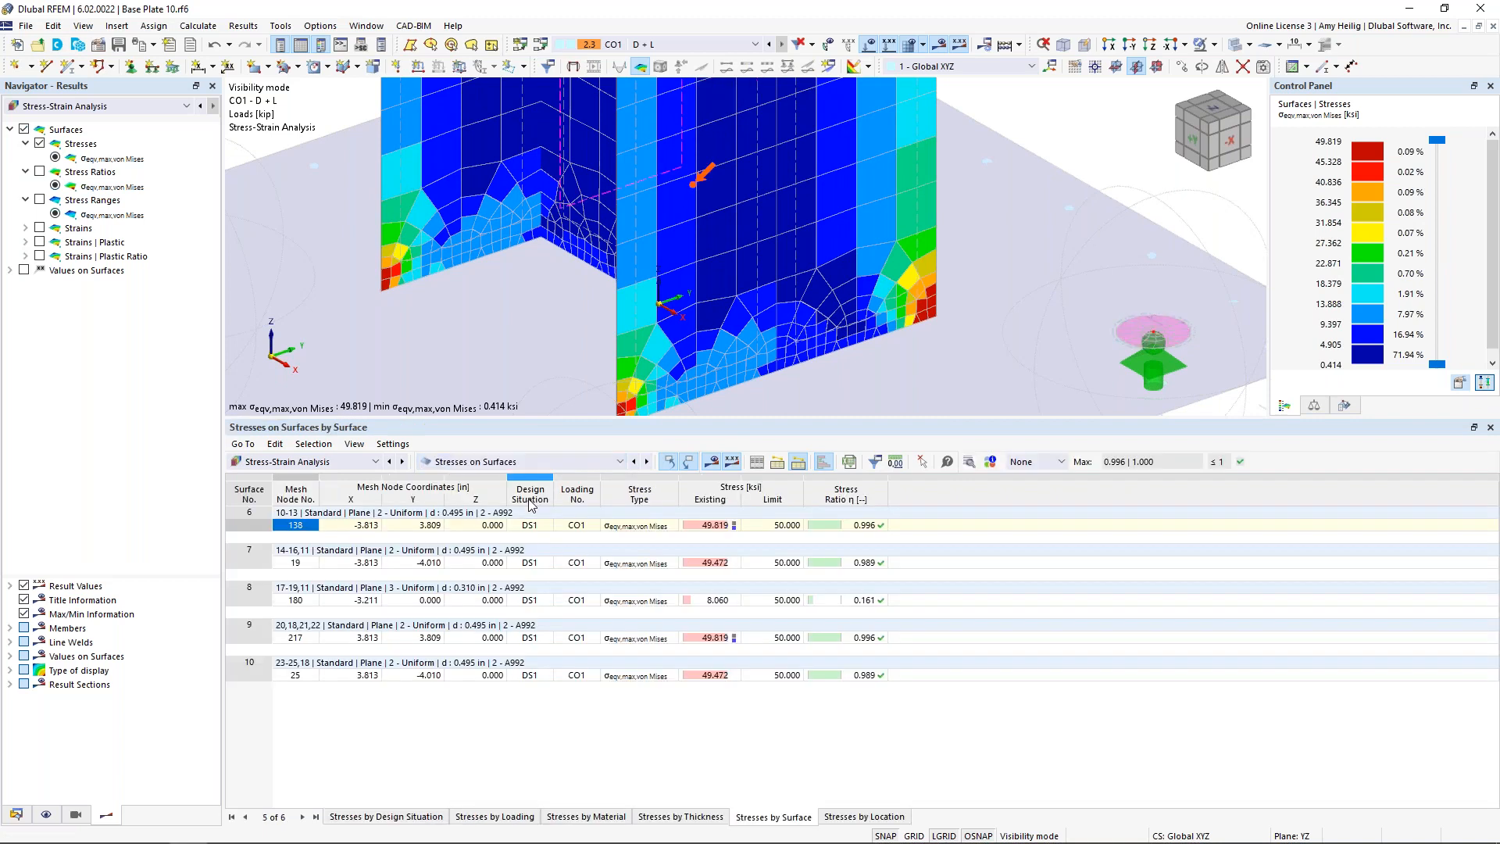
Cancel the visibility mode to show the whole model and list the strains on surfaces by surface.
left_click(1213, 44)
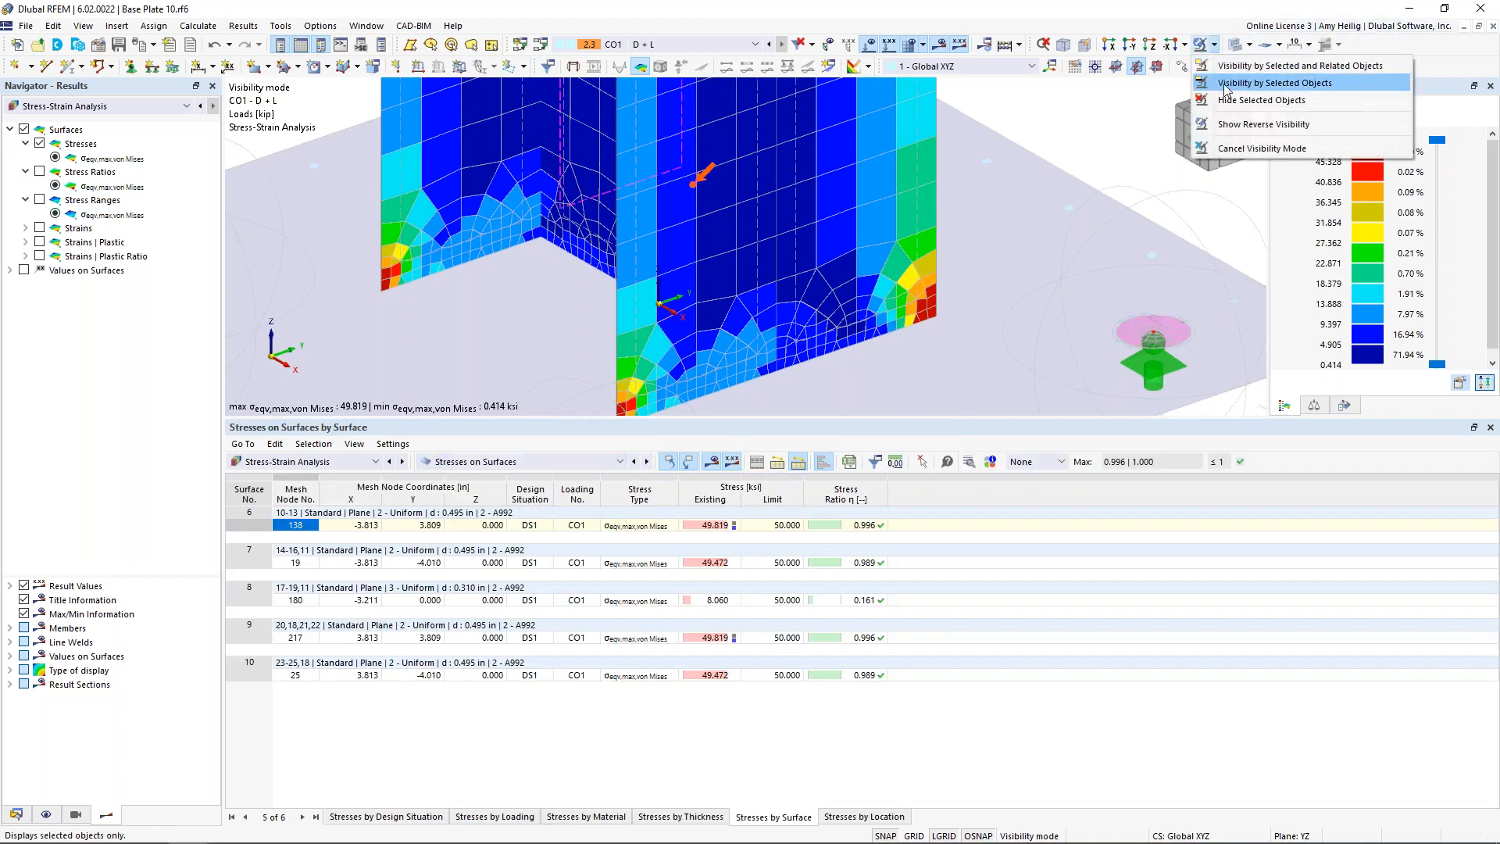
left_click(1261, 149)
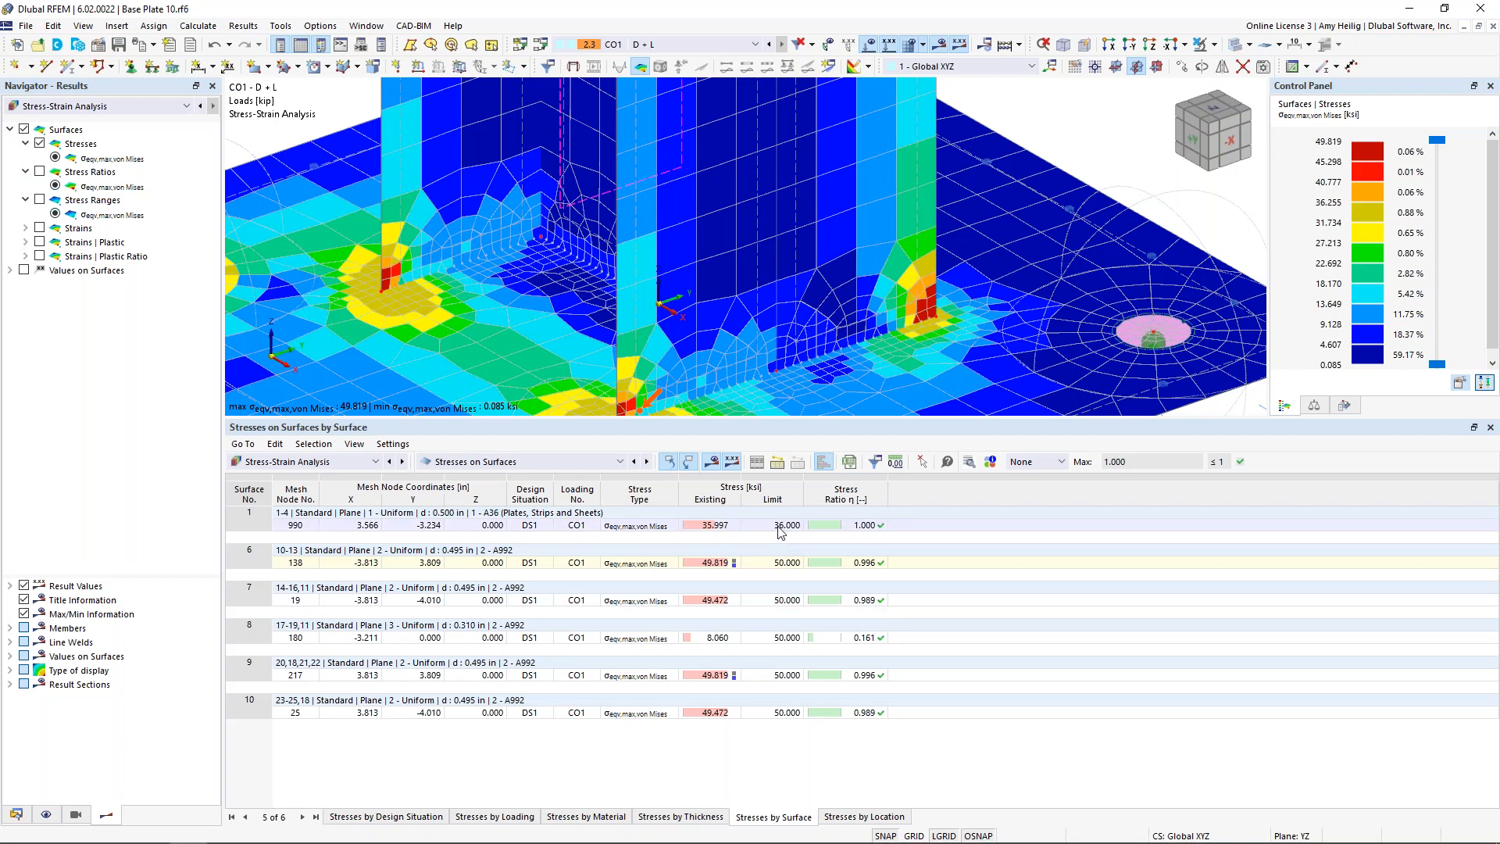
left_click(620, 461)
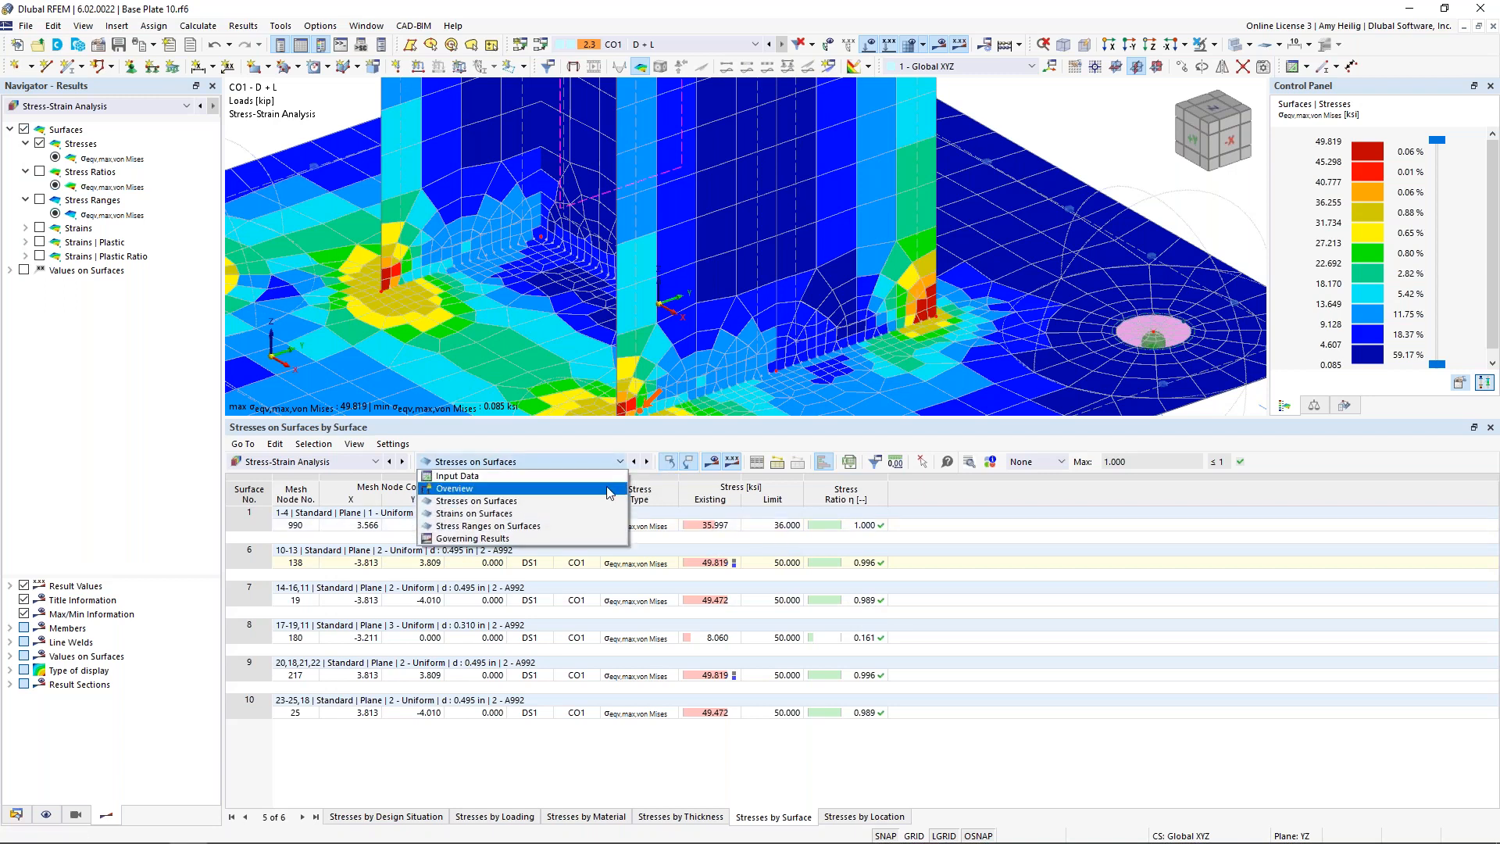
left_click(602, 513)
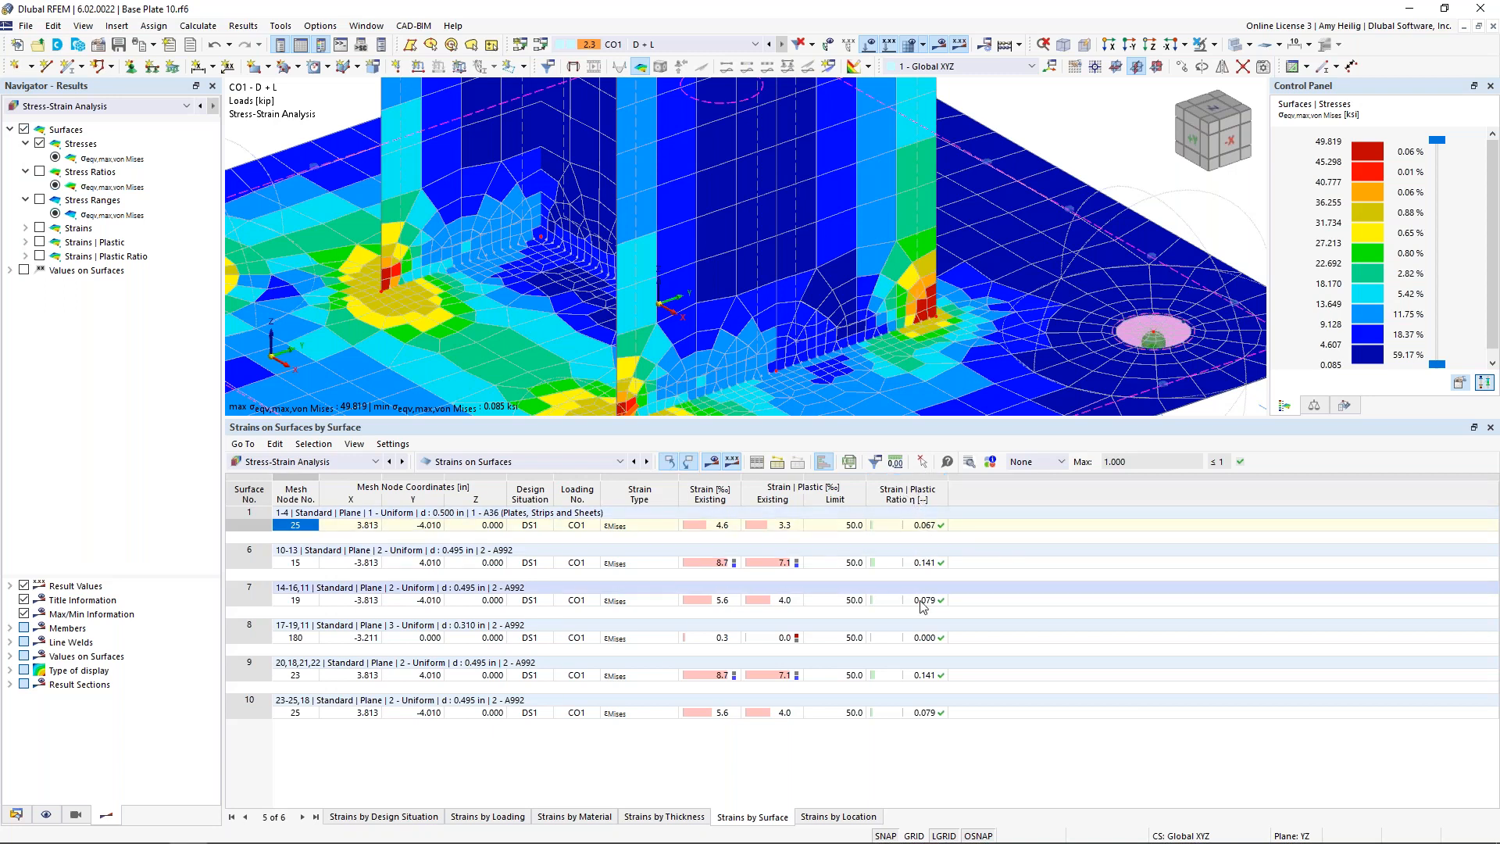
List the stress ranges on surfaces by surface and locate the entries of surfaces 1 and 6 on the model.
left_click(501, 463)
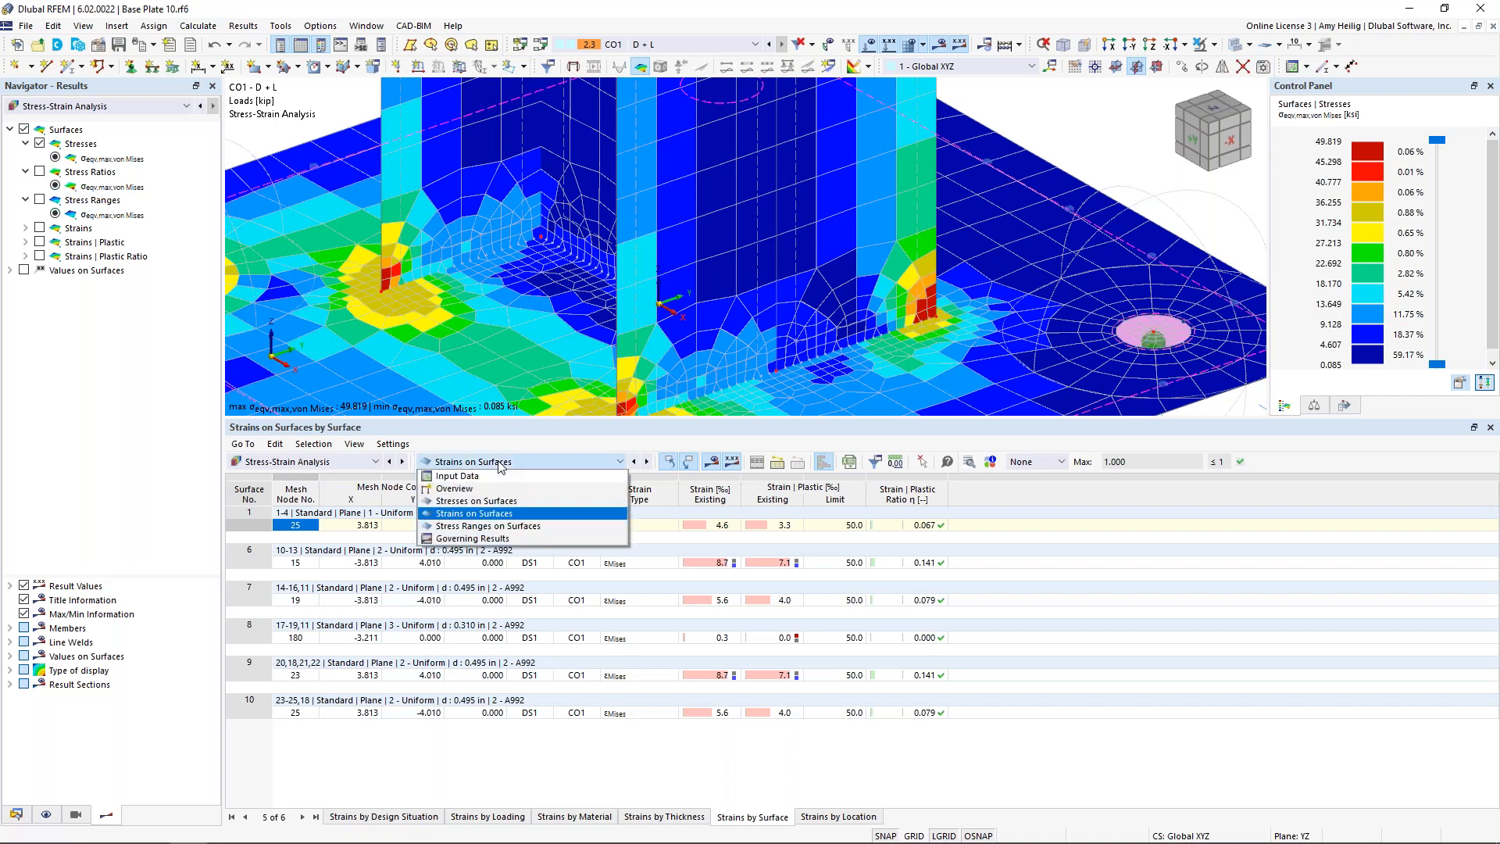
left_click(487, 526)
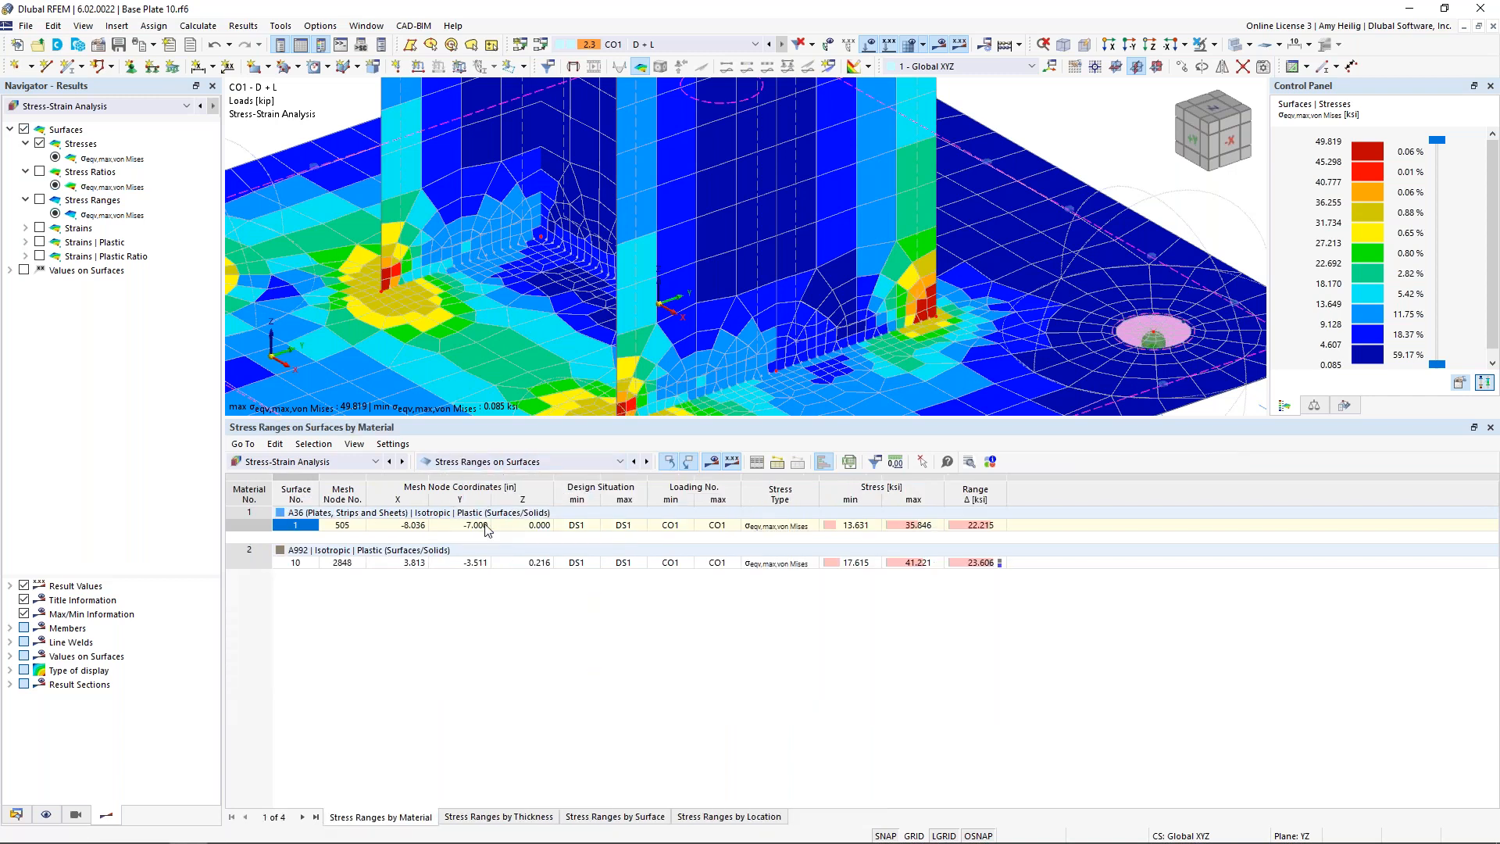
left_click(653, 817)
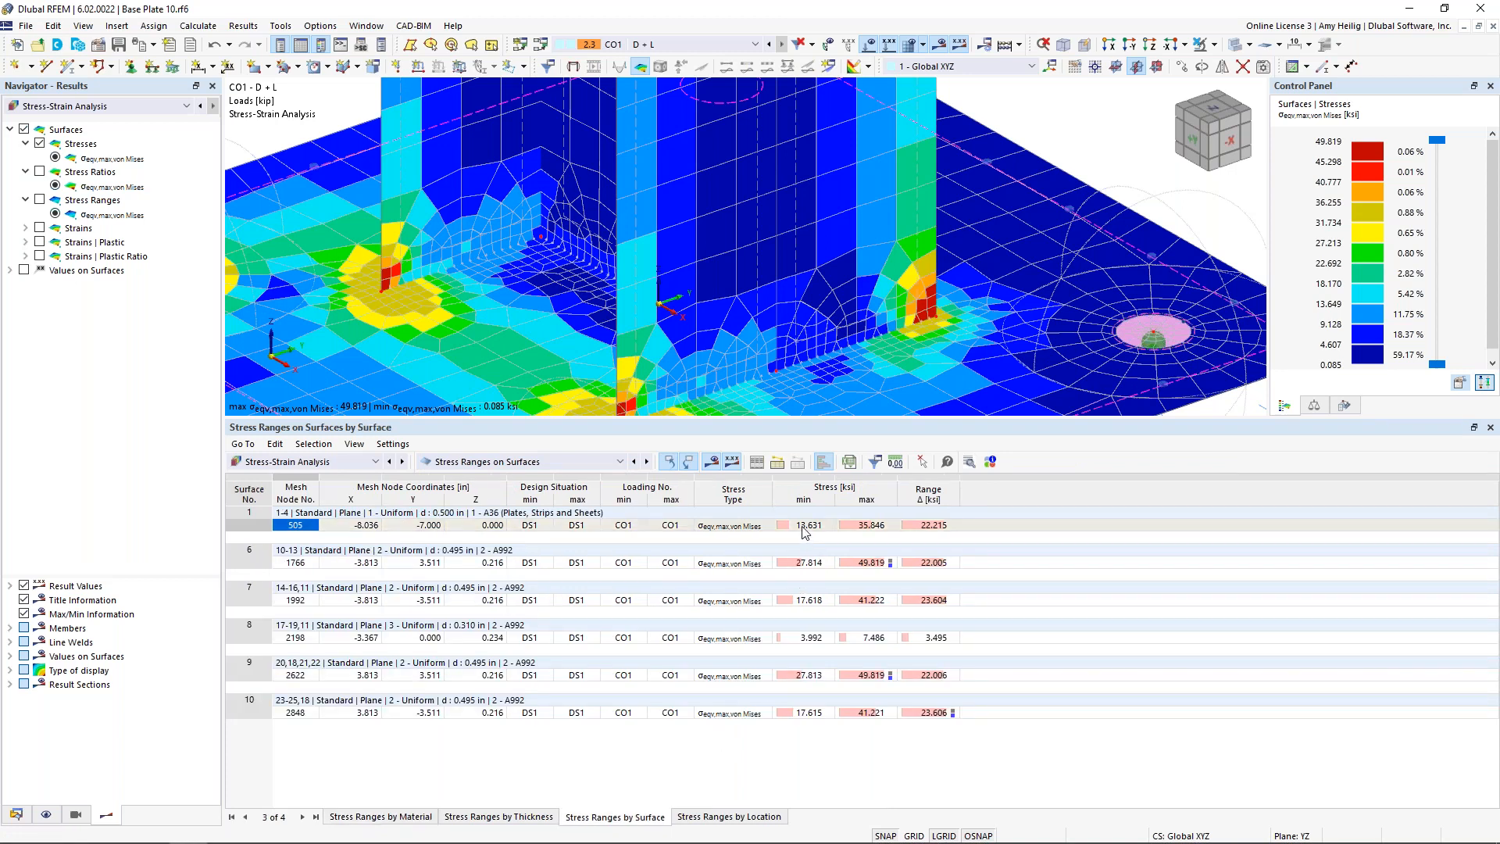
left_click(805, 526)
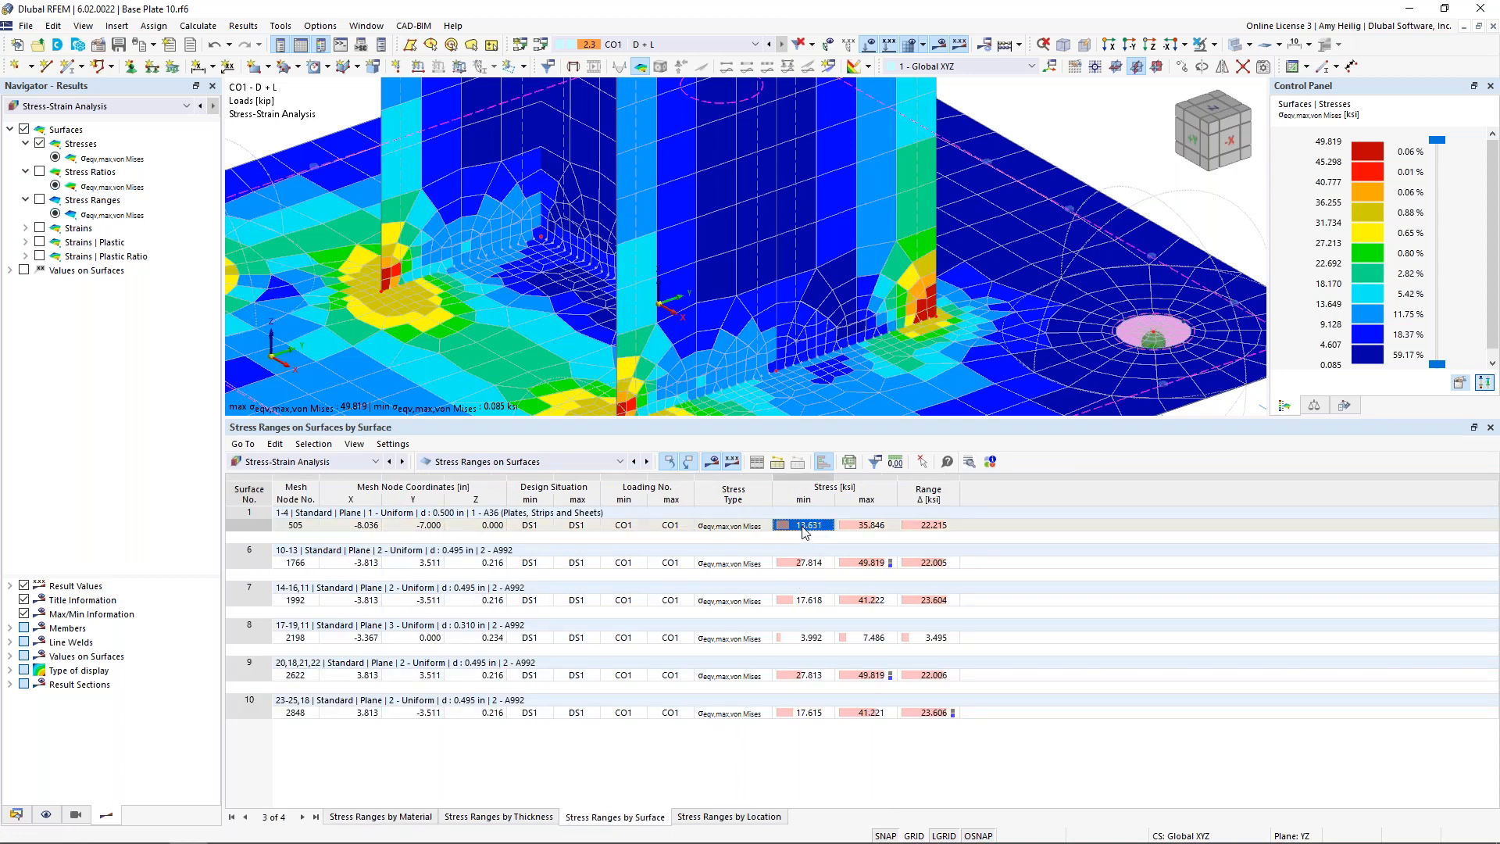
left_click(858, 533)
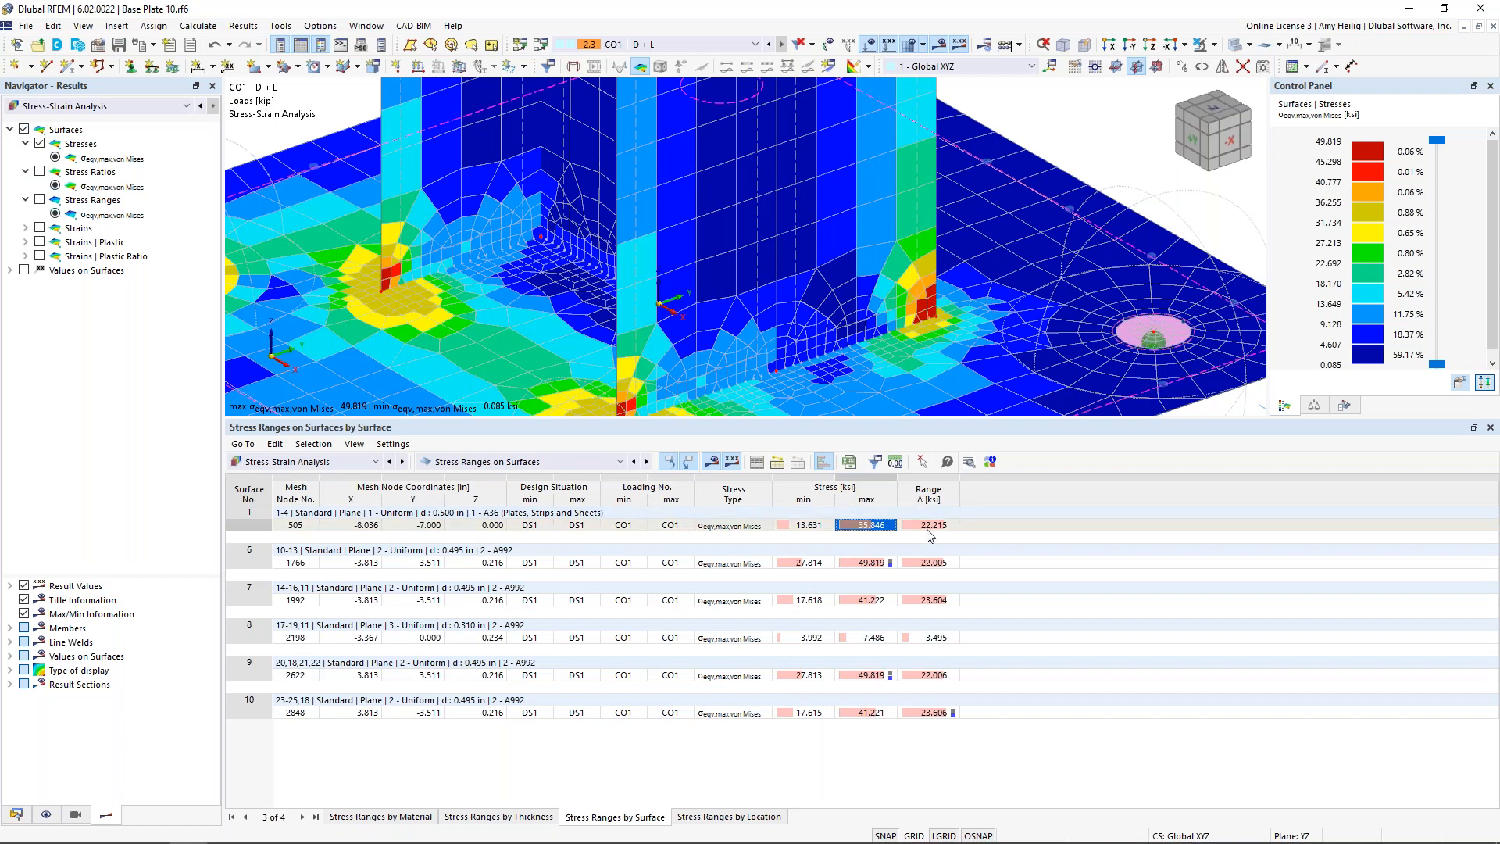
scroll(837, 285, "down", 5)
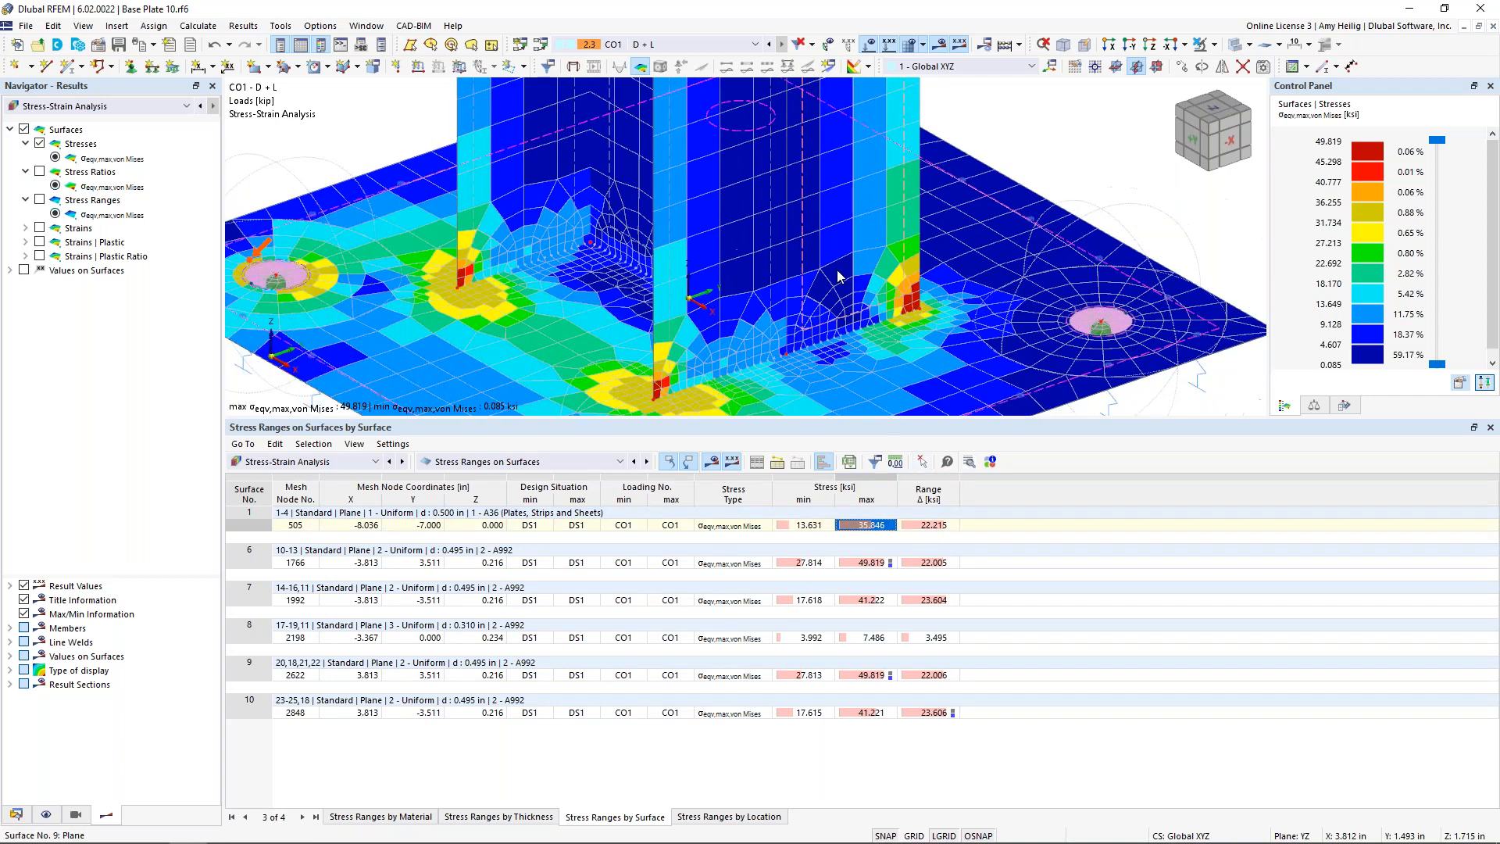
middle_click_drag(544, 276, 507, 357, "ctrl")
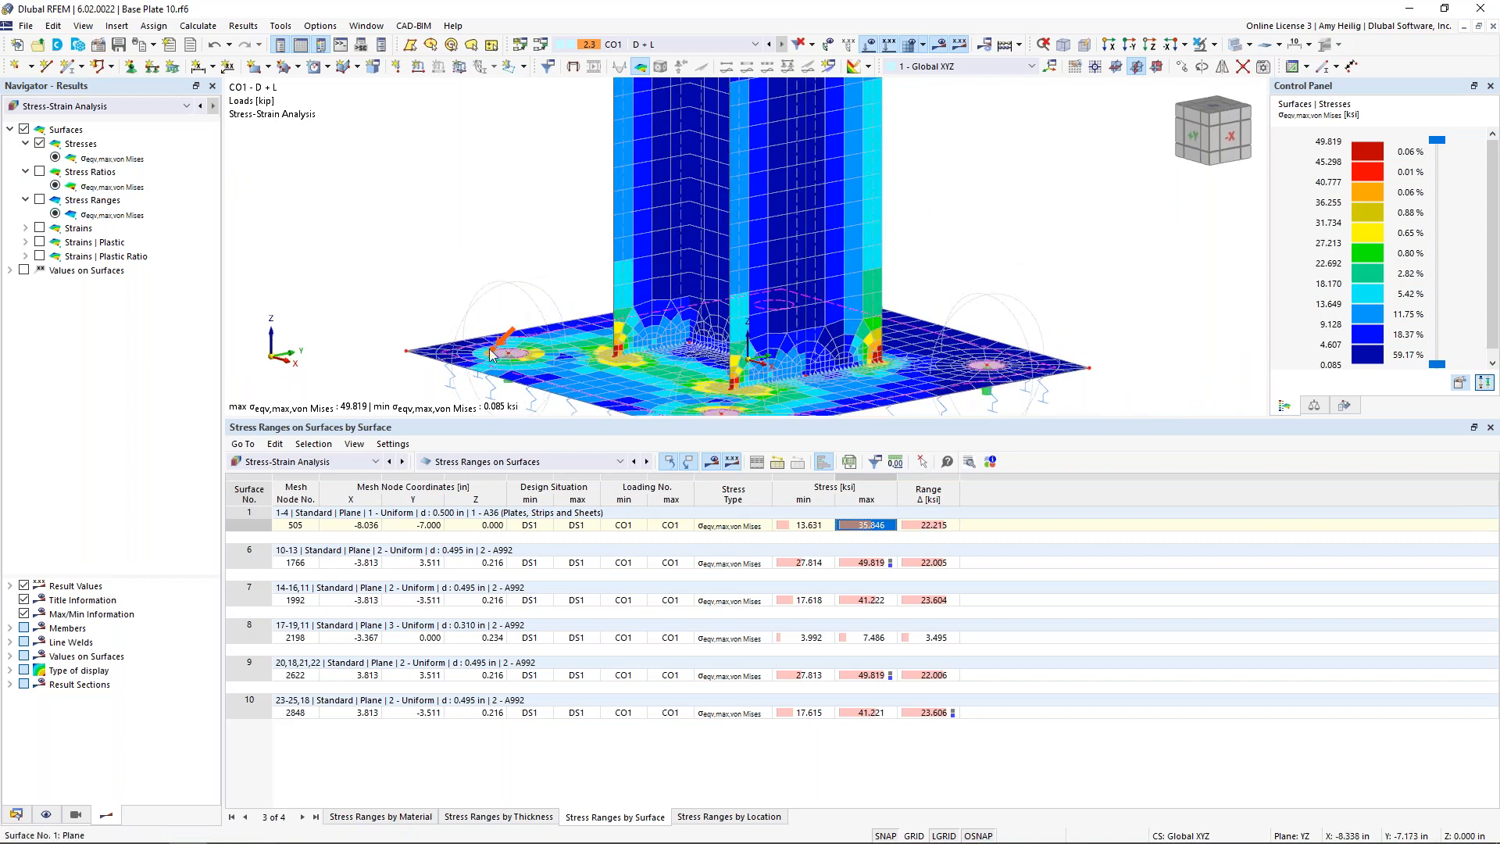
left_click(813, 565)
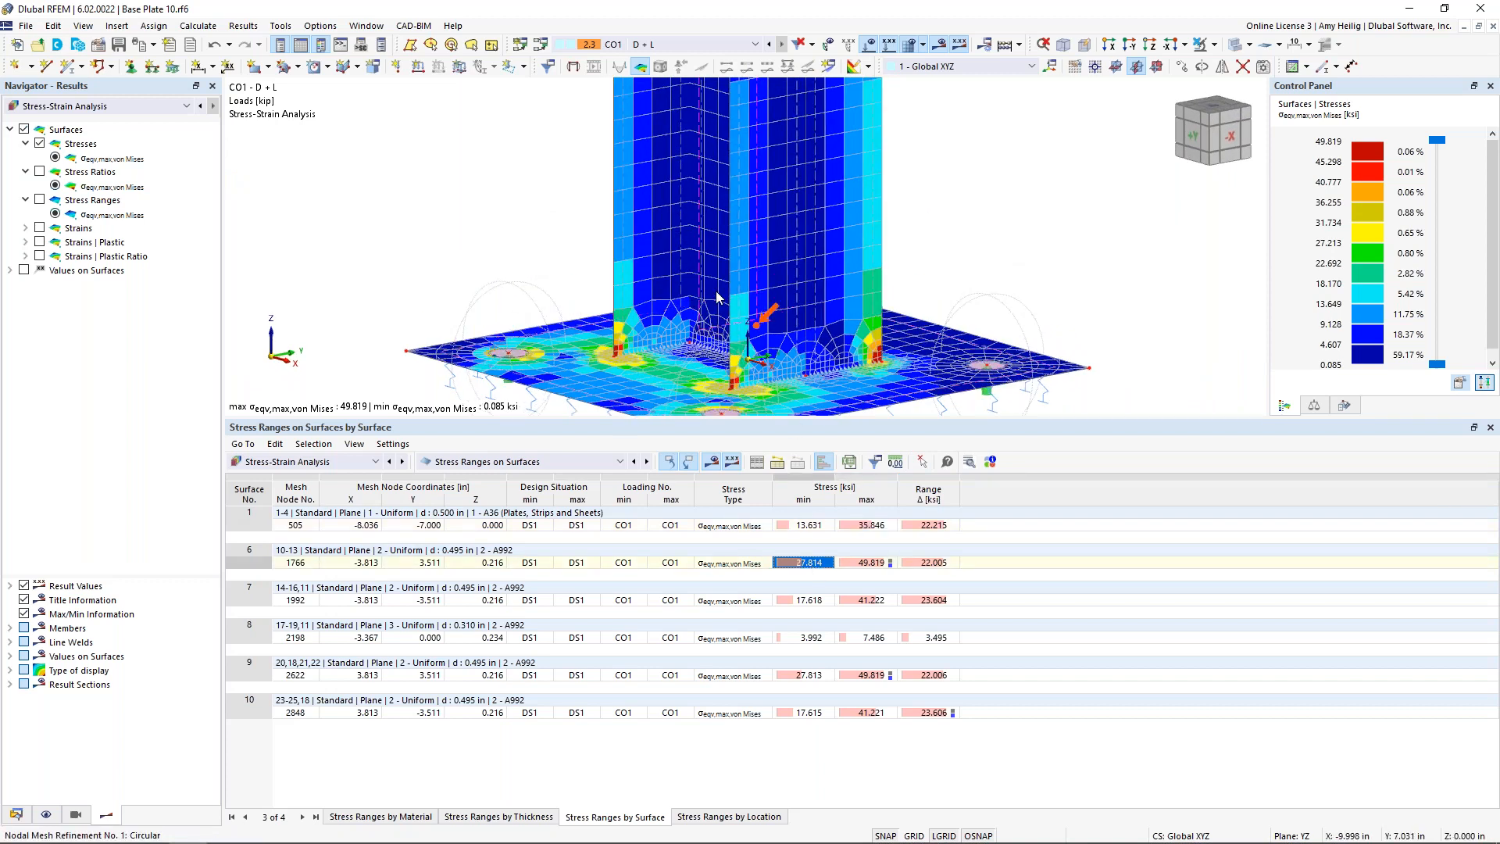
Display the von Mises stress ranges and then the stress ratios on the surfaces around the column base.
left_click(39, 199)
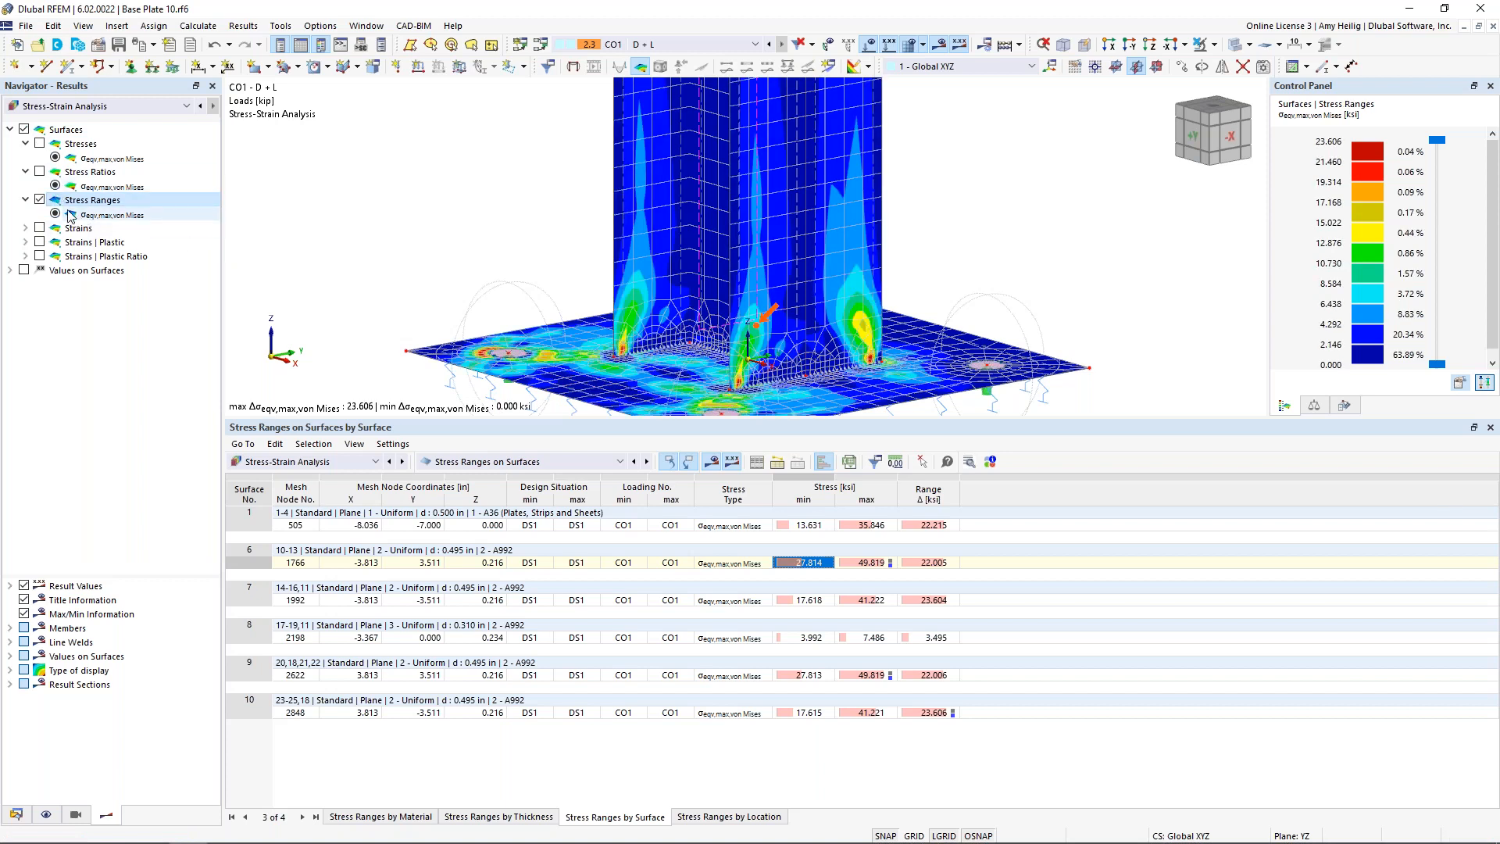
left_click(39, 171)
middle_click_drag(523, 264, 525, 311, "ctrl")
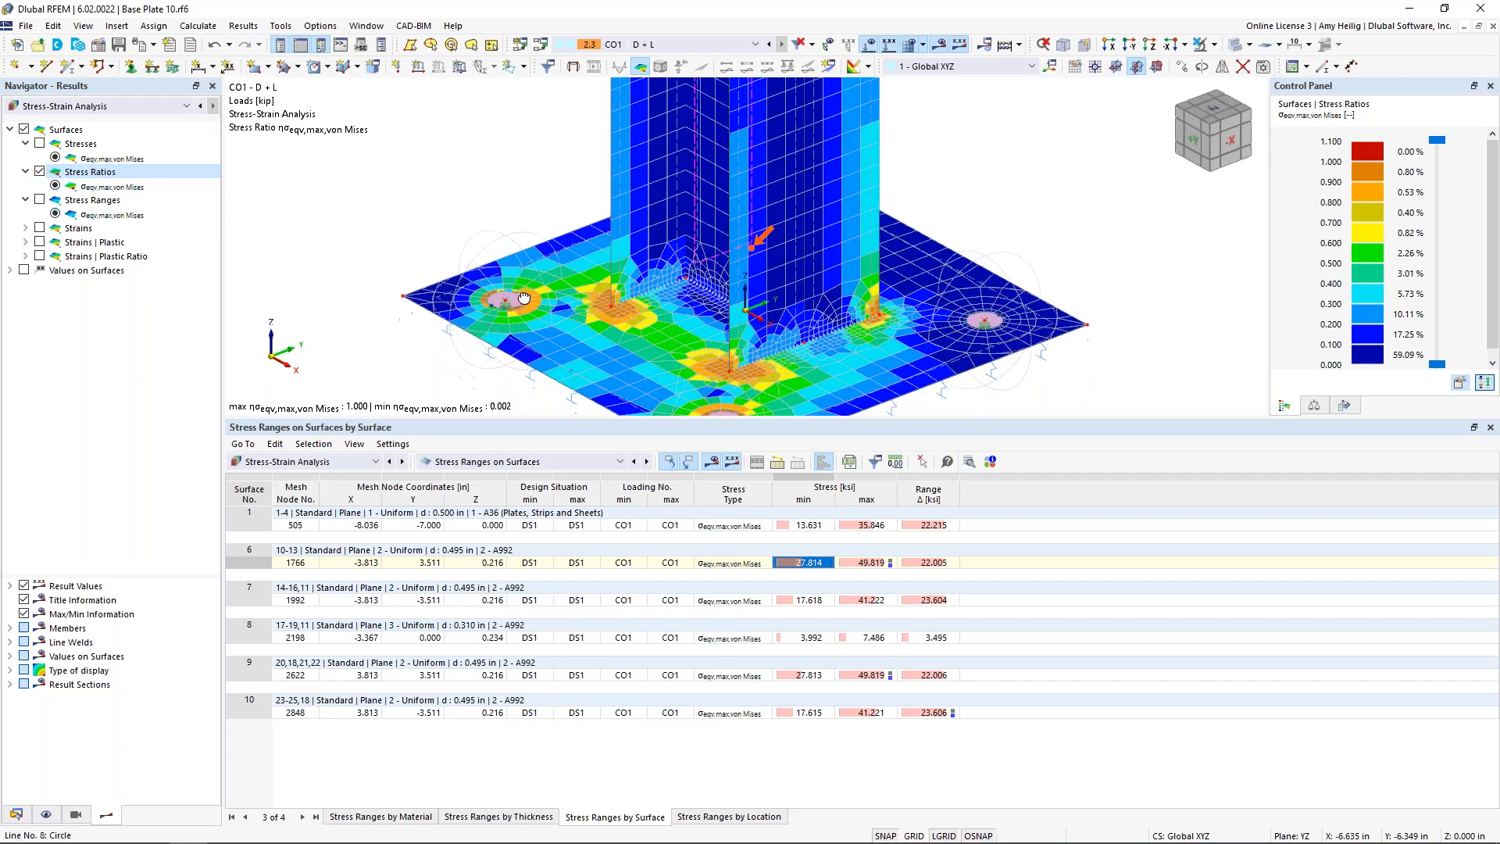
left_click_drag(612, 420, 613, 552)
left_click(57, 106)
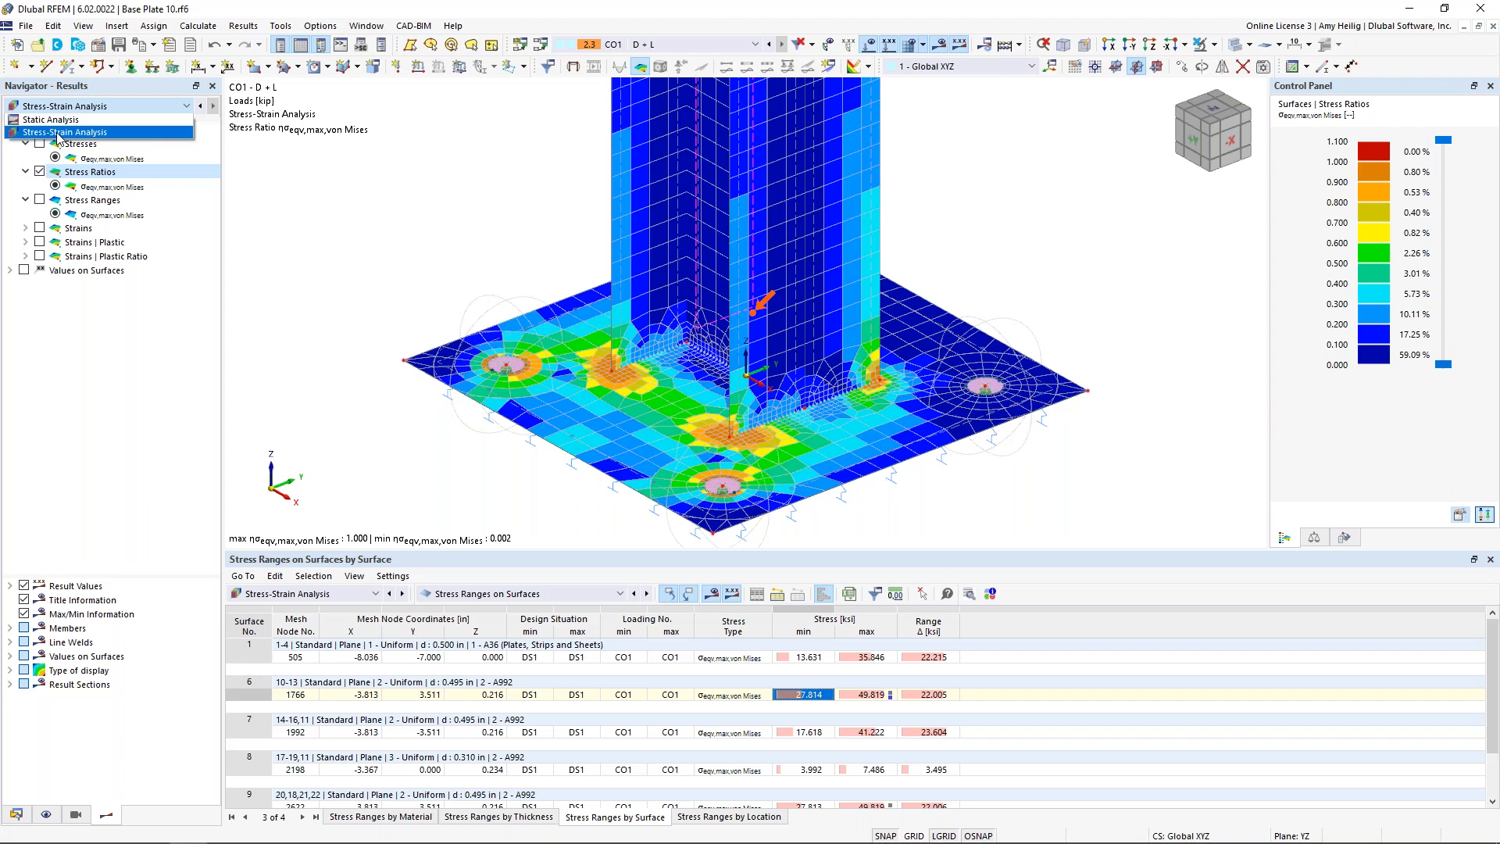
left_click(426, 276)
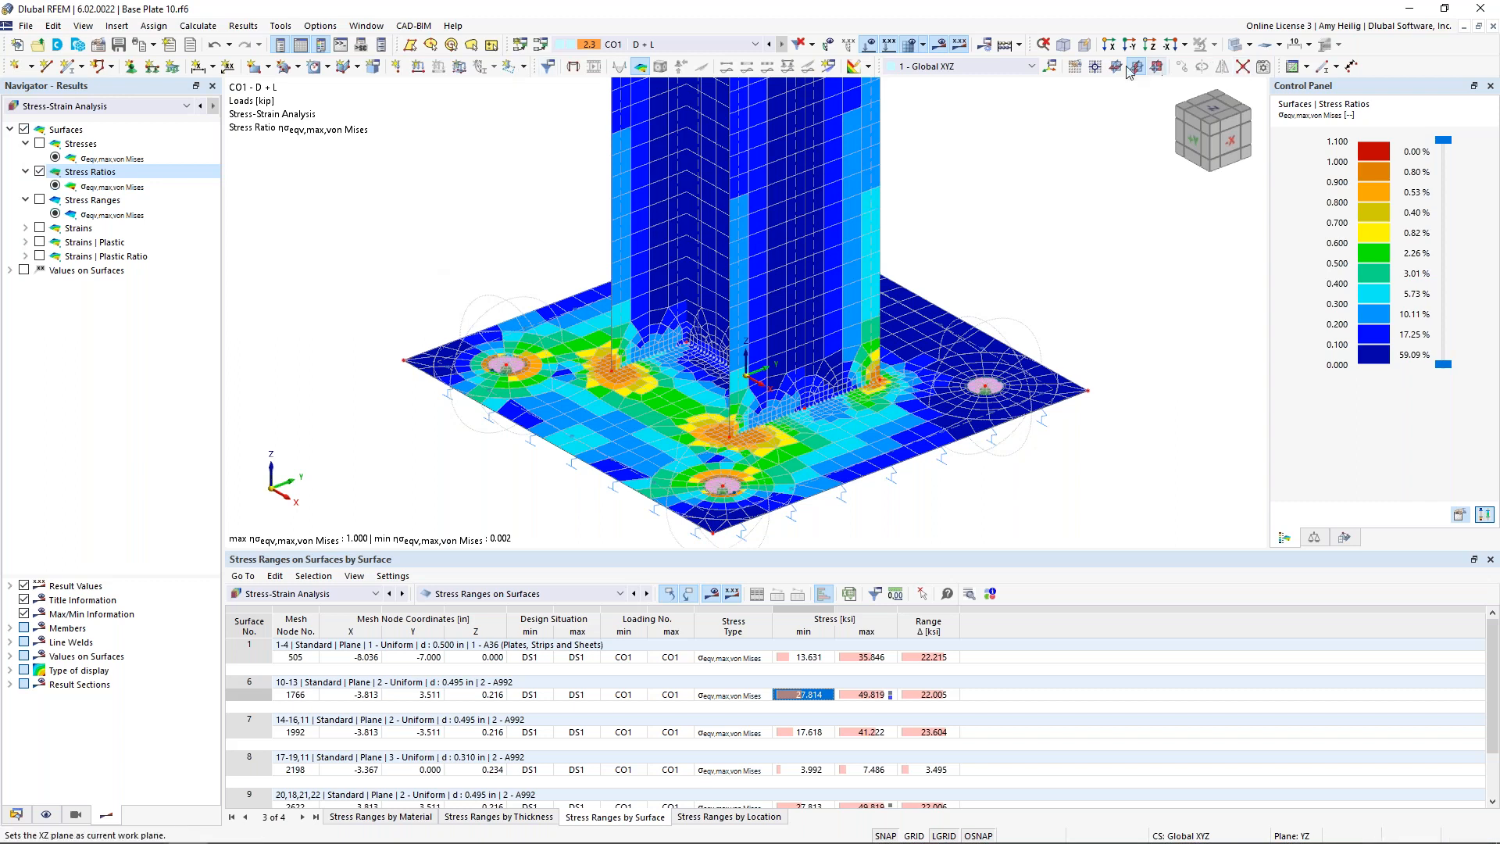
Turn off the results display and hide the finite element mesh on the model.
left_click(939, 47)
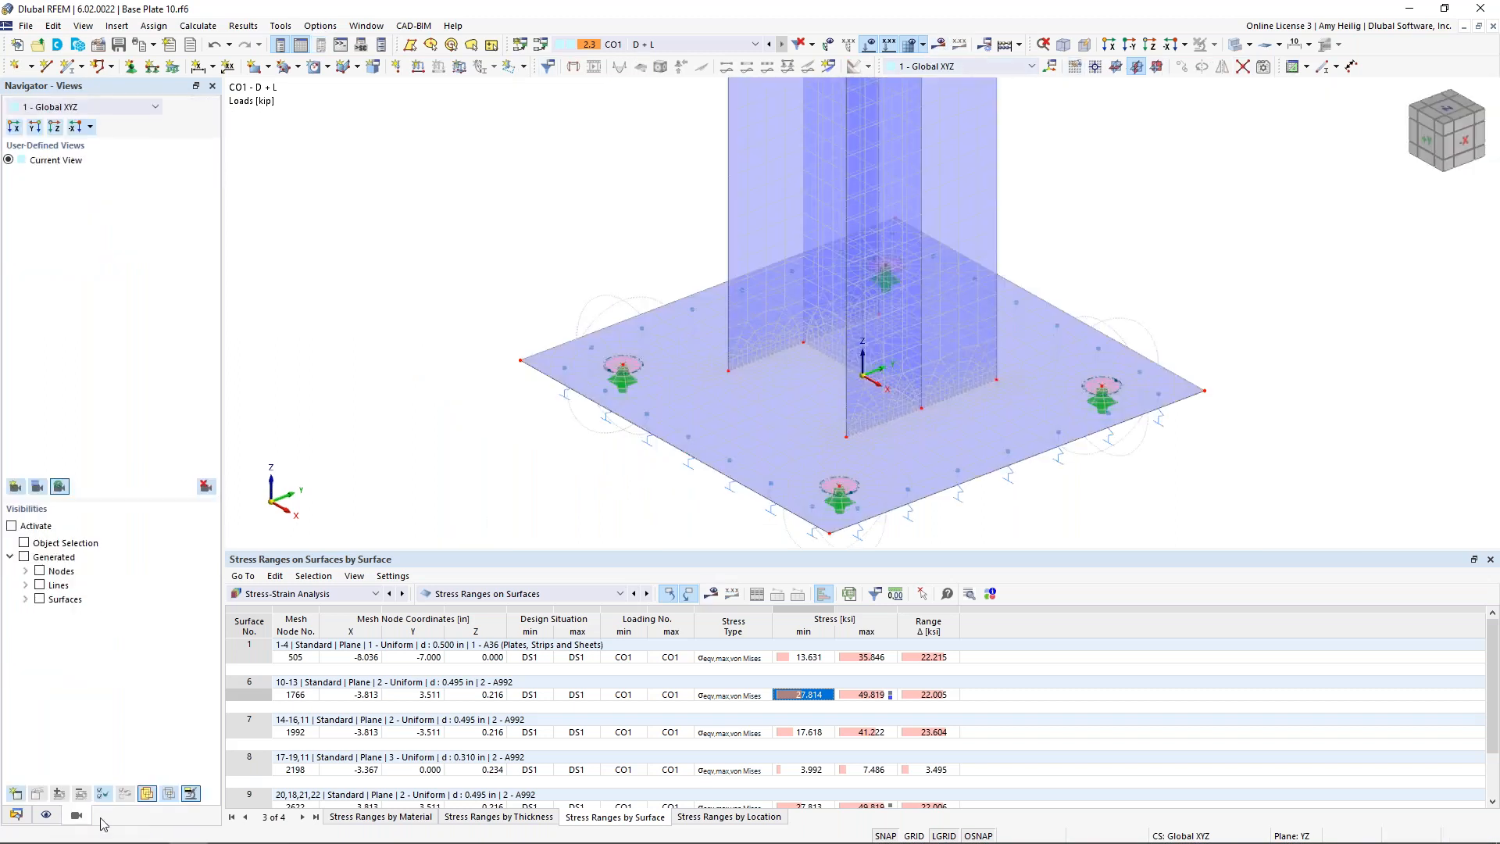
left_click(46, 814)
scroll(13, 498, "down", 4)
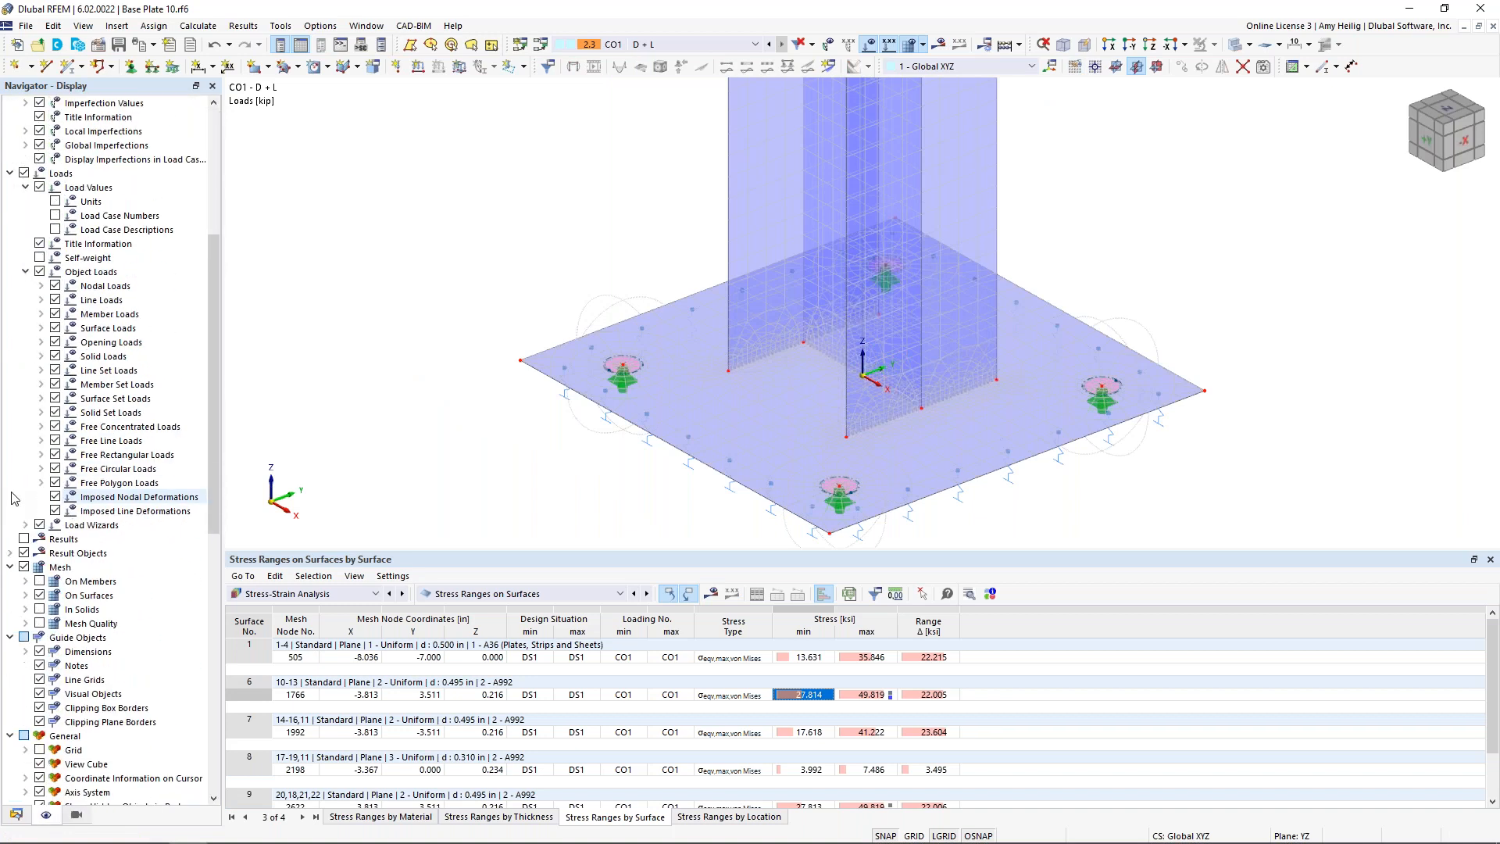
left_click(25, 566)
middle_click_drag(562, 296, 495, 288)
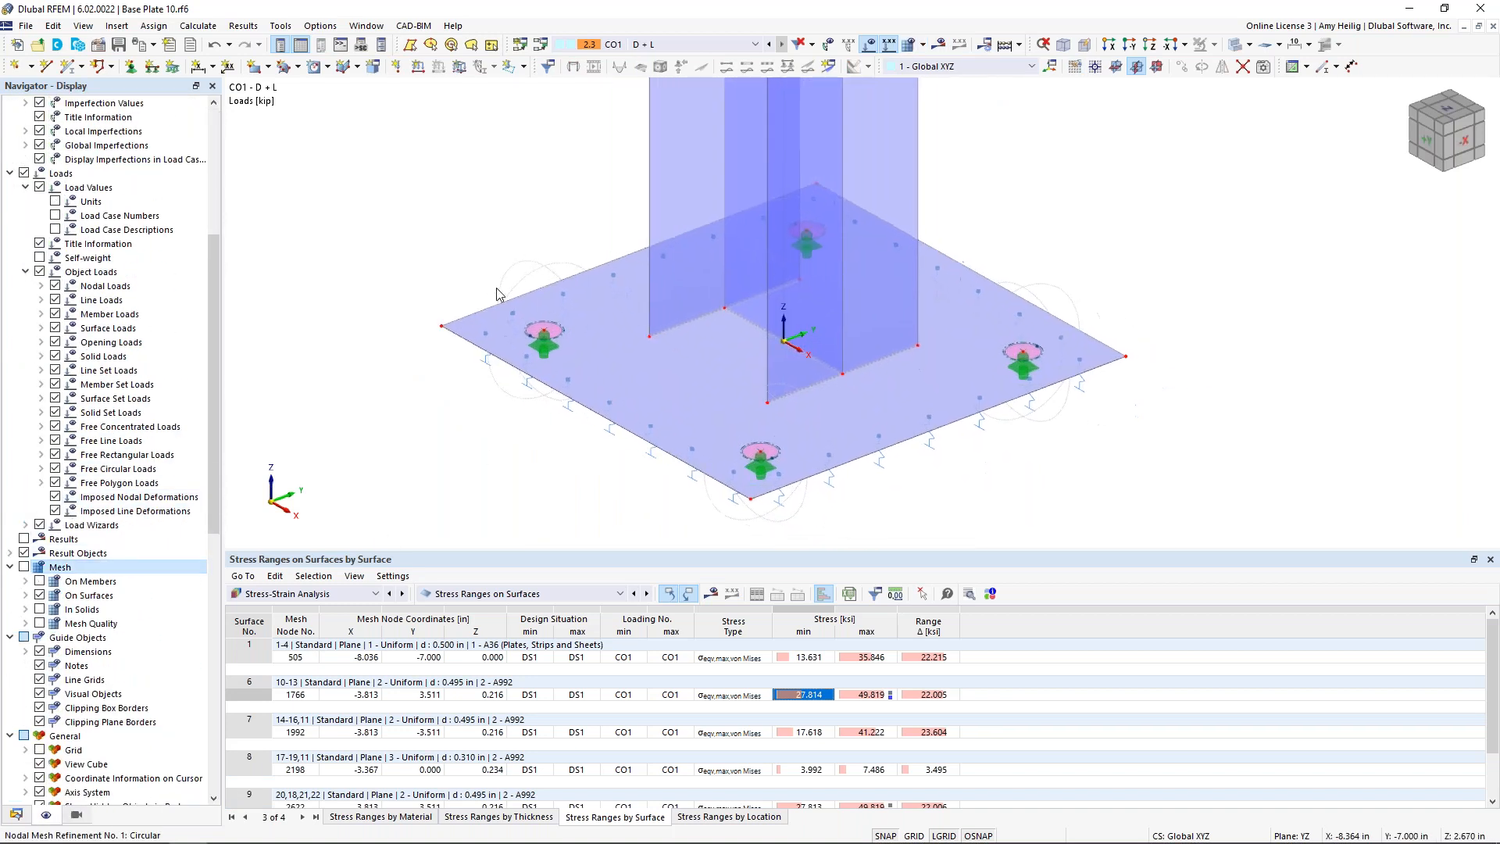
Create a new line welded joint, comparing the joint types, and set it to Tee Joint with a Double Fillet weld.
left_click(16, 814)
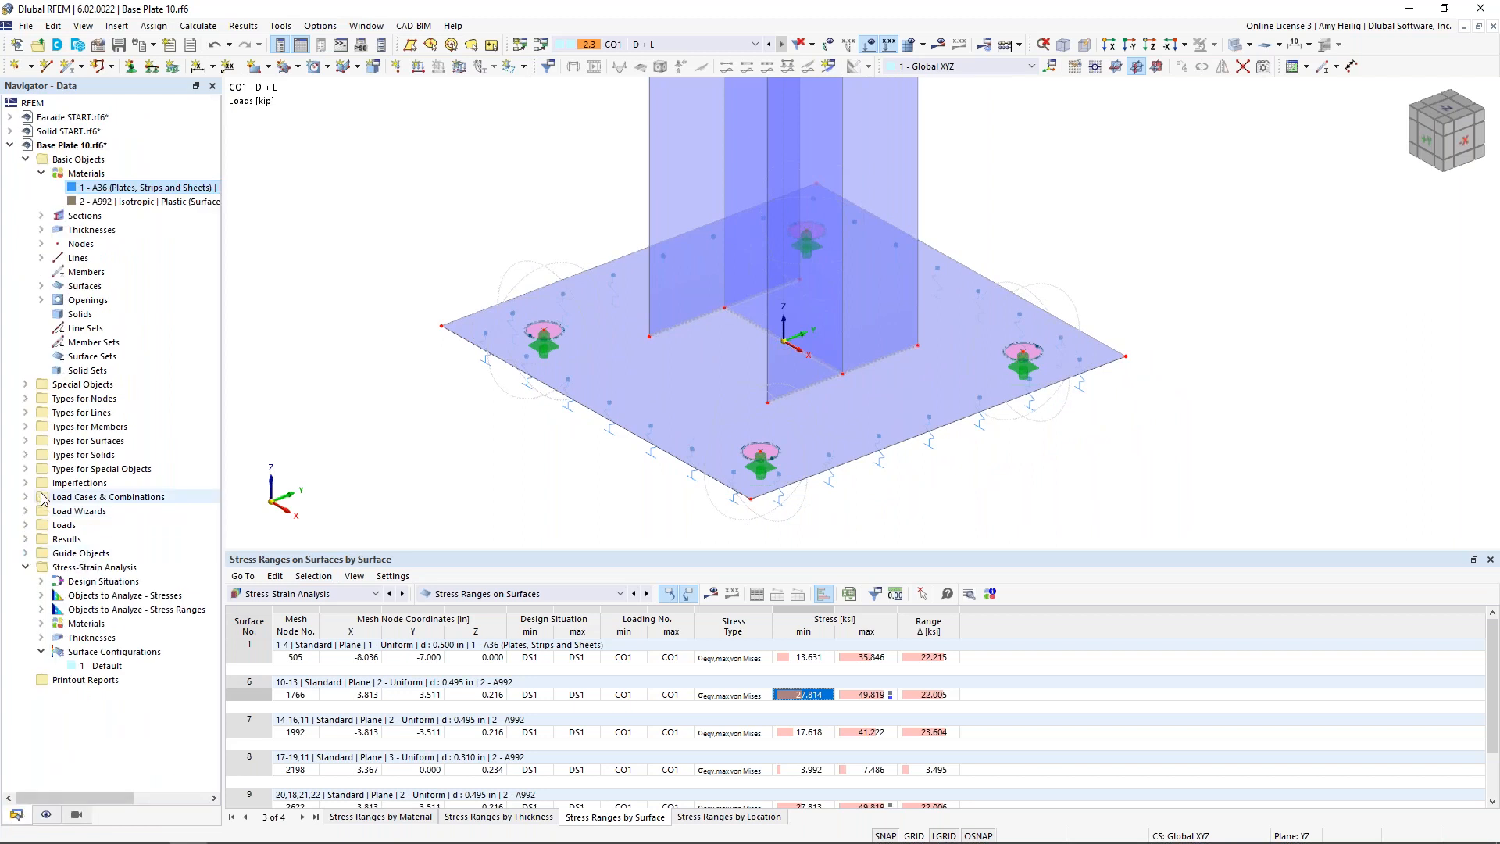
left_click(26, 414)
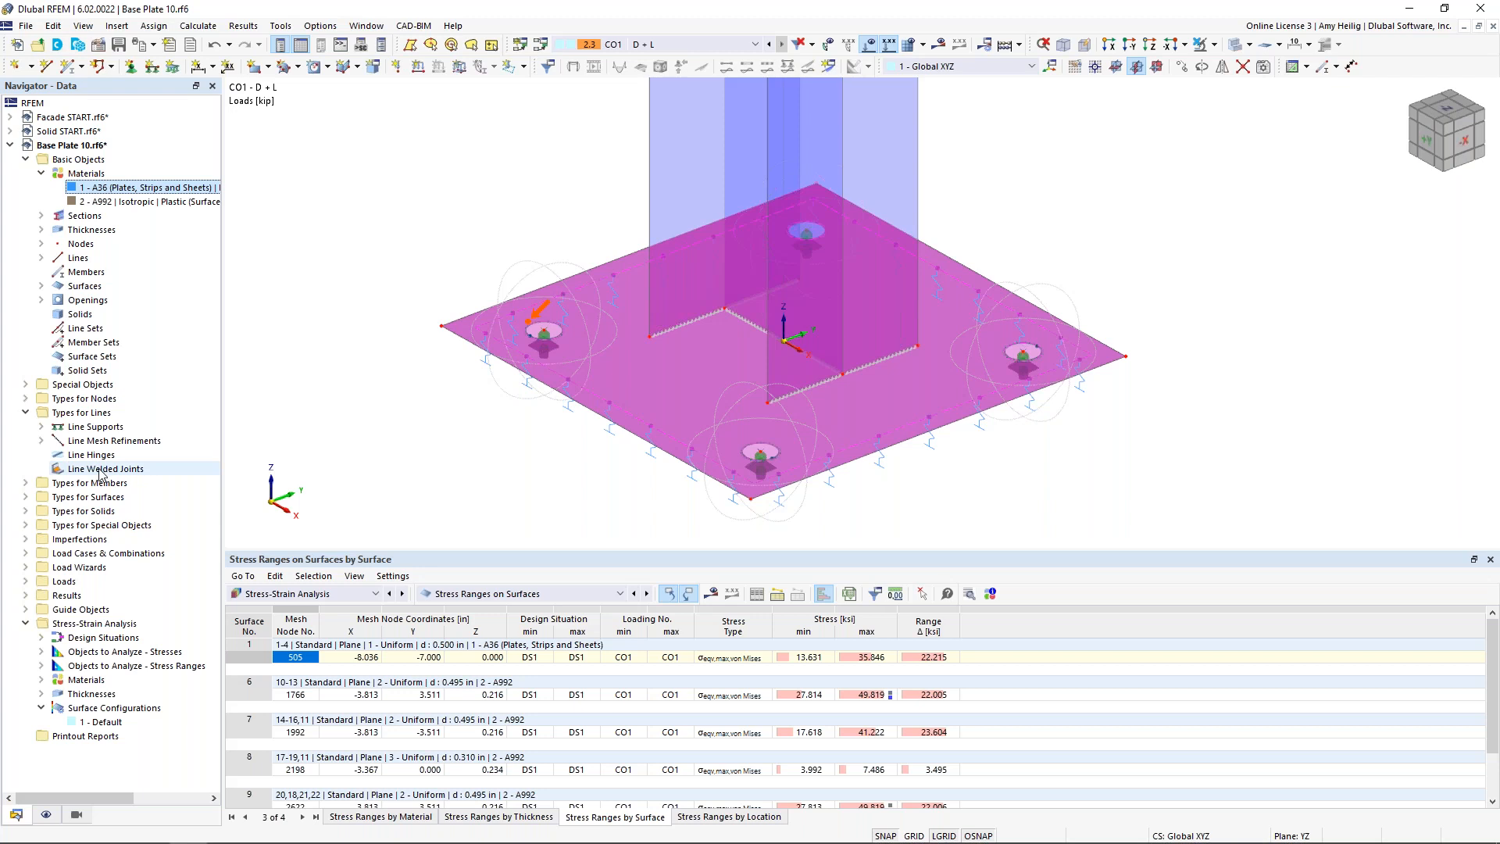
left_click(102, 470)
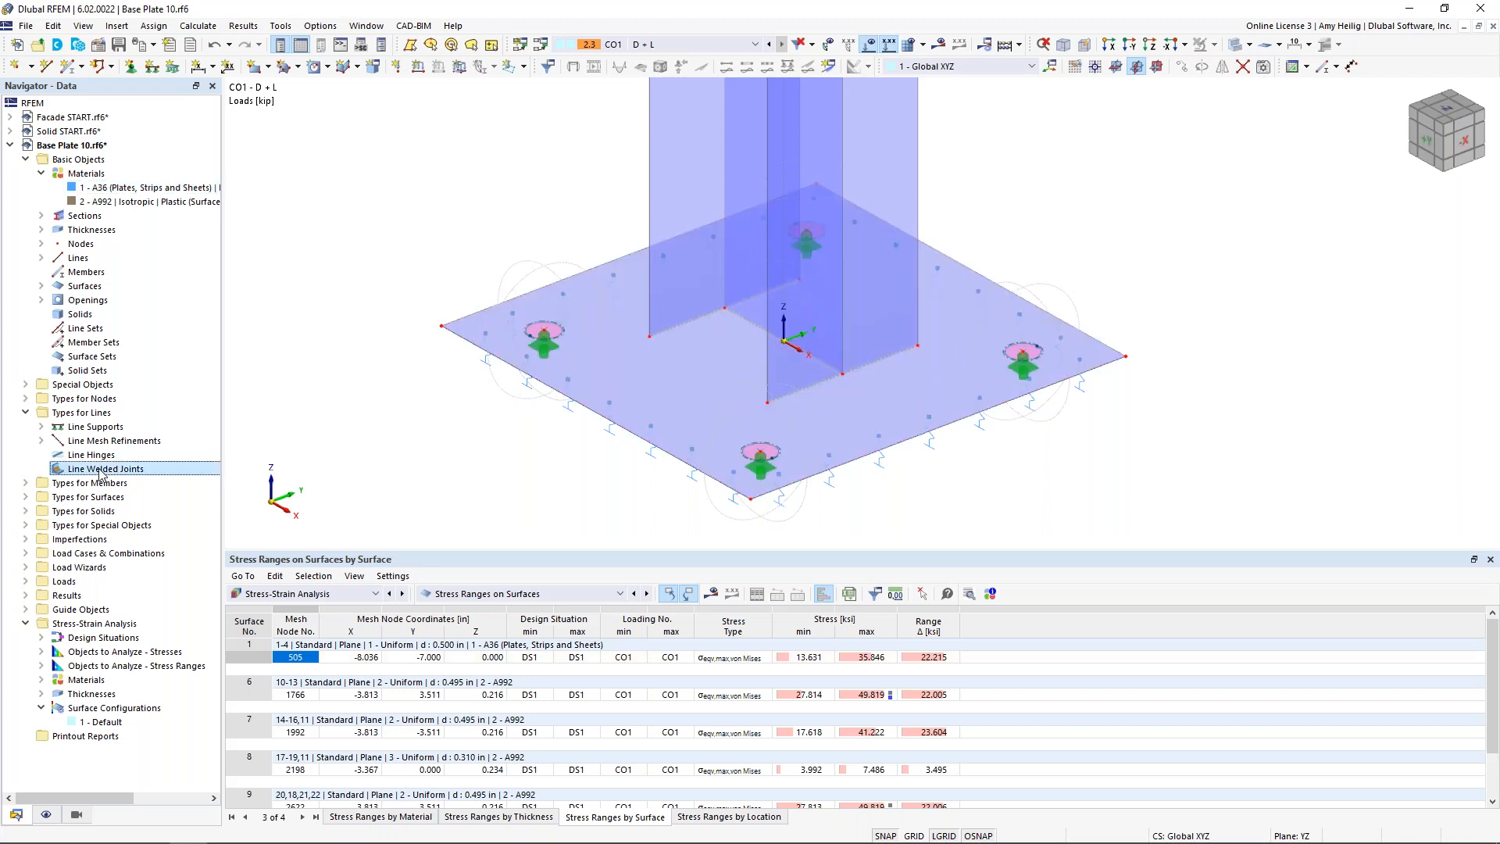
double_click(101, 470)
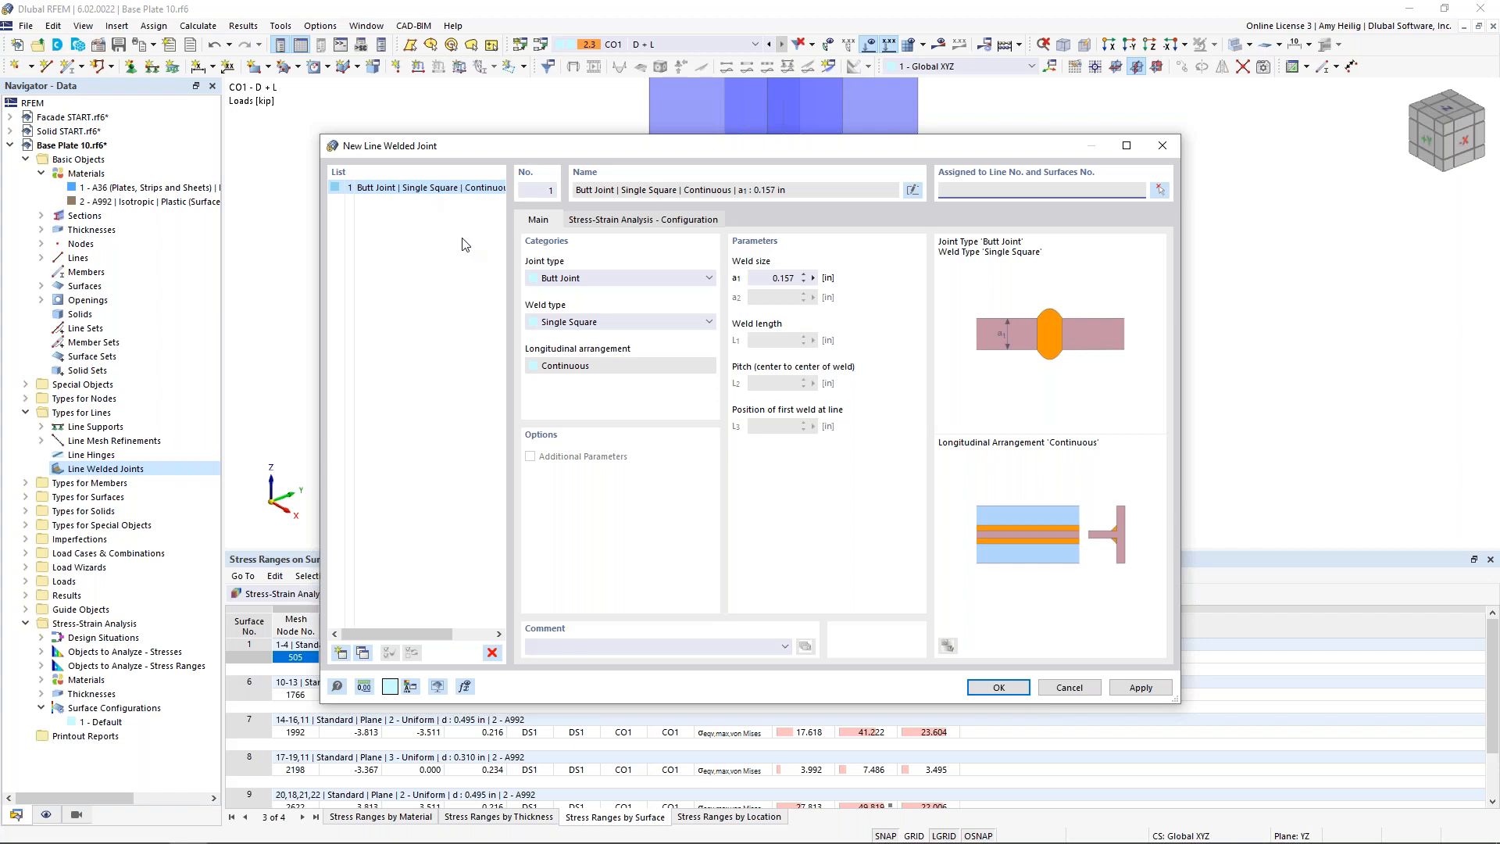
left_click(576, 279)
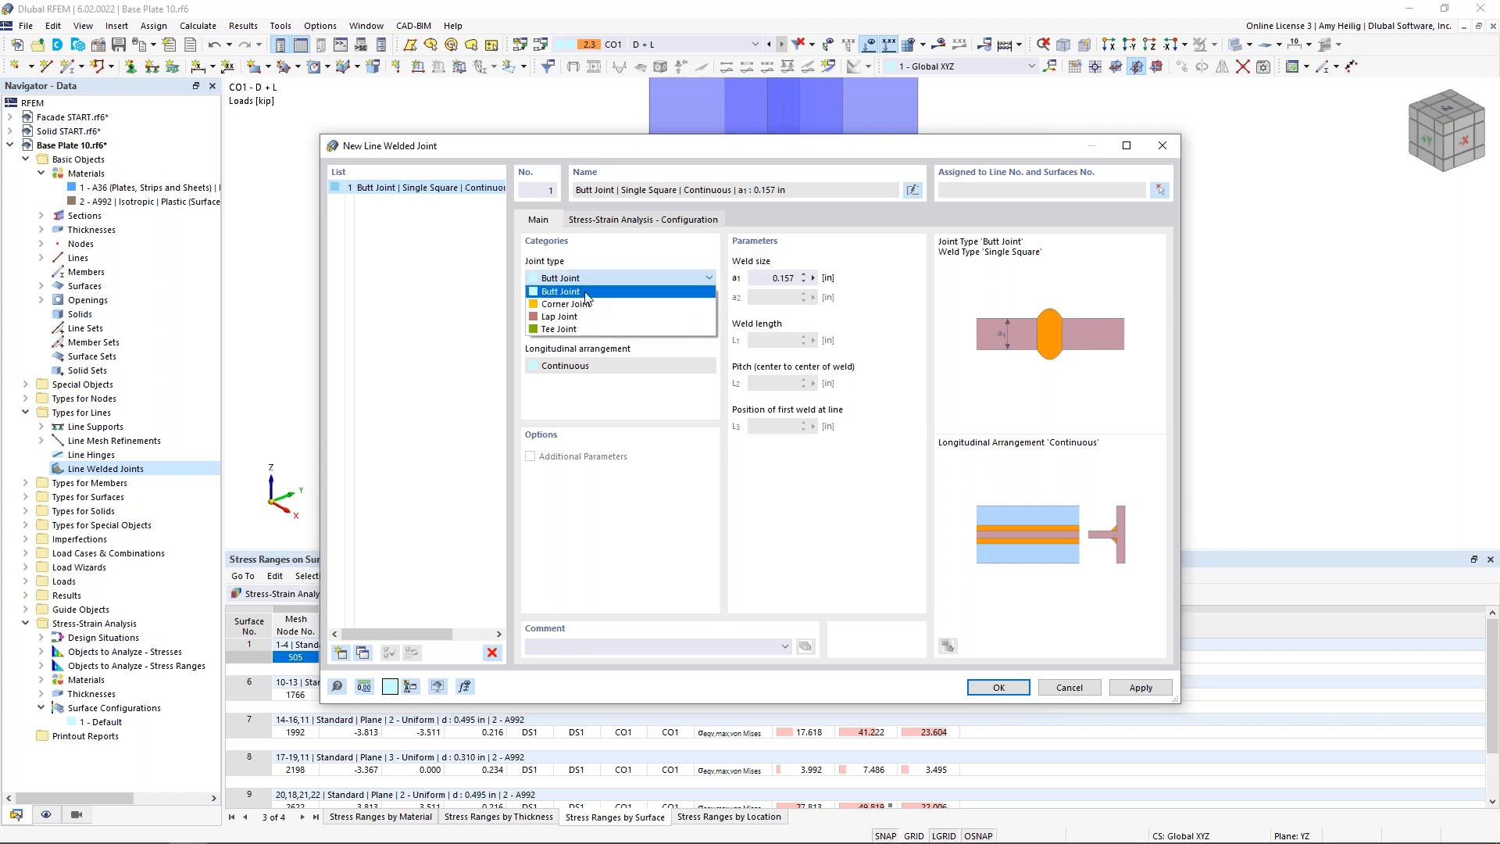
left_click(589, 304)
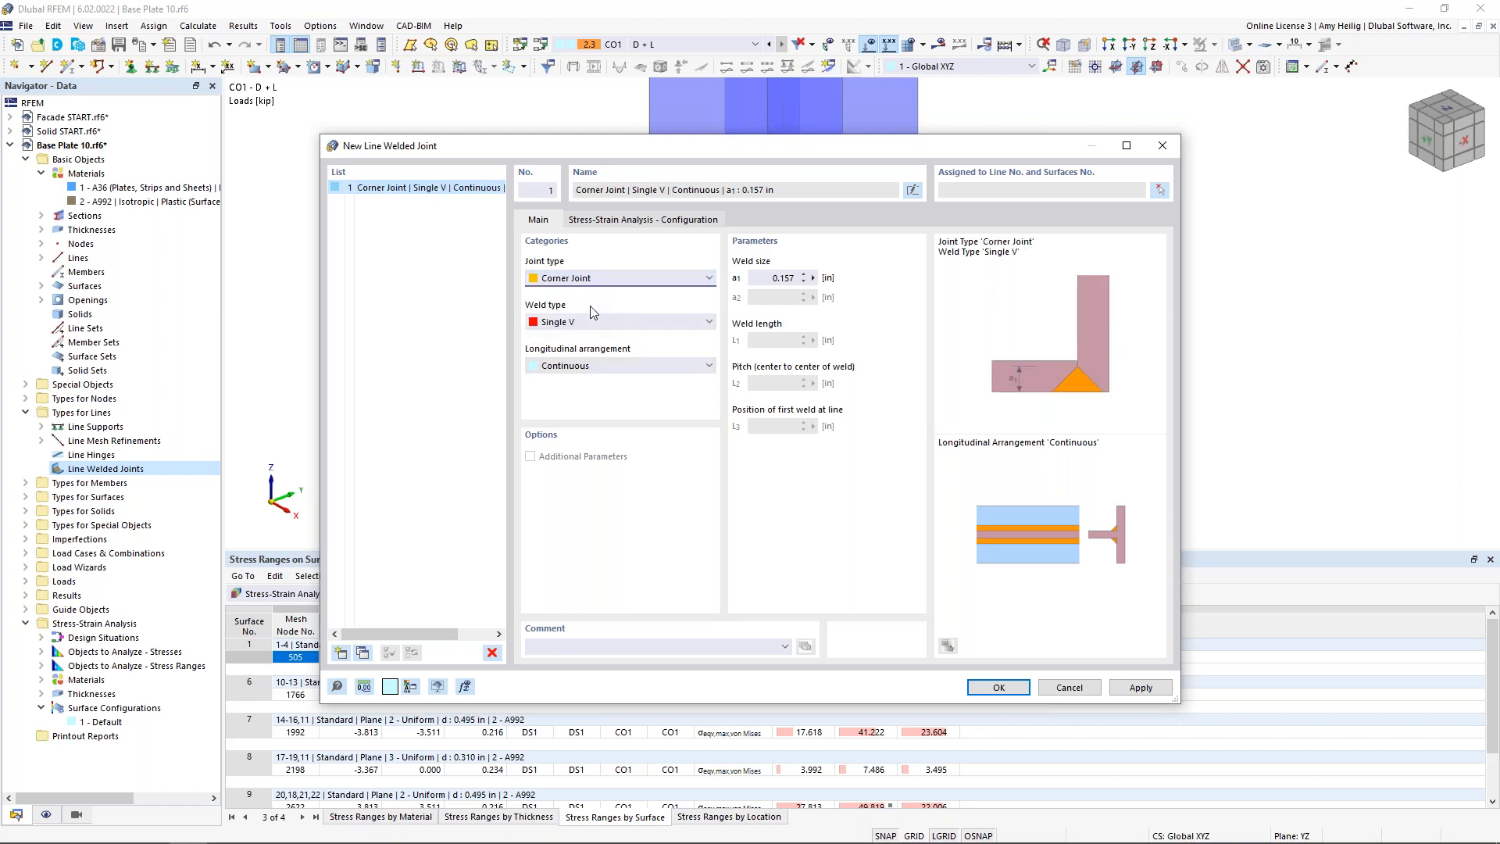
left_click(646, 281)
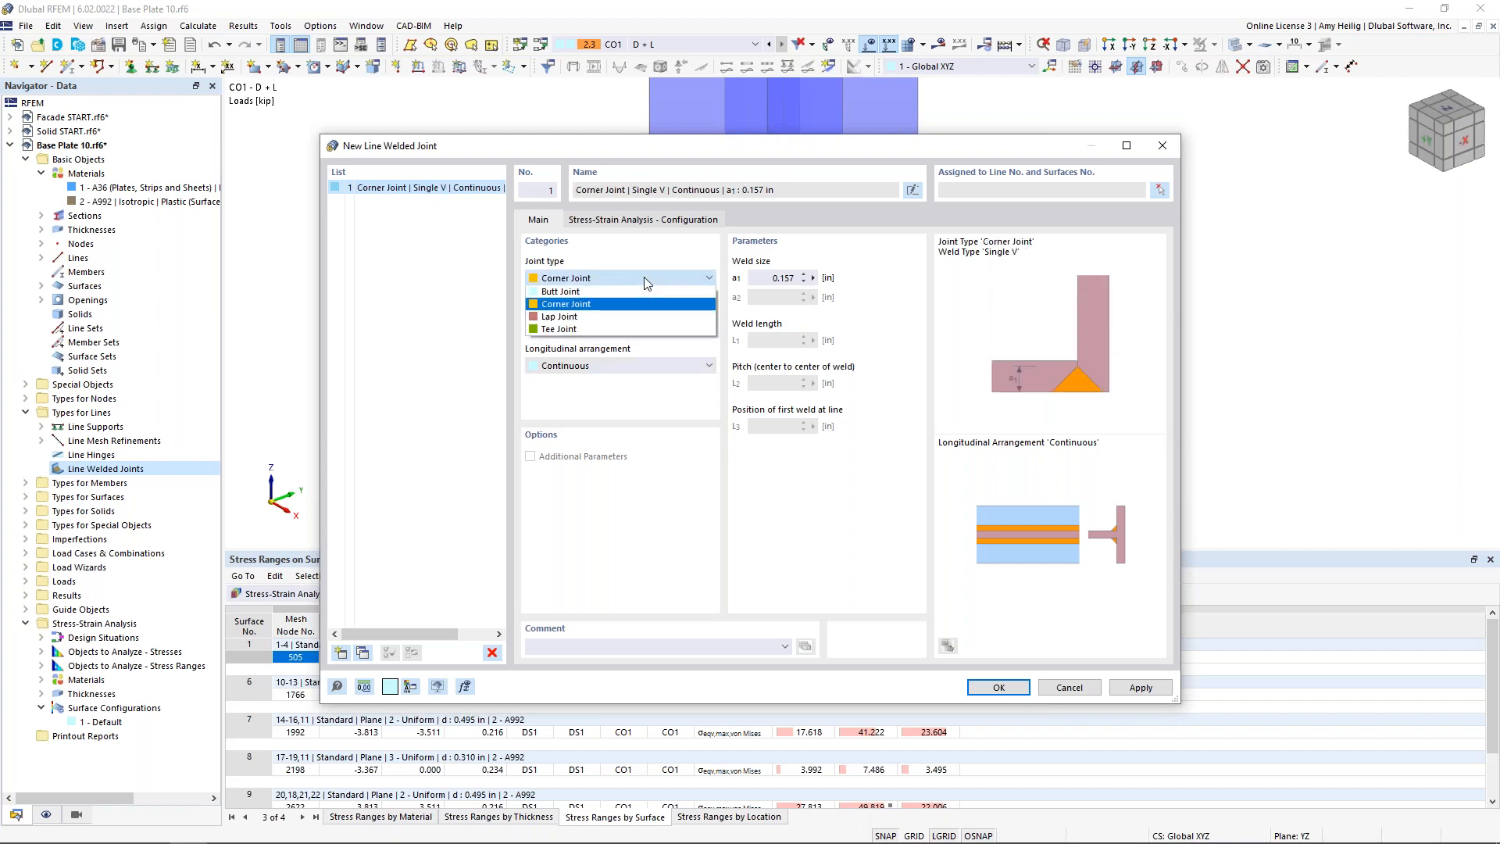
left_click(625, 315)
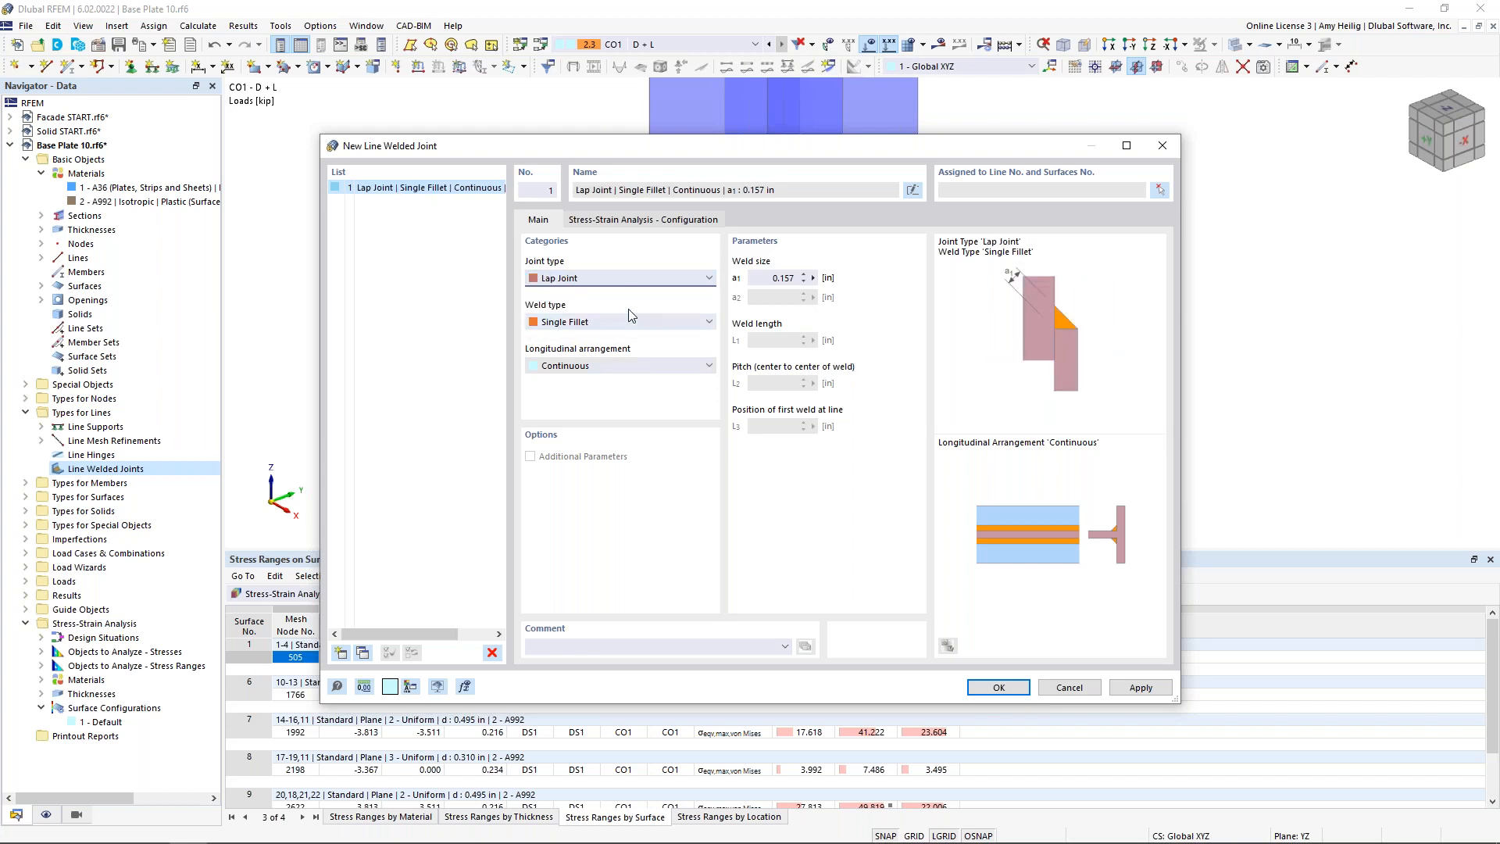
left_click(630, 280)
left_click(619, 331)
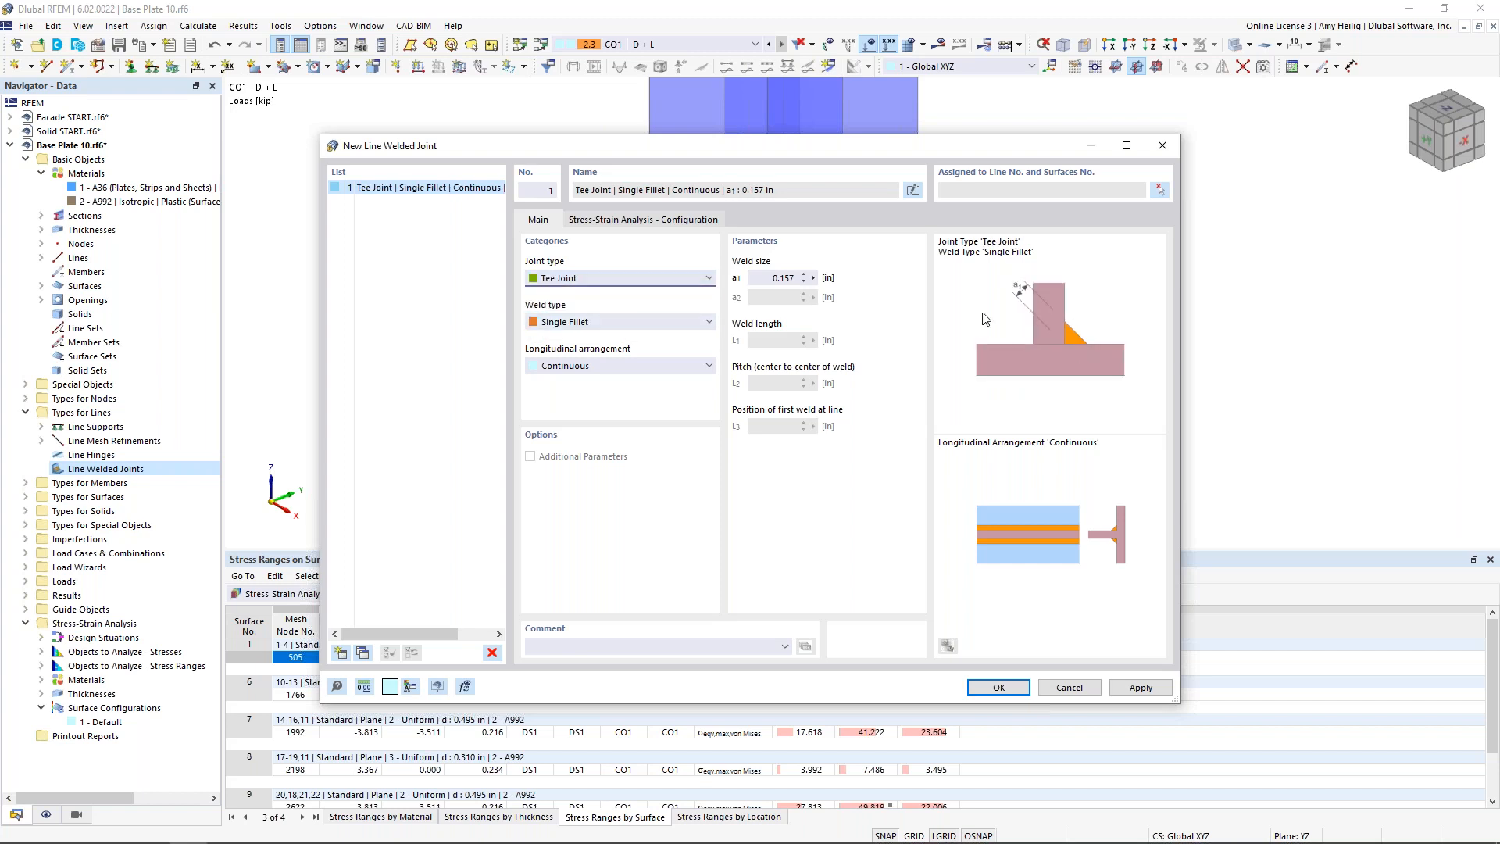
left_click(633, 322)
left_click(607, 399)
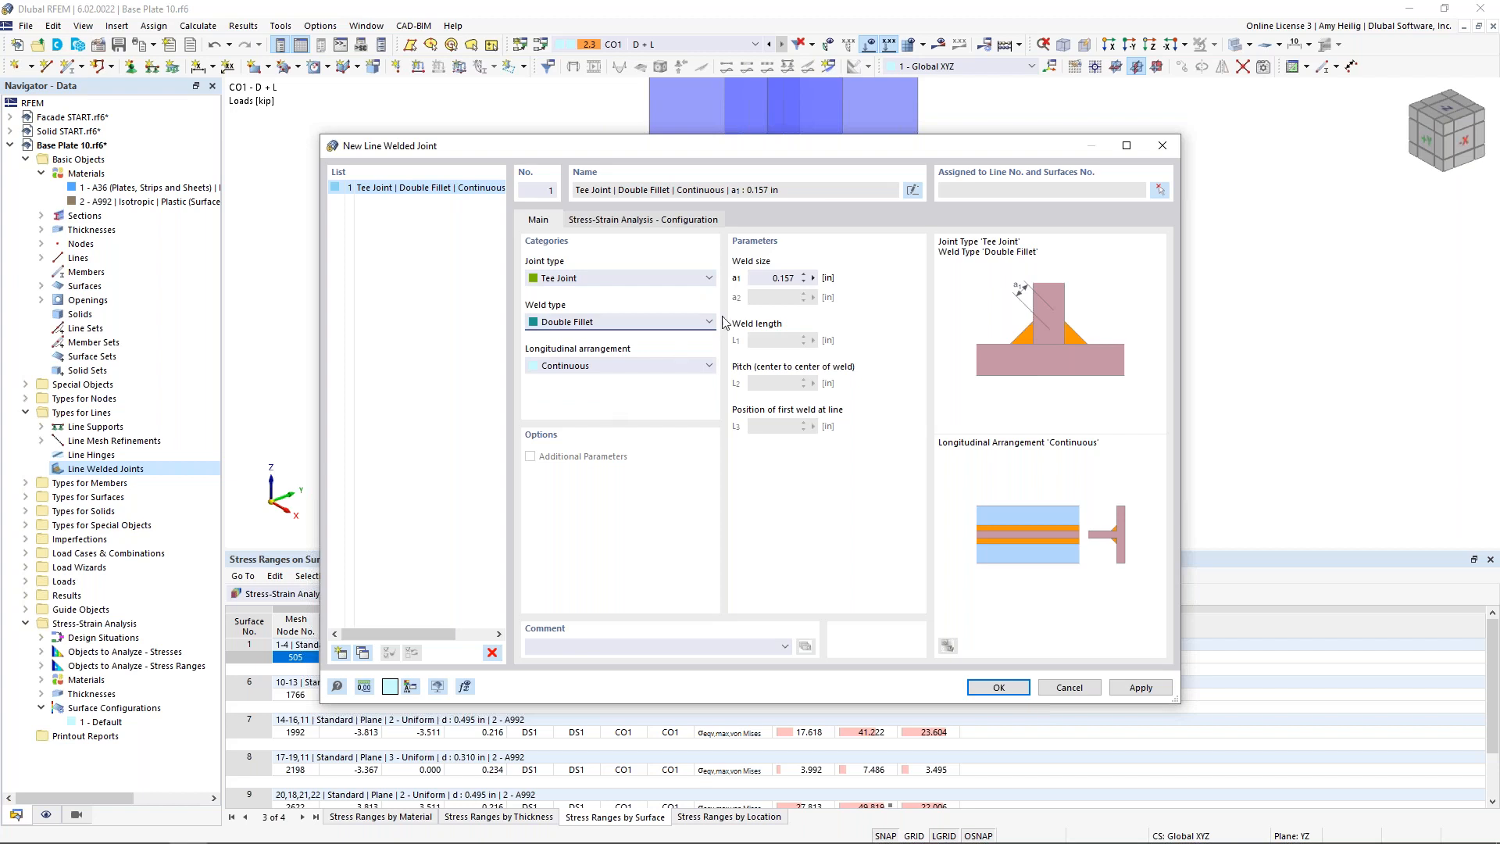
Set the first joint's weld size to 0.167 in and assign it to line 17 with web surface 8 and base plate surface 1.
left_click(759, 278)
type("0.")
left_click(1160, 193)
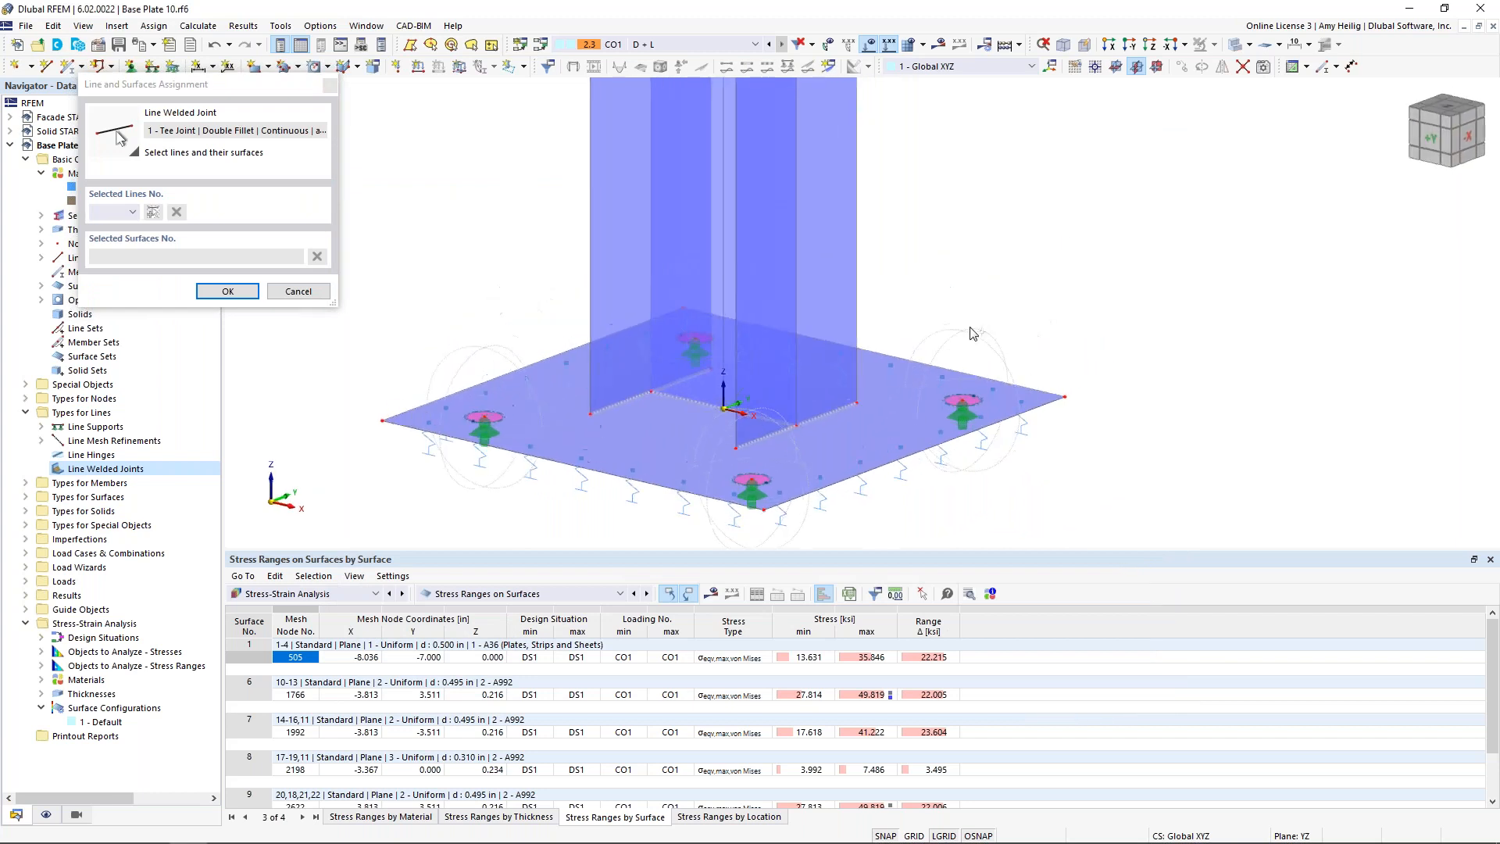
scroll(721, 428, "up", 2)
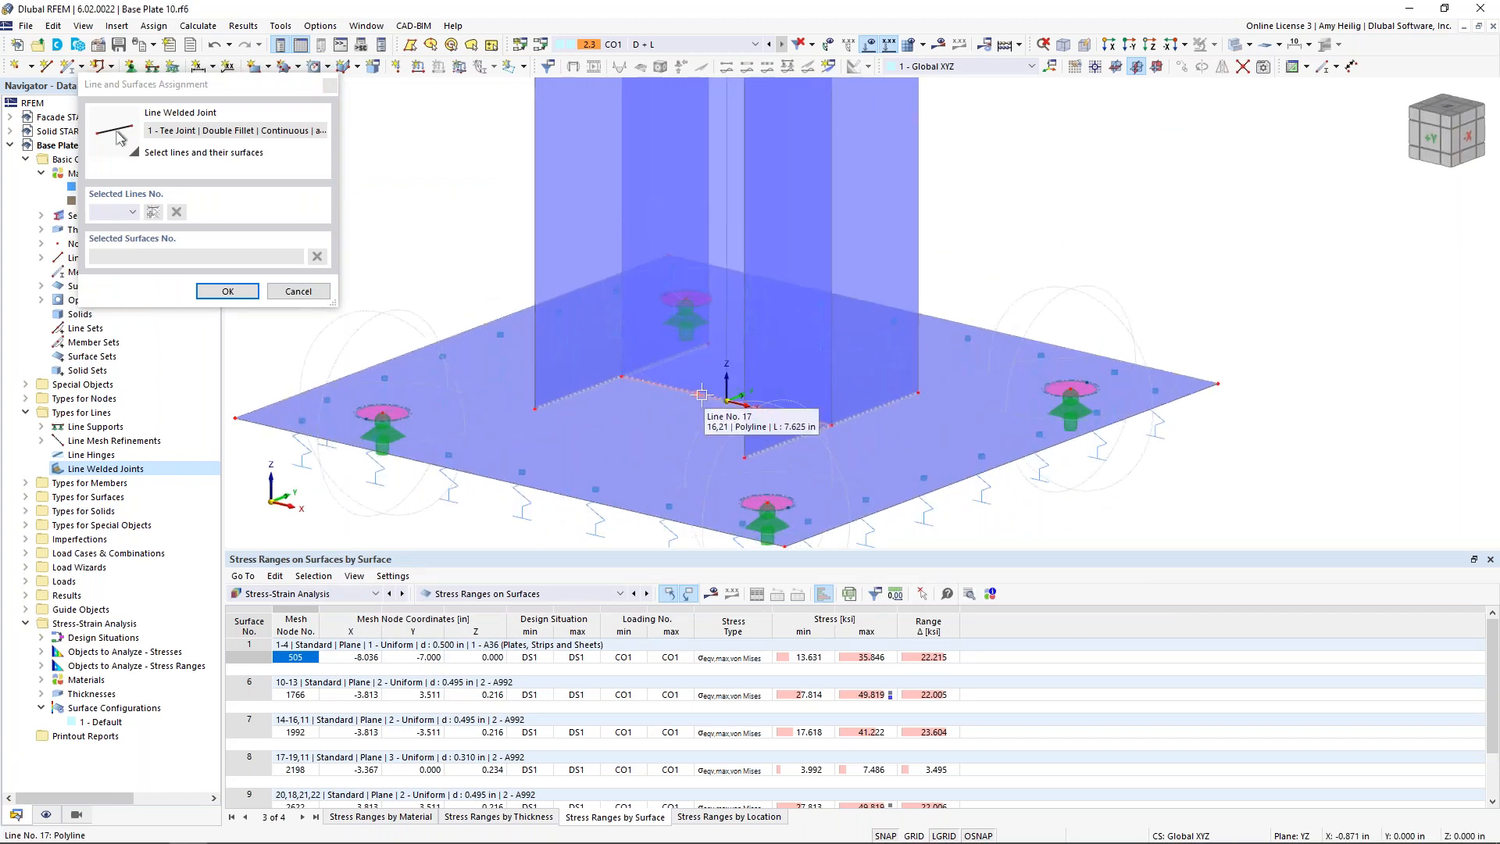
left_click(701, 395)
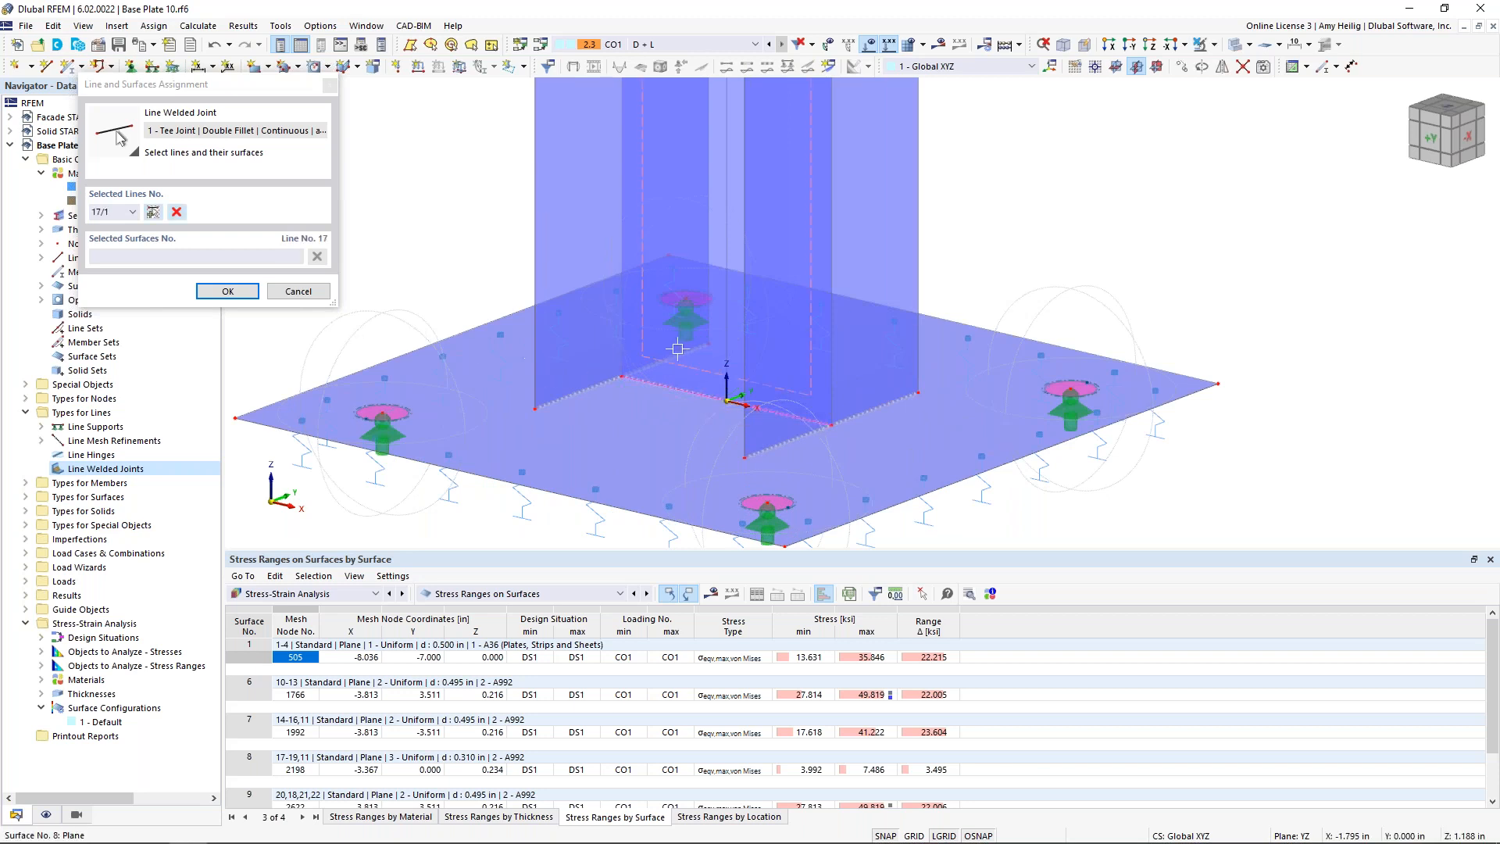
left_click(700, 363)
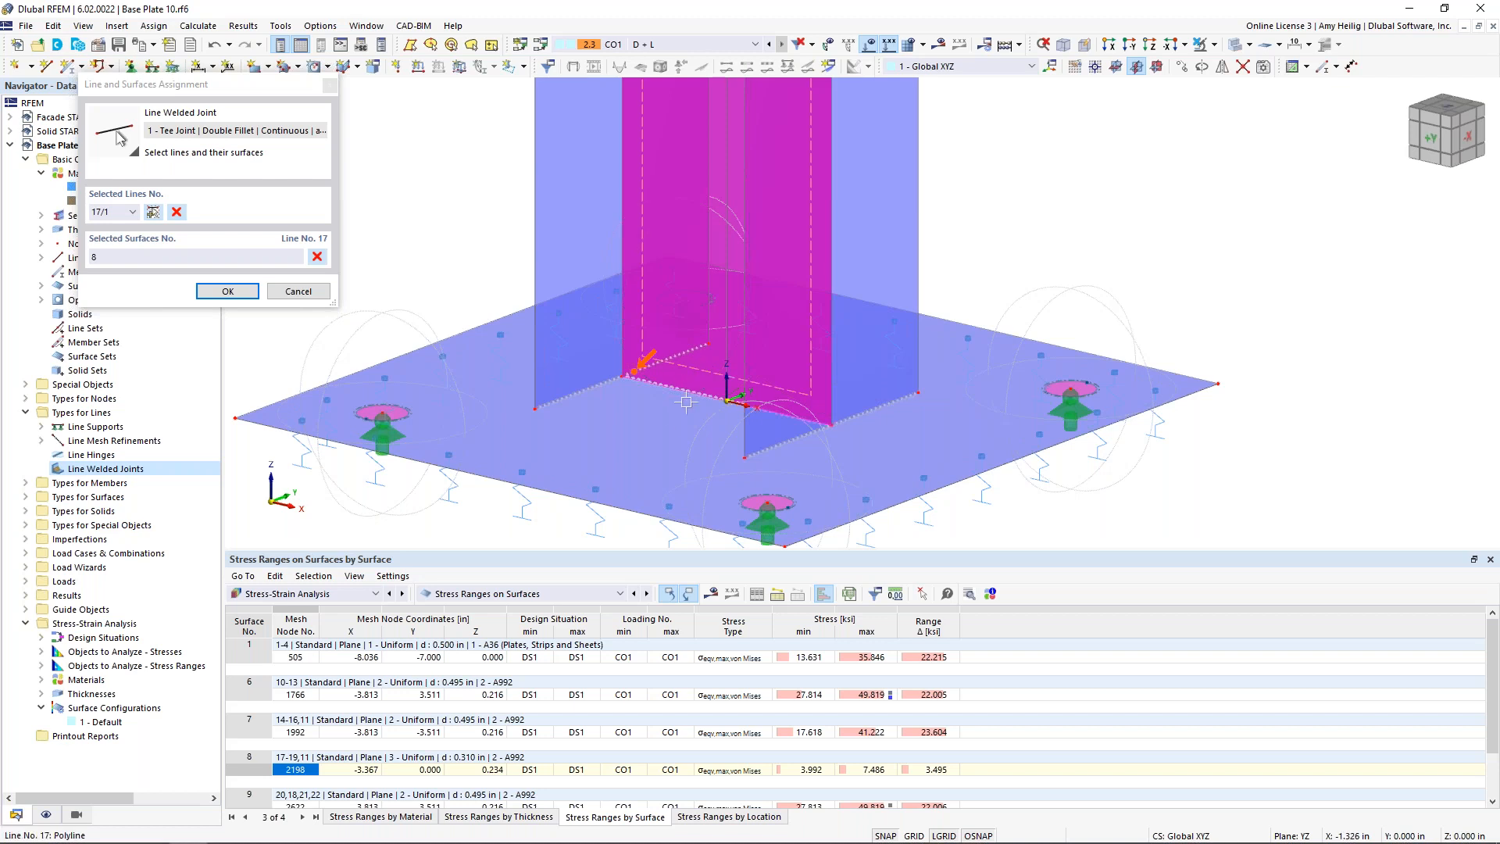
left_click(672, 442)
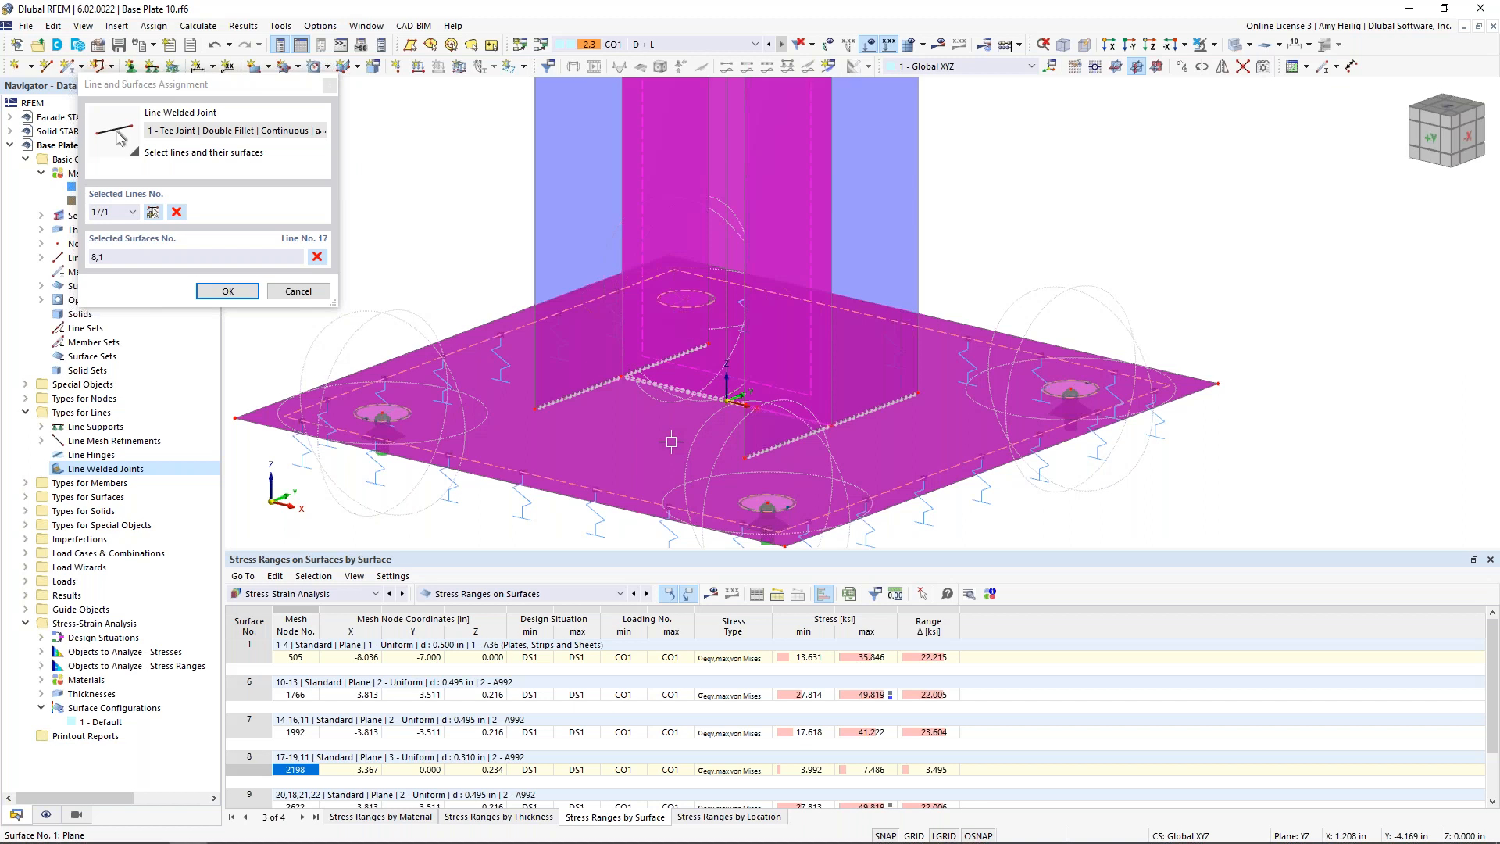
left_click(224, 291)
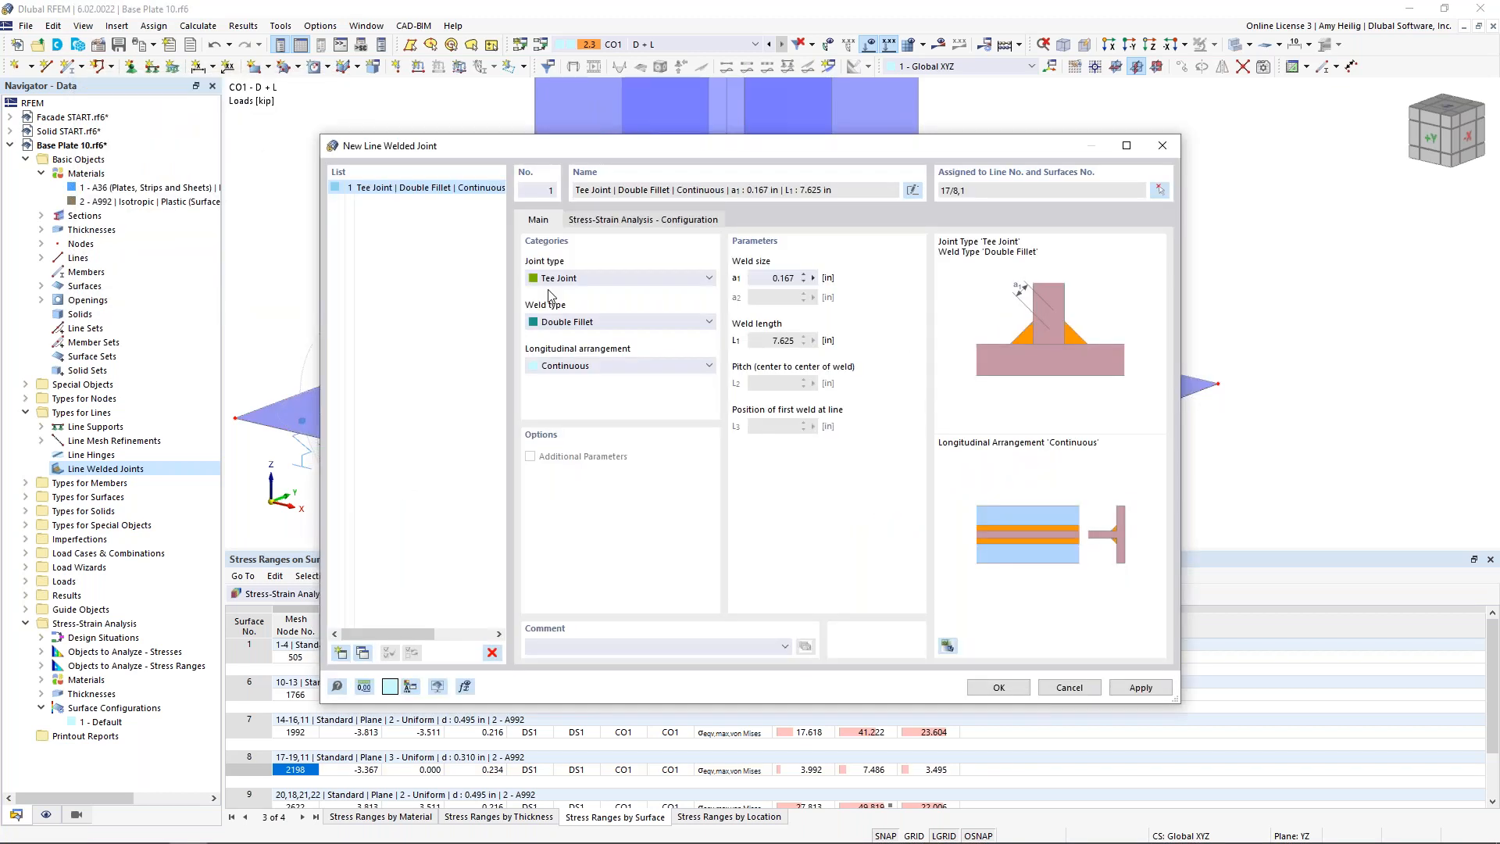
Copy the line welded joint and set the copy's weld size to 0.25 in.
left_click(363, 653)
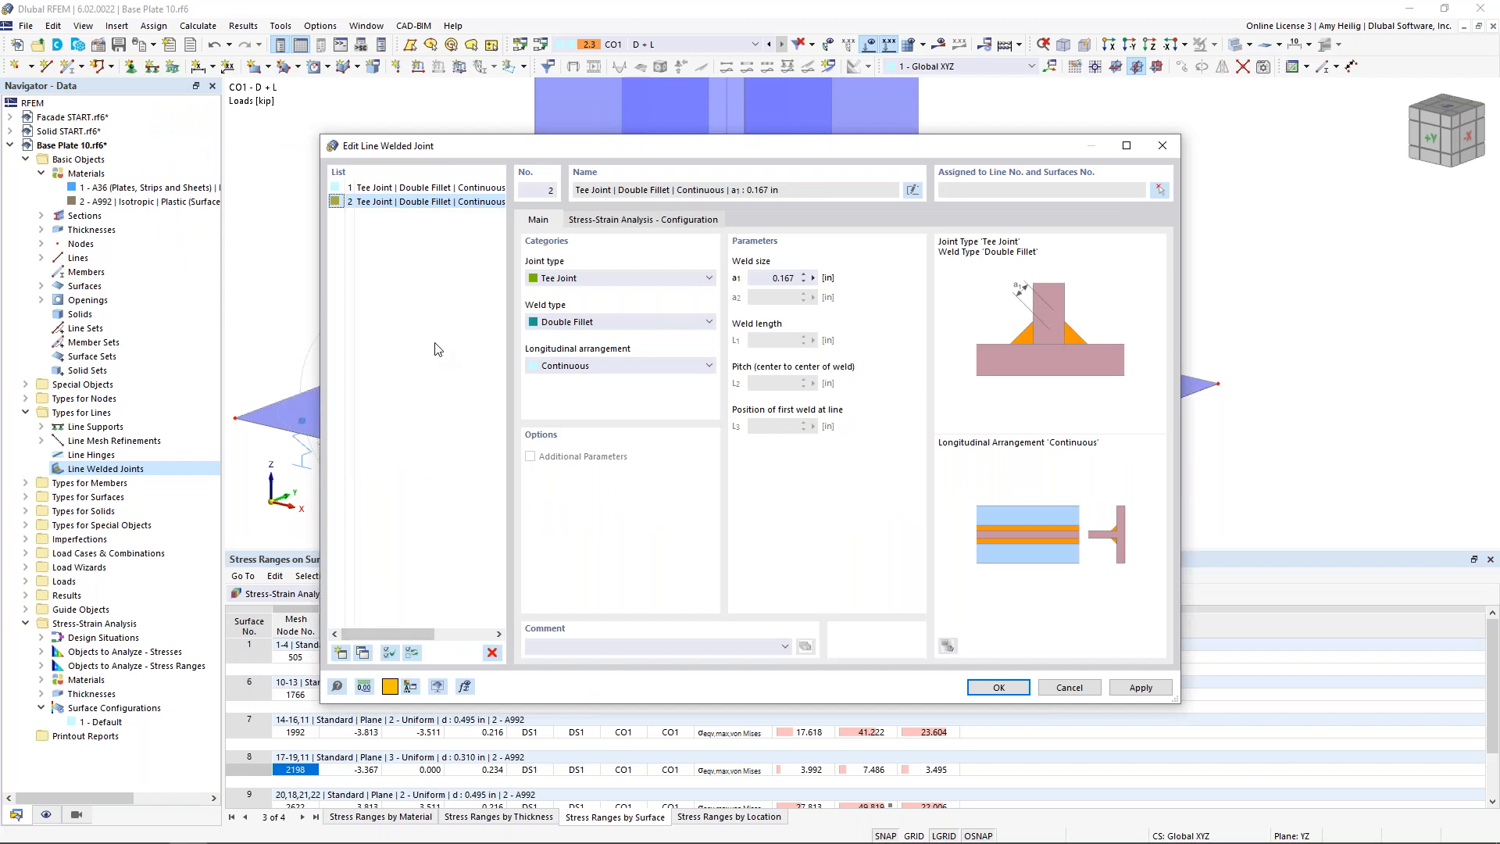
left_click(760, 277)
type("0.25")
Assign the second welded joint to flange line 14 with surfaces 7 and 1.
left_click(1160, 190)
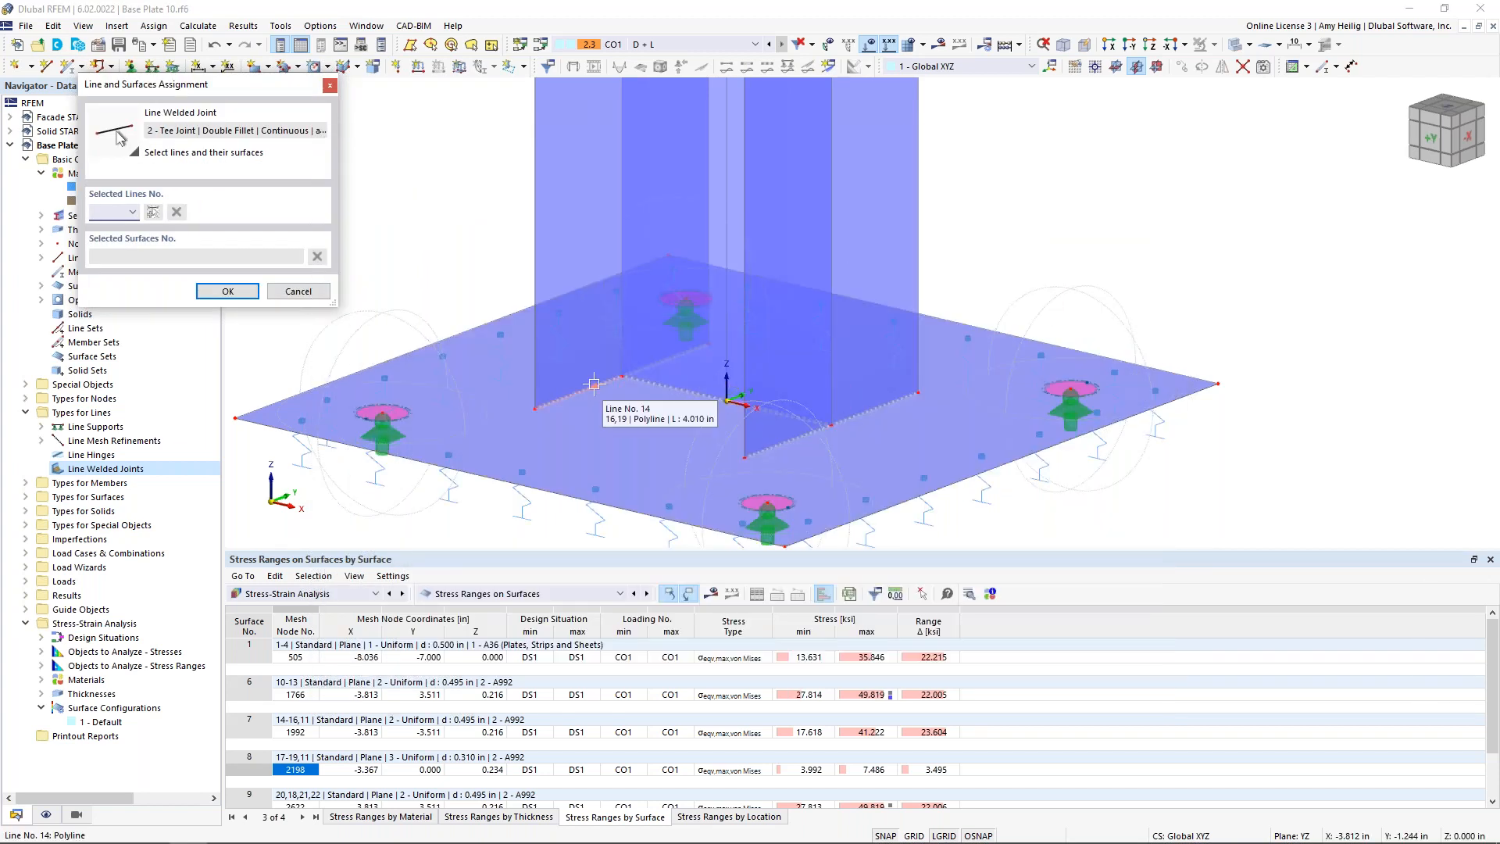
left_click(594, 383)
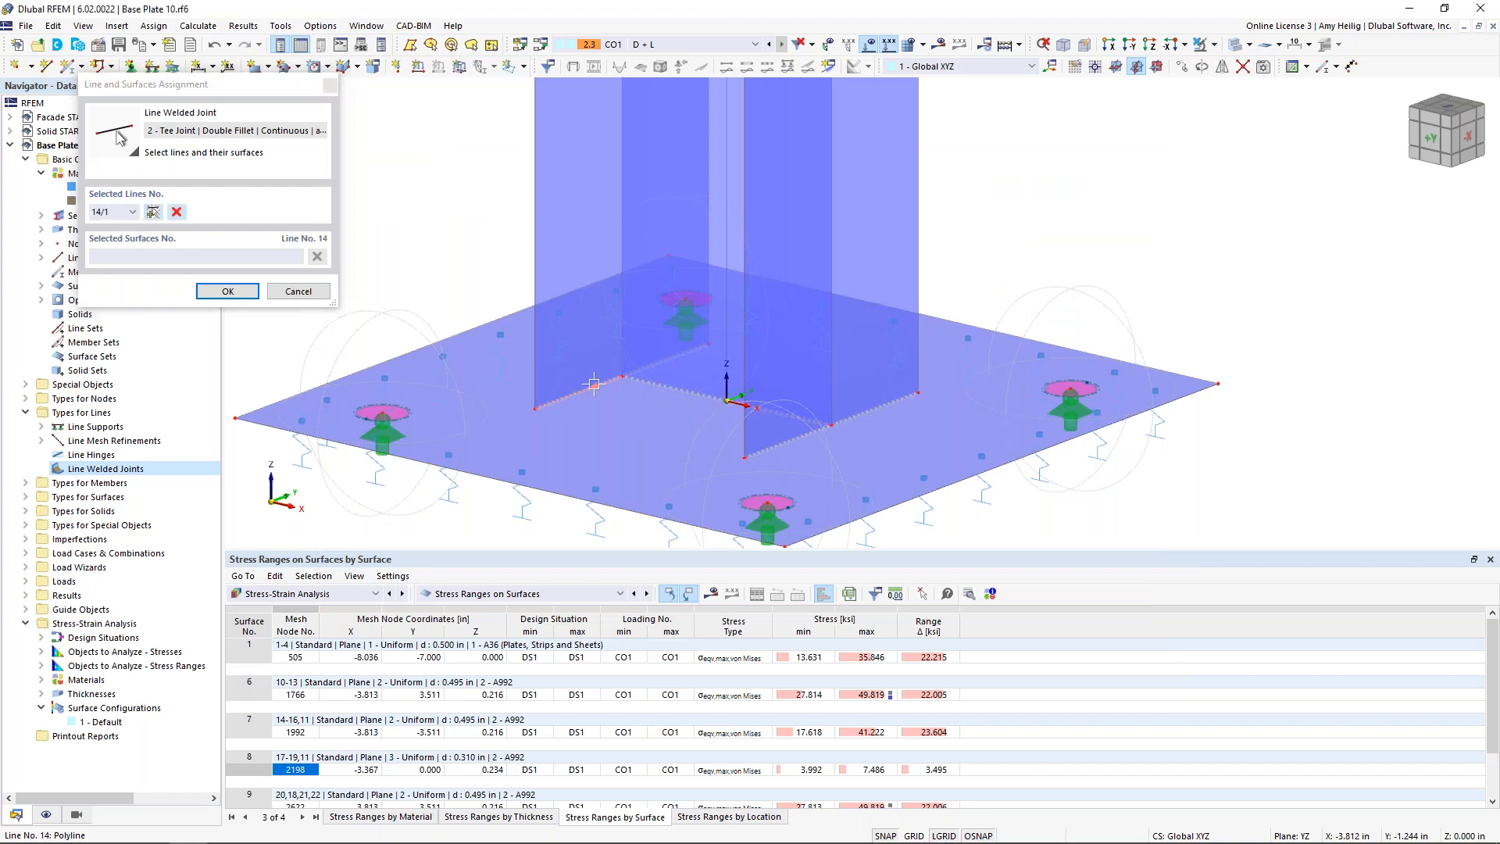
left_click(577, 246)
left_click(603, 426)
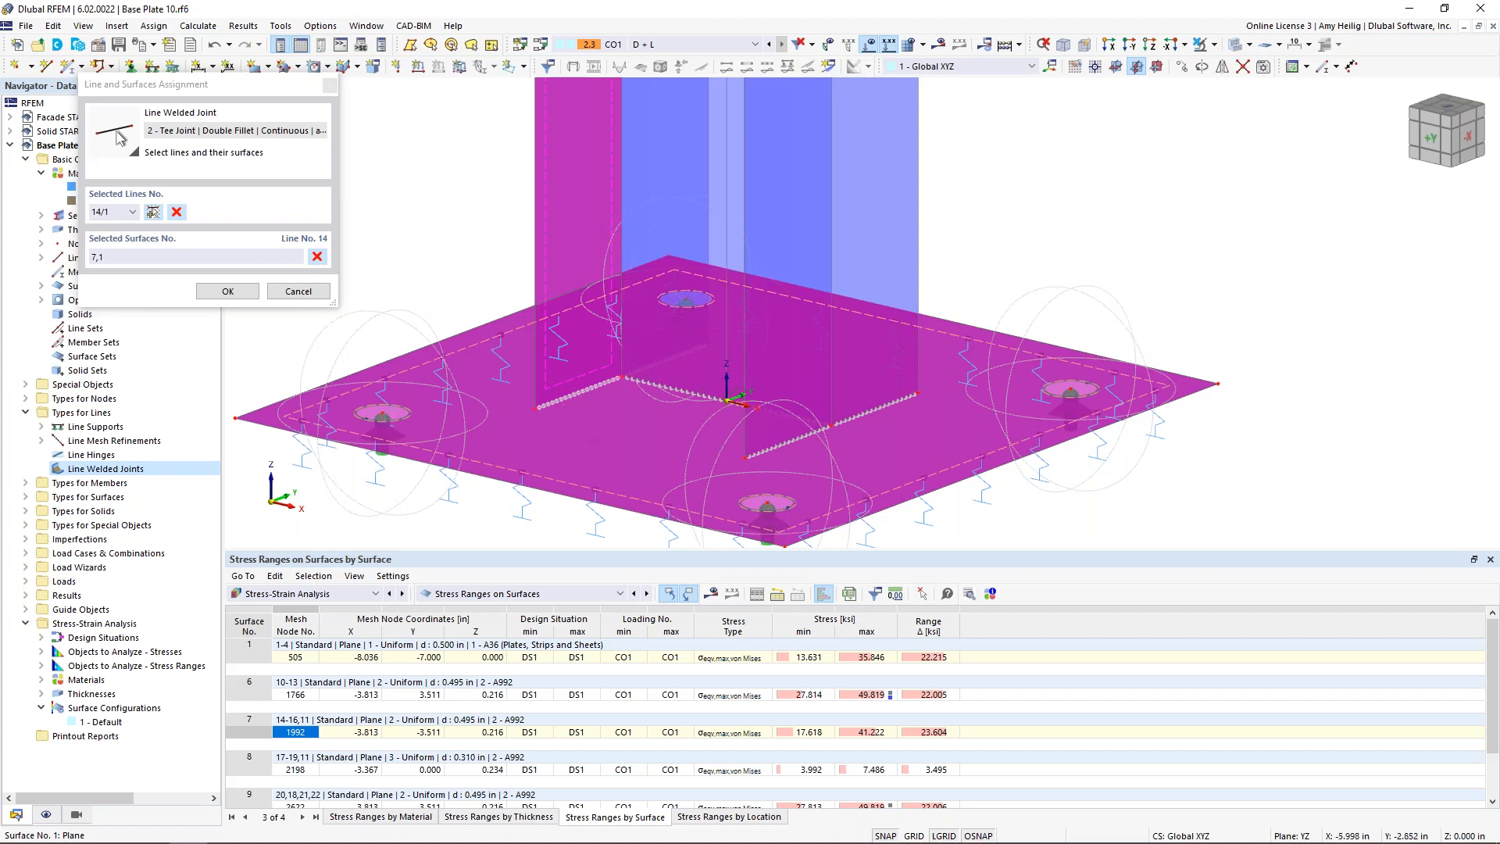
left_click(153, 215)
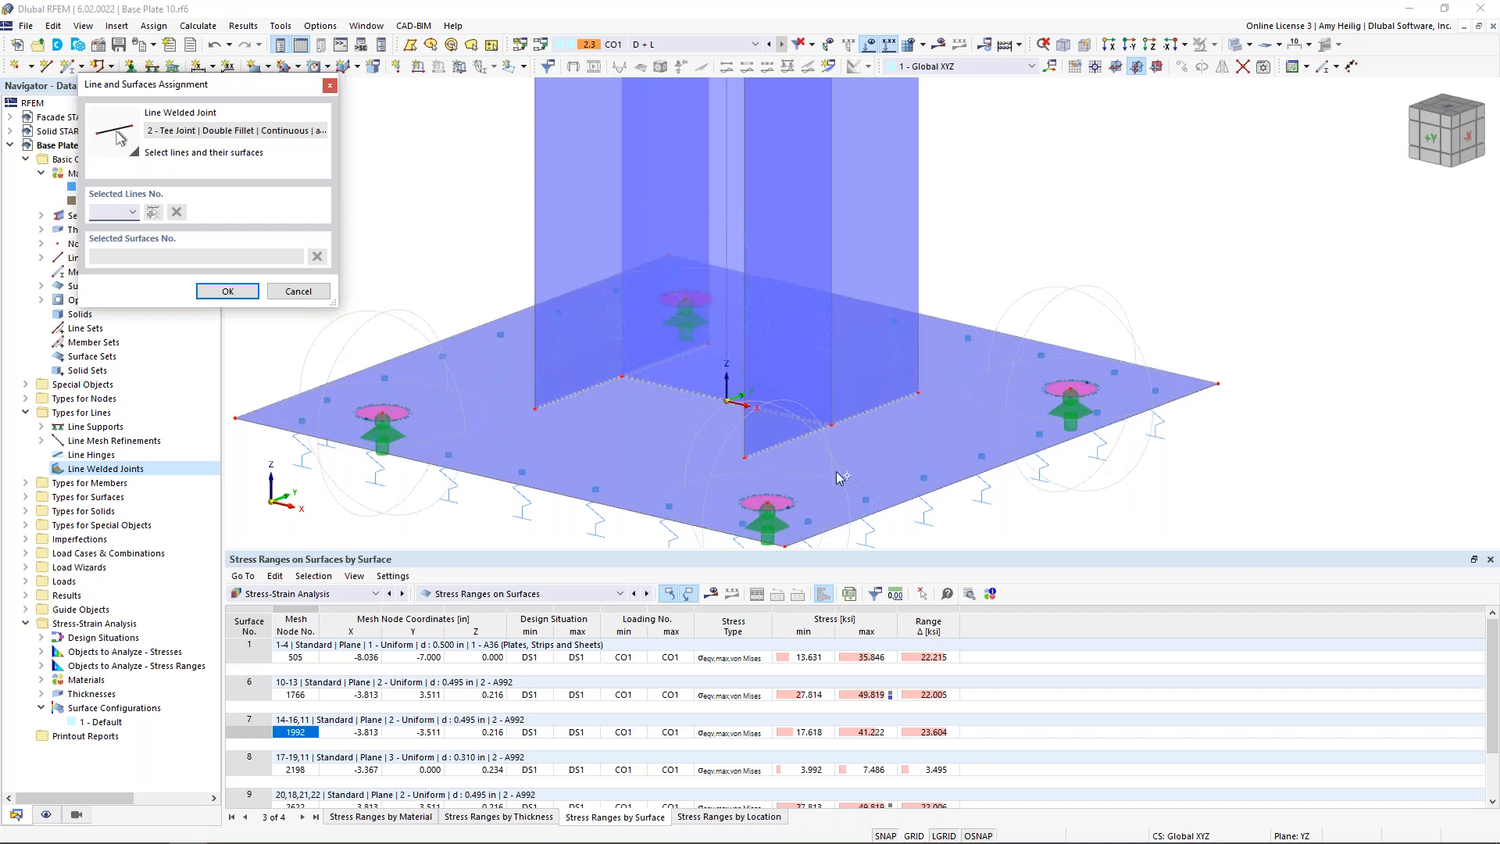
Assign the second welded joint to flange line 10 with surfaces 6 and 1.
middle_click_drag(992, 402, 782, 388)
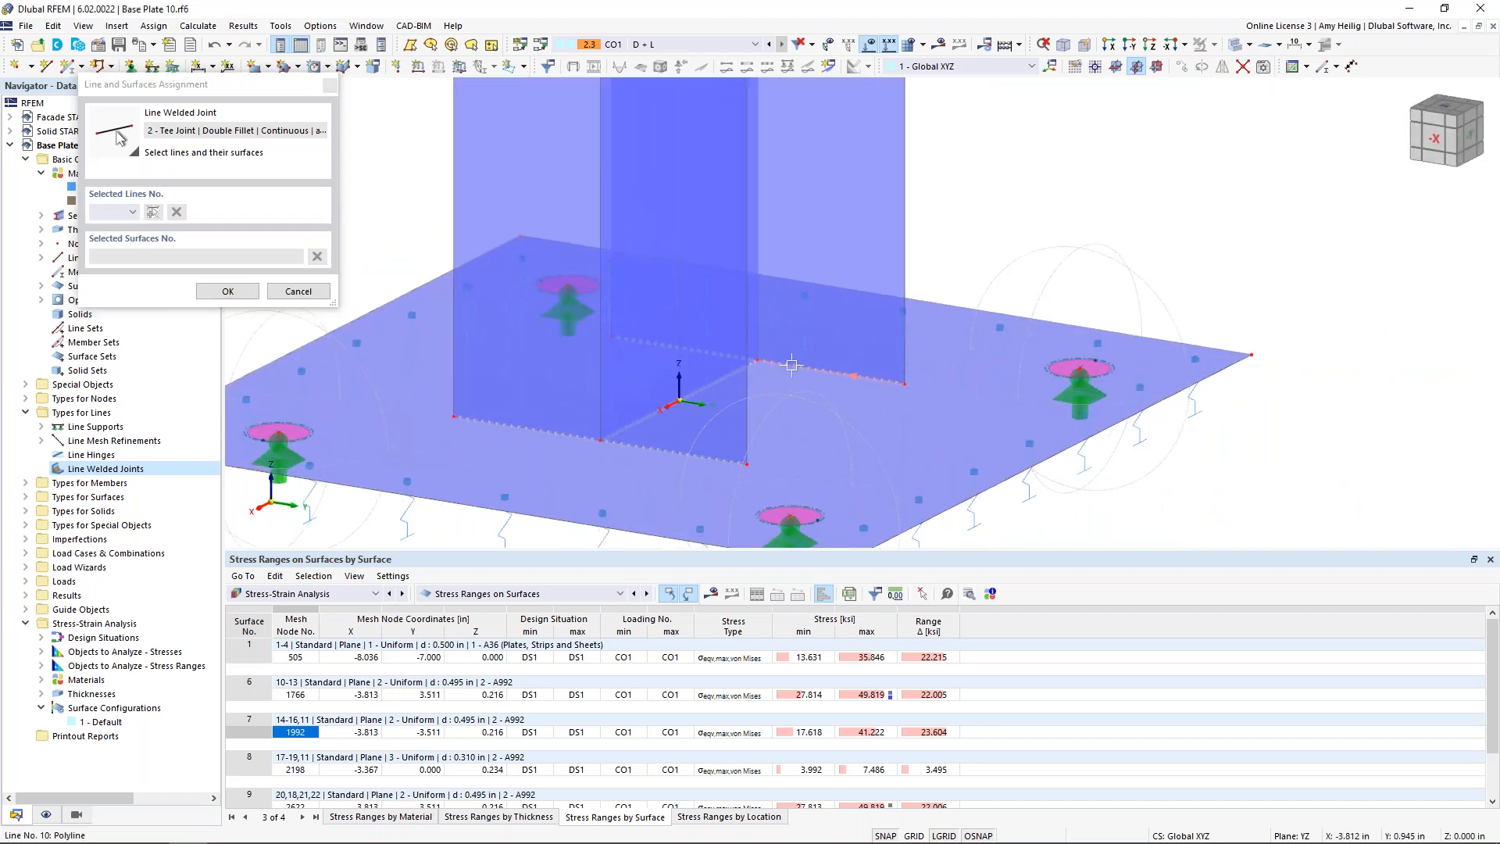
left_click(791, 365)
left_click(814, 247)
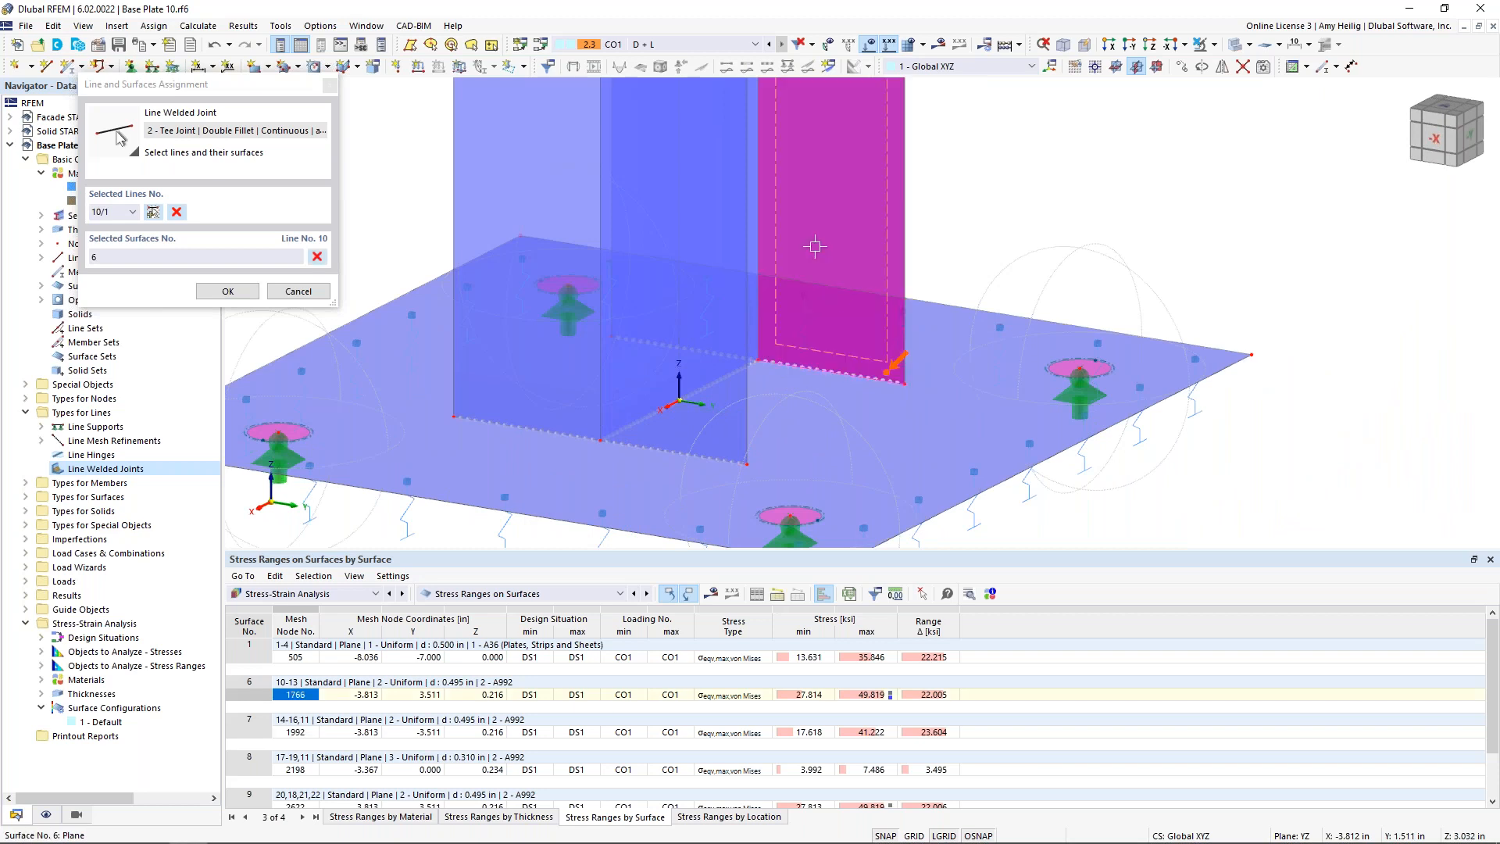
left_click(900, 414)
left_click(153, 214)
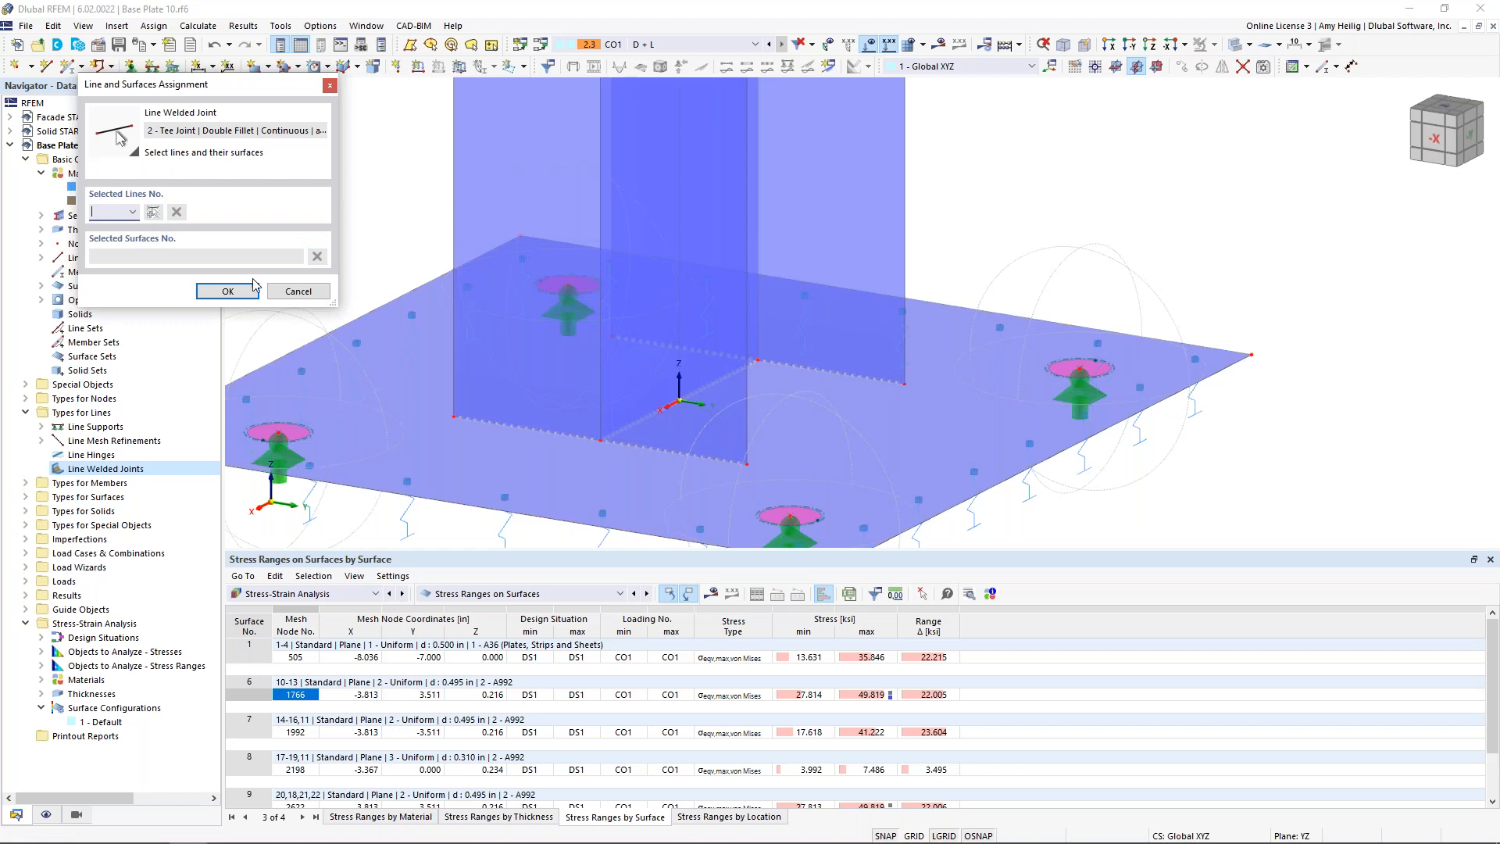
Assign the second welded joint to flange line 23 with surfaces 10 and 1.
left_click(482, 420)
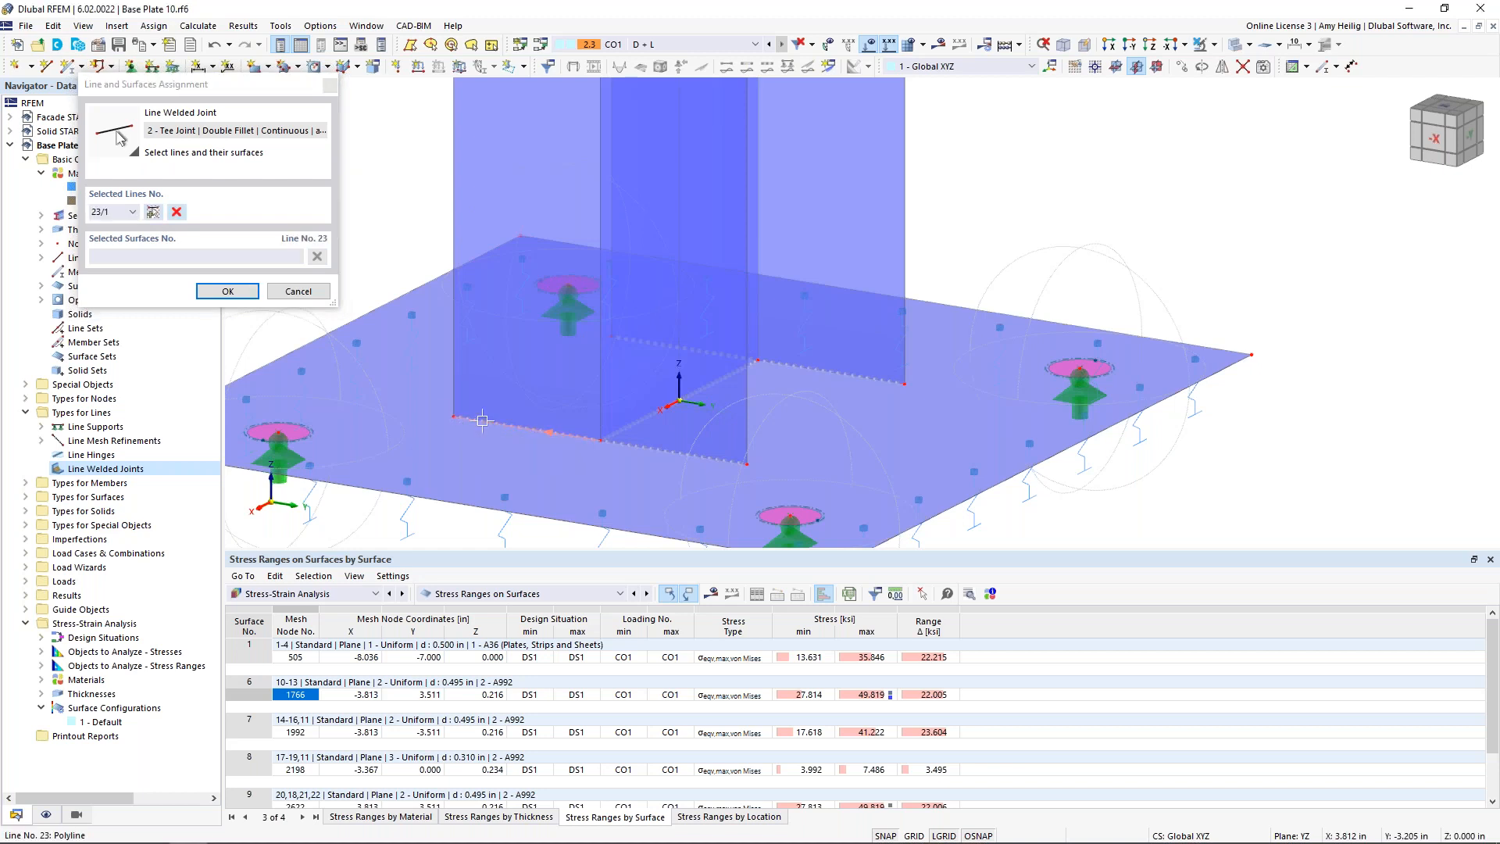
left_click(479, 217)
left_click(430, 378)
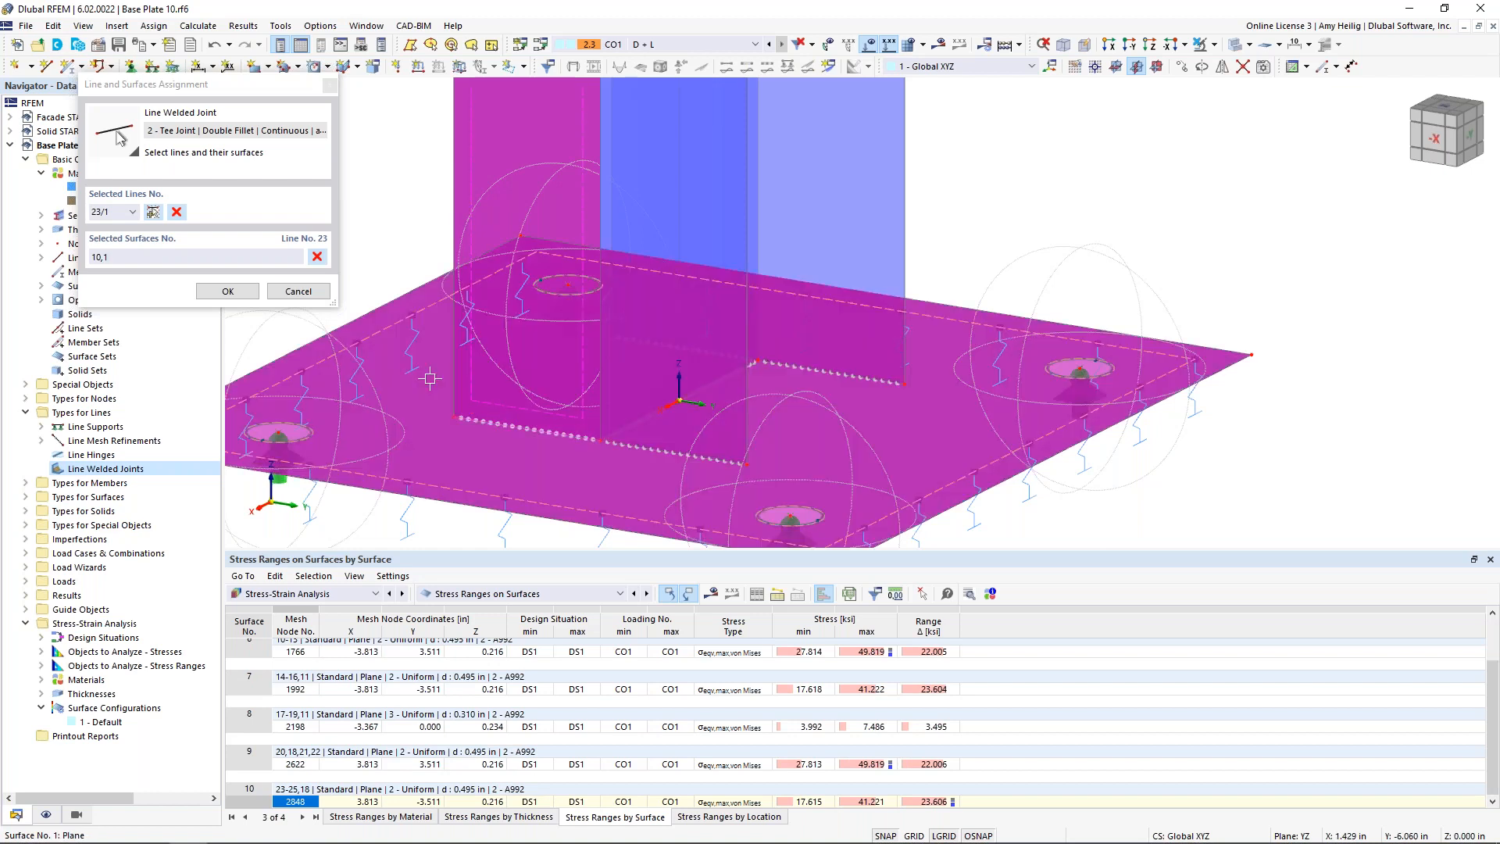
left_click(153, 213)
Assign the second welded joint to line 20 with surfaces 9 and 1, and save both joints, allowing the results to be deleted.
left_click(635, 446)
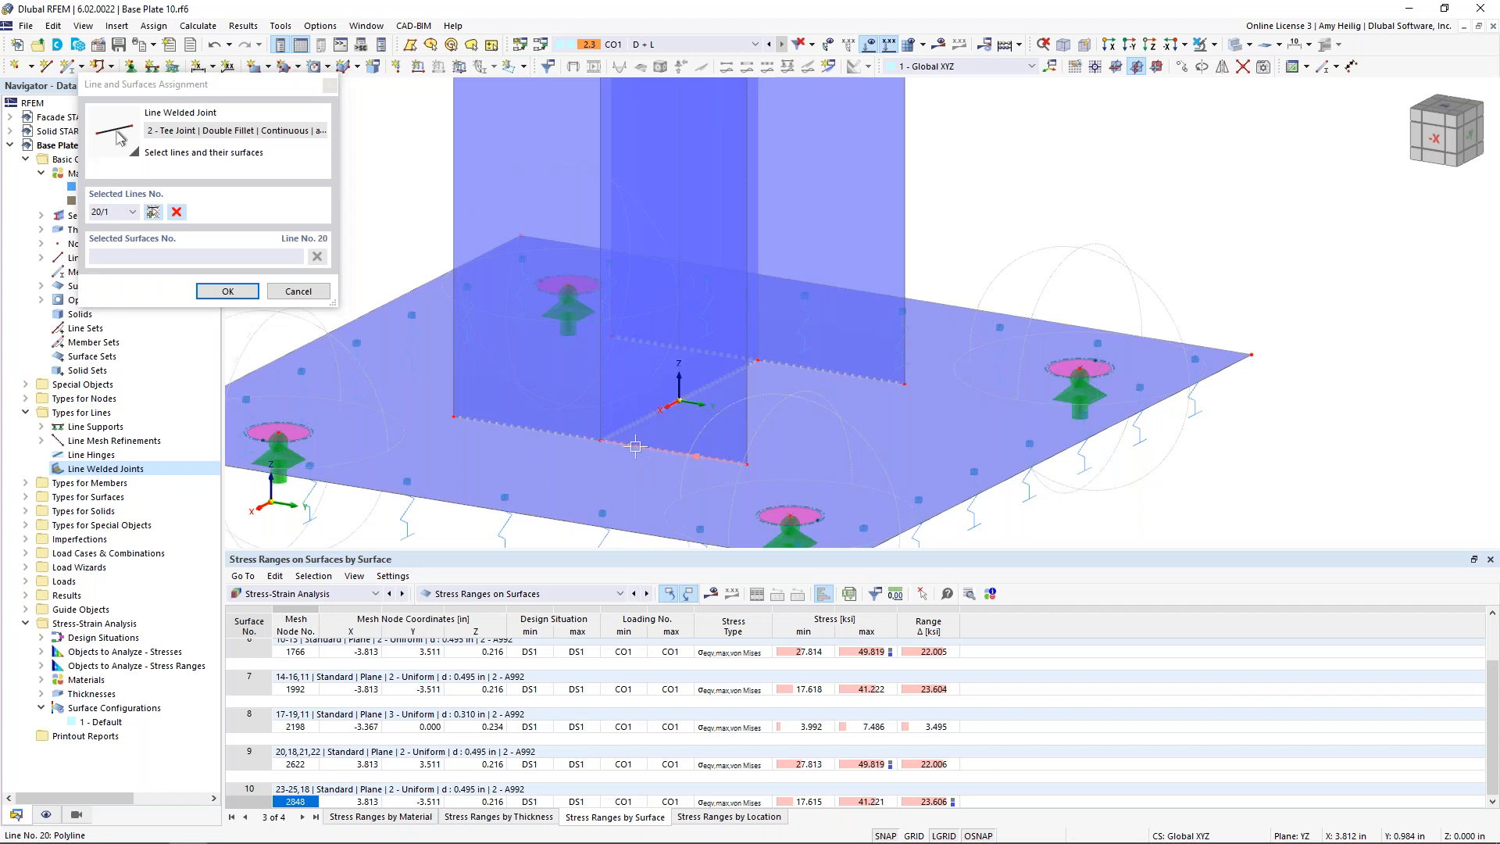
left_click(648, 323)
left_click(601, 469)
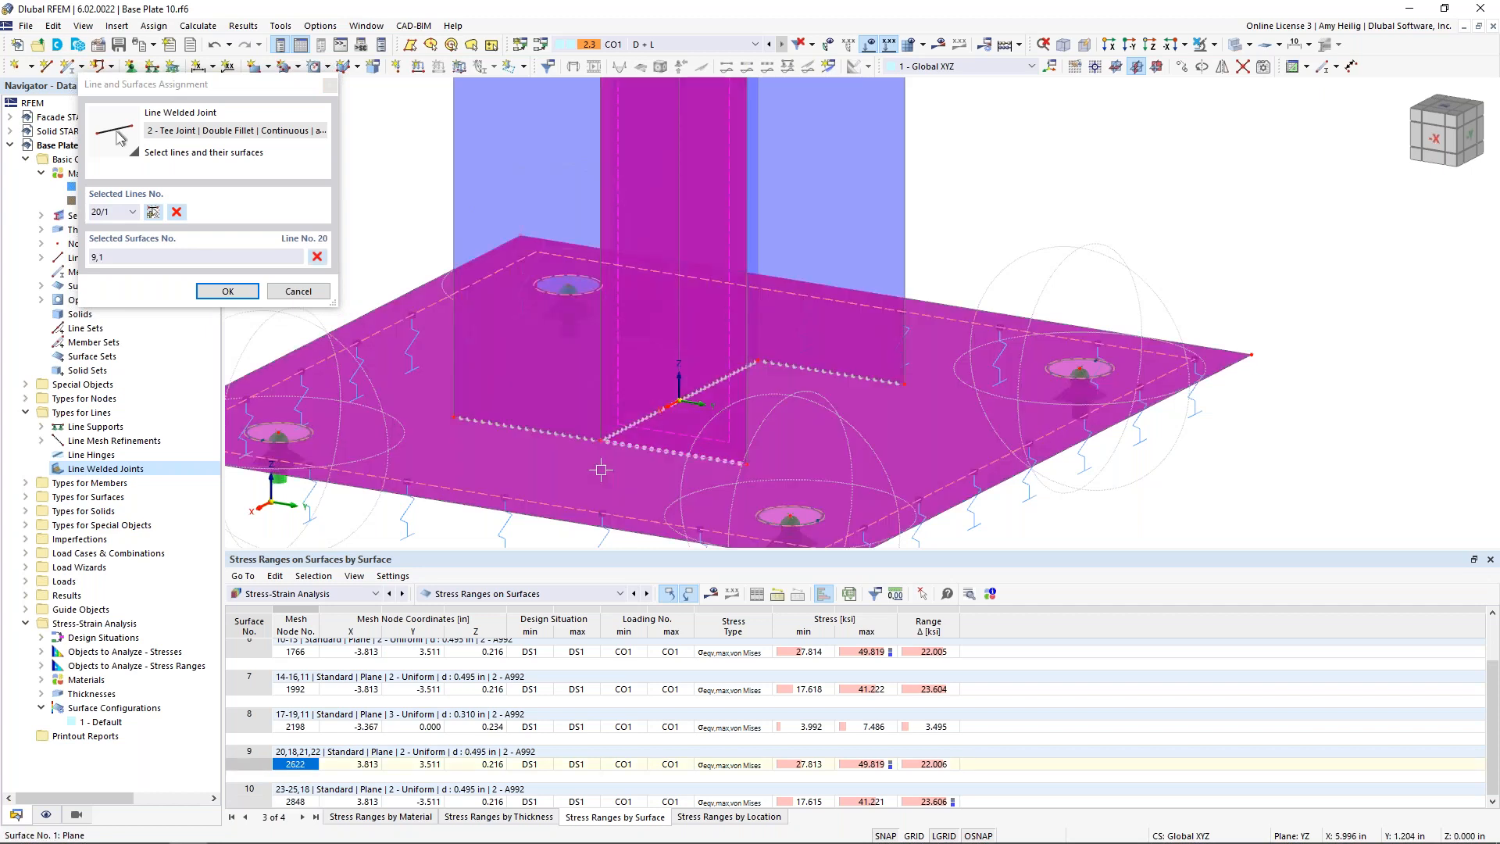
left_click(238, 291)
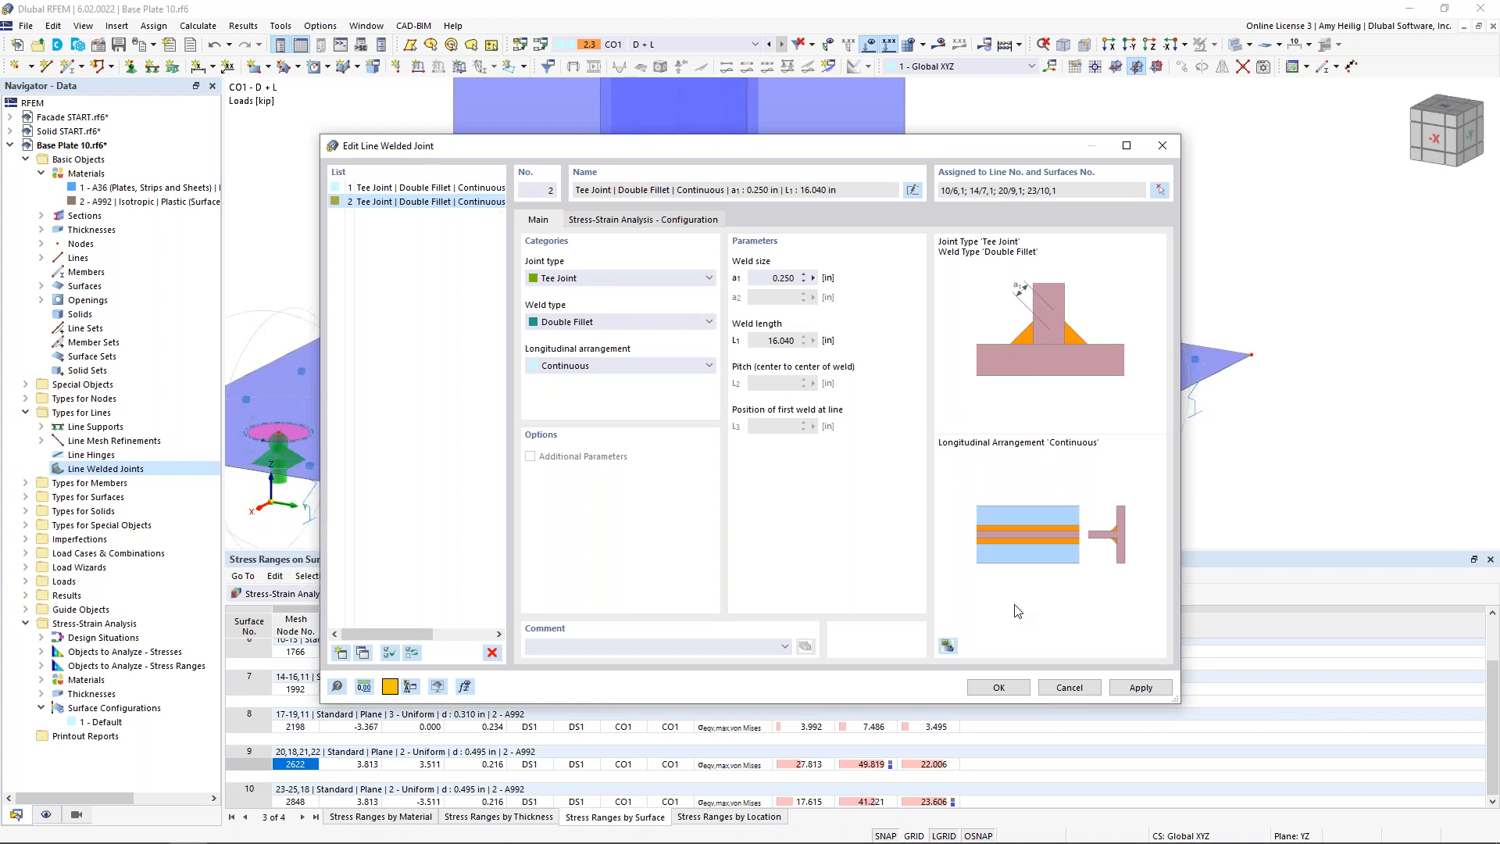
left_click(1002, 689)
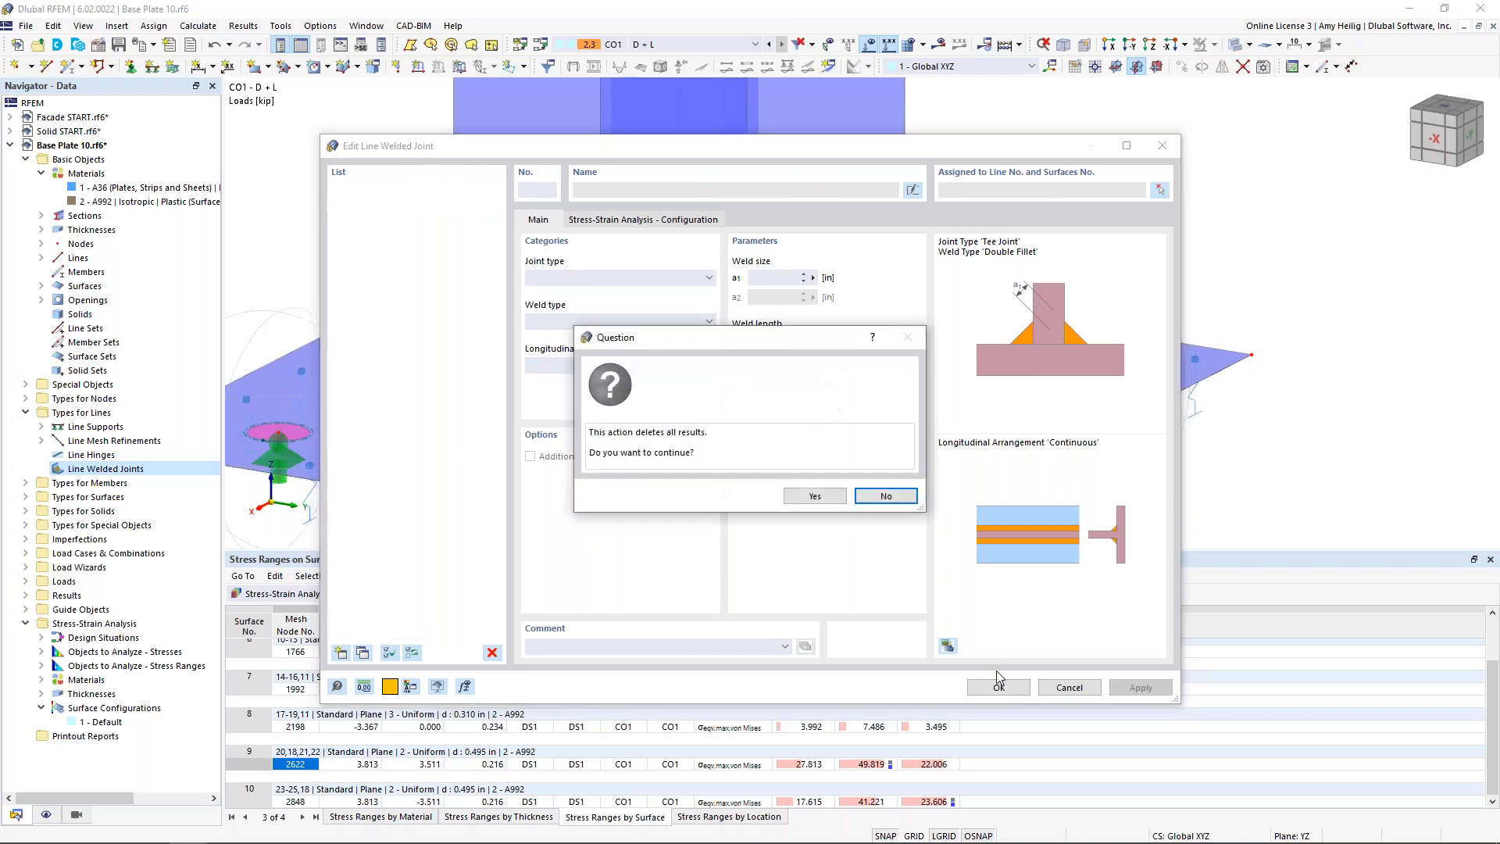
left_click(813, 493)
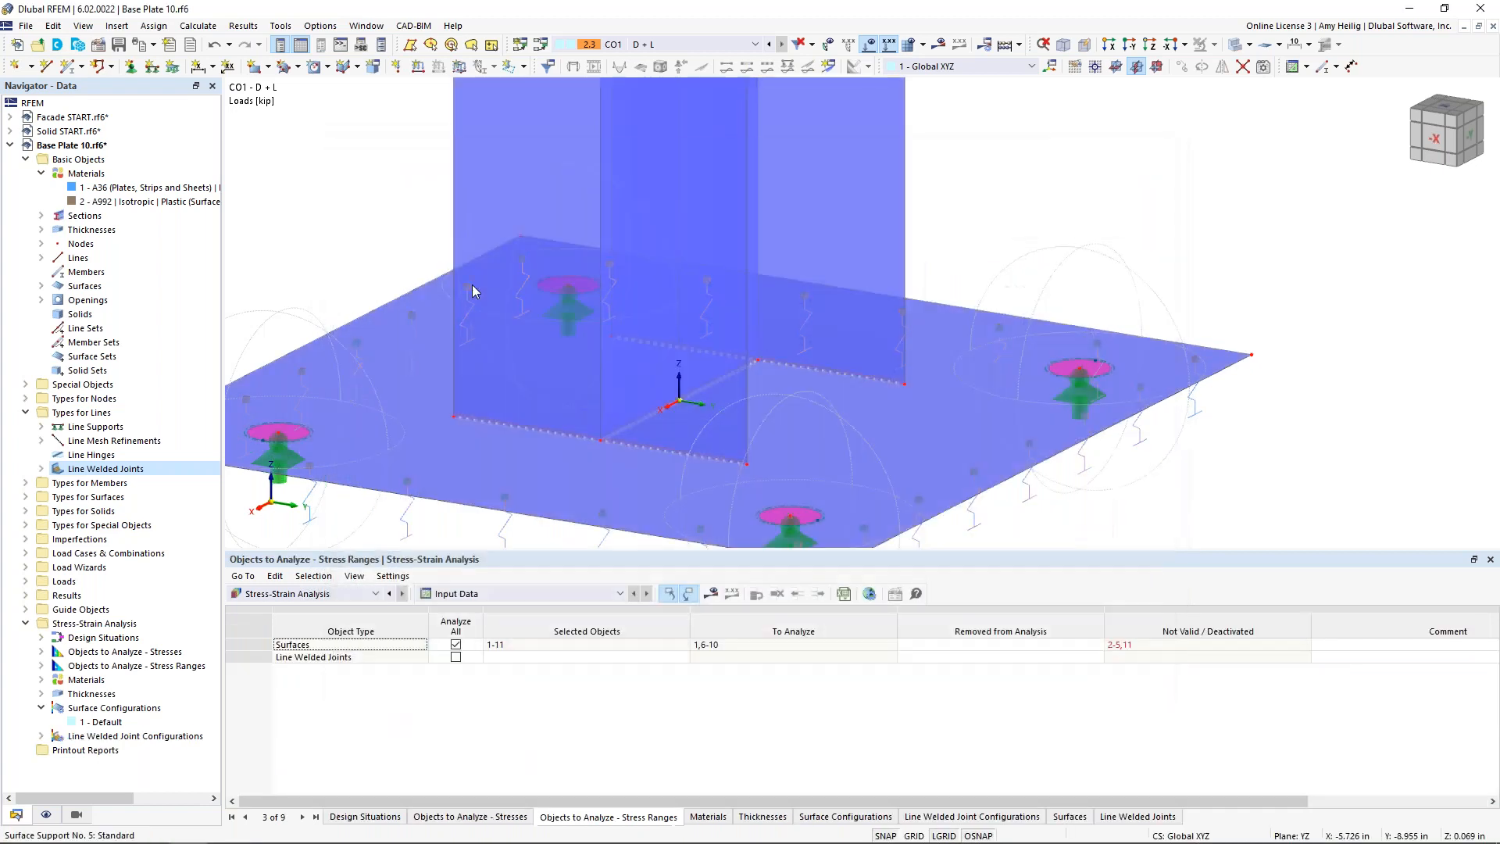
Open the Default line welded joint configuration and review the normal, bending and surface shear stress types.
scroll(475, 290, "down", 3)
middle_click_drag(506, 342, 707, 314, "ctrl")
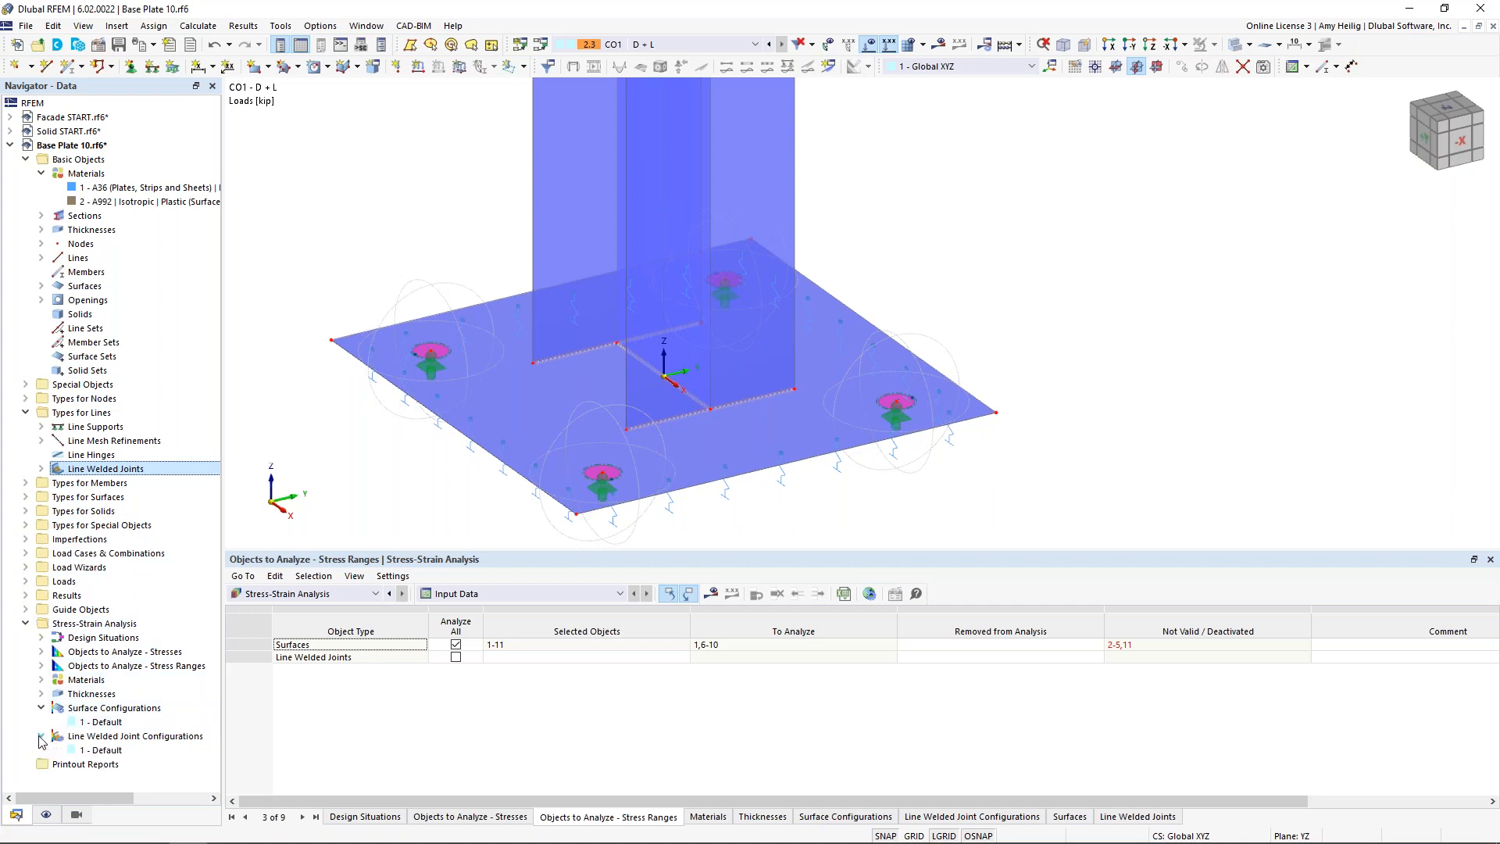
double_click(86, 736)
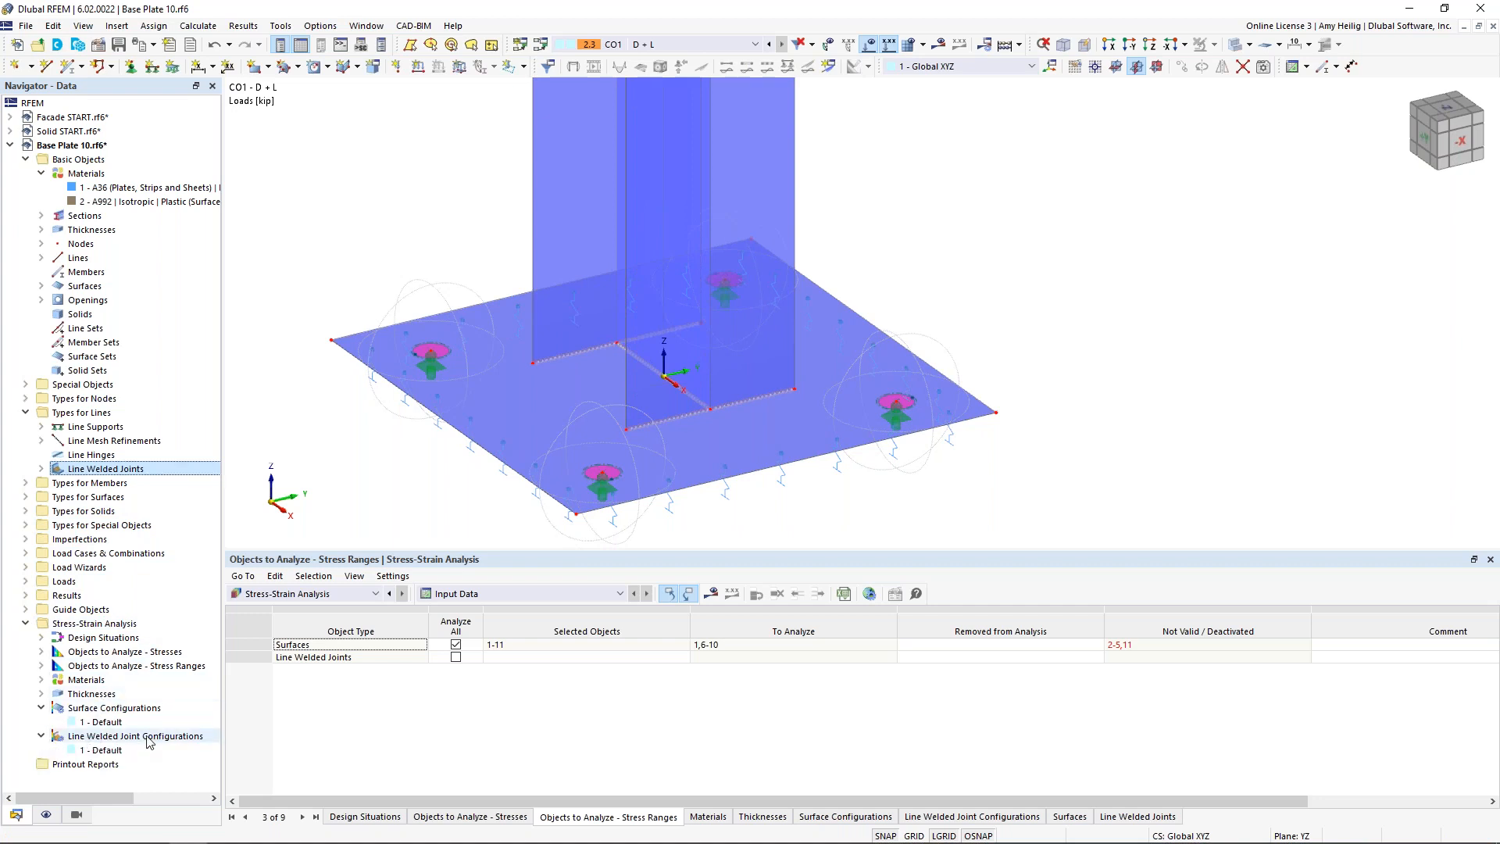
double_click(114, 752)
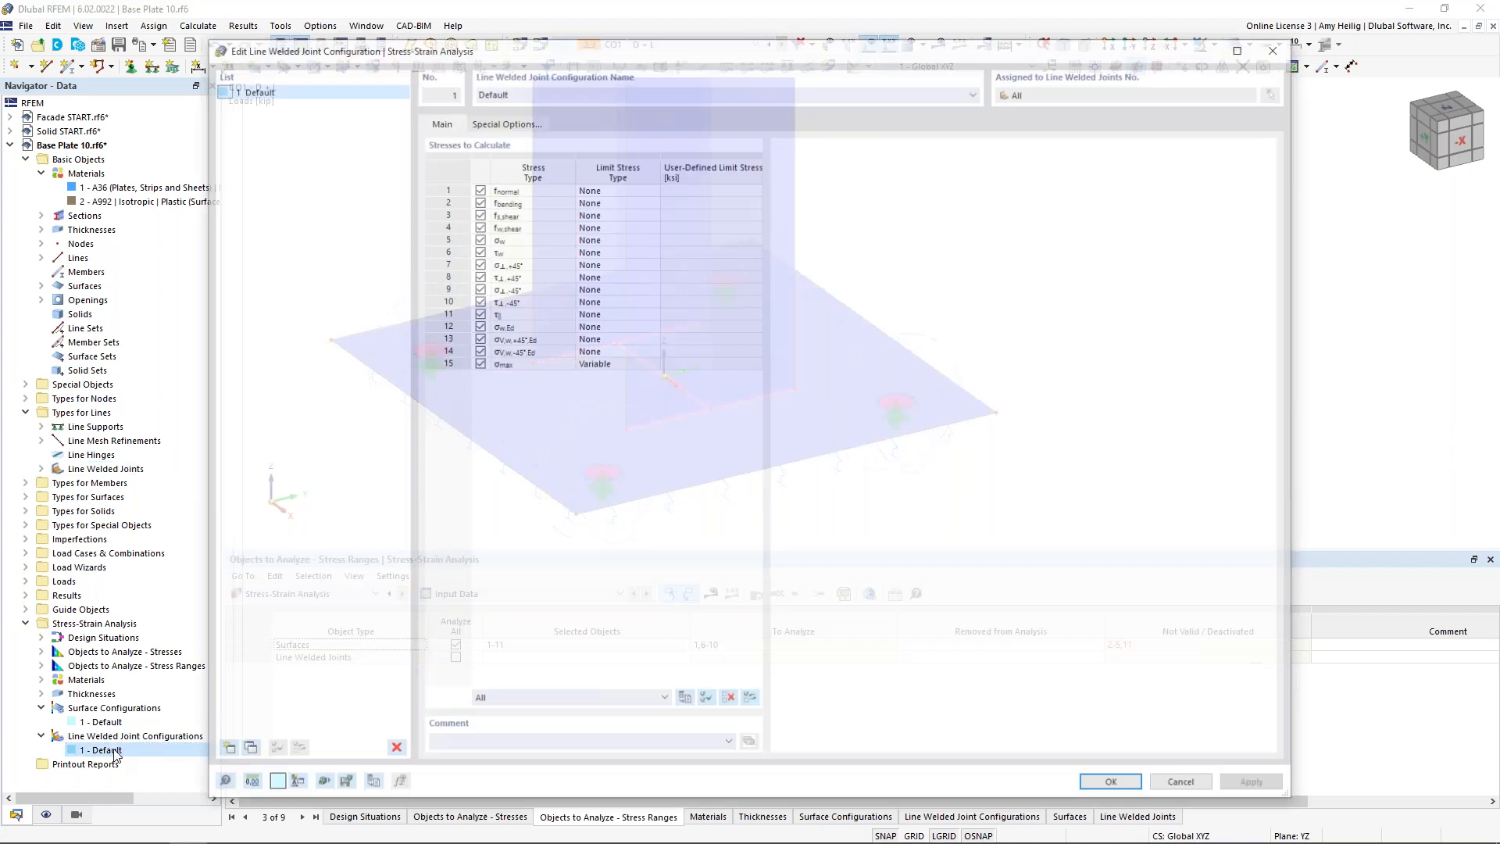
left_click(519, 191)
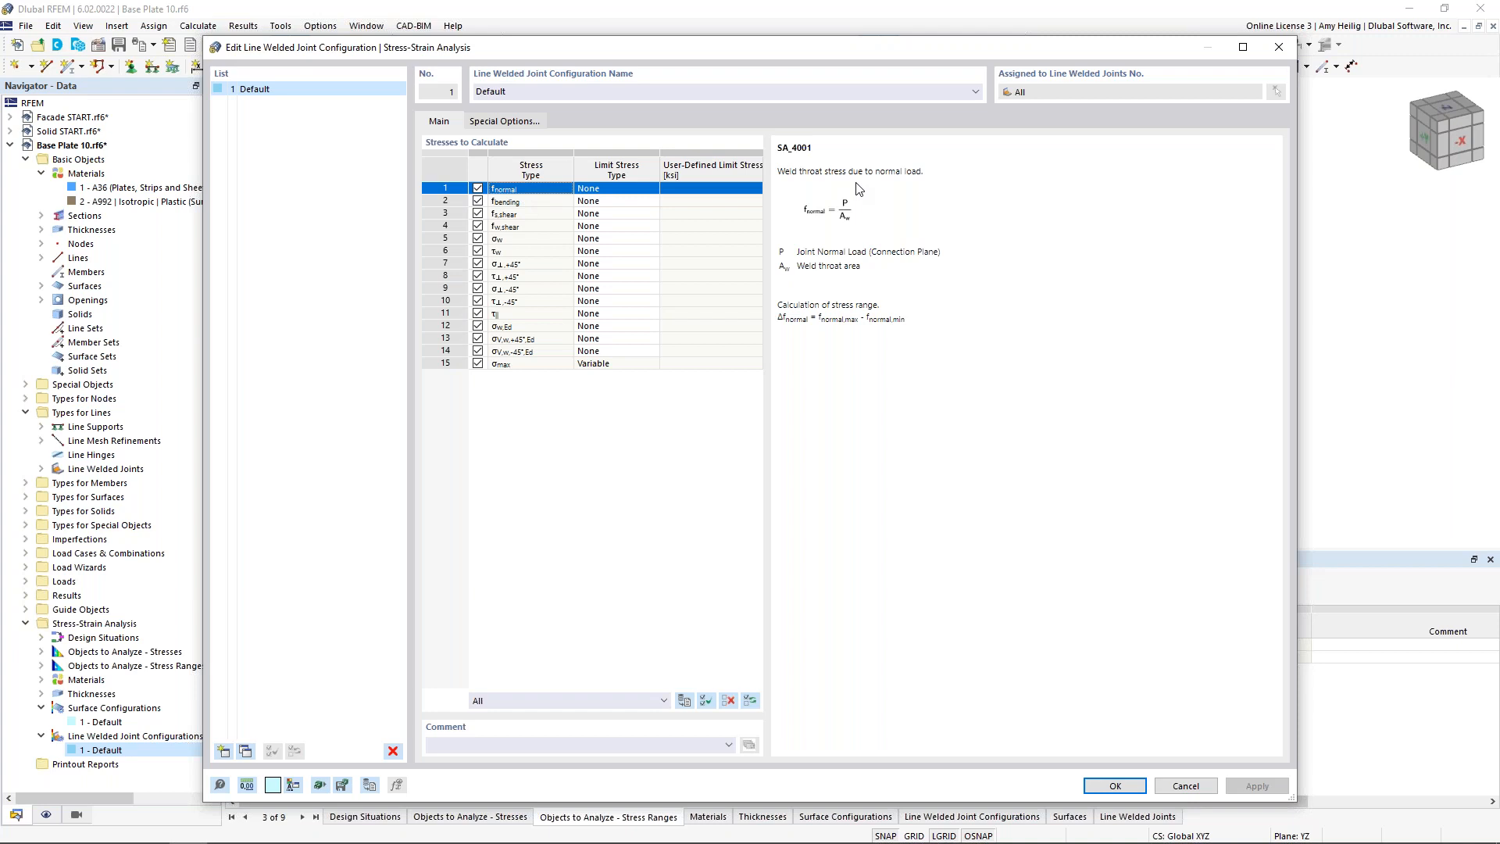
left_click(547, 201)
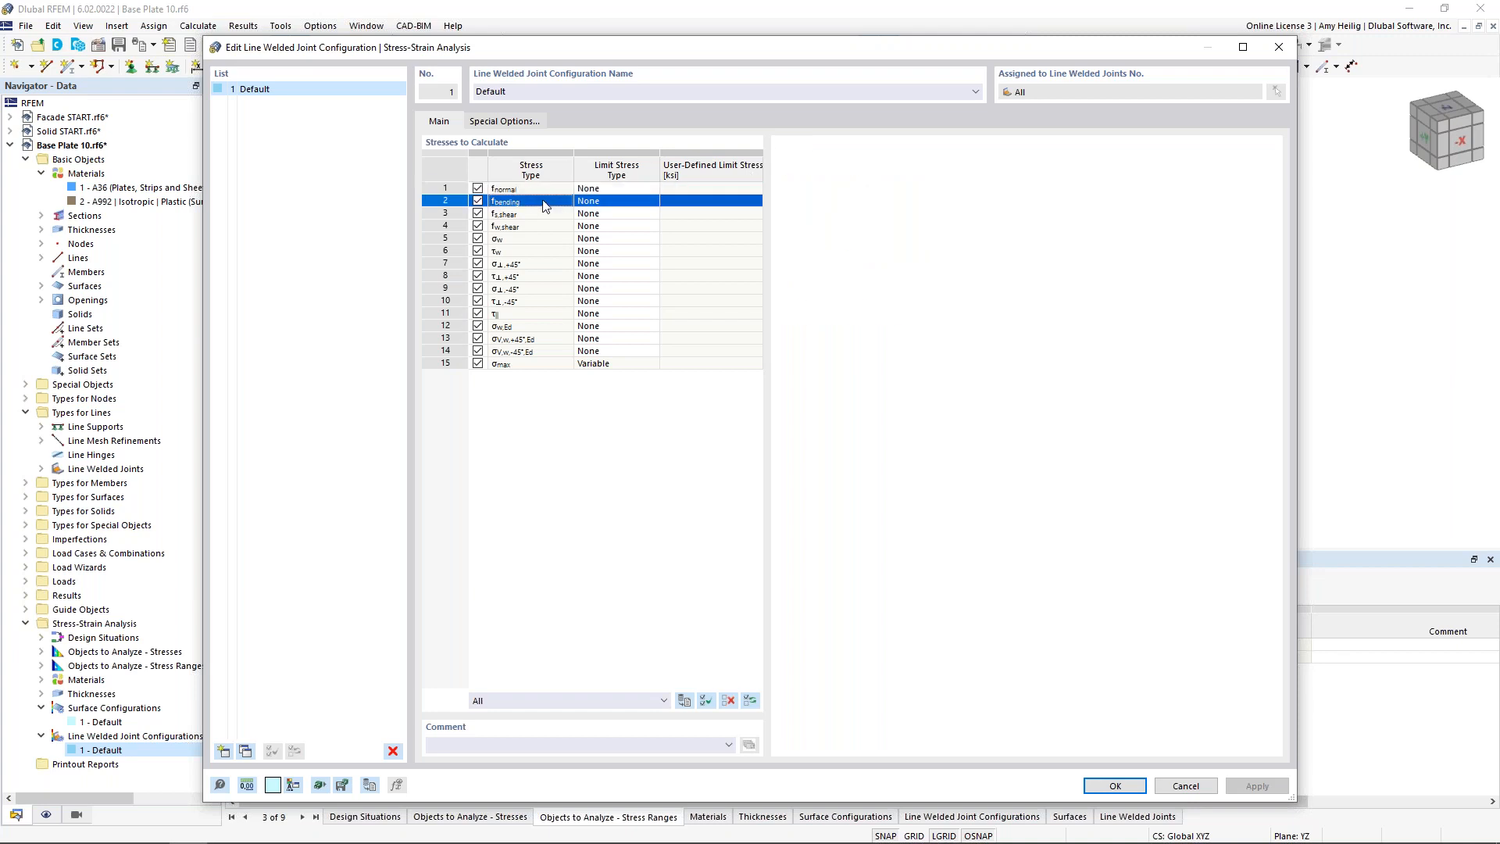
left_click(558, 217)
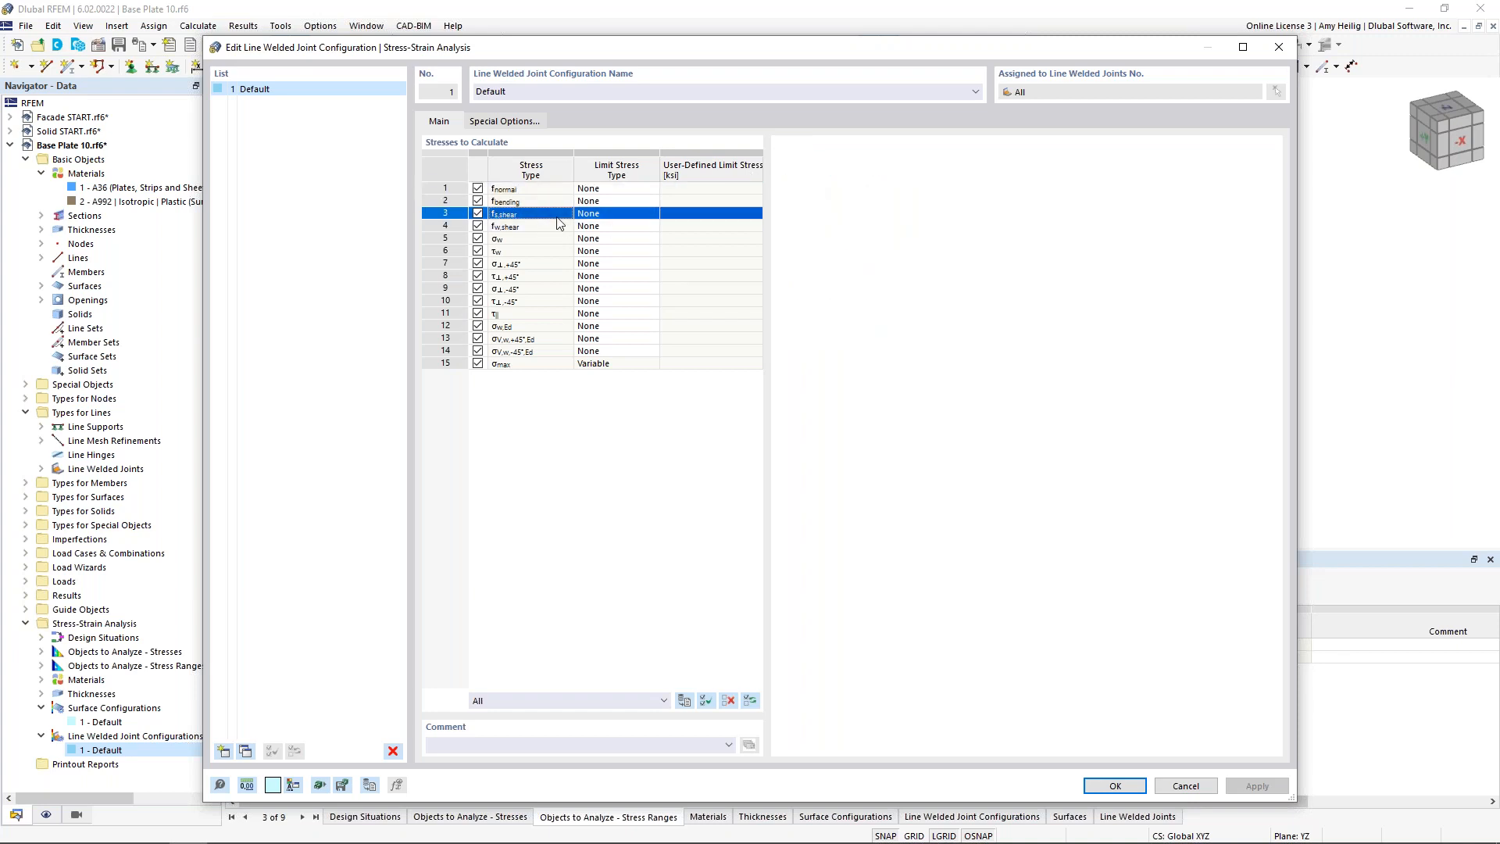
Limit the weld stresses to calculate to f normal, f bending, f s,shear, f w,shear and σ w,Ed.
left_click(728, 700)
left_click(477, 189)
left_click(477, 201)
left_click(478, 213)
left_click(477, 226)
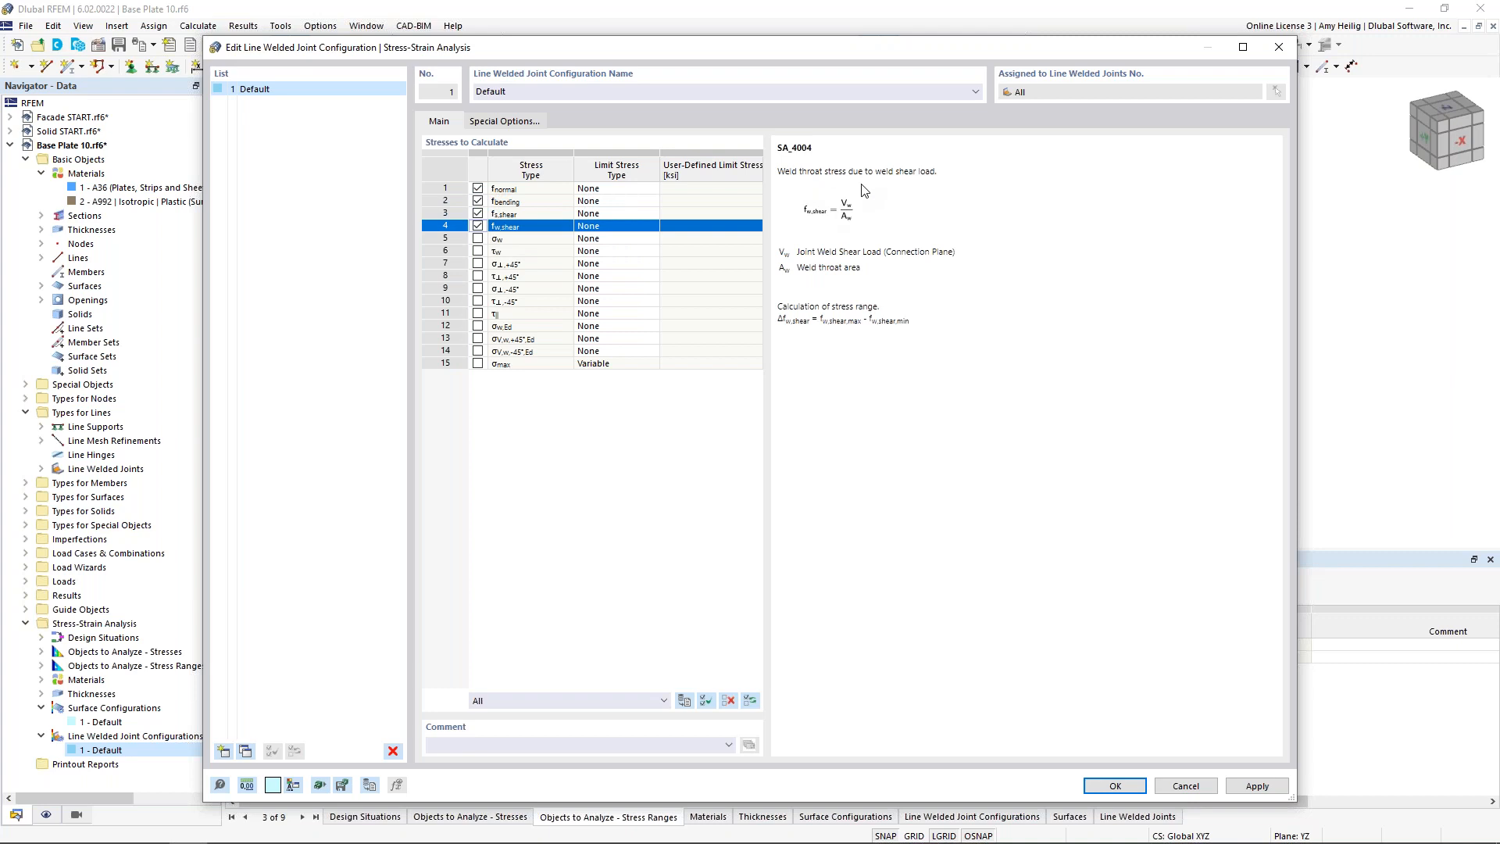
left_click(477, 325)
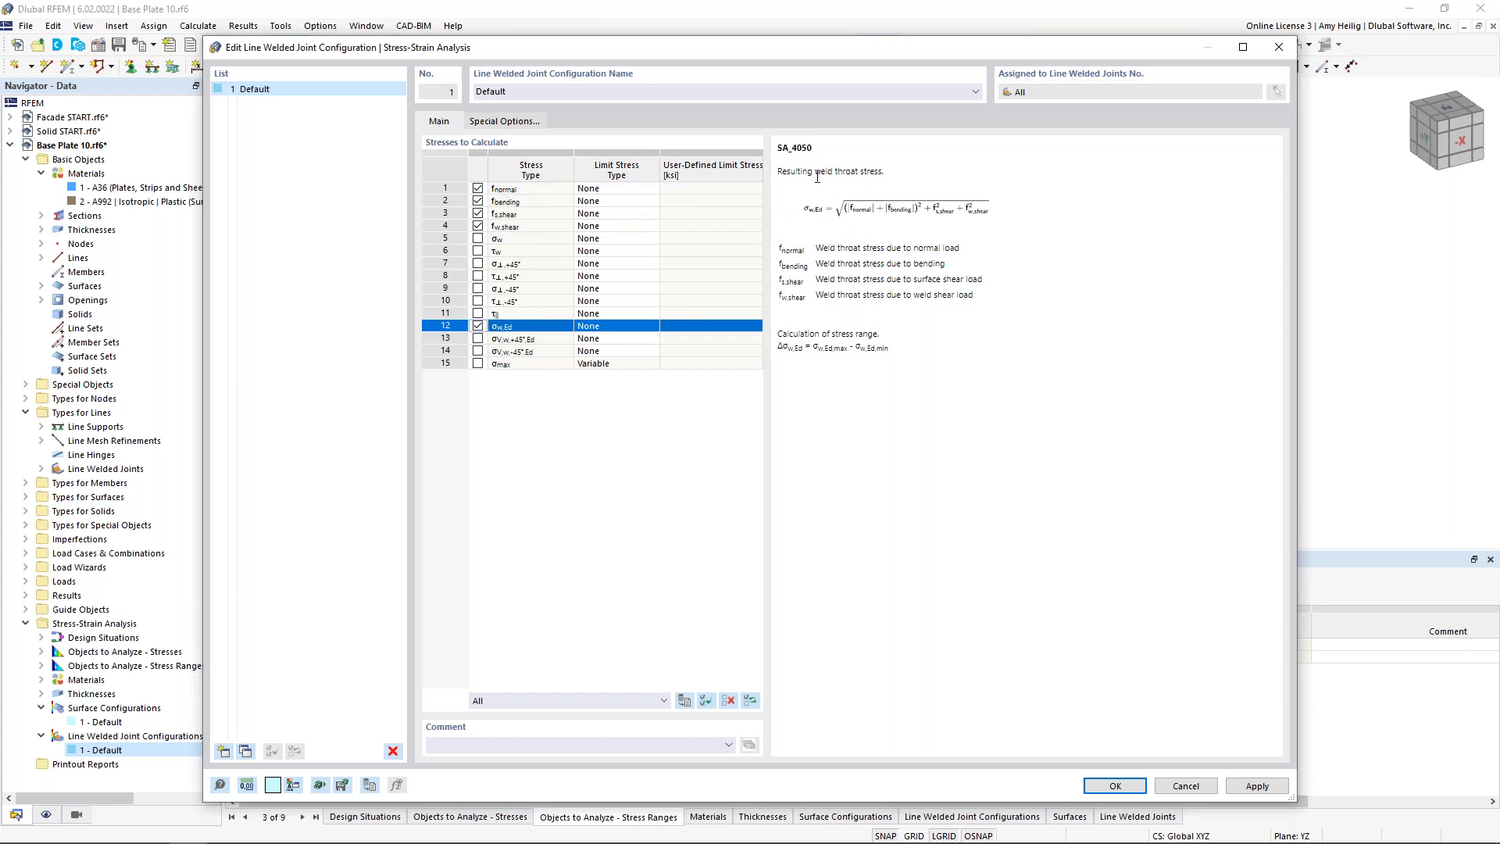
Set smoothing to None for the joint's weld shear, surface shear, normal and bending loads.
left_click(523, 125)
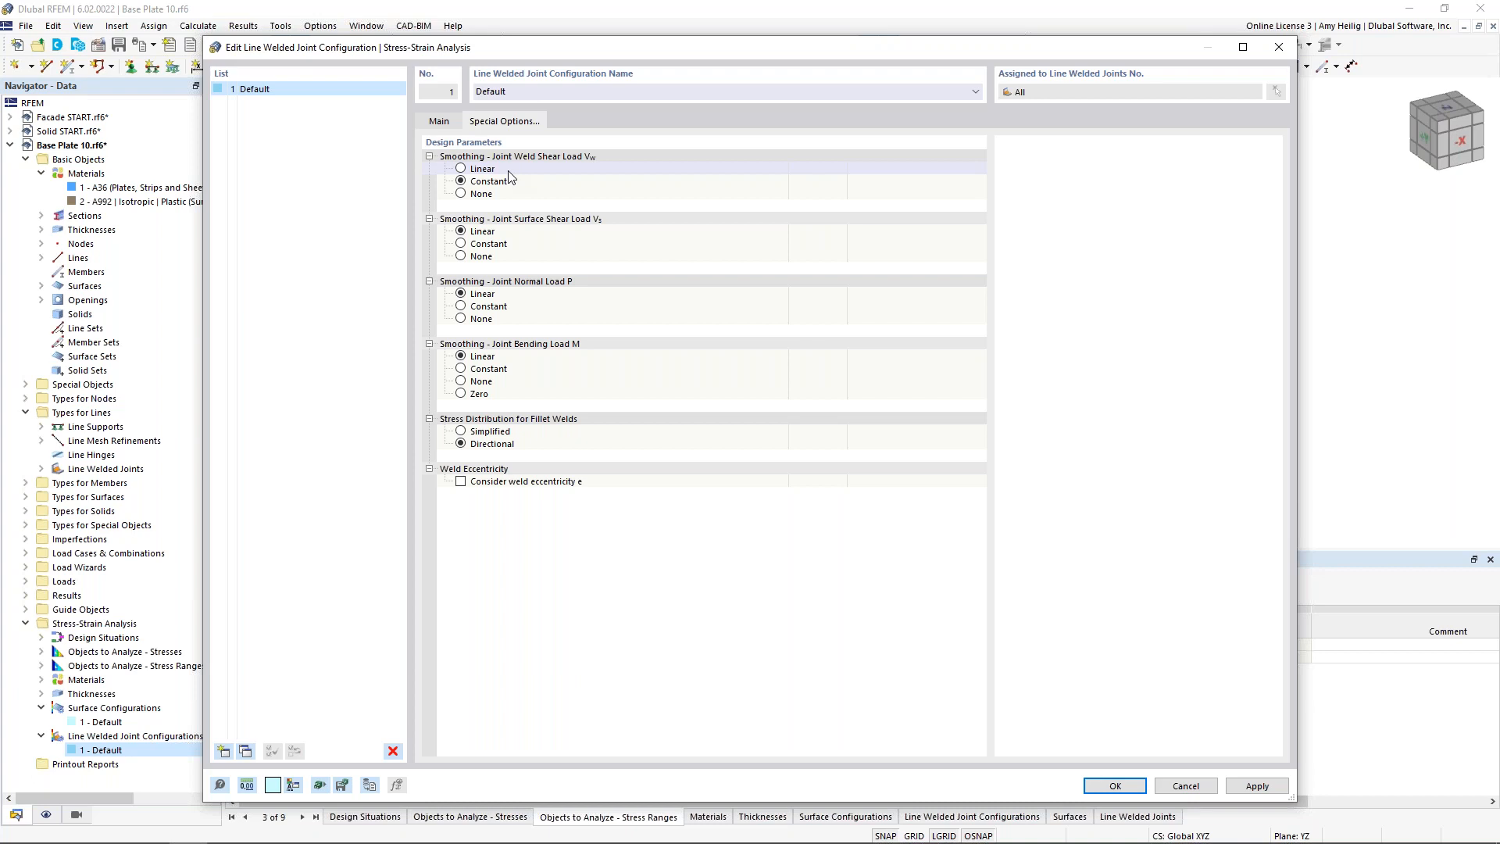
left_click(462, 194)
left_click(463, 257)
left_click(462, 318)
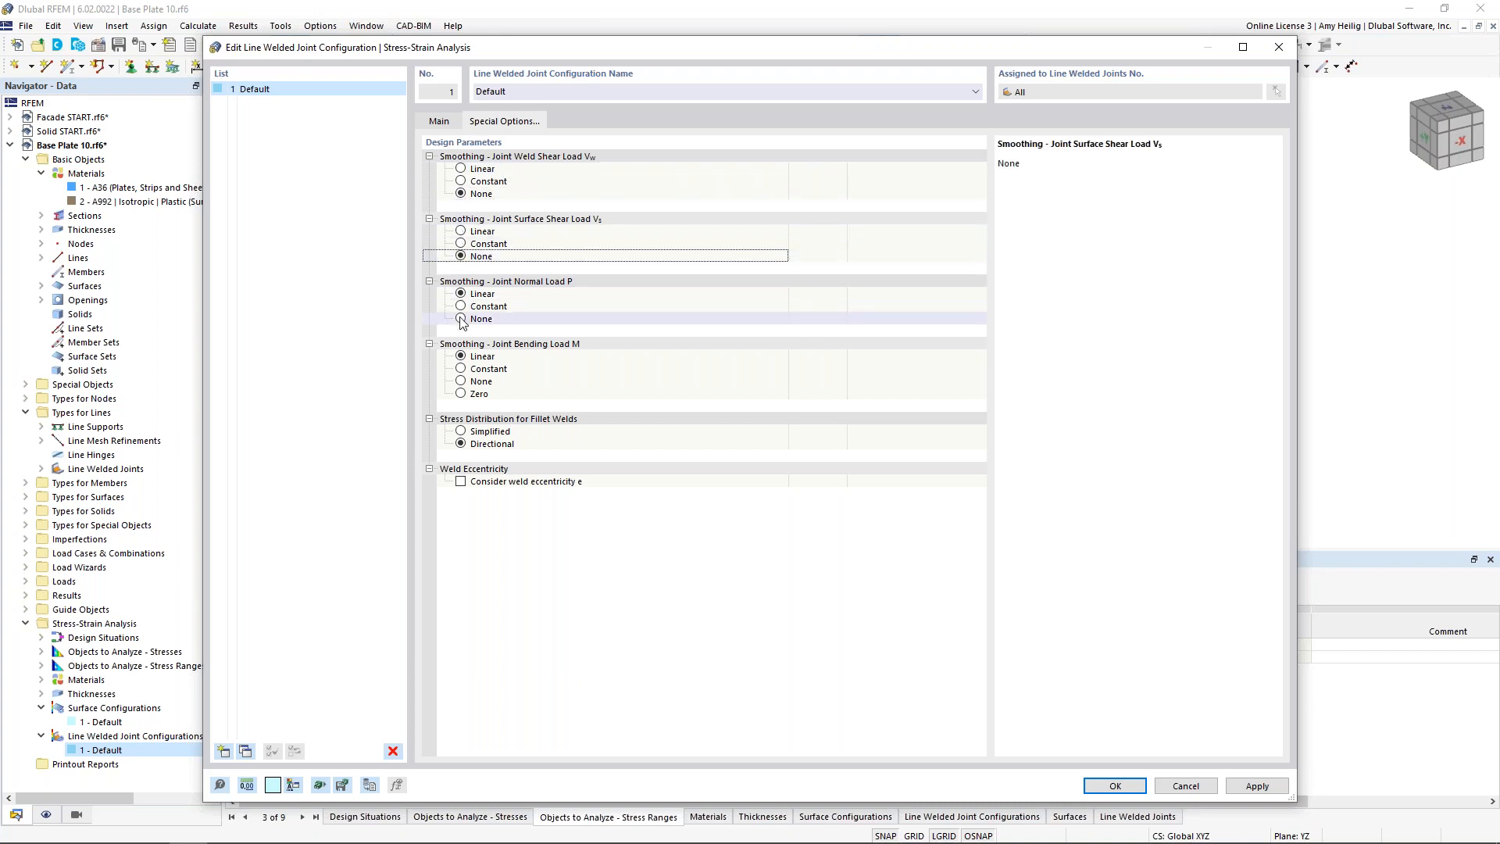
left_click(462, 382)
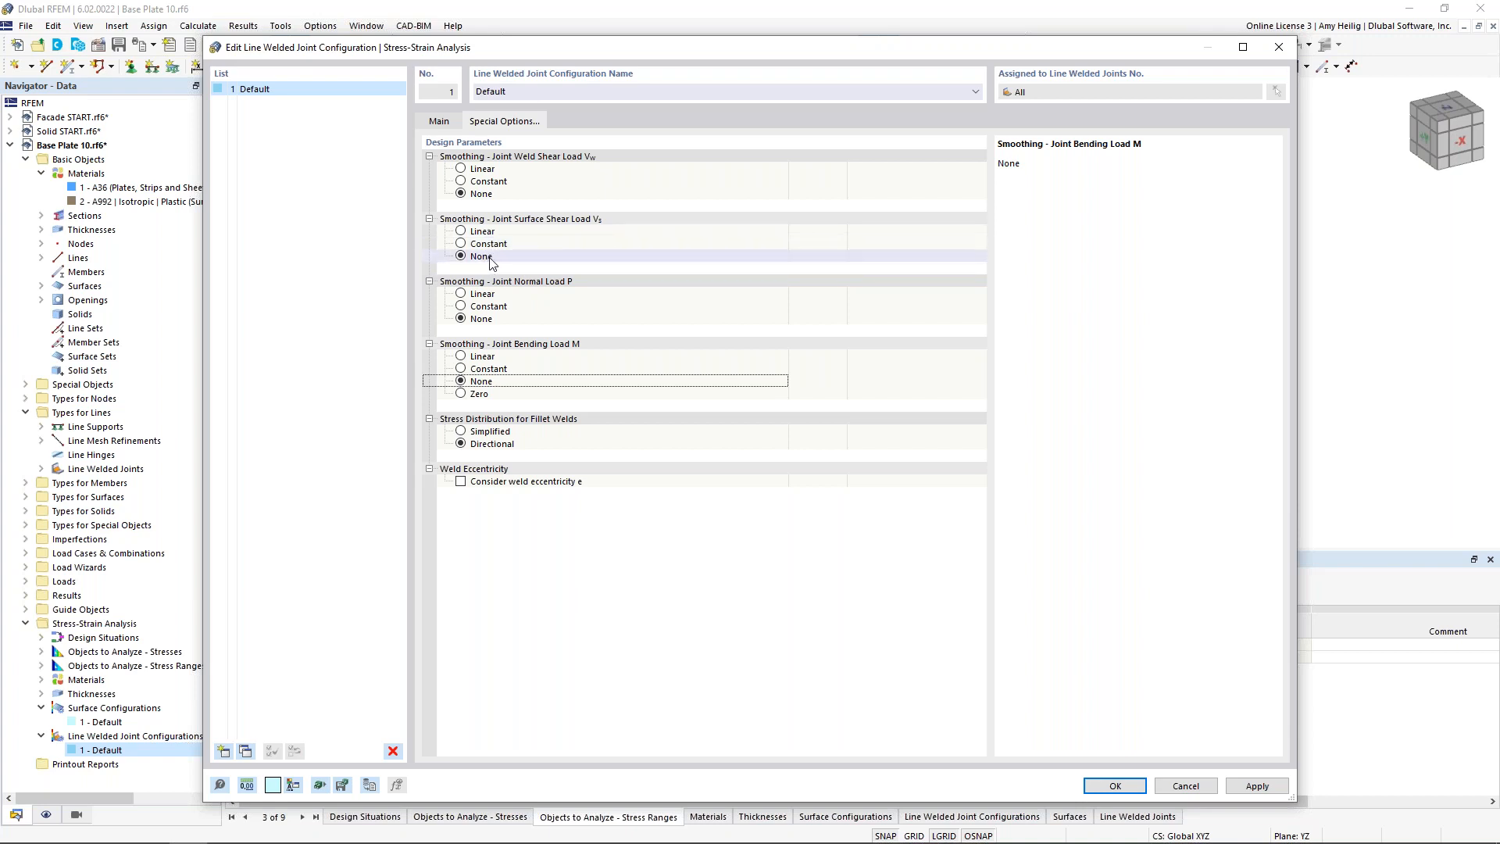
Set the stress distribution for fillet welds to Simplified and enable consideration of weld eccentricity e.
left_click(461, 431)
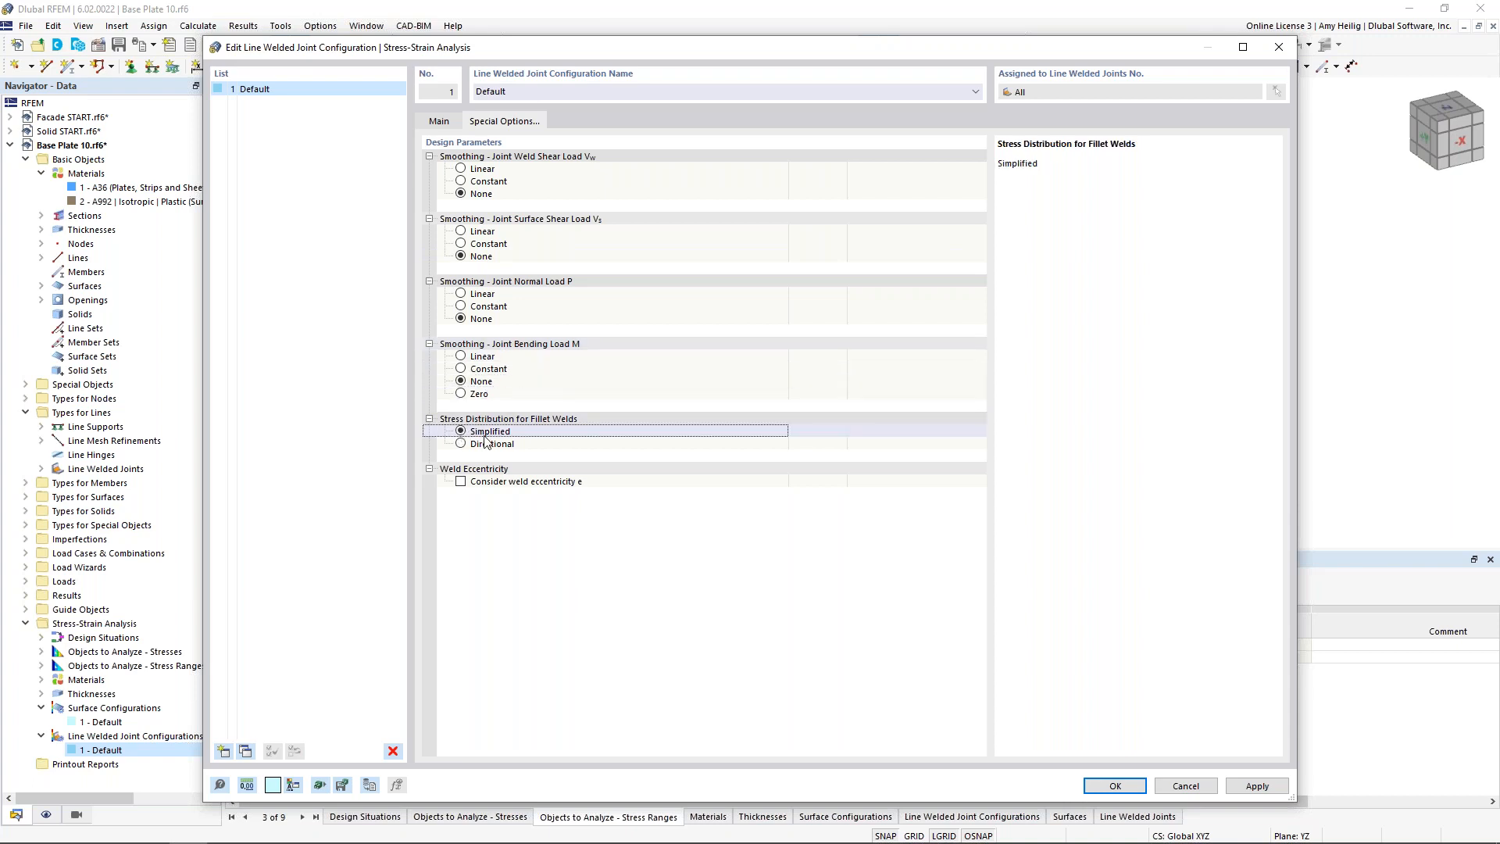
left_click(461, 481)
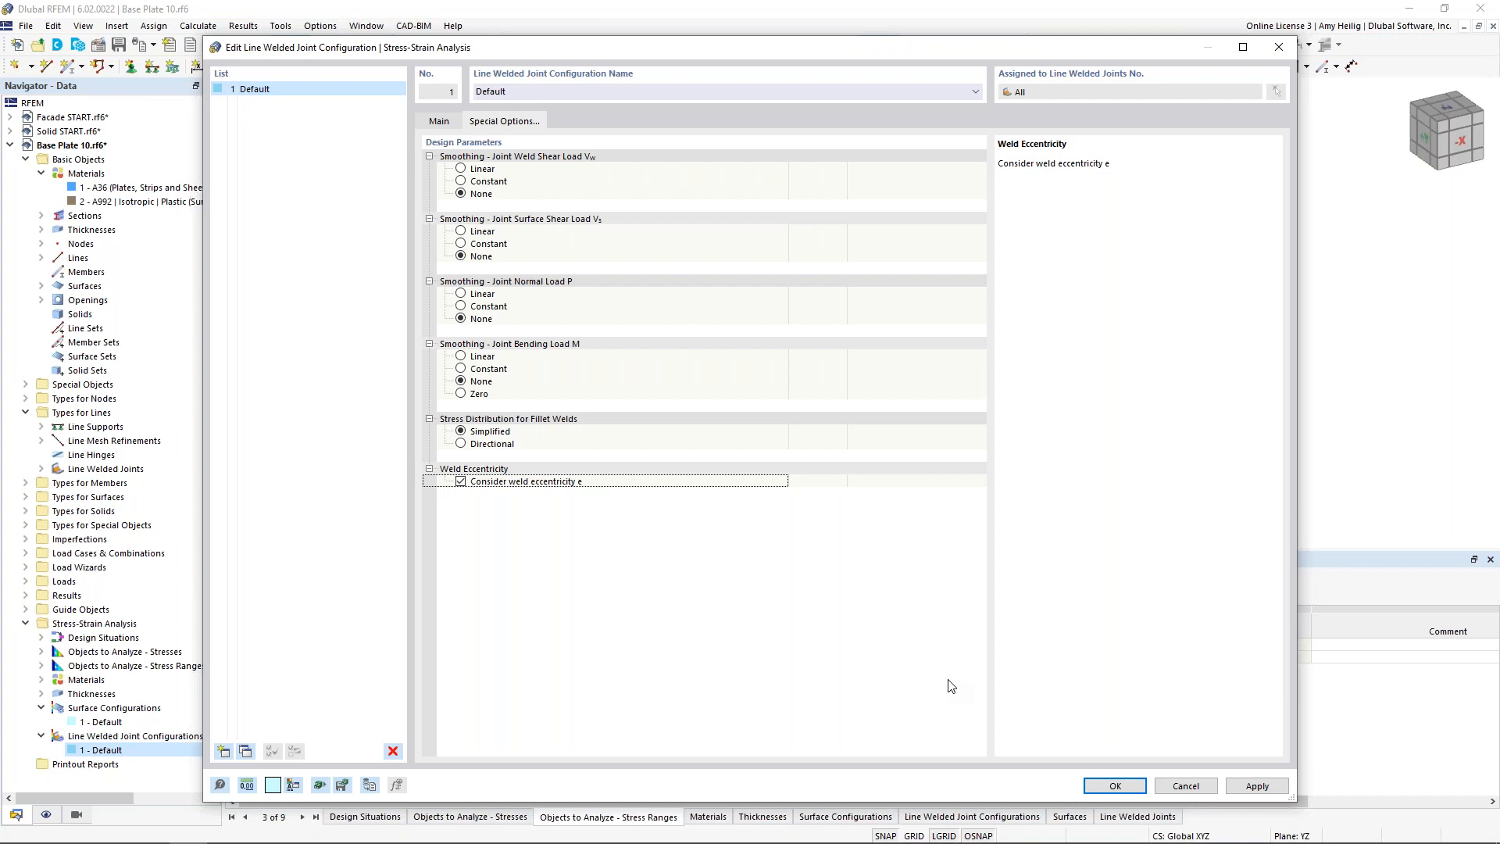
left_click(445, 123)
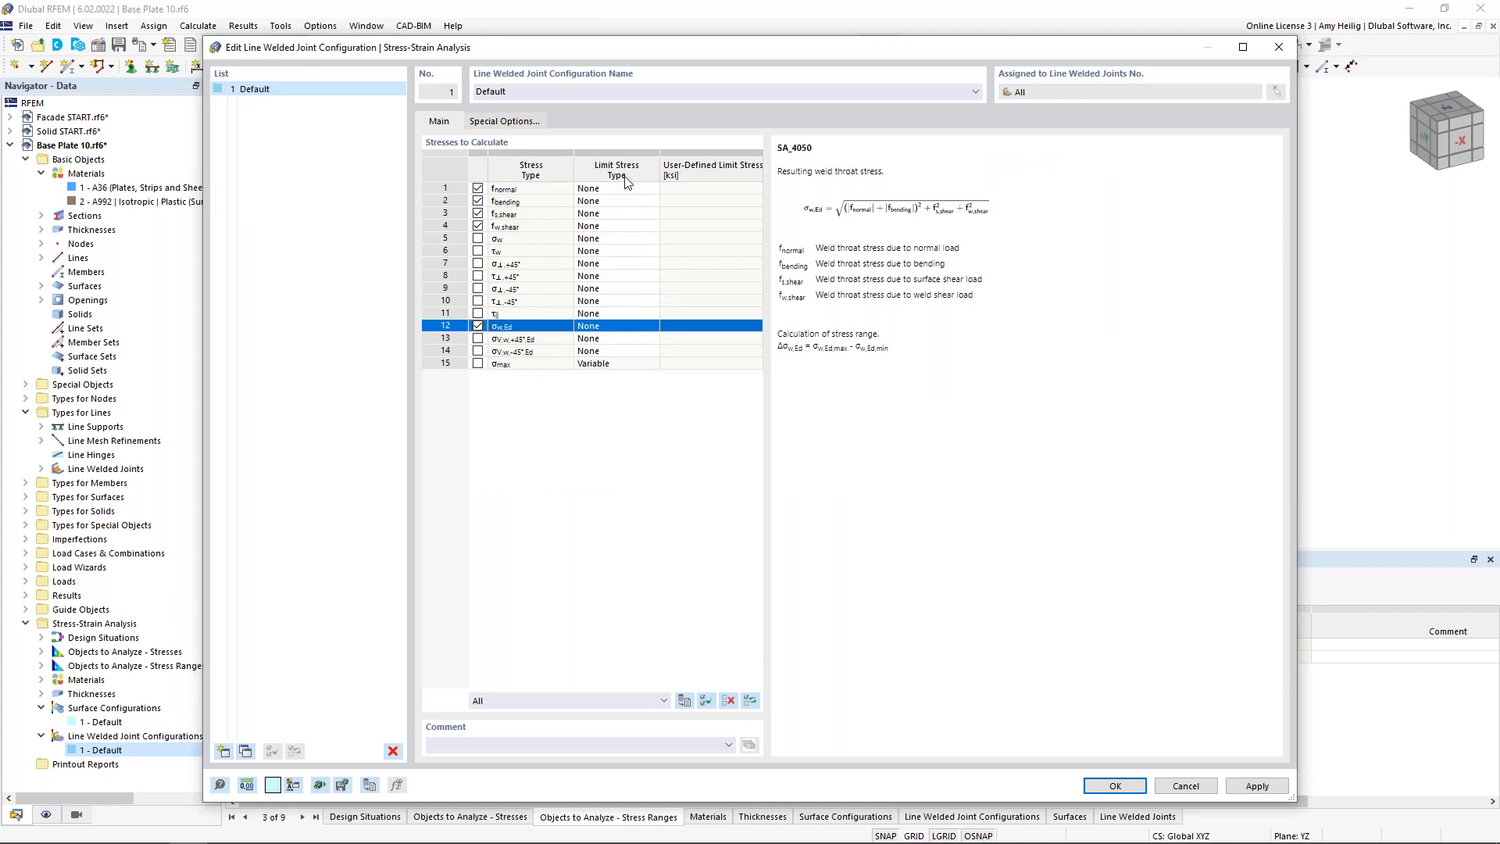
Set the limit stress type of σ w,Ed to User with a limit of 57 ksi and accept the joint configuration.
left_click(650, 327)
left_click(651, 328)
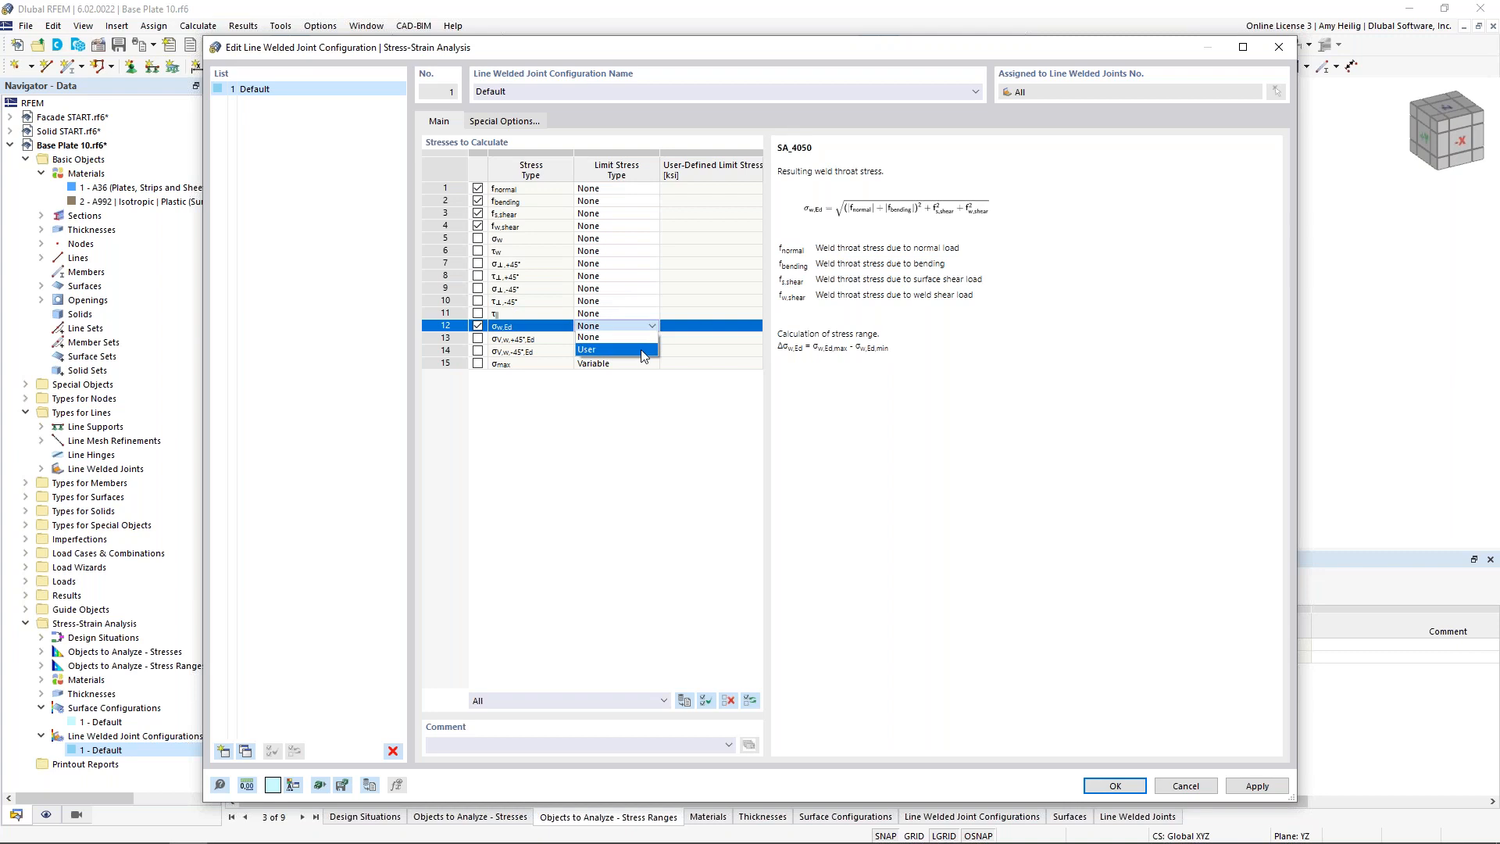
left_click(643, 349)
left_click(686, 329)
left_click(686, 329)
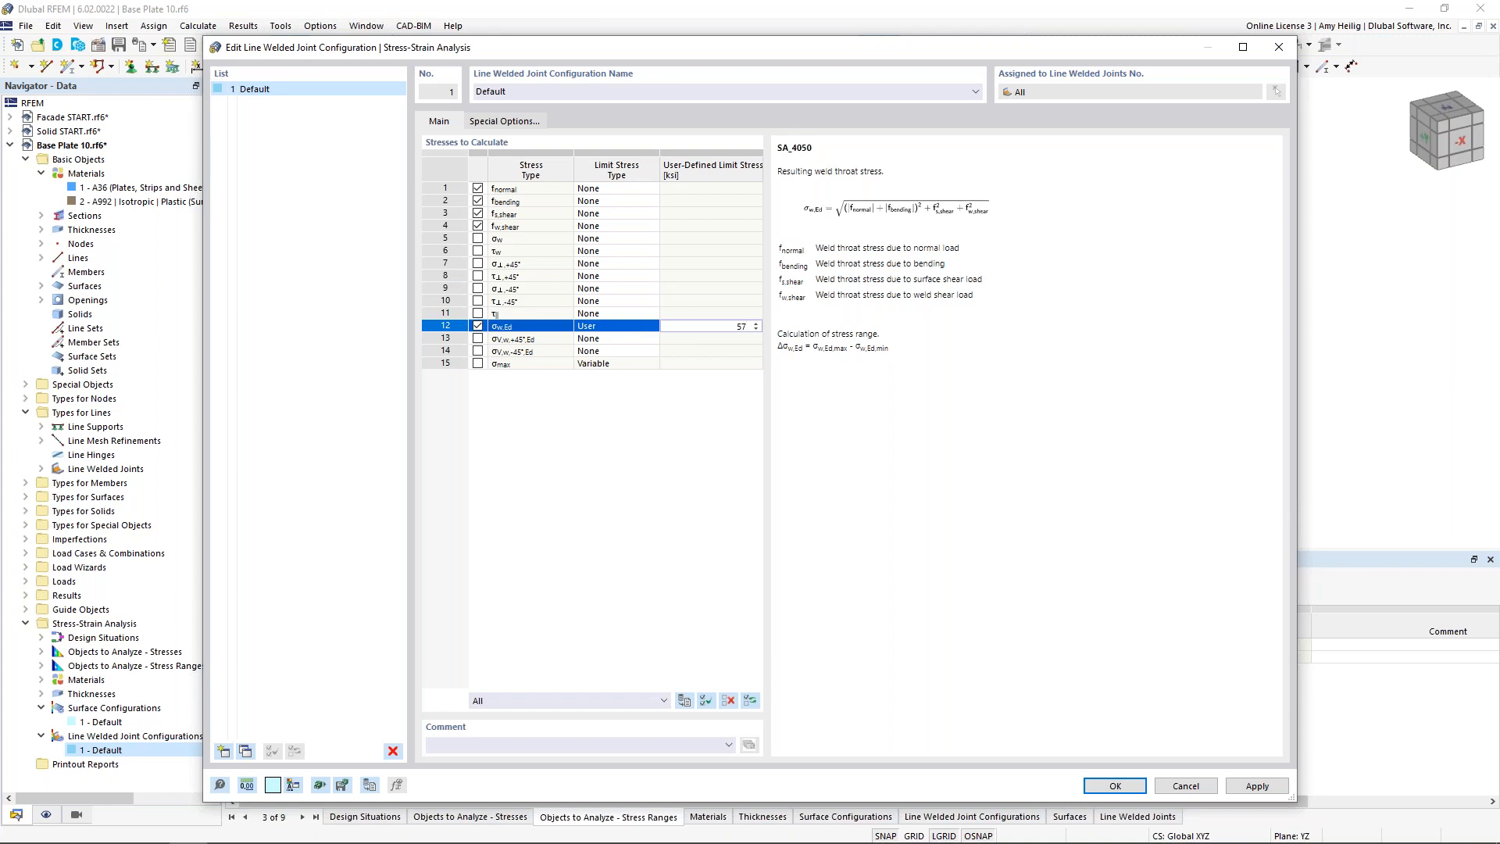
type("57")
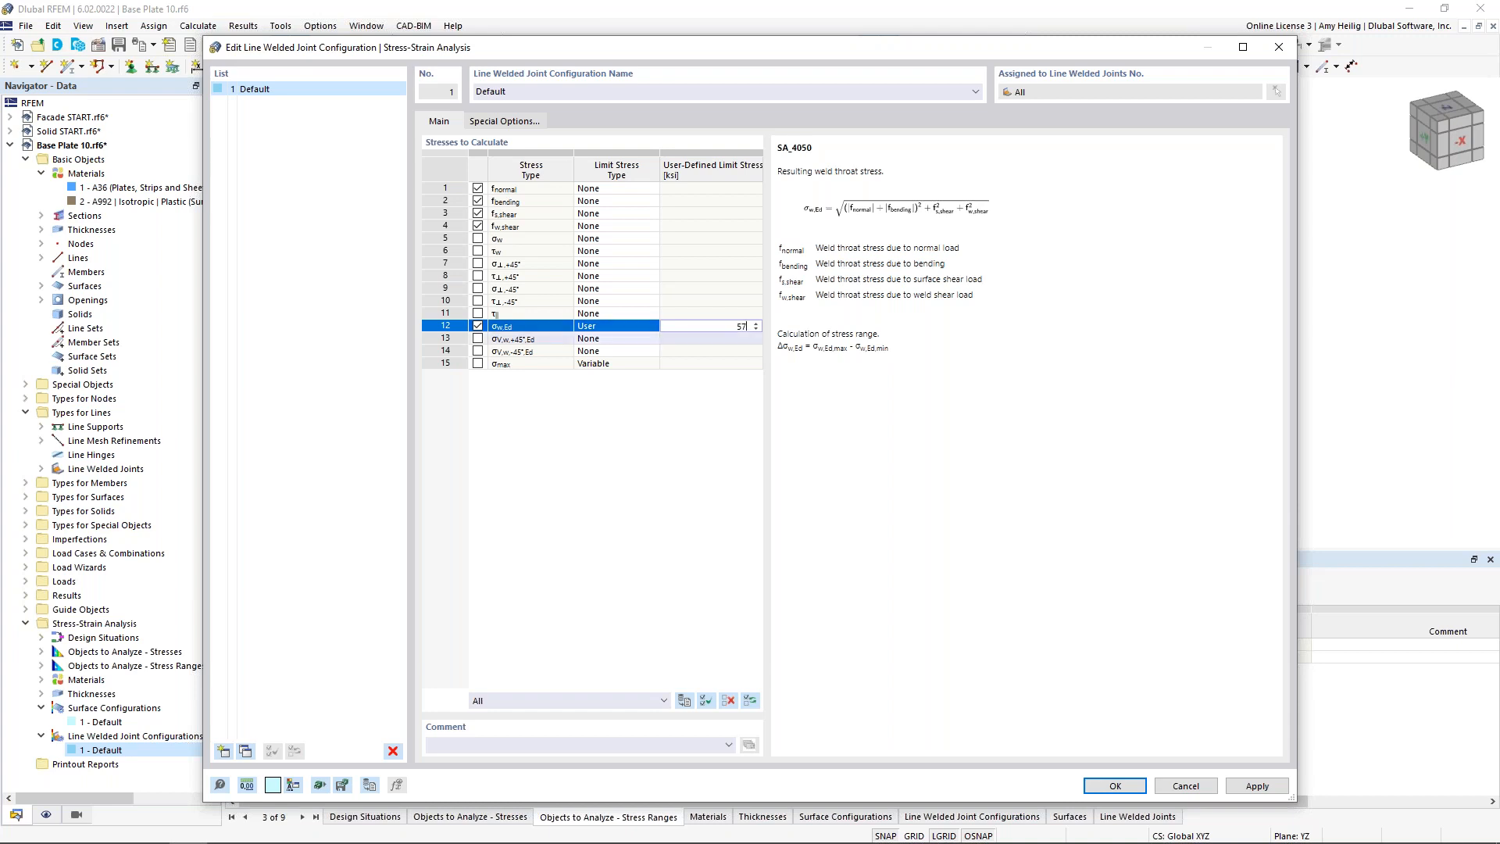
left_click(716, 400)
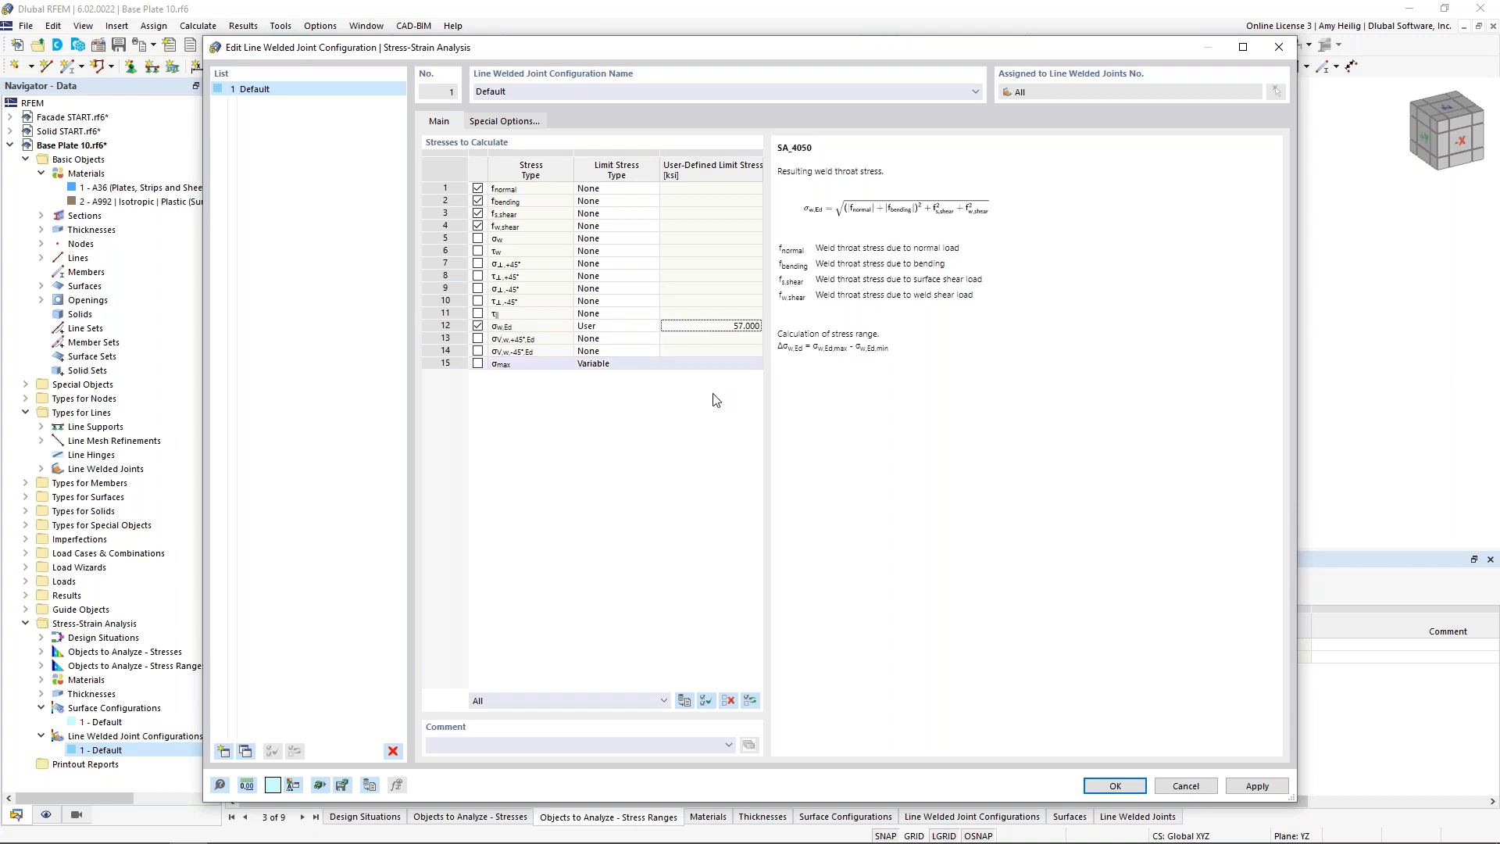
left_click(1115, 786)
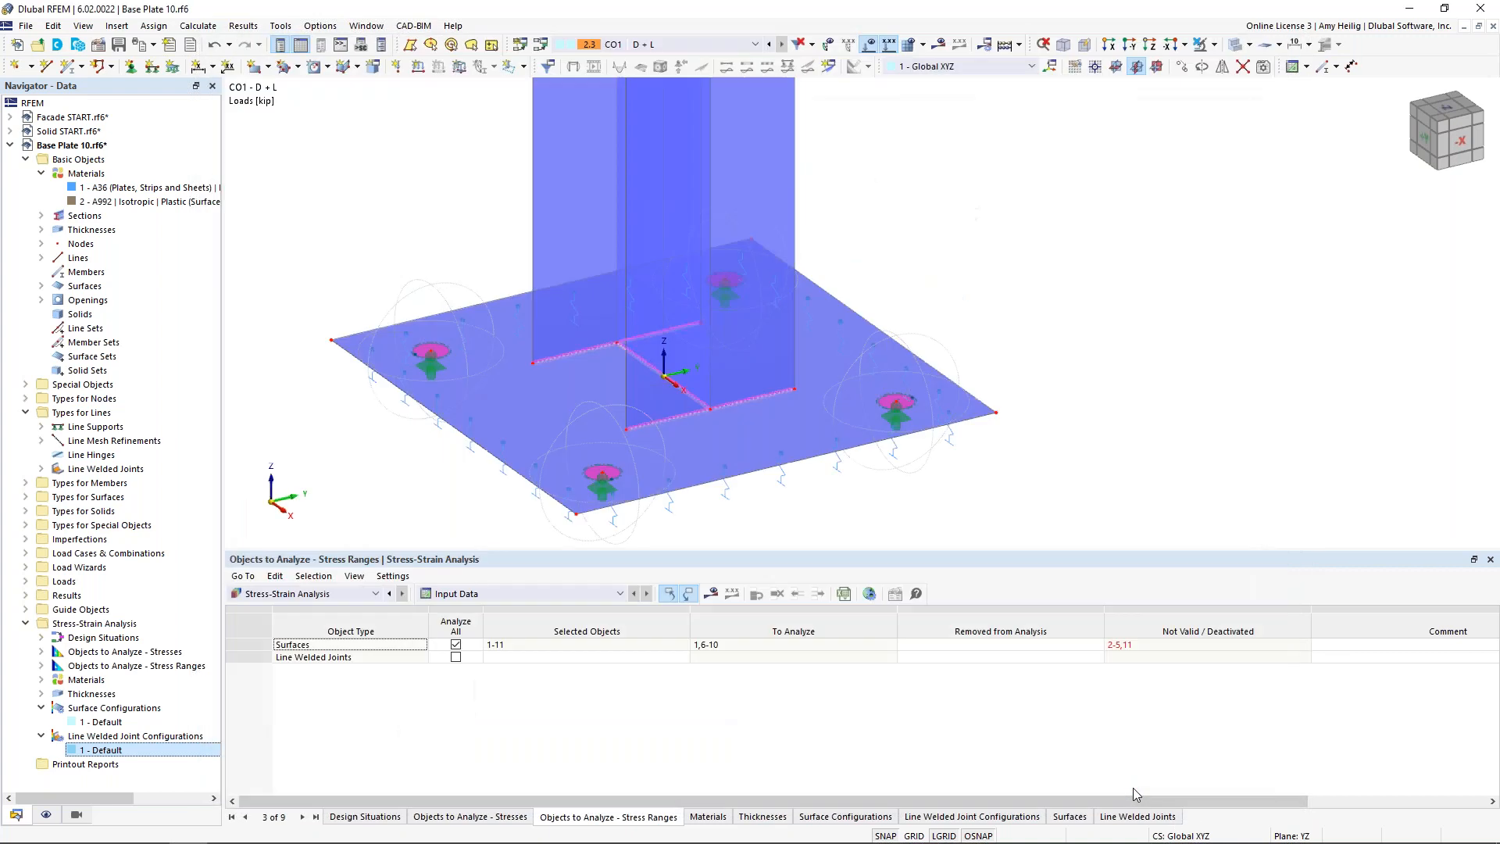
Check that all line welded joints are included in the stress analysis, and calculate and display the stress-strain results.
left_click(279, 596)
left_click(280, 596)
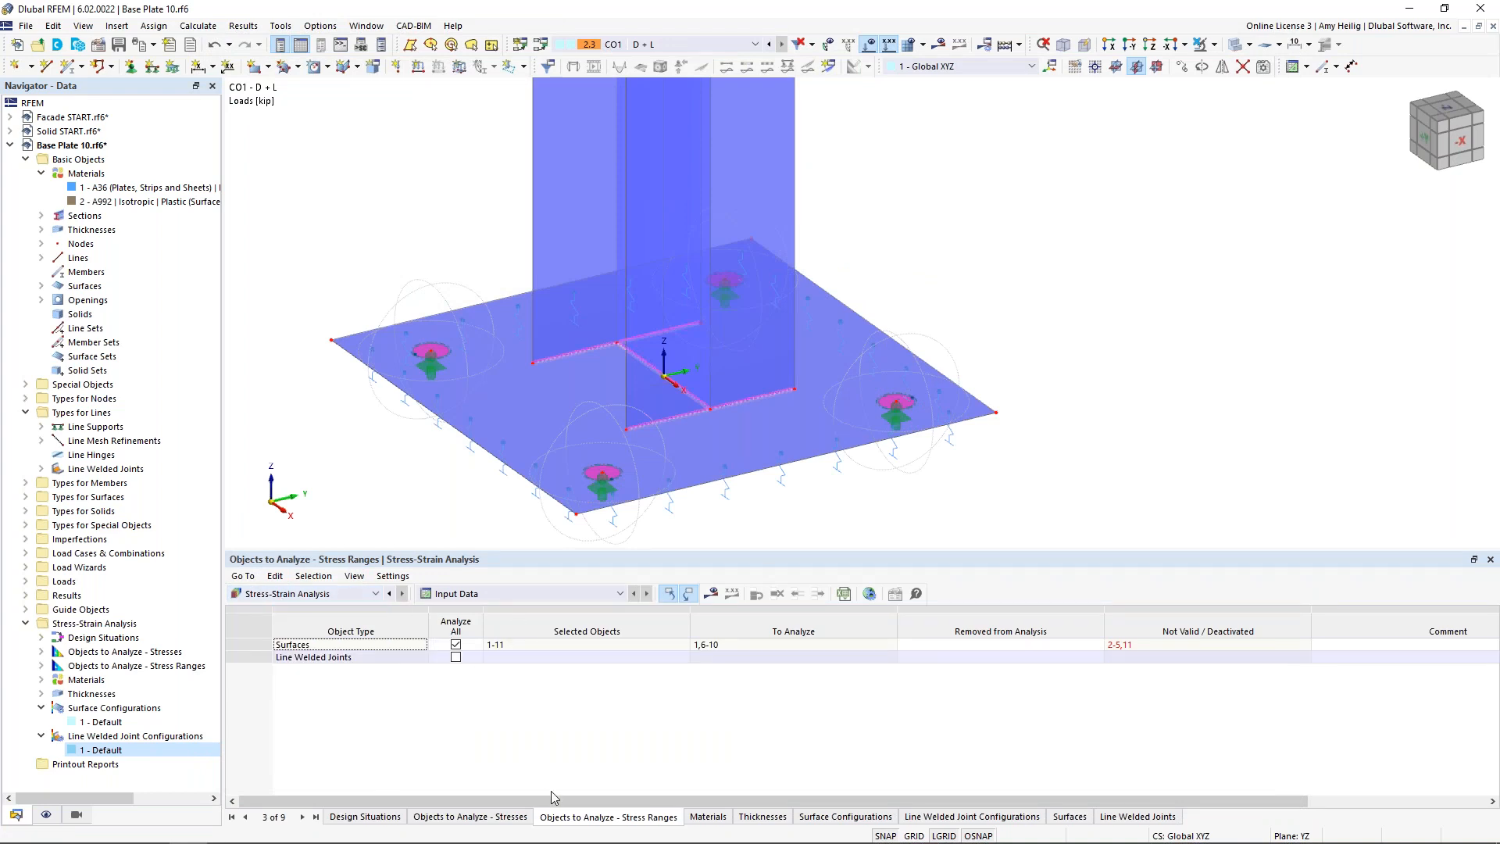
left_click(503, 817)
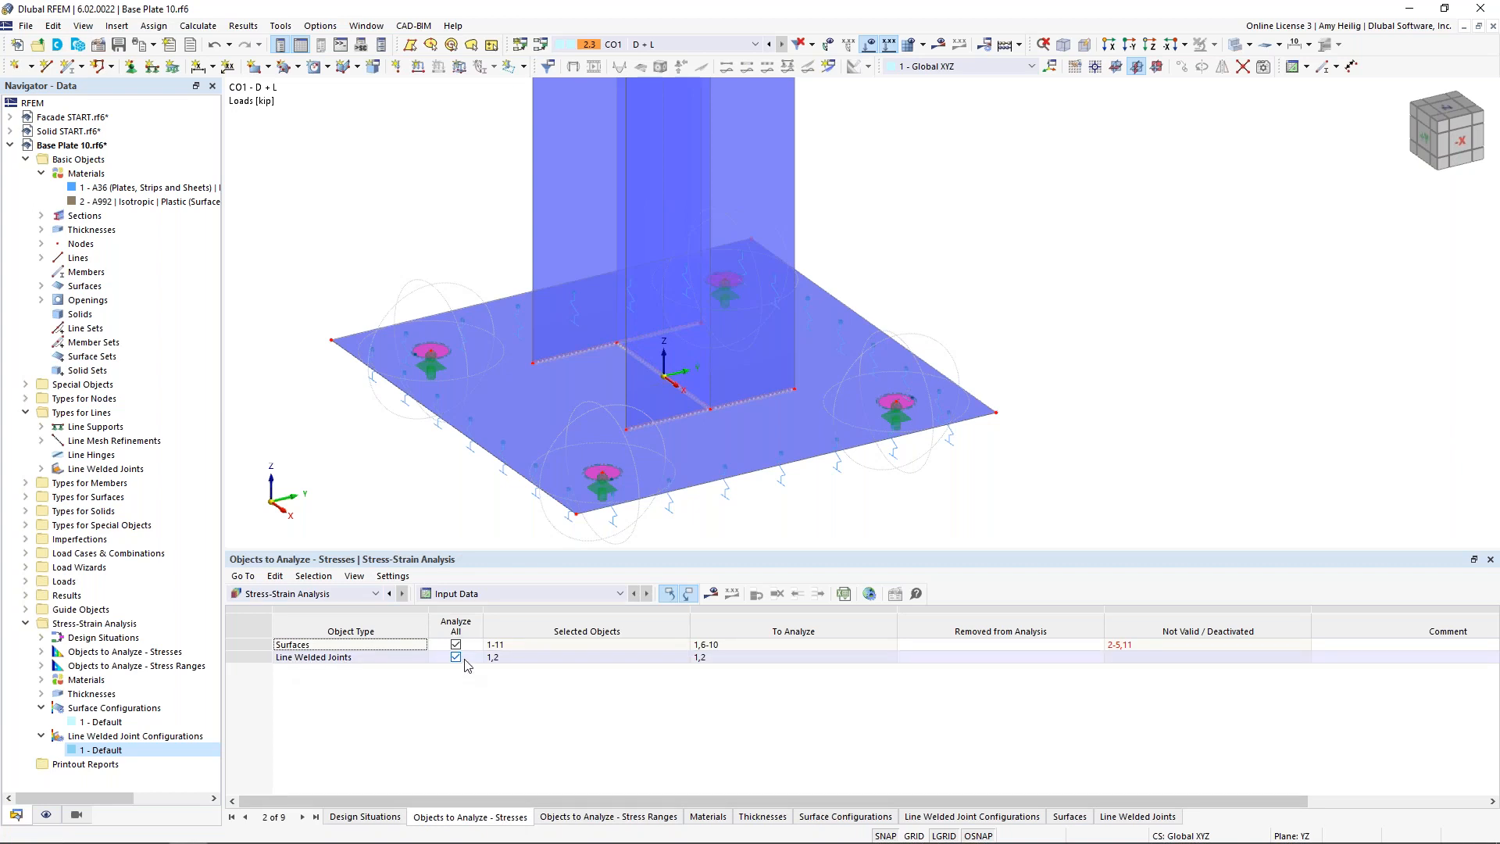
left_click(711, 593)
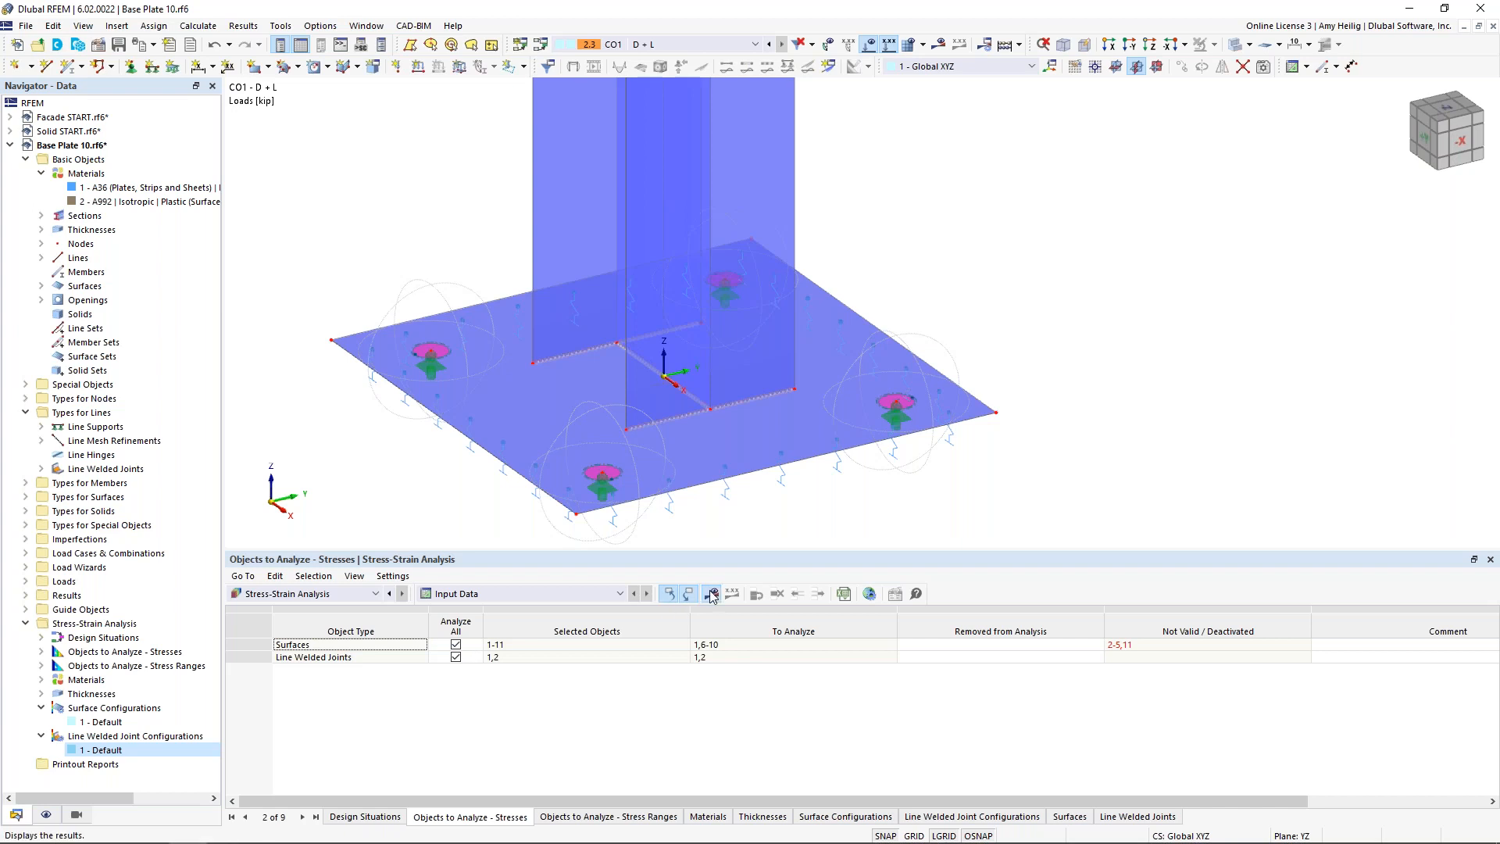
left_click(805, 498)
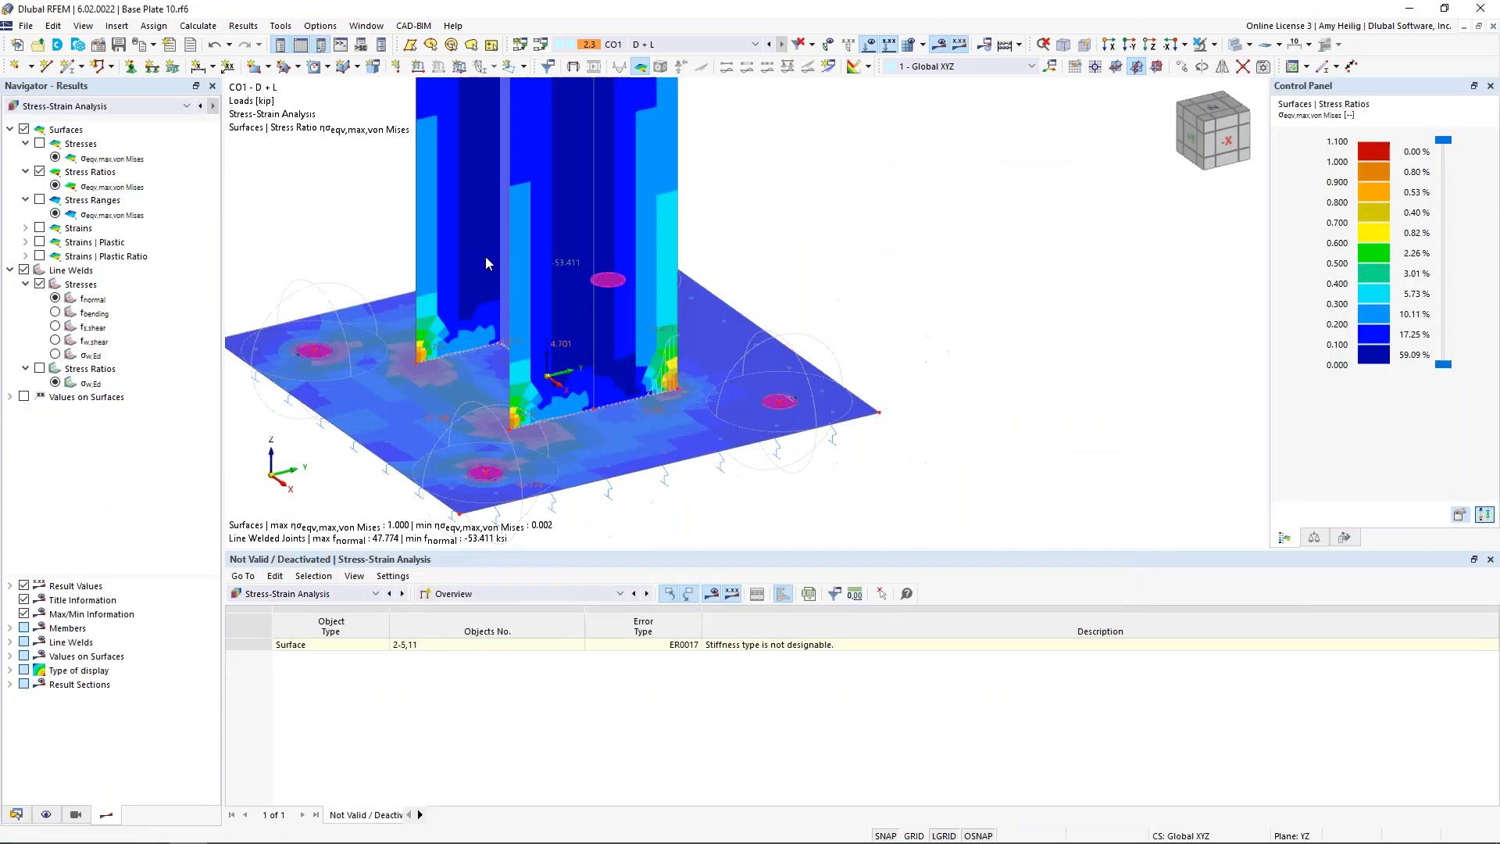
middle_click_drag(378, 249, 552, 214)
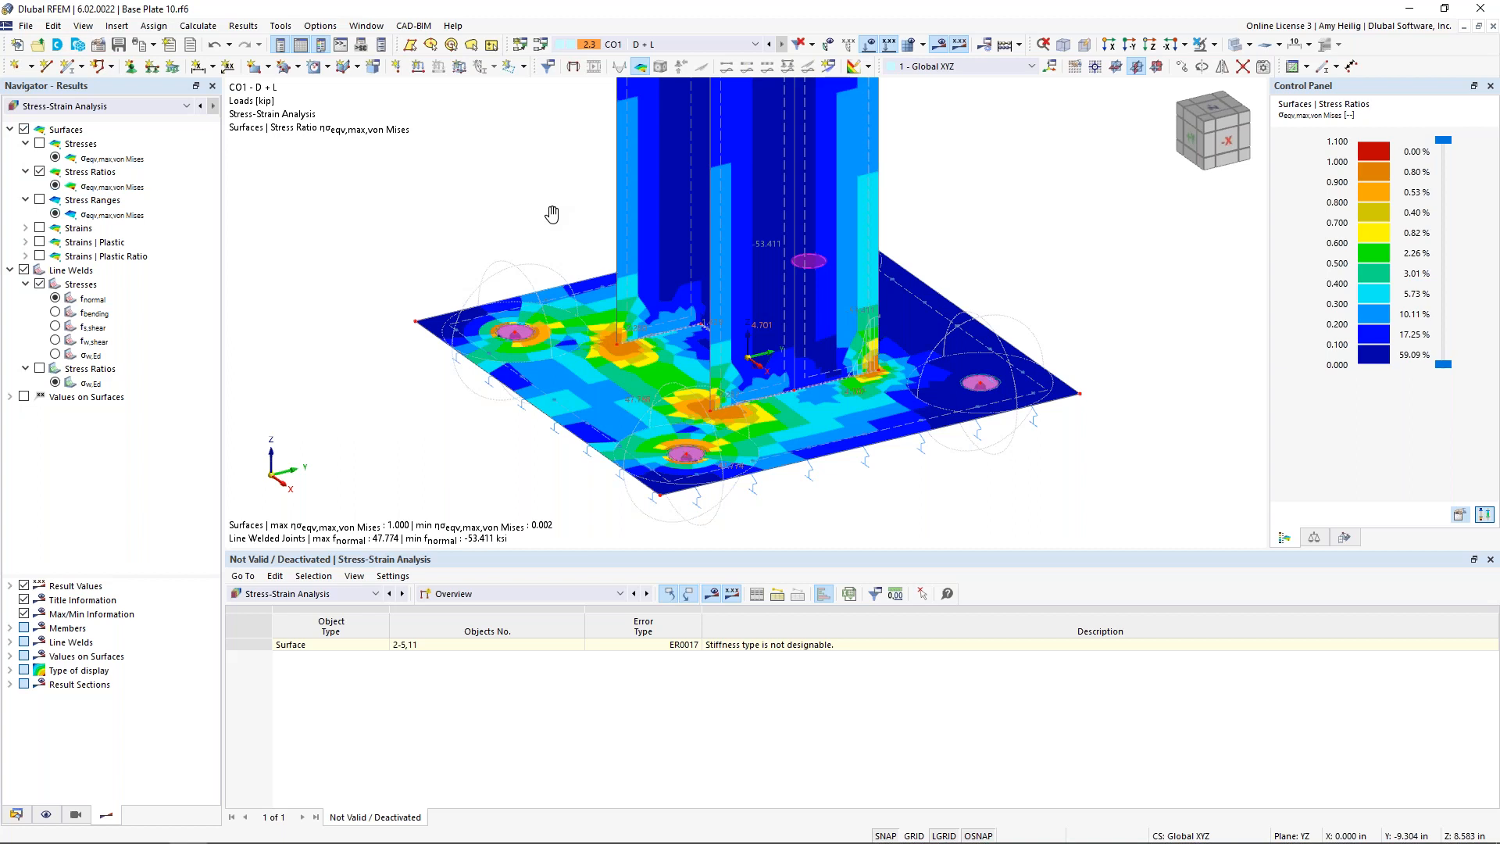
List the stresses in line welds and isolate the weld diagrams by hiding the surface results and showing the model as wireframe.
left_click(488, 593)
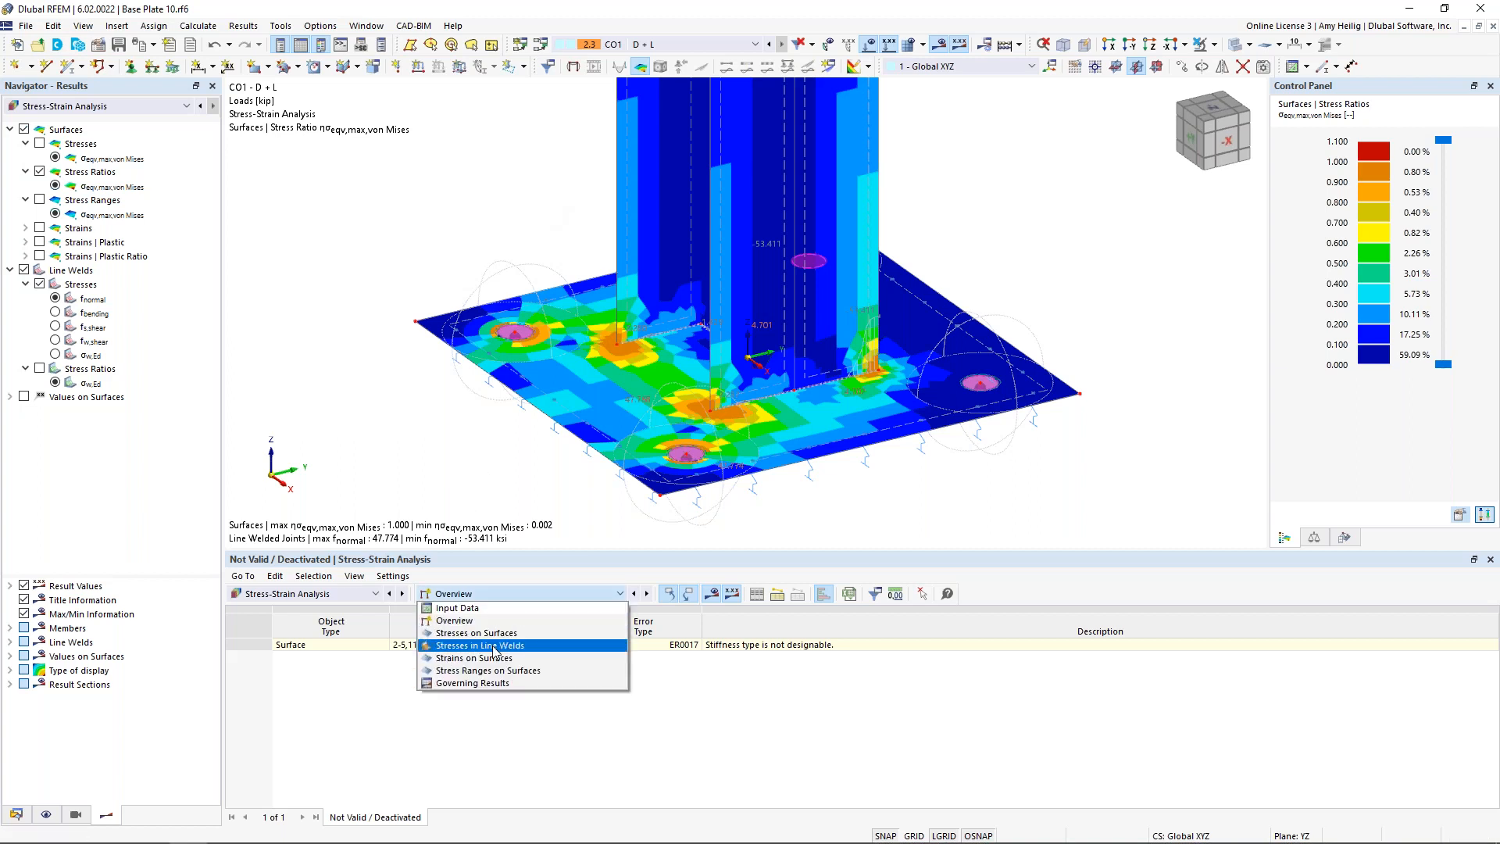
left_click(494, 645)
left_click(24, 129)
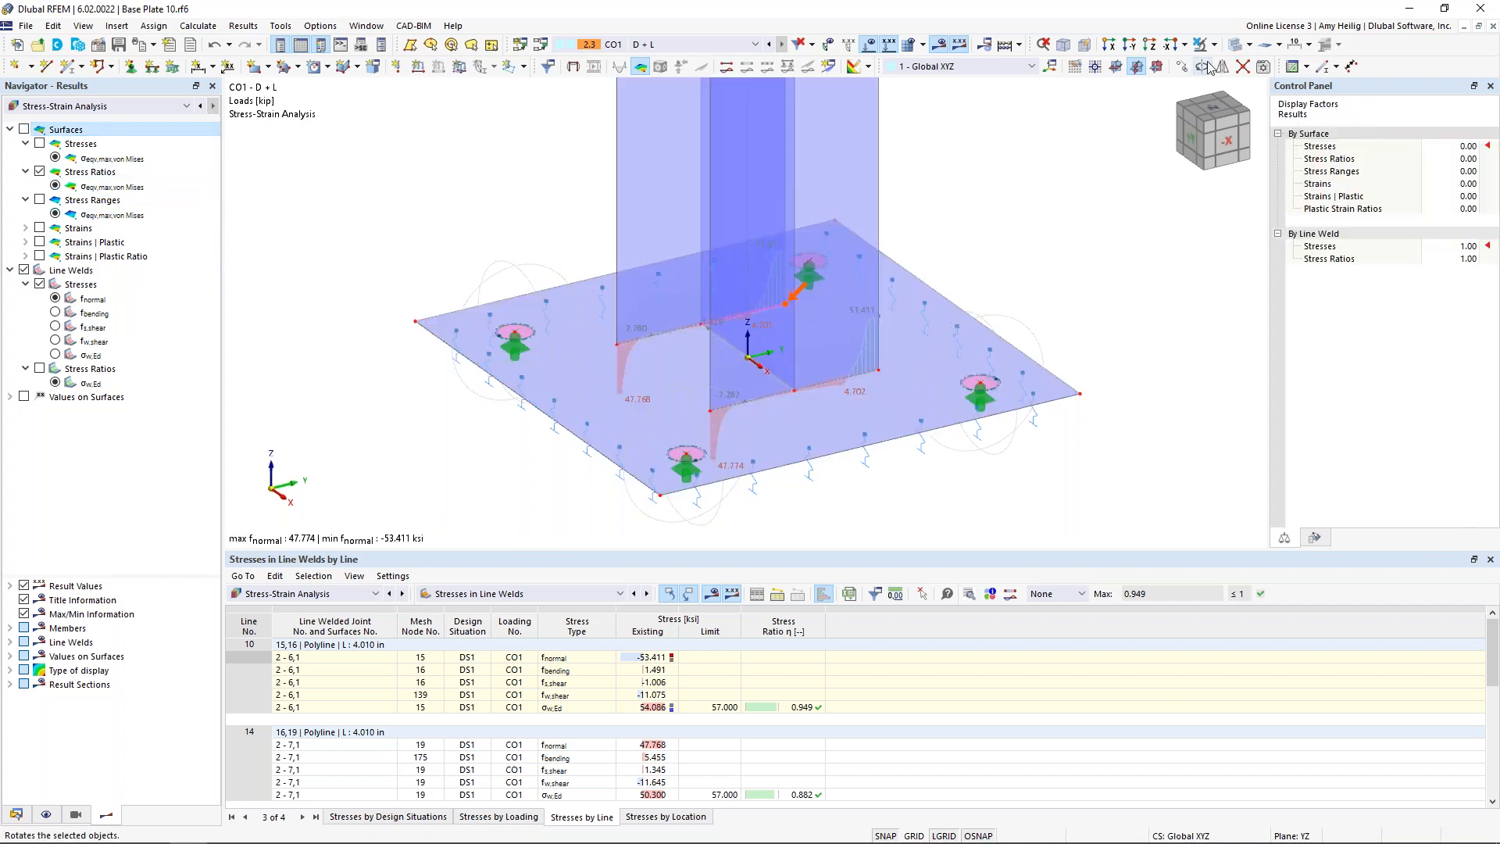
left_click(1237, 46)
scroll(778, 368, "up", 3)
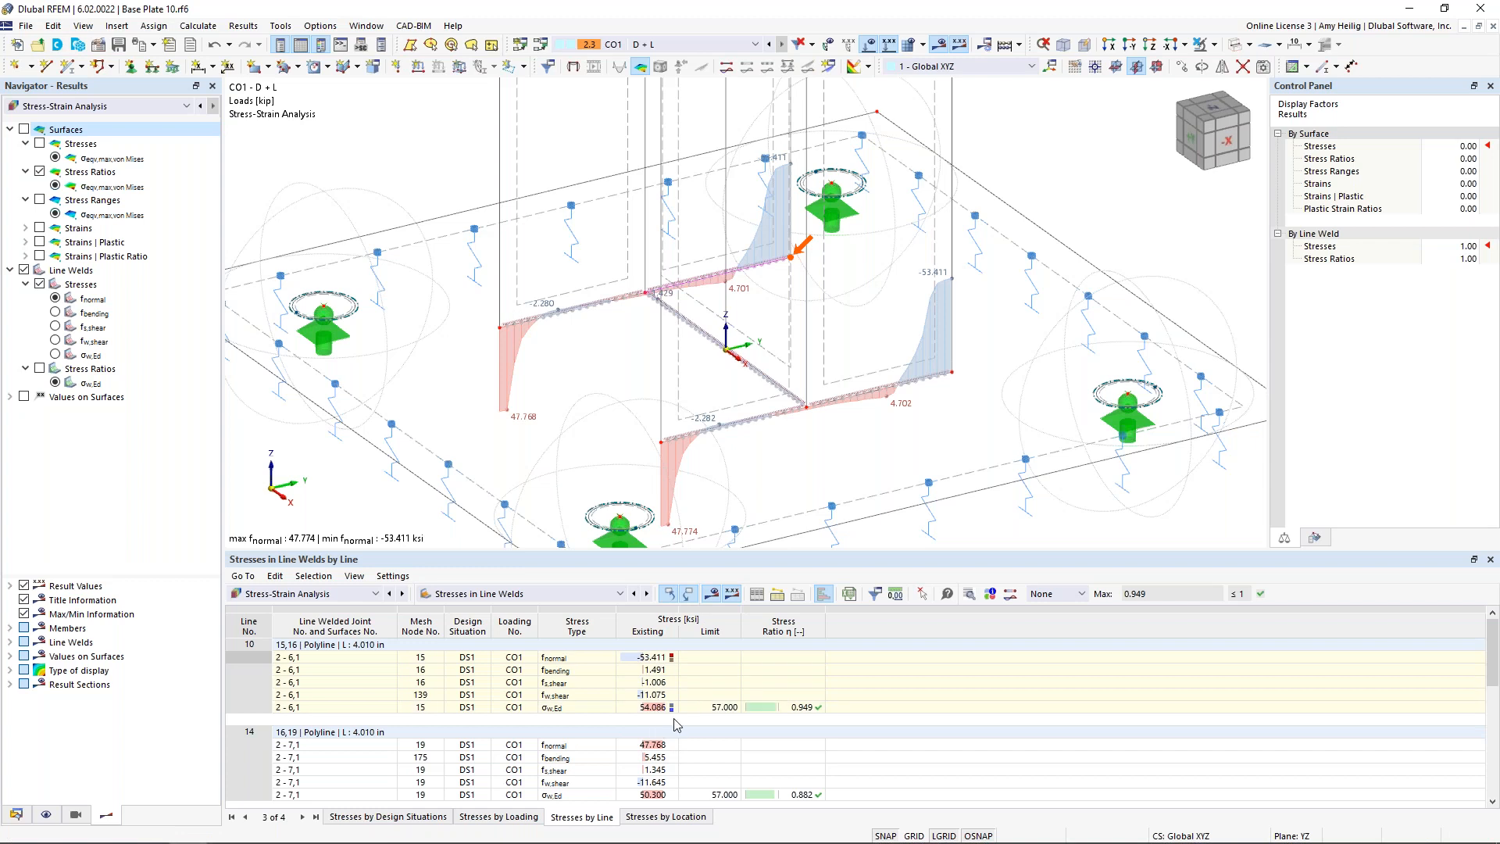
Examine the σ w,Ed limit stress and stress ratio for line 10, and review the remaining weld lines' results.
left_click(705, 711)
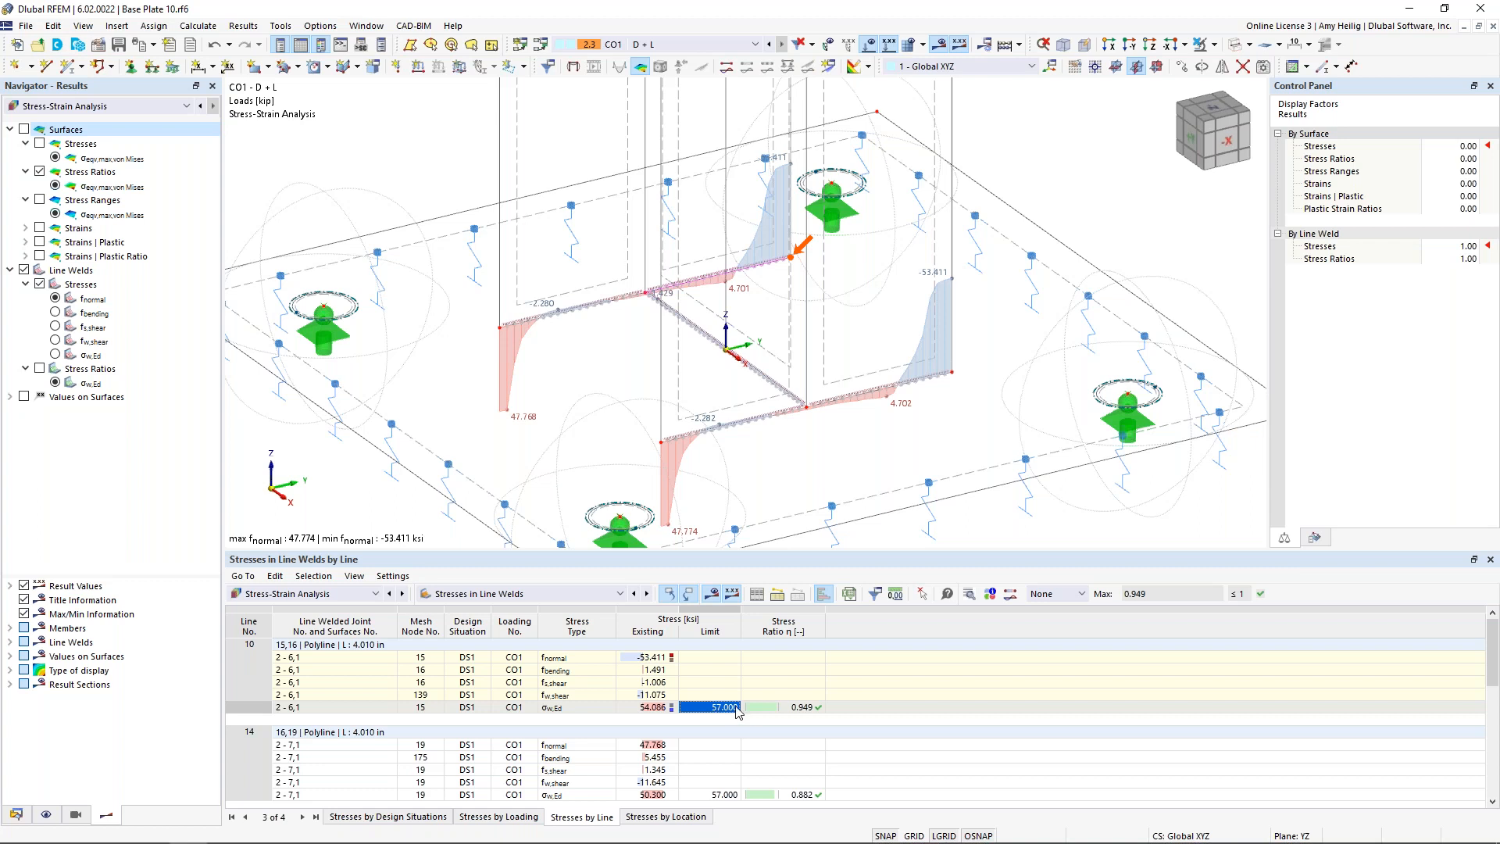
left_click(782, 710)
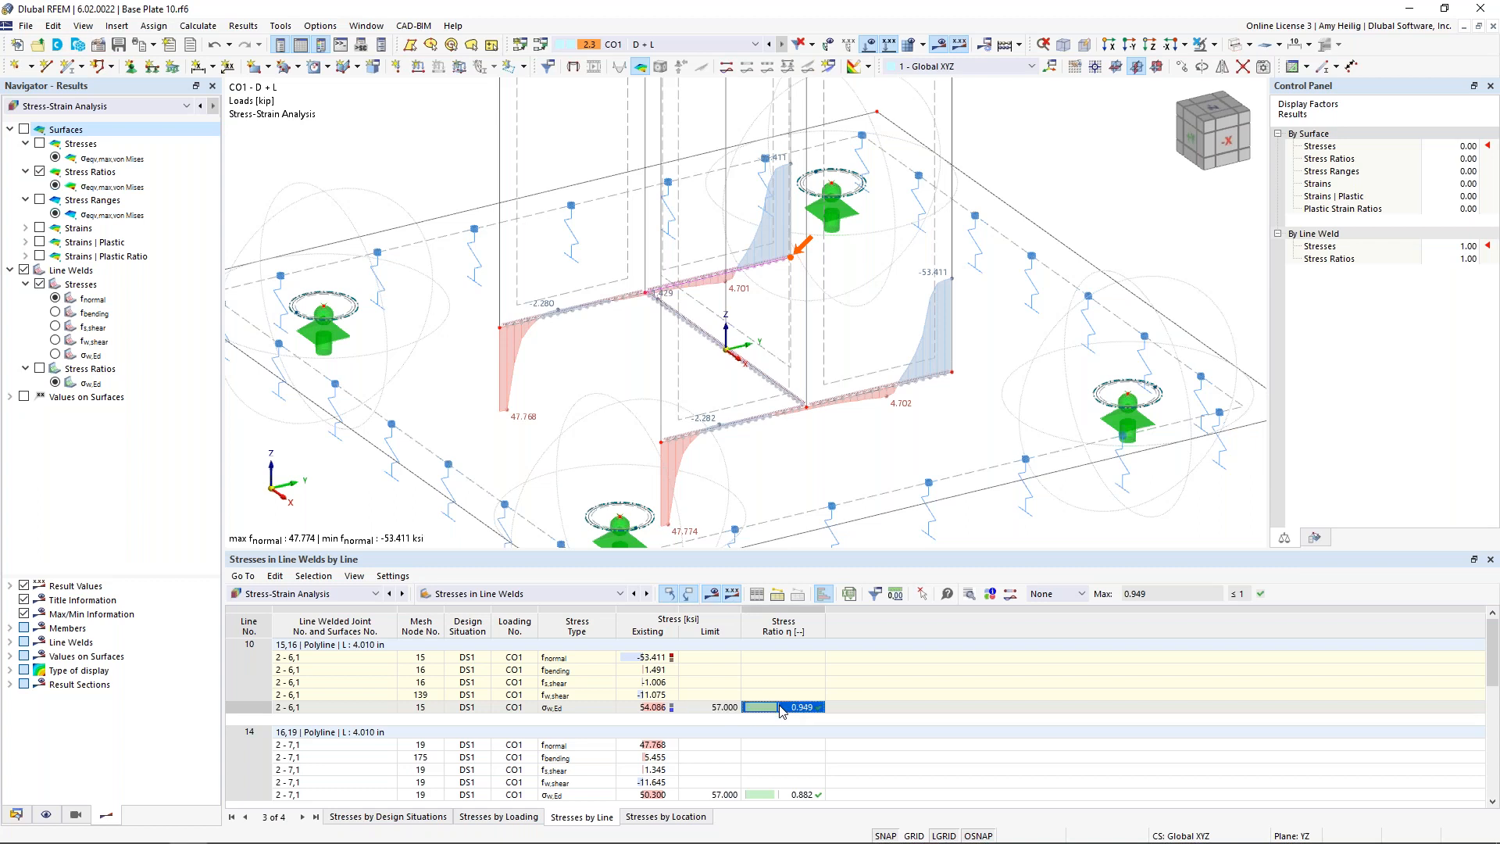
scroll(782, 711, "down", 4)
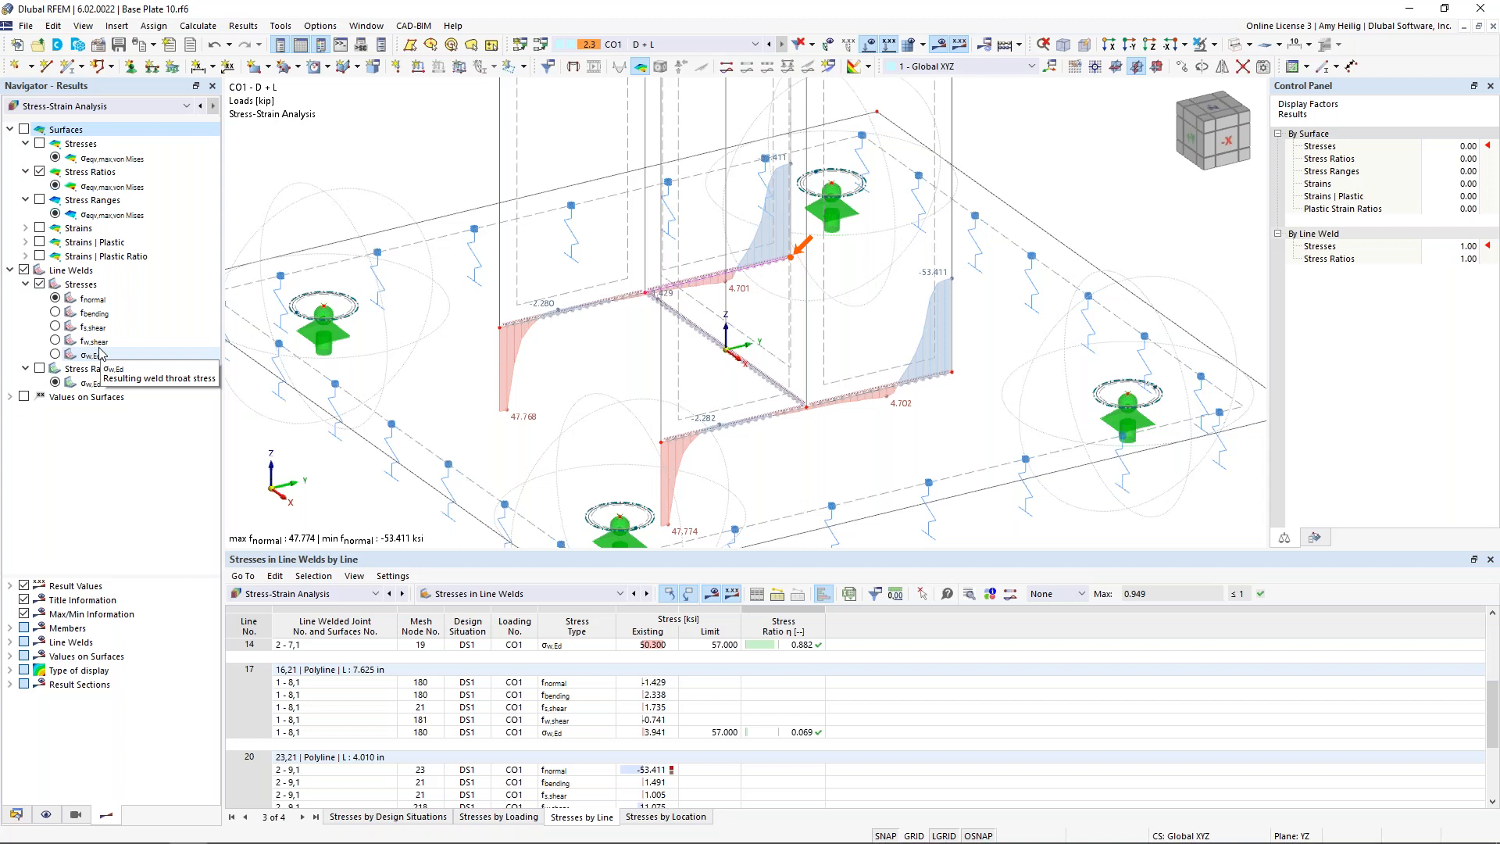
Display the line weld diagrams for f bending and f s,shear, and finish with the σ w,Ed stress ratios.
left_click(56, 312)
left_click(56, 327)
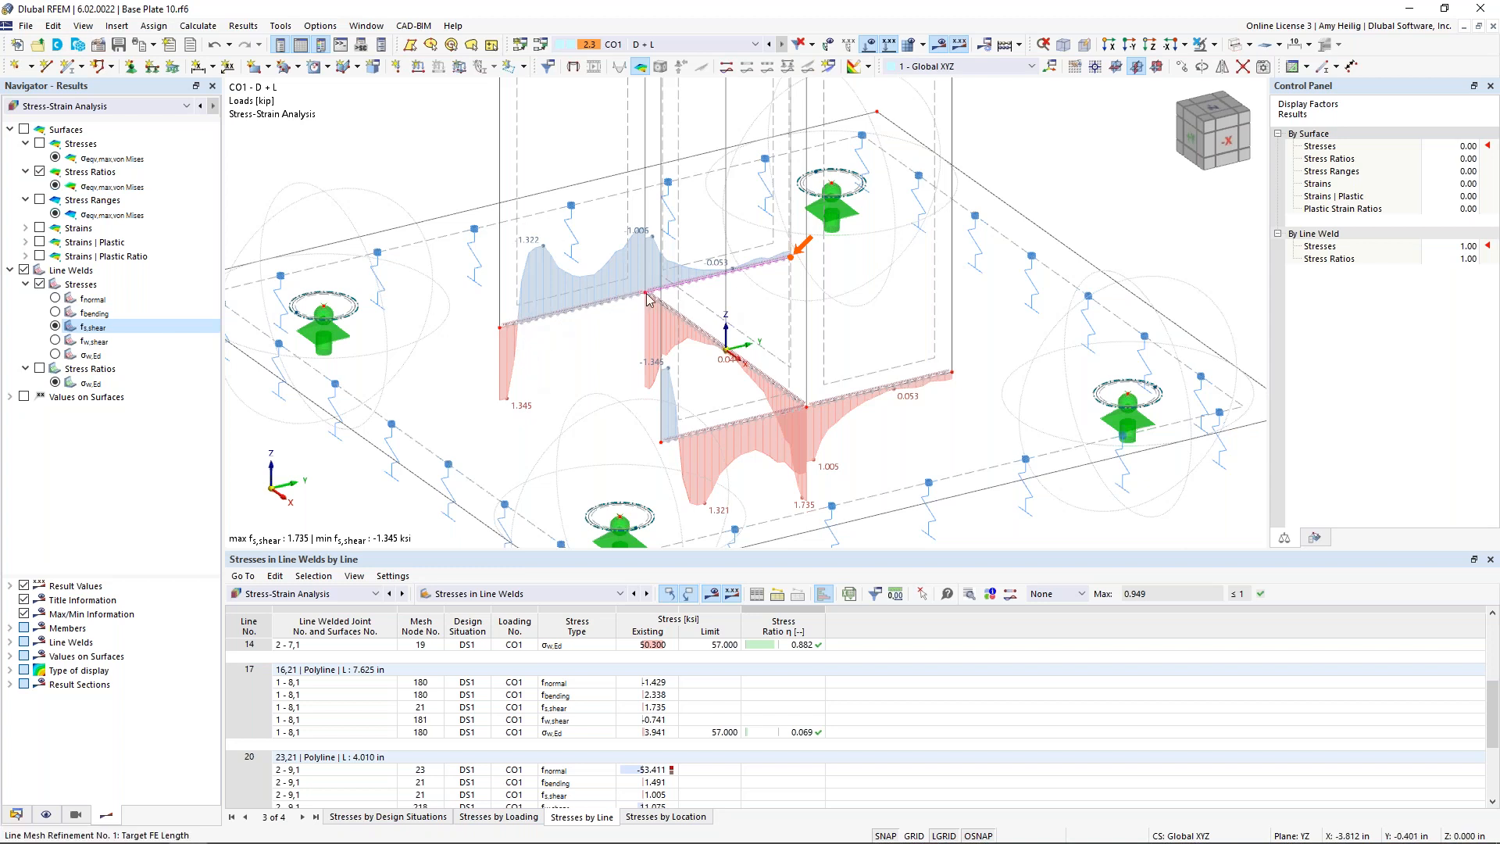
left_click(40, 369)
left_click(40, 369)
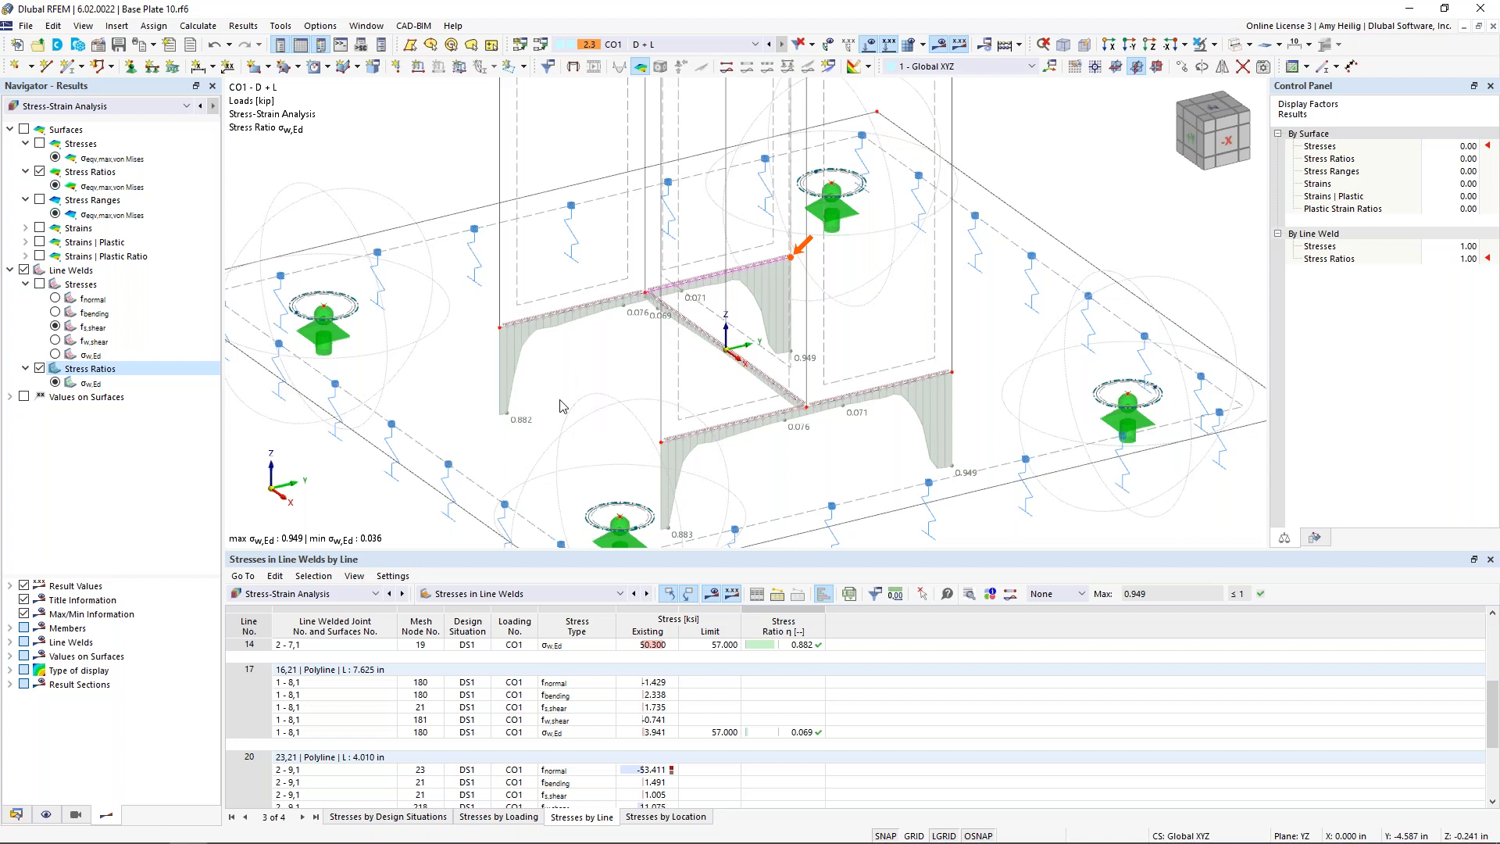
scroll(560, 405, "down", 1)
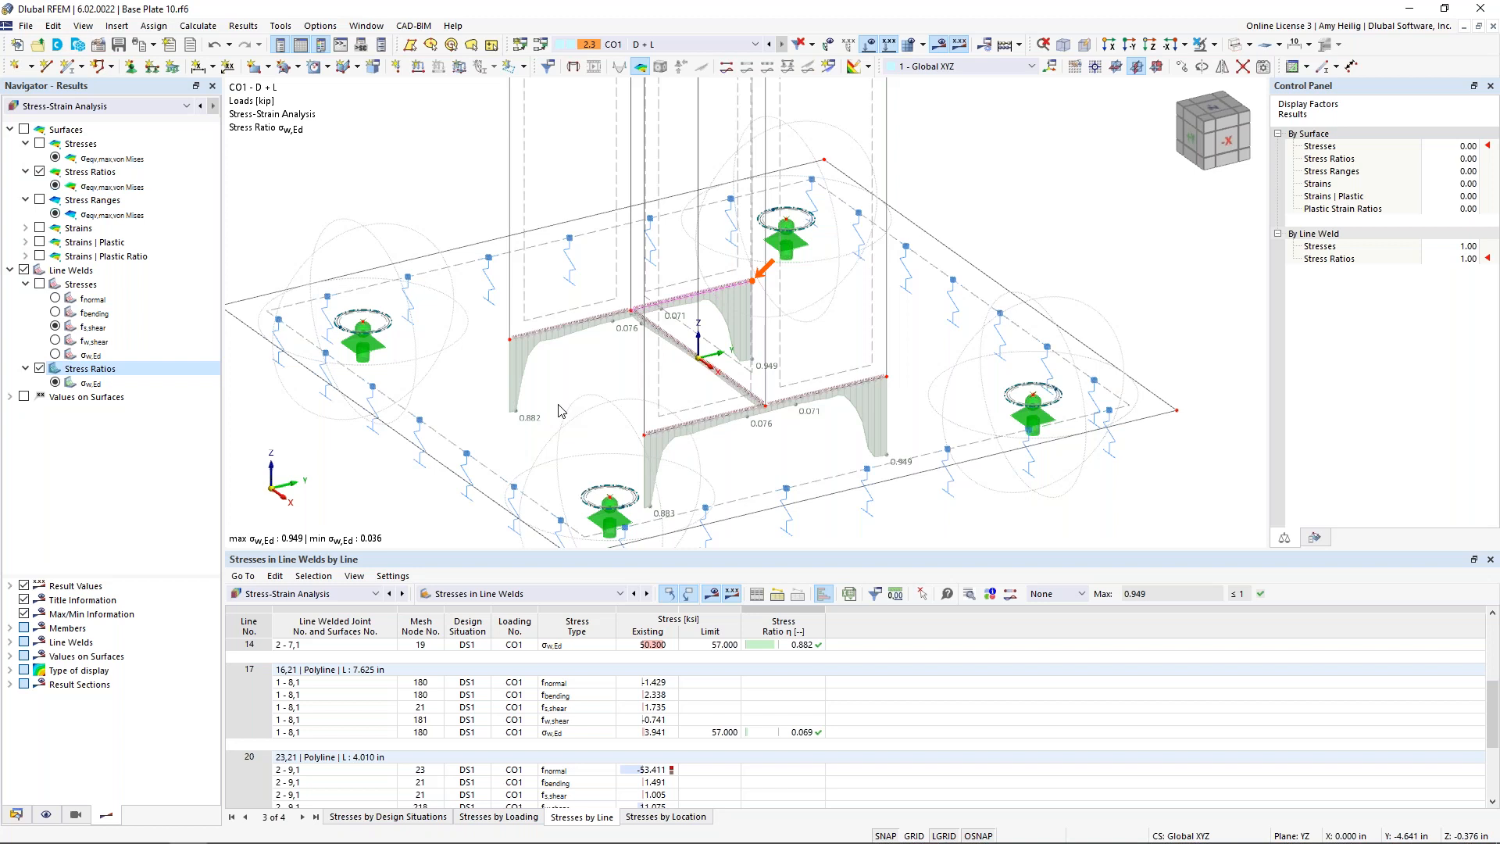
Switch to the Solid START.rf6 model and enlarge the graphics area by shrinking the table below it.
left_click(366, 26)
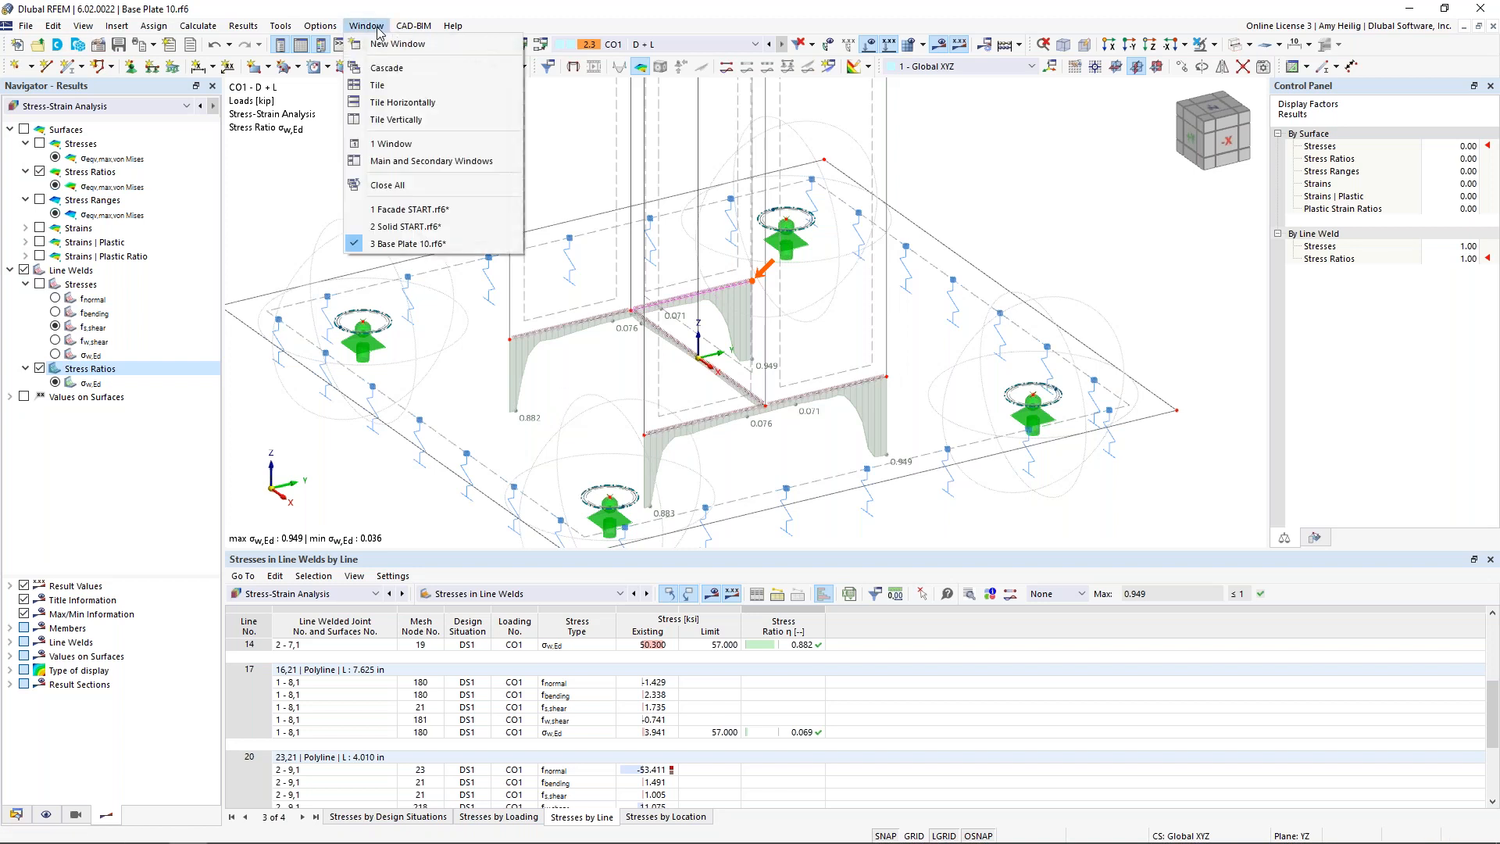
left_click(402, 226)
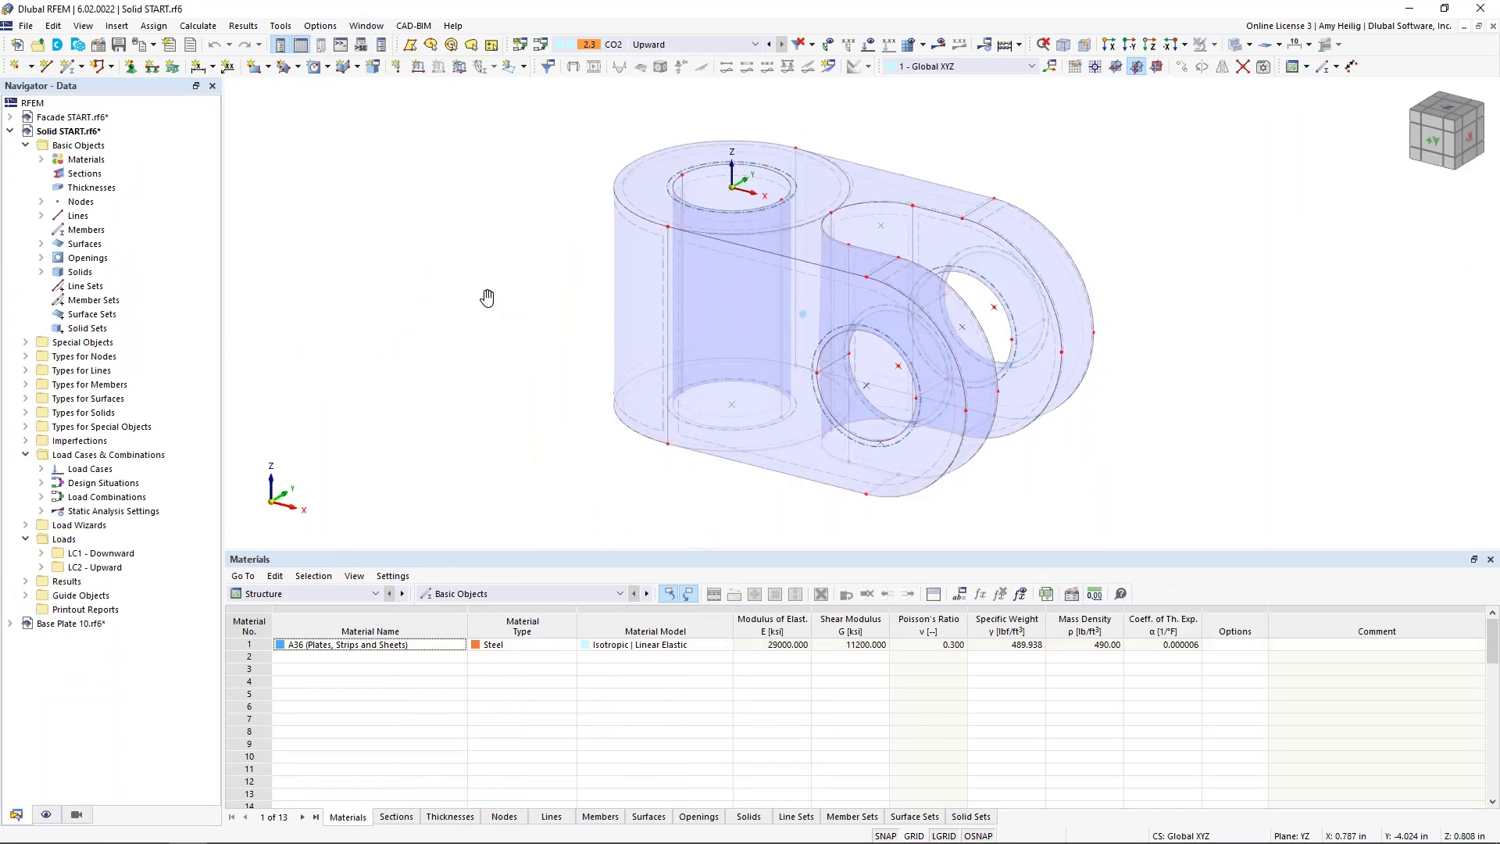
middle_click_drag(487, 298, 426, 292)
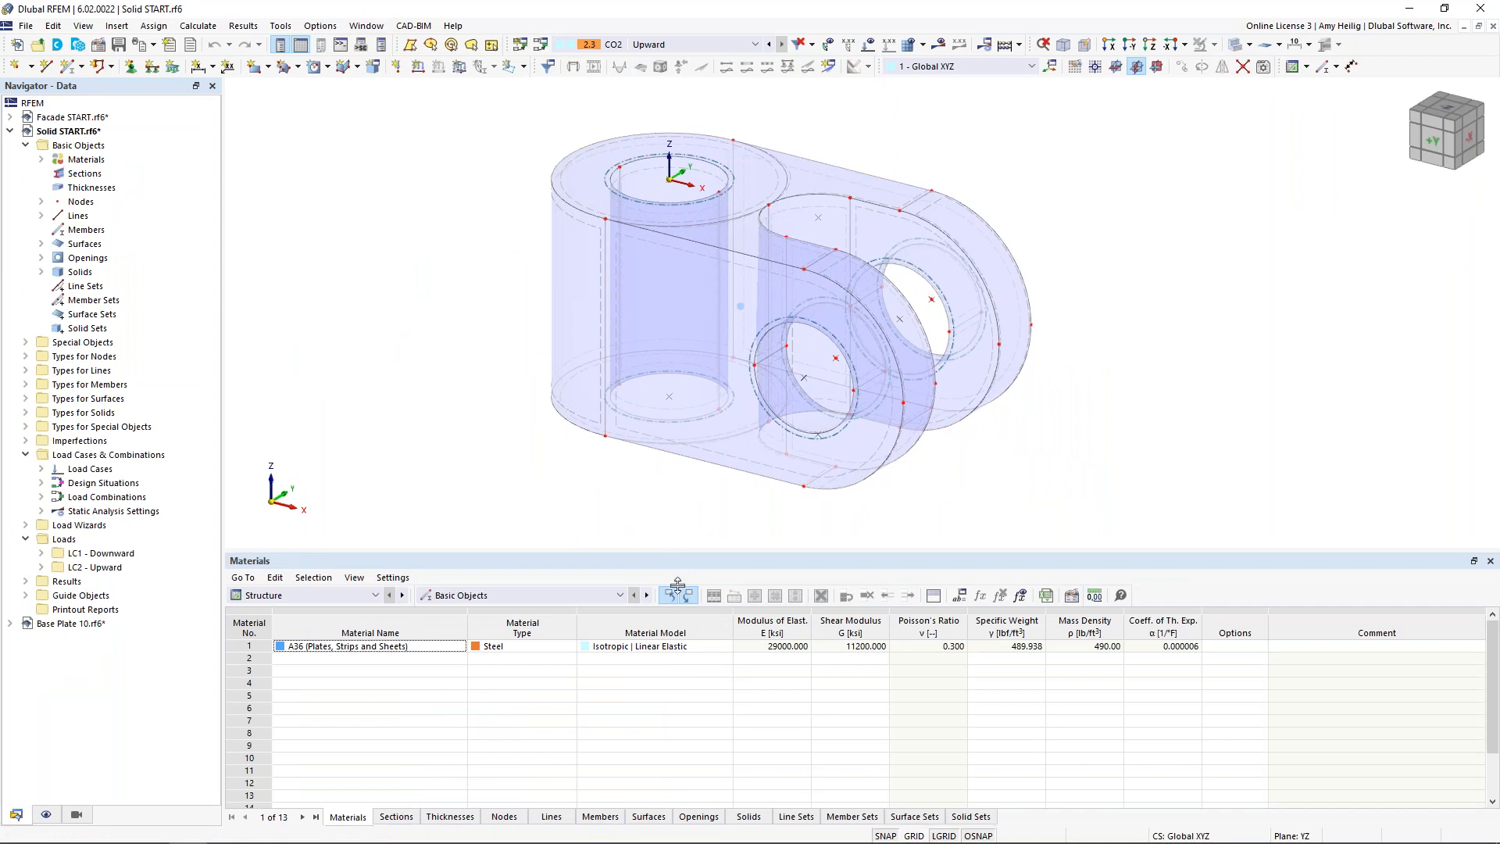
left_click_drag(677, 587, 680, 625)
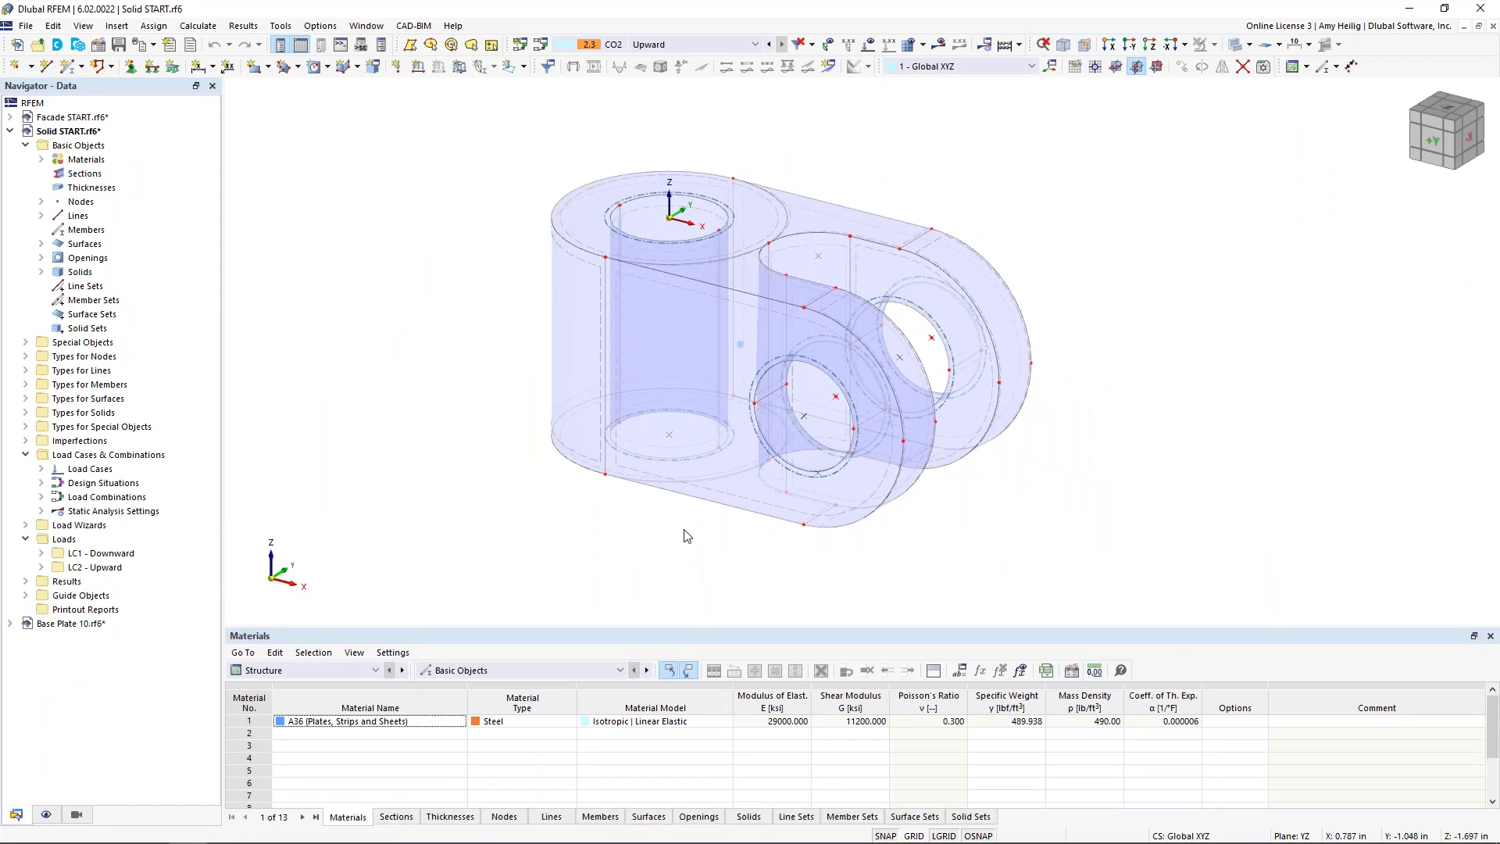
mouse_move(706, 526)
middle_mouse_down("ctrl")
mouse_move(586, 525)
mouse_move(691, 546)
middle_mouse_up("ctrl")
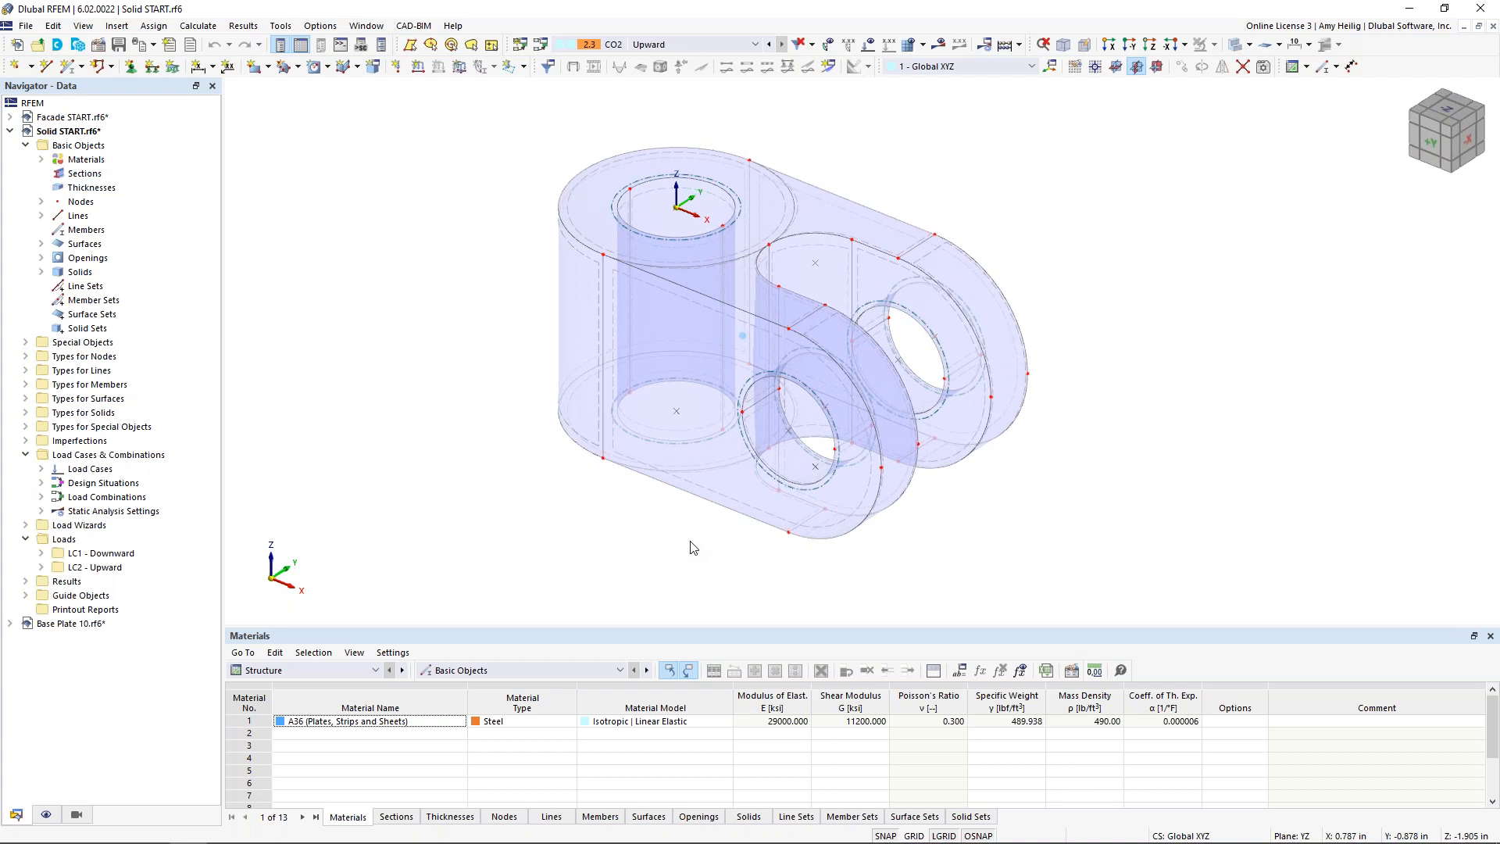
Inspect the stiffness and geometry type of the solid's front planar surface without changing it.
left_click(709, 489)
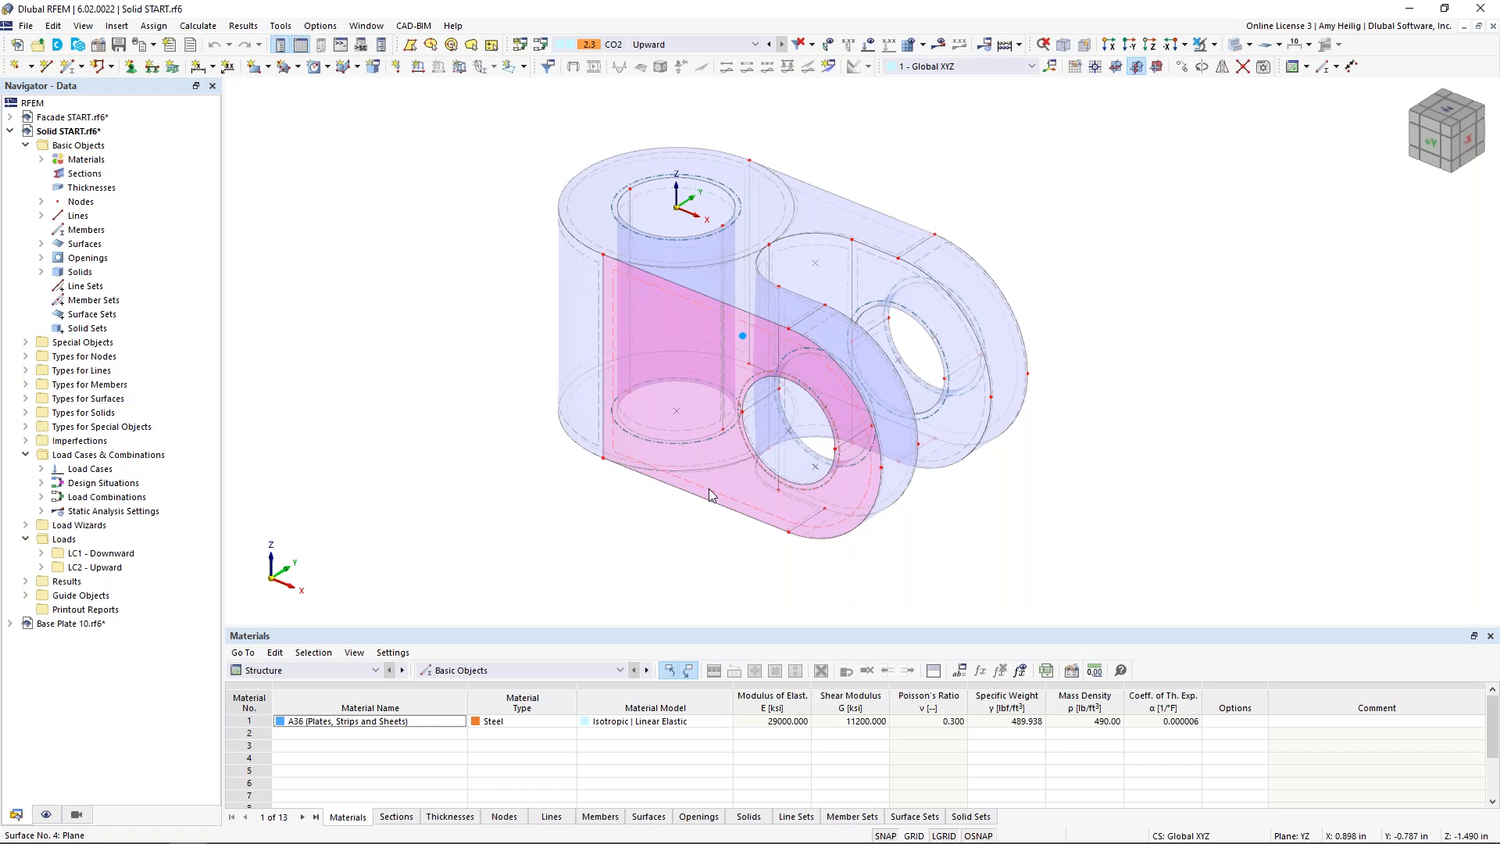
double_click(709, 489)
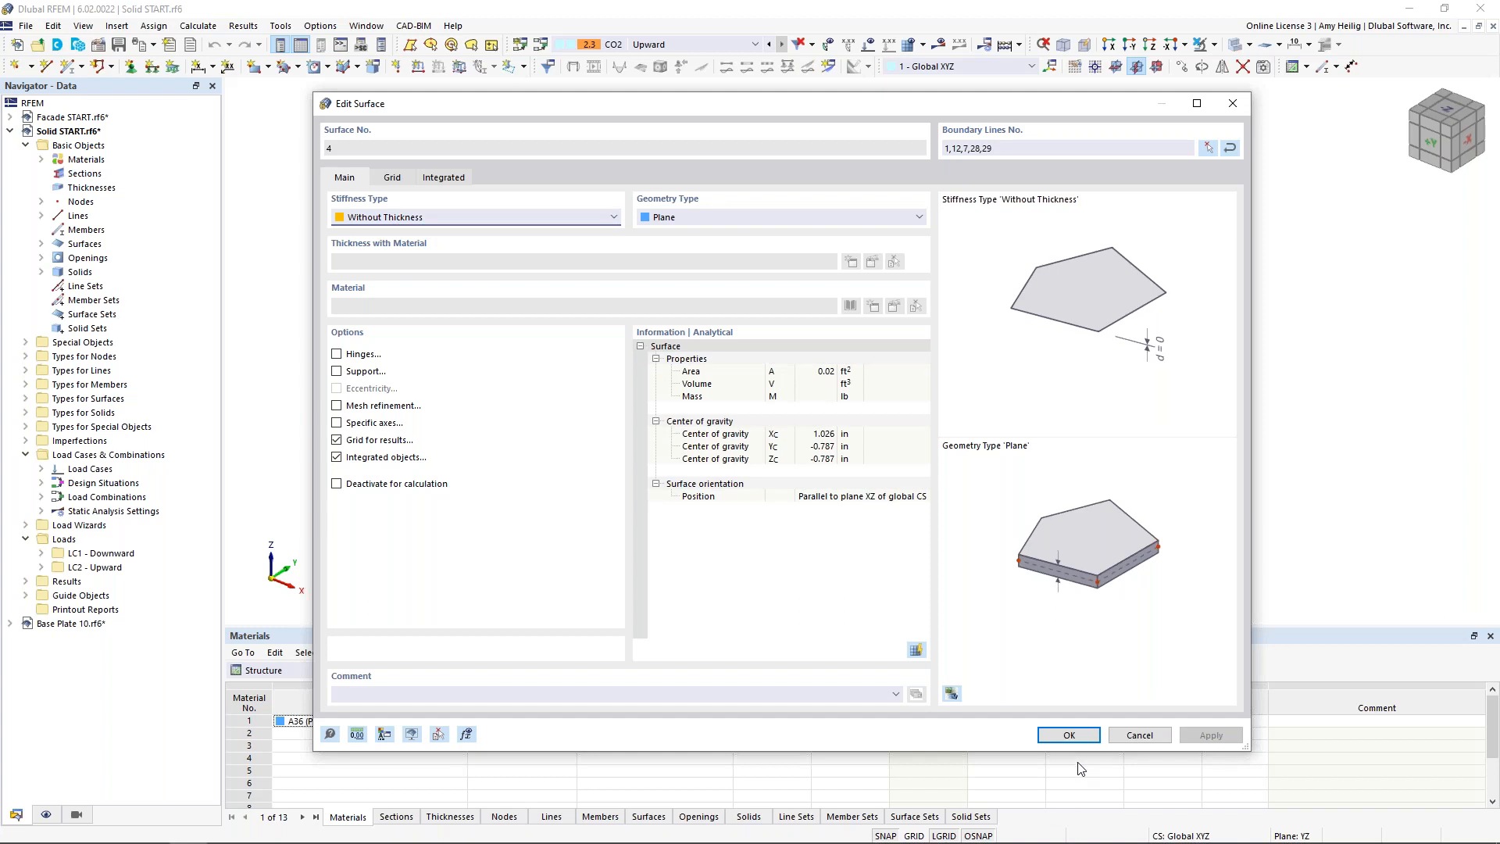
left_click(1138, 735)
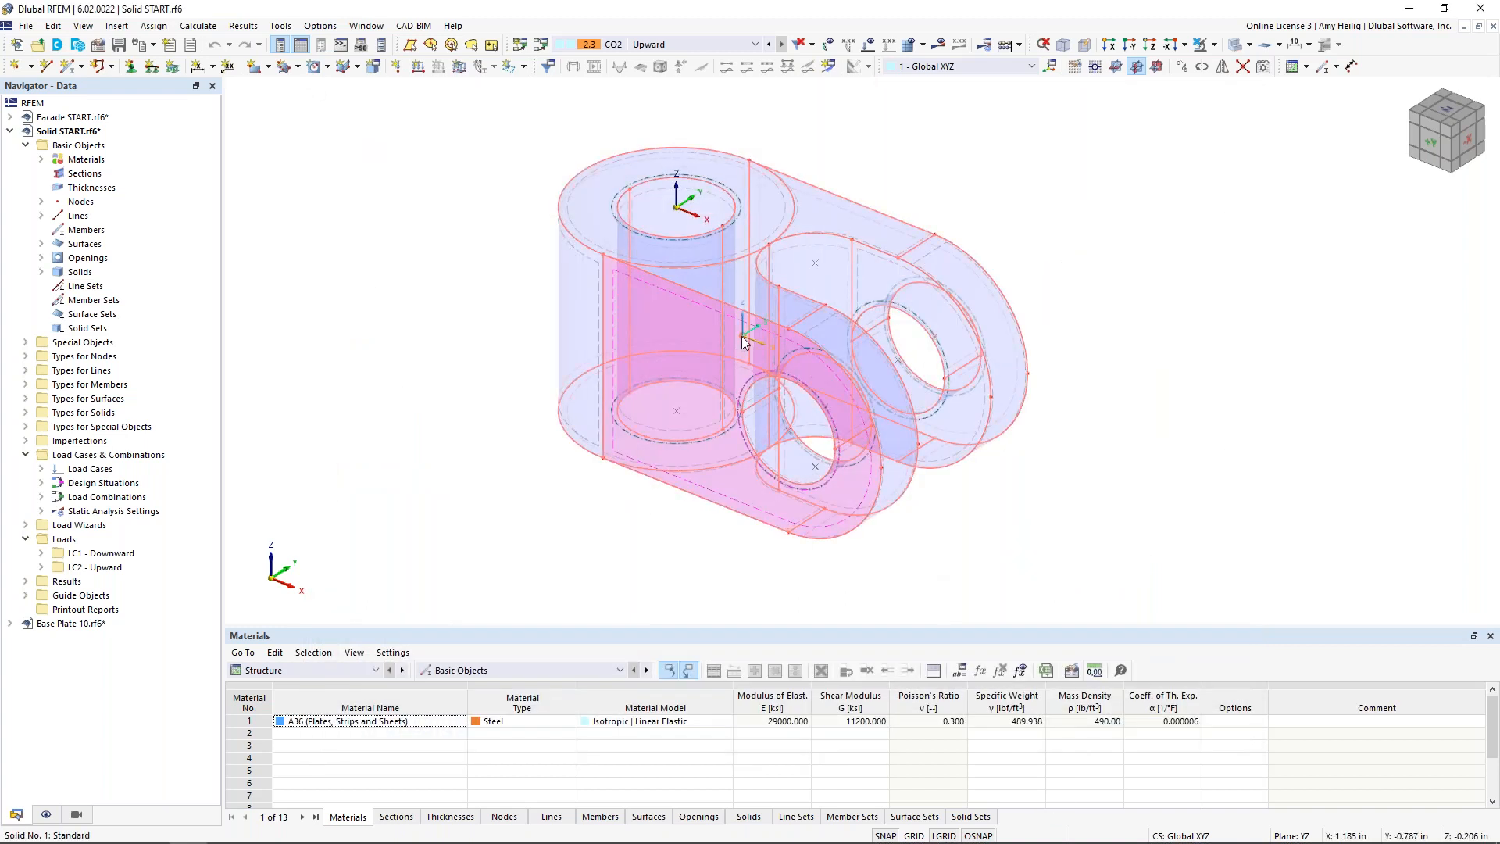
Review the solid's type, material and boundary surfaces in its properties.
double_click(742, 337)
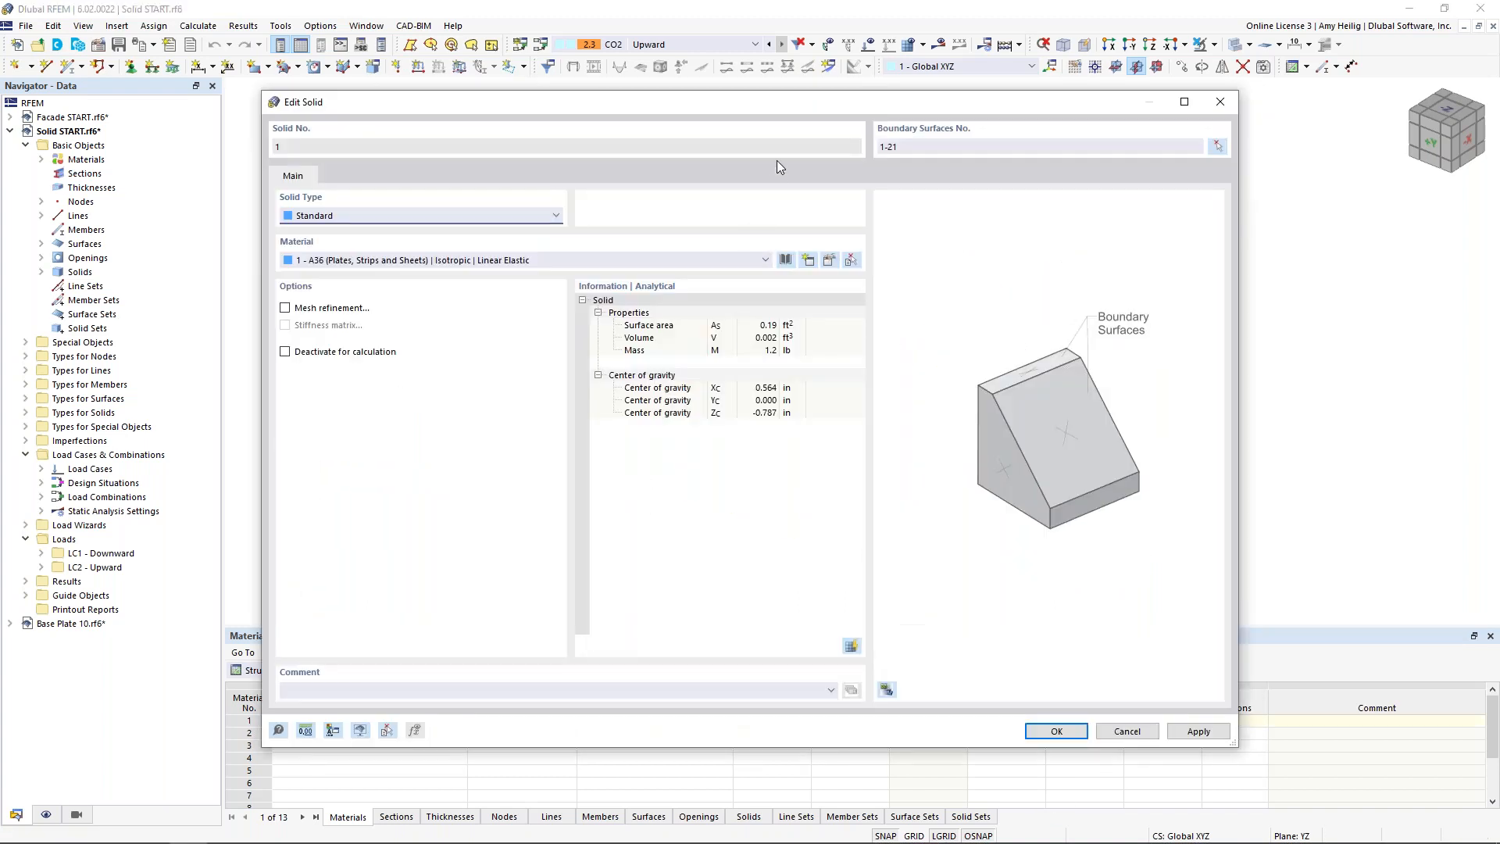
left_click_drag(778, 105, 744, 493)
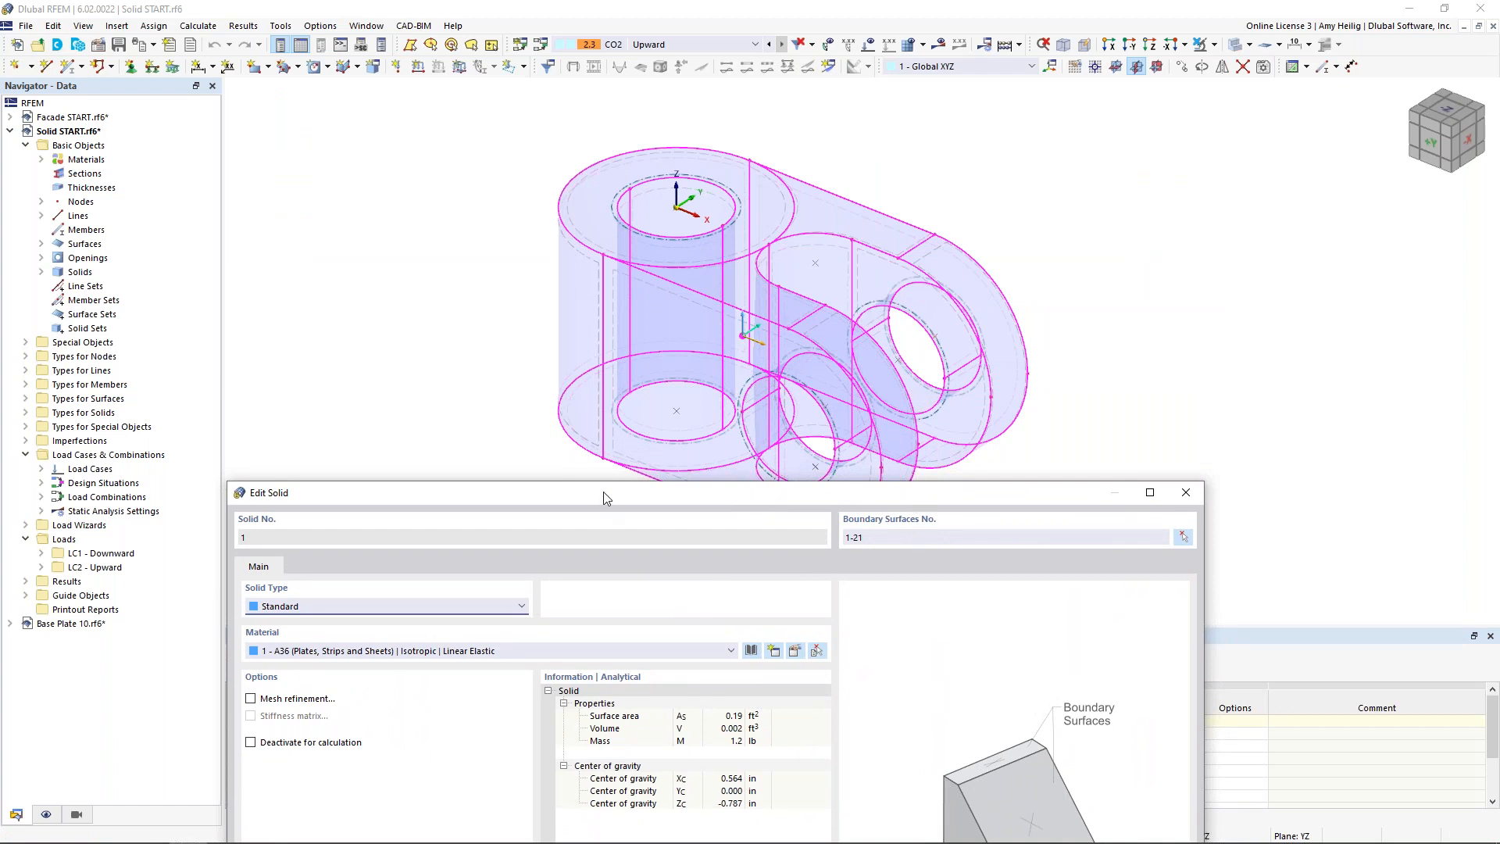
left_click_drag(603, 490, 651, 134)
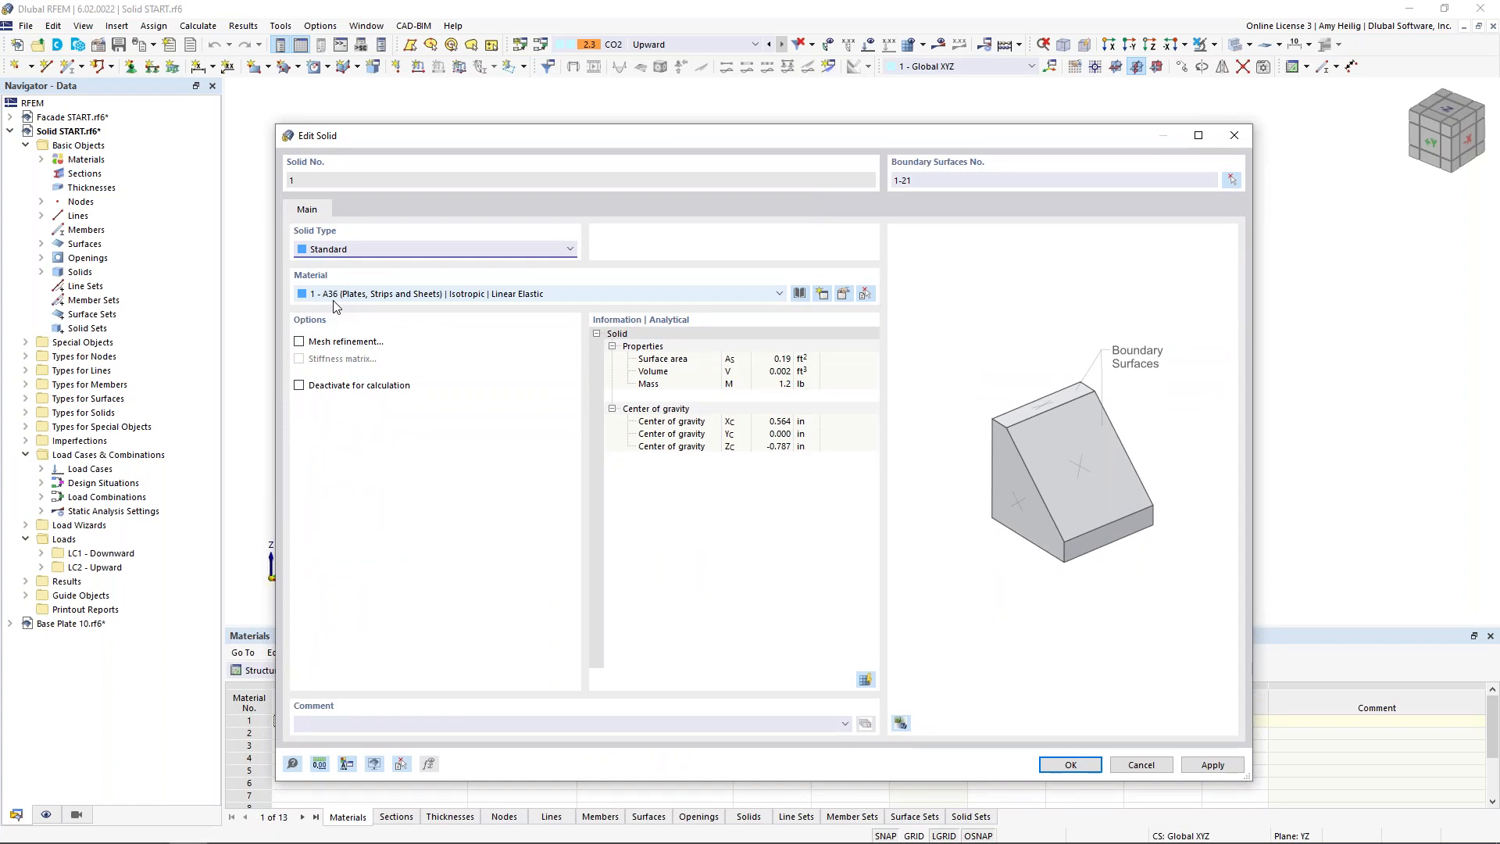
left_click(1068, 766)
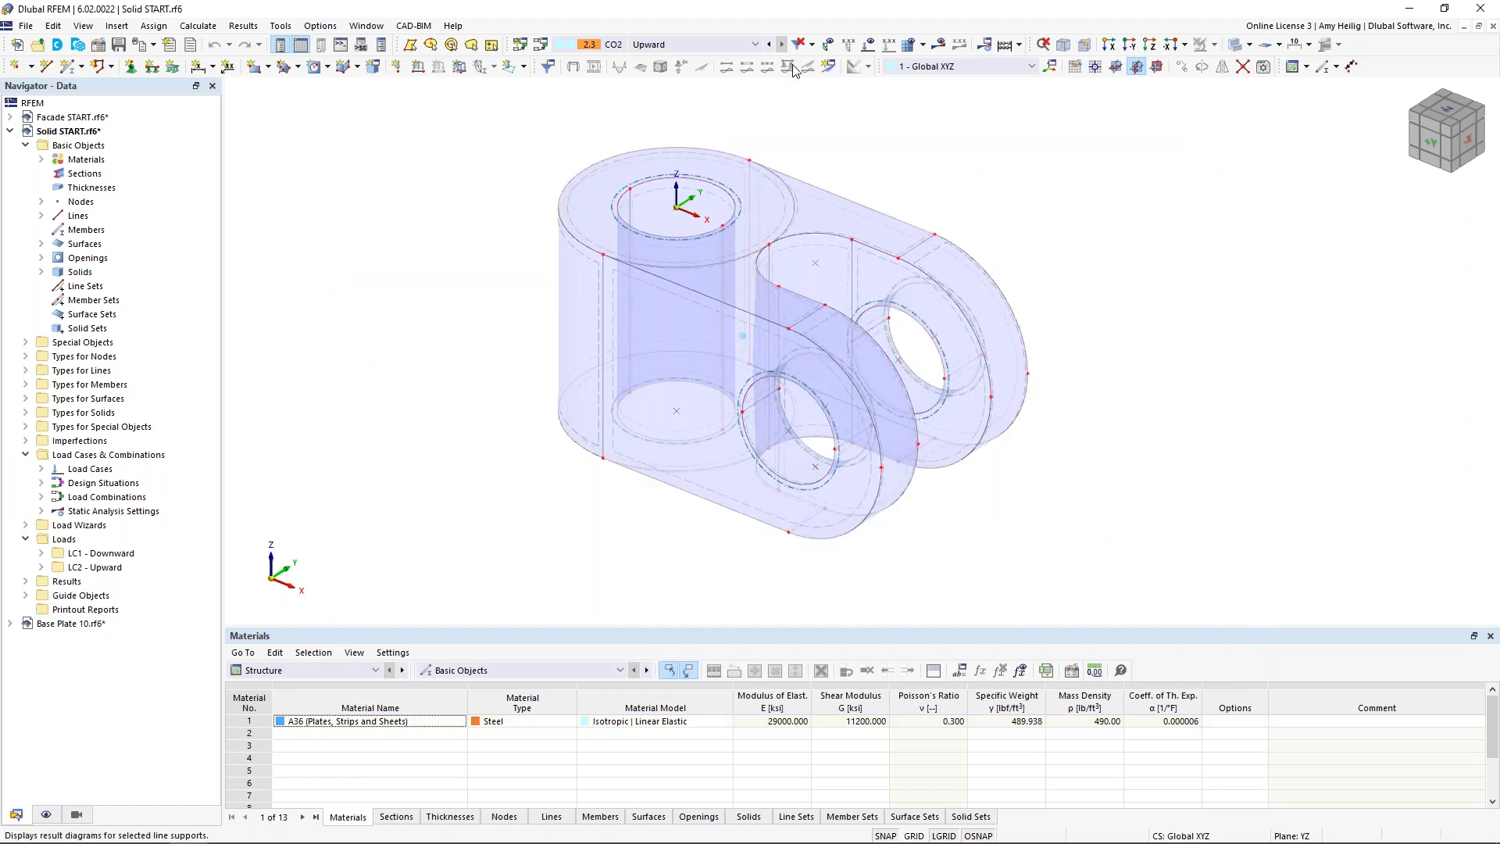
Show the loads on the solid and view the Upward and Downward load combinations.
left_click(866, 47)
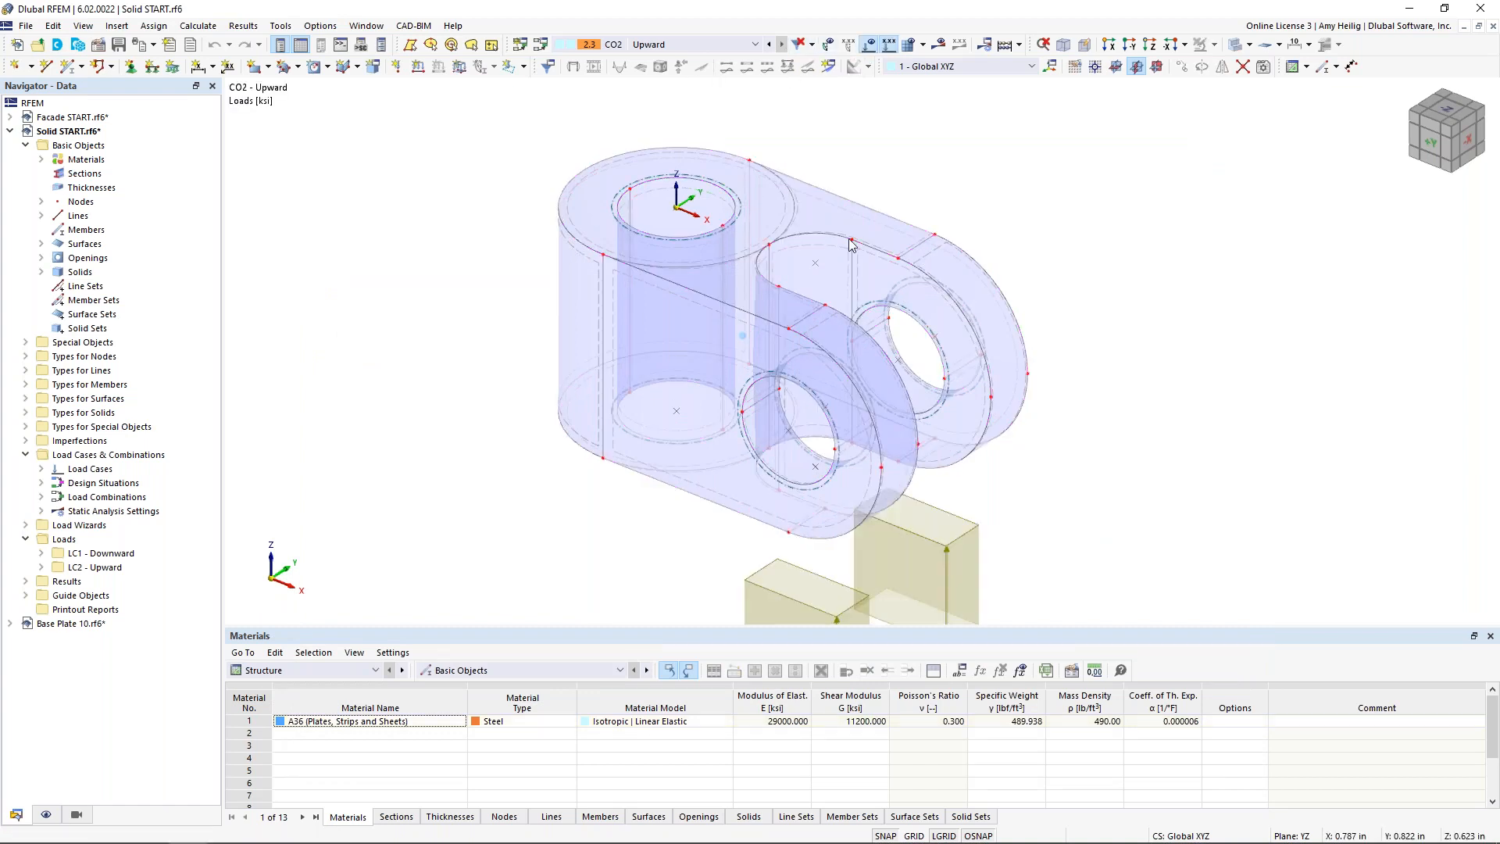
middle_click_drag(755, 421, 811, 334, "ctrl")
middle_click_drag(969, 379, 902, 416, "ctrl")
left_click(769, 45)
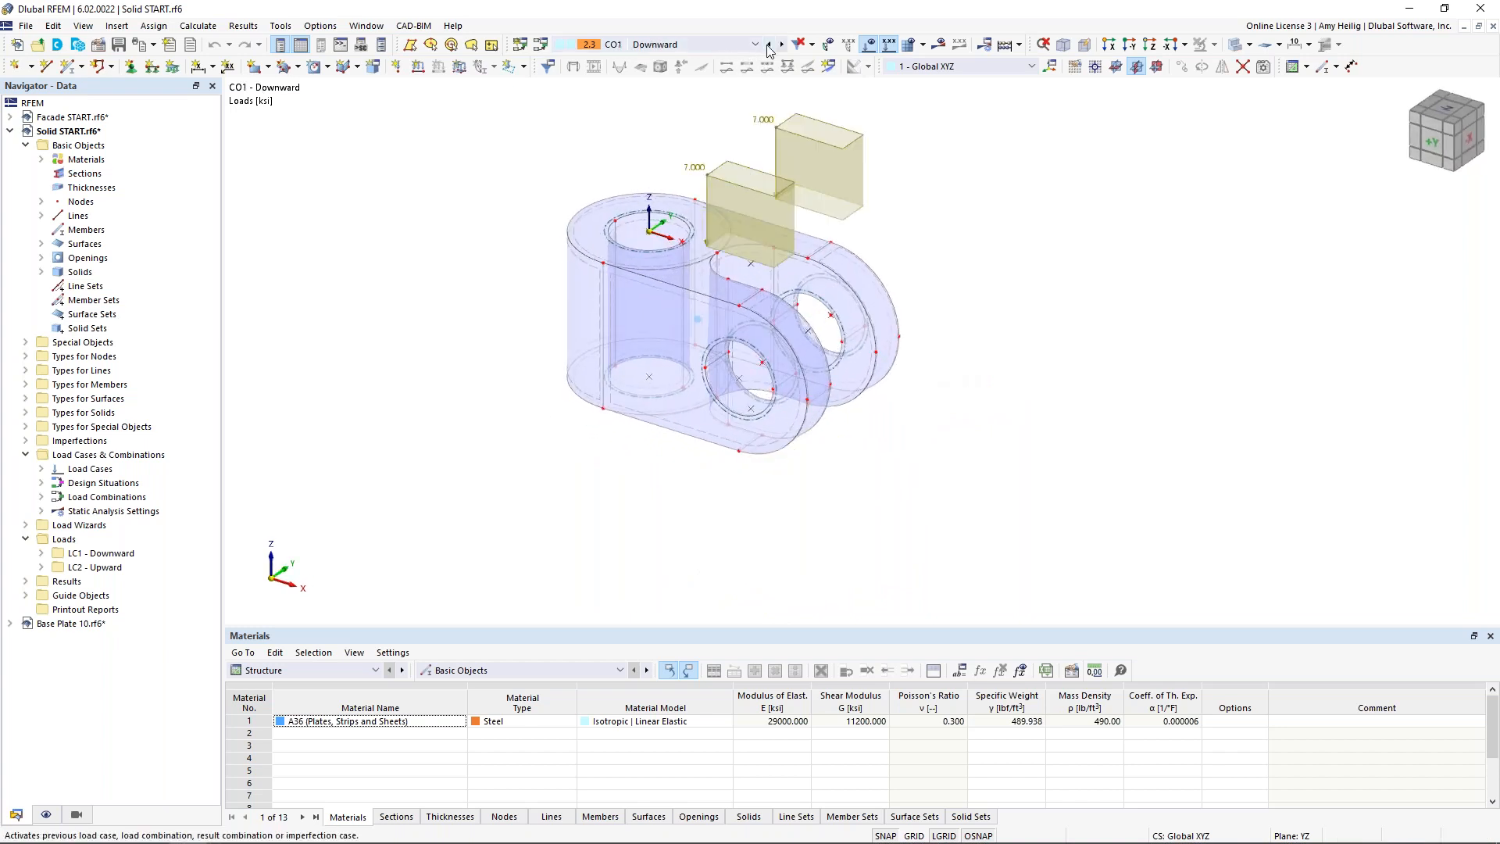
middle_click_drag(909, 287, 879, 380)
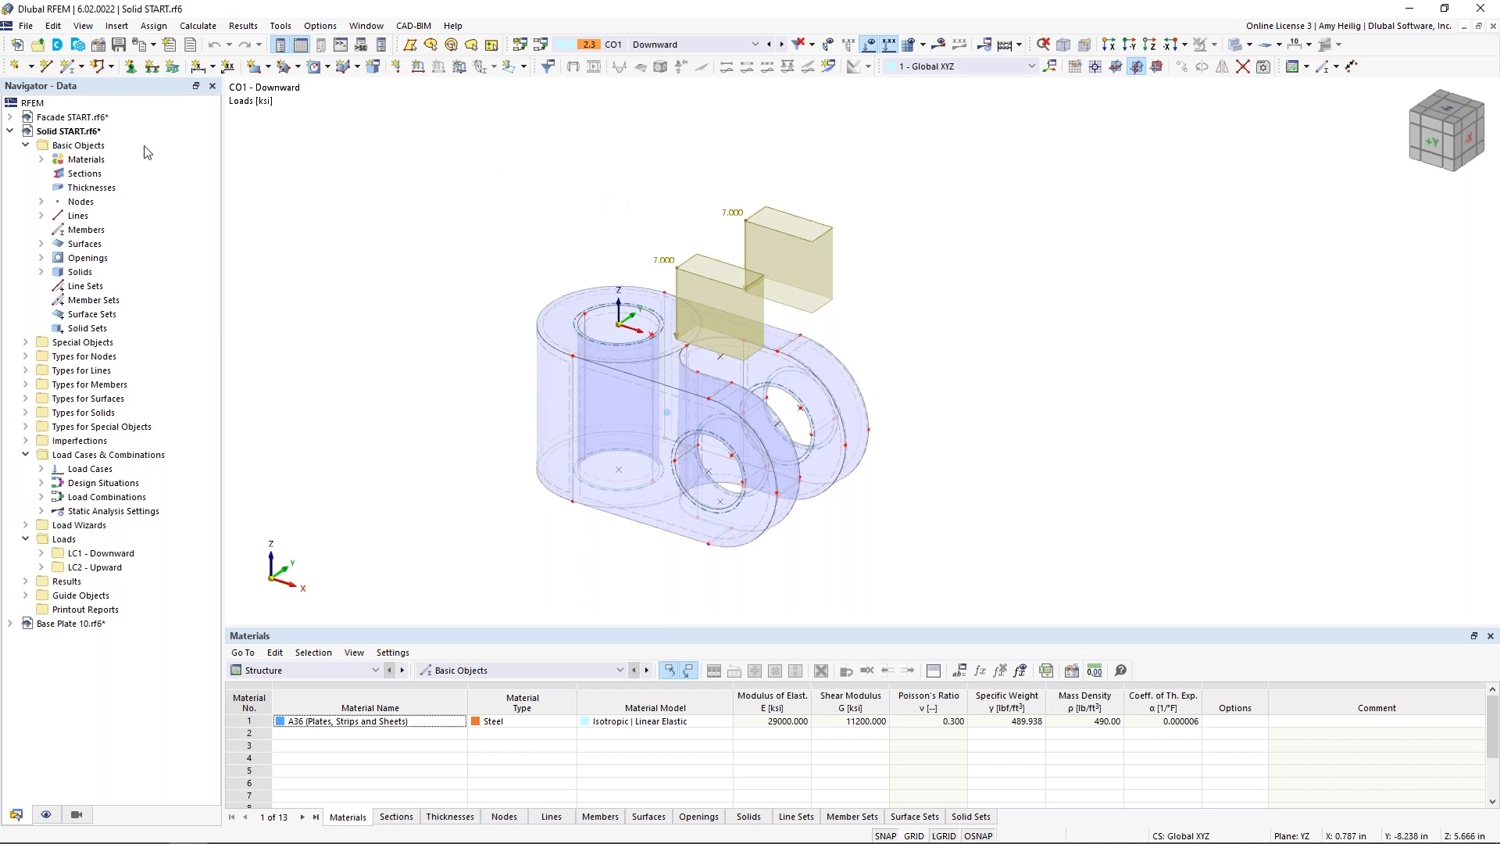
Activate the Stress-Strain Analysis design add-on in the Solid START model's base data.
right_click(67, 136)
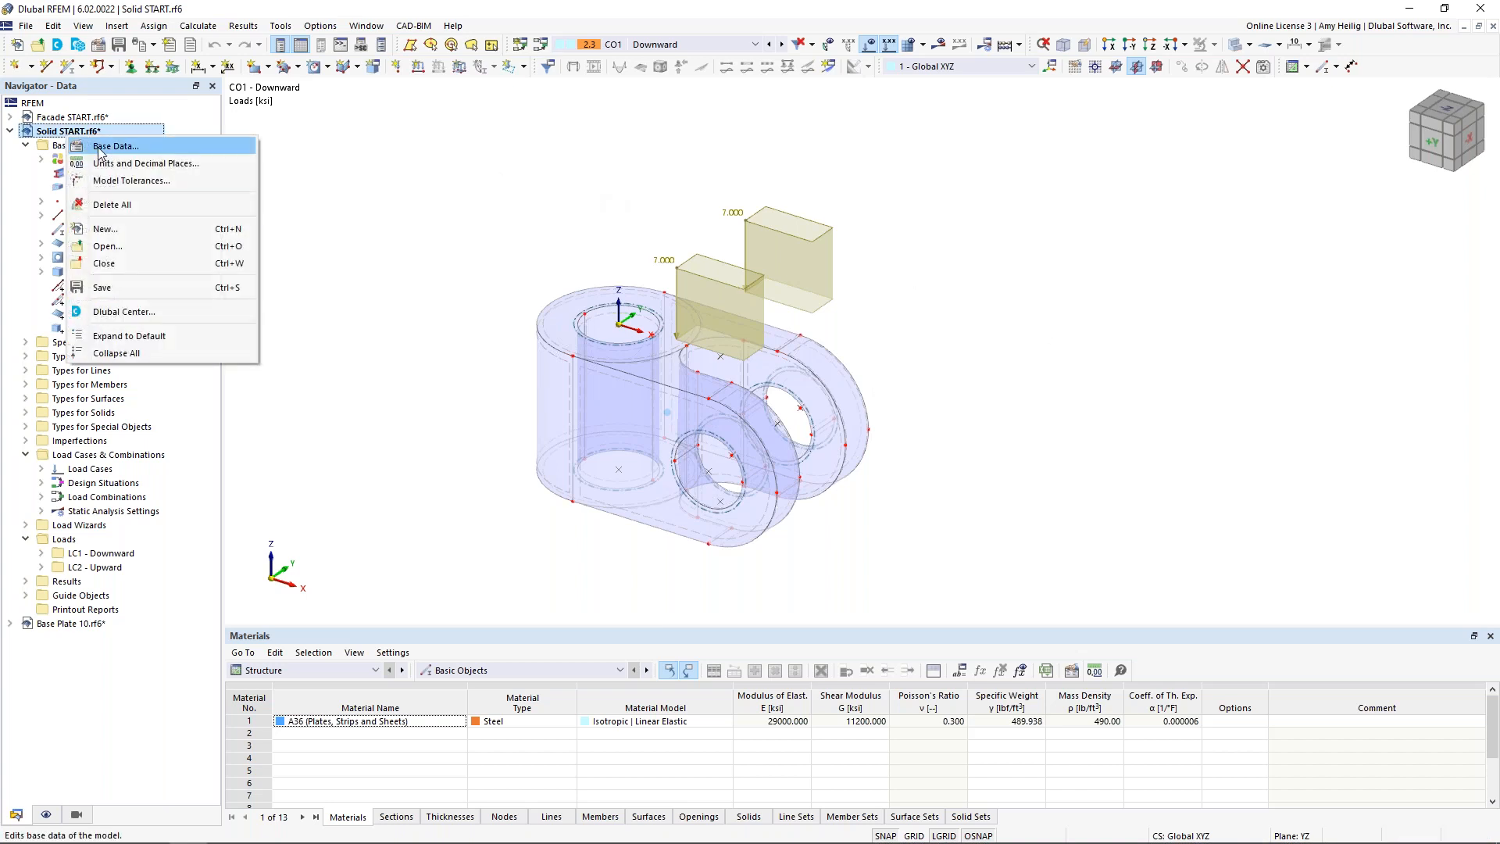
left_click(99, 148)
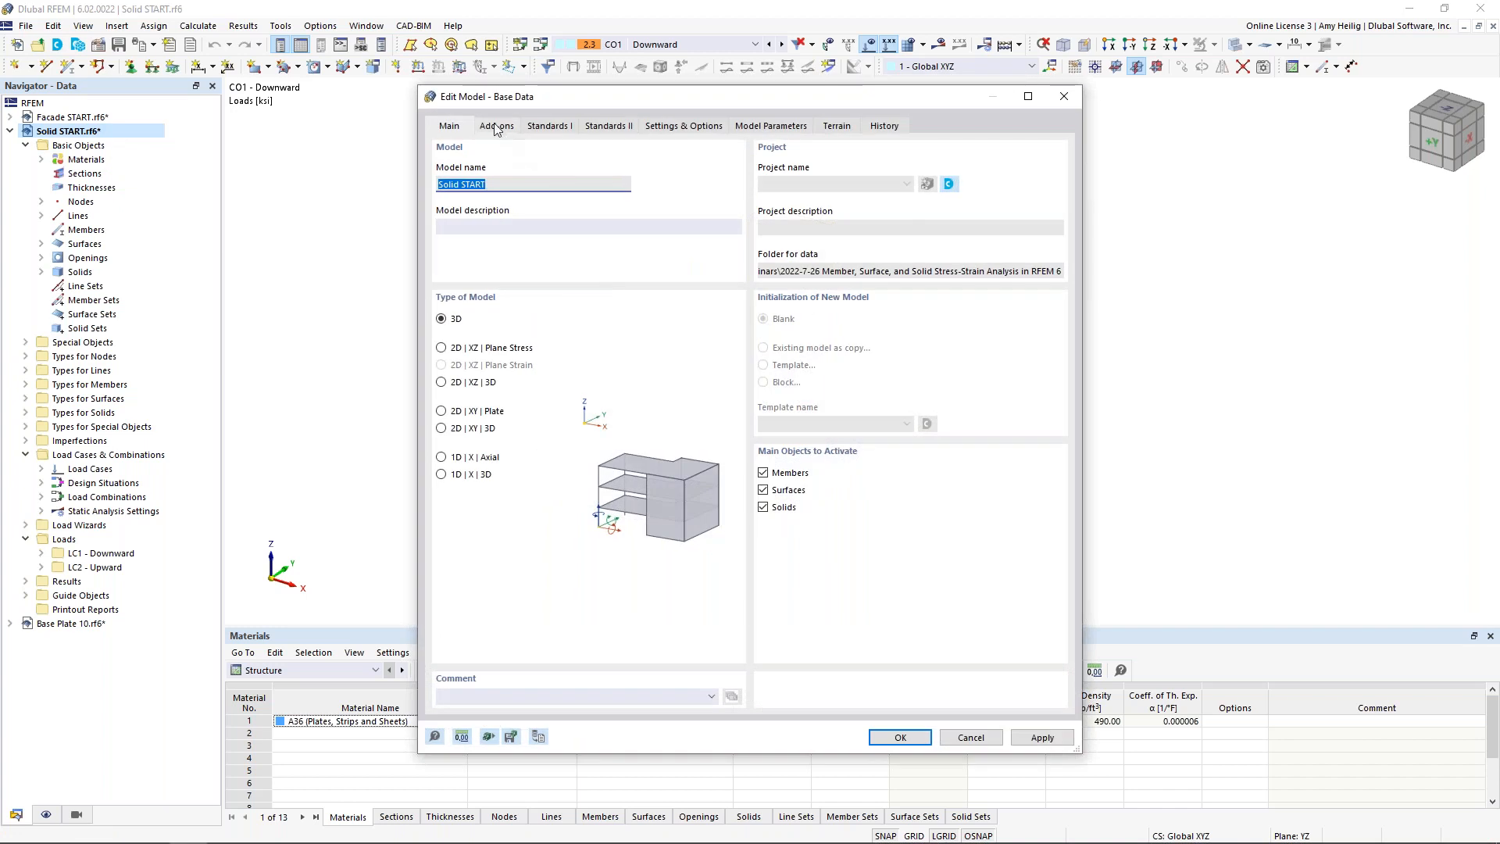
left_click(497, 126)
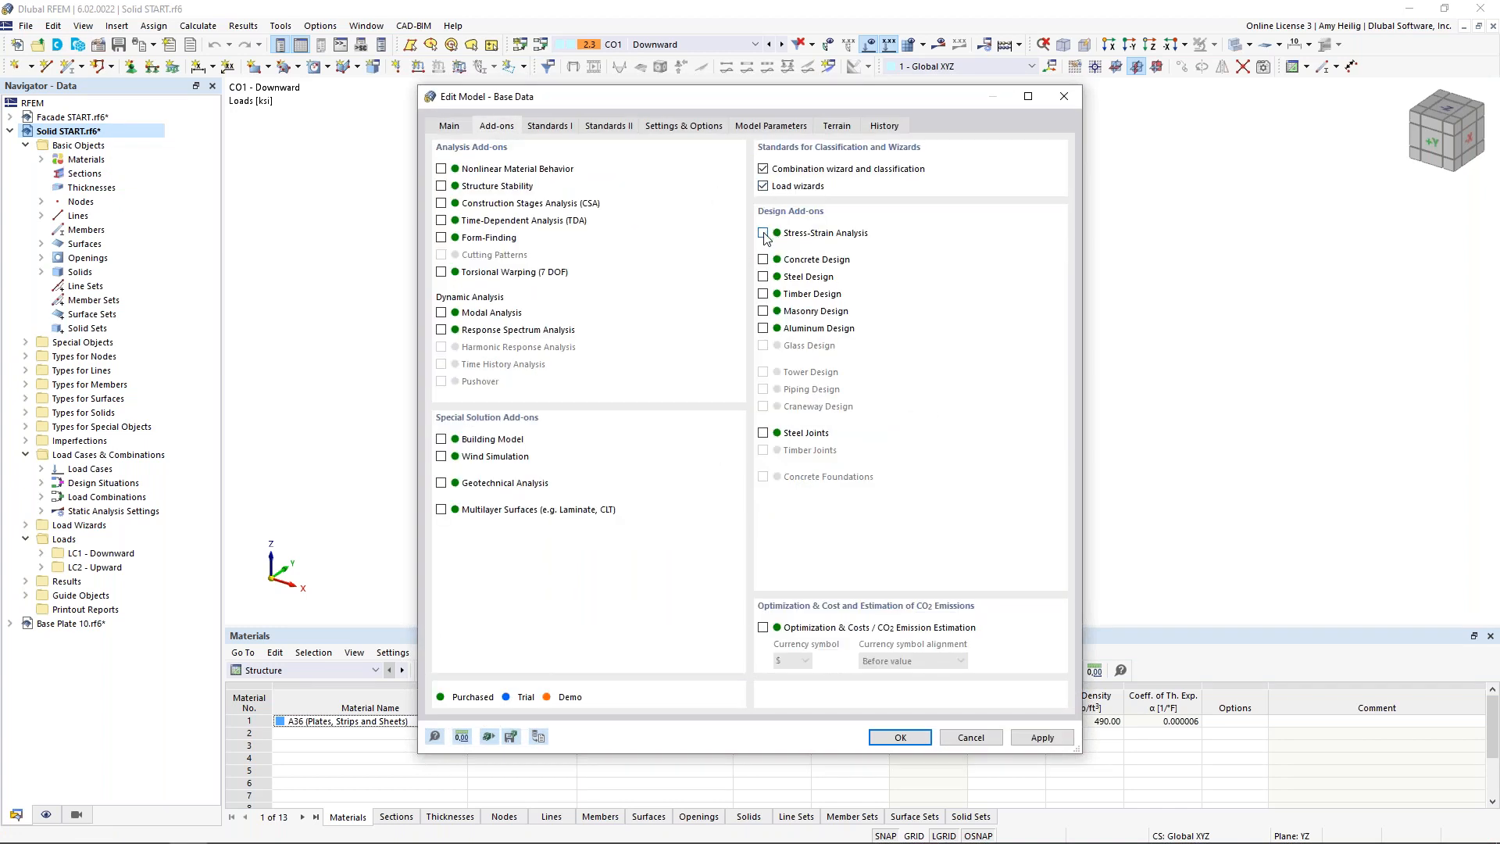
left_click(897, 737)
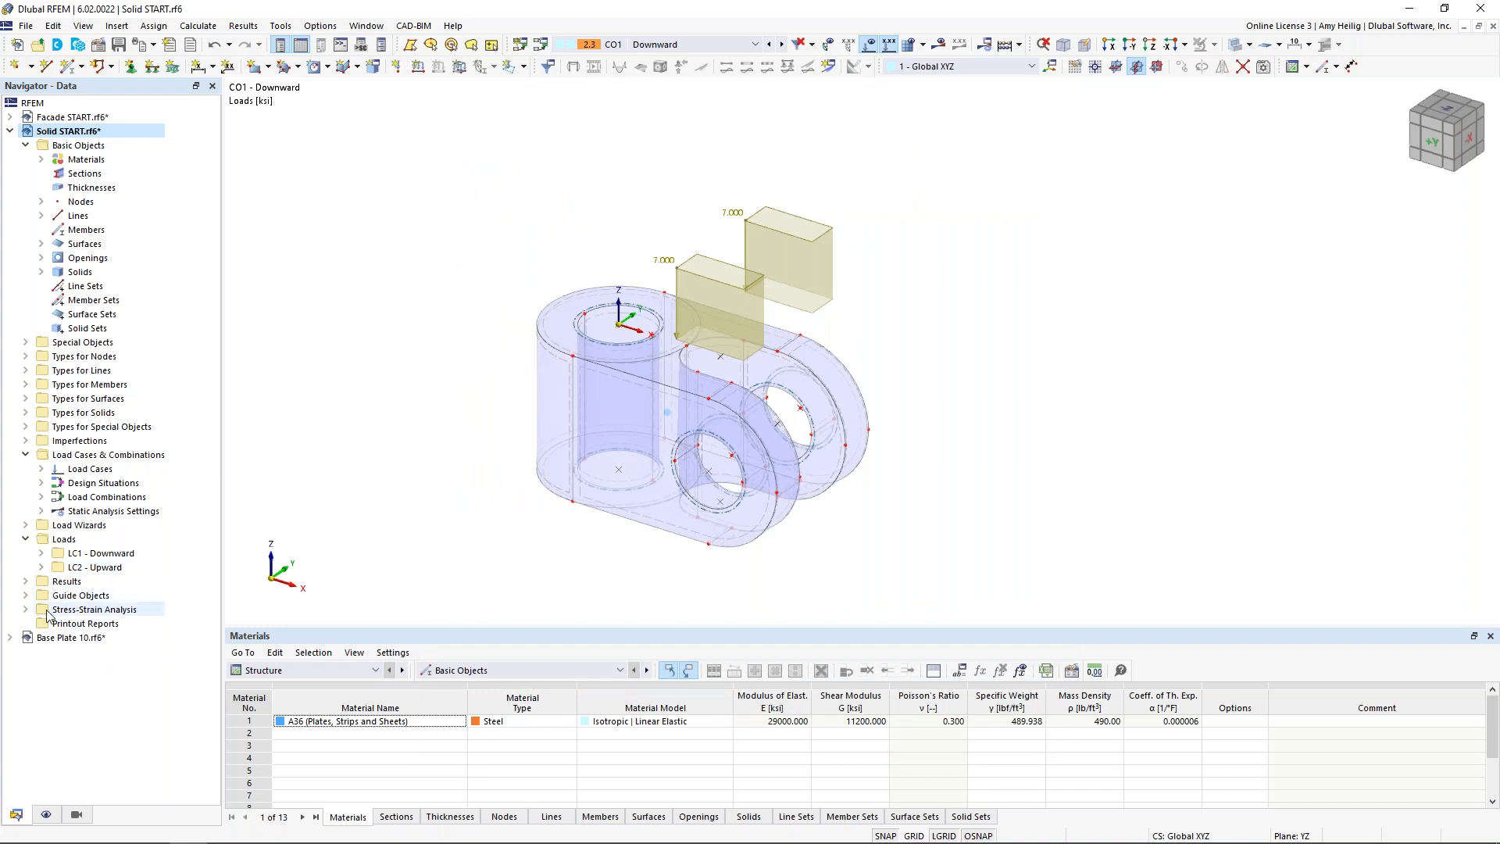
Open the Default solid configuration for stress-strain analysis and review the definitions of the τmax and σ123 stresses.
left_click(26, 611)
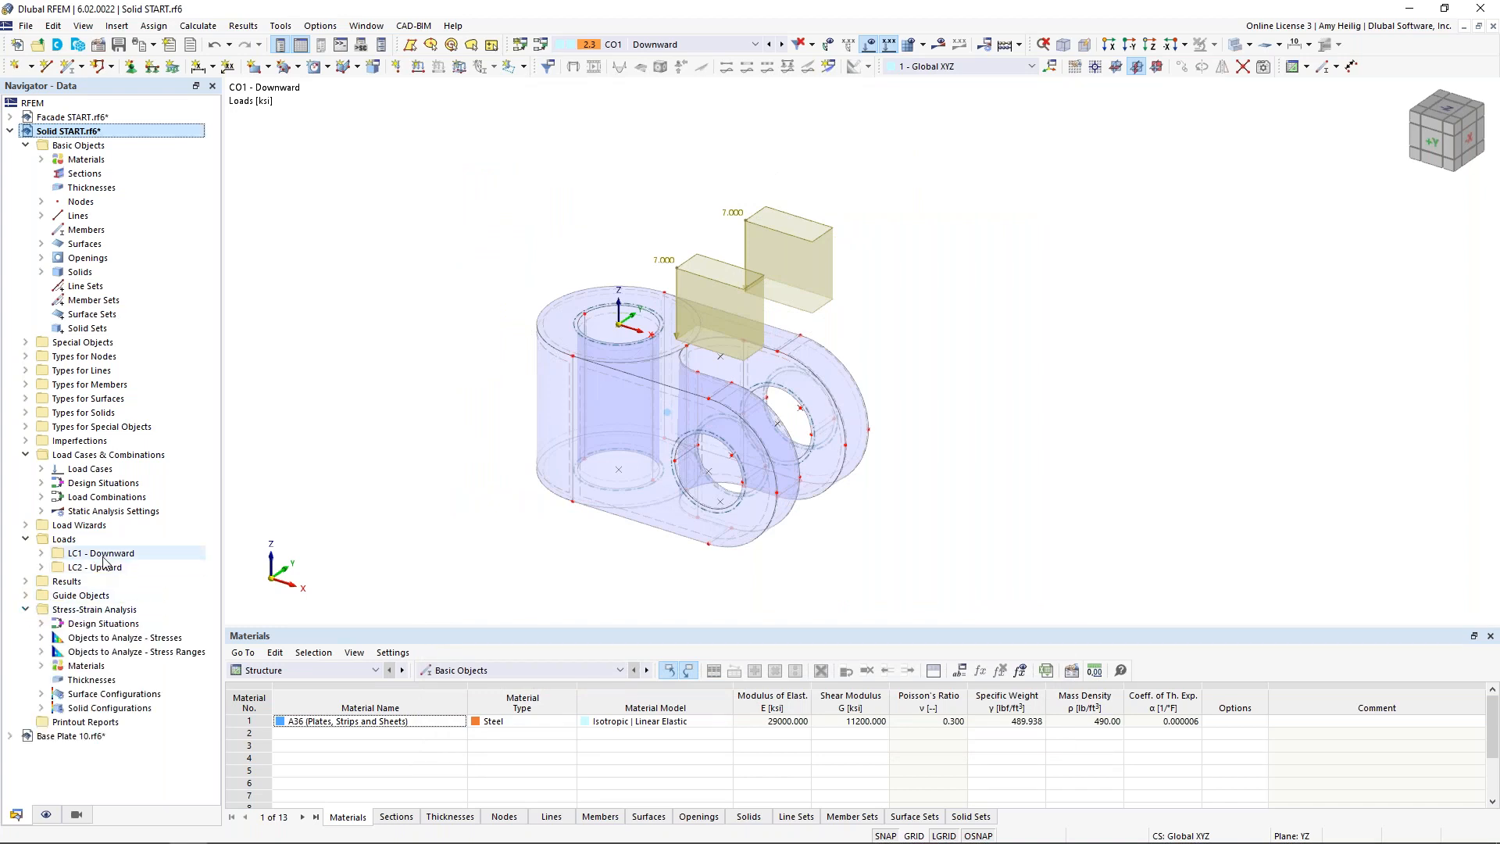
left_click(42, 708)
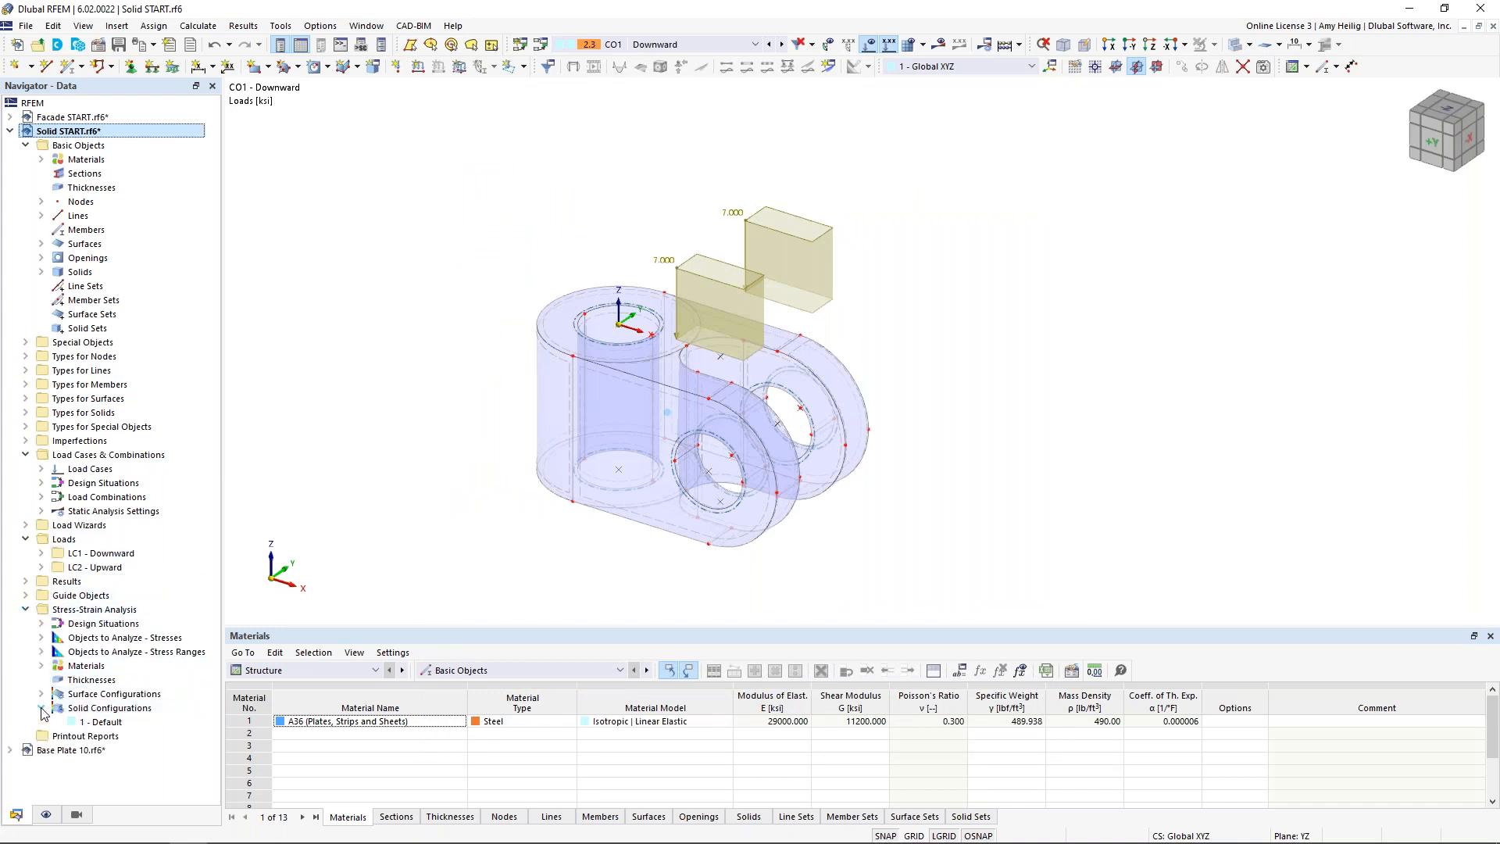
double_click(107, 722)
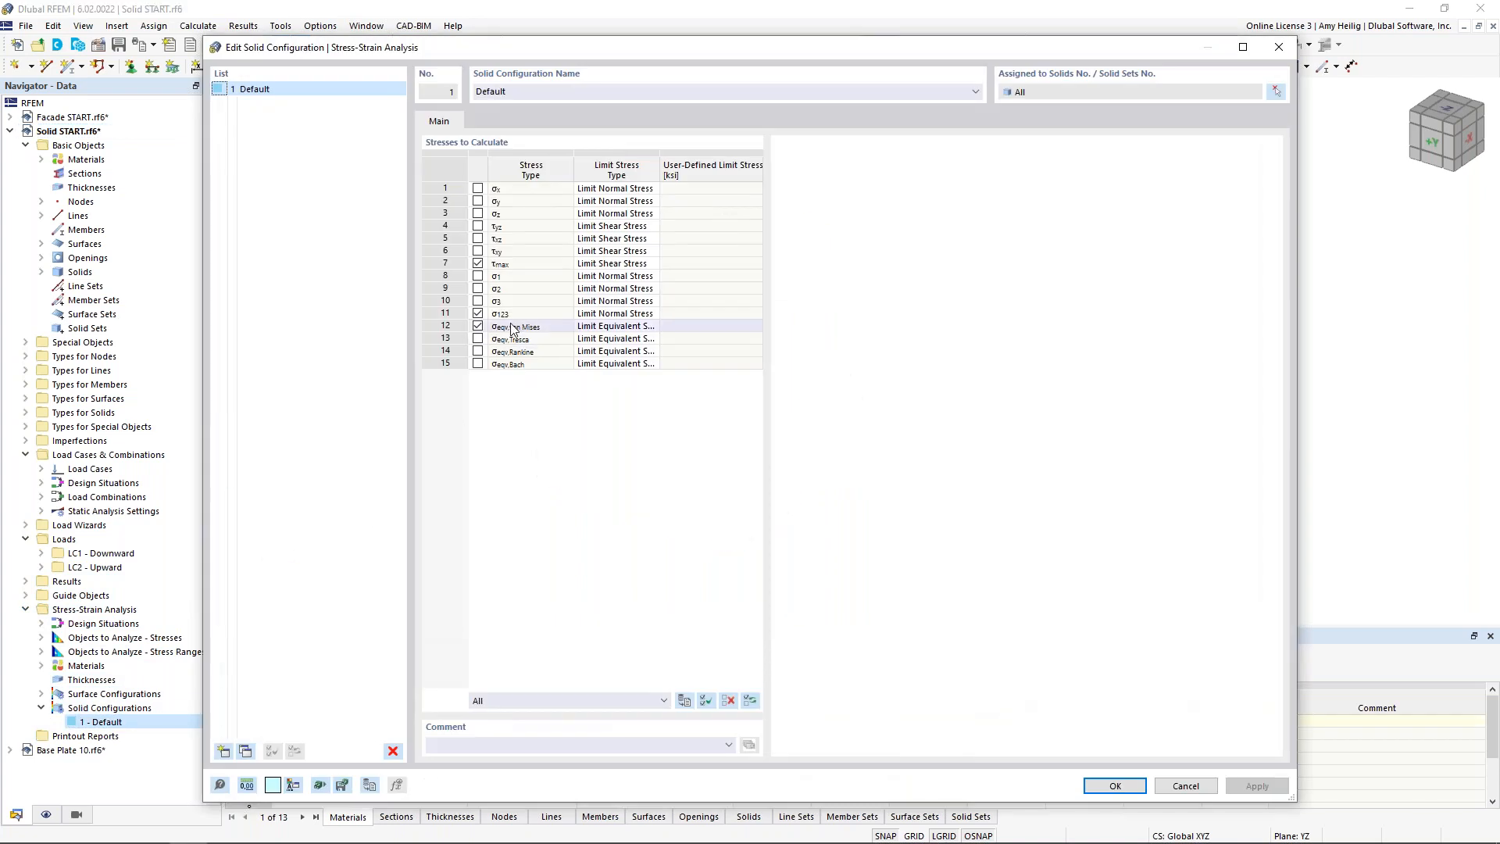
left_click(517, 266)
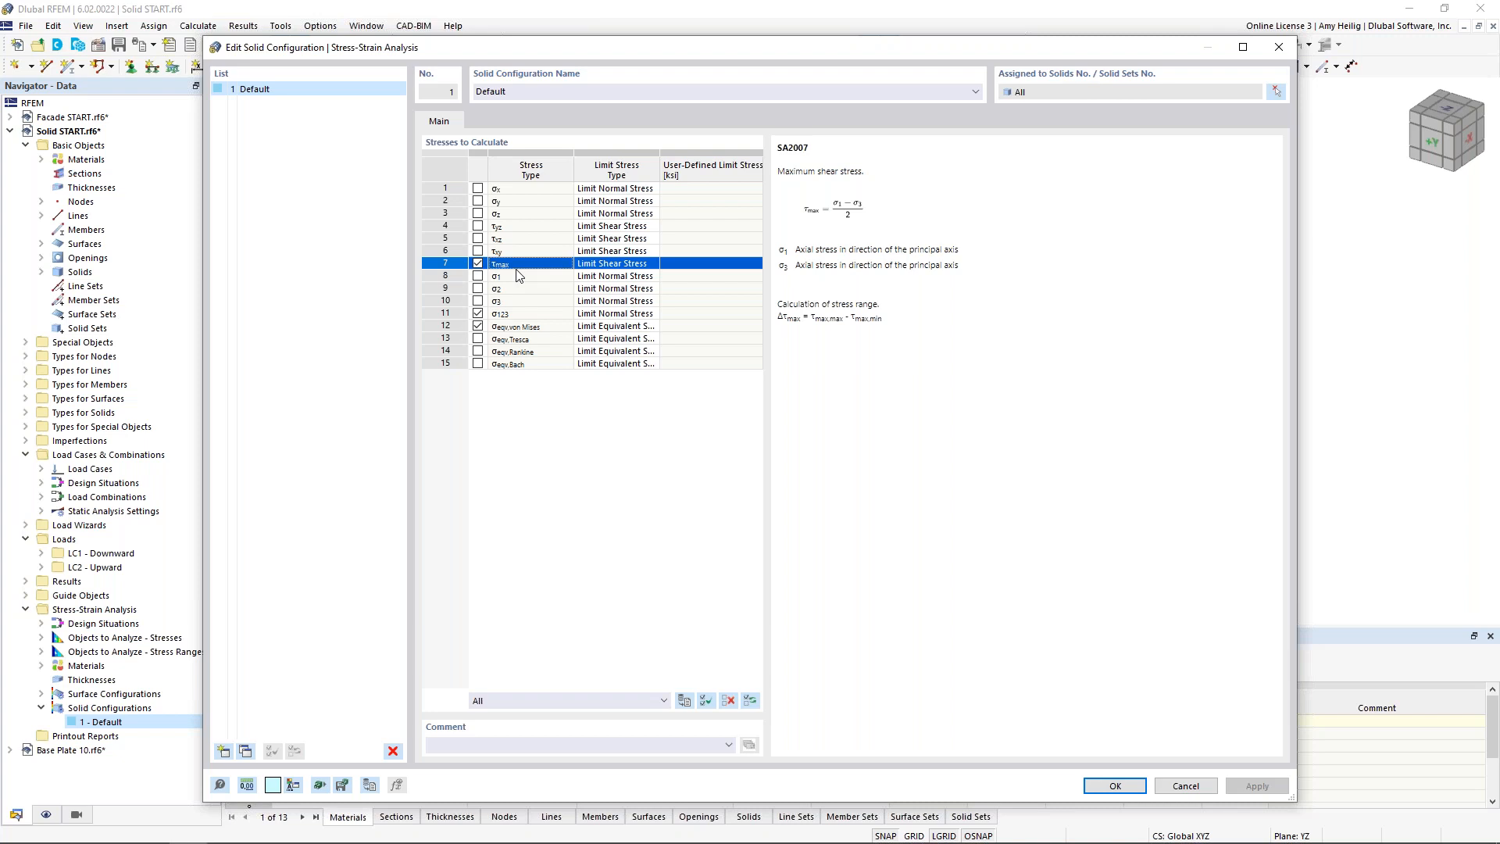
left_click(527, 312)
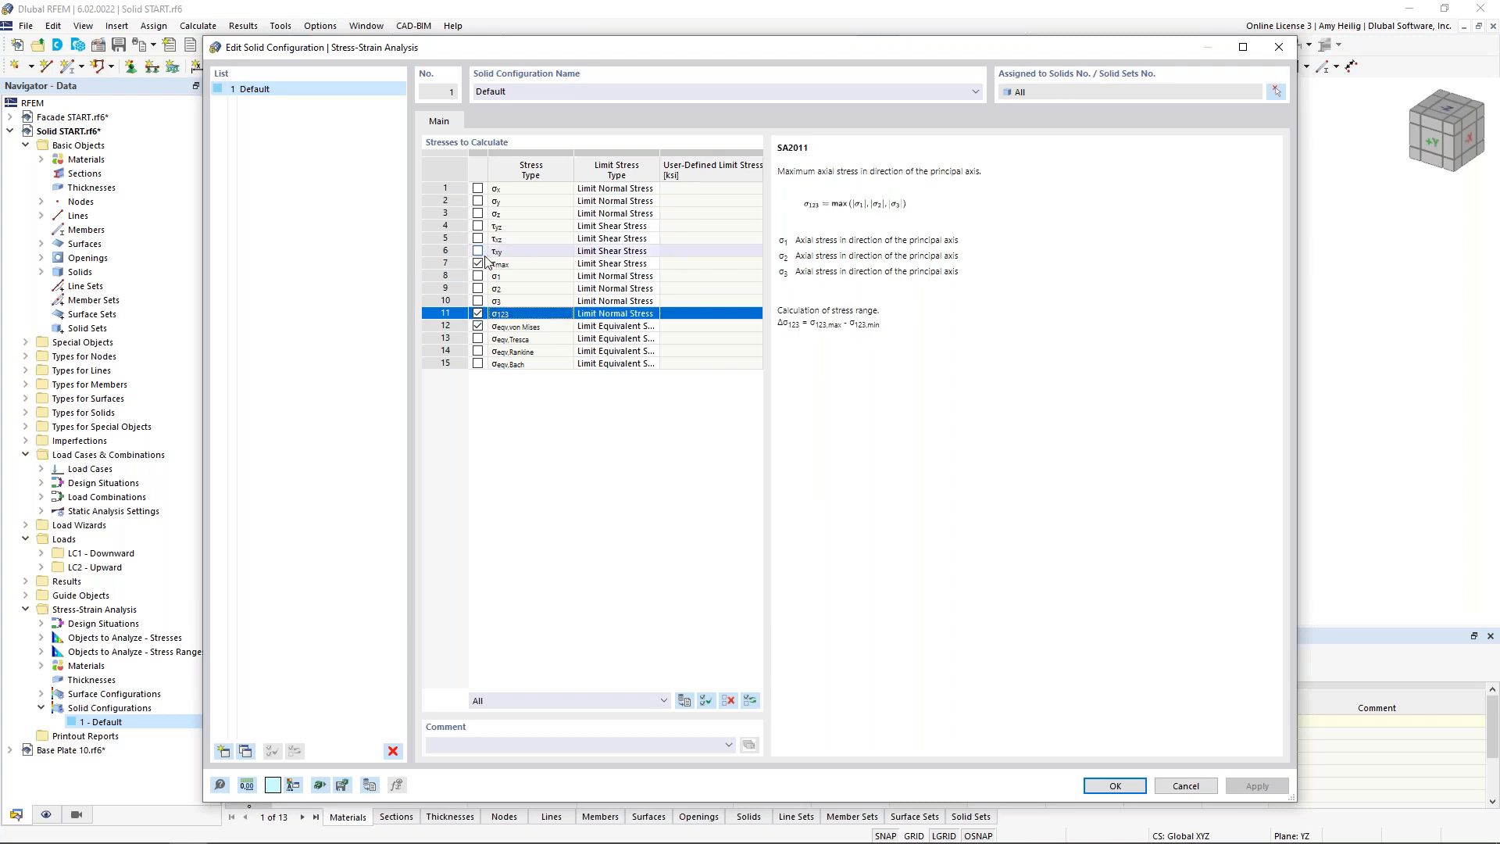
Exclude τmax and σ123 from the Default solid configuration, leaving only σeqv,von Mises with its Limit Equivalent Stress type.
left_click(478, 263)
left_click(478, 313)
left_click(540, 326)
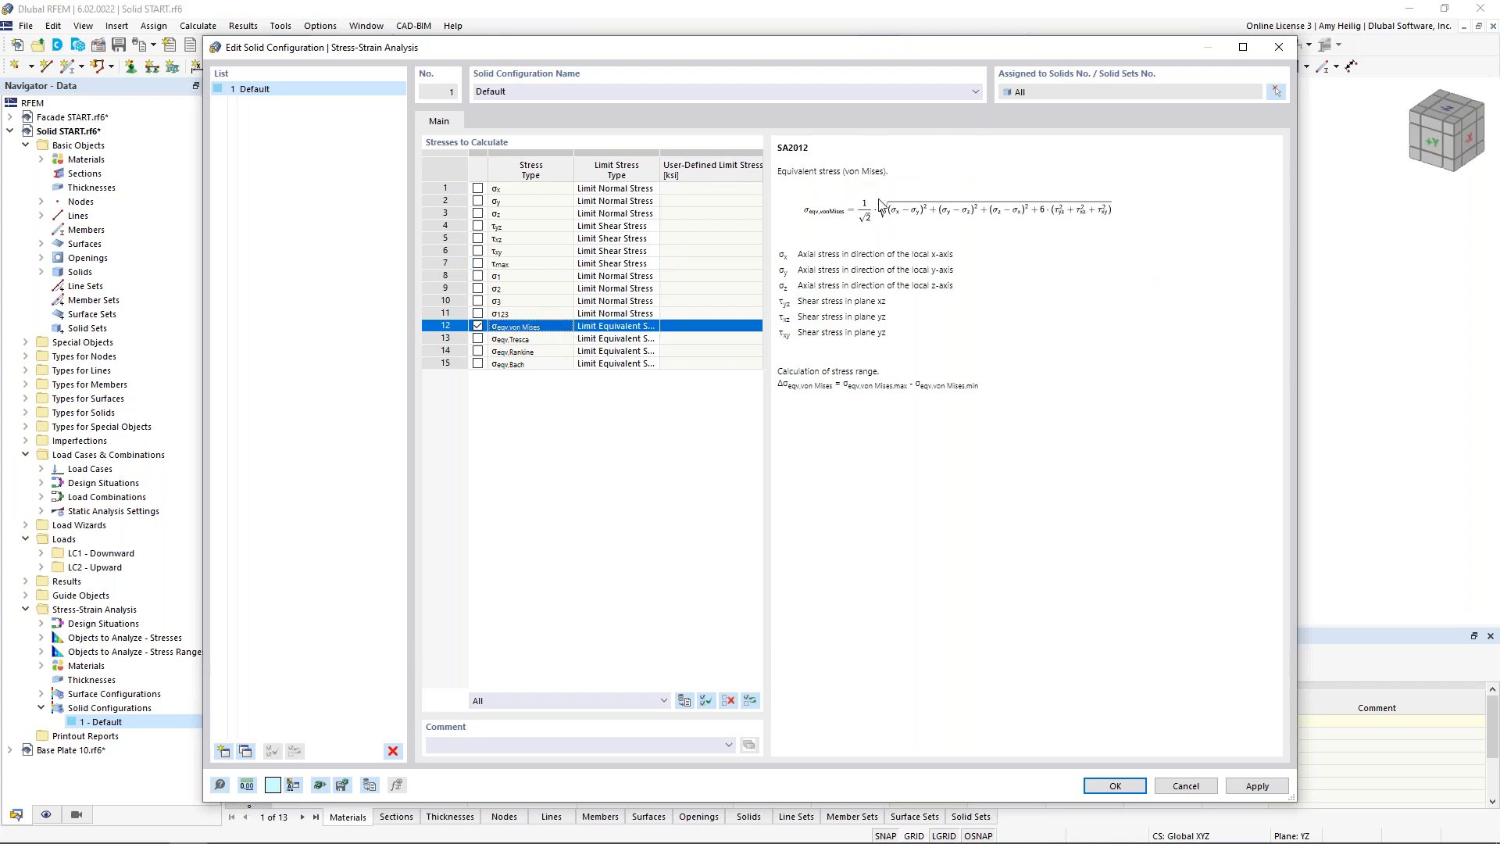
left_click(651, 329)
left_click(653, 327)
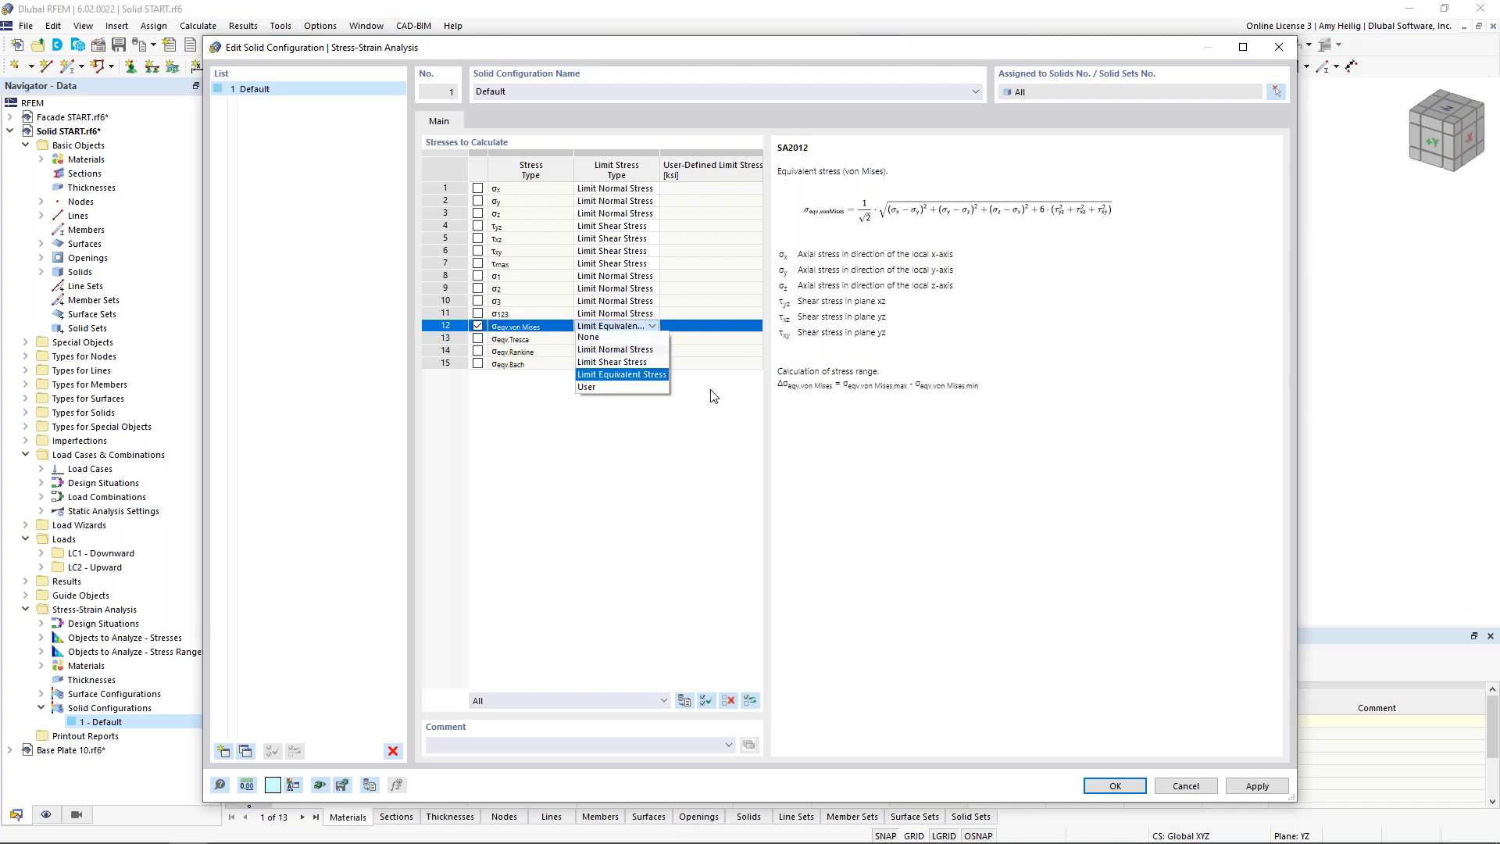
left_click(734, 407)
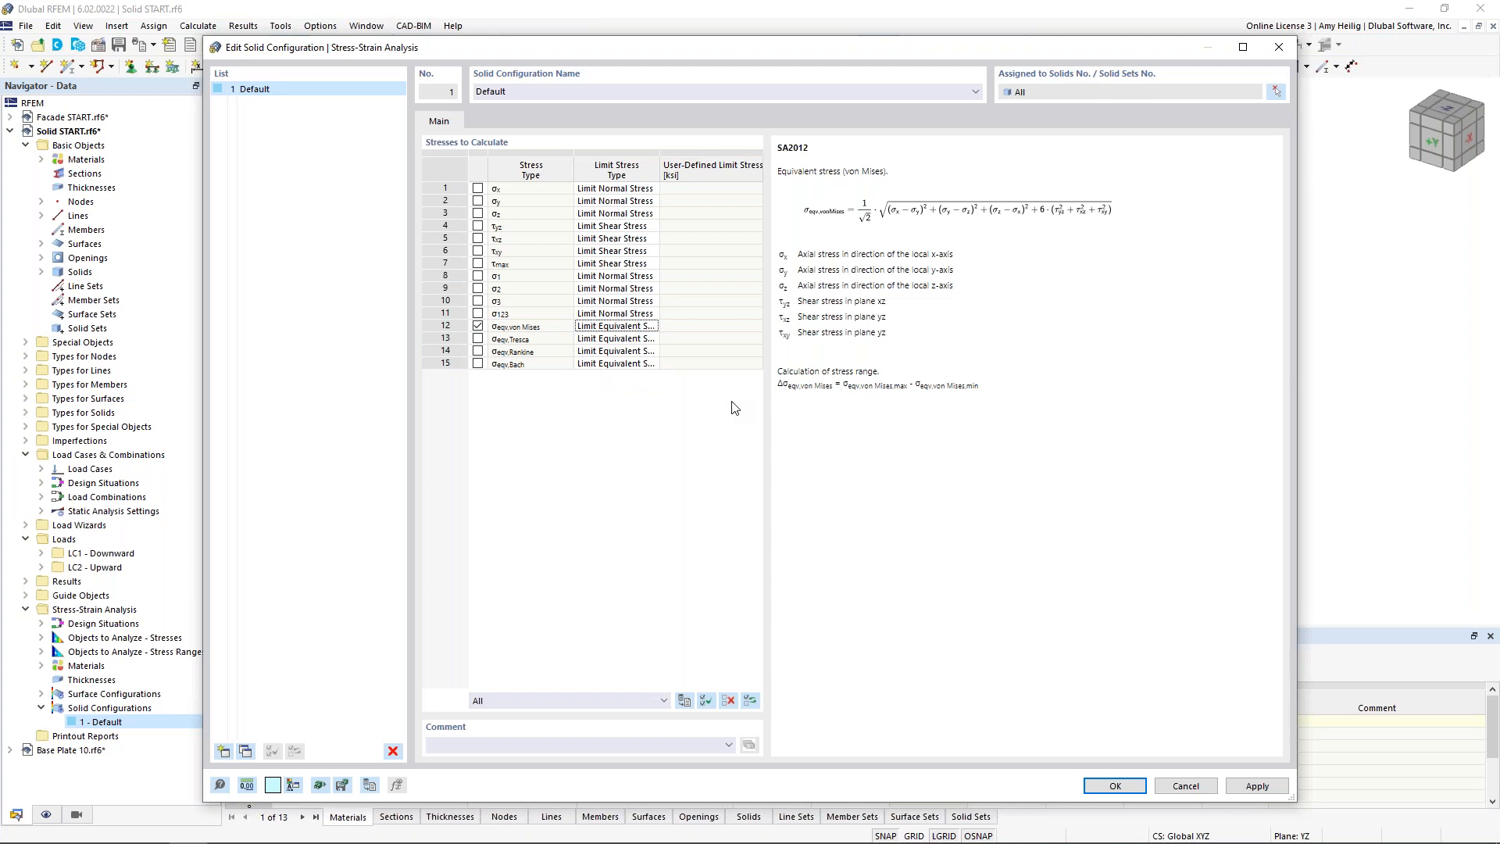
left_click(1115, 785)
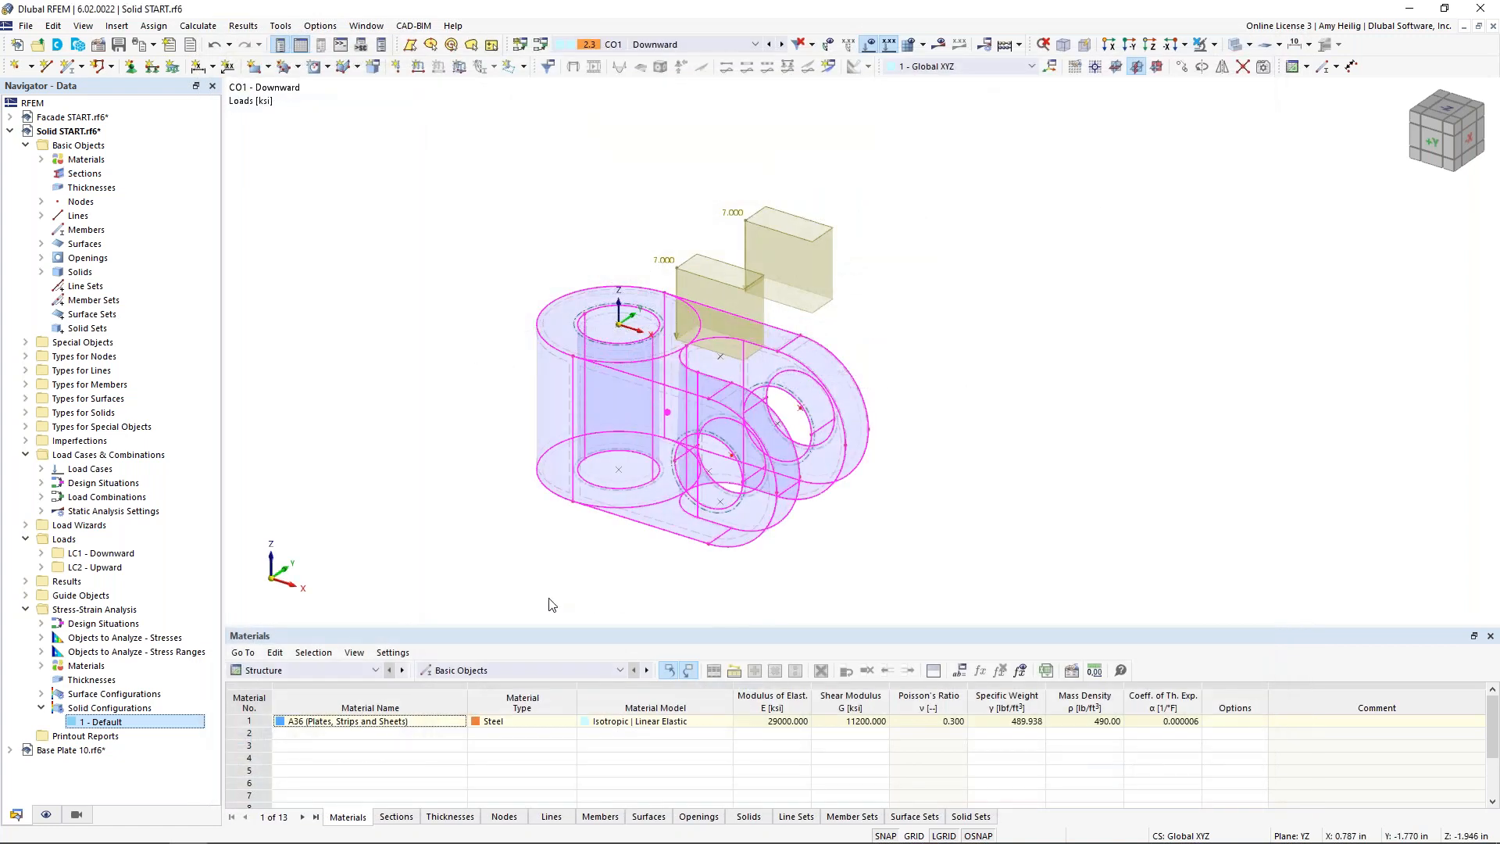
Display the Stress-Strain Analysis design situations in the table and enlarge the table area.
left_click(374, 670)
left_click(343, 746)
left_click_drag(430, 633, 425, 475)
left_click(367, 817)
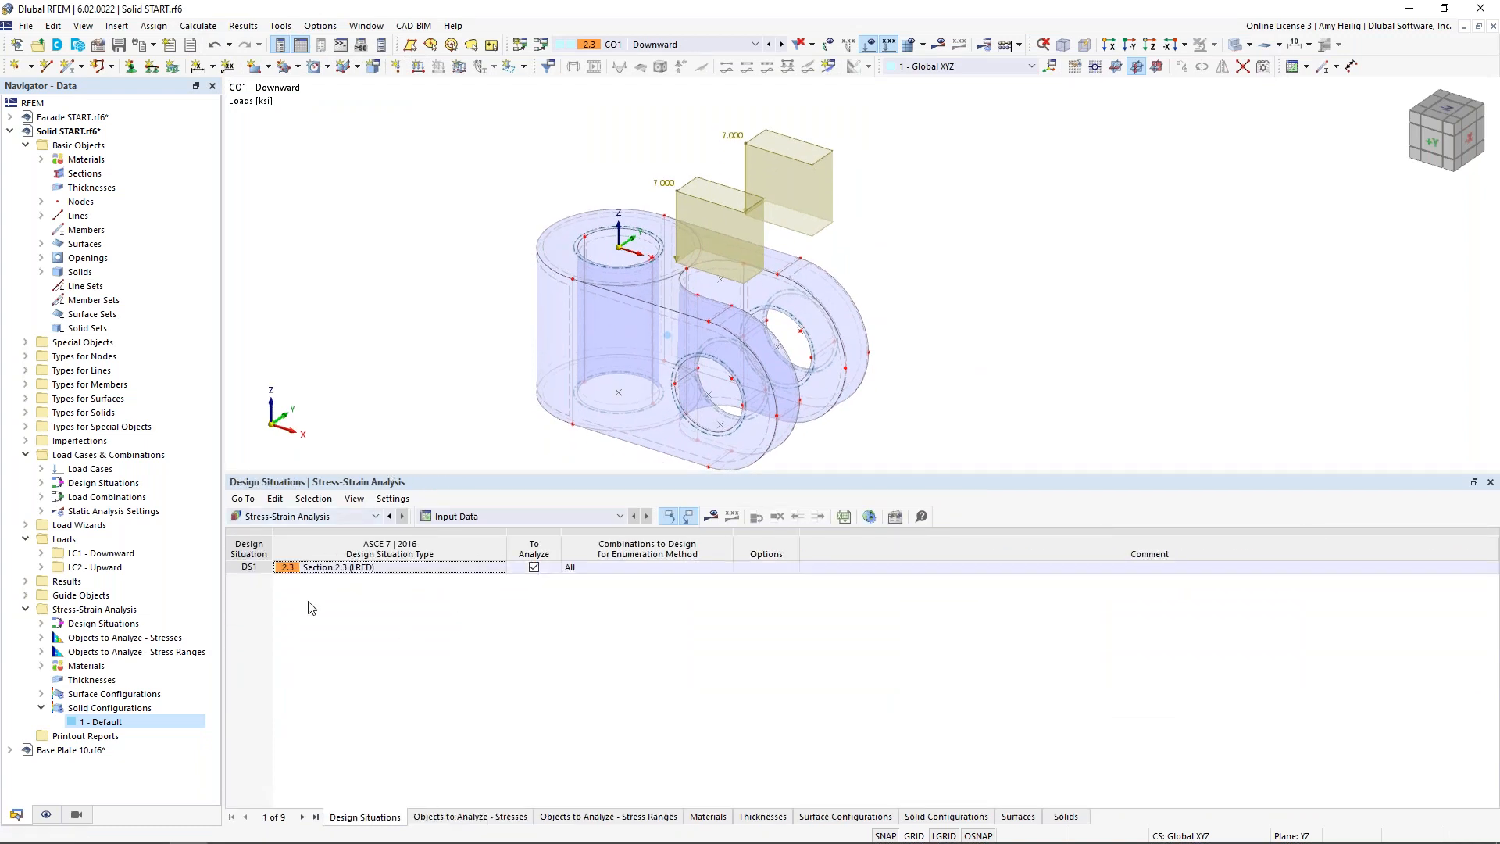
Exclude all surfaces from the stress analysis and include all solids in the stress range analysis.
left_click(468, 816)
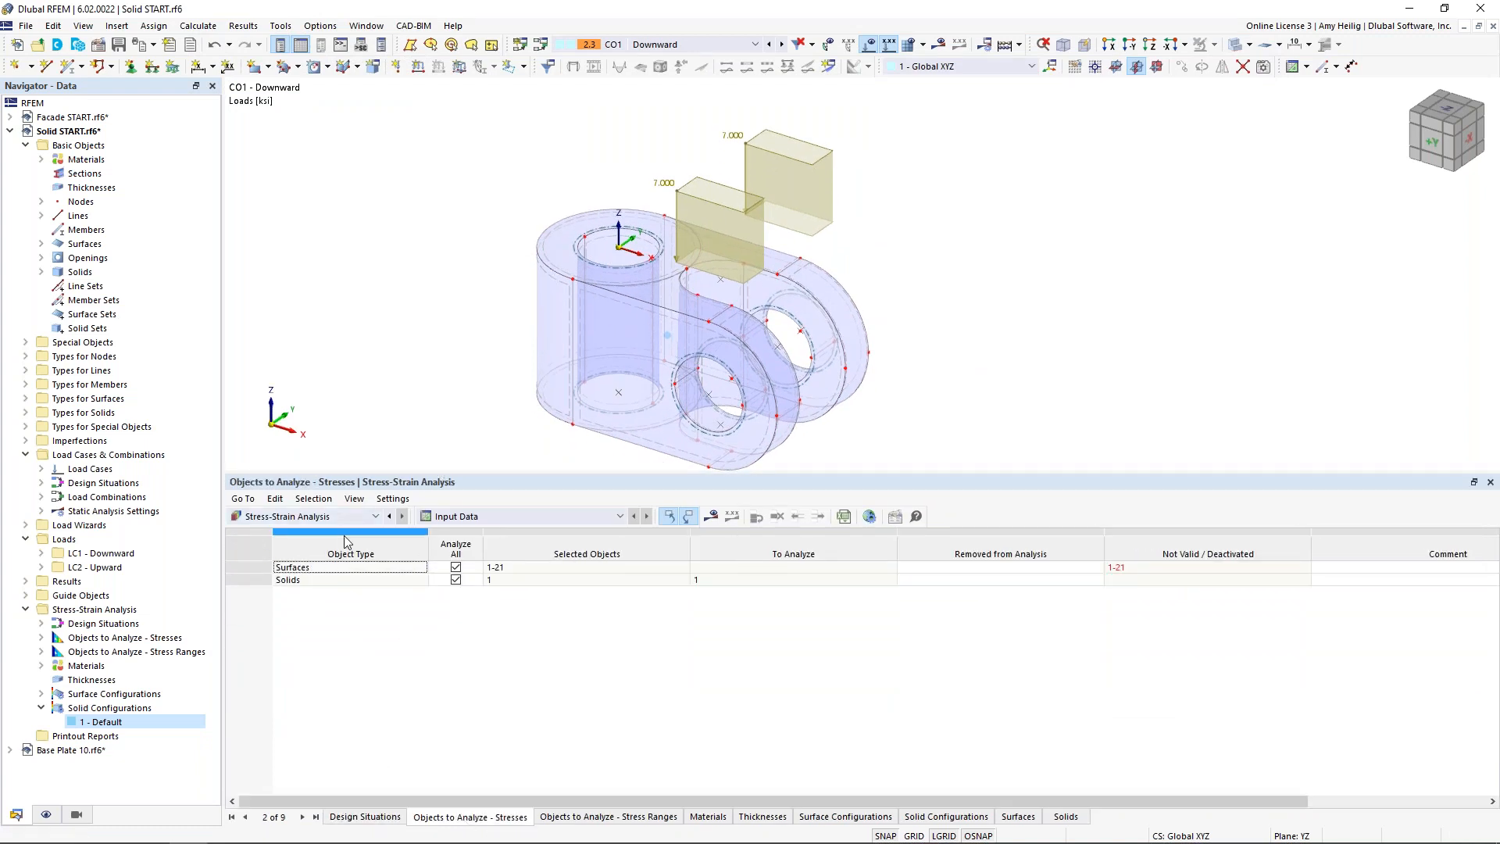
left_click(456, 569)
left_click(456, 568)
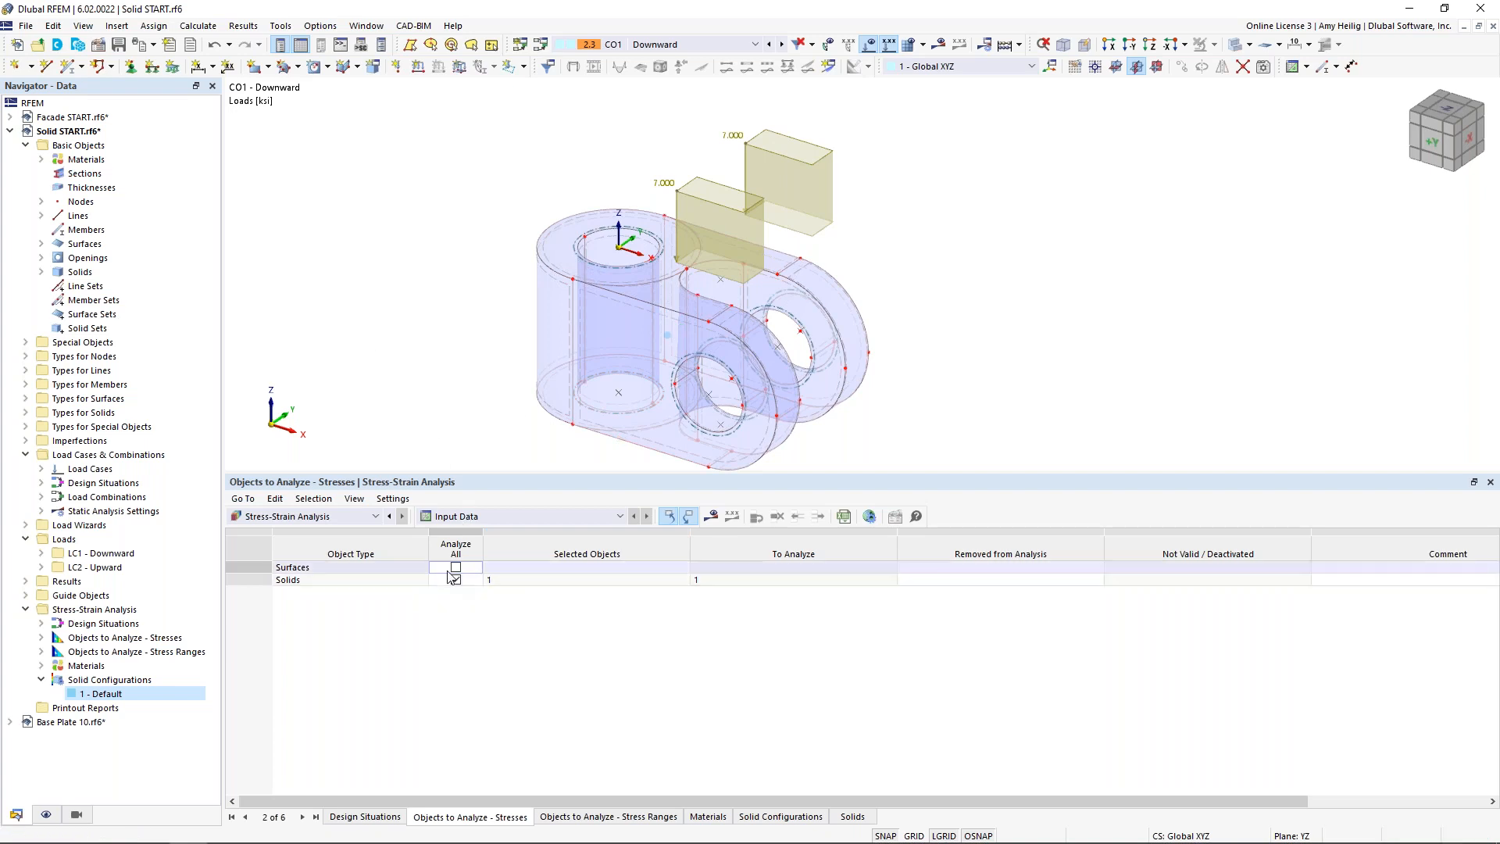
left_click(617, 817)
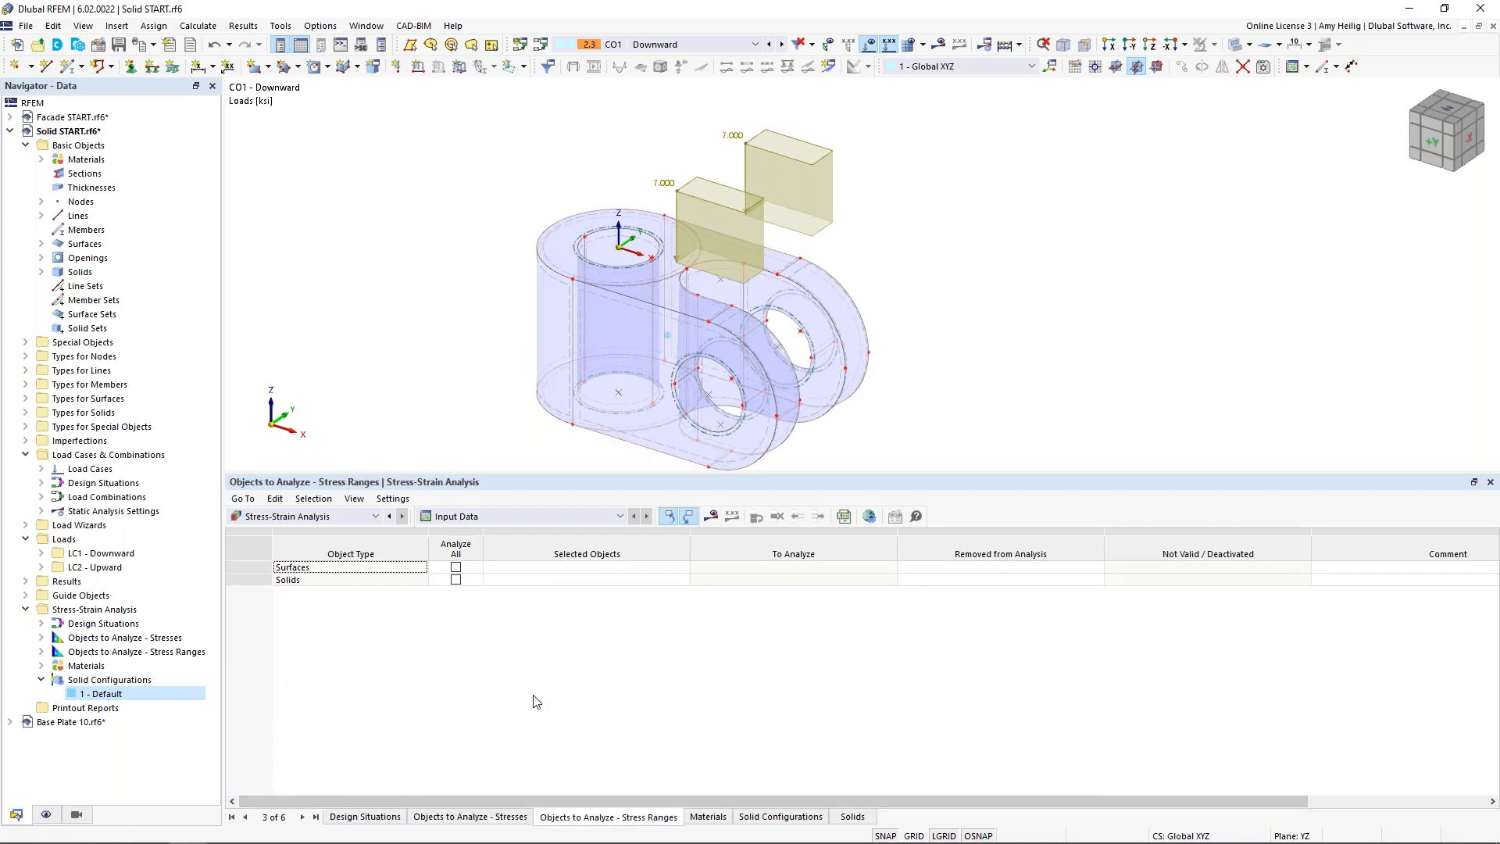
left_click(455, 580)
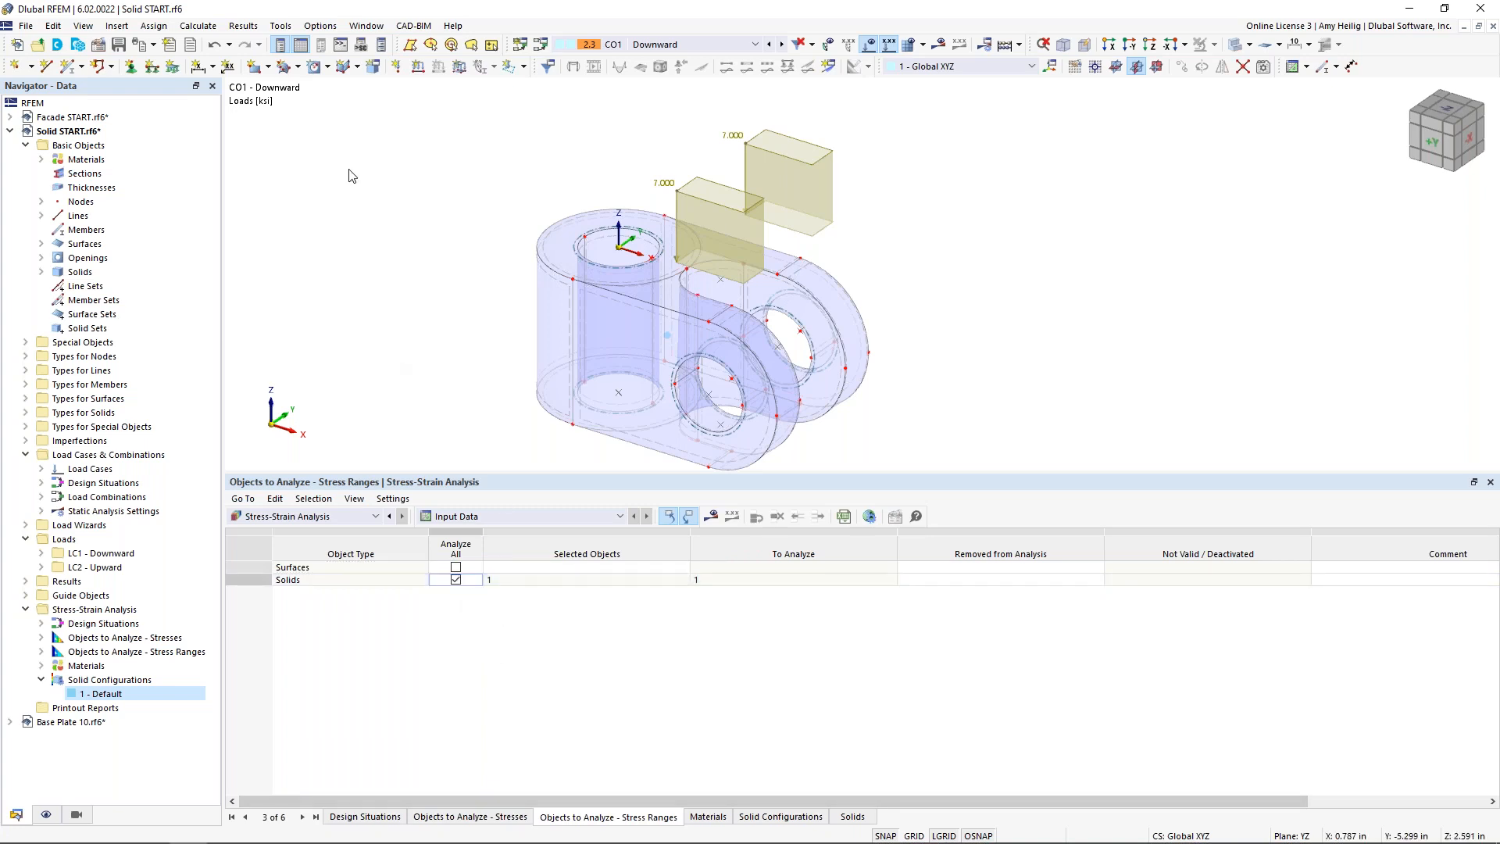
Calculate everything and display only the solid's von Mises equivalent stresses, with the surface results hidden.
left_click(197, 26)
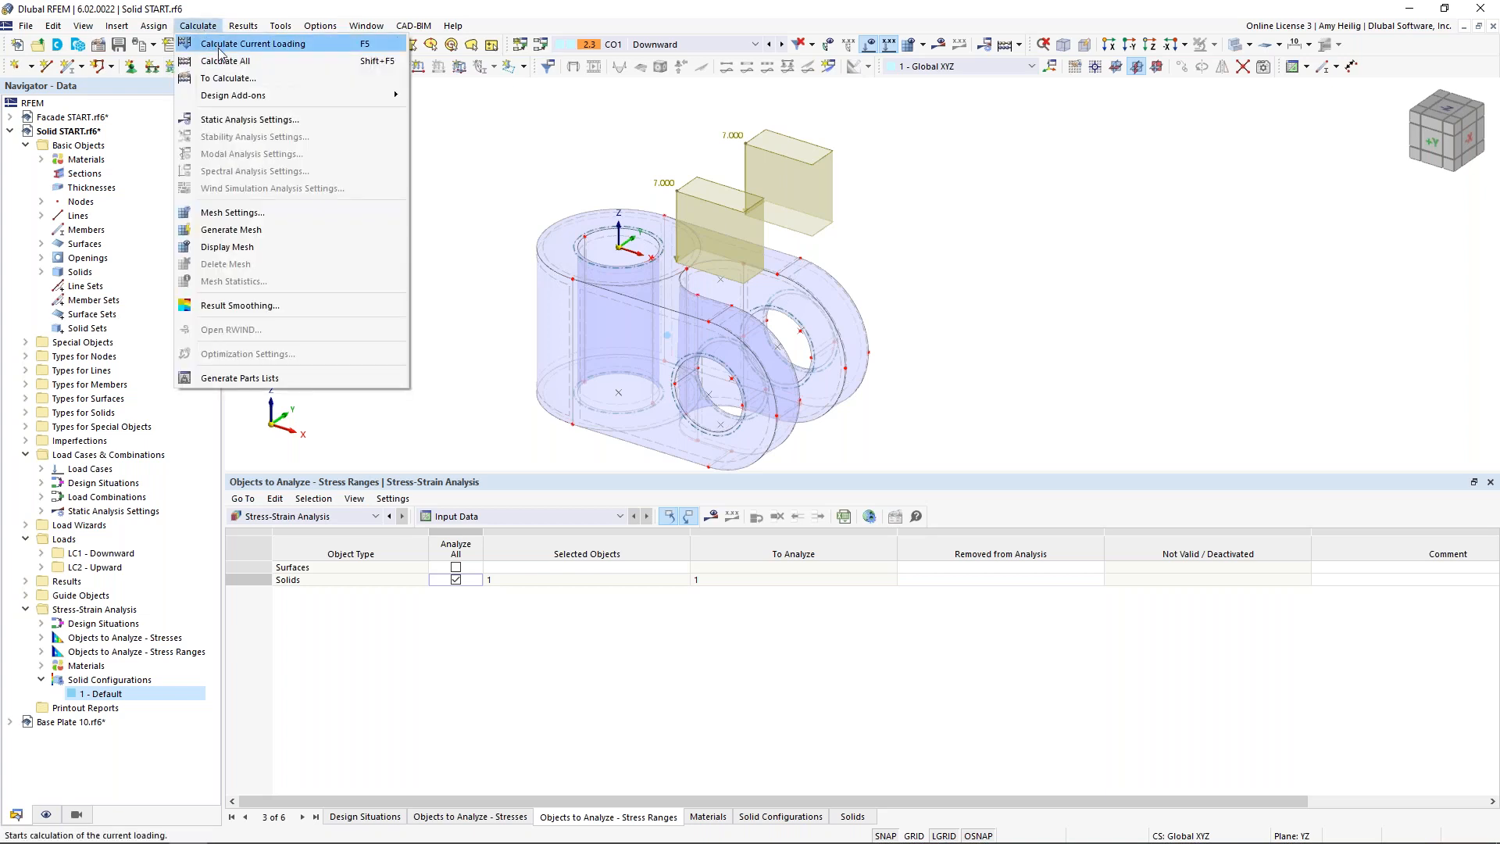
left_click(207, 58)
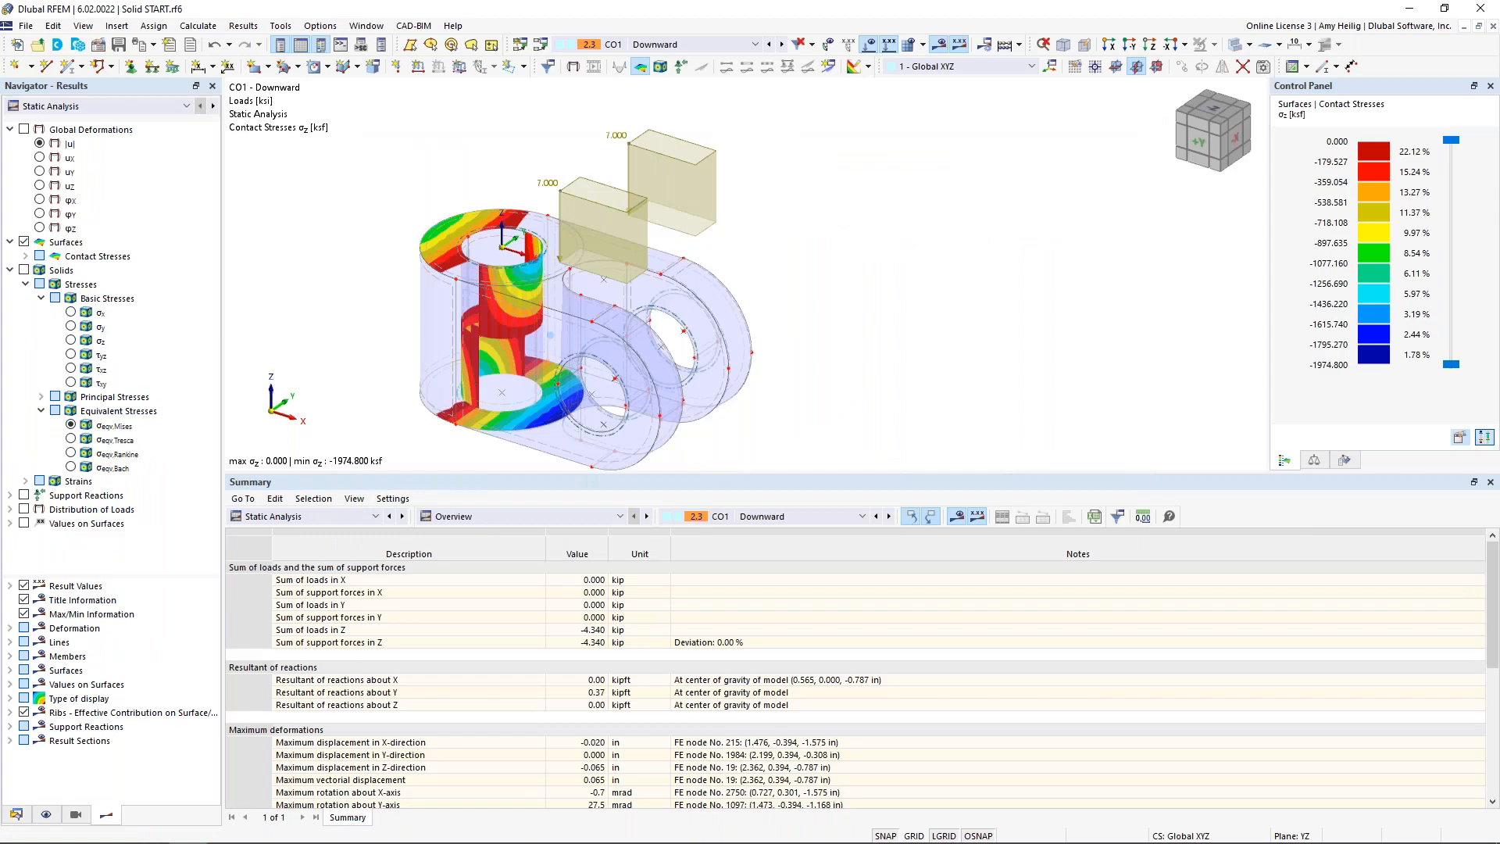
left_click(24, 271)
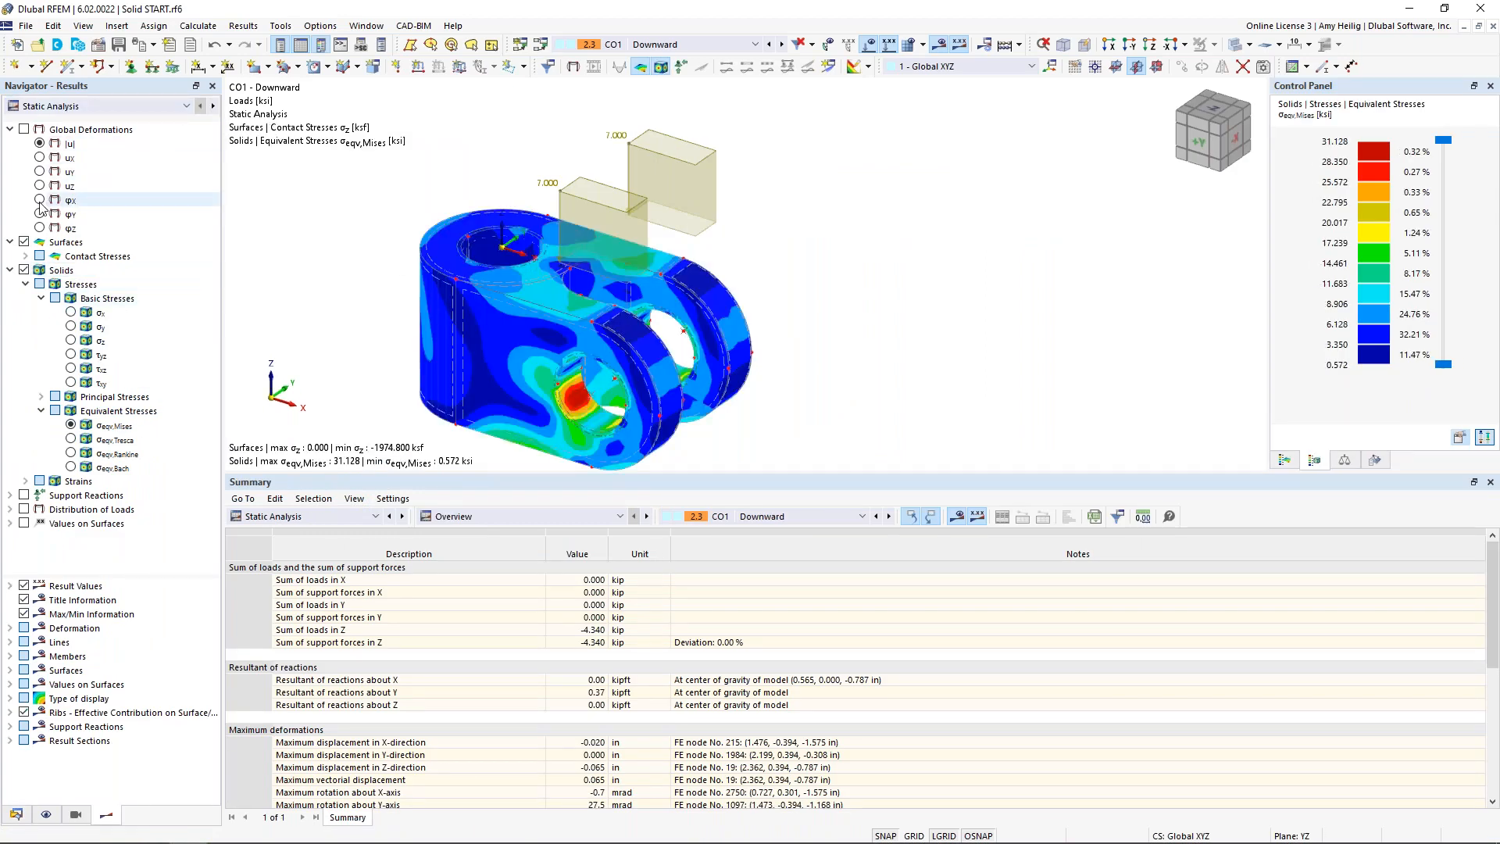
left_click(25, 242)
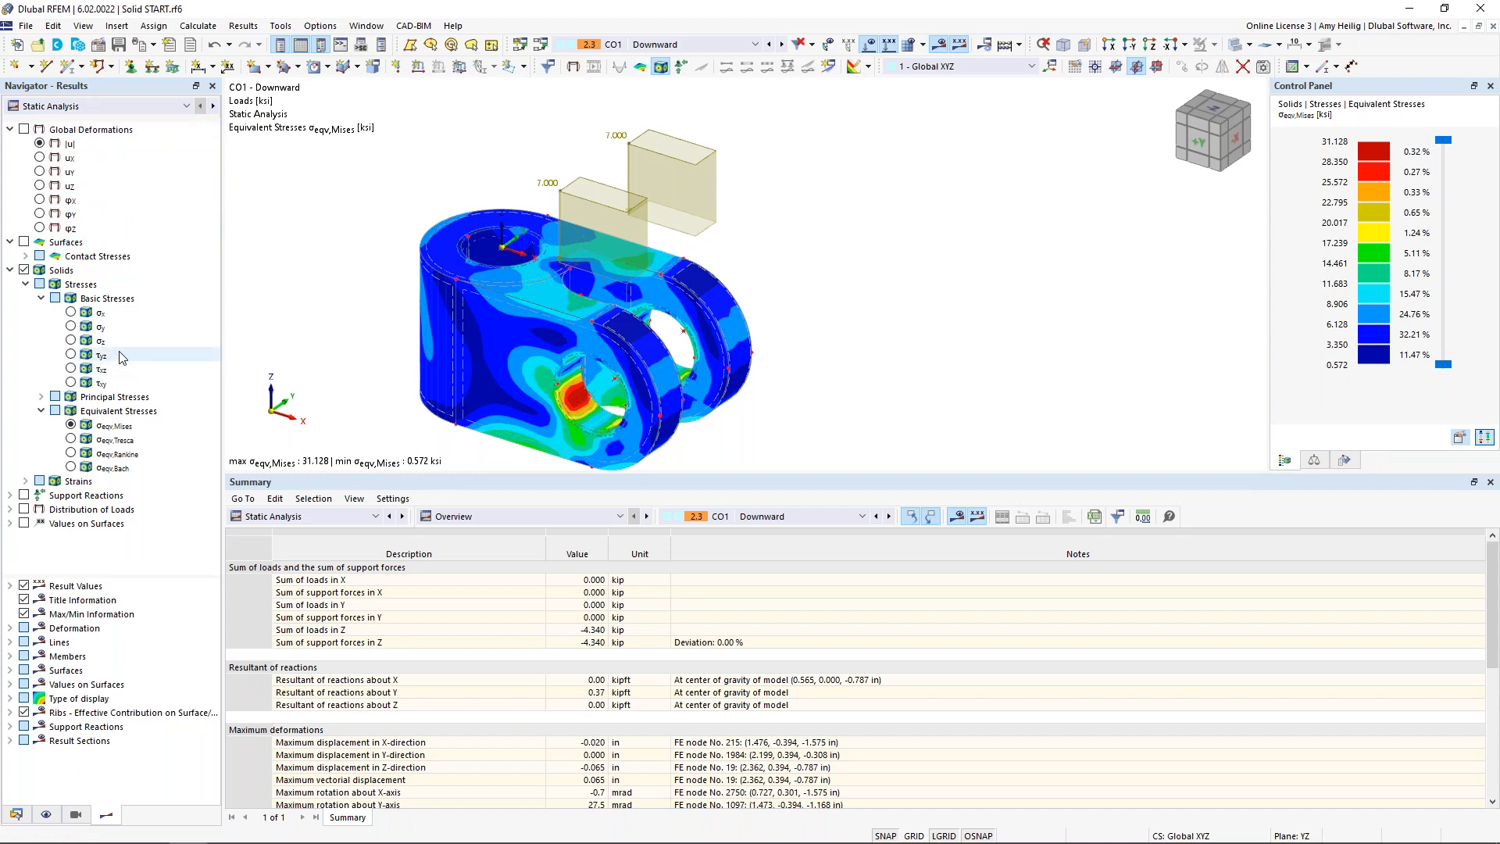
left_click(9, 129)
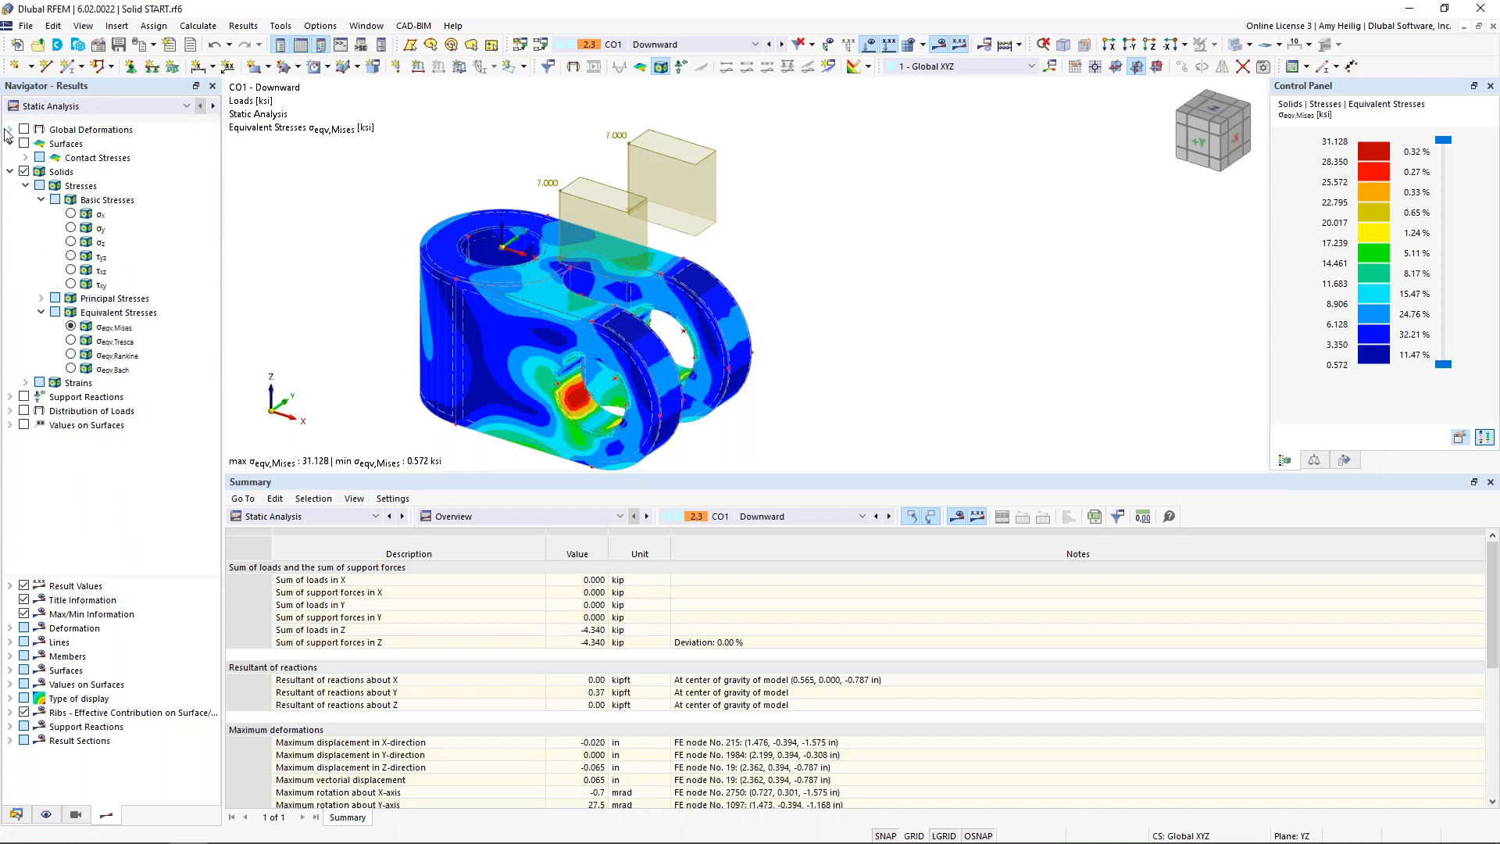
left_click(73, 324)
Examine the von Mises stress distribution on the solid up close and compare it with the CO2 Upward combination.
middle_click_drag(588, 348, 725, 341)
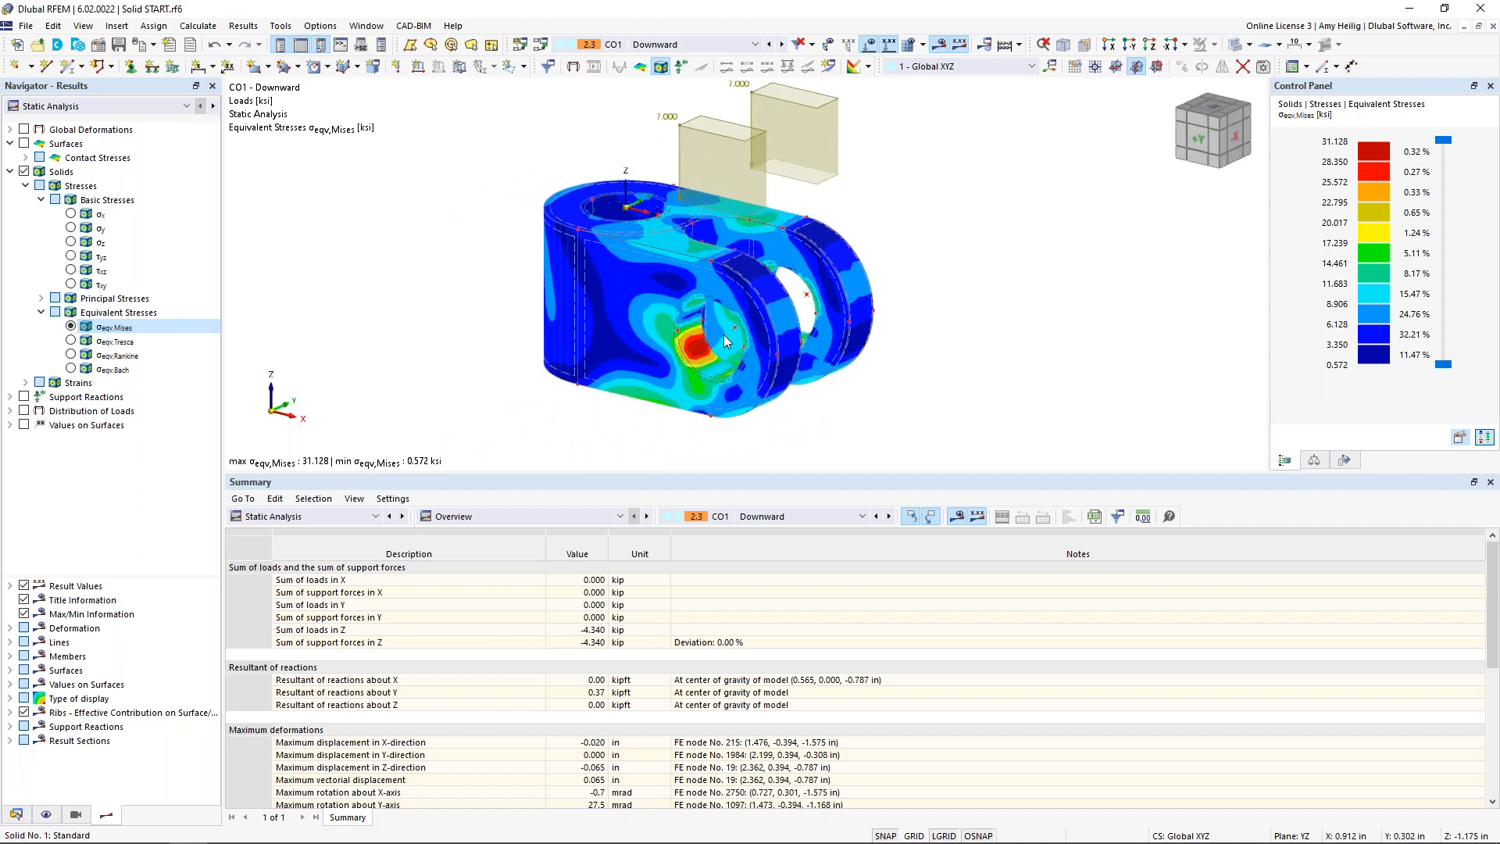
scroll(725, 342, "up", 1)
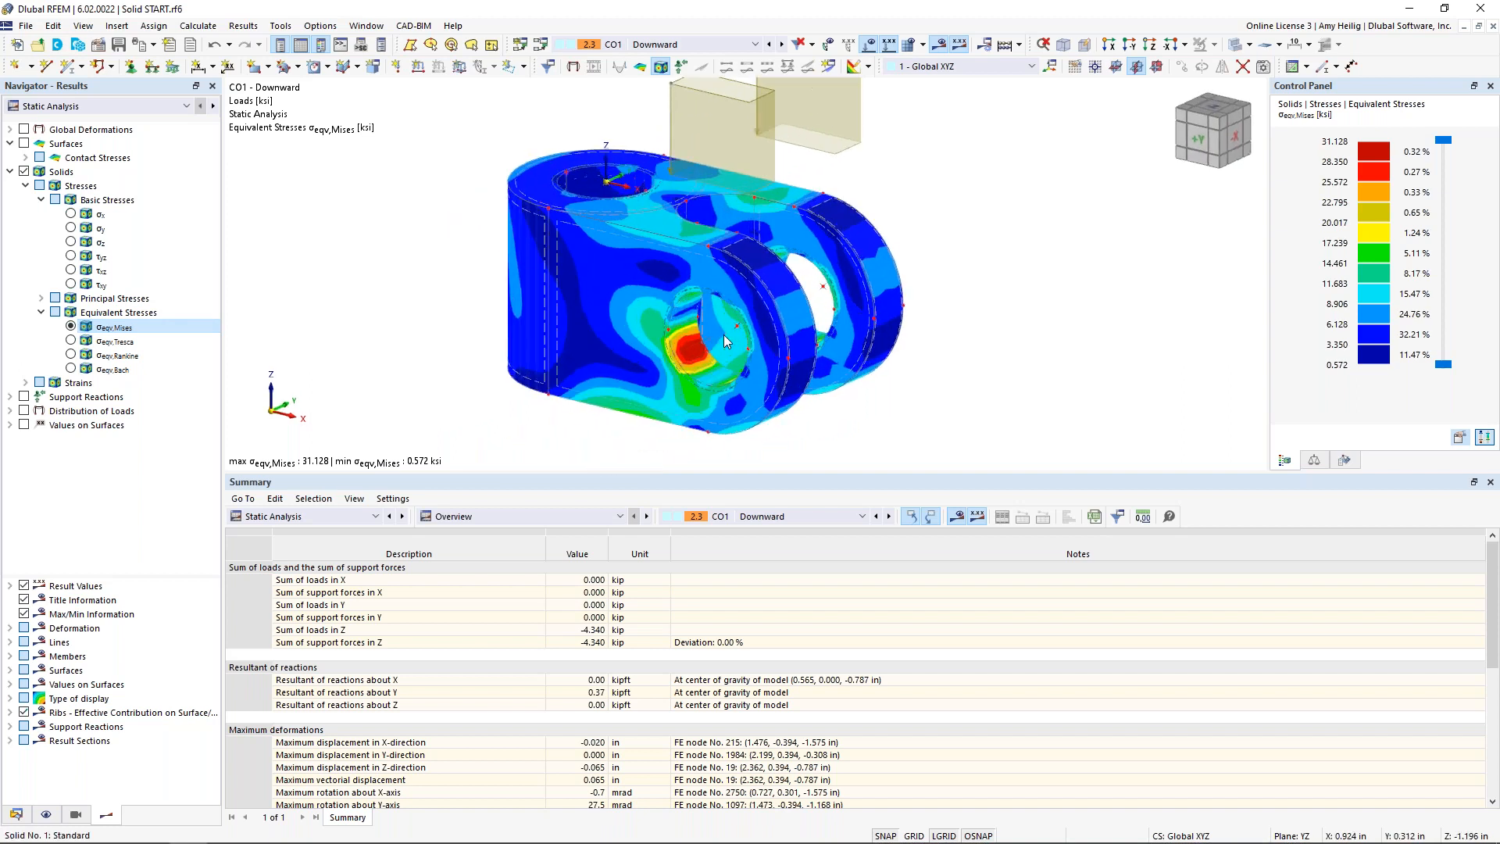
left_click(784, 48)
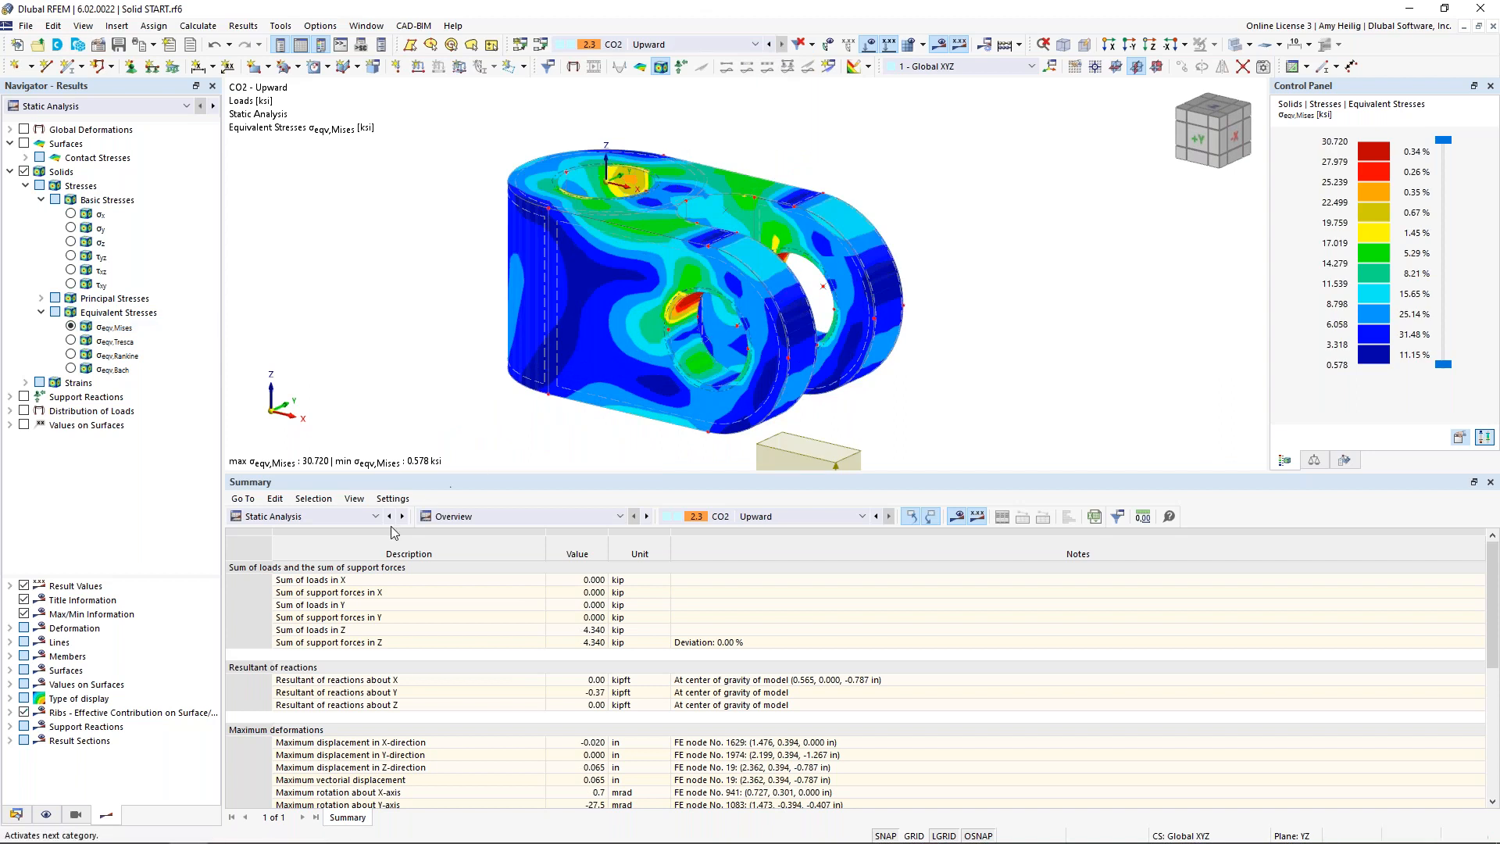
Review the Stress-Strain Analysis result tables for stresses on solids and stress ranges on solids.
left_click(345, 517)
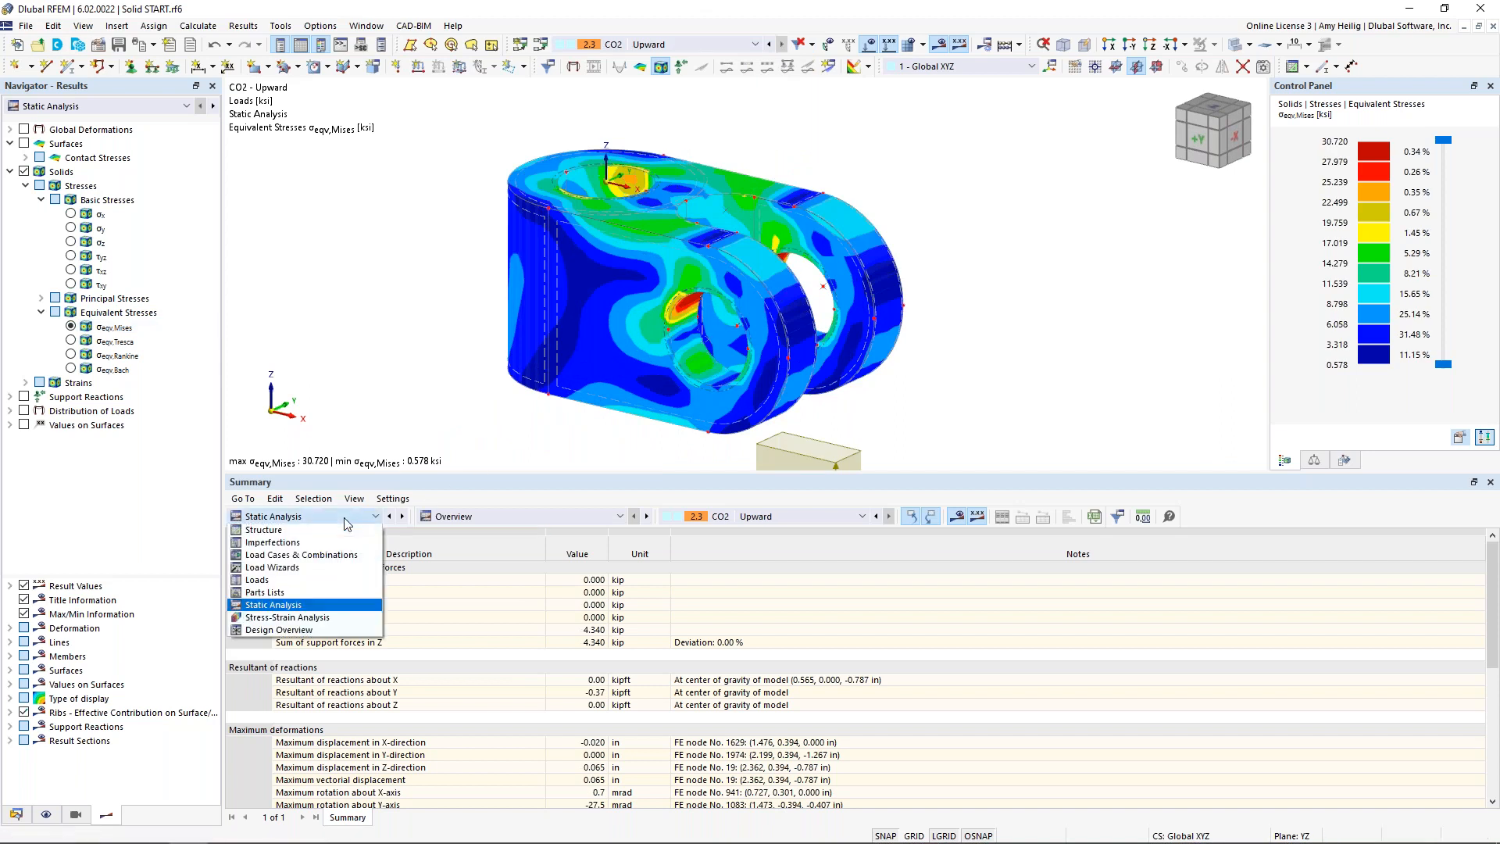
left_click(322, 618)
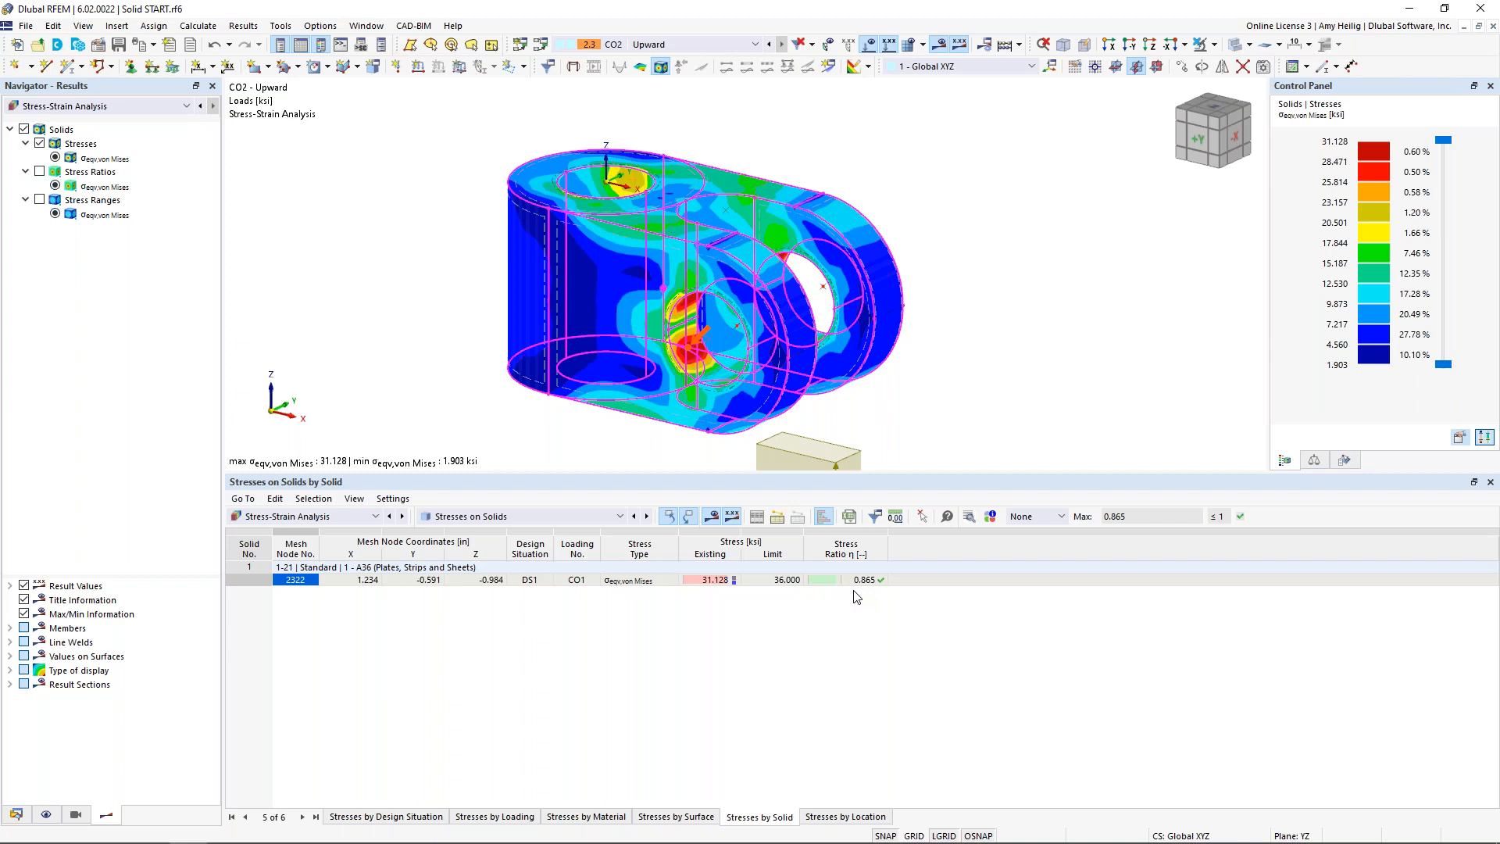
left_click(519, 517)
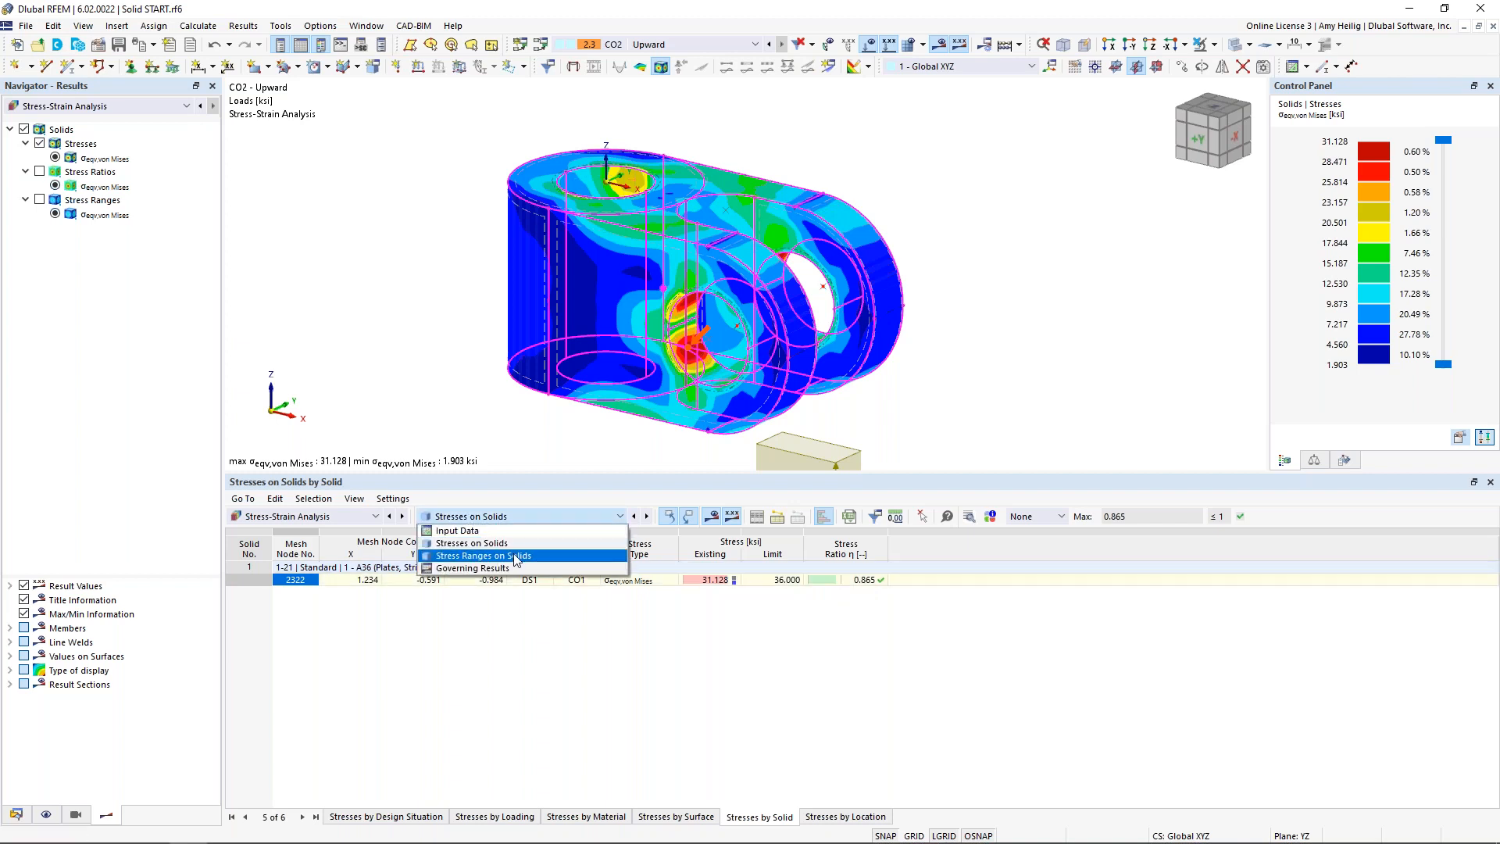
left_click(517, 557)
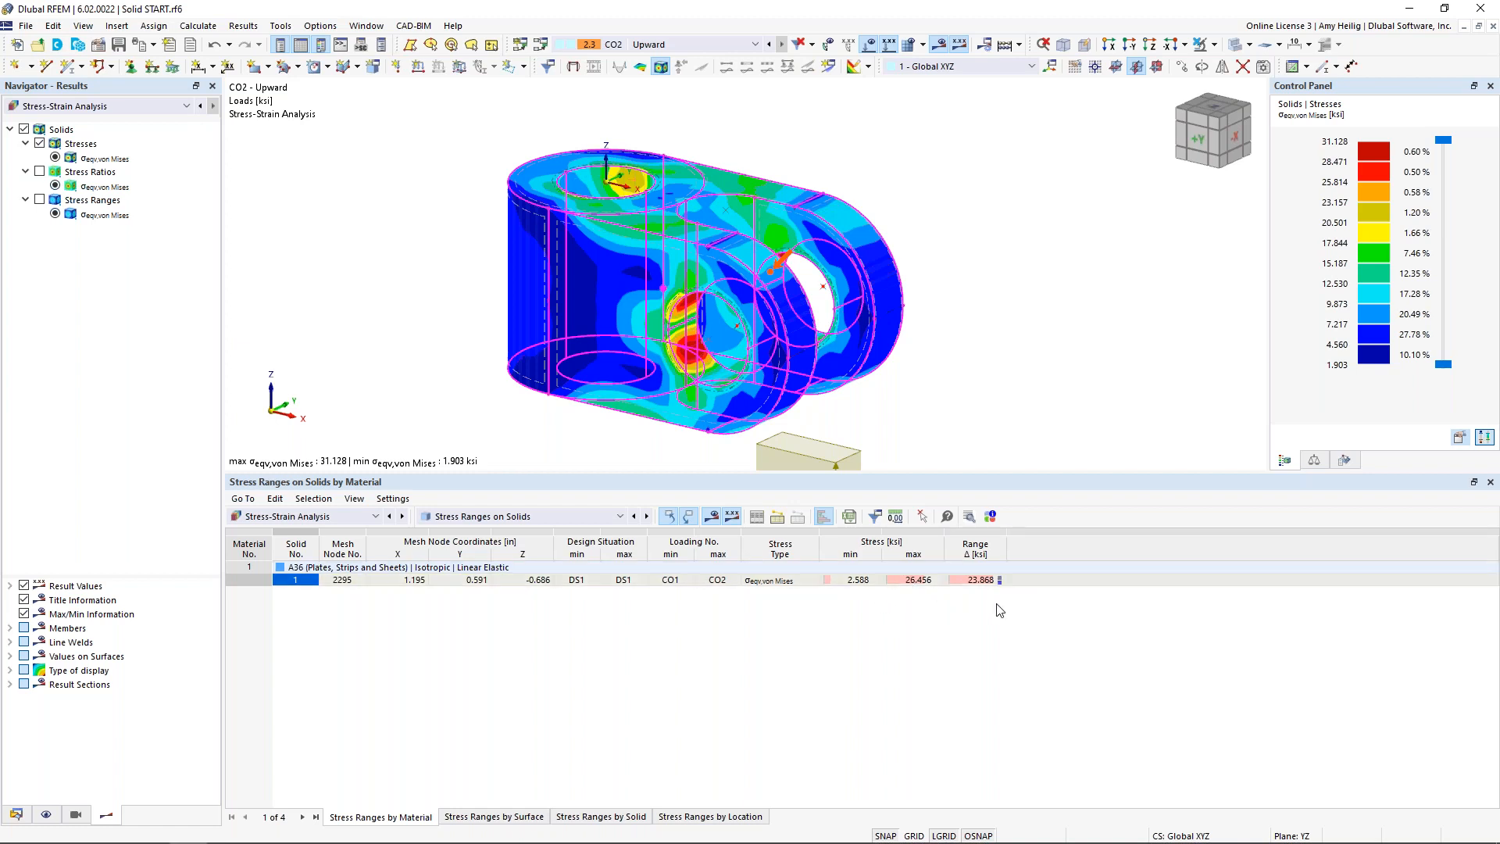
Enlarge the graphics area above the results table and hide the loads on the model.
left_click_drag(975, 473, 976, 549)
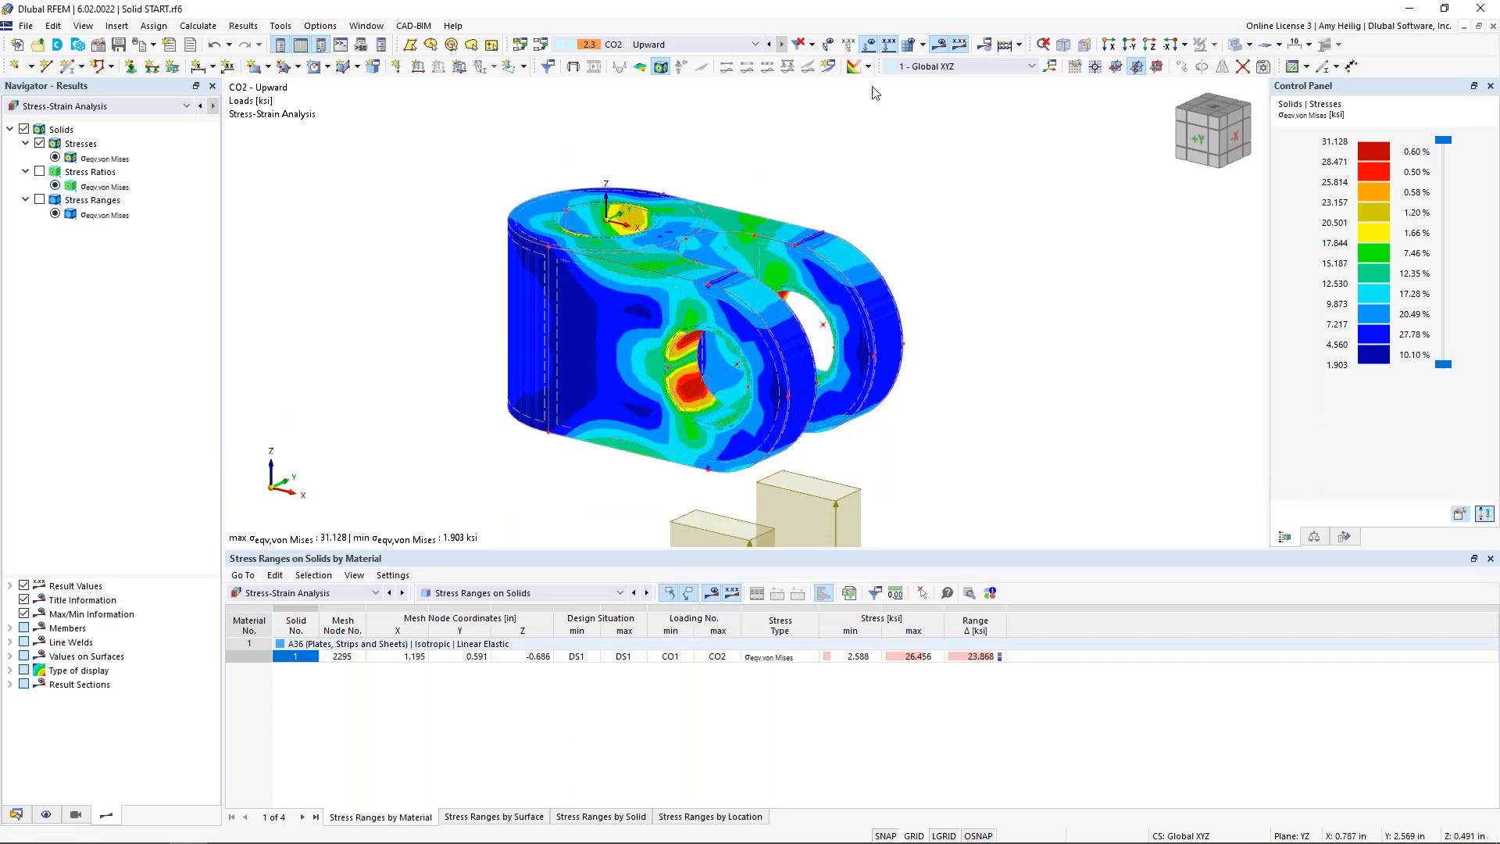
left_click(868, 44)
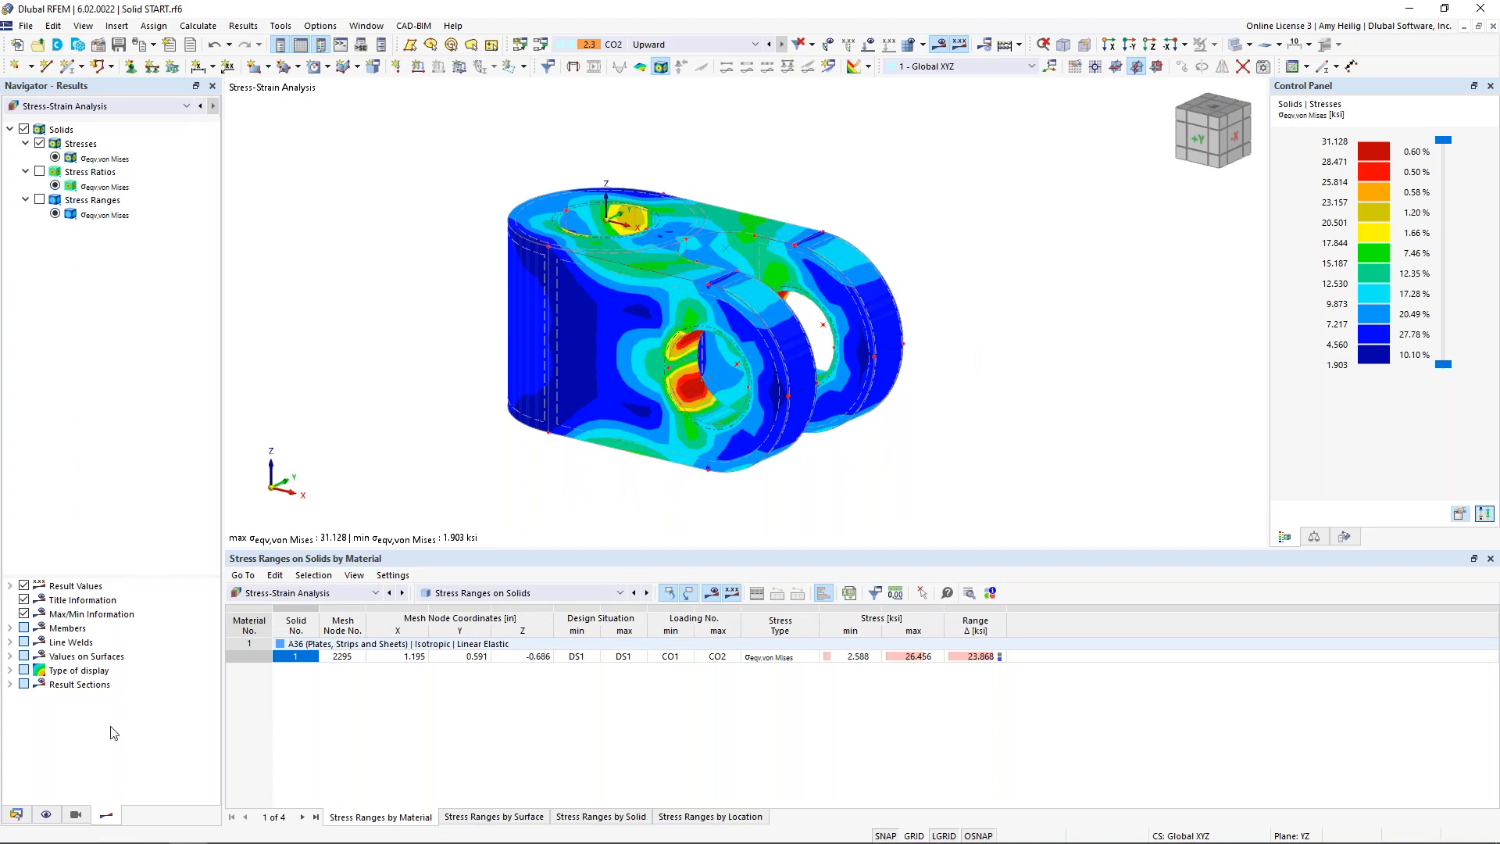
Create and activate an Offset XYZ clipping plane parallel to YZ, with its origin picked on the model at X 0.394 in.
left_click(15, 815)
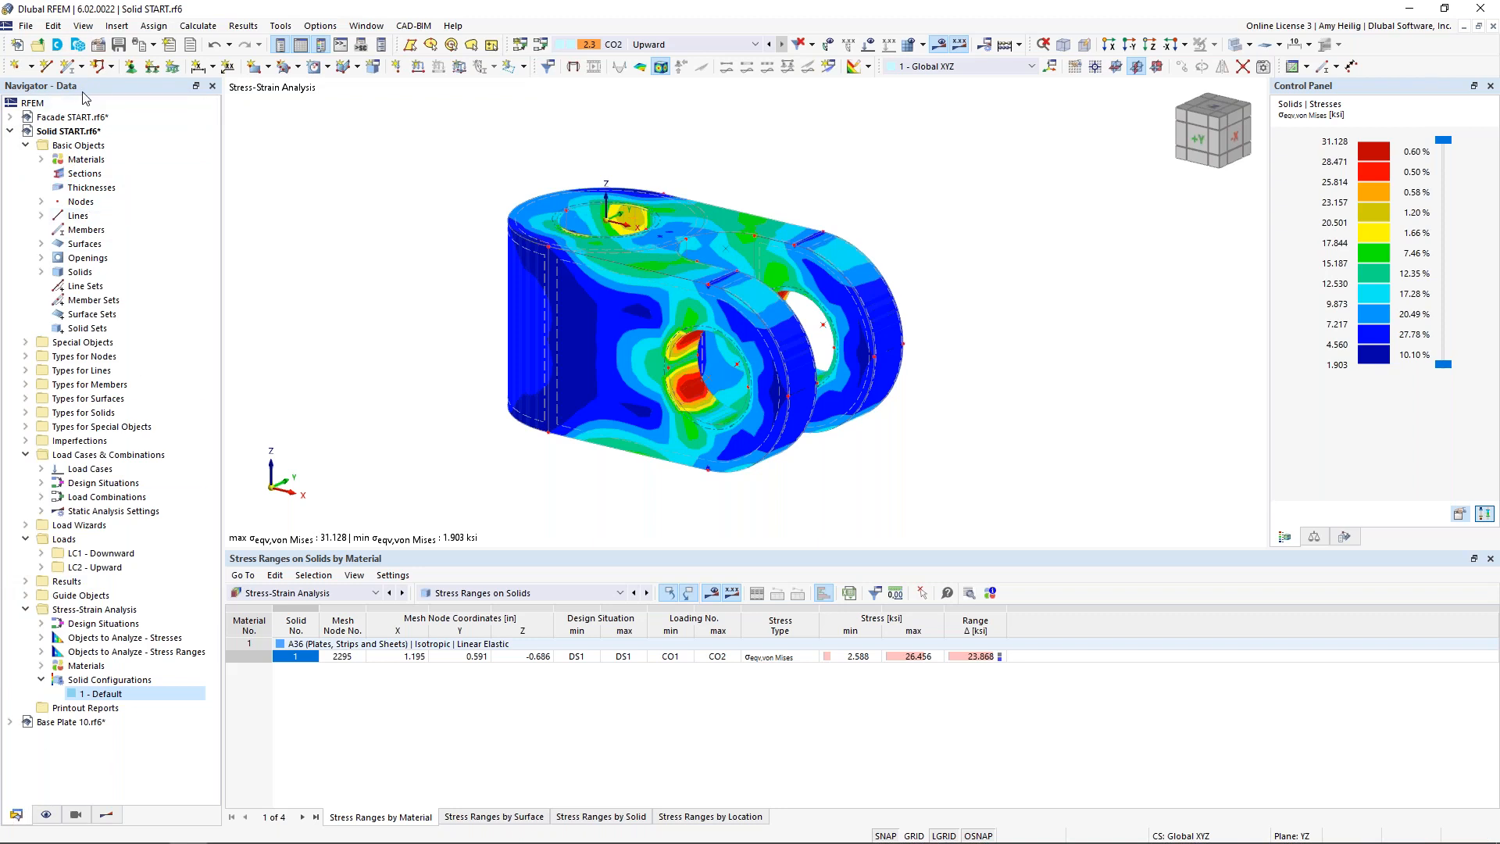
left_click(25, 596)
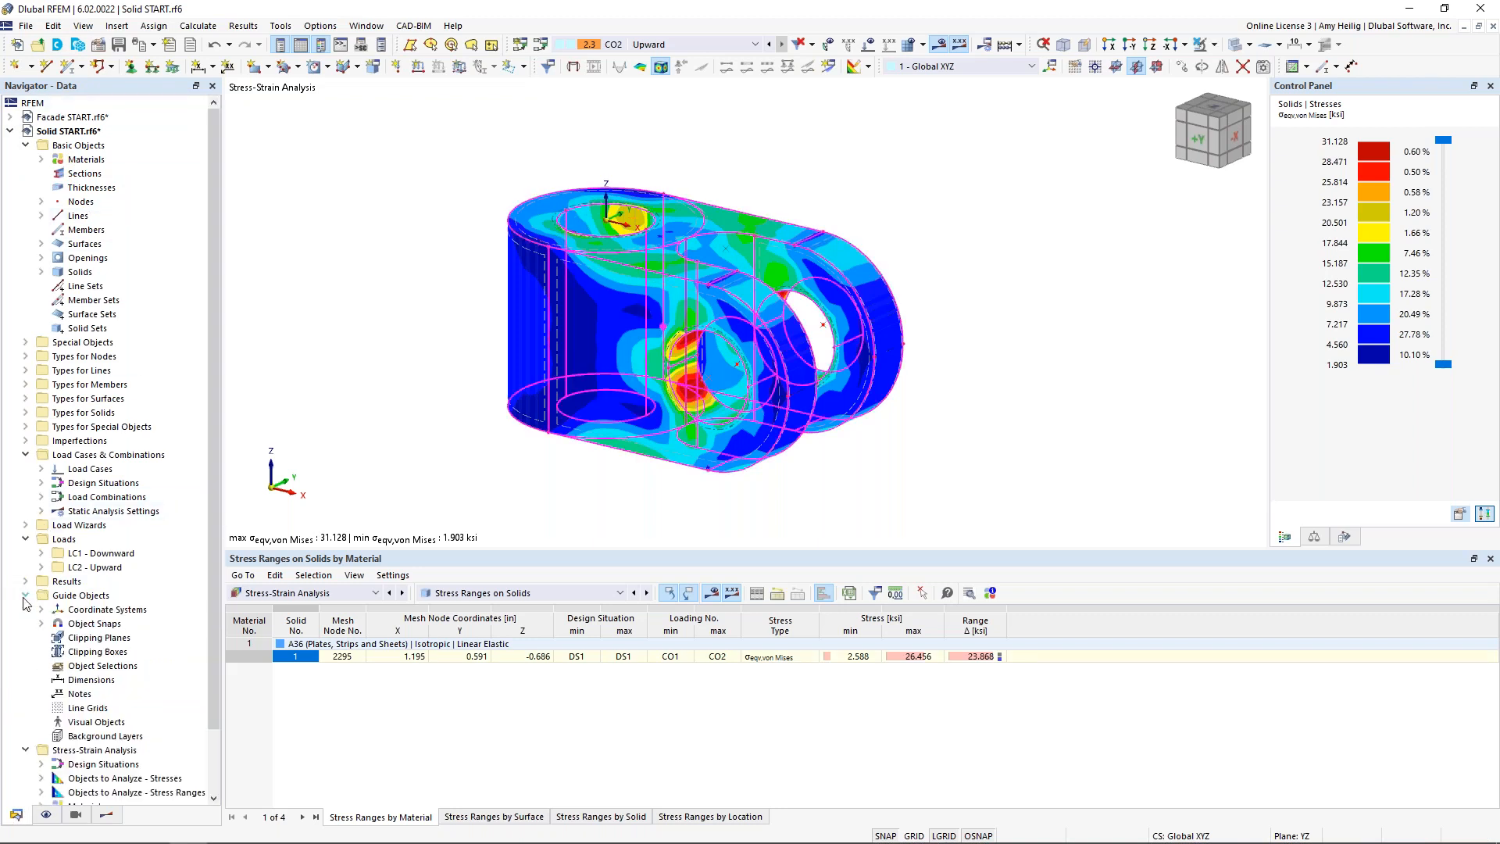
left_click(124, 643)
double_click(124, 643)
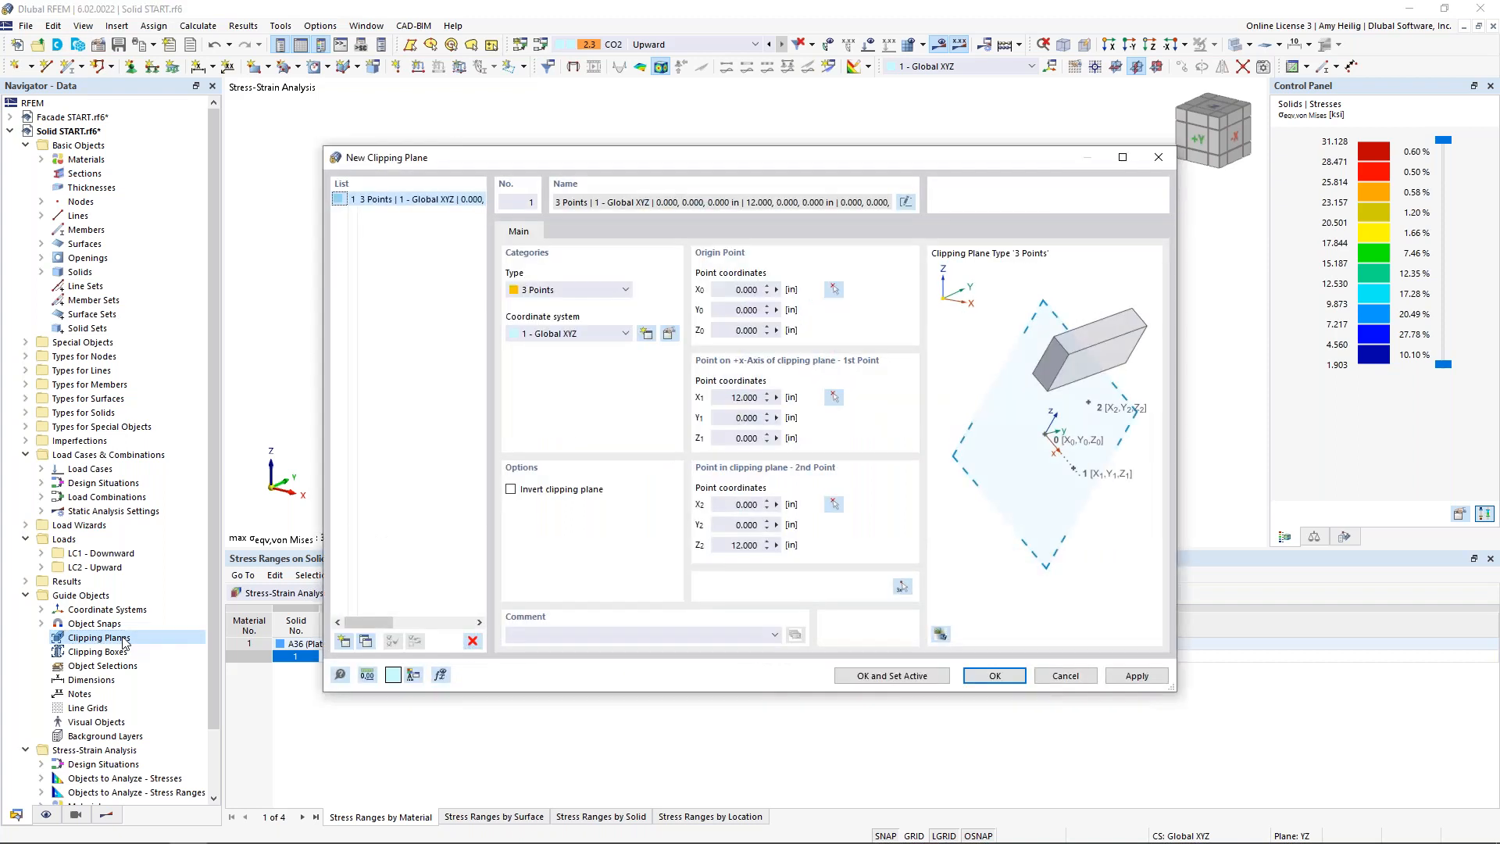
left_click(549, 297)
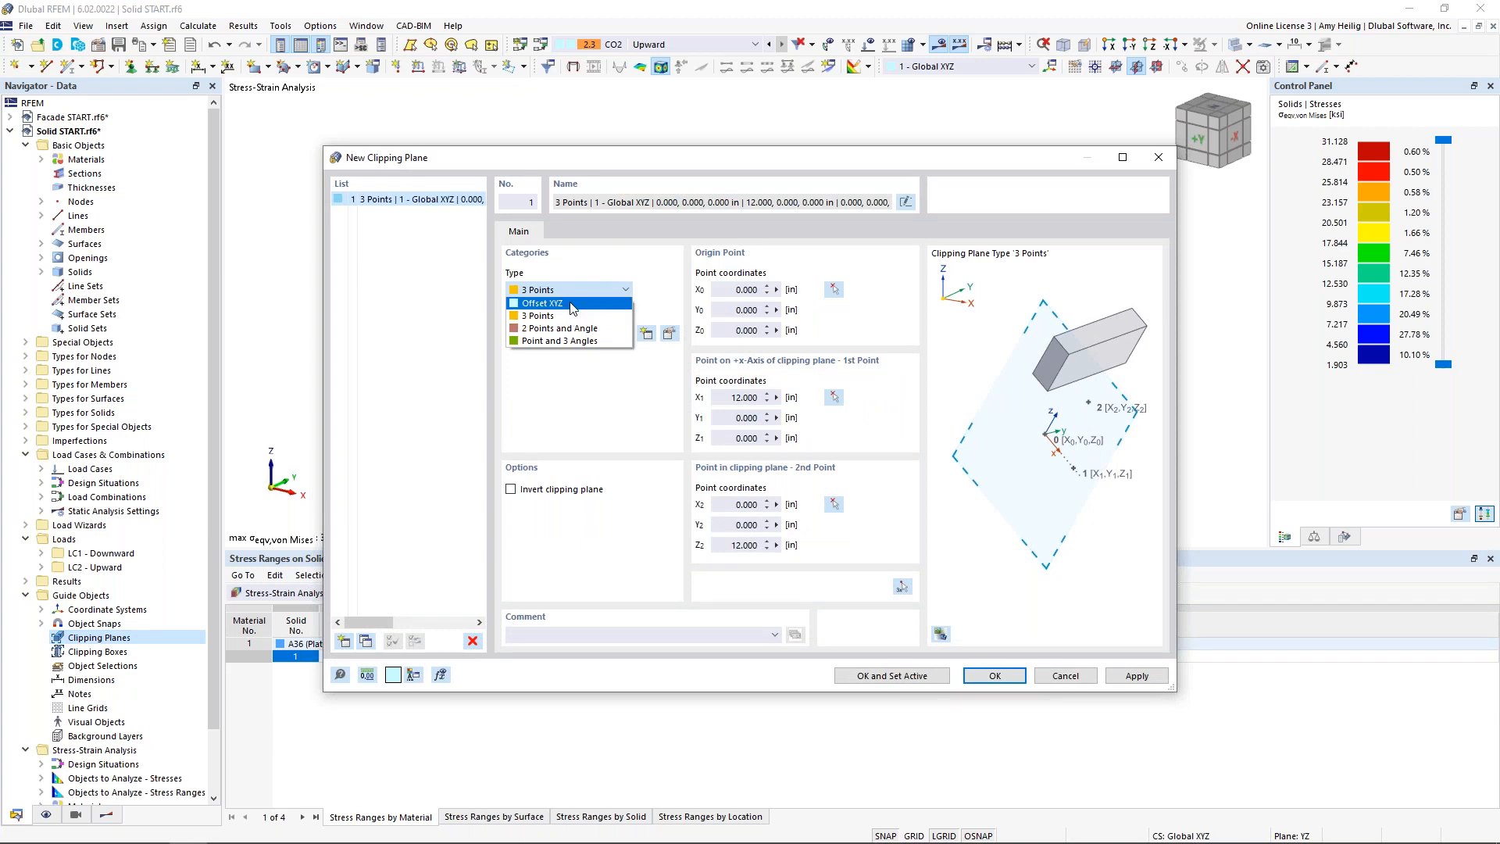
left_click(573, 304)
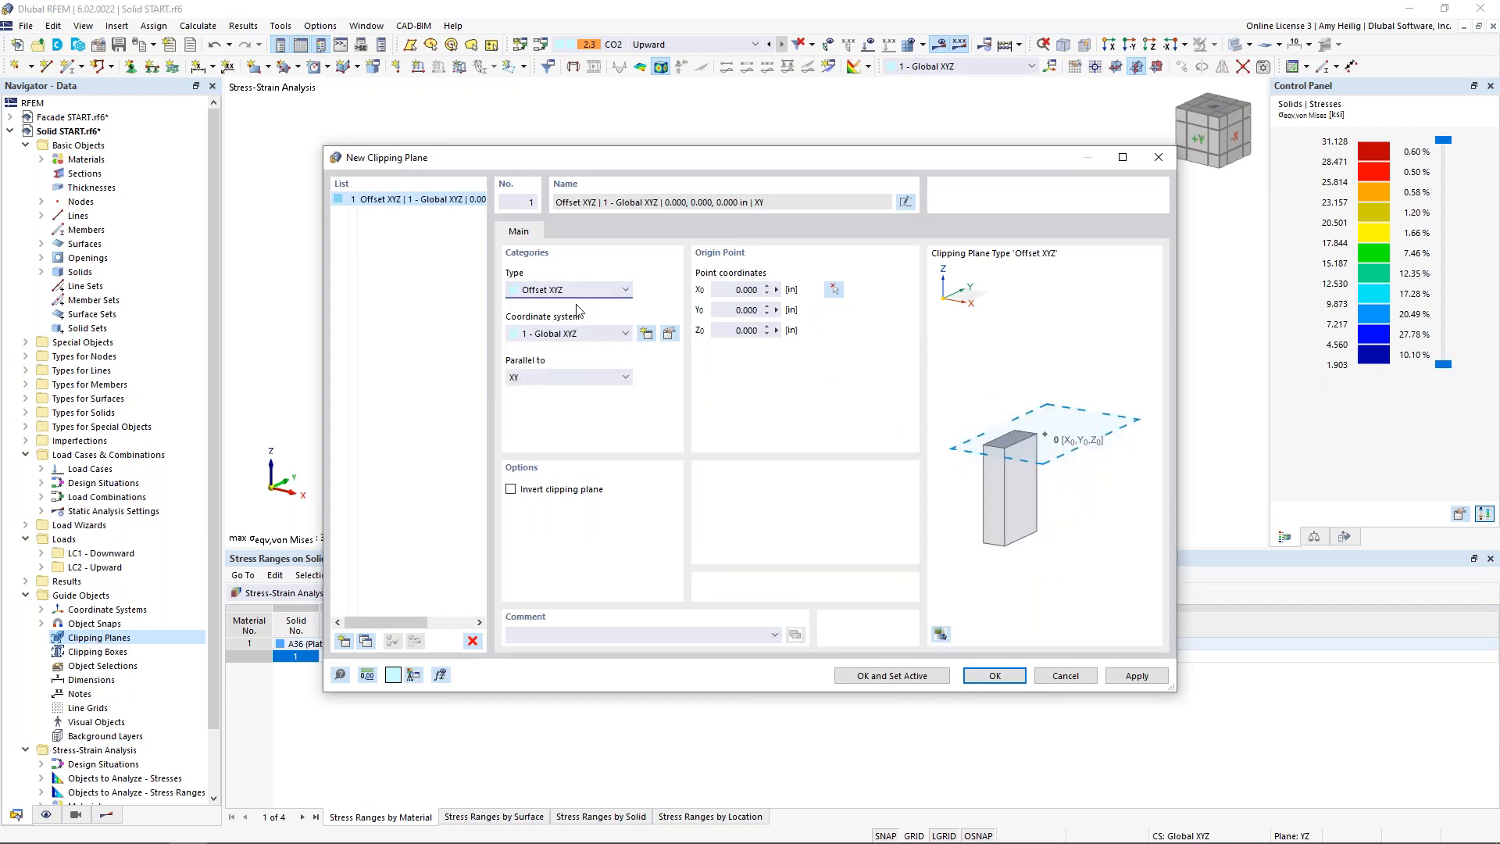
left_click(545, 378)
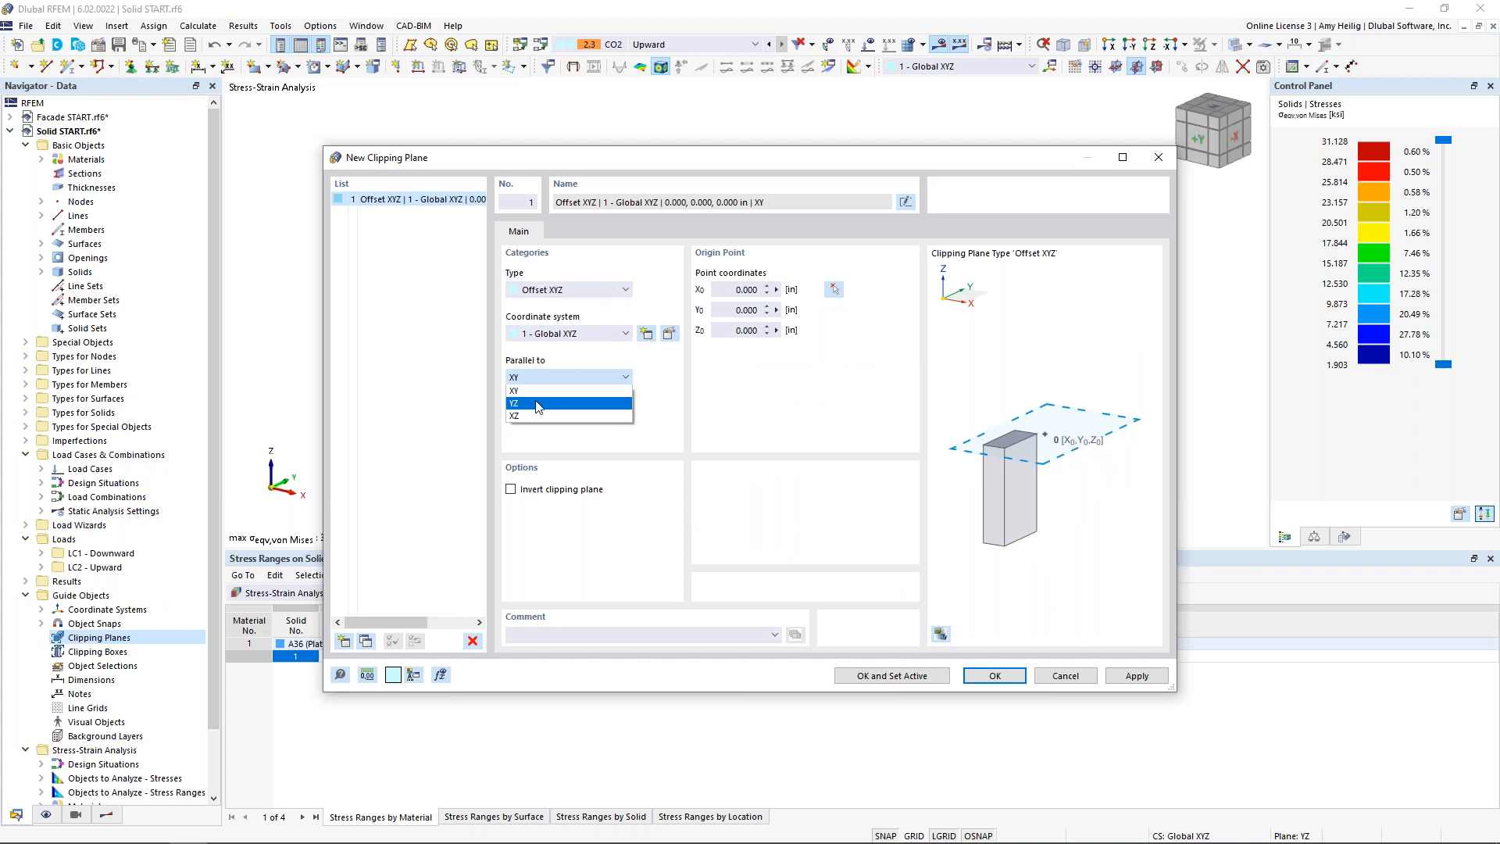
left_click(538, 404)
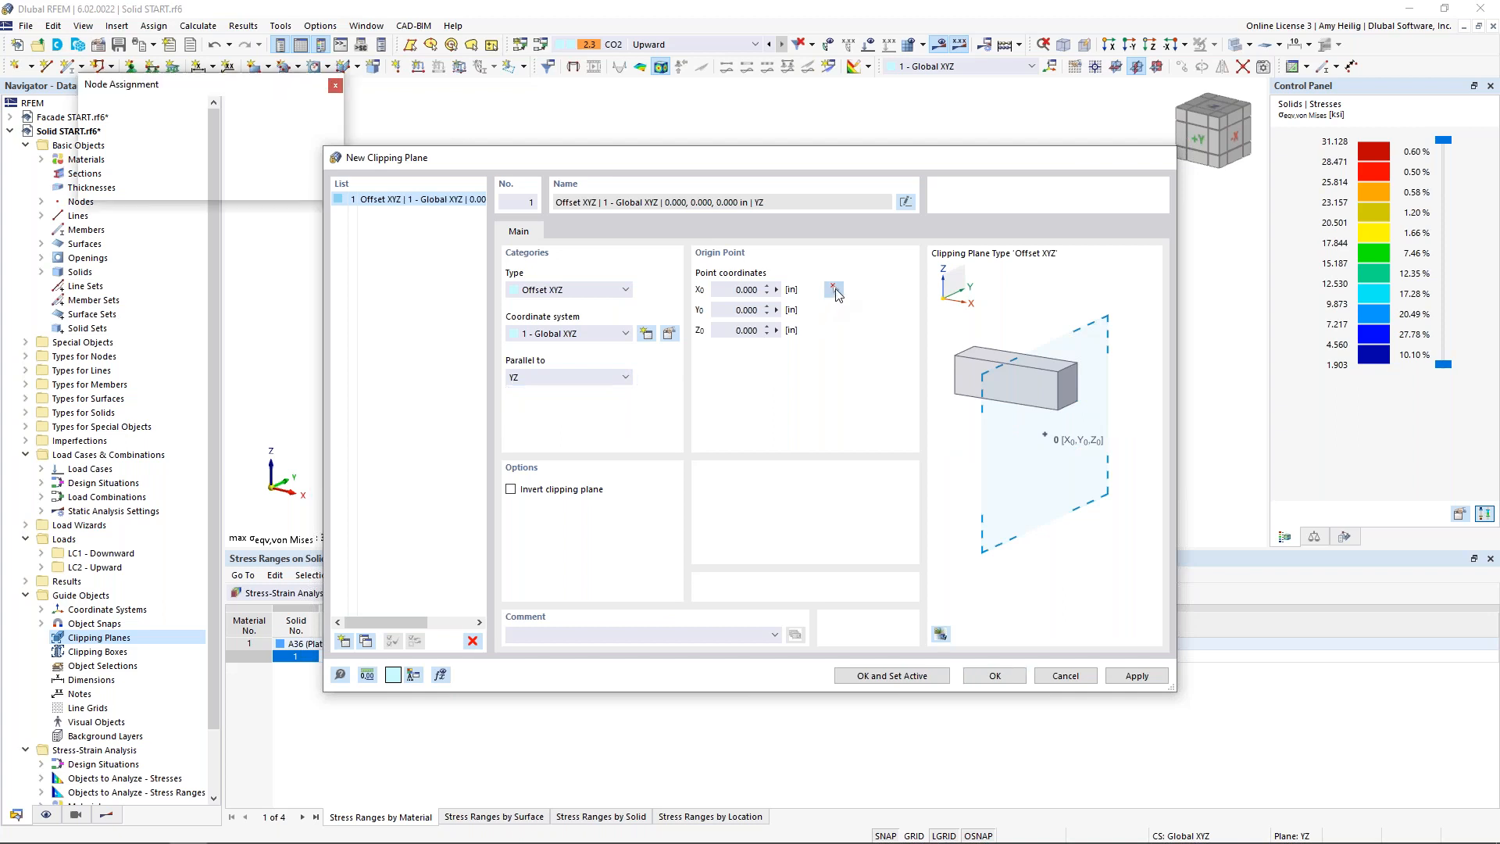
left_click(834, 289)
left_click(645, 228)
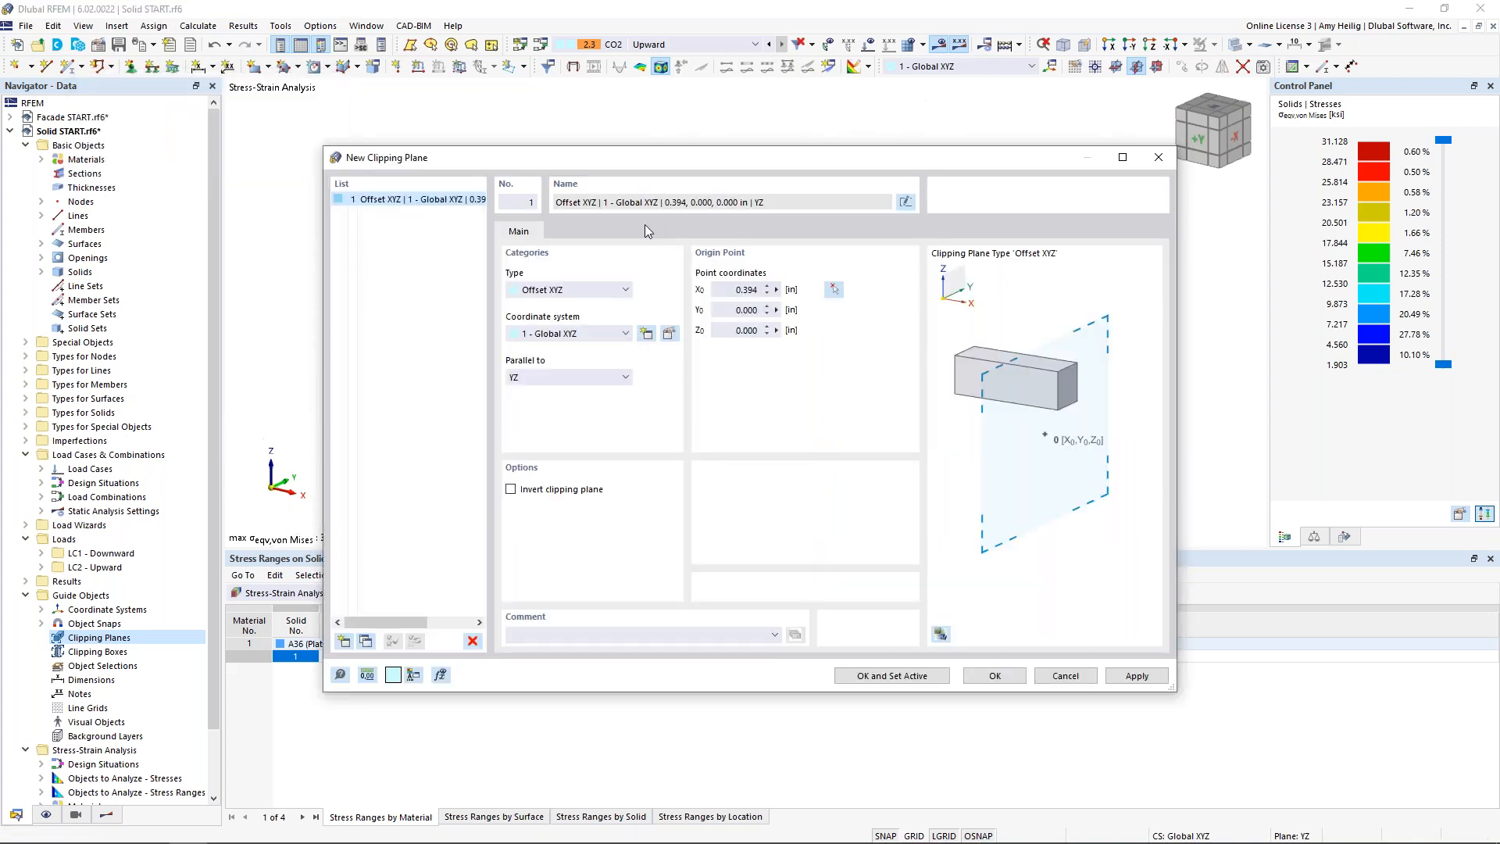
left_click(891, 675)
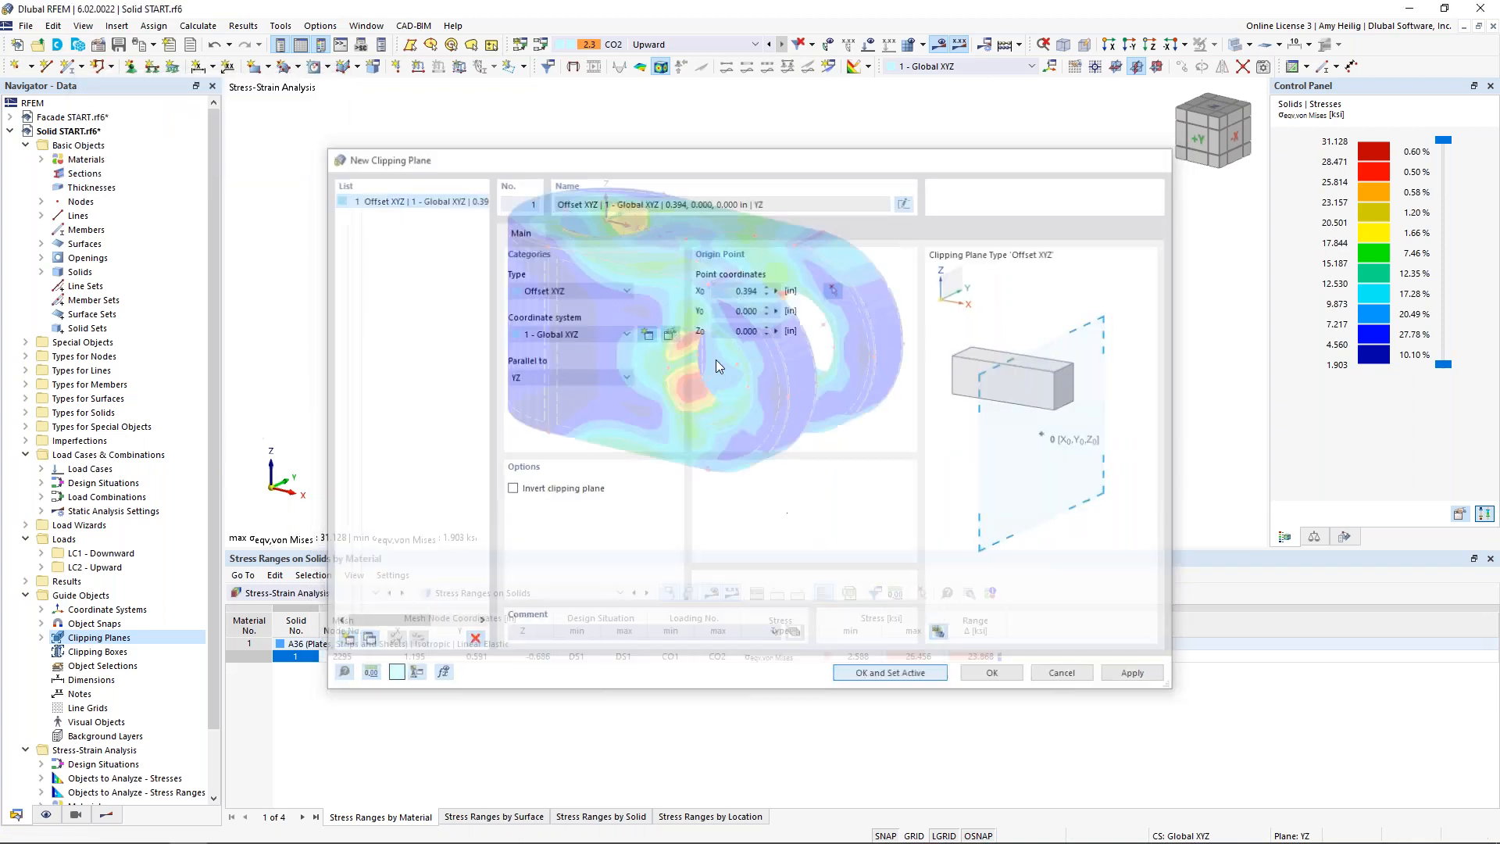
Switch the displayed results to Static Analysis and inspect the solid's equivalent von Mises stresses on the cut face.
left_click(106, 815)
left_click(92, 112)
left_click(86, 132)
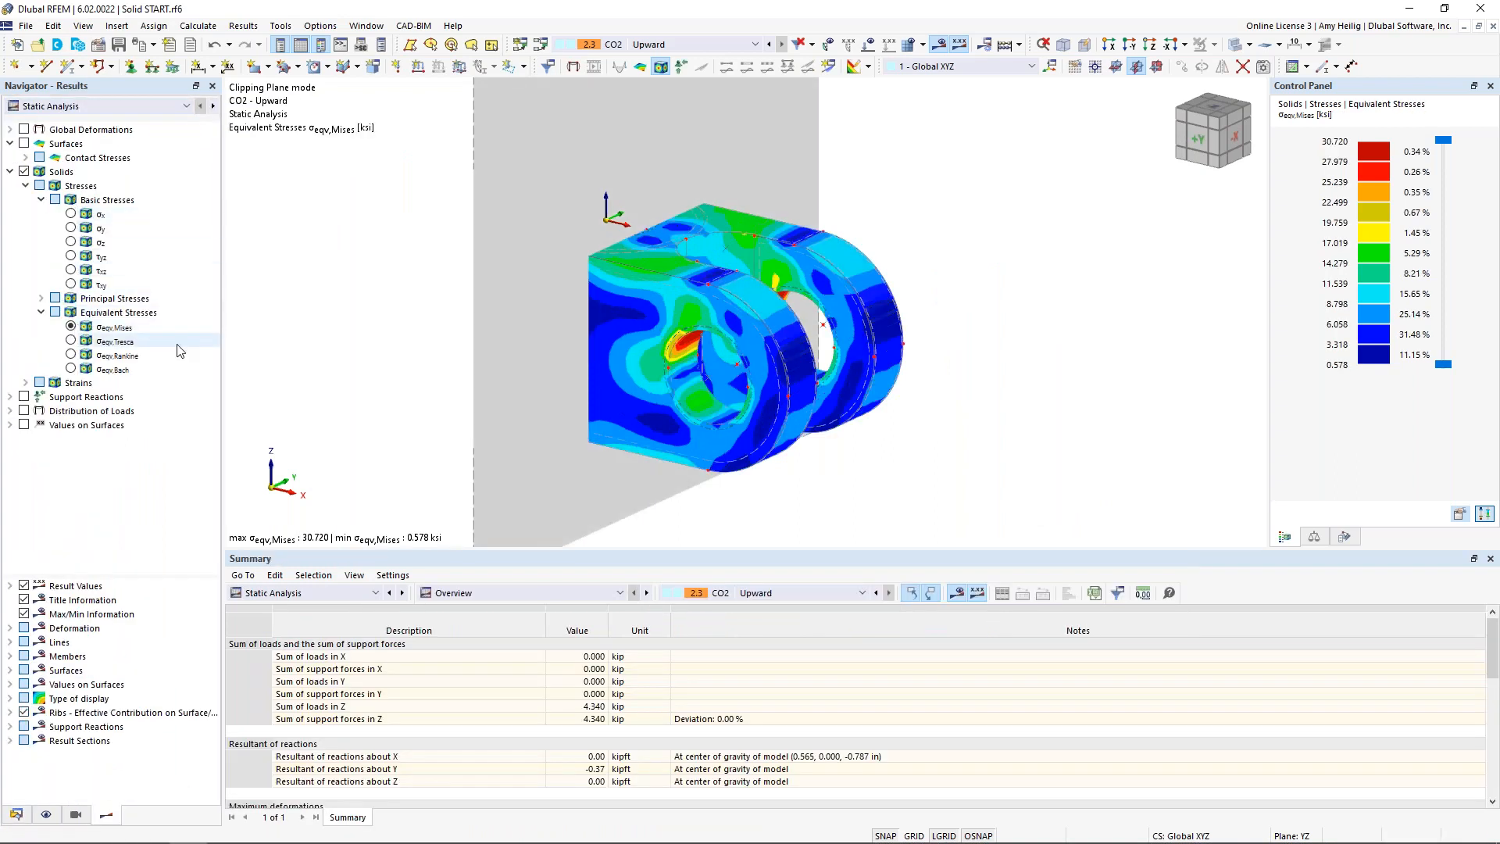
middle_click_drag(447, 404, 892, 330, "ctrl")
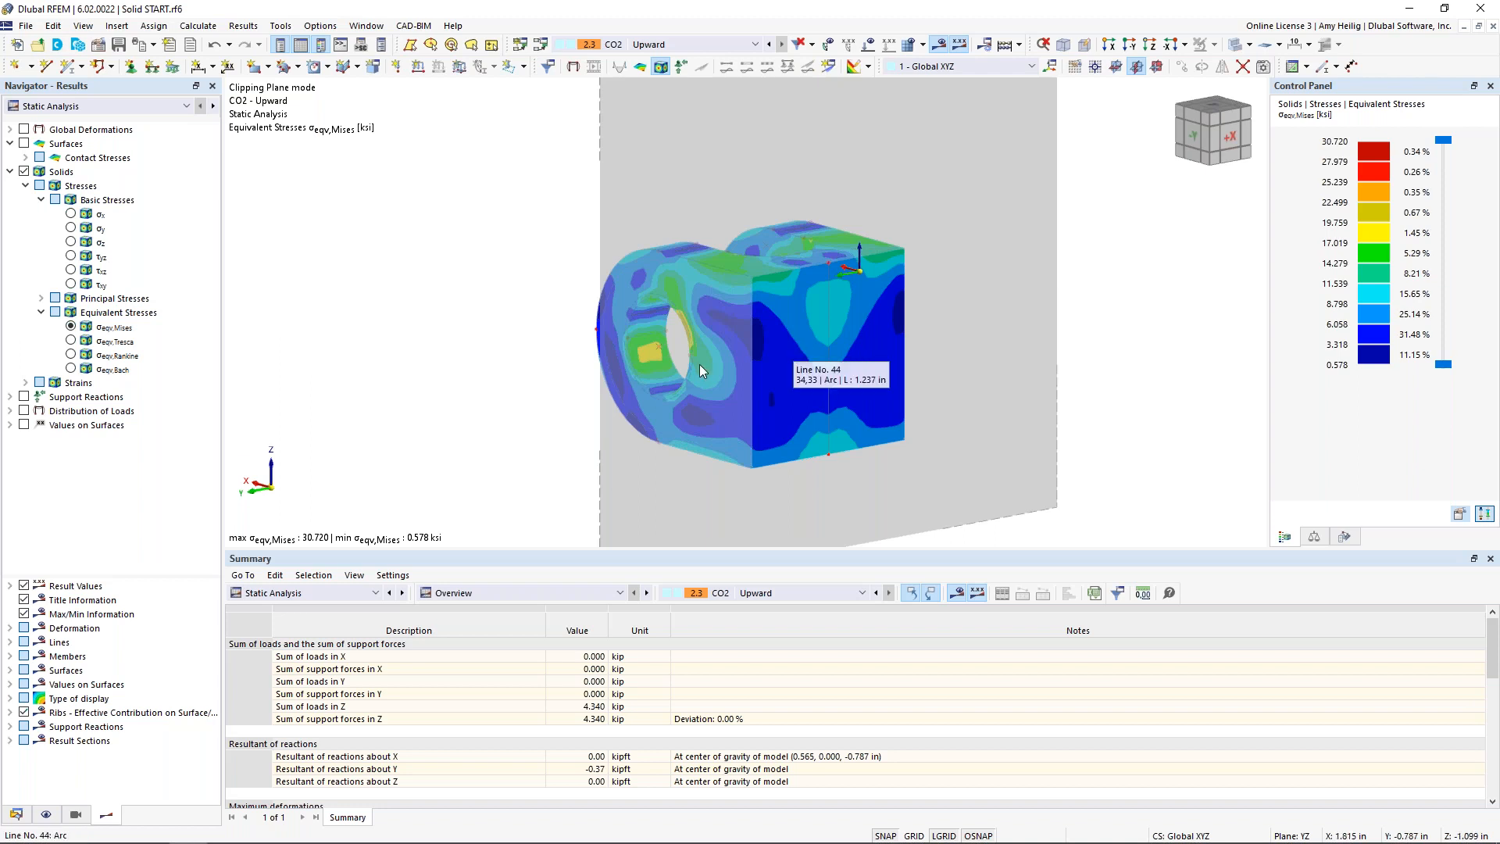
Invert the YZ clipping plane to inspect the opposite half of the solid, and turn the clipping plane off.
left_click(16, 814)
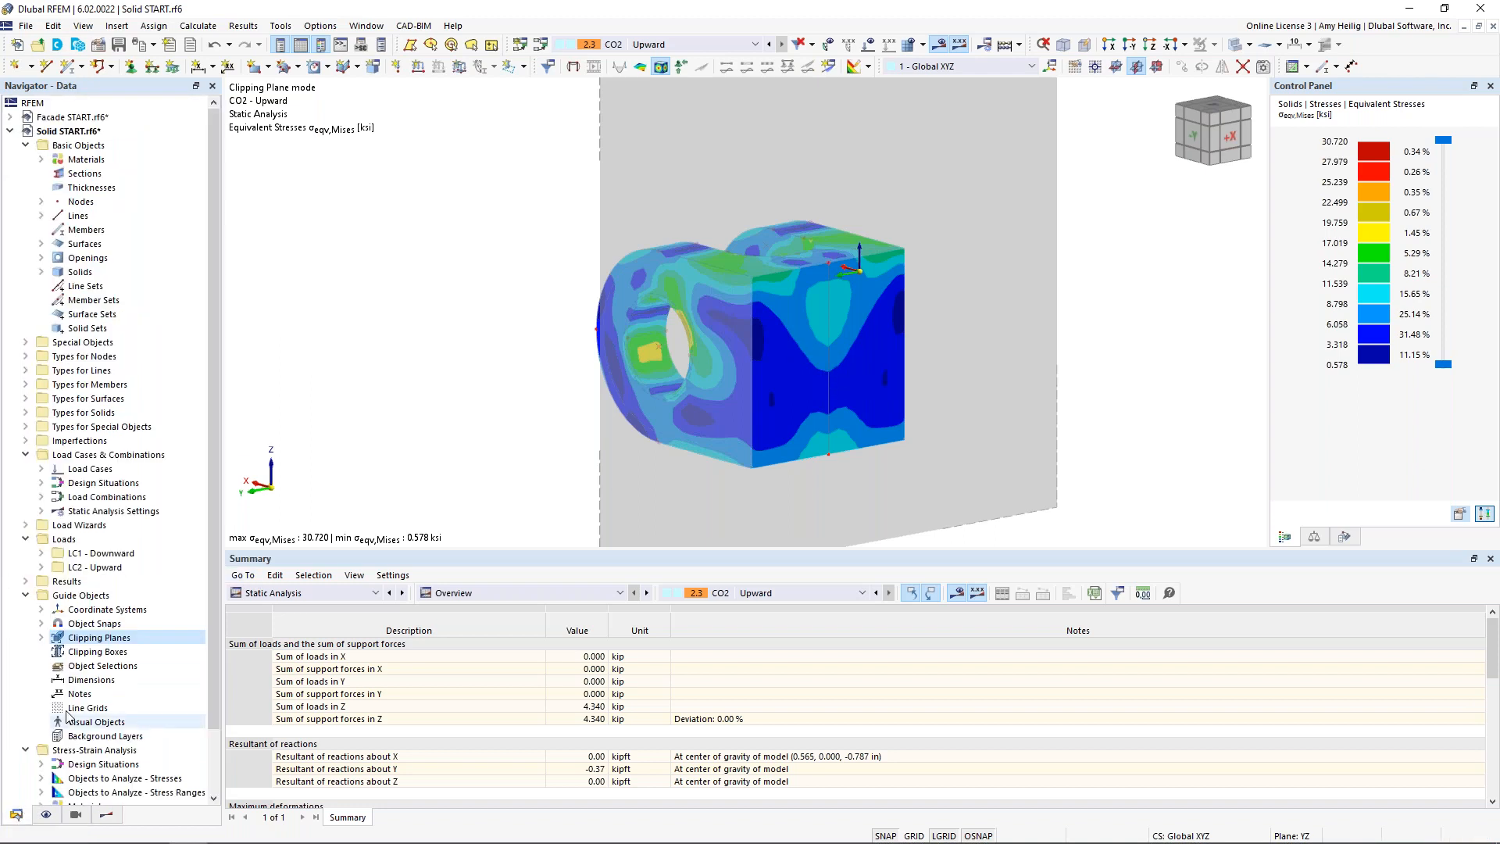
left_click(42, 638)
double_click(125, 652)
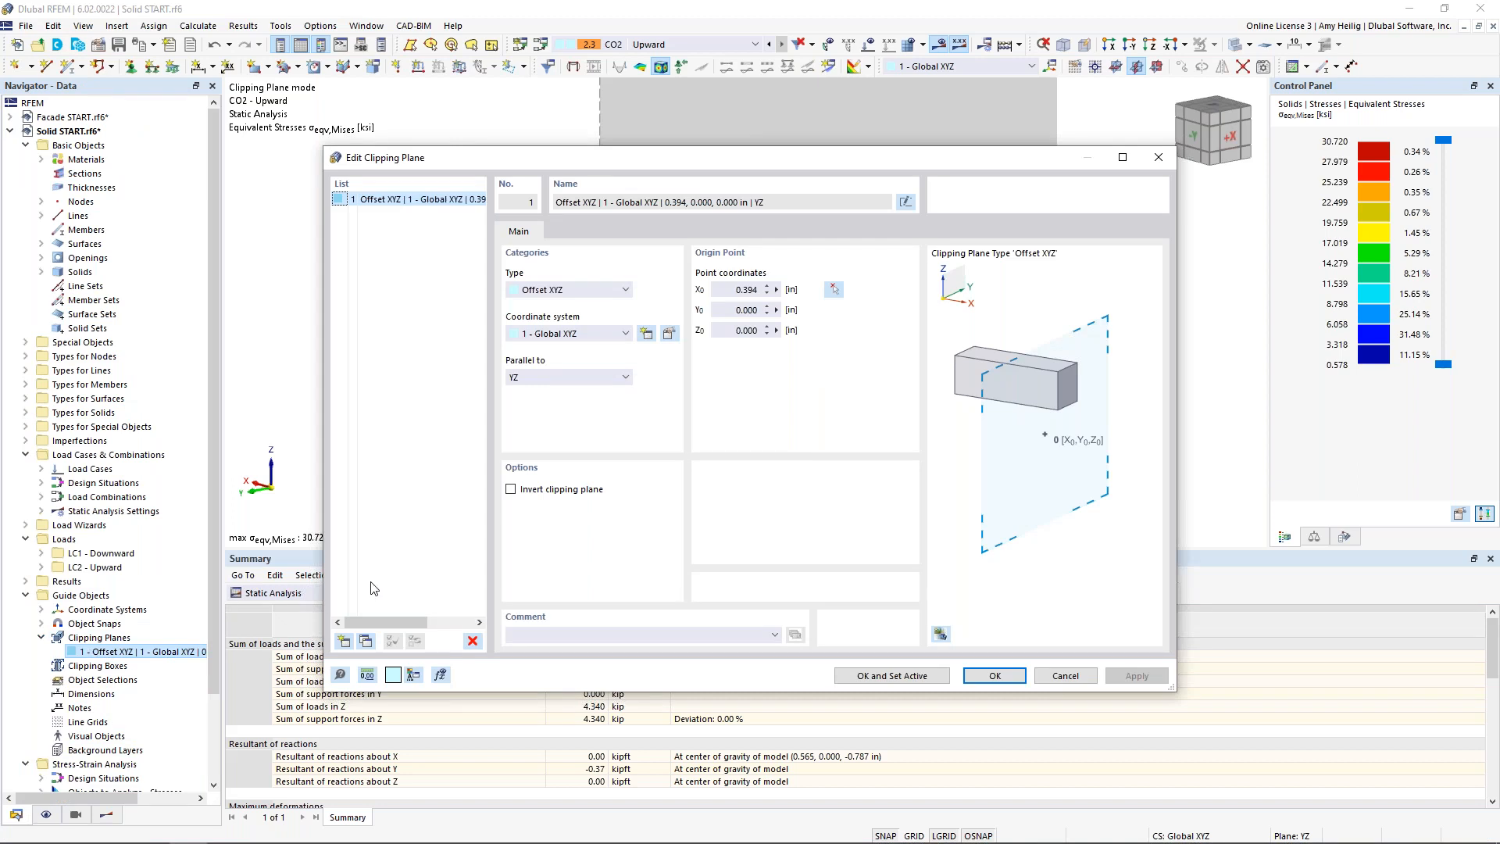
left_click(514, 490)
left_click(892, 676)
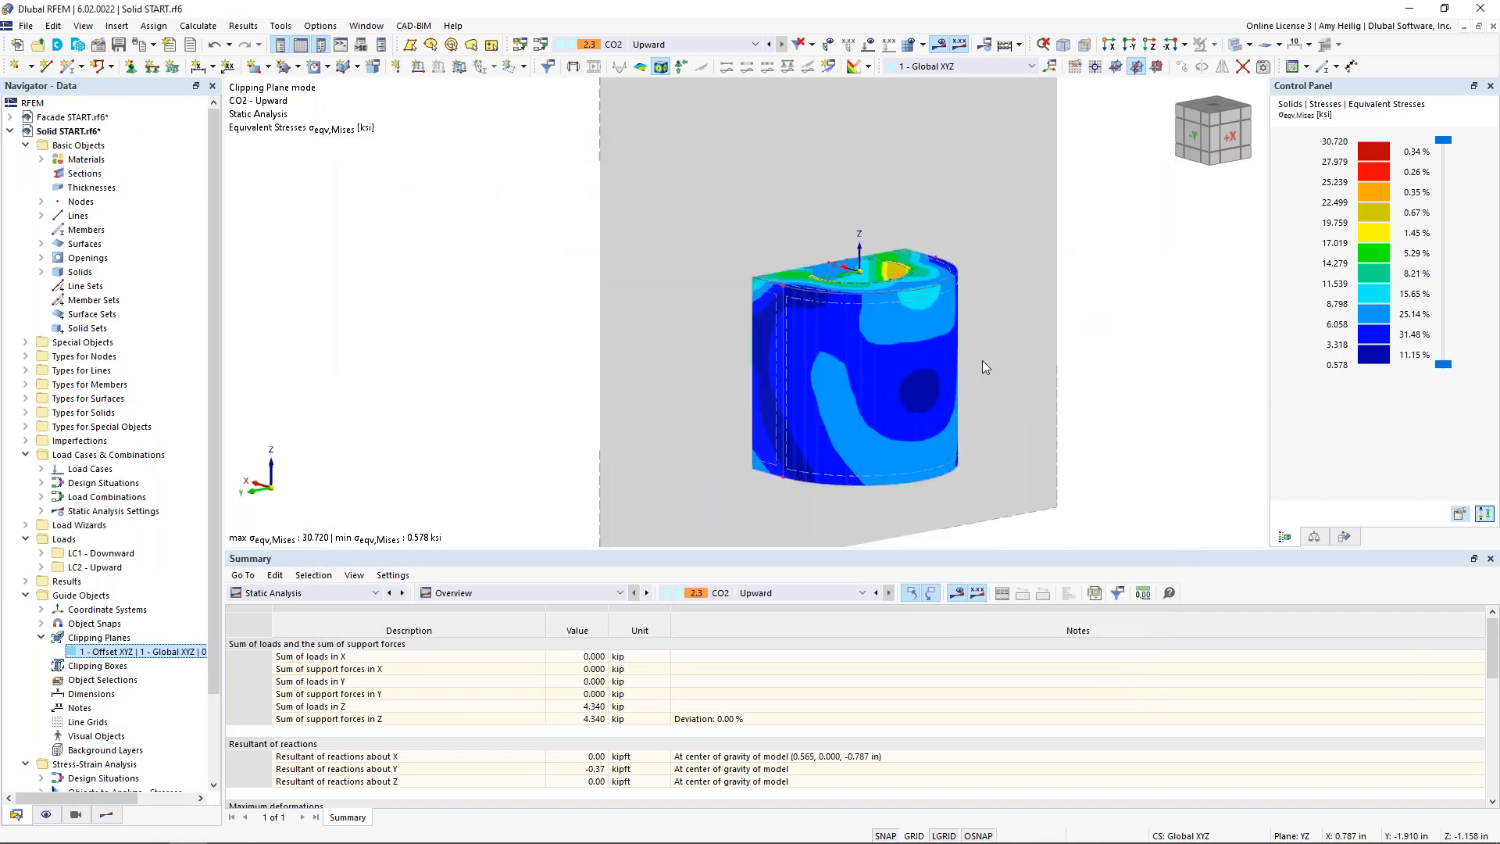
middle_click_drag(1013, 370, 438, 390, "ctrl")
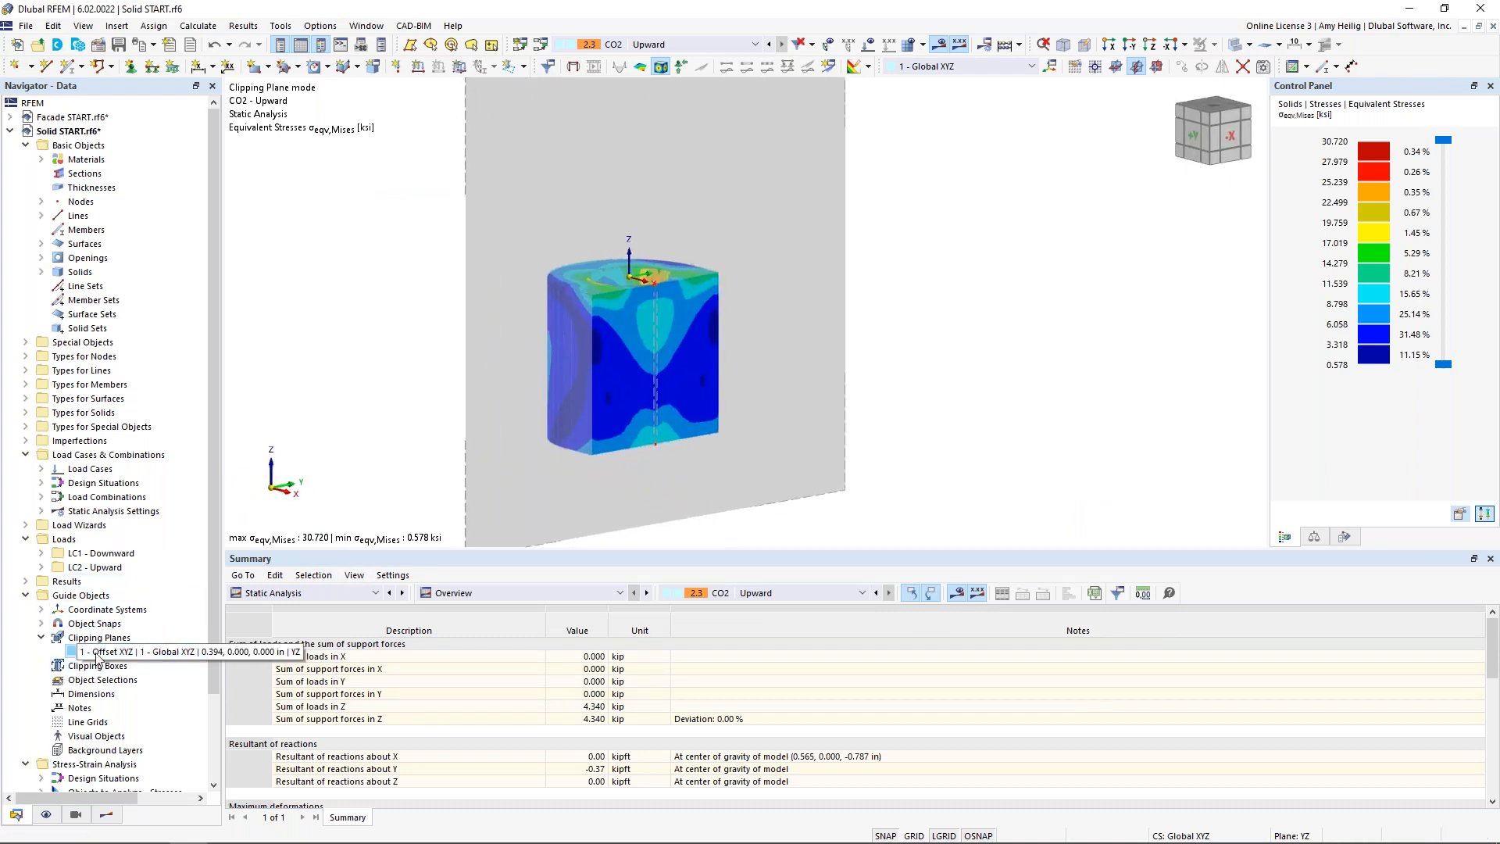
right_click(97, 654)
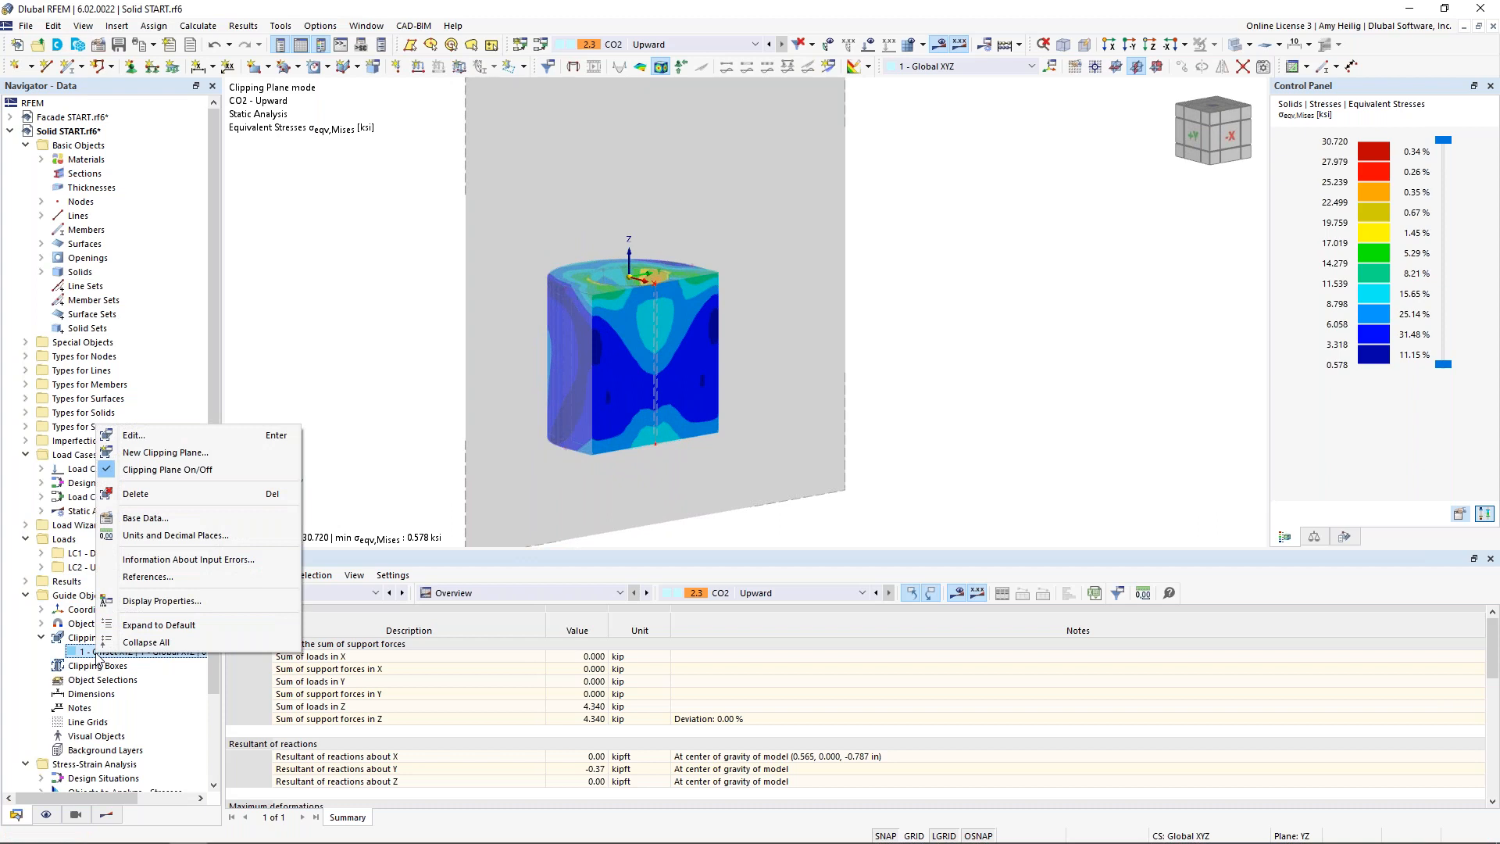
left_click(178, 469)
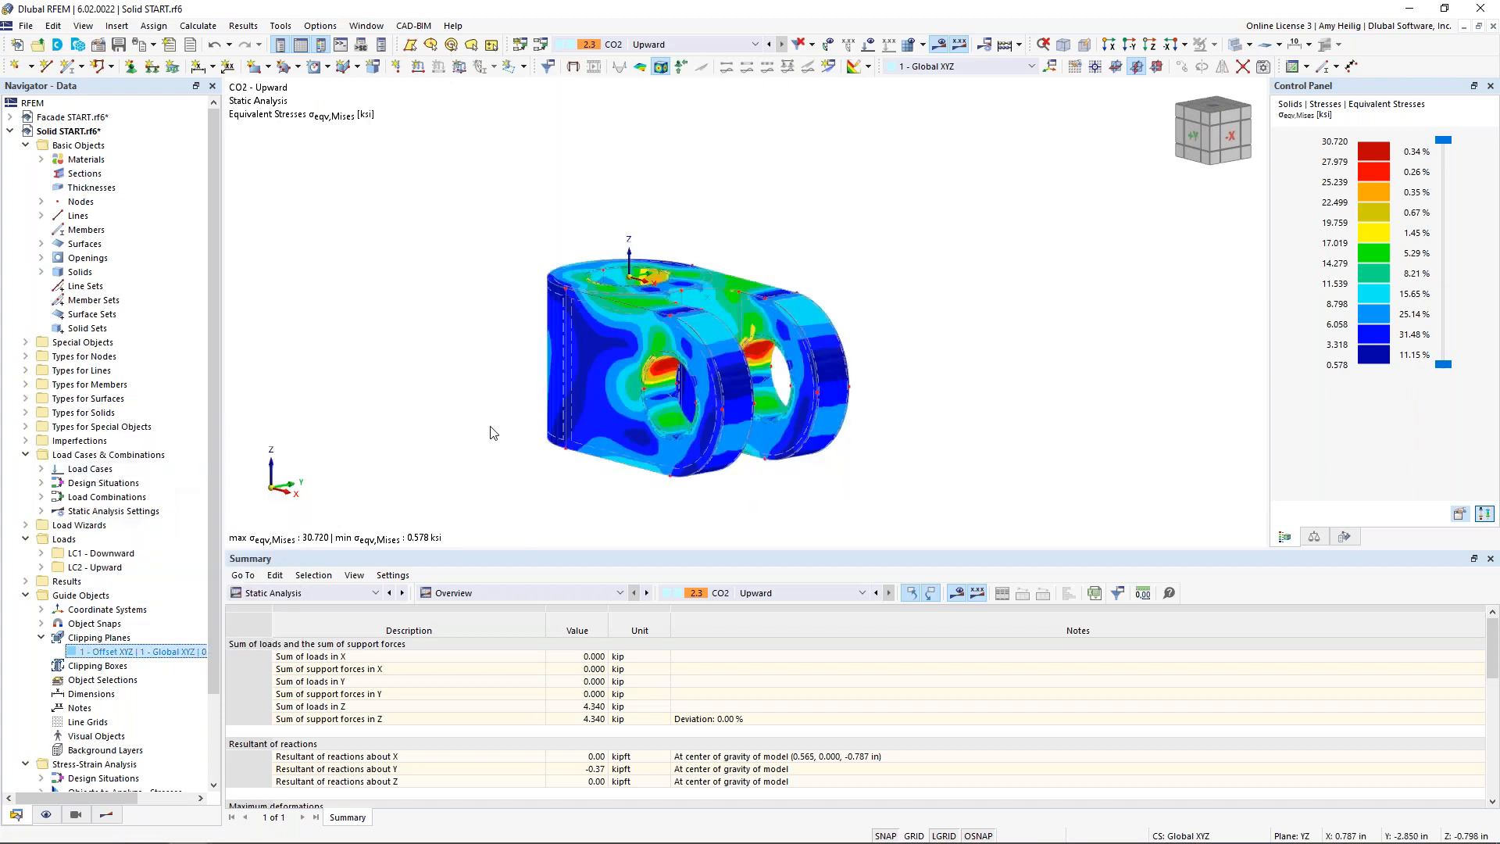
Create and activate a clipping box with its origin picked at X 0.394 in and dimensions X 1, Y 1, Z 6 in.
left_click(97, 667)
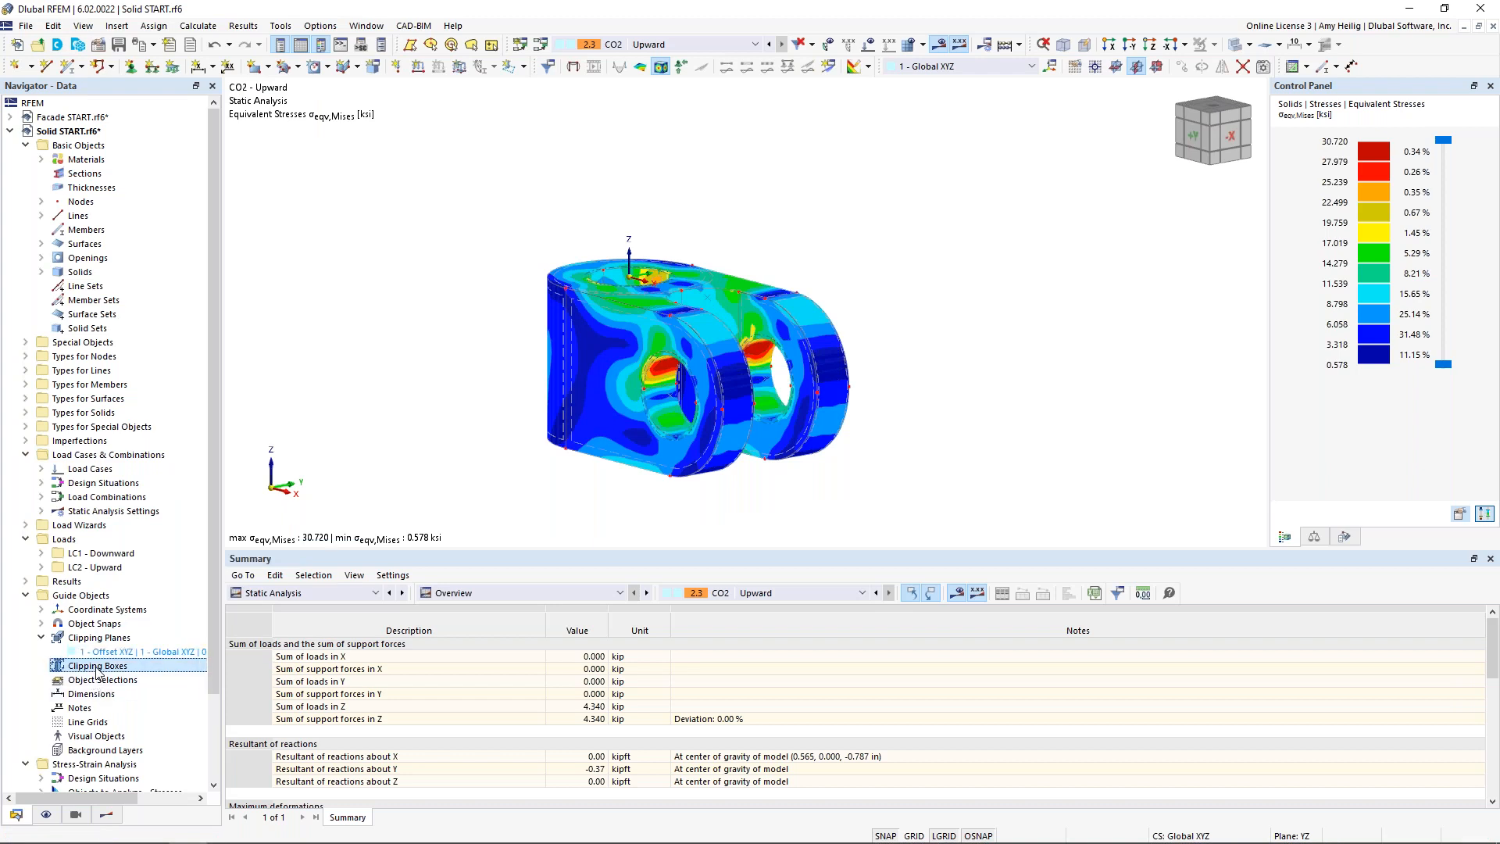
double_click(96, 667)
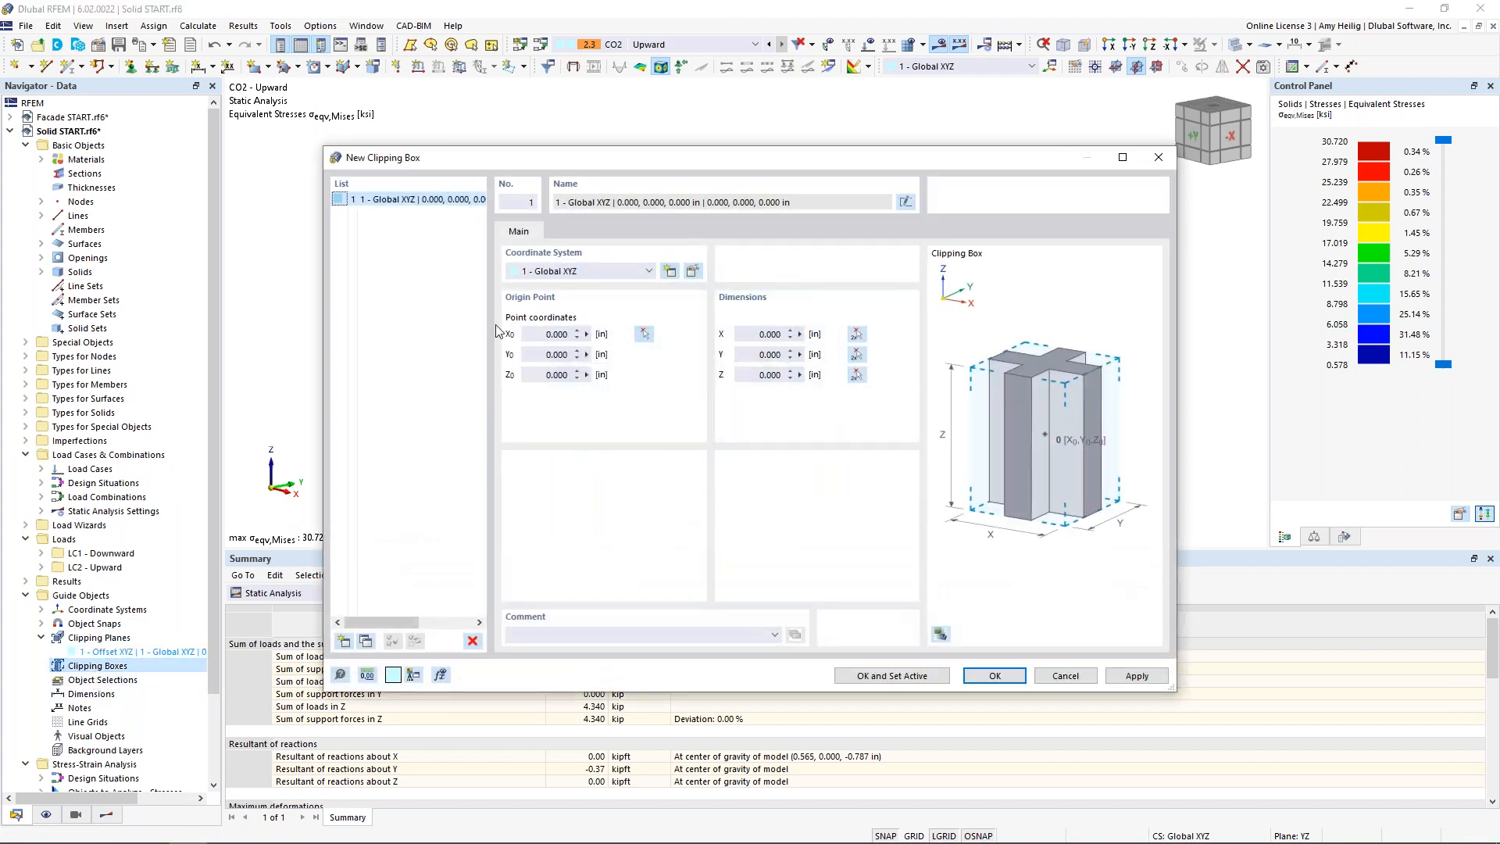
left_click(643, 334)
left_click(639, 275)
left_click(757, 335)
type("1")
key("Tab")
type("1")
key("Tab")
type("6")
key("Tab")
left_click(892, 675)
middle_click_drag(788, 434, 638, 353, "ctrl")
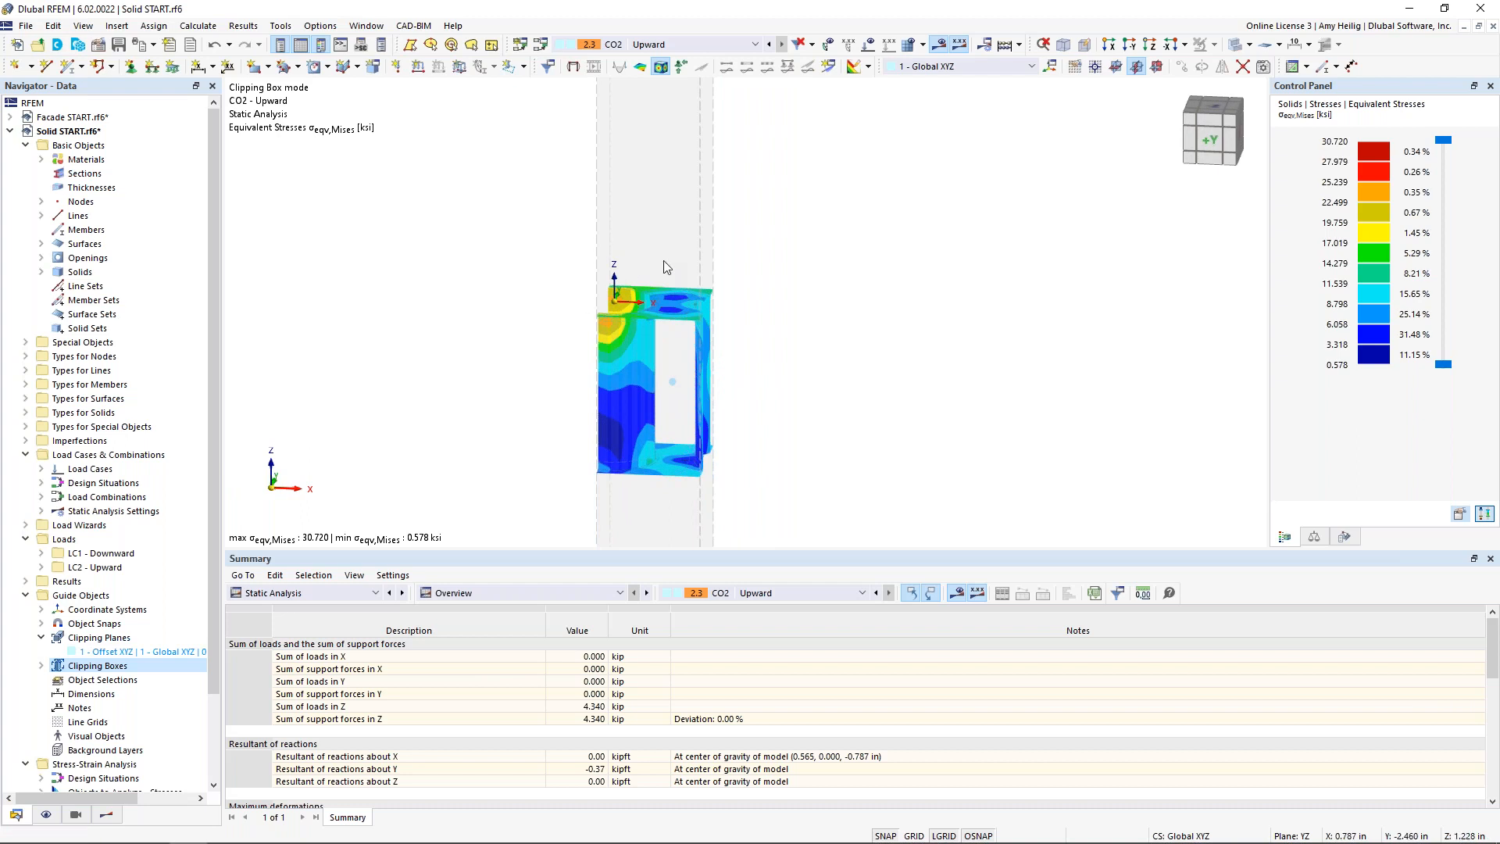
Turn the clipping box off and show the whole solid in an angled close-up view.
left_click(41, 666)
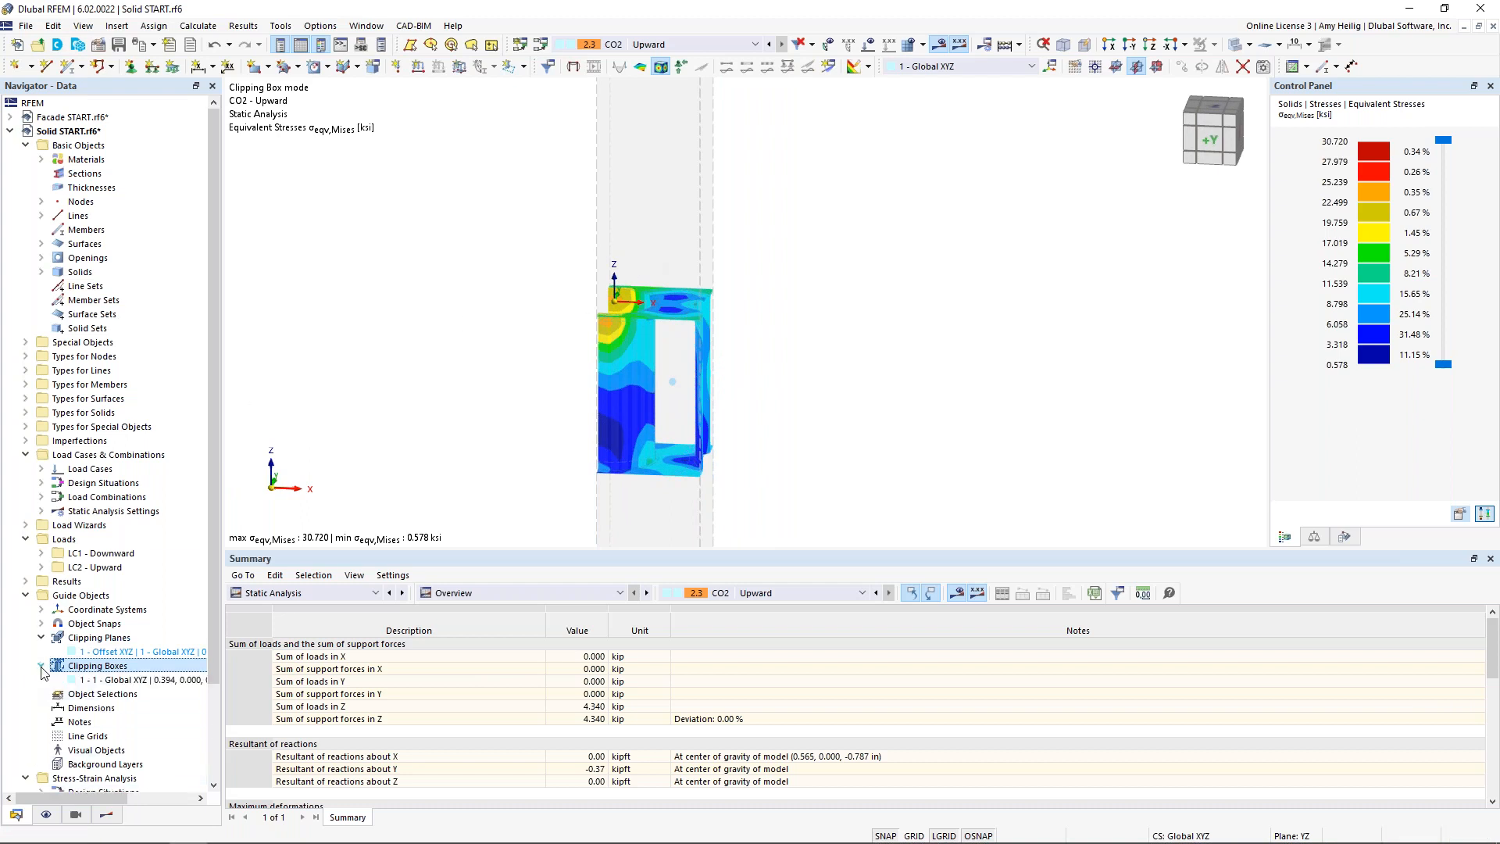
right_click(92, 681)
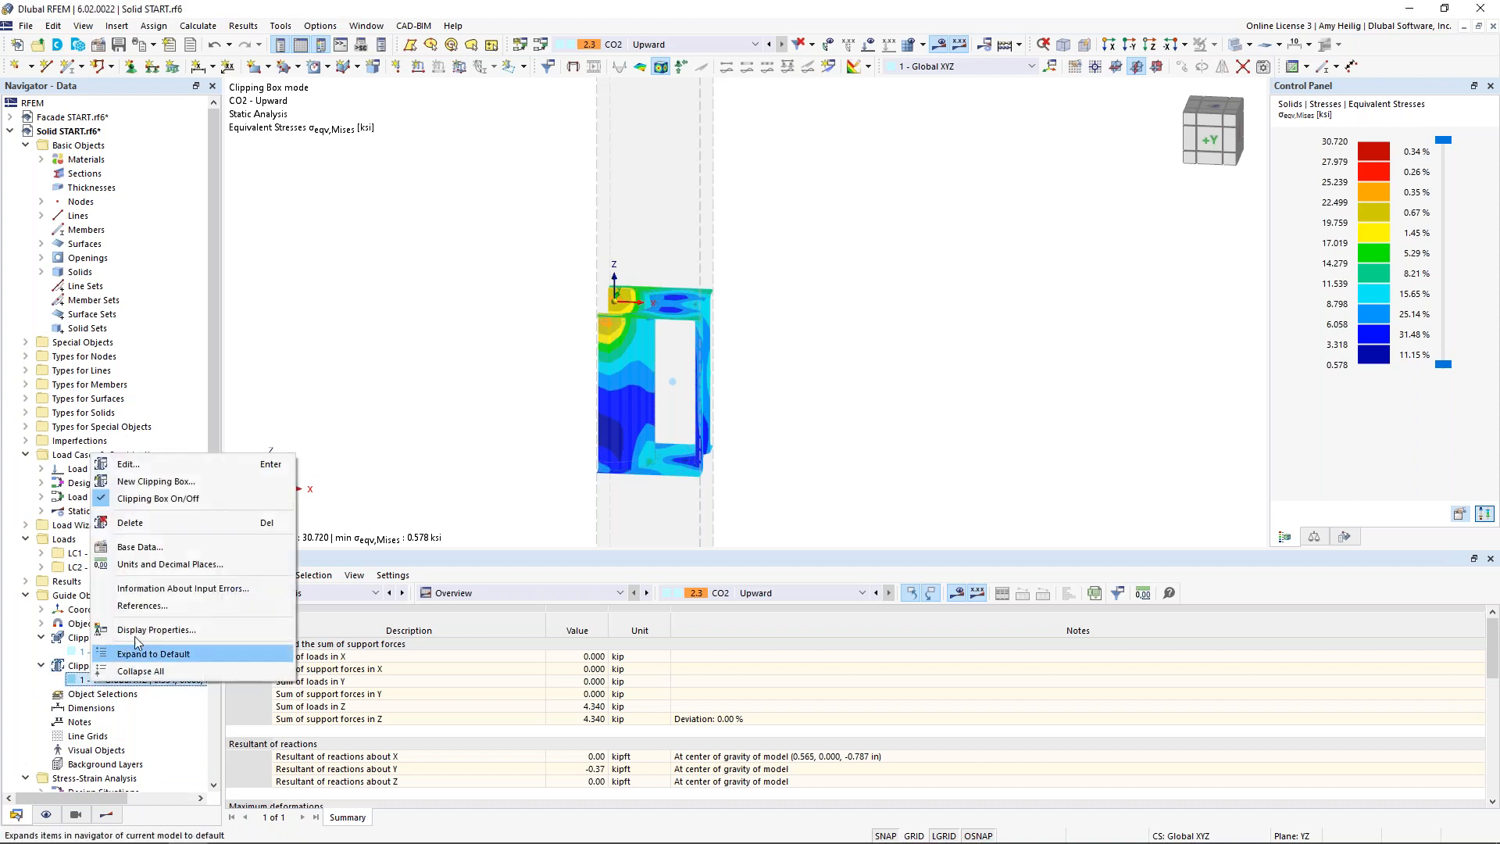
left_click(161, 500)
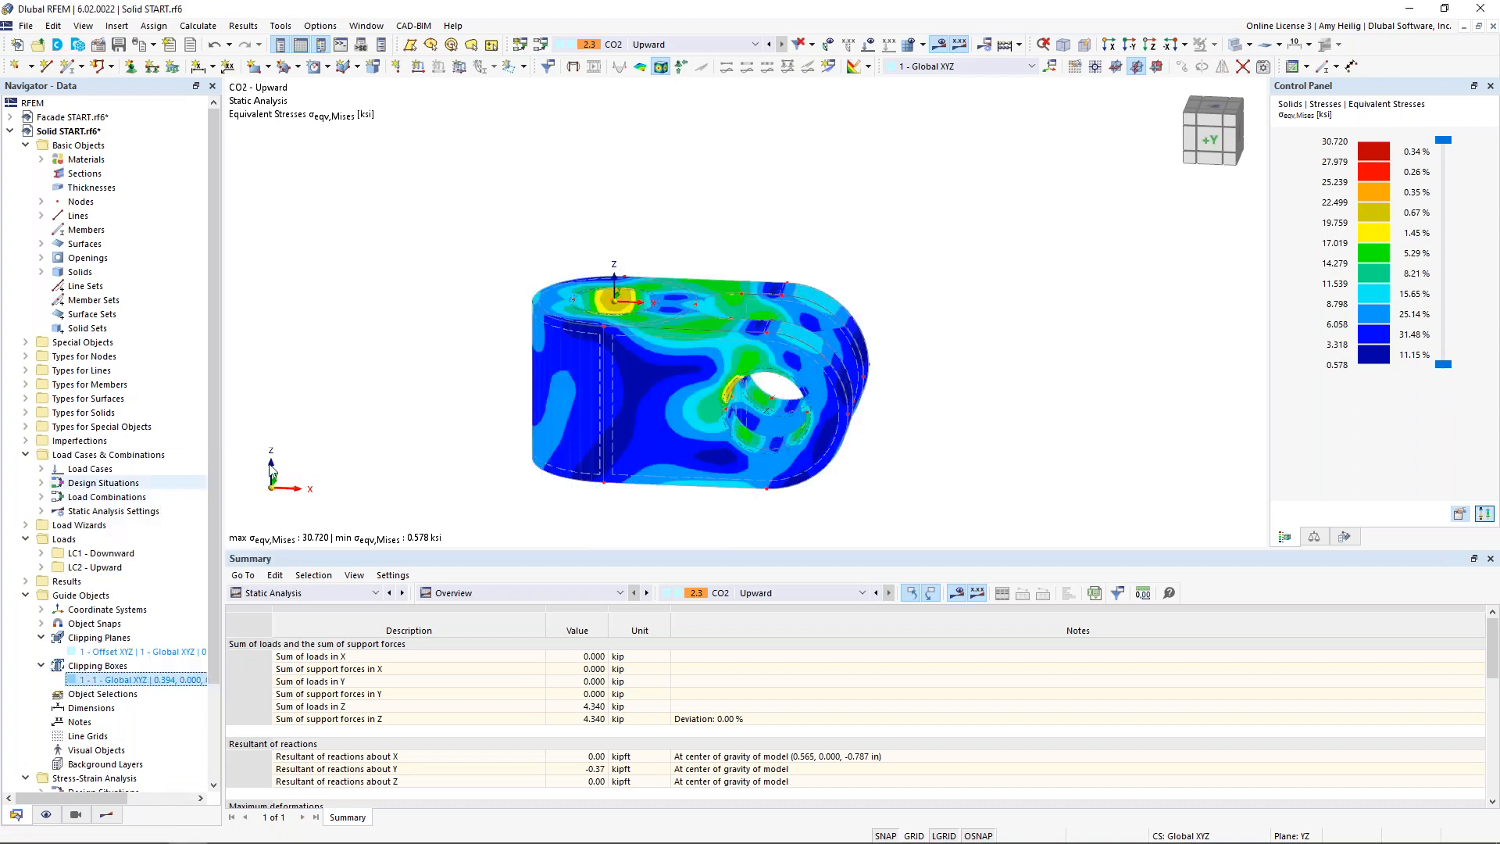
mouse_move(900, 279)
middle_mouse_down("ctrl")
mouse_move(843, 305)
mouse_move(896, 291)
middle_mouse_up("ctrl")
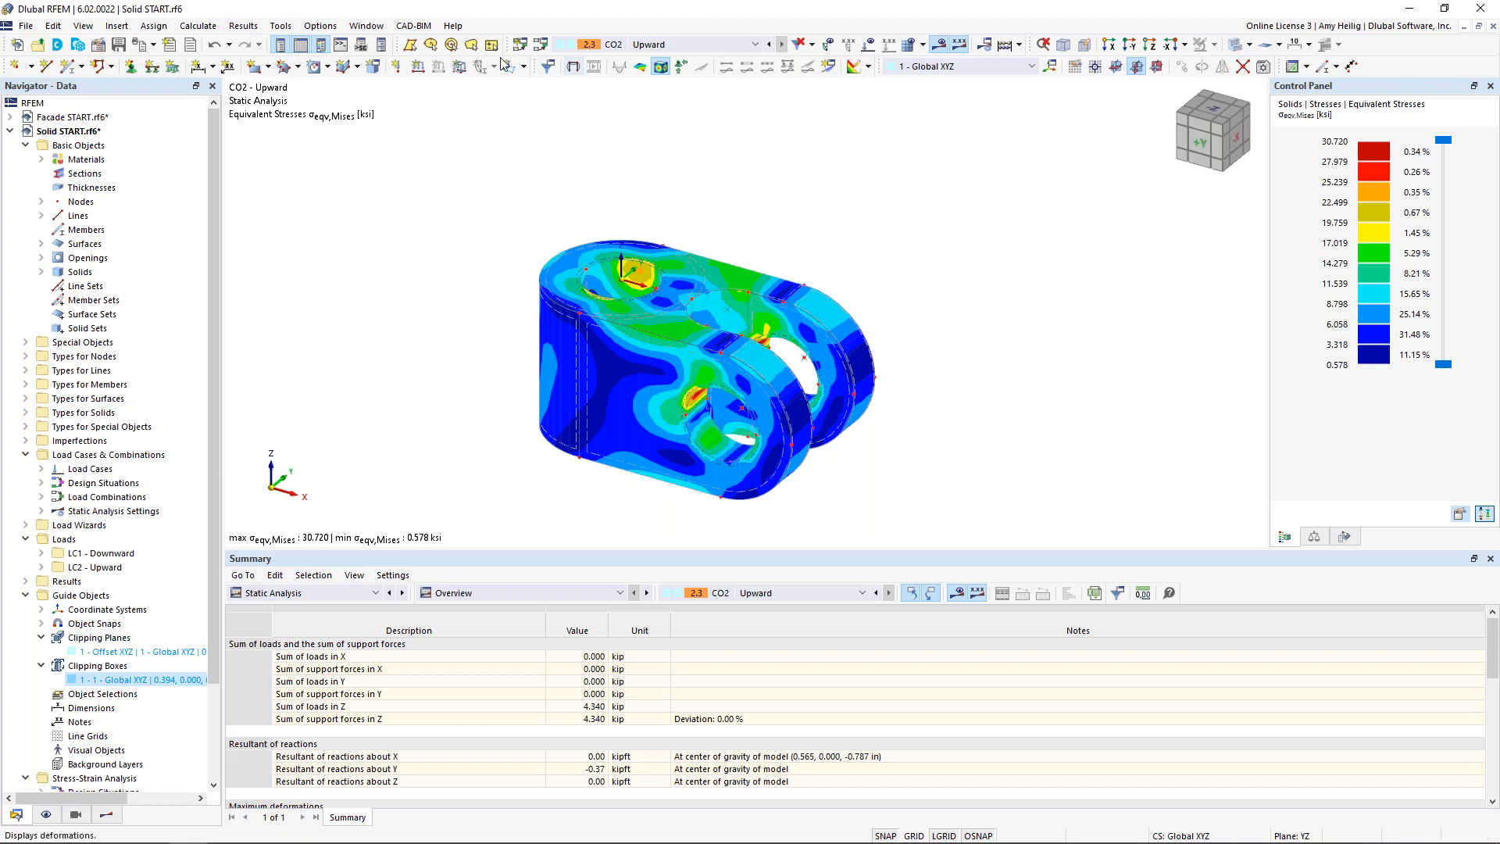
middle_click_drag(489, 318, 512, 297)
scroll(512, 296, "up", 1)
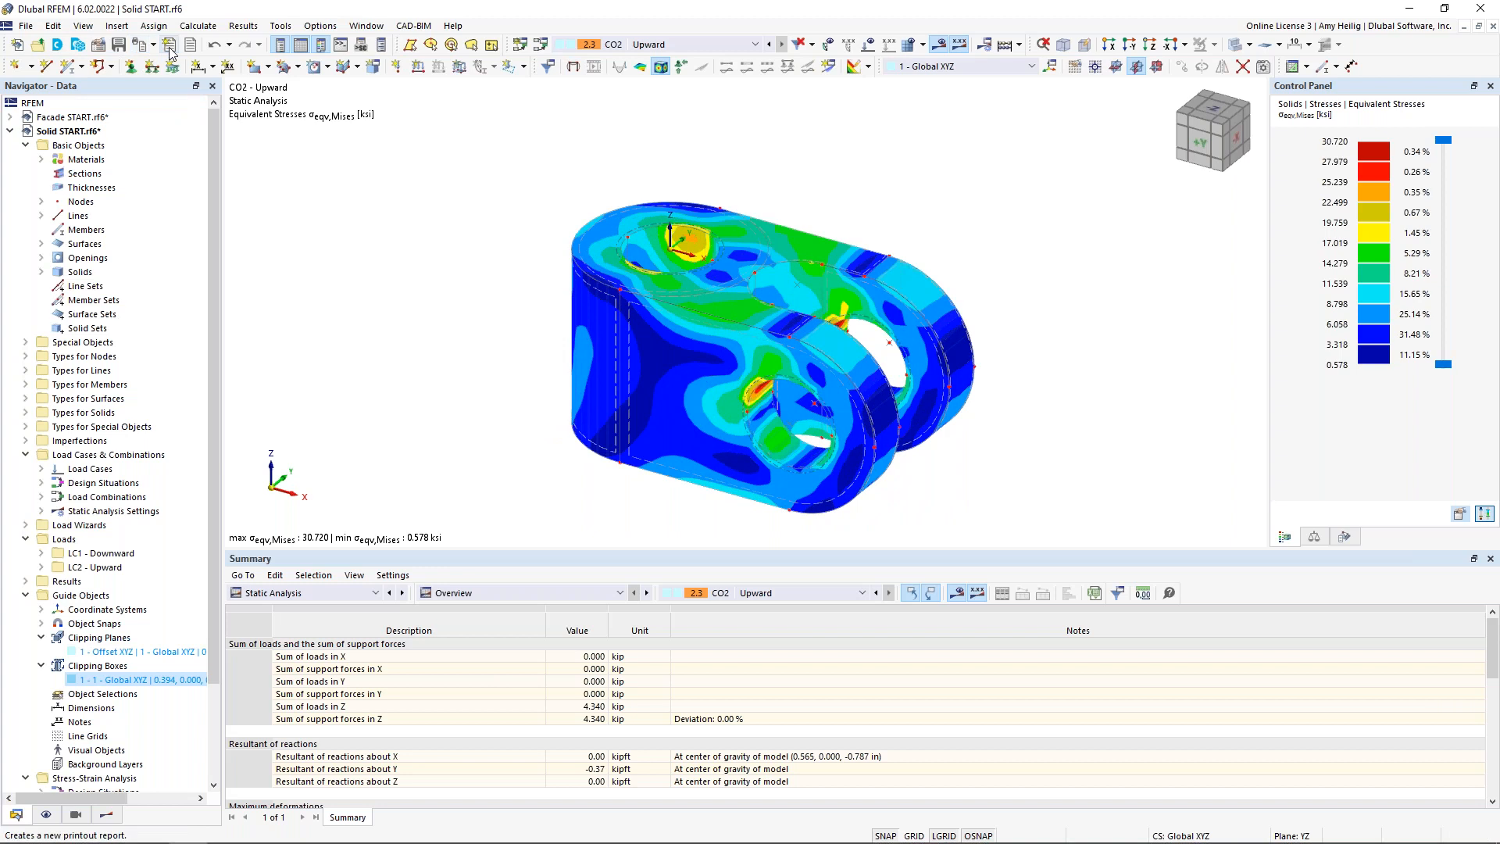
Start a new printout report and look at the Stress-Strain Analysis template without applying it.
scroll(98, 539, "down", 3)
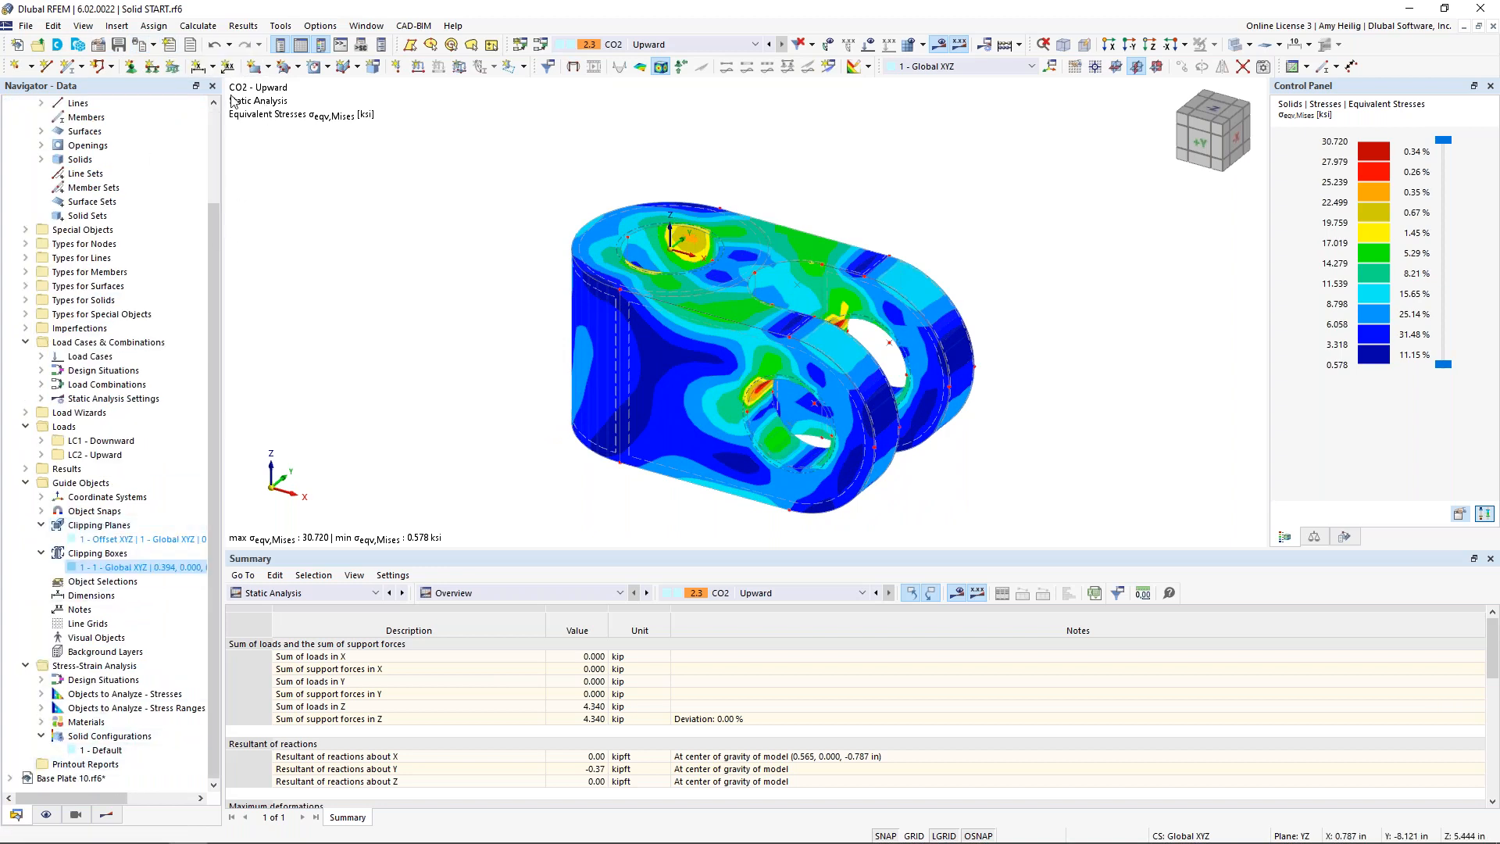
left_click(170, 46)
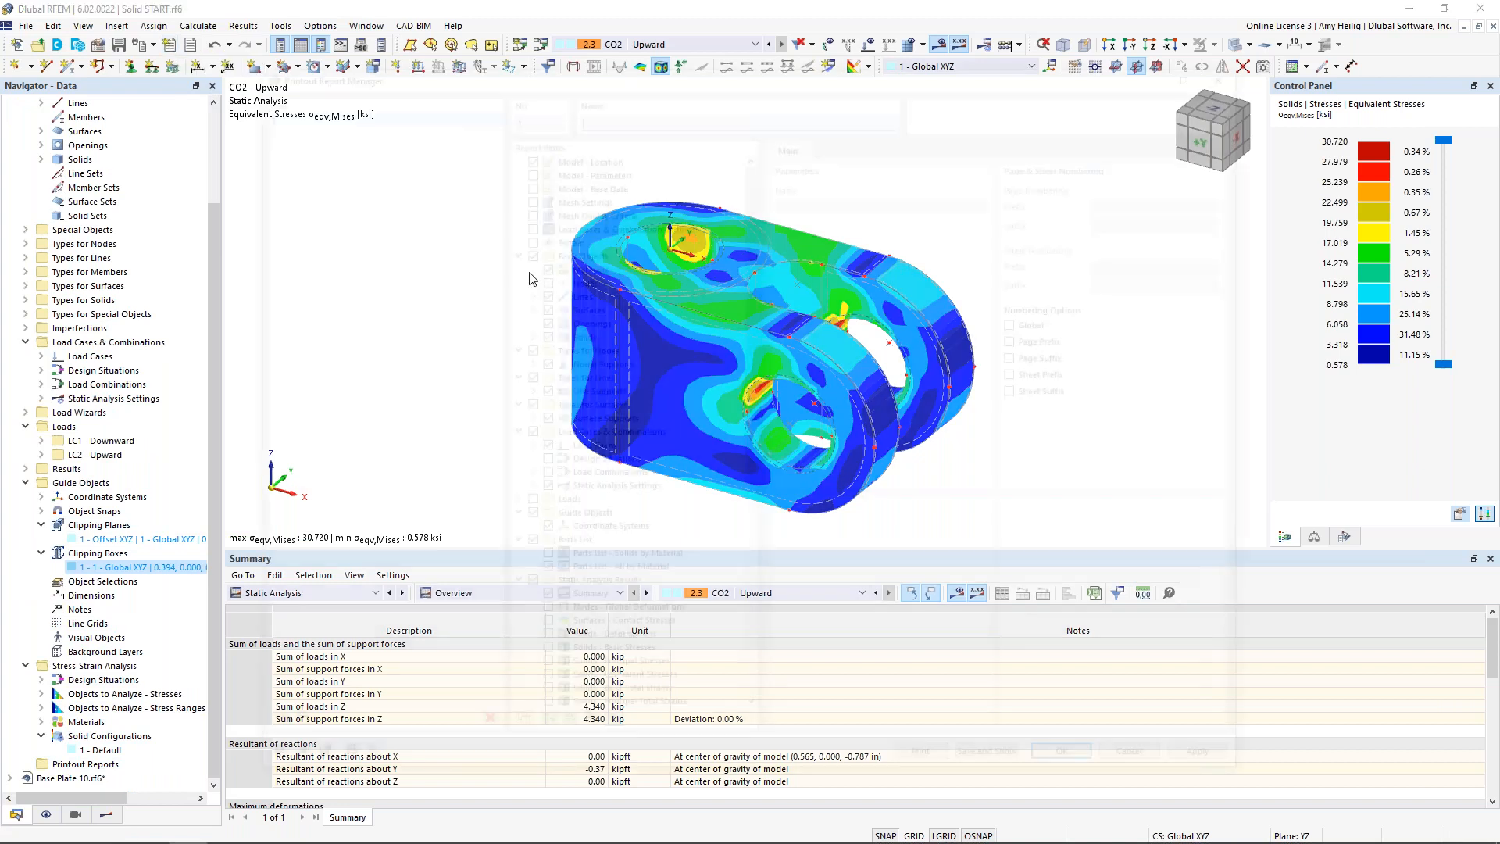
scroll(641, 272, "down", 9)
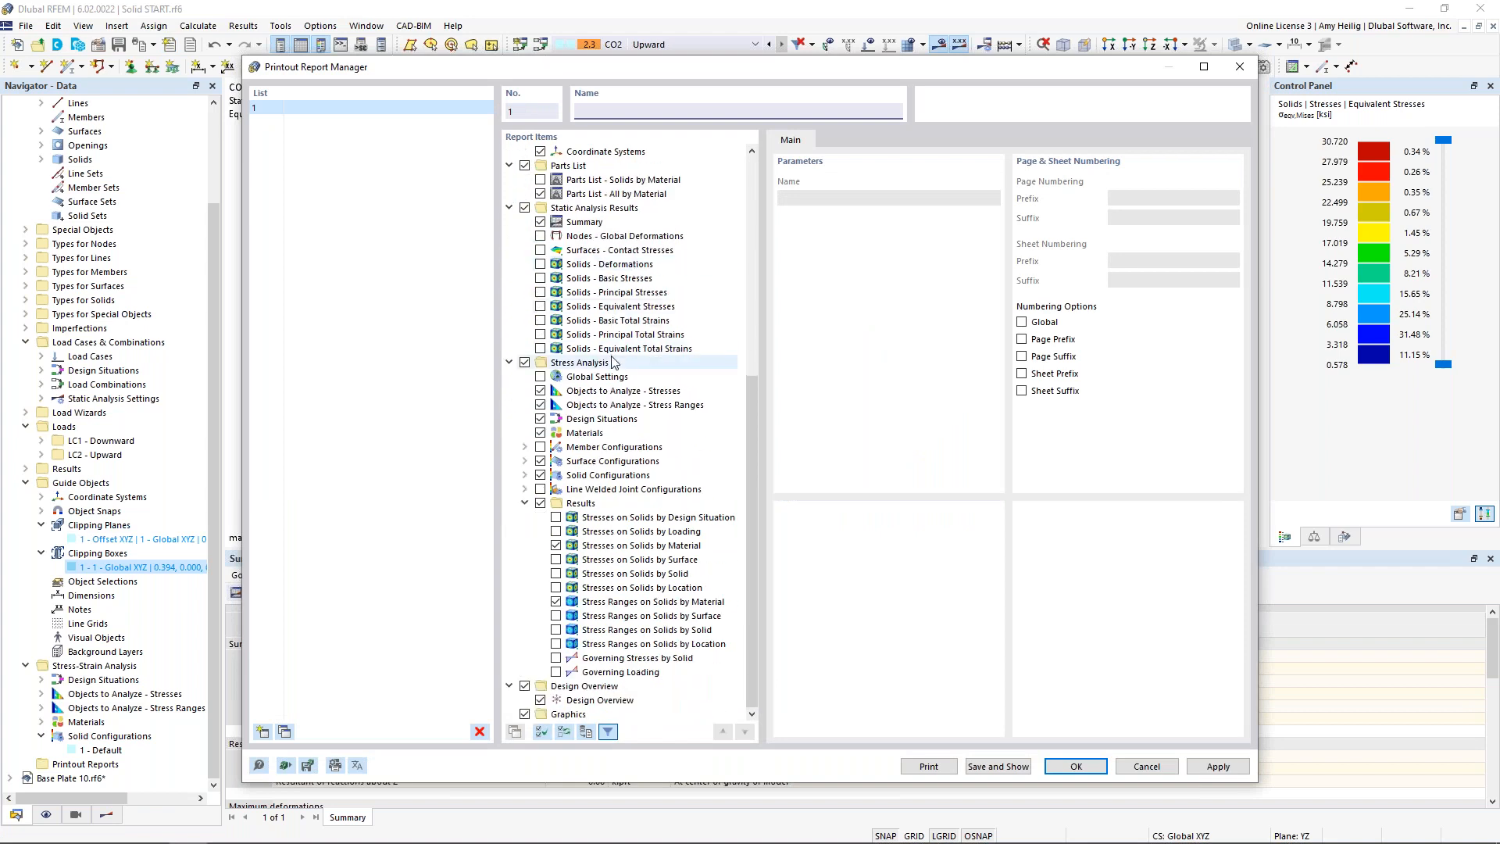
left_click(285, 772)
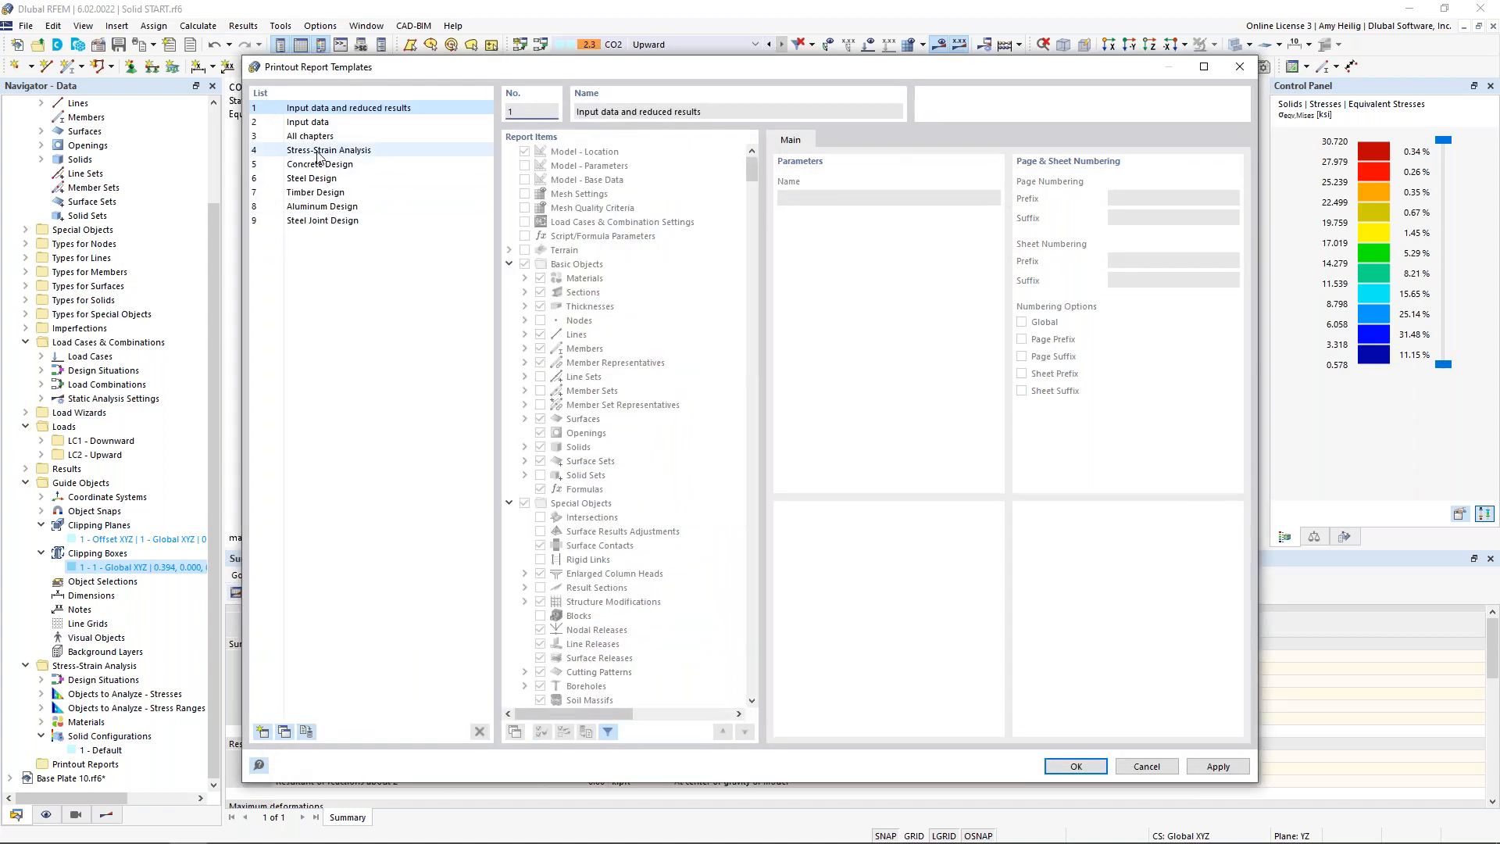
left_click(320, 151)
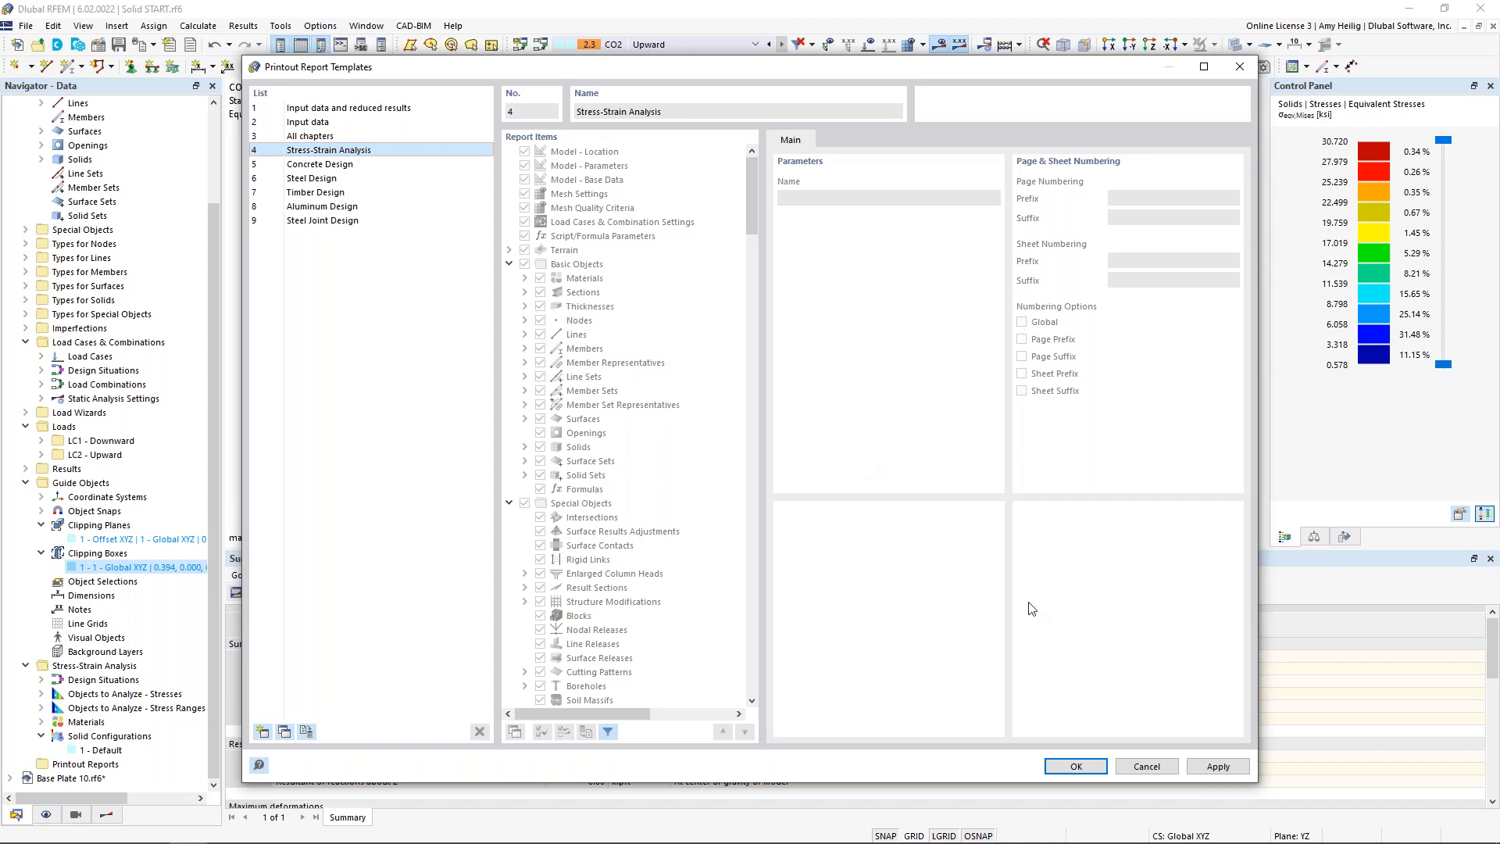
left_click(1146, 767)
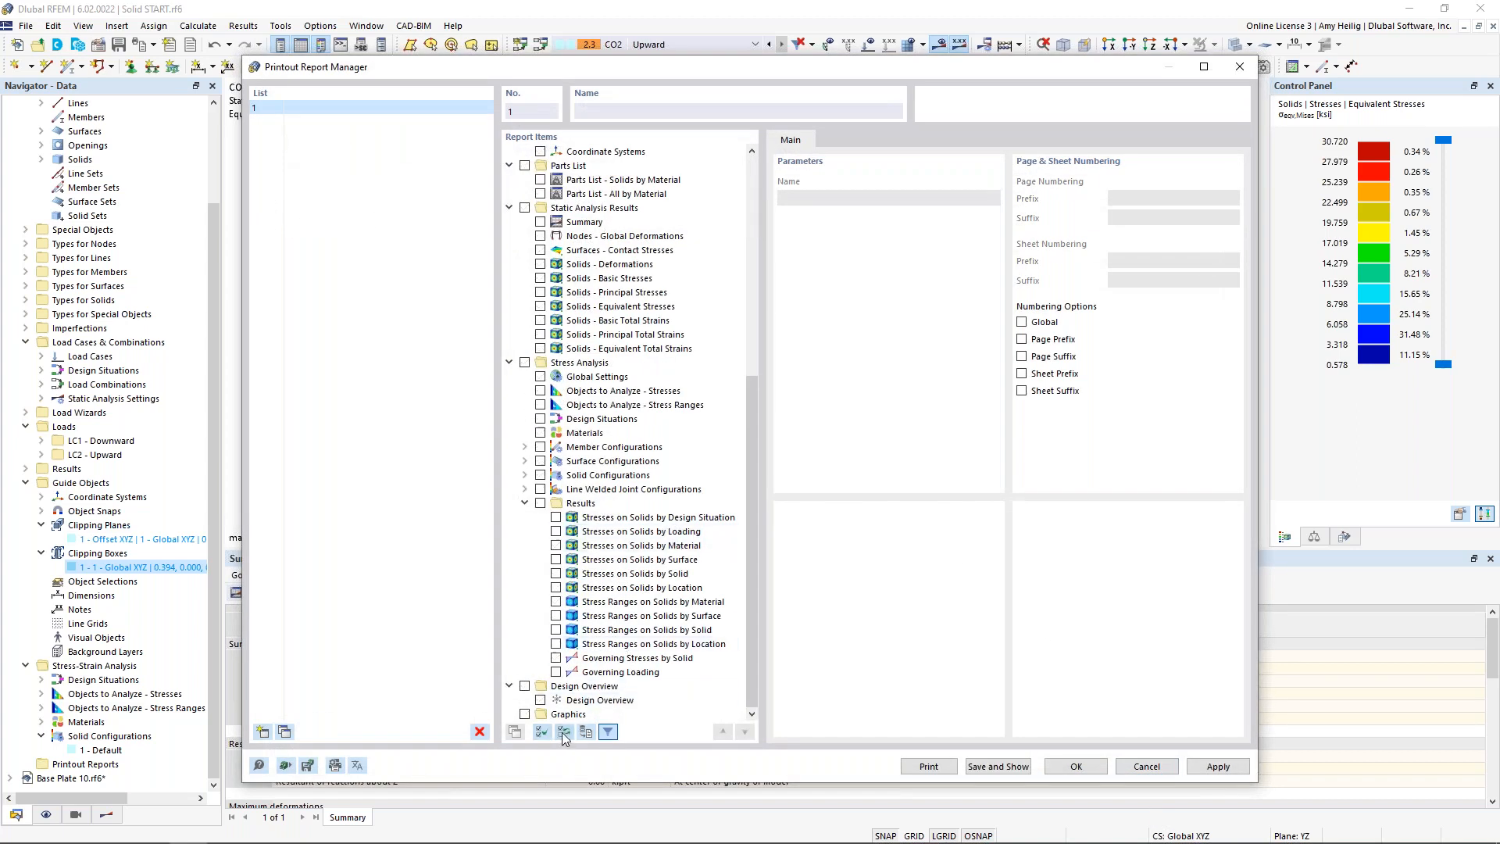
Collapse all report items and include Solids with Analytical Info from Basic Objects in the printout report.
right_click(601, 211)
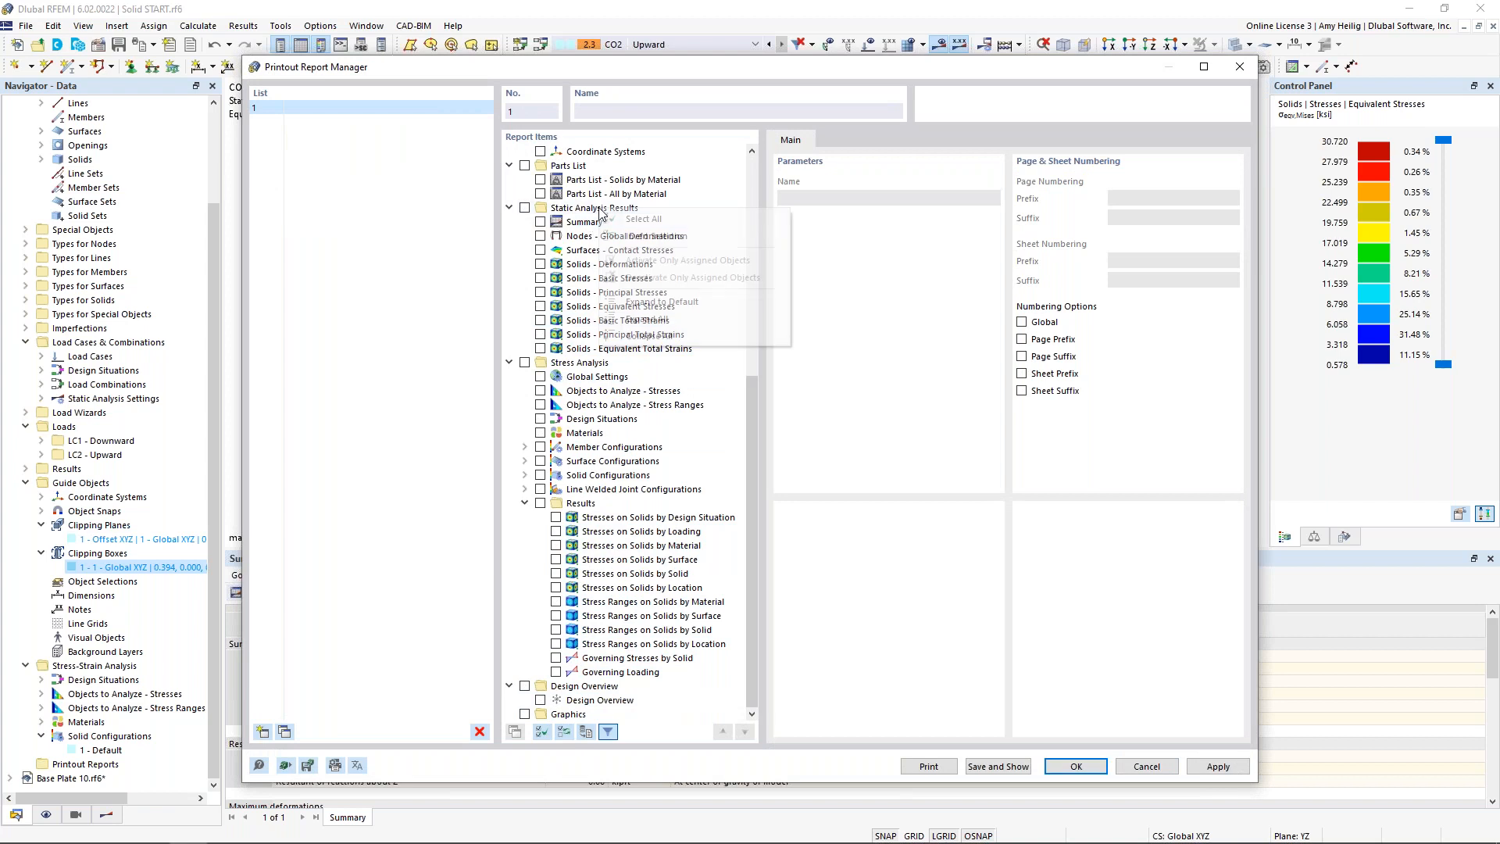
left_click(647, 336)
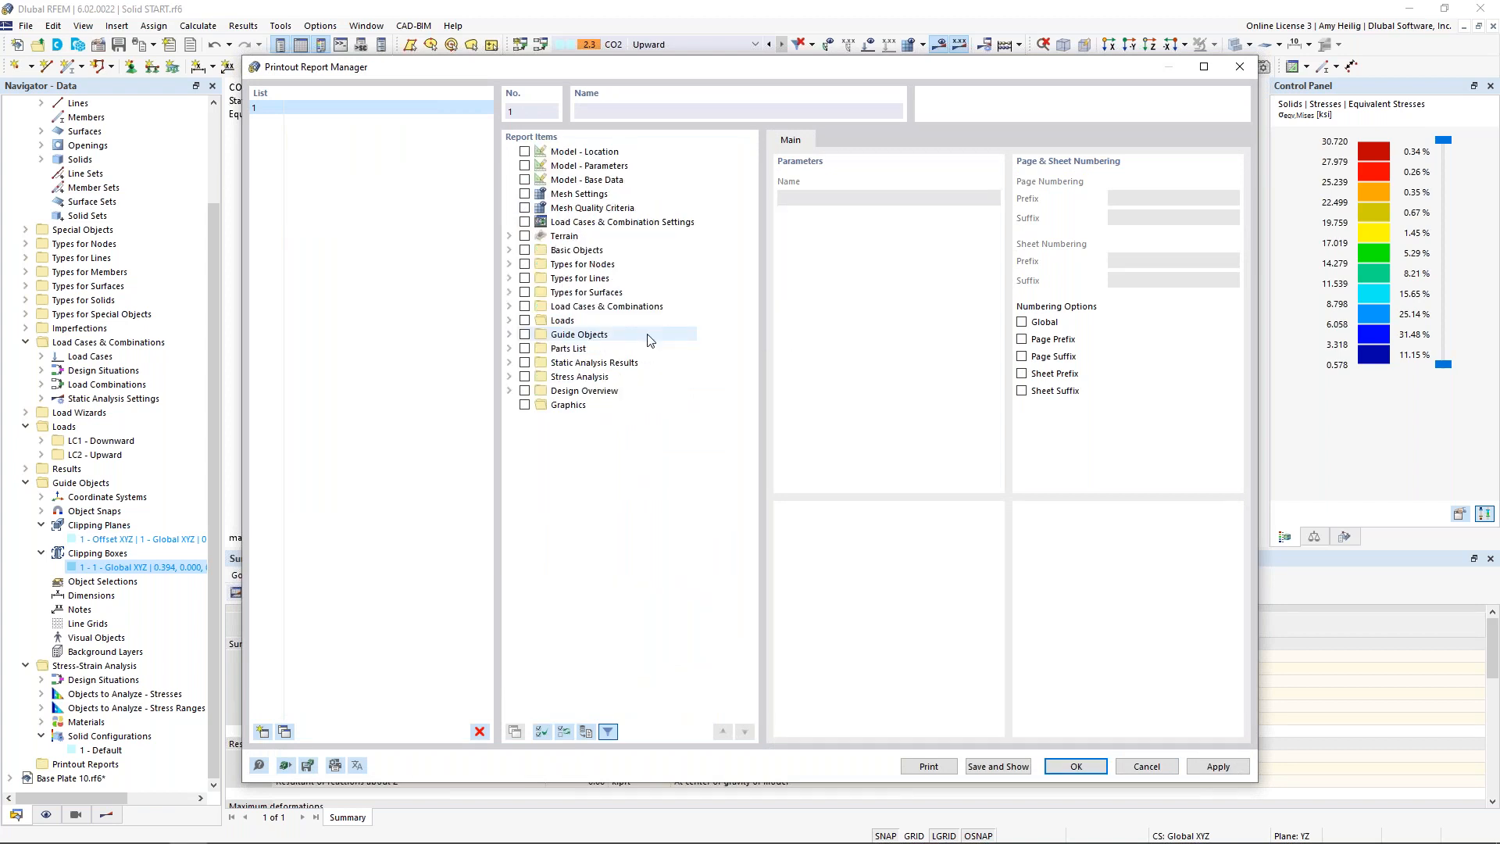
left_click(509, 251)
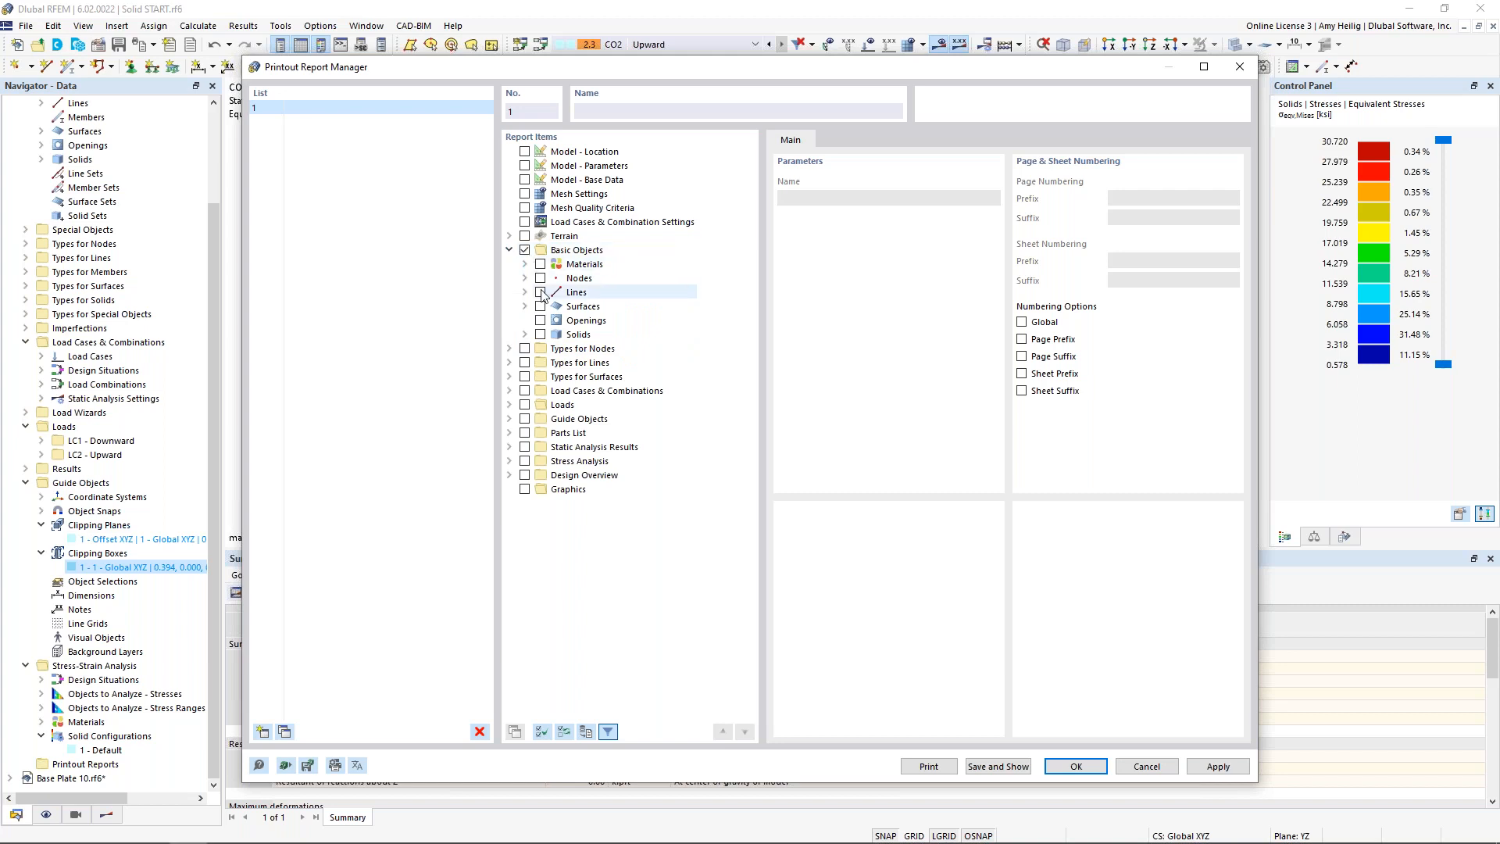
left_click(540, 335)
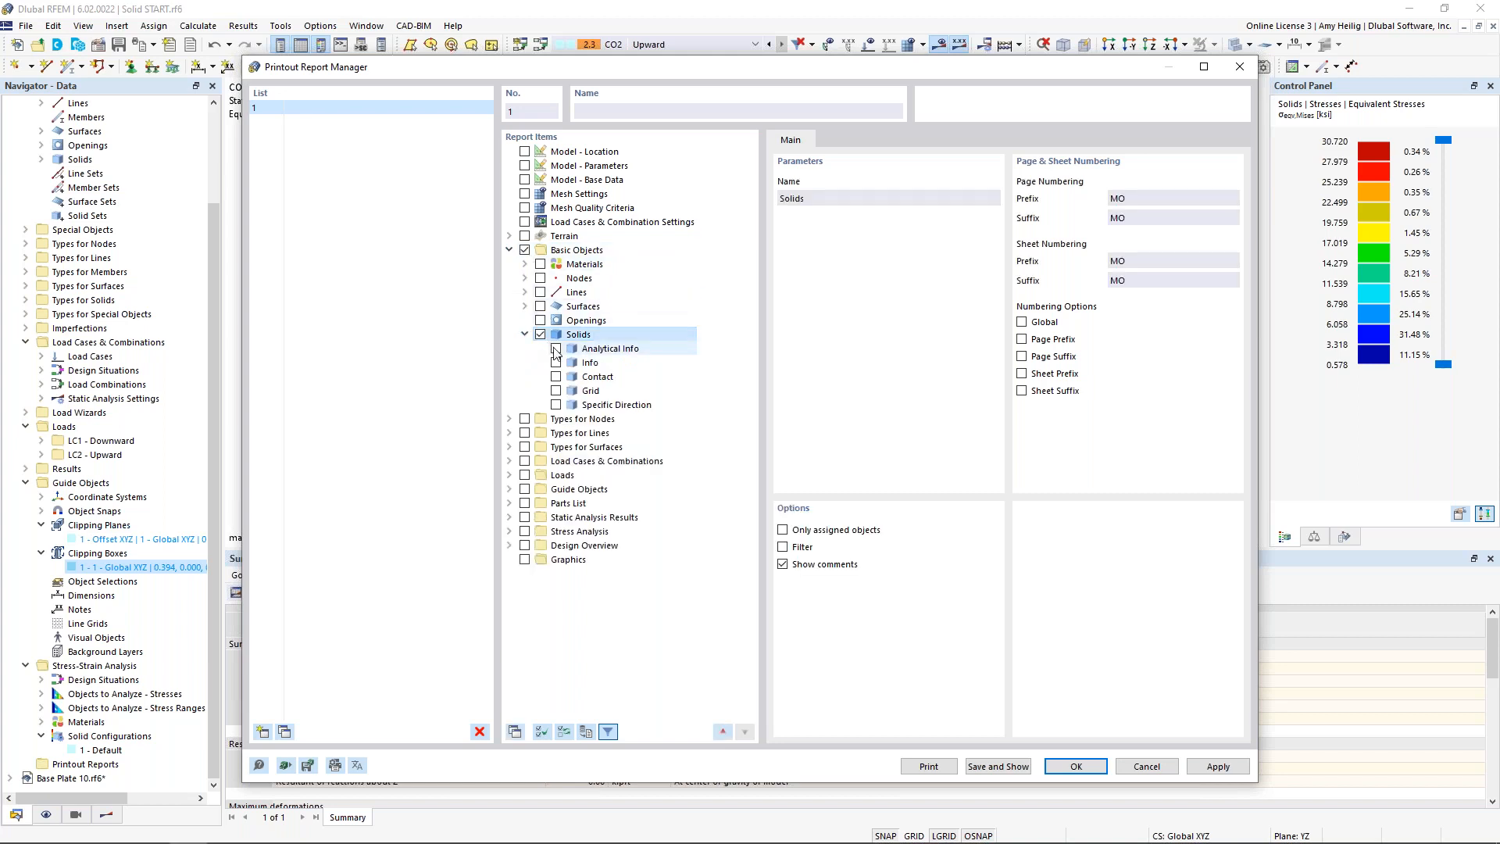
Include the Stress Analysis global settings, objects to analyze for stresses and stress ranges, design situations and materials in the report.
left_click(510, 531)
left_click(540, 546)
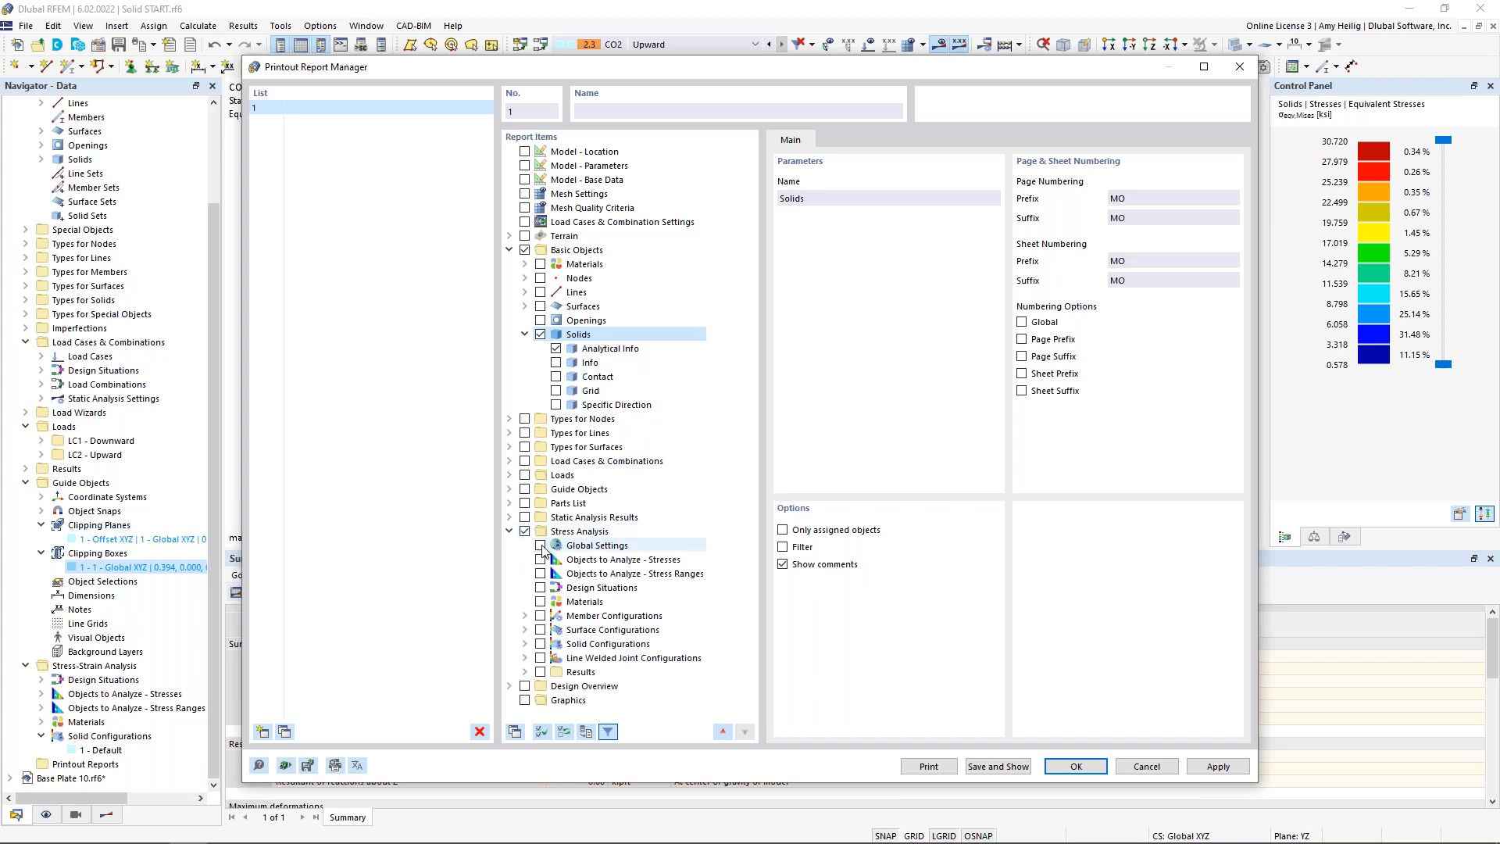
left_click(540, 559)
left_click(540, 573)
left_click(540, 601)
Add the results Stresses on Solids by Solid and Stress Ranges on Solids by Solid, and generate the report.
left_click(524, 672)
scroll(590, 625, "down", 4)
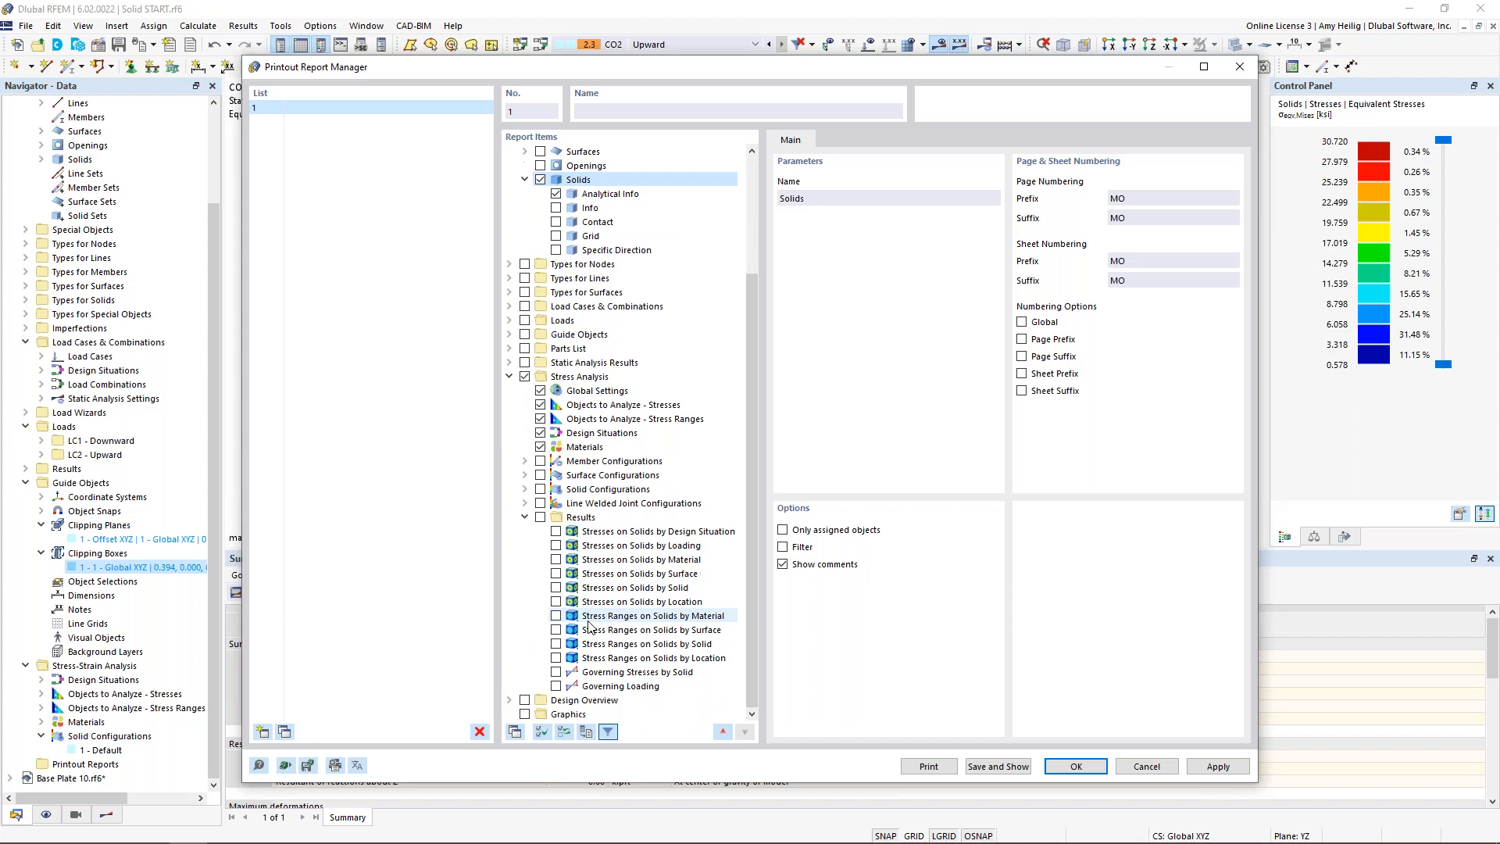
left_click(540, 517)
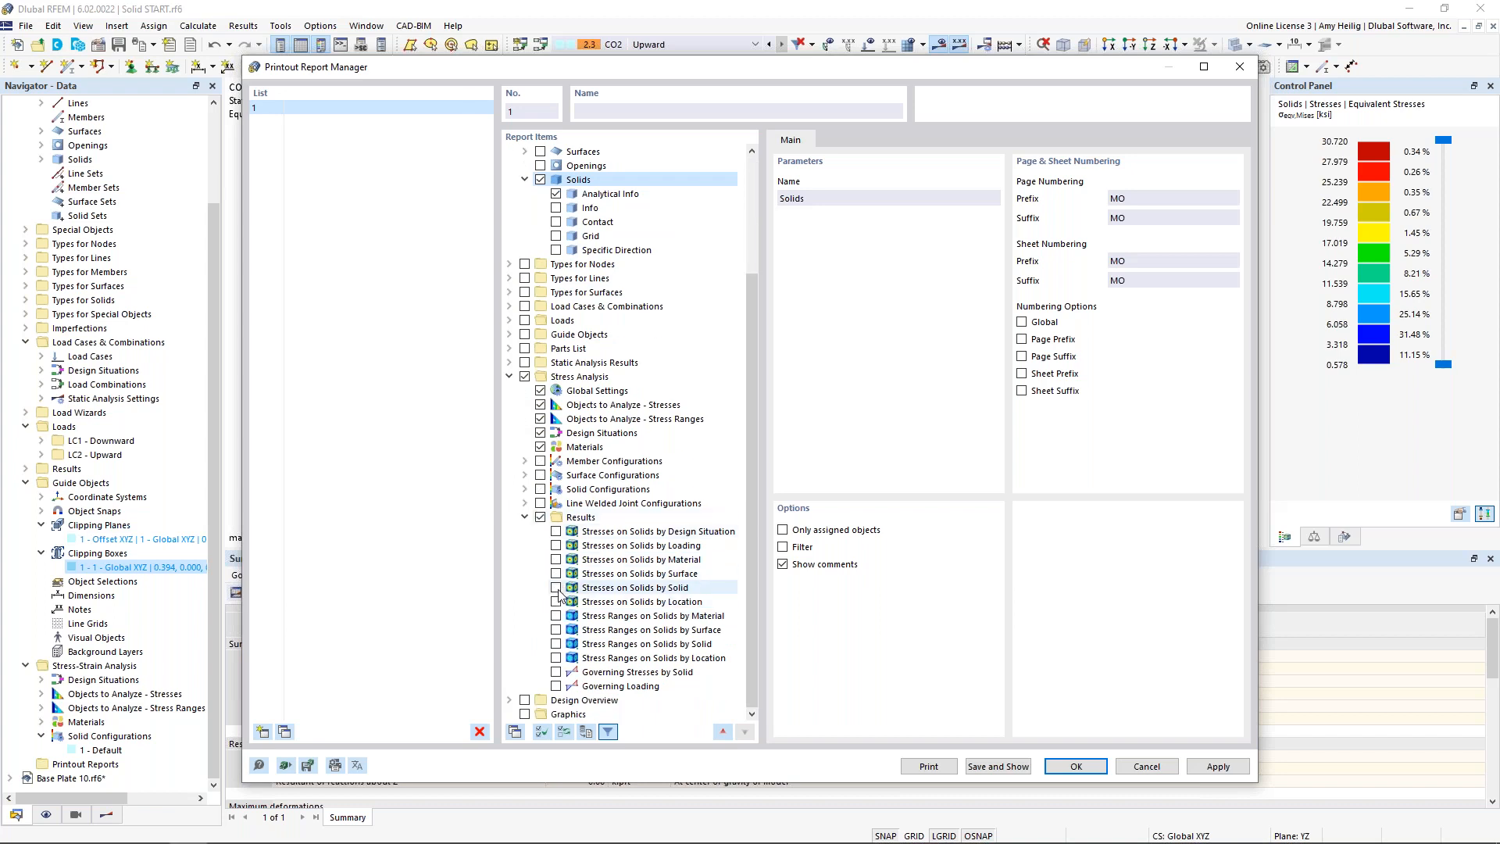
left_click(556, 644)
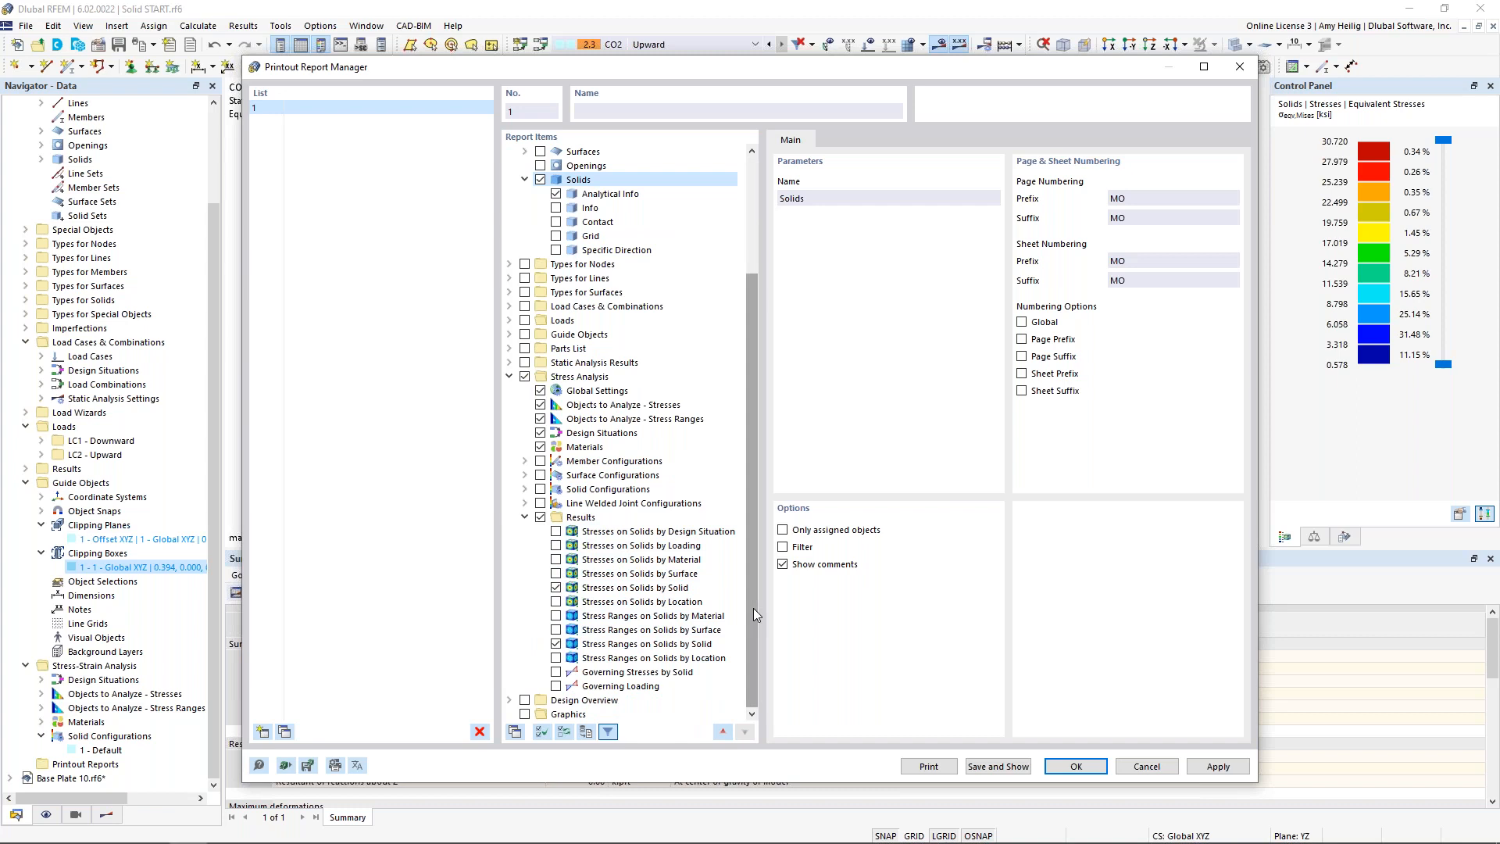
left_click(996, 766)
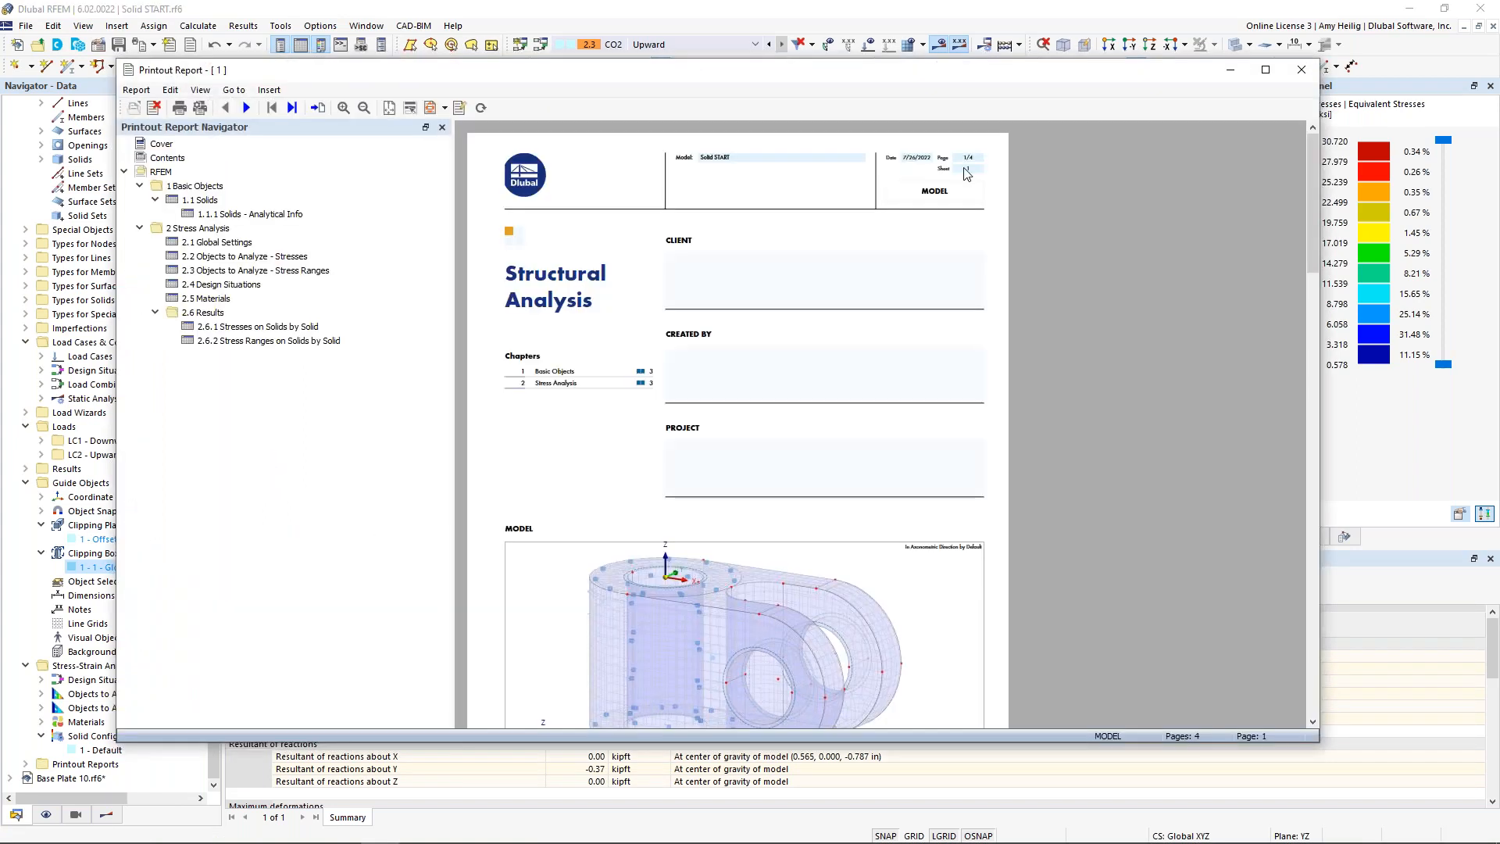
Review the generated report from the cover page through the basic objects to the stress and stress range tables.
scroll(623, 379, "up", 1, "ctrl")
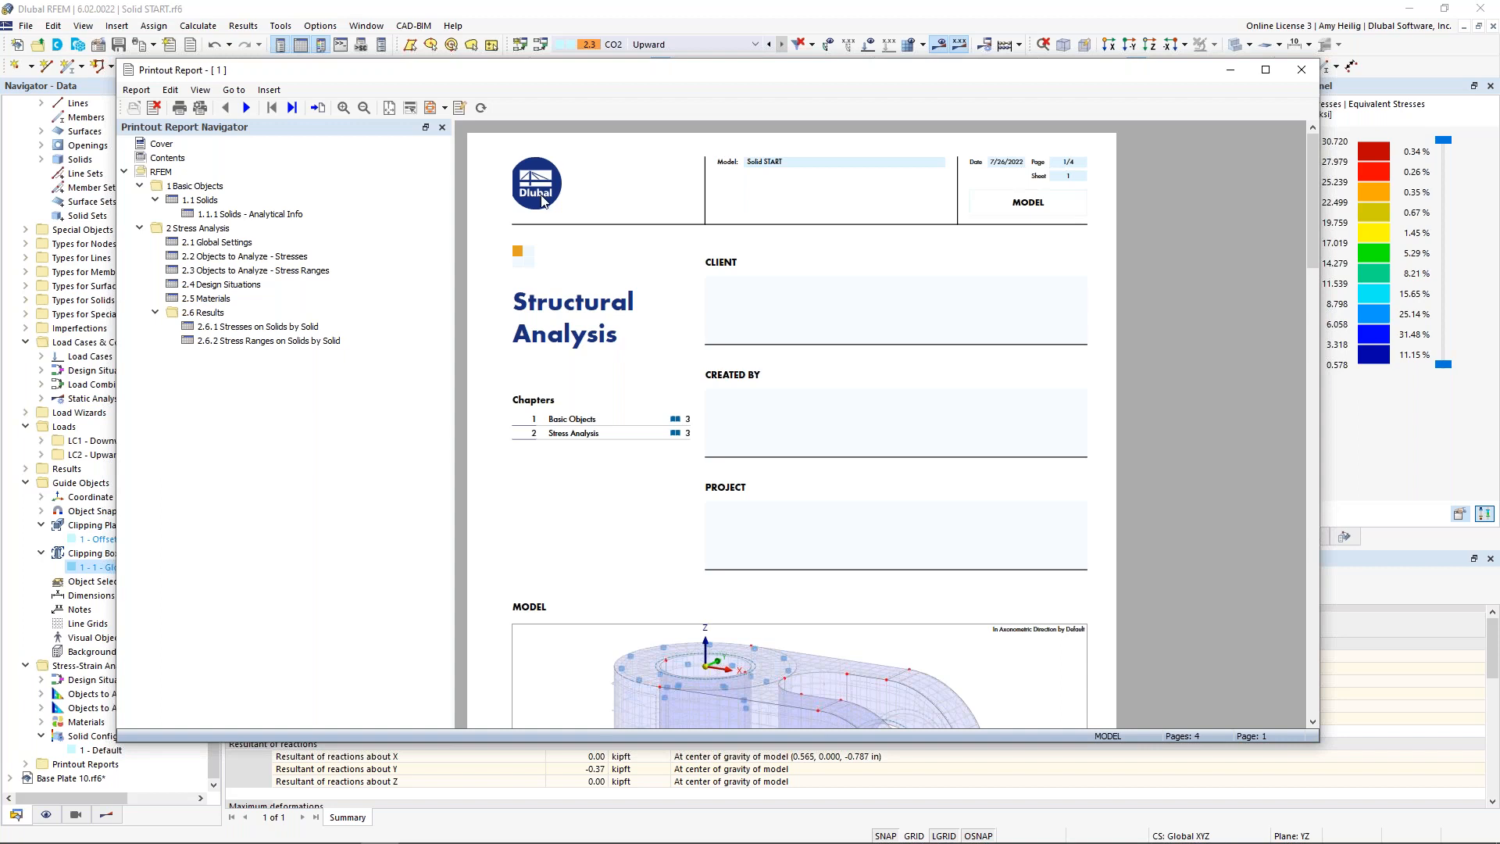
scroll(811, 358, "down", 3)
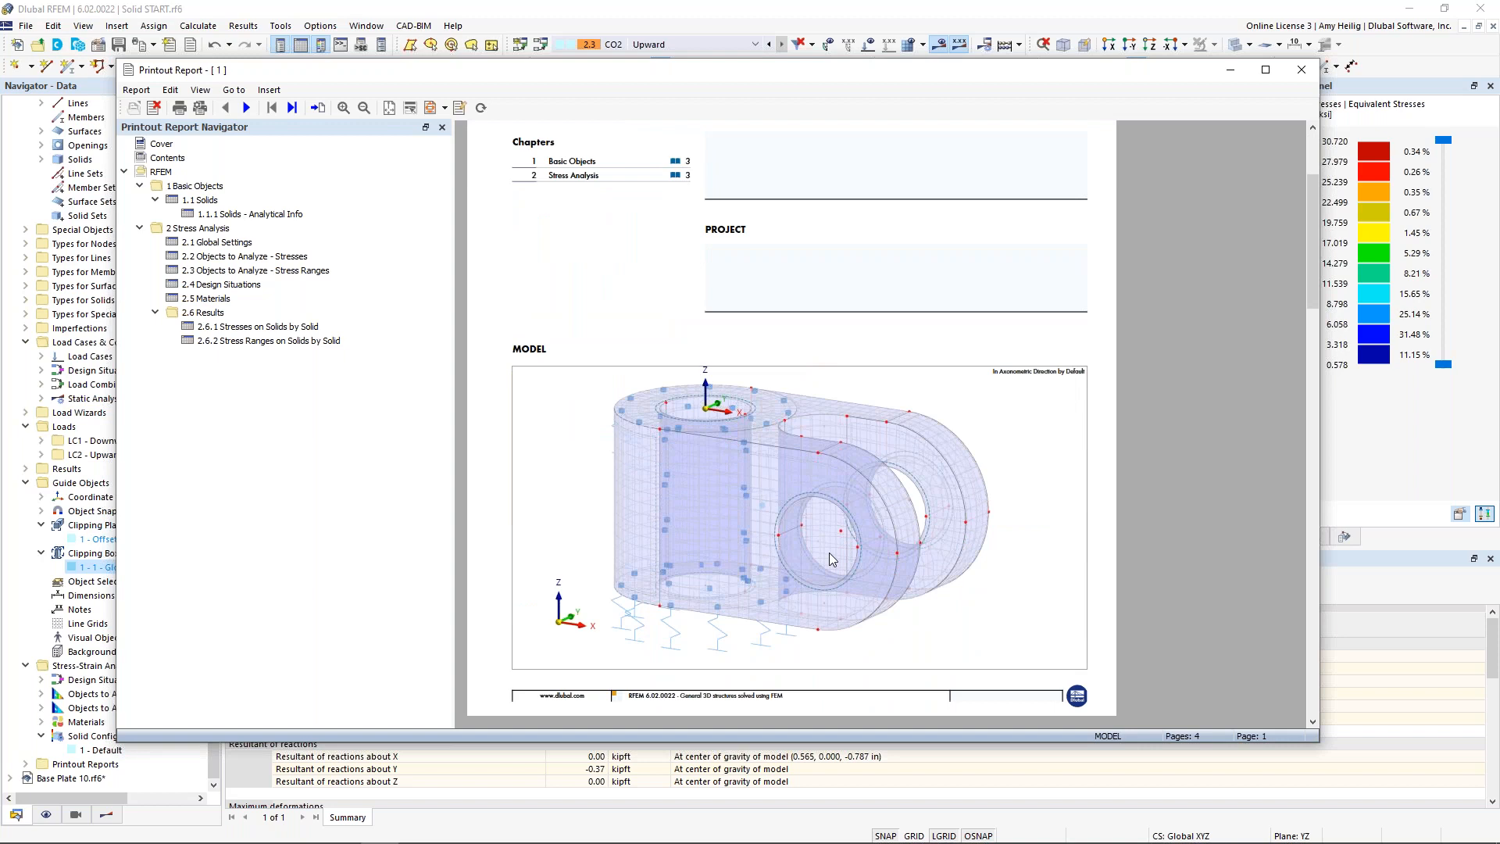
scroll(831, 560, "down", 6)
scroll(830, 559, "down", 6)
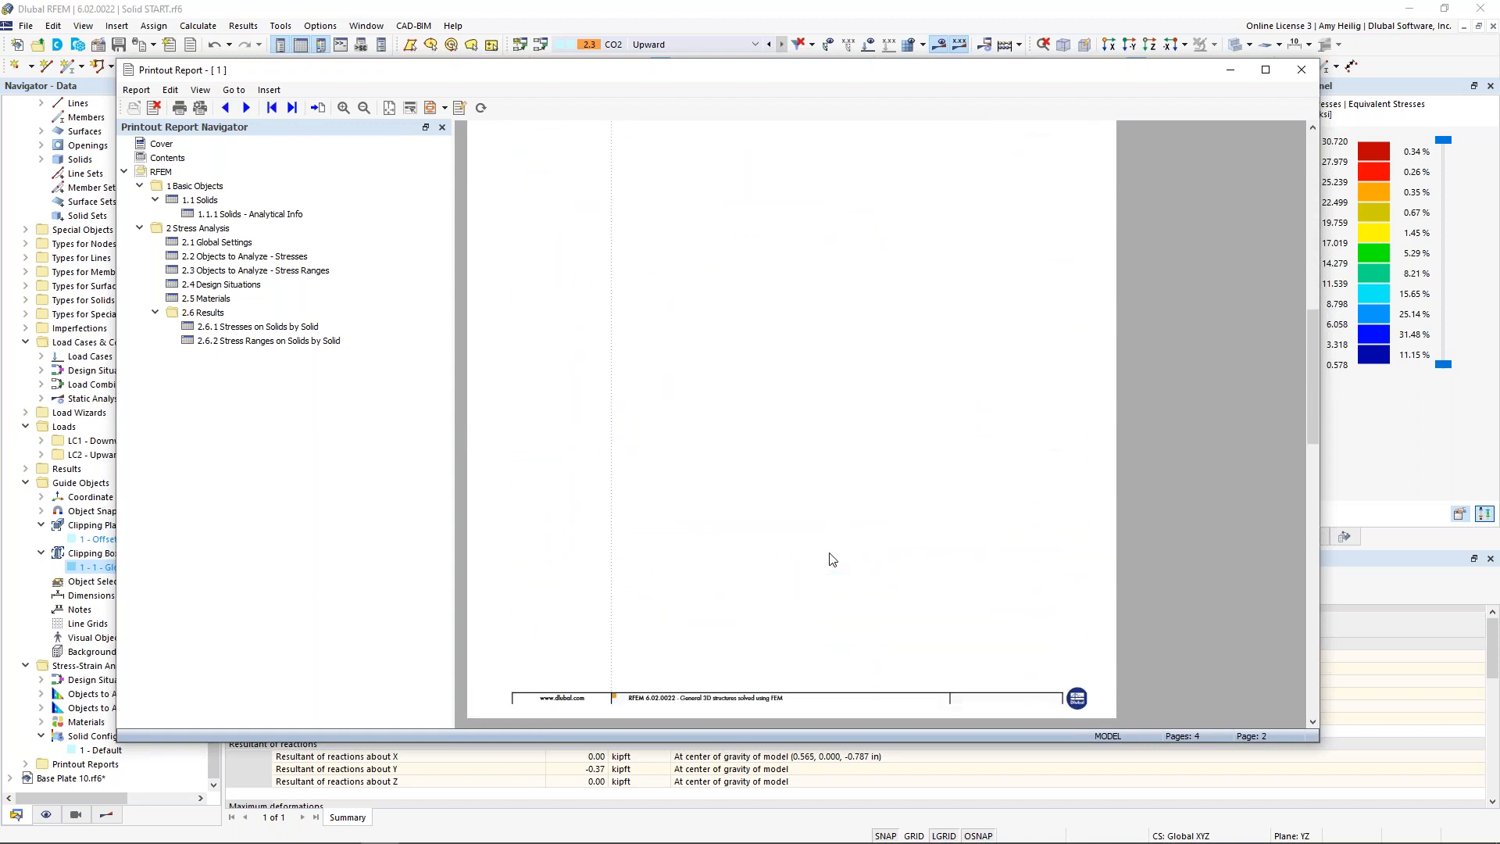
scroll(831, 559, "up", 1, "ctrl")
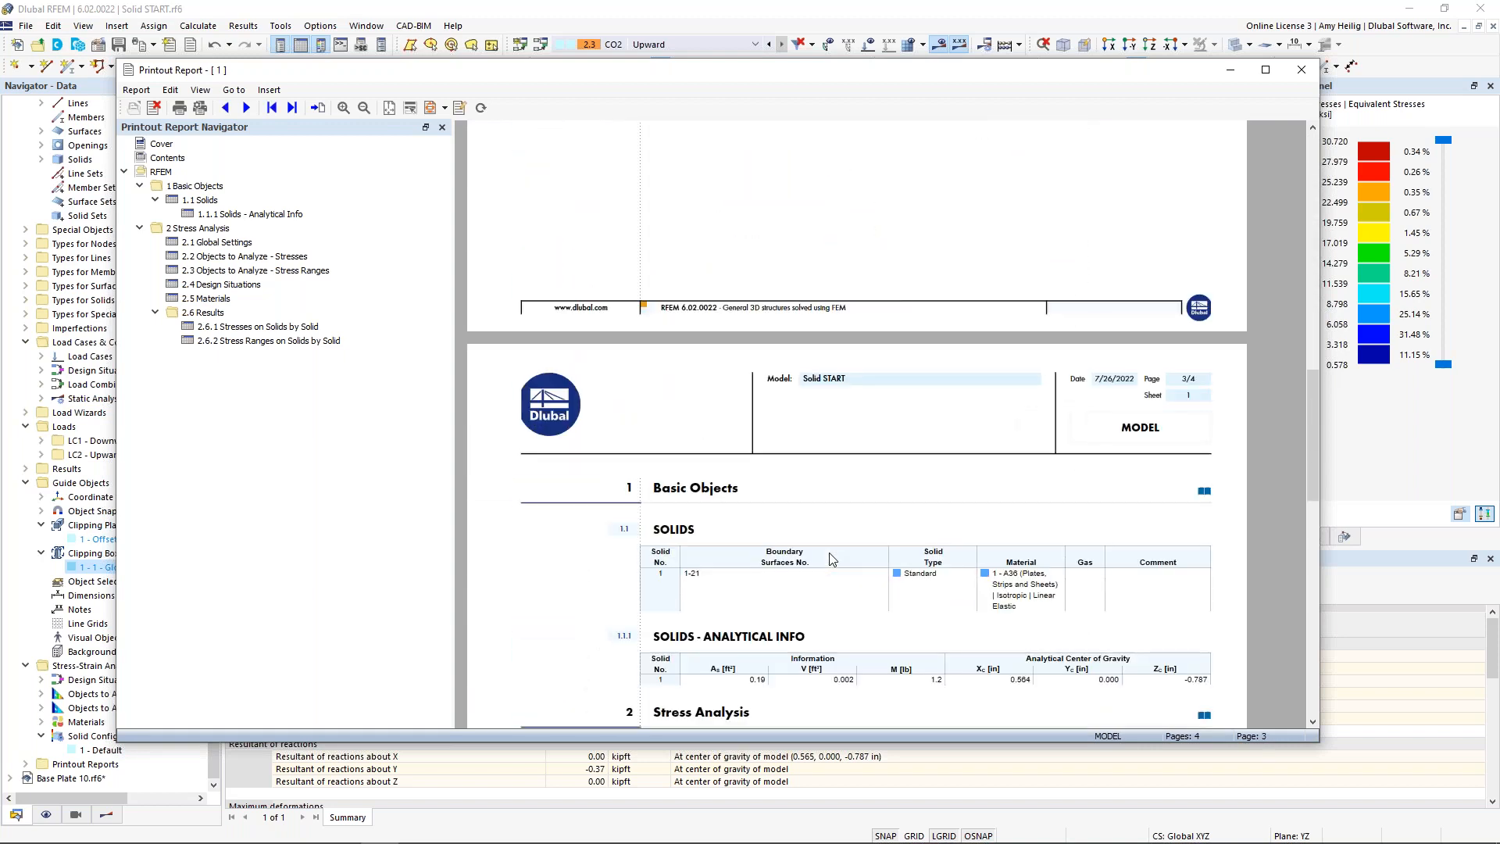
scroll(830, 559, "down", 6)
scroll(830, 559, "down", 4)
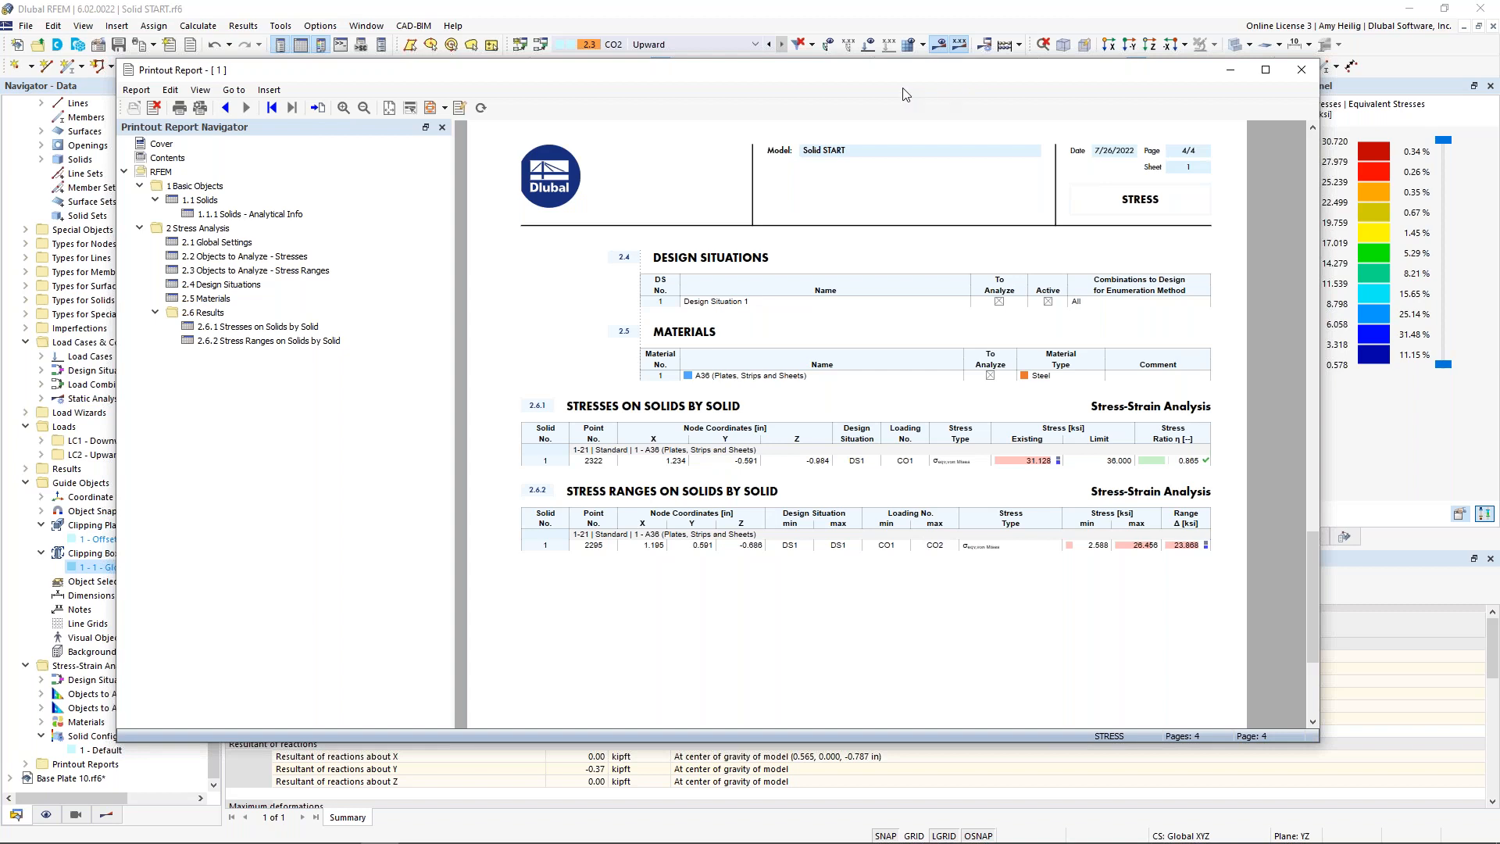
left_click_drag(788, 76, 1499, 75)
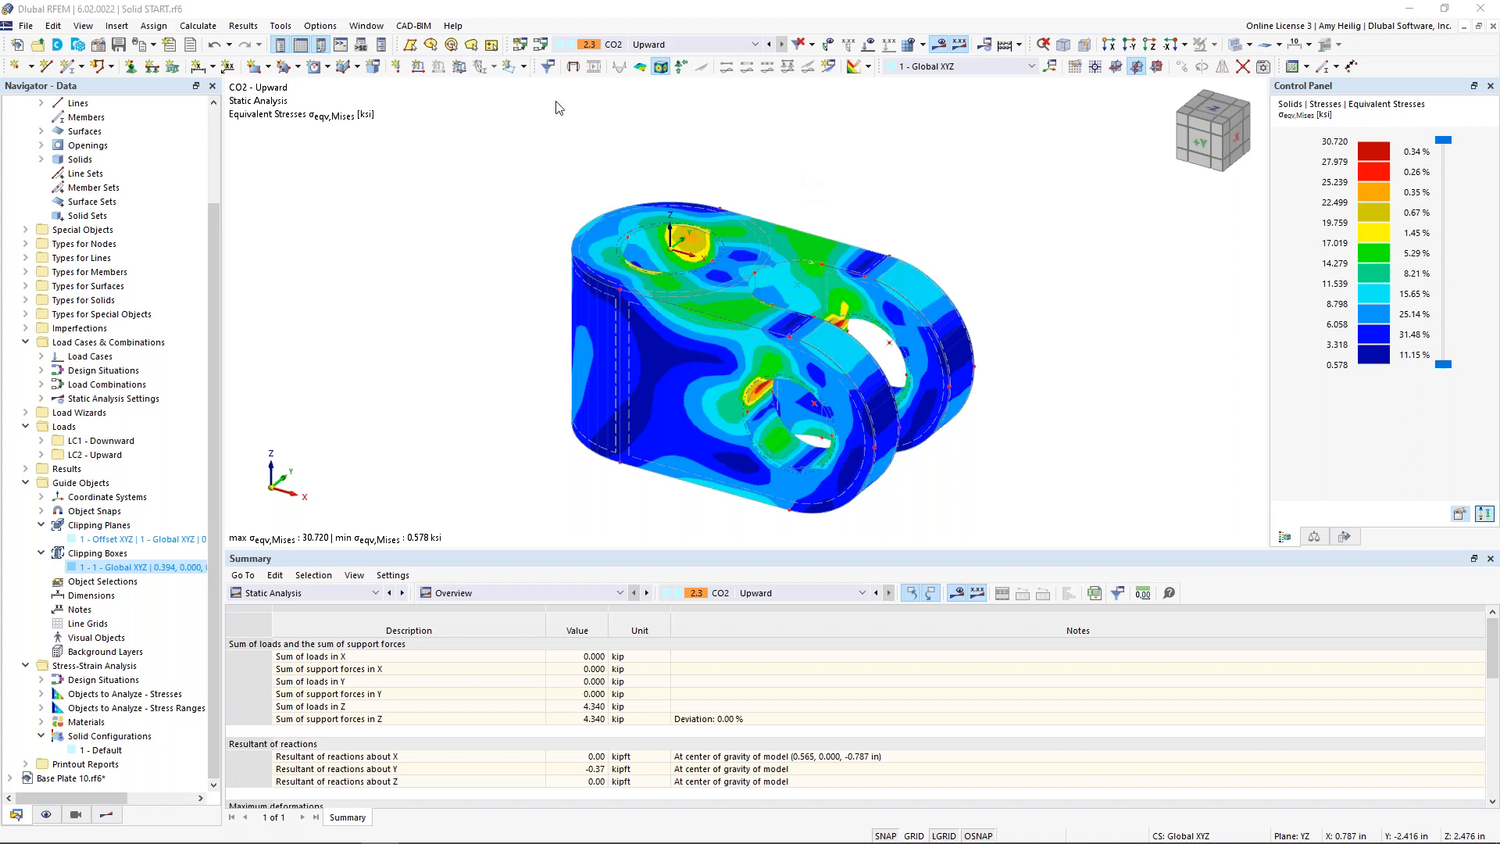
Turn on the gray zone for the isobands of the solid's von Mises stresses and set it to 20 %.
left_click(646, 52)
left_click(612, 112)
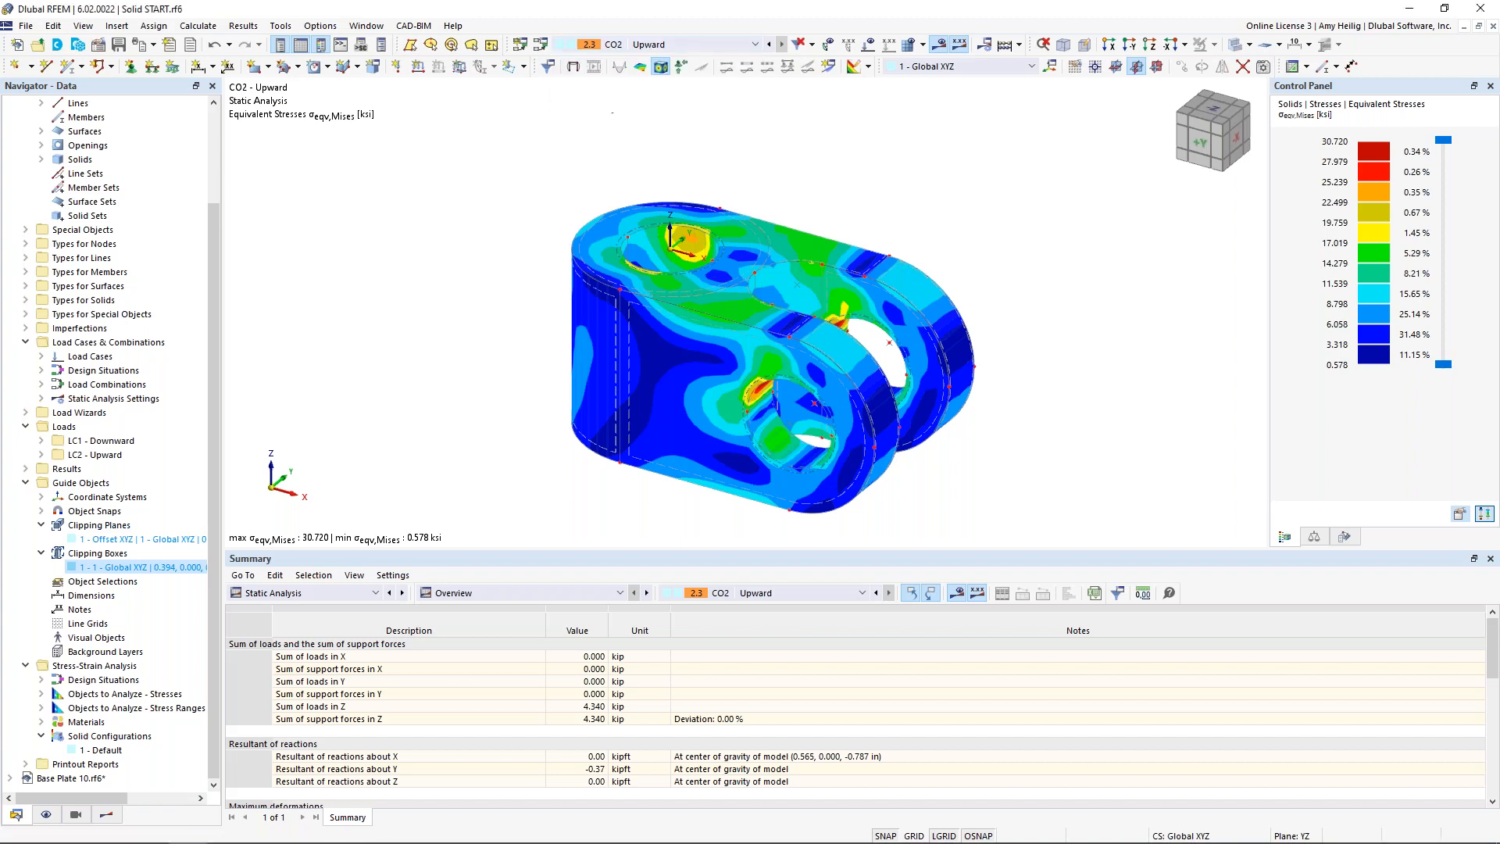
left_click(107, 814)
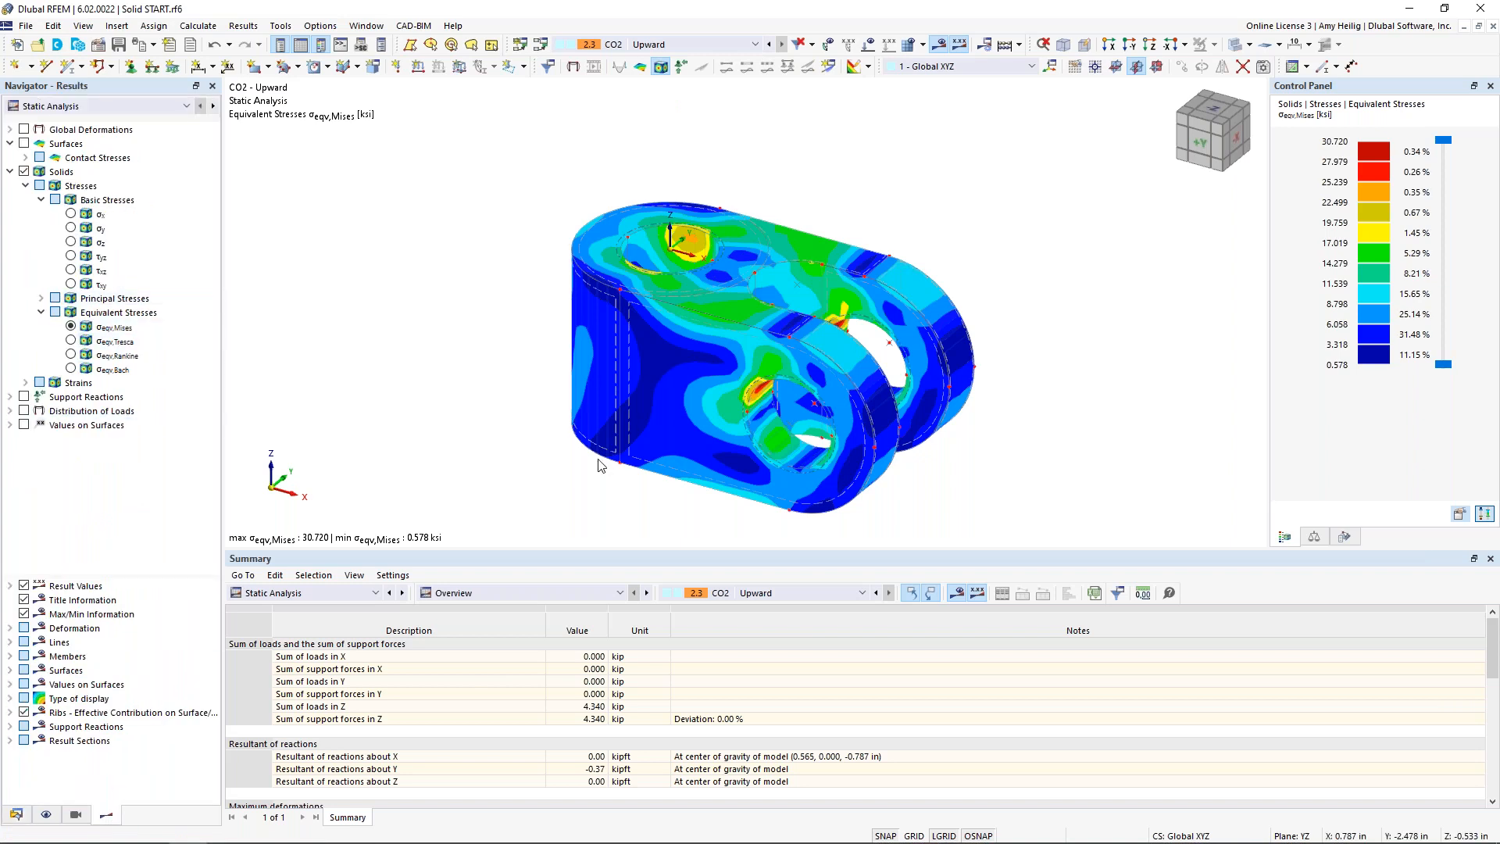
middle_click_drag(538, 426, 547, 368, "ctrl")
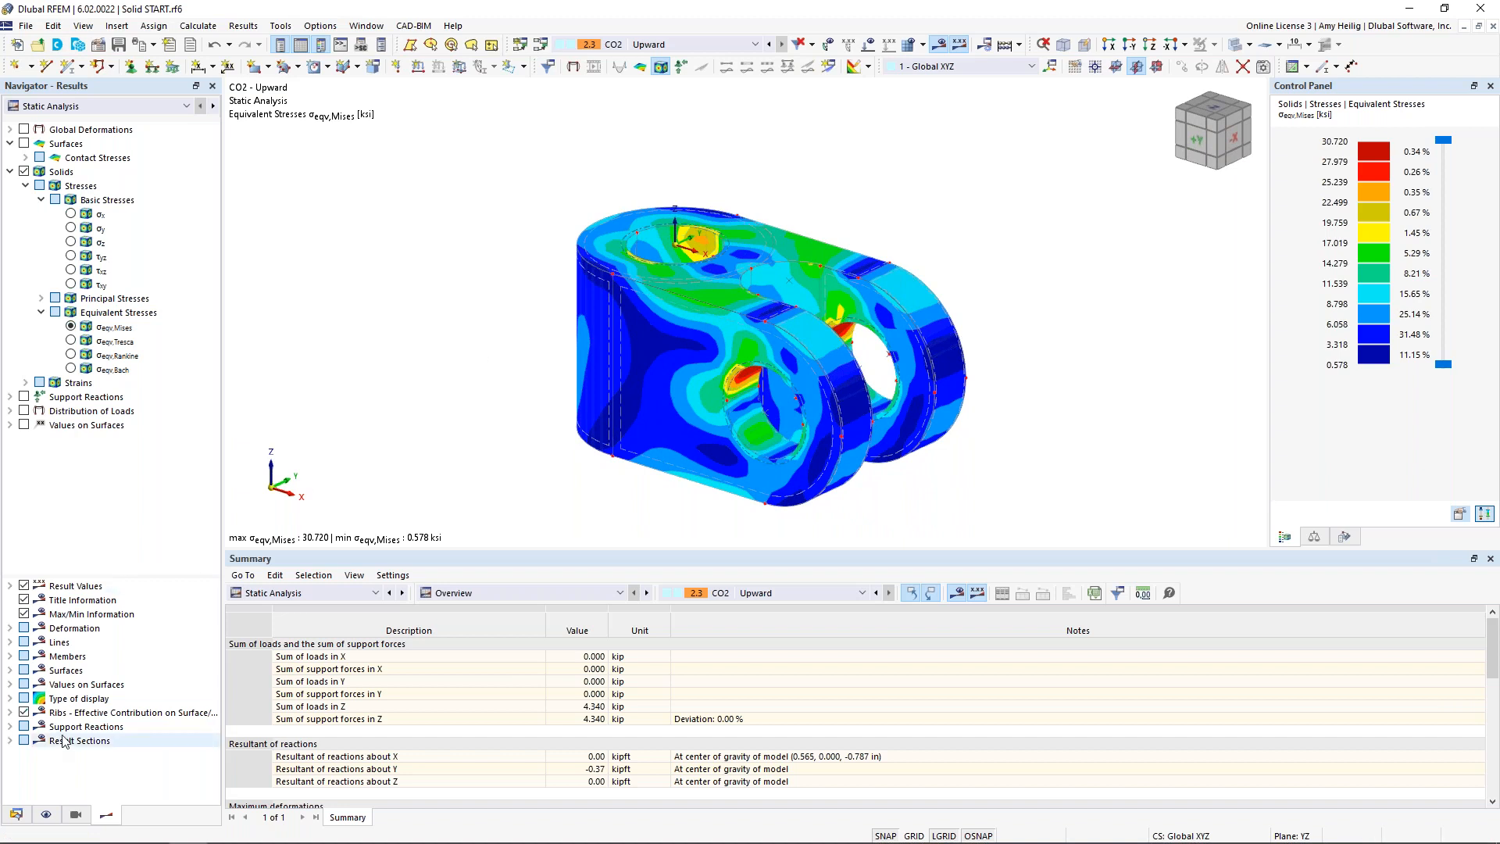
left_click(9, 698)
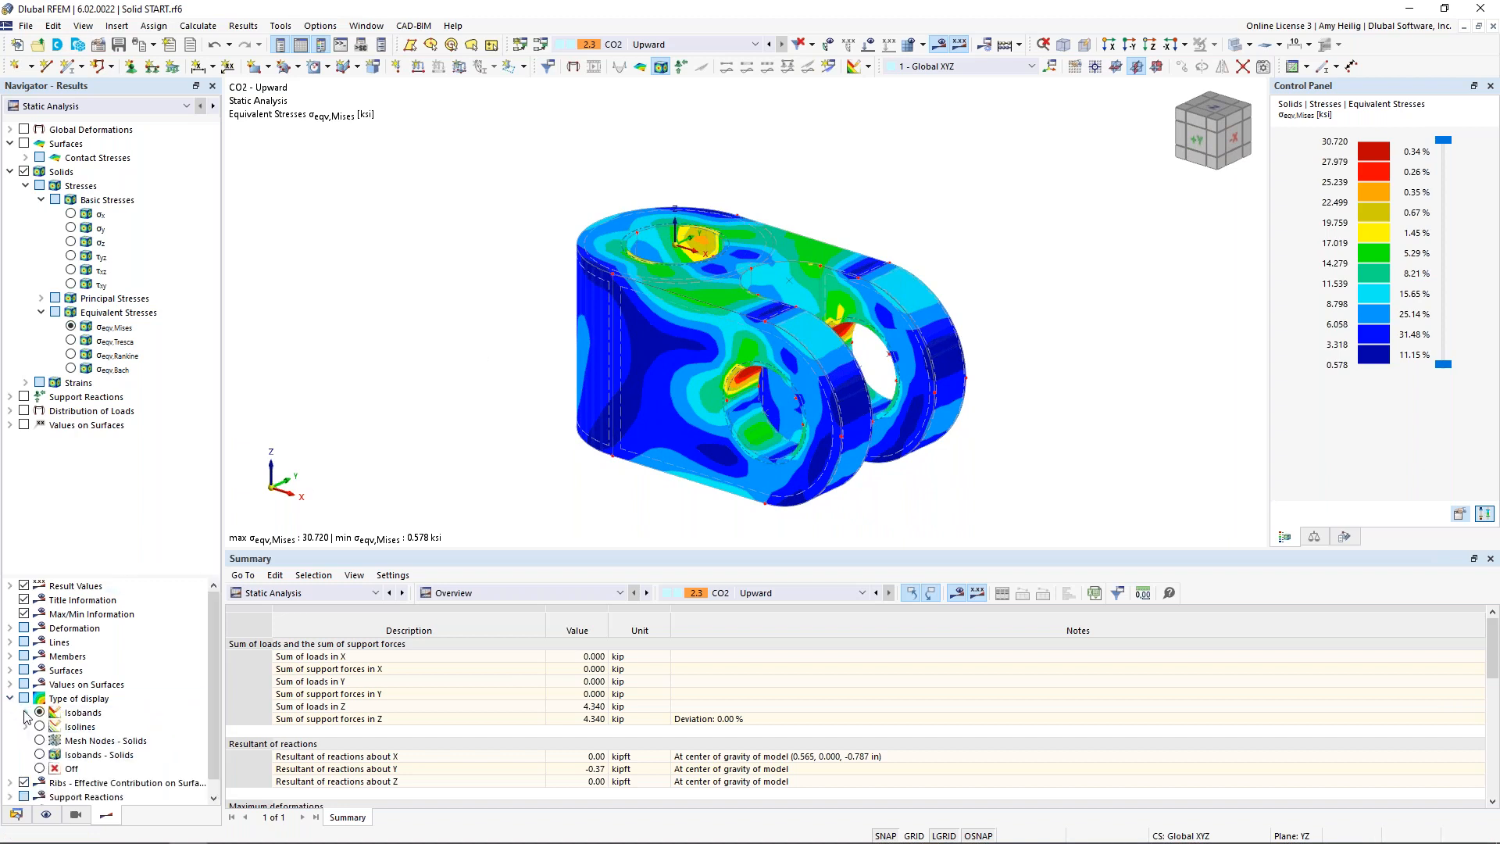
left_click(25, 712)
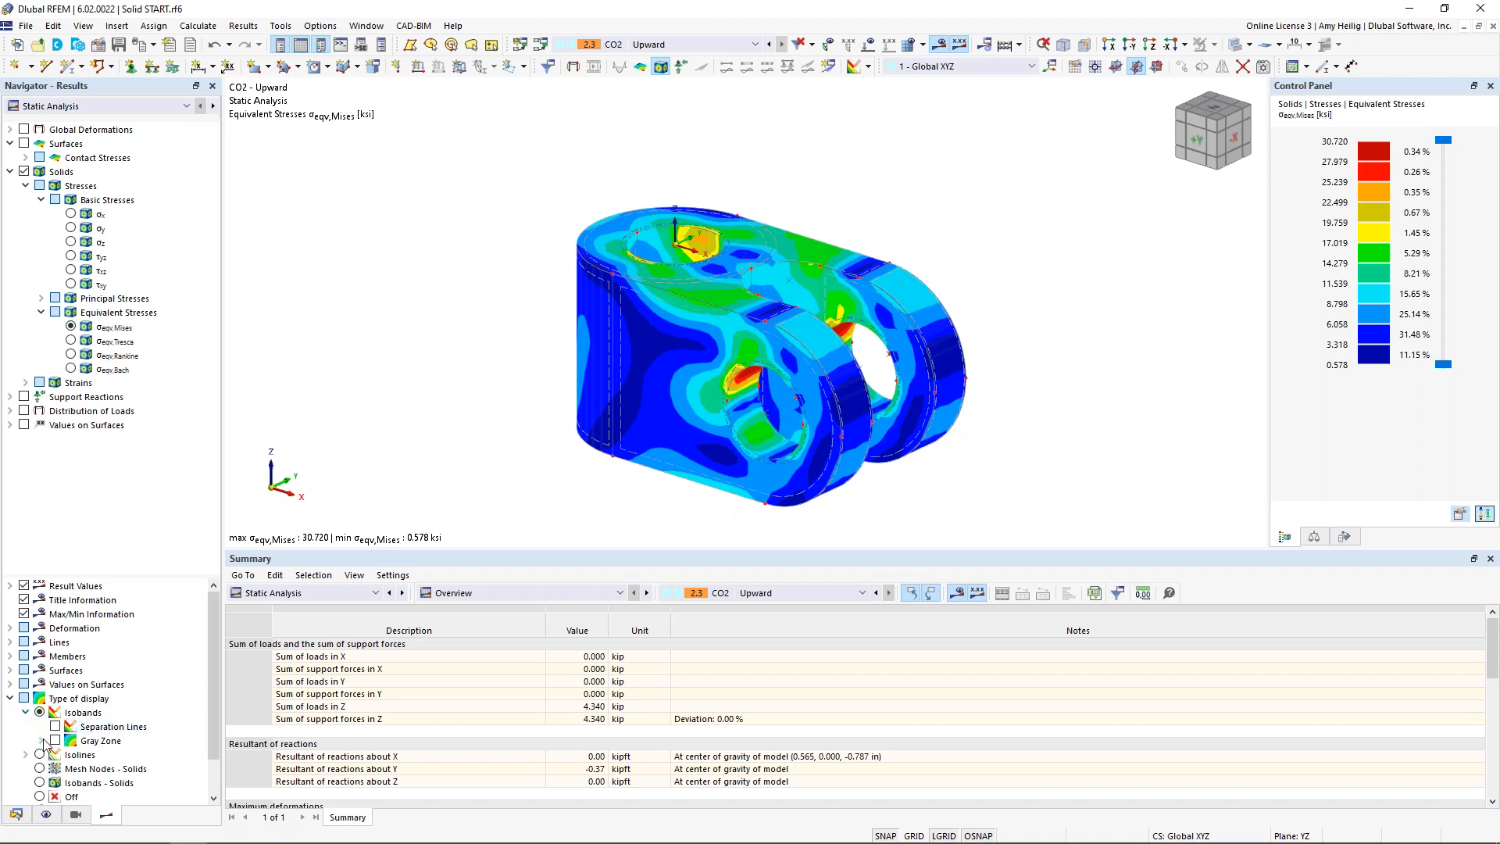
left_click(42, 741)
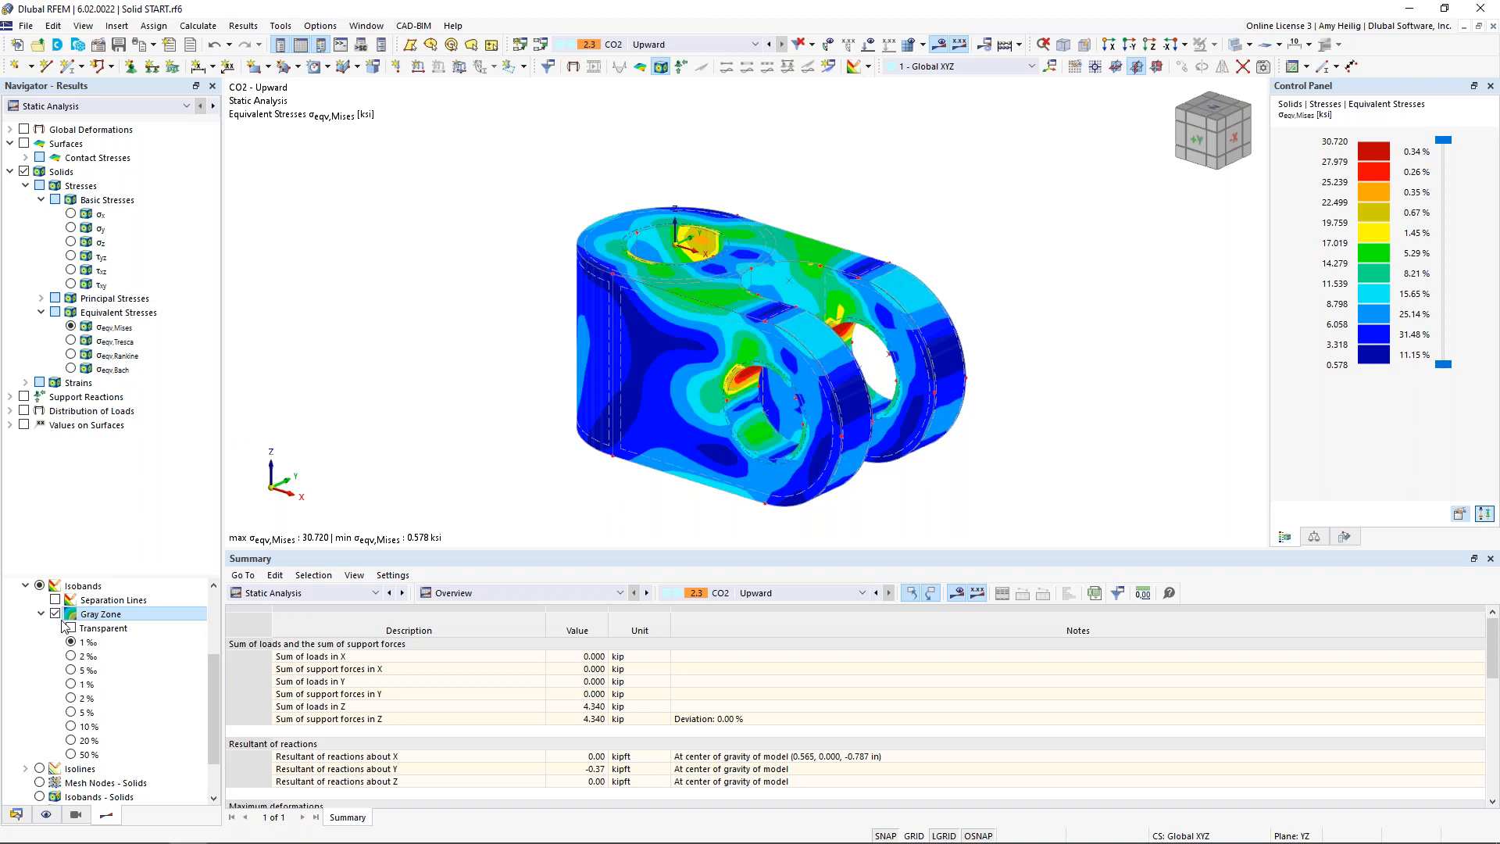
left_click(72, 670)
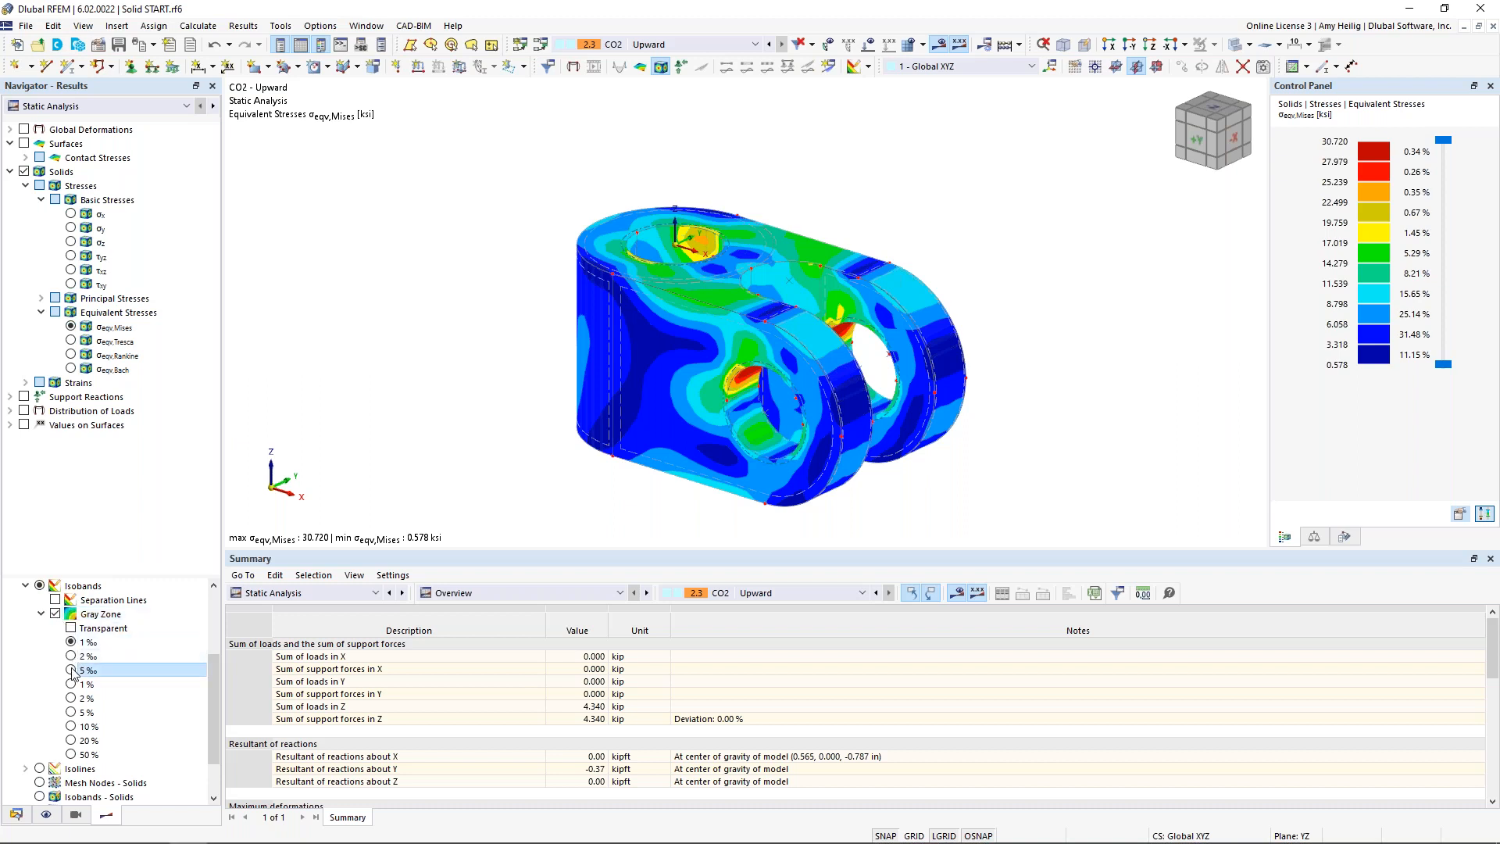
left_click(71, 697)
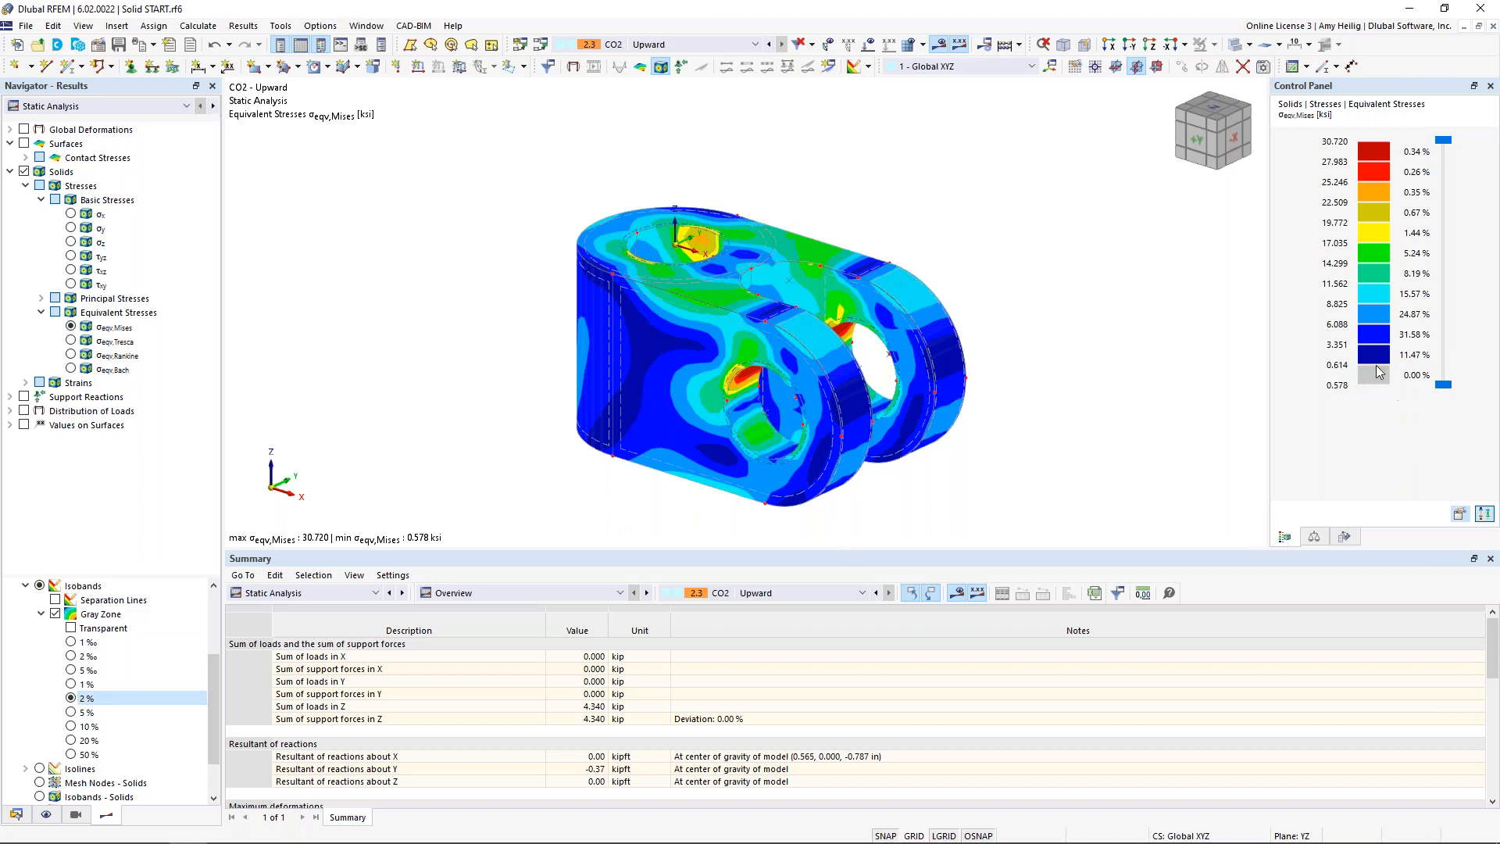
left_click(75, 726)
left_click(72, 740)
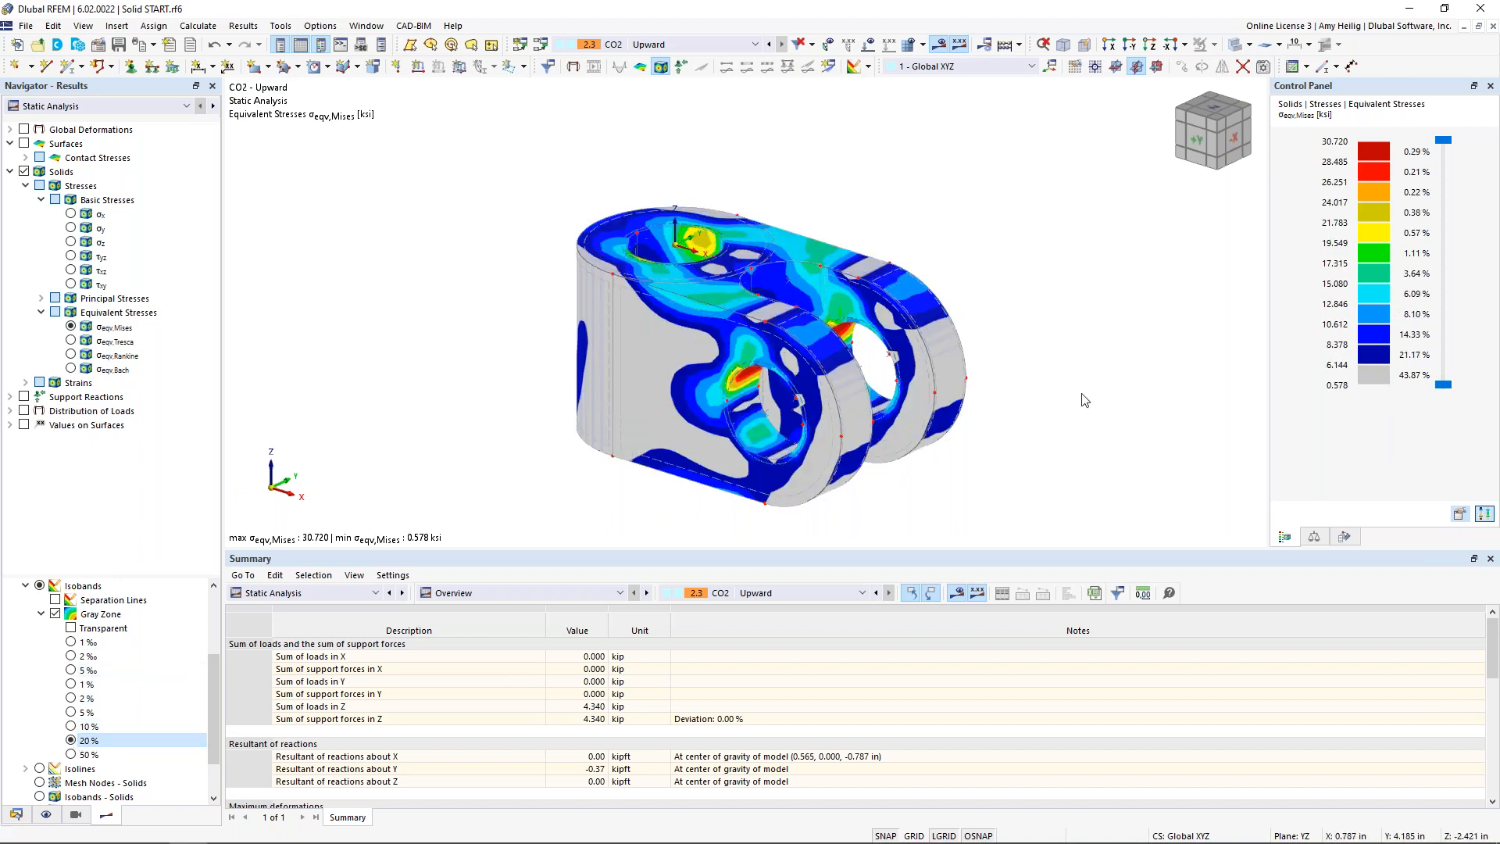
Send an enlarged angled view of the von Mises stress plot to the printout report with 3D picture in PDF enabled, and check its page.
middle_click_drag(941, 425, 1037, 424, "ctrl")
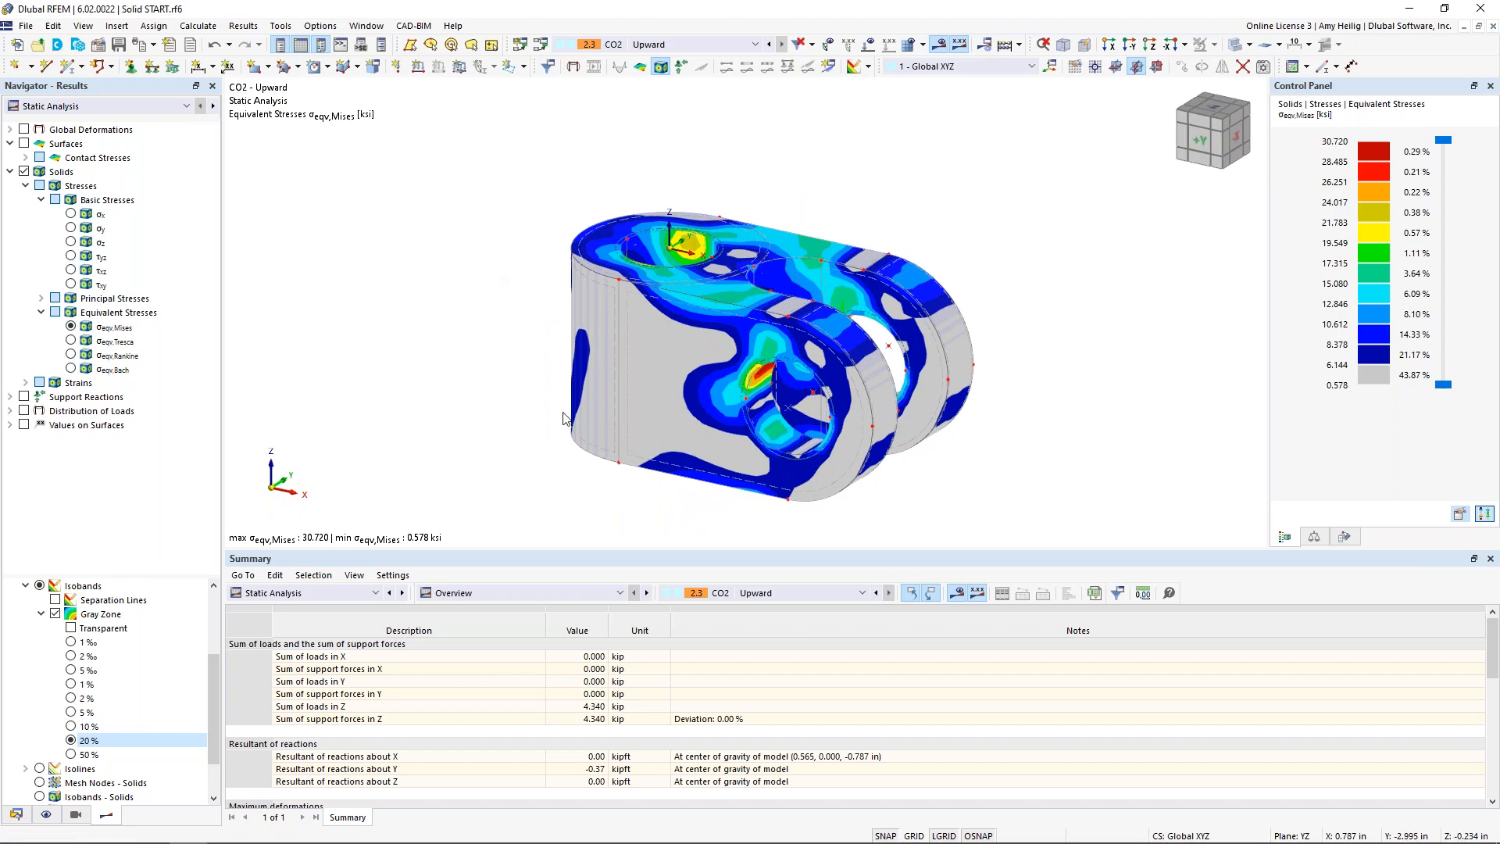
scroll(539, 375, "up", 2)
middle_click_drag(538, 377, 521, 389, "ctrl")
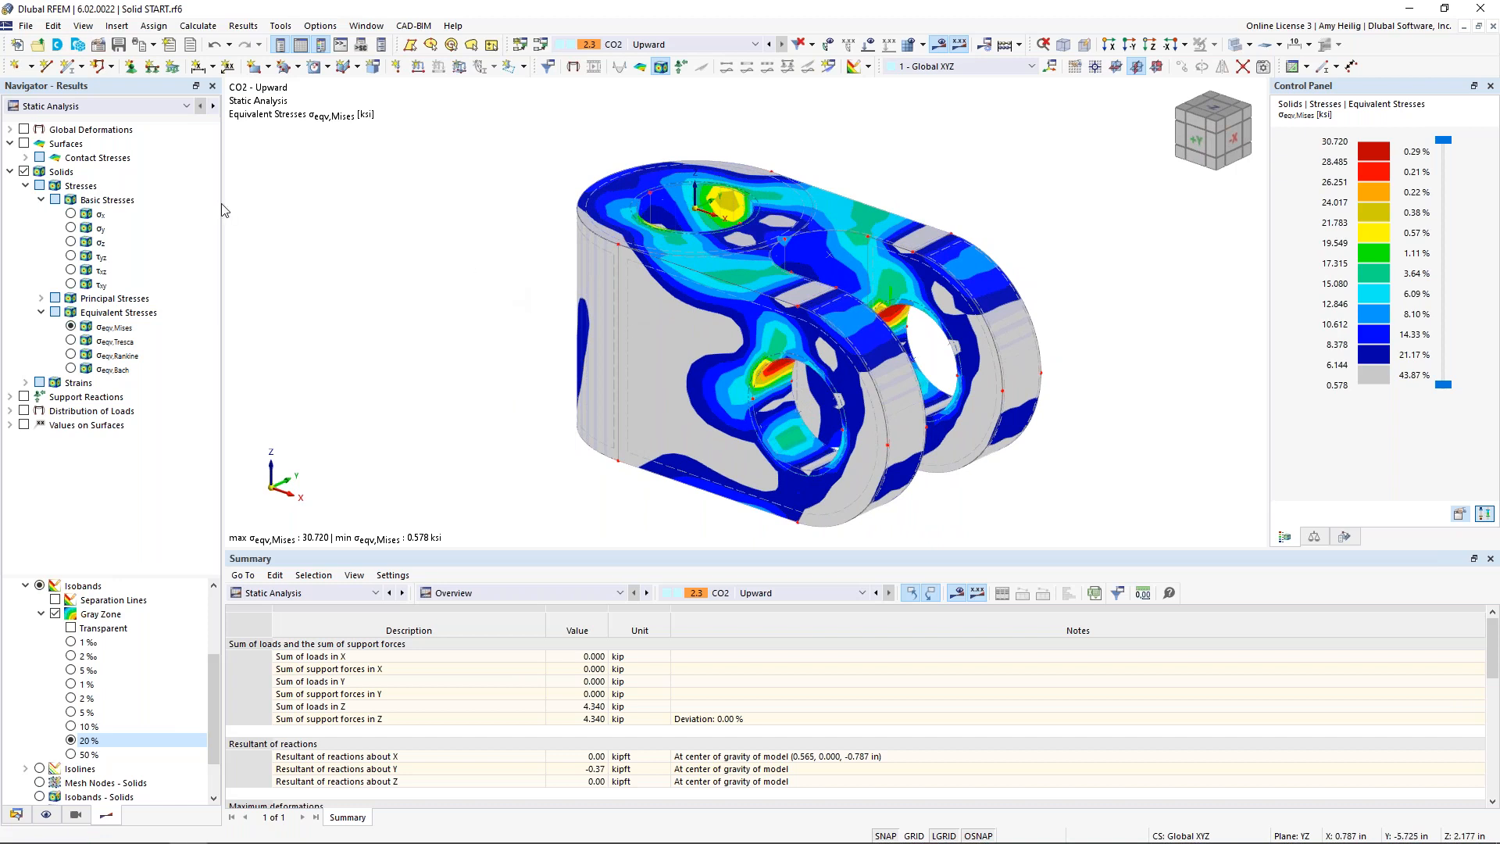
left_click(154, 44)
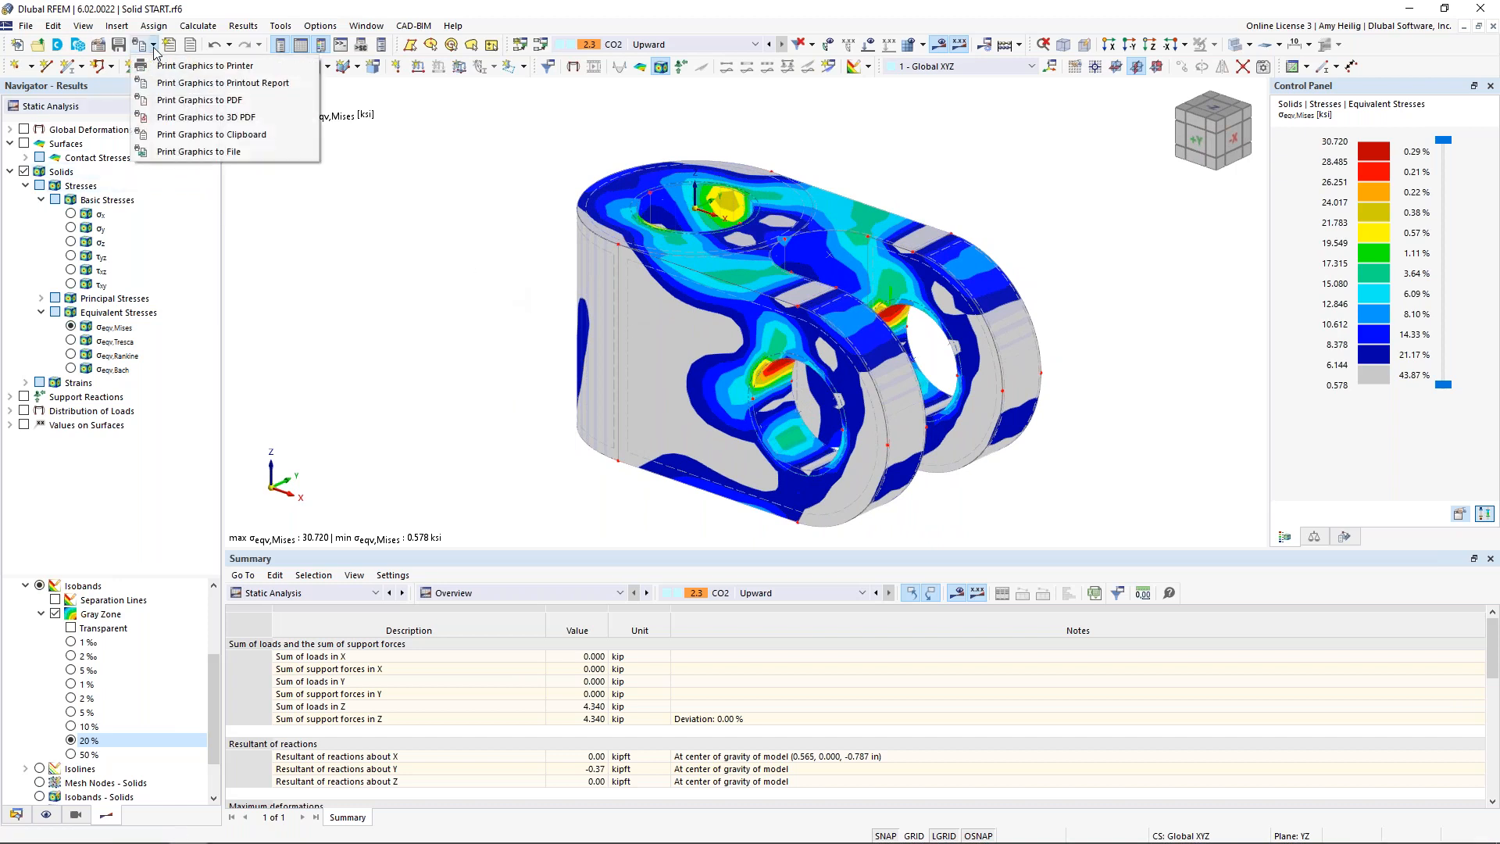
left_click(174, 84)
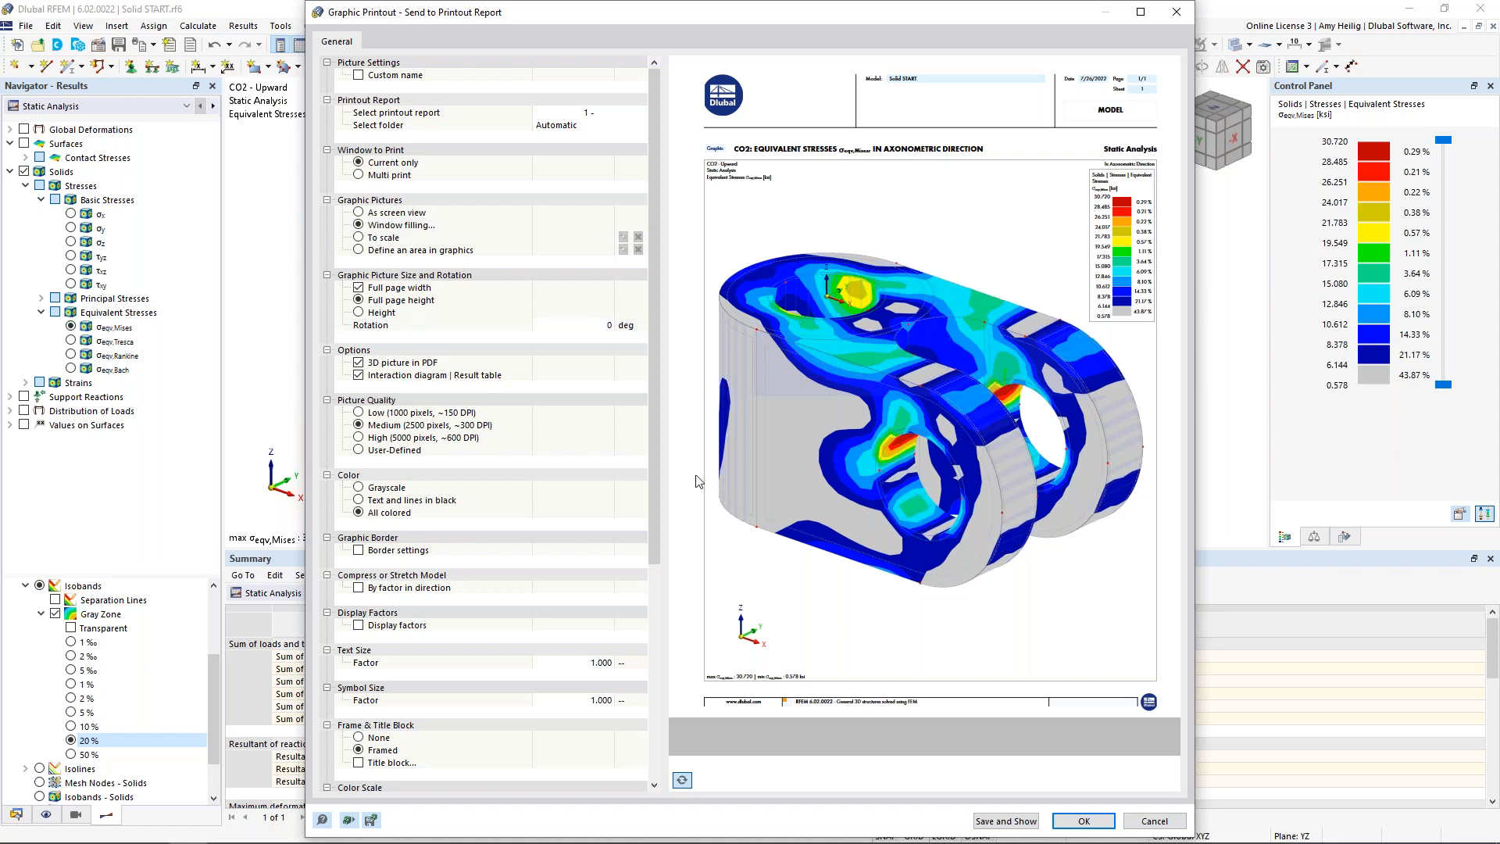
left_click(359, 363)
left_click(1084, 820)
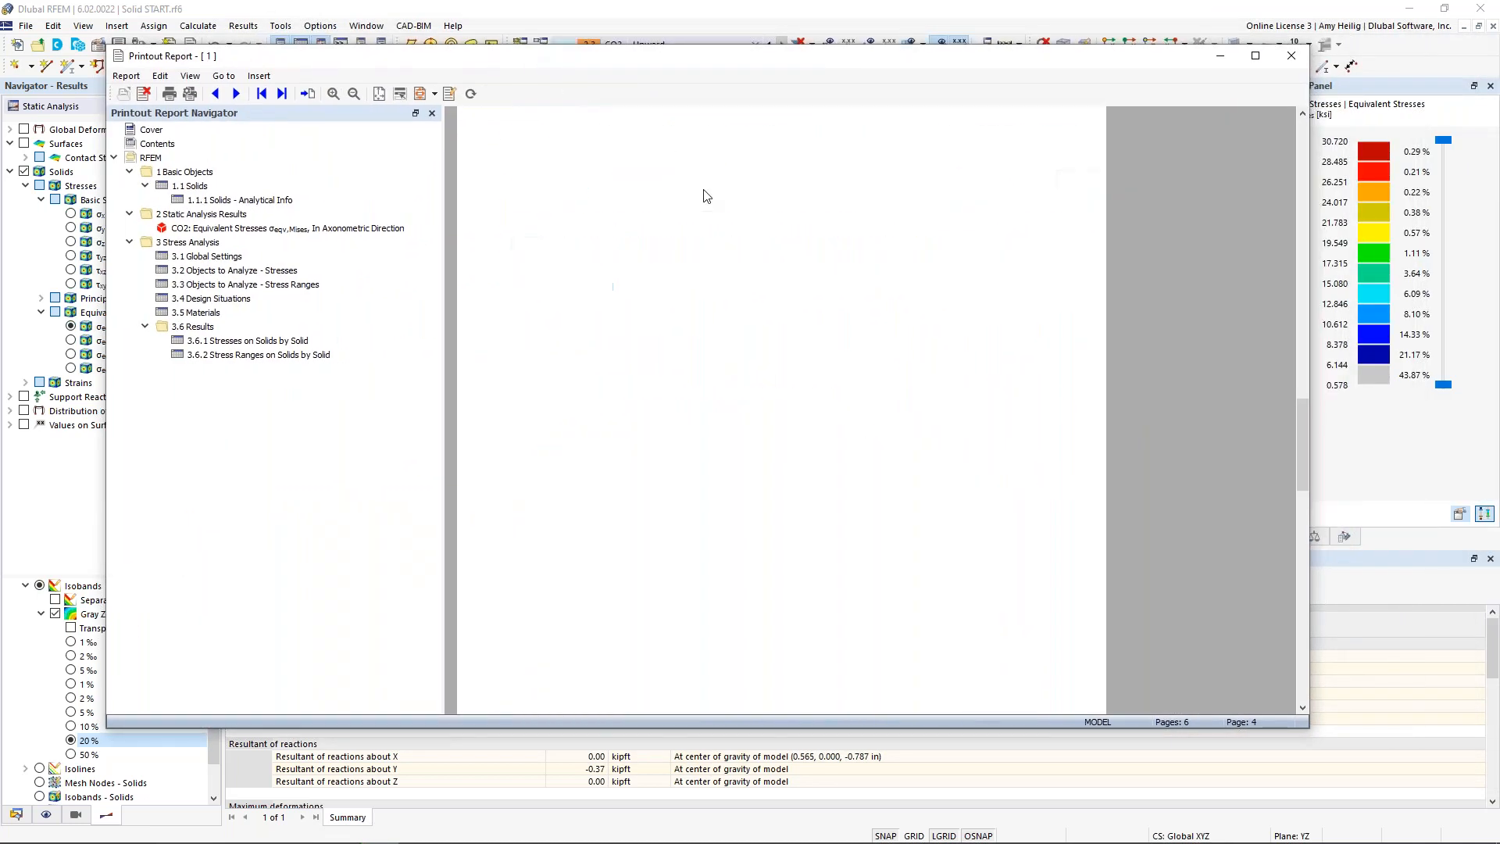
scroll(706, 196, "down", 2)
scroll(707, 196, "up", 3)
scroll(706, 196, "down", 1)
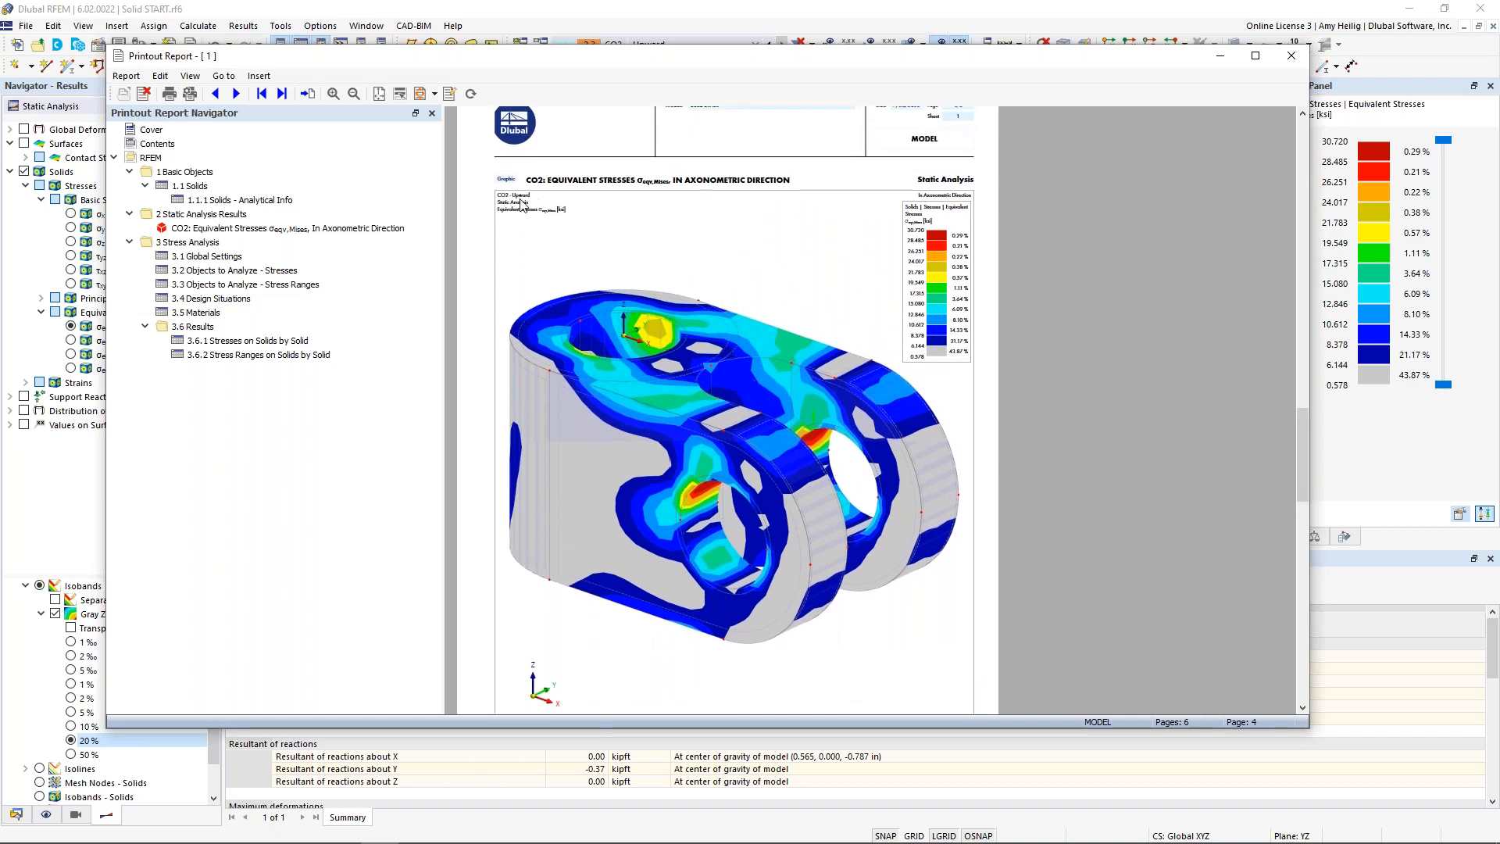
Export the printout report to PDF as Report 1.pdf in the 2022-7-26 stress-strain analysis folder, replacing the existing file.
left_click(125, 75)
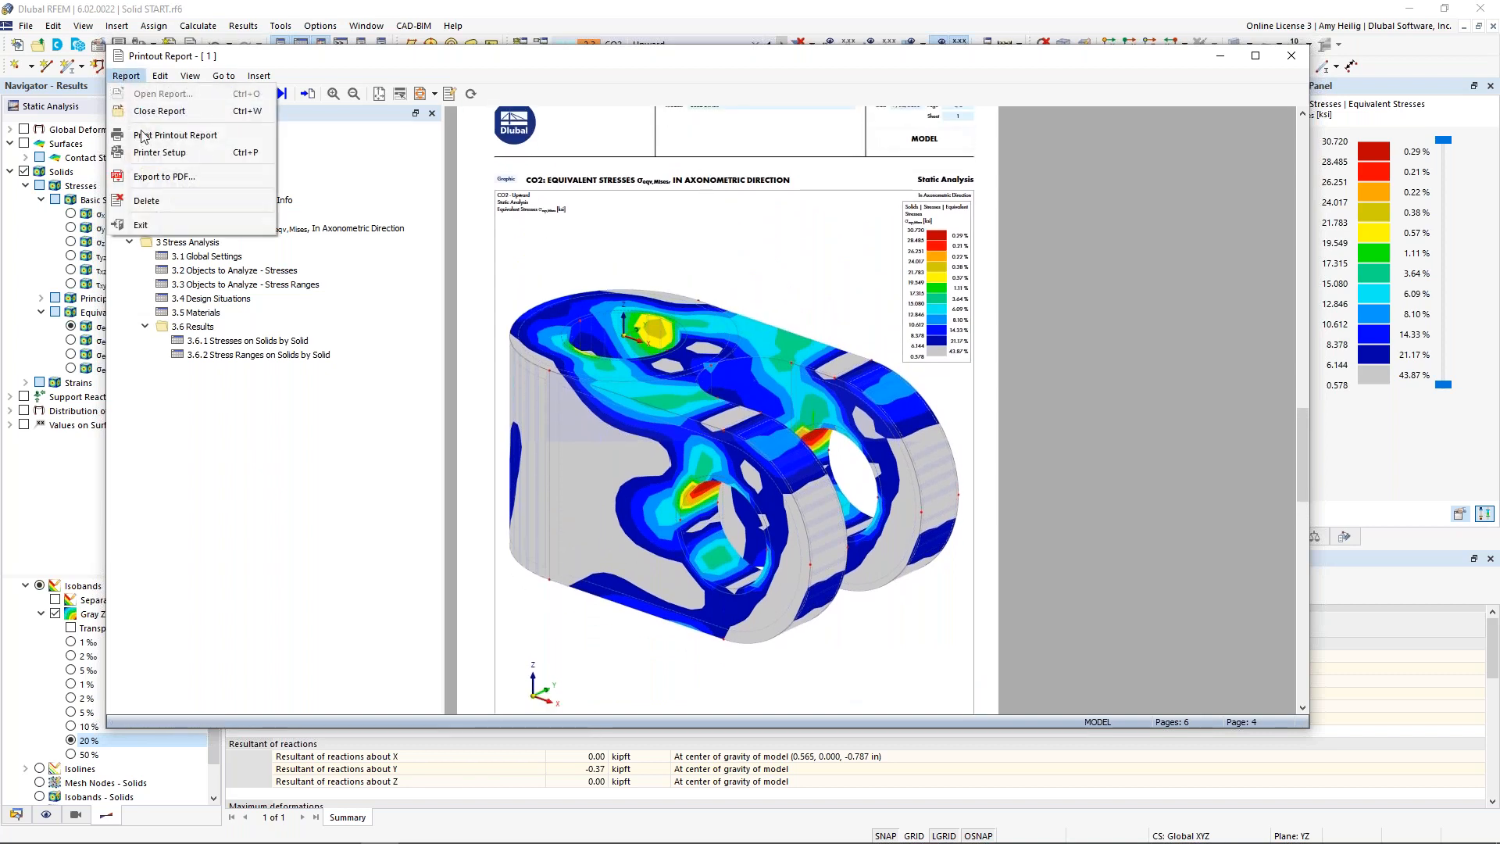
left_click(164, 176)
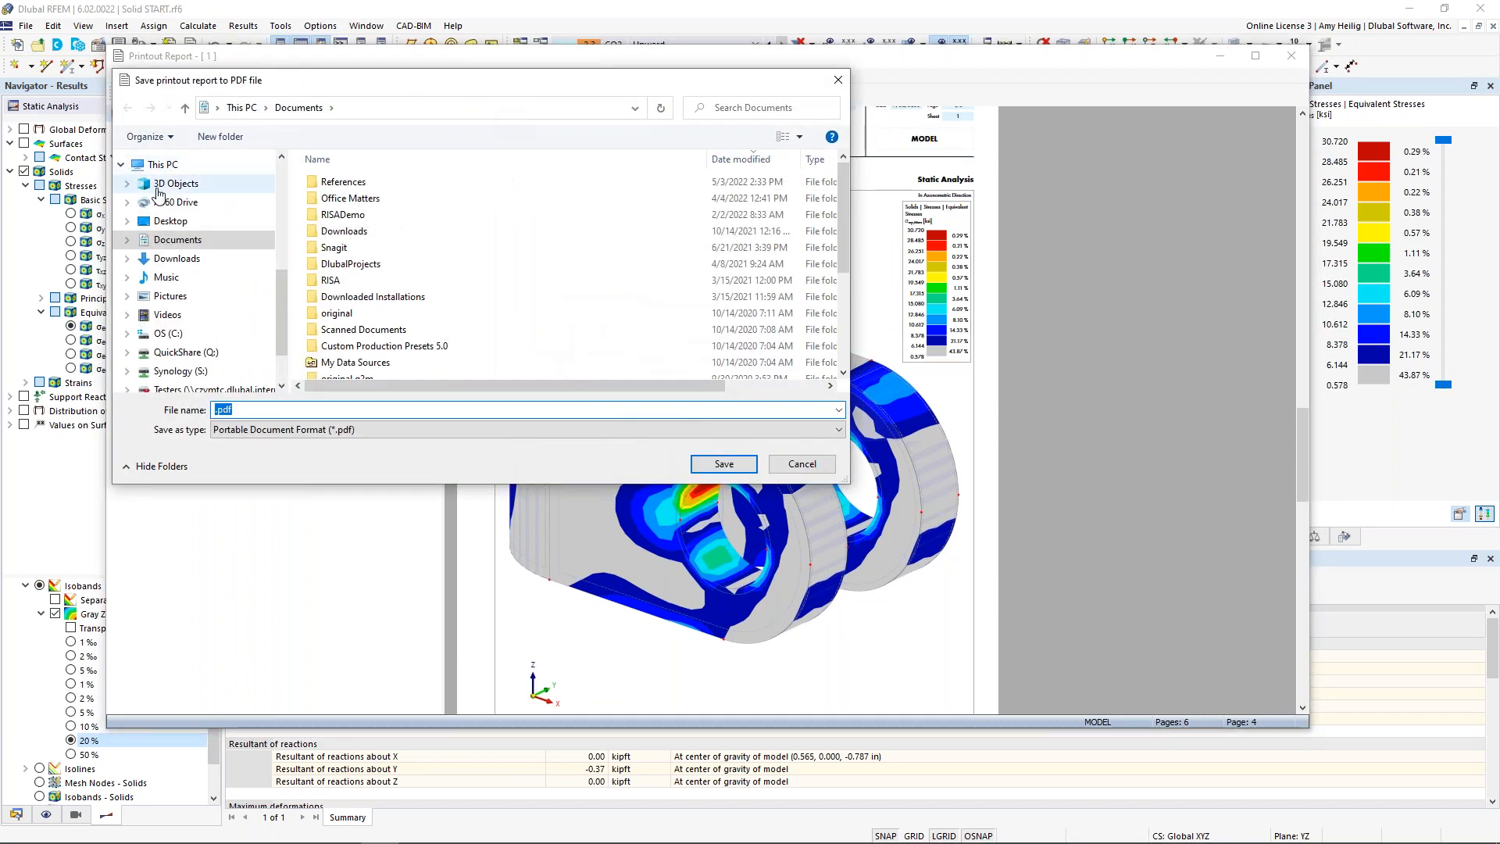
scroll(207, 219, "up", 2)
left_click(207, 181)
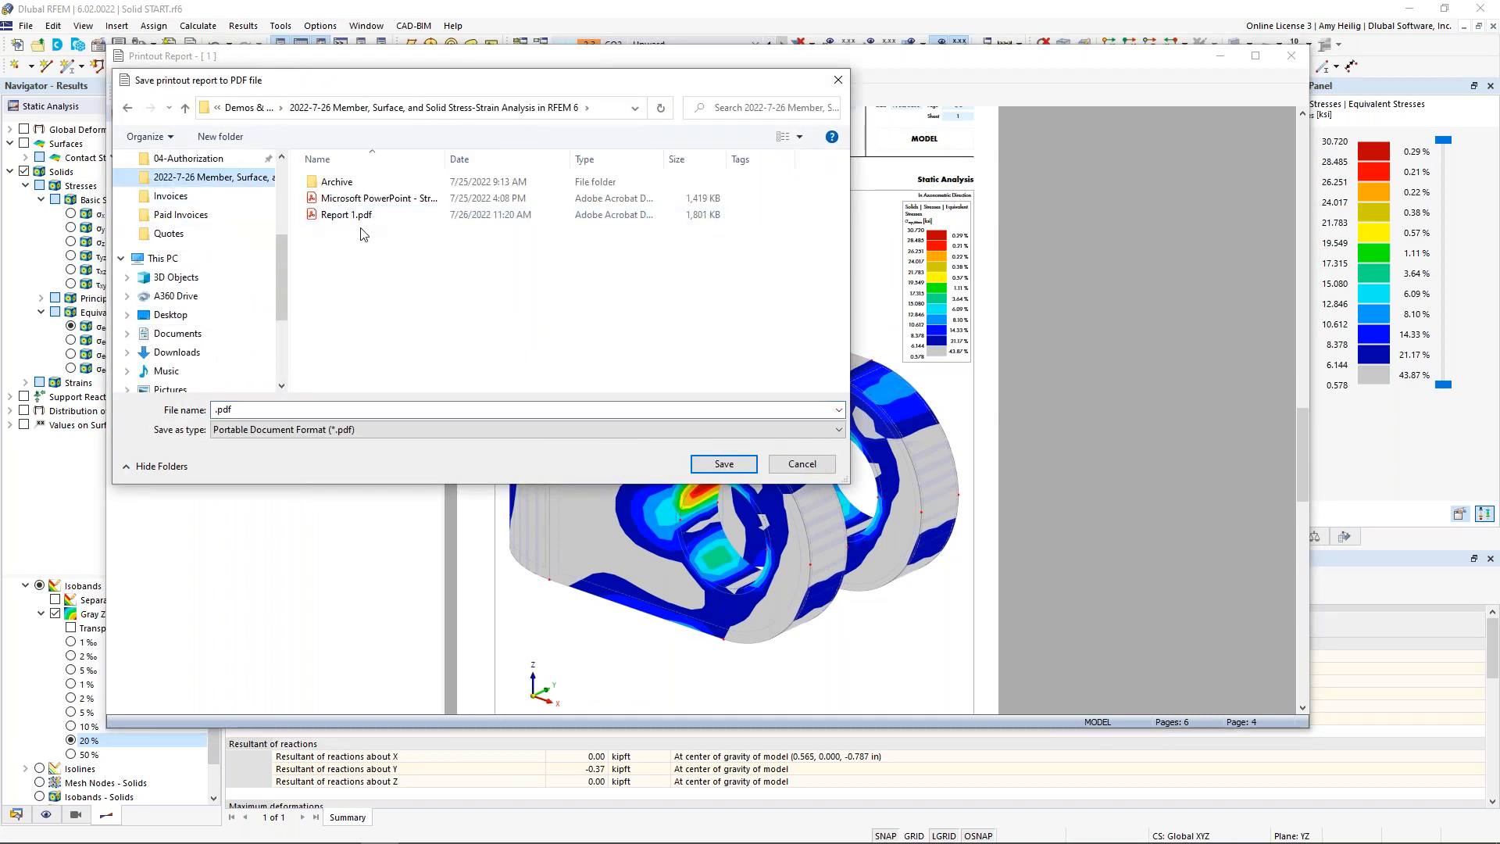
left_click(361, 214)
left_click(724, 464)
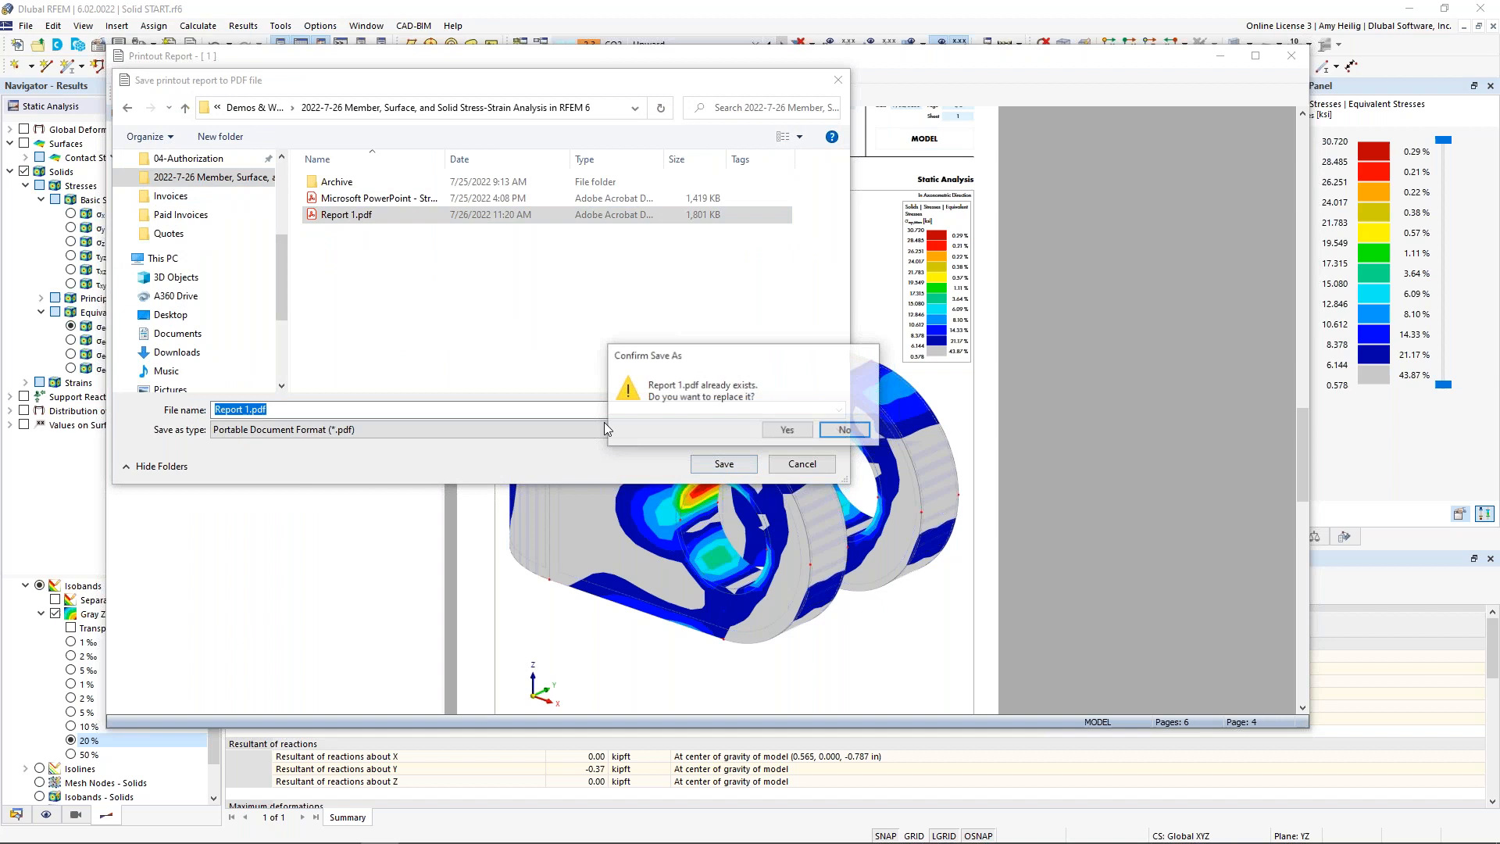
left_click(776, 430)
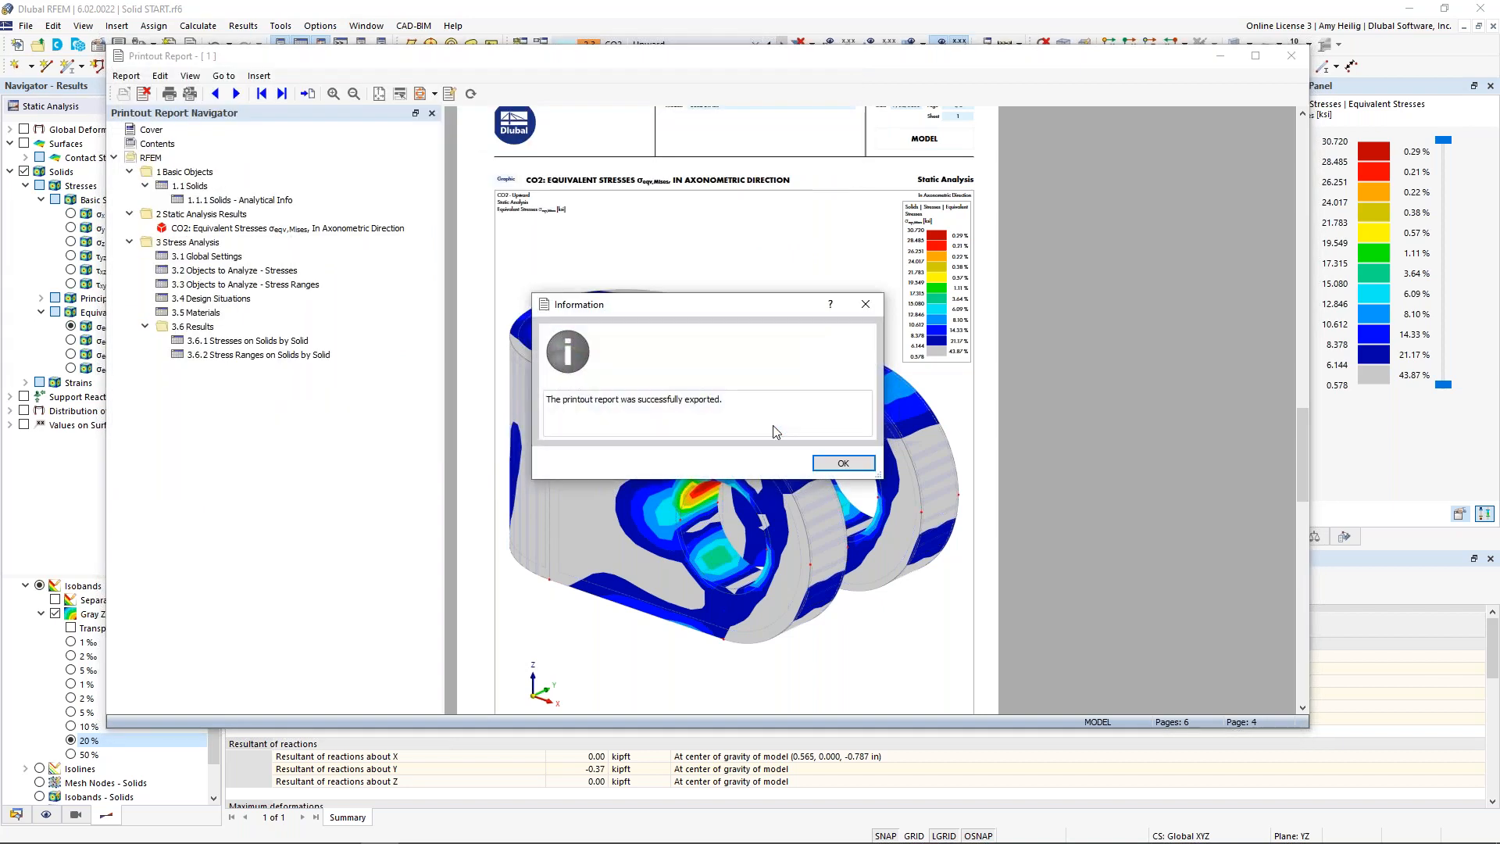
Close the export notice and review Report 1.pdf in a maximized Acrobat Reader from the cover to the equivalent stress graphic on page 4.
left_click(839, 464)
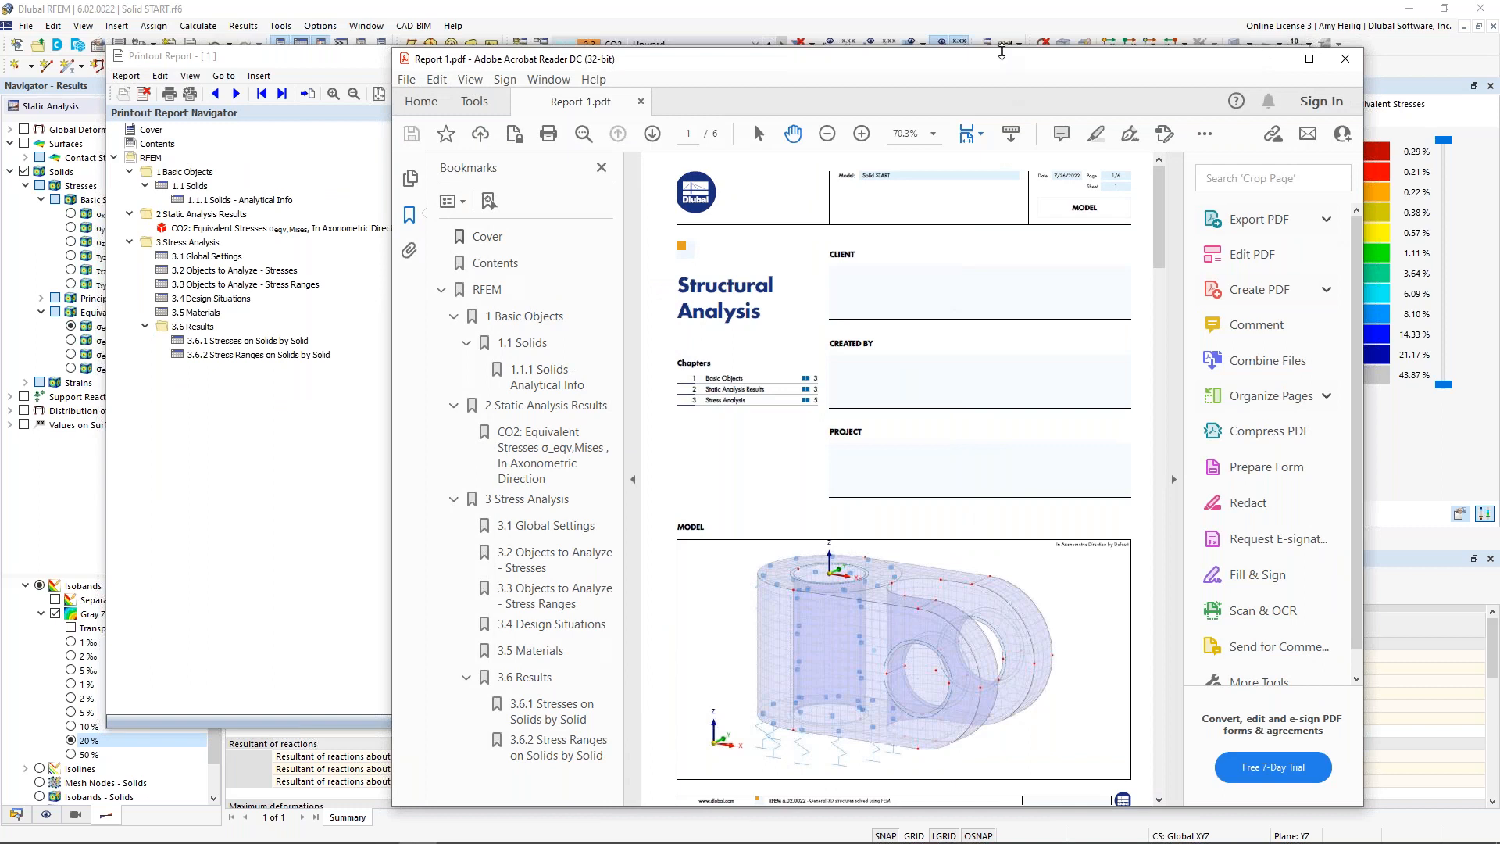
double_click(1001, 64)
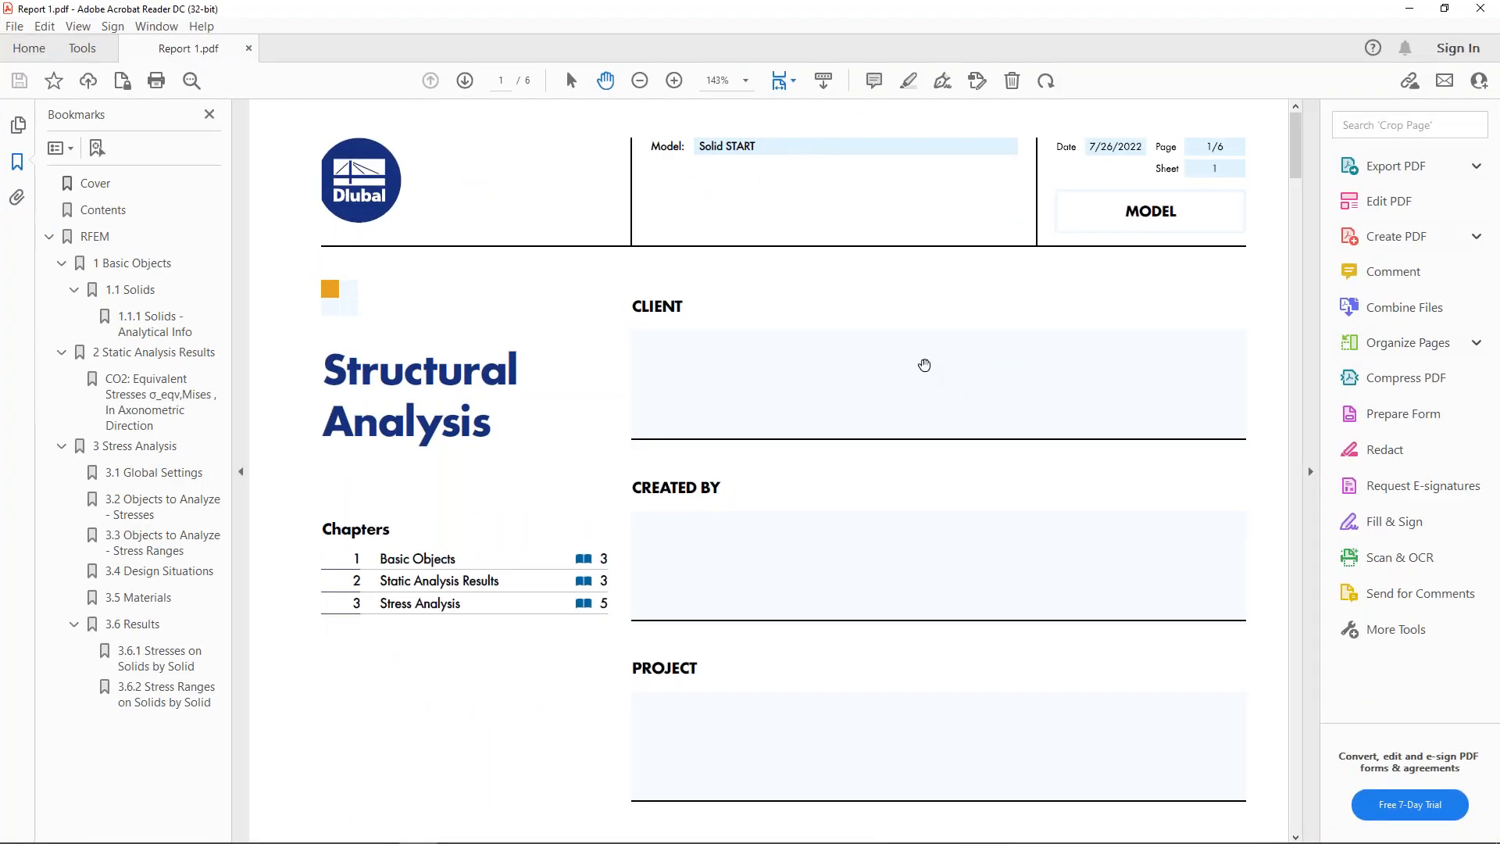
scroll(924, 364, "down", 2, "ctrl")
scroll(924, 364, "down", 10)
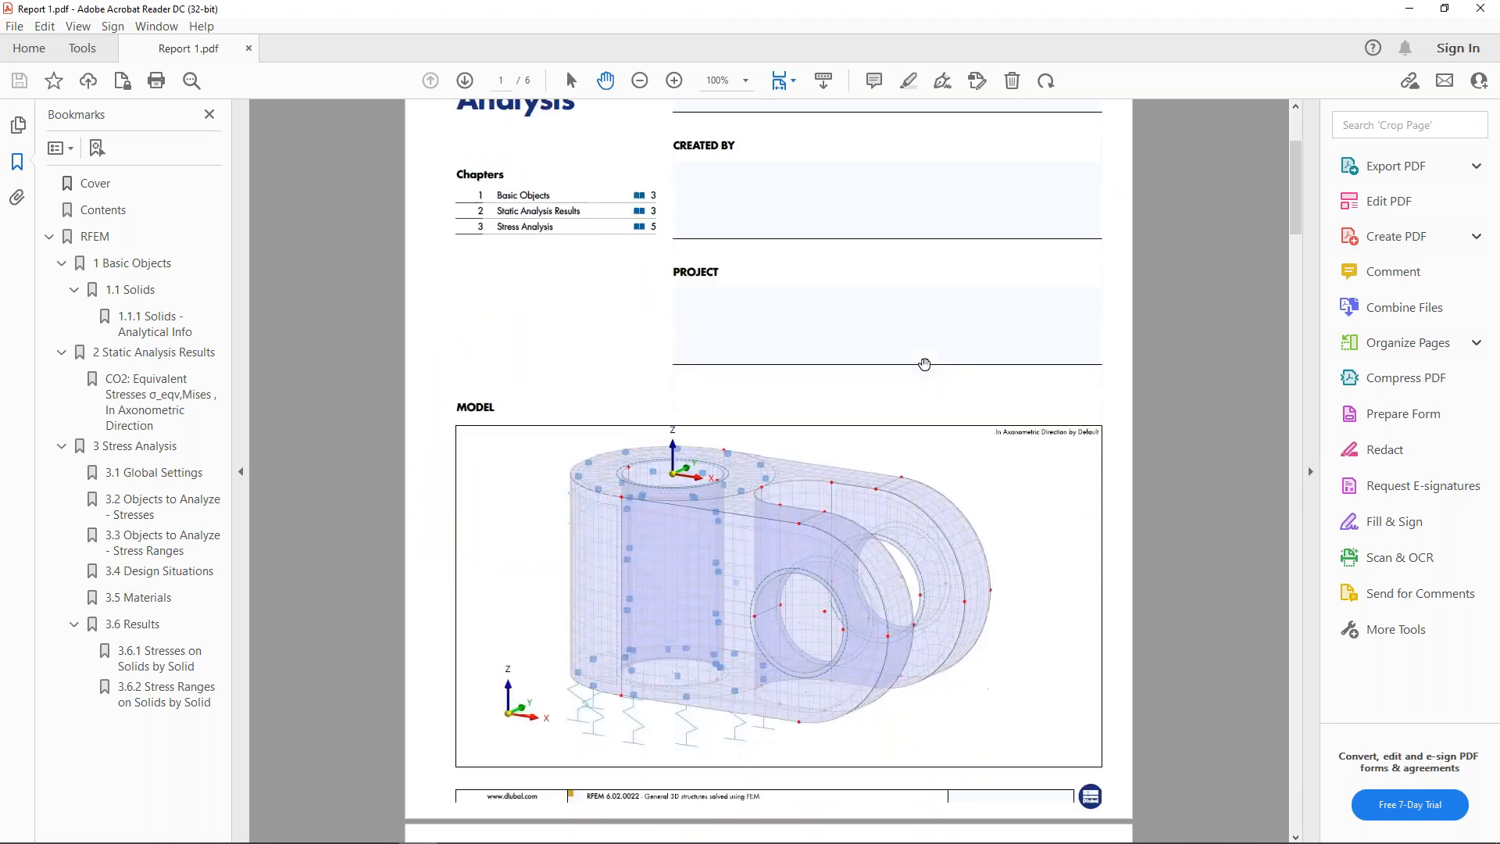
scroll(1185, 396, "down", 20)
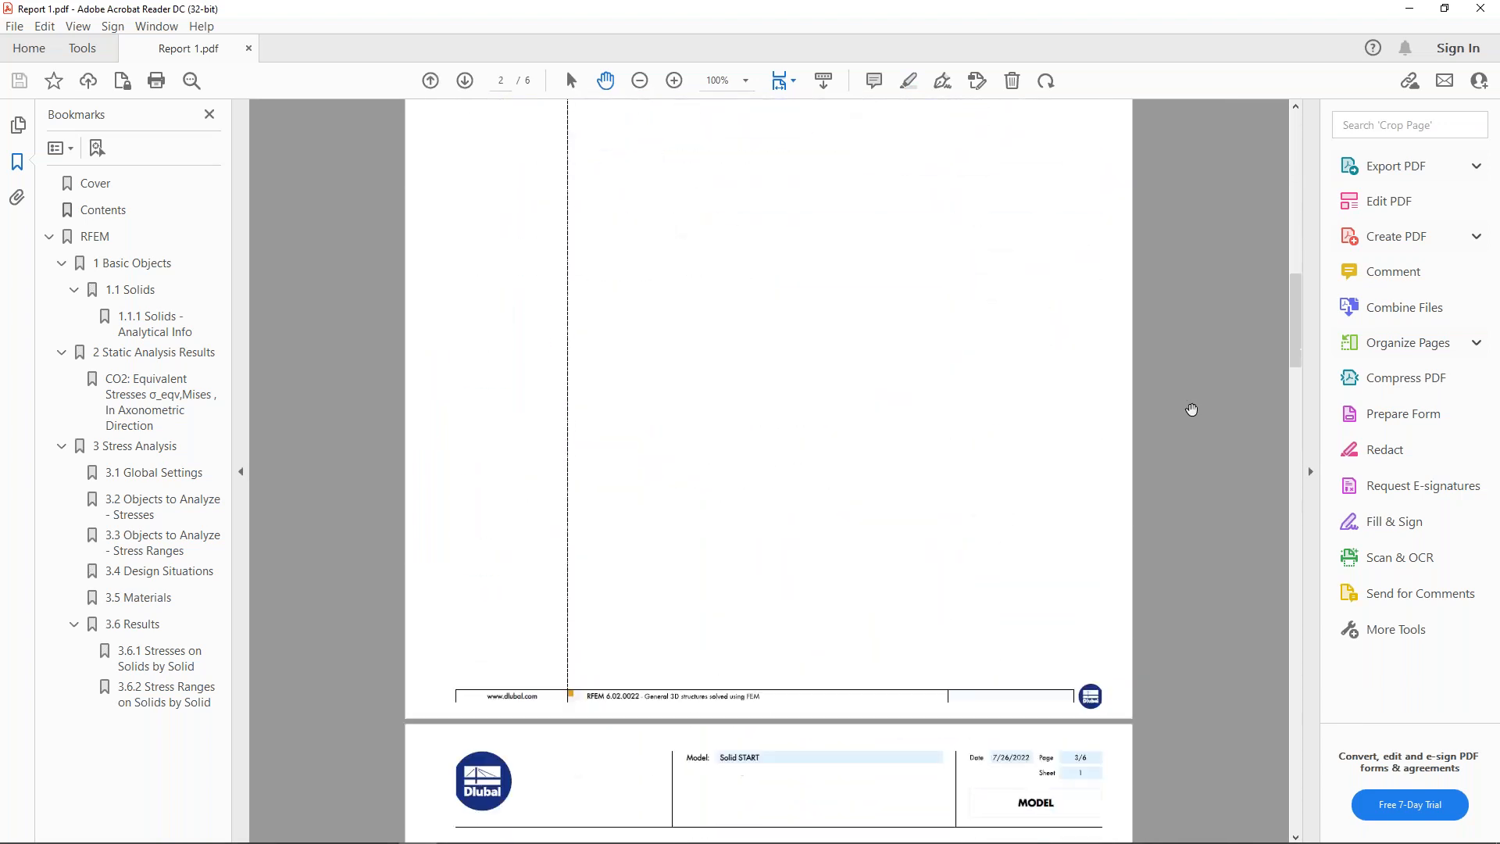
scroll(1191, 410, "down", 13)
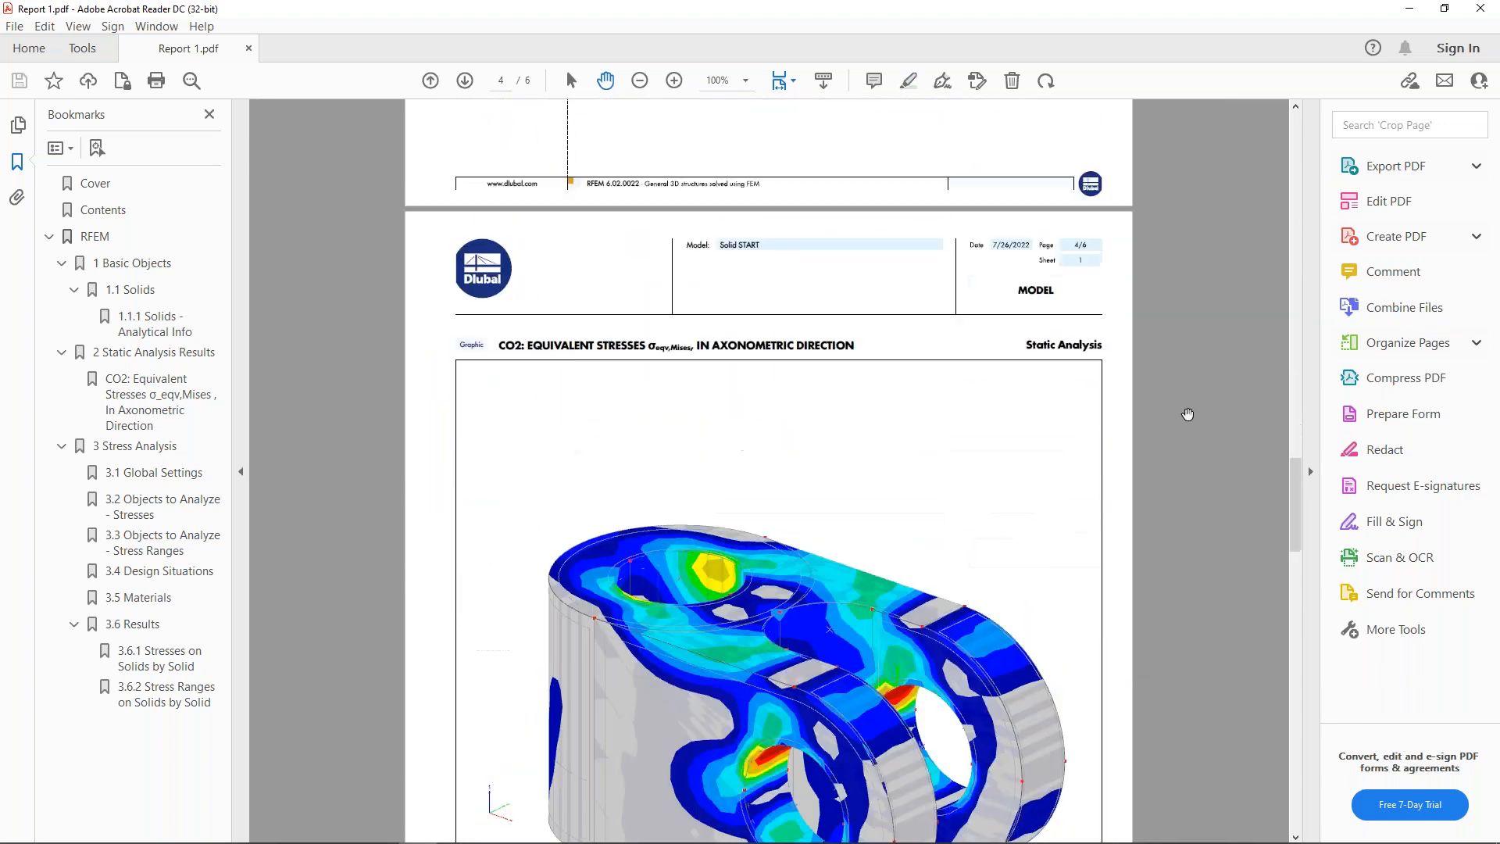
scroll(1181, 420, "down", 1, "ctrl")
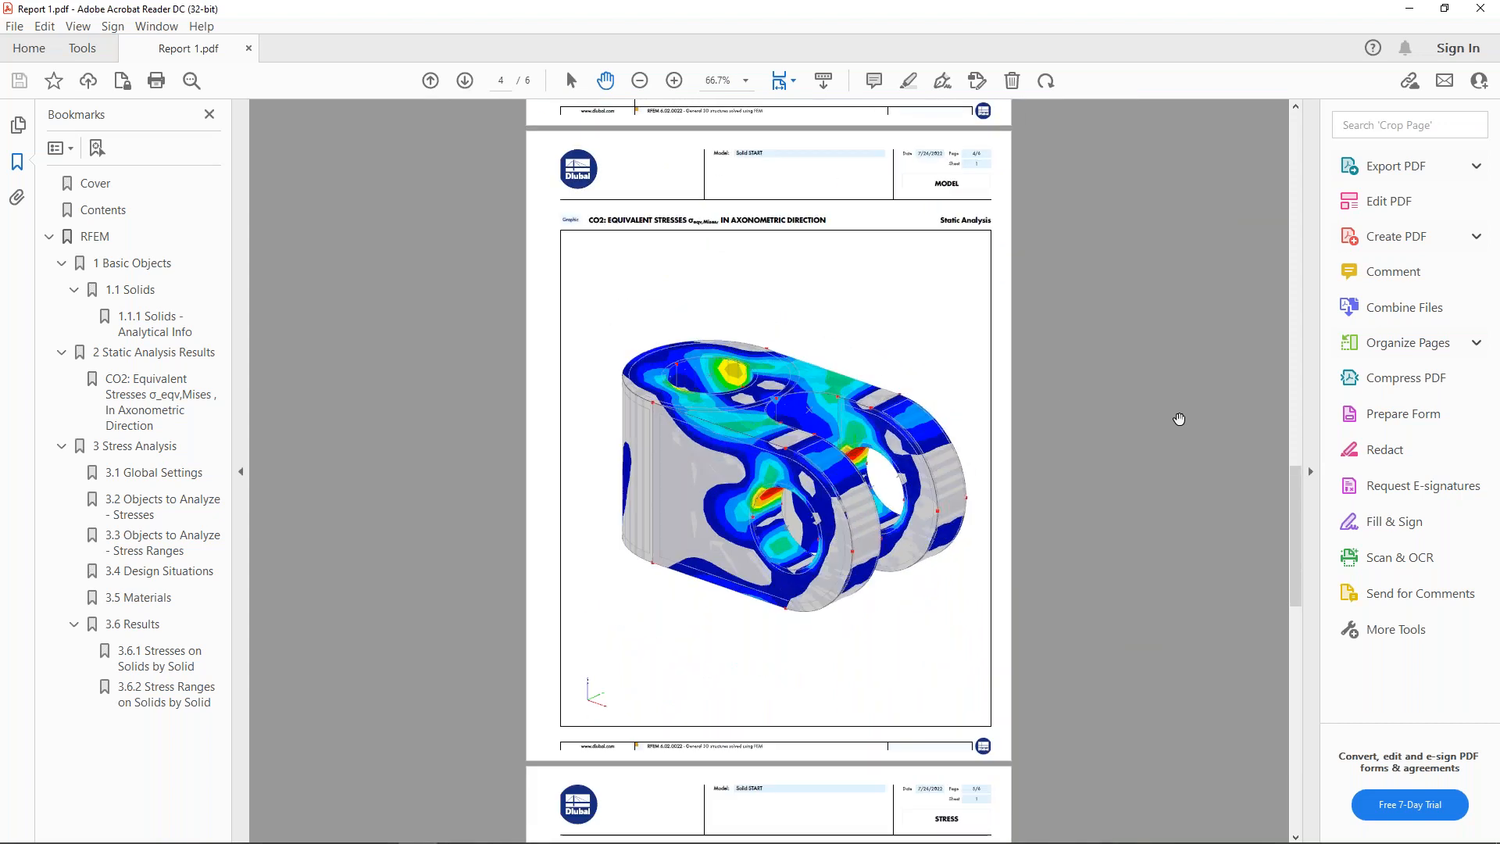
Activate the 3D equivalent stress graphic on page 4 of the PDF and rotate the solid to another viewing angle.
left_click_drag(918, 357, 867, 338)
left_click_drag(676, 531, 798, 499)
left_click_drag(874, 265, 888, 299)
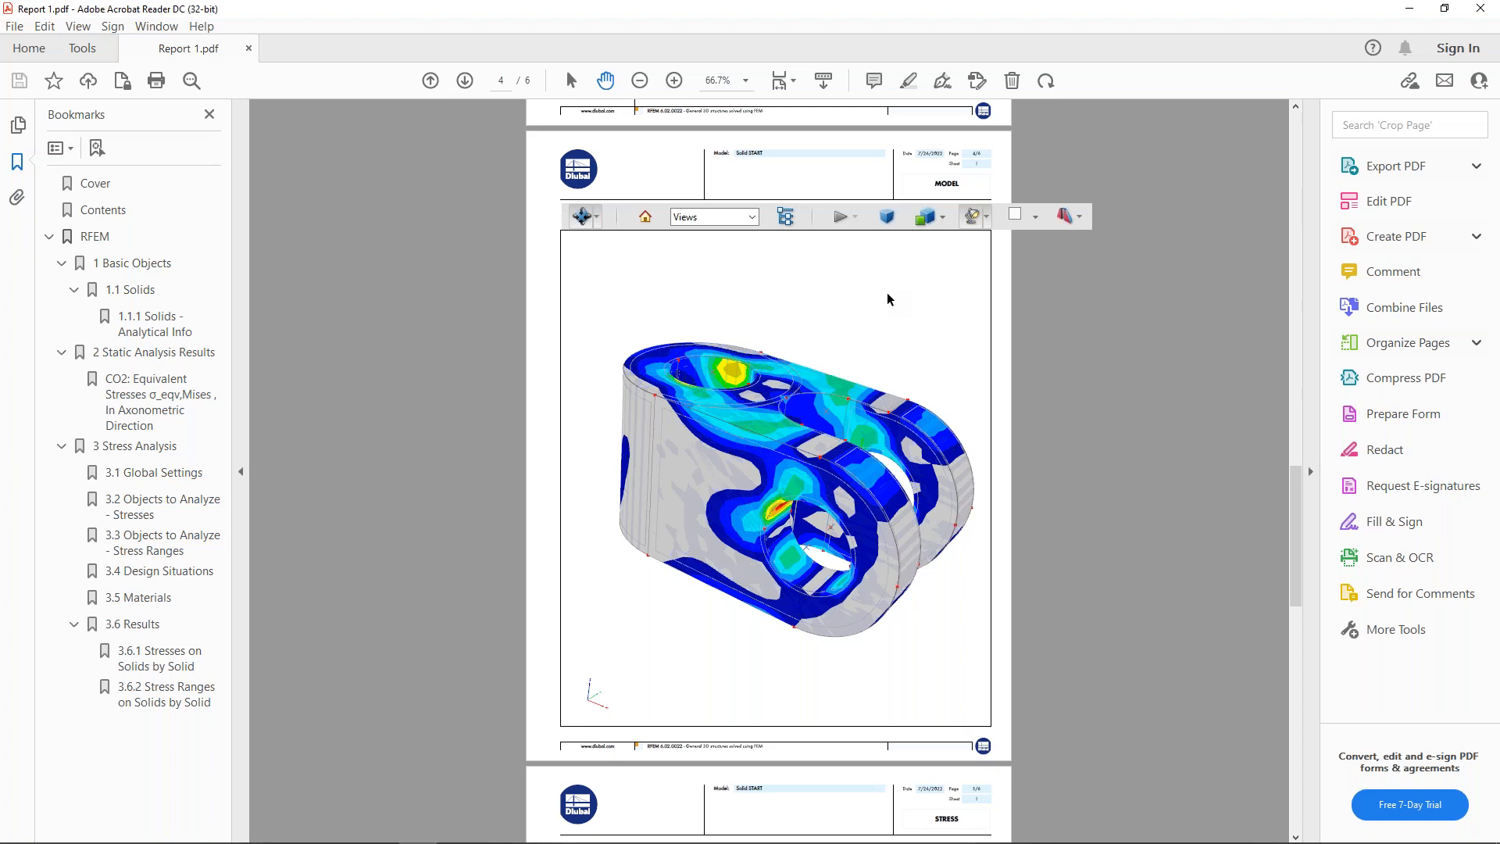
Switch to the running PowerPoint slide show of Stress-Strain Analysis in RFEM 6.pptx.
key("super+Tab")
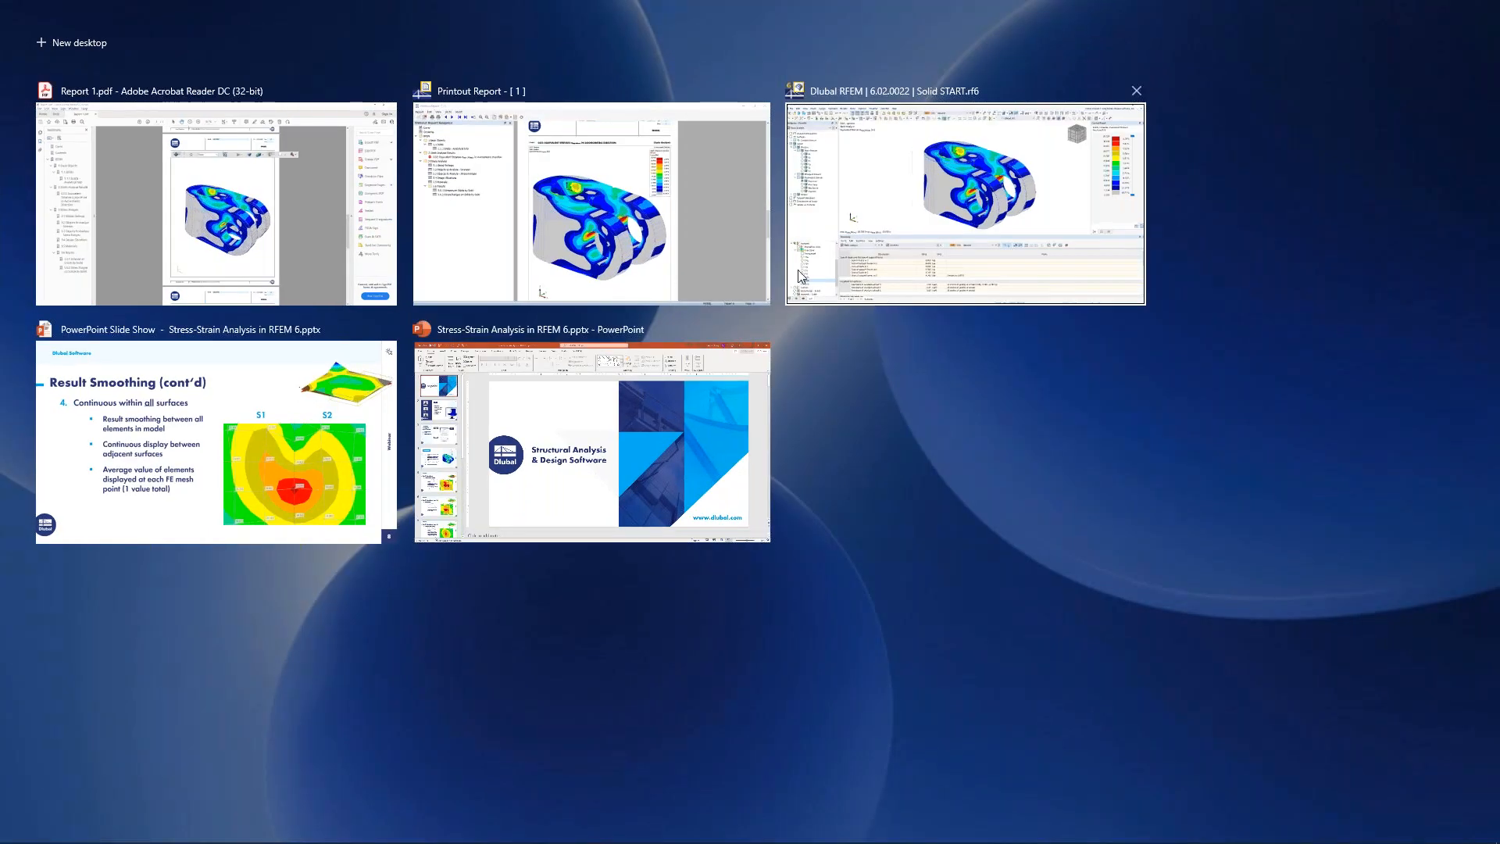
left_click(330, 386)
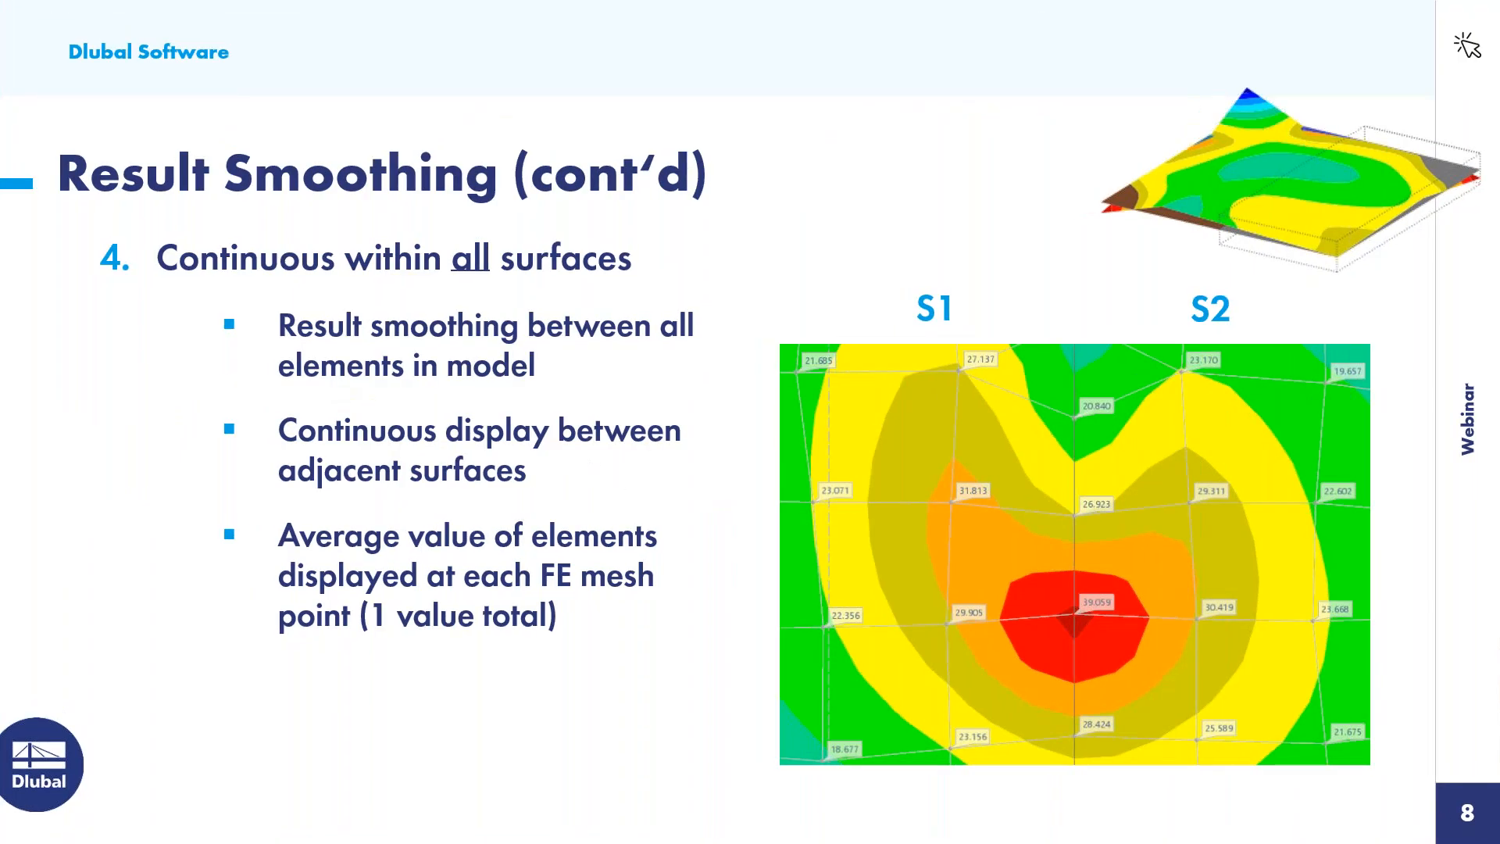